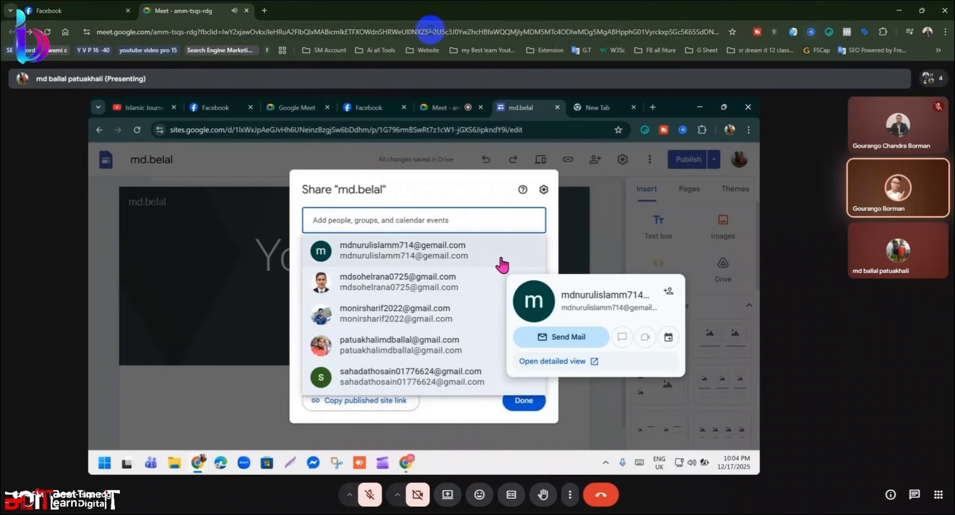
# Step: Check the other Chrome window and the signed-in Google account, then return to the Facebook tab
pyautogui.moveTo(253, 1)
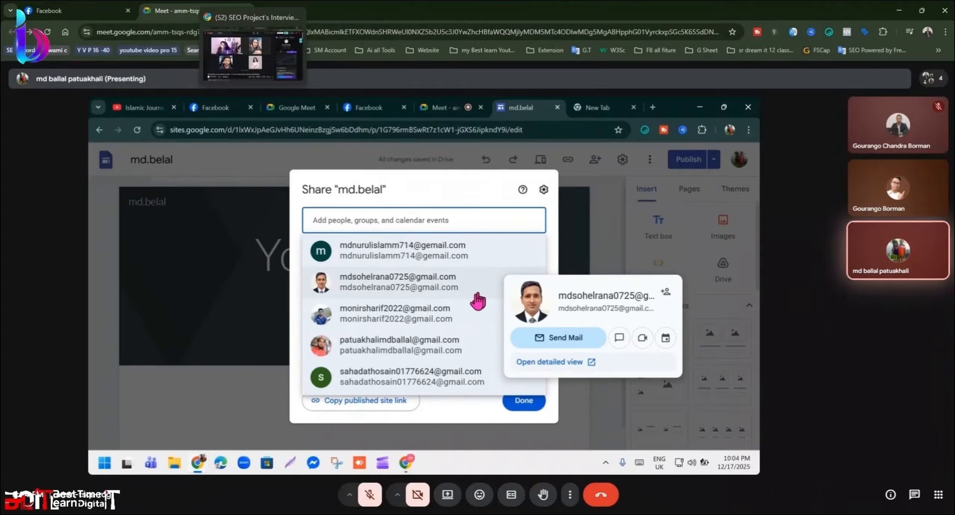
pyautogui.click(253, 1)
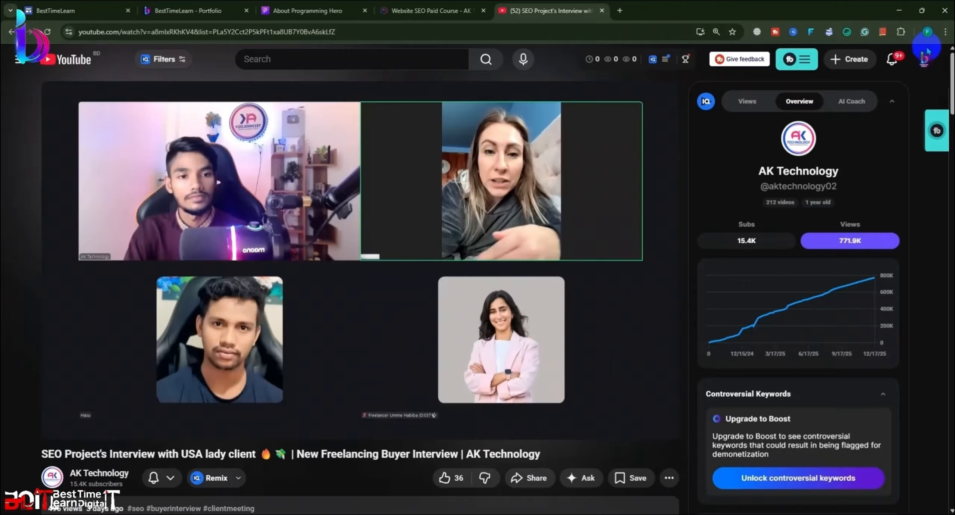
pyautogui.click(619, 11)
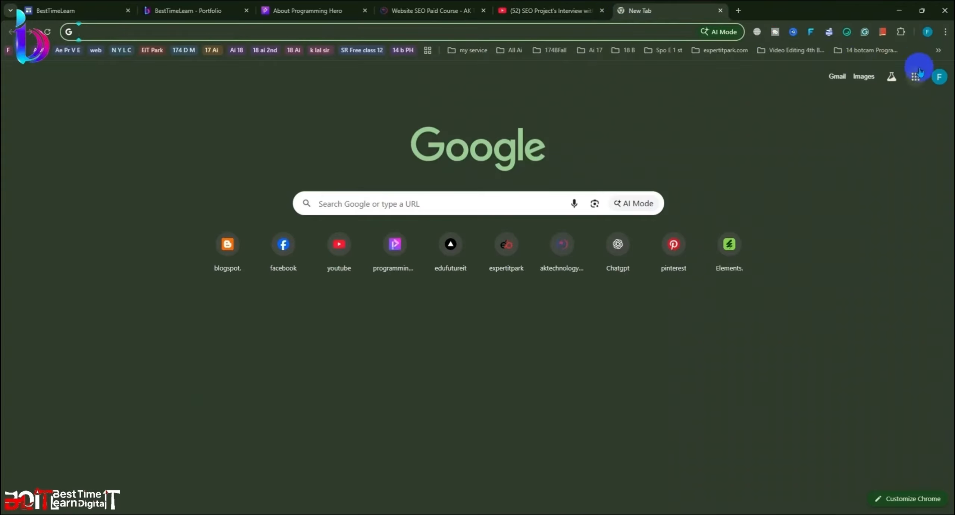
pyautogui.click(937, 80)
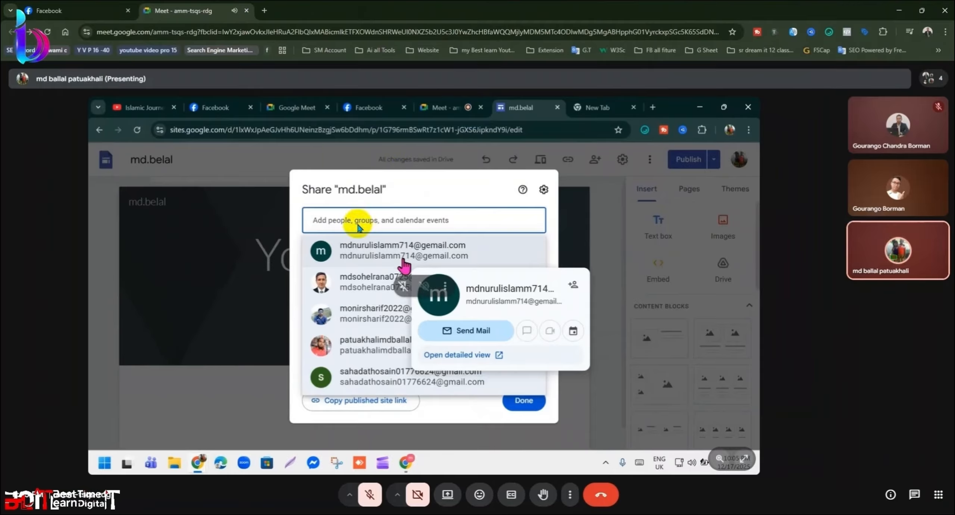
pyautogui.click(74, 11)
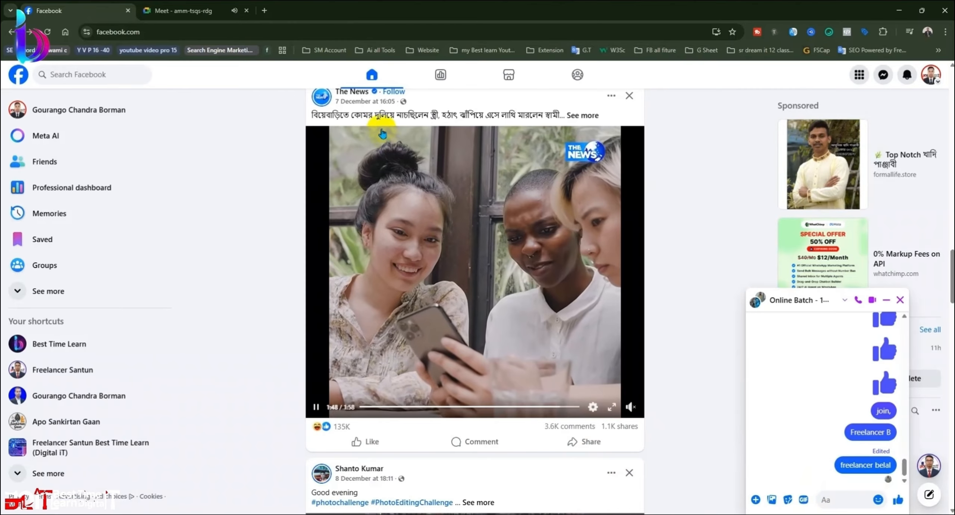
# Step: Open your profile, paste and send the copied e-mail address in the group chat, then return to Meet
pyautogui.click(171, 110)
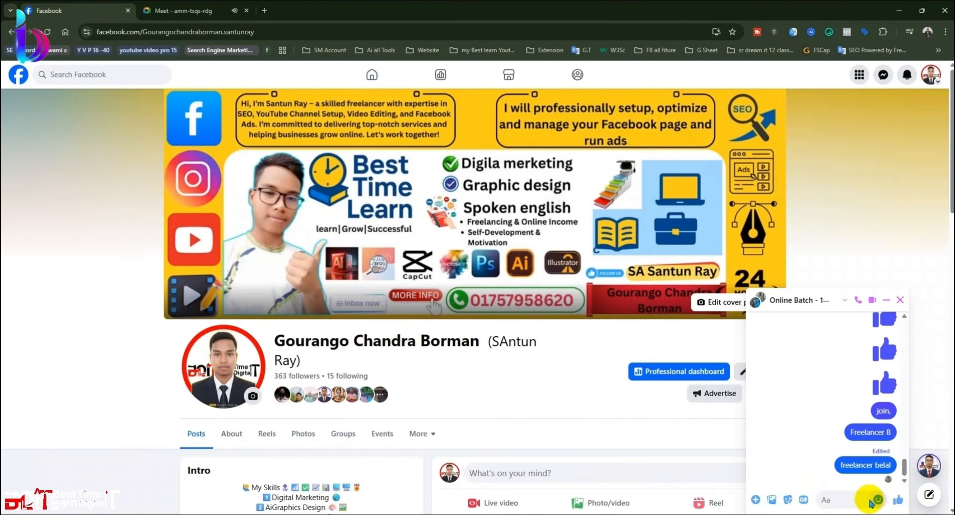
pyautogui.click(849, 499)
pyautogui.hotkey('ctrl', 'v')
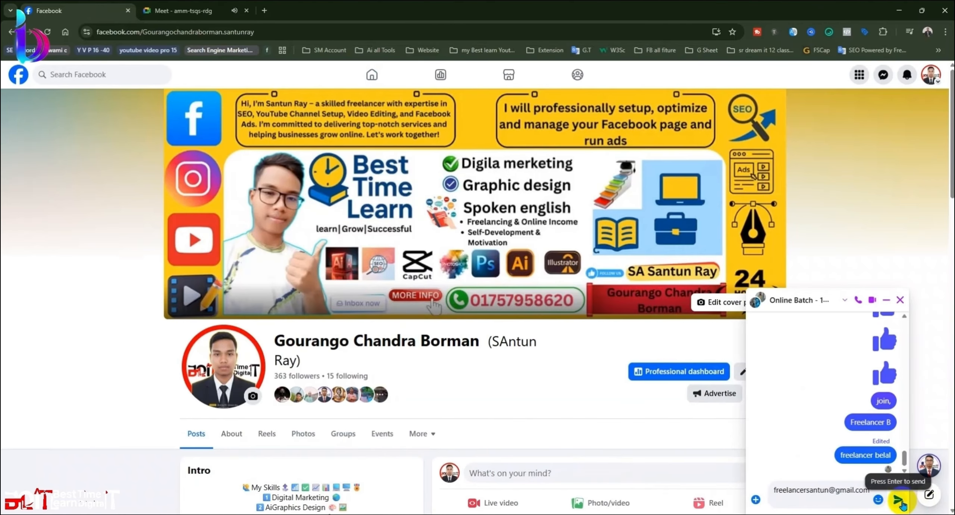
pyautogui.click(898, 500)
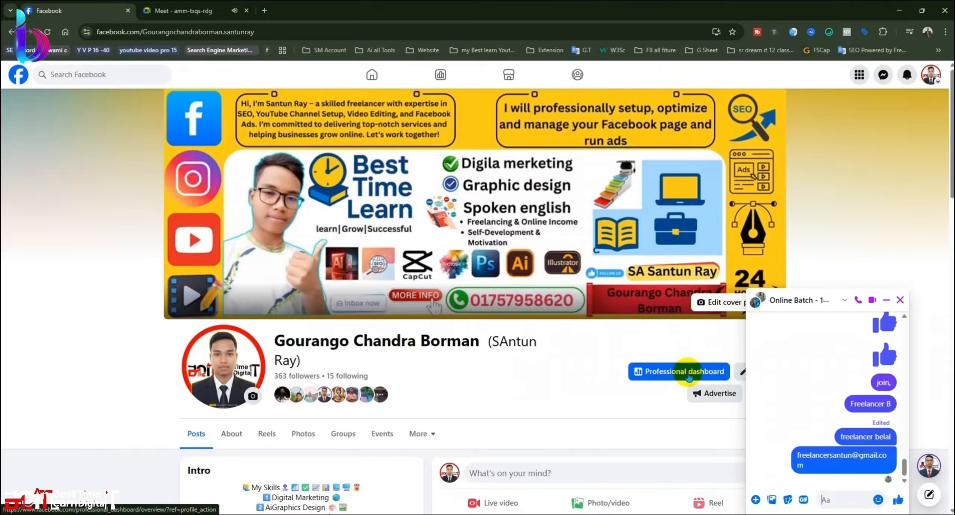
pyautogui.click(193, 15)
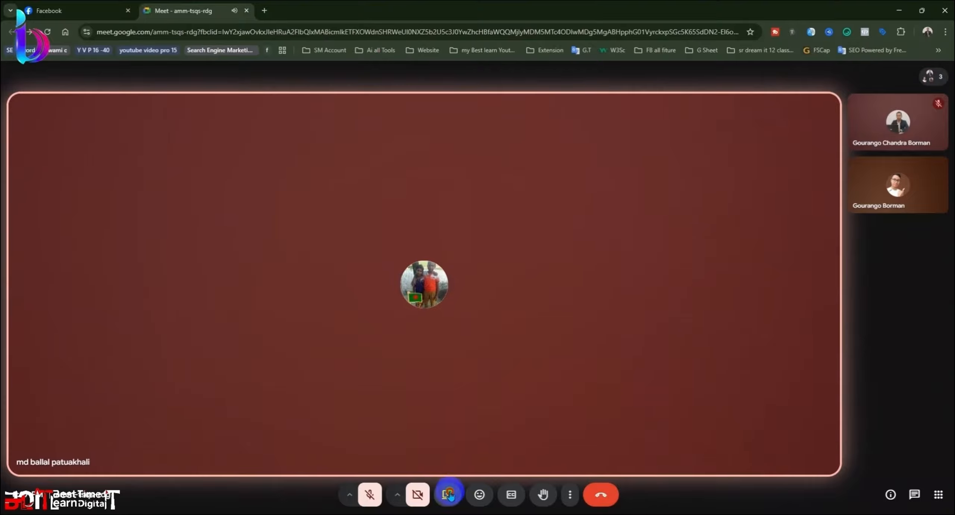
# Step: Present the entire screen to the Google Meet call
pyautogui.click(449, 494)
pyautogui.click(556, 89)
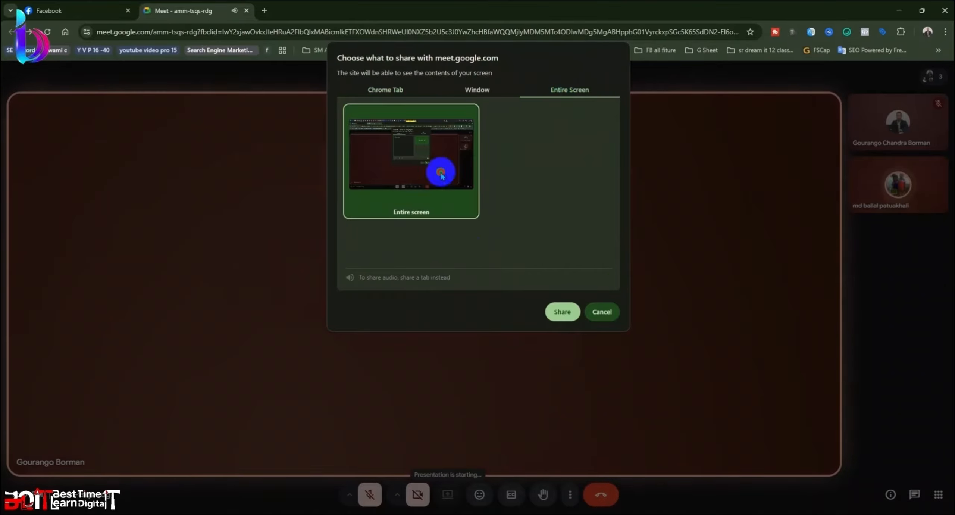
pyautogui.click(561, 312)
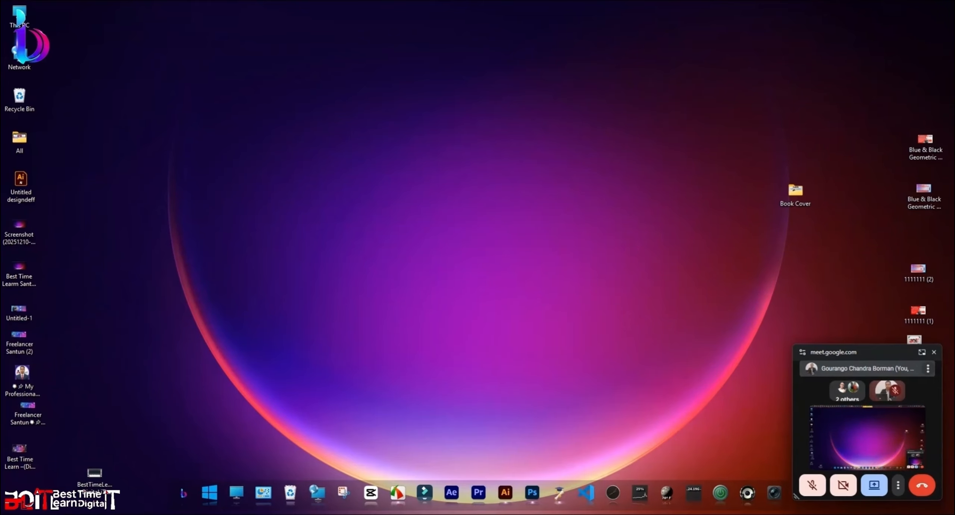
# Step: Minimize Google Translate and restore the Chrome window on its new tab page
pyautogui.click(132, 3)
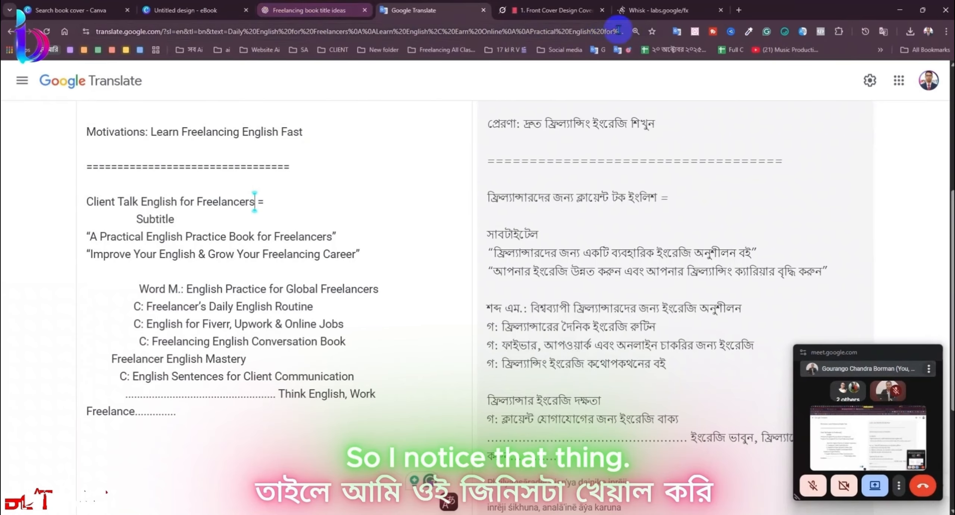
pyautogui.click(899, 10)
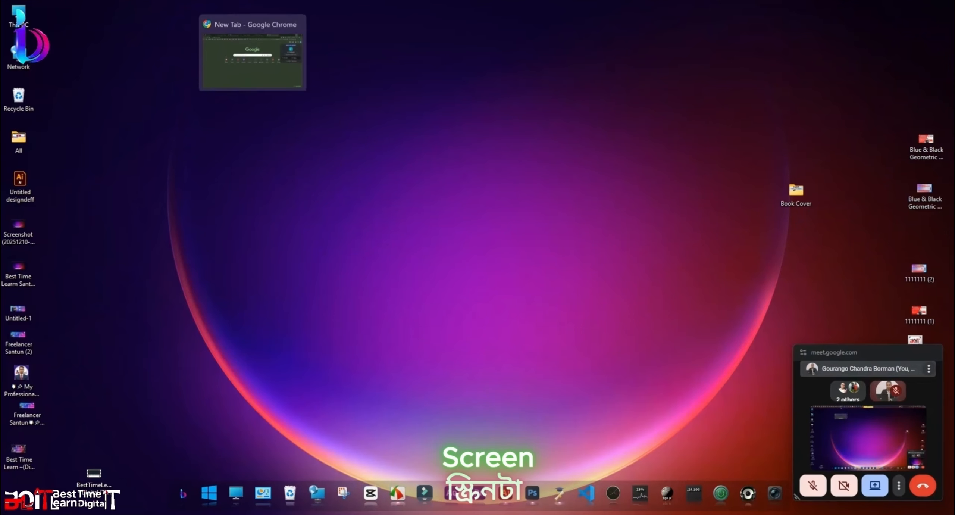
pyautogui.click(249, 51)
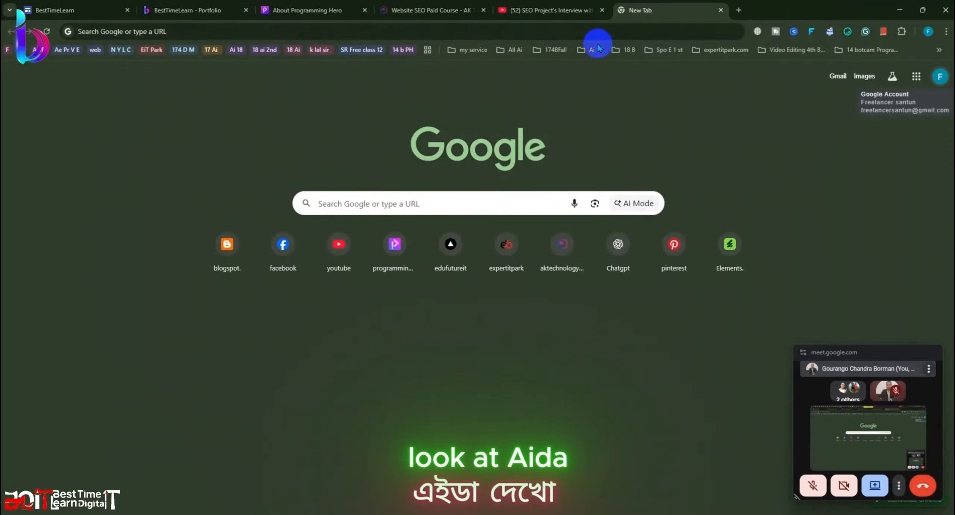
# Step: Close the BestTimeLearn, Portfolio, Programming Hero, course and YouTube tabs, then open Gmail
pyautogui.click(88, 11)
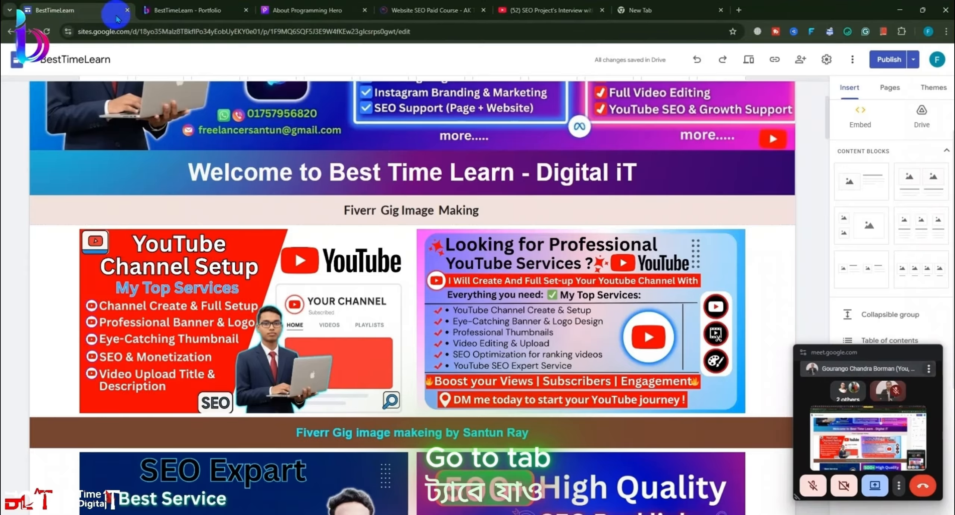
pyautogui.click(126, 14)
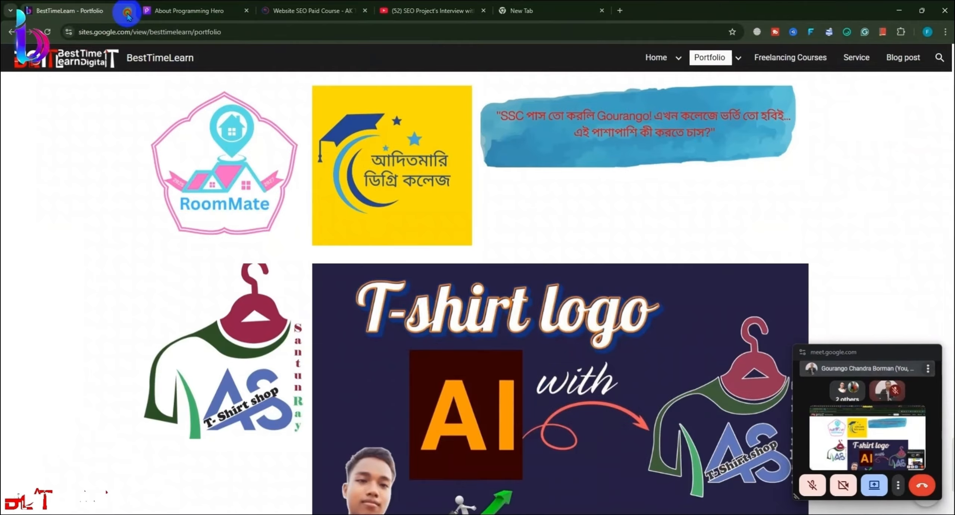
pyautogui.click(127, 14)
pyautogui.click(127, 14)
pyautogui.click(127, 14)
pyautogui.click(127, 15)
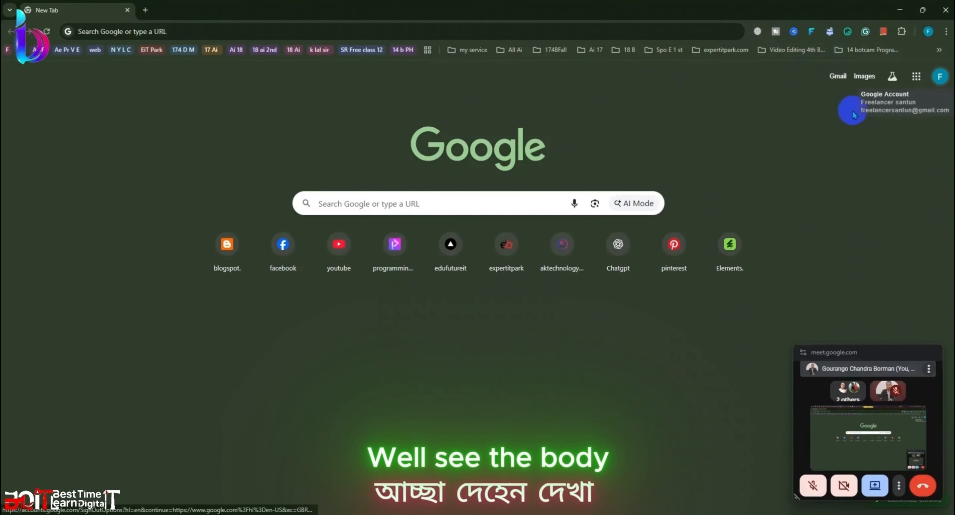
pyautogui.moveTo(884, 347); pyautogui.dragTo(878, 461)
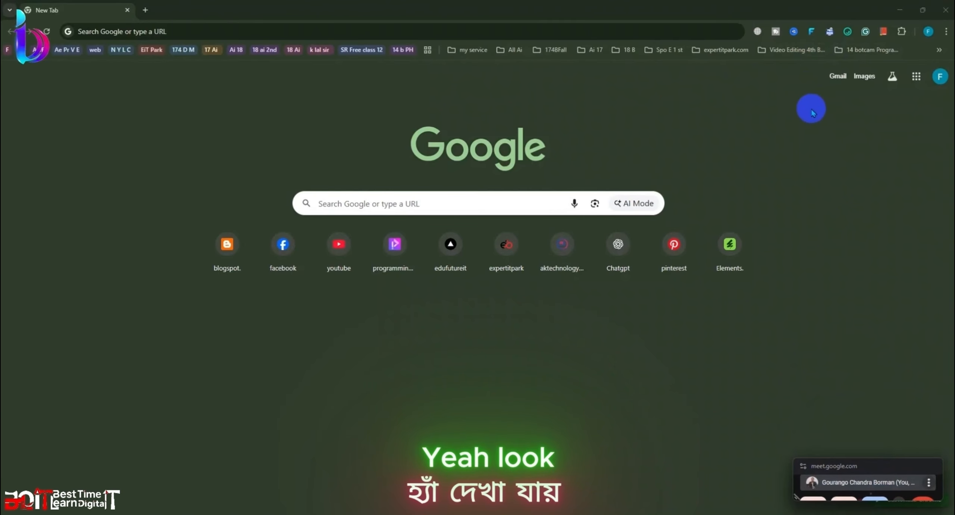
pyautogui.click(837, 78)
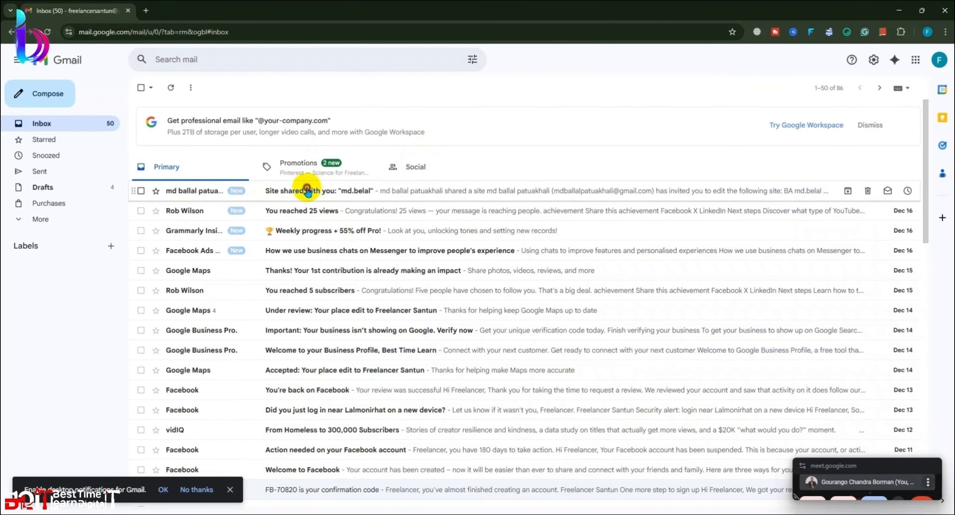
# Step: Open the 'Site shared with you' email, then open the shared site from Google Sites' recent sites
pyautogui.click(307, 191)
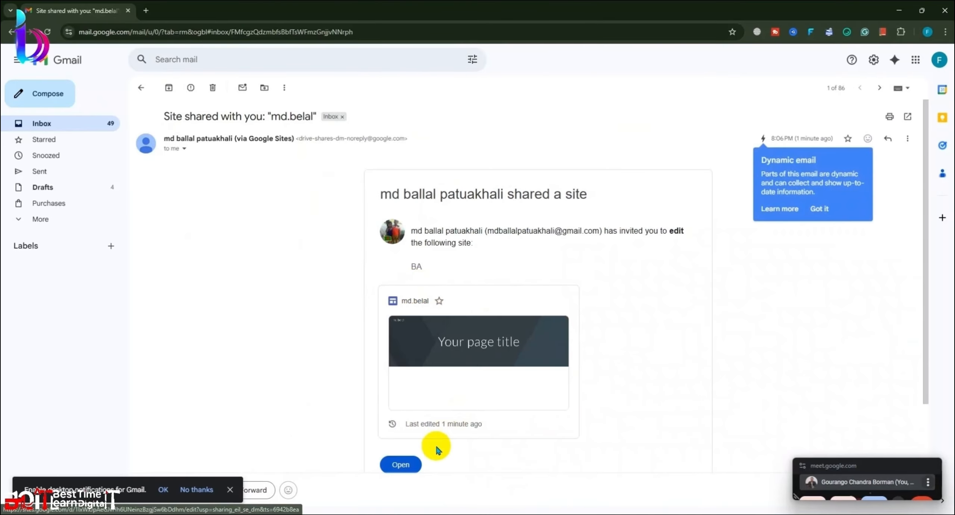
pyautogui.click(400, 462)
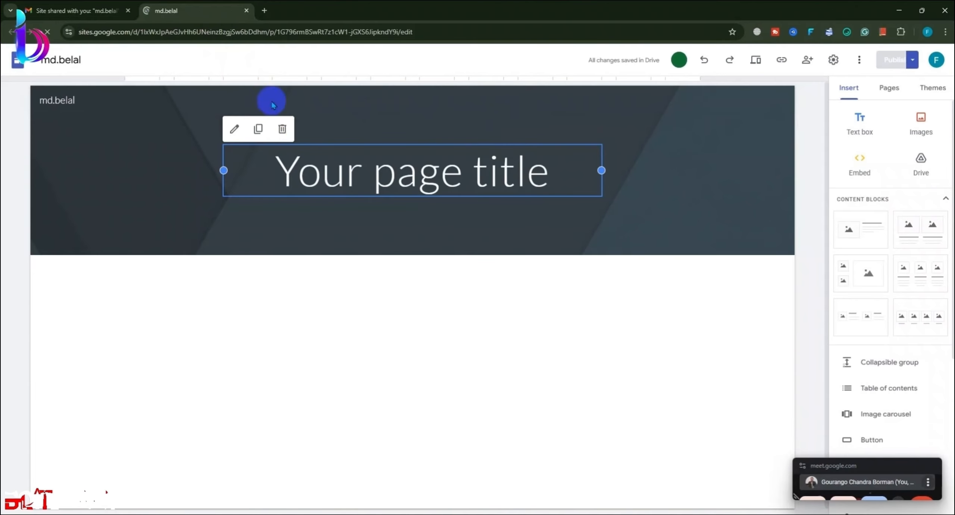
pyautogui.click(264, 11)
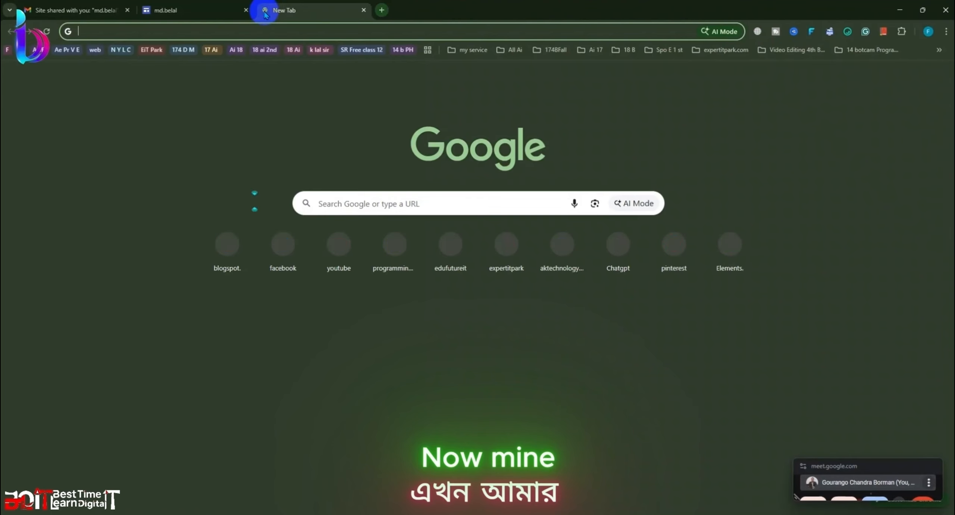
pyautogui.click(284, 33)
pyautogui.click(161, 87)
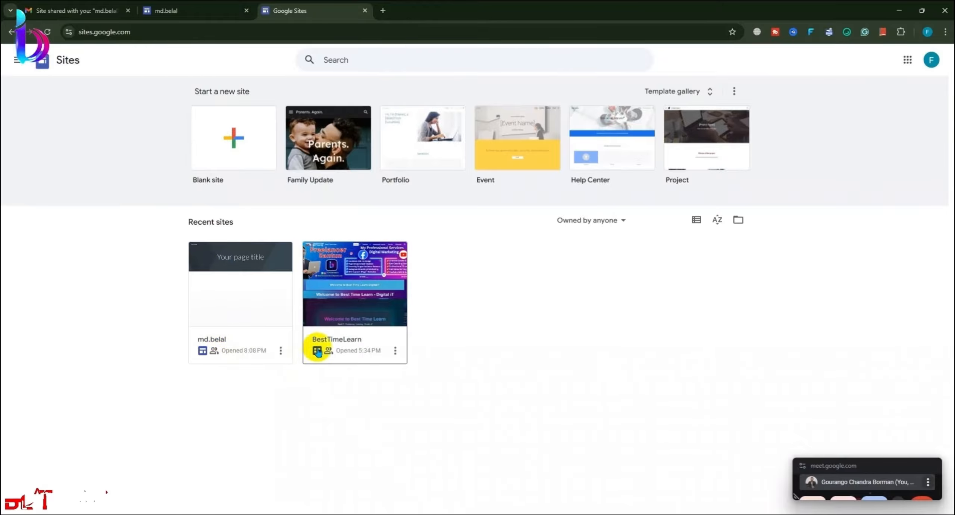
pyautogui.click(223, 296)
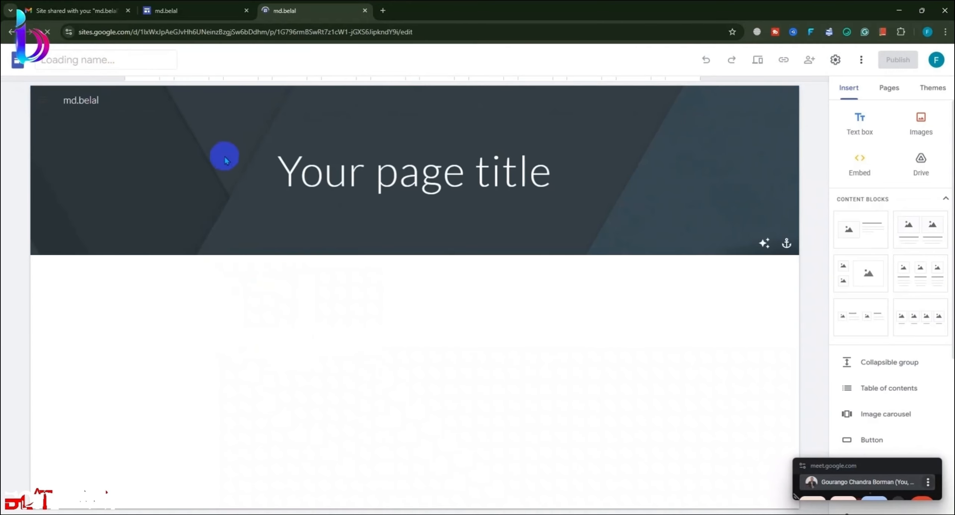
# Step: Replace the site name in the header with 'Fre'
pyautogui.click(642, 328)
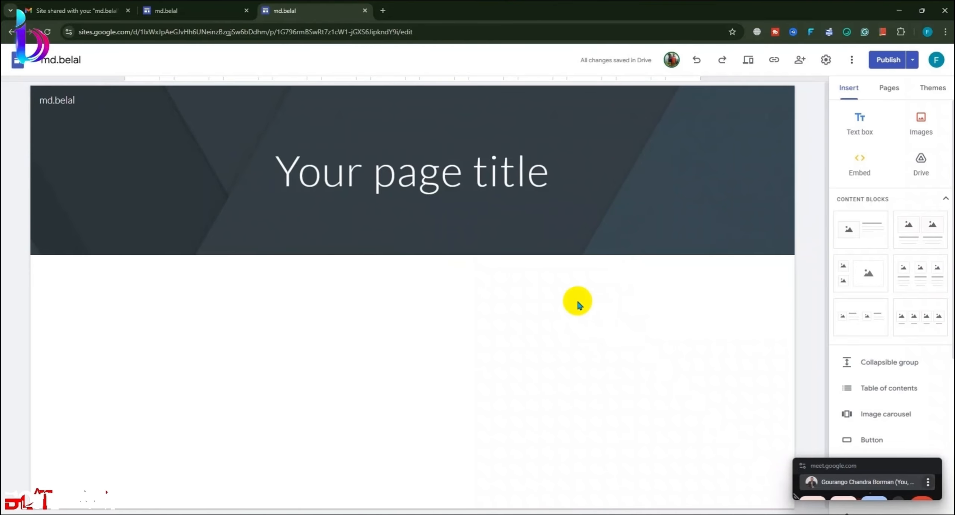
pyautogui.doubleClick(87, 102)
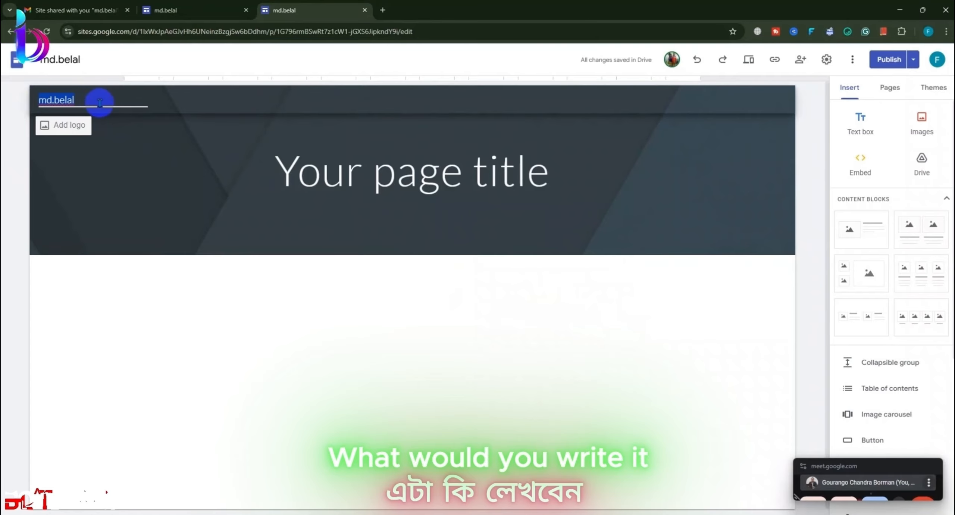
pyautogui.write('Fr')
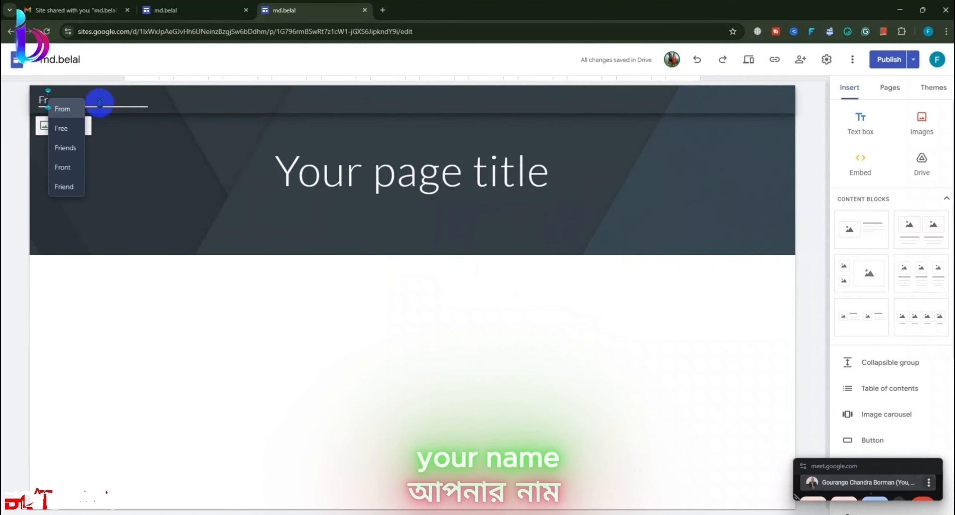
pyautogui.write('e')
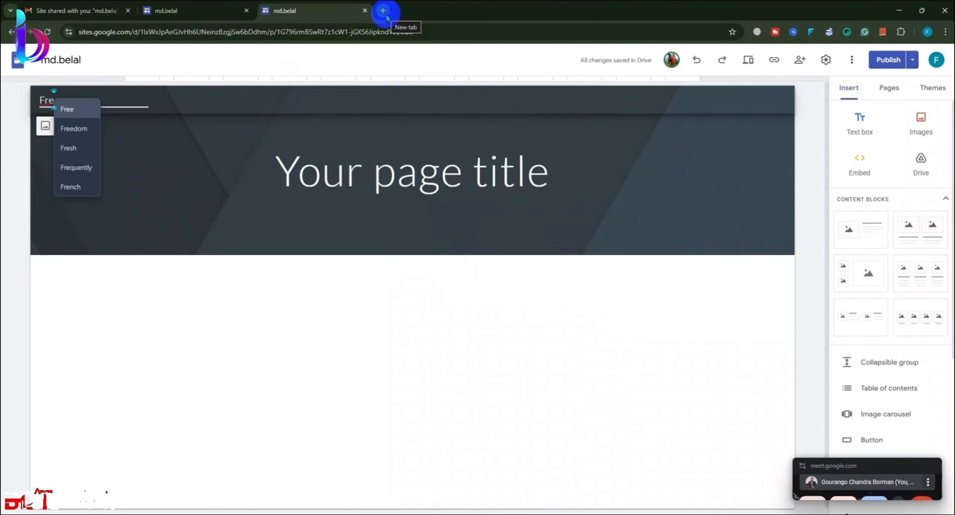
# Step: Open the BestTimeLearn home page from the bookmarks in a new tab and scroll through it
pyautogui.click(383, 11)
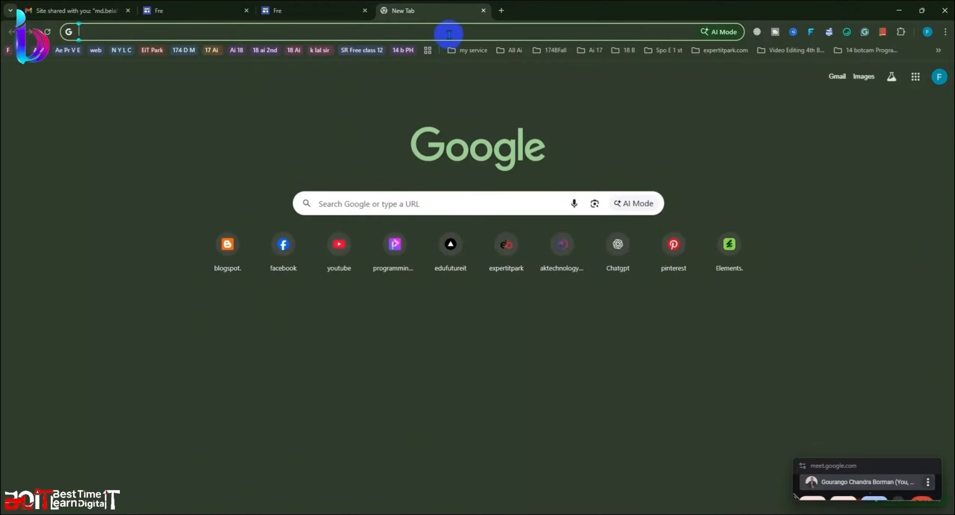
pyautogui.click(935, 52)
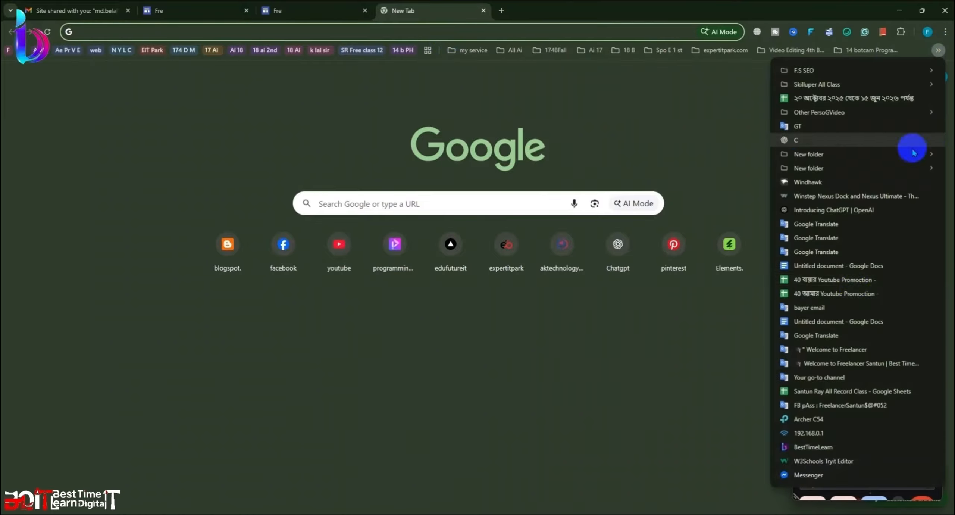
pyautogui.click(824, 447)
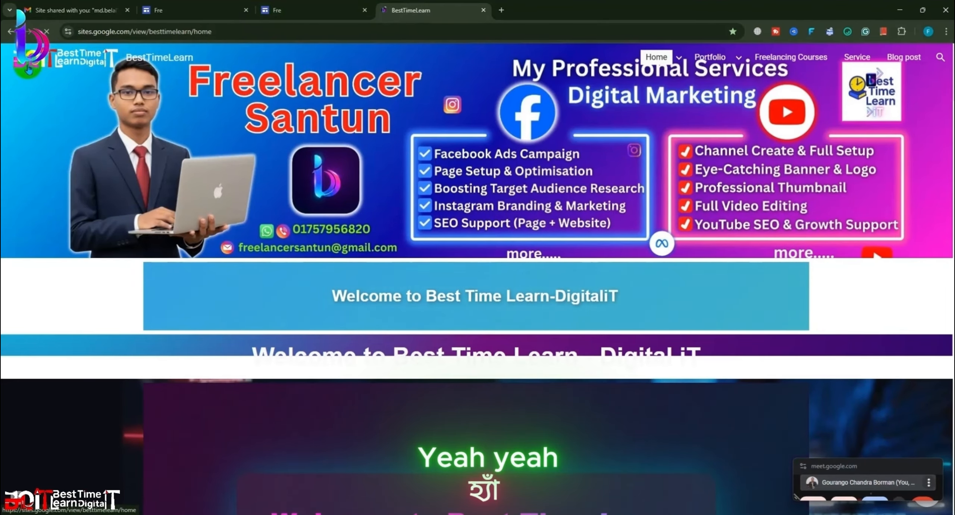
pyautogui.scroll(-4, 134, 128)
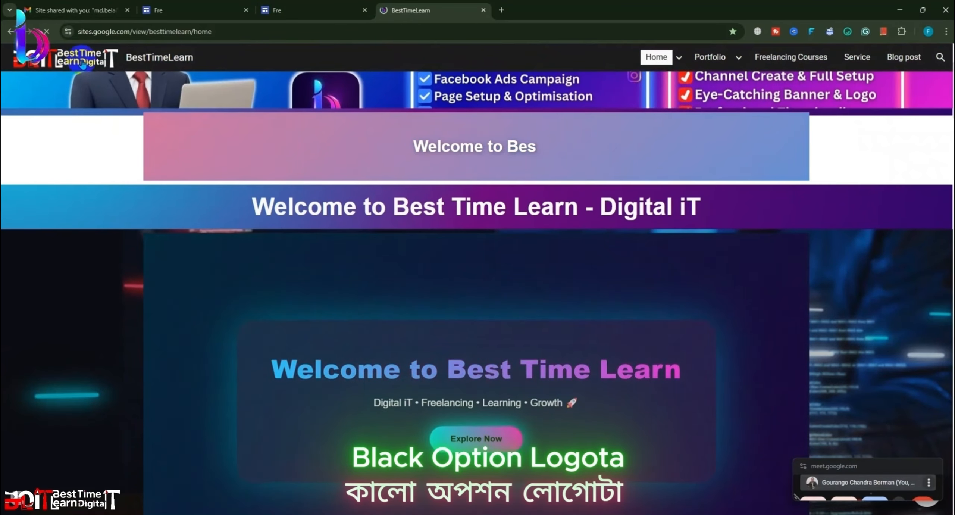
pyautogui.scroll(-1, 82, 63)
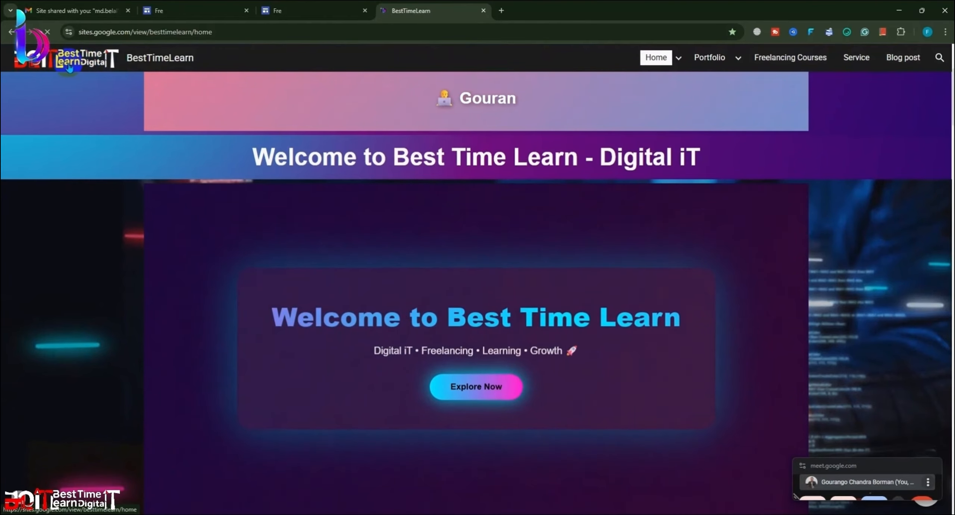
# Step: Back in the Sites editor, select the site name and choose Add logo to reach Brand images
pyautogui.click(314, 13)
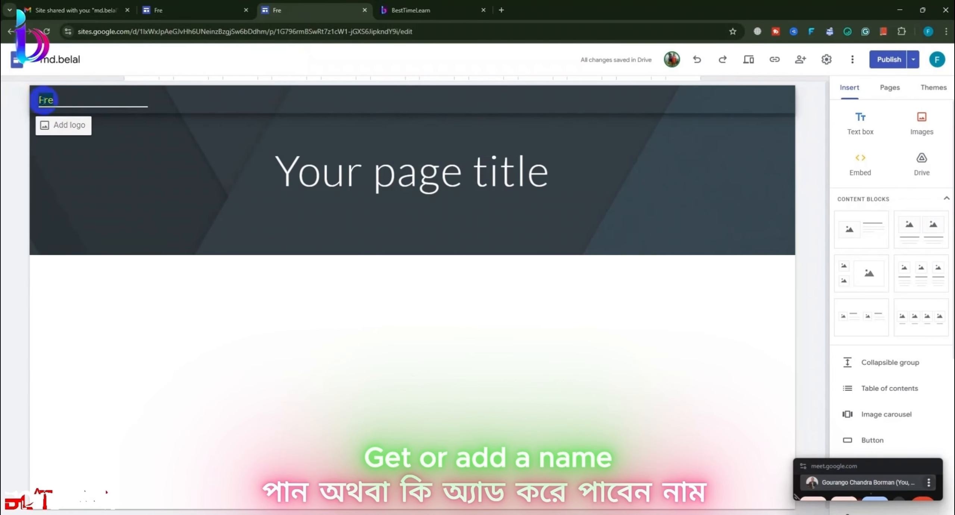
pyautogui.doubleClick(83, 108)
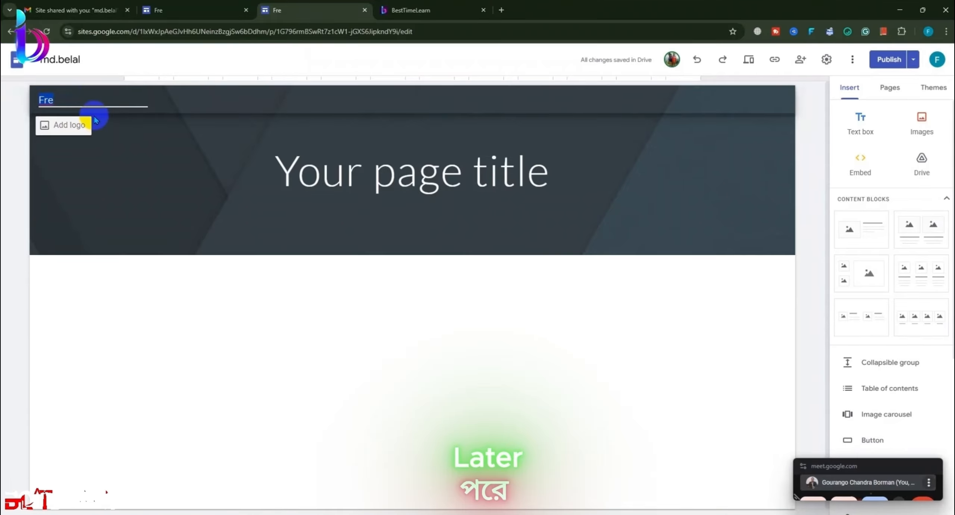
pyautogui.click(62, 126)
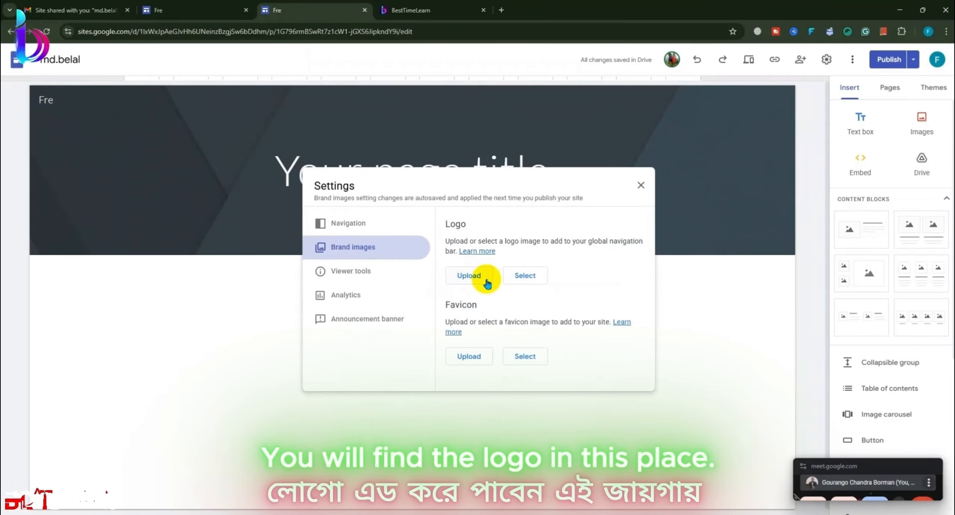
# Step: Upload the 'unnamed' image from the Desktop as the site logo
pyautogui.click(471, 276)
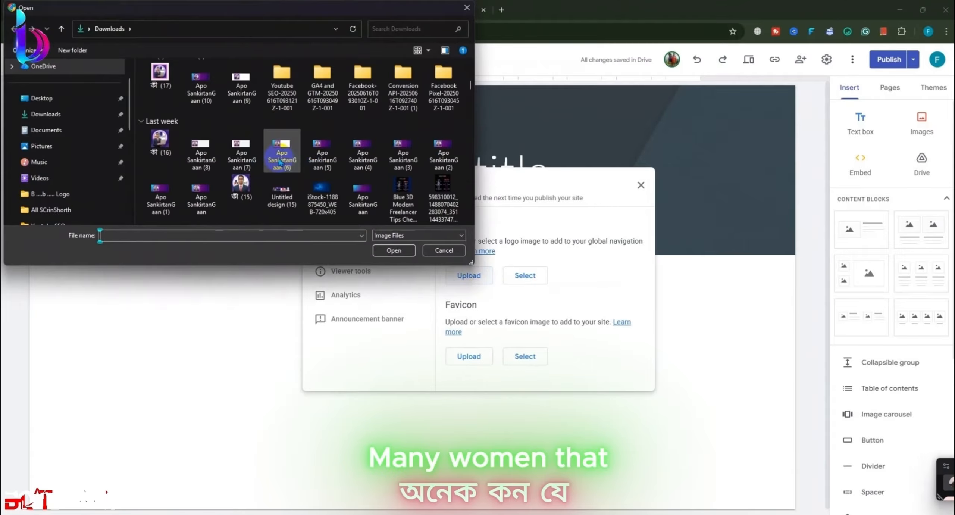
pyautogui.scroll(-5, 291, 157)
pyautogui.scroll(-8, 261, 138)
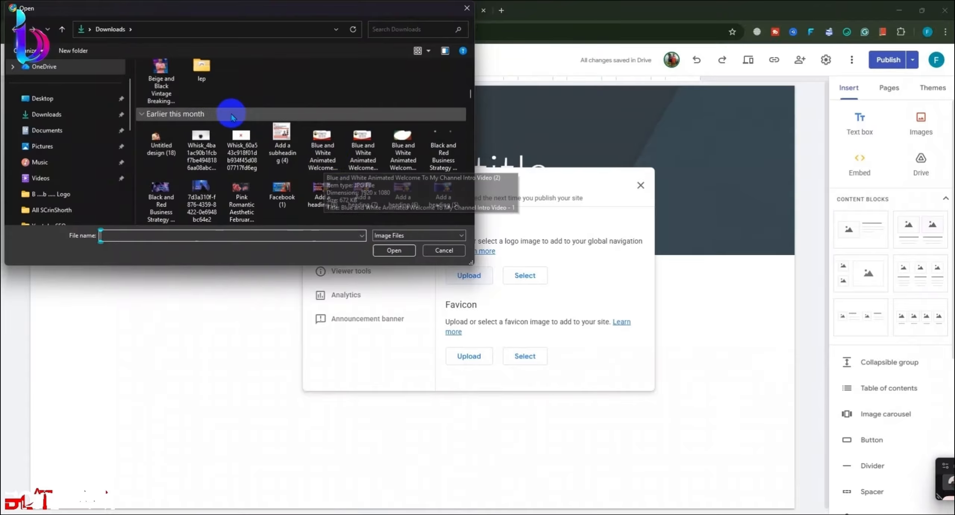
pyautogui.scroll(10, 332, 96)
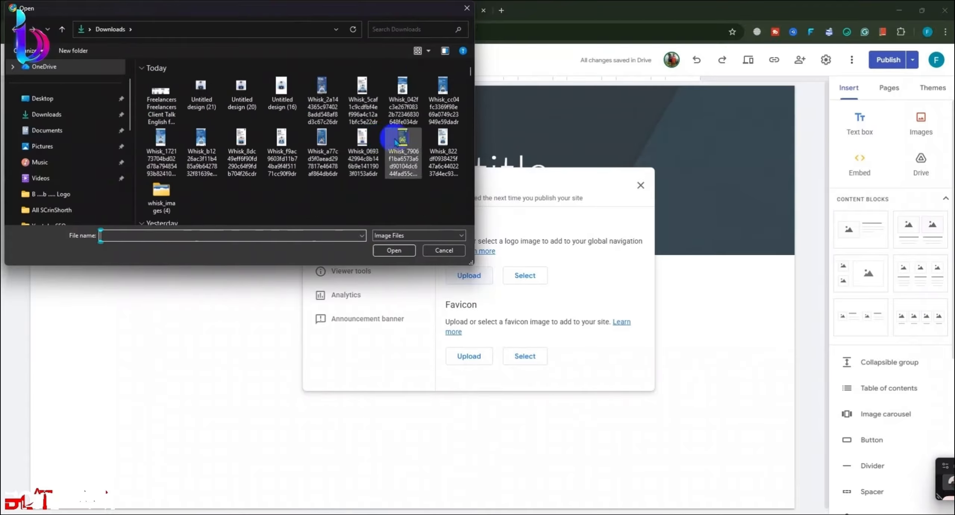
pyautogui.click(75, 104)
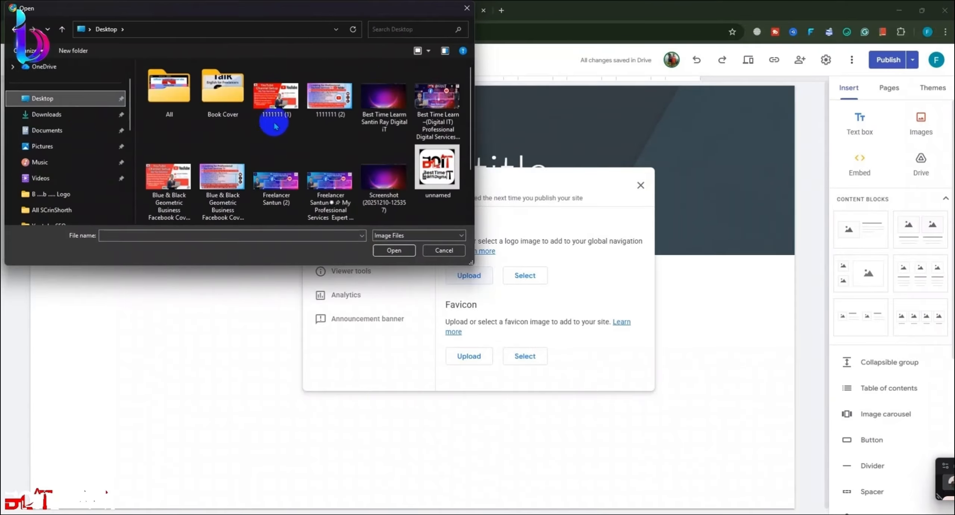
pyautogui.click(435, 162)
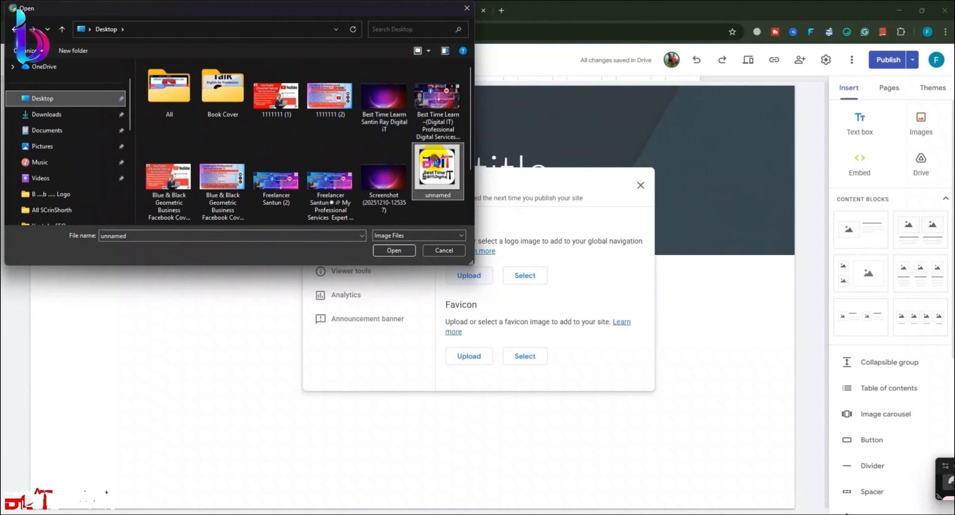
pyautogui.click(395, 251)
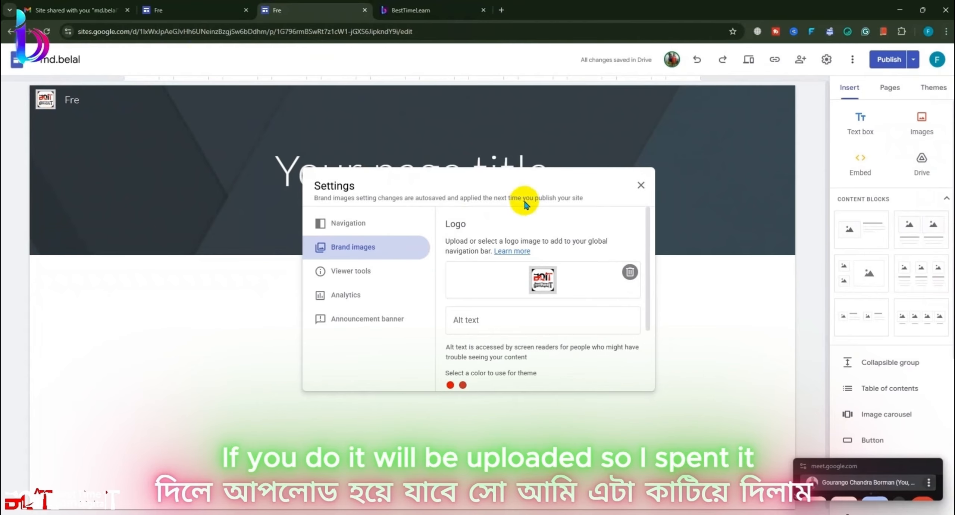
# Step: Delete the uploaded logo and close the brand images settings
pyautogui.click(629, 272)
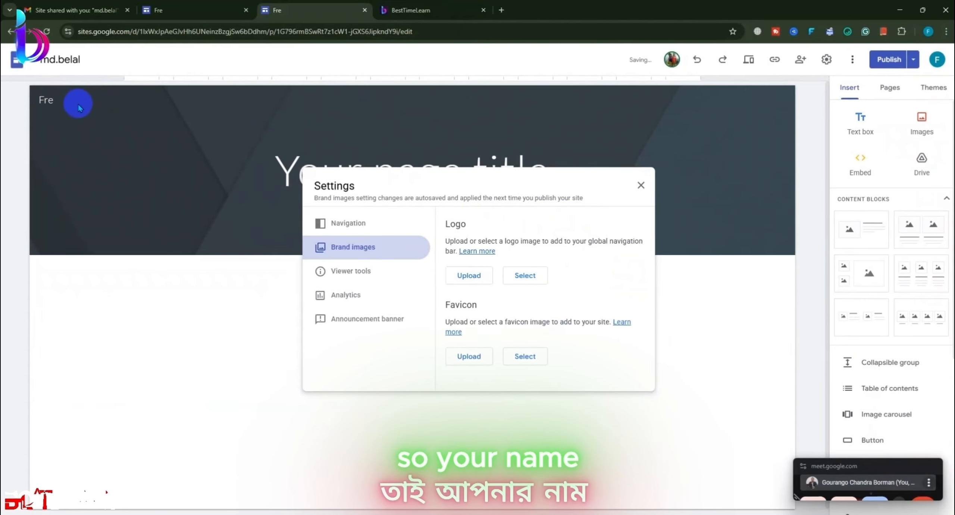
pyautogui.click(78, 108)
pyautogui.click(79, 99)
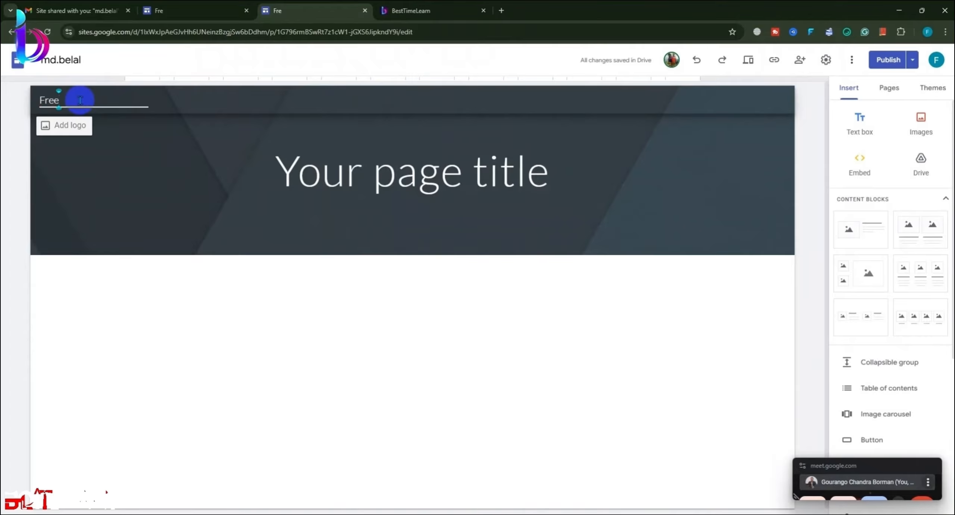
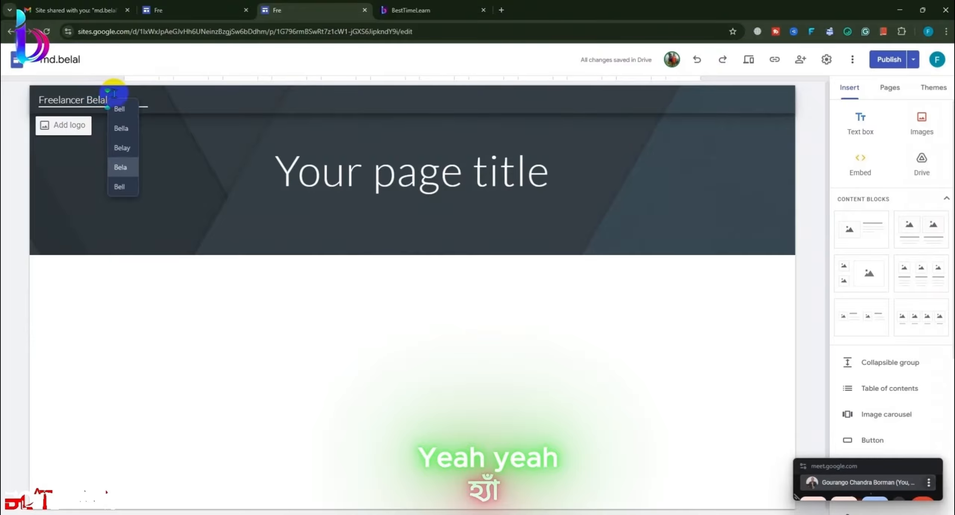
# Step: Extend the site name to 'Freelancer' followed by the owner's surname
pyautogui.moveTo(114, 93); pyautogui.dragTo(19, 94)
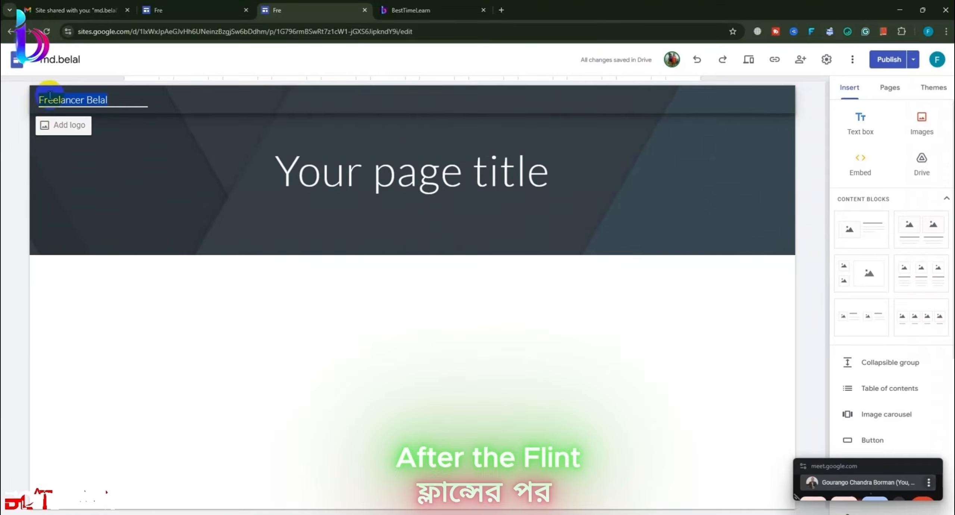
pyautogui.click(167, 309)
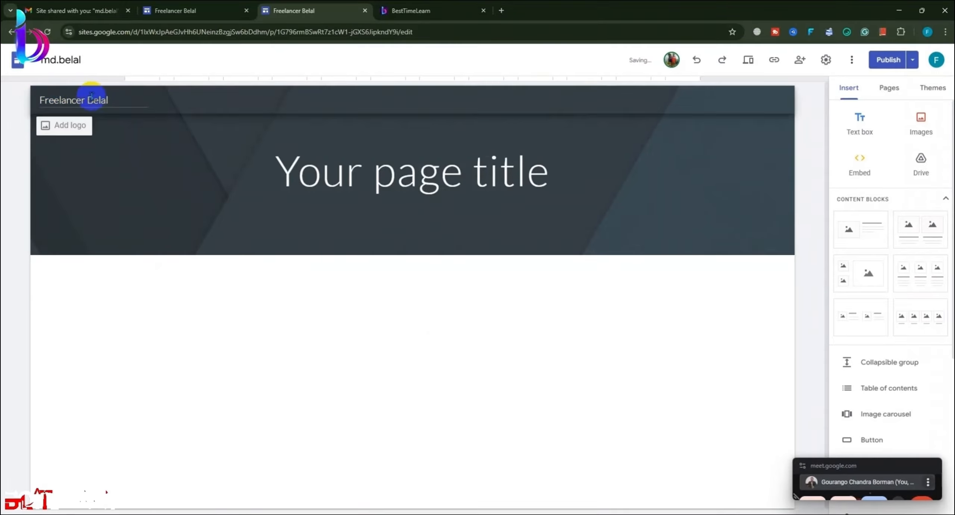
# Step: Fix the spacing and letters so the header reads 'Freelancer' plus the owner's full name
pyautogui.click(85, 99)
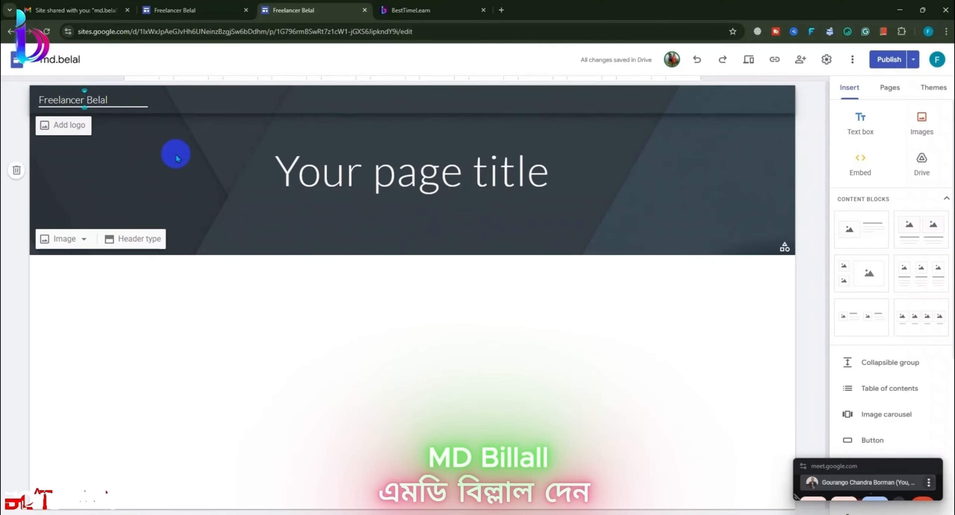
pyautogui.write('m')
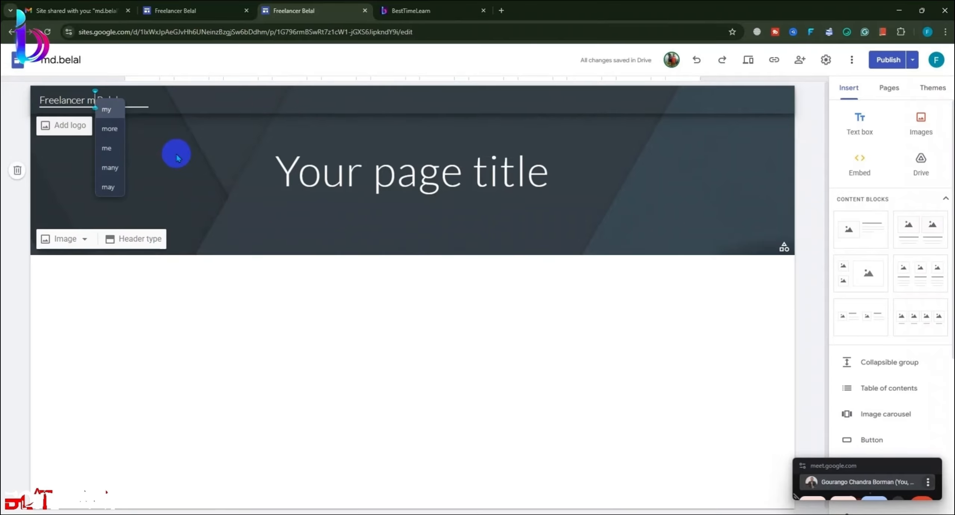
pyautogui.press('BackSpace')
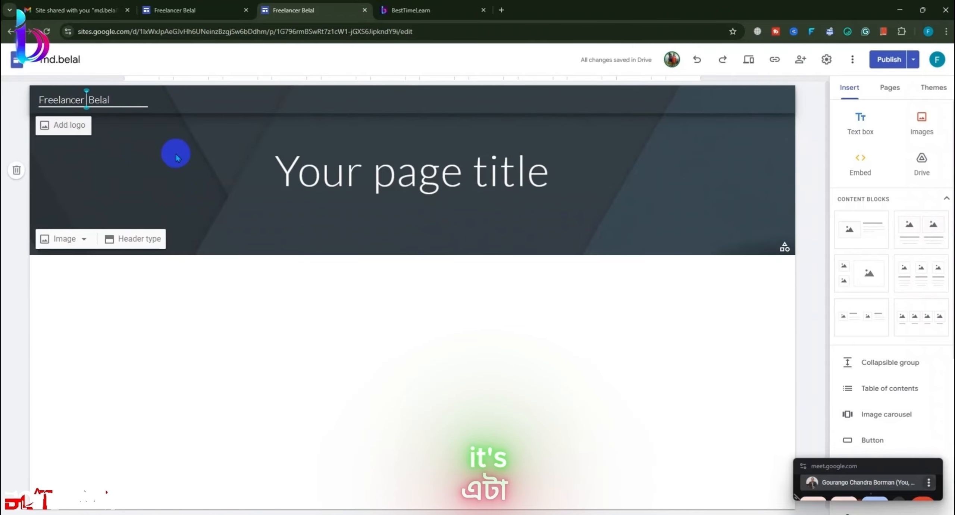
pyautogui.press('BackSpace')
pyautogui.press('BackSpace')
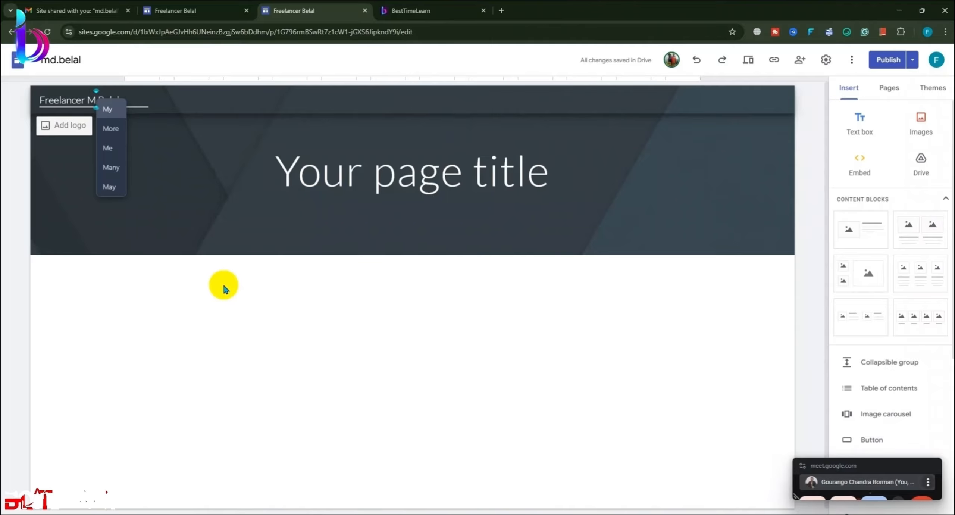
pyautogui.write('d')
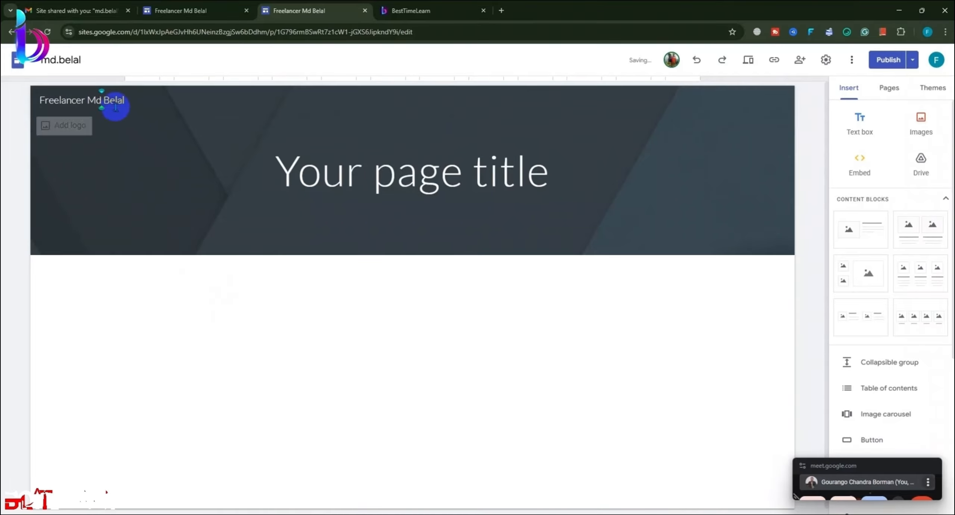
pyautogui.tripleClick(133, 100)
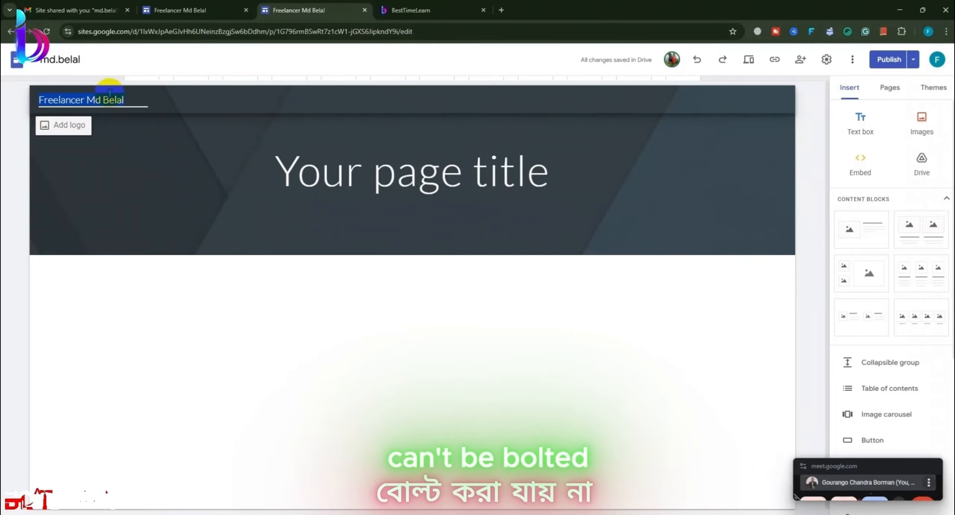
pyautogui.click(223, 316)
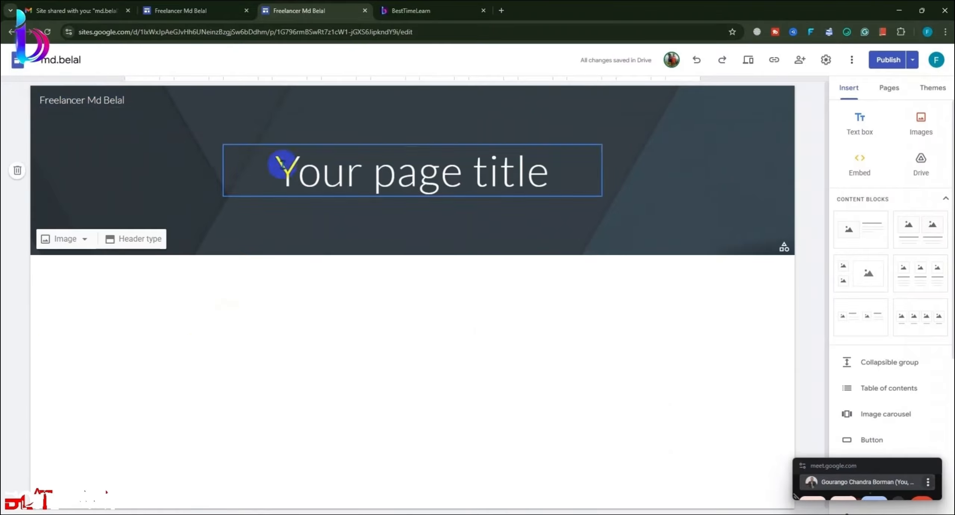
# Step: Preview the Diplomat, Simple, Vision and Level themes from the Themes panel
pyautogui.click(939, 88)
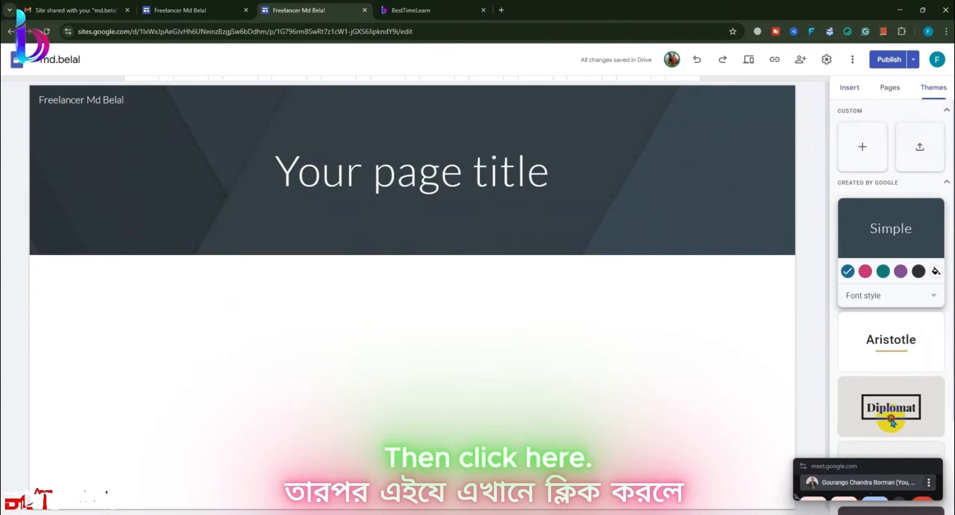
pyautogui.click(892, 422)
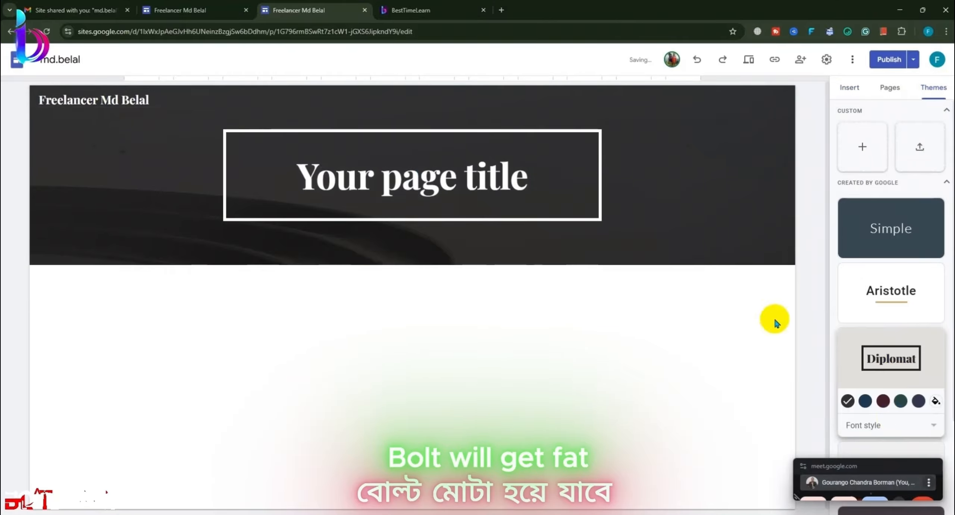
pyautogui.click(891, 216)
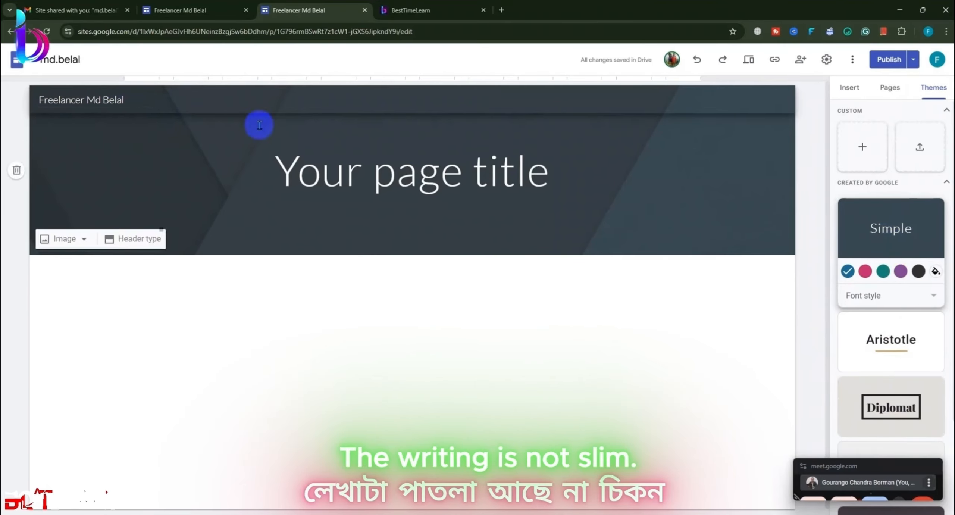
pyautogui.scroll(-3, 910, 358)
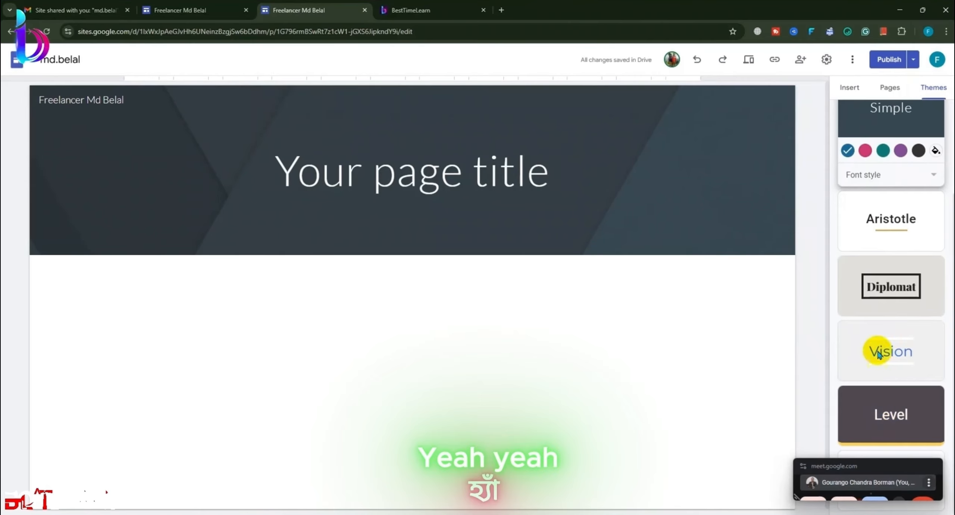
pyautogui.click(887, 289)
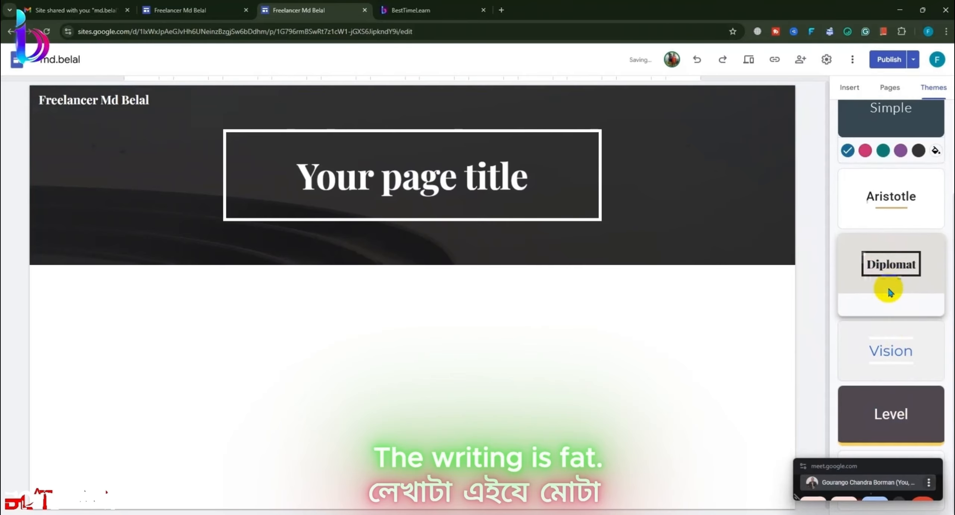
pyautogui.click(907, 352)
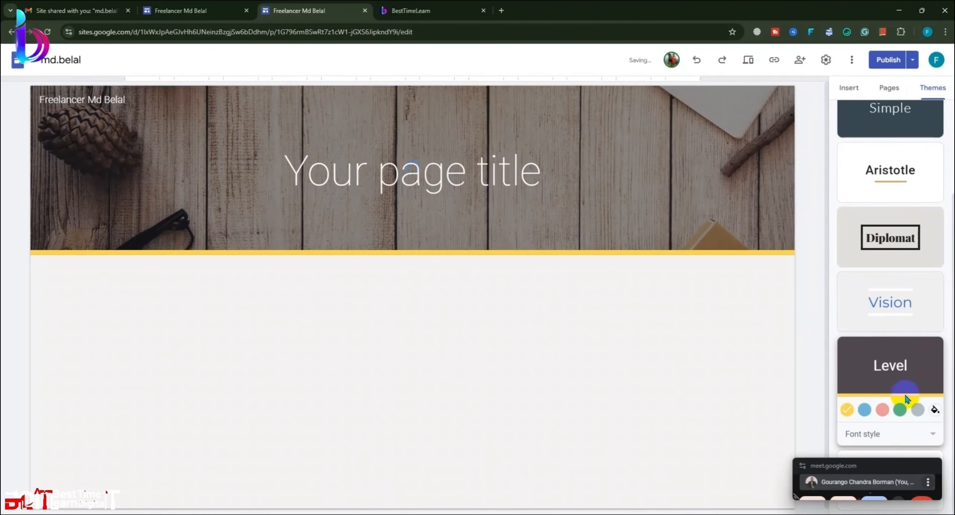
pyautogui.click(902, 303)
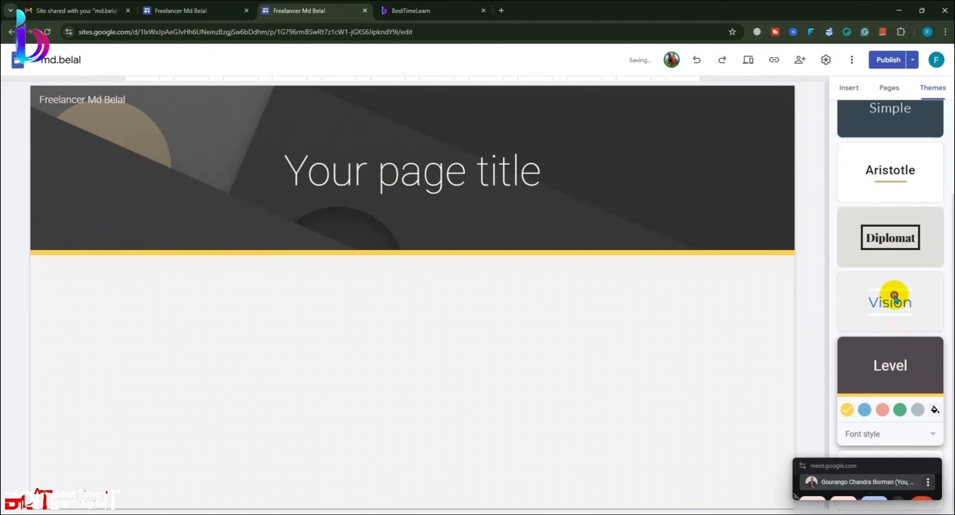
pyautogui.click(899, 410)
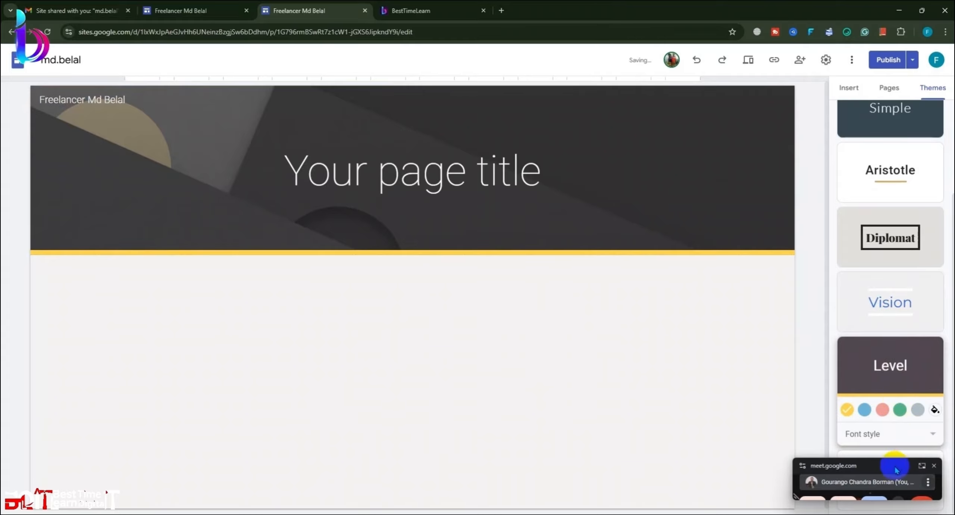
# Step: Try the Impression theme, then settle on Diplomat for the site
pyautogui.moveTo(896, 471); pyautogui.dragTo(750, 504)
pyautogui.click(863, 500)
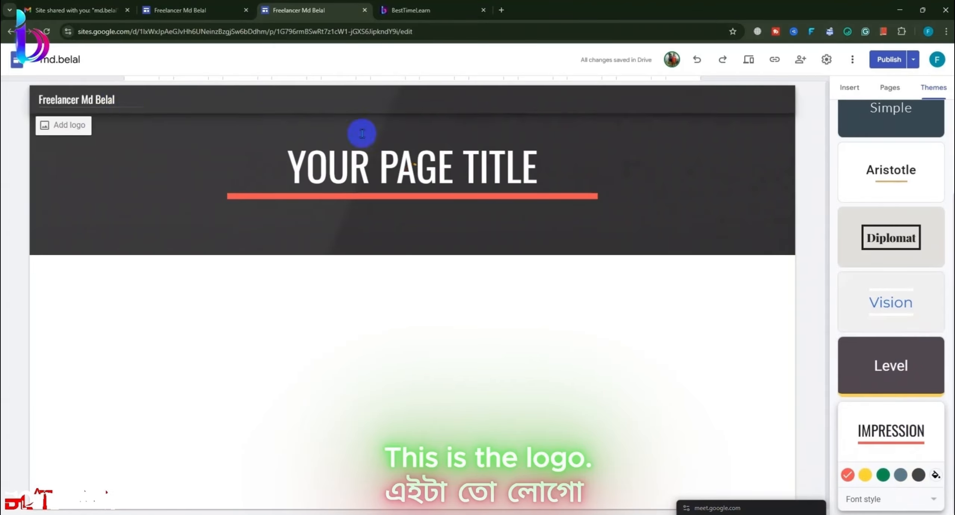
pyautogui.click(891, 238)
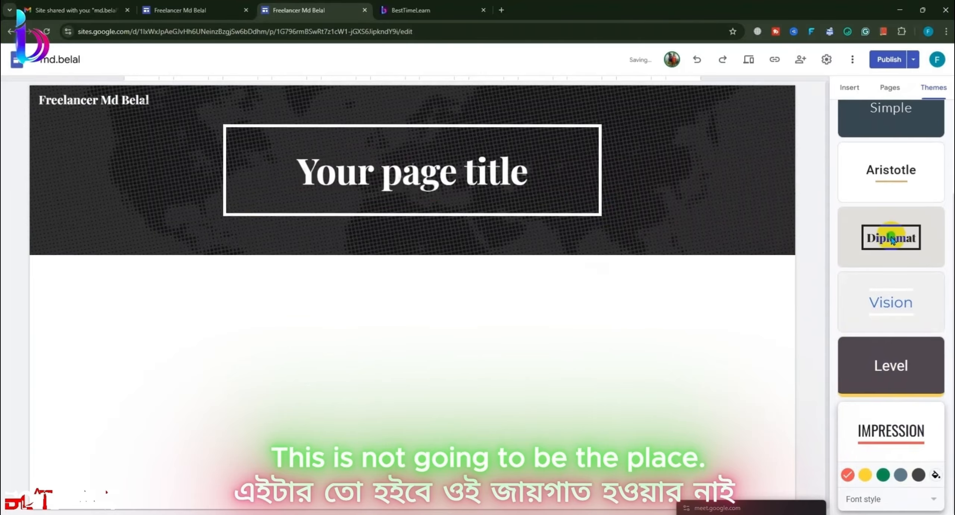
pyautogui.scroll(3, 880, 257)
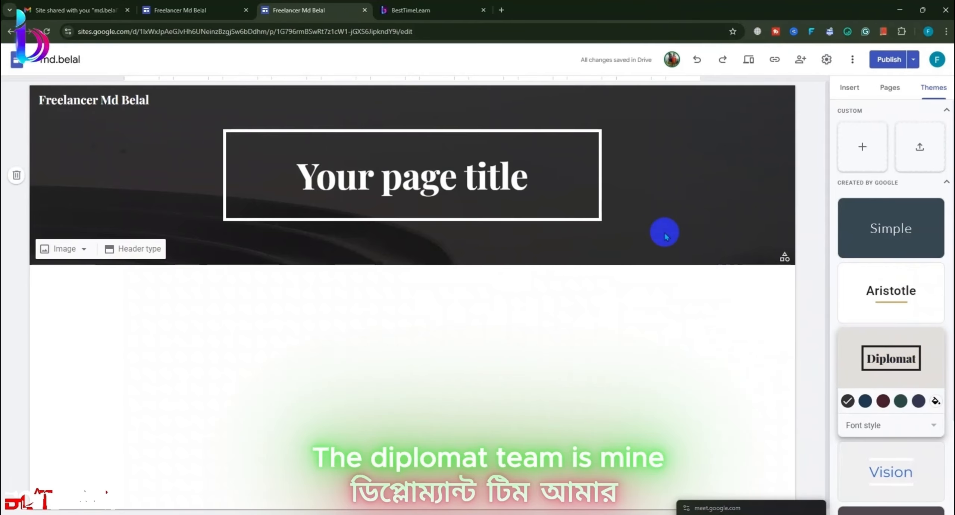
pyautogui.click(489, 176)
# Step: Delete the page title text box, open the header image options, then view the BestTimeLearn tab
pyautogui.click(560, 315)
pyautogui.click(552, 197)
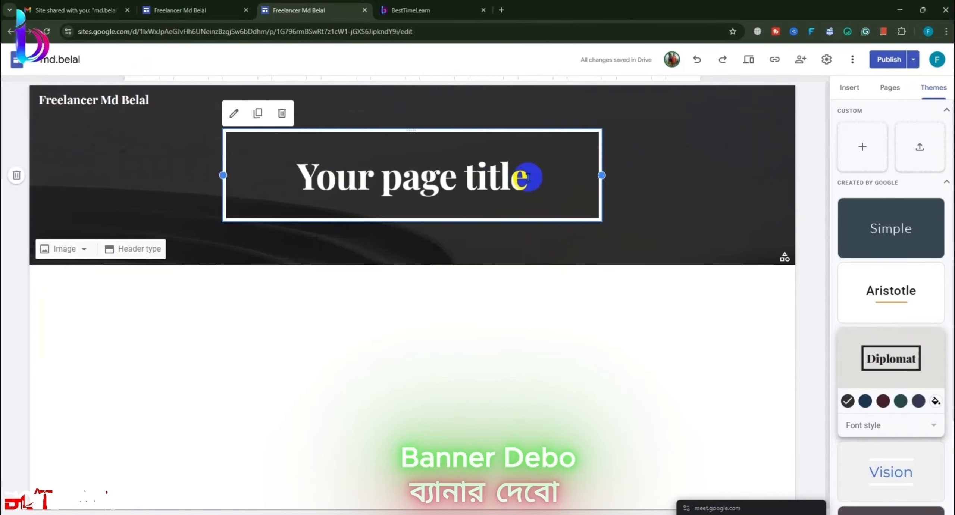
pyautogui.moveTo(530, 174); pyautogui.dragTo(271, 181)
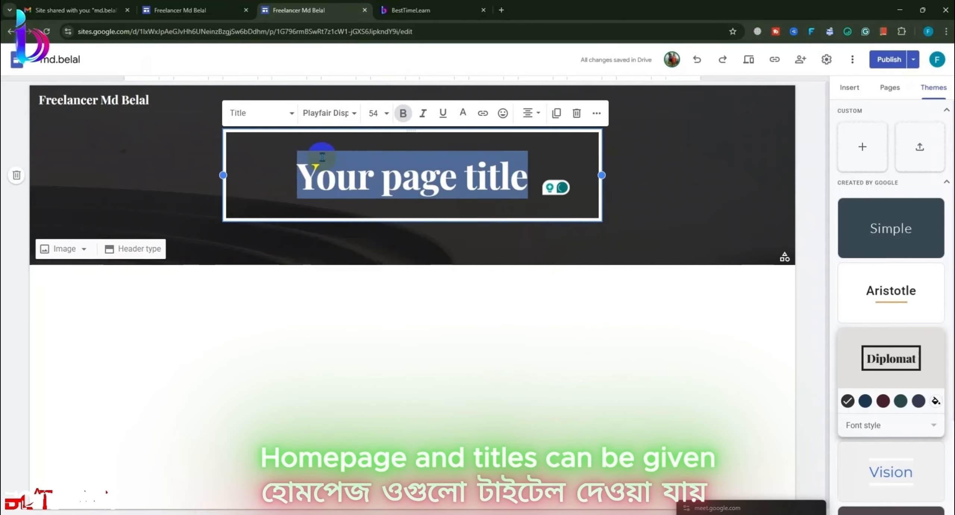
pyautogui.click(577, 114)
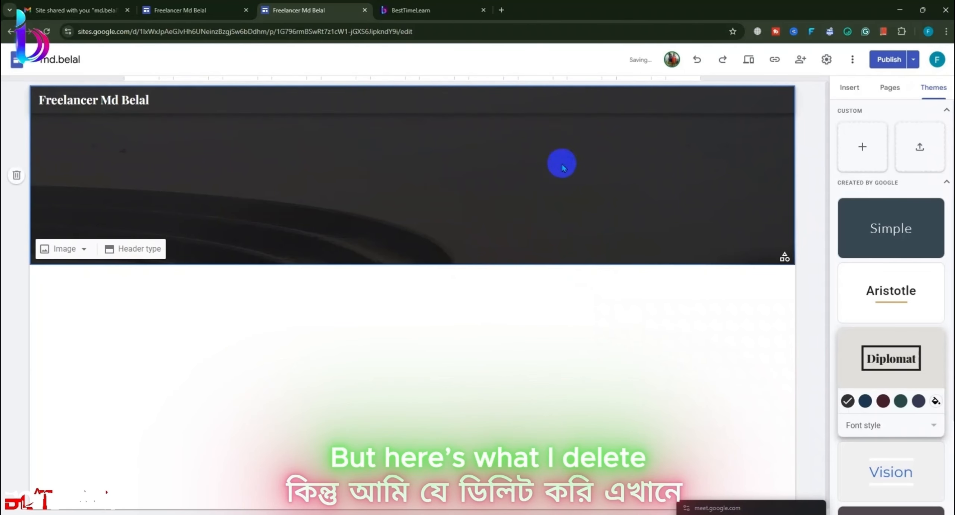
pyautogui.click(60, 248)
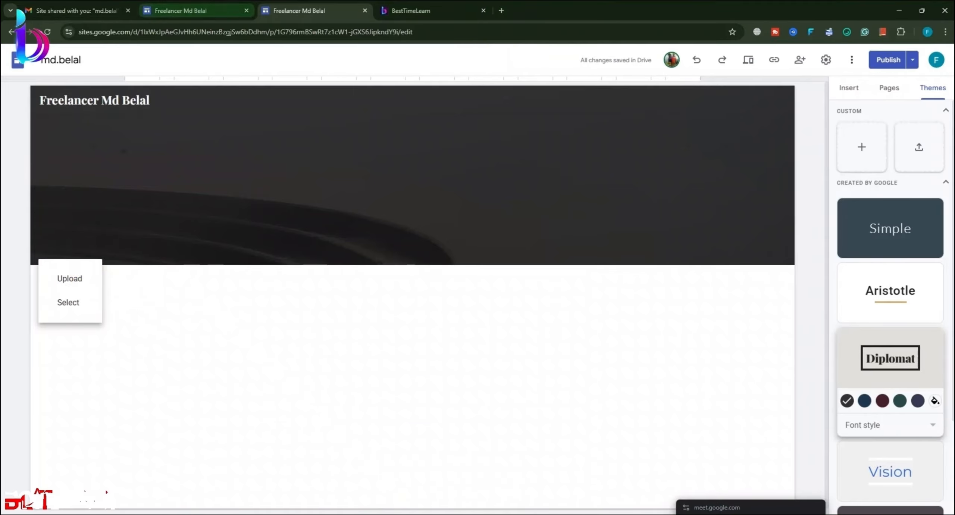
pyautogui.click(411, 12)
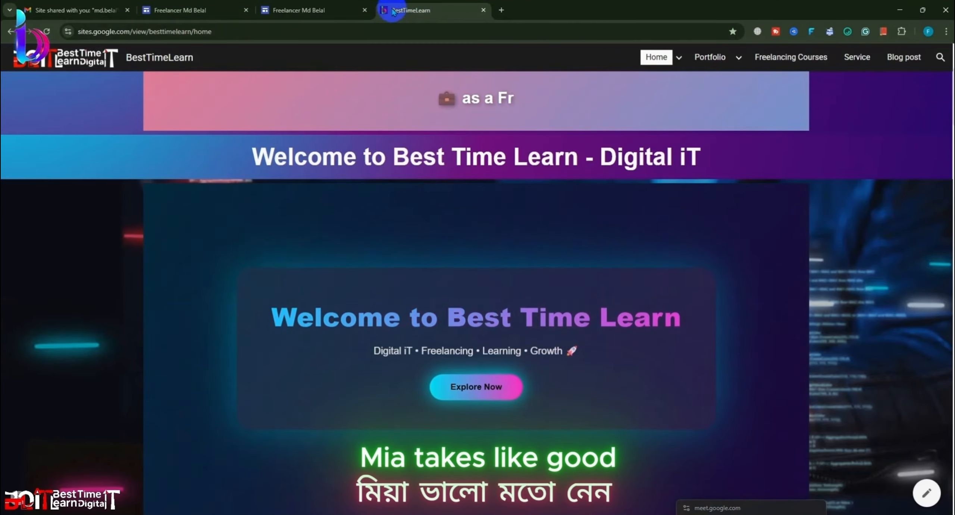
# Step: Close the BestTimeLearn tab, briefly check Facebook's Messenger chats, then close the Facebook tab
pyautogui.click(318, 12)
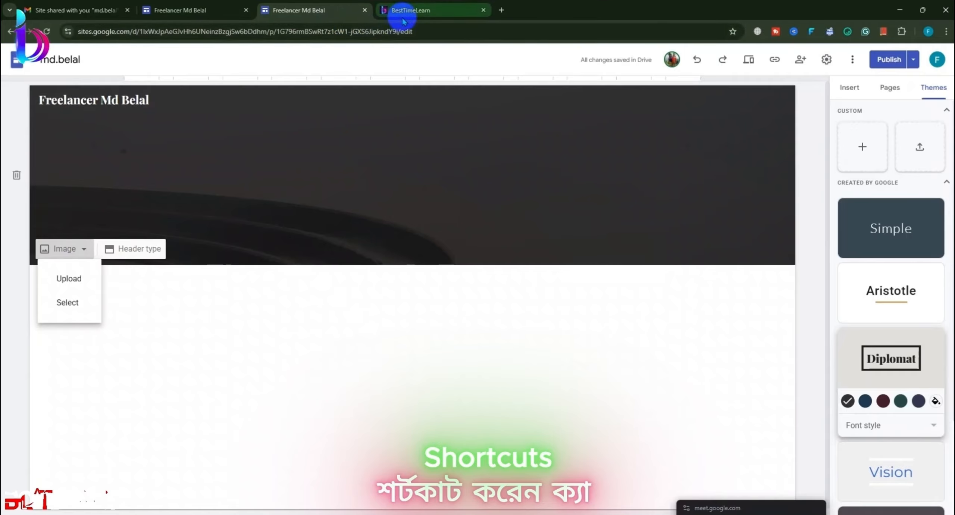
pyautogui.click(483, 11)
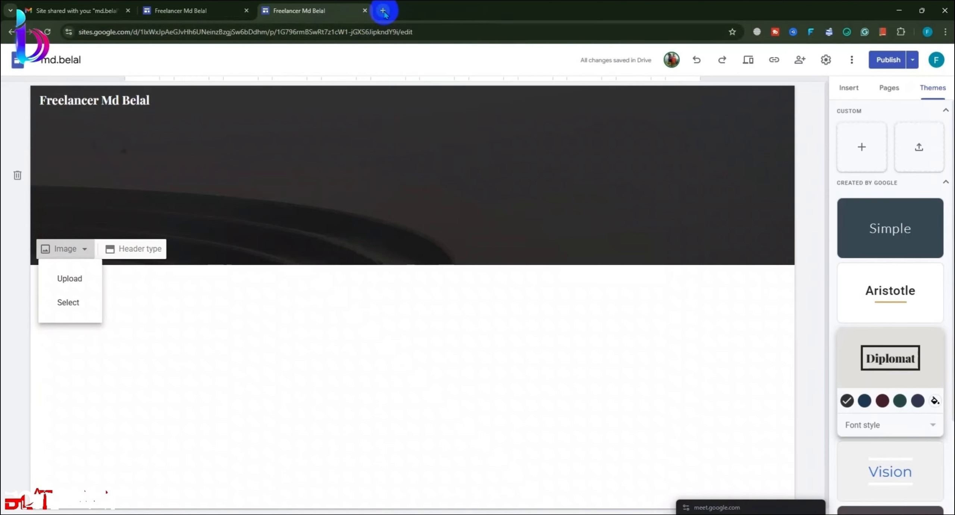
pyautogui.click(383, 12)
pyautogui.click(280, 254)
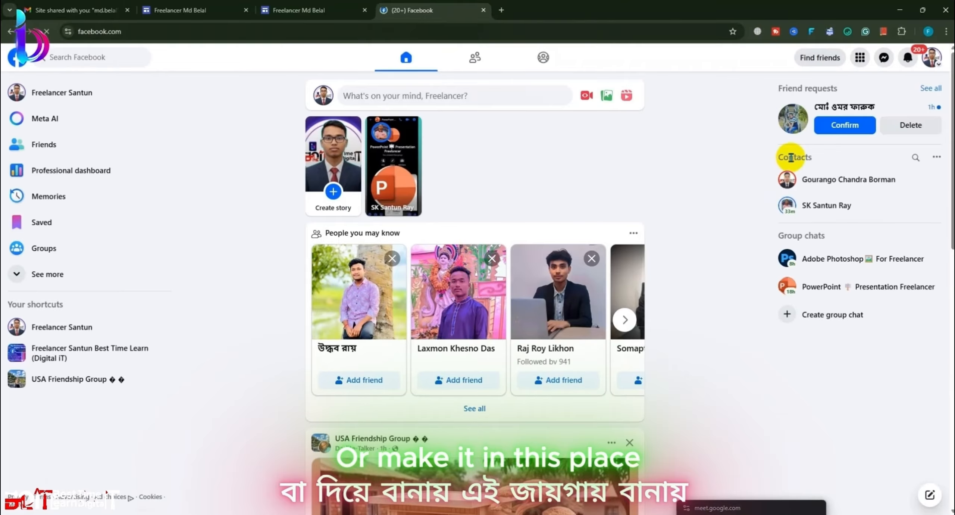
pyautogui.scroll(-5, 526, 272)
pyautogui.scroll(3, 526, 272)
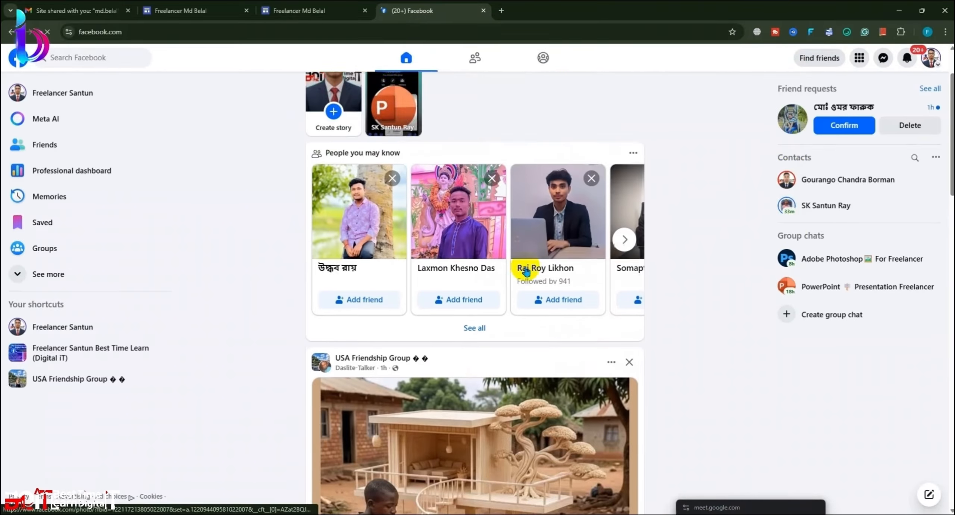
pyautogui.scroll(2, 525, 273)
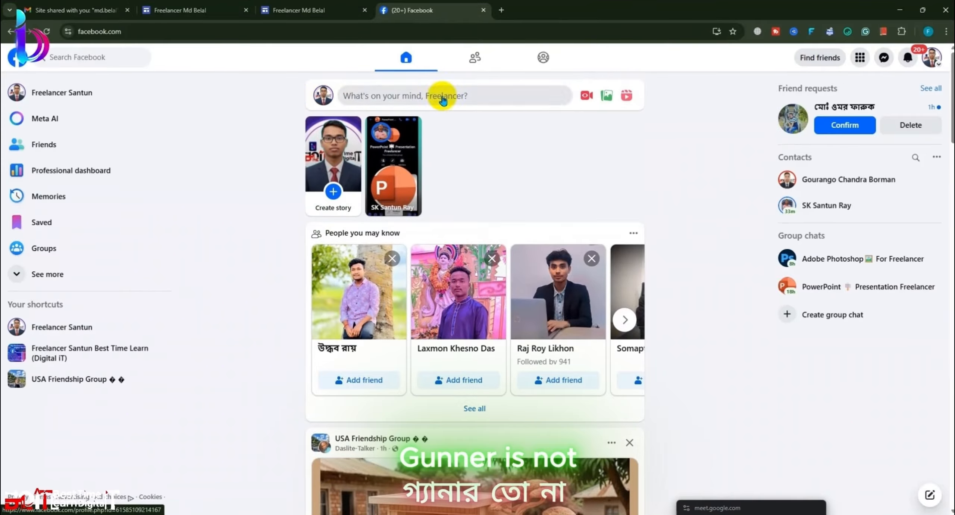
pyautogui.click(883, 58)
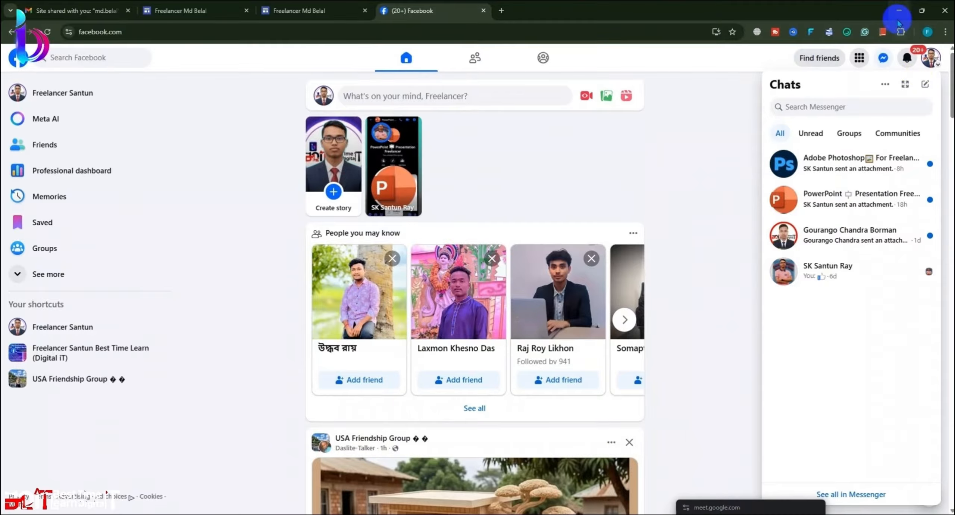
pyautogui.click(483, 11)
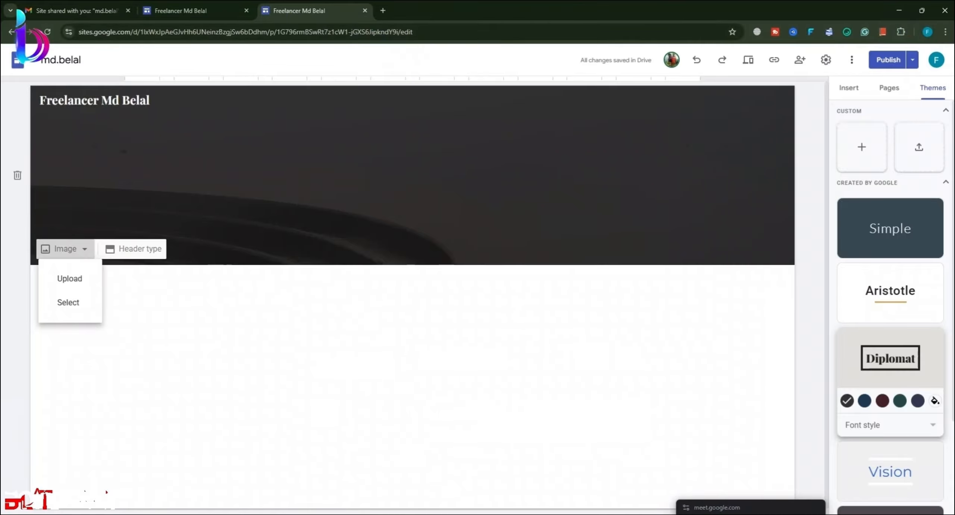
# Step: Open a Messenger chat with one group member, then minimize both browser windows
pyautogui.moveTo(168, 1)
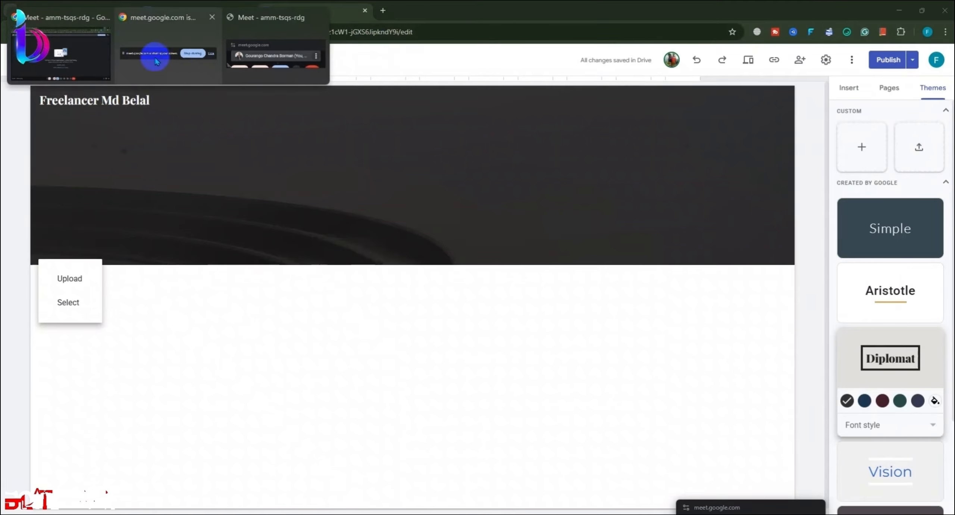
pyautogui.click(45, 50)
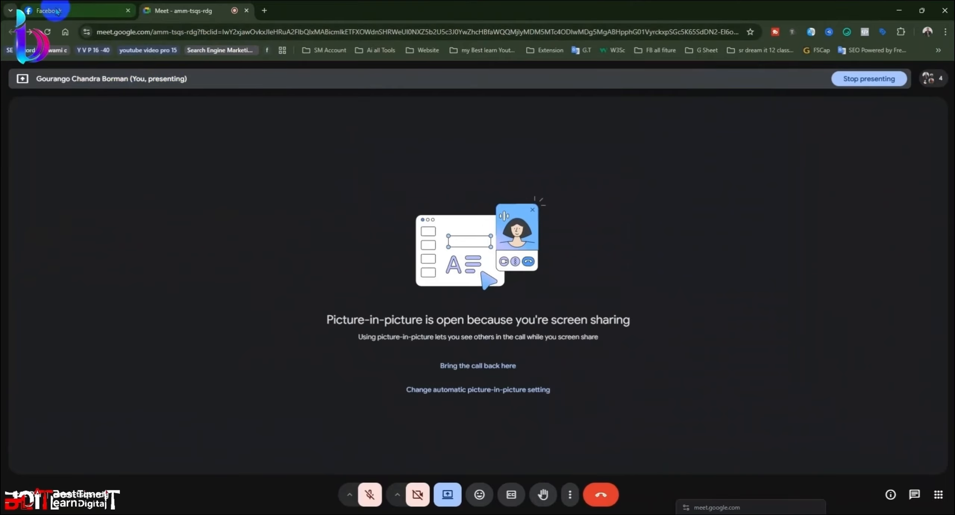
pyautogui.click(57, 12)
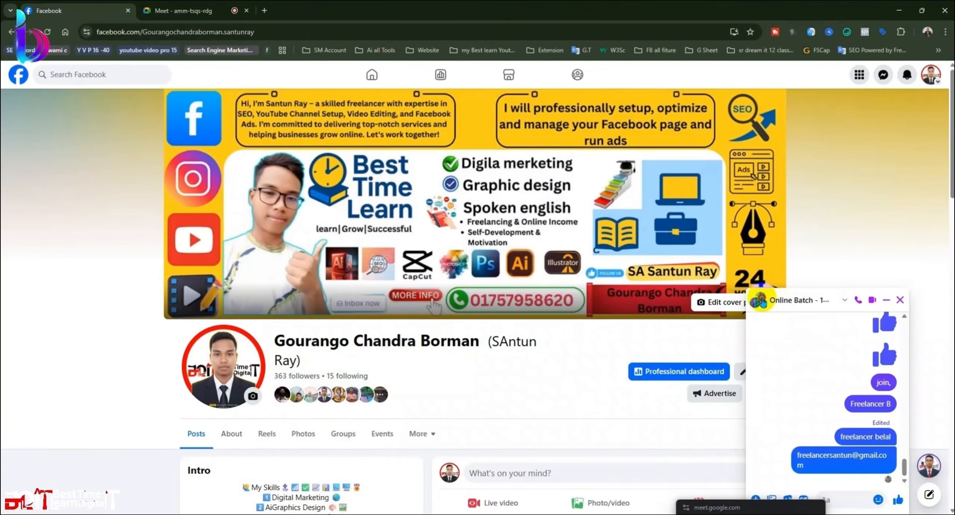
pyautogui.click(760, 301)
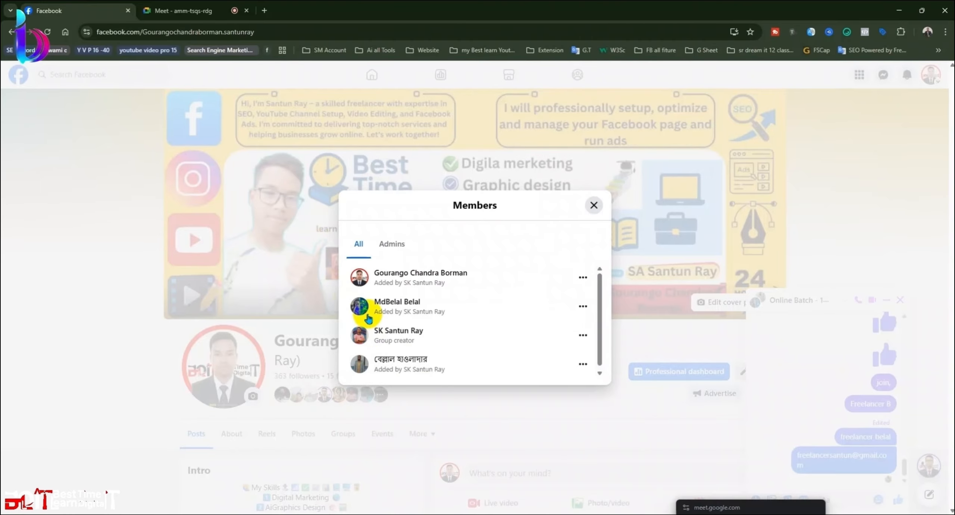
pyautogui.click(368, 317)
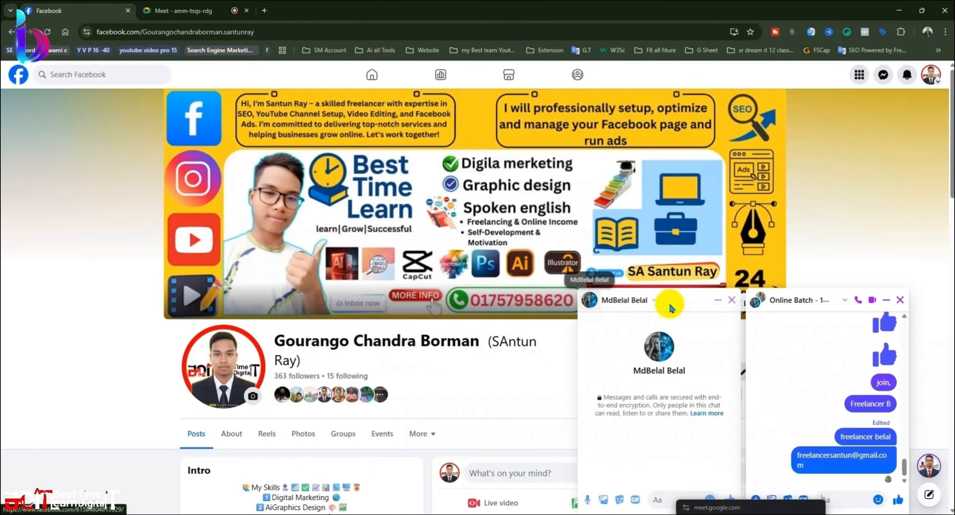
pyautogui.click(896, 11)
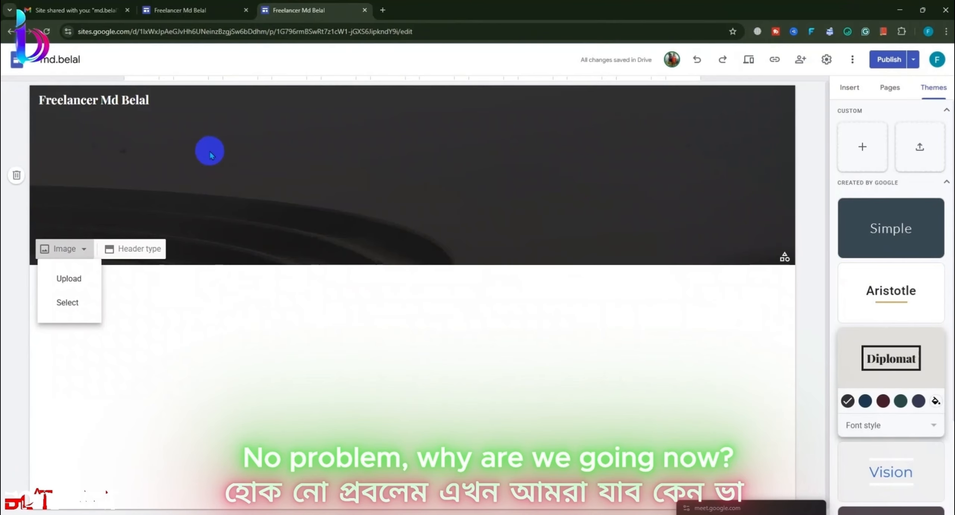
pyautogui.click(898, 12)
# Step: Open canva.com from the saved AI sites bookmark folder in Chrome
pyautogui.moveTo(109, 2)
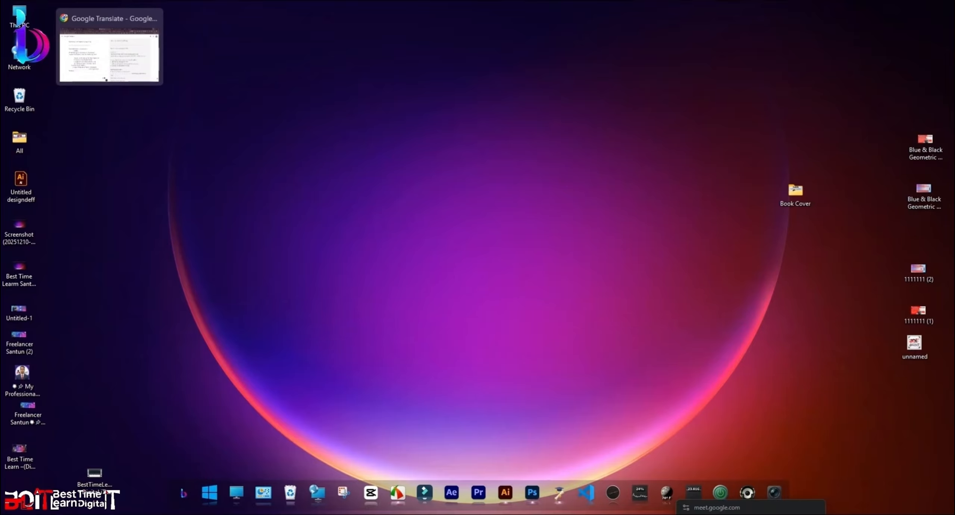
pyautogui.click(108, 48)
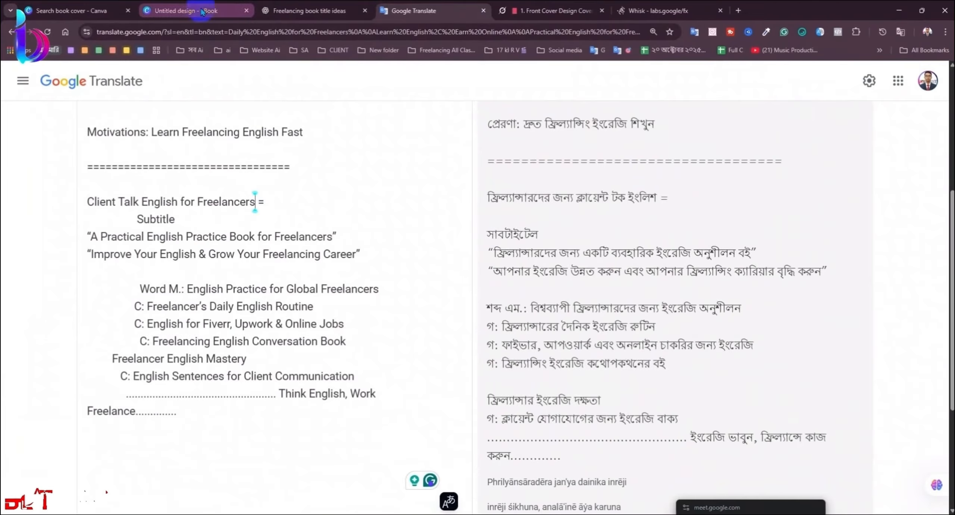
pyautogui.click(76, 11)
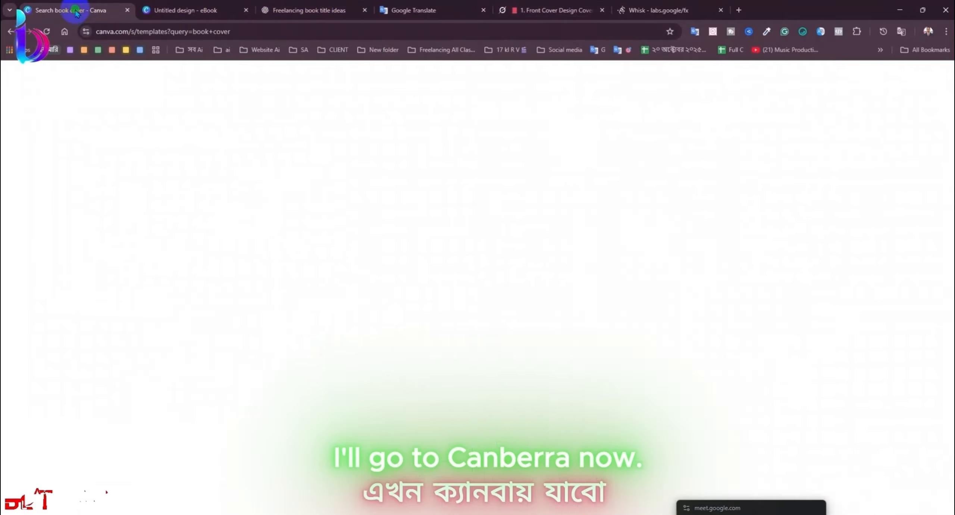
pyautogui.scroll(3, 117, 101)
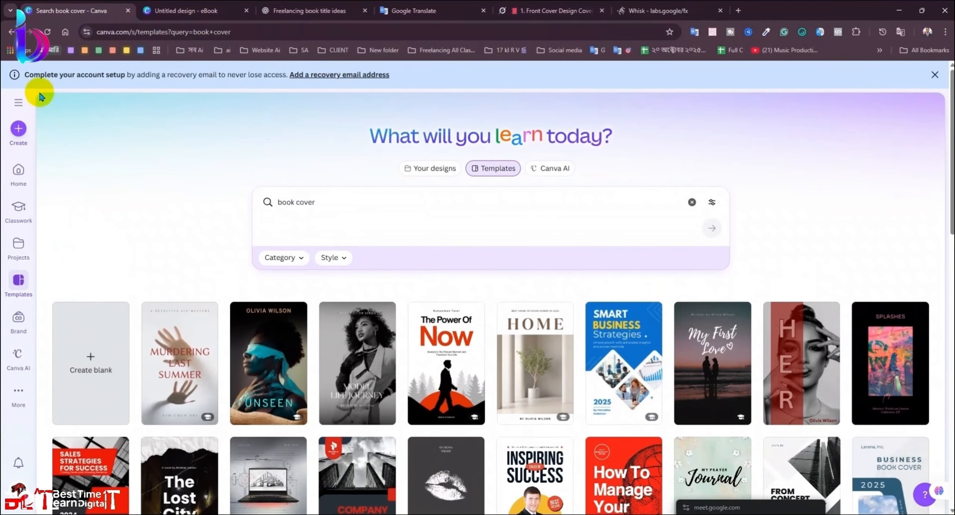
pyautogui.click(65, 31)
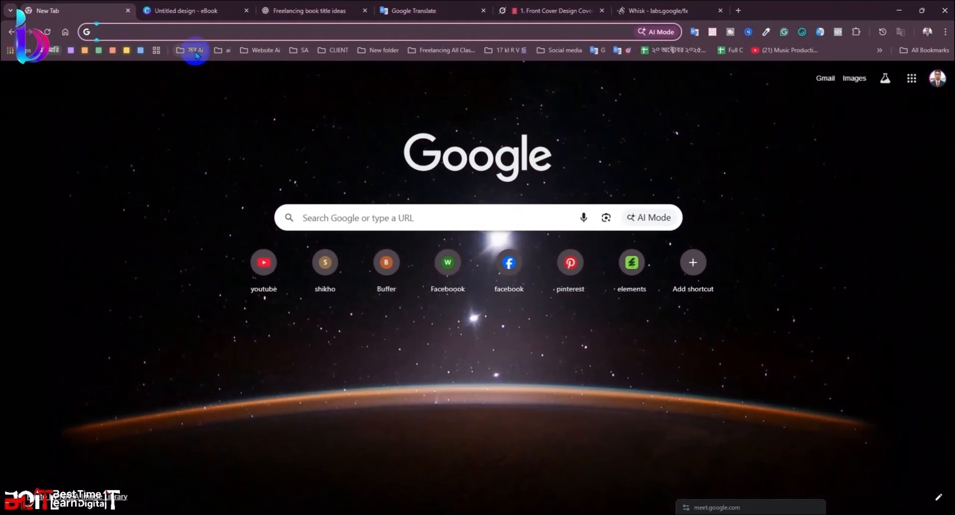
pyautogui.click(191, 50)
pyautogui.click(226, 83)
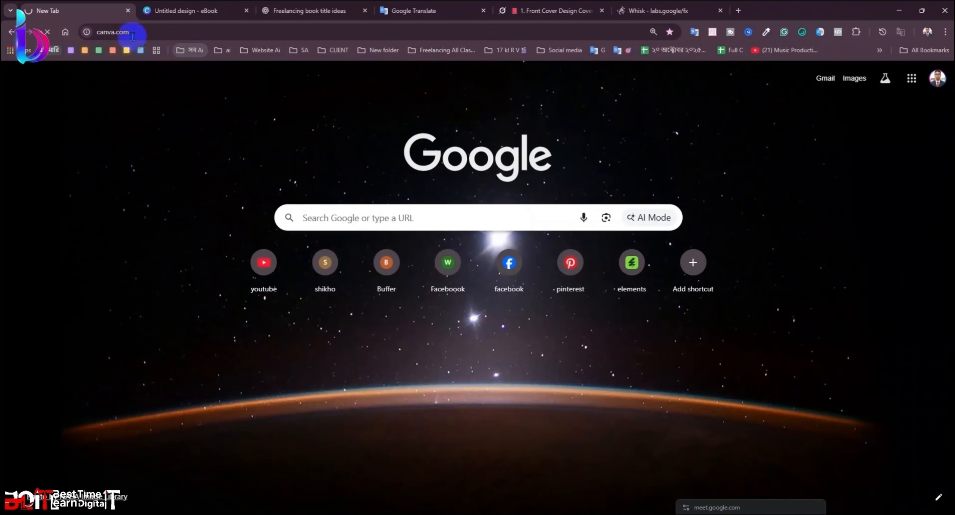
# Step: Move the Canva tab into its own maximized window and go to Templates
pyautogui.moveTo(96, 10); pyautogui.dragTo(128, 154)
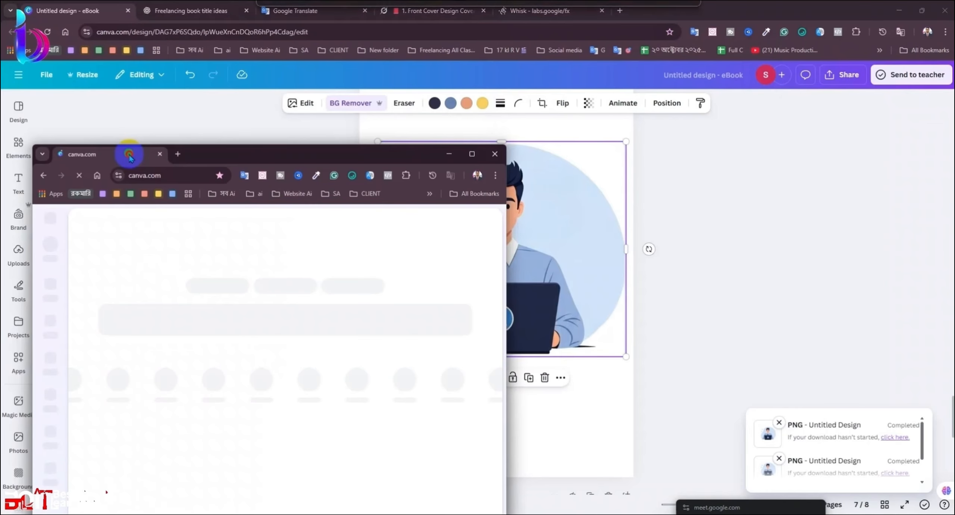
pyautogui.click(471, 153)
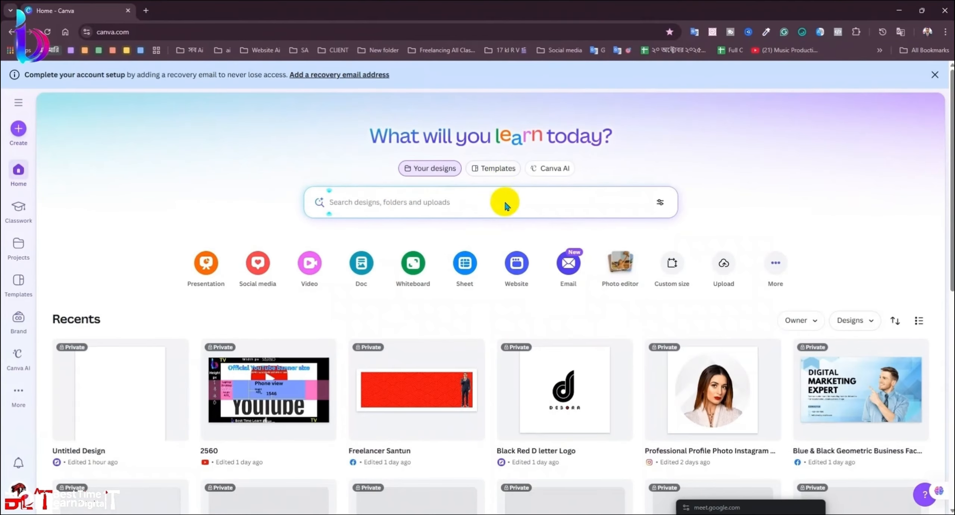
pyautogui.scroll(-1, 503, 198)
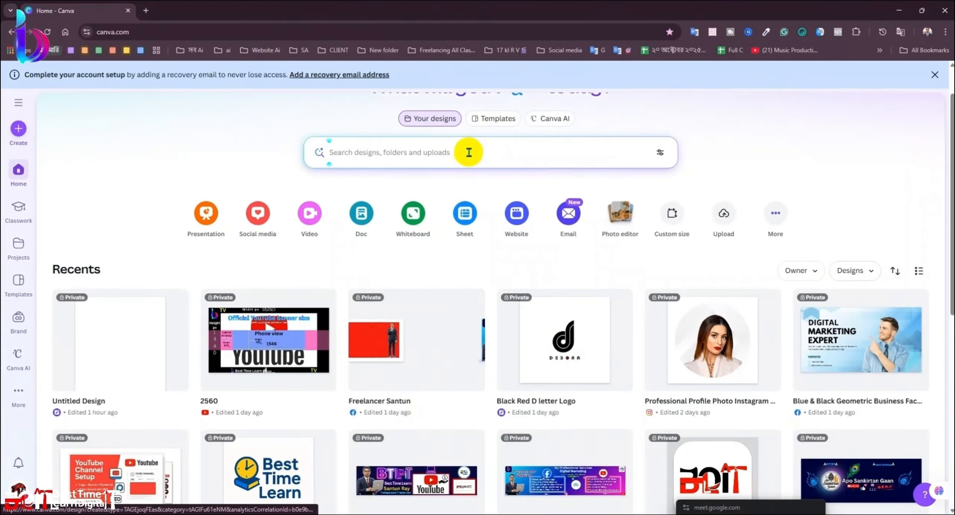
pyautogui.click(493, 126)
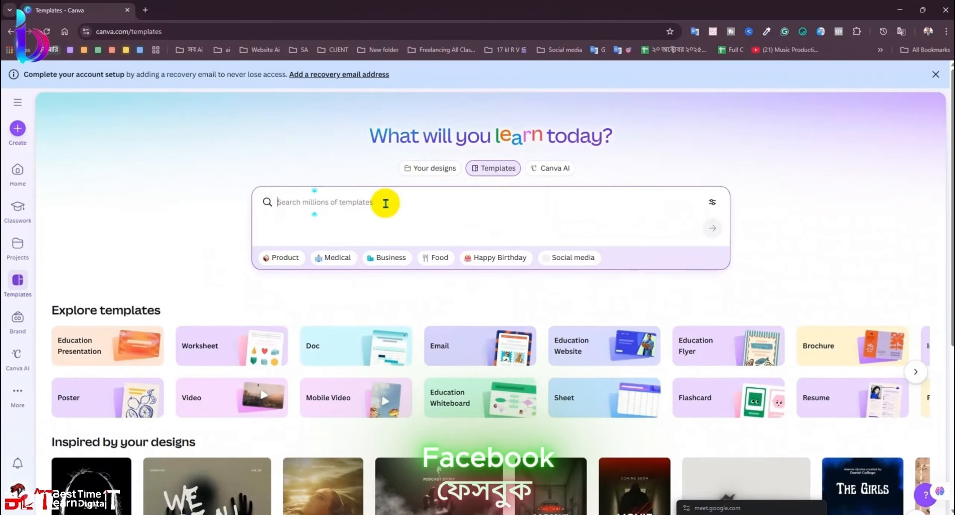
# Step: Search Canva templates for 'google site banner'
pyautogui.write('Fa')
pyautogui.press('BackSpace')
pyautogui.press('BackSpace')
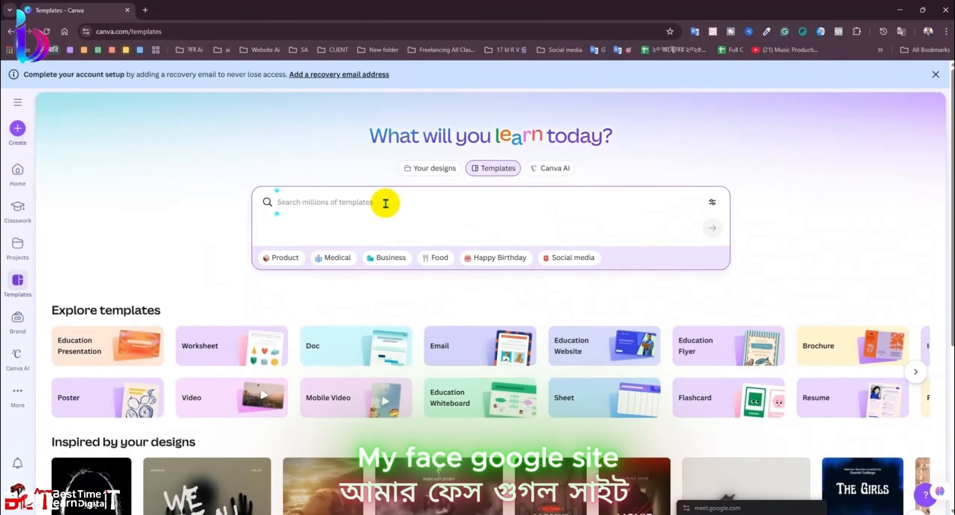
pyautogui.write('Goo')
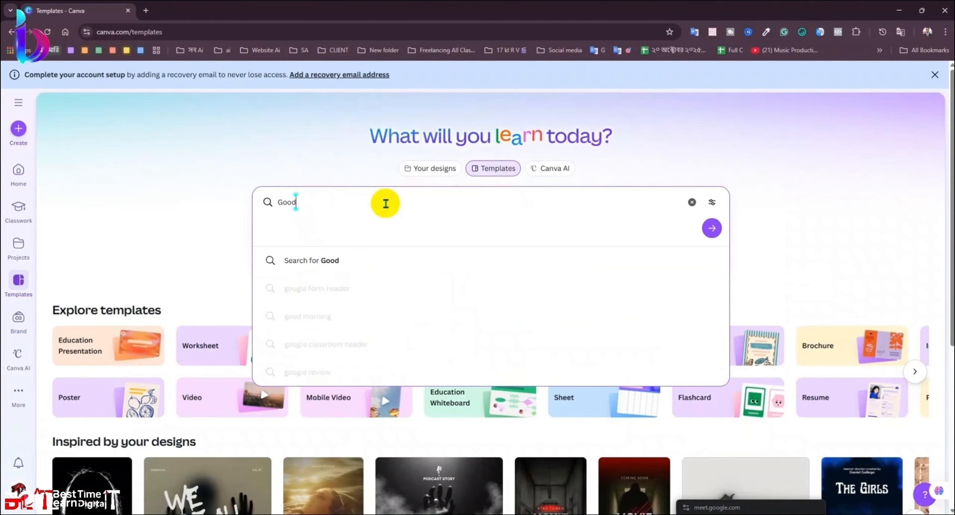
pyautogui.write('gle S')
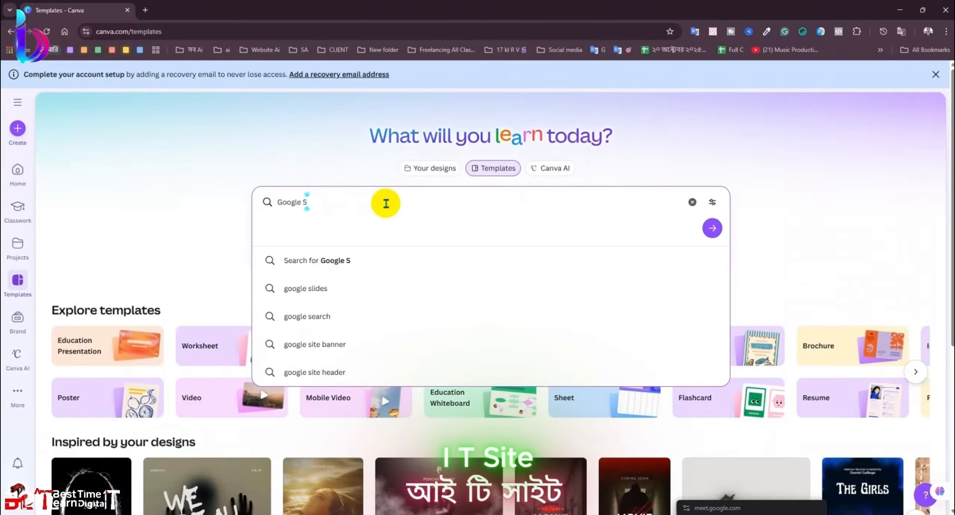
pyautogui.click(325, 344)
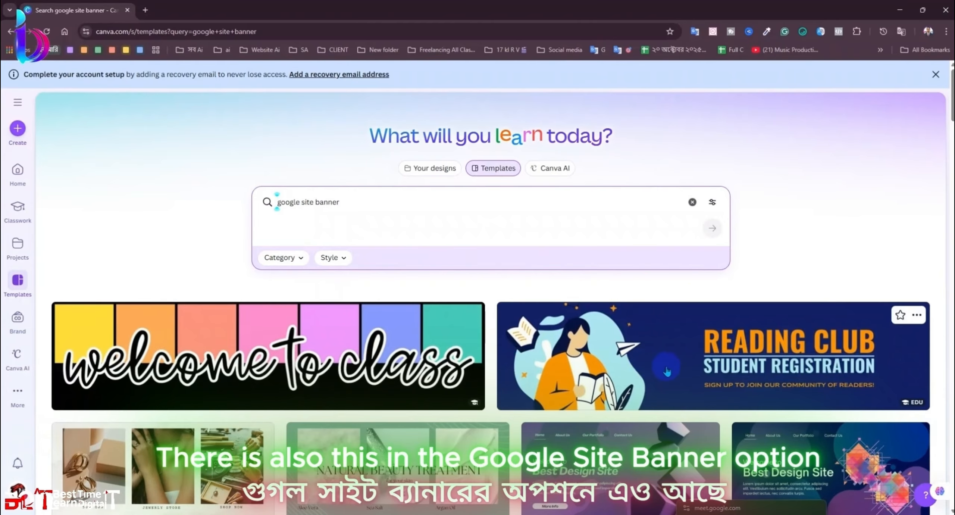
# Step: Open the Reading Club Student Registration template and start customizing it
pyautogui.scroll(-10, 671, 371)
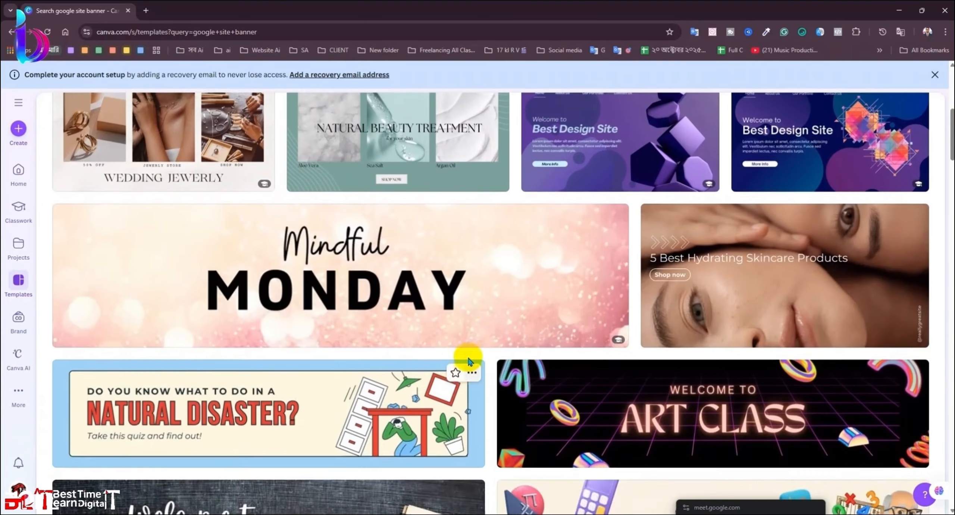
pyautogui.scroll(9, 468, 359)
pyautogui.scroll(2, 548, 325)
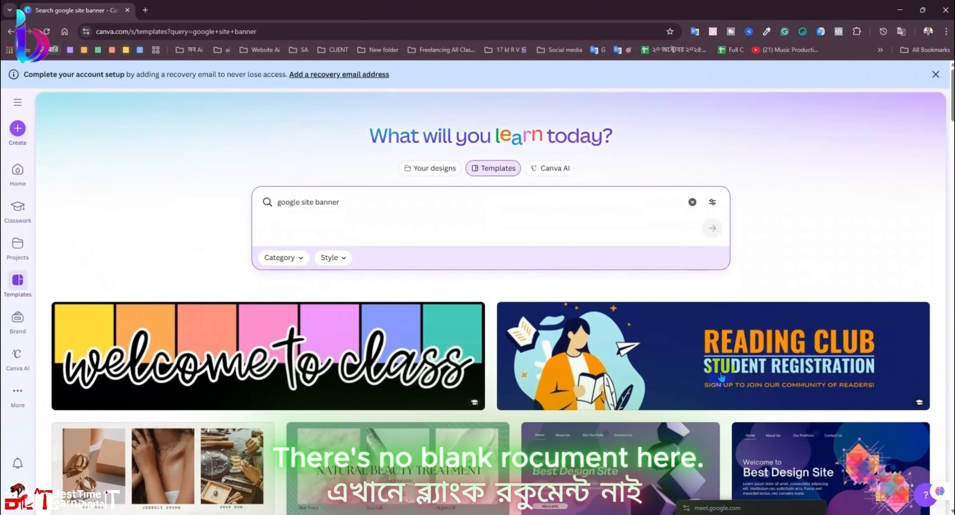
pyautogui.click(762, 357)
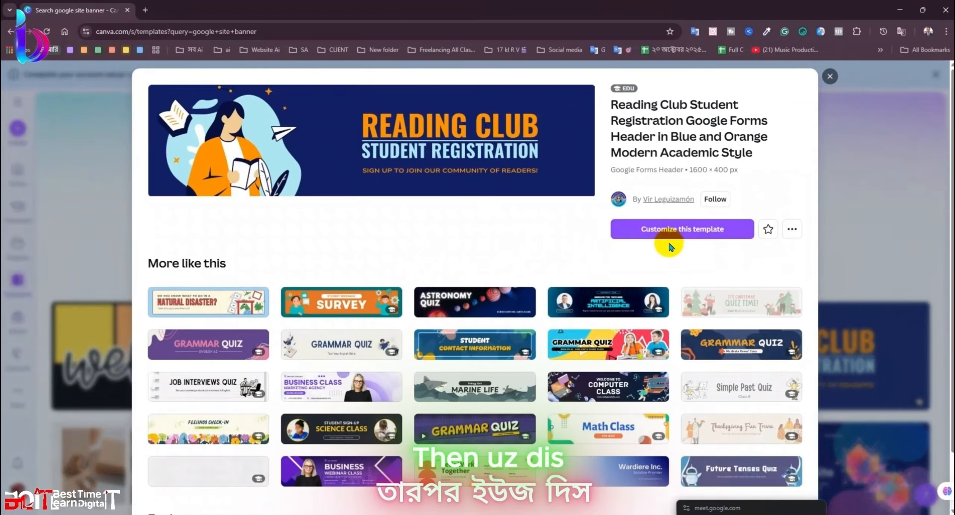
pyautogui.click(668, 234)
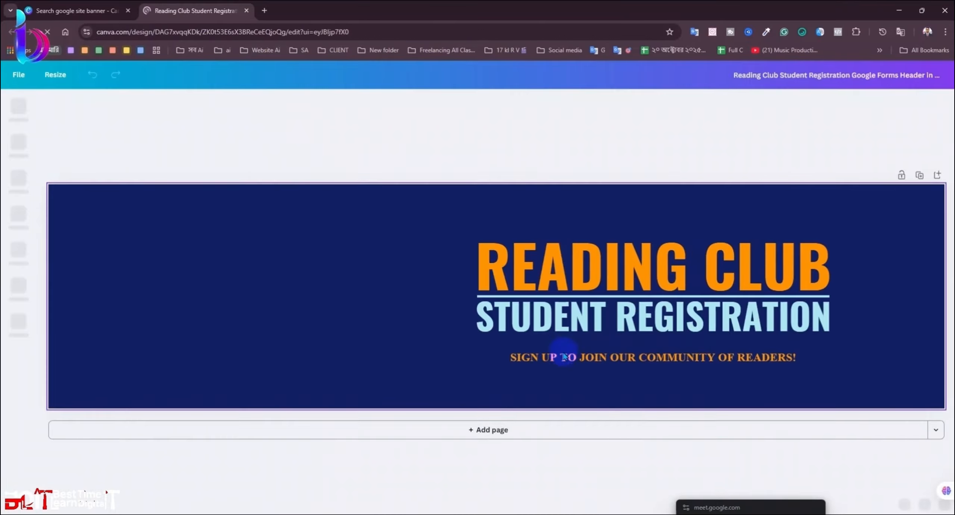
# Step: Add a blank Page 2 and set its background to white
pyautogui.click(501, 430)
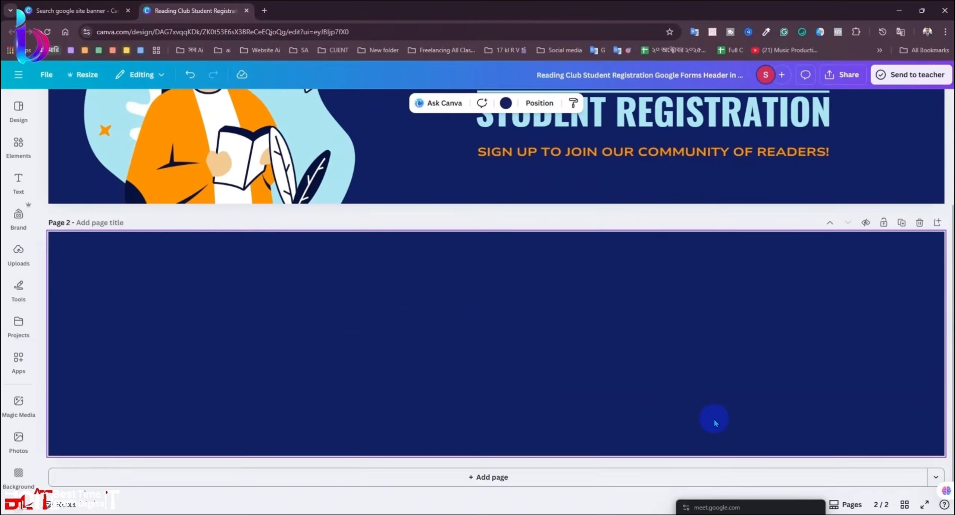
pyautogui.click(506, 102)
pyautogui.click(193, 181)
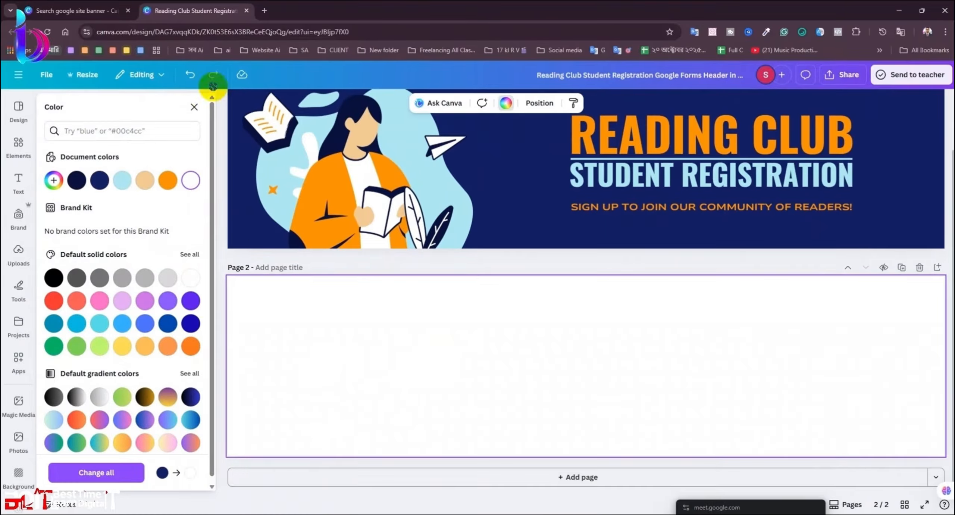
pyautogui.click(192, 107)
pyautogui.scroll(-2, 352, 349)
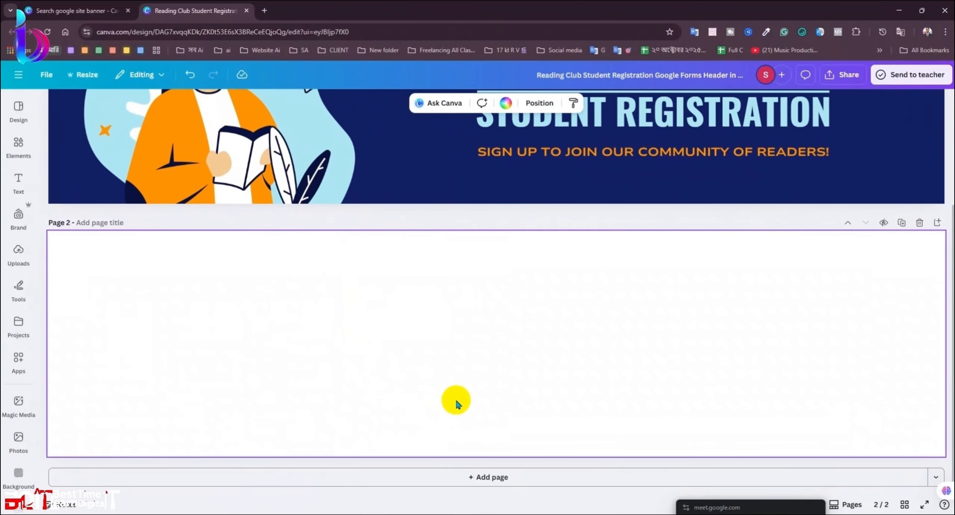
# Step: Browse the uploaded images library
pyautogui.click(19, 261)
pyautogui.scroll(-5, 160, 246)
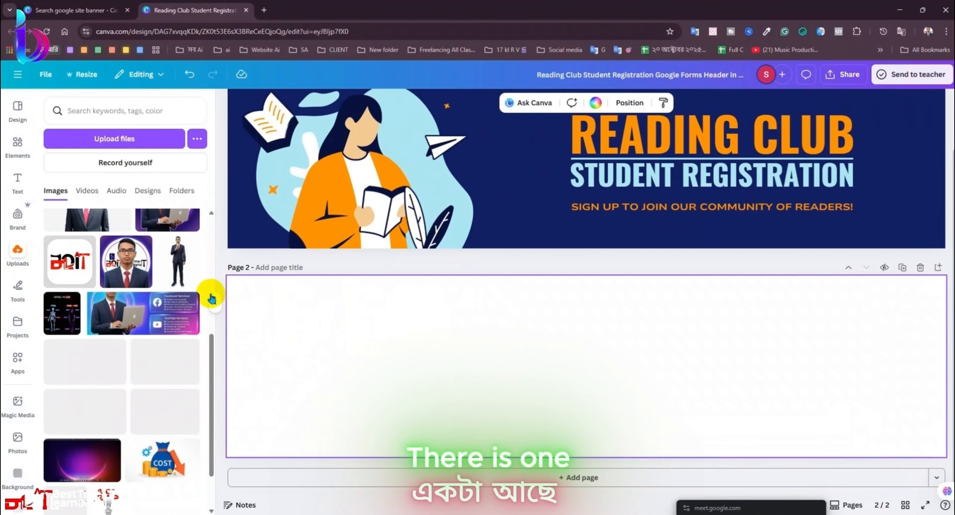
pyautogui.scroll(-10, 198, 433)
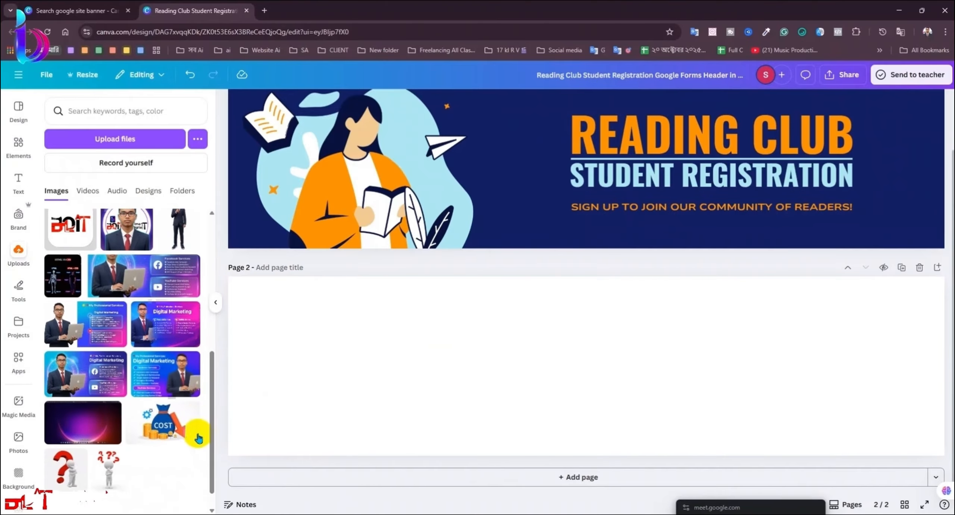
pyautogui.scroll(-5, 140, 356)
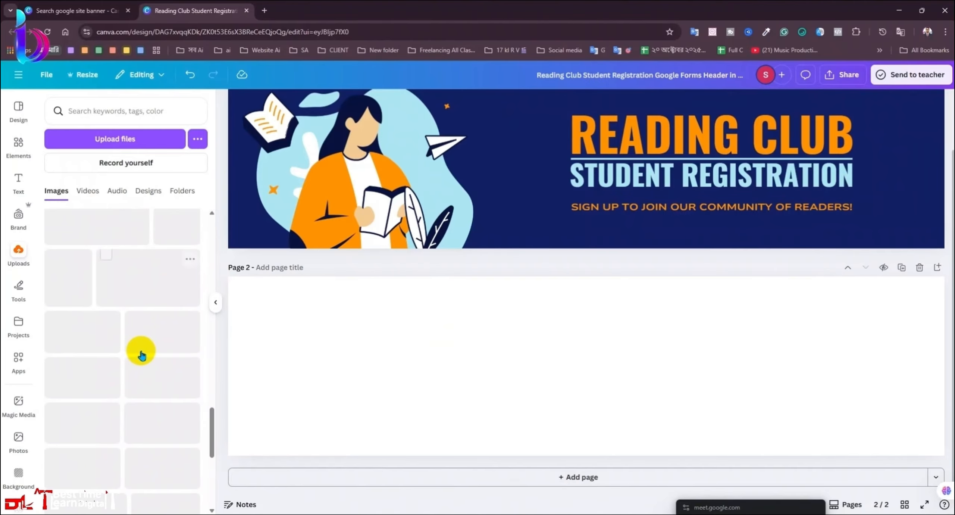
pyautogui.scroll(-8, 142, 352)
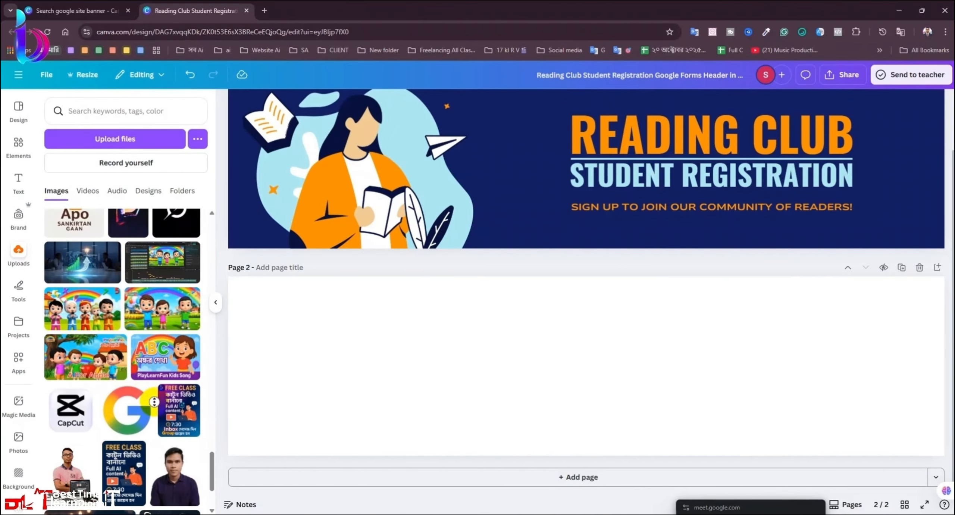
pyautogui.scroll(-2, 158, 410)
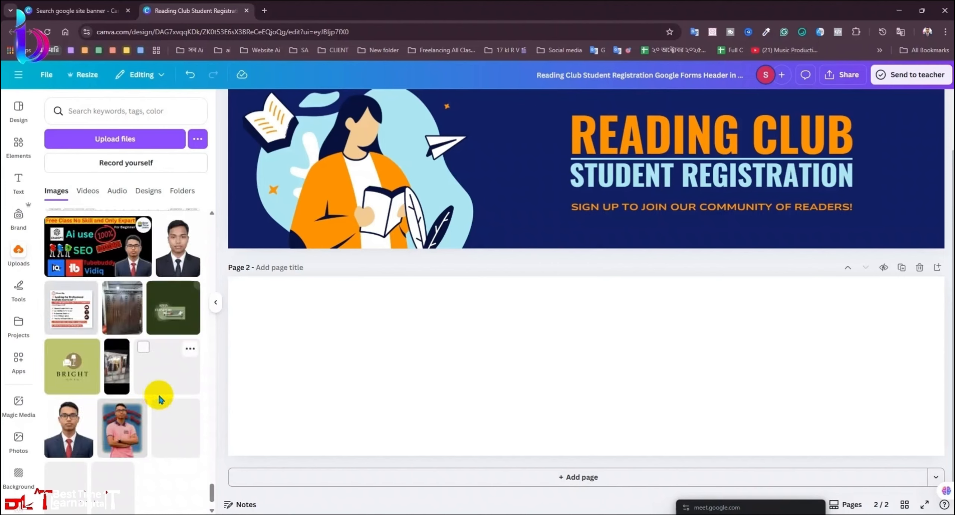
pyautogui.scroll(-5, 161, 410)
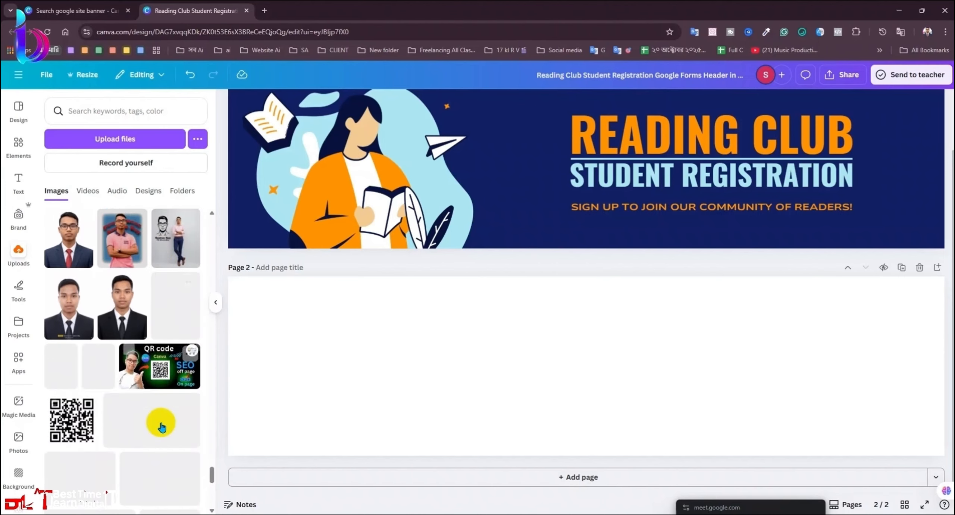
pyautogui.scroll(-10, 161, 426)
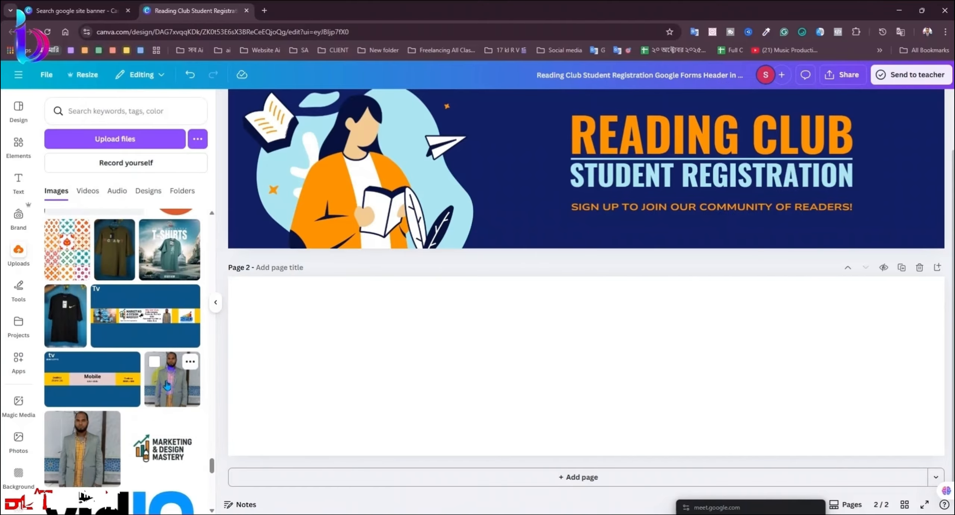
# Step: Place the man's photo on Page 2 and remove its background with BG Remover
pyautogui.click(77, 454)
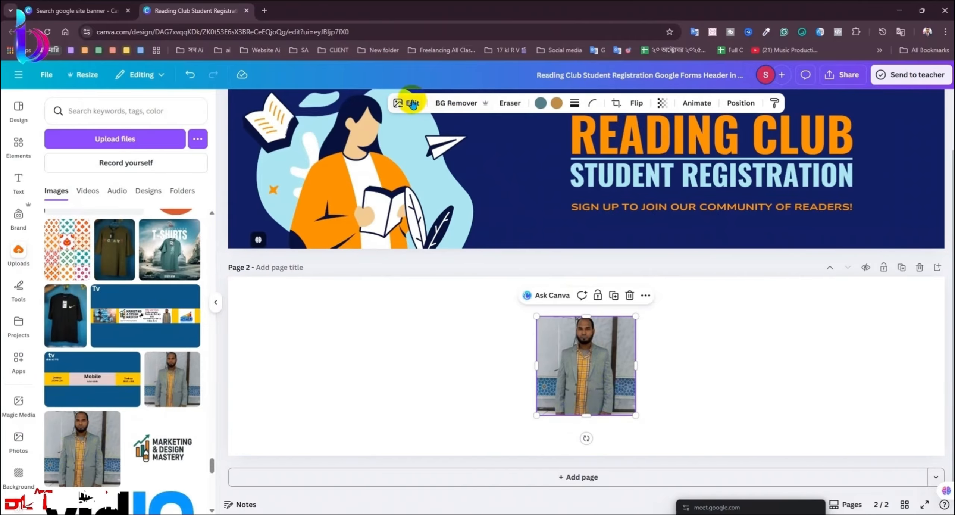
pyautogui.click(458, 103)
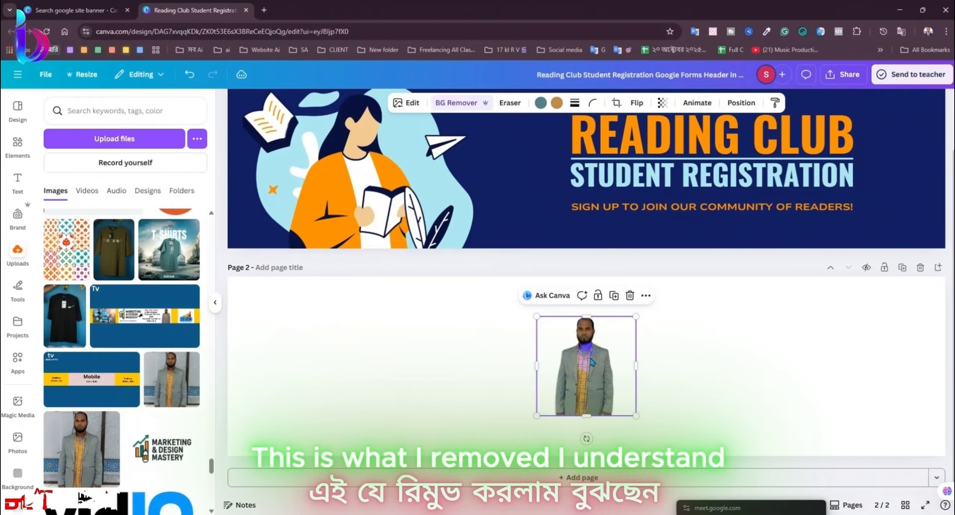
pyautogui.hotkey('ctrl', 'z')
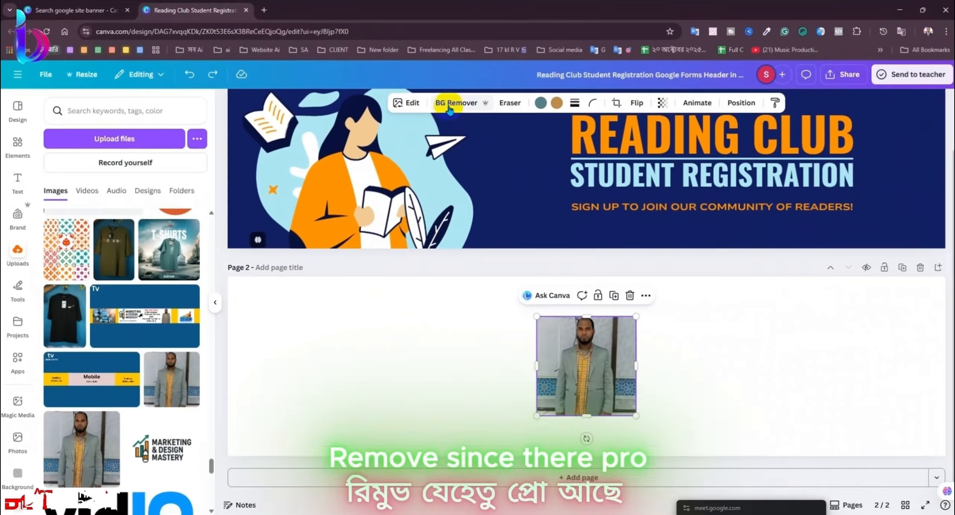
pyautogui.click(449, 110)
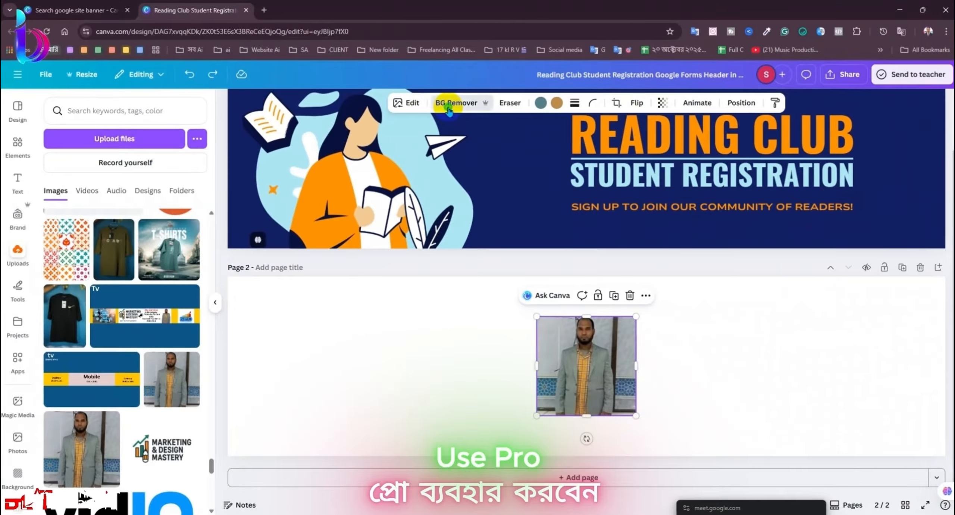
# Step: Enlarge the cut-out photo and push it against Page 2's right edge
pyautogui.click(218, 305)
pyautogui.scroll(-1, 597, 350)
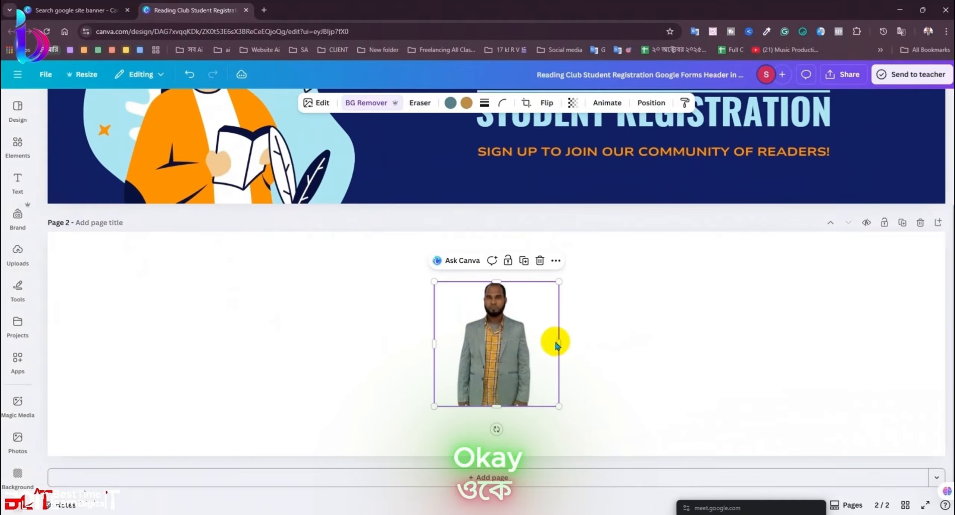
pyautogui.moveTo(556, 345); pyautogui.dragTo(839, 394)
pyautogui.moveTo(773, 337); pyautogui.dragTo(669, 232)
pyautogui.moveTo(806, 360); pyautogui.dragTo(848, 361)
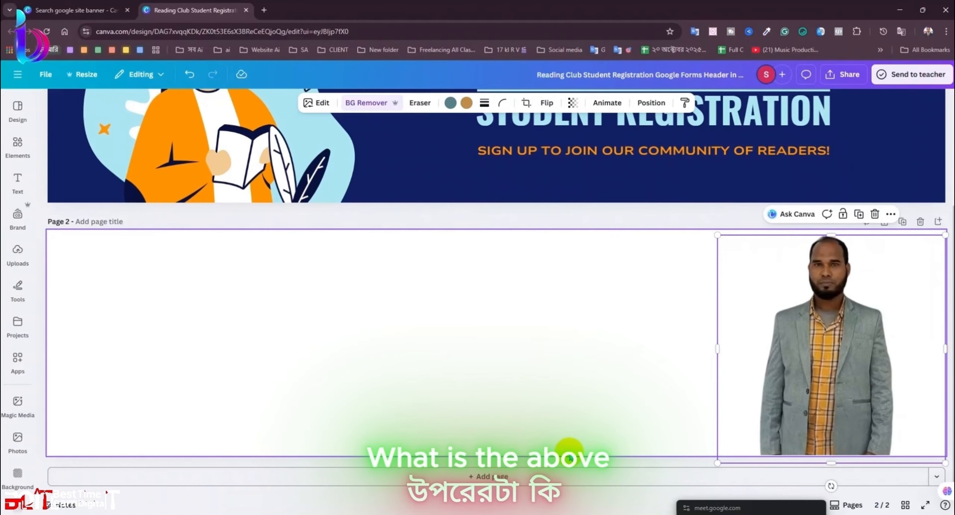
# Step: Duplicate Page 2 as Page 3 instead of a blank page, and shift its photo
pyautogui.click(934, 221)
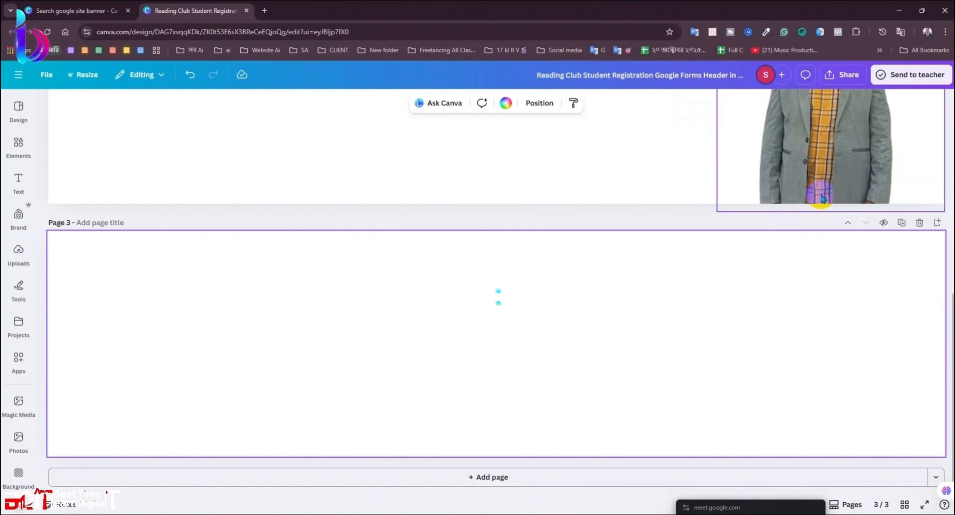
pyautogui.scroll(4, 821, 240)
pyautogui.scroll(-5, 823, 245)
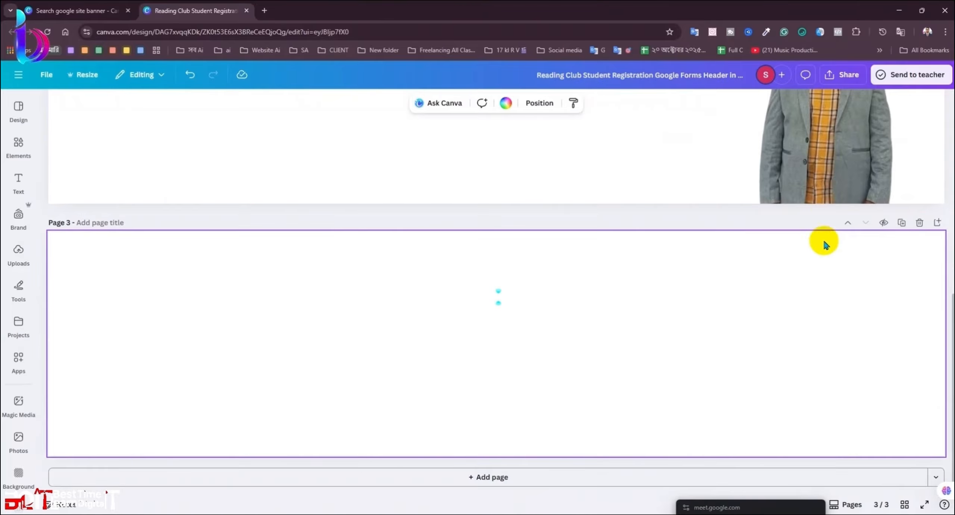
pyautogui.scroll(1, 827, 210)
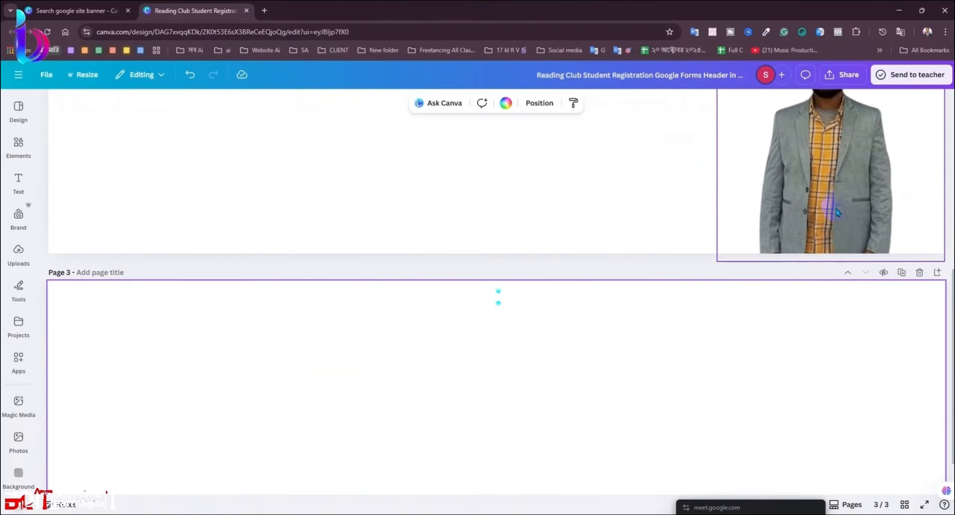
pyautogui.scroll(3, 839, 220)
pyautogui.hotkey('ctrl', 'z')
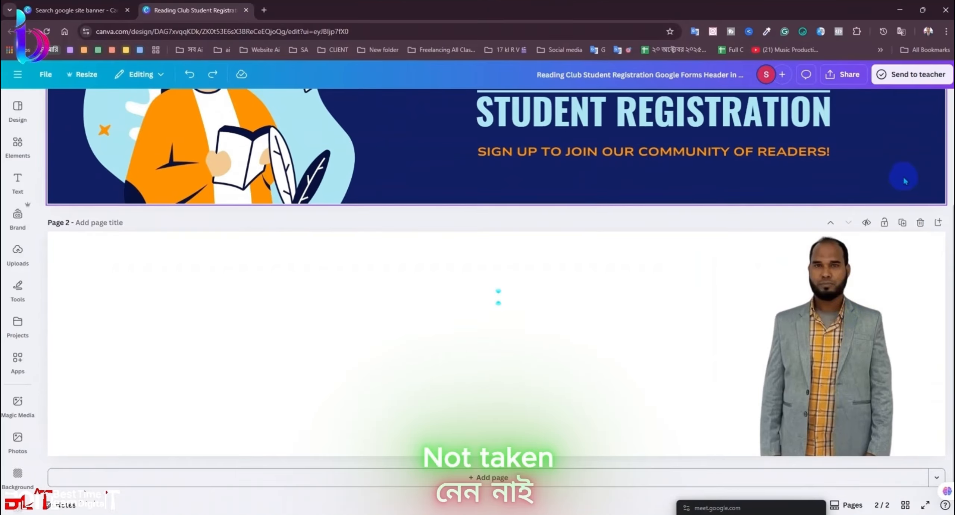
pyautogui.click(902, 222)
pyautogui.click(583, 315)
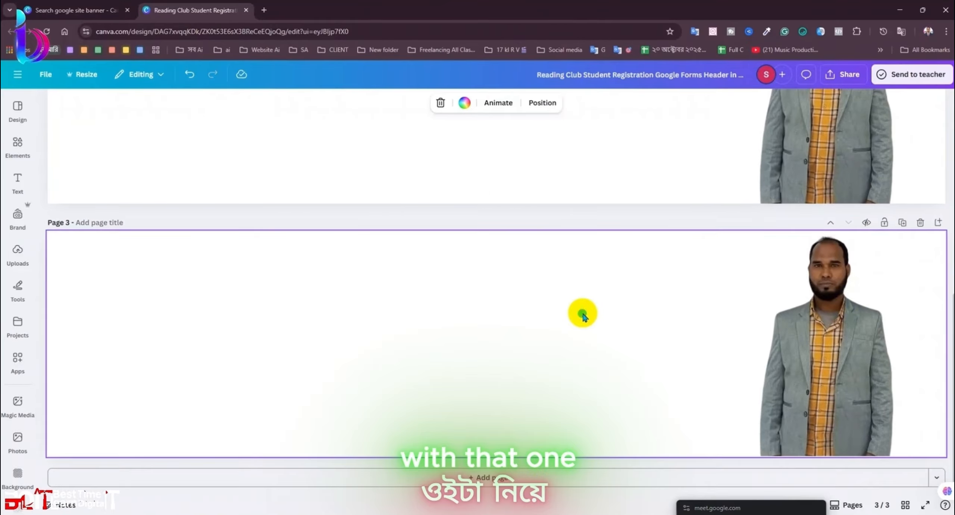
pyautogui.click(841, 316)
pyautogui.moveTo(837, 316); pyautogui.dragTo(849, 304)
# Step: Delete two extra blank pages and nudge Page 3's photo slightly right and down
pyautogui.click(522, 477)
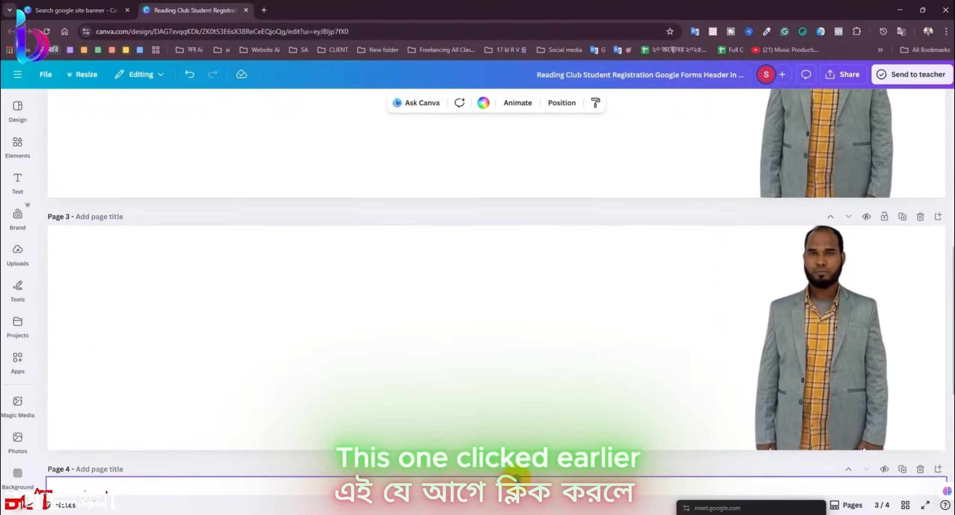
pyautogui.click(522, 477)
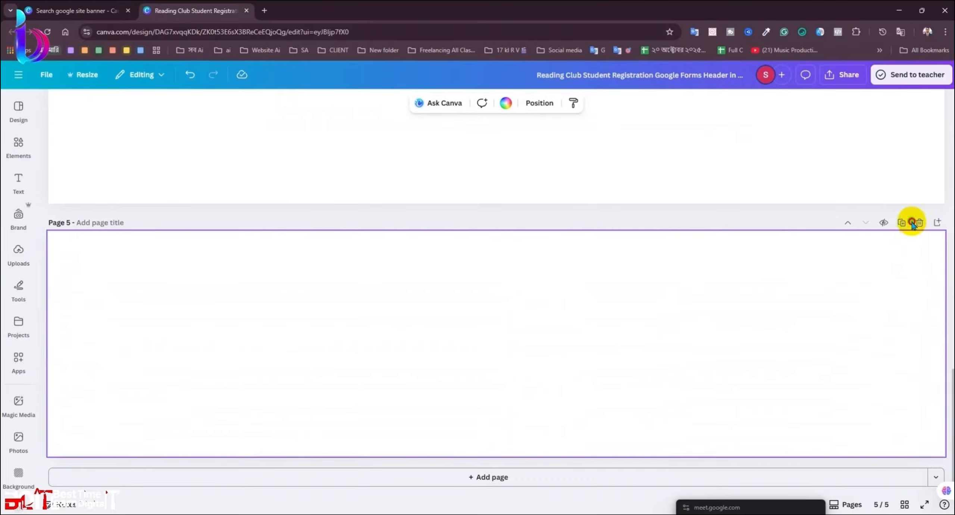
pyautogui.click(918, 223)
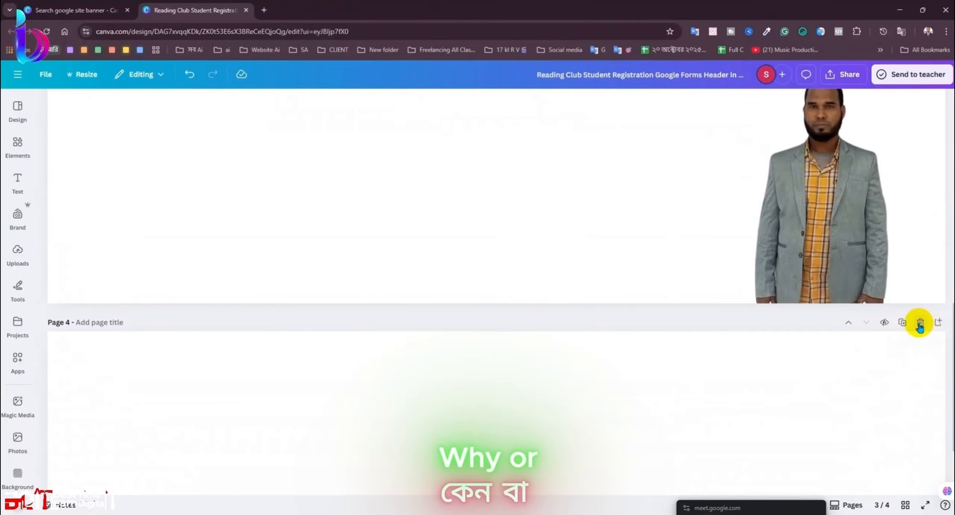
pyautogui.click(920, 320)
pyautogui.click(837, 342)
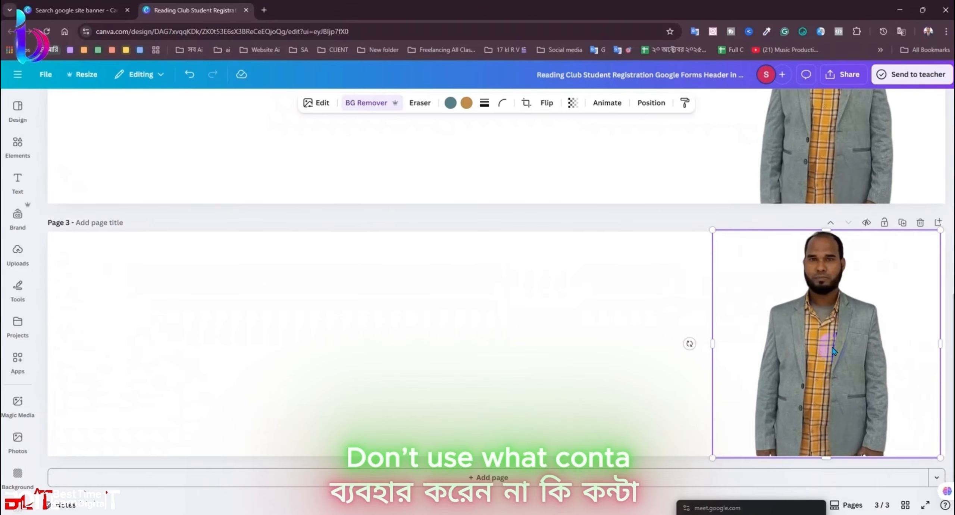
pyautogui.moveTo(837, 342); pyautogui.dragTo(841, 348)
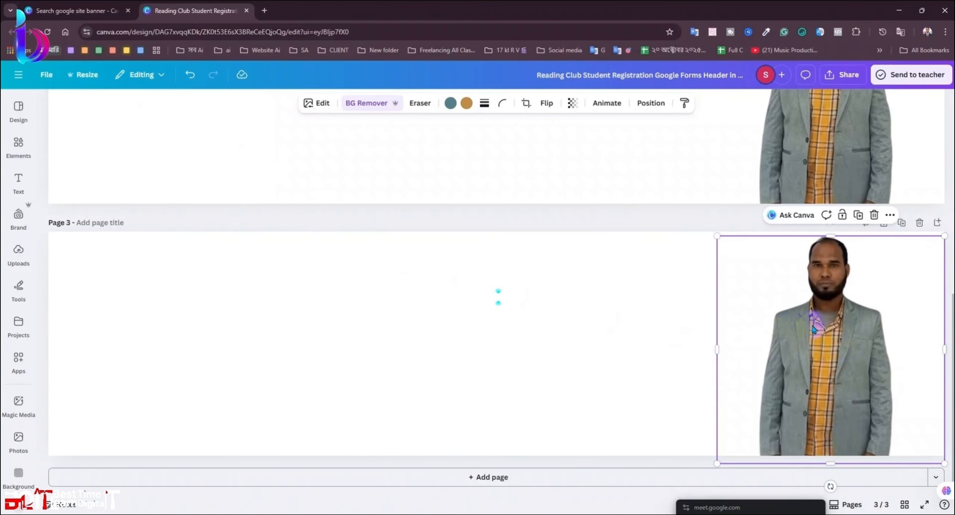
pyautogui.click(413, 324)
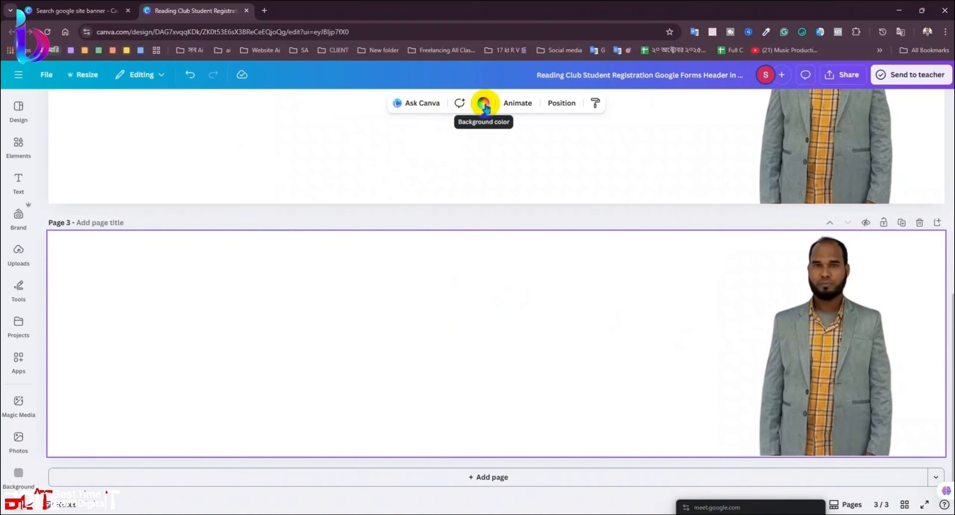
# Step: Give Page 3's background a radial gradient from red to bright blue
pyautogui.click(484, 104)
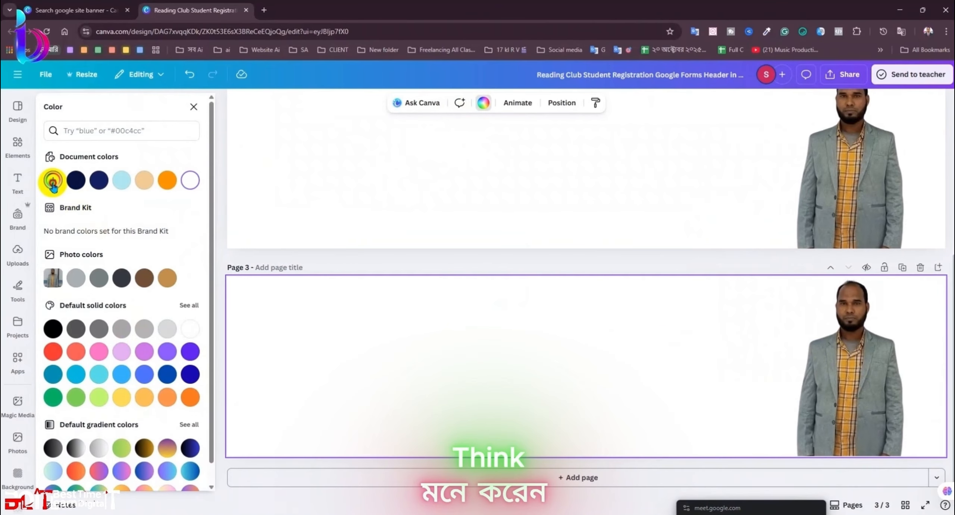
pyautogui.click(53, 181)
pyautogui.click(161, 207)
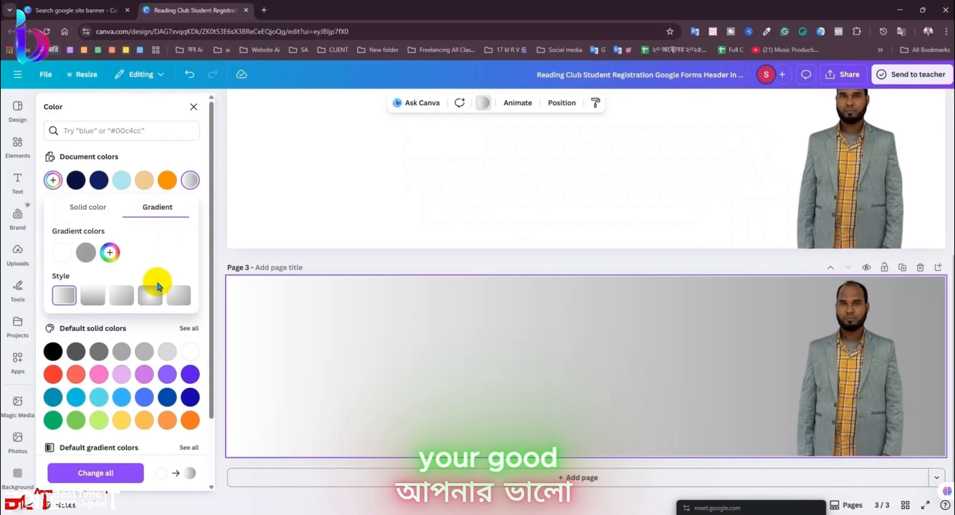
pyautogui.click(142, 295)
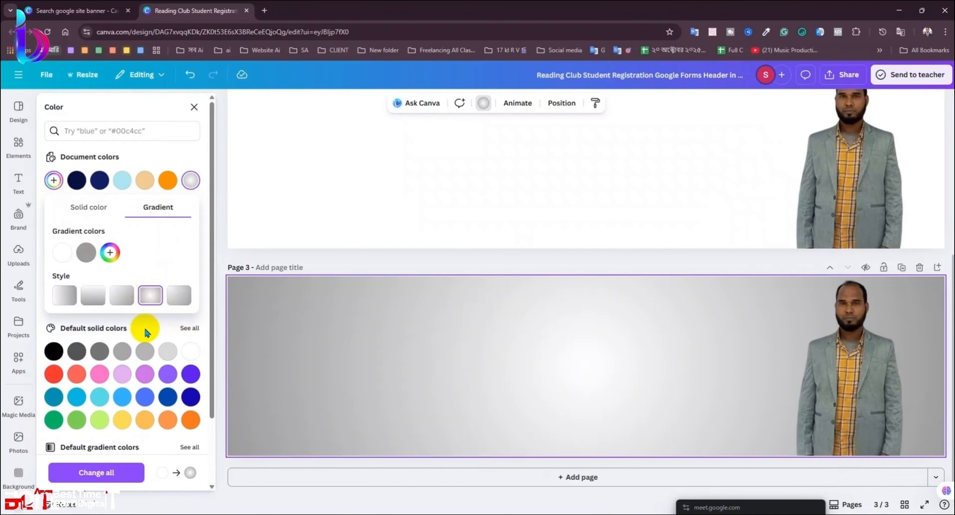
pyautogui.click(64, 252)
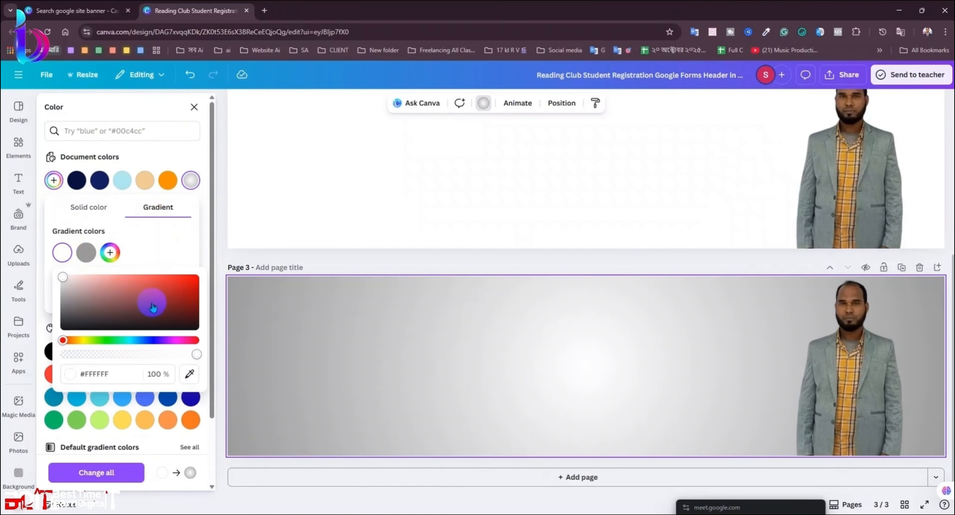
pyautogui.moveTo(153, 307); pyautogui.dragTo(198, 271)
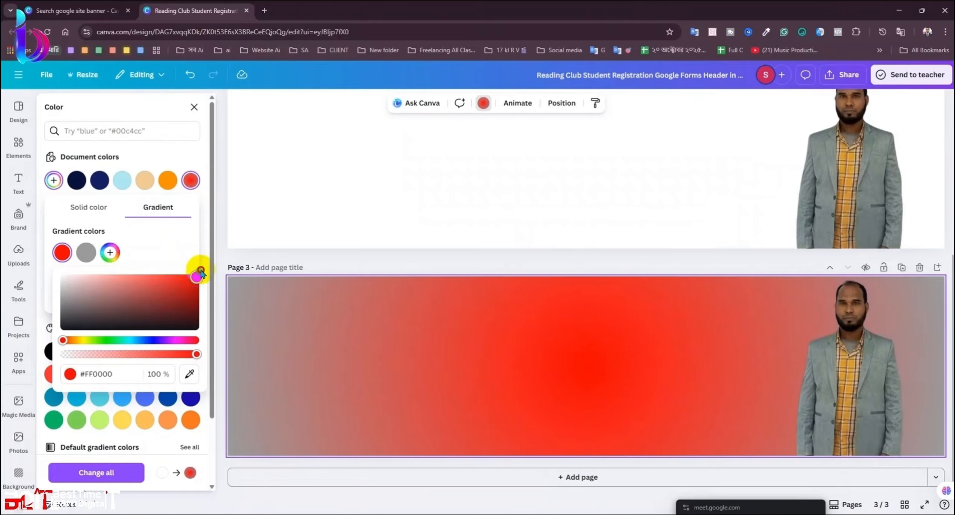
pyautogui.click(86, 252)
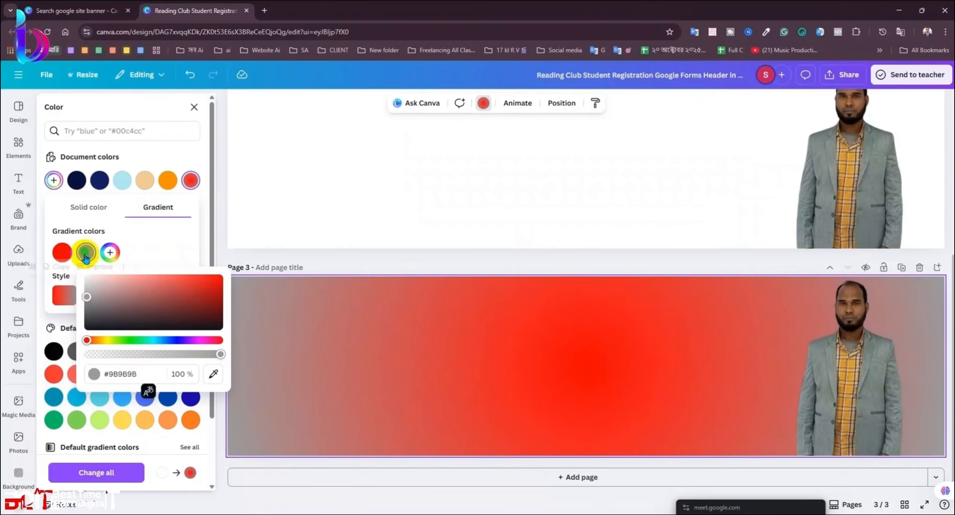
pyautogui.click(162, 340)
pyautogui.moveTo(196, 317); pyautogui.dragTo(255, 231)
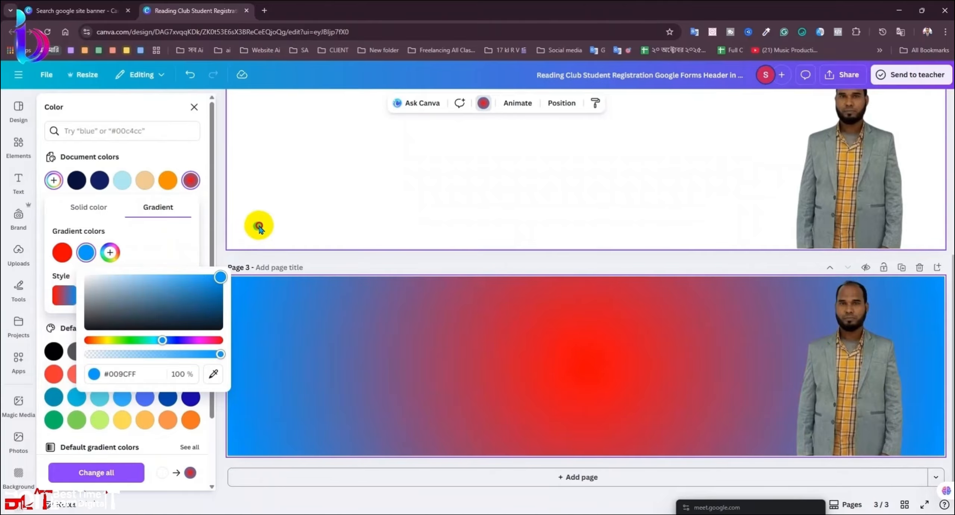
pyautogui.click(239, 268)
# Step: Add a blue third gradient stop and try linear directions, ending diagonal
pyautogui.click(110, 253)
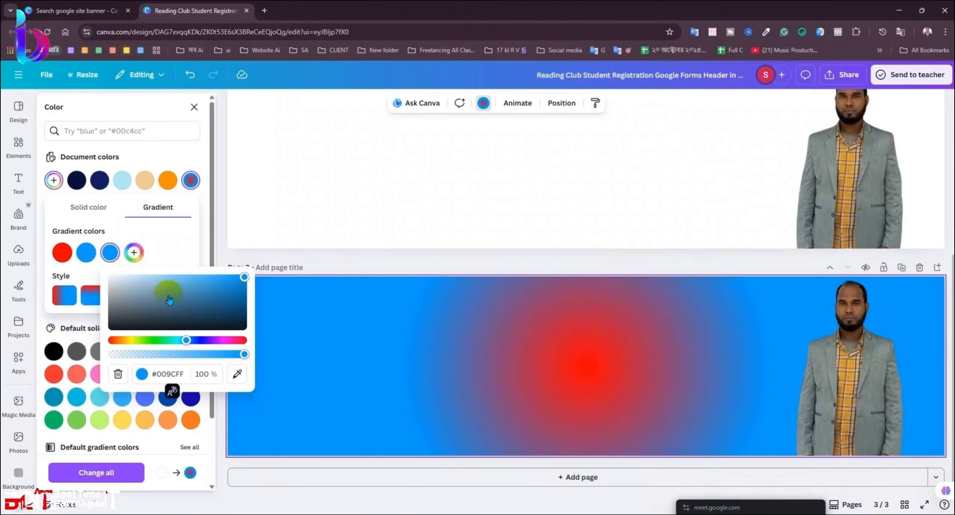
pyautogui.click(223, 315)
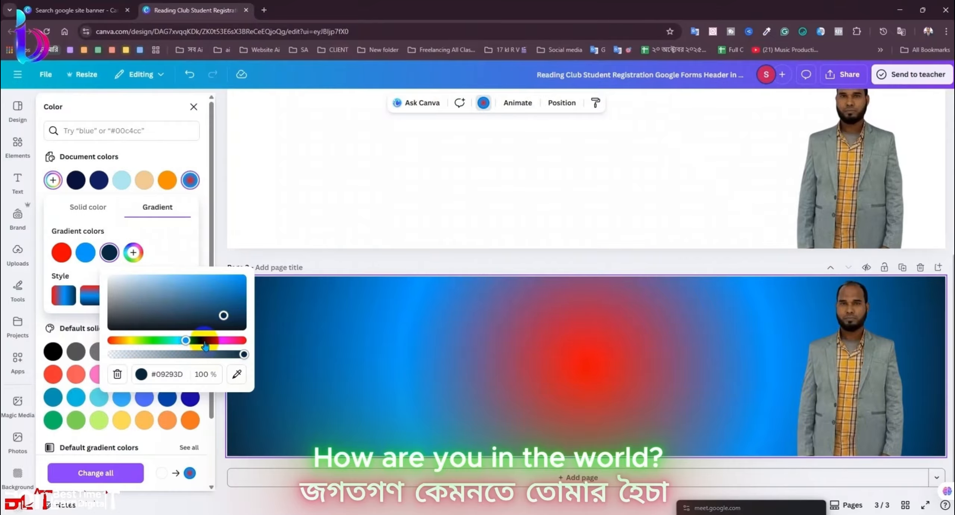
pyautogui.click(204, 340)
pyautogui.moveTo(222, 315); pyautogui.dragTo(318, 278)
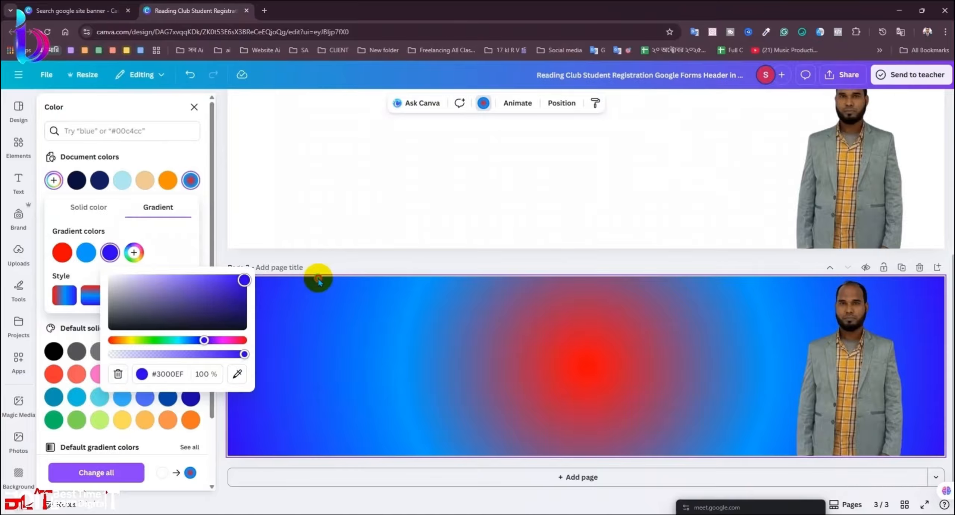
pyautogui.moveTo(204, 340); pyautogui.dragTo(194, 340)
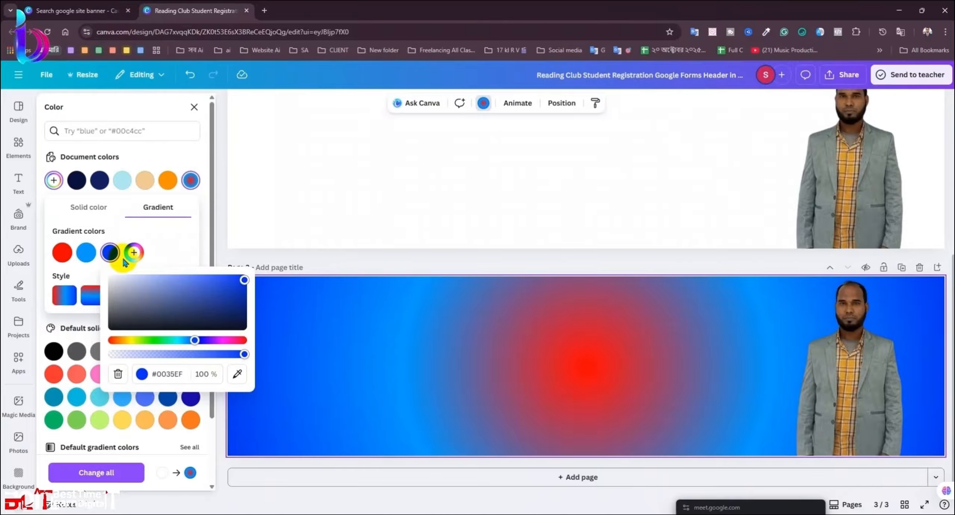
pyautogui.click(167, 245)
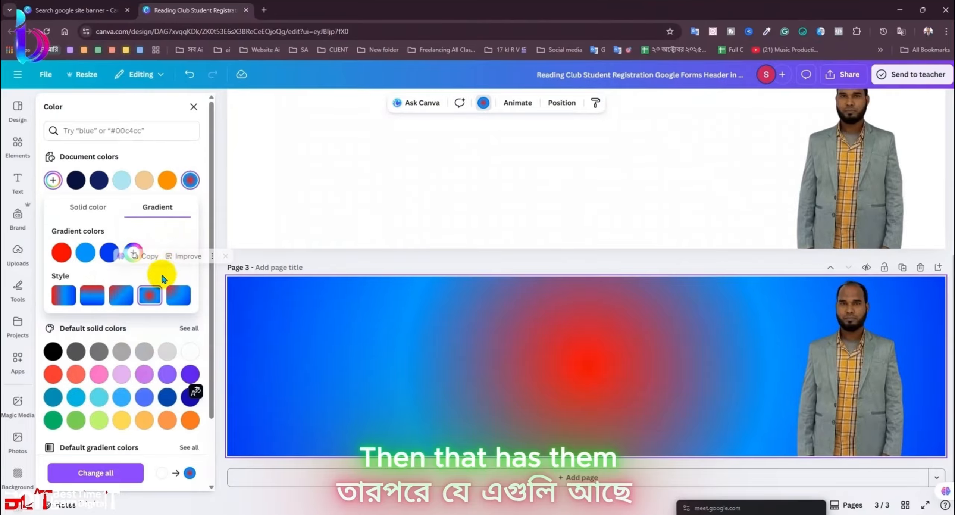
pyautogui.click(122, 295)
pyautogui.click(175, 298)
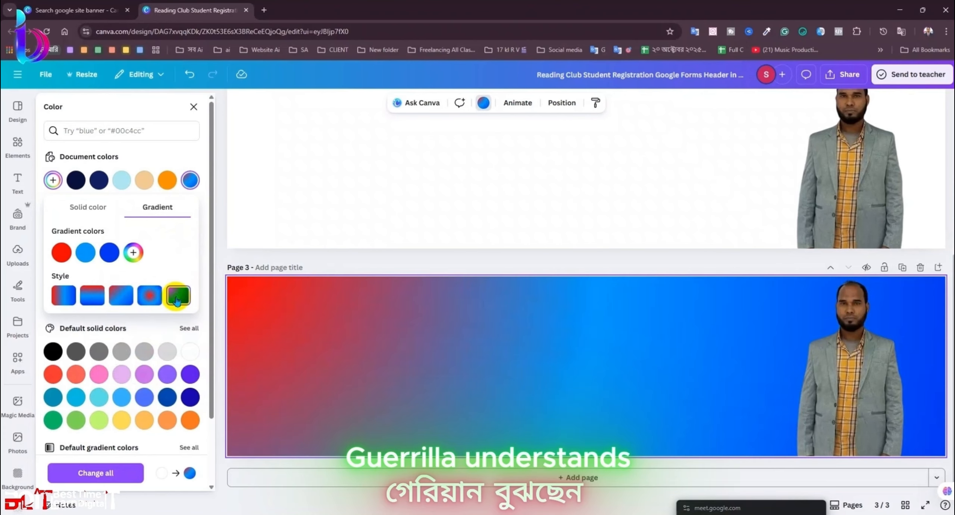
pyautogui.click(93, 298)
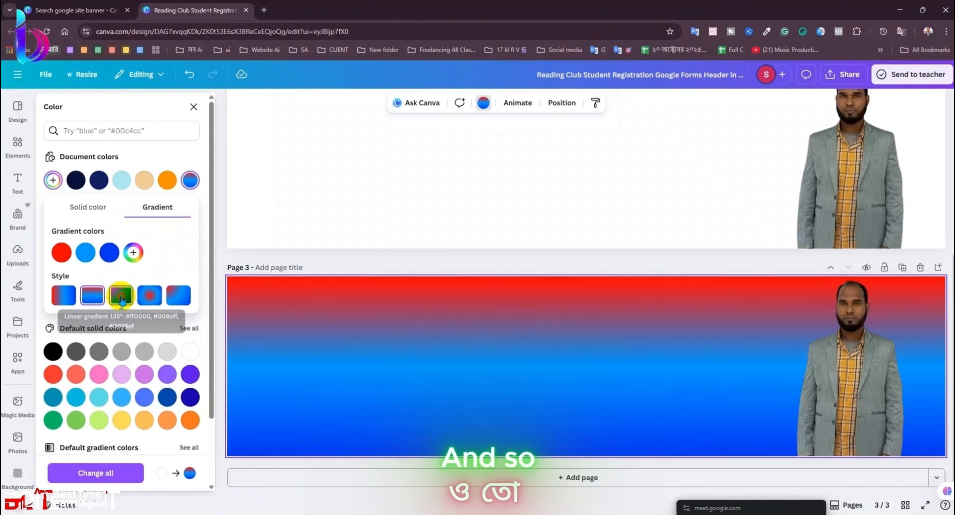
pyautogui.click(121, 296)
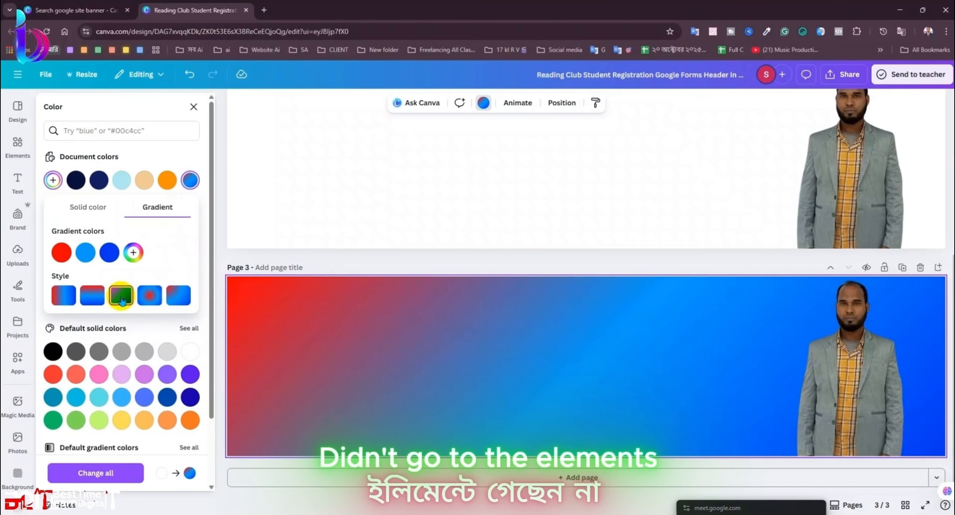
pyautogui.click(194, 107)
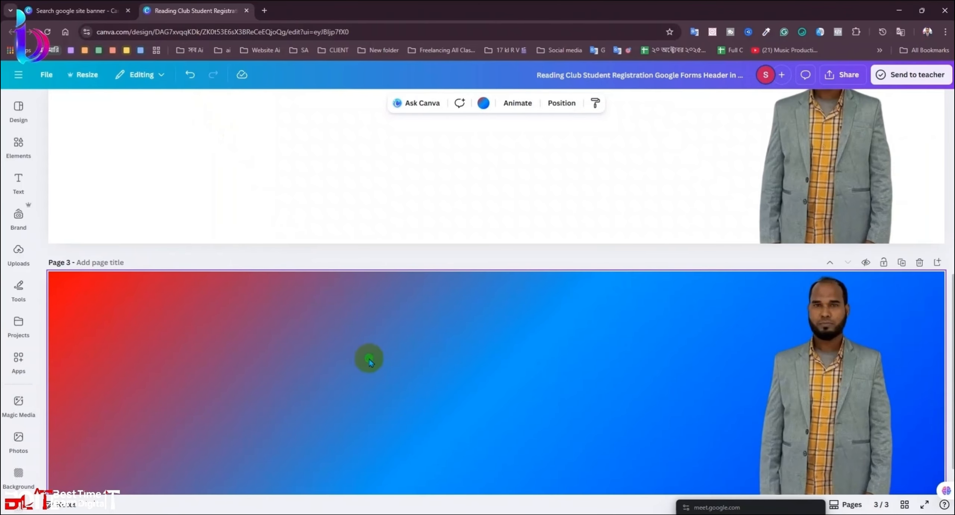
# Step: Reset Page 3's background to plain white and reopen the custom colour picker
pyautogui.click(482, 103)
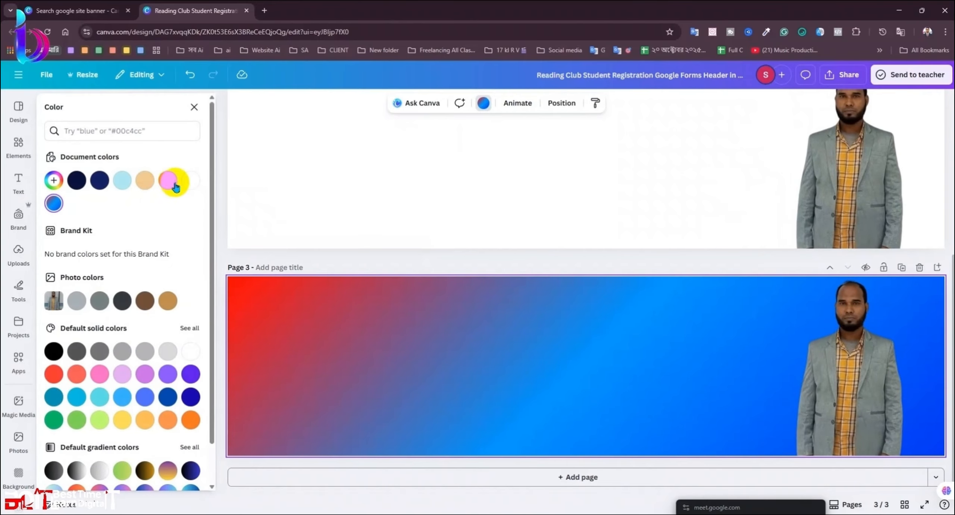
pyautogui.click(190, 180)
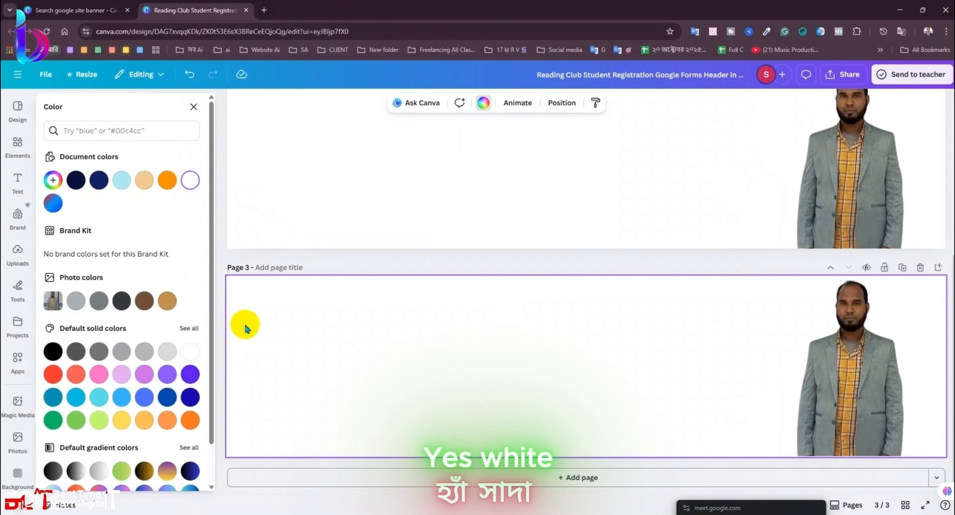
pyautogui.click(485, 101)
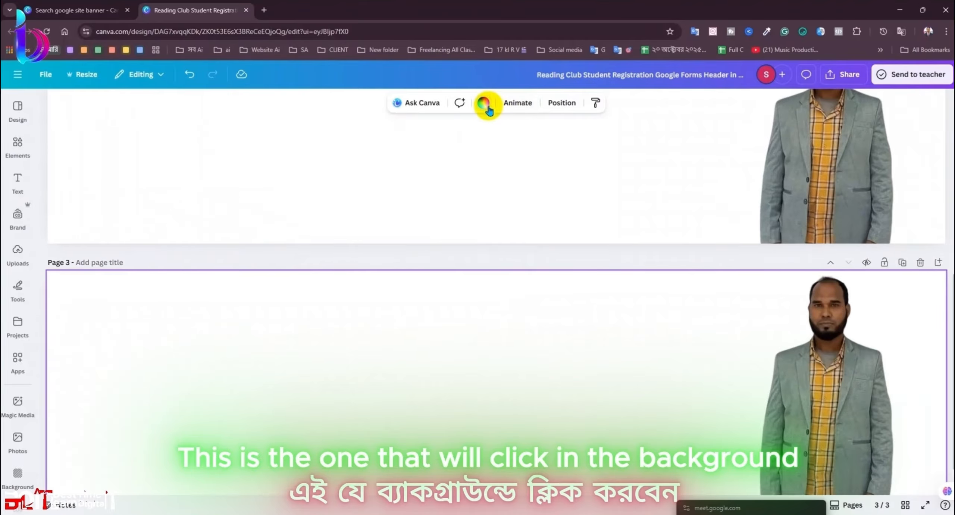
pyautogui.click(483, 103)
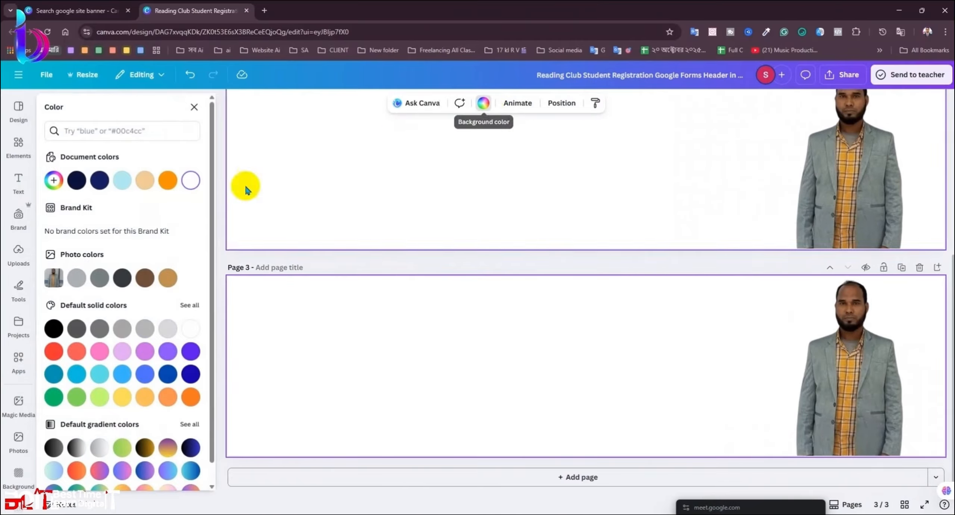
pyautogui.click(53, 180)
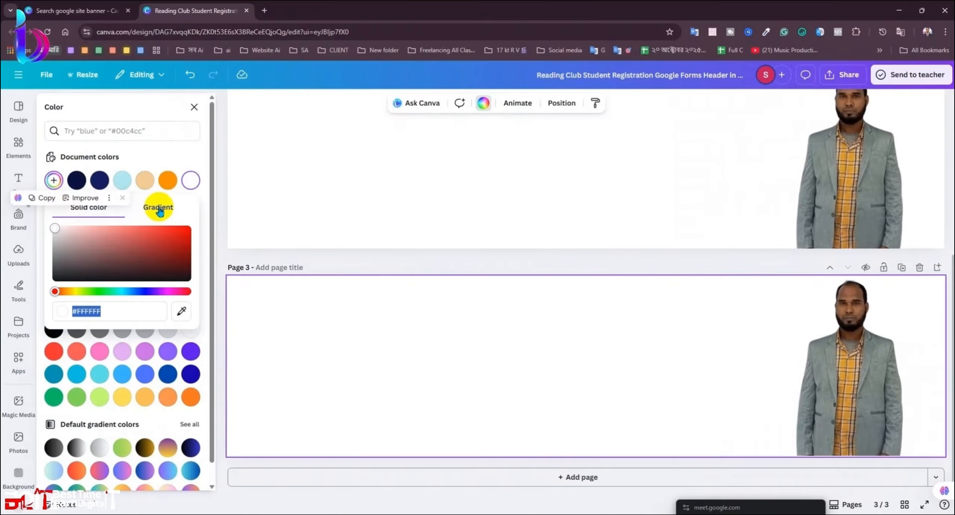
pyautogui.click(109, 197)
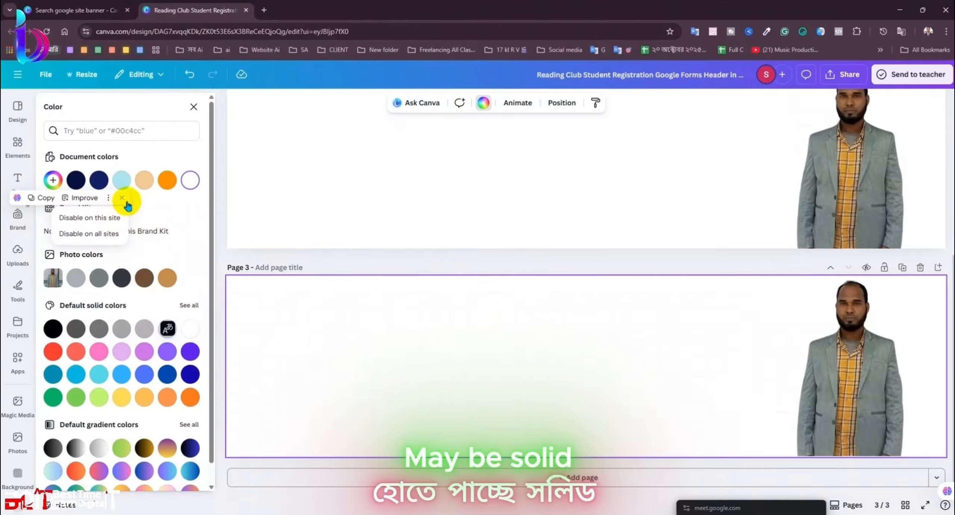
pyautogui.click(53, 180)
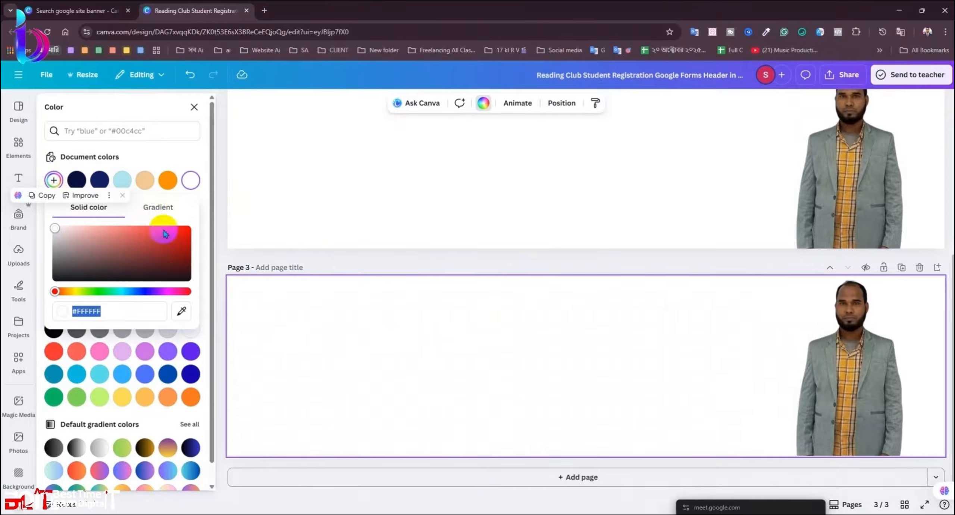
pyautogui.click(128, 118)
pyautogui.click(53, 180)
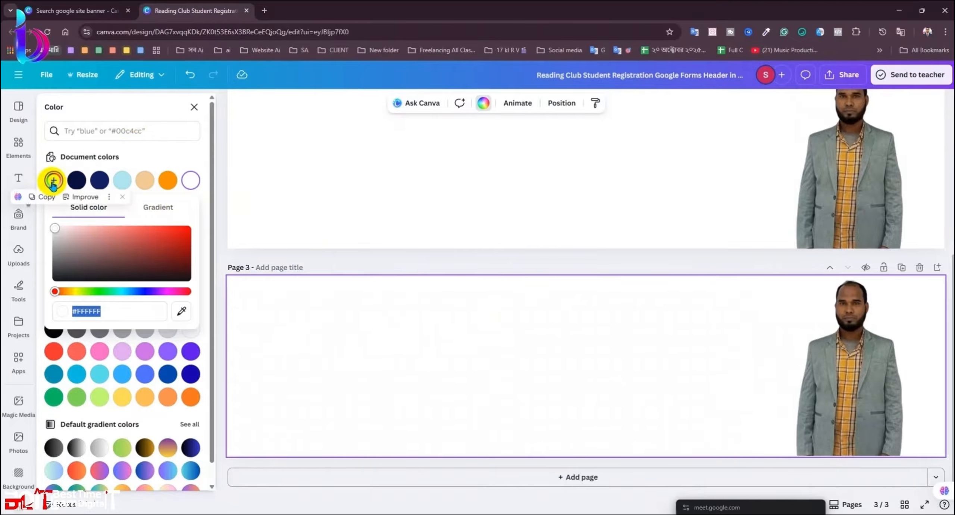
# Step: Make Page 3's background a gradient from soft red to blue
pyautogui.click(156, 211)
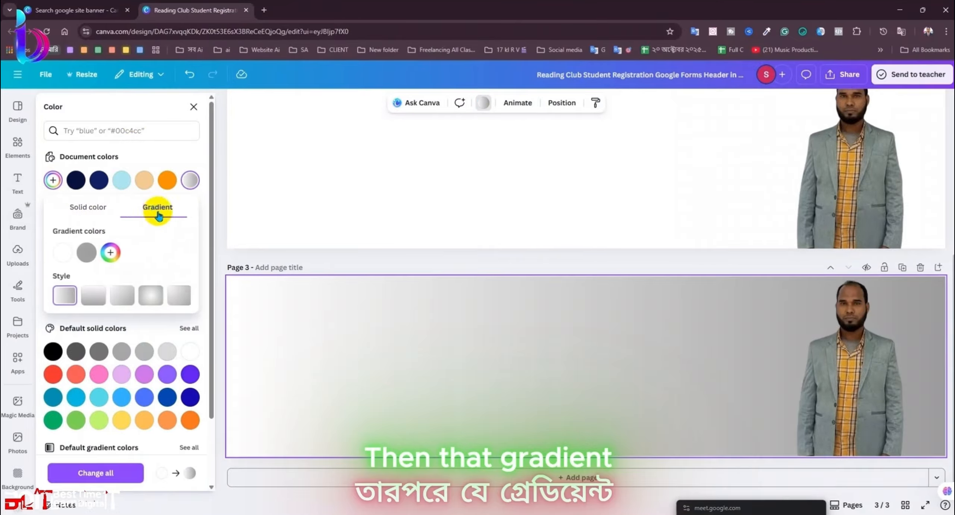
pyautogui.click(62, 253)
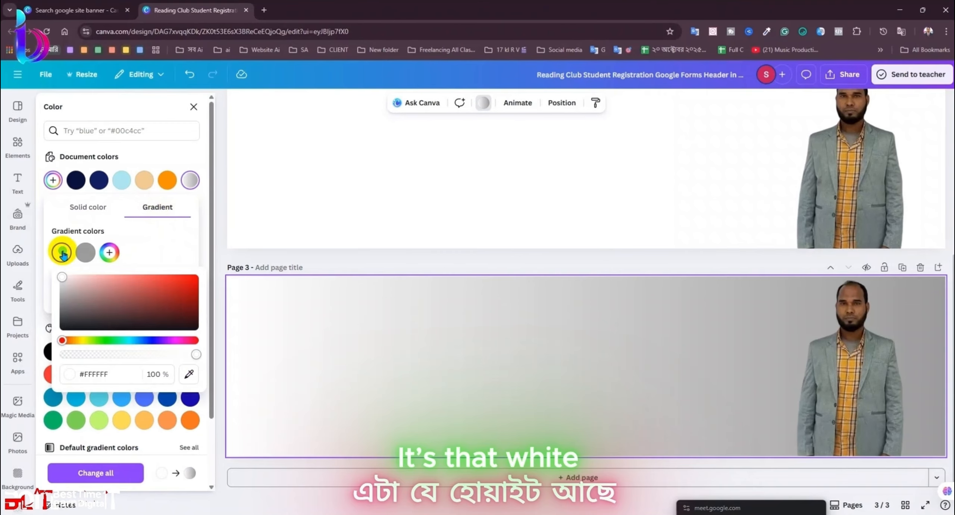
pyautogui.click(138, 290)
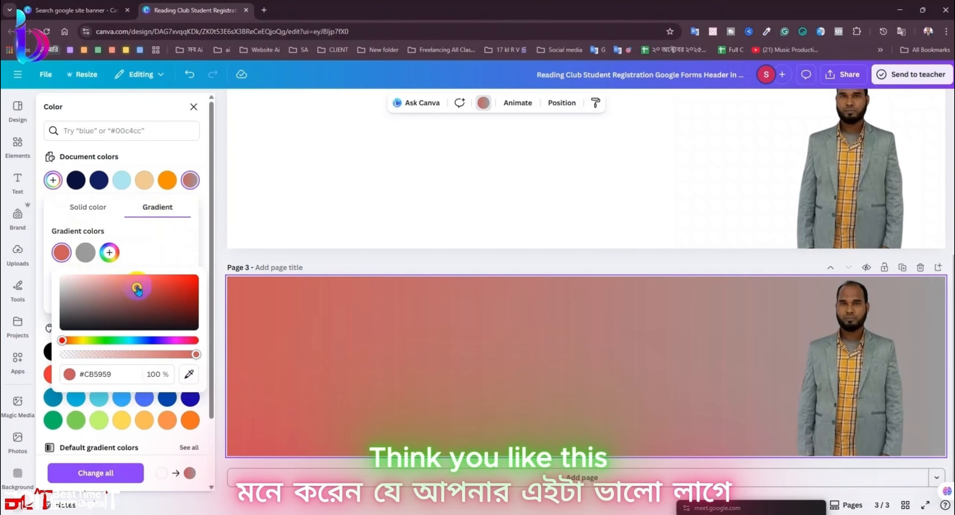
pyautogui.click(86, 252)
pyautogui.click(174, 341)
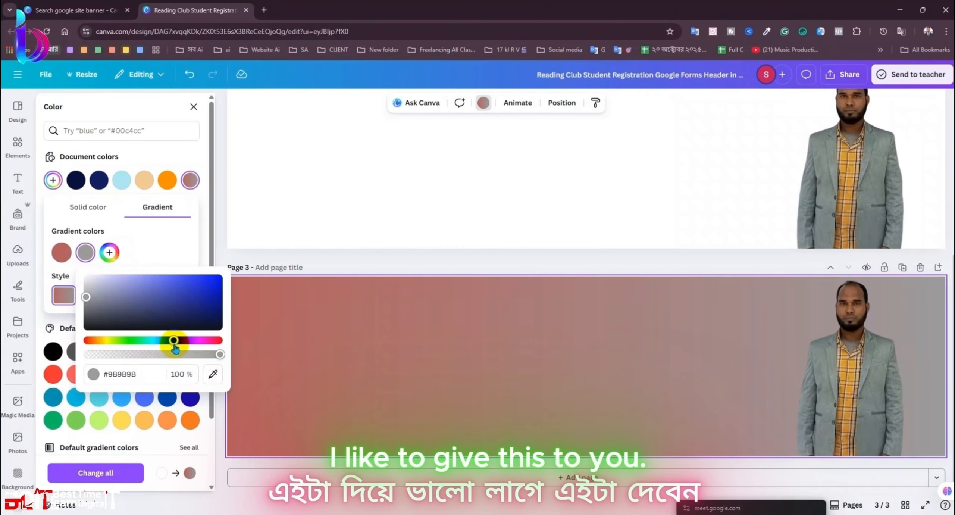
pyautogui.moveTo(180, 323); pyautogui.dragTo(347, 280)
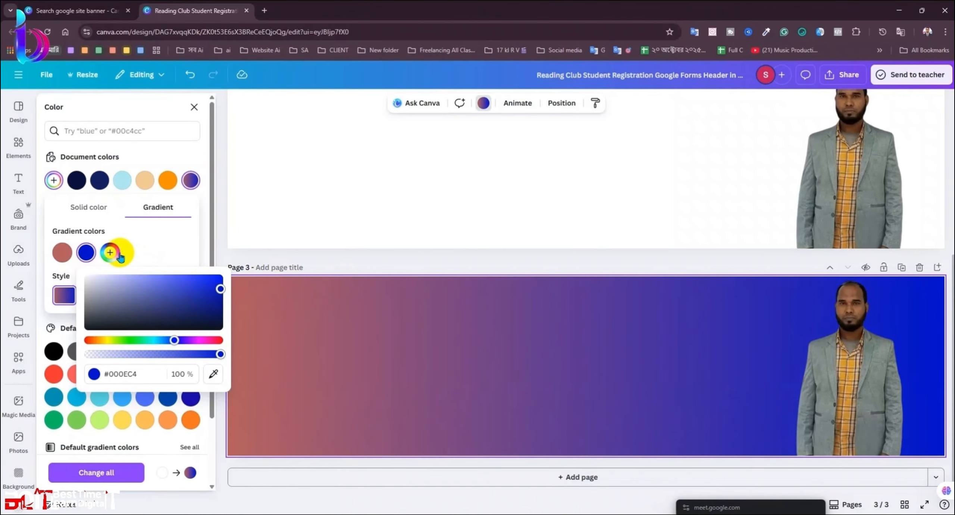
# Step: Add a purple (#8B00C4) third gradient stop, then view the Default gradient presets
pyautogui.click(109, 252)
pyautogui.moveTo(186, 346); pyautogui.dragTo(229, 344)
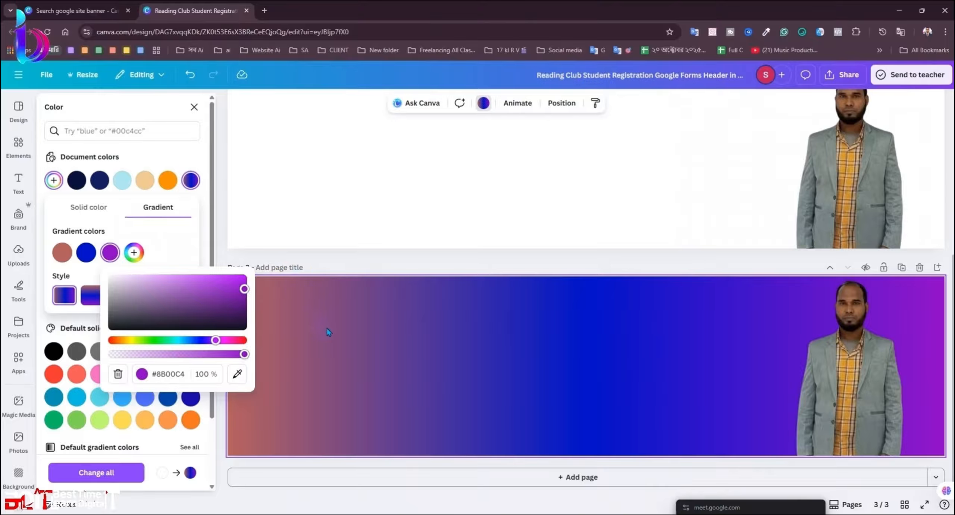
pyautogui.click(175, 145)
pyautogui.scroll(-3, 188, 284)
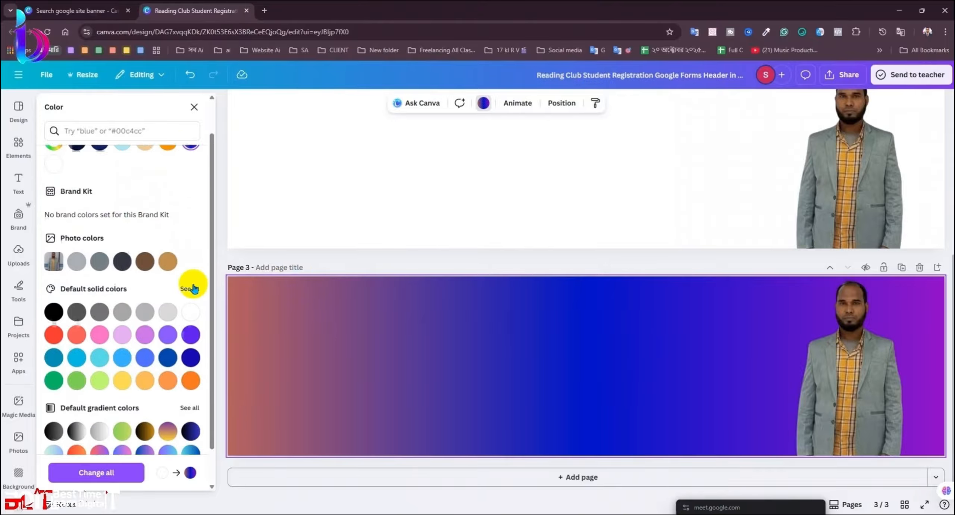
pyautogui.scroll(3, 319, 300)
pyautogui.scroll(-3, 613, 431)
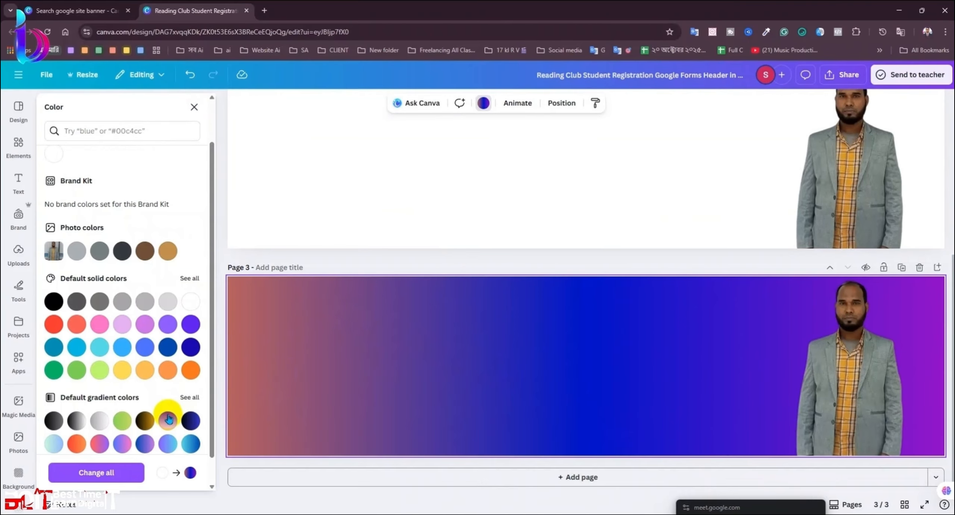
# Step: Apply the dark navy-to-blue preset gradient to Page 3's background
pyautogui.click(190, 420)
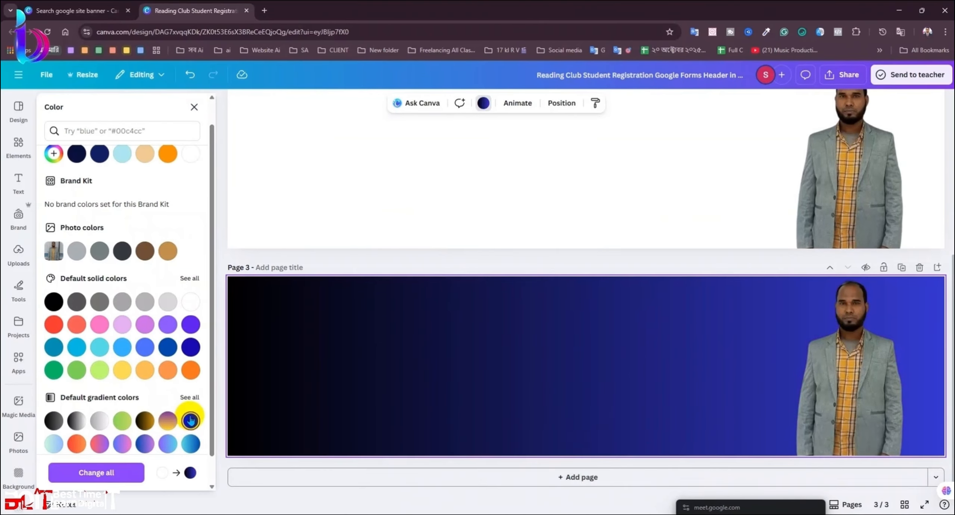
pyautogui.scroll(-1, 197, 386)
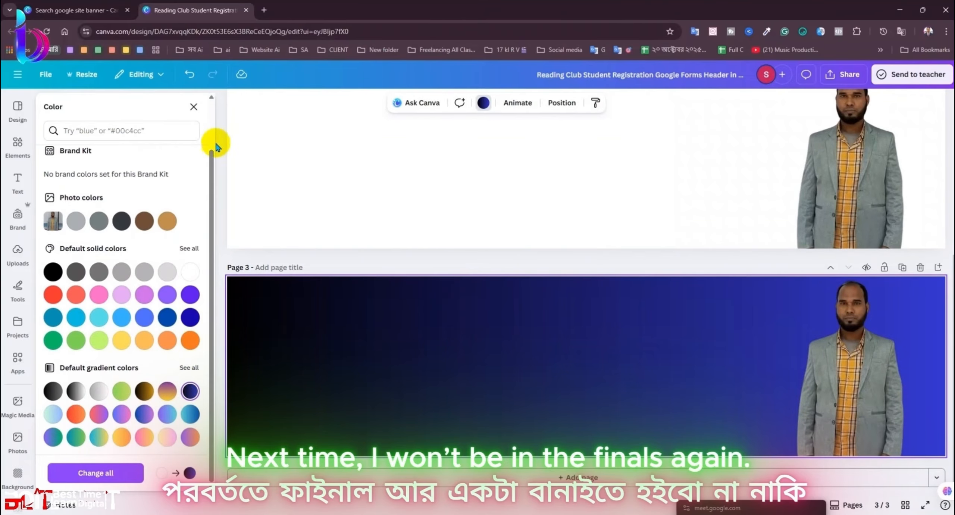
pyautogui.click(197, 109)
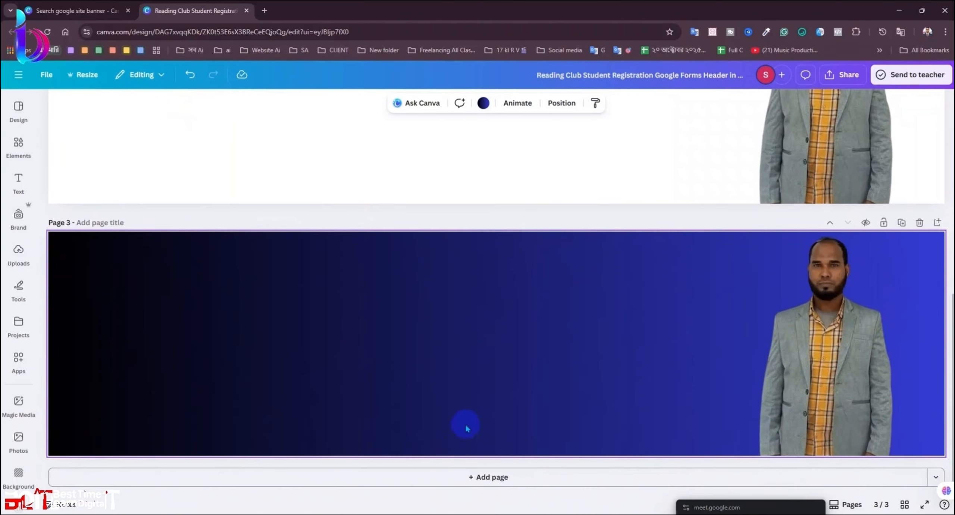
# Step: Narrow the man's photo by dragging its left edge inward
pyautogui.click(753, 351)
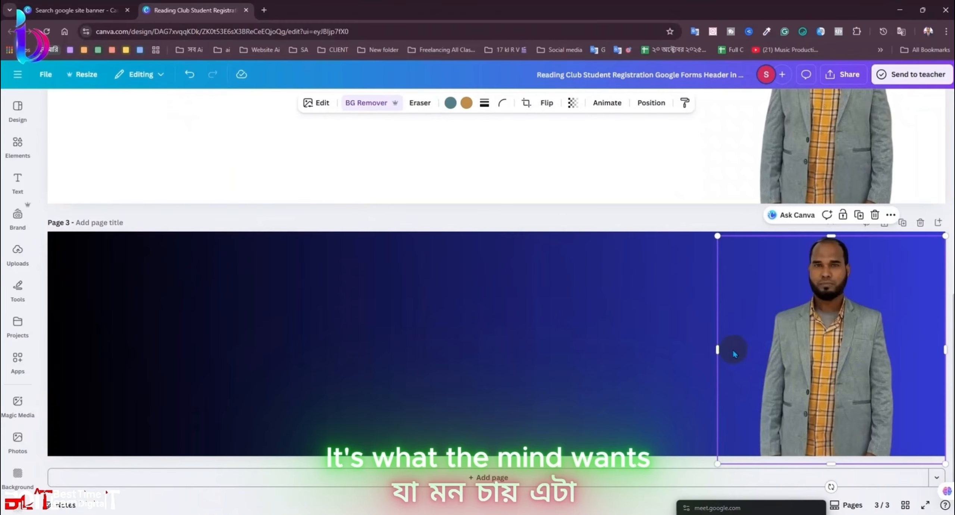
pyautogui.moveTo(719, 350); pyautogui.dragTo(748, 352)
pyautogui.click(656, 334)
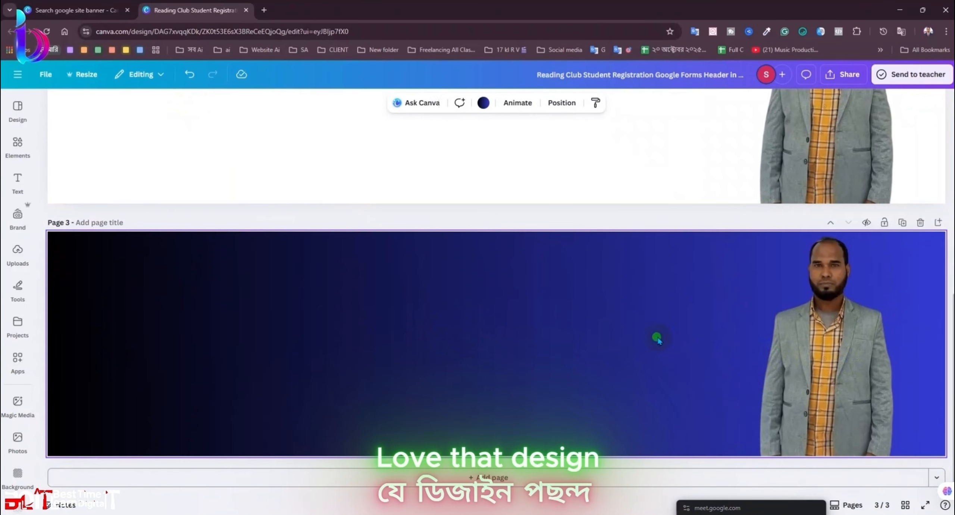
pyautogui.click(816, 349)
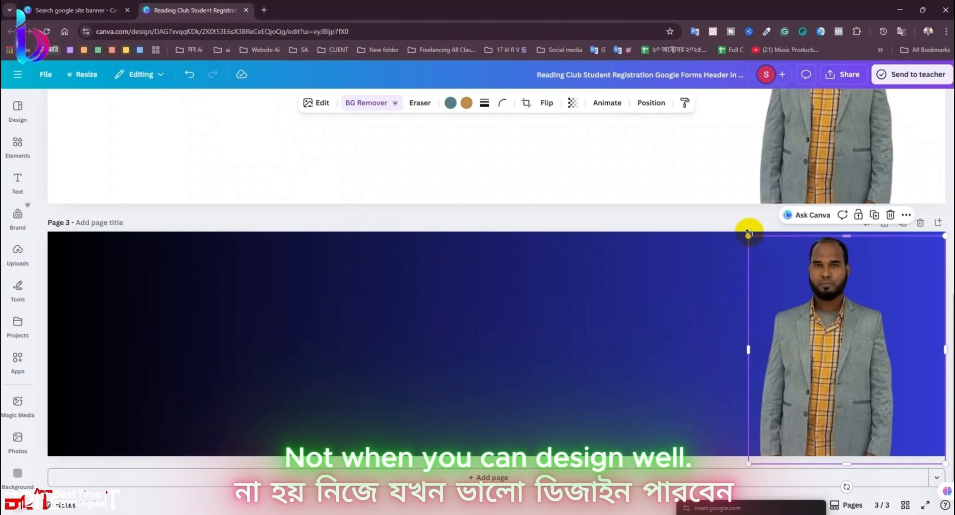
pyautogui.click(454, 368)
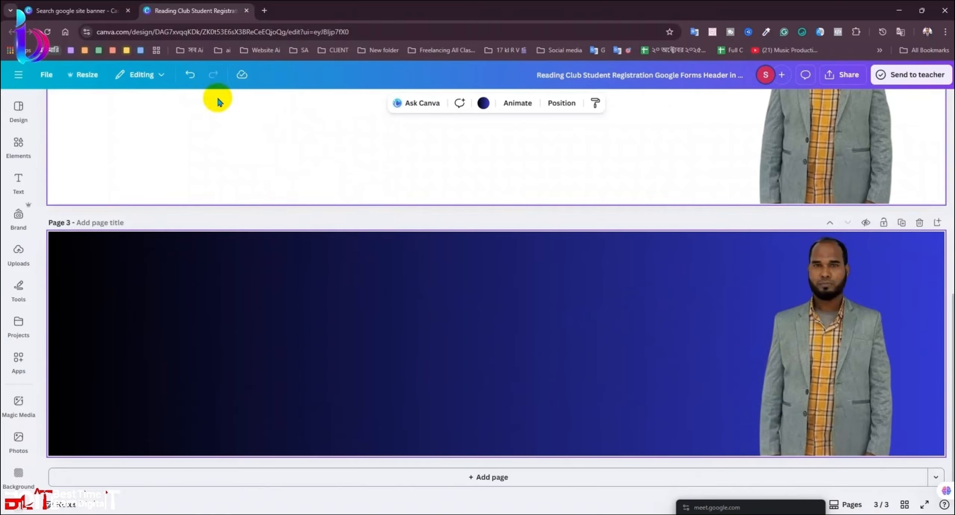
pyautogui.click(10, 185)
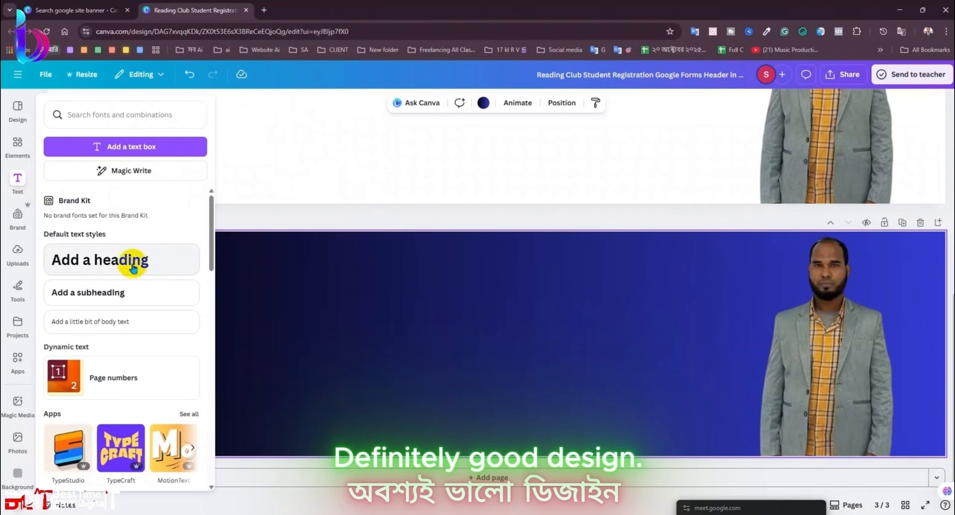
# Step: Add a heading text box with the letter F to page 3, and copy the site title from Google Sites
pyautogui.click(127, 260)
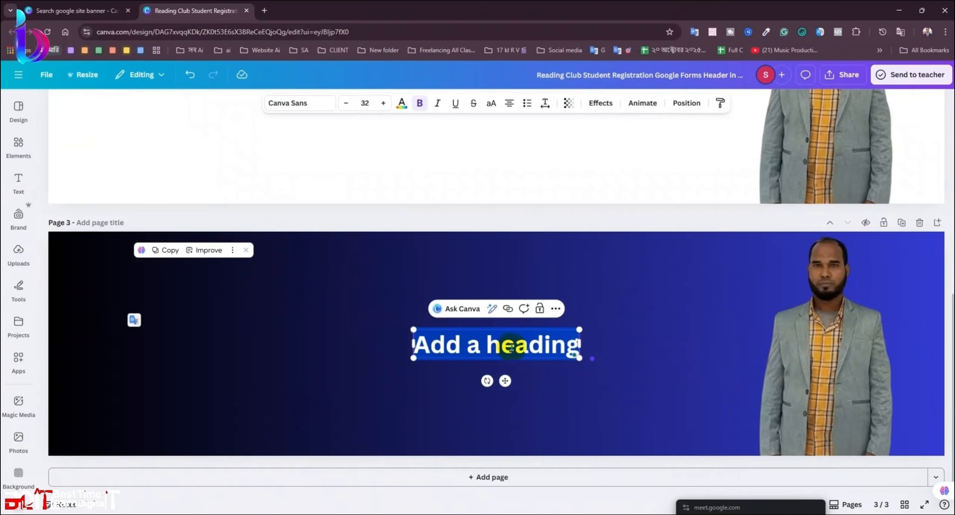
pyautogui.write('F')
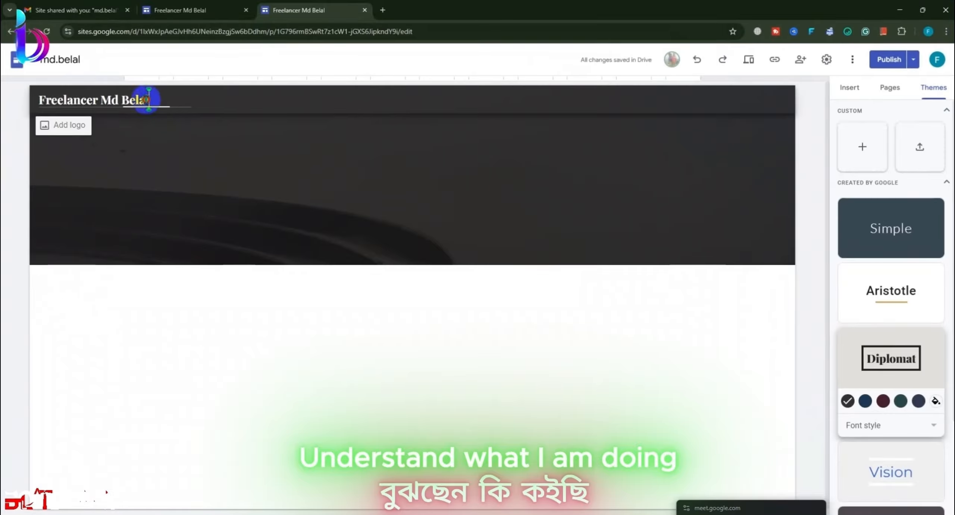
pyautogui.moveTo(149, 99); pyautogui.dragTo(33, 100)
pyautogui.hotkey('ctrl', 'c')
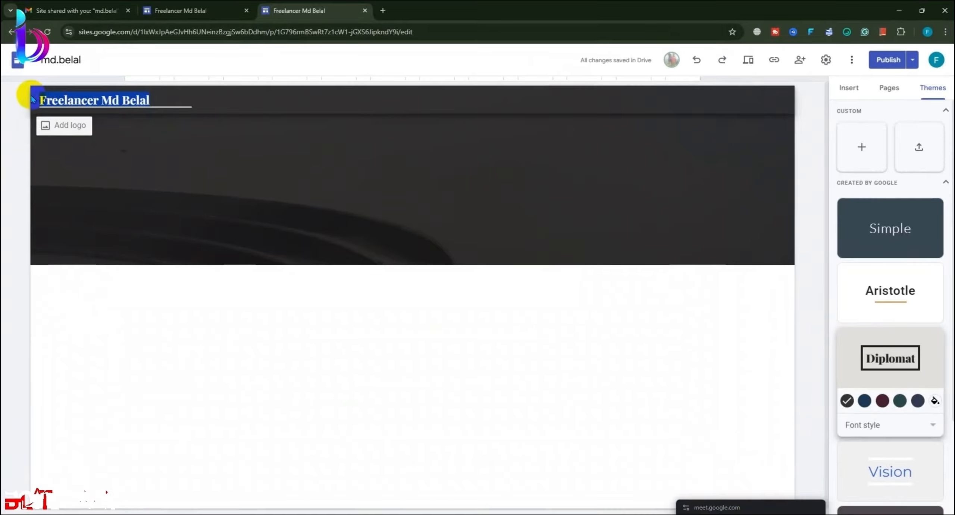
pyautogui.click(897, 15)
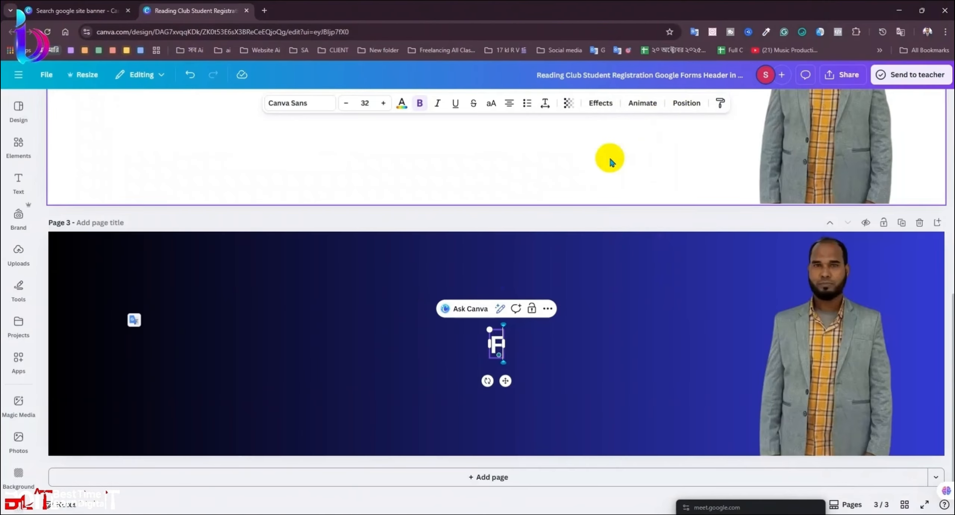
# Step: Paste the Freelancer name into the heading, remove the stray F, and enlarge it to 58.4 near the top
pyautogui.hotkey('ctrl', 'v')
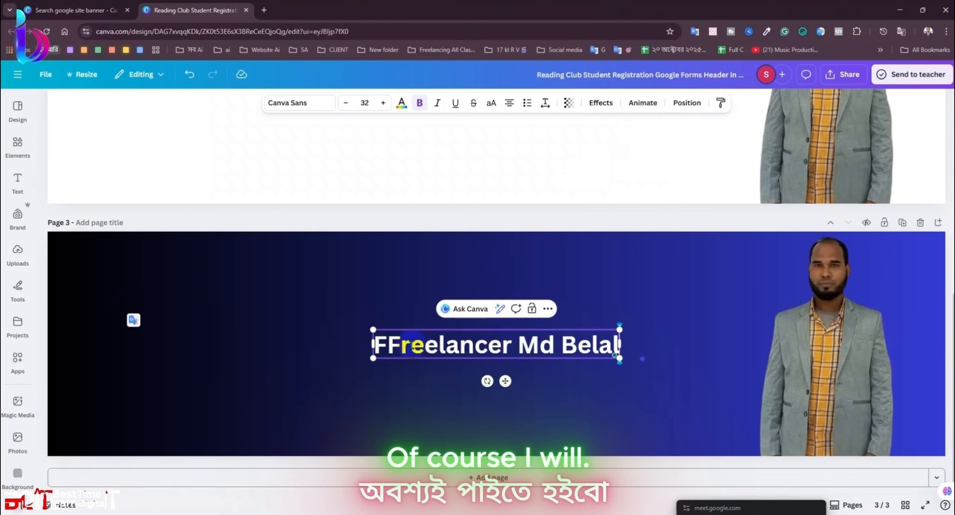
pyautogui.press('BackSpace')
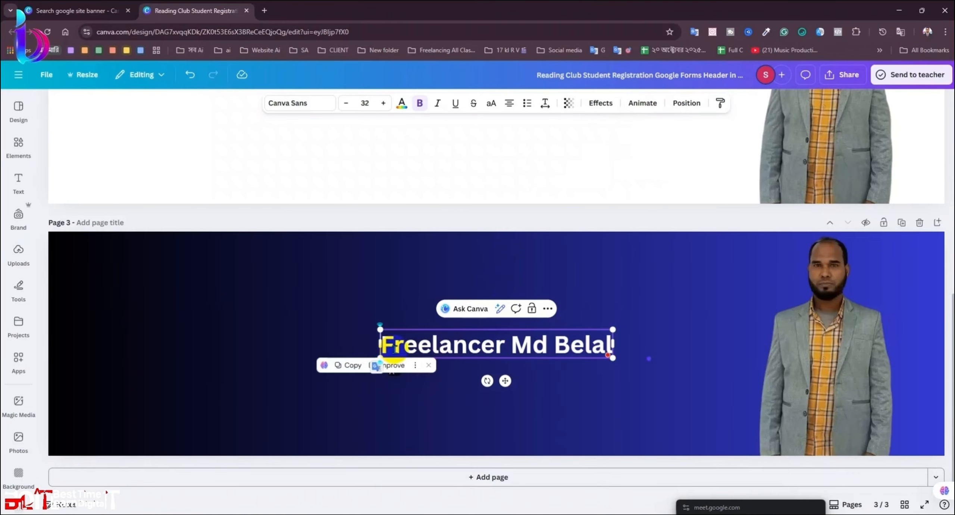
pyautogui.click(735, 357)
pyautogui.moveTo(574, 359); pyautogui.dragTo(684, 285)
pyautogui.moveTo(625, 265); pyautogui.dragTo(649, 286)
# Step: Place a copy of the heading beneath it and clear the copy's text
pyautogui.click(644, 347)
pyautogui.click(690, 356)
pyautogui.keyDown('alt'); pyautogui.moveTo(522, 291); pyautogui.dragTo(506, 366); pyautogui.keyUp('alt')
pyautogui.doubleClick(513, 358)
pyautogui.press('BackSpace')
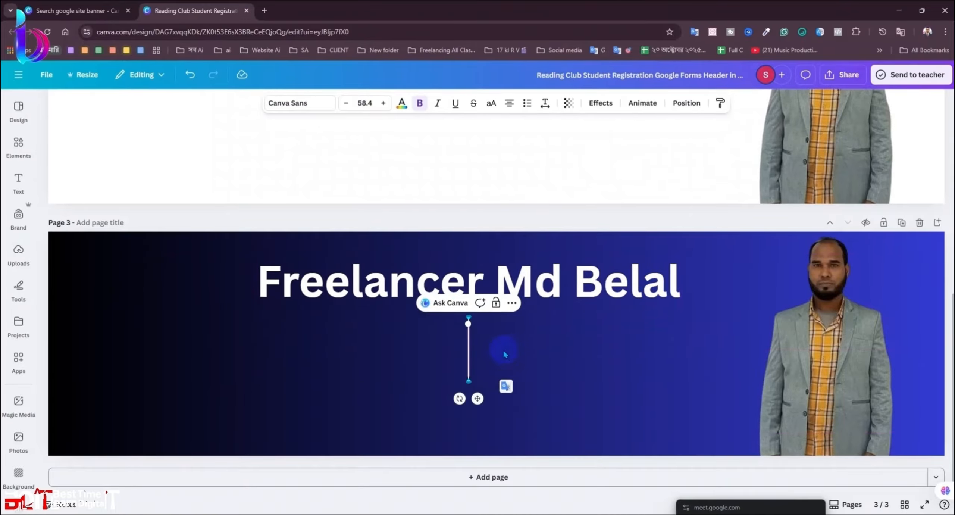
# Step: Type the Freelancer name into the second box, then delete that duplicate line
pyautogui.write('Fr')
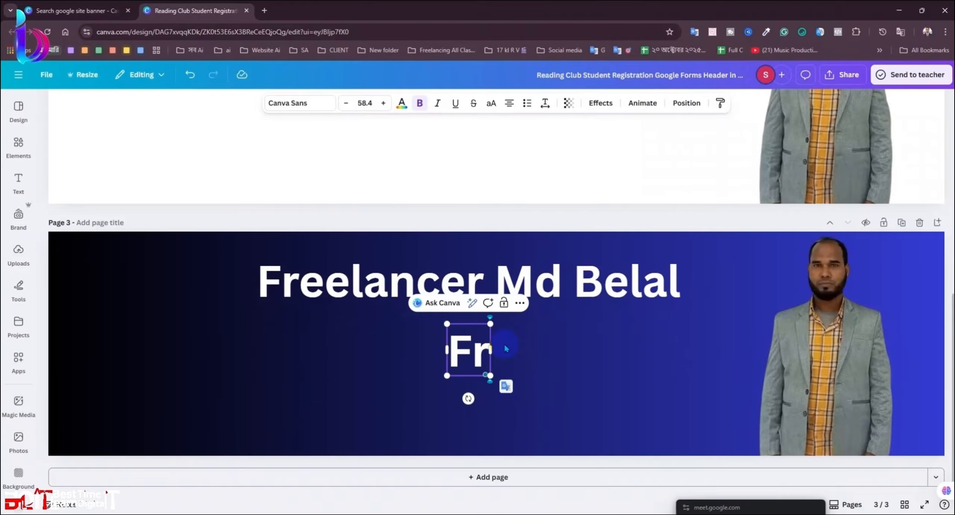
pyautogui.write('eelanc')
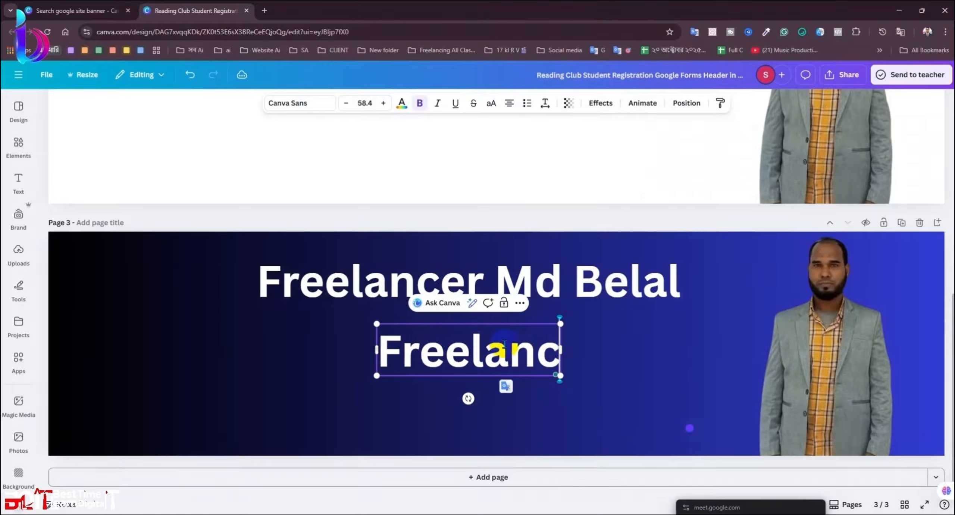
pyautogui.write('er')
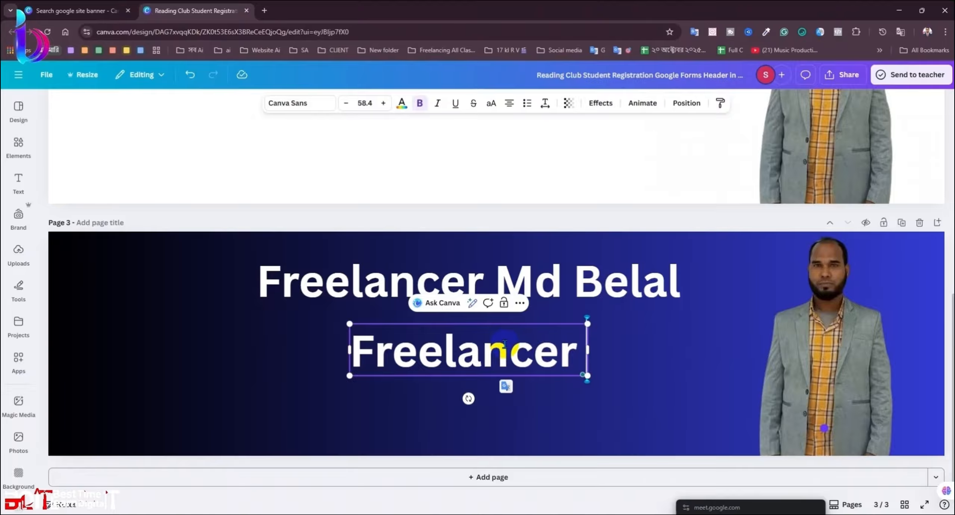
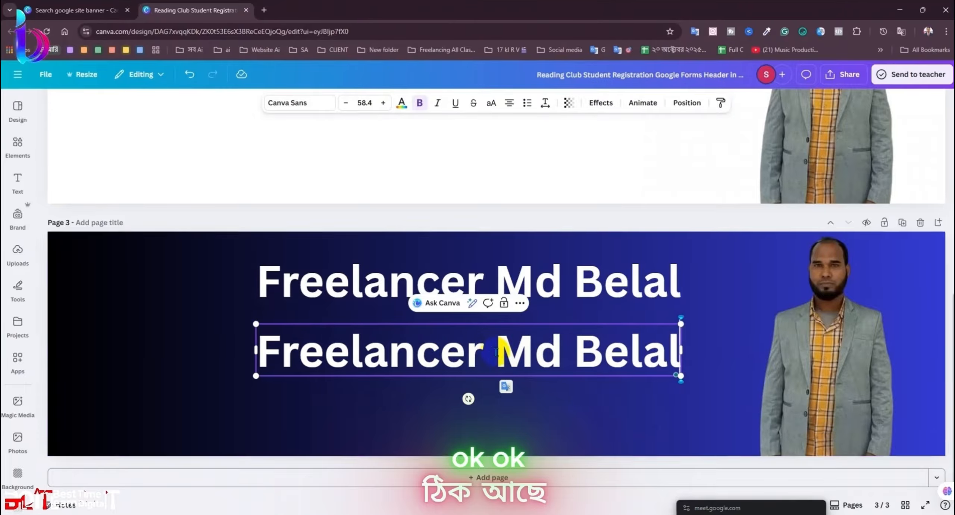
pyautogui.click(591, 409)
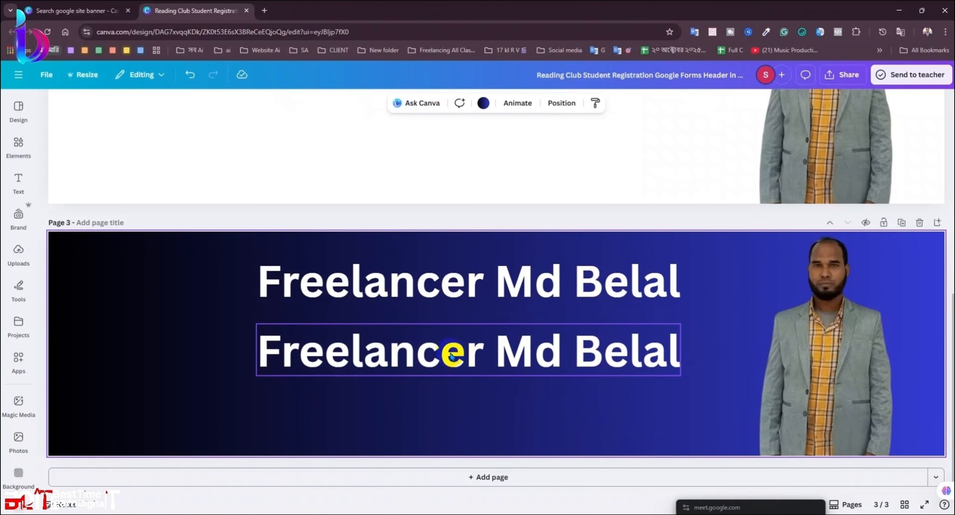
pyautogui.moveTo(450, 355); pyautogui.dragTo(445, 326)
pyautogui.press('Delete')
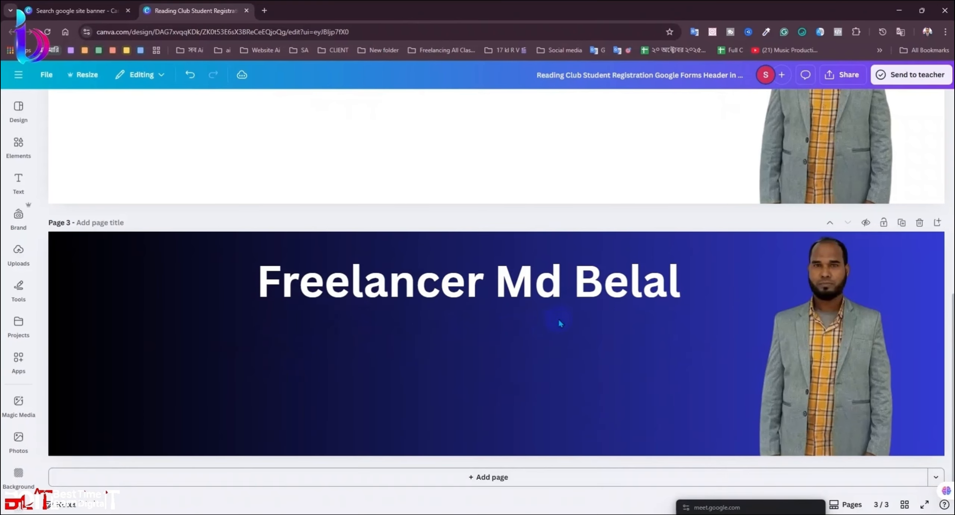
# Step: Duplicate the name heading, change its text to 'Digital Marketing', and centre it beneath
pyautogui.click(582, 279)
pyautogui.click(494, 233)
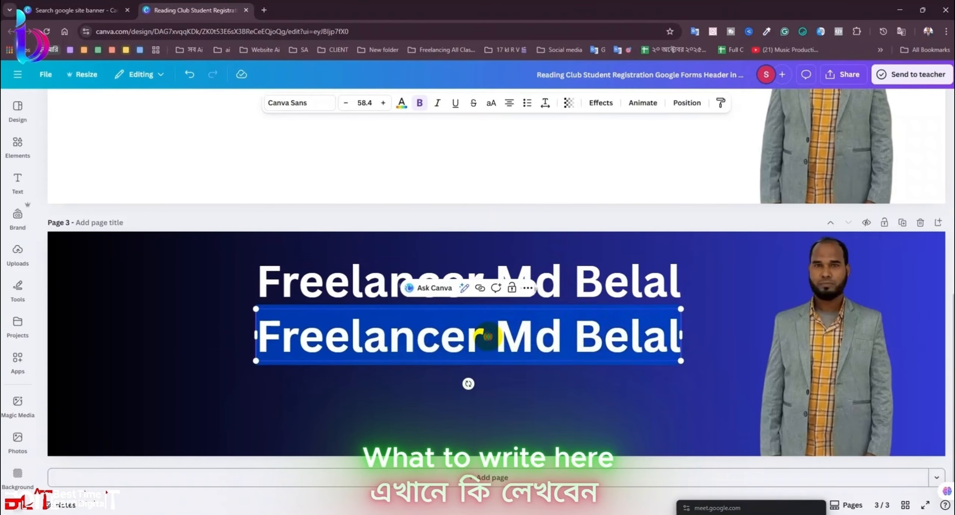
pyautogui.doubleClick(489, 336)
pyautogui.tripleClick(489, 334)
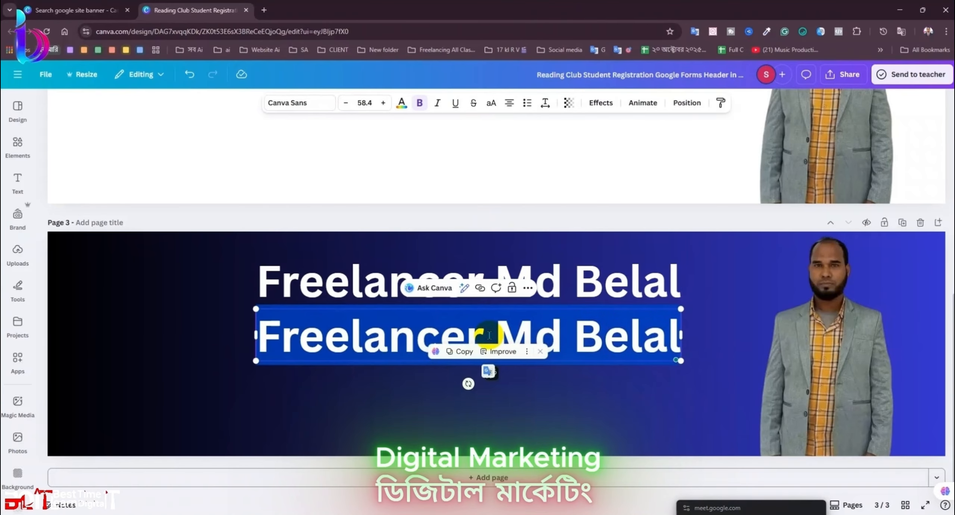
pyautogui.write('Di')
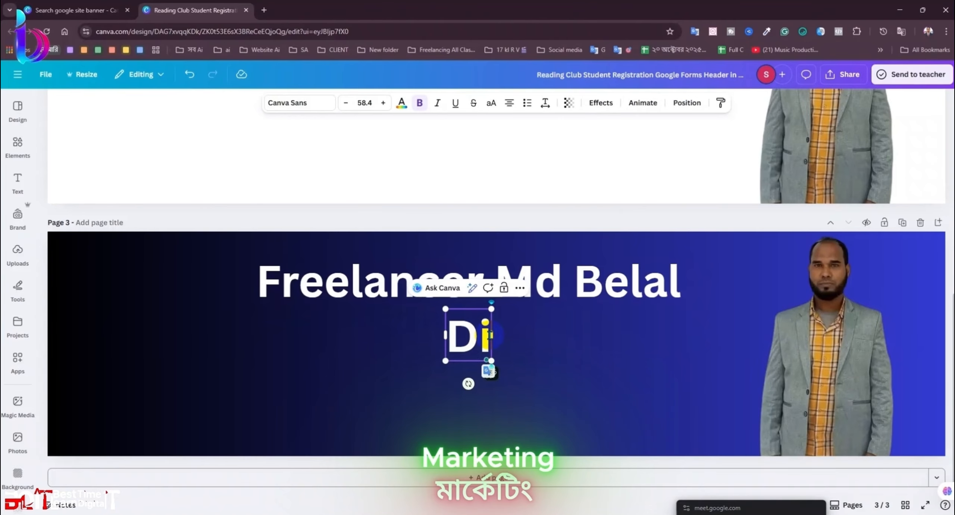
pyautogui.write('git')
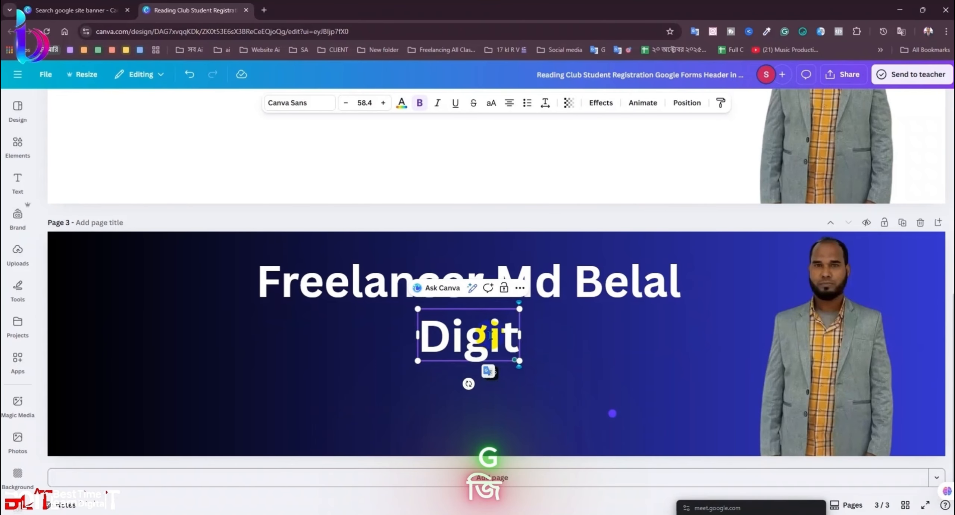
pyautogui.write('al Ma')
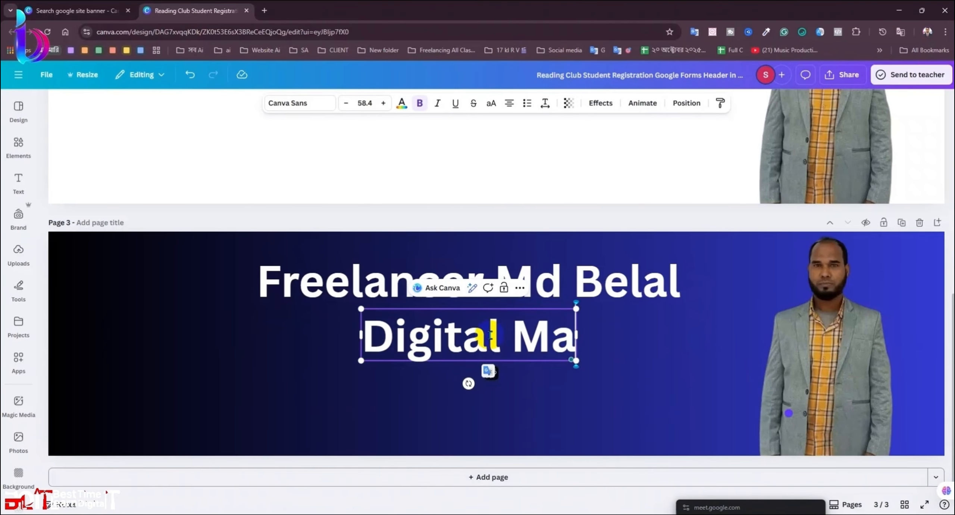
pyautogui.write('rke')
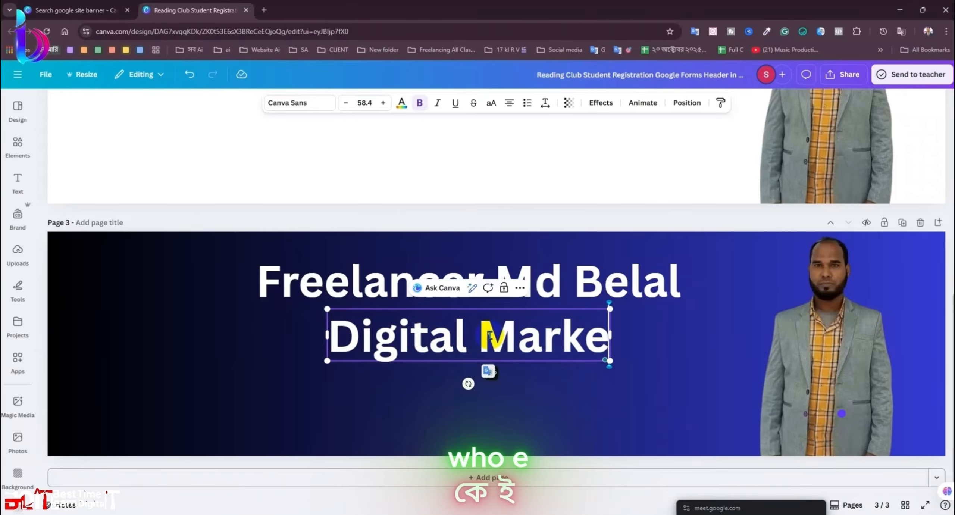
pyautogui.write('ti')
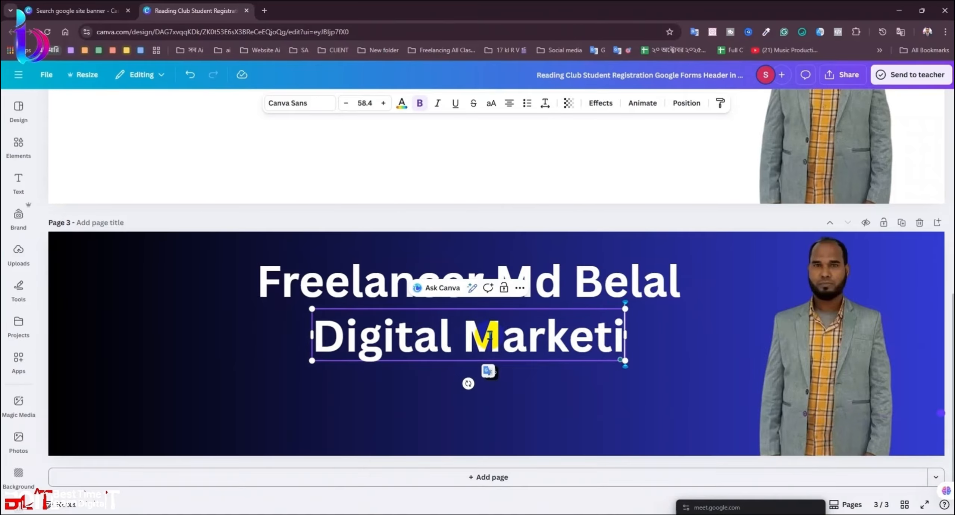
pyautogui.write('ng')
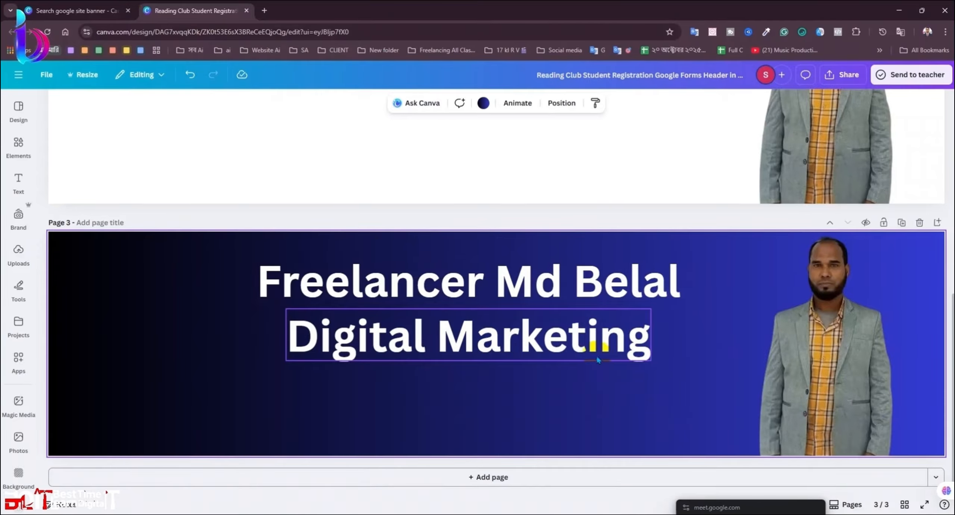
pyautogui.moveTo(600, 343); pyautogui.dragTo(566, 361)
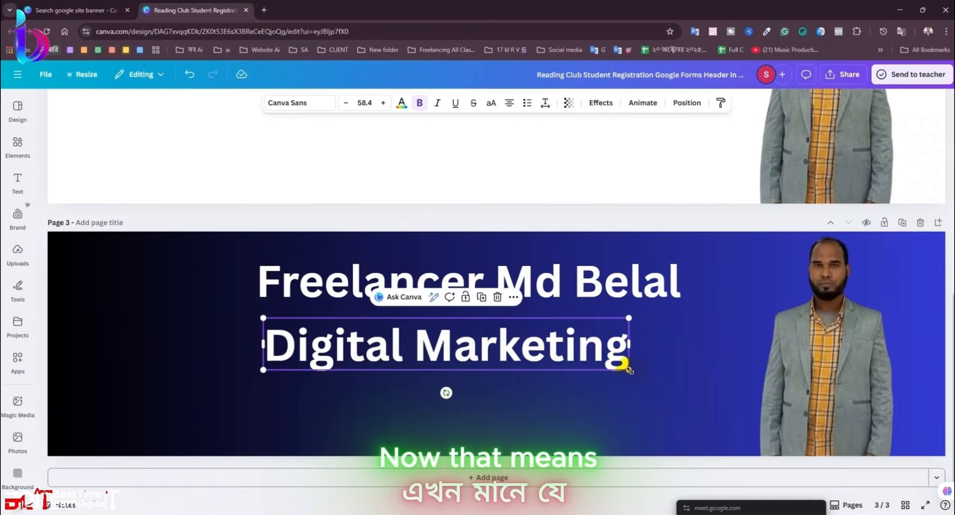
# Step: Enlarge Digital Marketing to 85.8, shrink the name heading to 56, and move the lines closer
pyautogui.moveTo(629, 370); pyautogui.dragTo(714, 381)
pyautogui.click(686, 399)
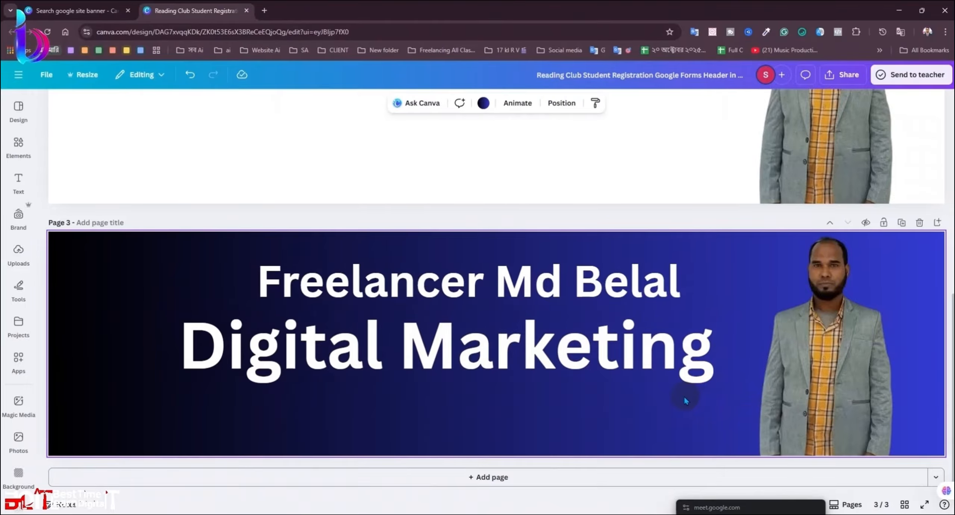
pyautogui.moveTo(614, 283); pyautogui.dragTo(607, 271)
pyautogui.moveTo(679, 294); pyautogui.dragTo(648, 278)
pyautogui.moveTo(631, 347); pyautogui.dragTo(612, 330)
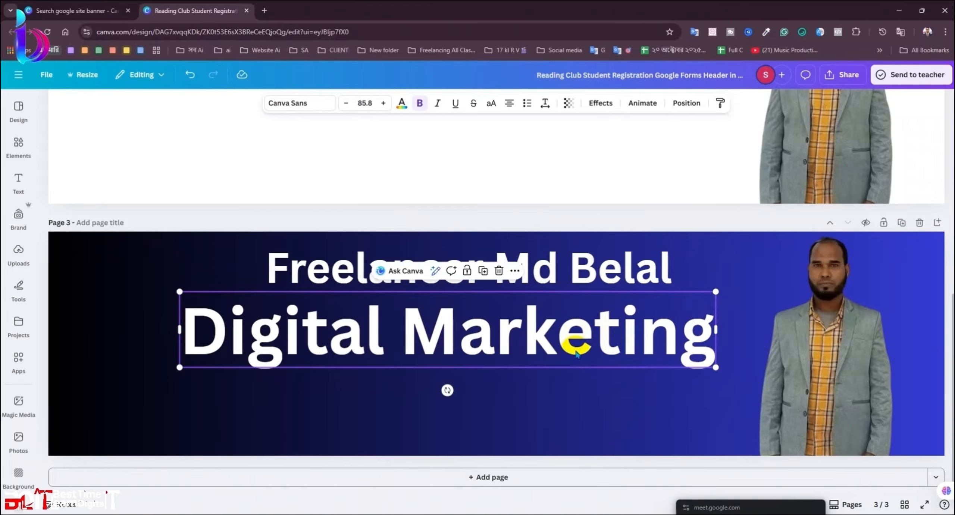
# Step: Apply Neon at intensity 100 to Digital Marketing and try beige and dark blue text colours
pyautogui.click(604, 104)
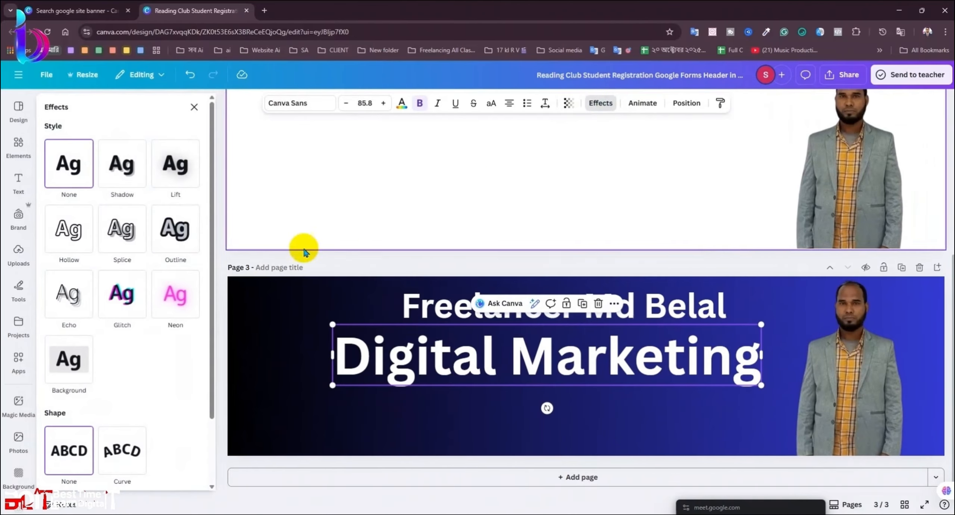
pyautogui.click(175, 294)
pyautogui.moveTo(155, 367); pyautogui.dragTo(256, 377)
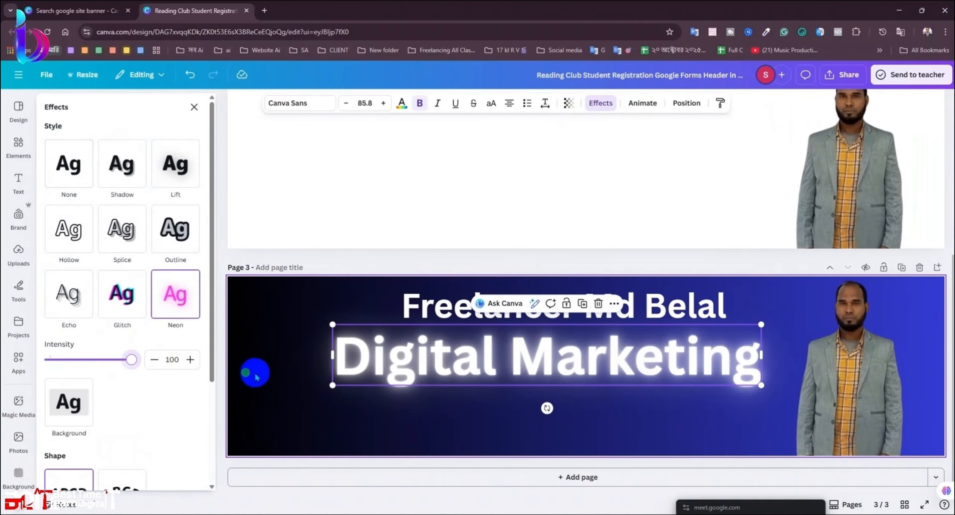
pyautogui.click(401, 103)
pyautogui.click(145, 180)
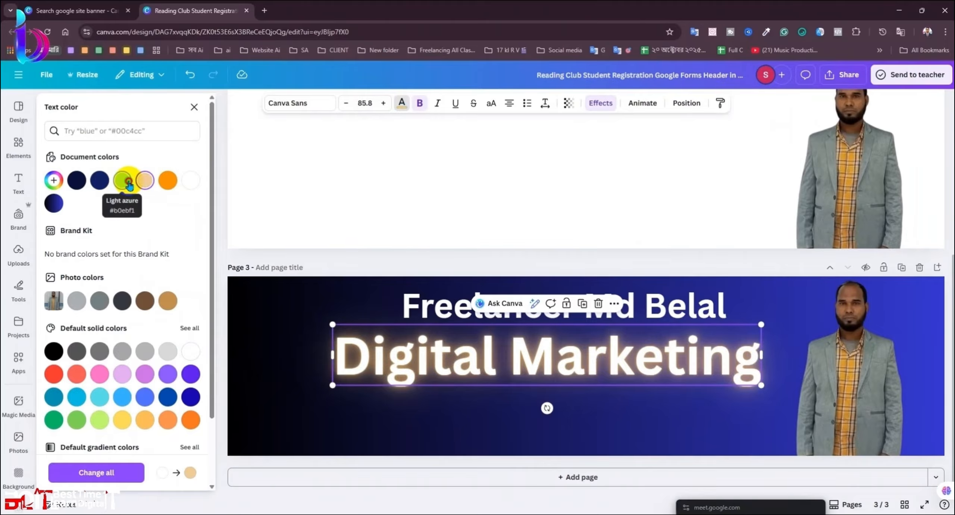
pyautogui.click(84, 185)
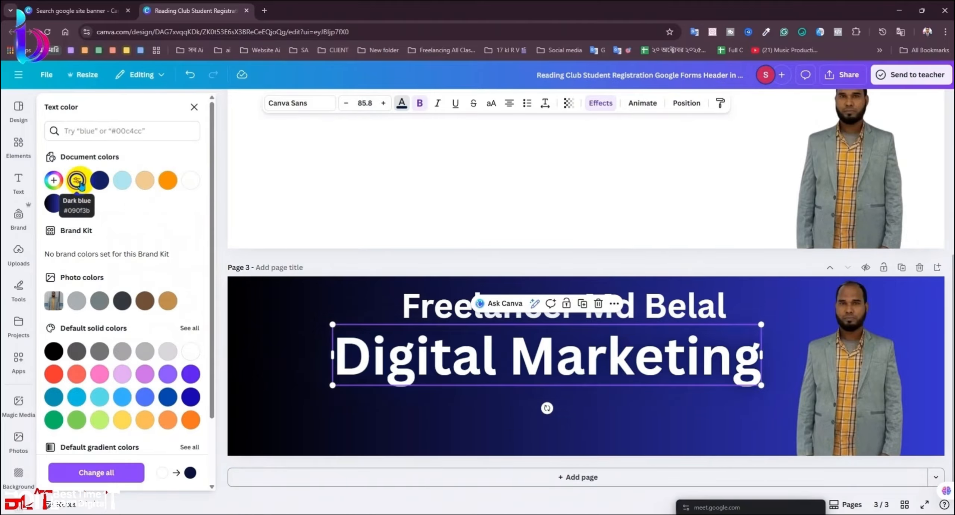
pyautogui.click(194, 107)
pyautogui.click(337, 189)
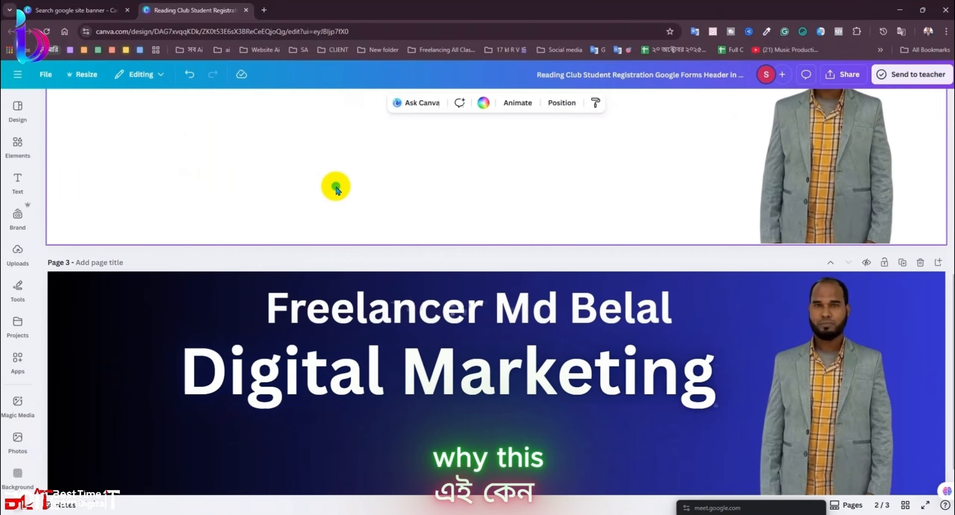
pyautogui.scroll(-2, 337, 189)
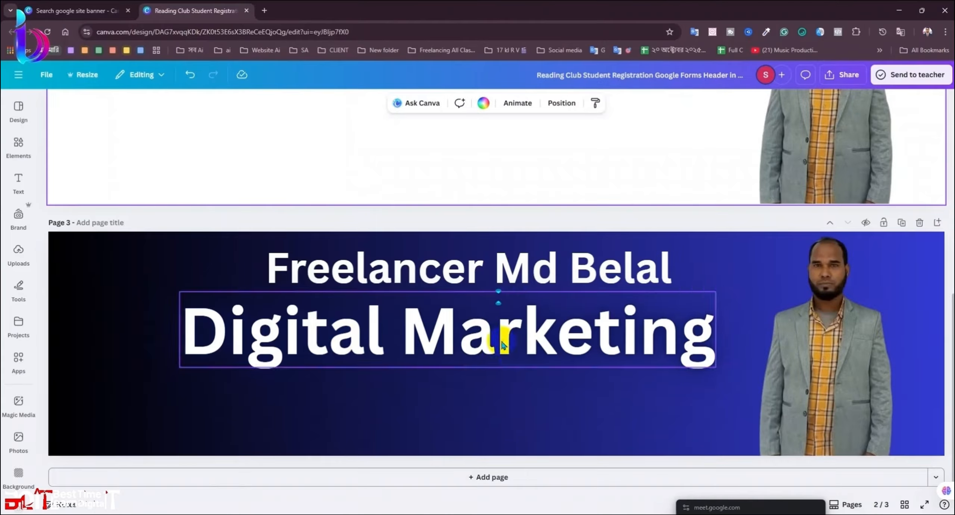
# Step: Check the effects on the name heading, then undo the last change
pyautogui.click(555, 271)
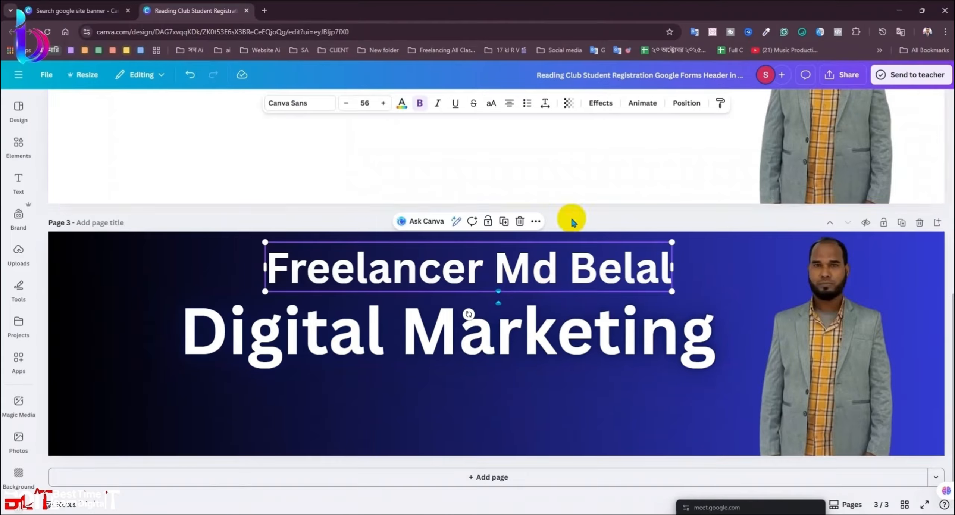
pyautogui.click(603, 107)
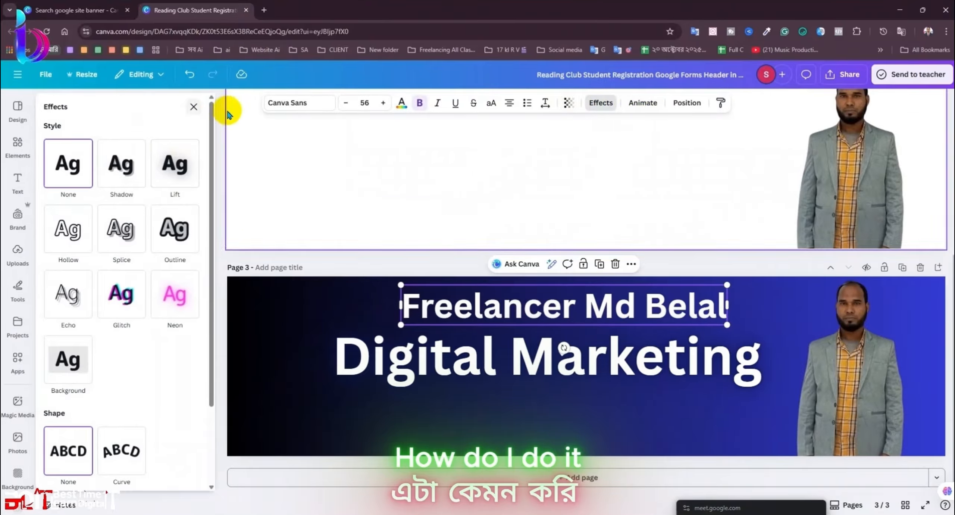
pyautogui.click(596, 412)
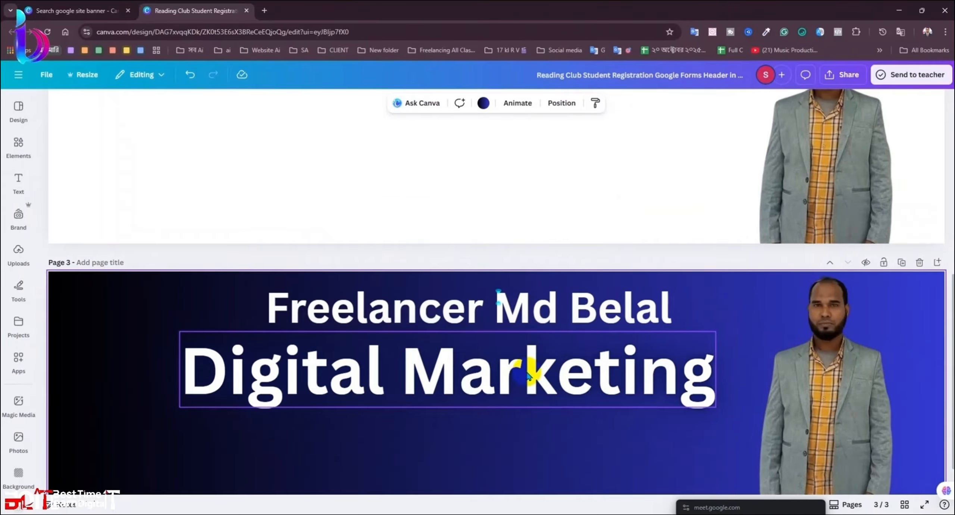
pyautogui.hotkey('ctrl', 'z')
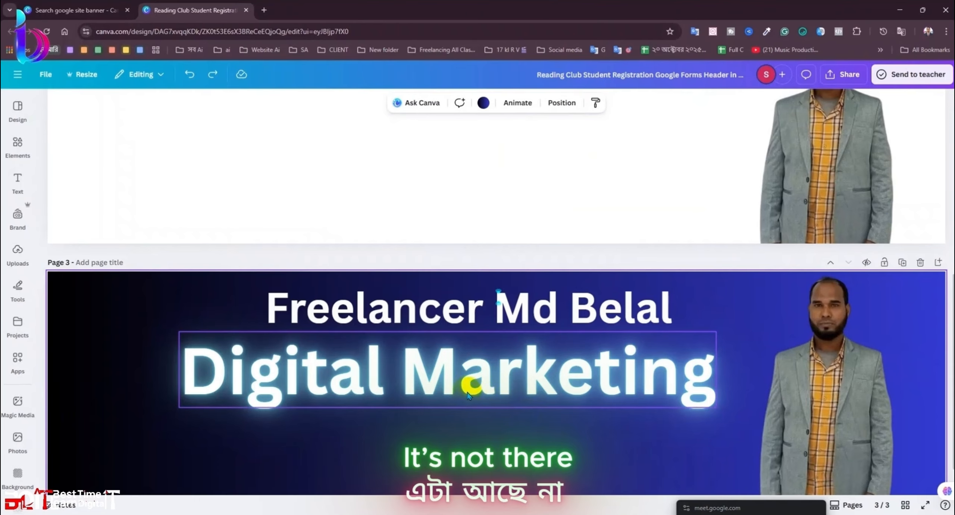
# Step: Remove and reapply Neon on Digital Marketing, setting its intensity back to 100
pyautogui.click(504, 367)
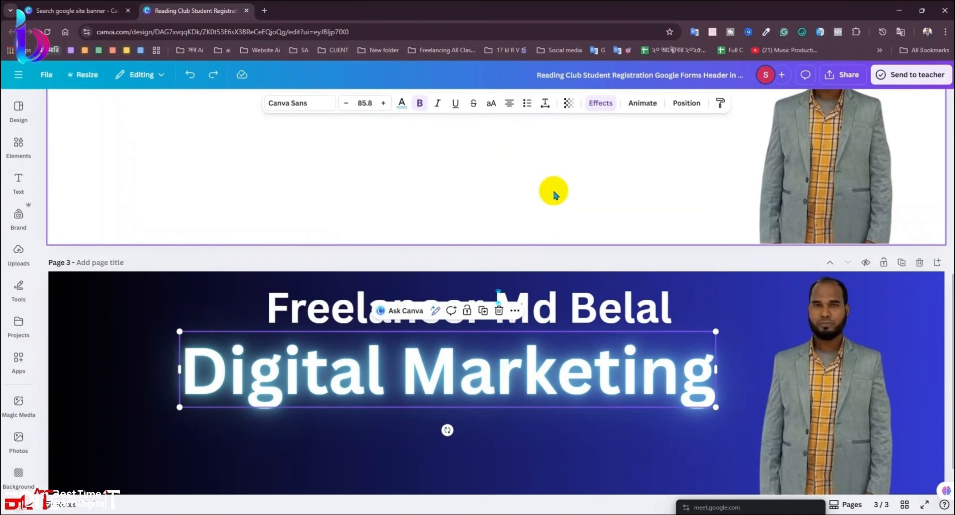
pyautogui.click(595, 105)
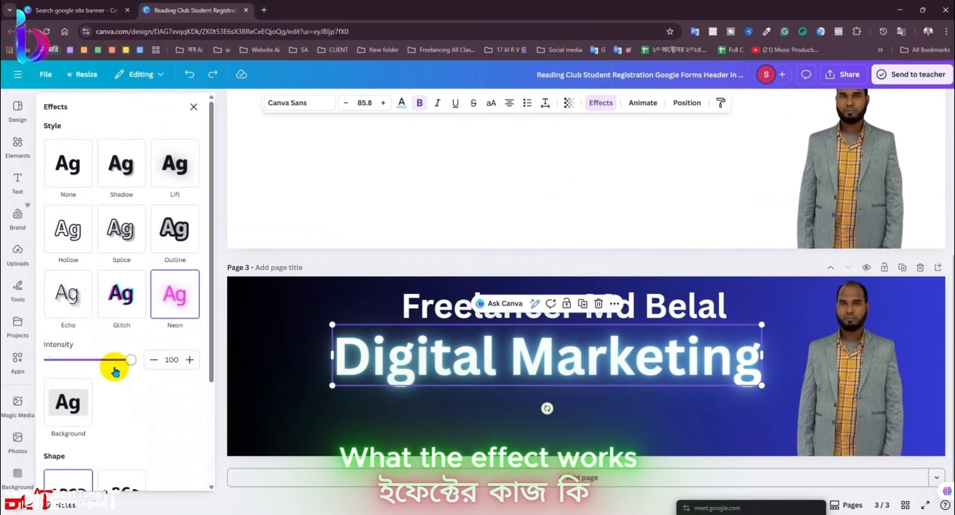
pyautogui.moveTo(113, 365); pyautogui.dragTo(22, 373)
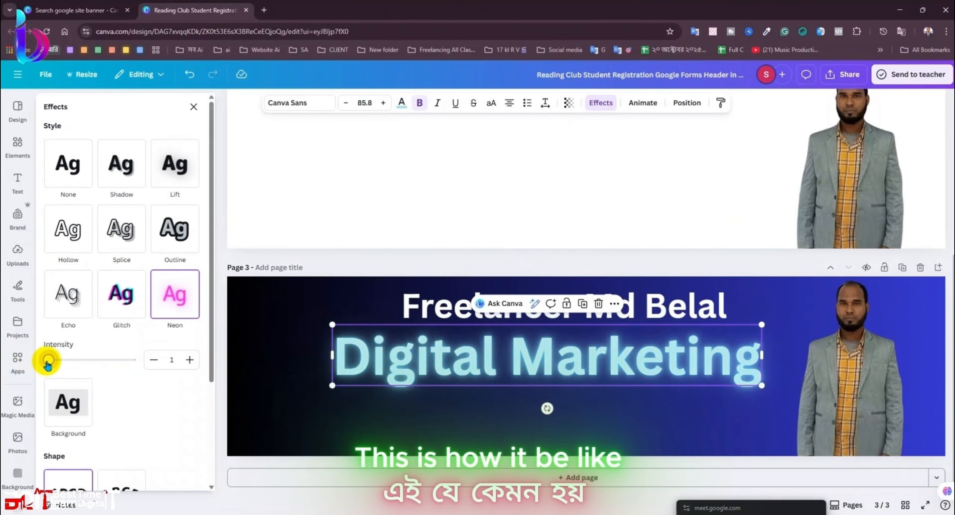
pyautogui.click(68, 147)
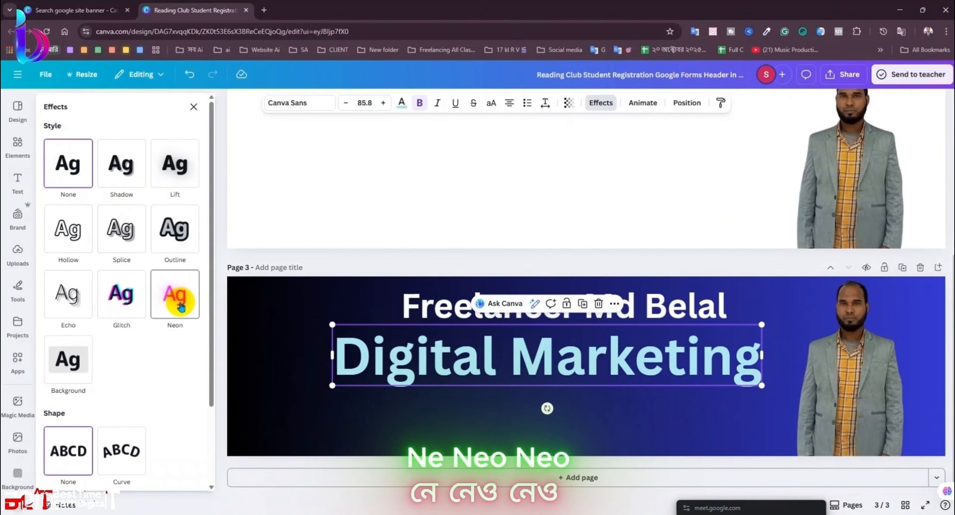
pyautogui.click(177, 301)
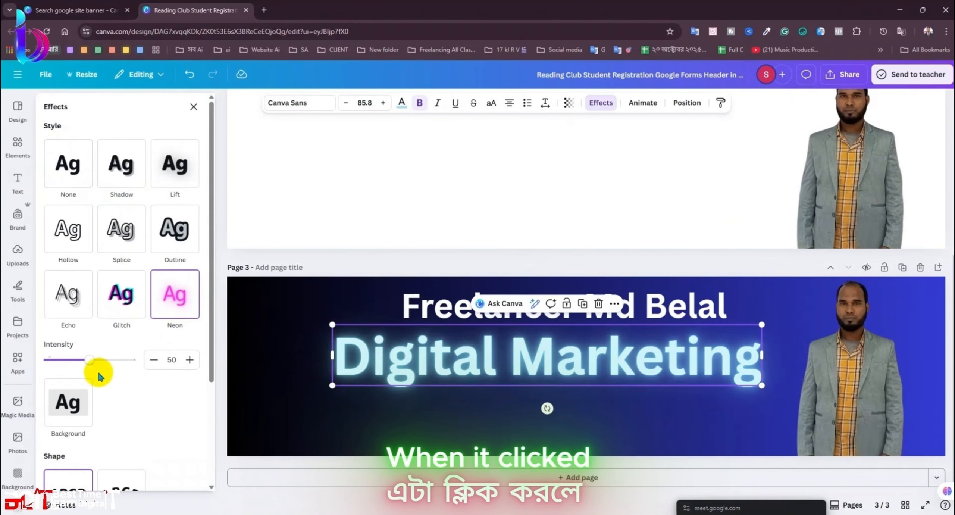
pyautogui.moveTo(90, 362); pyautogui.dragTo(133, 365)
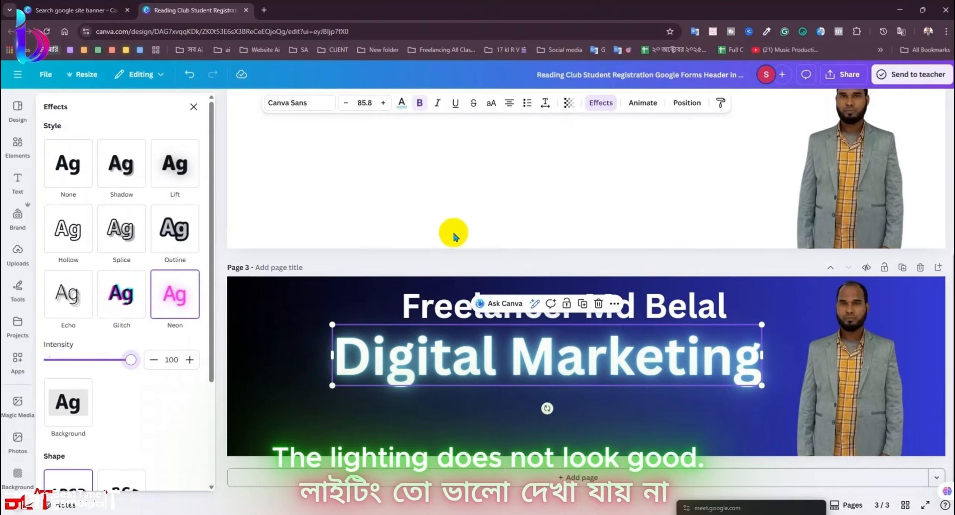
# Step: Try the document gradient and a pink-gold gradient as the Digital Marketing text colour
pyautogui.click(405, 108)
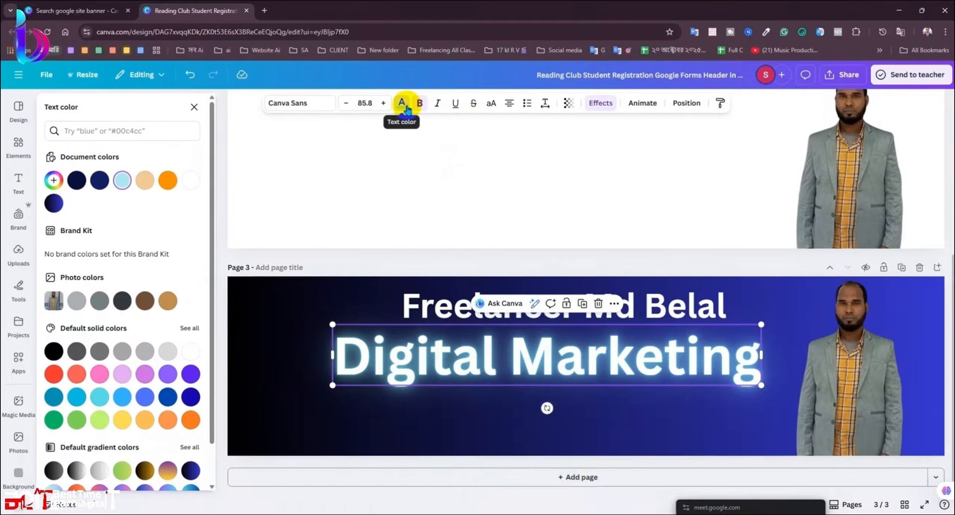
pyautogui.click(54, 203)
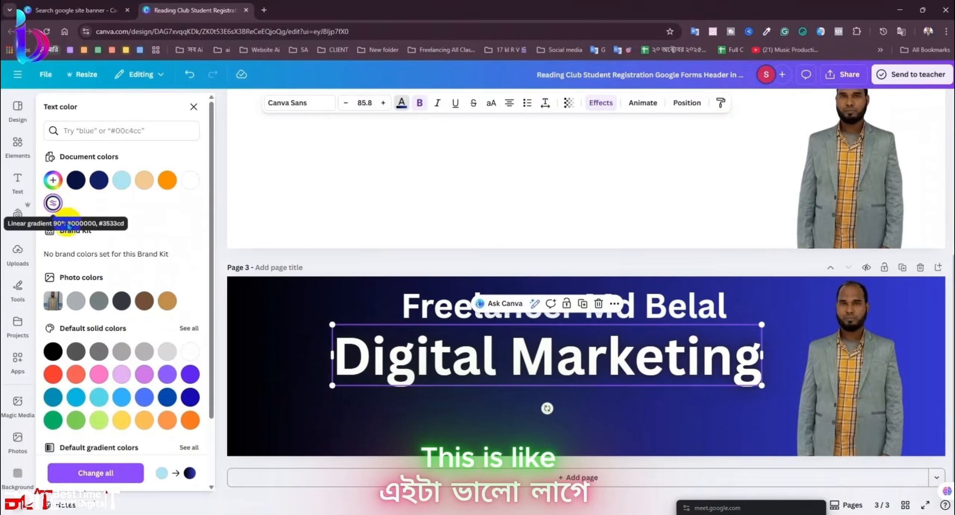
pyautogui.scroll(-2, 177, 418)
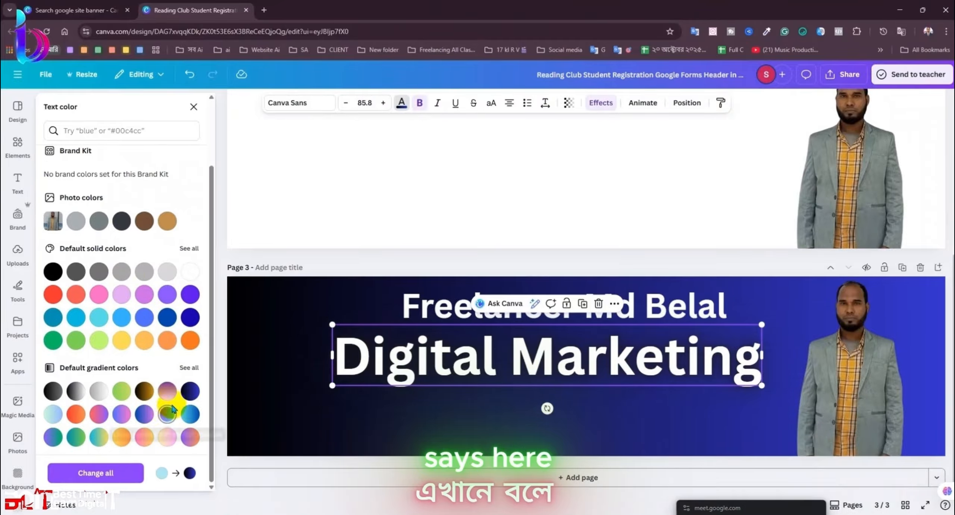
pyautogui.click(166, 393)
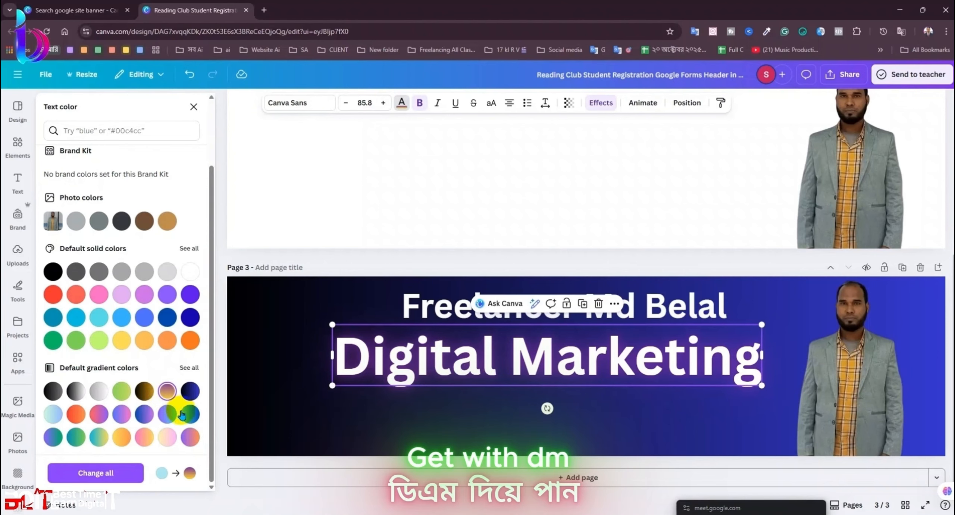
pyautogui.scroll(3, 53, 224)
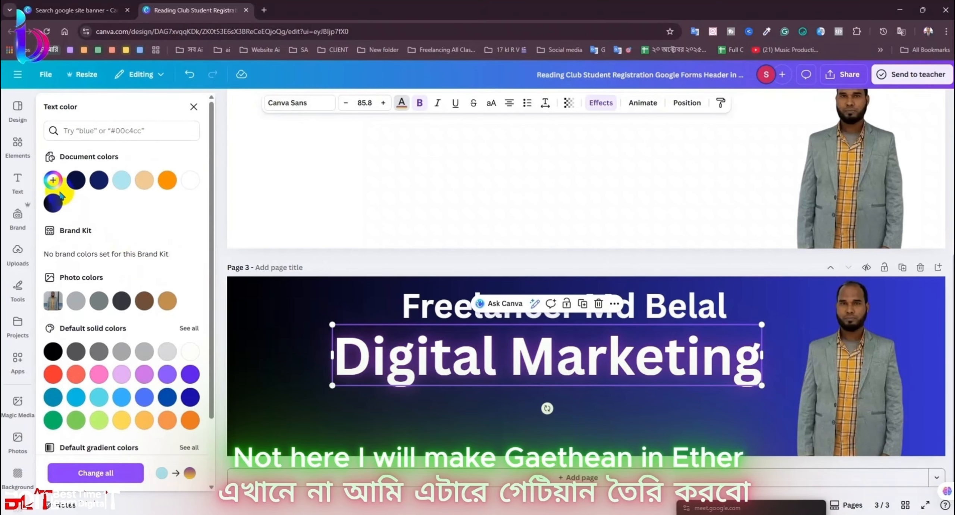
# Step: Edit the text gradient, adding blue-grey, bright blue and dark yellow colour stops
pyautogui.click(53, 180)
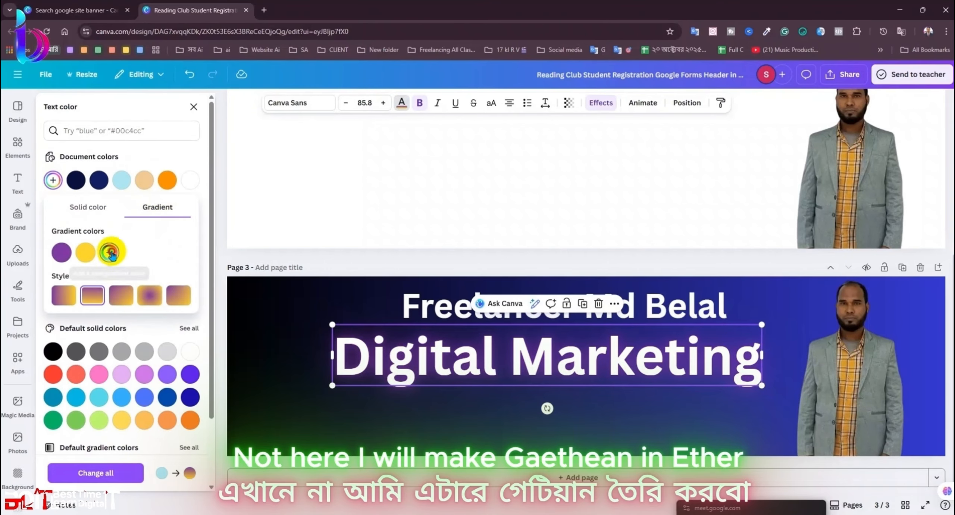
pyautogui.click(109, 252)
pyautogui.click(157, 306)
pyautogui.click(190, 341)
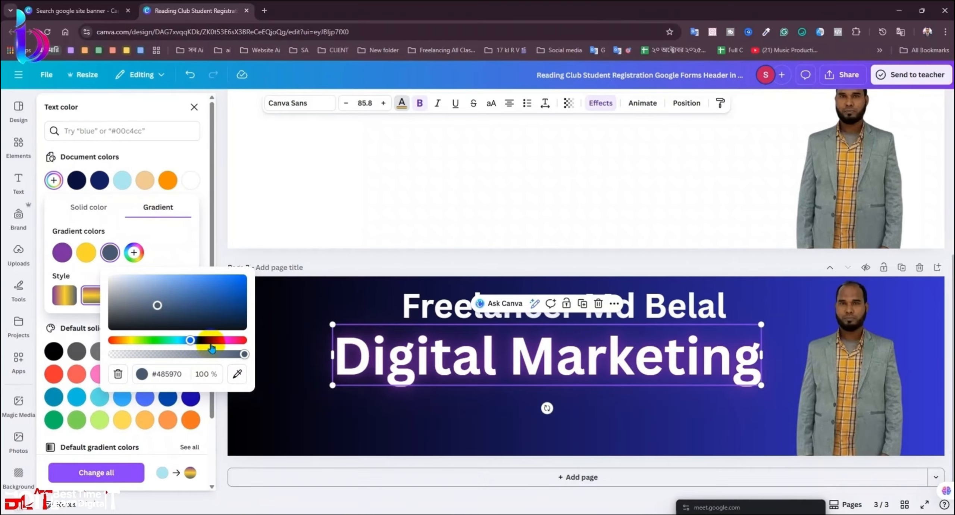
pyautogui.click(133, 253)
pyautogui.click(264, 278)
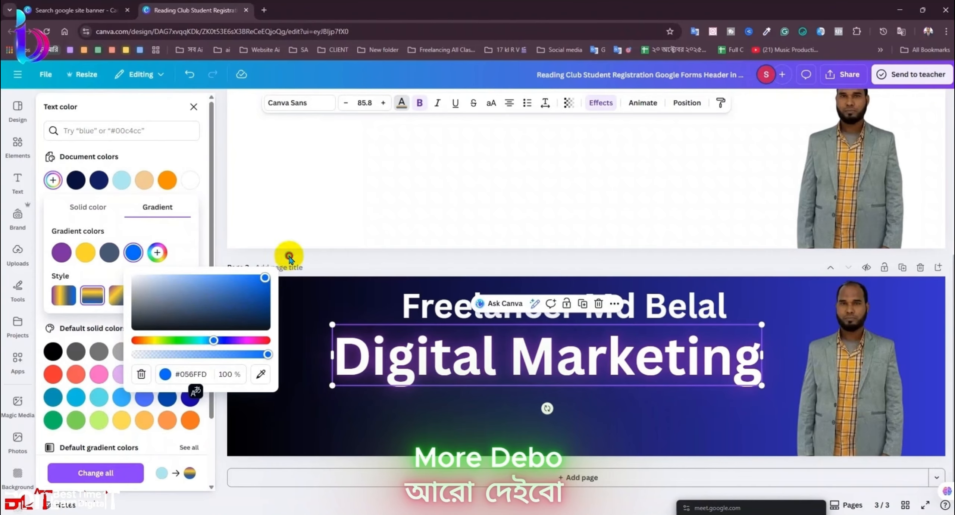
pyautogui.click(157, 253)
pyautogui.moveTo(237, 340); pyautogui.dragTo(177, 340)
pyautogui.click(285, 286)
pyautogui.click(329, 261)
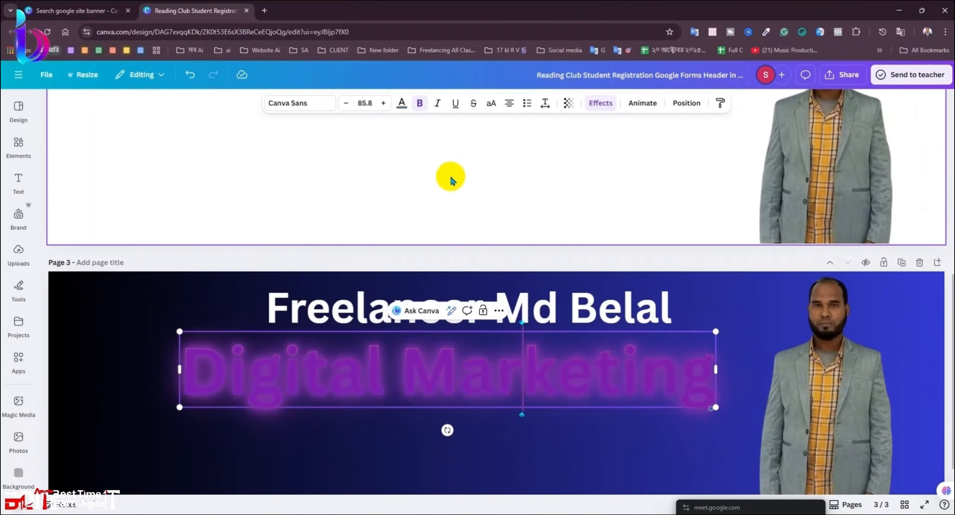
# Step: Try radial and other gradient styles, then return to the first style
pyautogui.click(403, 104)
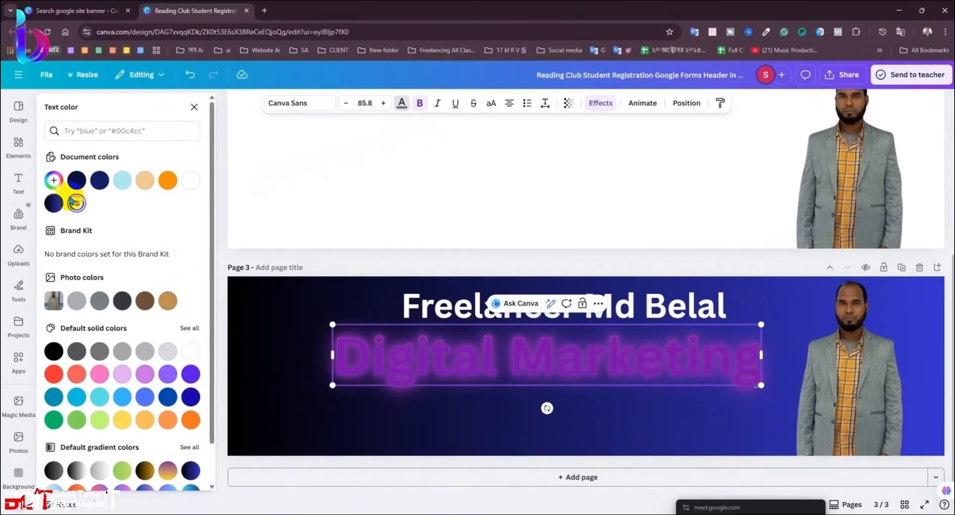
pyautogui.click(74, 202)
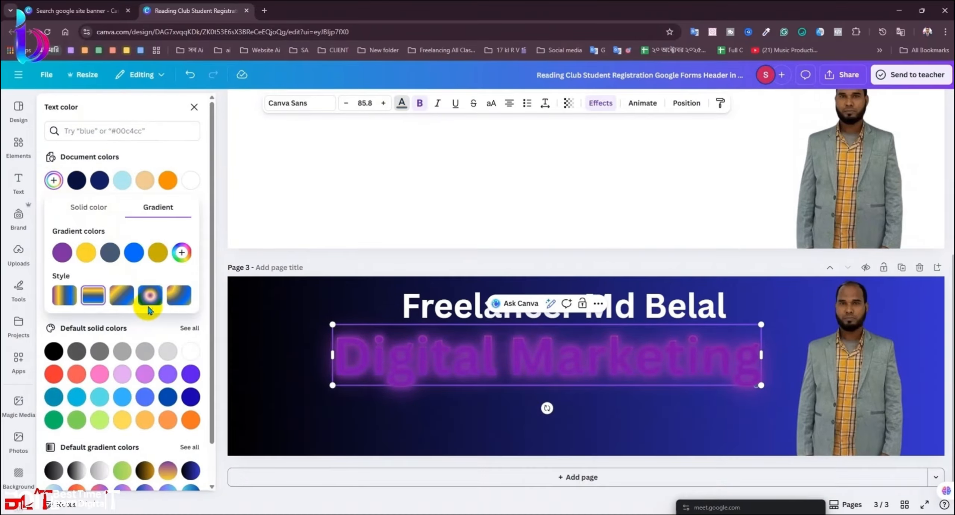
pyautogui.click(154, 299)
pyautogui.click(179, 296)
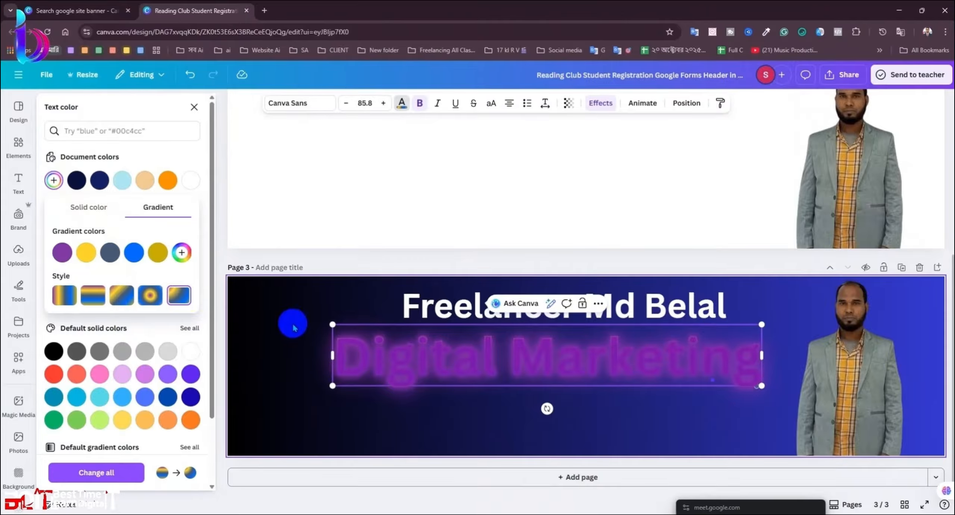
pyautogui.click(64, 295)
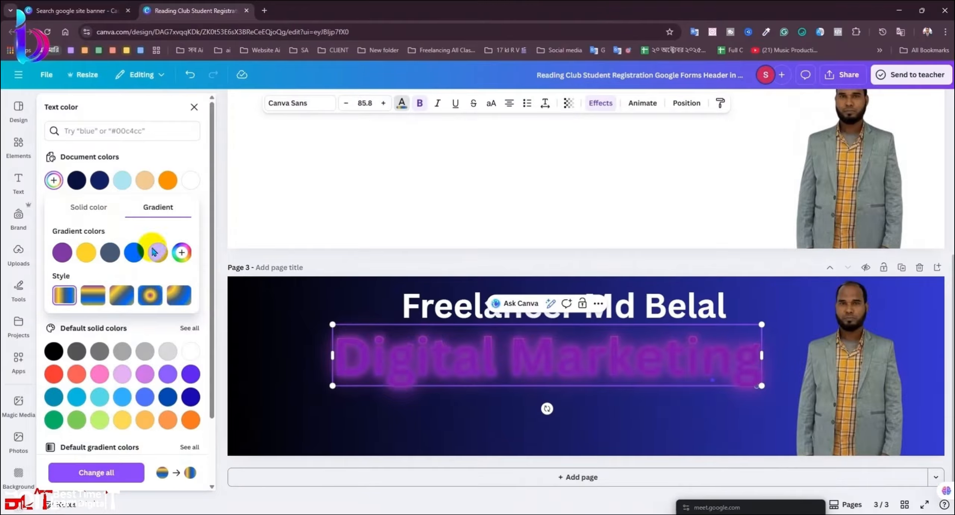
pyautogui.click(76, 179)
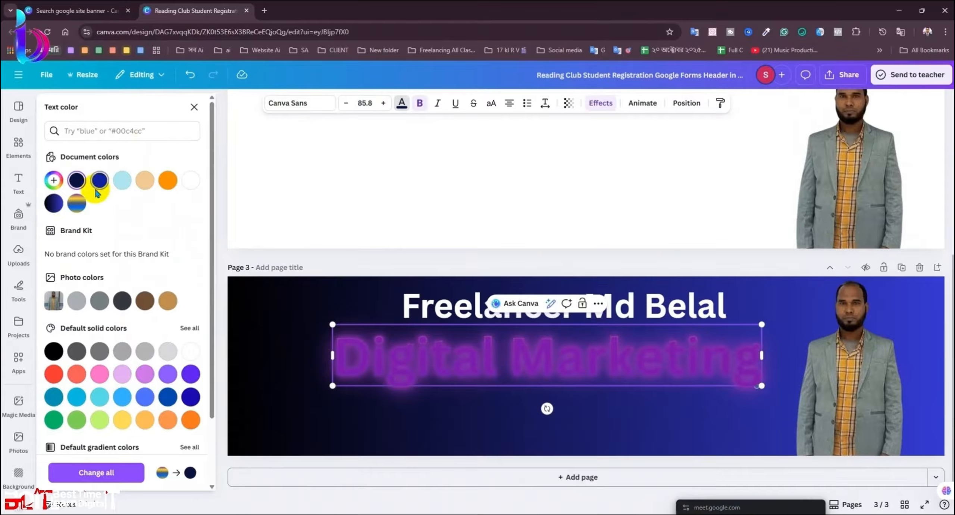
pyautogui.click(196, 107)
# Step: Set the Digital Marketing text colour to dark blue
pyautogui.click(575, 428)
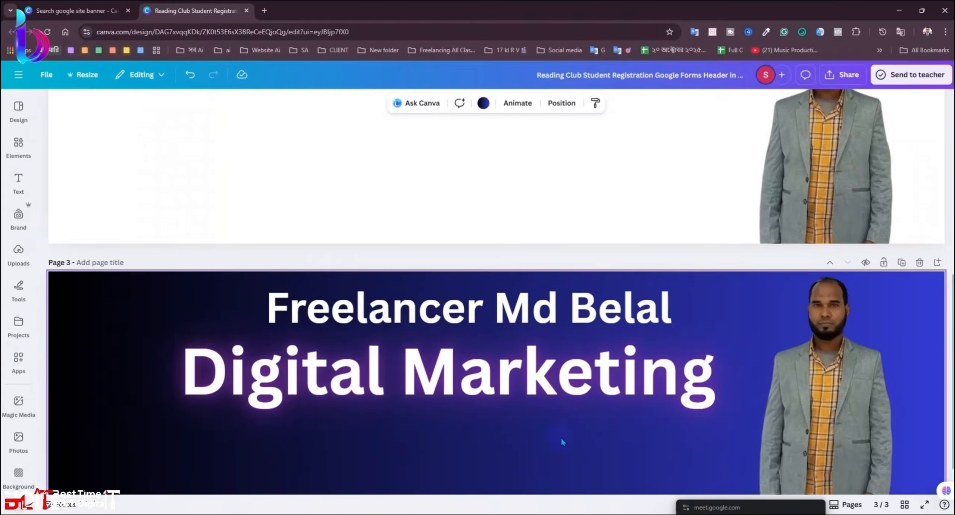
pyautogui.scroll(-1, 560, 435)
pyautogui.click(475, 347)
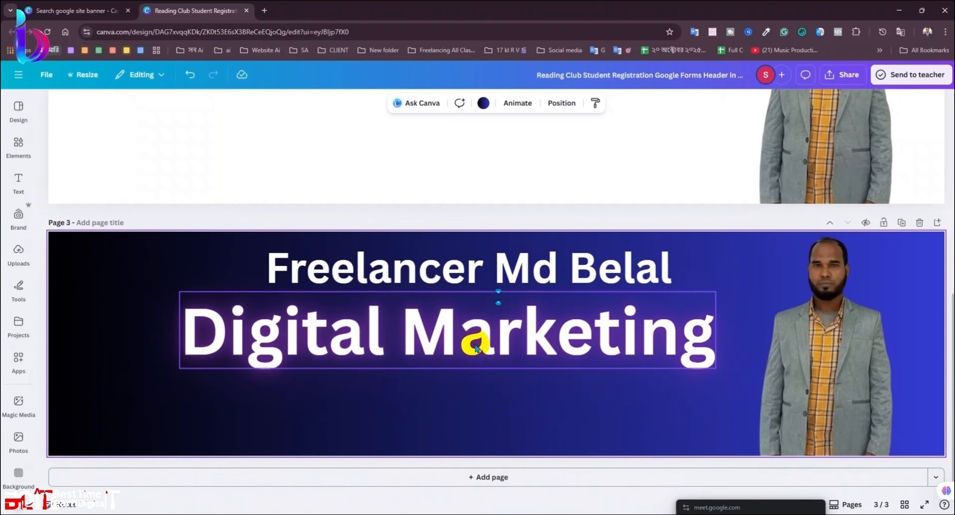
pyautogui.click(401, 101)
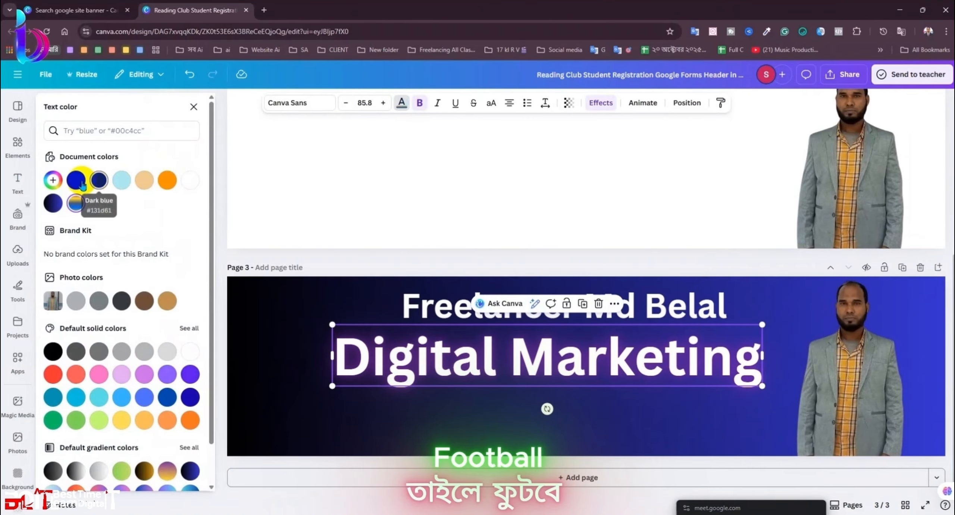
pyautogui.click(79, 182)
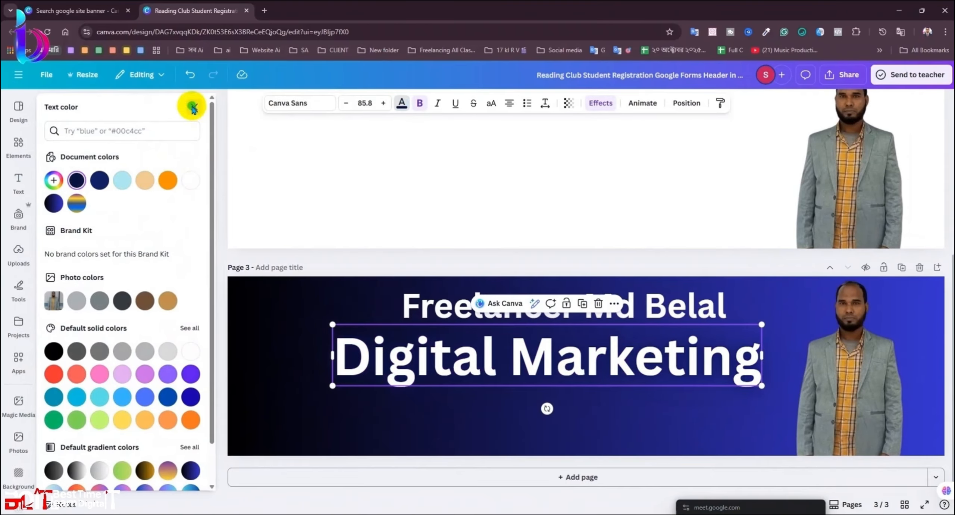
pyautogui.click(193, 108)
# Step: Colour the name heading pure red, #FF0000
pyautogui.click(522, 304)
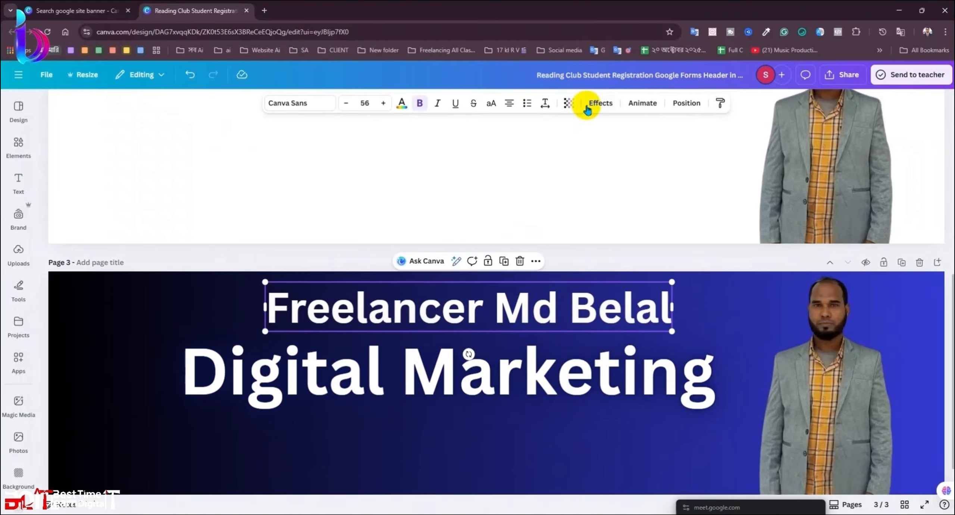
pyautogui.click(401, 103)
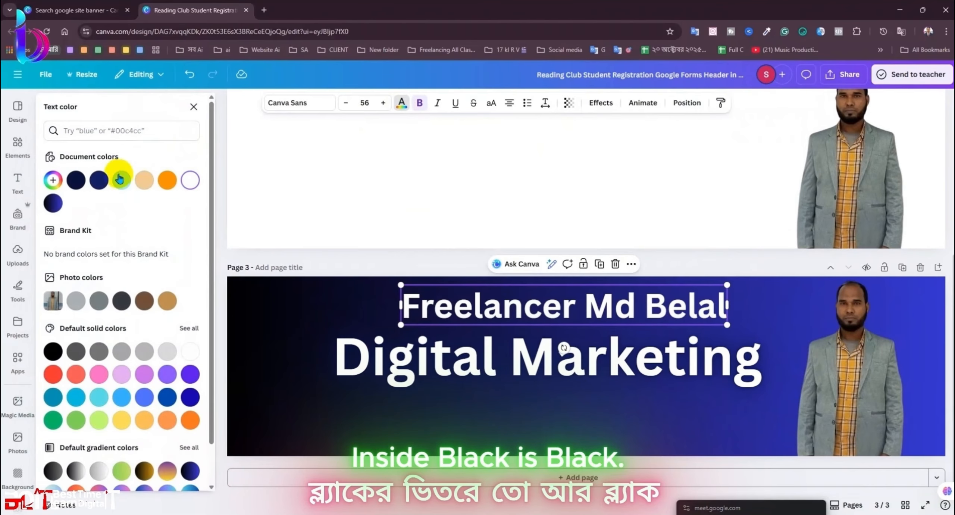
pyautogui.click(53, 180)
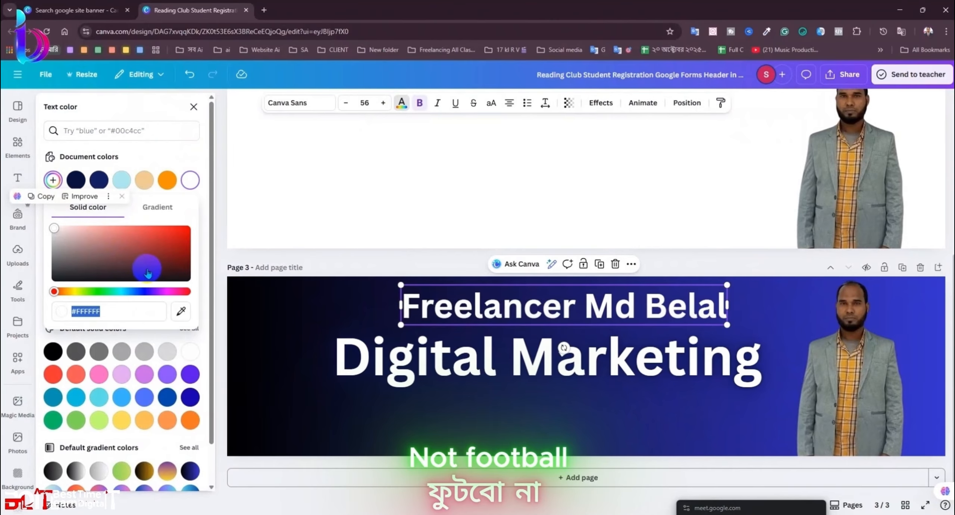
pyautogui.moveTo(148, 272); pyautogui.dragTo(249, 166)
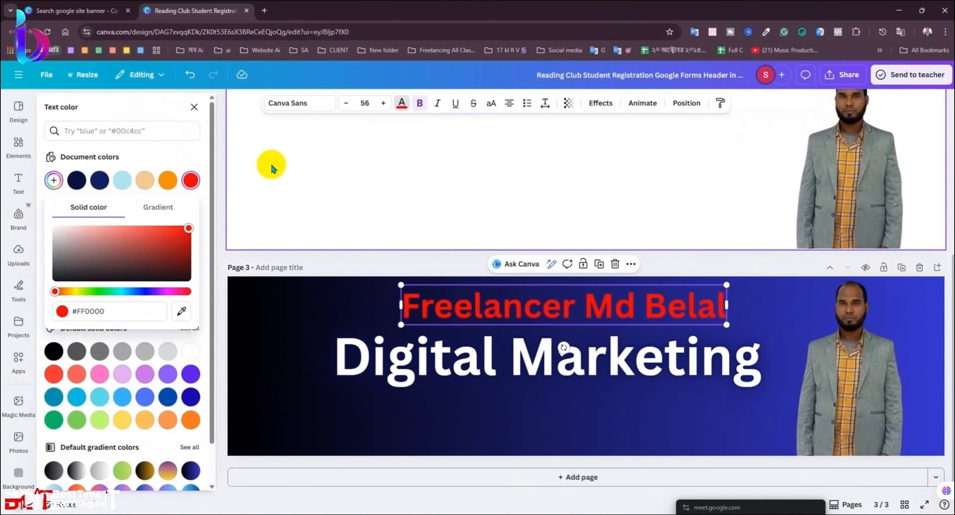
# Step: Give the red name heading a Neon effect at intensity 100
pyautogui.click(602, 103)
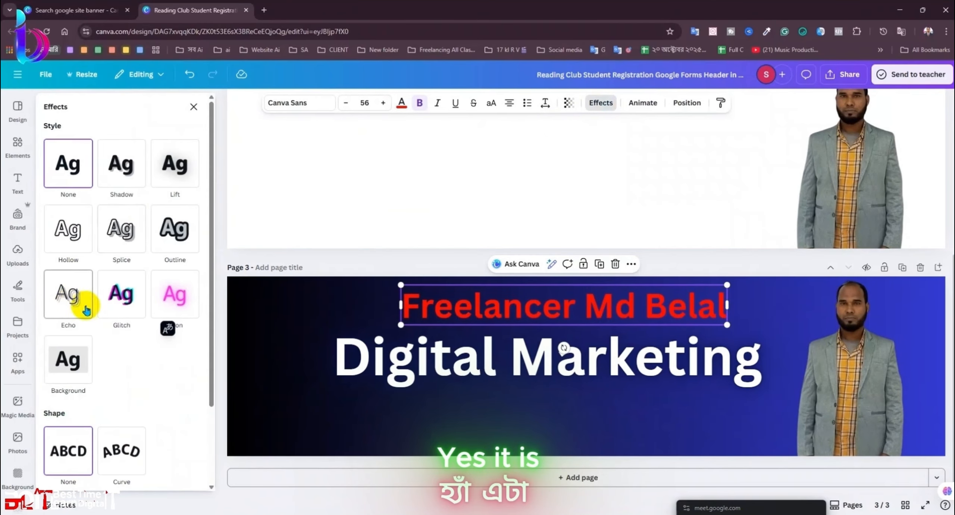
pyautogui.click(175, 289)
pyautogui.moveTo(75, 365); pyautogui.dragTo(241, 362)
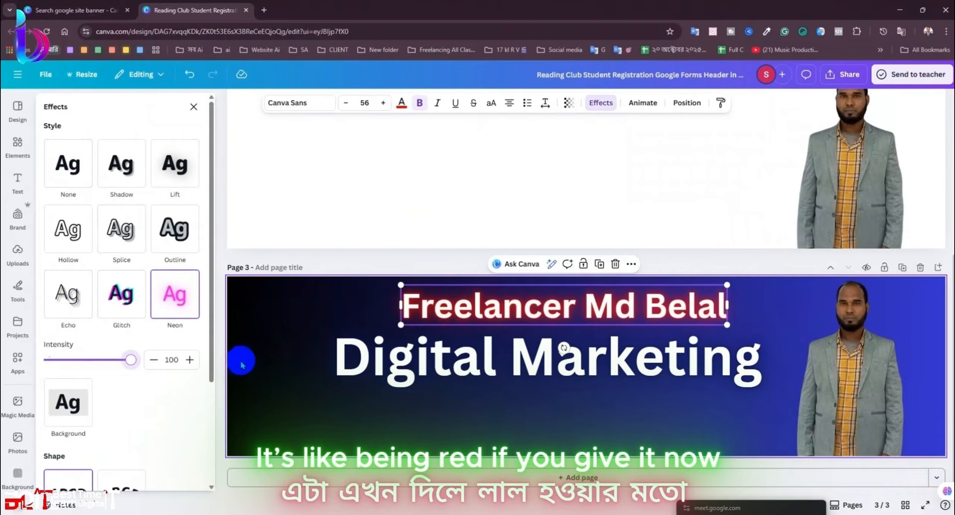
pyautogui.click(192, 107)
pyautogui.click(436, 277)
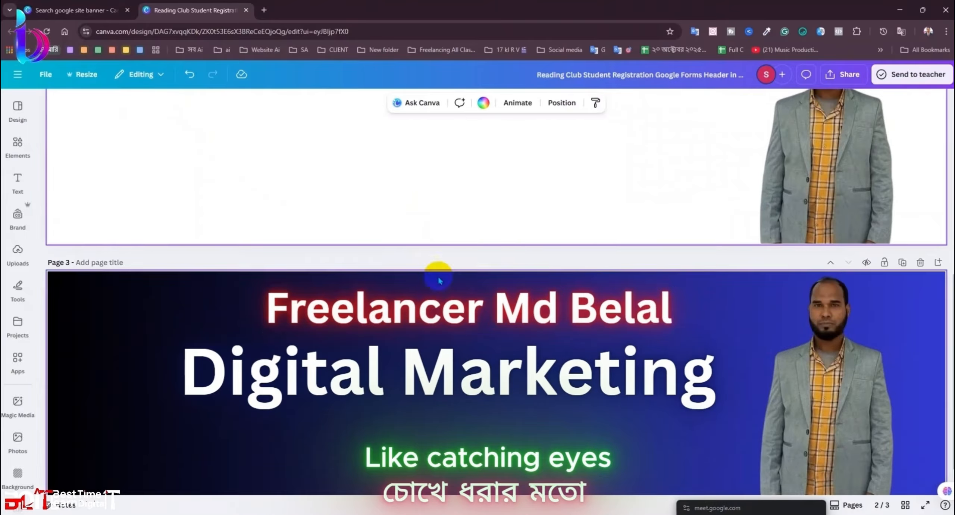
# Step: Nudge the name heading down and left, then undo the recent edits
pyautogui.click(448, 384)
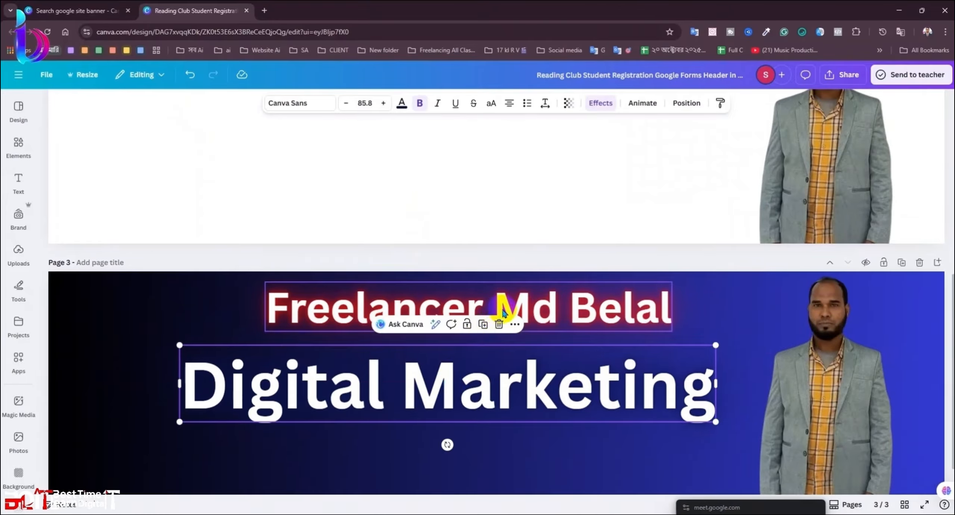
pyautogui.moveTo(503, 307); pyautogui.dragTo(490, 324)
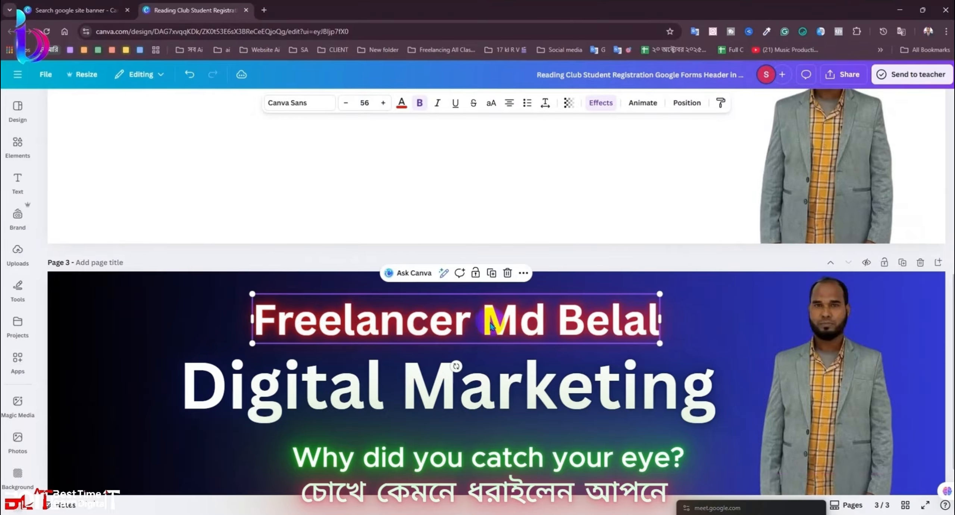
pyautogui.click(608, 228)
pyautogui.scroll(-1, 511, 207)
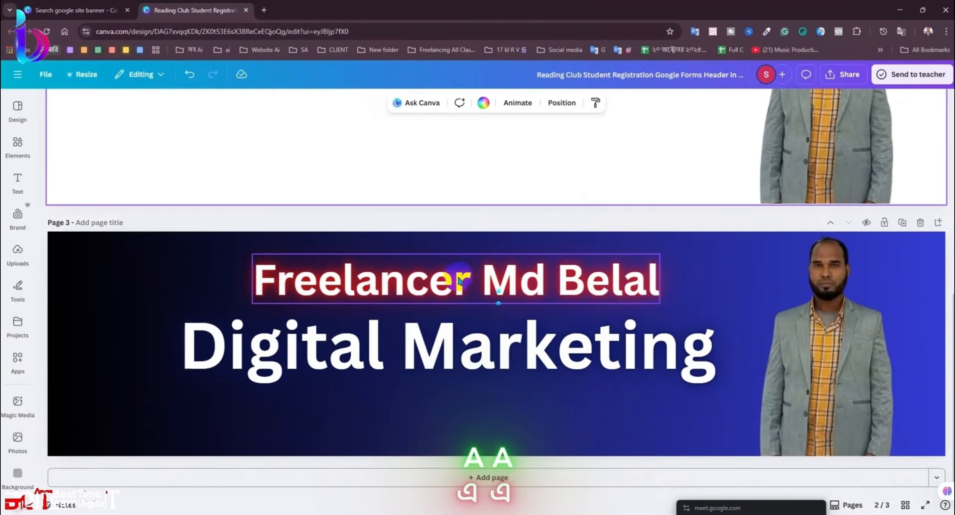
pyautogui.click(461, 280)
pyautogui.hotkey('ctrl', 'z')
pyautogui.hotkey('ctrl', 'z')
pyautogui.hotkey('ctrl', 'z')
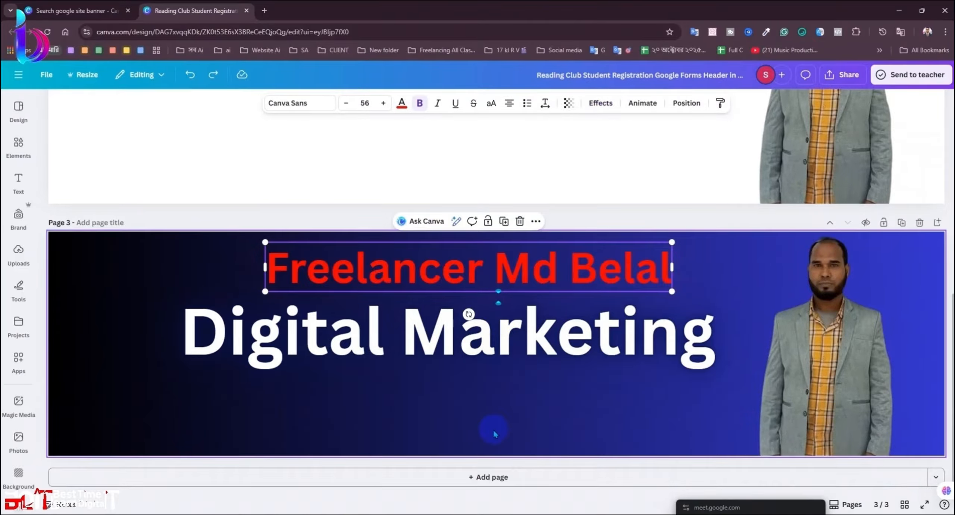
pyautogui.click(462, 398)
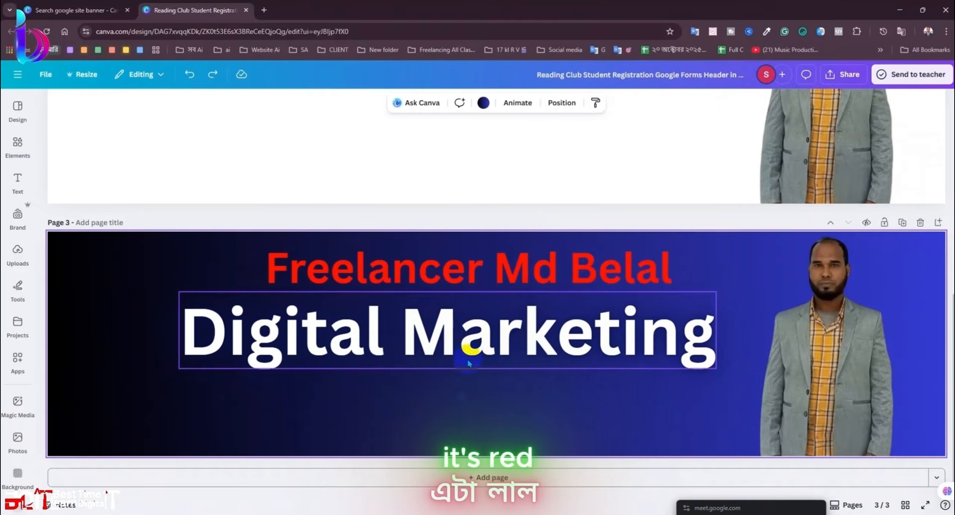
# Step: Reapply Neon to the name heading, testing intensities and ending at 100
pyautogui.click(456, 276)
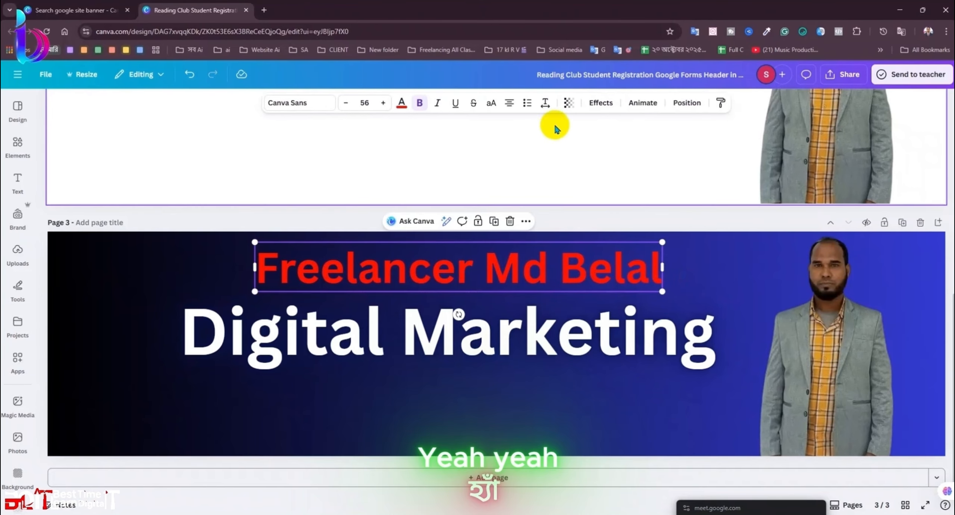
pyautogui.click(593, 106)
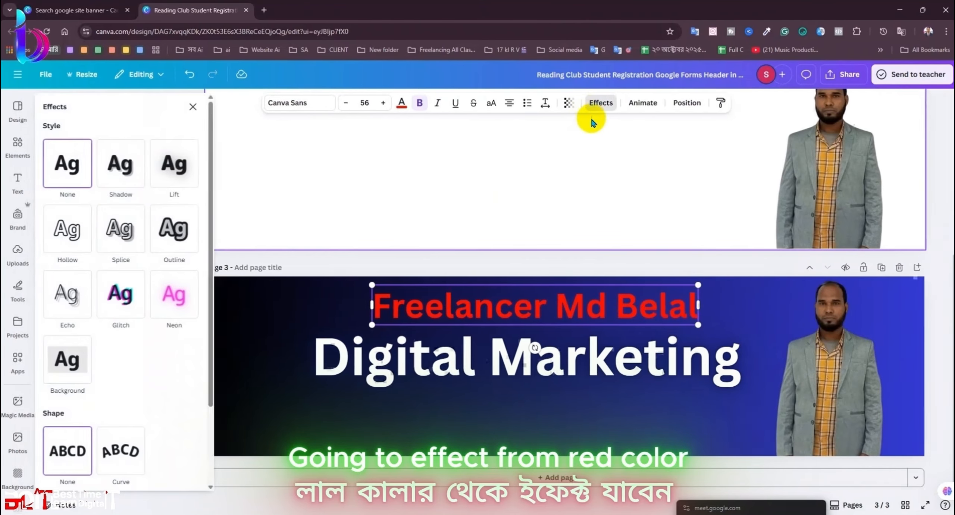
pyautogui.click(183, 304)
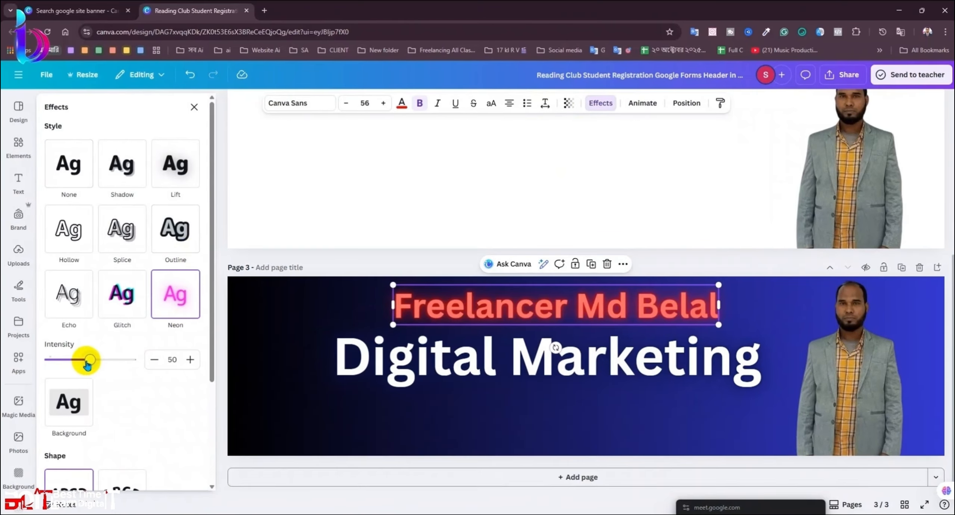
pyautogui.moveTo(87, 364); pyautogui.dragTo(241, 363)
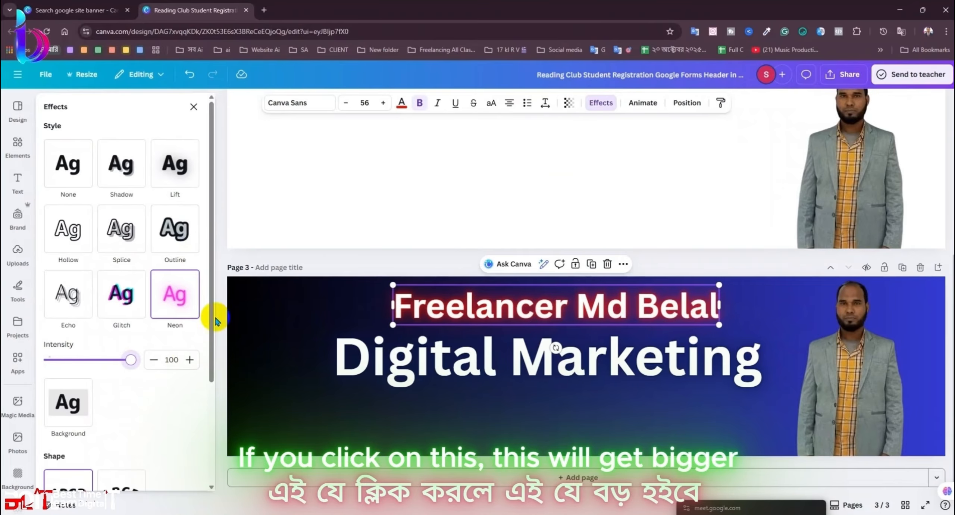
pyautogui.moveTo(127, 360); pyautogui.dragTo(209, 373)
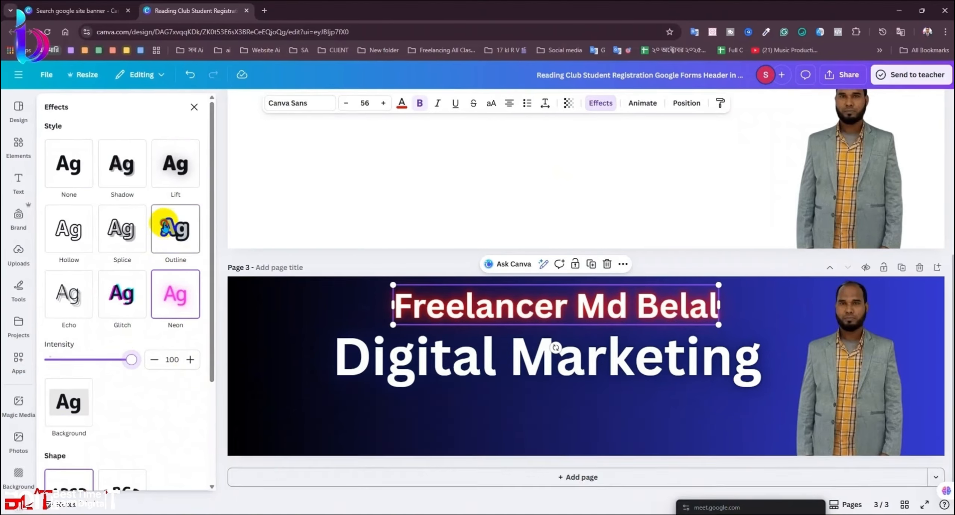
# Step: Try a white Outline effect on the name, then switch back to Neon at 100
pyautogui.click(173, 228)
pyautogui.click(192, 316)
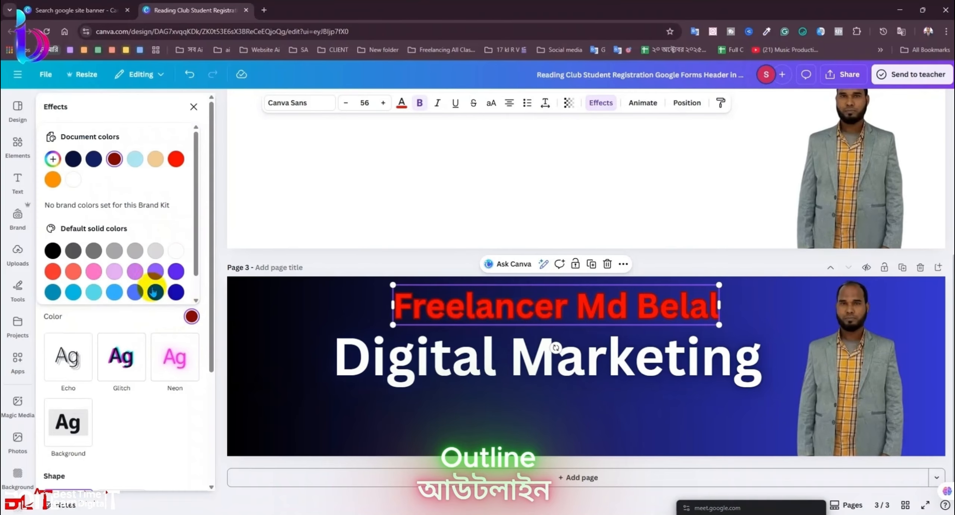
pyautogui.click(174, 253)
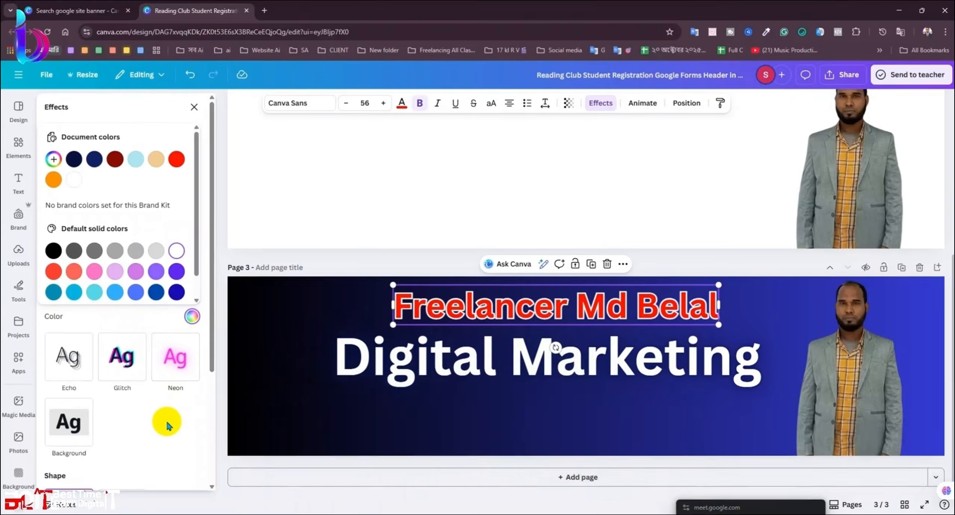
pyautogui.click(174, 355)
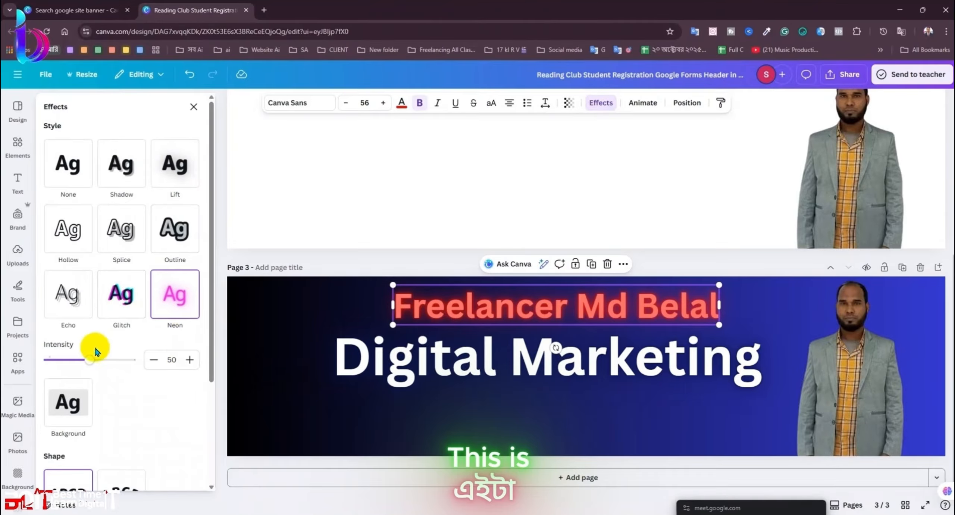
pyautogui.moveTo(90, 358); pyautogui.dragTo(213, 401)
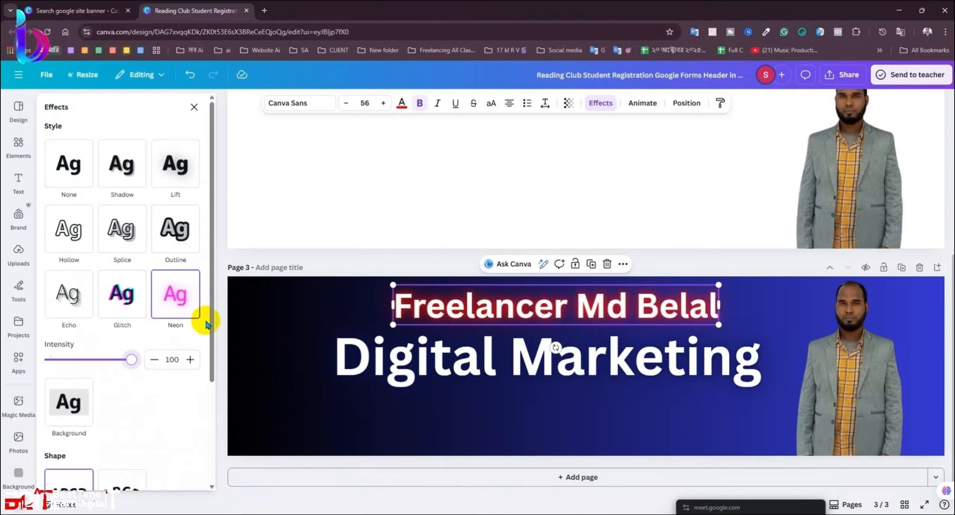
pyautogui.click(194, 107)
pyautogui.click(405, 435)
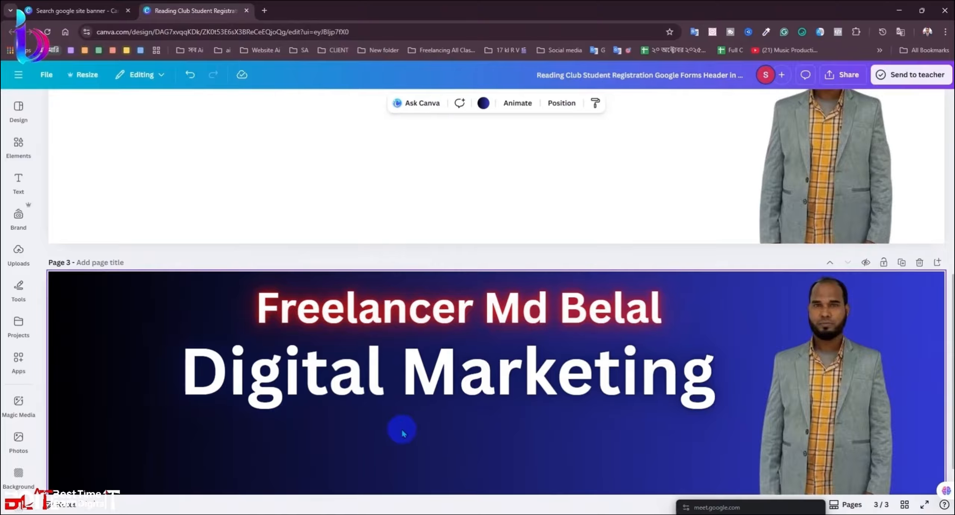
# Step: Make Digital Marketing green with a Neon glow at intensity 100
pyautogui.scroll(-1, 430, 406)
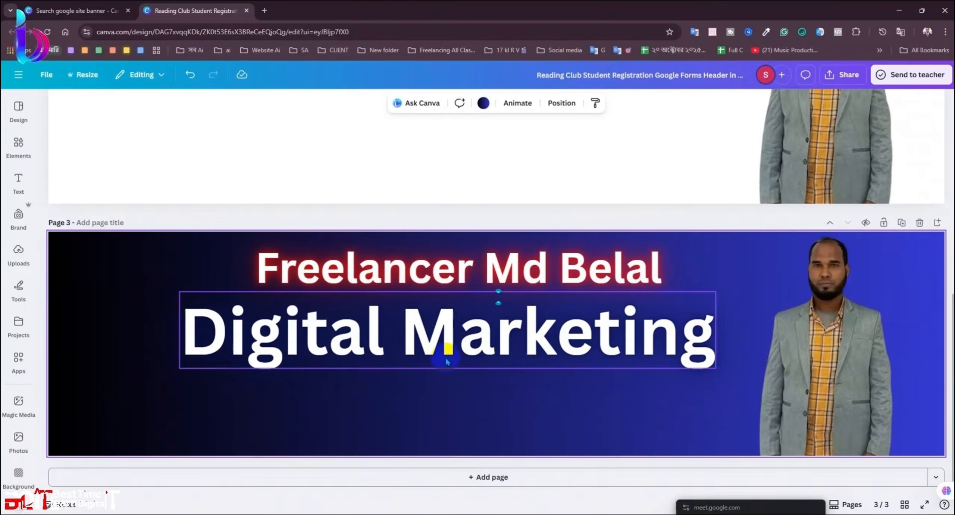
pyautogui.click(448, 342)
pyautogui.click(530, 270)
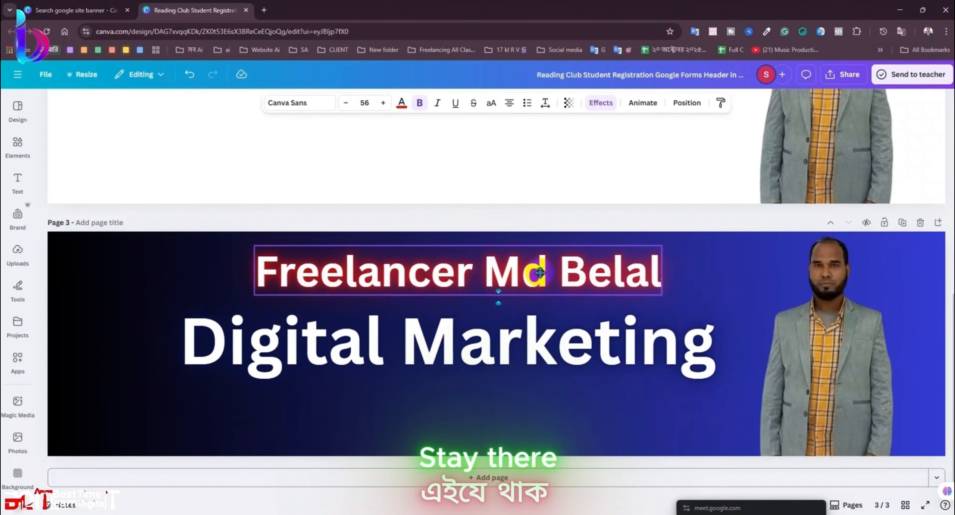
pyautogui.click(556, 438)
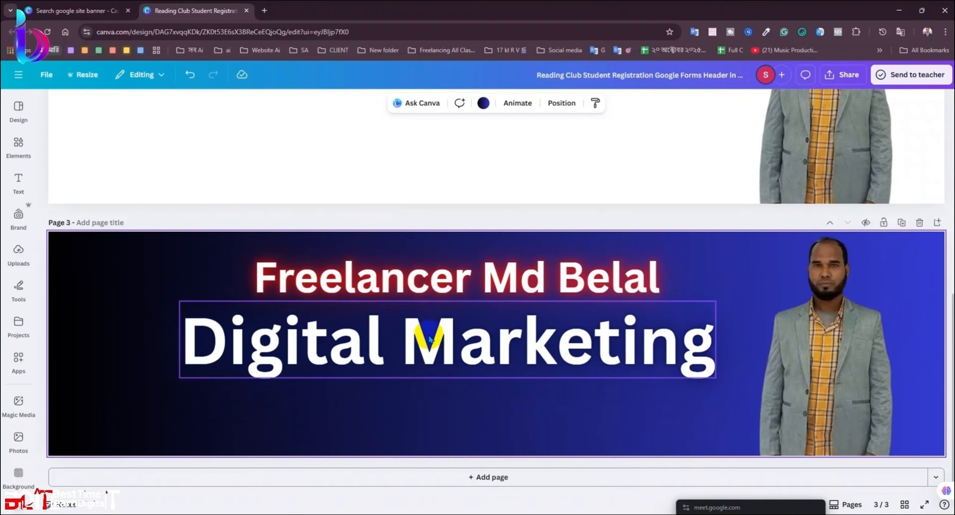
pyautogui.click(466, 356)
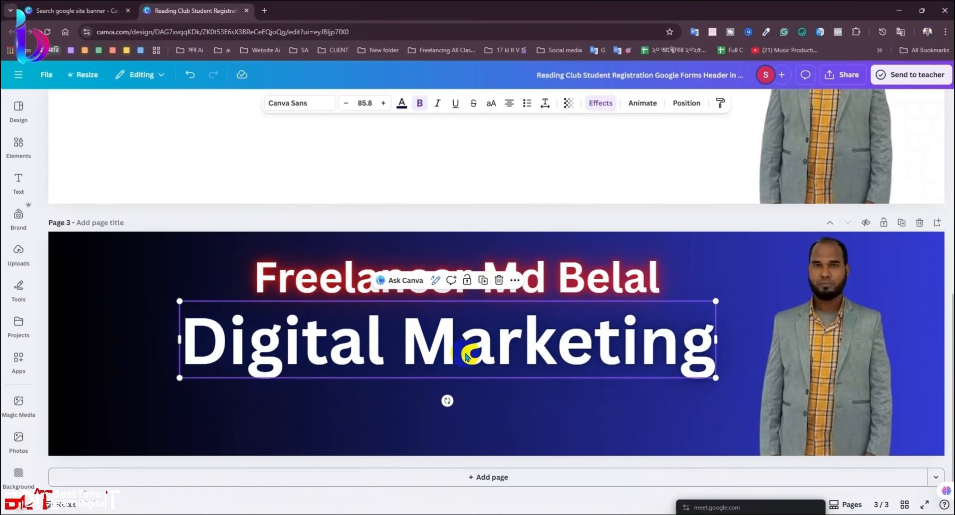
pyautogui.click(402, 103)
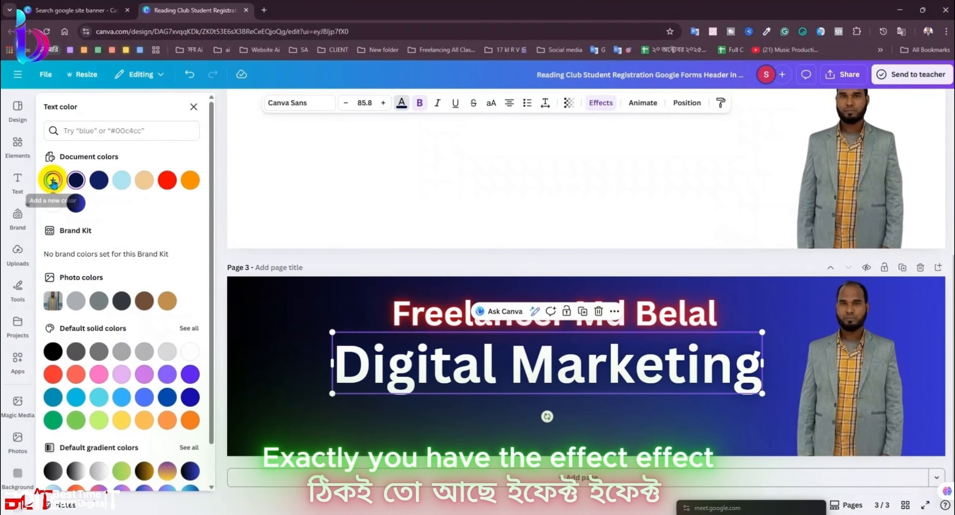
pyautogui.click(54, 420)
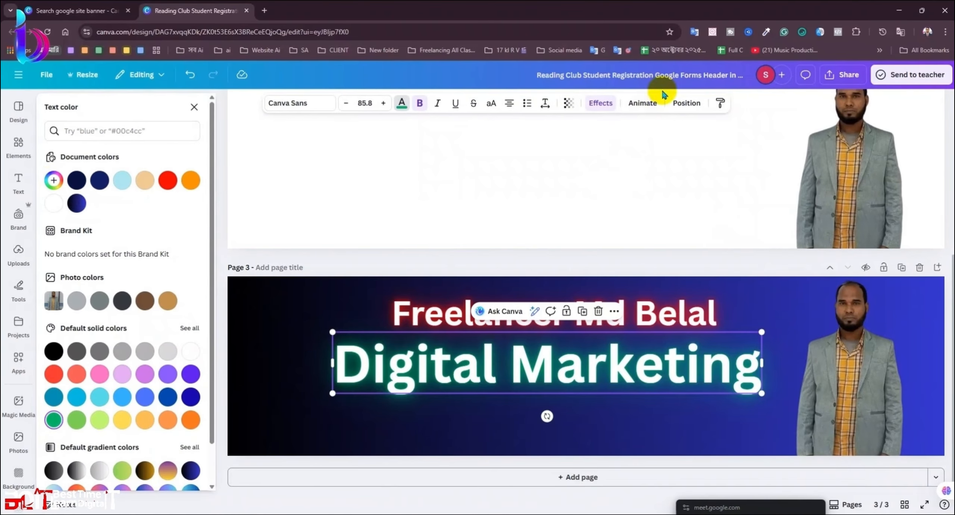
pyautogui.click(601, 103)
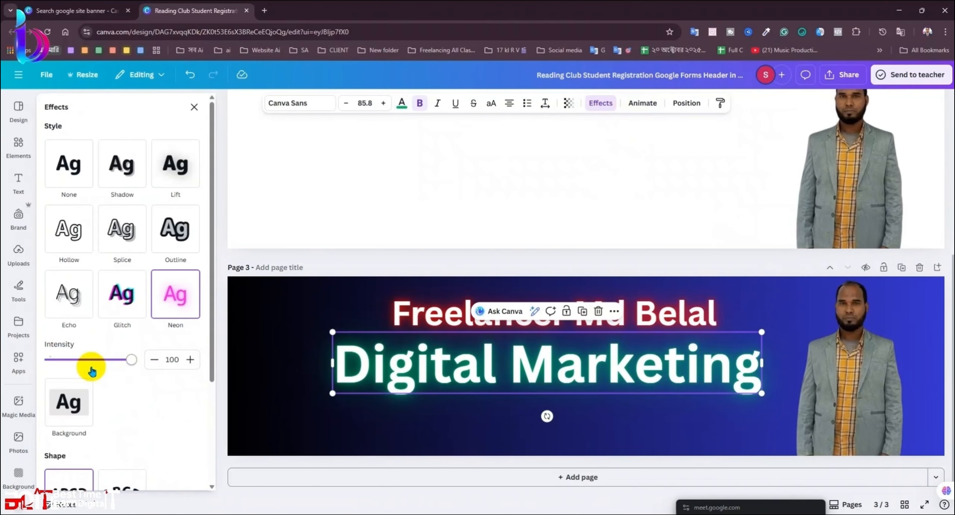
pyautogui.moveTo(92, 366); pyautogui.dragTo(202, 362)
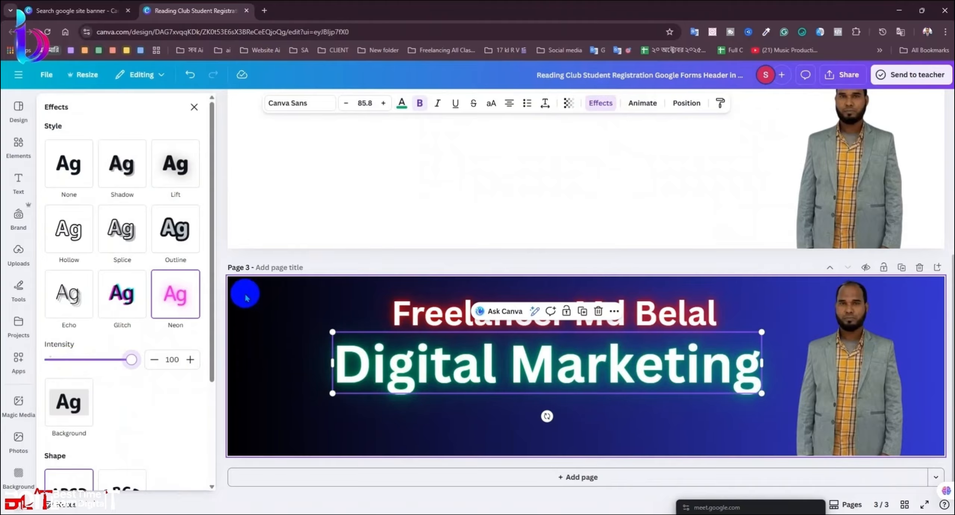
# Step: Duplicate Digital Marketing and stack the copy exactly over the original
pyautogui.click(582, 312)
pyautogui.moveTo(582, 374)
pyautogui.mouseDown()
pyautogui.moveTo(571, 365)
pyautogui.moveTo(588, 371)
pyautogui.mouseUp()
pyautogui.click(583, 312)
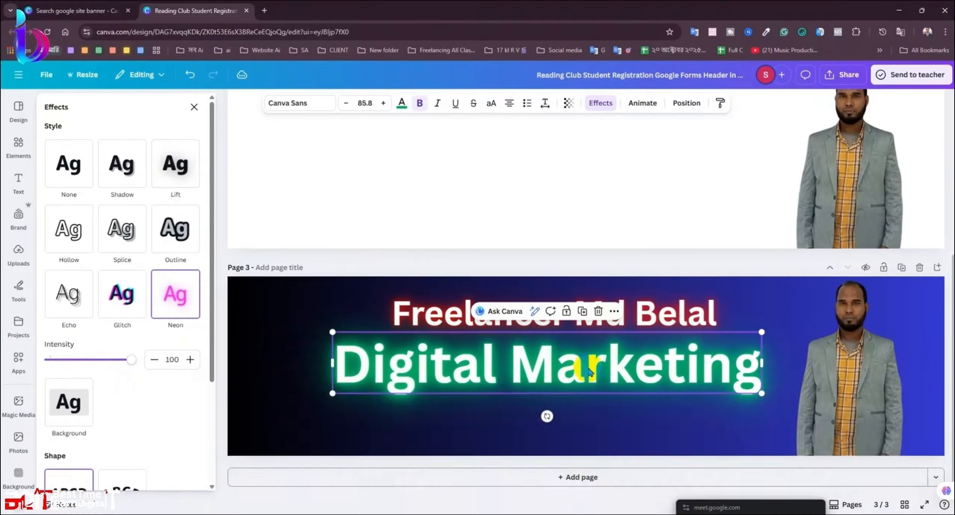
pyautogui.click(588, 428)
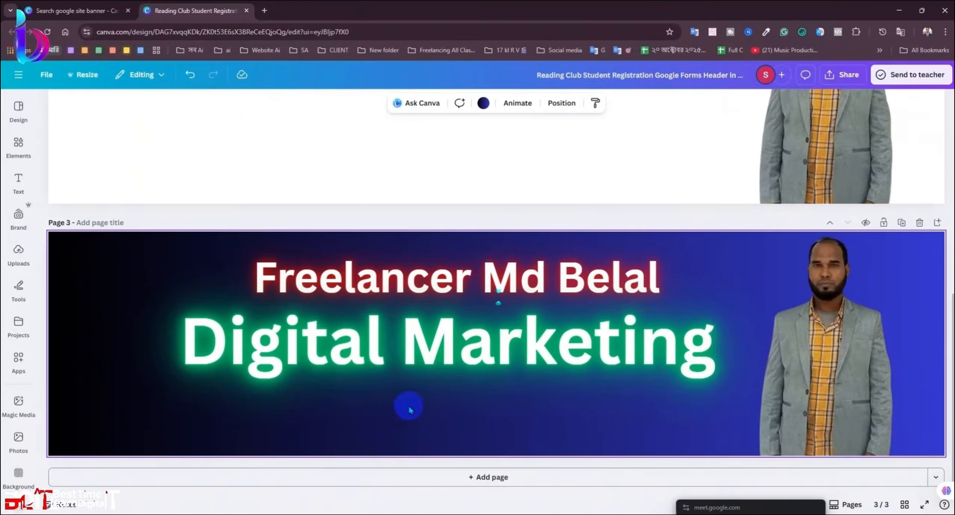
# Step: Try brown-orange, dark blue and gradient swatches as the page 3 background
pyautogui.click(504, 349)
pyautogui.click(496, 418)
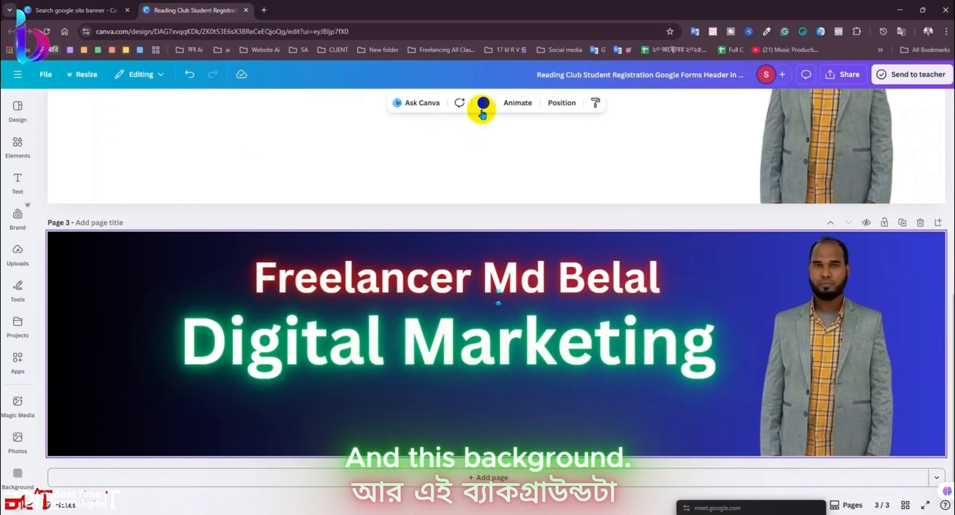
pyautogui.click(483, 103)
pyautogui.click(168, 302)
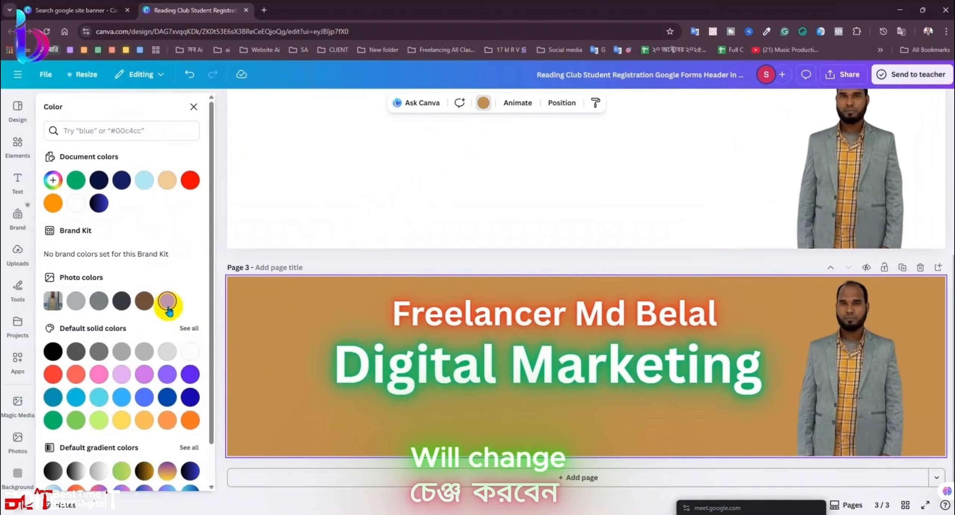
pyautogui.click(191, 397)
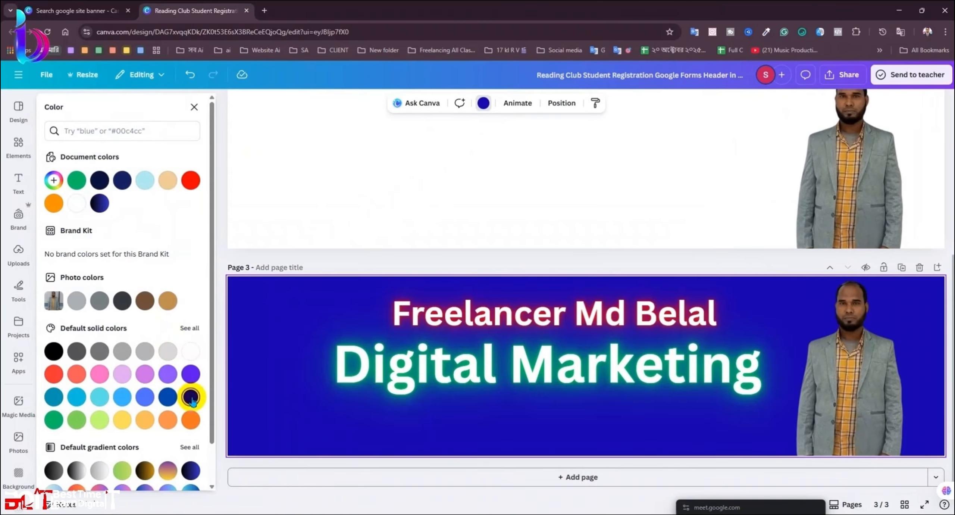
pyautogui.scroll(-1, 190, 402)
pyautogui.click(184, 430)
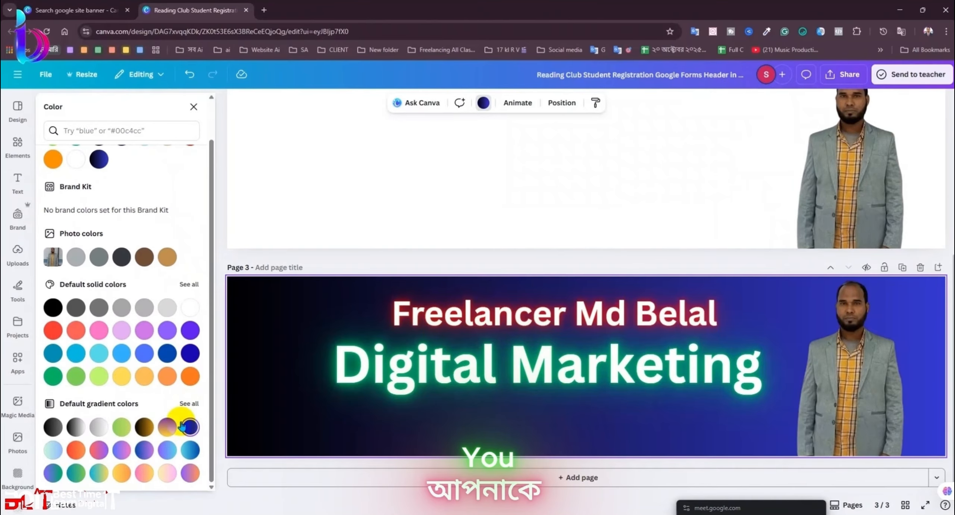
pyautogui.click(167, 449)
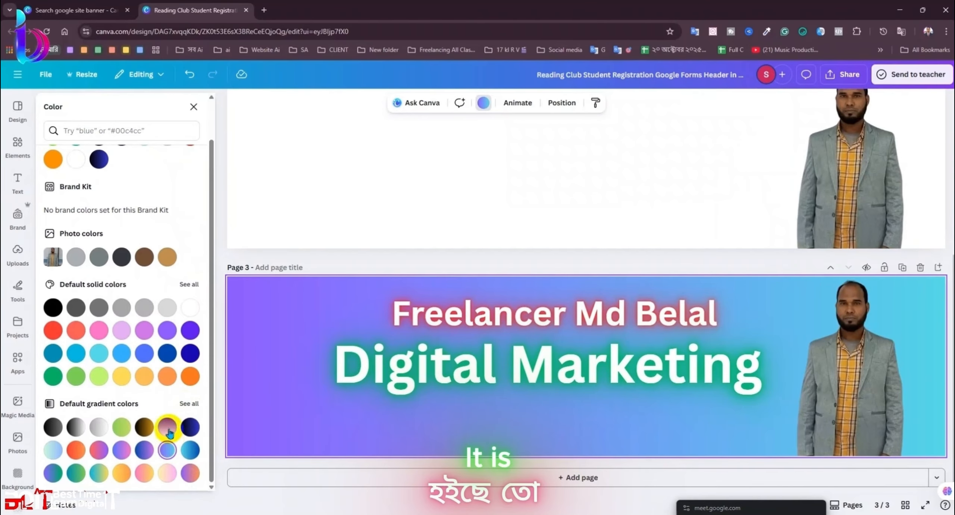
pyautogui.click(123, 258)
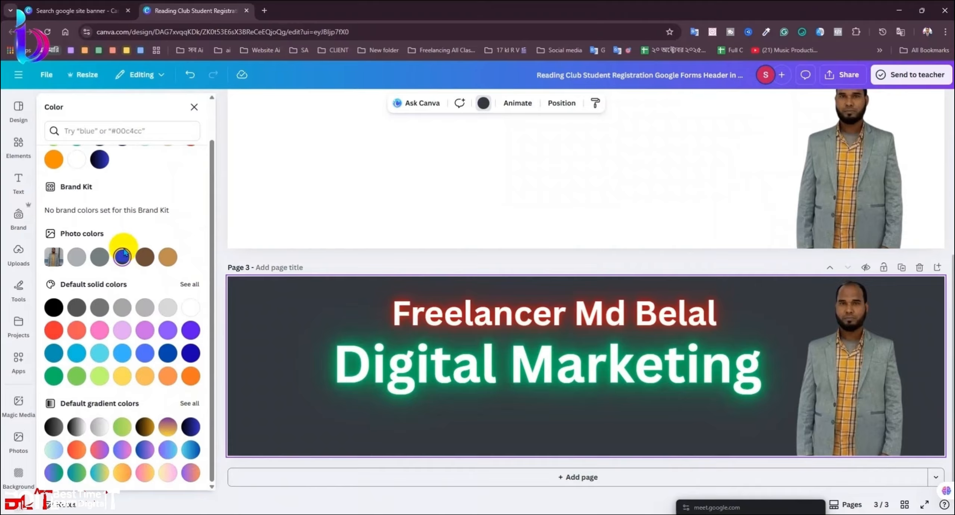
pyautogui.click(90, 154)
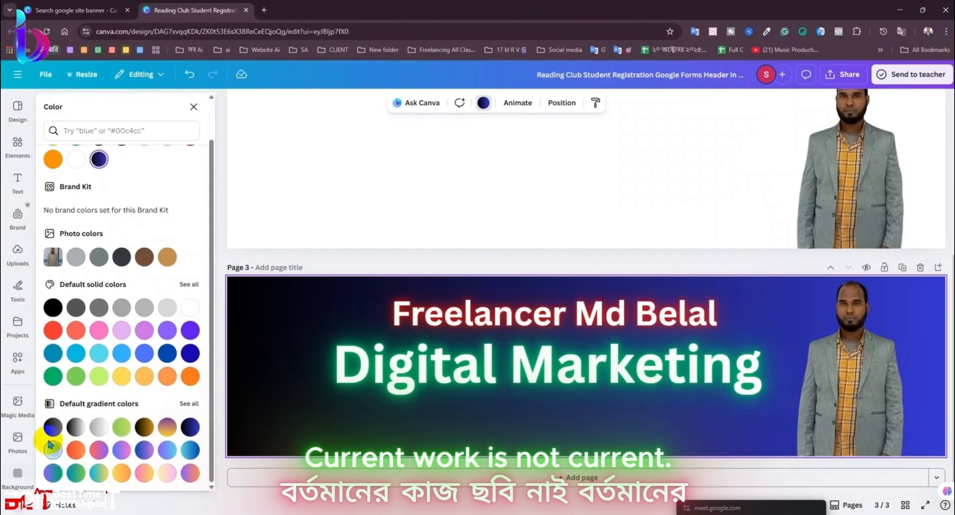
# Step: Try grey, charcoal and green backgrounds, then darken a custom colour toward black
pyautogui.click(76, 256)
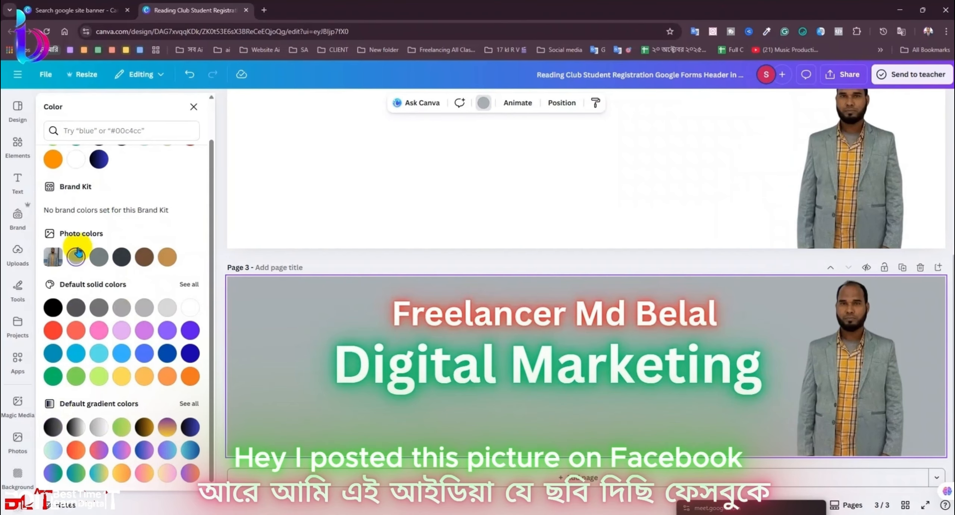
pyautogui.click(122, 256)
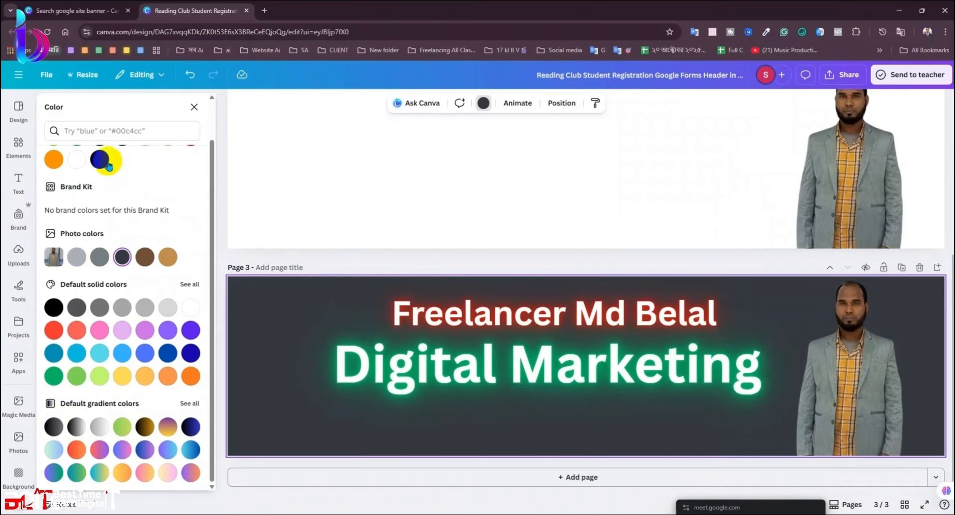
pyautogui.click(99, 159)
pyautogui.click(73, 183)
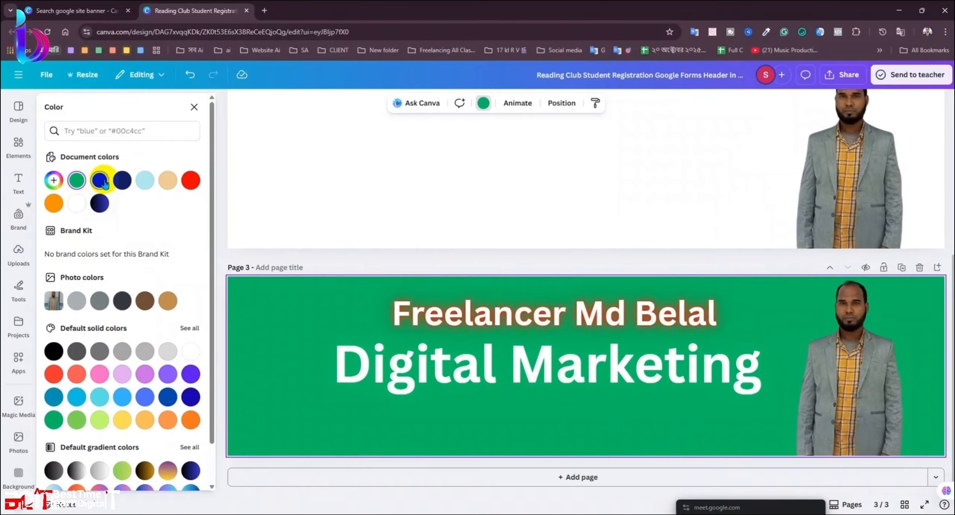
pyautogui.click(99, 180)
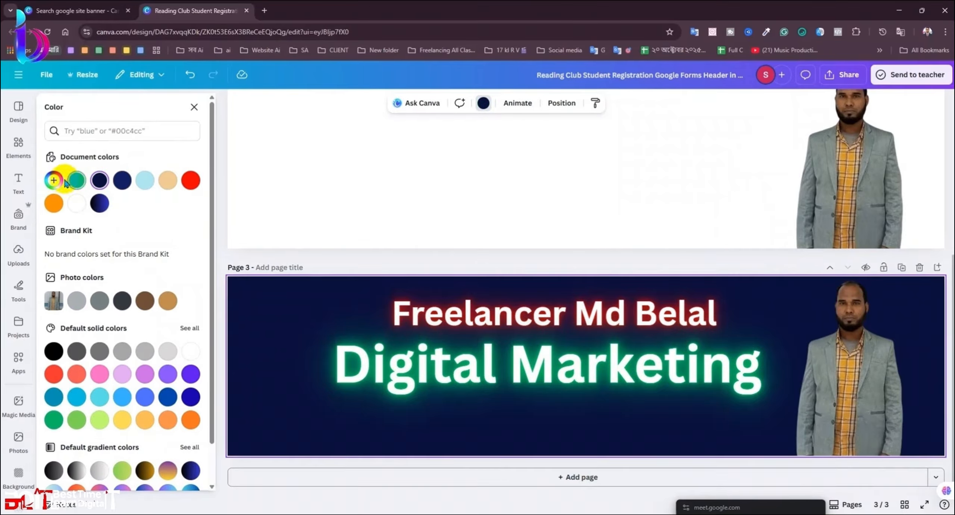
pyautogui.click(53, 179)
pyautogui.moveTo(168, 267); pyautogui.dragTo(188, 263)
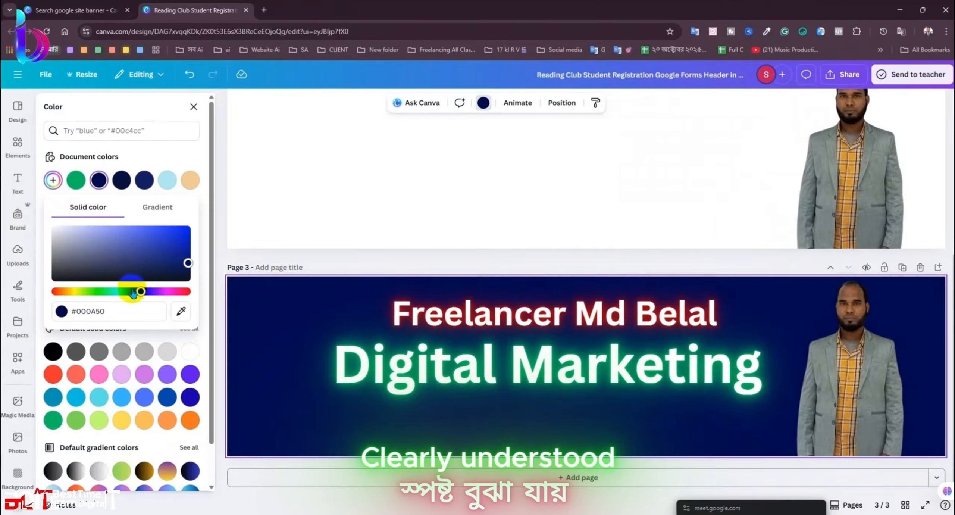
pyautogui.moveTo(134, 292); pyautogui.dragTo(190, 296)
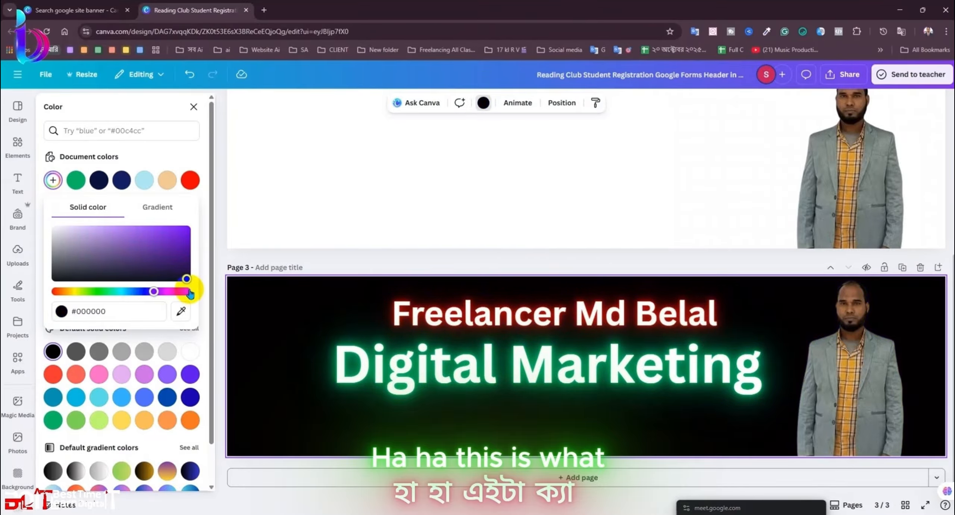
# Step: Select the man's photo and bring up its Edit options panel
pyautogui.click(859, 387)
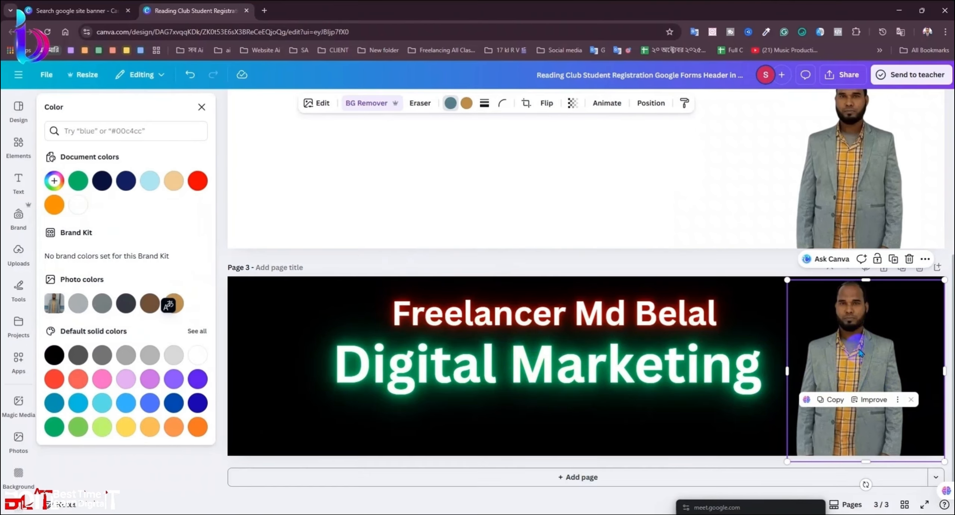
pyautogui.click(325, 105)
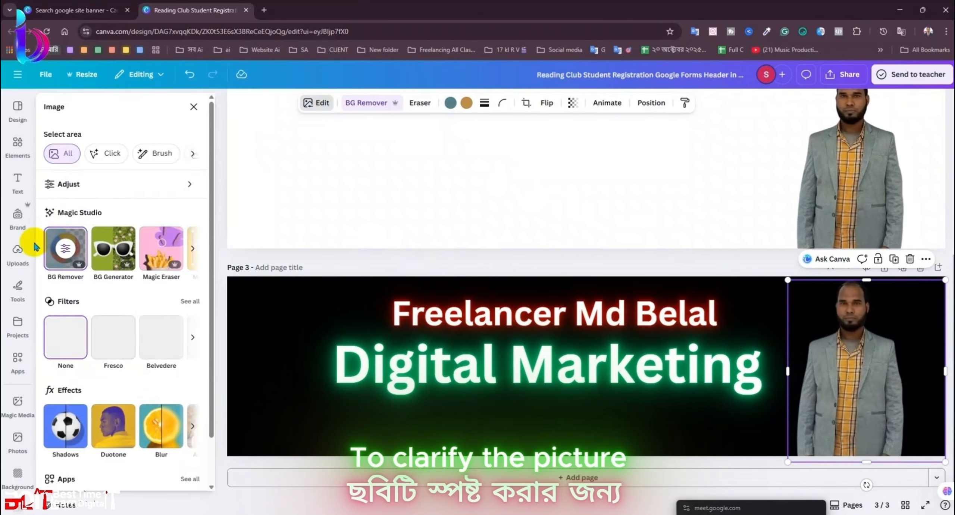
pyautogui.click(194, 107)
pyautogui.click(830, 364)
pyautogui.scroll(-2, 830, 365)
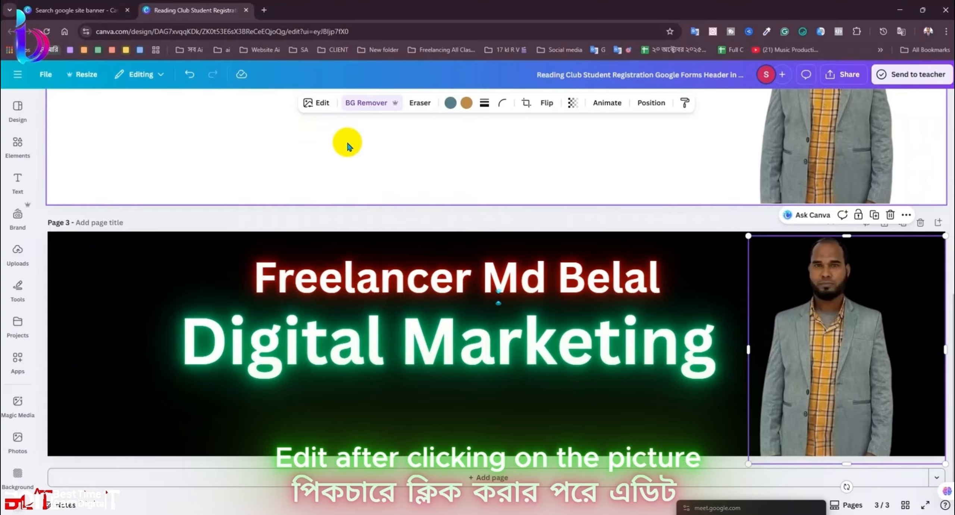
pyautogui.click(306, 103)
# Step: Try a pure red #FF0000 Glow shadow on the photo, with blur and size at 100
pyautogui.click(72, 428)
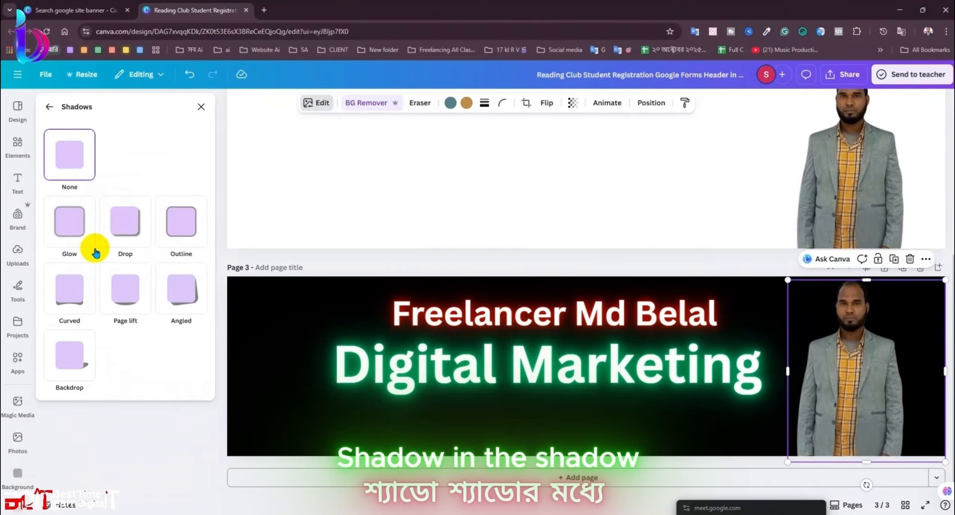
pyautogui.click(84, 235)
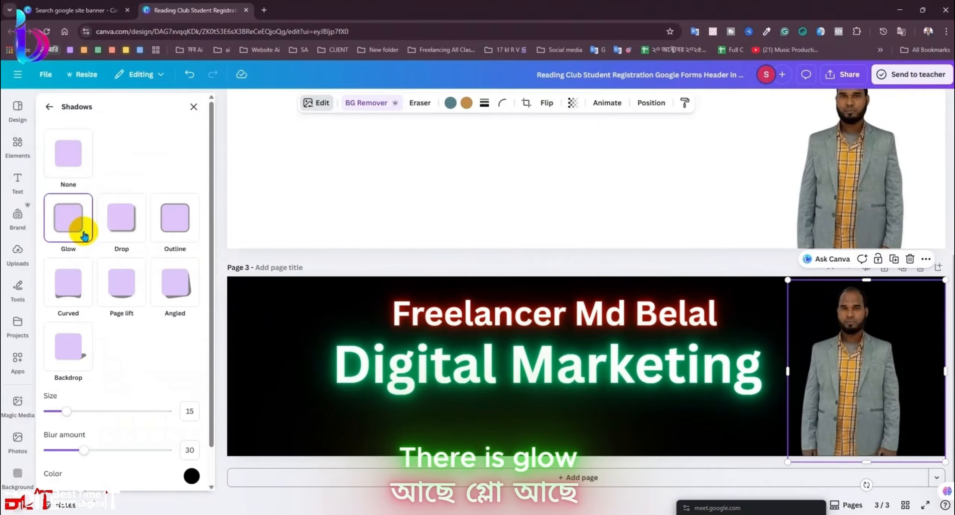
pyautogui.click(188, 476)
pyautogui.moveTo(257, 408); pyautogui.dragTo(374, 340)
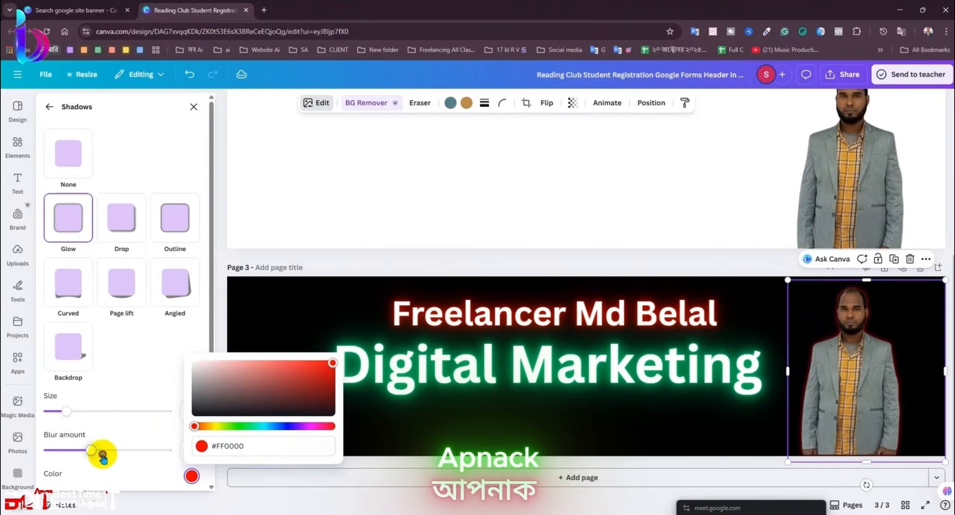
pyautogui.moveTo(88, 450); pyautogui.dragTo(222, 458)
pyautogui.moveTo(68, 411); pyautogui.dragTo(256, 415)
pyautogui.scroll(-2, 149, 384)
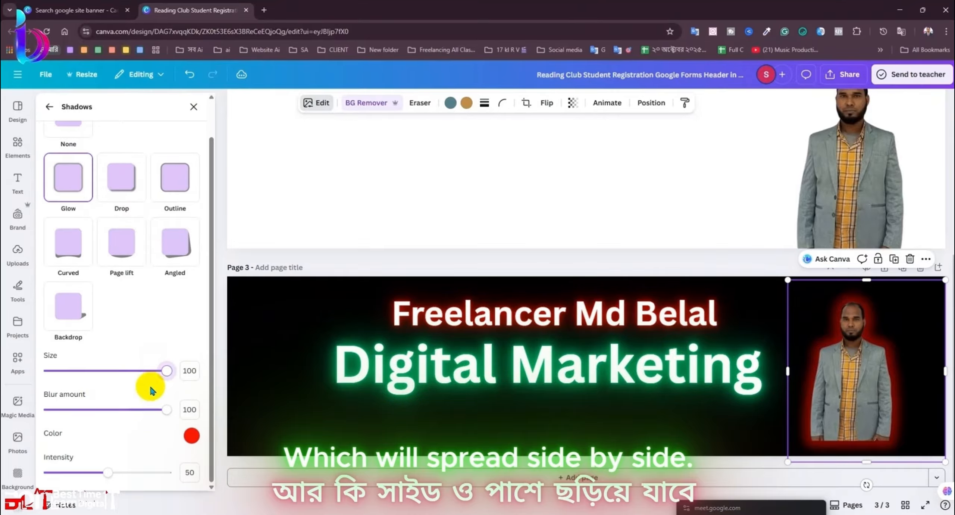
pyautogui.moveTo(108, 472); pyautogui.dragTo(239, 487)
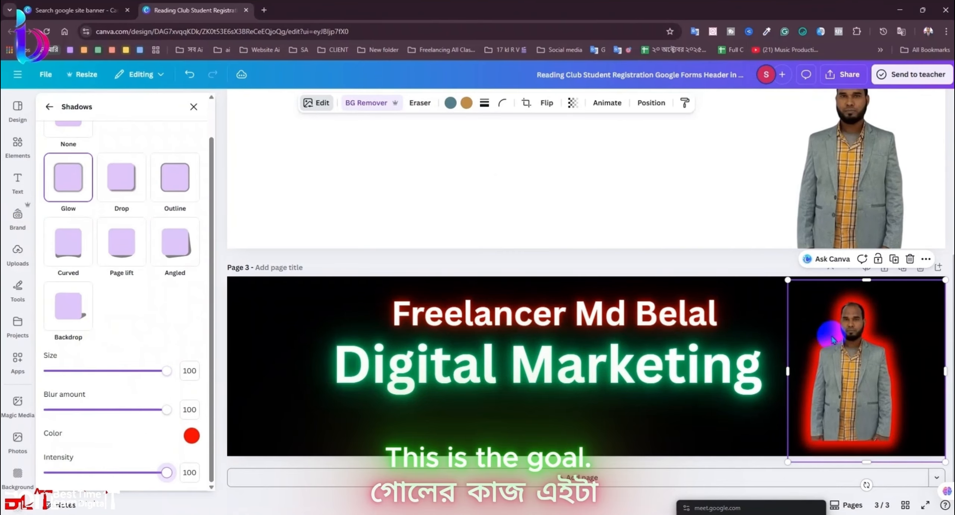
# Step: Switch to a Drop shadow with distance 100, angle 100 and blur 16
pyautogui.click(138, 188)
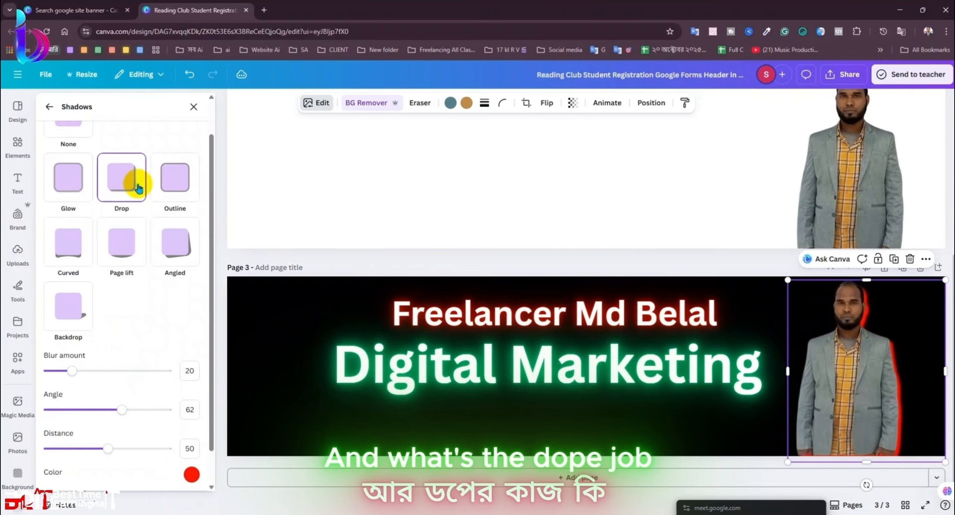
pyautogui.moveTo(108, 448); pyautogui.dragTo(167, 447)
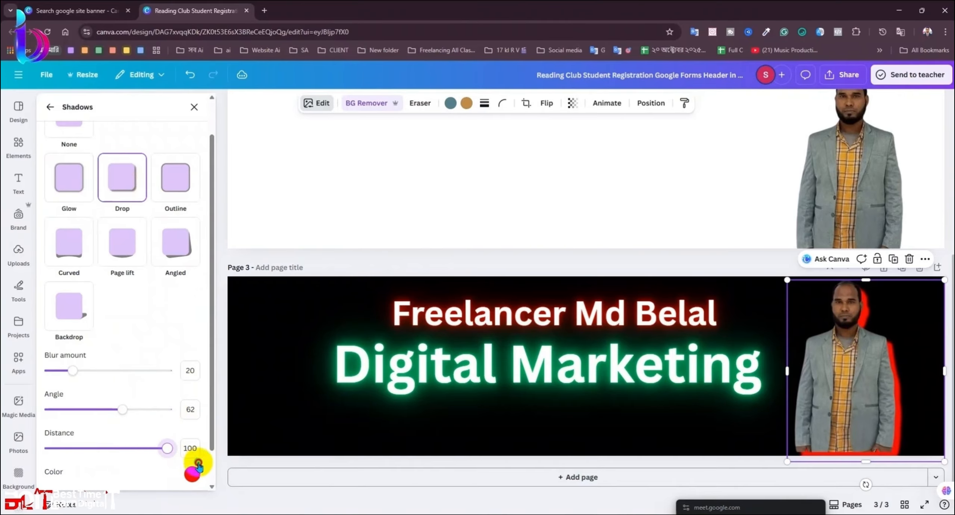
pyautogui.moveTo(122, 409); pyautogui.dragTo(218, 420)
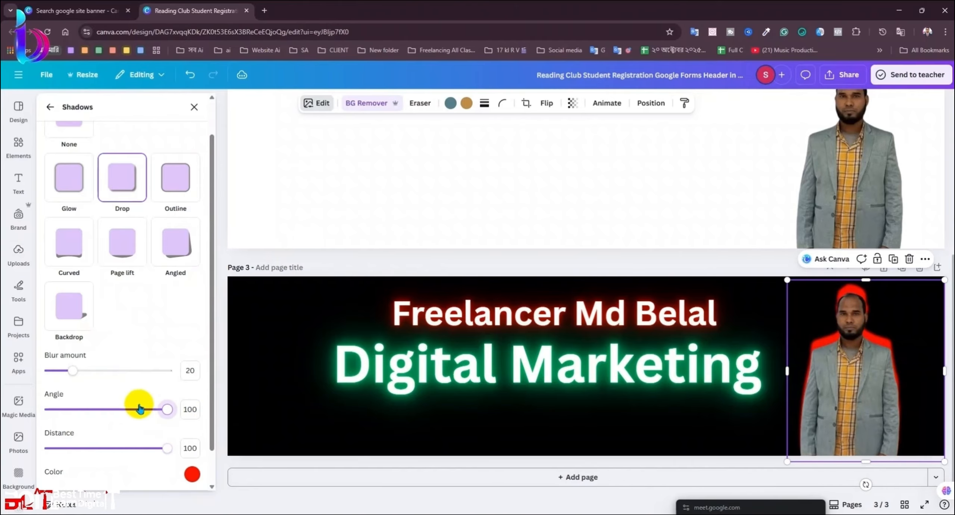
pyautogui.moveTo(73, 370)
pyautogui.mouseDown()
pyautogui.moveTo(155, 373)
pyautogui.moveTo(68, 384)
pyautogui.mouseUp()
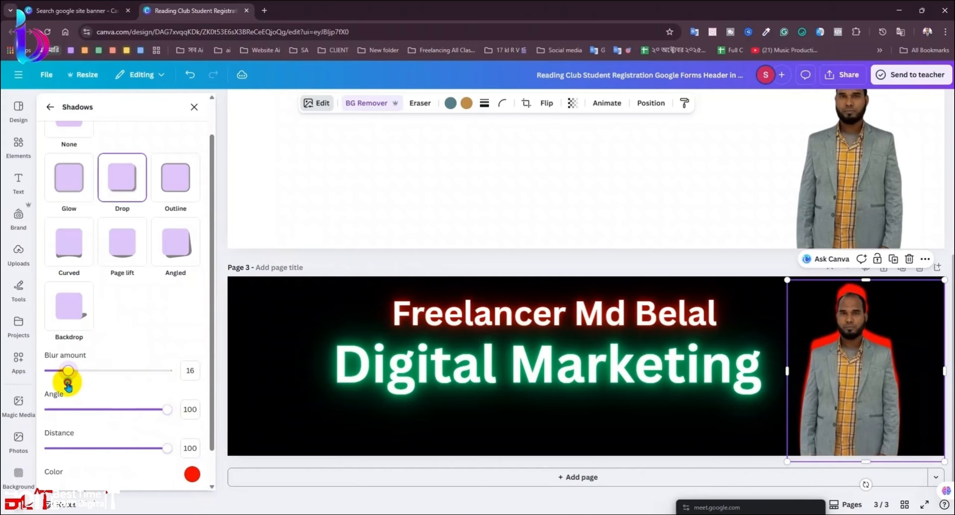
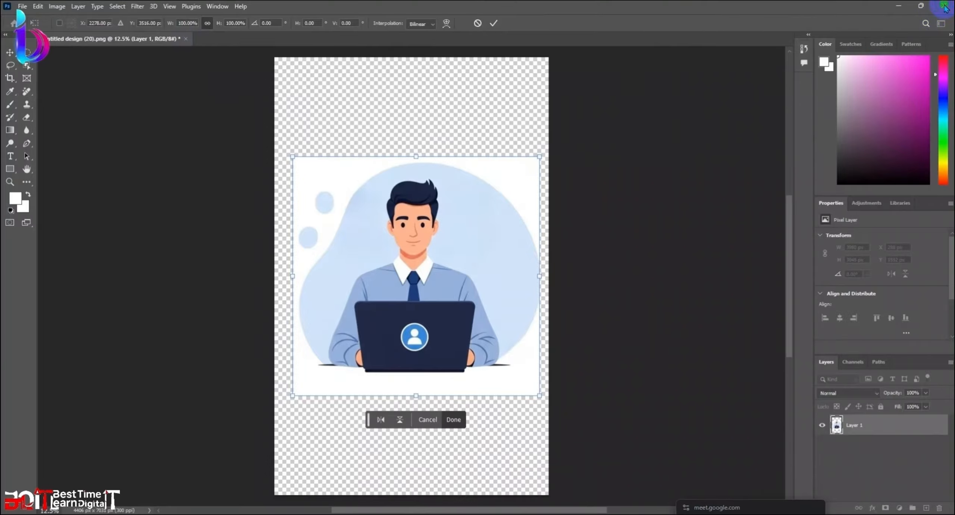
# Step: Commit the layer resize, then create a new 500 × 315 px Photoshop document at 500 ppi
pyautogui.click(460, 424)
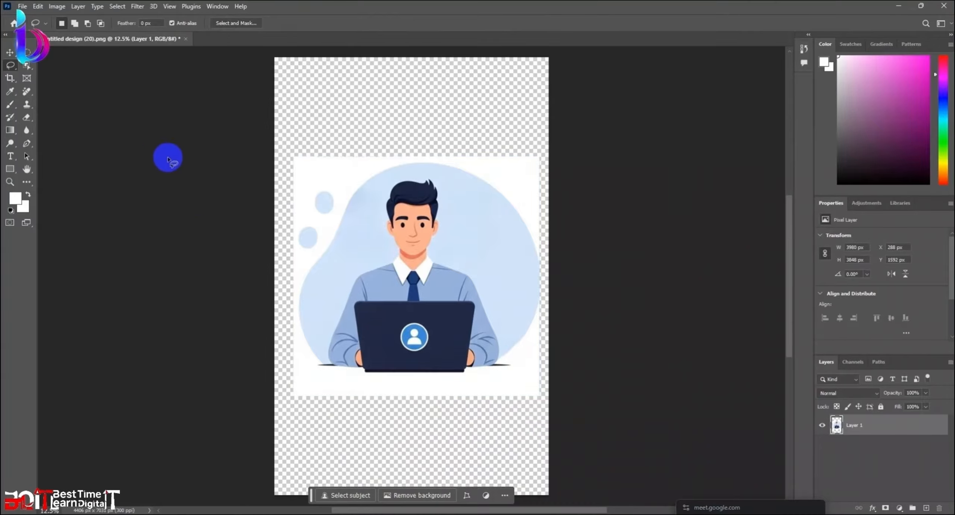
pyautogui.click(22, 6)
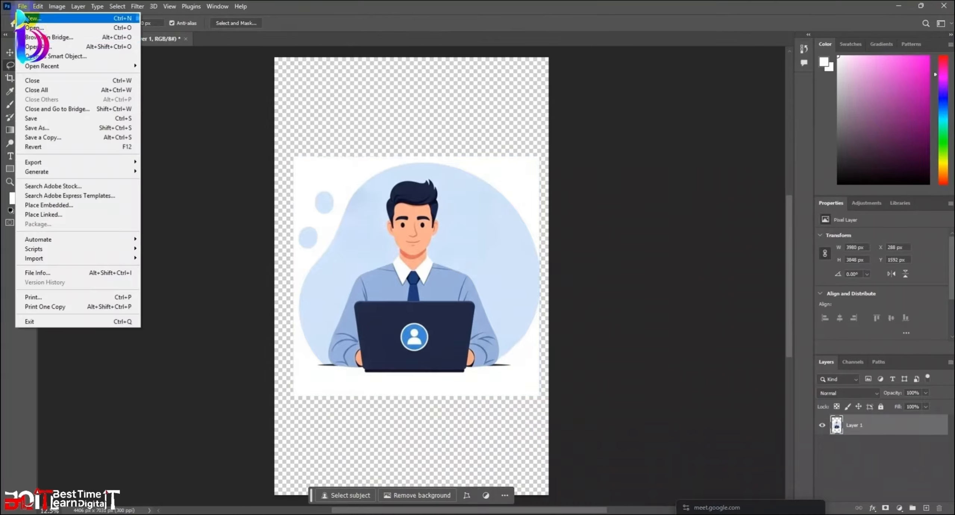
pyautogui.click(61, 26)
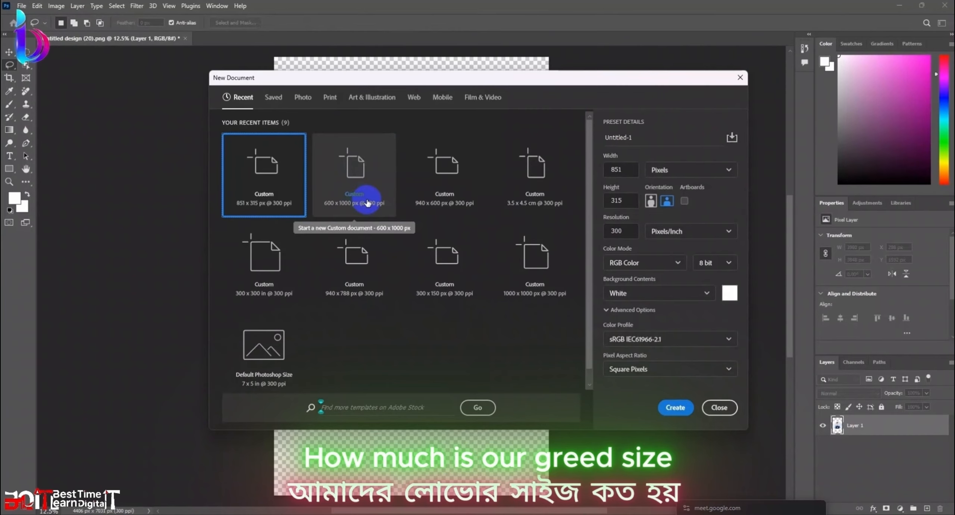
pyautogui.click(625, 169)
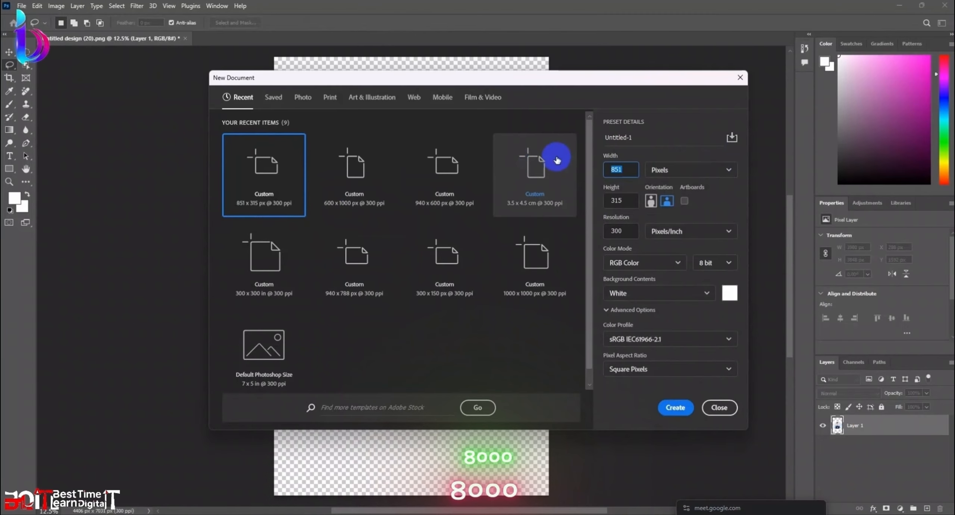
pyautogui.write('500')
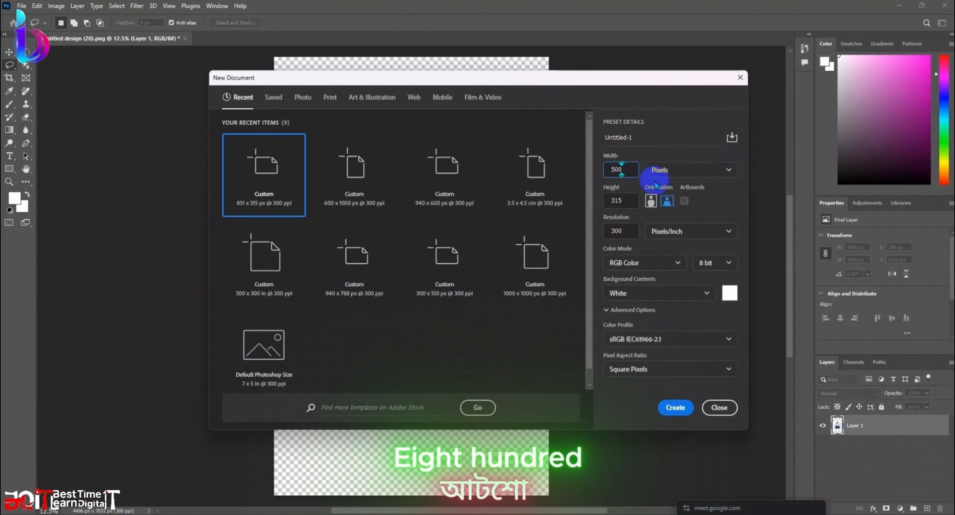
pyautogui.click(631, 228)
pyautogui.write('500')
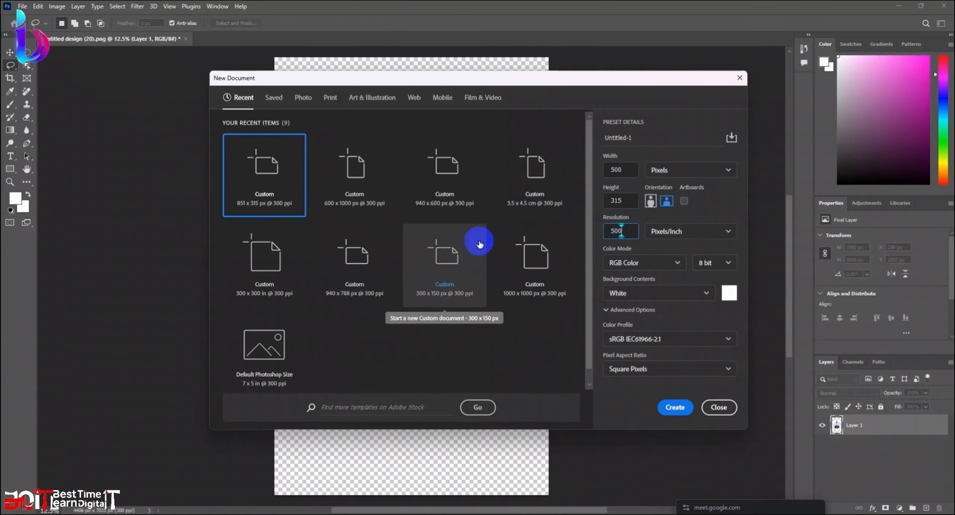
pyautogui.click(679, 408)
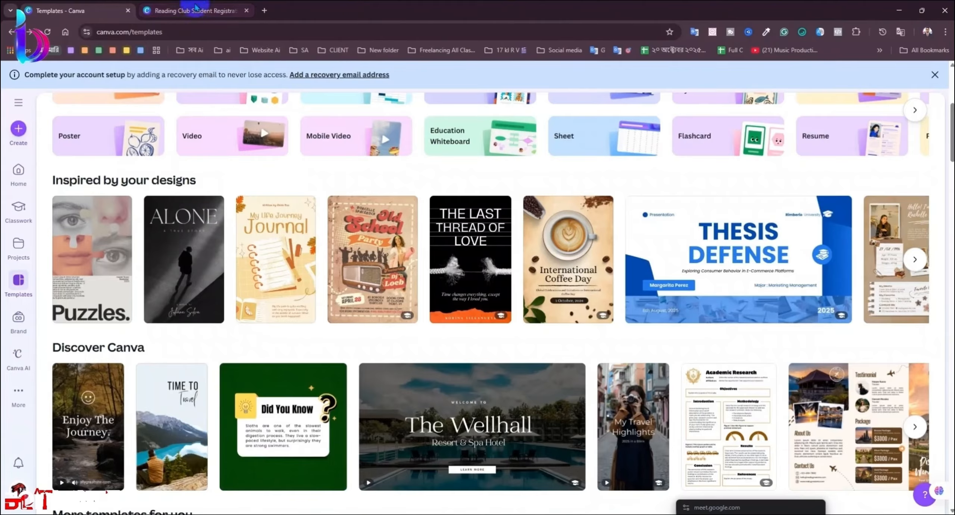
# Step: Customize the Did You Know Instagram Post template and add a blank second page
pyautogui.click(194, 11)
pyautogui.click(103, 18)
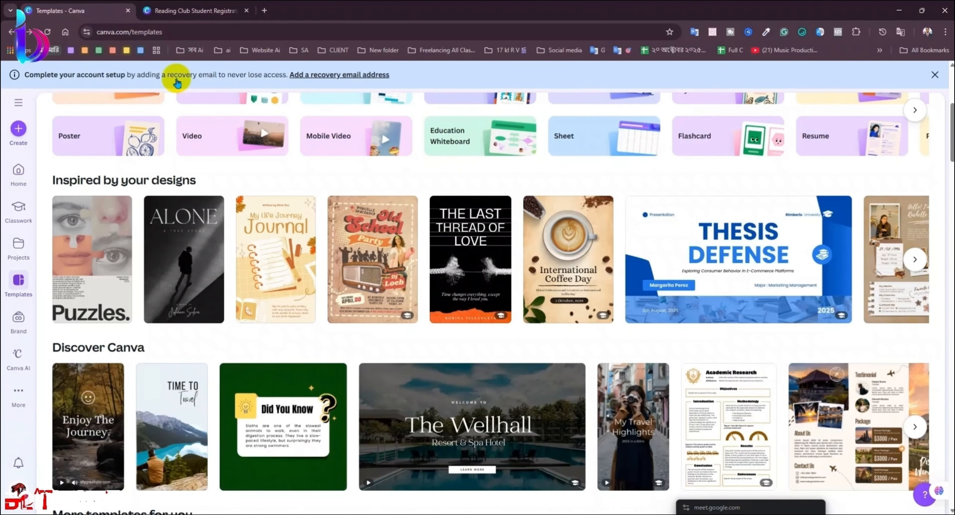
pyautogui.click(436, 410)
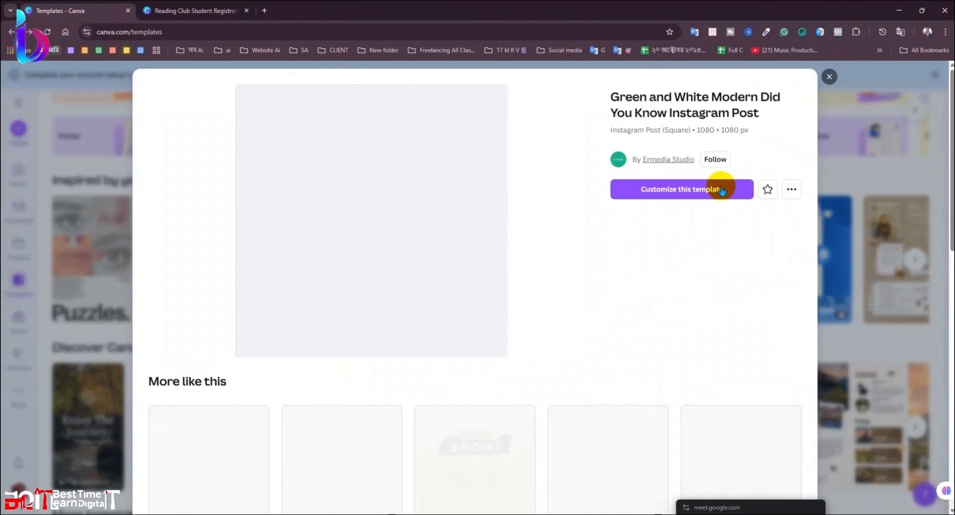
pyautogui.click(654, 189)
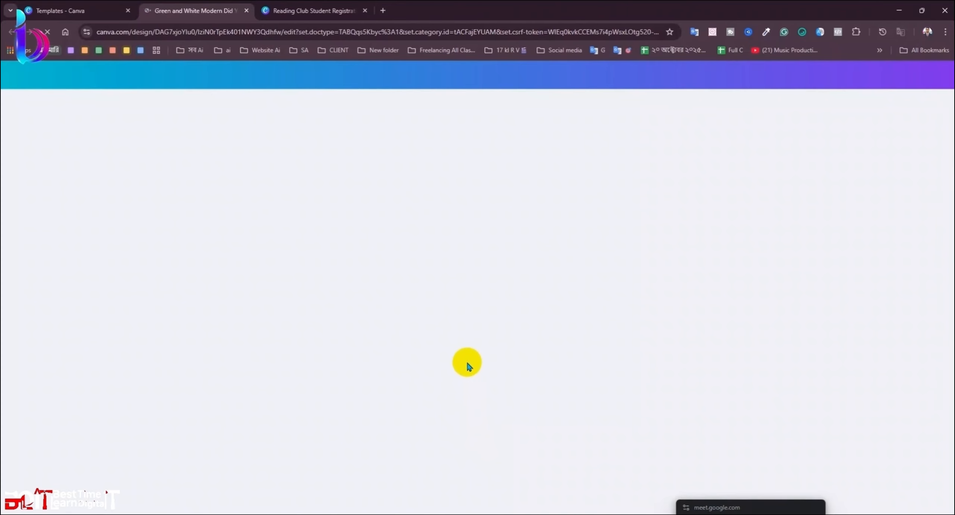
pyautogui.click(490, 478)
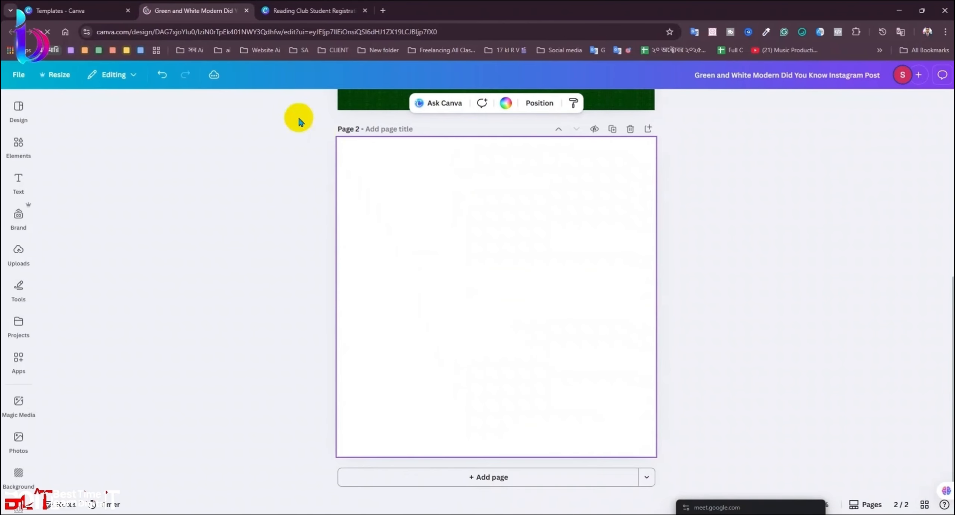
# Step: Glance at the finished Digital Marketing banner, then browse the uploaded images
pyautogui.click(313, 10)
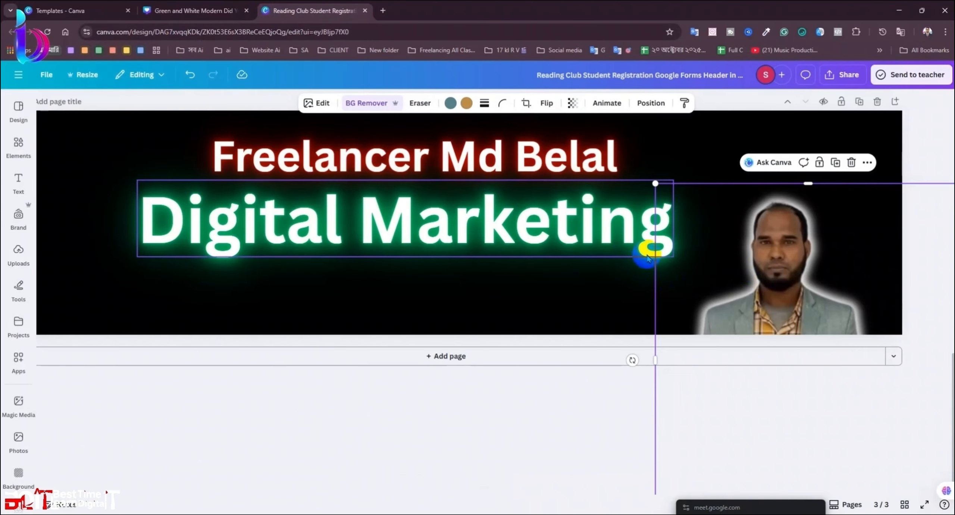
pyautogui.click(188, 15)
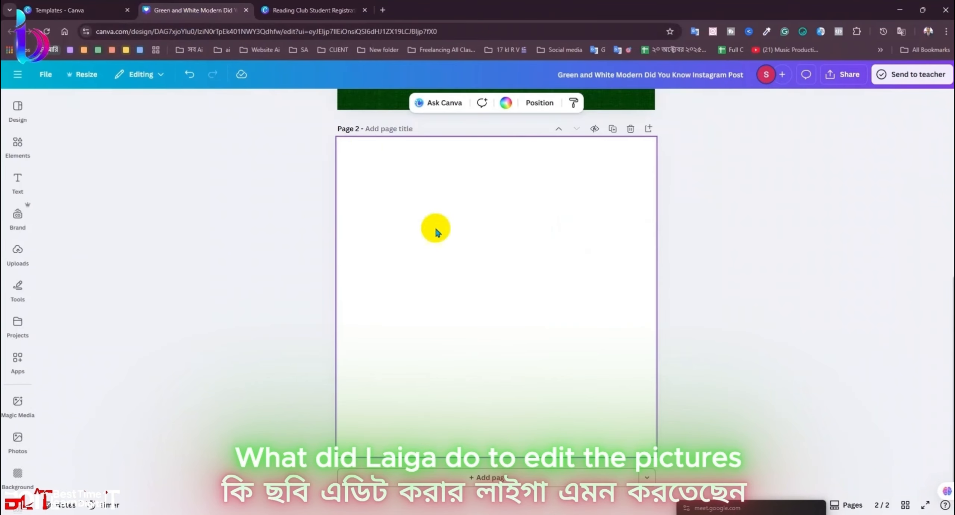
pyautogui.click(19, 259)
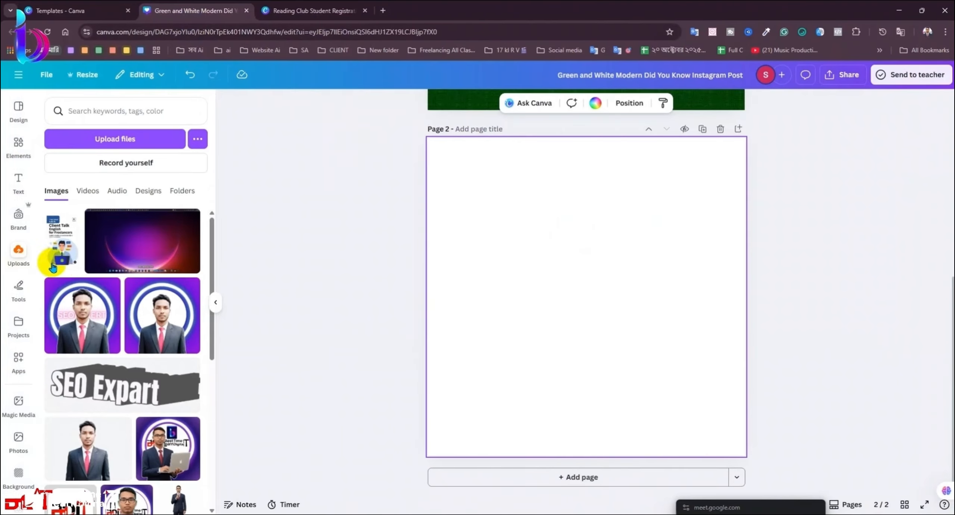
pyautogui.moveTo(214, 261); pyautogui.dragTo(203, 507)
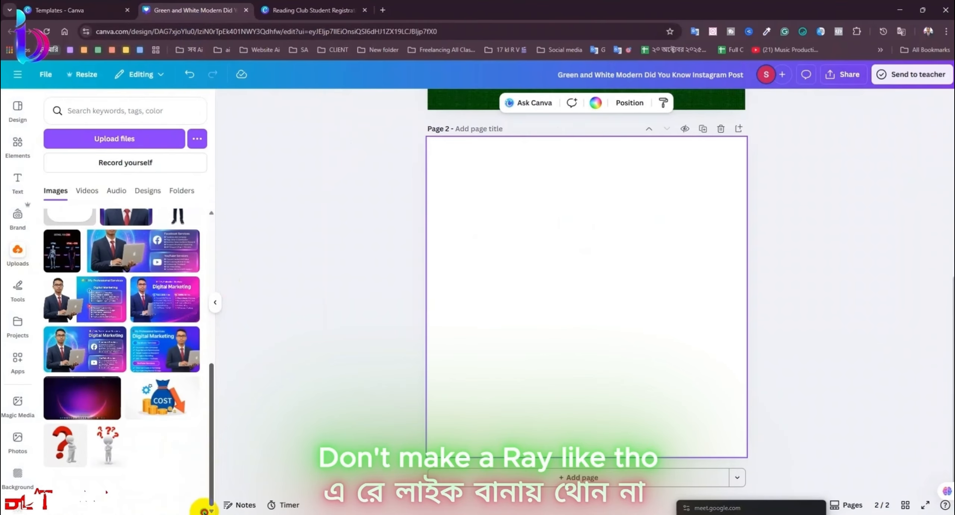
pyautogui.scroll(-10, 200, 346)
pyautogui.scroll(-10, 202, 369)
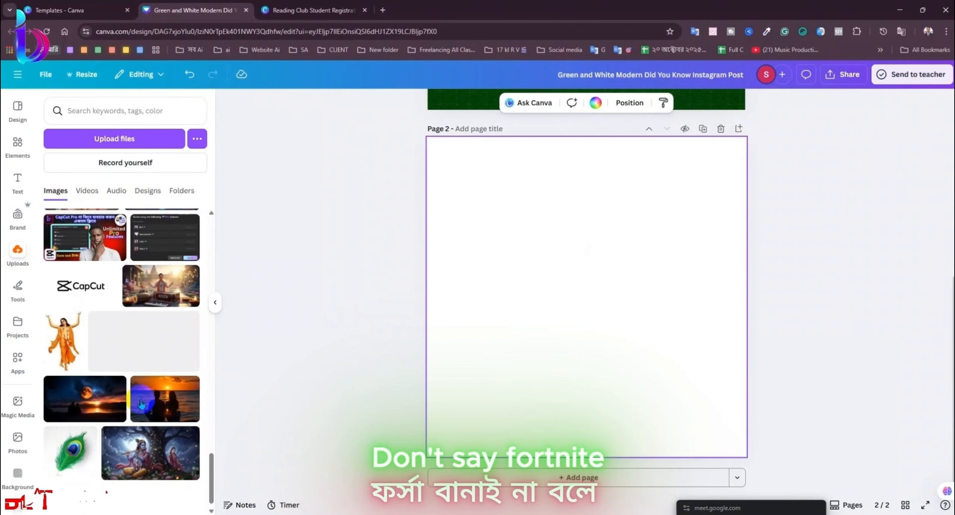
pyautogui.scroll(-5, 139, 410)
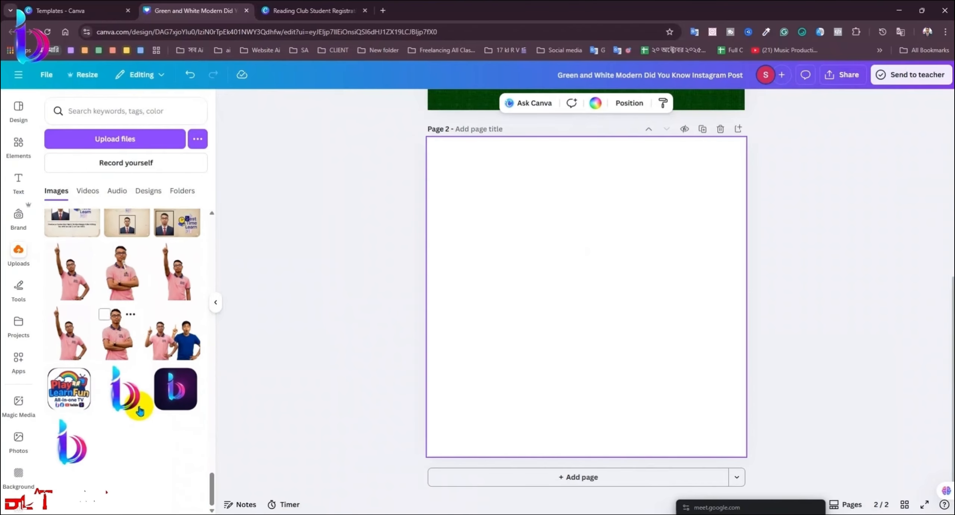
pyautogui.scroll(-10, 141, 410)
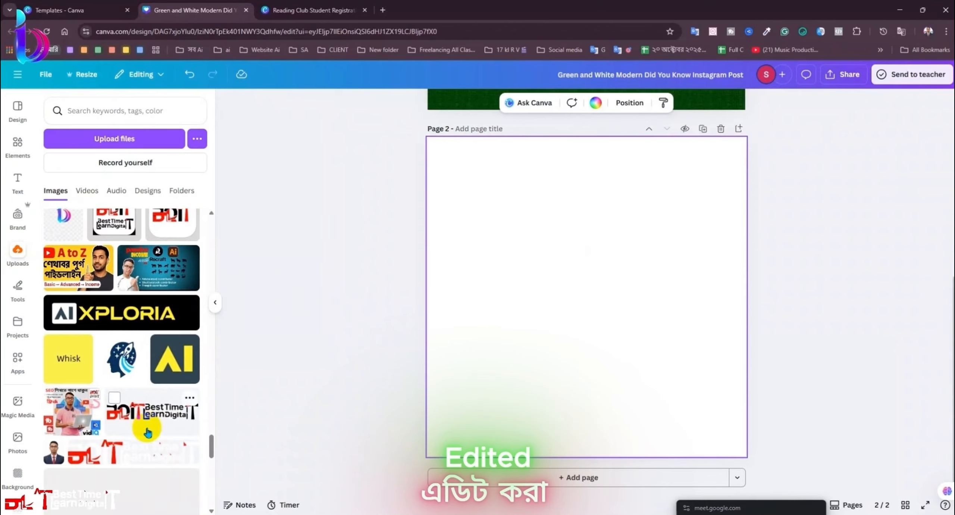
pyautogui.scroll(-10, 149, 420)
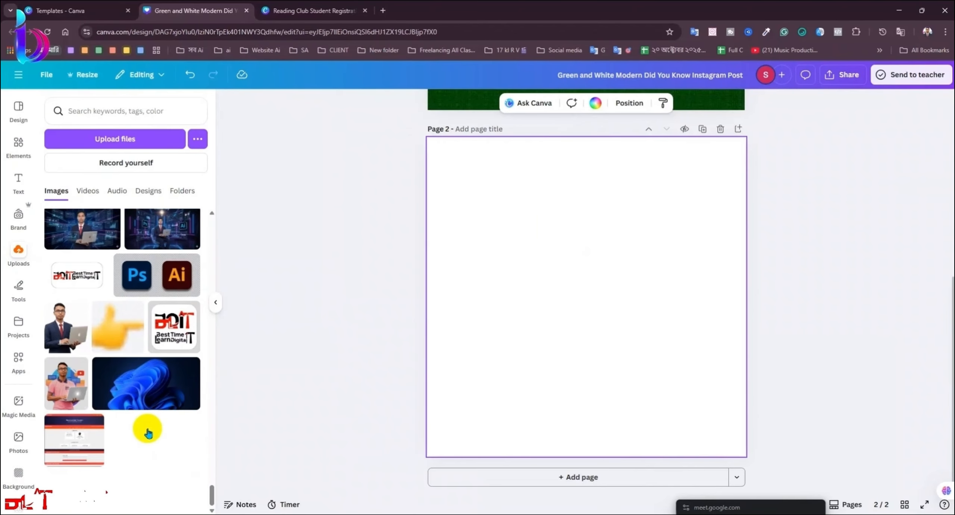
pyautogui.scroll(-3, 152, 429)
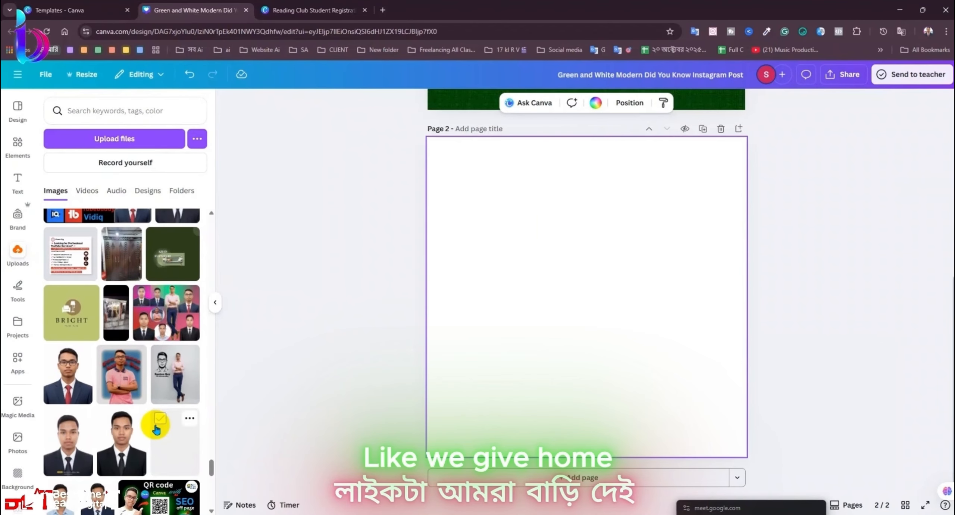
pyautogui.scroll(-1, 153, 437)
pyautogui.scroll(-6, 149, 433)
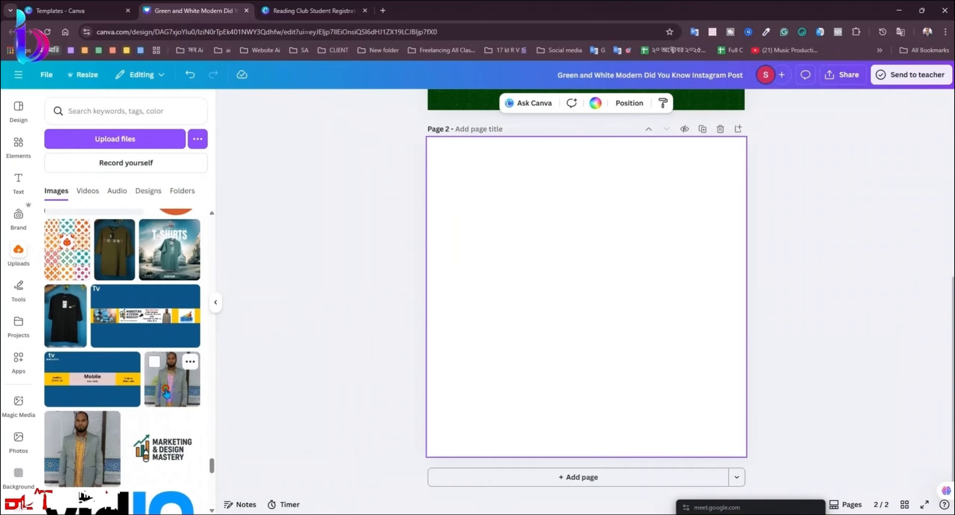
# Step: Add the standing man's photo to Page 2 and set it as the page background
pyautogui.click(93, 448)
pyautogui.rightClick(567, 297)
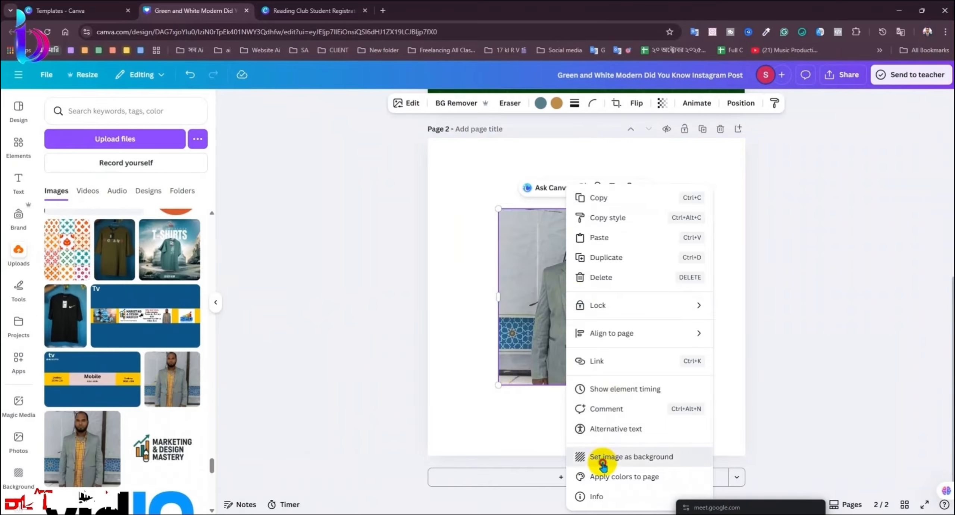
pyautogui.click(603, 455)
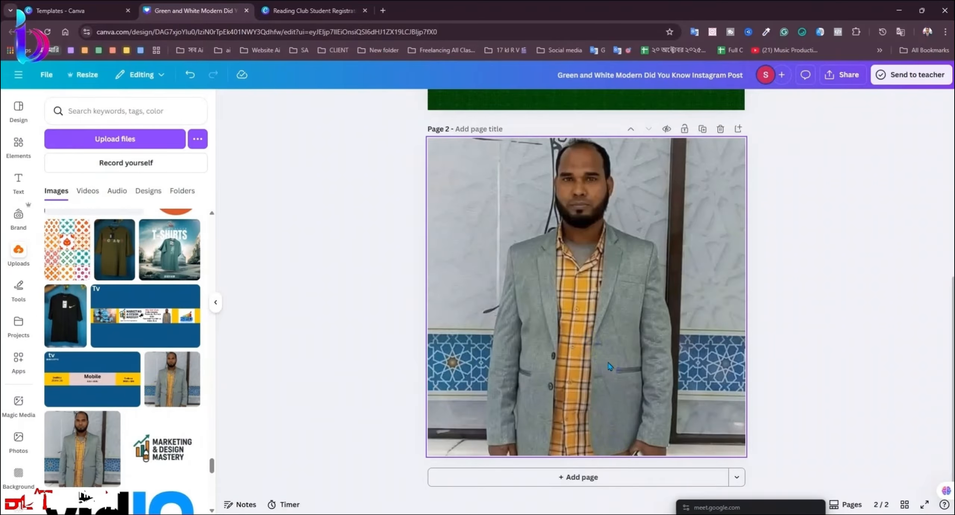
pyautogui.rightClick(610, 366)
pyautogui.click(661, 435)
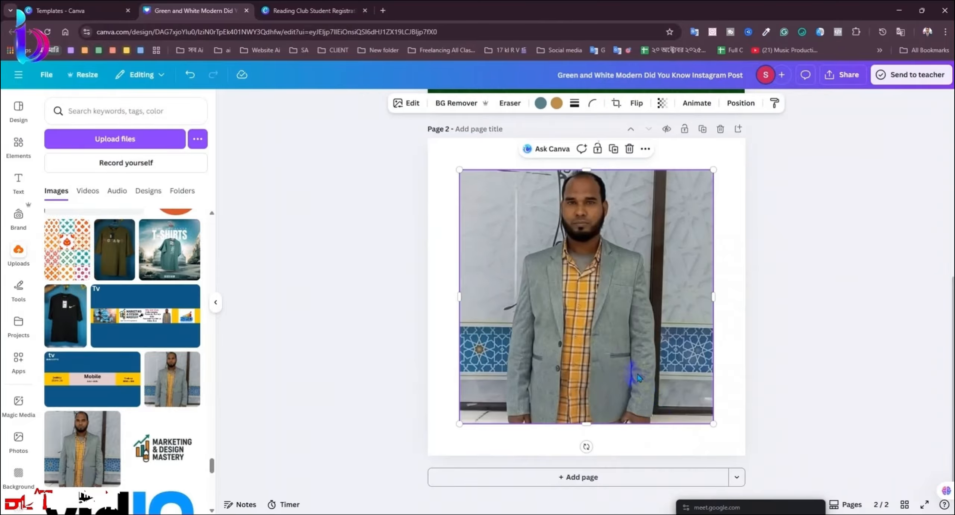
pyautogui.rightClick(628, 352)
pyautogui.click(675, 456)
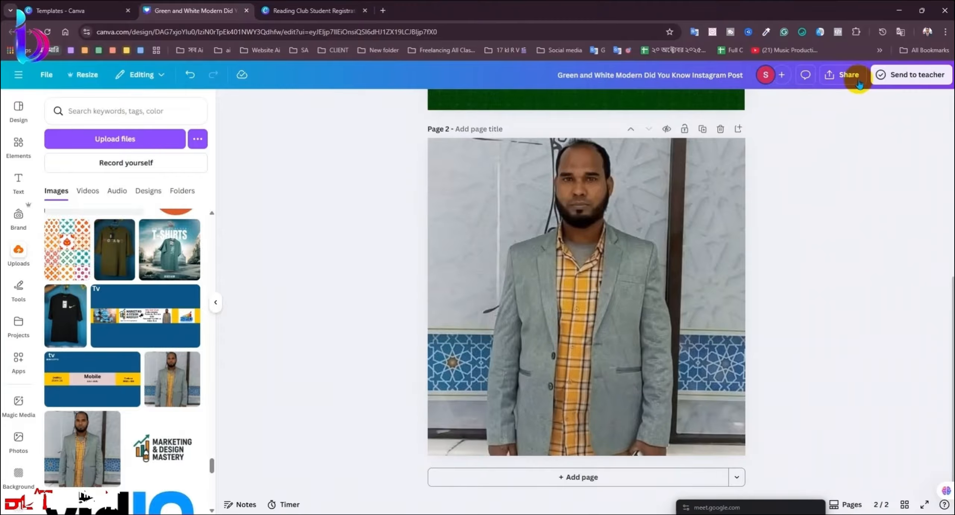
# Step: Download only Page 2 as a JPG at maximum size and quality 100
pyautogui.click(847, 75)
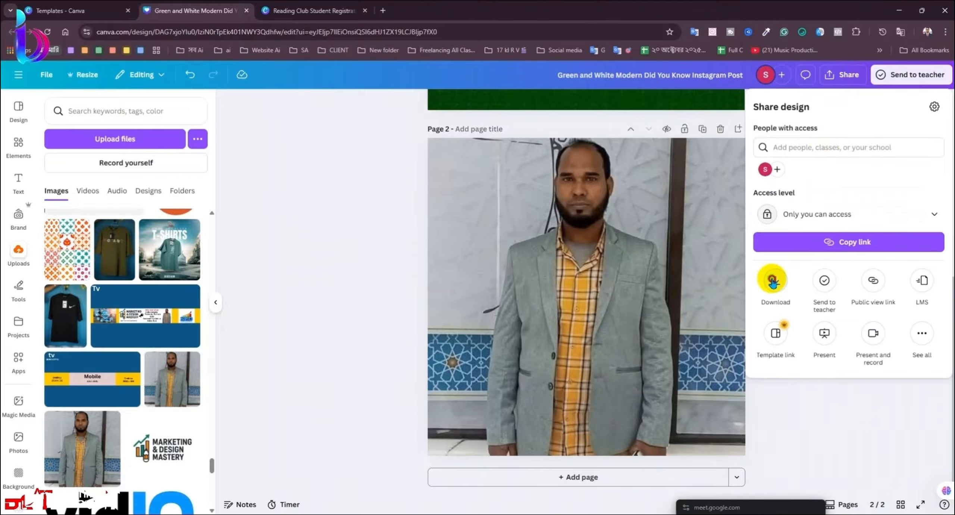
pyautogui.click(774, 278)
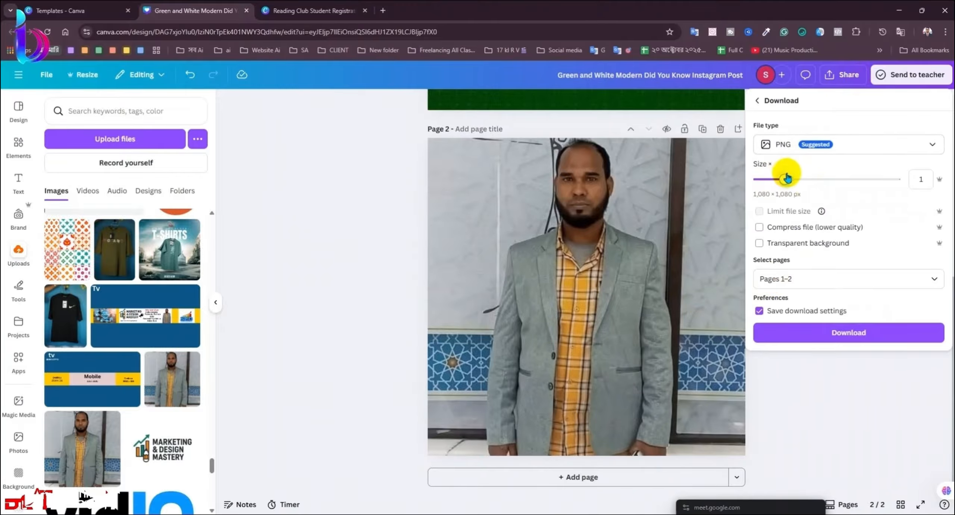
pyautogui.click(784, 142)
pyautogui.click(785, 180)
pyautogui.moveTo(785, 179); pyautogui.dragTo(895, 179)
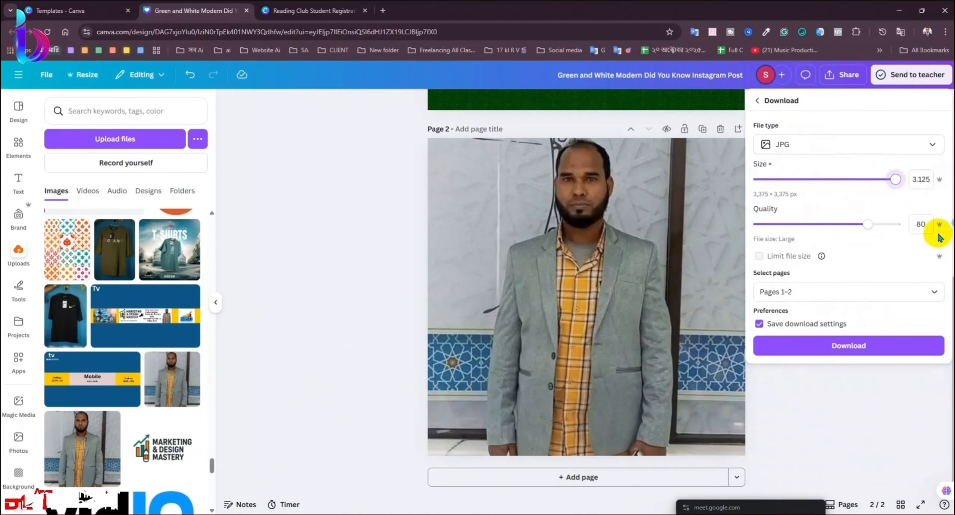
pyautogui.moveTo(852, 223); pyautogui.dragTo(895, 224)
pyautogui.click(825, 290)
pyautogui.click(783, 339)
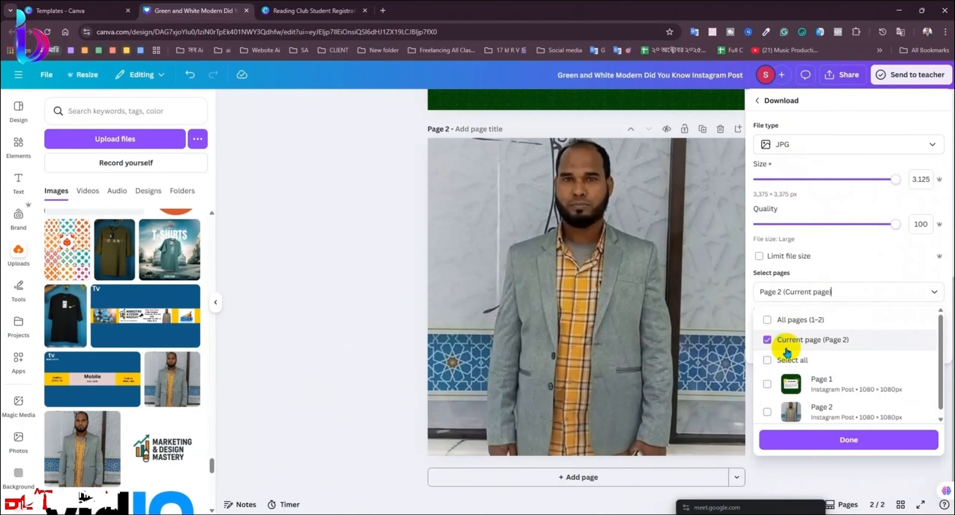
pyautogui.click(784, 437)
pyautogui.click(811, 360)
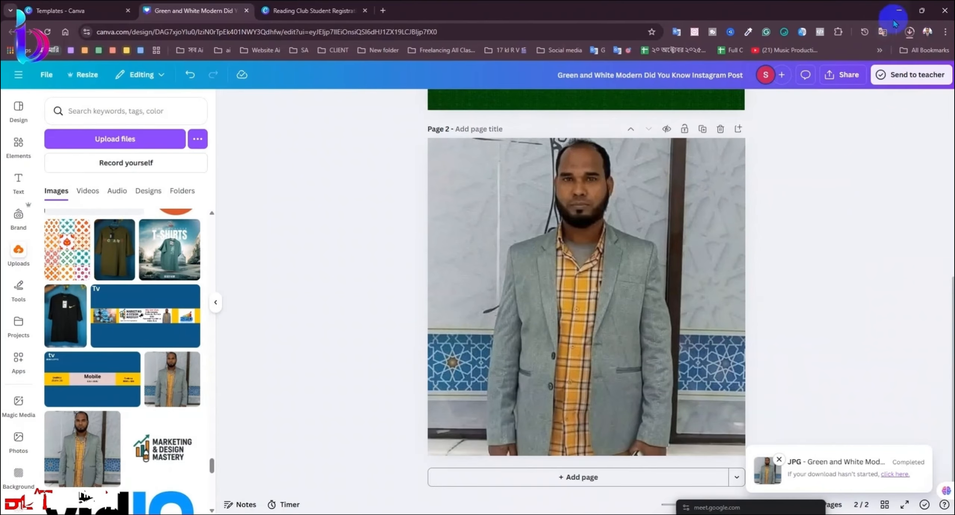
# Step: Close Photoshop's blank Untitled-2 document, then minimize Photoshop and Chrome to show the desktop
pyautogui.moveTo(539, 1)
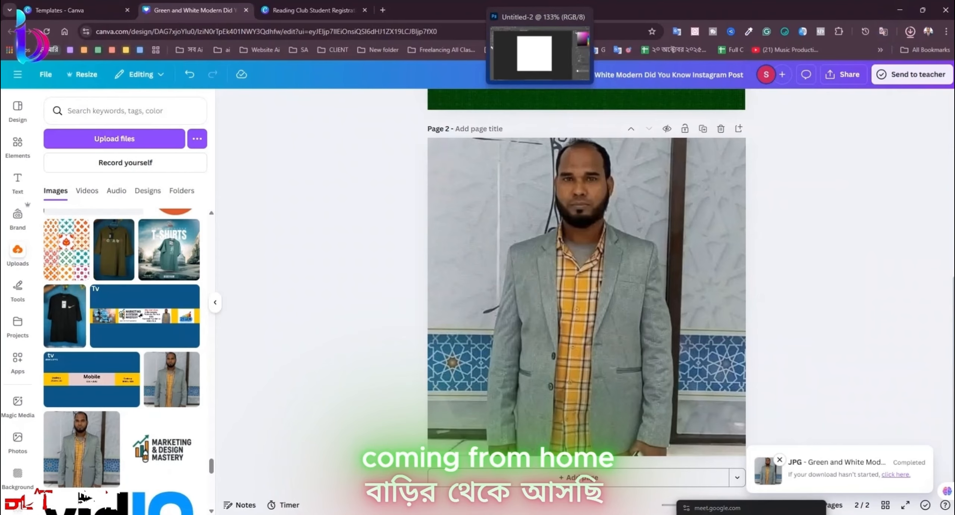
pyautogui.click(530, 29)
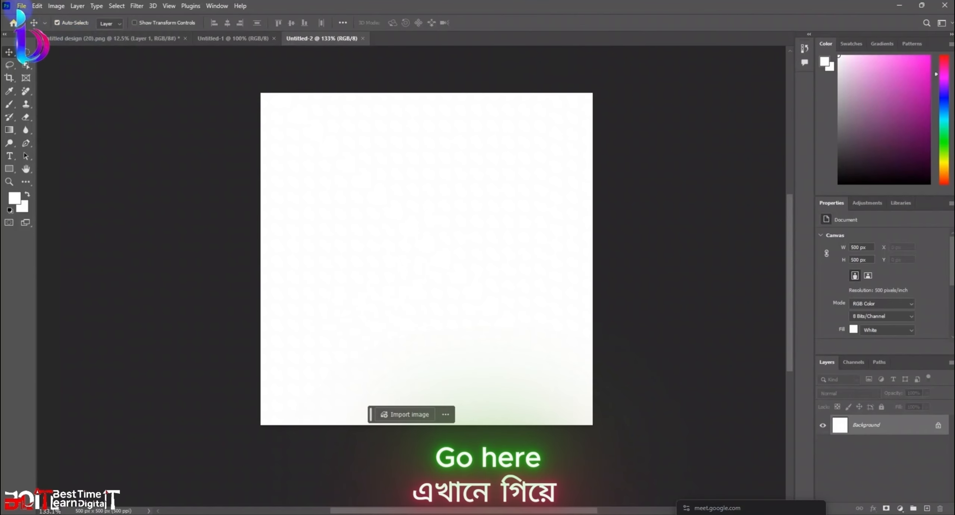
pyautogui.click(21, 5)
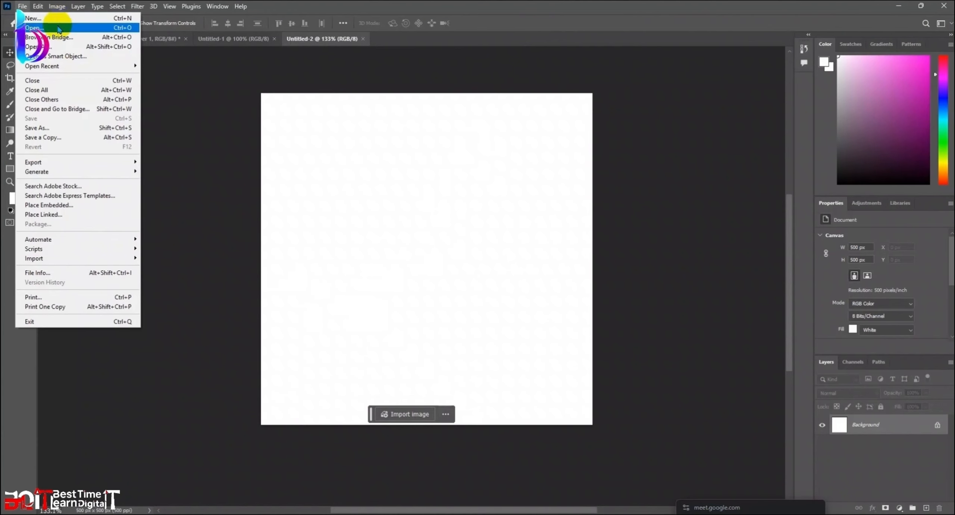
pyautogui.click(363, 38)
pyautogui.click(898, 6)
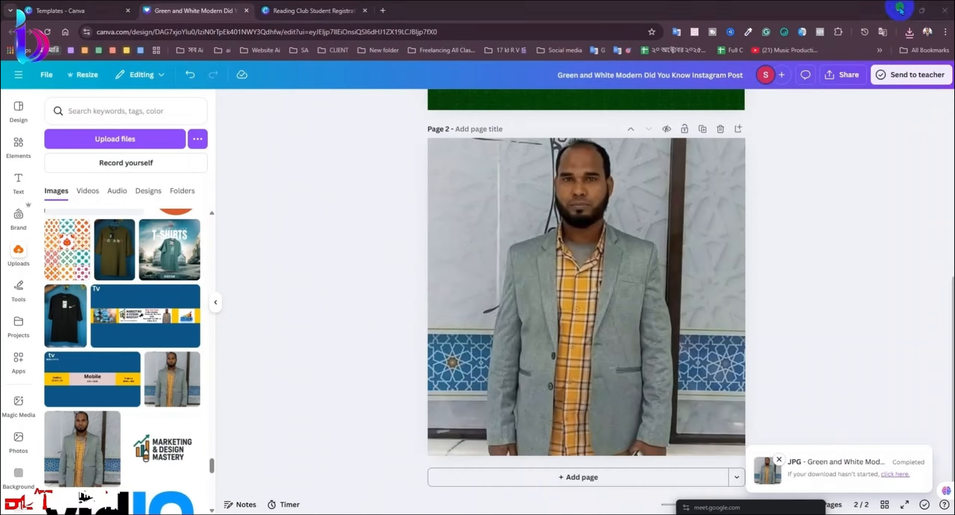
pyautogui.click(898, 10)
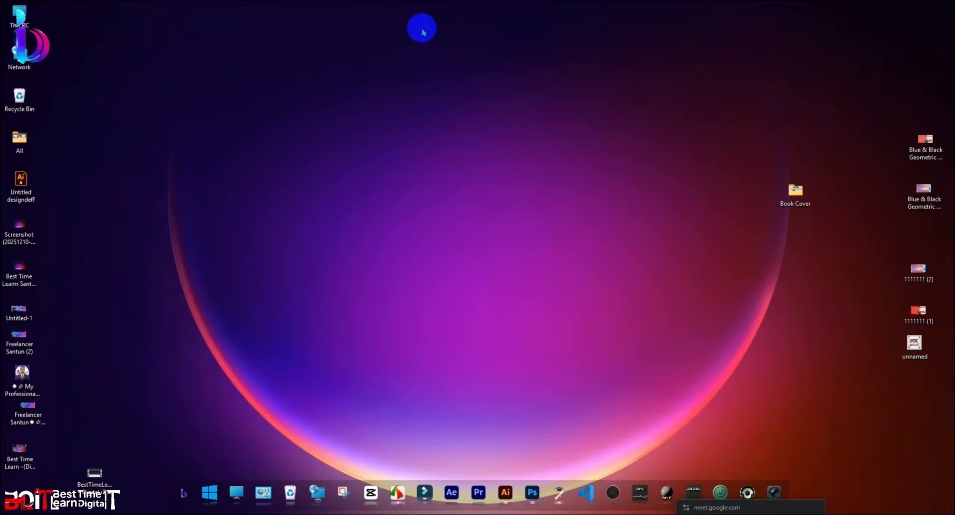
# Step: Drag the downloaded Canva JPG from Downloads onto Photoshop's Untitled-1 canvas
pyautogui.click(322, 2)
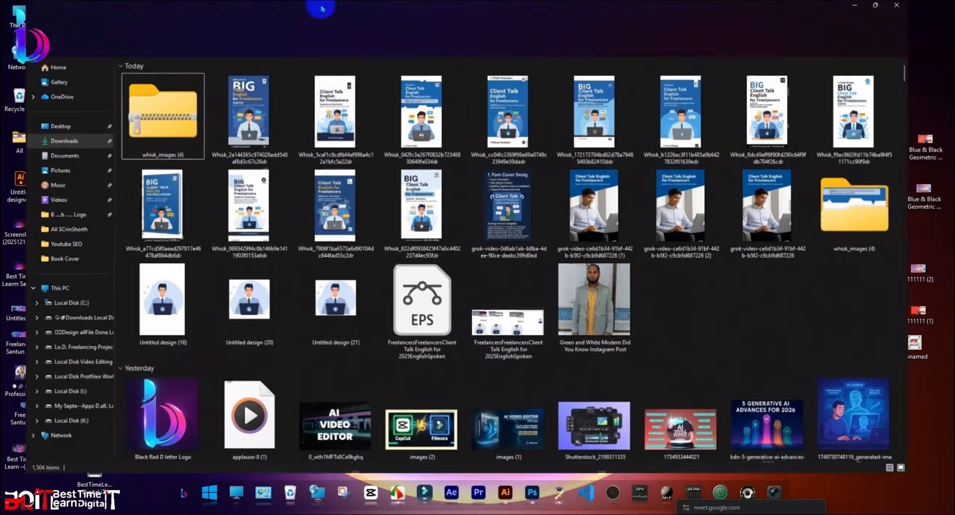
pyautogui.click(44, 160)
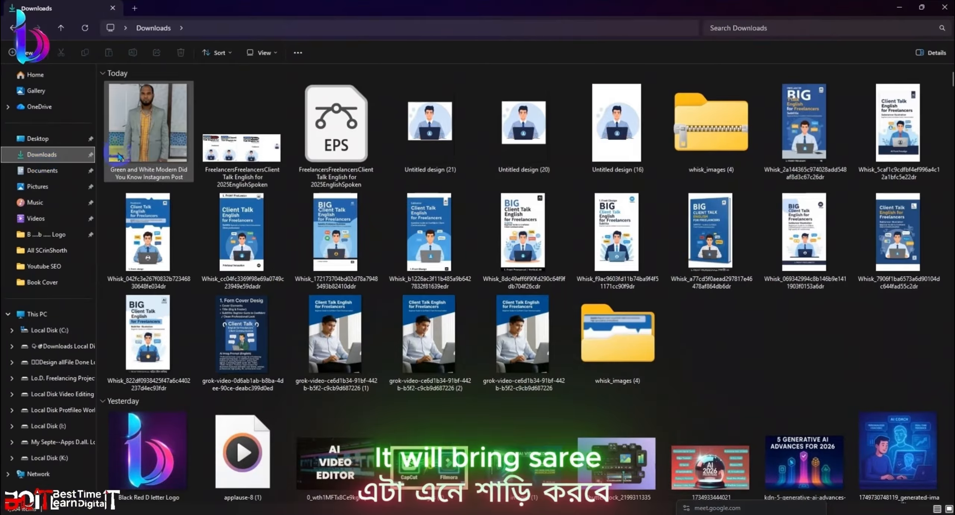
pyautogui.doubleClick(131, 141)
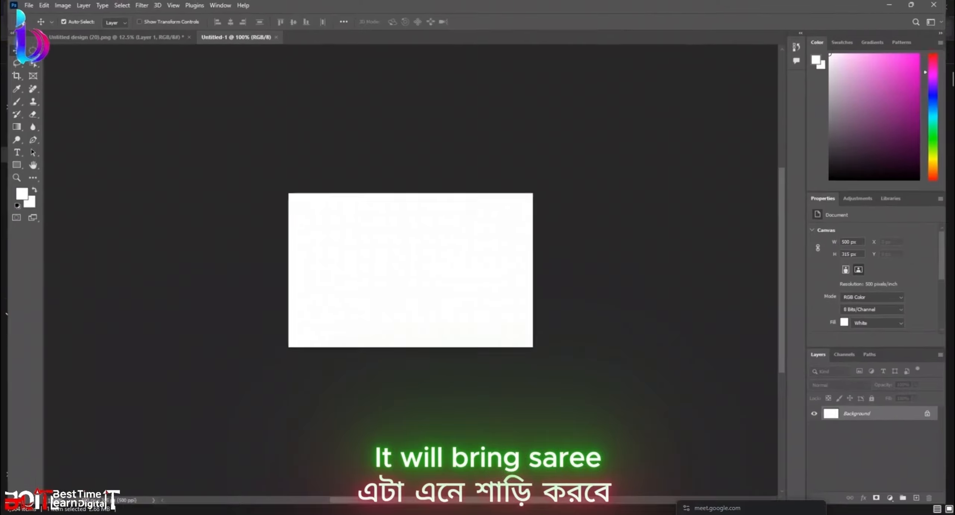
pyautogui.moveTo(494, 202); pyautogui.dragTo(500, 316)
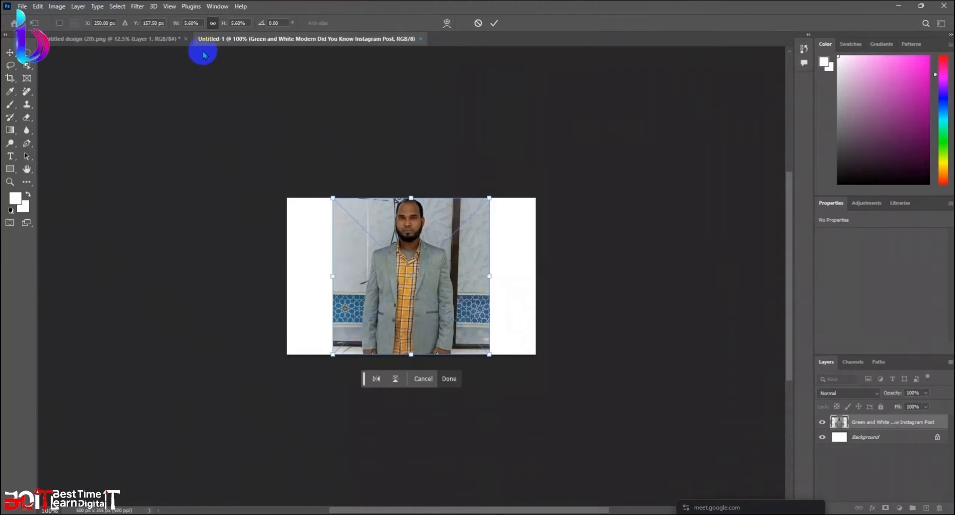
# Step: Save and close Untitled design (20), close Untitled-1, and open the portrait JPG on its own
pyautogui.click(185, 38)
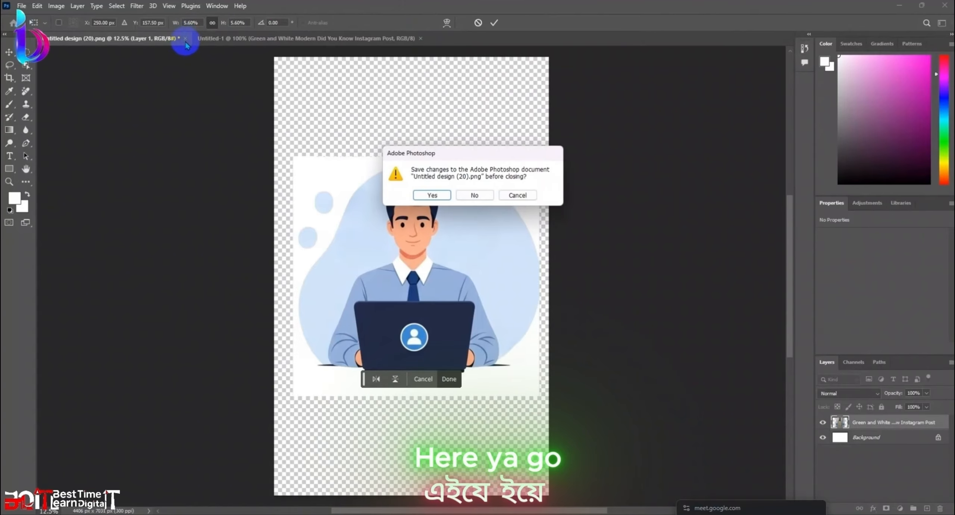
pyautogui.click(445, 198)
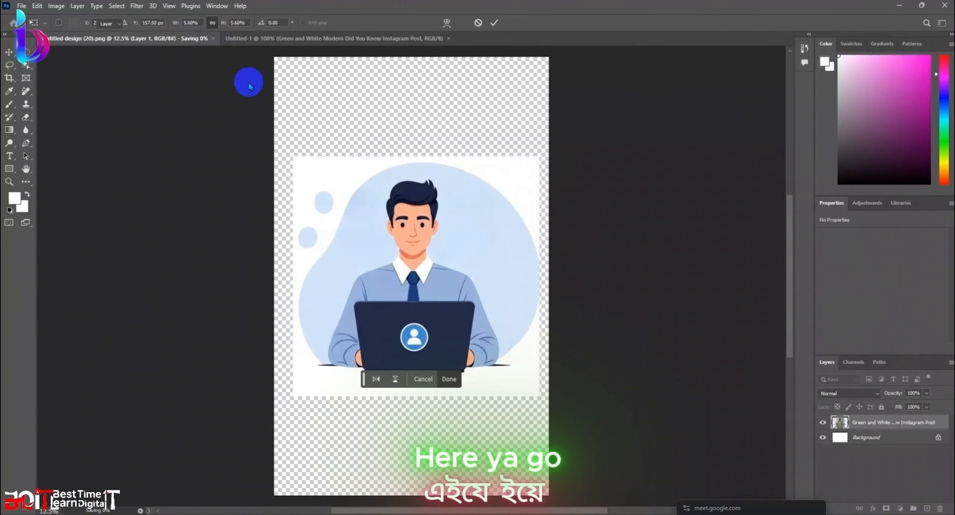
pyautogui.click(217, 39)
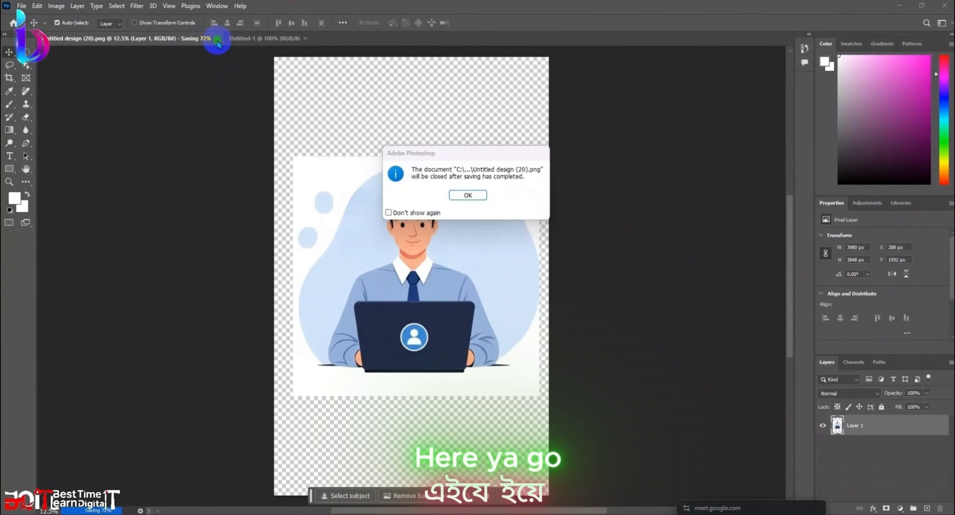
pyautogui.click(462, 195)
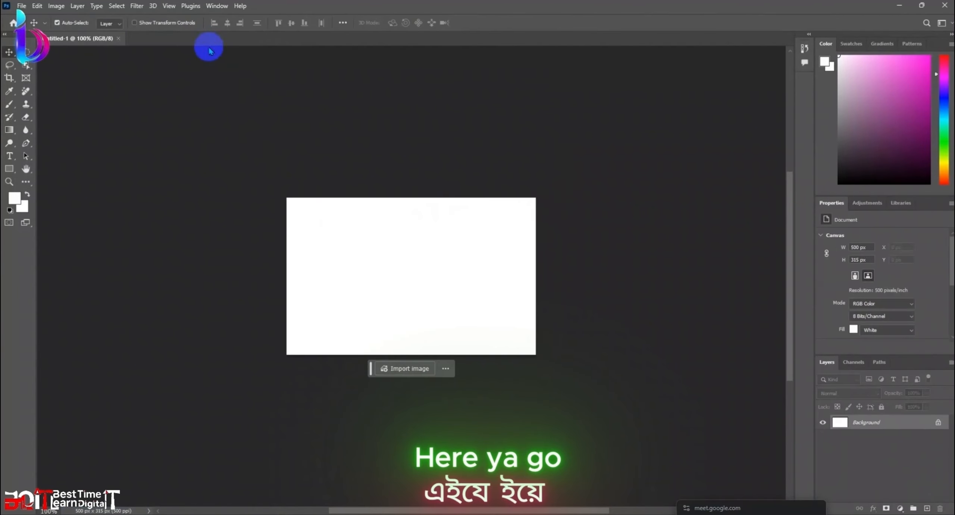
pyautogui.click(118, 38)
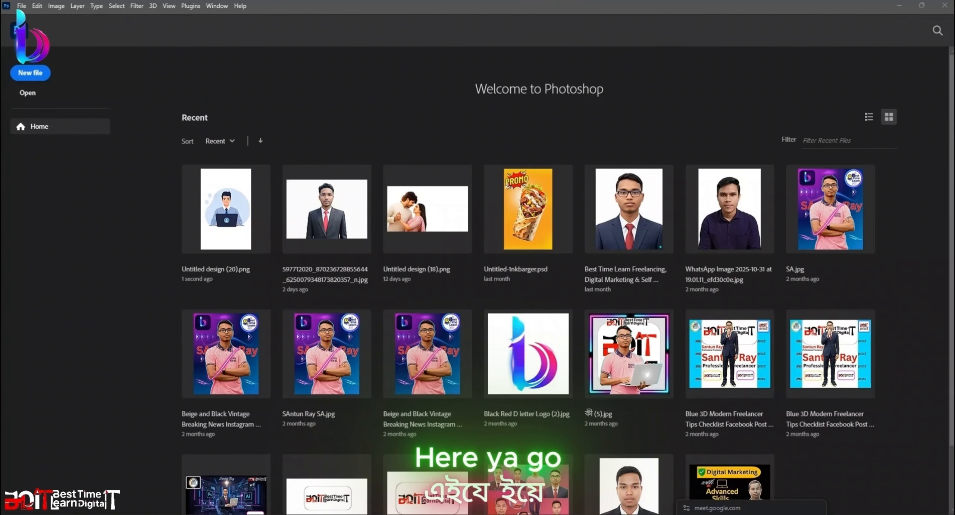
pyautogui.hotkey('alt', 'Tab')
pyautogui.moveTo(157, 121); pyautogui.dragTo(544, 1)
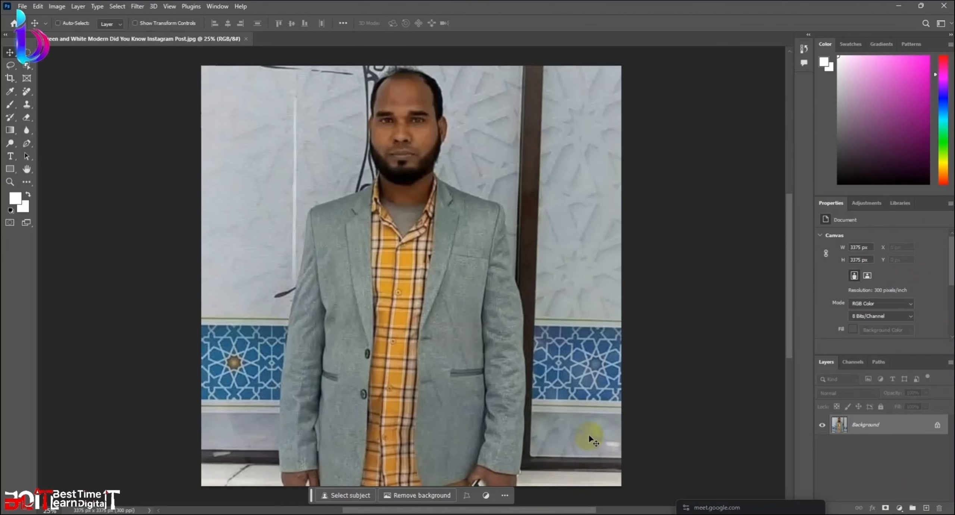
# Step: Open Curves with Ctrl+M and reshape the RGB curve, lifting midtones from input 150 to 191
pyautogui.hotkey('ctrl', 'm')
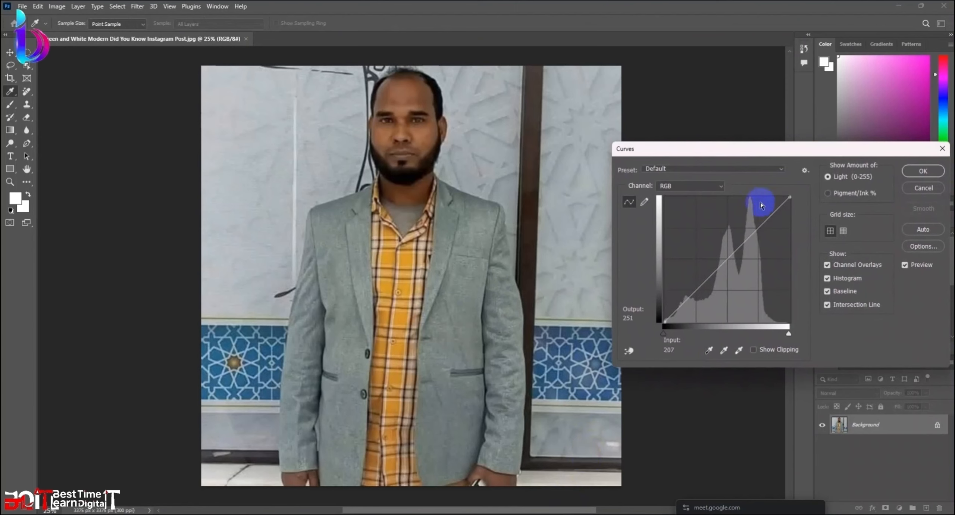
pyautogui.moveTo(752, 234); pyautogui.dragTo(749, 223)
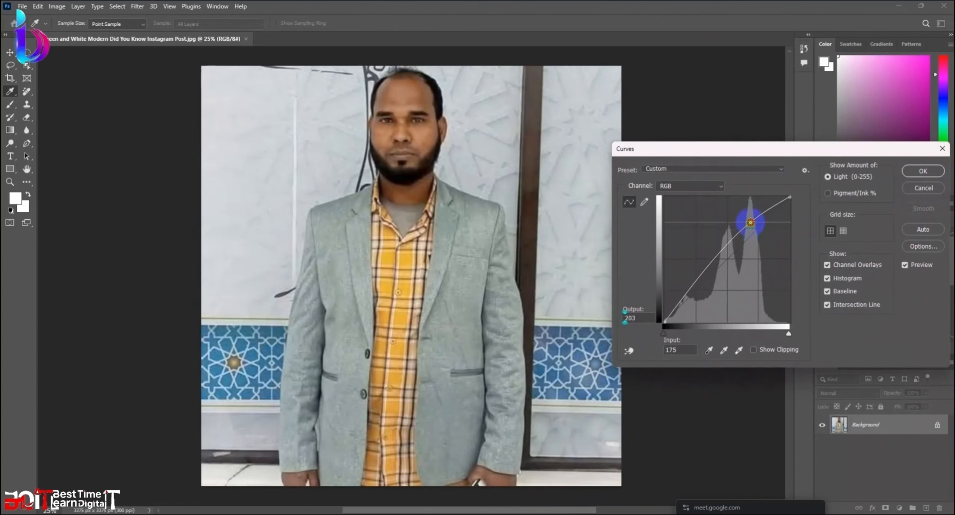
pyautogui.moveTo(685, 295); pyautogui.dragTo(681, 300)
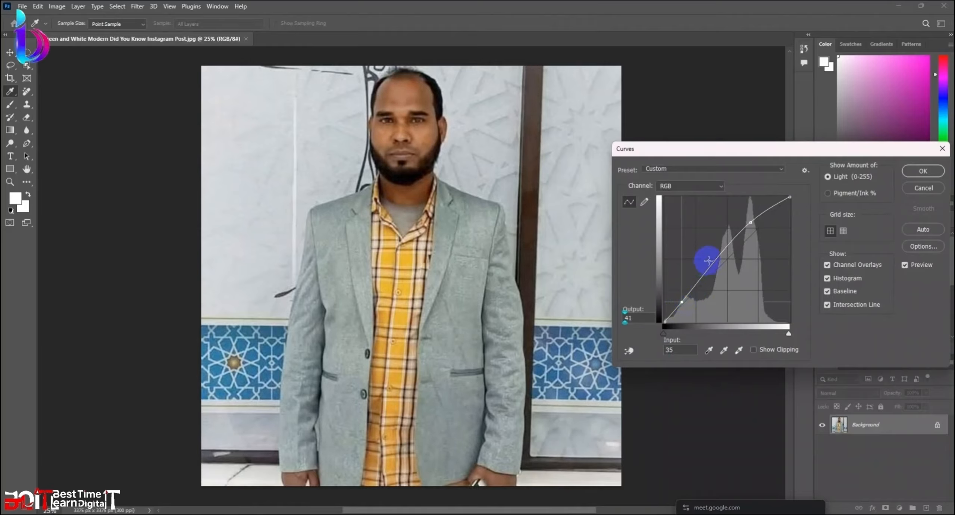
pyautogui.moveTo(705, 261); pyautogui.dragTo(711, 265)
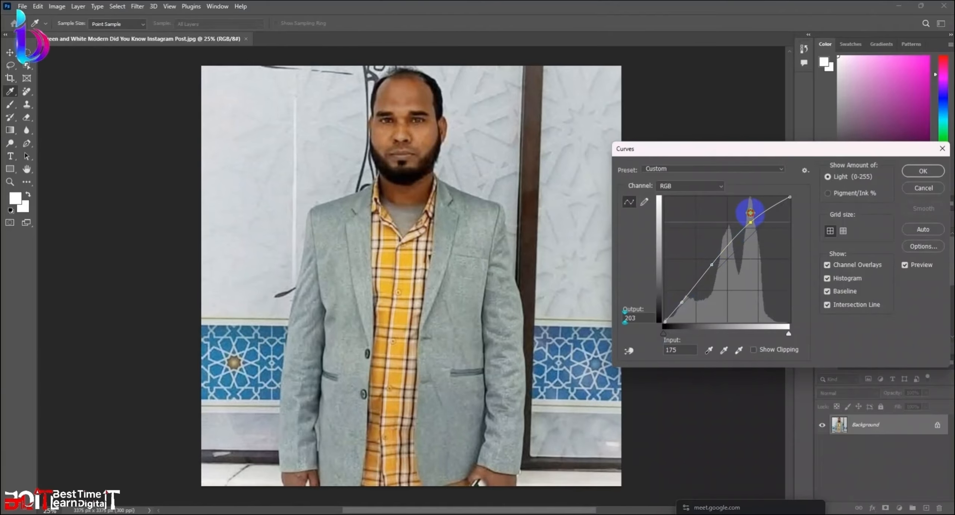
pyautogui.moveTo(757, 220); pyautogui.dragTo(762, 233)
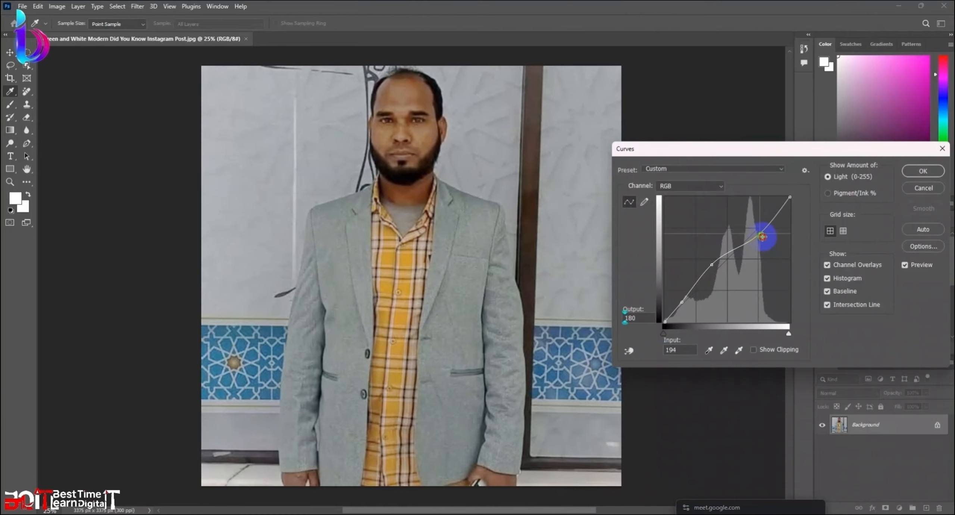
pyautogui.moveTo(712, 265); pyautogui.dragTo(683, 213)
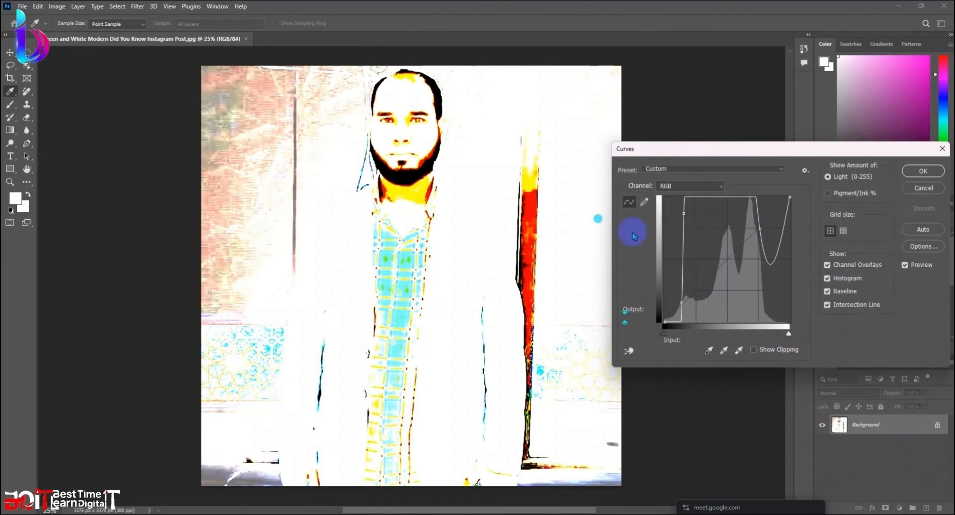
pyautogui.moveTo(683, 303); pyautogui.dragTo(683, 267)
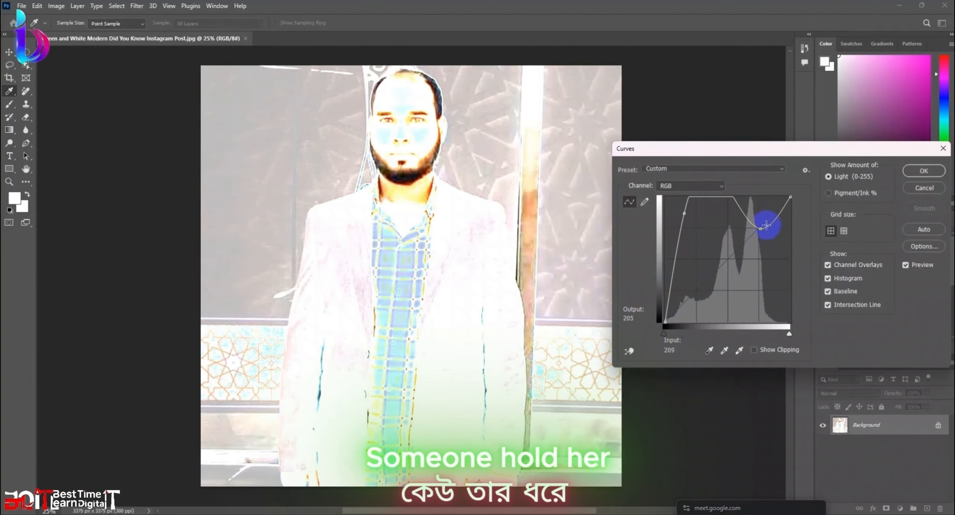
pyautogui.moveTo(761, 216); pyautogui.dragTo(765, 192)
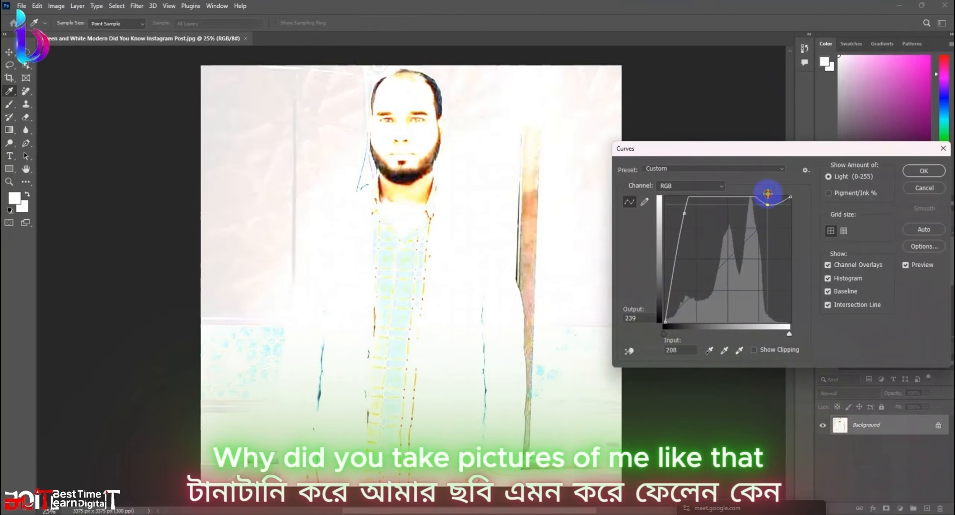
pyautogui.moveTo(681, 204); pyautogui.dragTo(632, 187)
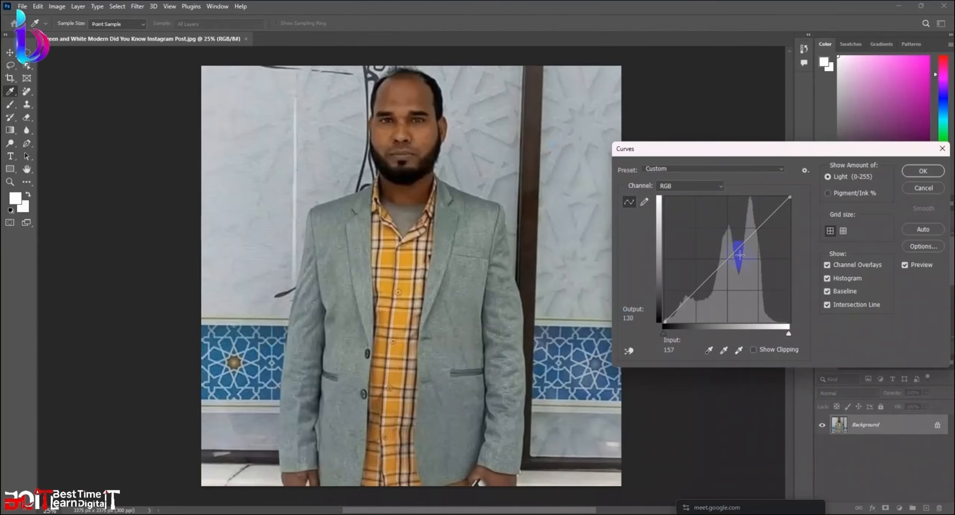
pyautogui.moveTo(735, 252); pyautogui.dragTo(735, 237)
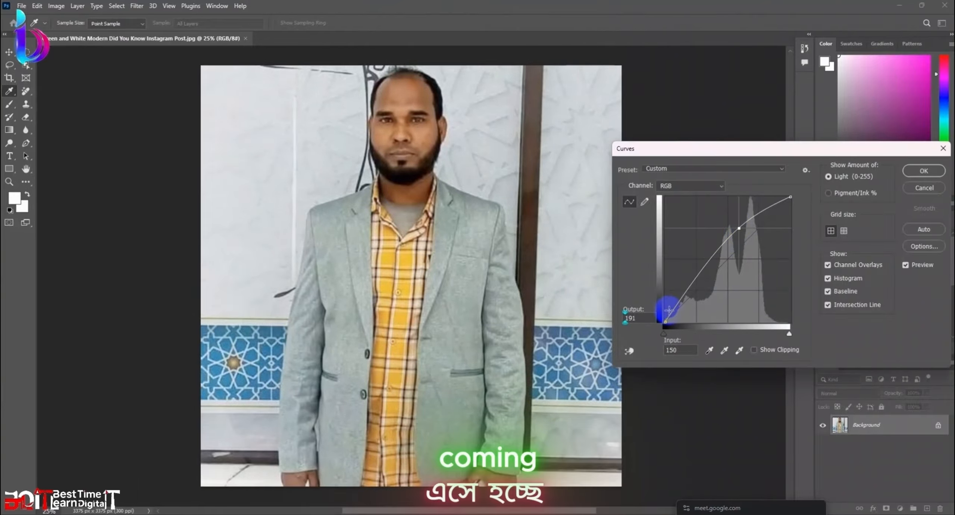
pyautogui.moveTo(667, 315); pyautogui.dragTo(676, 308)
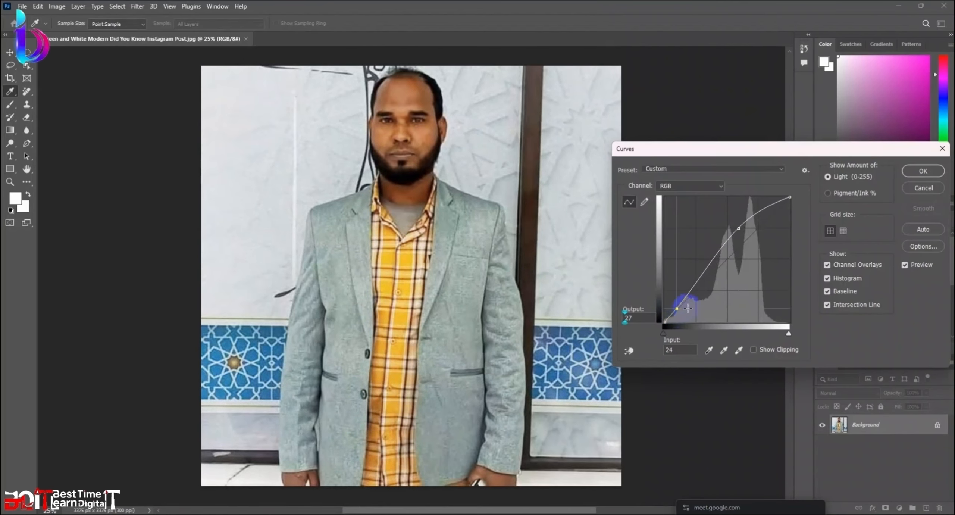
# Step: Nudge the shadow and highlight points, then drag the extra points off the curve
pyautogui.scroll(1, 394, 139)
pyautogui.scroll(3, 405, 149)
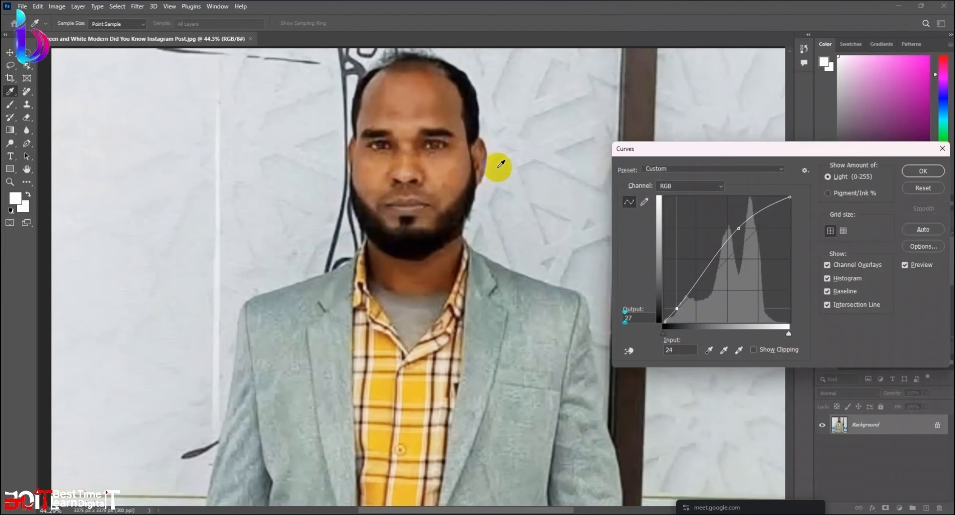
pyautogui.scroll(1, 500, 165)
pyautogui.scroll(-3, 396, 171)
pyautogui.scroll(2, 419, 186)
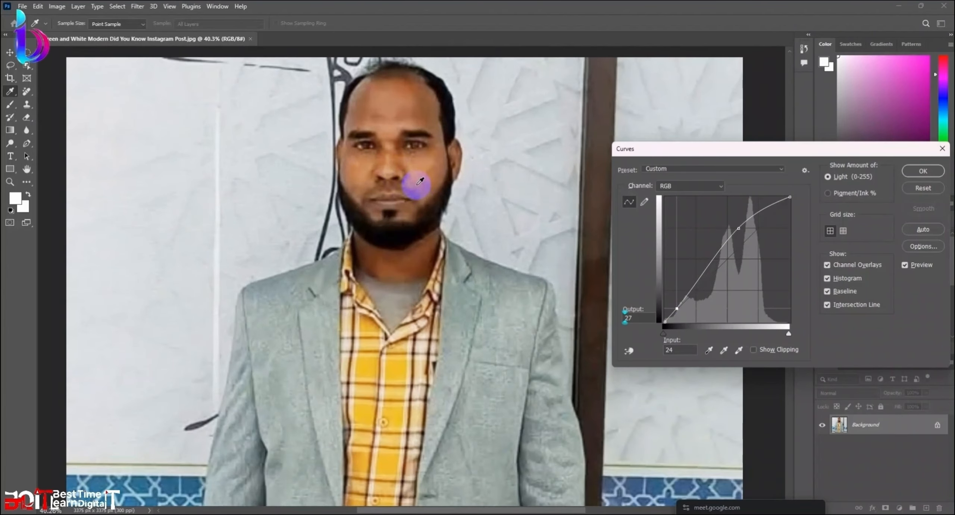
pyautogui.scroll(-2, 420, 181)
pyautogui.moveTo(686, 293)
pyautogui.mouseDown()
pyautogui.moveTo(692, 298)
pyautogui.moveTo(692, 285)
pyautogui.mouseUp()
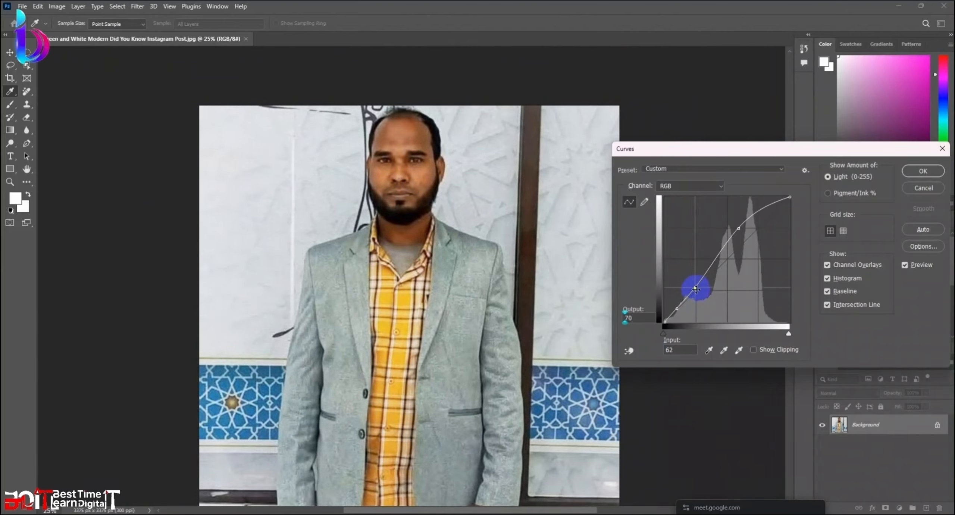
pyautogui.moveTo(749, 217); pyautogui.dragTo(754, 210)
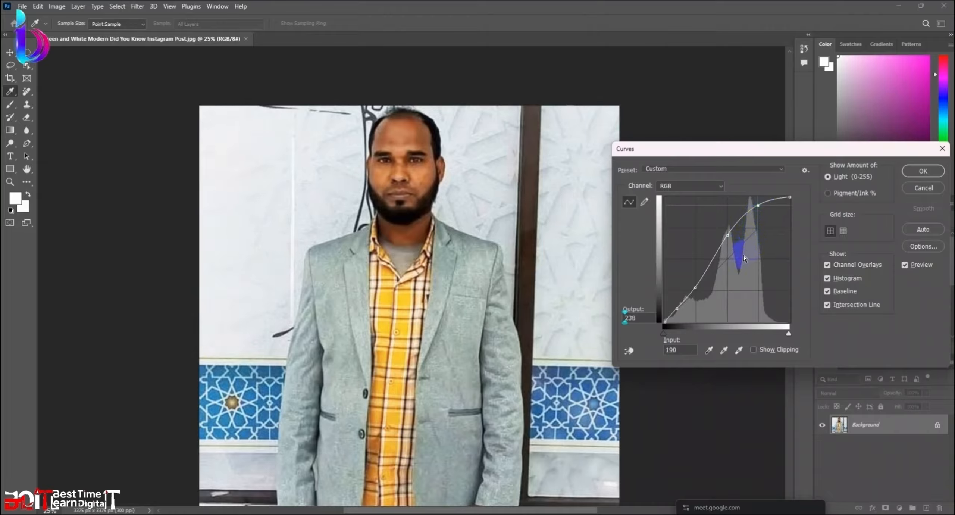
pyautogui.moveTo(727, 236); pyautogui.dragTo(652, 187)
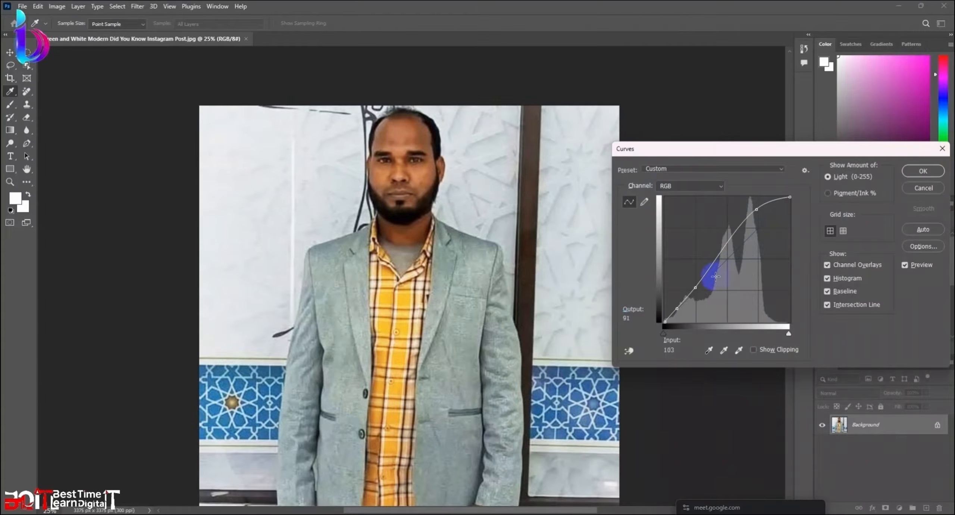
pyautogui.moveTo(695, 287); pyautogui.dragTo(592, 239)
pyautogui.moveTo(685, 301); pyautogui.dragTo(622, 277)
# Step: Set a midtone point at input 137 to 179 and a shadow point at 22 to 26
pyautogui.click(756, 224)
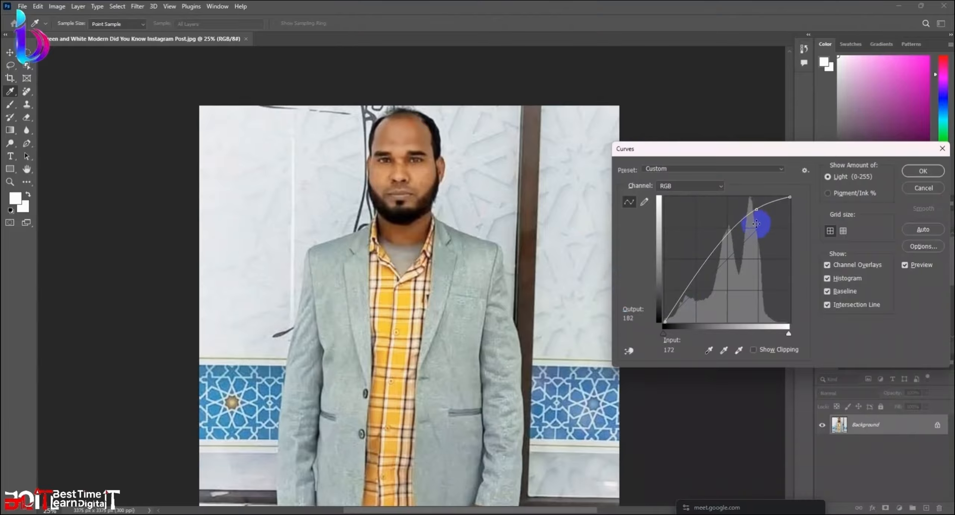
pyautogui.moveTo(759, 212); pyautogui.dragTo(732, 238)
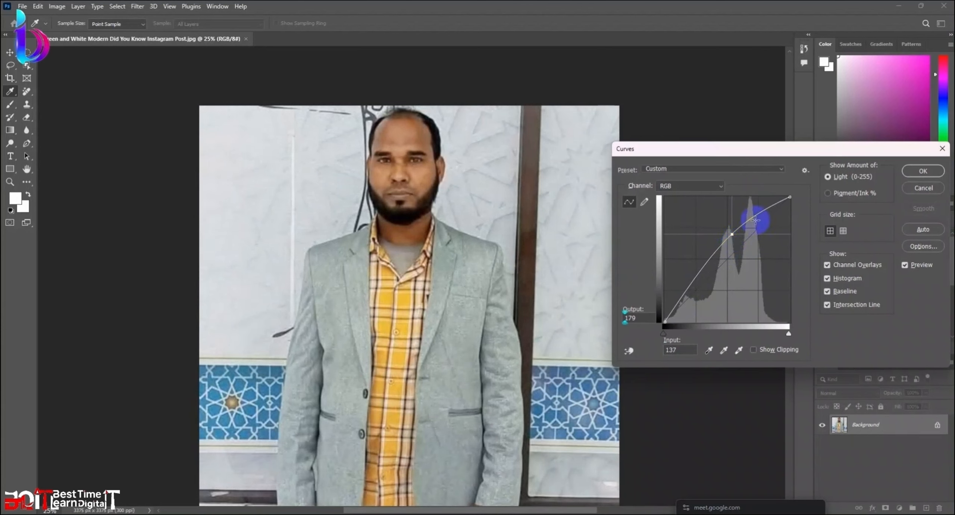
pyautogui.moveTo(770, 207); pyautogui.dragTo(704, 277)
pyautogui.moveTo(667, 314); pyautogui.dragTo(673, 321)
pyautogui.hotkey('ctrl', 'z')
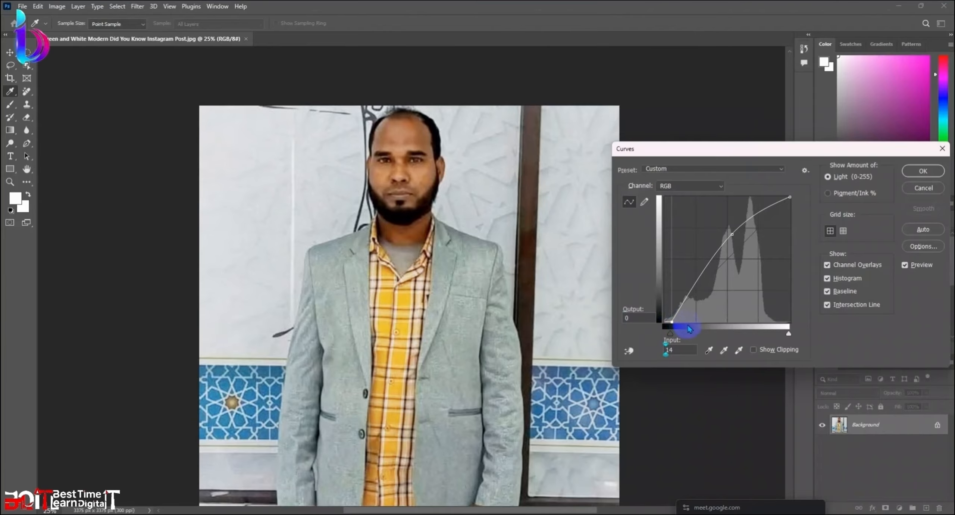
pyautogui.hotkey('ctrl', 'z')
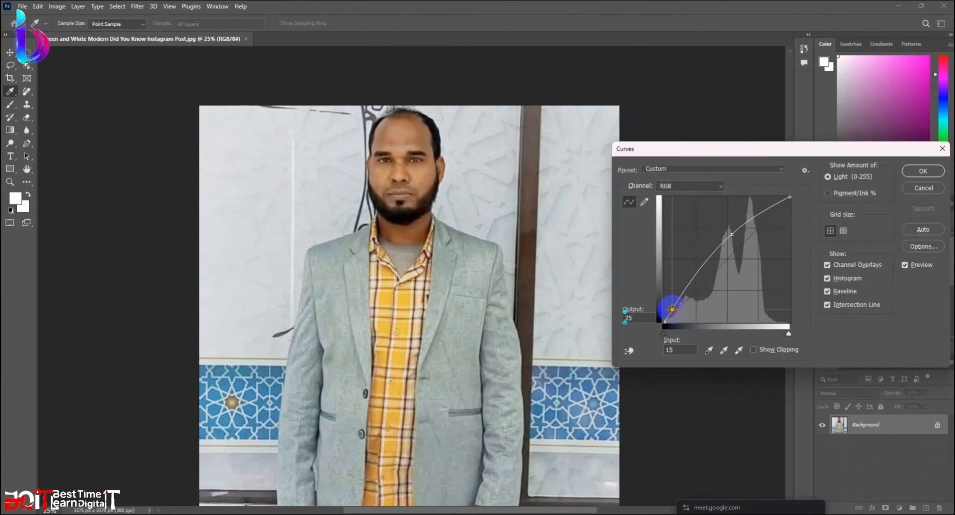
pyautogui.moveTo(672, 308); pyautogui.dragTo(675, 308)
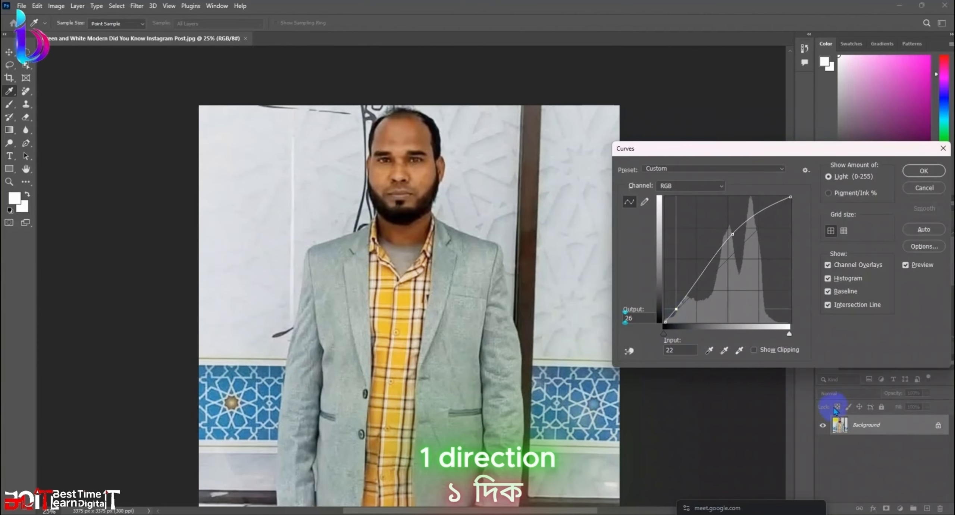
# Step: Apply the Curves adjustment to the portrait and zoom out
pyautogui.click(923, 170)
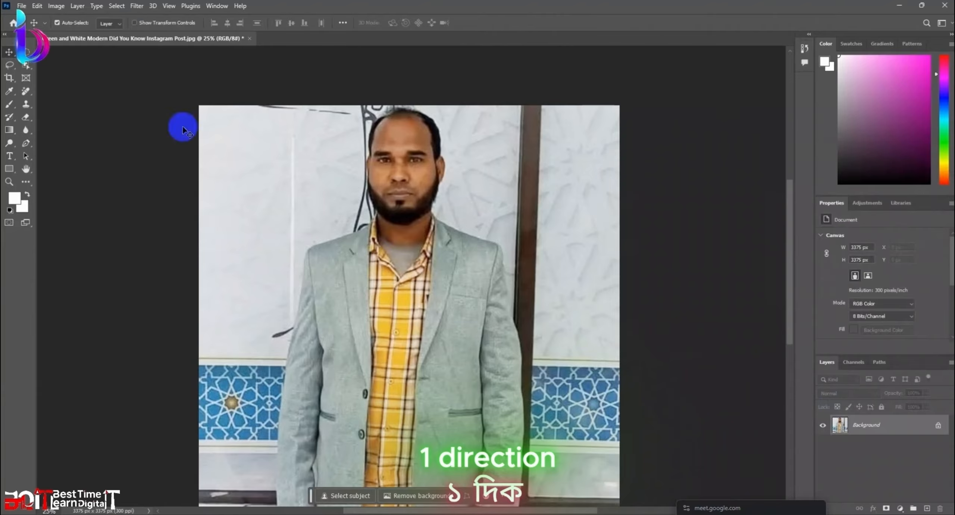
pyautogui.scroll(-2, 415, 195)
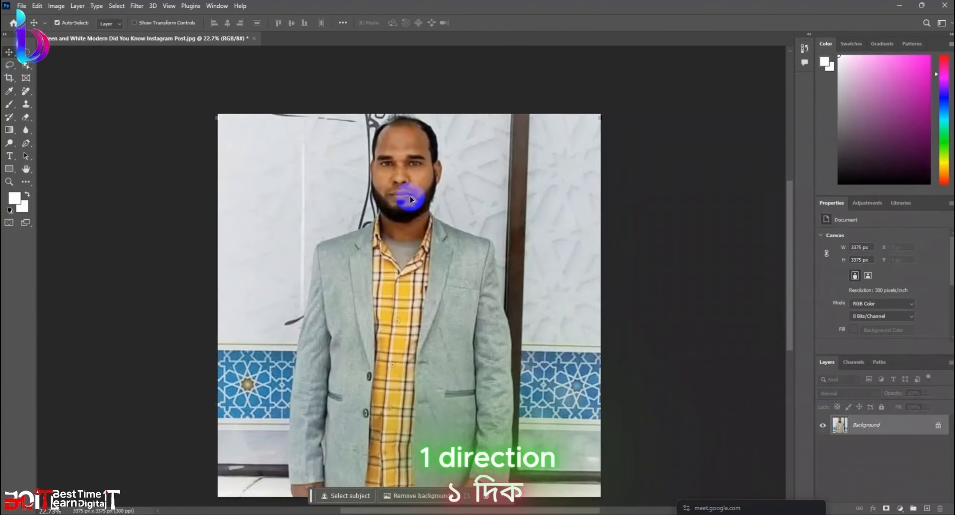
pyautogui.scroll(-1, 444, 220)
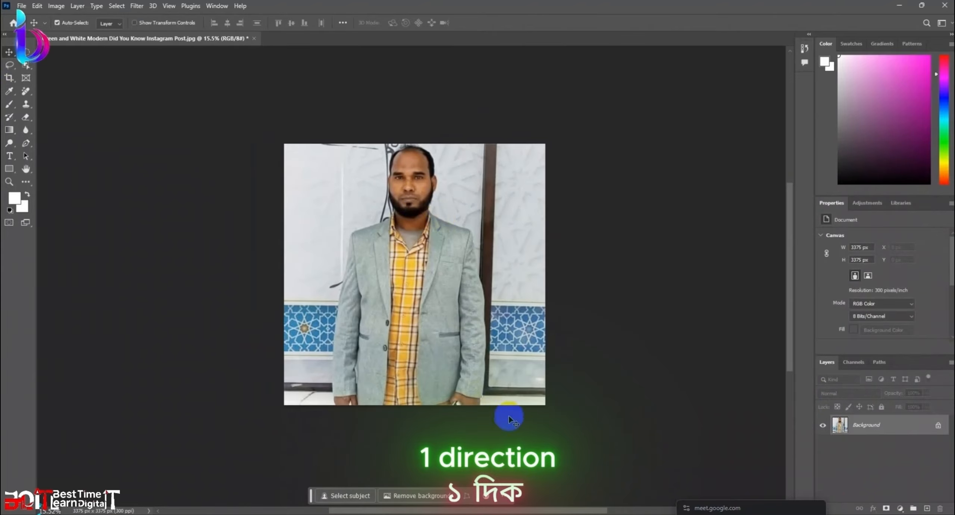
pyautogui.click(488, 500)
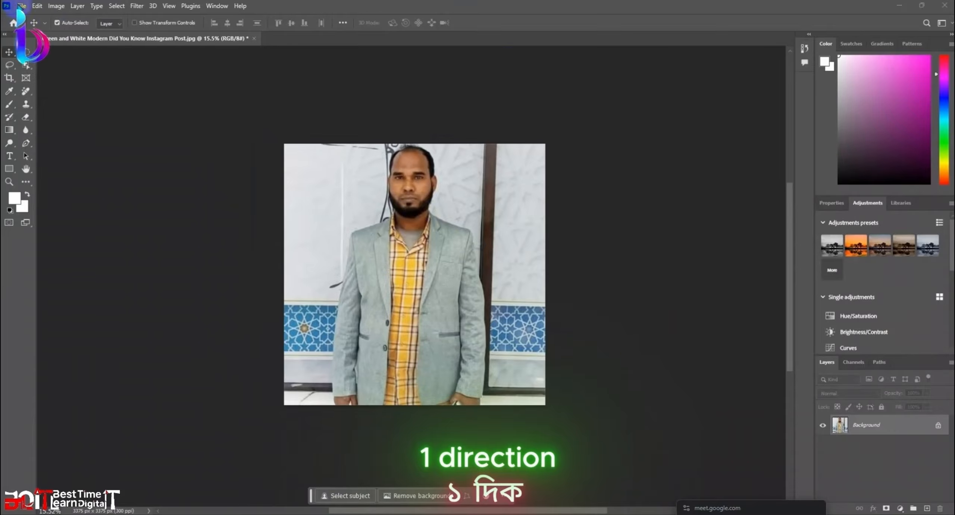
pyautogui.click(21, 5)
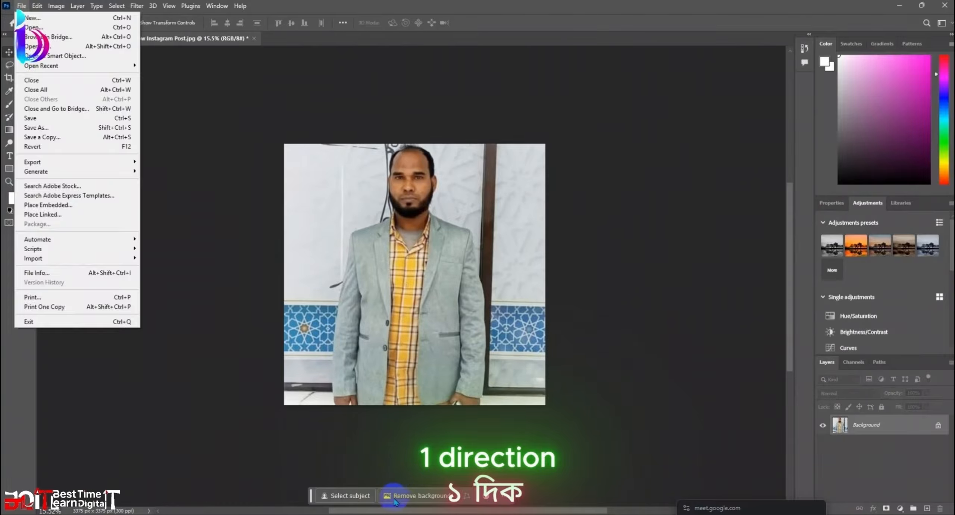
# Step: Remove the background behind the man, leaving him on transparency
pyautogui.click(402, 490)
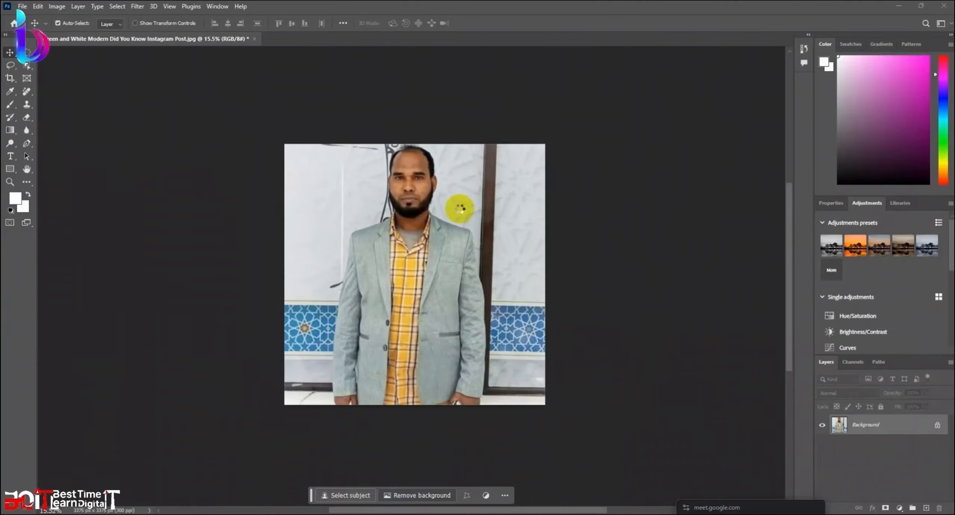
pyautogui.scroll(2, 413, 168)
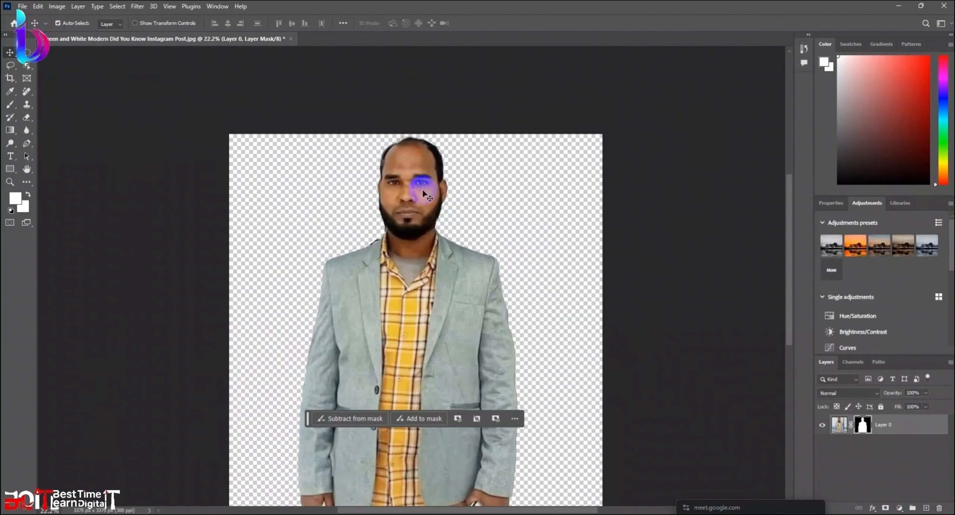
pyautogui.scroll(-2, 451, 217)
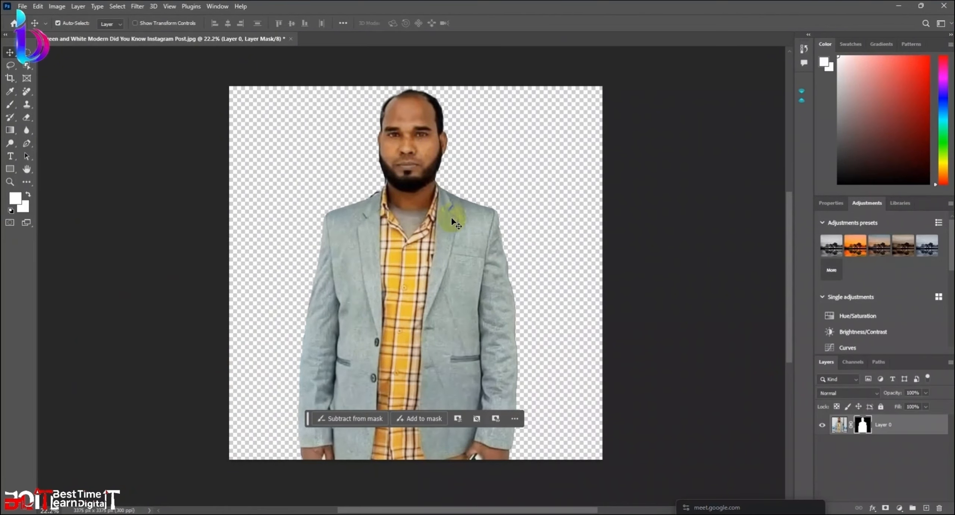
pyautogui.scroll(1, 452, 218)
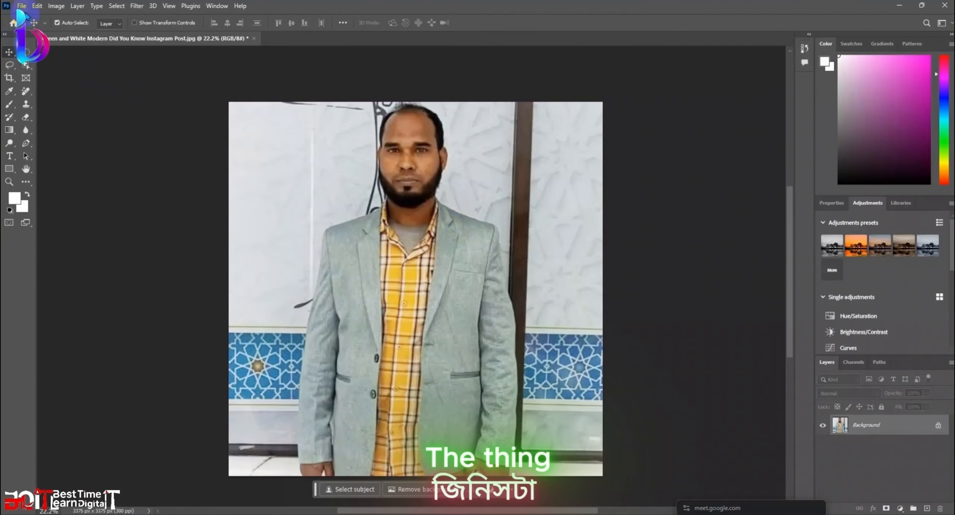
# Step: Bring up File > Export > Export As for the photo, dismissing the news widget
pyautogui.click(22, 7)
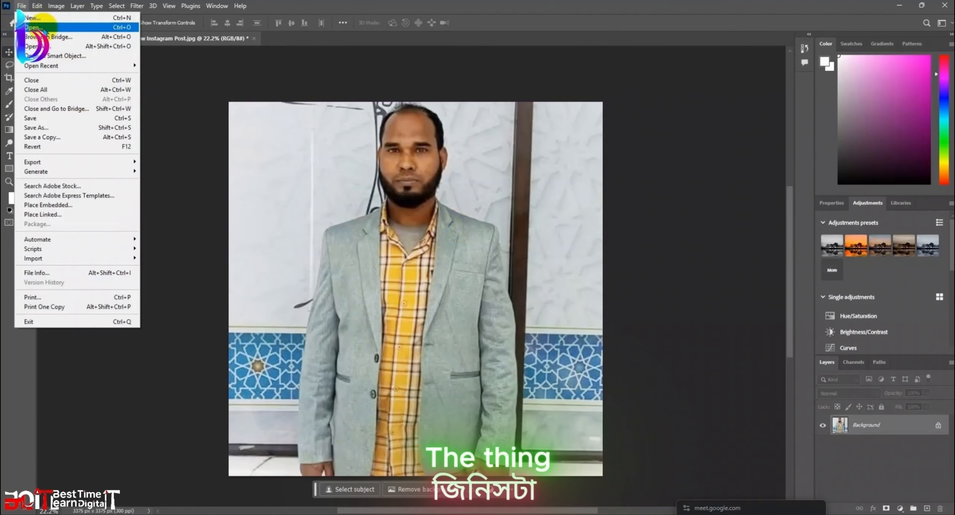
pyautogui.moveTo(59, 162)
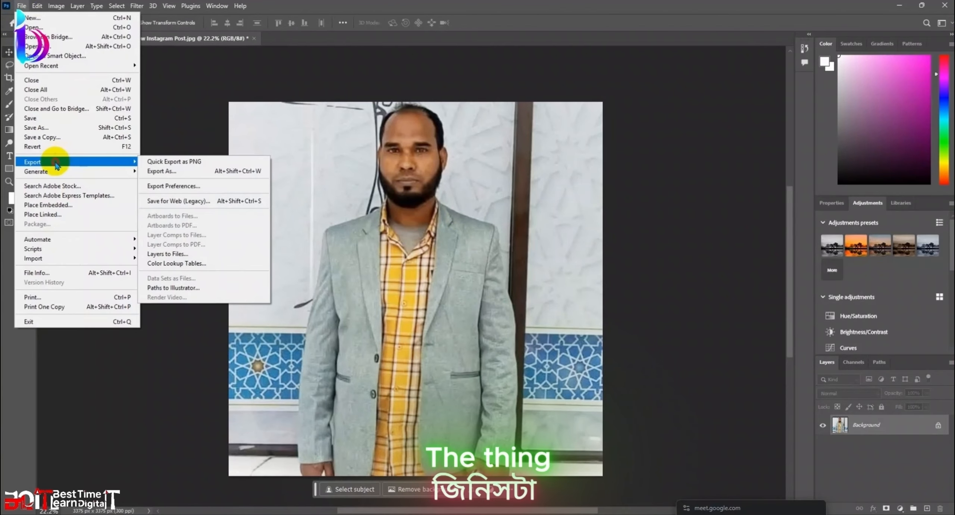
pyautogui.click(194, 171)
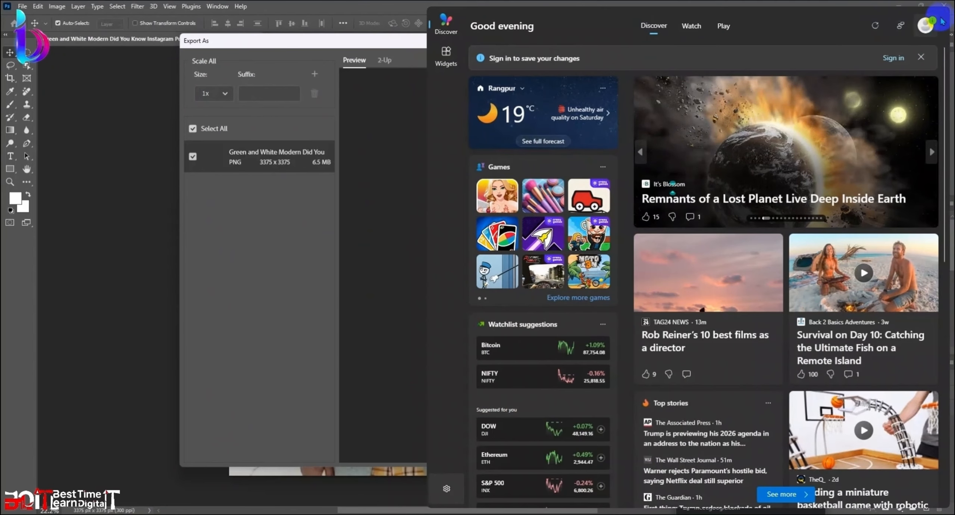
pyautogui.click(921, 58)
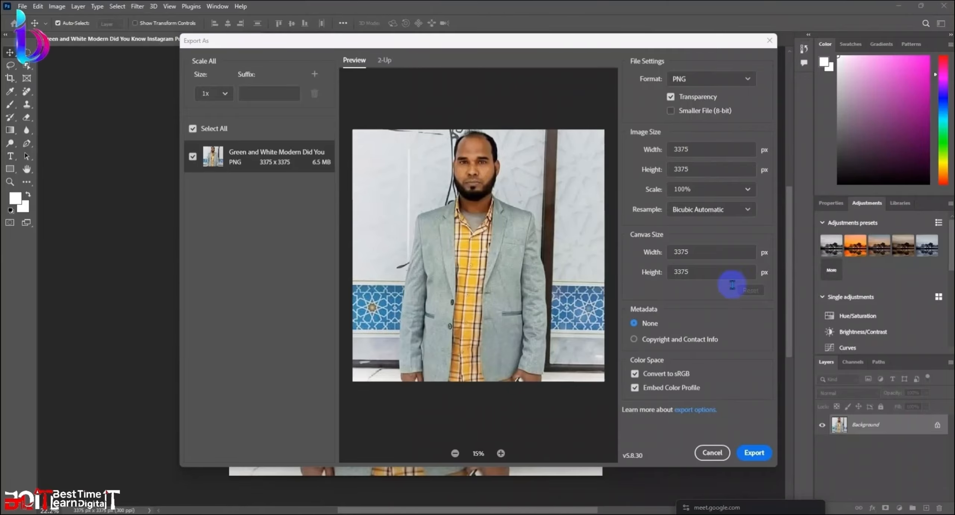
pyautogui.click(698, 185)
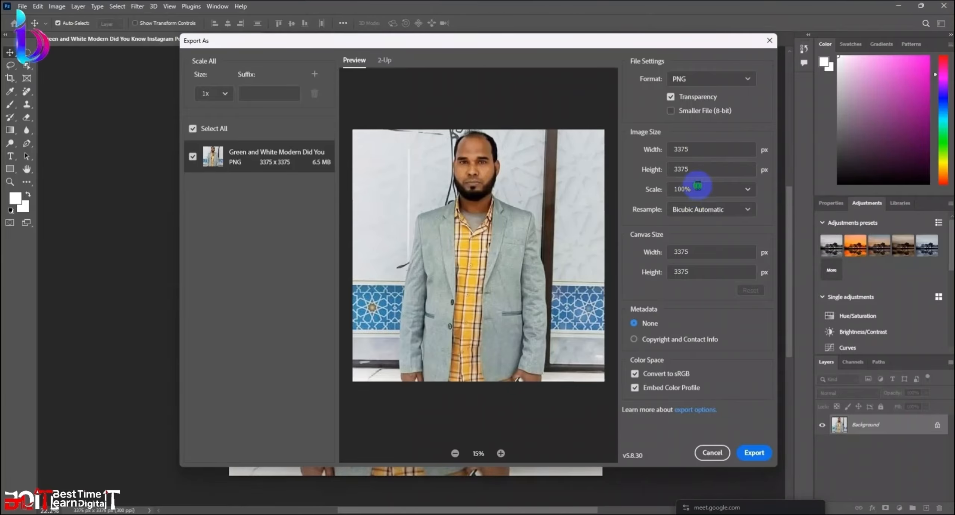
# Step: Set the export to JPG at 300% scale, 10125 × 10125 px
pyautogui.click(744, 191)
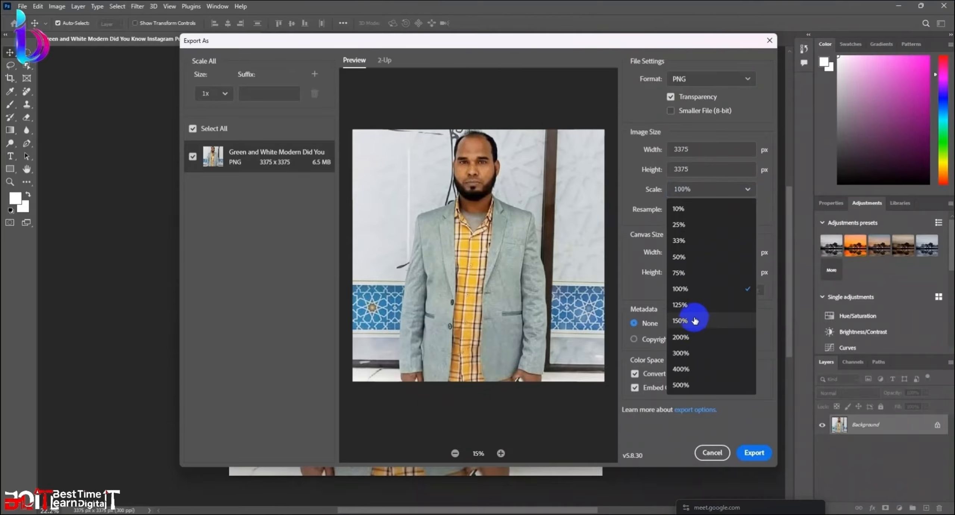
pyautogui.click(694, 336)
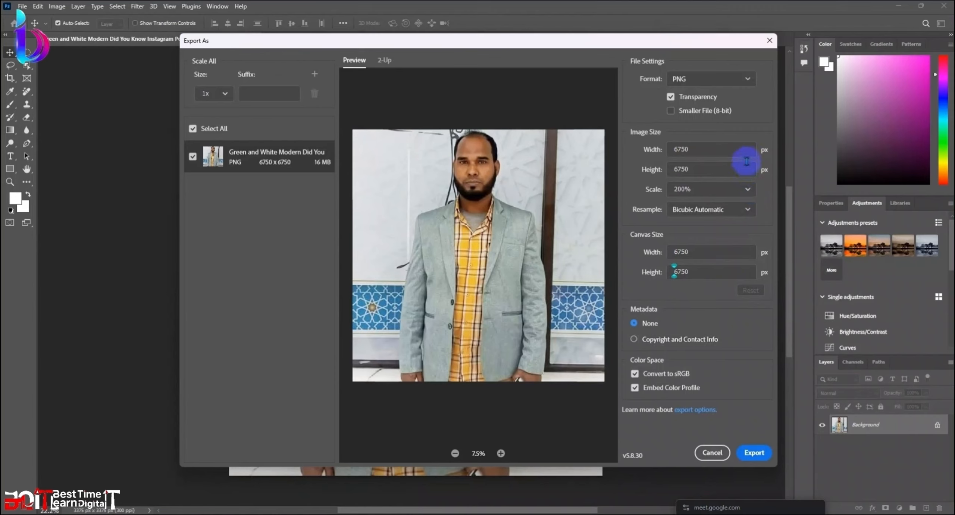
pyautogui.click(747, 81)
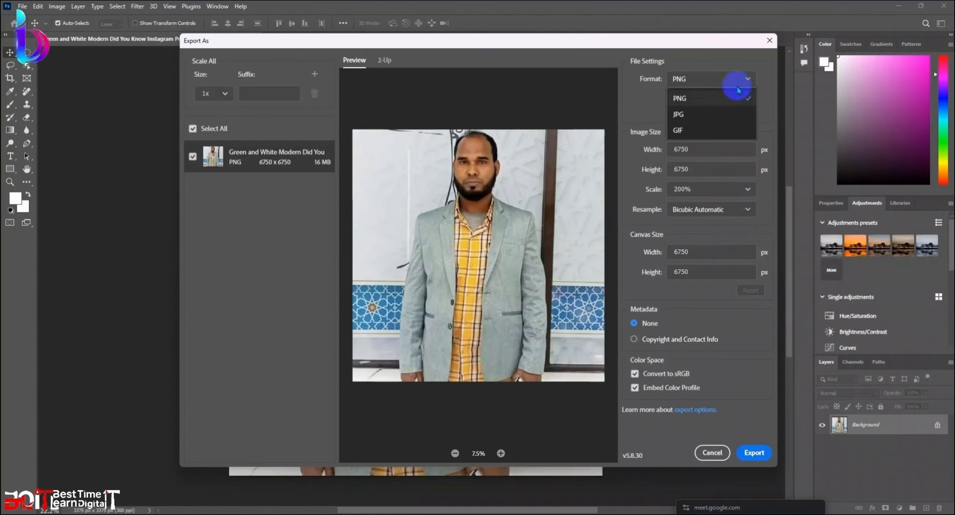
pyautogui.click(692, 109)
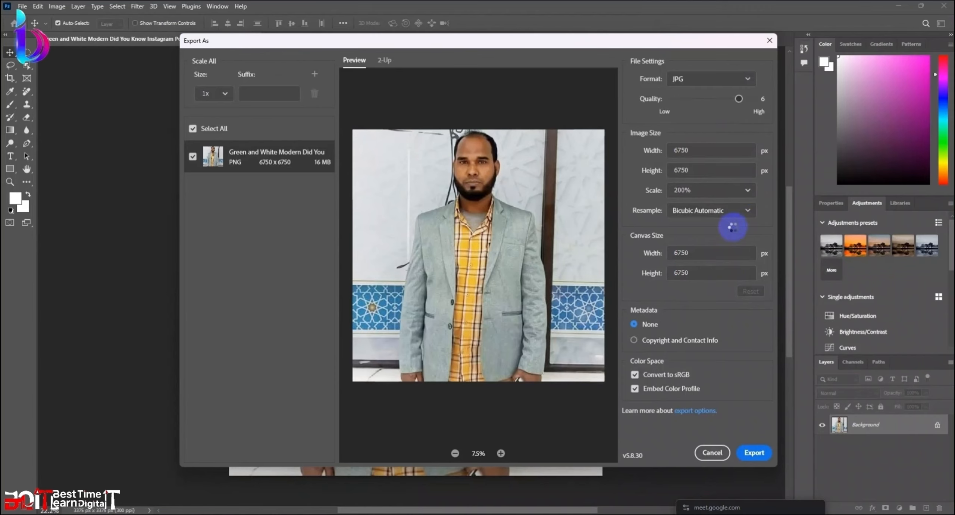
pyautogui.click(747, 191)
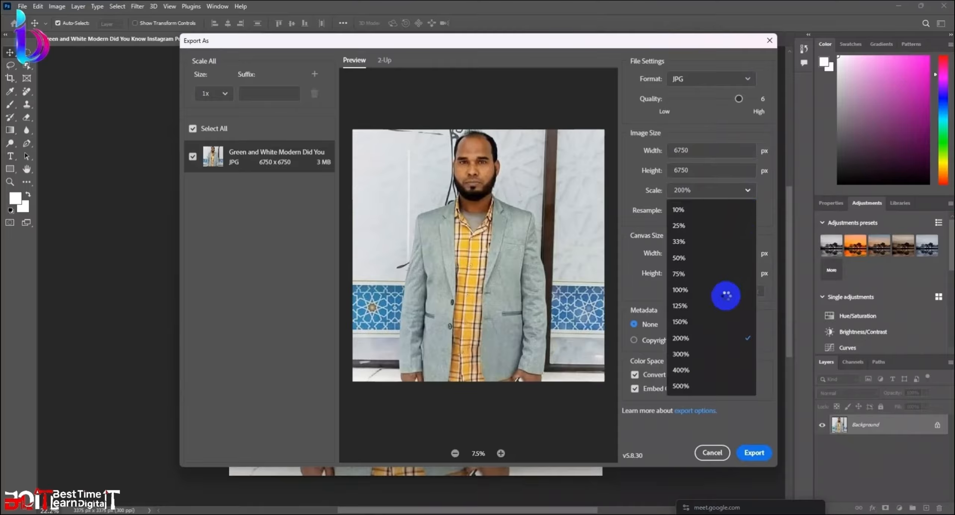
pyautogui.click(693, 350)
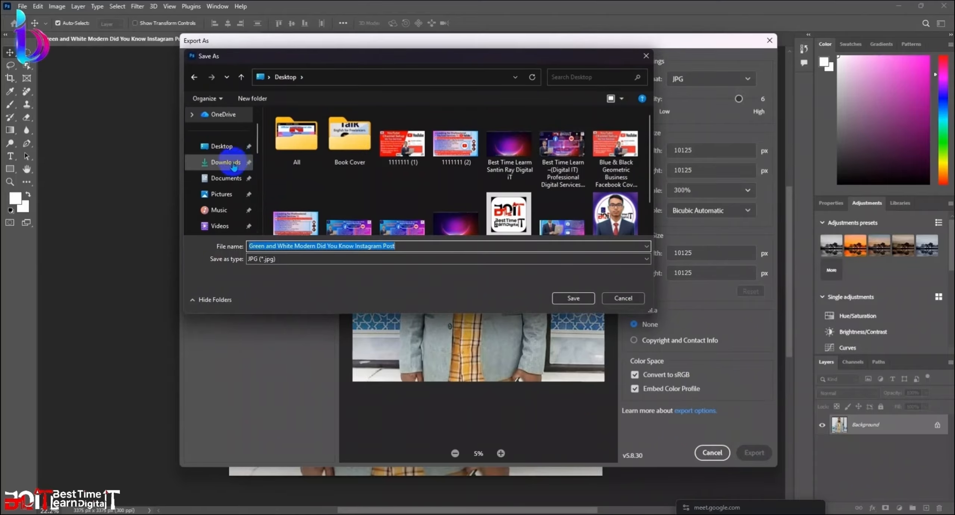
# Step: Save the portrait as a JPG and minimize the folder window
pyautogui.click(575, 298)
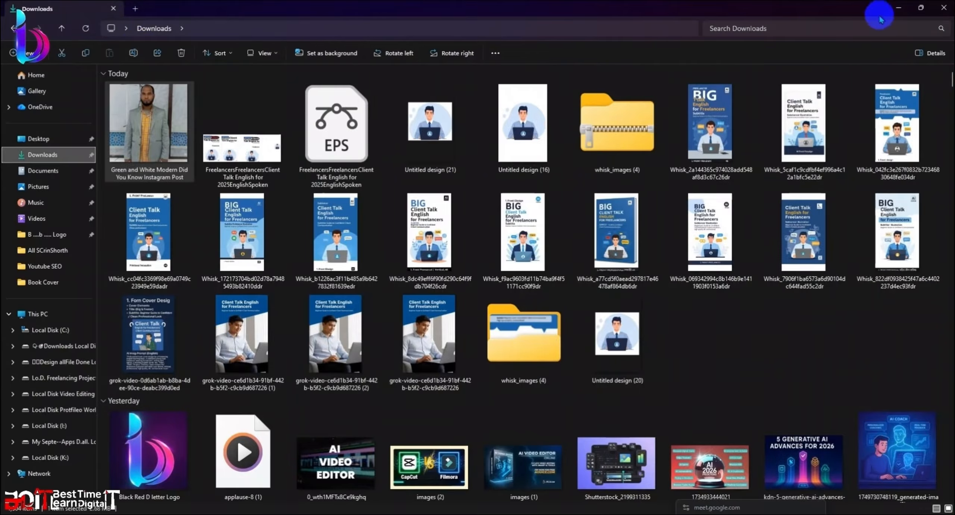
pyautogui.click(895, 8)
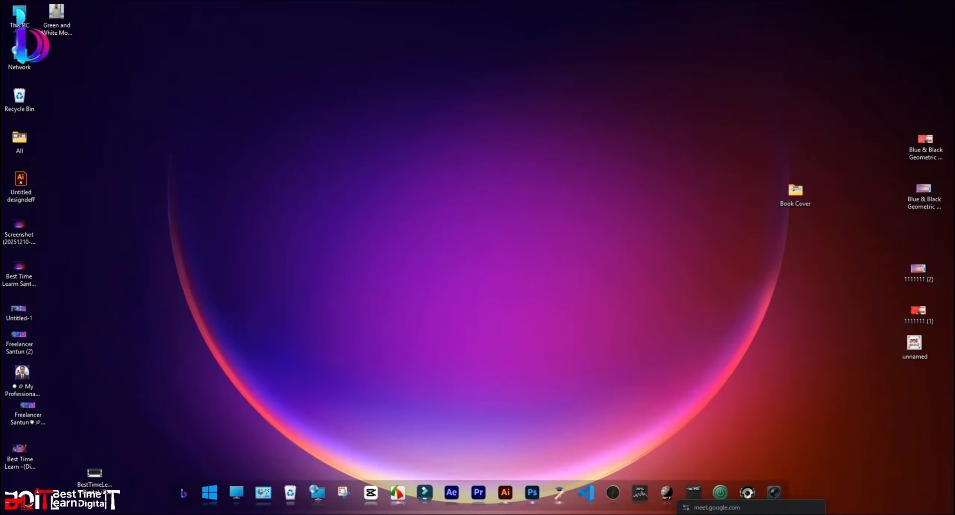
# Step: Upload the exported portrait JPG from the Desktop folder into Canva
pyautogui.moveTo(114, 2)
pyautogui.click(171, 56)
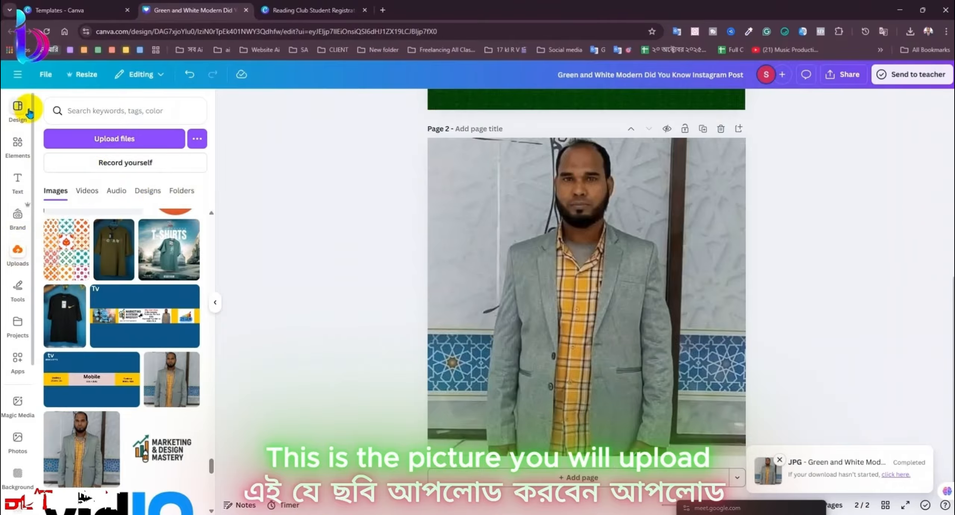
pyautogui.click(128, 138)
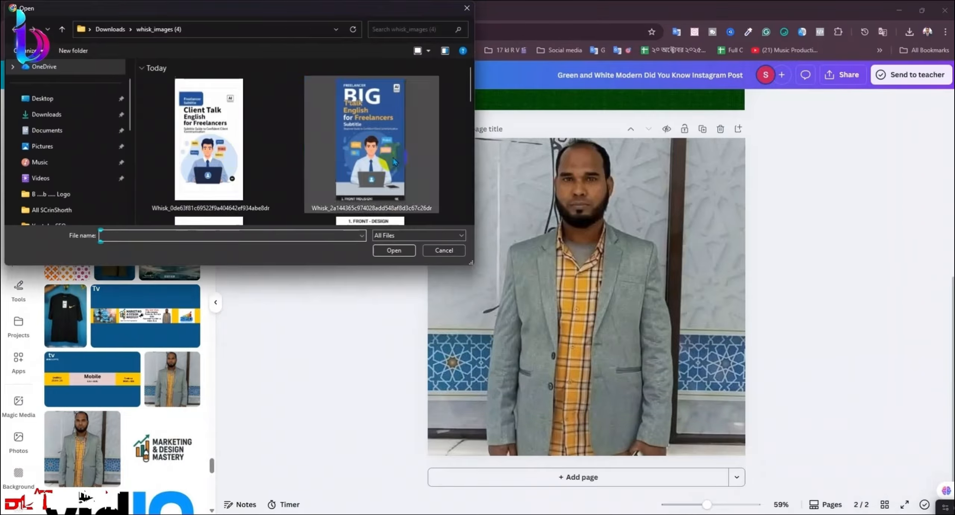
pyautogui.click(34, 119)
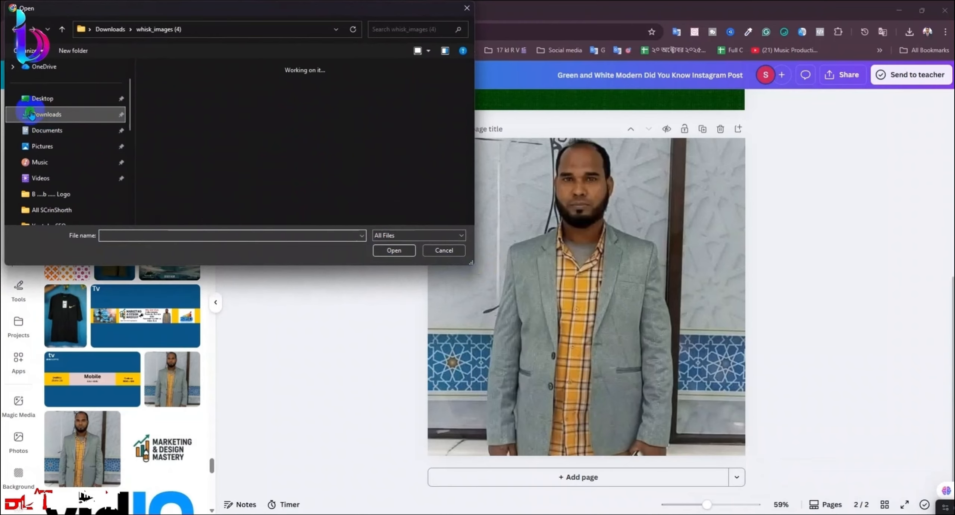
pyautogui.click(56, 98)
pyautogui.scroll(-2, 366, 154)
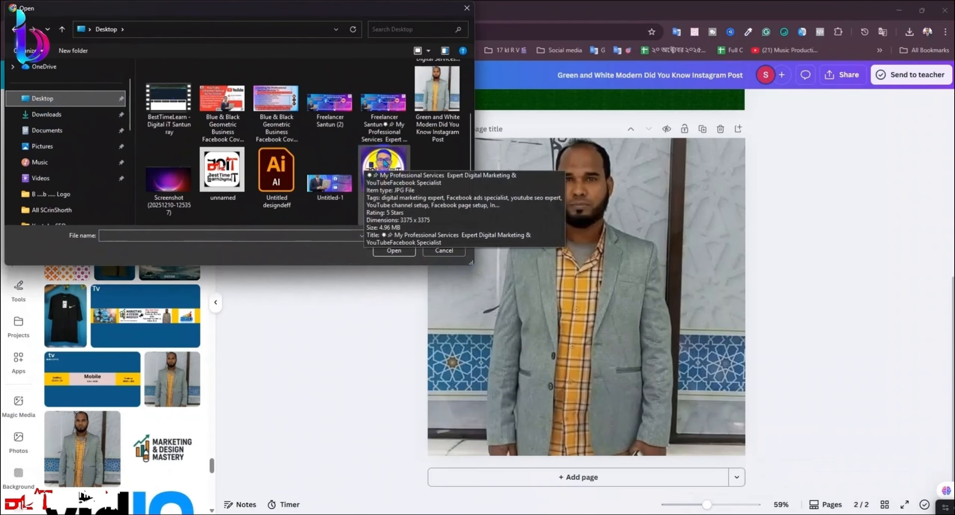
pyautogui.click(437, 95)
pyautogui.click(394, 250)
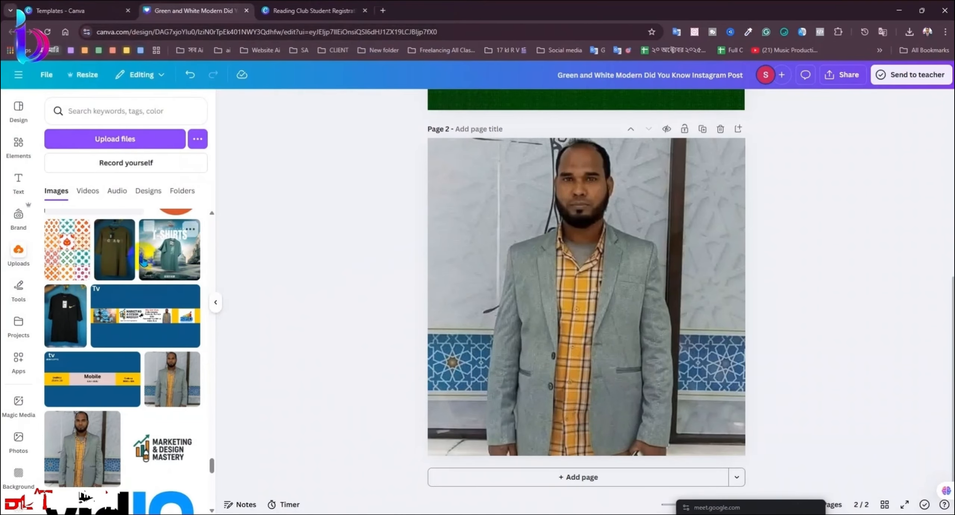
# Step: Add the uploaded portrait to page 2 toward its lower right, then bring up the banner design
pyautogui.scroll(5, 160, 299)
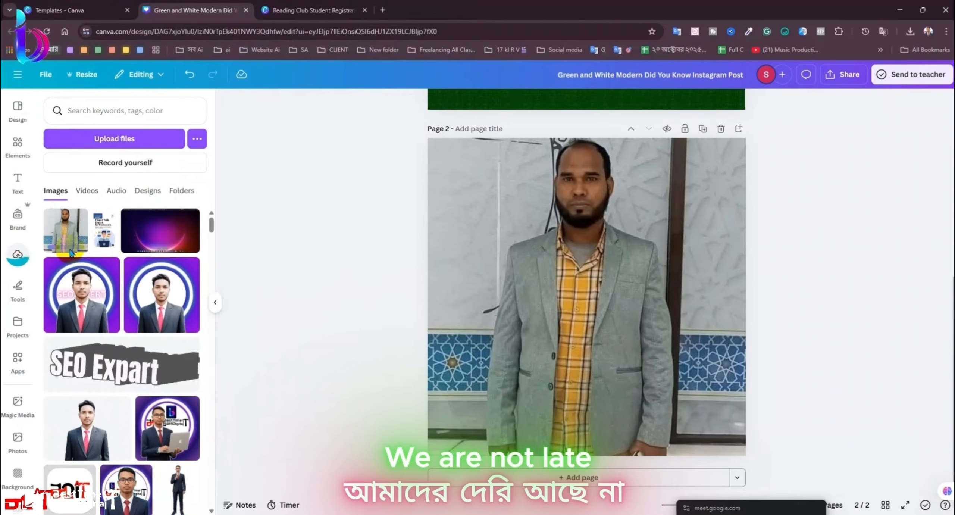
pyautogui.click(72, 237)
pyautogui.moveTo(599, 303); pyautogui.dragTo(679, 322)
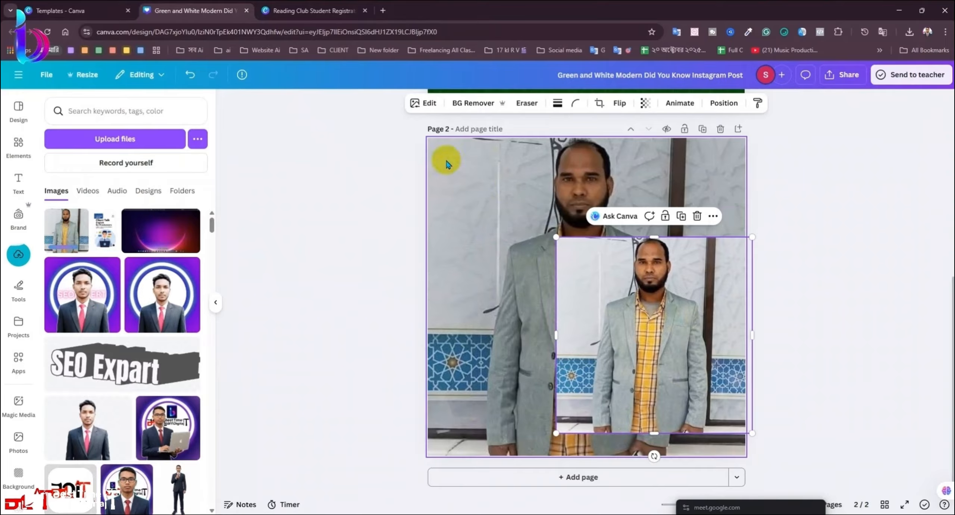
pyautogui.click(328, 10)
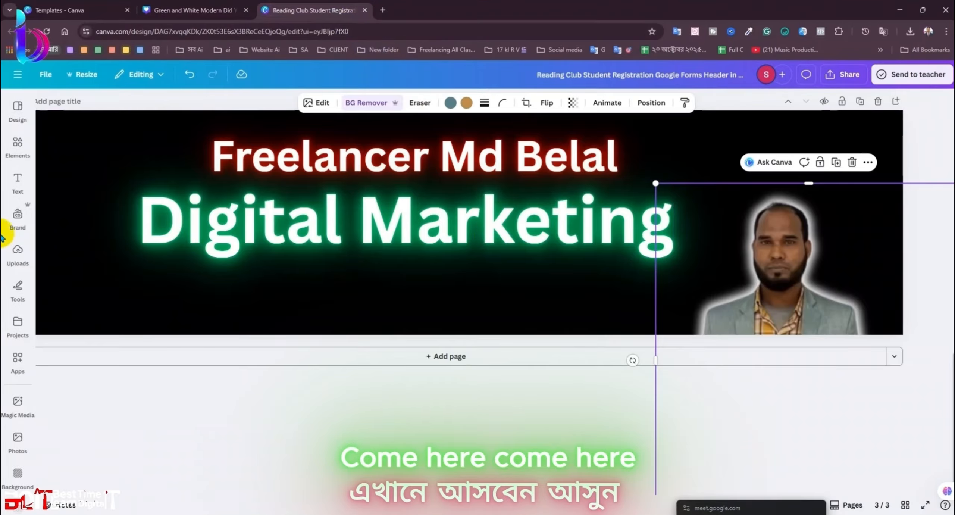
# Step: Reload the design and add the new portrait from Uploads to page 3
pyautogui.click(19, 255)
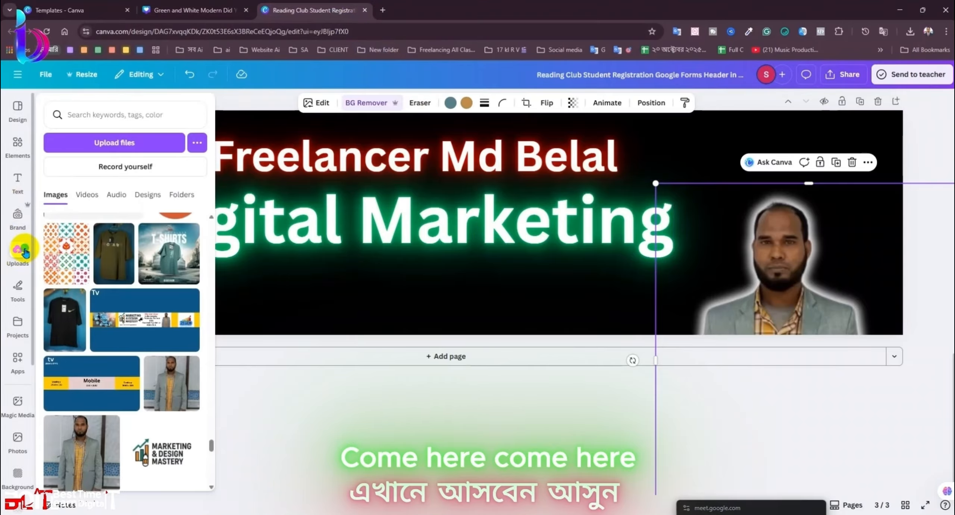
pyautogui.click(23, 255)
pyautogui.scroll(5, 186, 337)
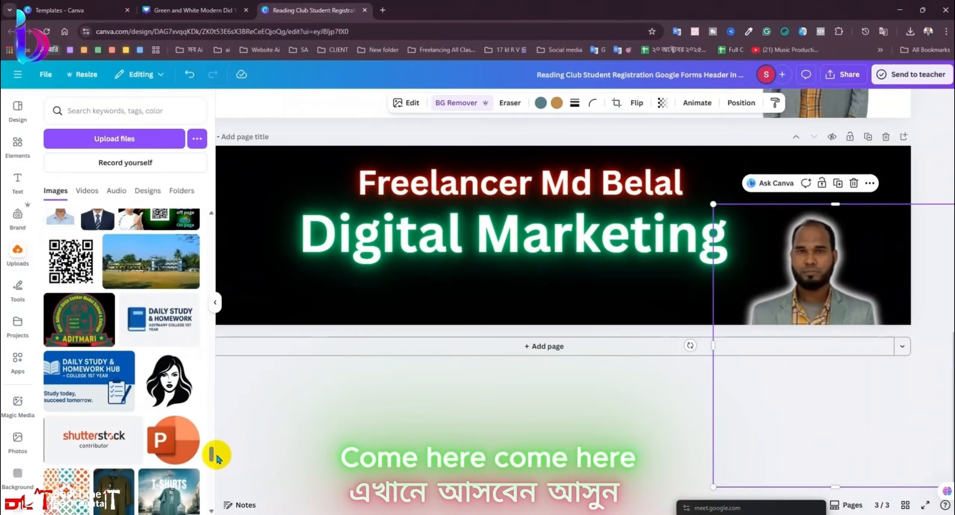
pyautogui.moveTo(217, 456); pyautogui.dragTo(234, 81)
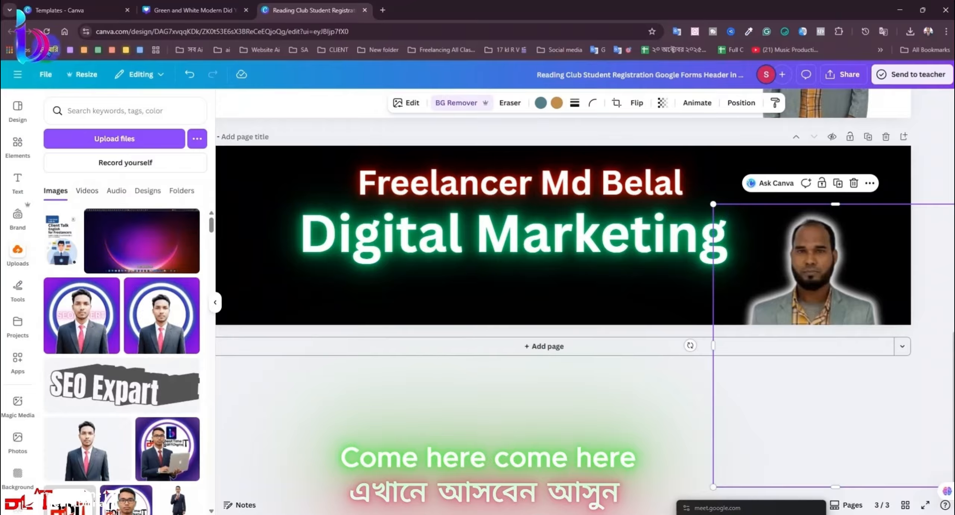
pyautogui.click(47, 31)
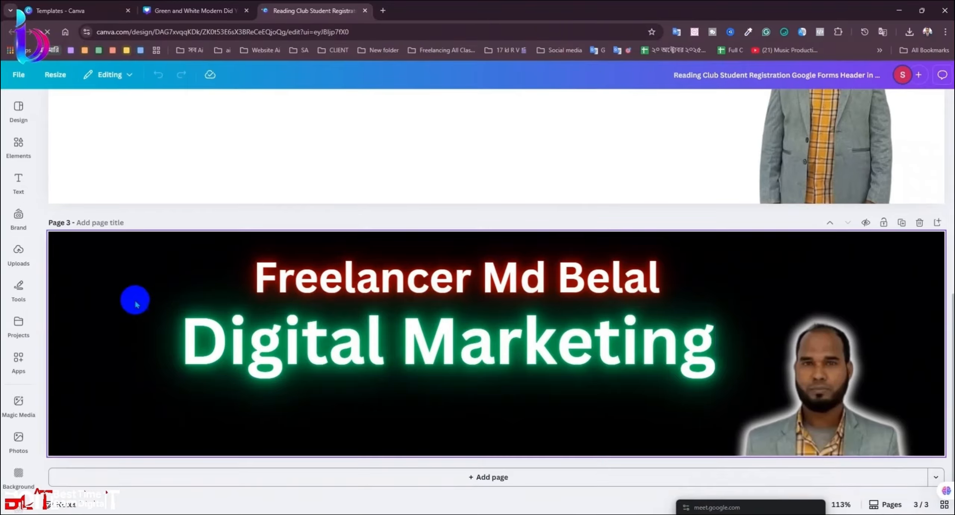
pyautogui.click(18, 249)
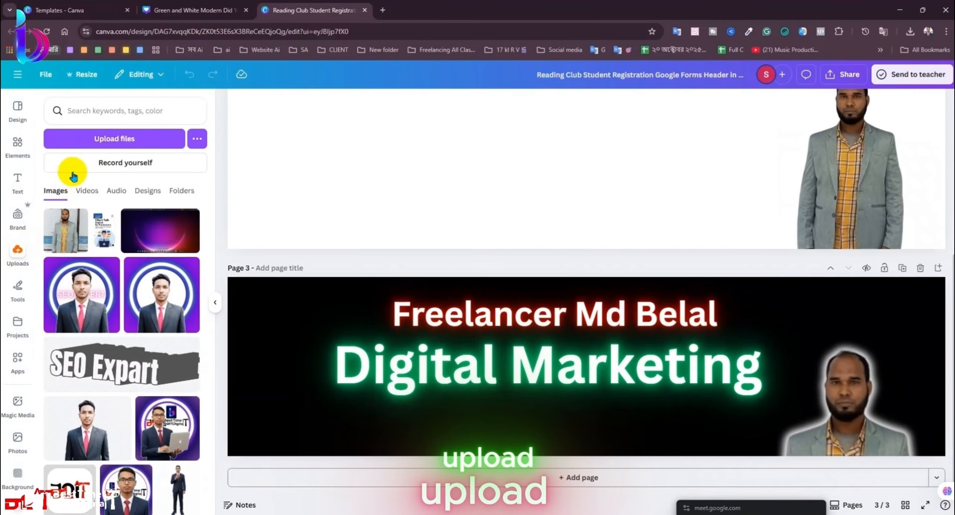
pyautogui.click(64, 224)
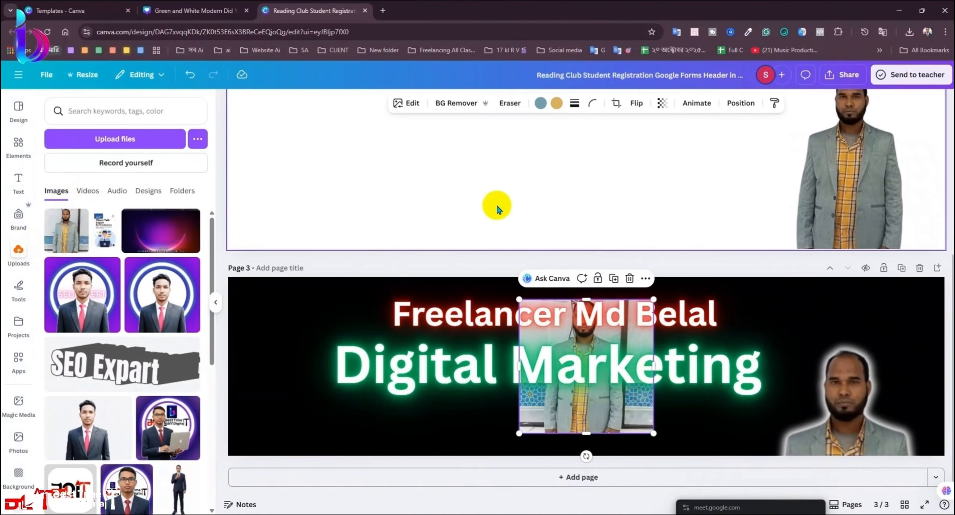
# Step: Remove the new portrait's background with BG Remover and enlarge it on the banner
pyautogui.click(468, 114)
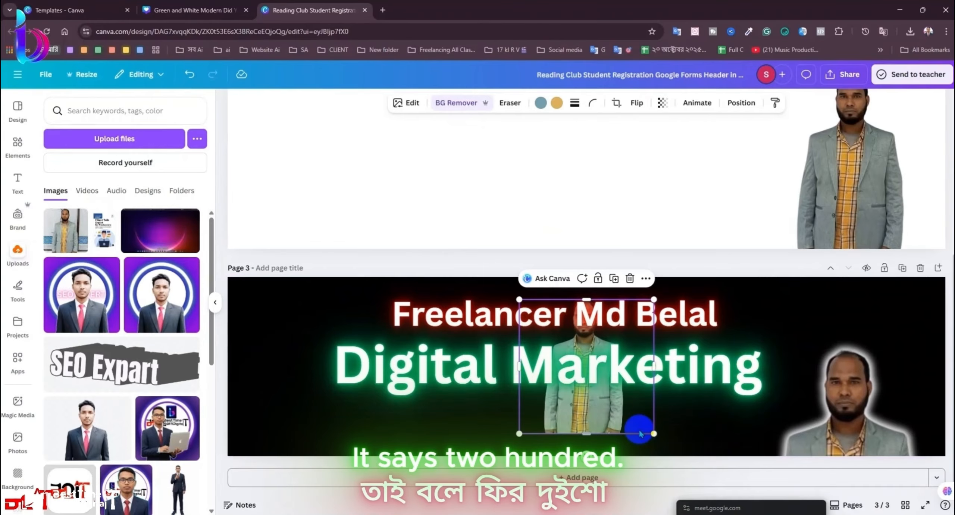
pyautogui.moveTo(655, 432); pyautogui.dragTo(740, 508)
pyautogui.scroll(5, 696, 338)
pyautogui.scroll(-5, 695, 337)
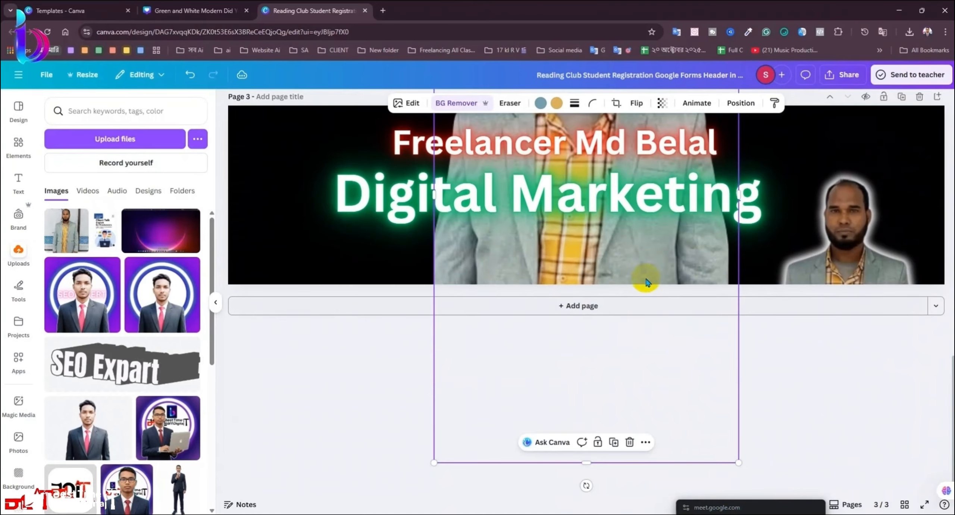
pyautogui.moveTo(641, 280); pyautogui.dragTo(731, 384)
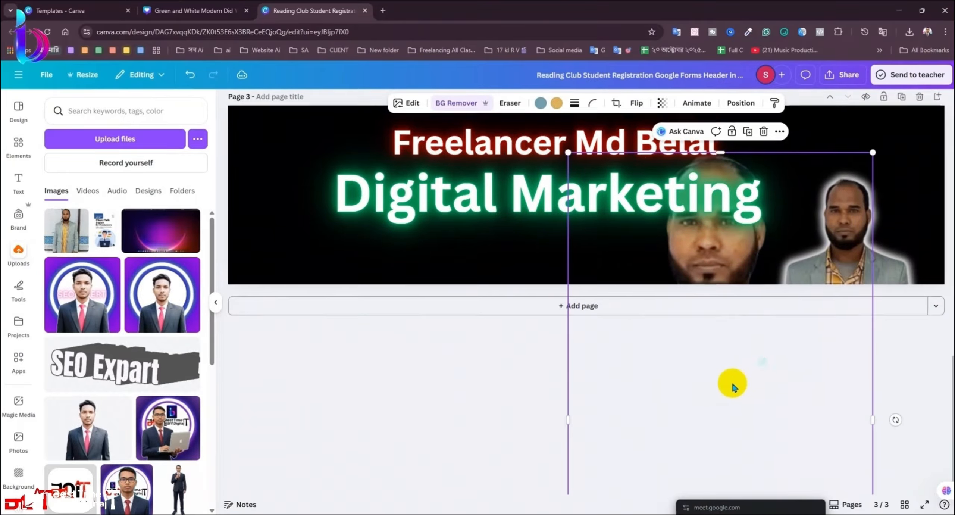
pyautogui.scroll(-5, 842, 253)
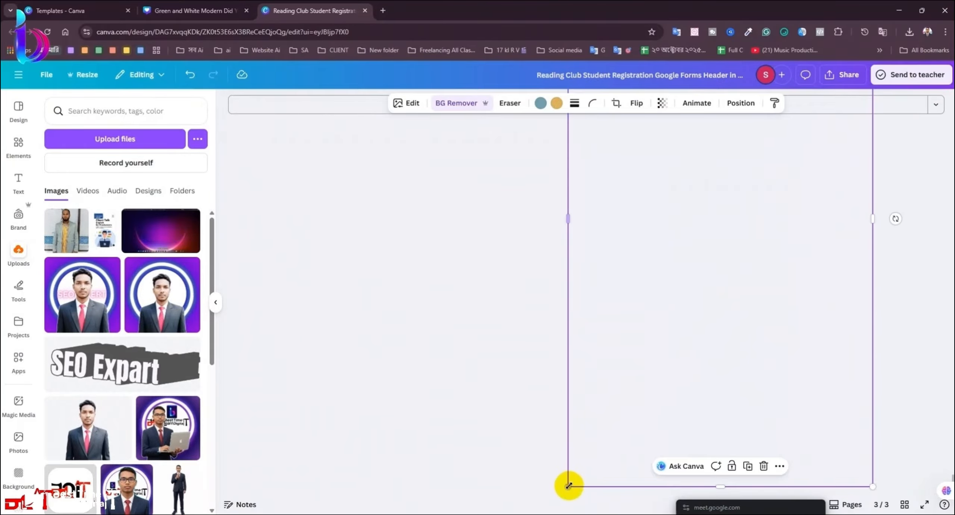
pyautogui.moveTo(568, 485); pyautogui.dragTo(685, 304)
pyautogui.scroll(8, 740, 270)
pyautogui.scroll(-3, 774, 394)
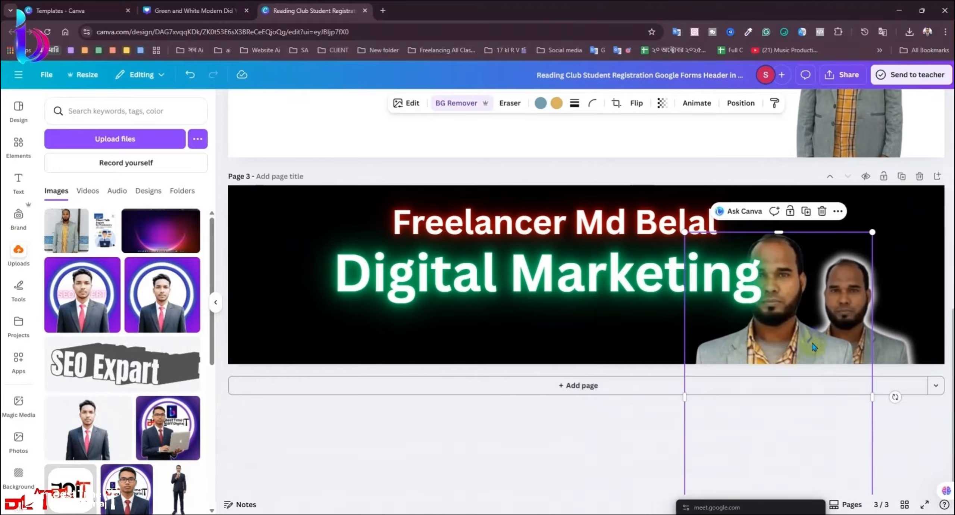
# Step: Delete the old glowing portrait and move the new one to the banner's right edge
pyautogui.click(669, 291)
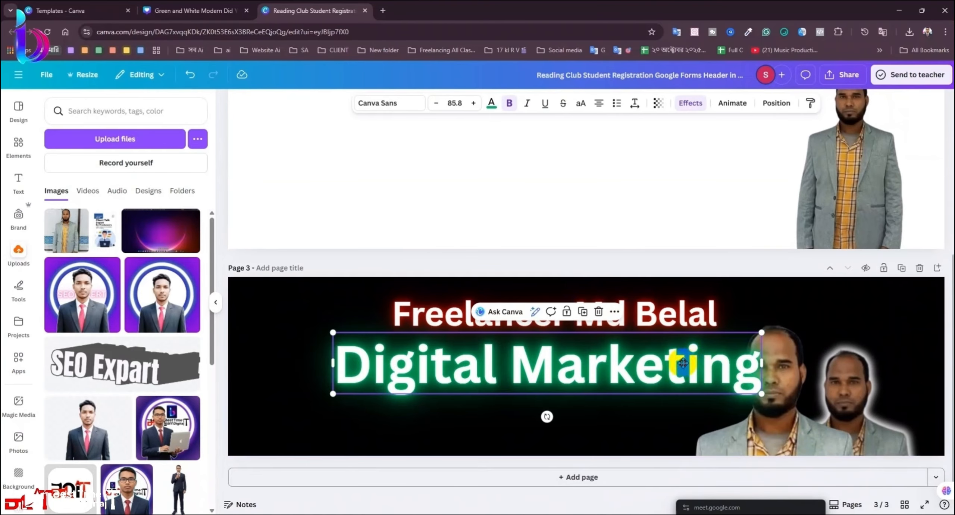
pyautogui.moveTo(682, 363); pyautogui.dragTo(618, 364)
pyautogui.hotkey('ctrl', 'z')
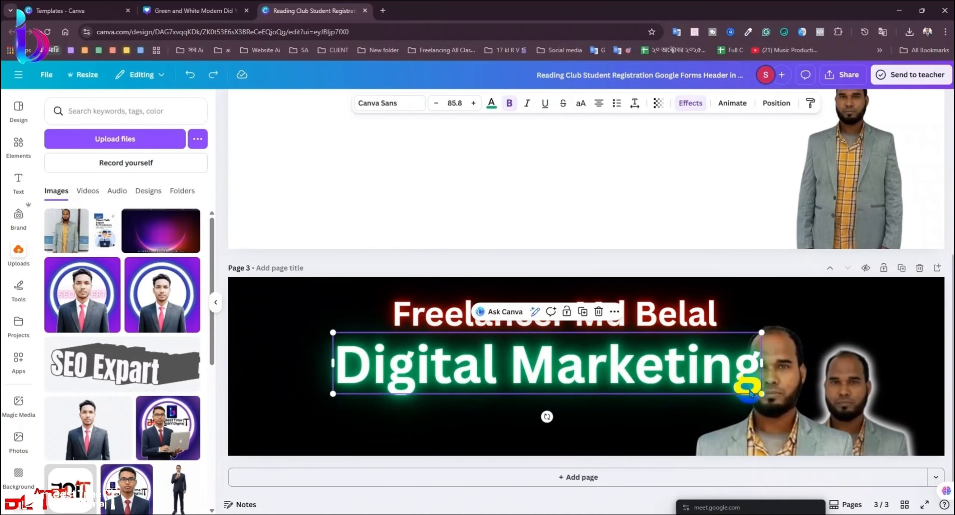
pyautogui.moveTo(894, 421); pyautogui.dragTo(916, 413)
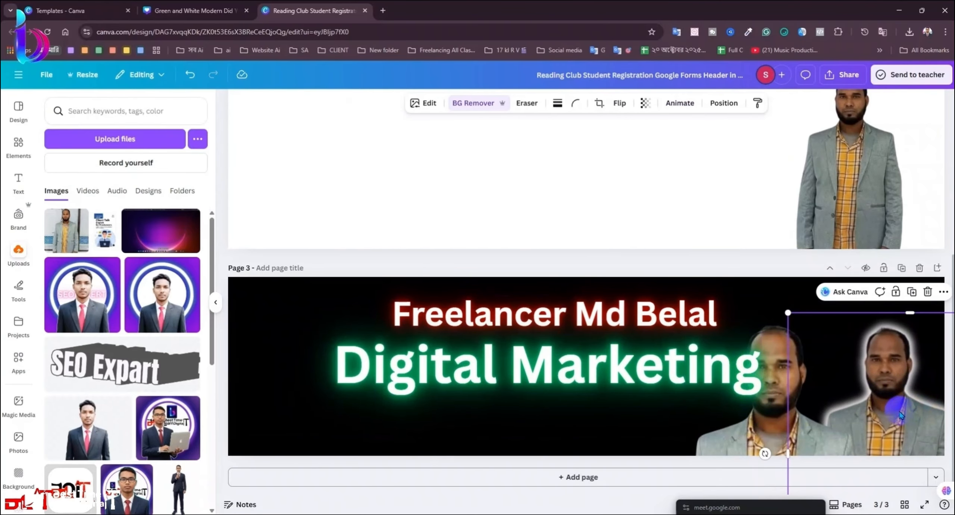
pyautogui.press('Delete')
pyautogui.moveTo(787, 419); pyautogui.dragTo(875, 373)
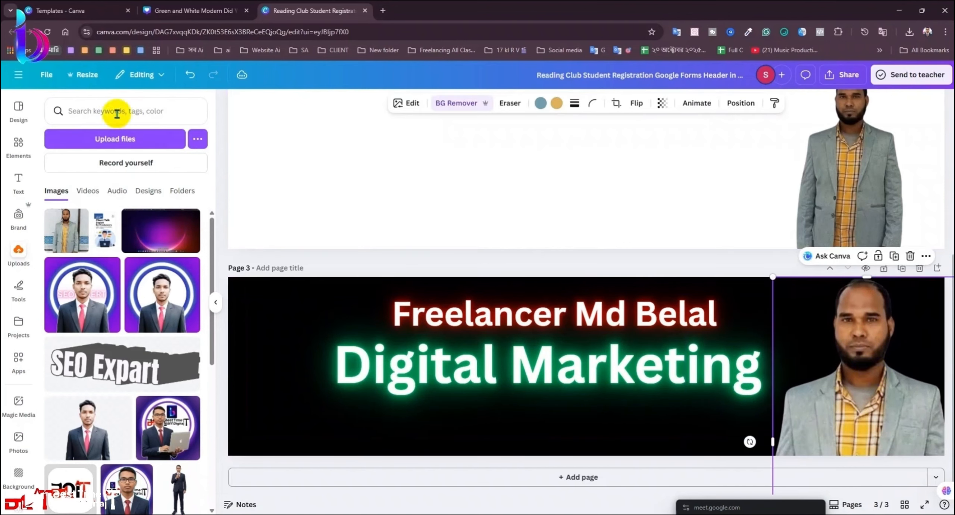
# Step: Apply a Glow shadow to the portrait in white #FFFFFF at intensity 100
pyautogui.click(396, 106)
pyautogui.click(76, 401)
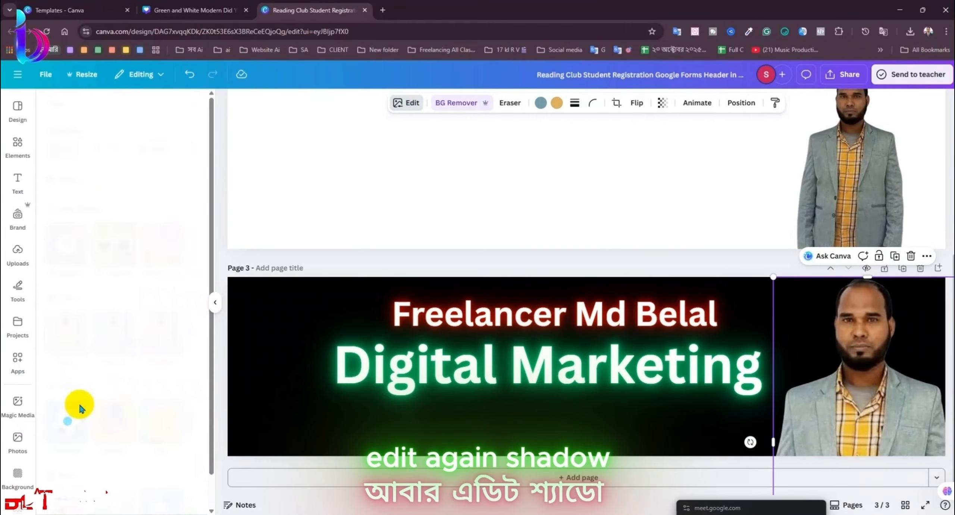
pyautogui.click(71, 228)
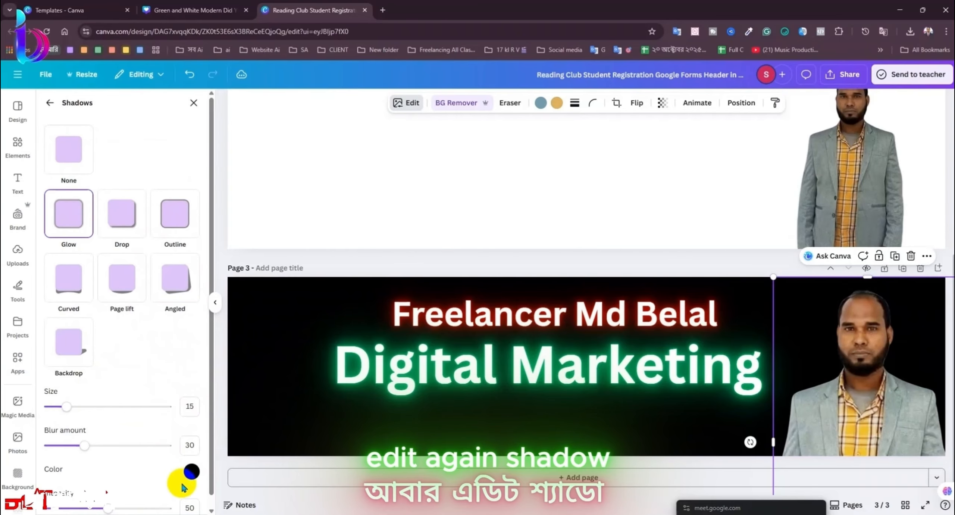
pyautogui.click(192, 471)
pyautogui.moveTo(207, 394); pyautogui.dragTo(179, 332)
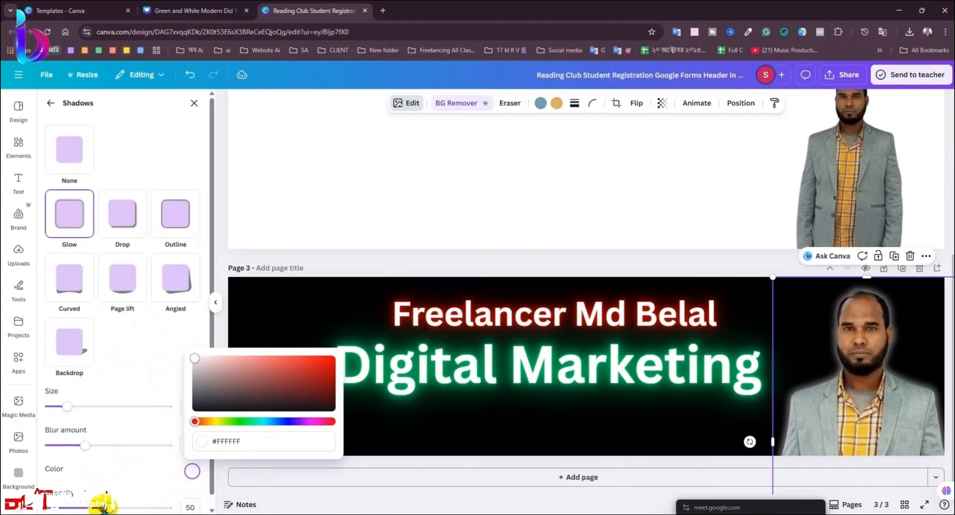
pyautogui.moveTo(103, 507); pyautogui.dragTo(188, 508)
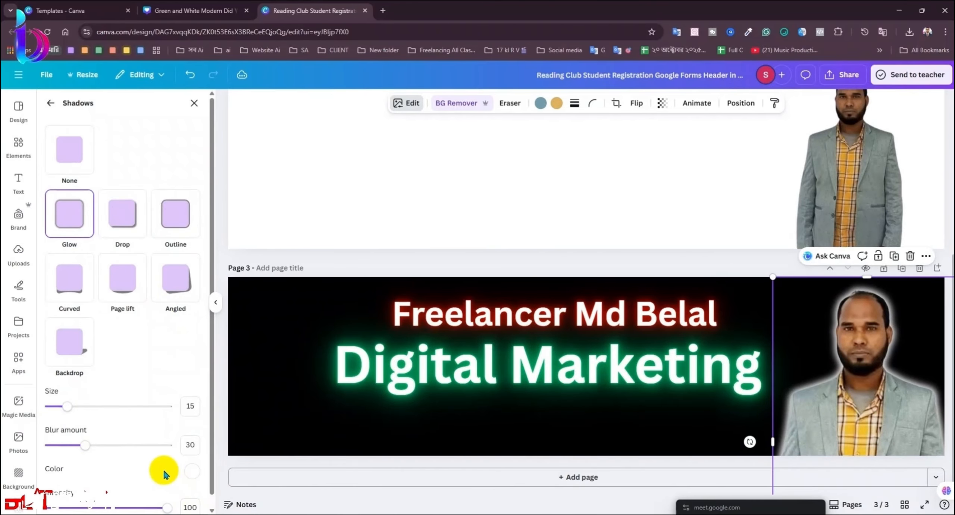
# Step: Fine-tune the glow to size 22 with blur 23
pyautogui.scroll(-1, 163, 471)
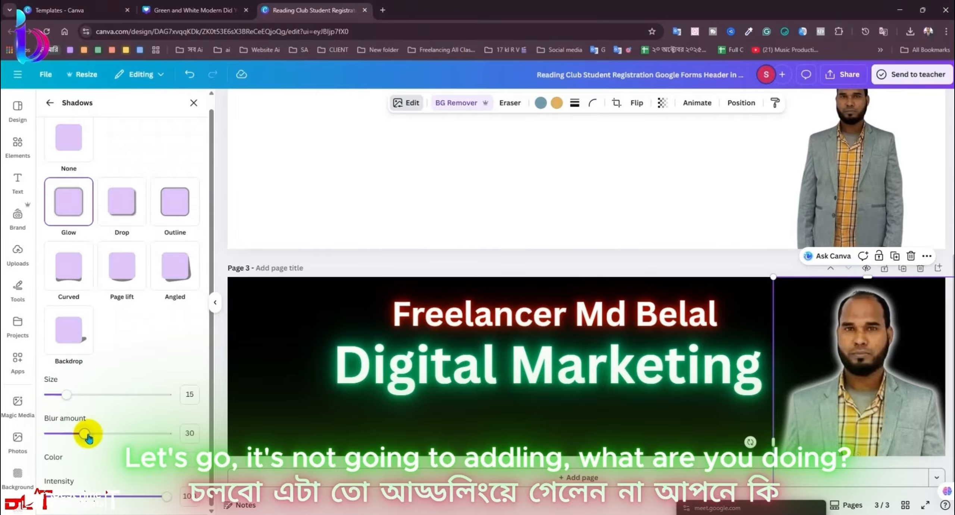
pyautogui.moveTo(87, 434); pyautogui.dragTo(187, 436)
pyautogui.click(107, 434)
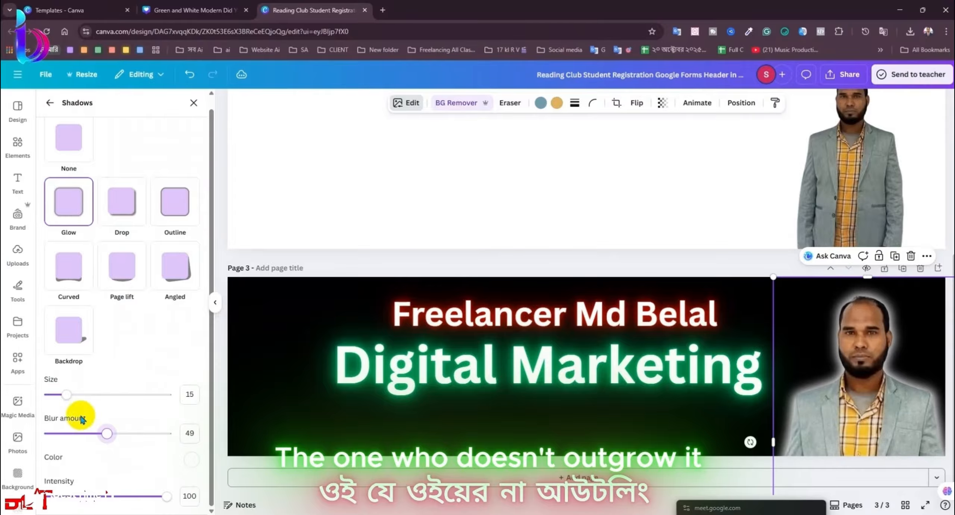
pyautogui.moveTo(69, 404); pyautogui.dragTo(96, 400)
pyautogui.moveTo(112, 436)
pyautogui.mouseDown()
pyautogui.moveTo(71, 439)
pyautogui.moveTo(117, 437)
pyautogui.moveTo(93, 443)
pyautogui.moveTo(77, 434)
pyautogui.mouseUp()
pyautogui.moveTo(86, 395); pyautogui.dragTo(76, 398)
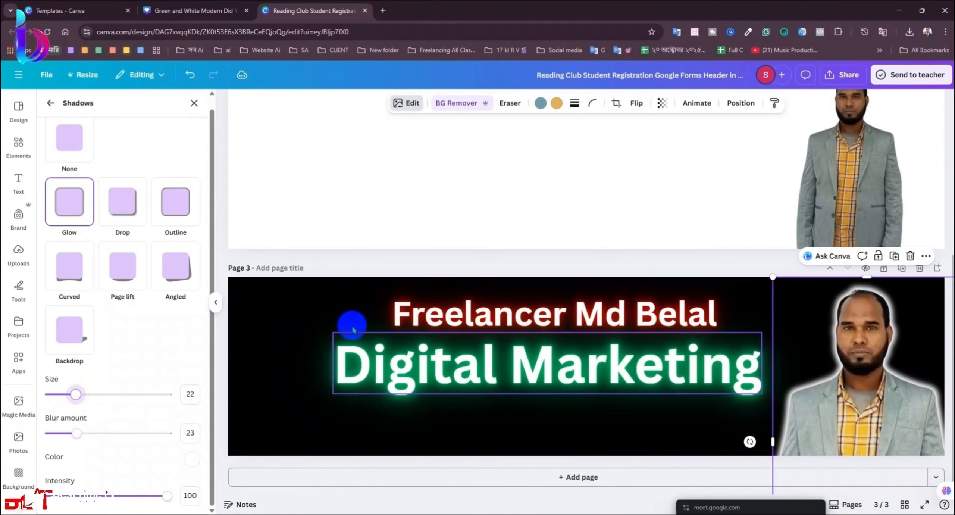
pyautogui.click(195, 104)
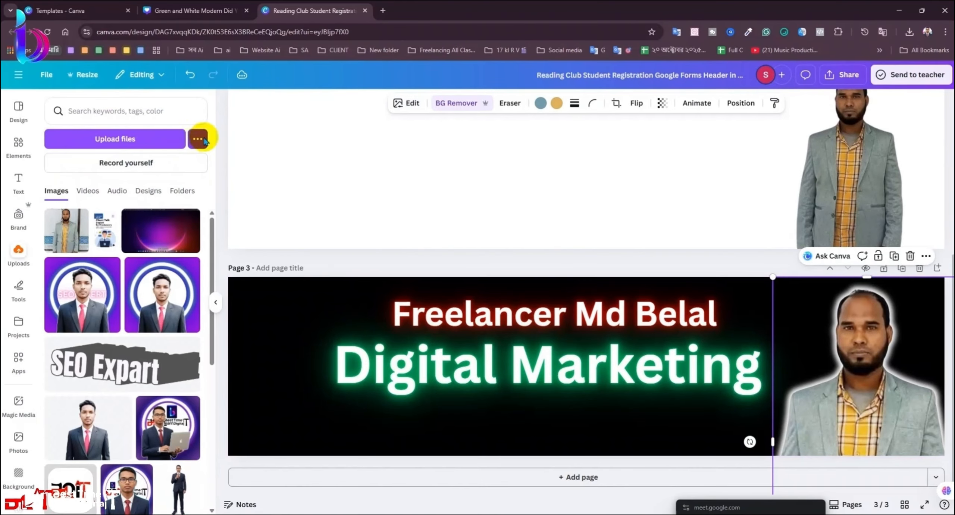
# Step: Place a copy of the glowing portrait mid-banner and bring it one layer forward
pyautogui.click(217, 303)
pyautogui.scroll(-5, 607, 363)
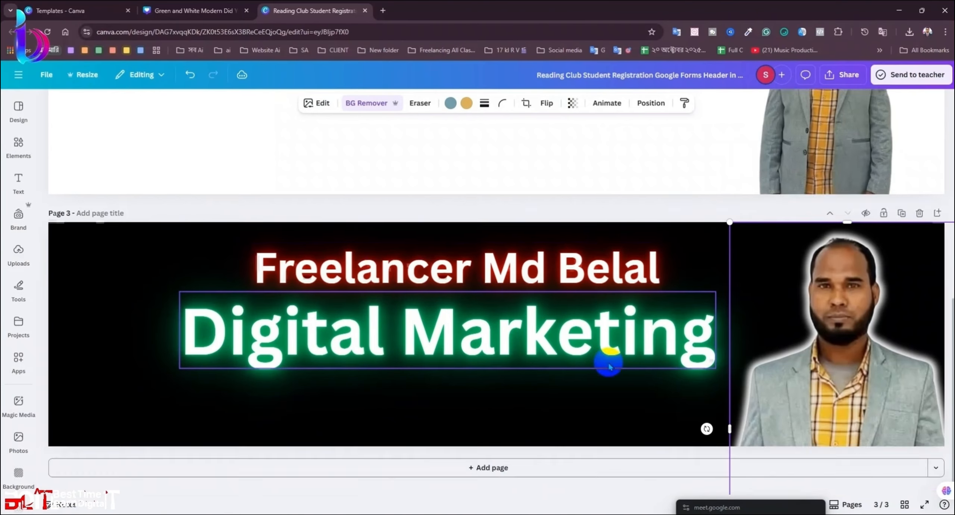
pyautogui.scroll(3, 637, 371)
pyautogui.scroll(2, 827, 398)
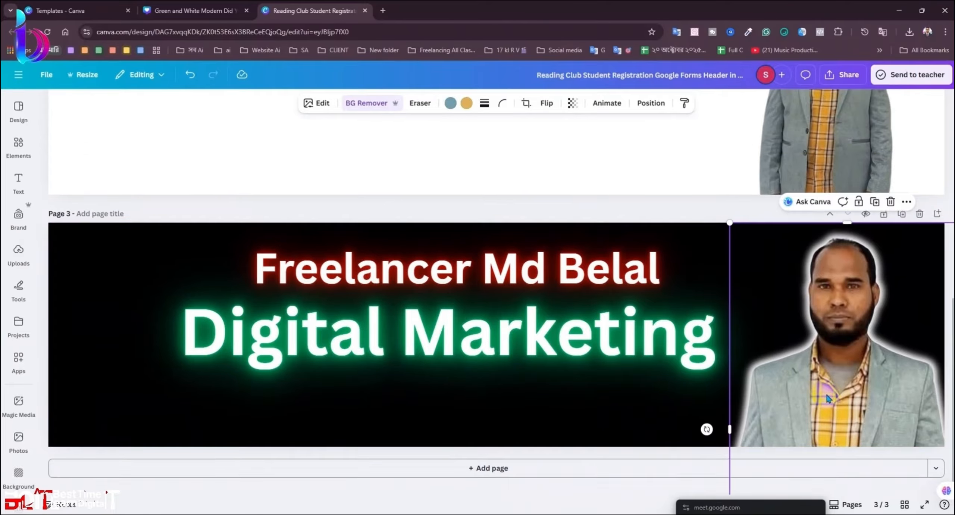
pyautogui.click(678, 419)
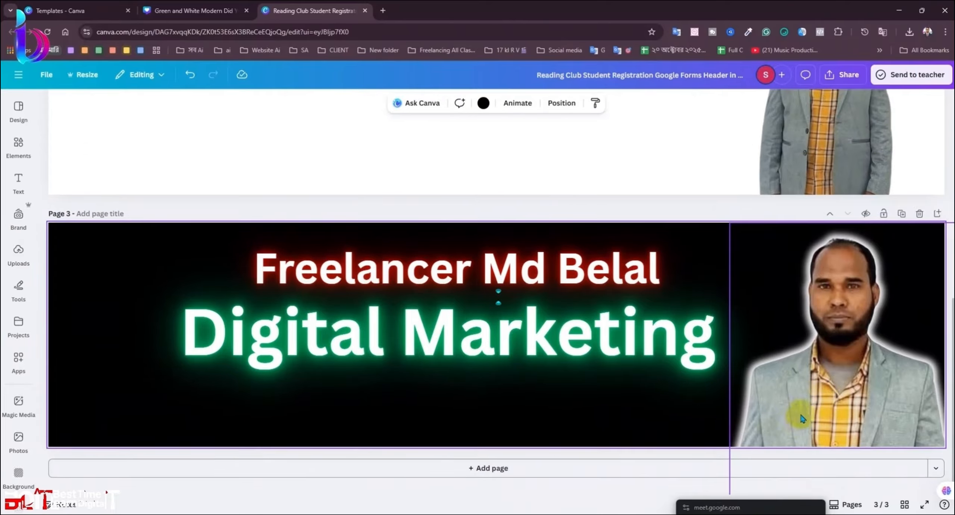
pyautogui.moveTo(825, 380); pyautogui.dragTo(560, 371)
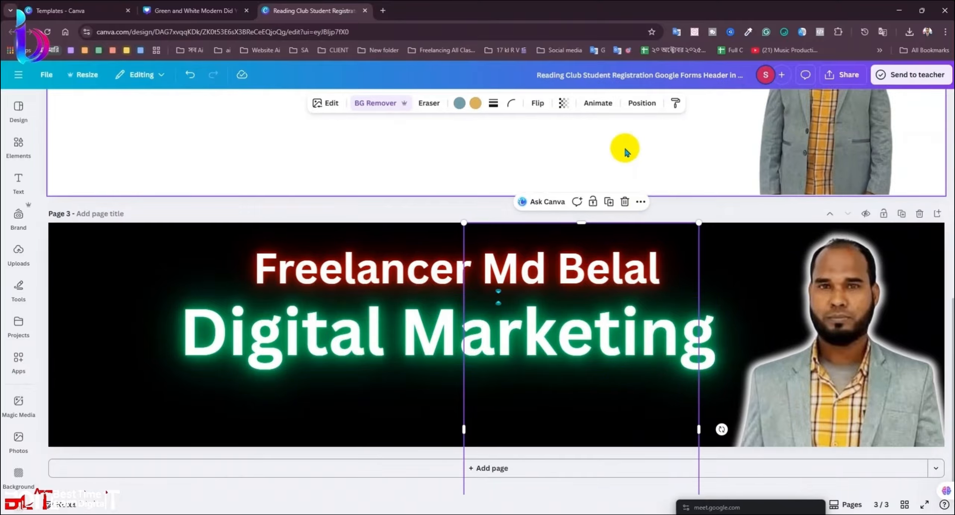
pyautogui.click(639, 103)
pyautogui.click(95, 164)
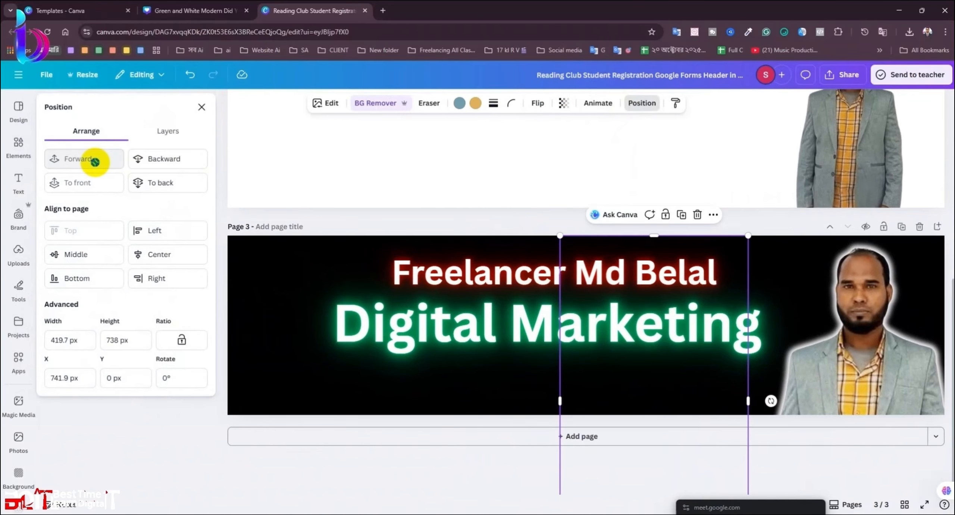
pyautogui.click(201, 109)
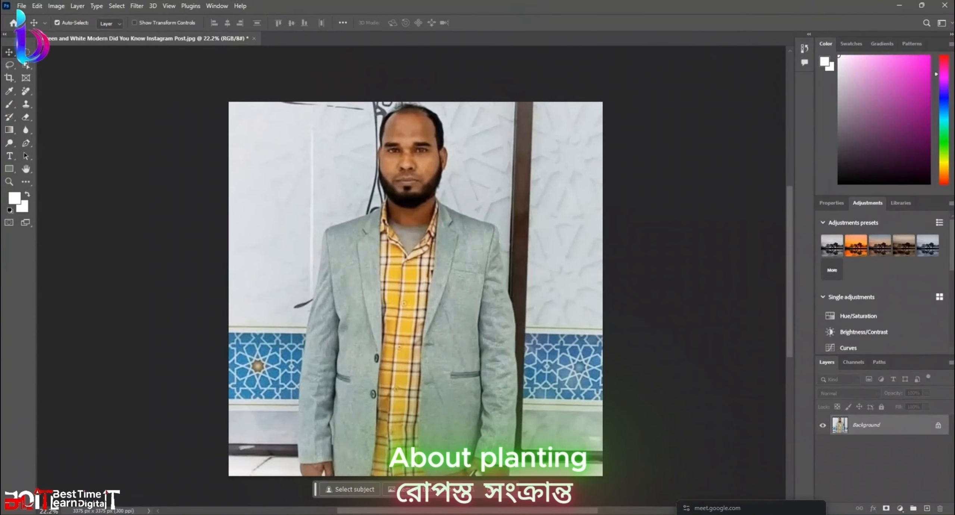
# Step: Quit Photoshop without saving and close the Illustrator document
pyautogui.click(945, 8)
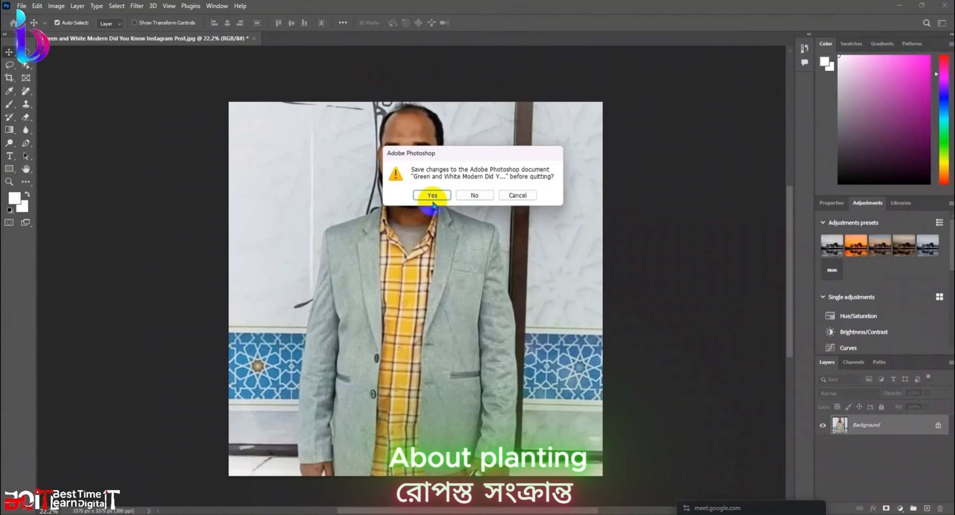
pyautogui.click(459, 197)
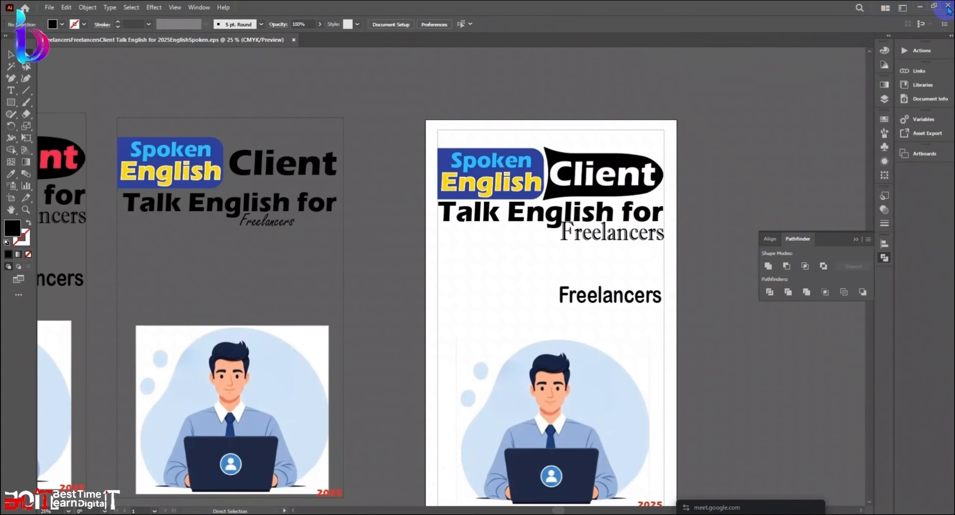
pyautogui.click(947, 8)
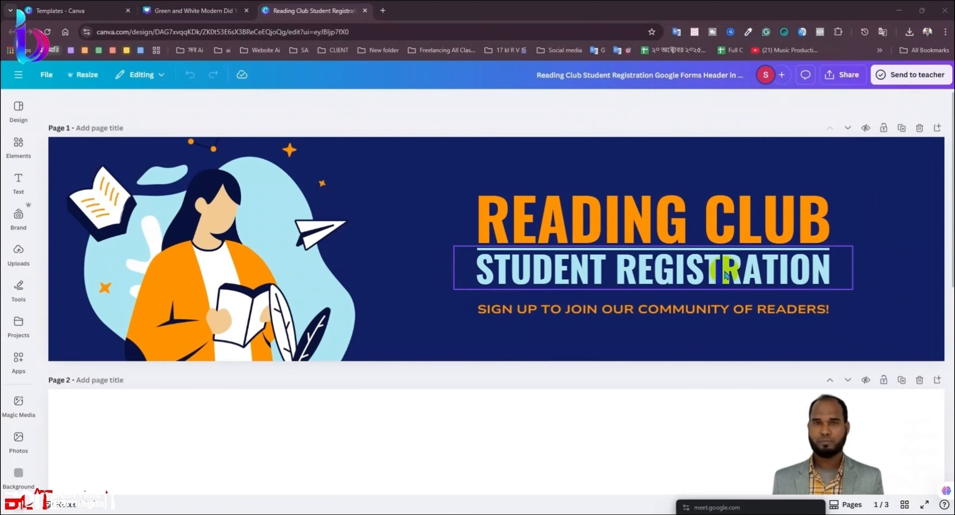
pyautogui.scroll(-5, 693, 328)
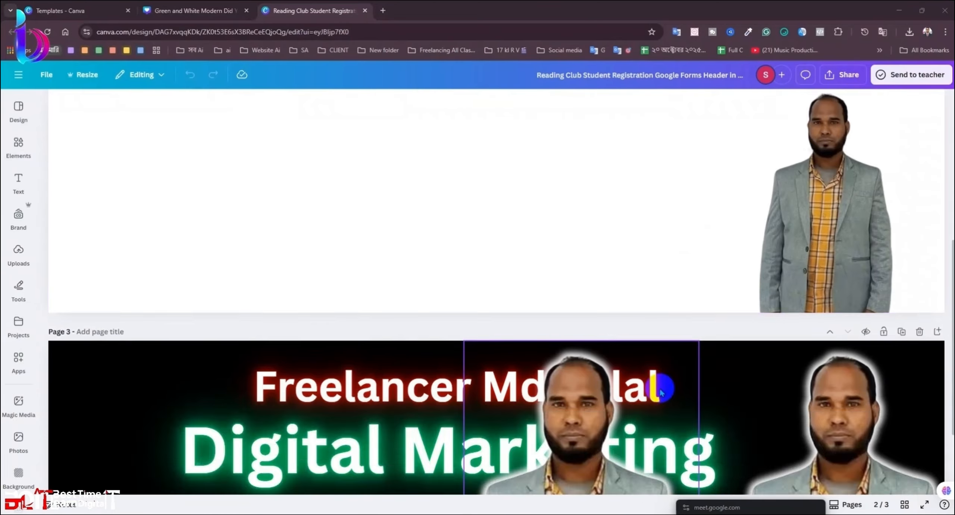
# Step: Duplicate the portrait out to the banner's left edge, completing a row of five portrait copies
pyautogui.scroll(-6, 661, 391)
pyautogui.scroll(1, 599, 408)
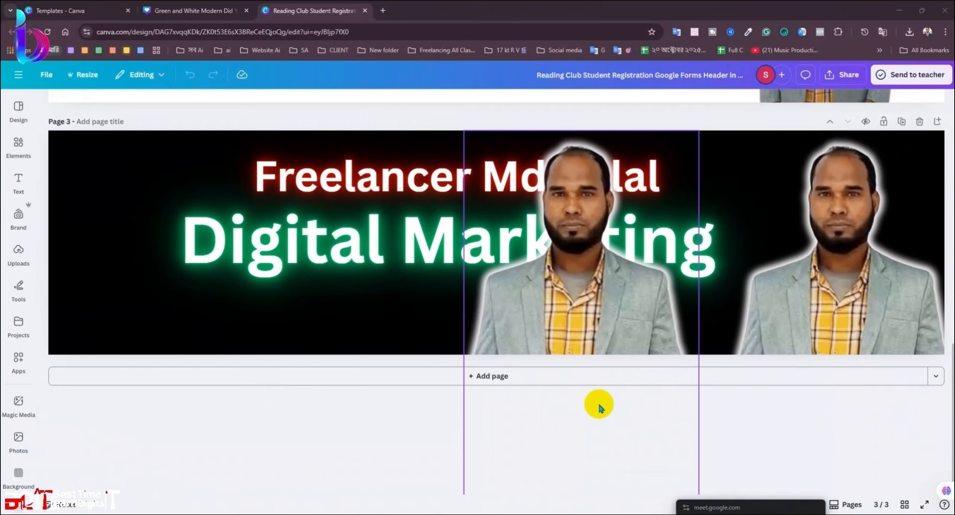
pyautogui.scroll(2, 433, 388)
pyautogui.scroll(-4, 448, 391)
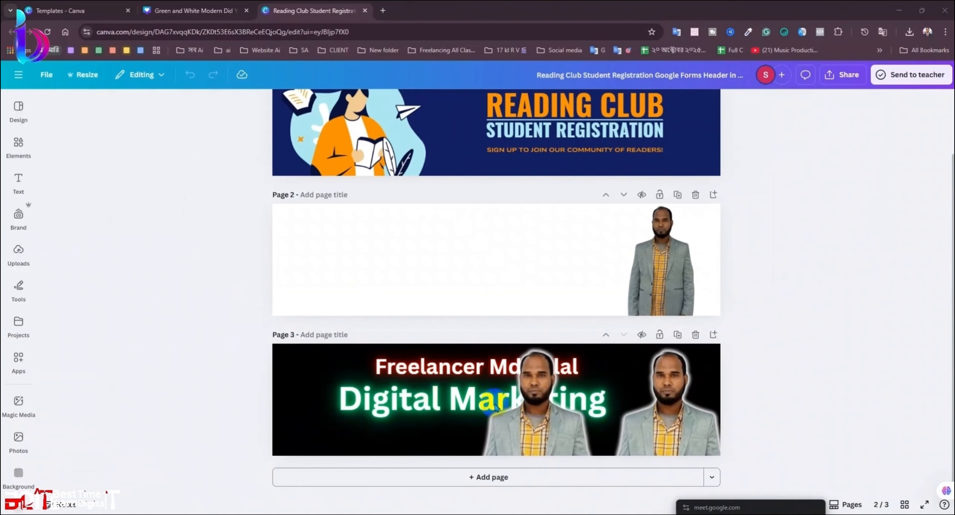
pyautogui.scroll(1, 568, 435)
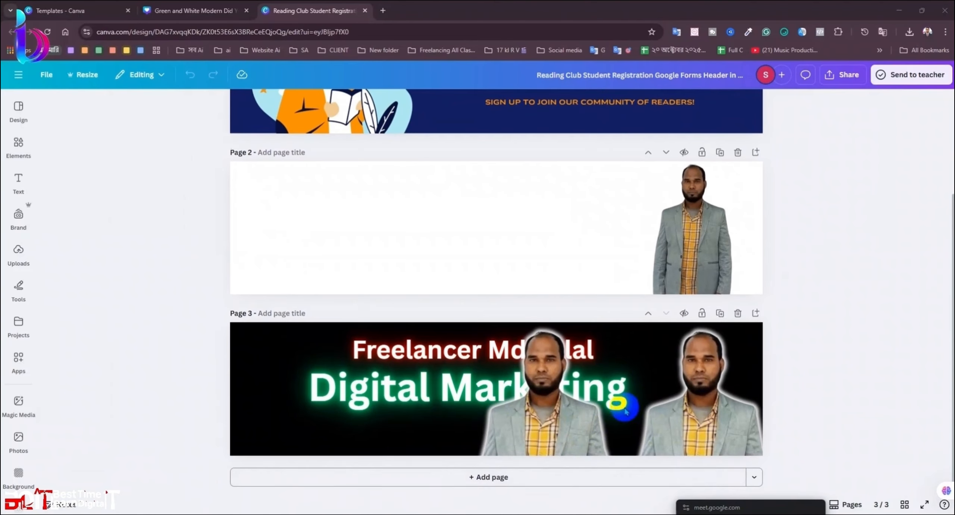
pyautogui.scroll(-2, 597, 399)
pyautogui.scroll(1, 596, 403)
pyautogui.scroll(2, 595, 403)
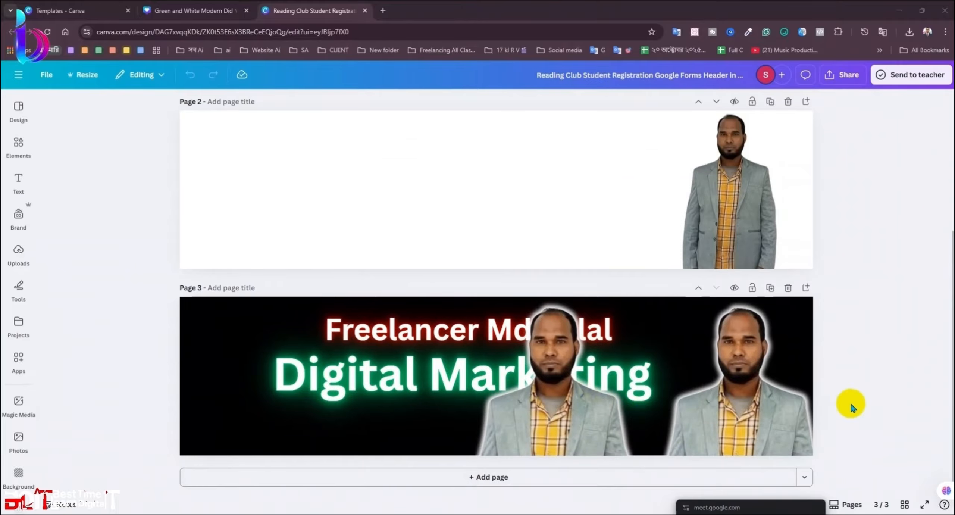
pyautogui.scroll(-2, 852, 407)
pyautogui.scroll(2, 692, 317)
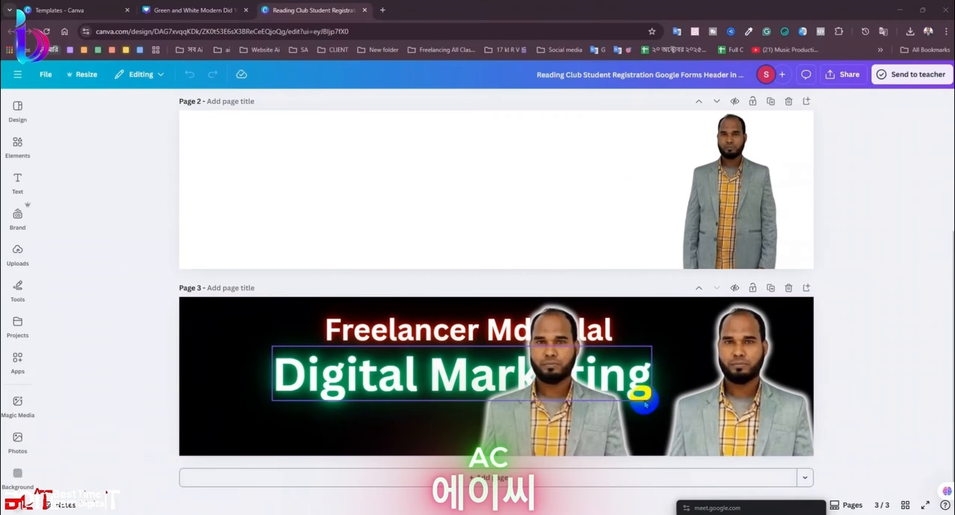
pyautogui.scroll(-2, 589, 384)
pyautogui.scroll(2, 510, 477)
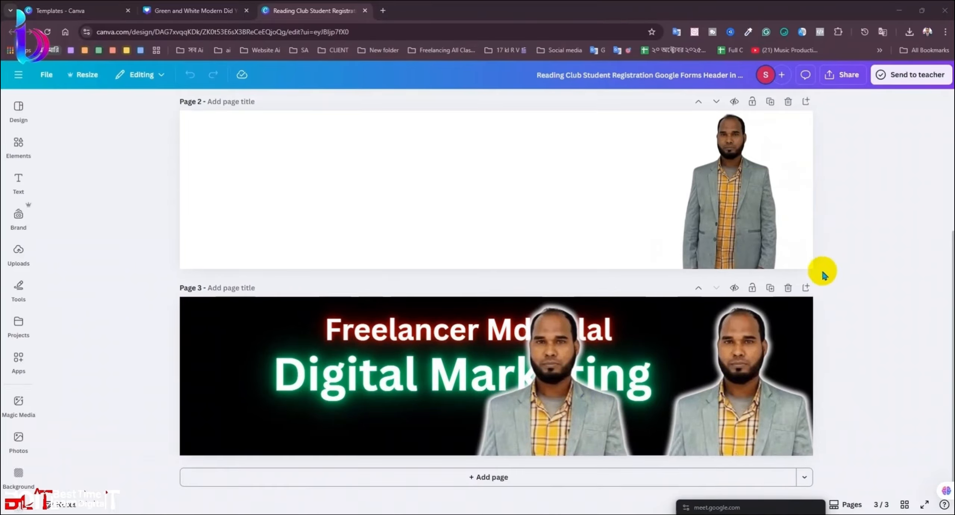
pyautogui.click(867, 288)
pyautogui.moveTo(558, 413); pyautogui.dragTo(707, 406)
# Step: Select the four portrait copies and group them
pyautogui.keyDown('shift'); pyautogui.click(394, 413); pyautogui.keyUp('shift')
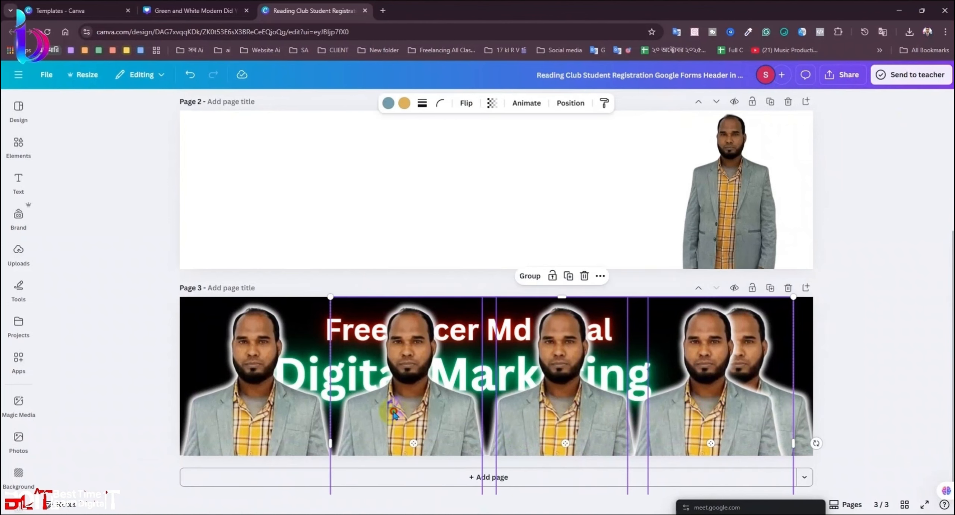
pyautogui.keyDown('shift'); pyautogui.click(287, 414); pyautogui.keyUp('shift')
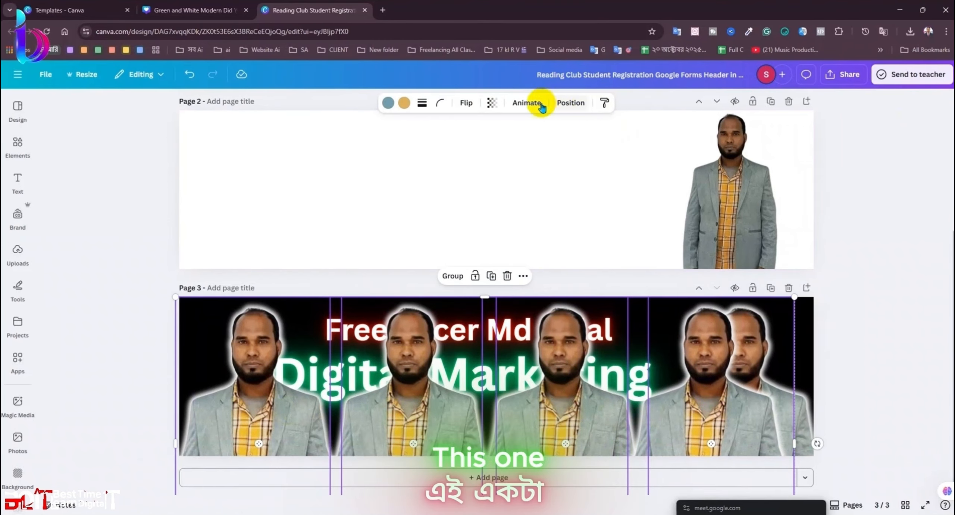
pyautogui.click(451, 277)
# Step: Fade the portrait group to transparency 33 and send it backward behind the headings
pyautogui.click(461, 102)
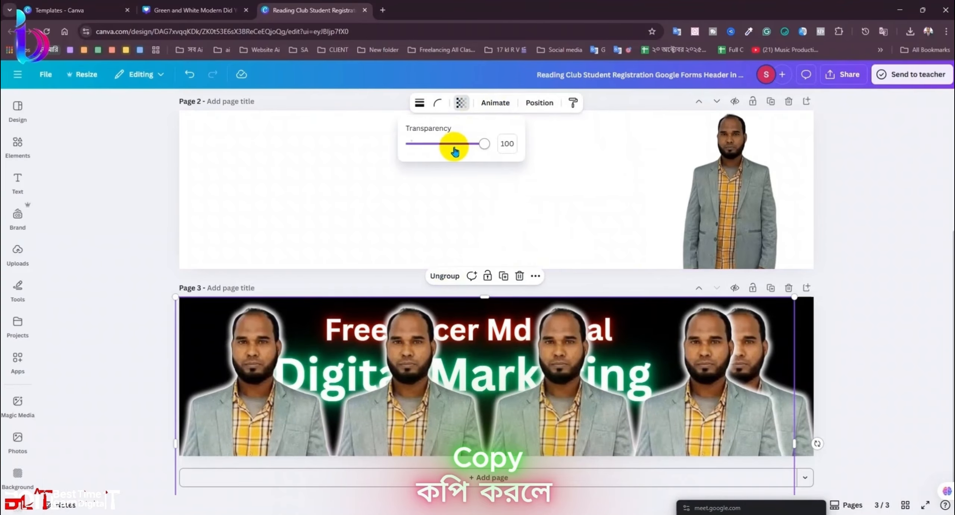
pyautogui.moveTo(454, 149); pyautogui.dragTo(435, 150)
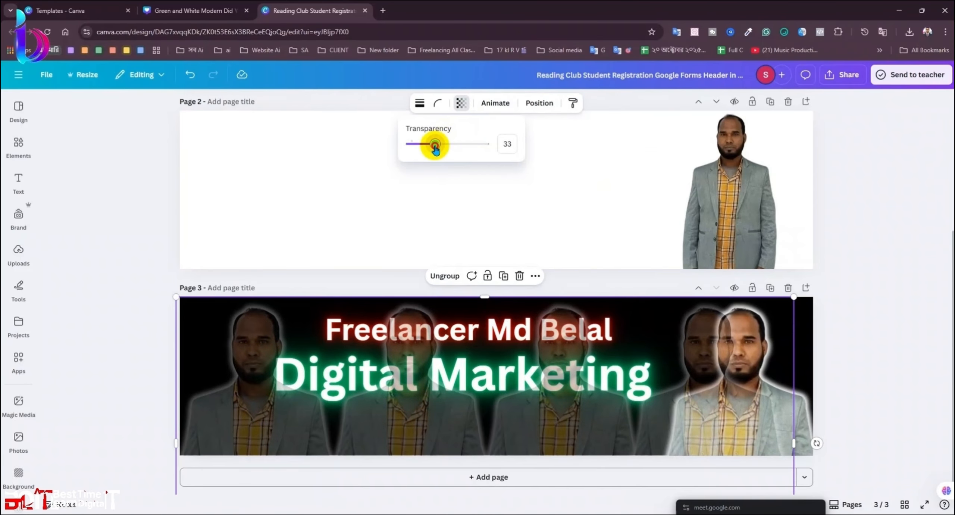
pyautogui.click(539, 103)
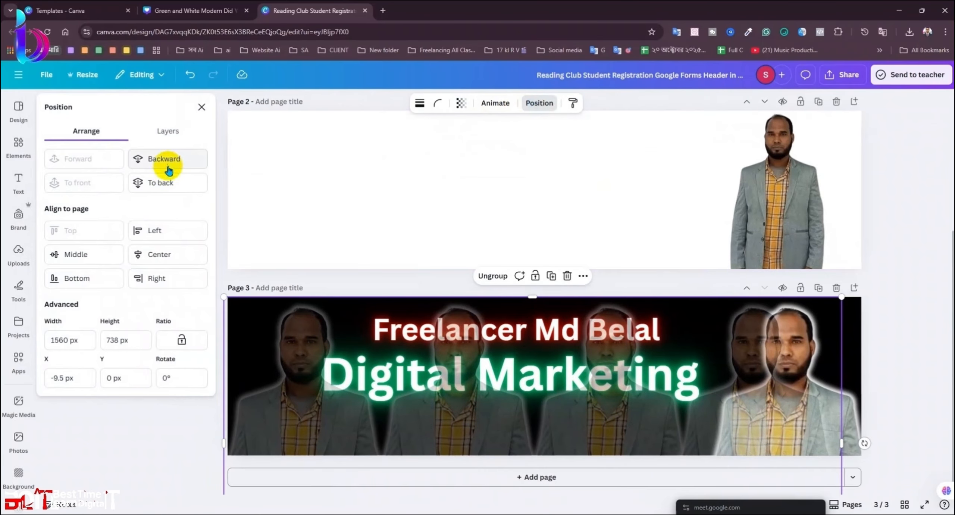
pyautogui.click(163, 179)
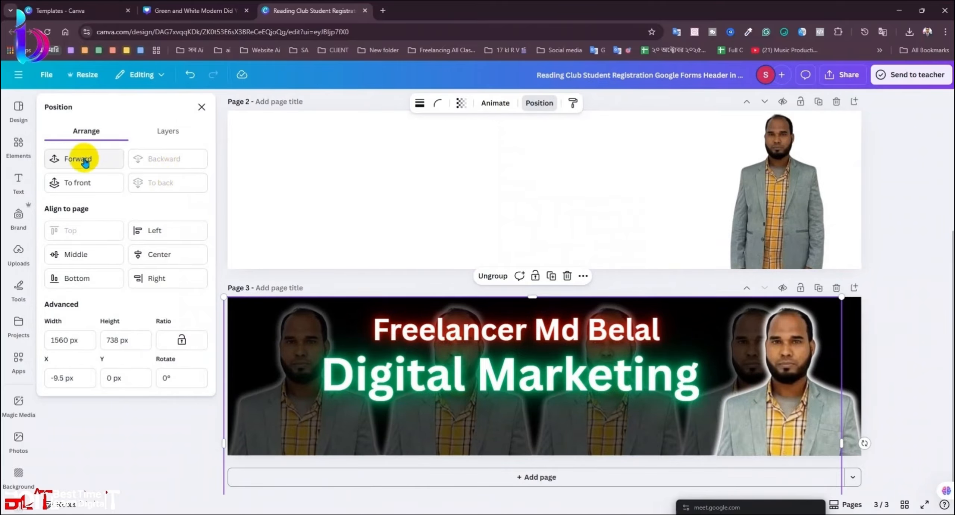
pyautogui.scroll(-3, 801, 438)
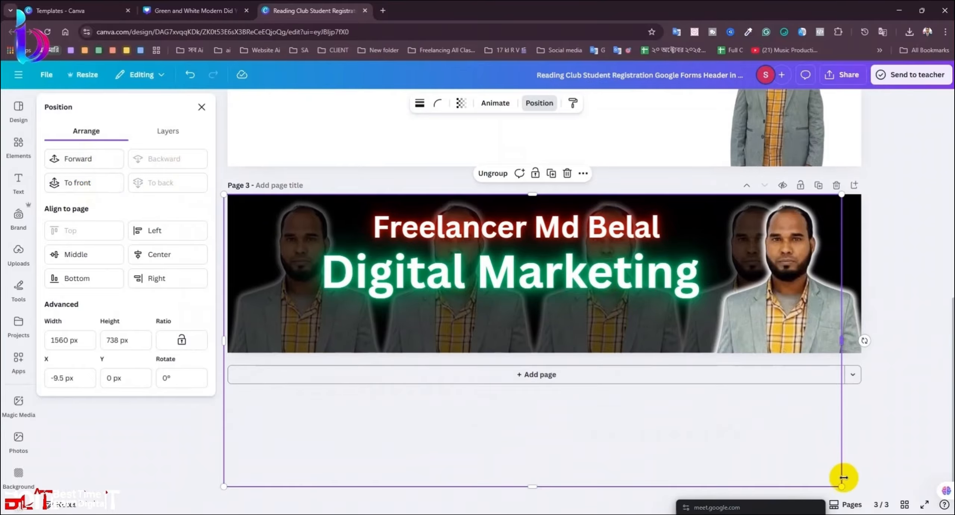
# Step: Shrink the faded portrait group, shift it right, and duplicate it toward the left edge
pyautogui.moveTo(842, 485); pyautogui.dragTo(750, 358)
pyautogui.moveTo(612, 381); pyautogui.dragTo(780, 384)
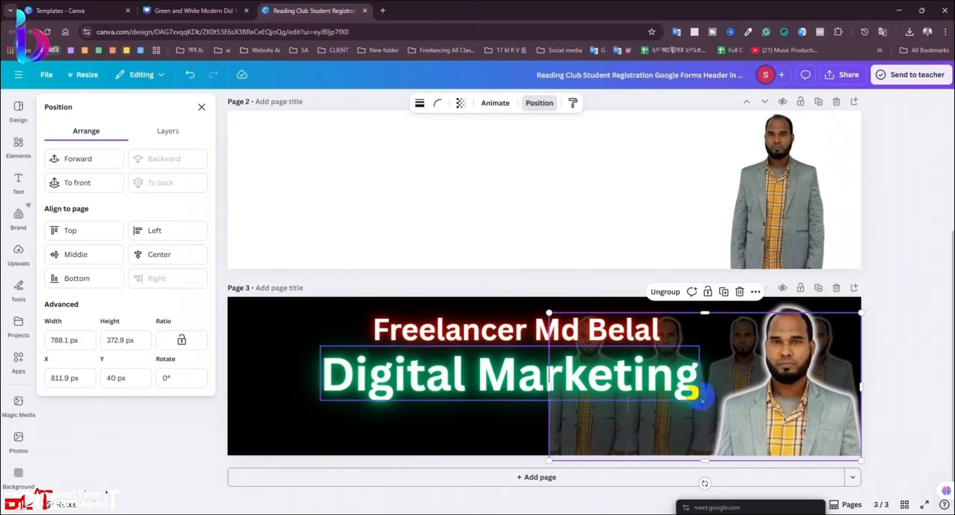
pyautogui.moveTo(676, 413); pyautogui.dragTo(363, 380)
pyautogui.click(948, 307)
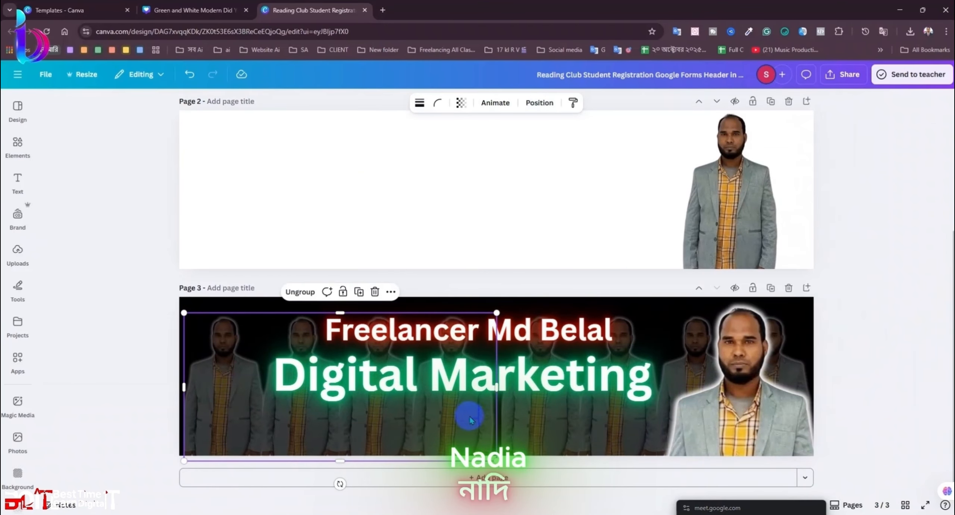
# Step: Delete both faded portrait groups from the banner
pyautogui.press('Delete')
pyautogui.click(588, 441)
pyautogui.press('Delete')
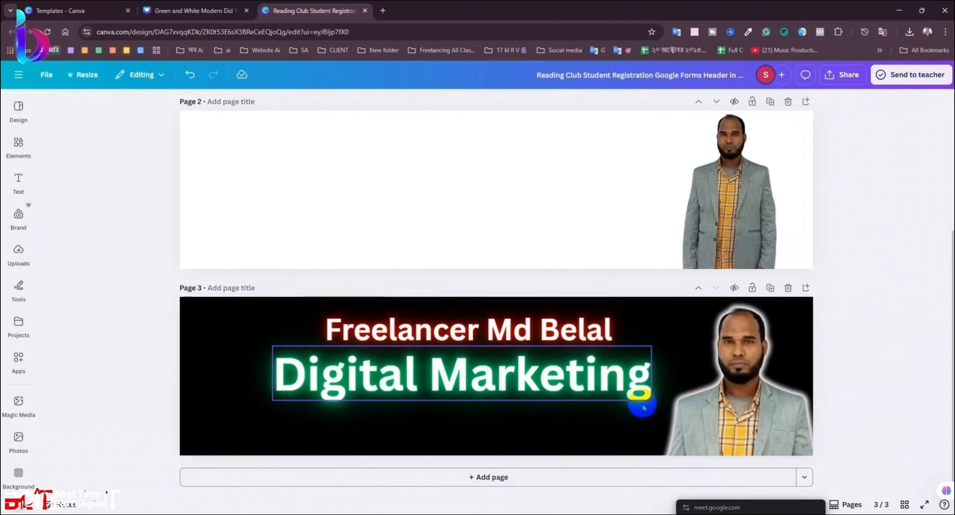
# Step: Offset the duplicate Digital Marketing text slightly downward and send it behind the original
pyautogui.click(490, 366)
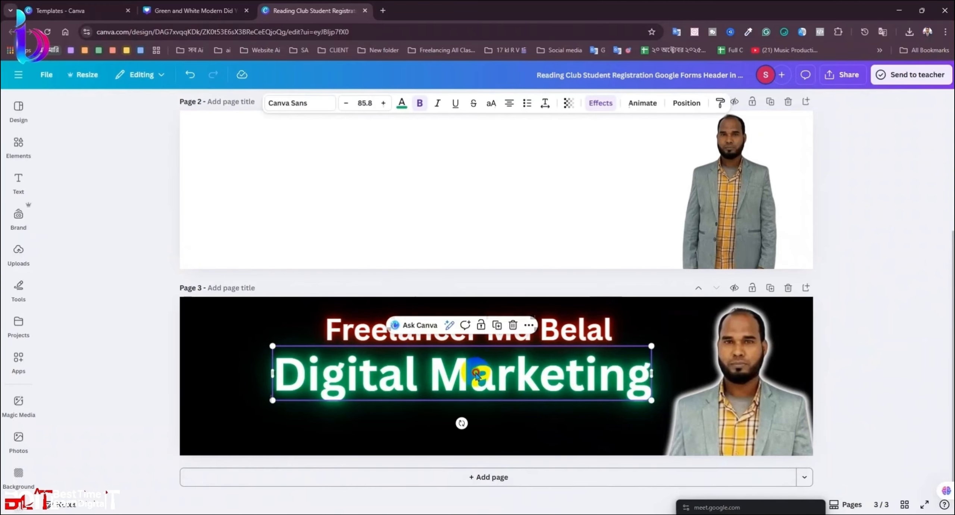
pyautogui.moveTo(492, 427); pyautogui.dragTo(487, 392)
pyautogui.click(526, 425)
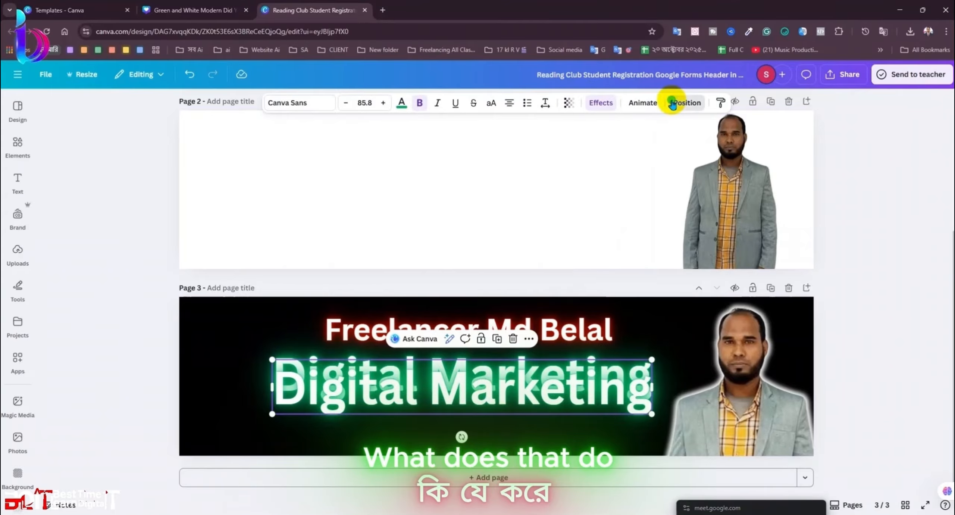
pyautogui.click(685, 102)
pyautogui.click(170, 167)
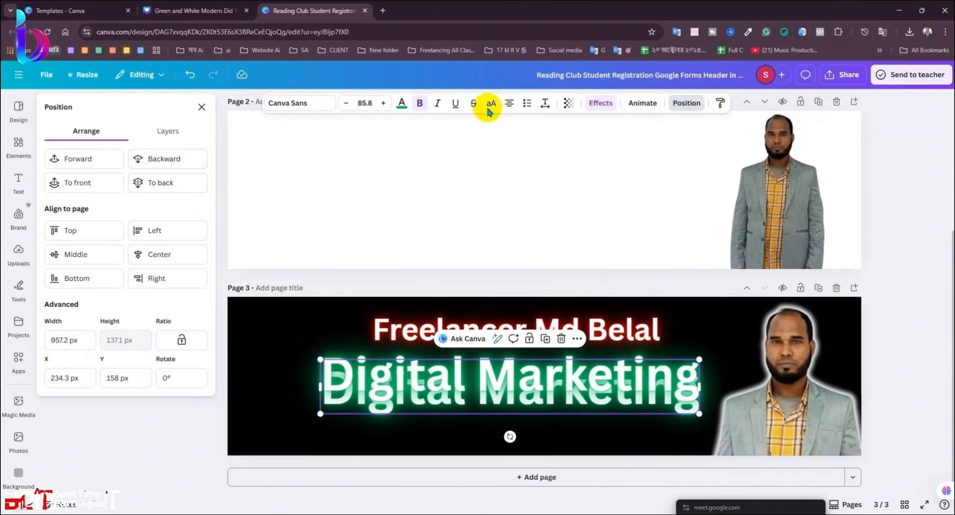
# Step: Make the duplicate Digital Marketing text black after trying dark blue, azure and white
pyautogui.click(402, 103)
pyautogui.click(121, 180)
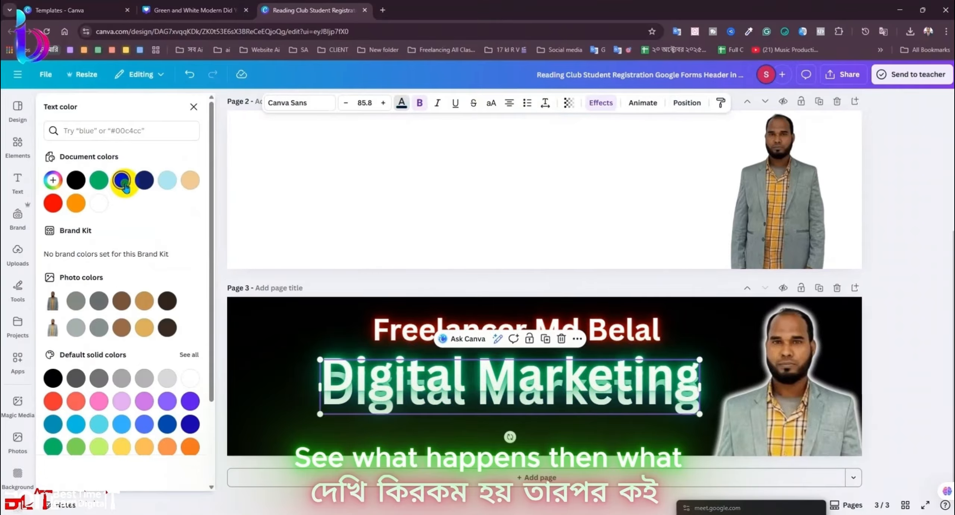
pyautogui.click(169, 180)
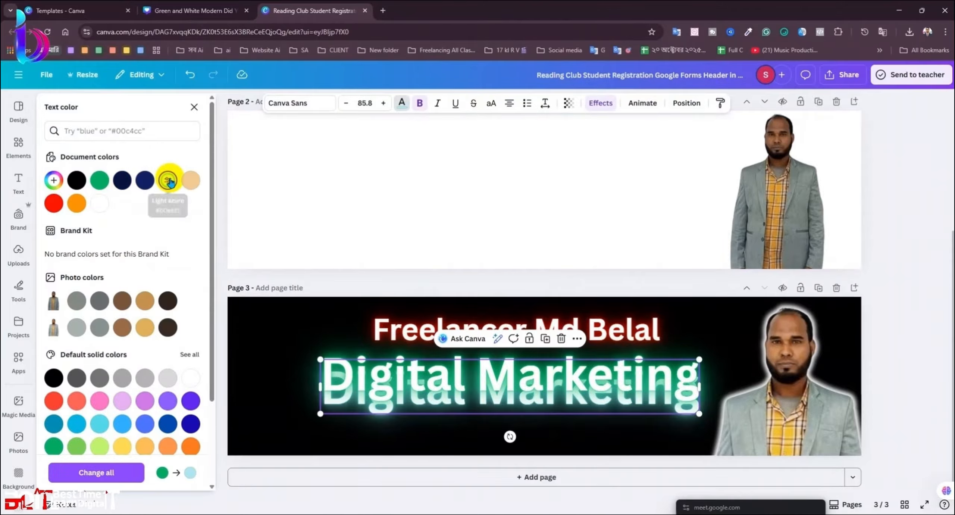
pyautogui.click(99, 204)
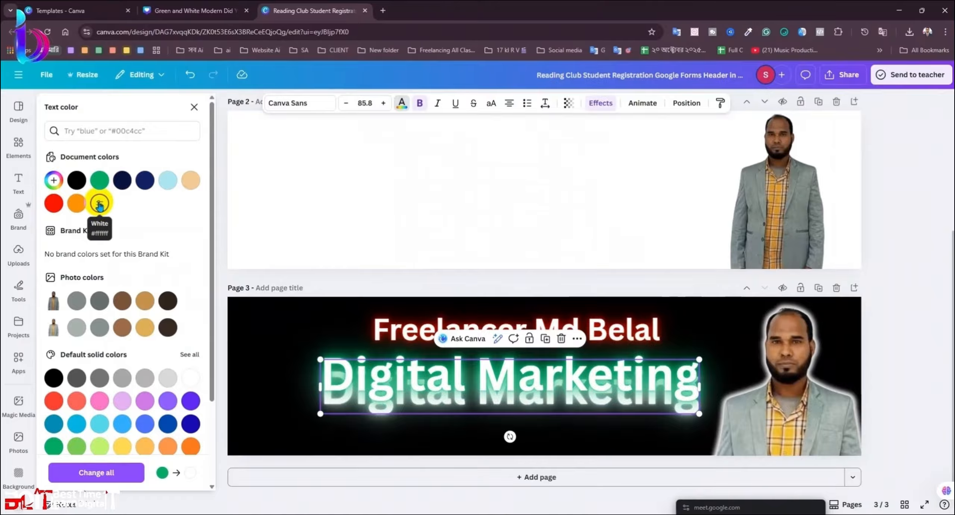
pyautogui.click(83, 185)
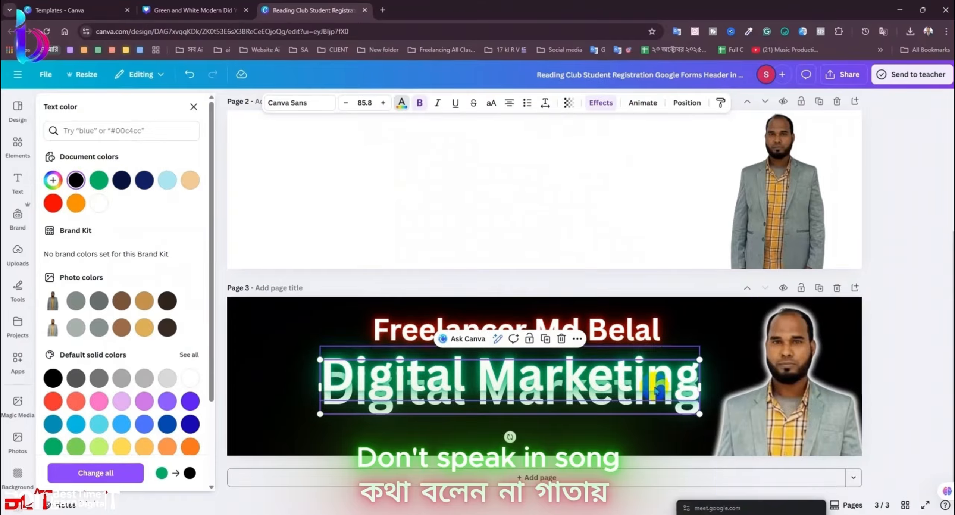
pyautogui.click(904, 376)
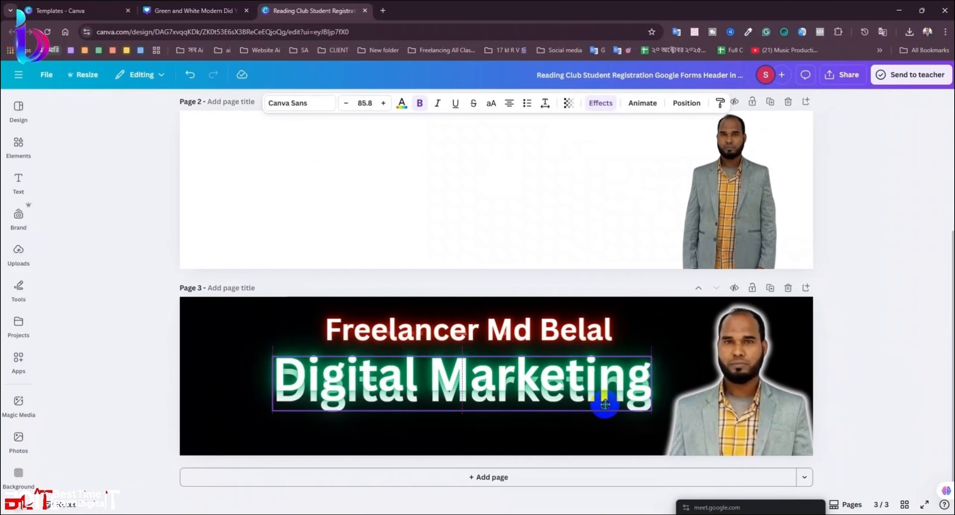
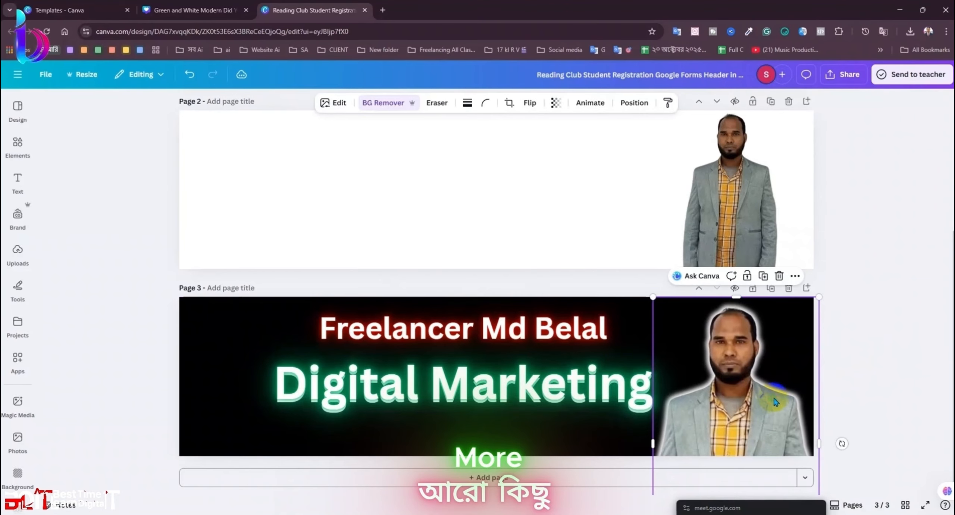
# Step: Nudge the page 3 portrait left and enlarge it past the banner's bottom edge
pyautogui.moveTo(774, 397); pyautogui.dragTo(768, 398)
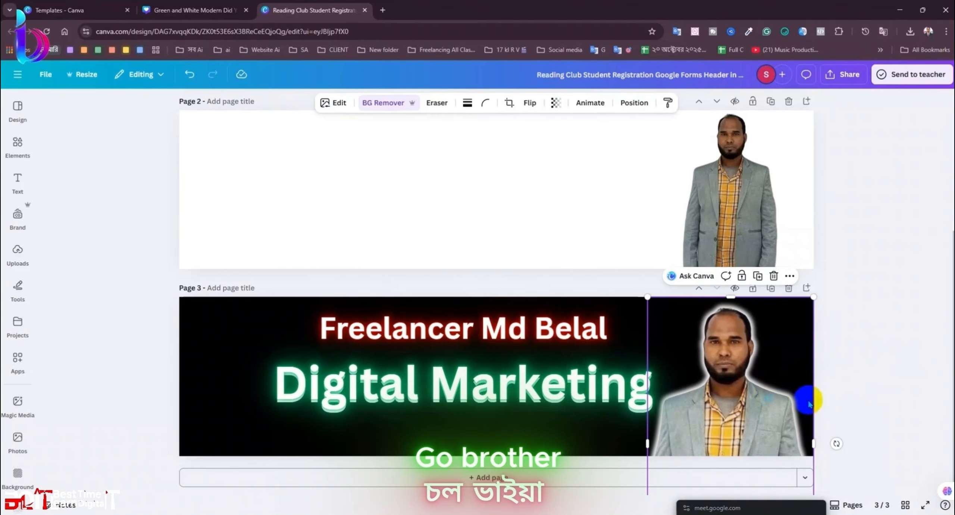
pyautogui.click(880, 392)
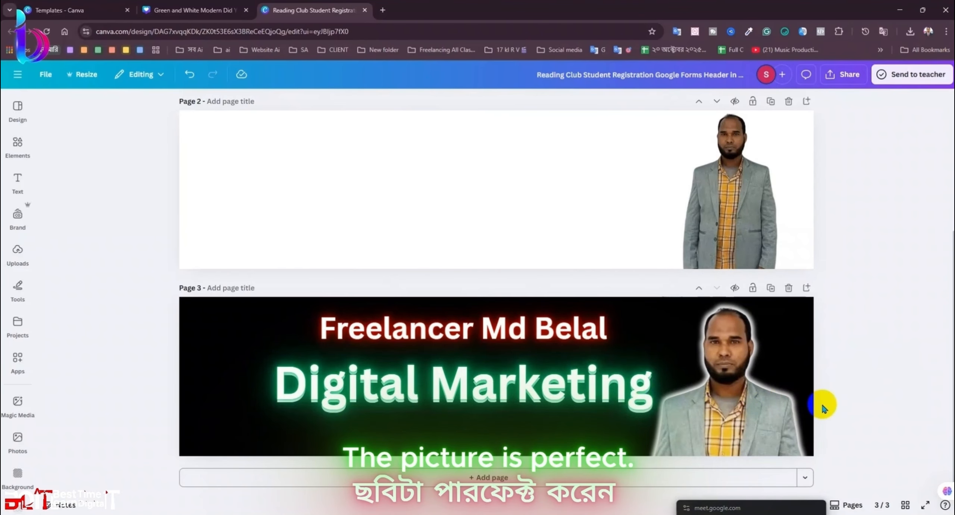
pyautogui.click(808, 405)
pyautogui.scroll(-3, 807, 405)
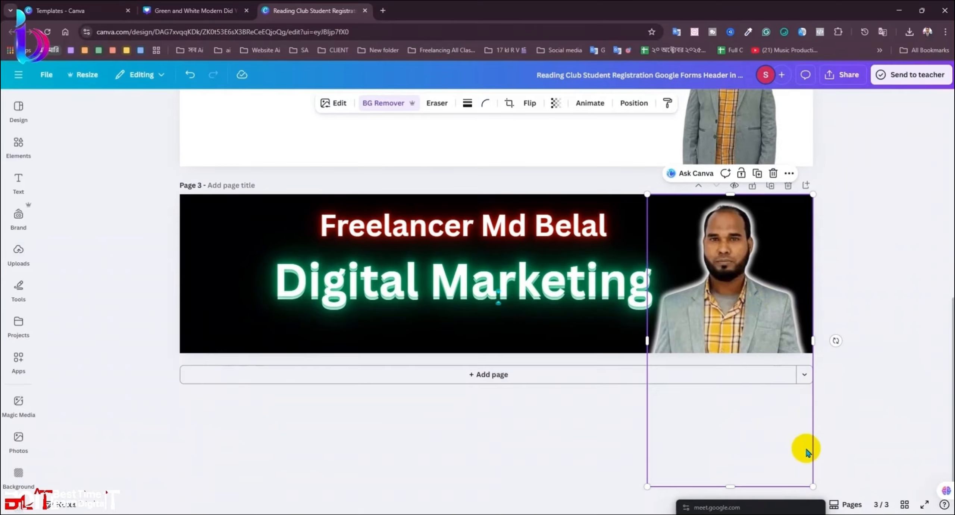
pyautogui.moveTo(810, 485); pyautogui.dragTo(833, 495)
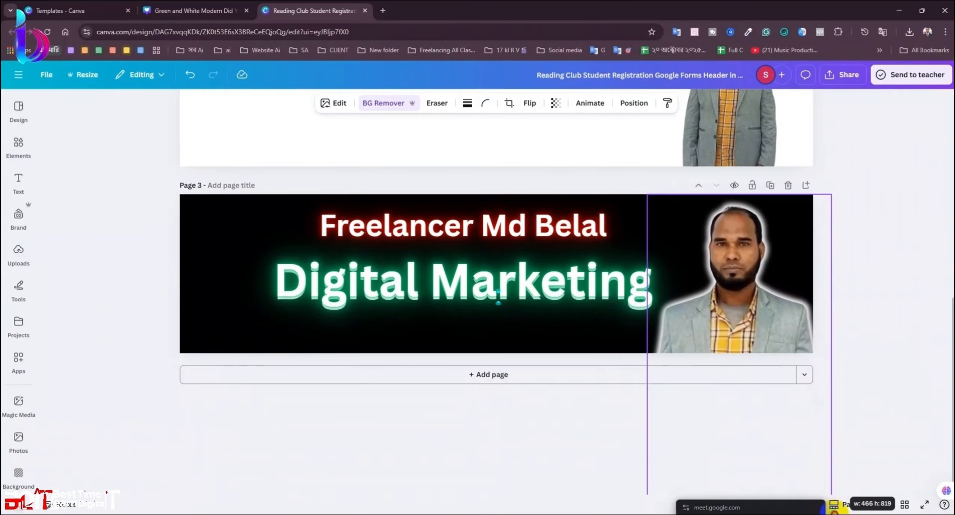
pyautogui.click(881, 332)
pyautogui.scroll(3, 881, 331)
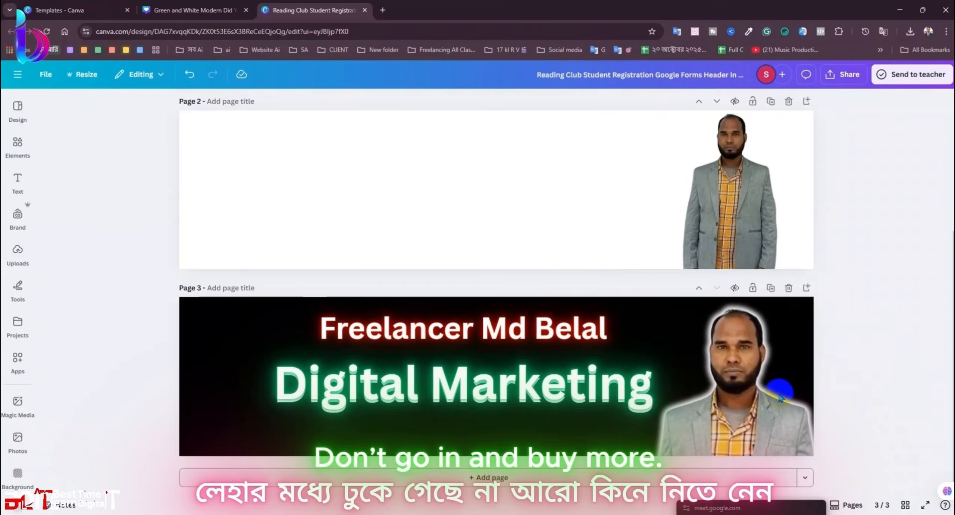
pyautogui.click(820, 405)
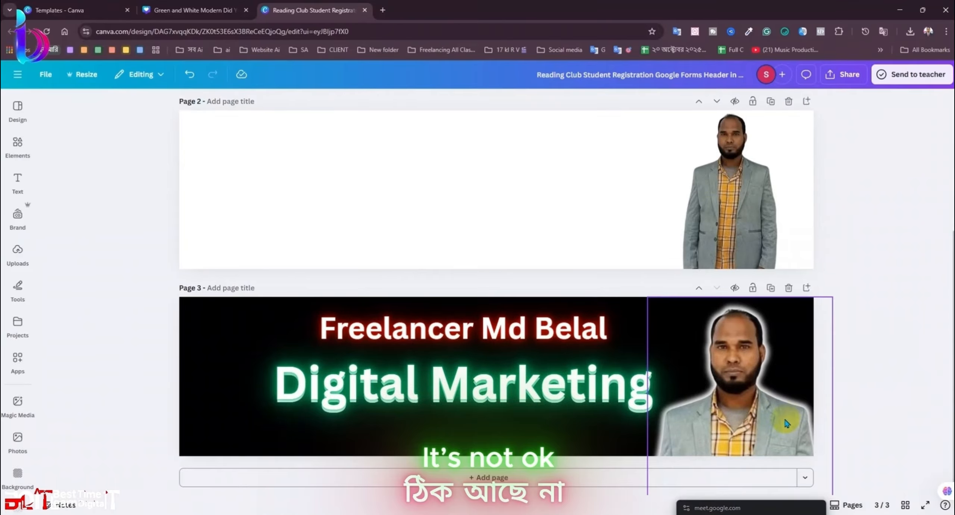
pyautogui.scroll(-3, 910, 395)
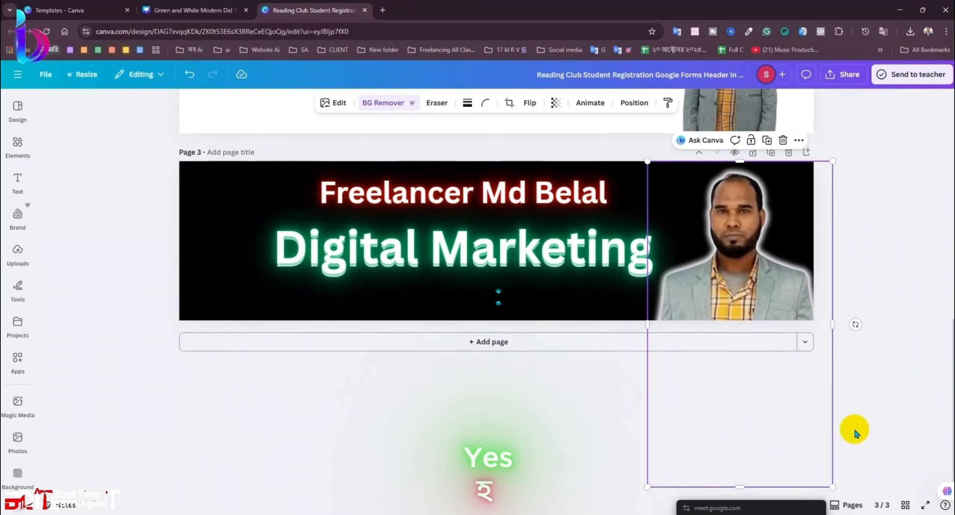
pyautogui.click(196, 218)
pyautogui.scroll(3, 447, 147)
# Step: Try navy, bright blue and gradient swatches as the page 3 background
pyautogui.click(484, 101)
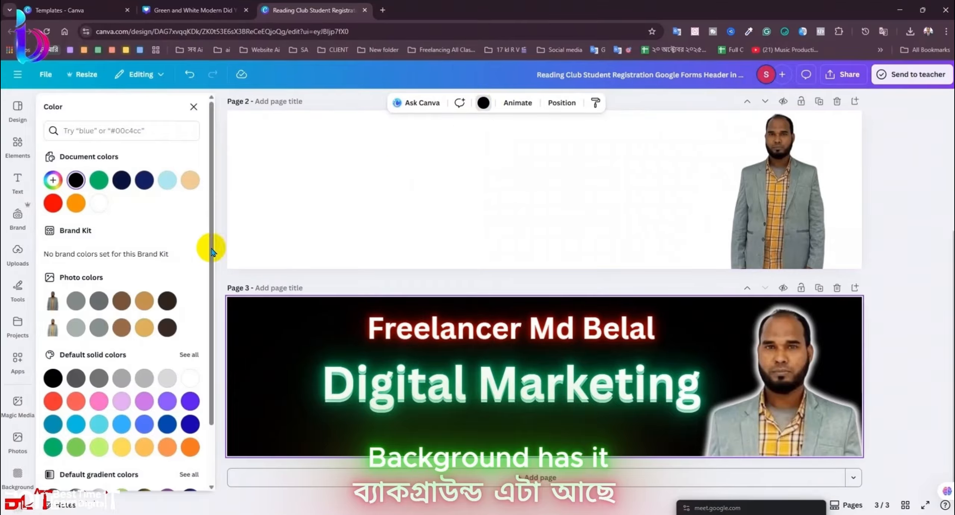
pyautogui.click(145, 191)
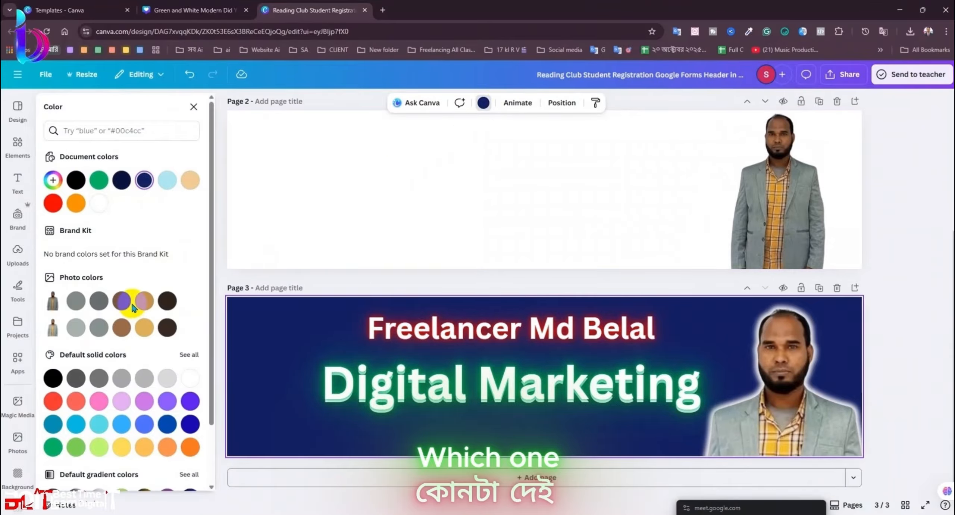
pyautogui.click(190, 423)
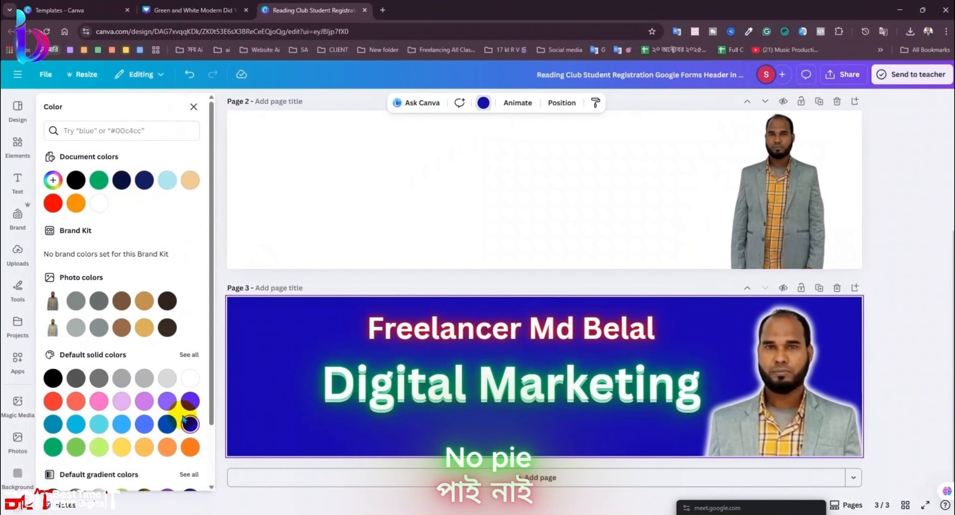
pyautogui.scroll(-2, 190, 428)
pyautogui.click(190, 429)
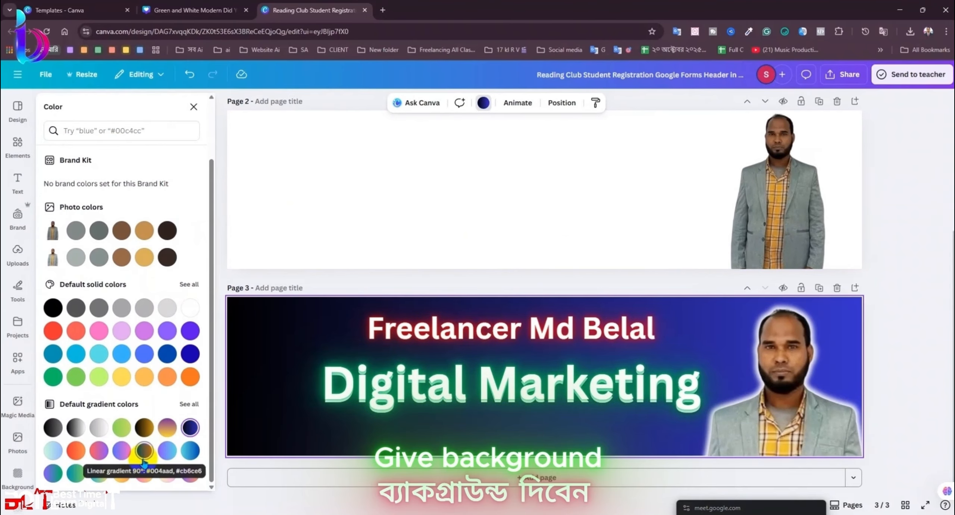
pyautogui.click(145, 427)
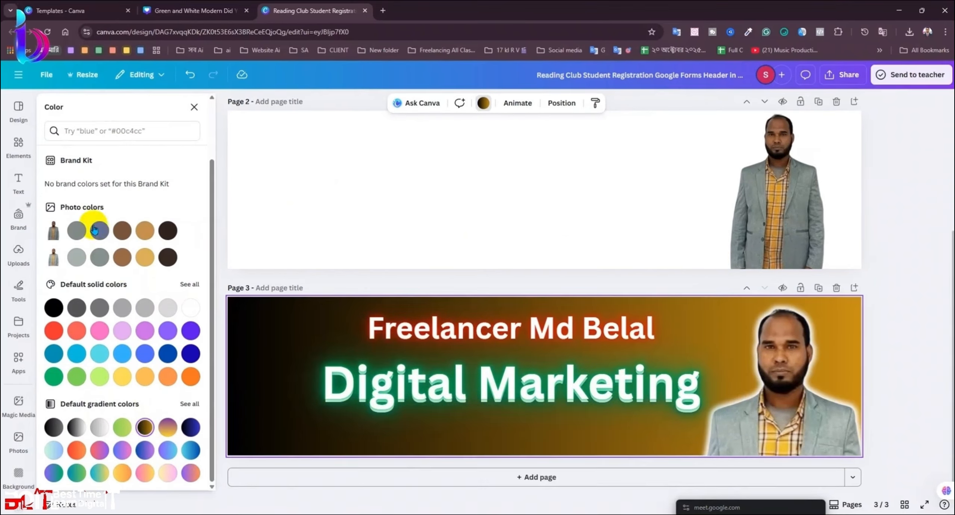
pyautogui.scroll(2, 66, 210)
# Step: Switch to a solid custom background colour and tune it down to pure black #000000
pyautogui.click(55, 181)
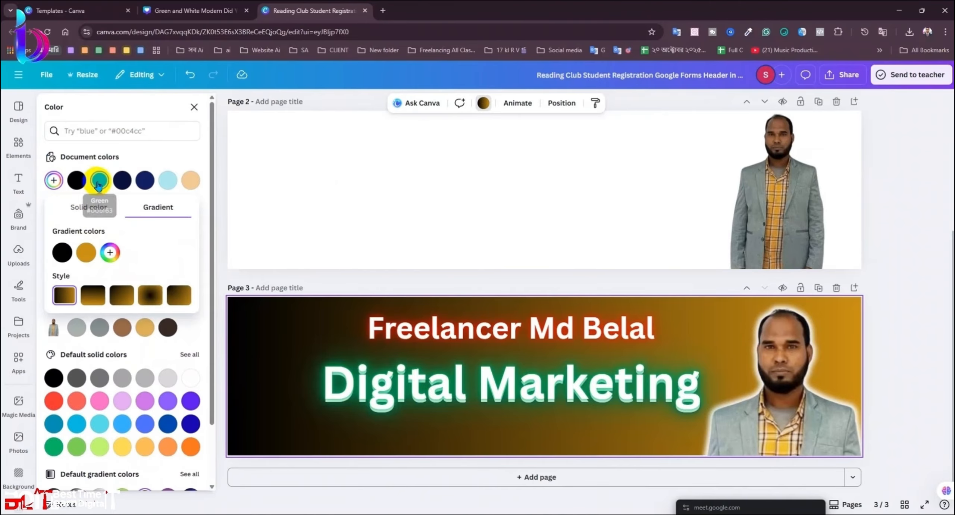
pyautogui.click(84, 209)
pyautogui.click(146, 291)
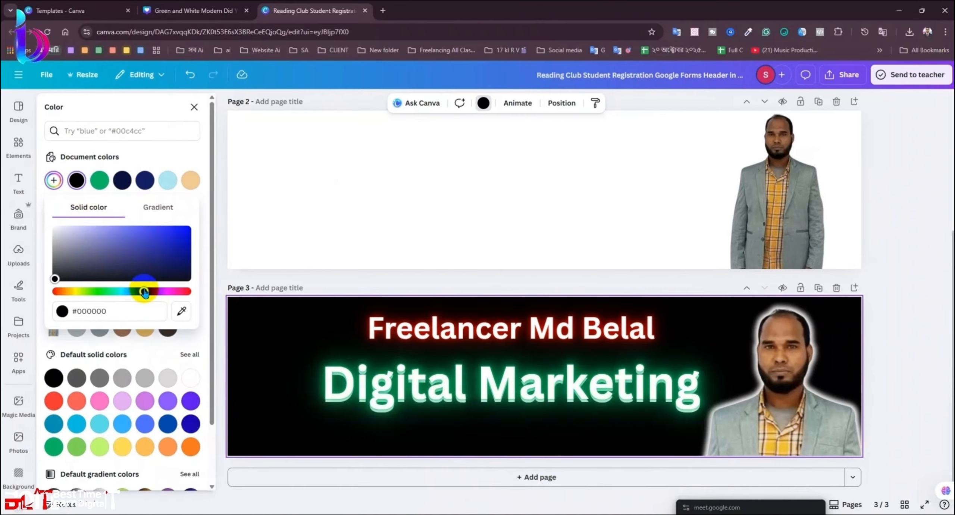
pyautogui.moveTo(175, 261); pyautogui.dragTo(202, 252)
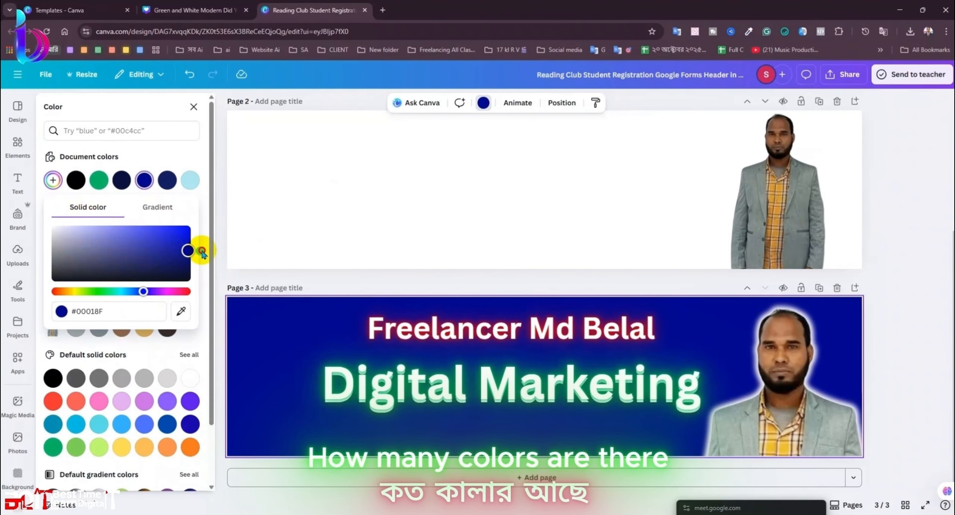
pyautogui.click(172, 267)
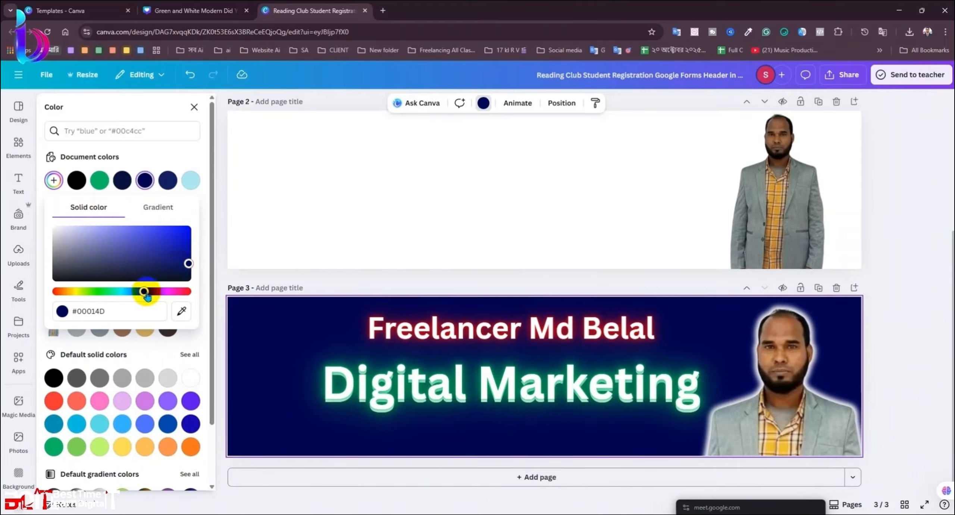
pyautogui.moveTo(122, 295); pyautogui.dragTo(118, 293)
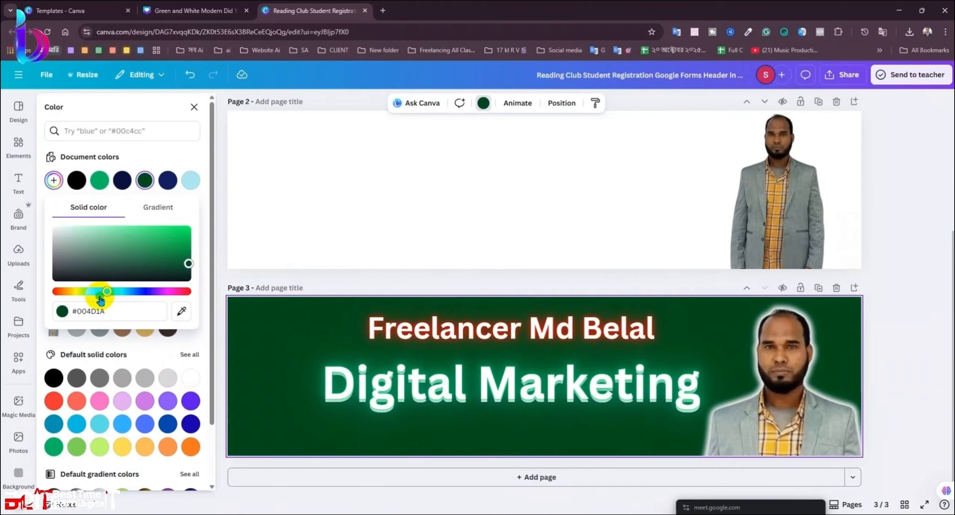
pyautogui.click(86, 275)
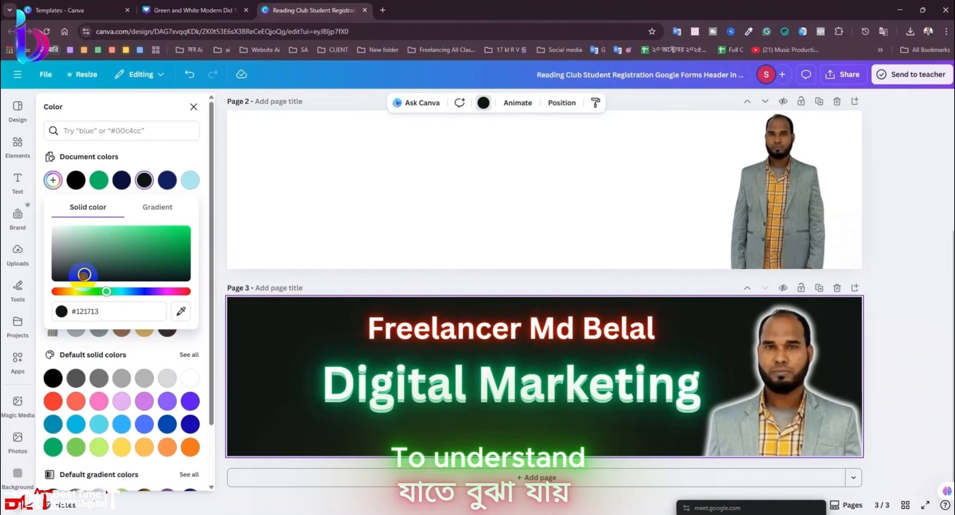
pyautogui.moveTo(83, 275); pyautogui.dragTo(30, 297)
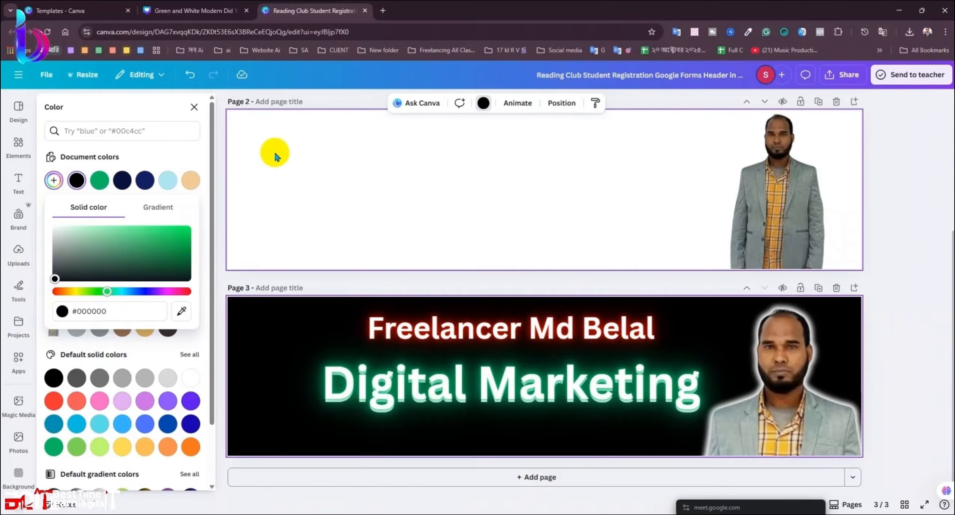
pyautogui.click(64, 181)
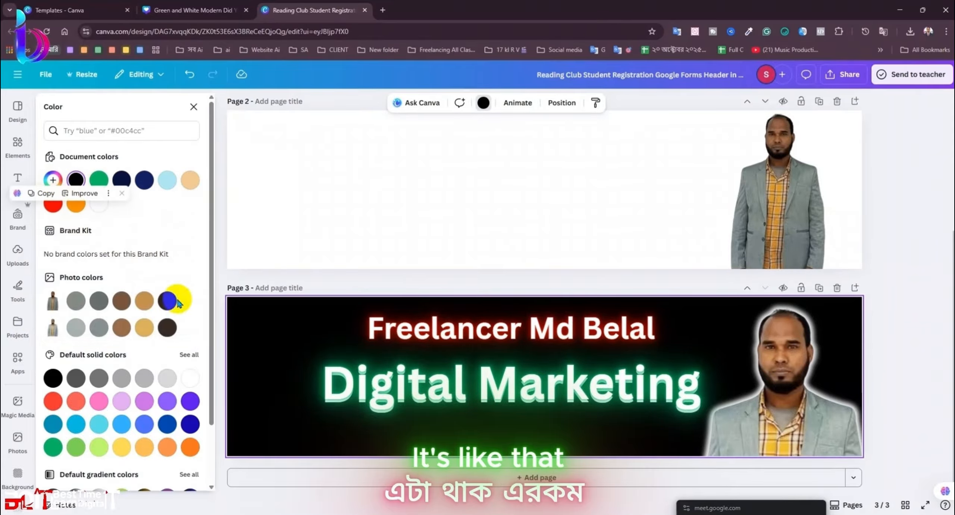
pyautogui.click(319, 203)
# Step: Add a basic square shape and stretch it to cover page 3
pyautogui.click(194, 107)
pyautogui.click(18, 179)
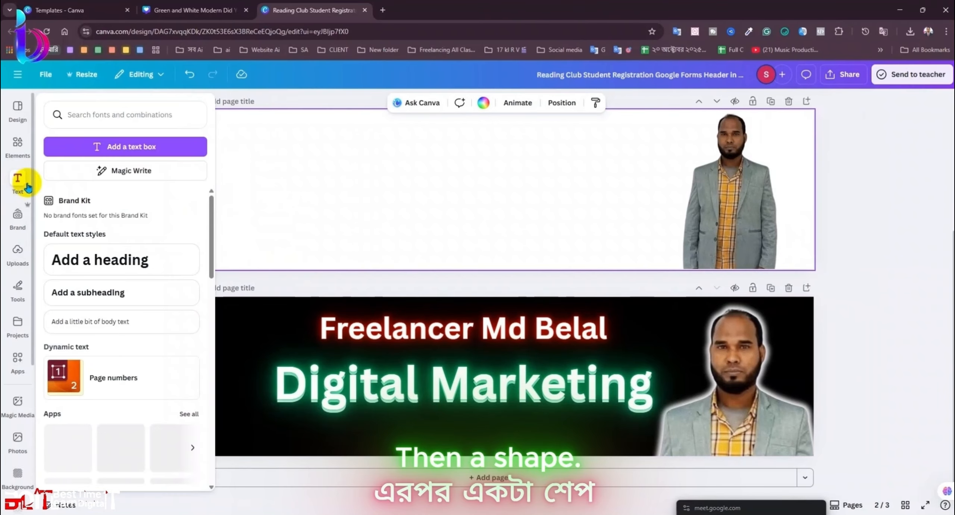
pyautogui.click(19, 145)
pyautogui.click(67, 322)
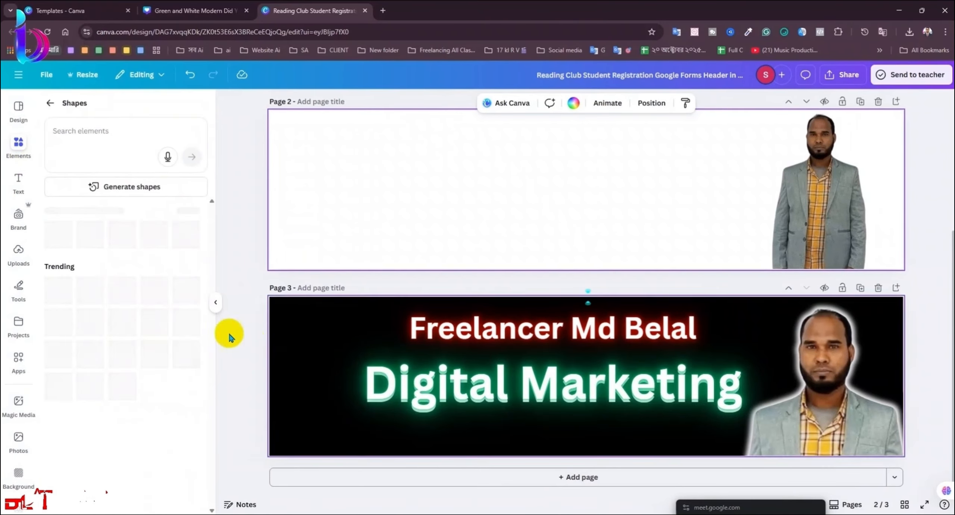
pyautogui.click(54, 358)
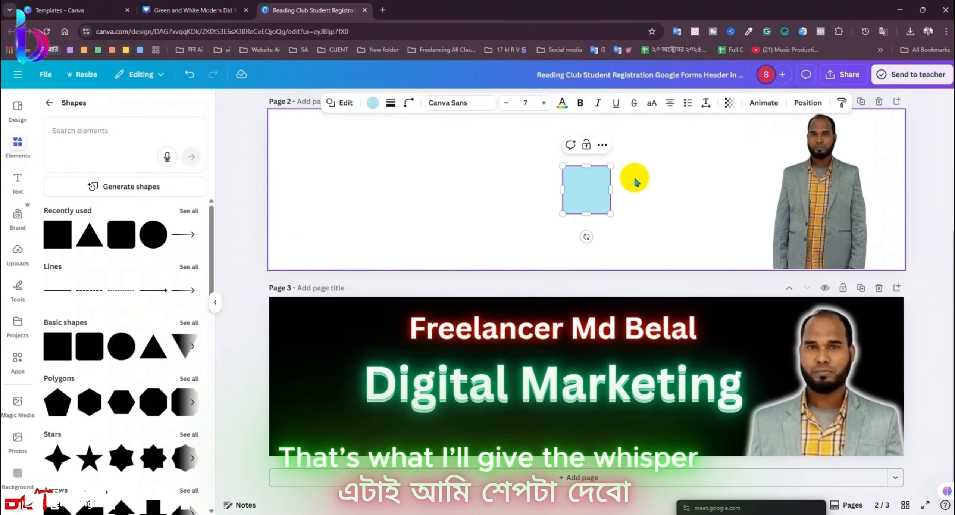
pyautogui.moveTo(588, 190); pyautogui.dragTo(903, 453)
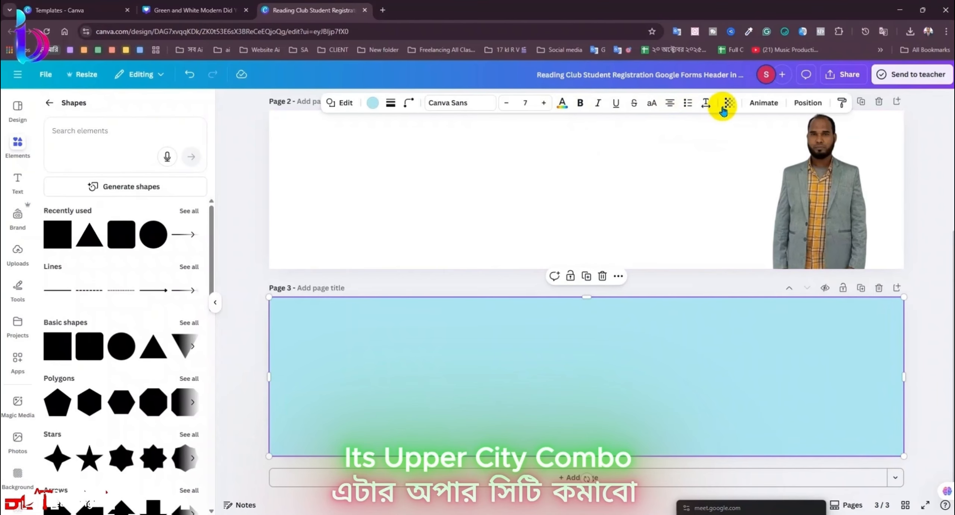
# Step: Set the rectangle's transparency to 41 and send it back behind the title and portrait
pyautogui.click(728, 104)
pyautogui.moveTo(719, 149); pyautogui.dragTo(709, 149)
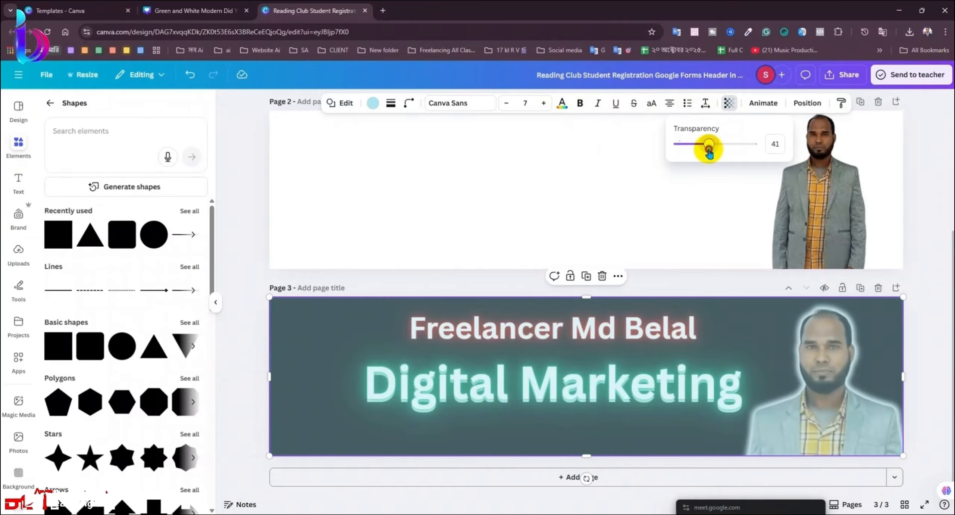
pyautogui.click(807, 103)
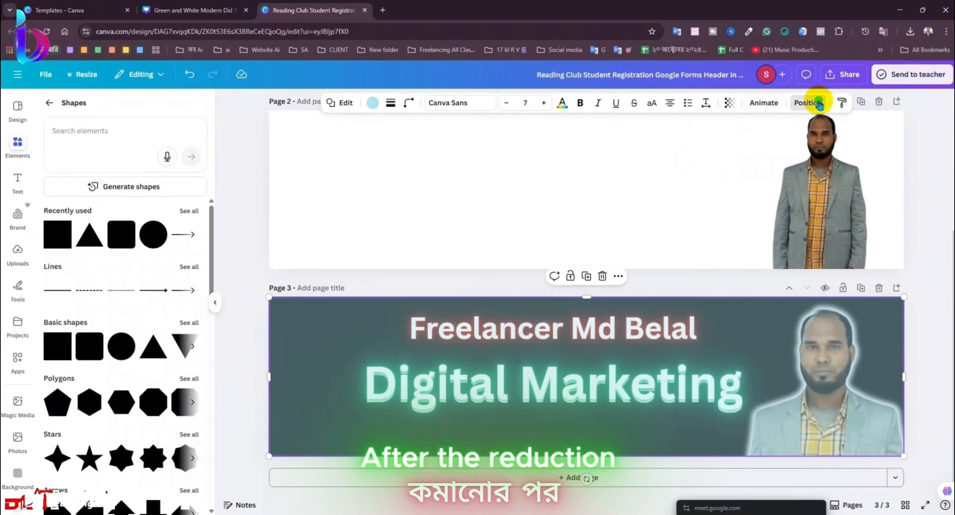
pyautogui.click(183, 158)
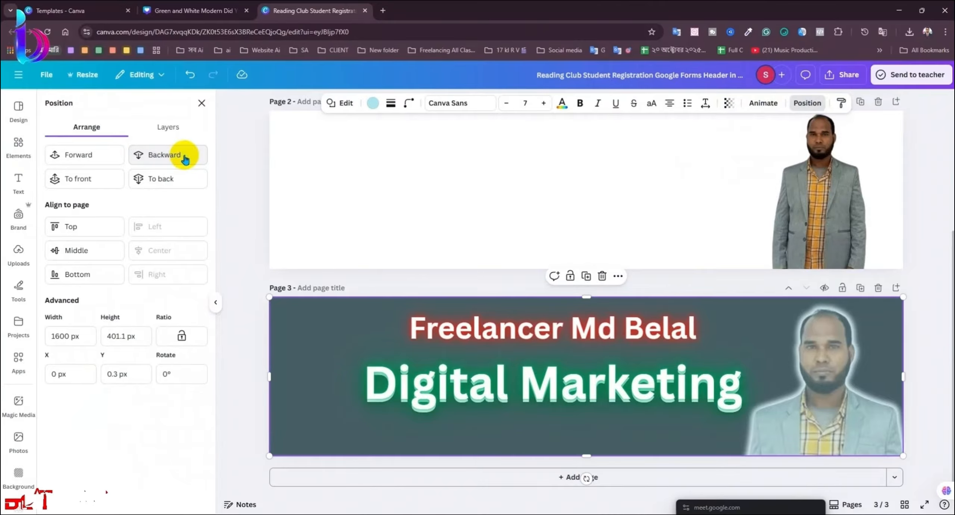
pyautogui.click(185, 157)
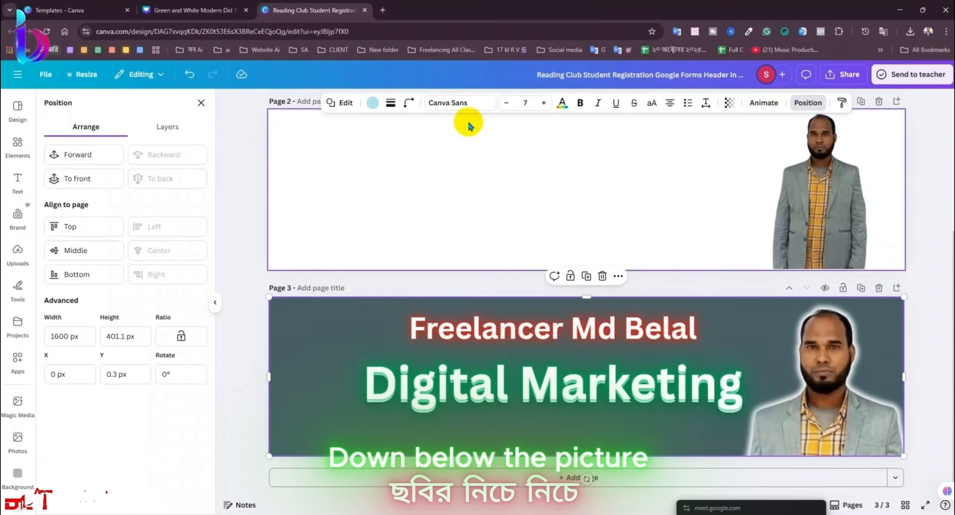
# Step: Try dark navy and bright blue for the banner fill, then switch it to a gradient
pyautogui.click(370, 104)
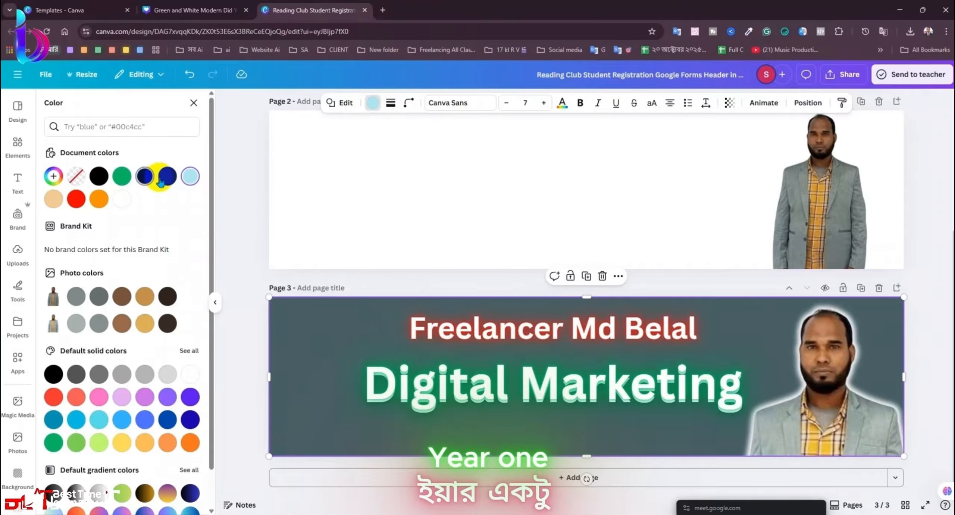
pyautogui.click(166, 176)
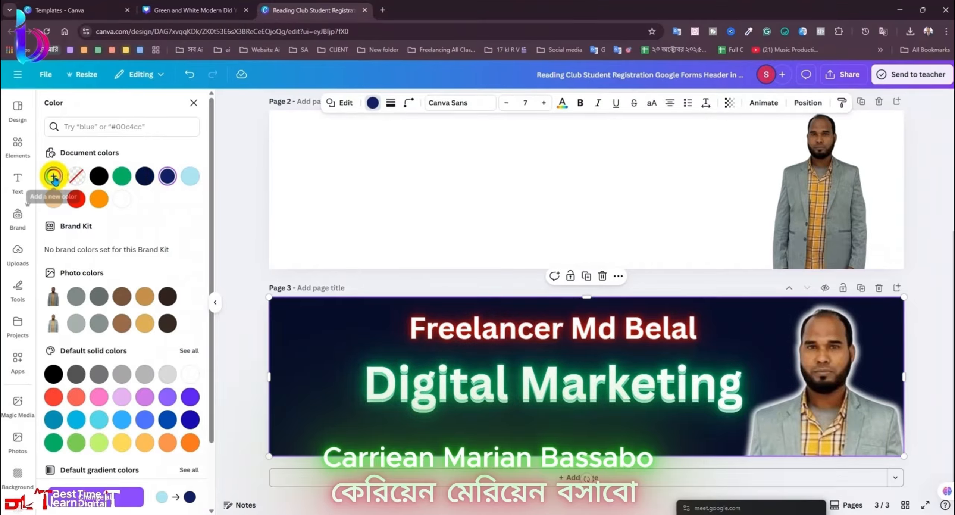
pyautogui.click(54, 175)
pyautogui.moveTo(175, 244); pyautogui.dragTo(283, 207)
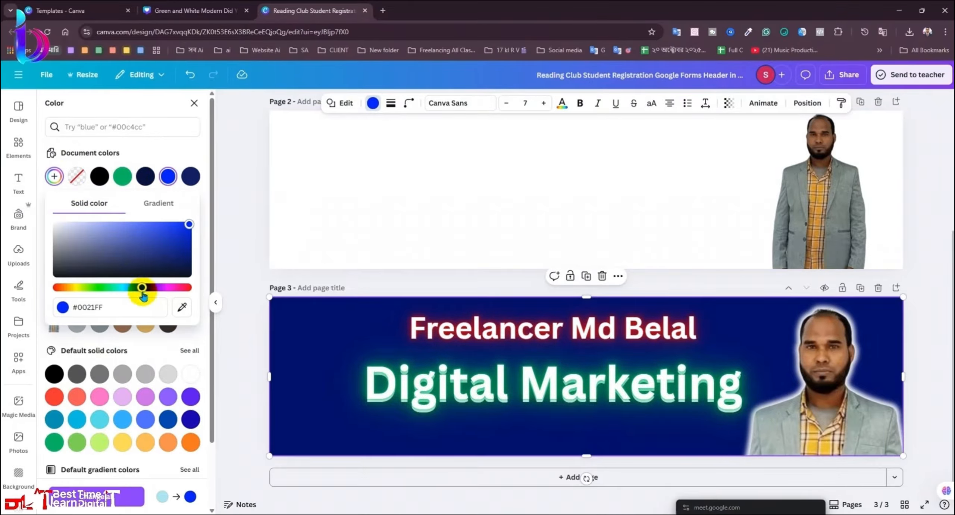
pyautogui.moveTo(141, 287); pyautogui.dragTo(147, 287)
pyautogui.click(160, 203)
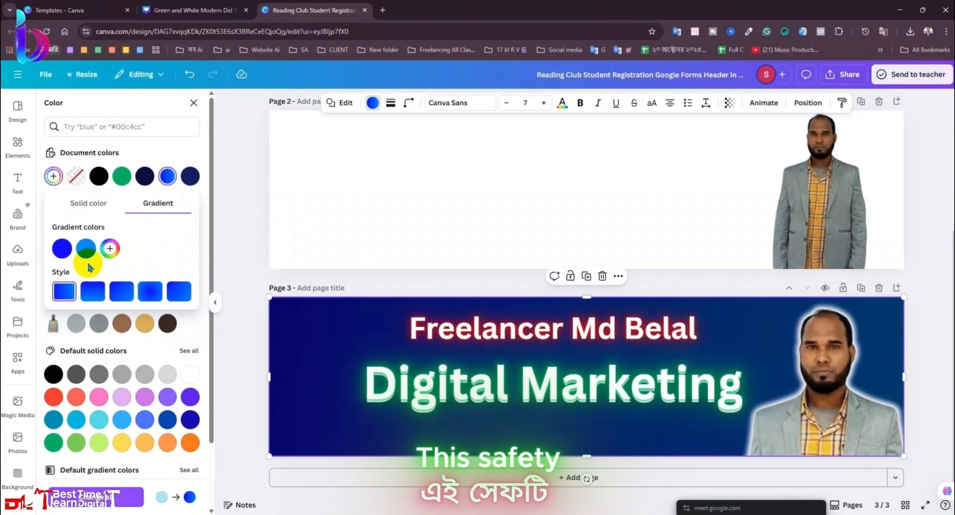
# Step: Add a third gradient stop and try purple, pink, green, orange and blue shades
pyautogui.click(85, 250)
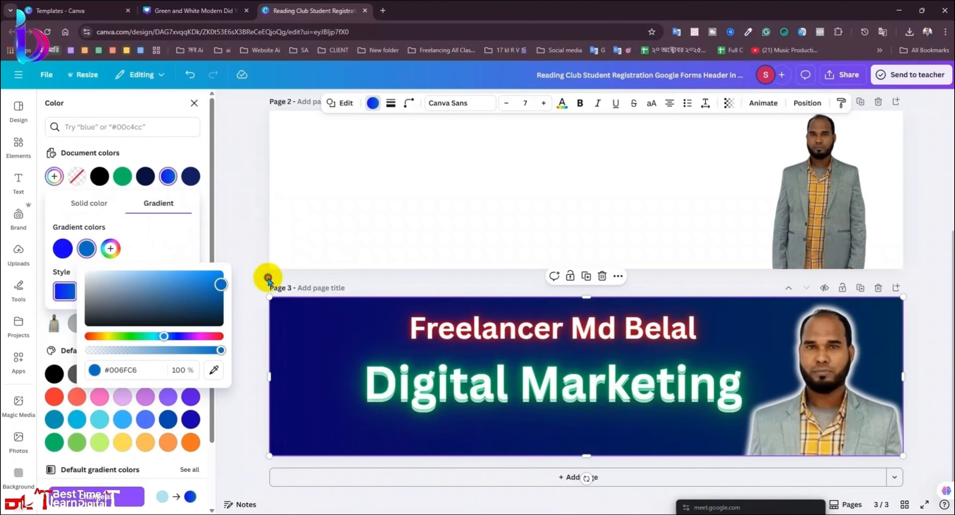
pyautogui.moveTo(178, 339); pyautogui.dragTo(197, 341)
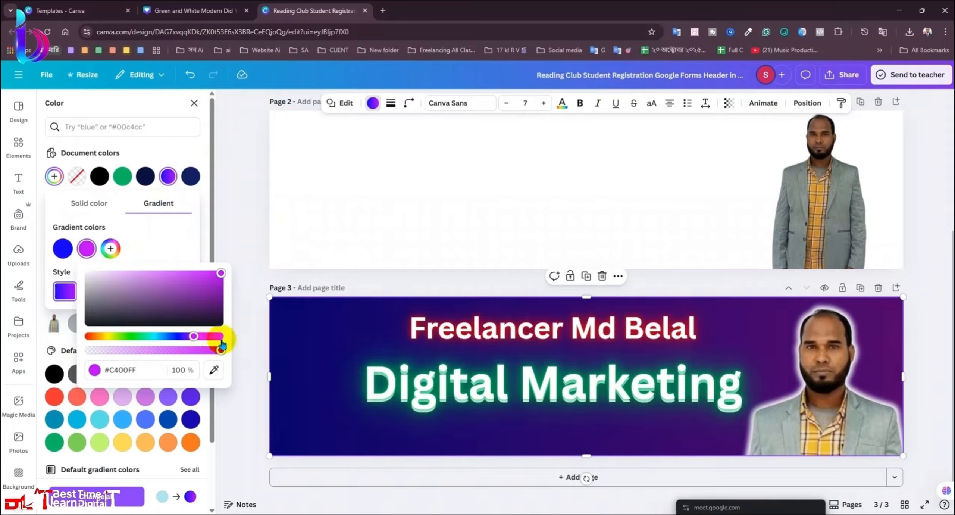
pyautogui.moveTo(205, 344); pyautogui.dragTo(203, 342)
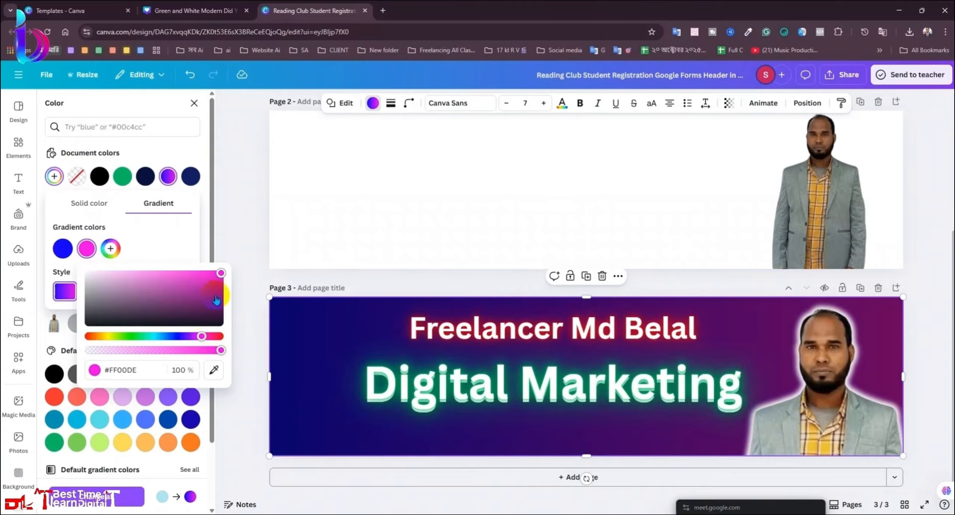
pyautogui.click(111, 250)
pyautogui.click(168, 336)
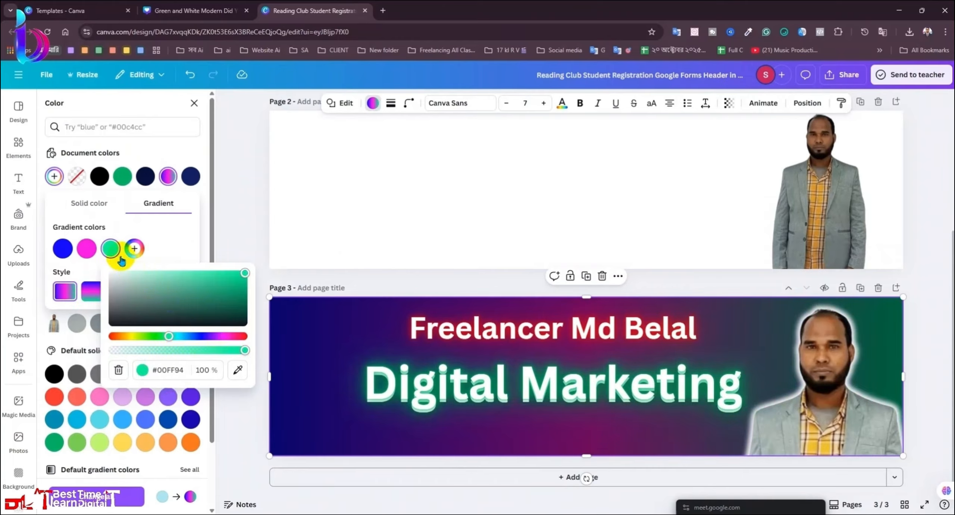
pyautogui.moveTo(142, 339); pyautogui.dragTo(127, 339)
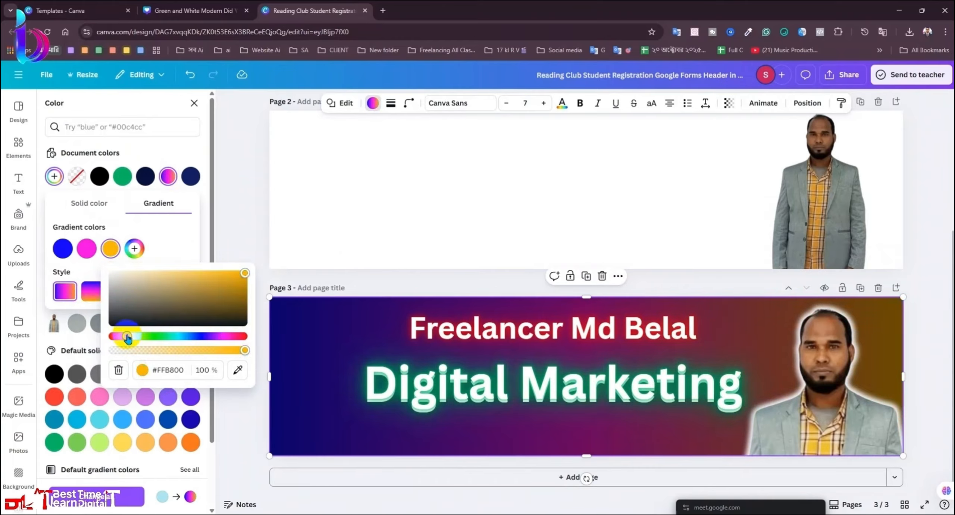
pyautogui.click(195, 338)
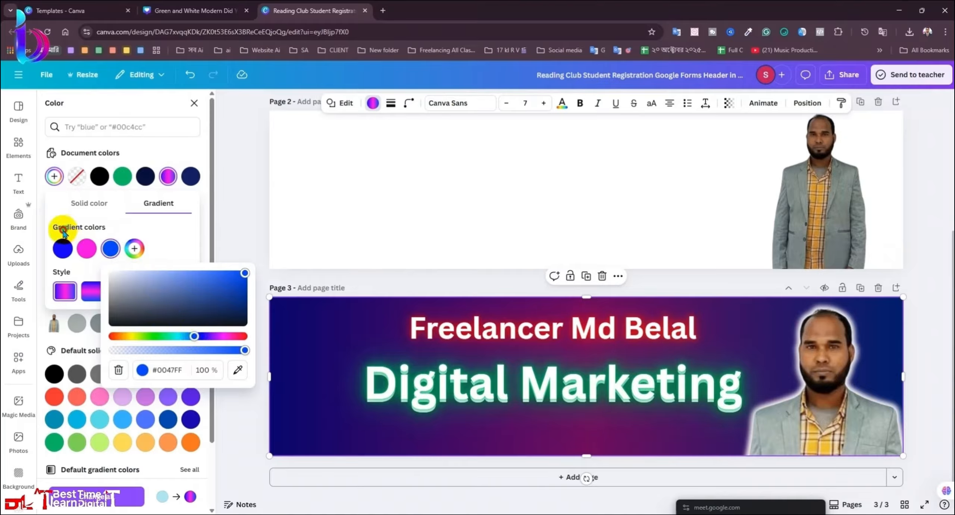
# Step: Reorder the gradient stops and set them to purple, black and pink
pyautogui.moveTo(65, 250)
pyautogui.mouseDown()
pyautogui.moveTo(94, 230)
pyautogui.moveTo(113, 258)
pyautogui.moveTo(58, 237)
pyautogui.moveTo(110, 250)
pyautogui.moveTo(75, 241)
pyautogui.moveTo(77, 253)
pyautogui.mouseUp()
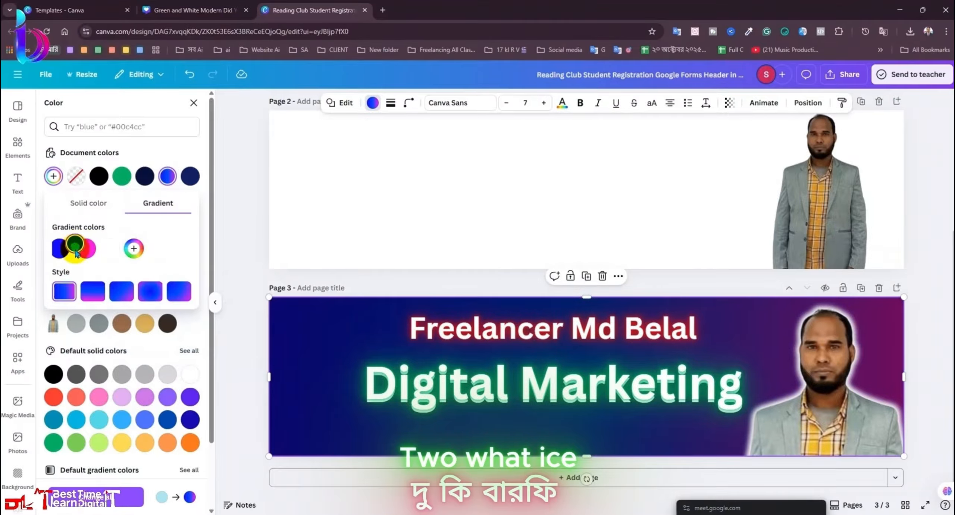
pyautogui.click(80, 255)
pyautogui.moveTo(192, 336)
pyautogui.mouseDown()
pyautogui.moveTo(203, 337)
pyautogui.moveTo(108, 336)
pyautogui.moveTo(178, 339)
pyautogui.mouseUp()
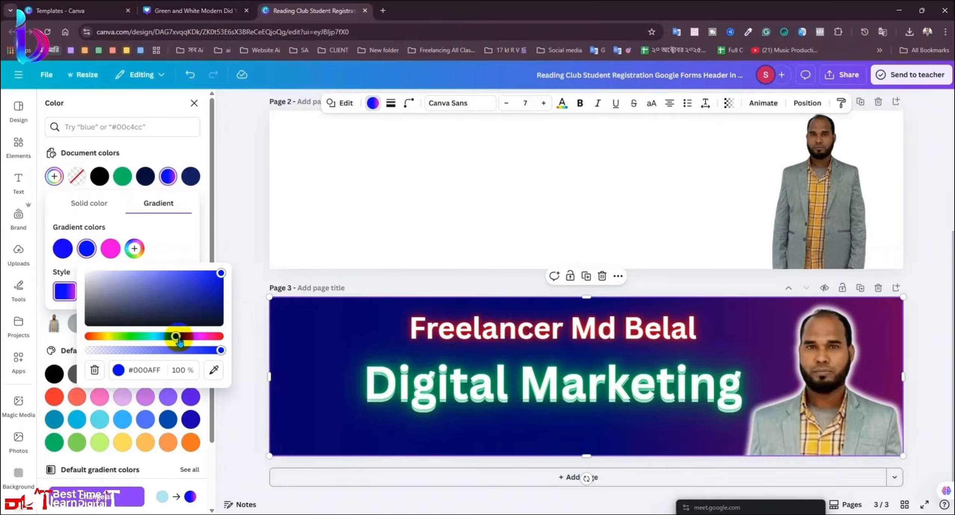
pyautogui.moveTo(106, 322); pyautogui.dragTo(88, 321)
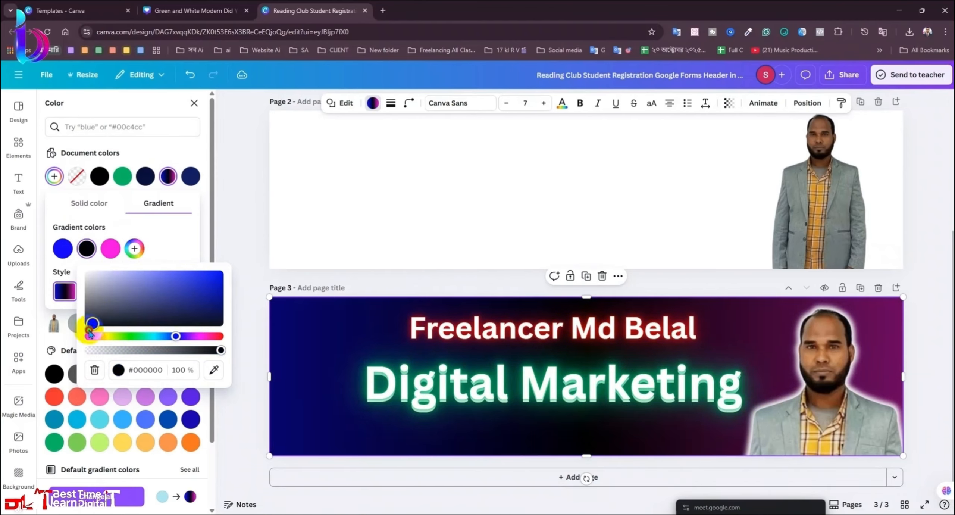
pyautogui.click(62, 247)
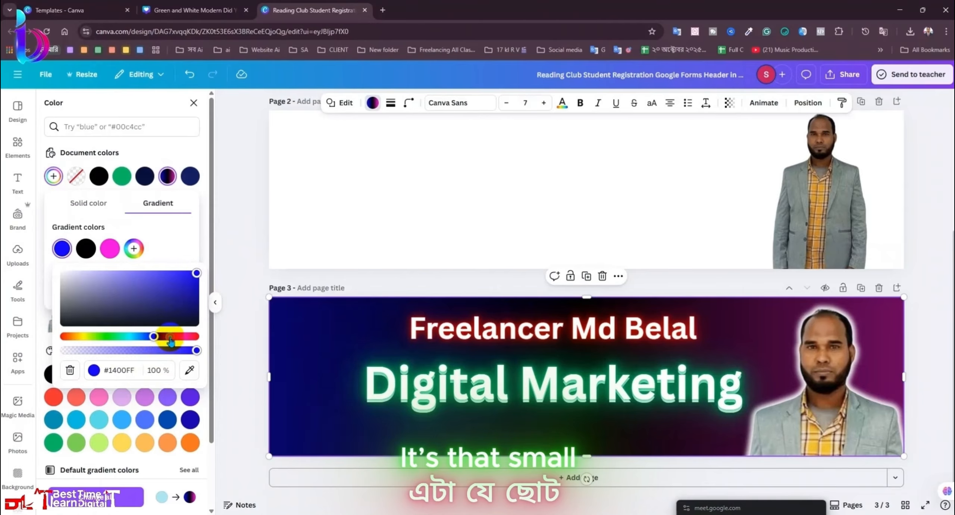
pyautogui.moveTo(164, 337); pyautogui.dragTo(172, 337)
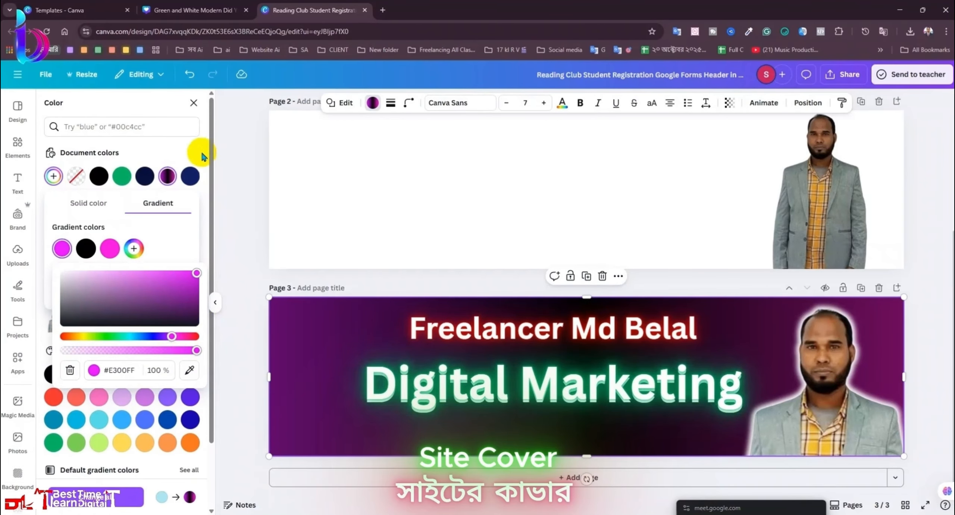
# Step: Nudge the top heading slightly down with the Down arrow key
pyautogui.click(194, 102)
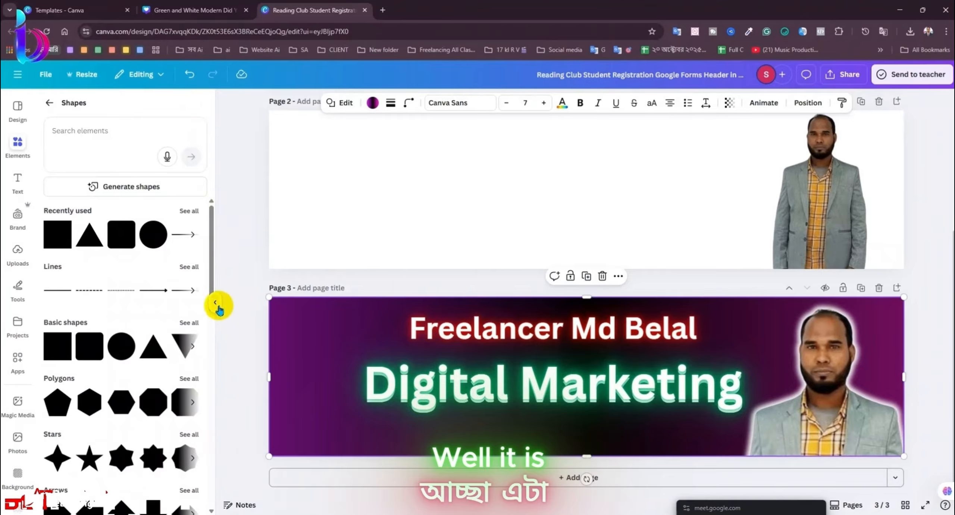
pyautogui.click(217, 306)
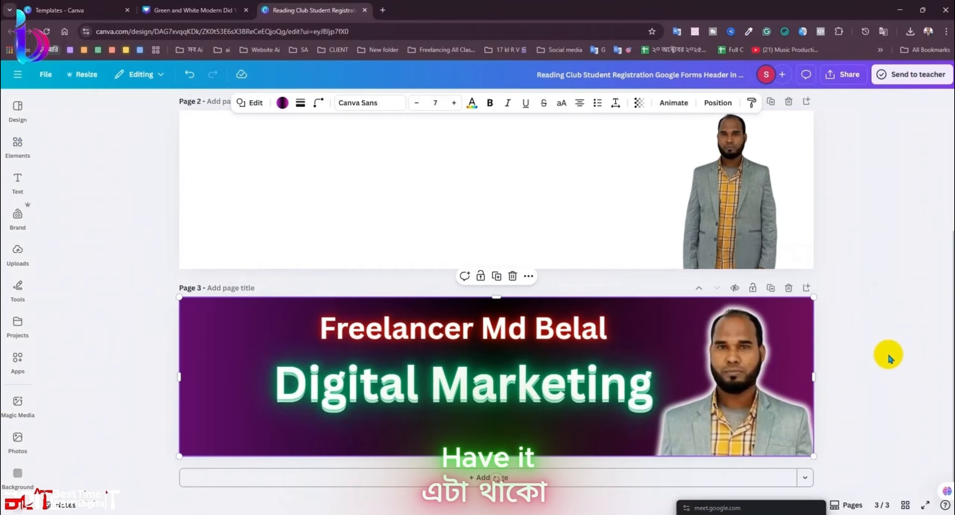
pyautogui.click(886, 358)
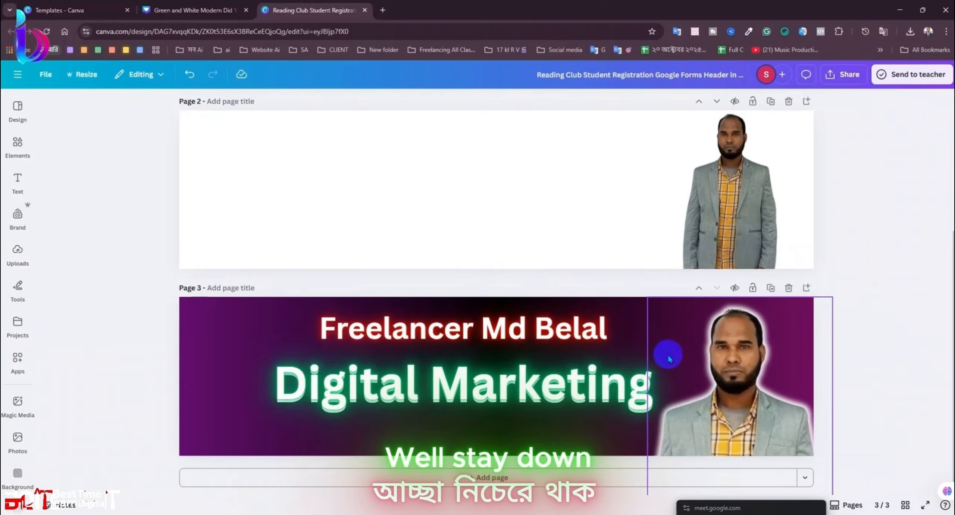
pyautogui.click(602, 341)
pyautogui.press('Down')
pyautogui.press('Down')
pyautogui.press('Down')
pyautogui.press('Down')
pyautogui.press('Down')
pyautogui.press('Down')
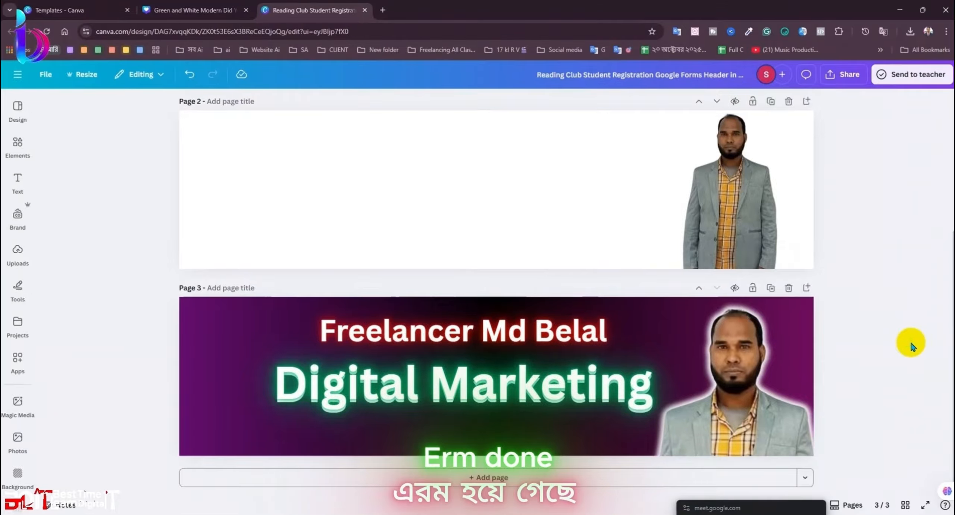
pyautogui.click(15, 171)
pyautogui.click(17, 147)
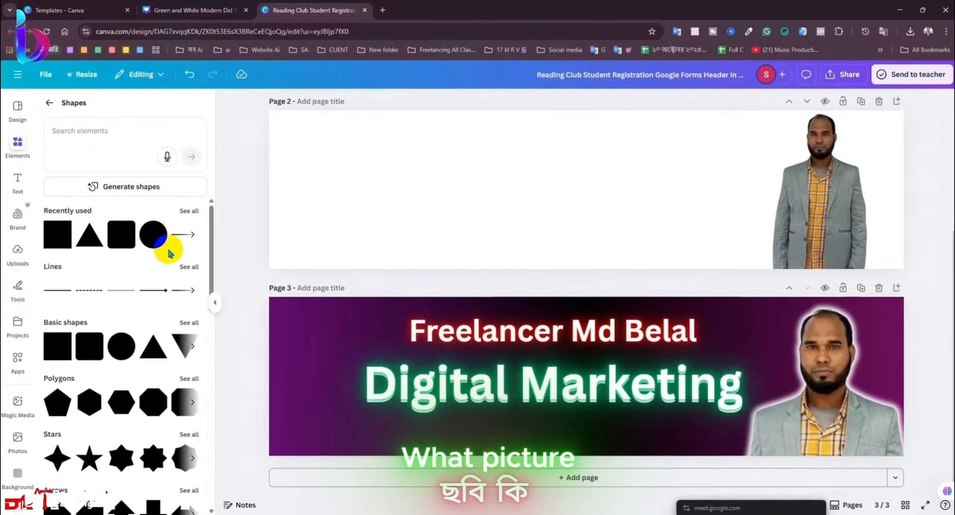
# Step: Add the soft blue glow from recently used elements and enlarge it over the portrait
pyautogui.click(51, 106)
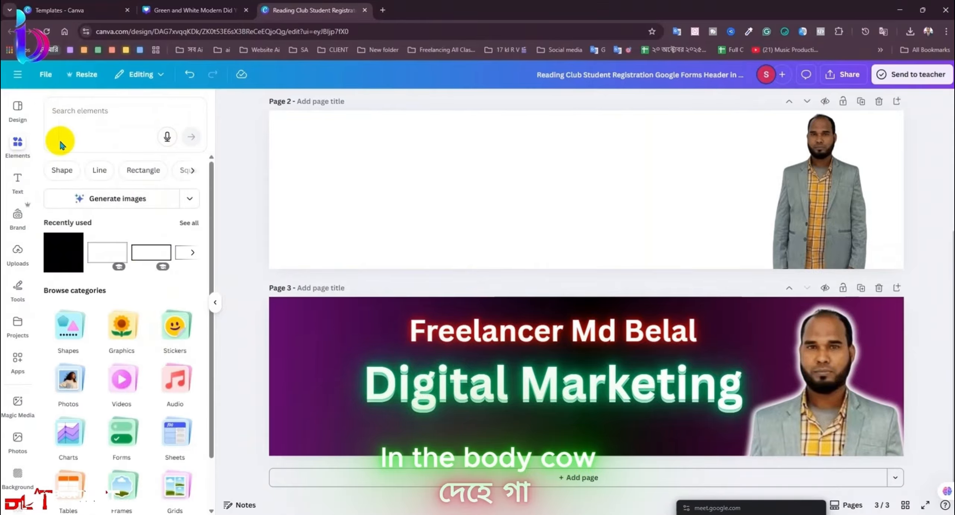
pyautogui.click(188, 223)
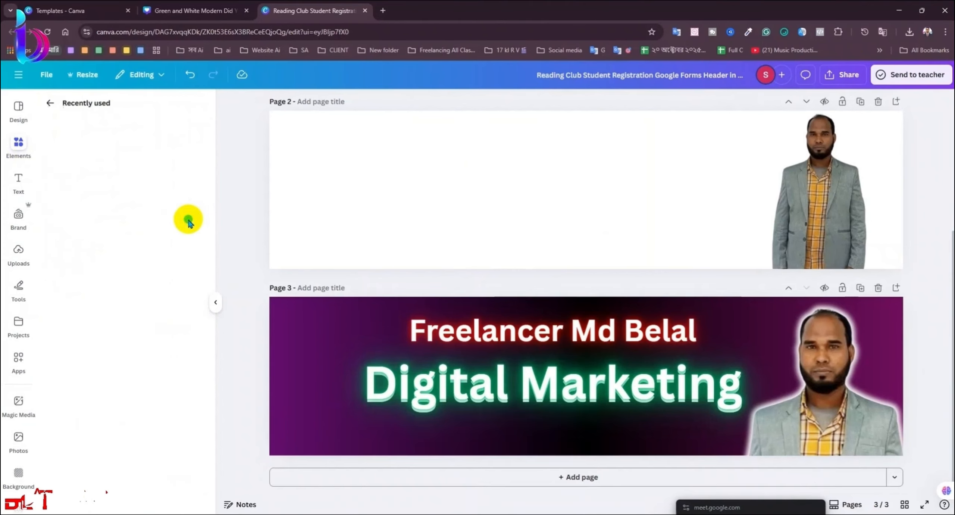
pyautogui.click(49, 103)
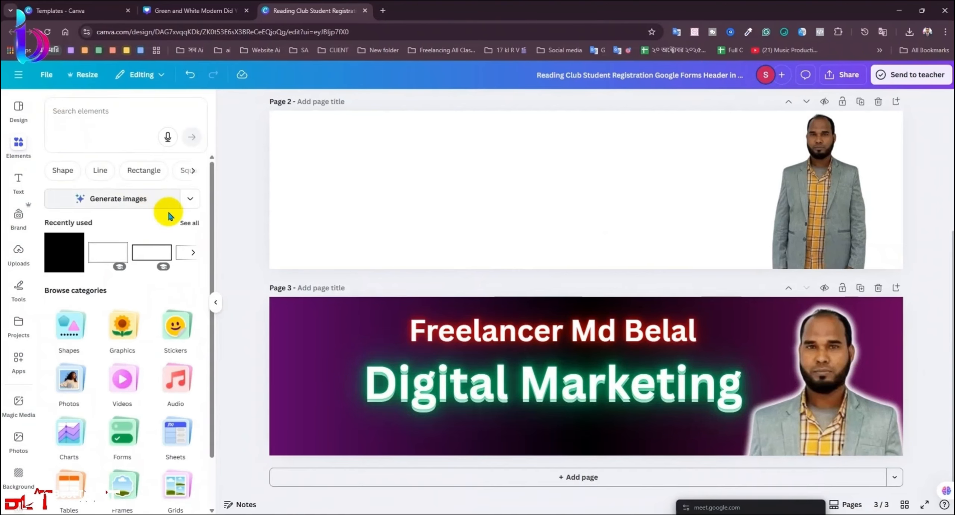
pyautogui.click(187, 223)
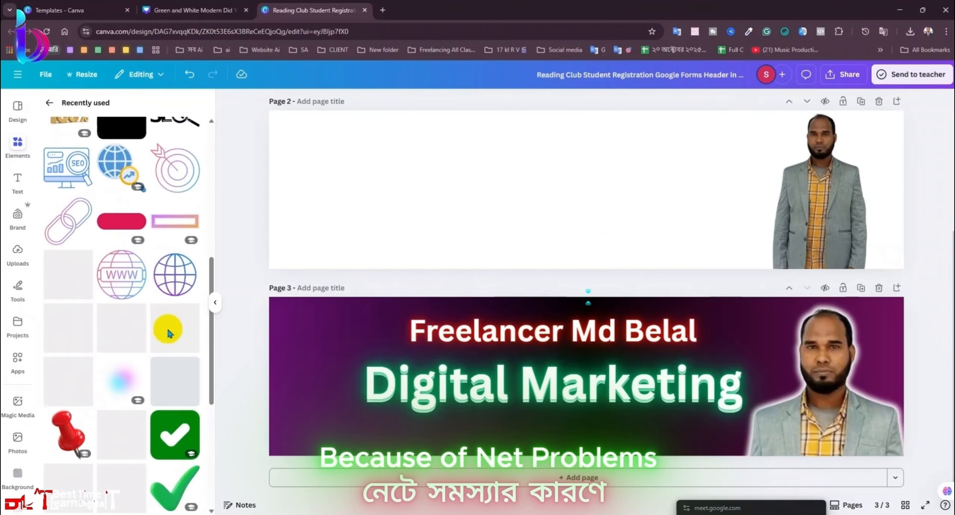
pyautogui.scroll(3, 167, 329)
pyautogui.scroll(-5, 168, 323)
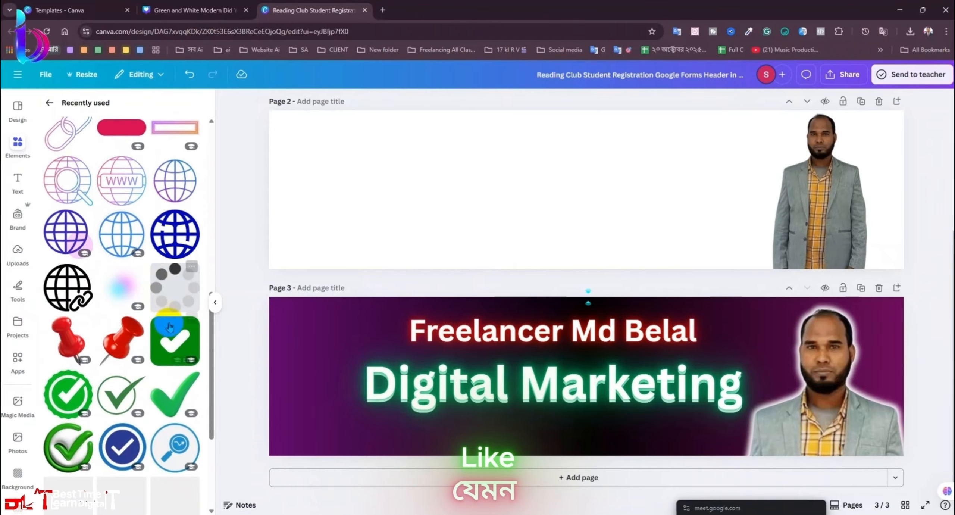
pyautogui.click(169, 327)
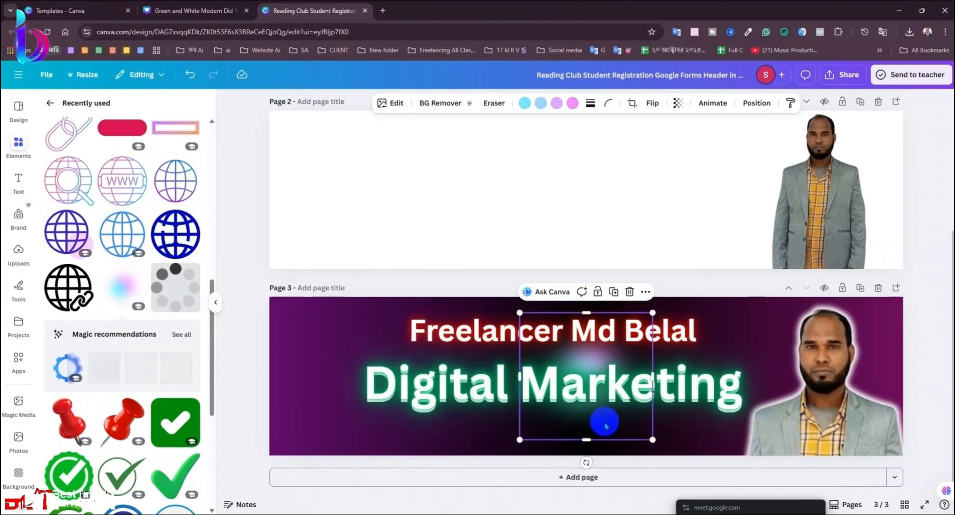
pyautogui.moveTo(604, 425); pyautogui.dragTo(852, 459)
pyautogui.moveTo(758, 347); pyautogui.dragTo(678, 271)
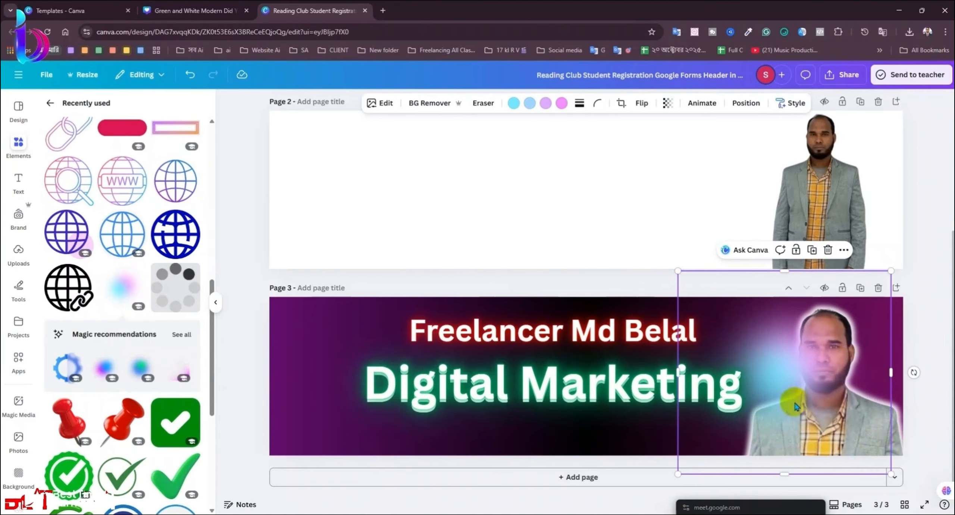
pyautogui.moveTo(794, 406); pyautogui.dragTo(825, 425)
# Step: Send the glow behind the portrait and nudge it slightly right
pyautogui.click(734, 108)
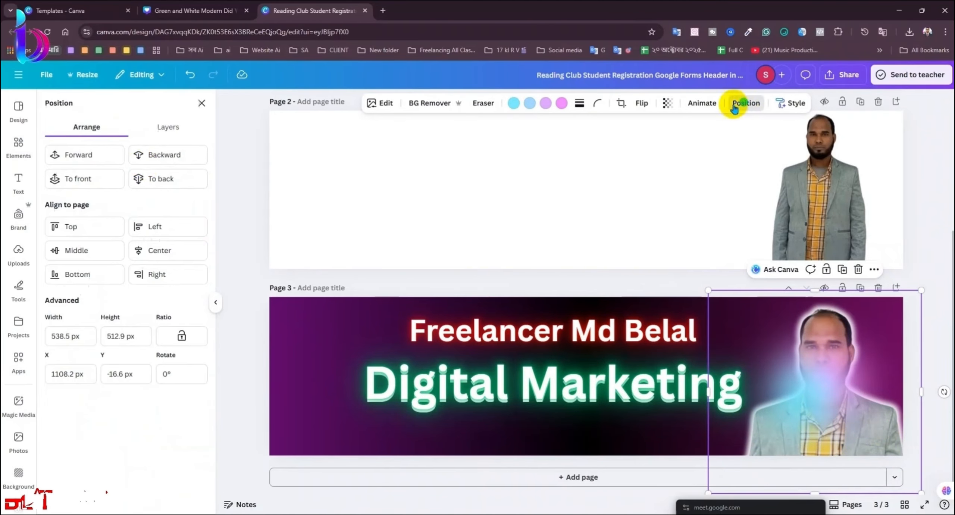
pyautogui.click(159, 156)
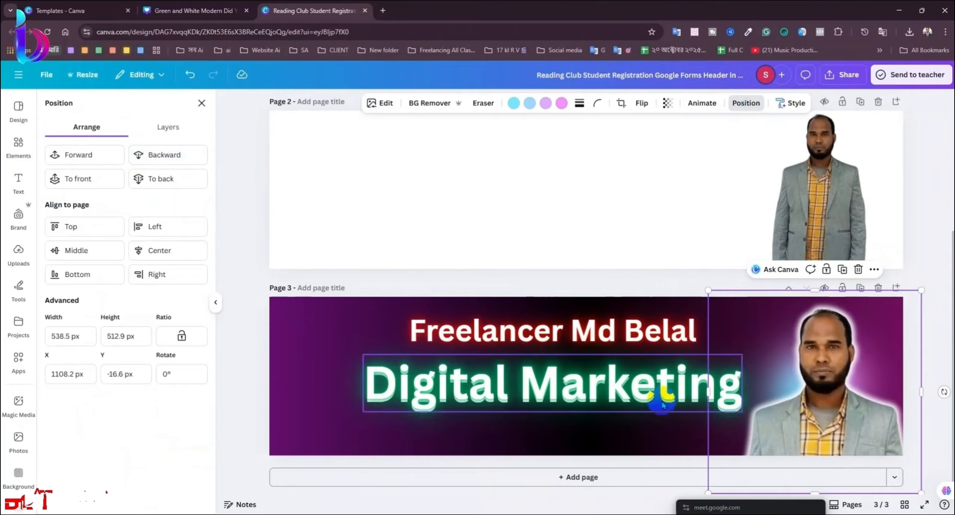
pyautogui.moveTo(728, 440); pyautogui.dragTo(734, 437)
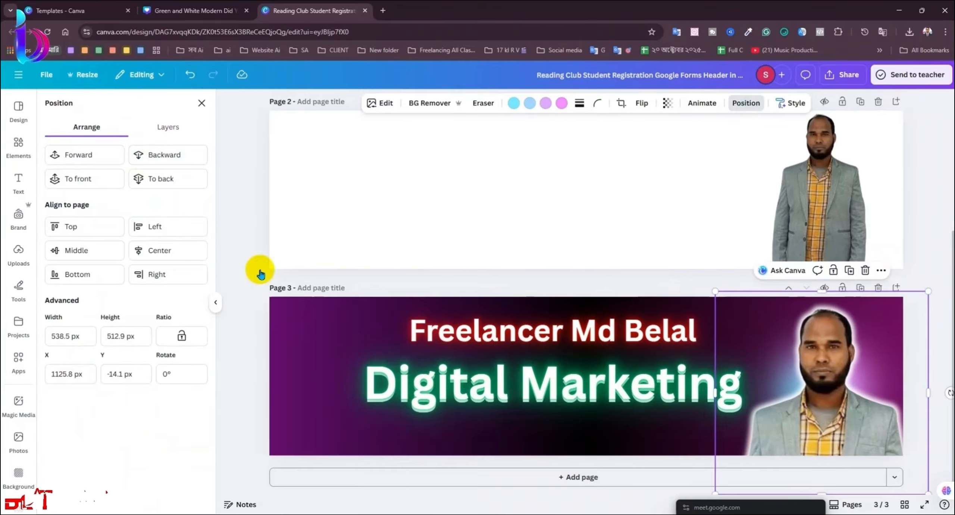
pyautogui.click(17, 145)
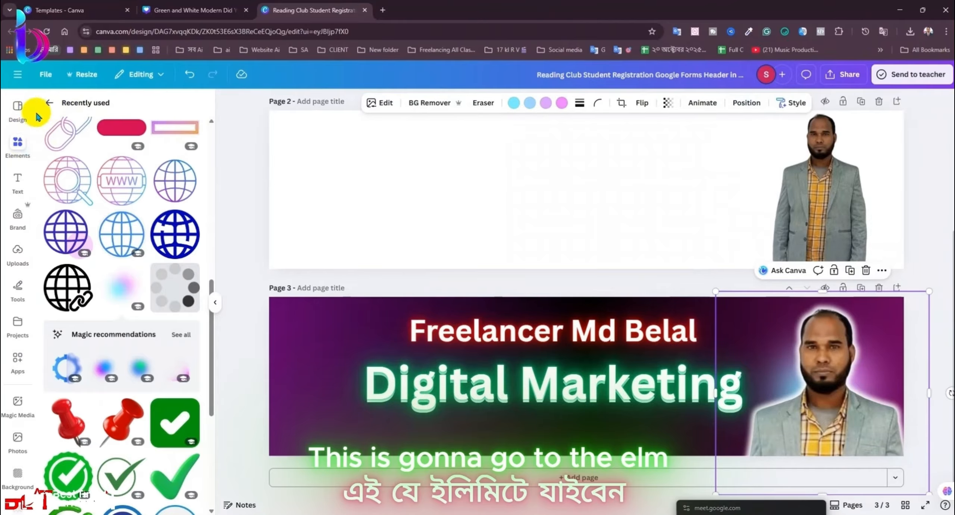
pyautogui.click(48, 103)
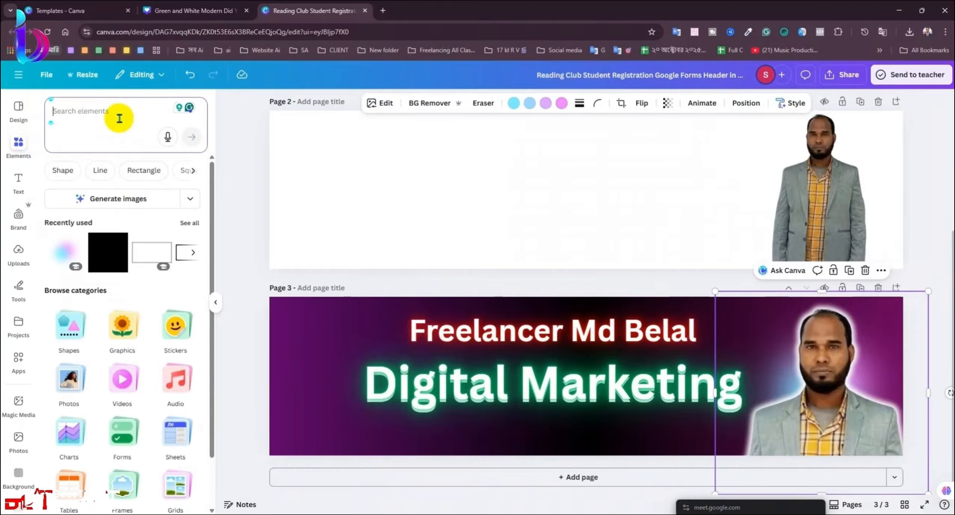
# Step: Search elements for 'light G' and add the purple diagonal glow graphic
pyautogui.write('l')
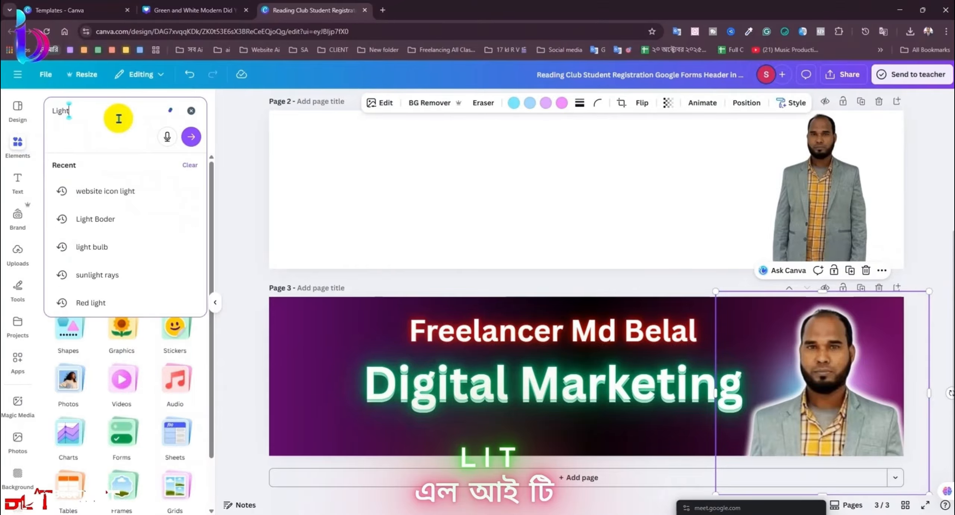
pyautogui.write('ight ')
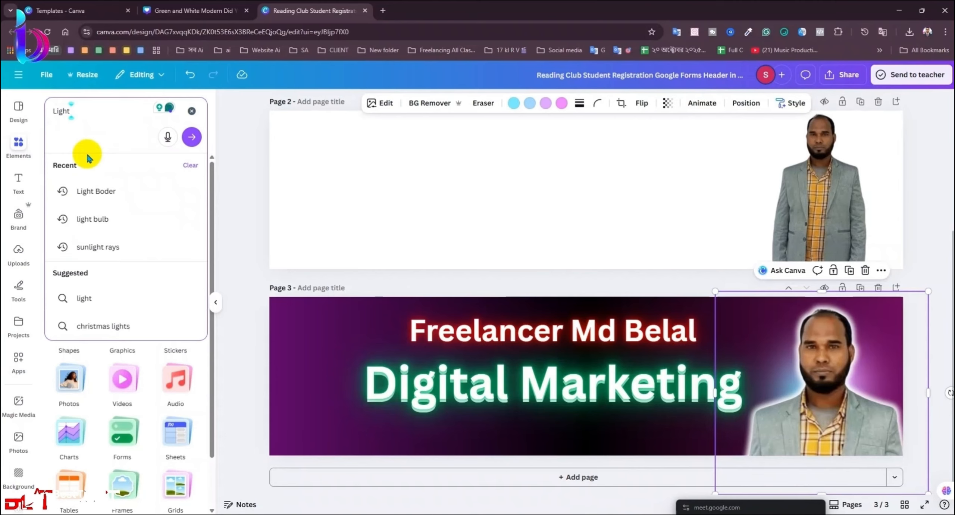
pyautogui.write('Glow')
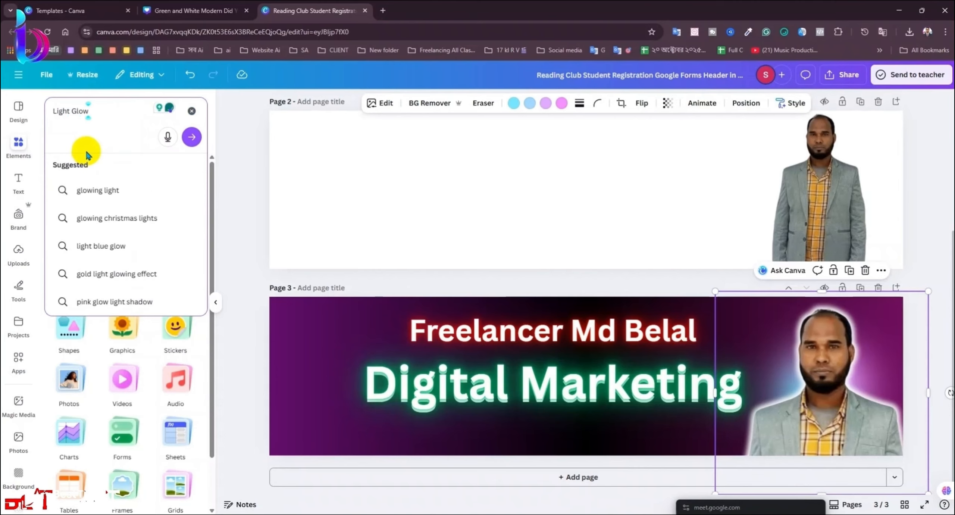
pyautogui.press('Return')
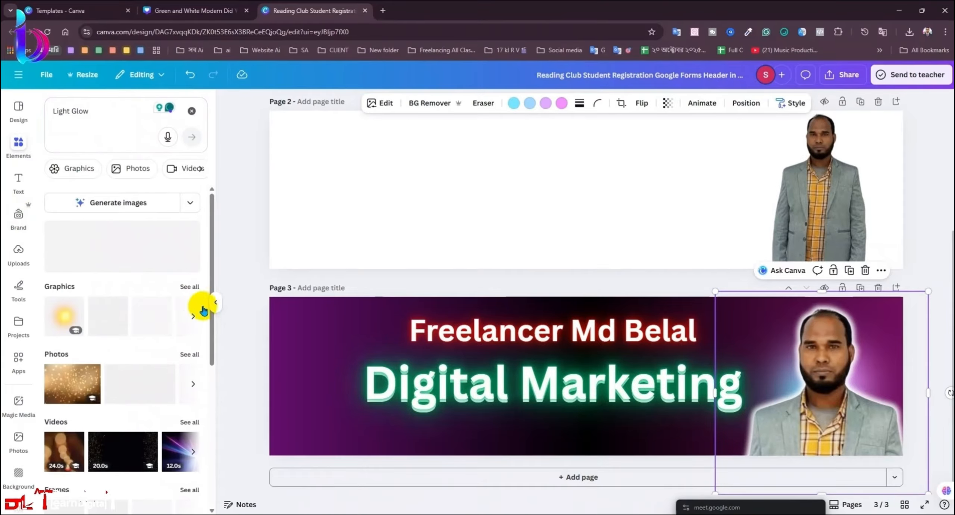
pyautogui.click(186, 286)
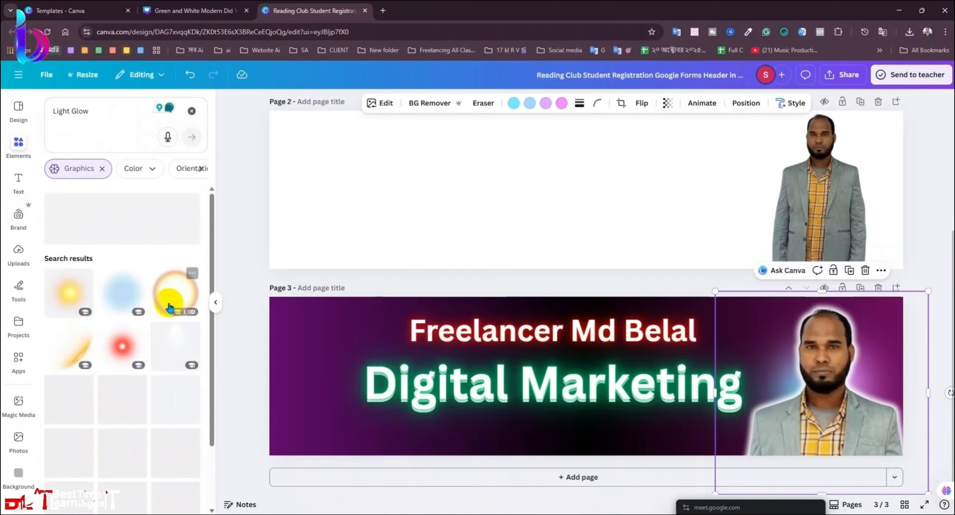
pyautogui.scroll(-5, 138, 401)
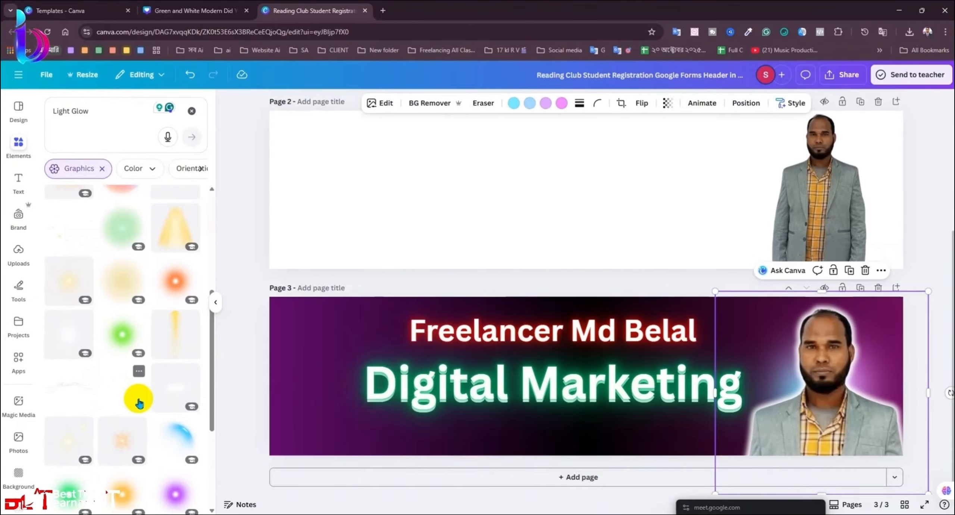
pyautogui.scroll(-4, 182, 405)
pyautogui.scroll(-5, 173, 385)
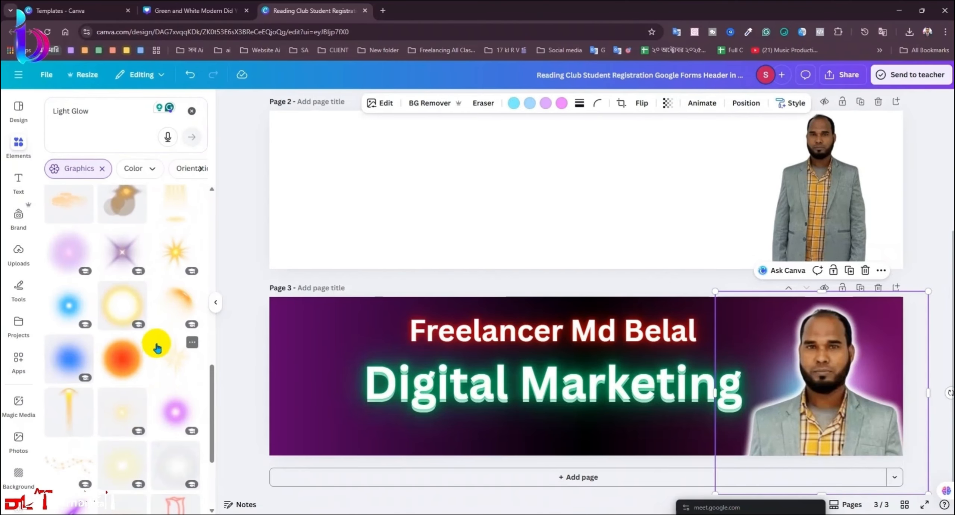
pyautogui.scroll(-4, 153, 343)
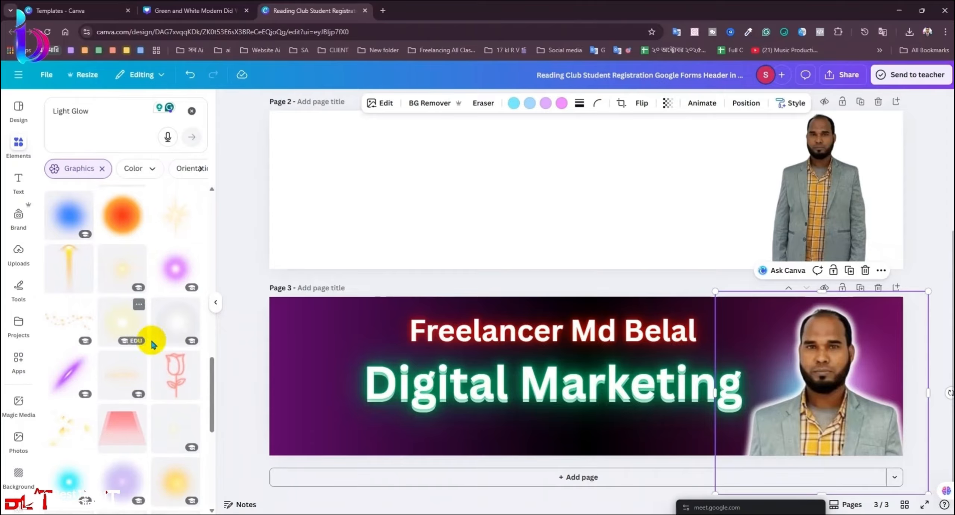
pyautogui.click(65, 375)
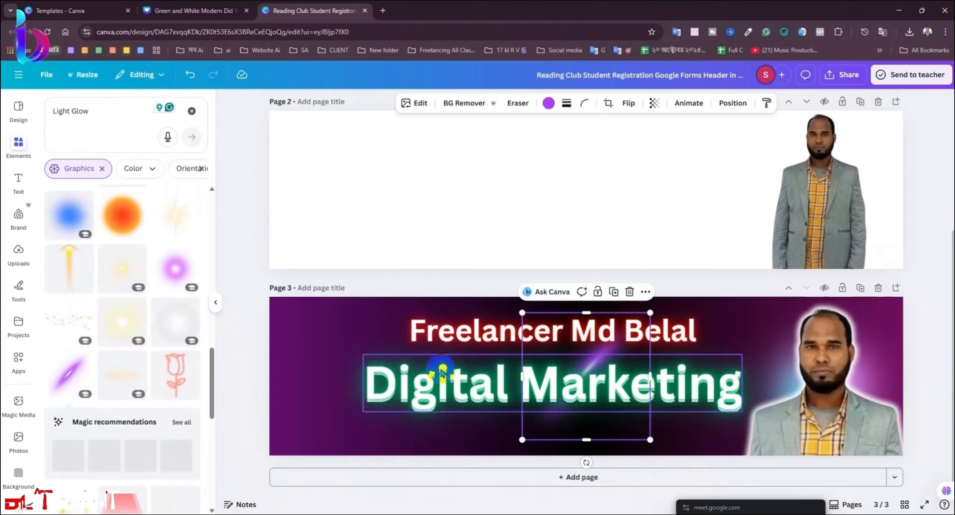
pyautogui.click(193, 108)
# Step: Move the glow to the banner's upper left and bring it in front of the headline
pyautogui.moveTo(599, 362); pyautogui.dragTo(382, 357)
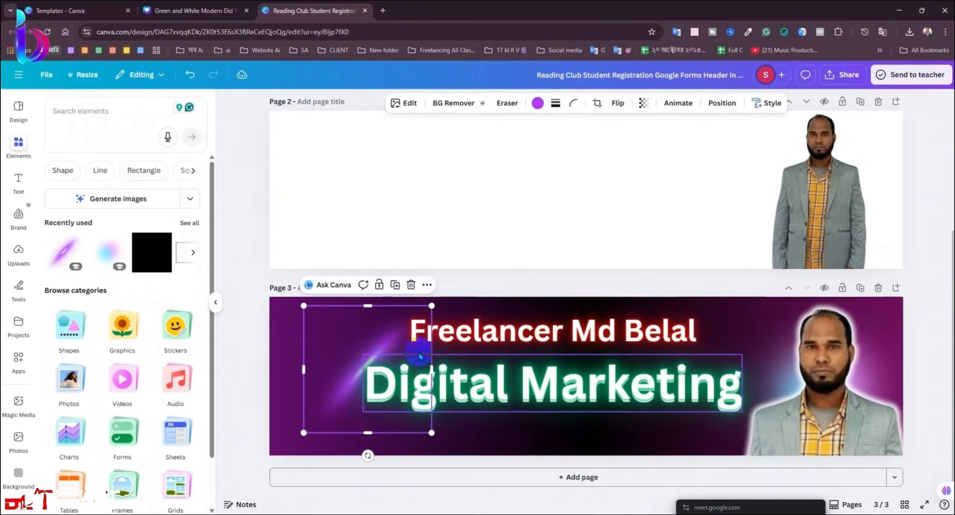
pyautogui.click(722, 103)
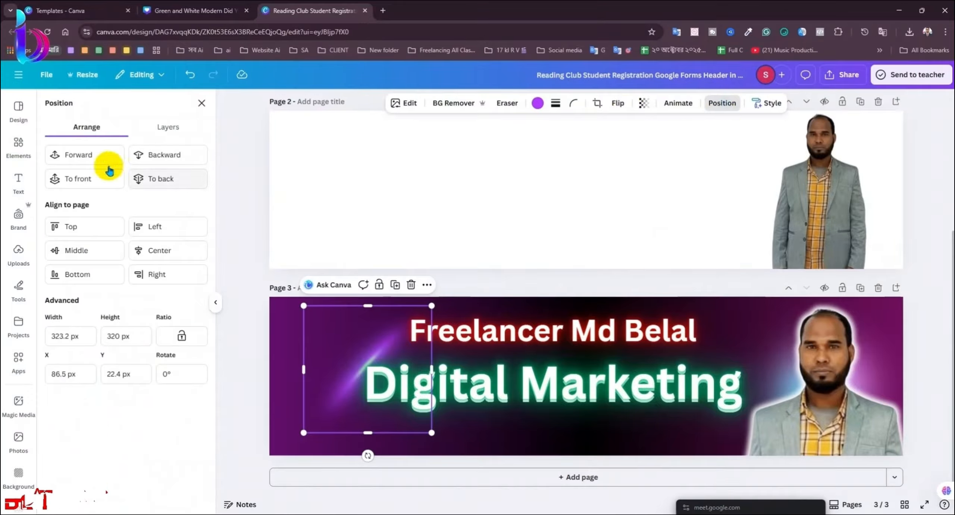
pyautogui.click(81, 153)
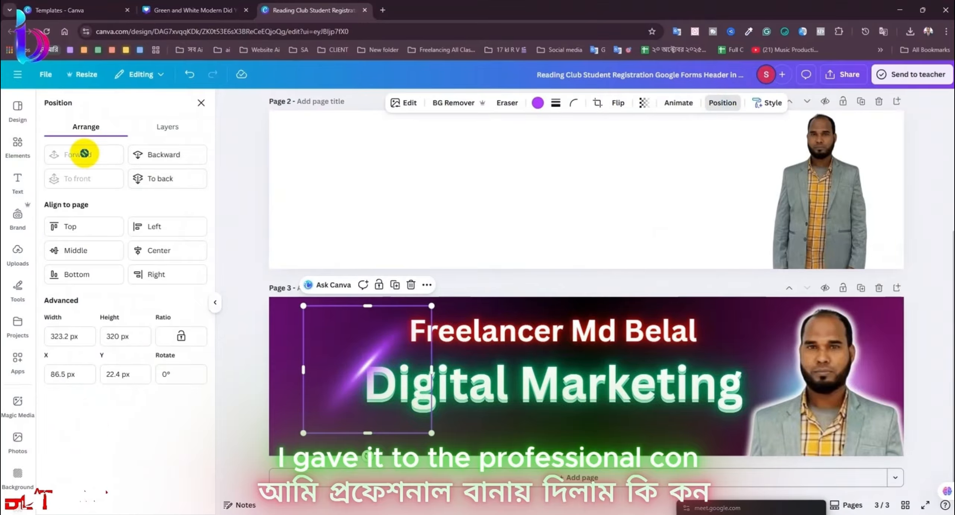
pyautogui.click(199, 108)
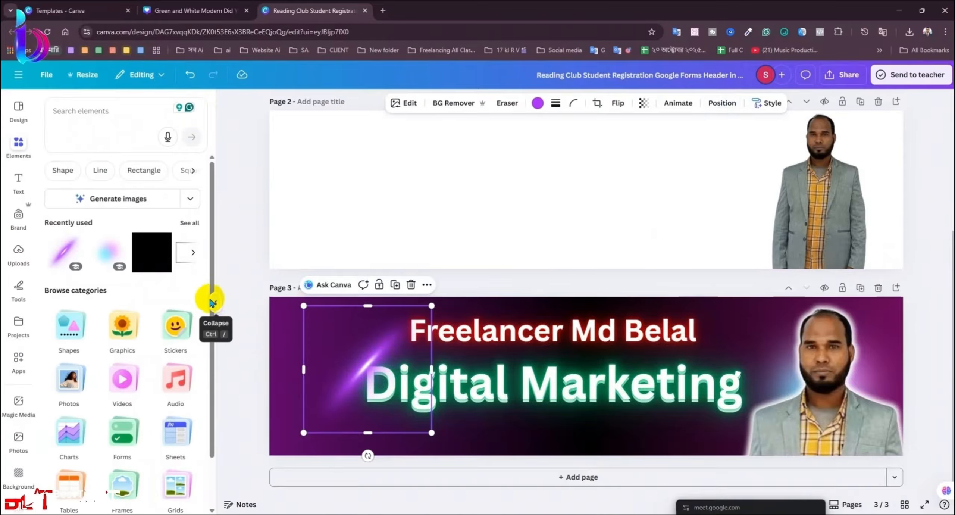
pyautogui.moveTo(365, 363); pyautogui.dragTo(360, 362)
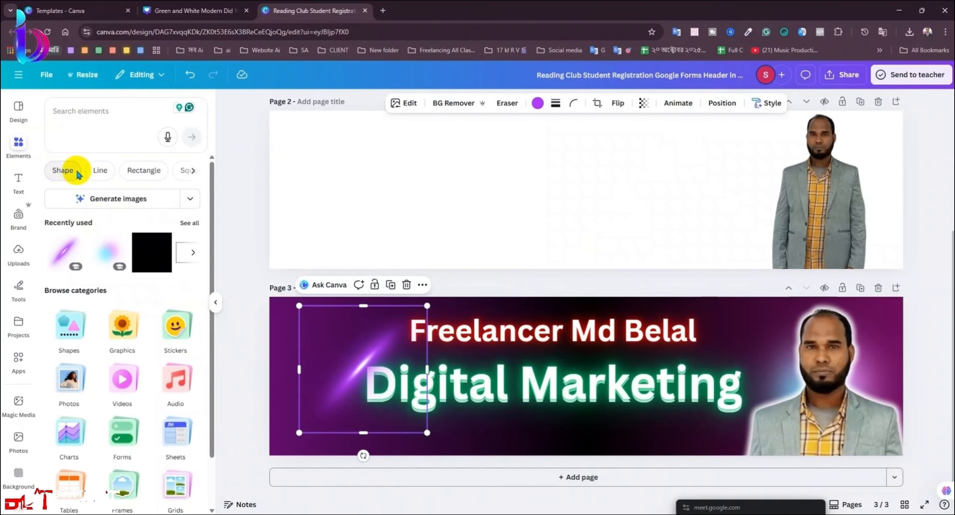
# Step: Add a glowing ring graphic over the portrait's head and send it behind the portrait
pyautogui.click(100, 117)
pyautogui.click(97, 189)
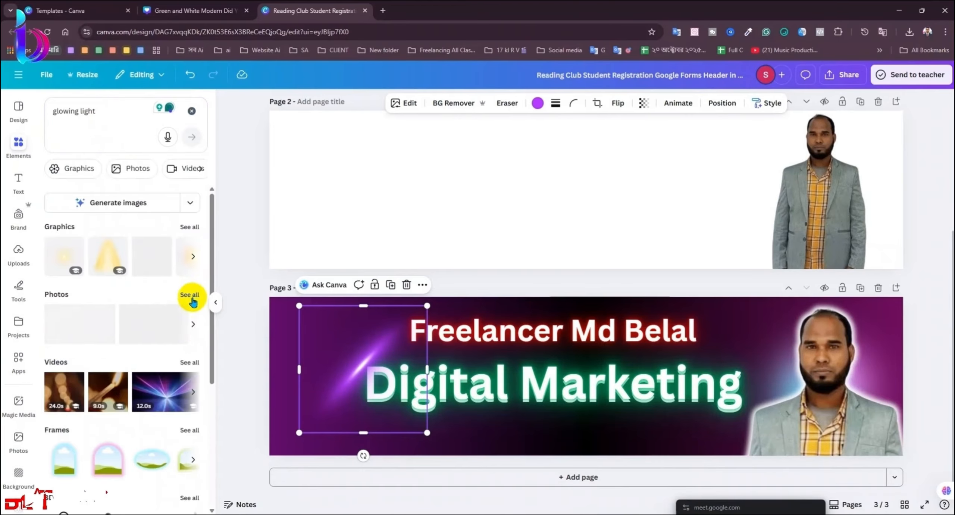
pyautogui.click(188, 234)
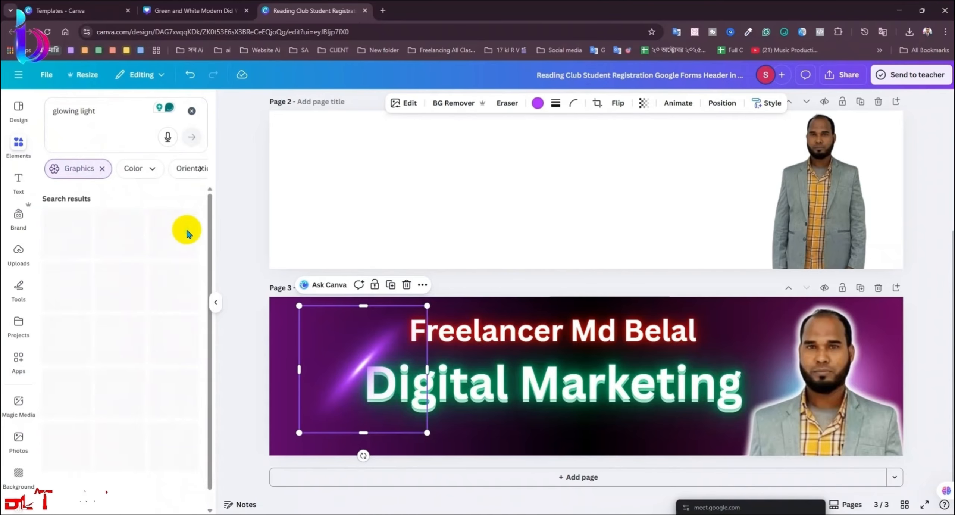
pyautogui.scroll(-3, 155, 410)
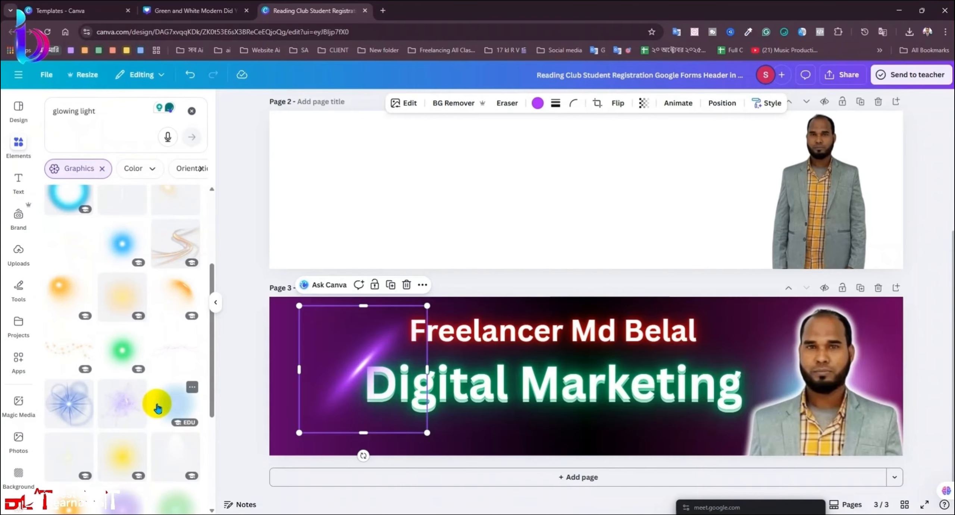
pyautogui.scroll(-5, 155, 409)
pyautogui.scroll(-3, 157, 406)
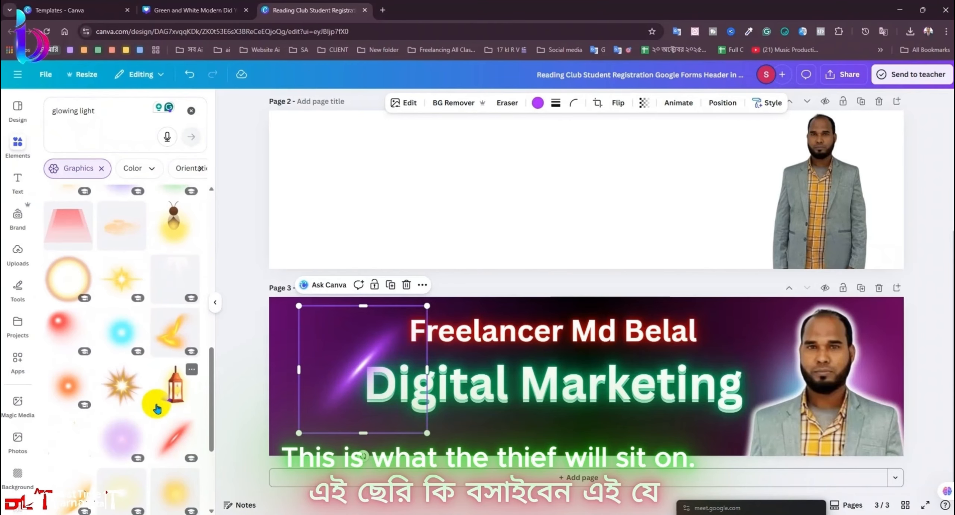
pyautogui.click(61, 287)
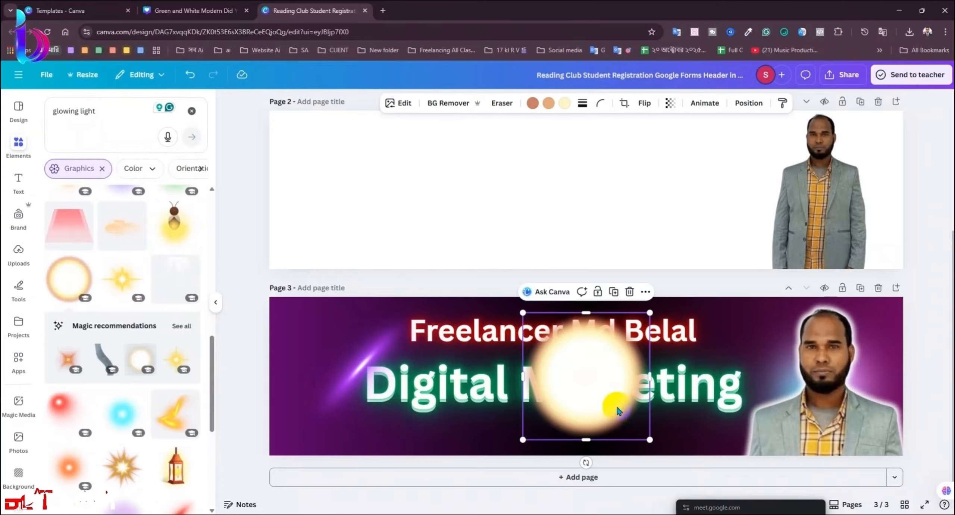
pyautogui.moveTo(589, 410); pyautogui.dragTo(823, 384)
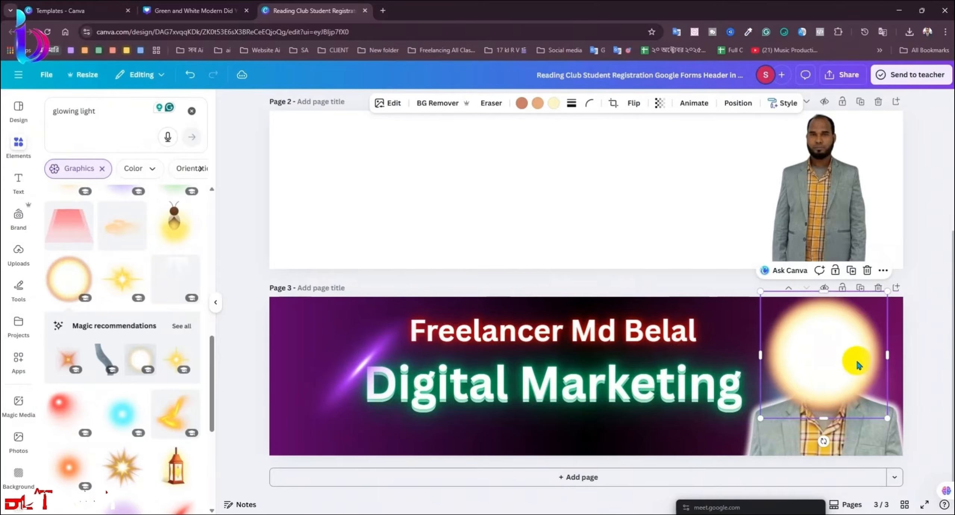
pyautogui.click(749, 108)
pyautogui.click(176, 159)
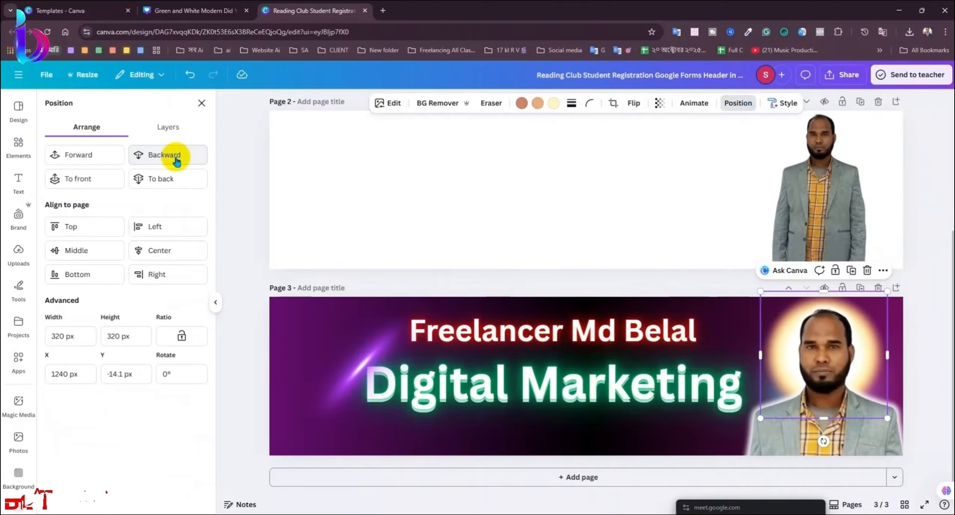
# Step: Make the glow's first colour magenta #FF00ED and its second colour dark blue
pyautogui.click(521, 102)
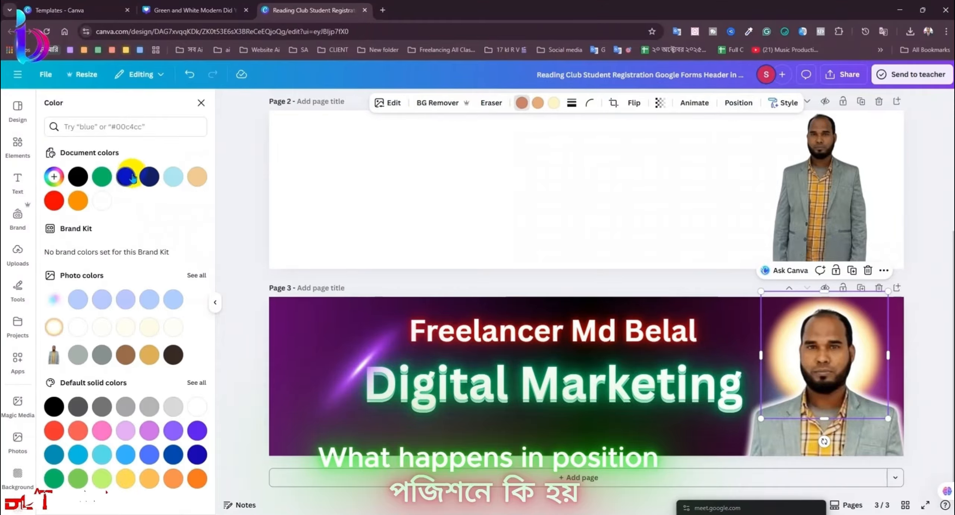
pyautogui.click(151, 177)
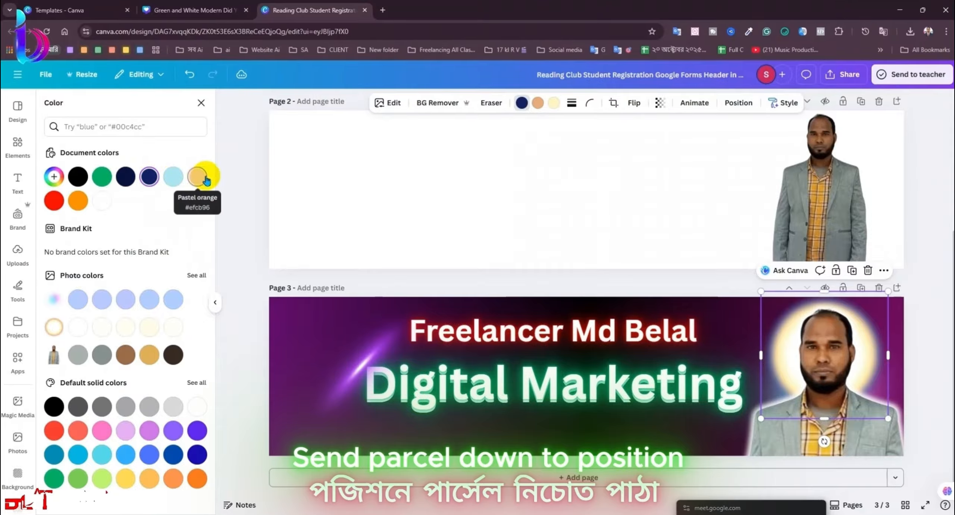
pyautogui.click(167, 180)
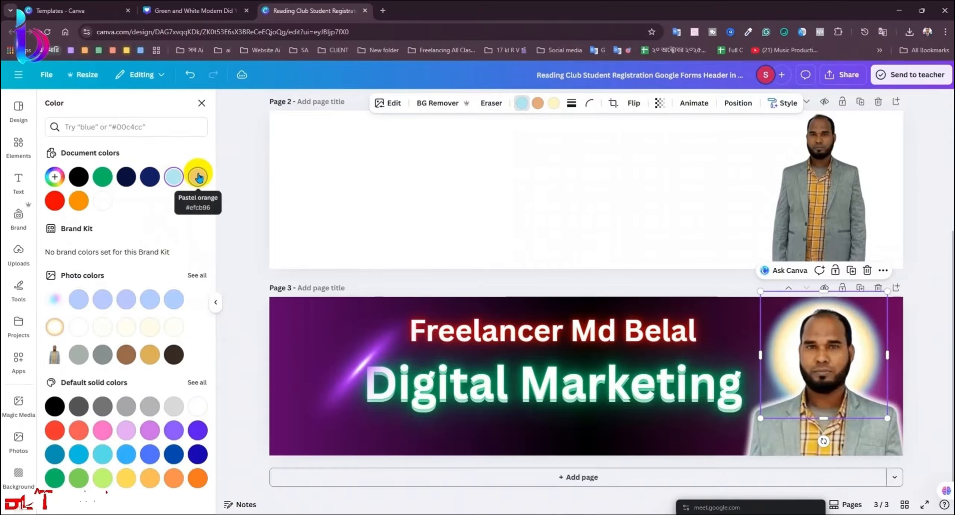
pyautogui.click(199, 177)
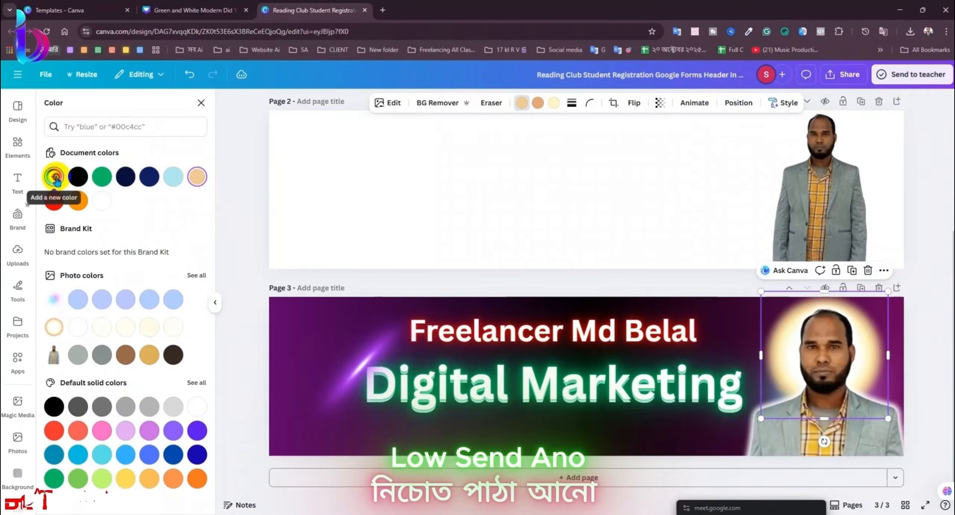
pyautogui.click(54, 177)
pyautogui.moveTo(142, 232); pyautogui.dragTo(262, 172)
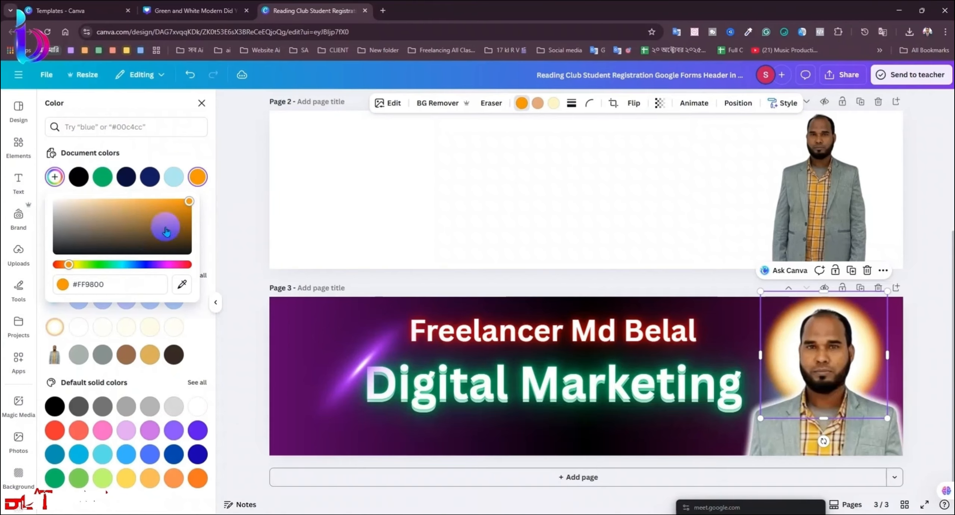
pyautogui.moveTo(161, 267); pyautogui.dragTo(170, 268)
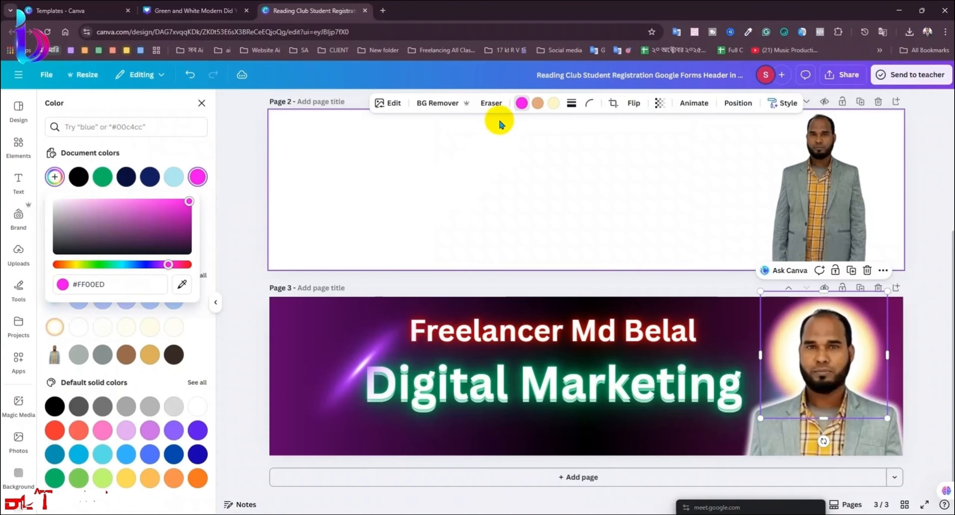
pyautogui.click(538, 102)
pyautogui.click(174, 176)
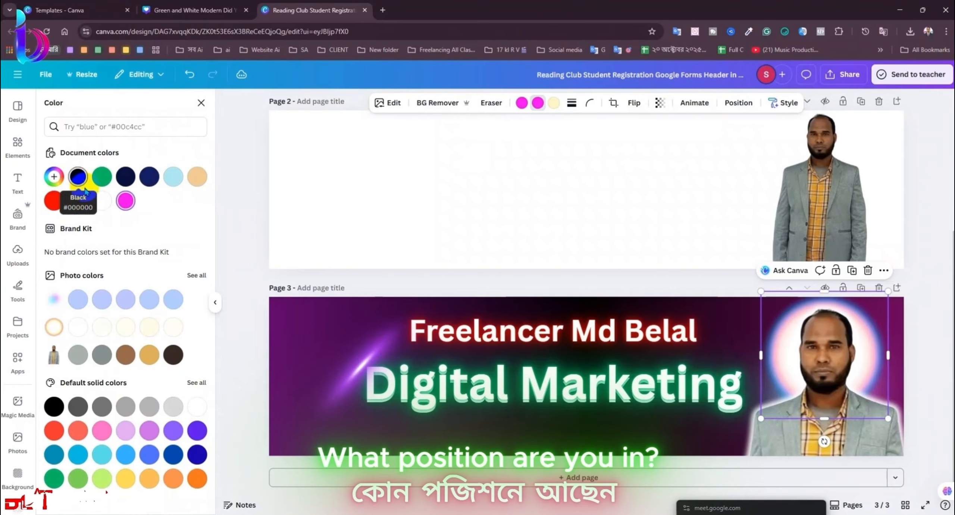
# Step: Keep the second glow colour blue and set the third to cyan #00F7FF
pyautogui.click(100, 201)
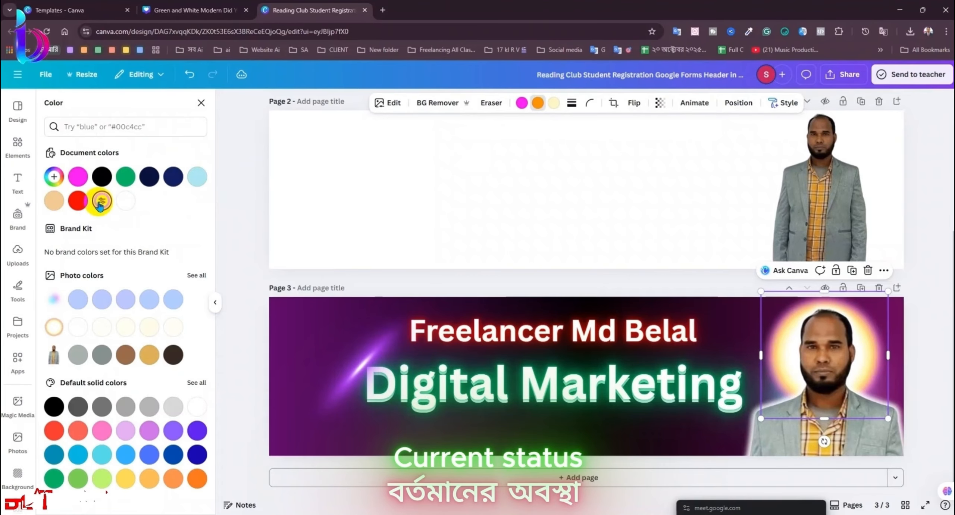
pyautogui.click(173, 455)
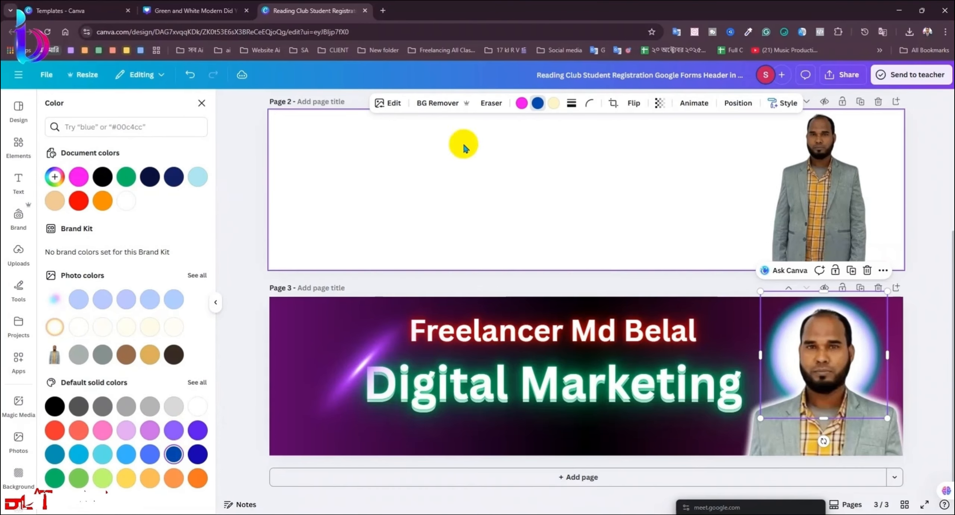
pyautogui.click(553, 103)
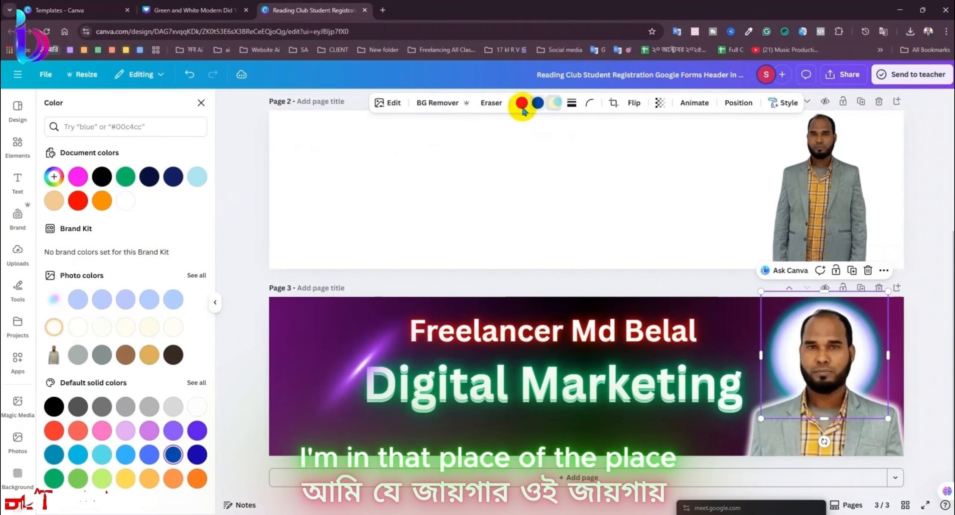
pyautogui.click(197, 177)
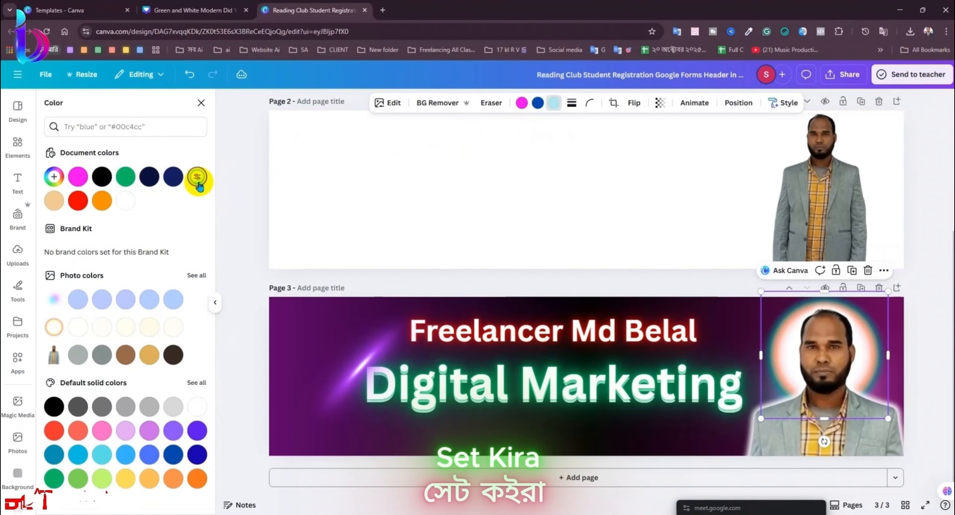
pyautogui.click(78, 176)
pyautogui.click(53, 177)
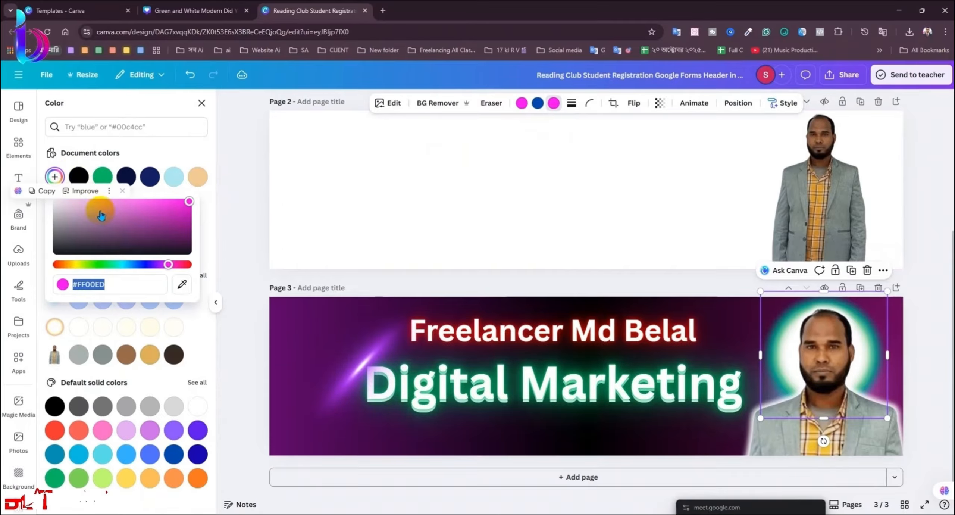
pyautogui.click(124, 265)
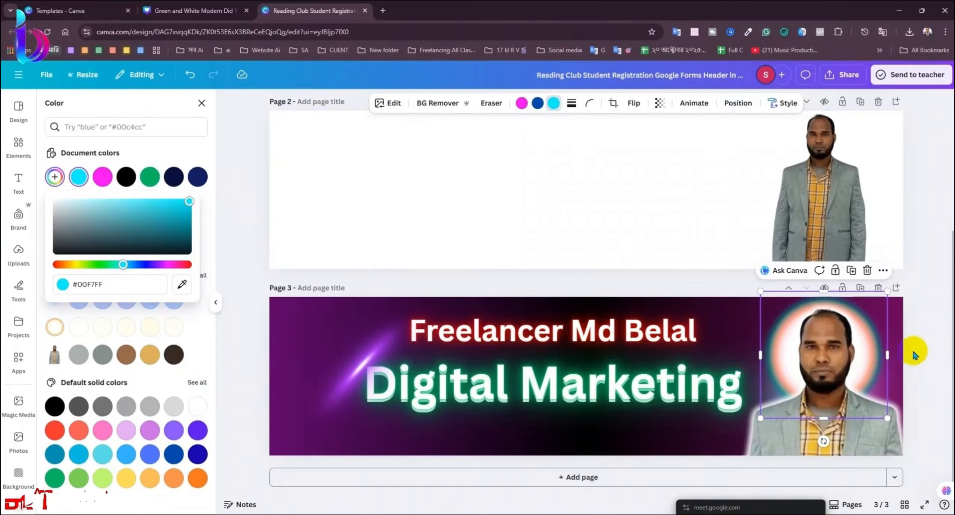
# Step: Delete the soft glow and frame the portrait's face with a neon blue ring graphic
pyautogui.click(867, 273)
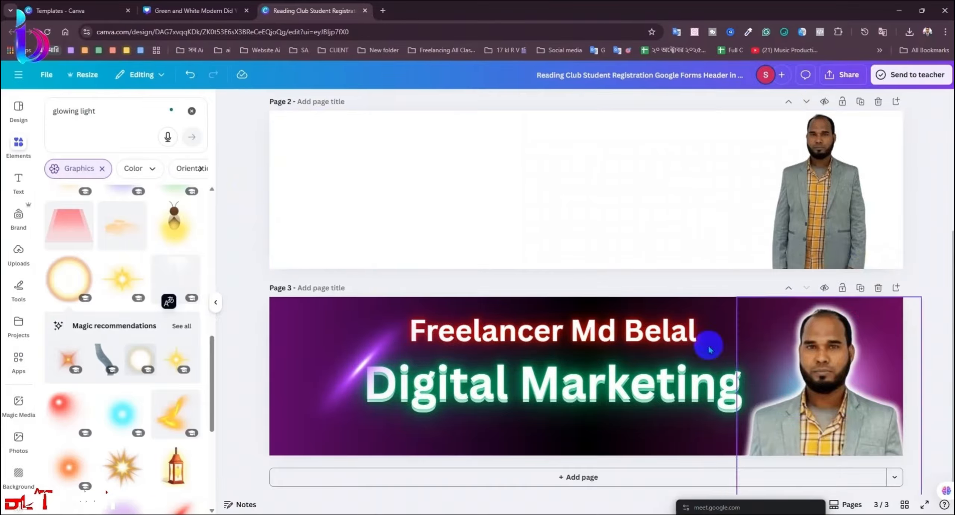
pyautogui.scroll(-3, 166, 390)
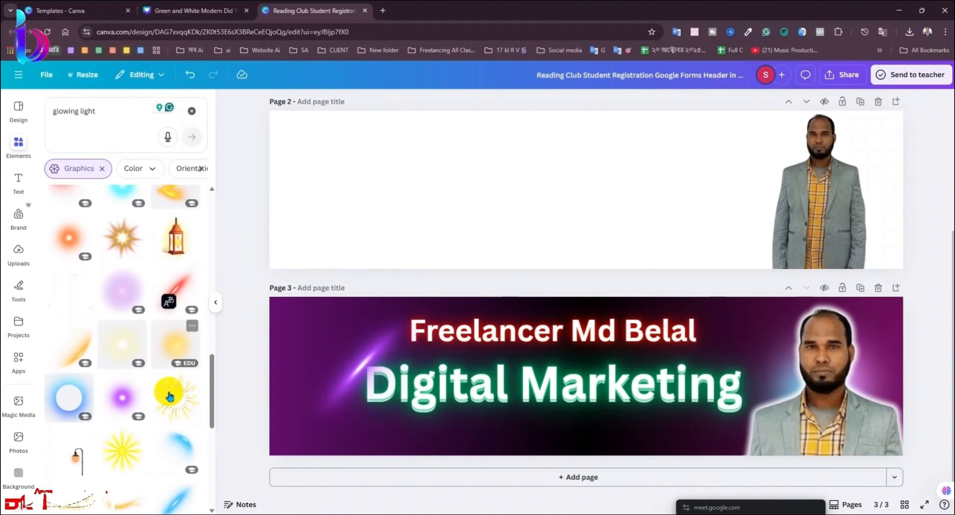
pyautogui.click(79, 379)
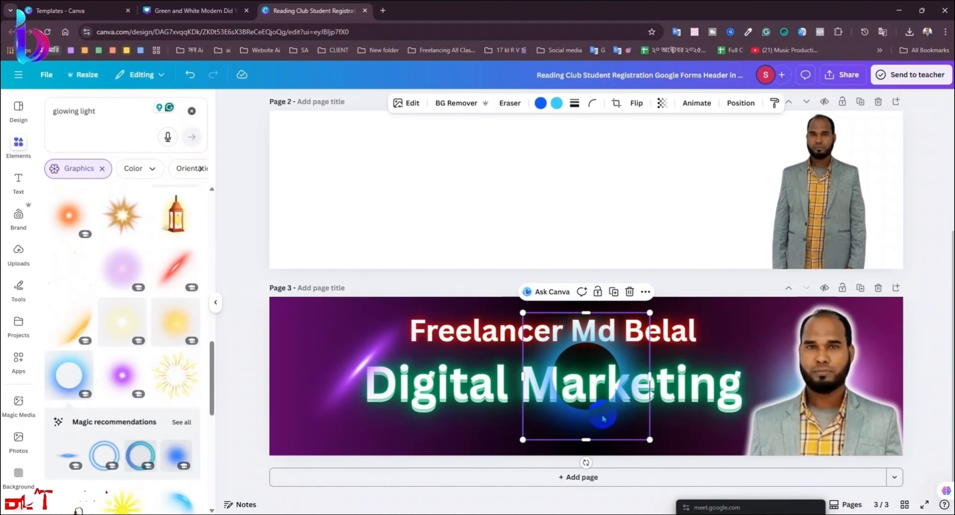
pyautogui.moveTo(606, 414); pyautogui.dragTo(839, 389)
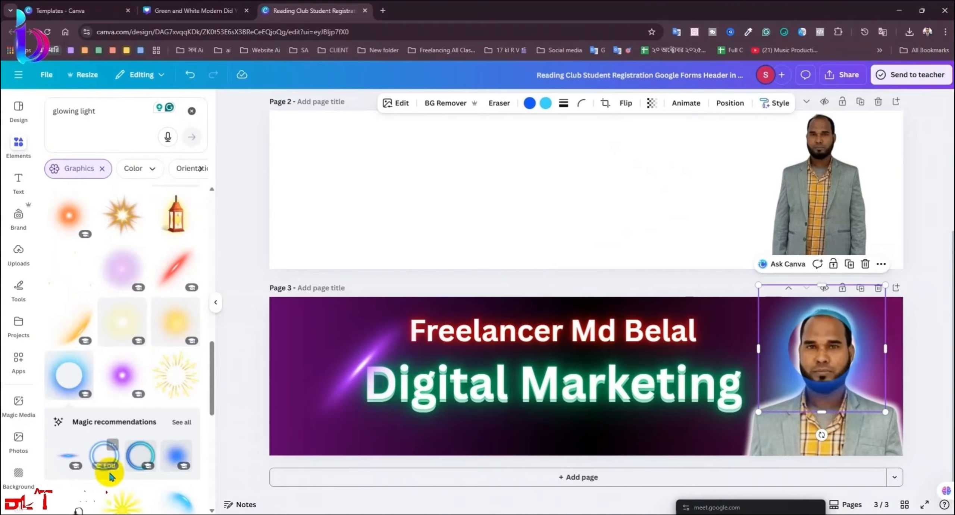
pyautogui.click(498, 432)
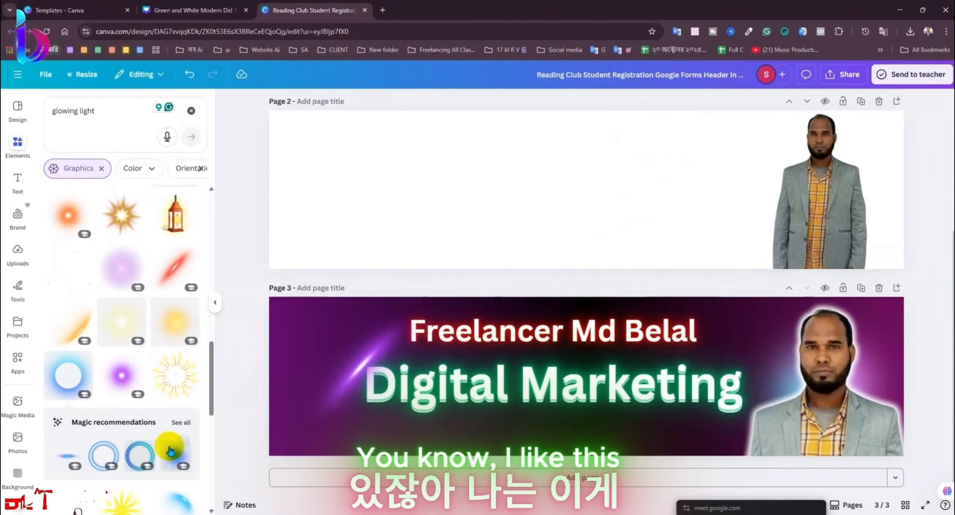
pyautogui.click(101, 453)
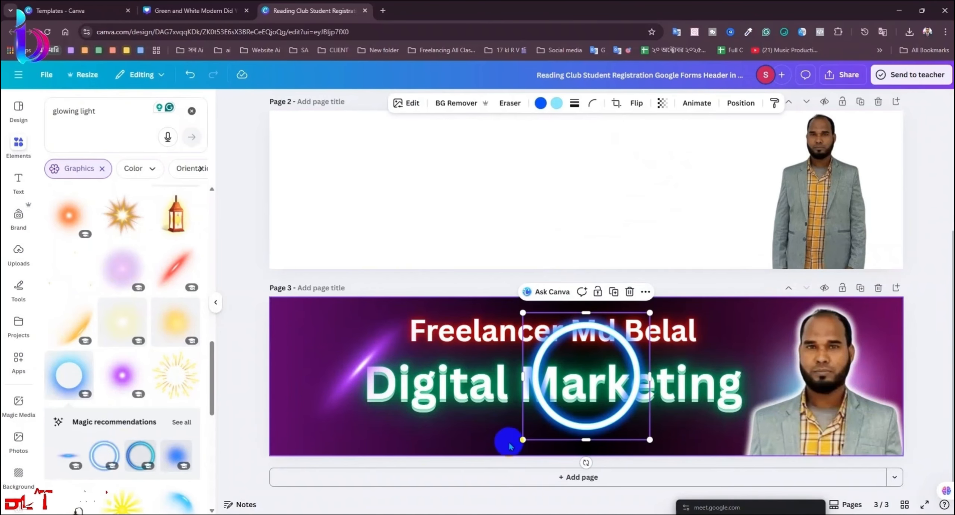
pyautogui.moveTo(582, 421); pyautogui.dragTo(823, 394)
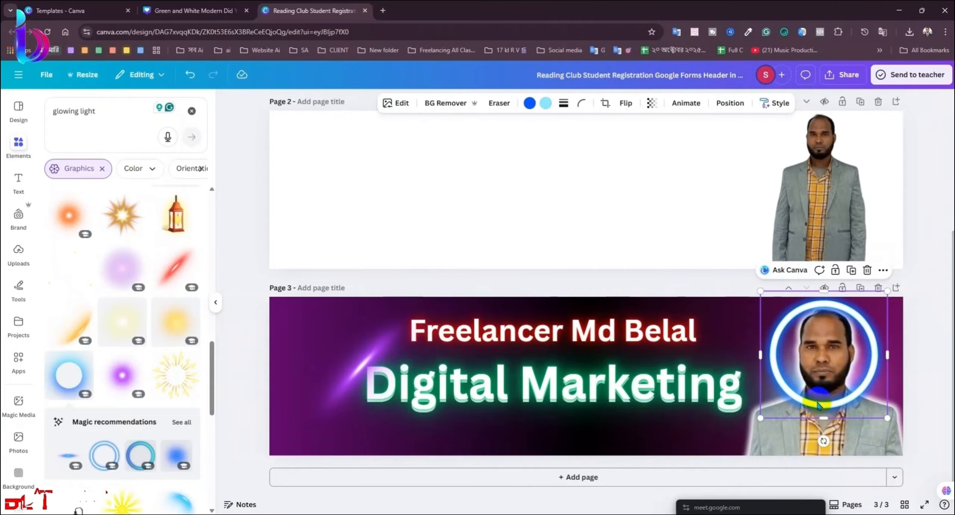
# Step: Send the neon ring back one layer, then duplicate the portrait and send the copy back a layer
pyautogui.click(731, 104)
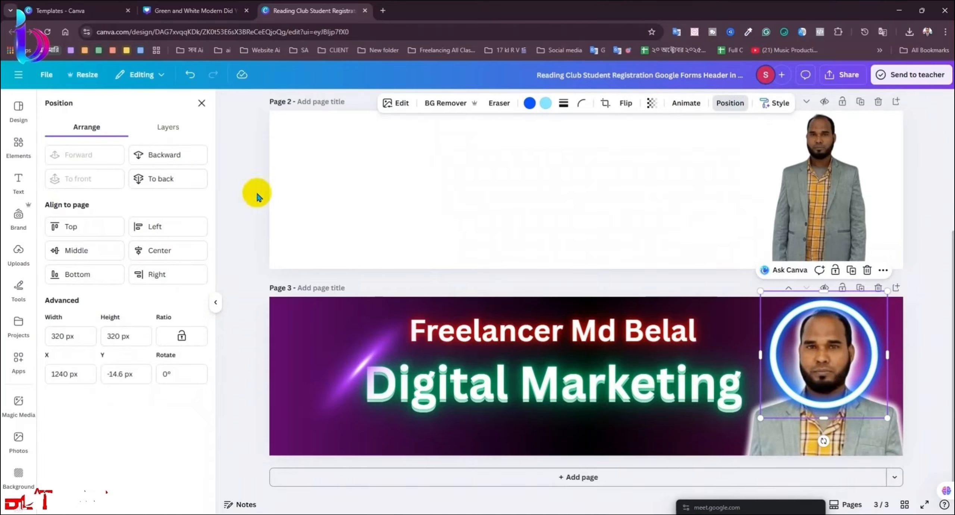
pyautogui.click(152, 160)
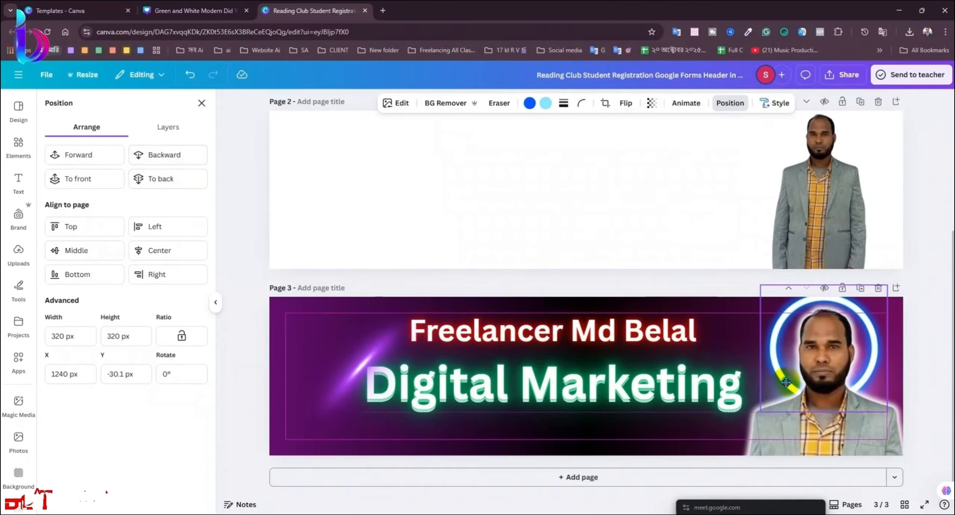
pyautogui.click(852, 442)
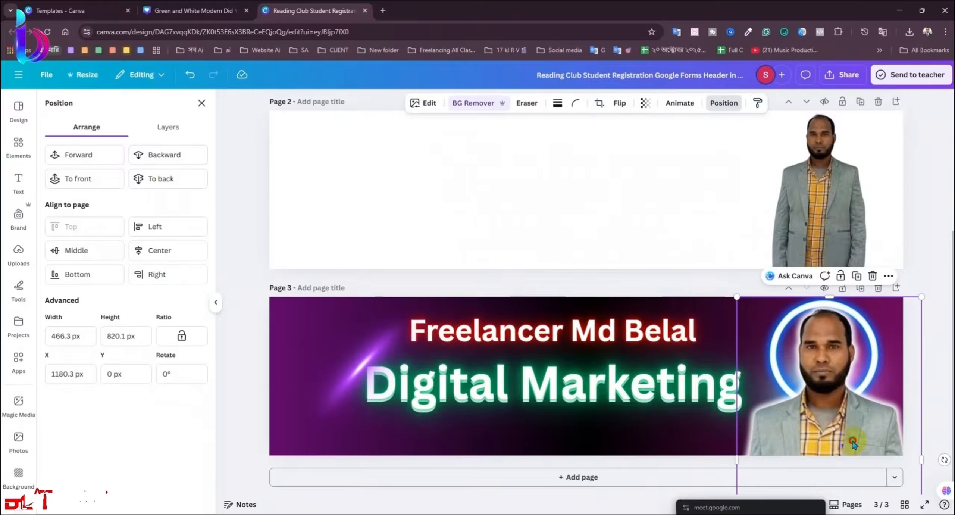
pyautogui.click(944, 404)
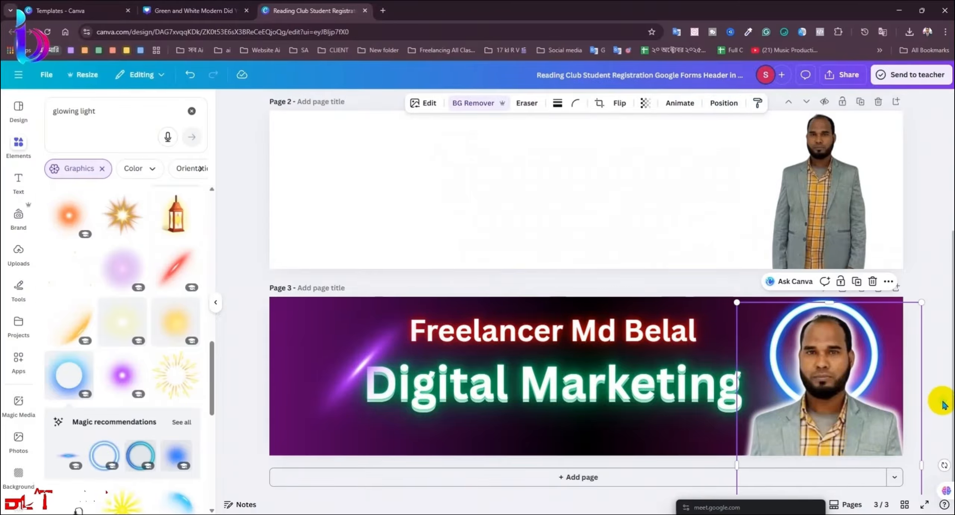
pyautogui.click(855, 286)
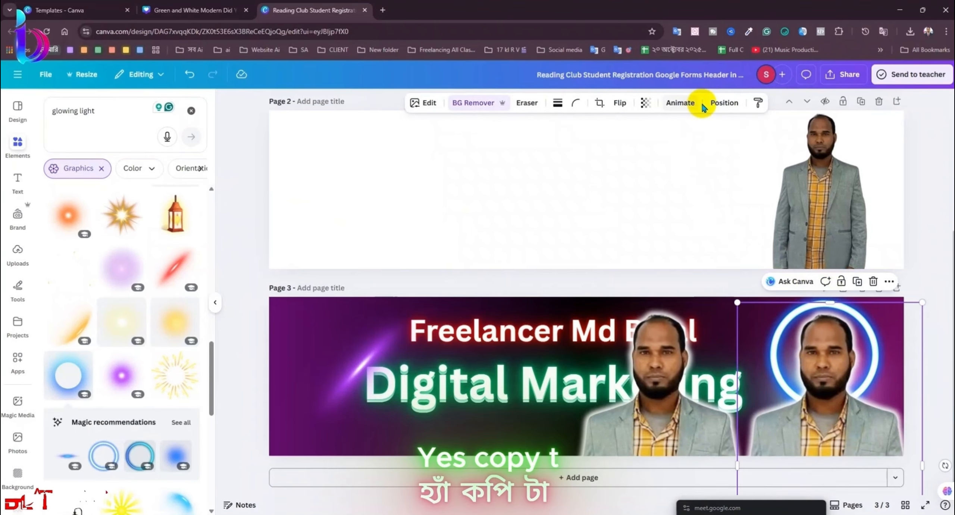
pyautogui.click(721, 103)
pyautogui.click(173, 154)
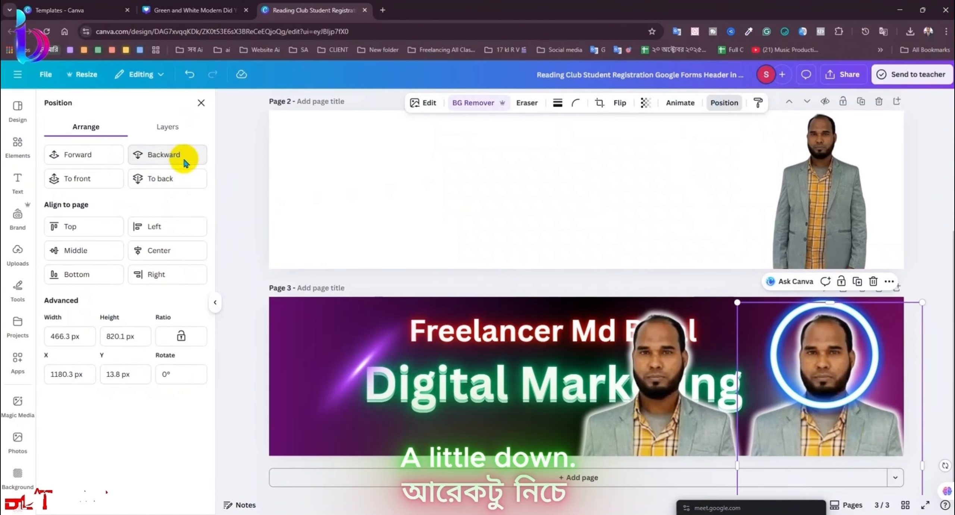
# Step: Lay the portrait copy exactly over the original and crop its bottom so mainly the head remains
pyautogui.moveTo(675, 433); pyautogui.dragTo(843, 435)
pyautogui.scroll(-4, 837, 444)
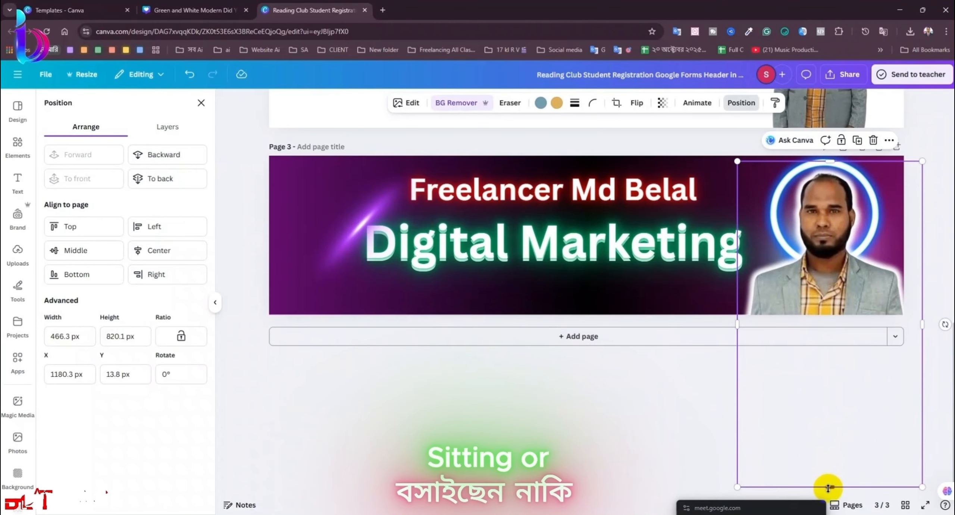
pyautogui.moveTo(837, 483); pyautogui.dragTo(845, 395)
pyautogui.scroll(4, 839, 403)
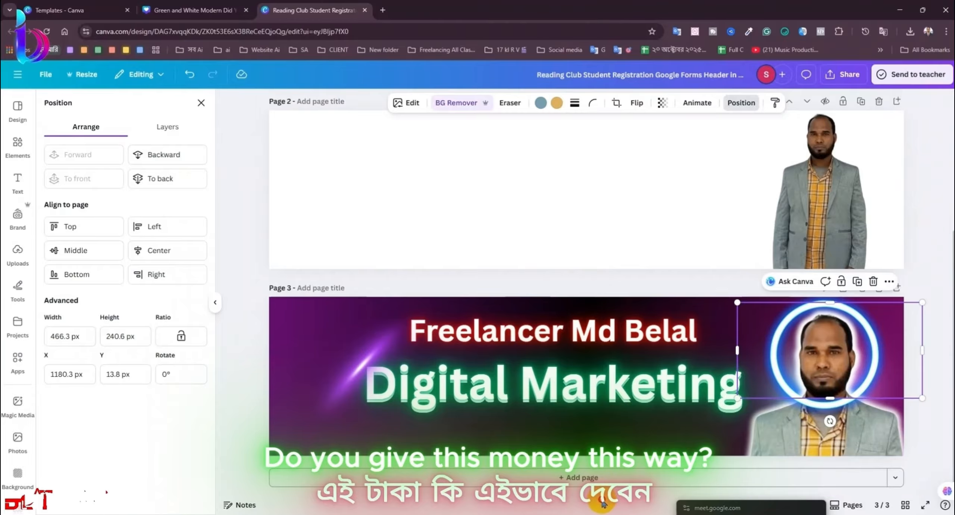
pyautogui.click(239, 324)
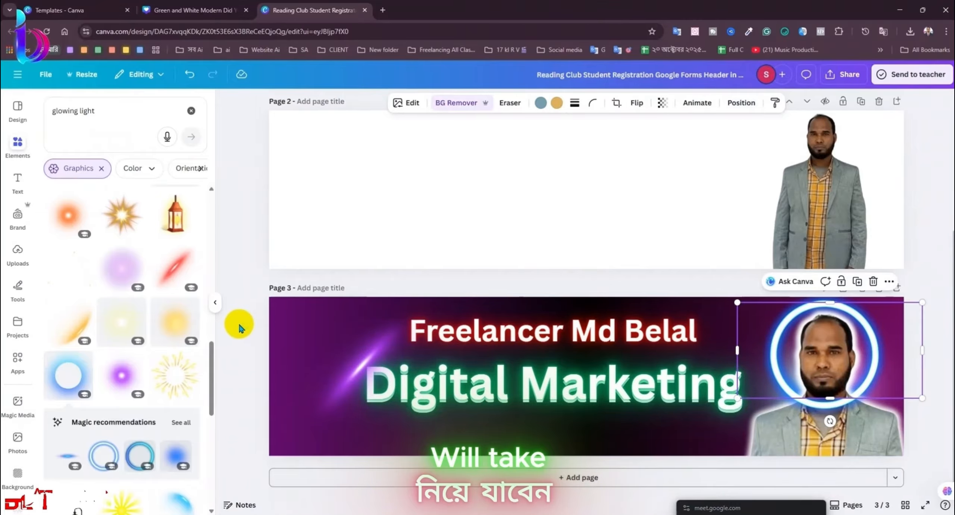
pyautogui.click(688, 427)
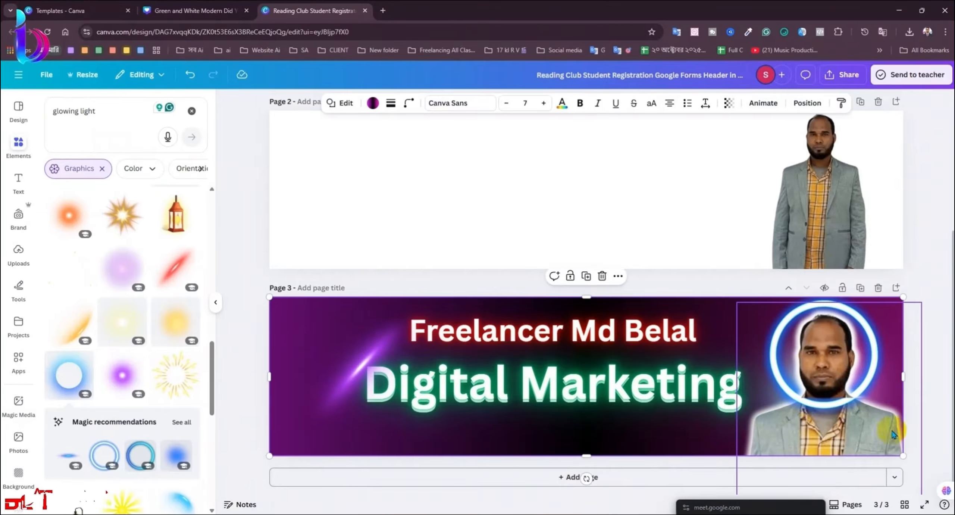
pyautogui.click(831, 399)
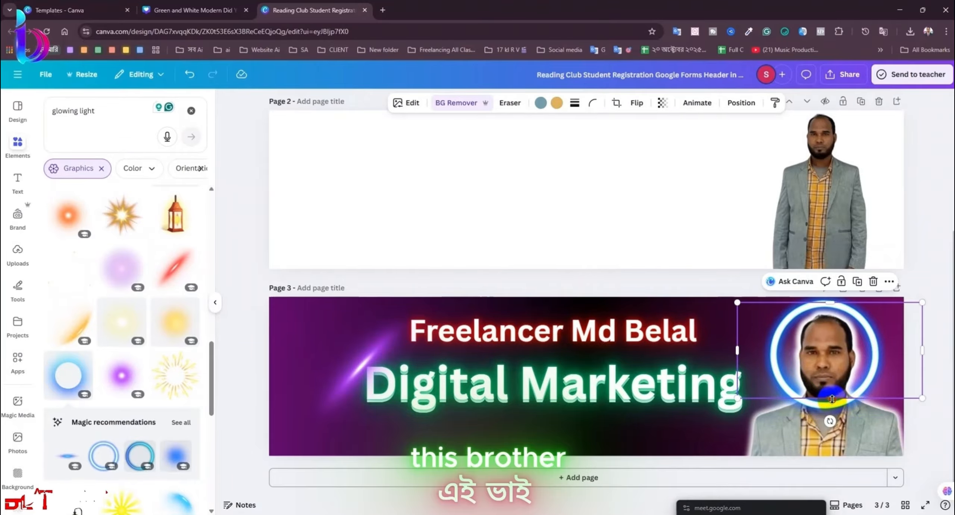
pyautogui.moveTo(831, 396); pyautogui.dragTo(832, 377)
pyautogui.click(931, 420)
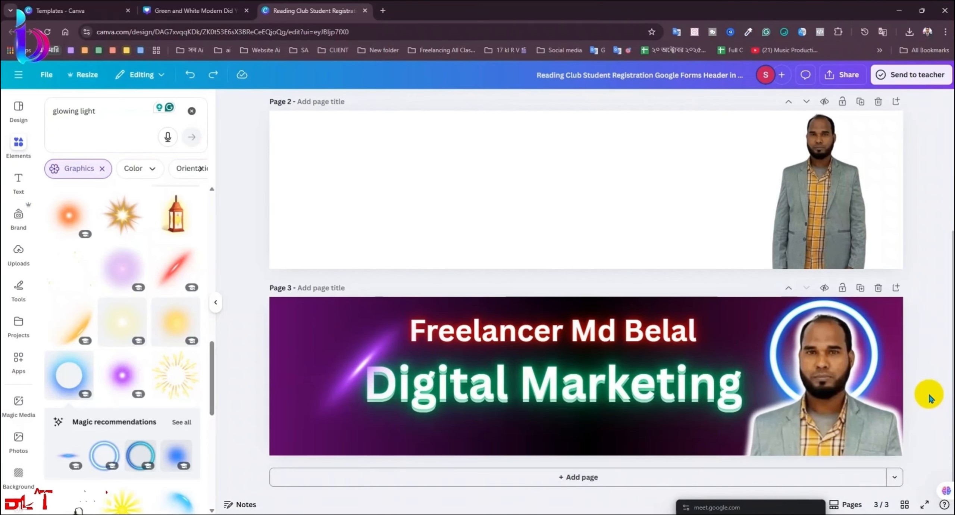
# Step: Move the top portrait copy left, then undo the move so it stays in place
pyautogui.moveTo(863, 416); pyautogui.dragTo(776, 414)
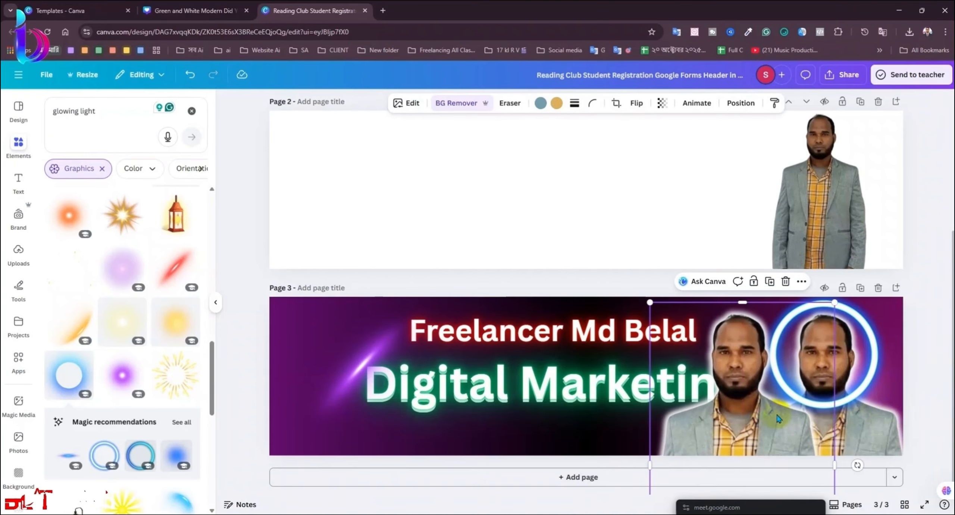
pyautogui.hotkey('ctrl', 'z')
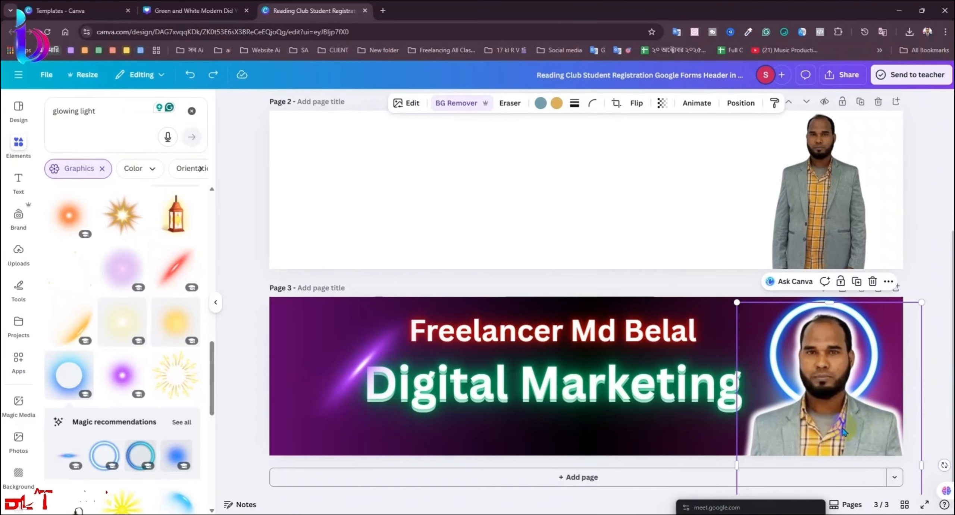
pyautogui.hotkey('ctrl', 'y')
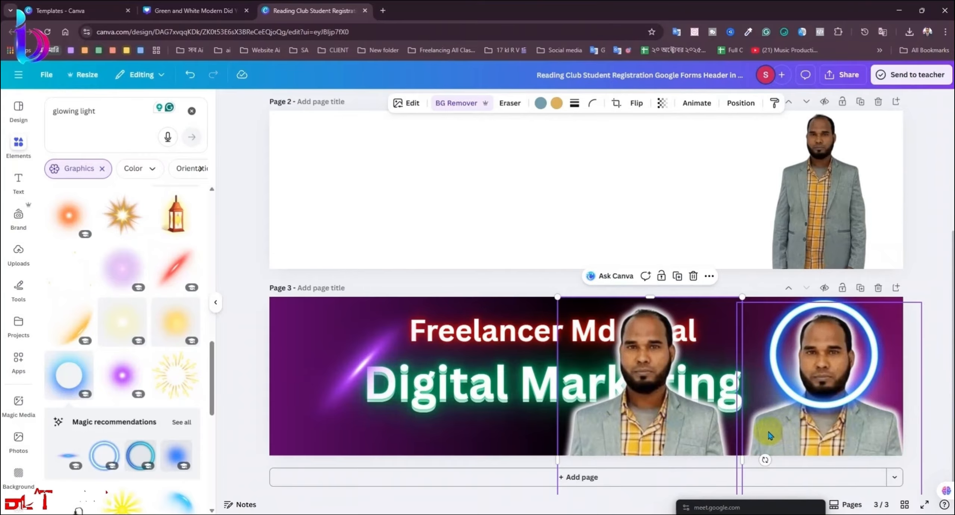
pyautogui.hotkey('ctrl', 'z')
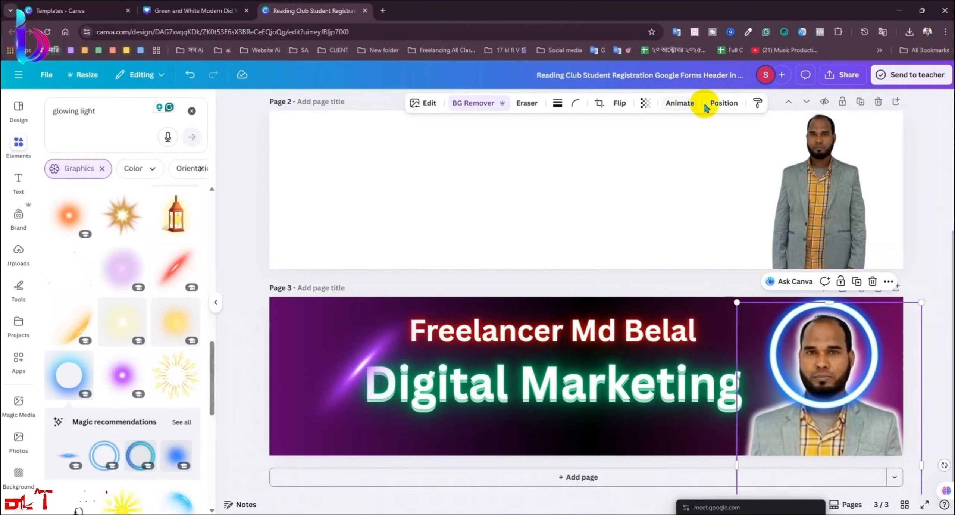
# Step: Bring the portrait photo forward in front of the glowing ring
pyautogui.click(716, 106)
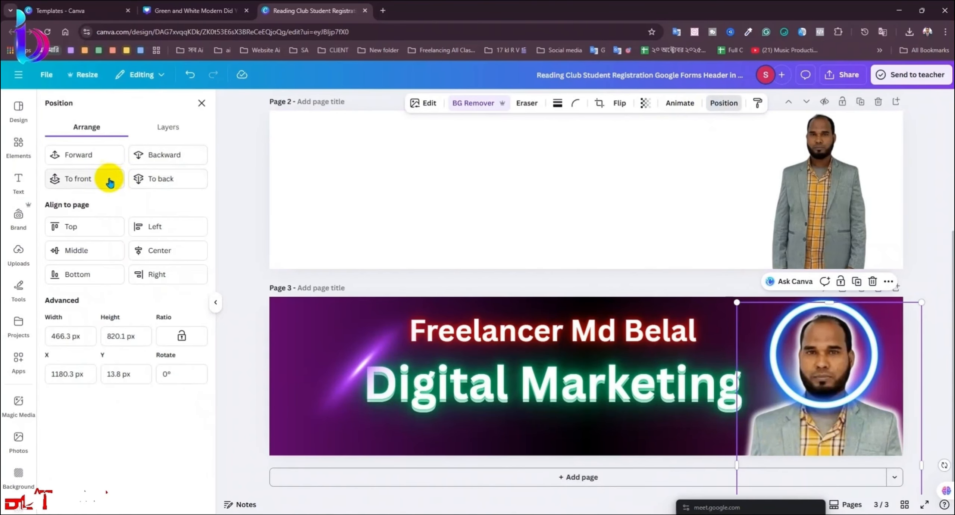
pyautogui.click(100, 155)
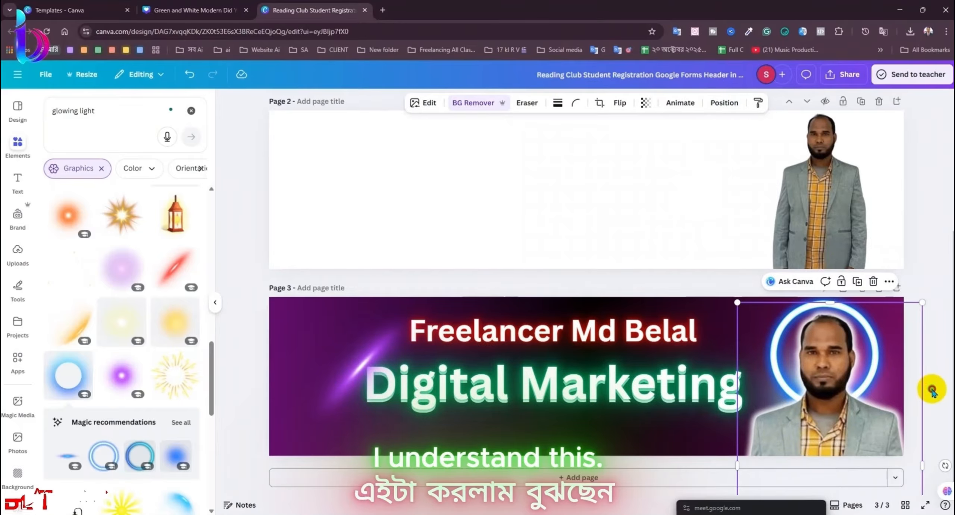
pyautogui.click(931, 390)
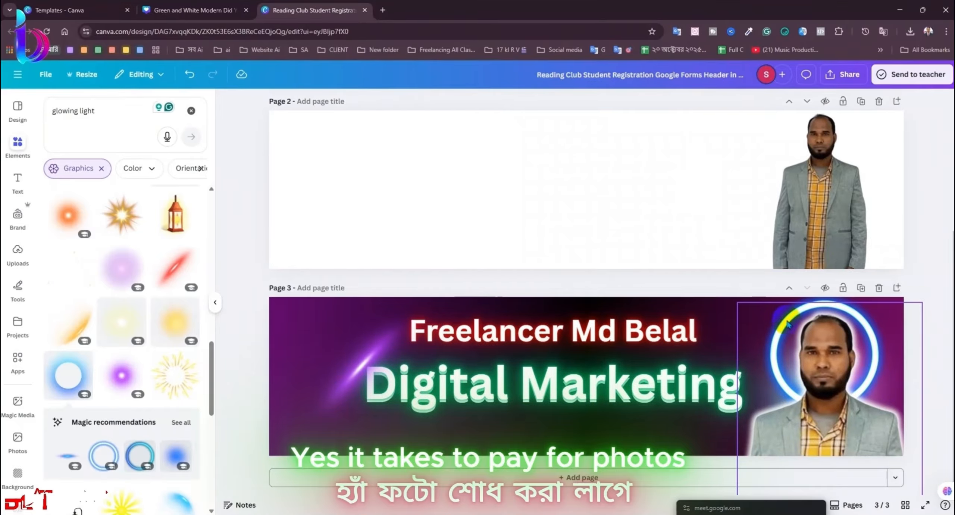
pyautogui.click(817, 294)
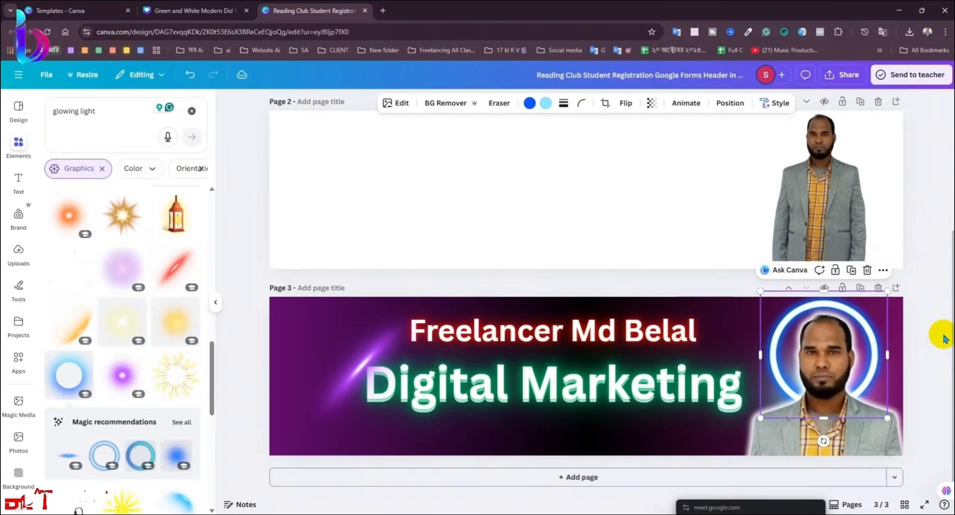
pyautogui.click(943, 376)
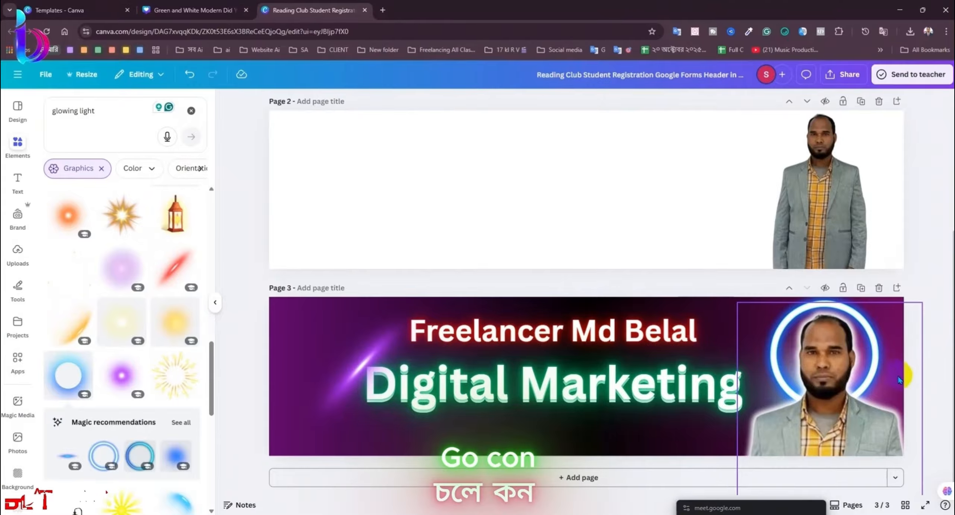
pyautogui.scroll(-6, 161, 392)
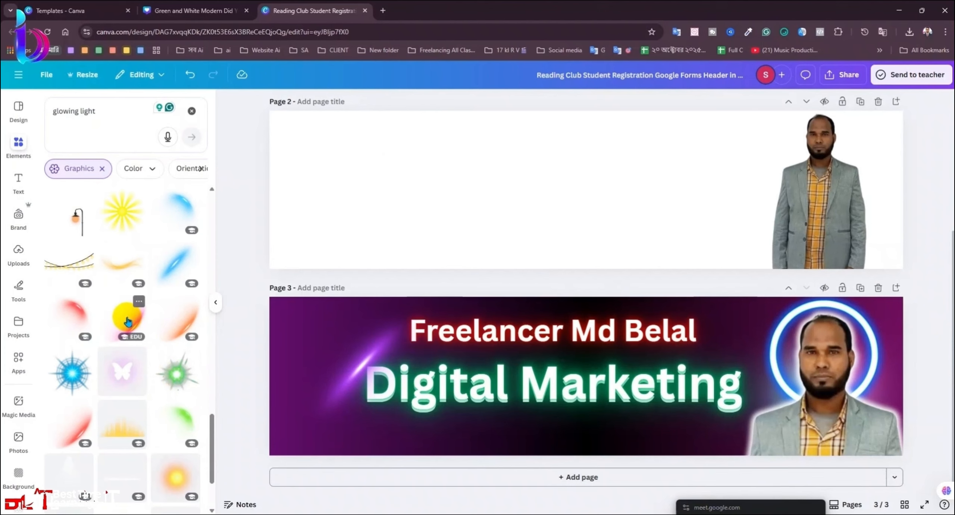
# Step: Add the pink swoosh light, place it lower right near the portrait, and shrink it
pyautogui.click(127, 320)
pyautogui.moveTo(639, 431); pyautogui.dragTo(762, 433)
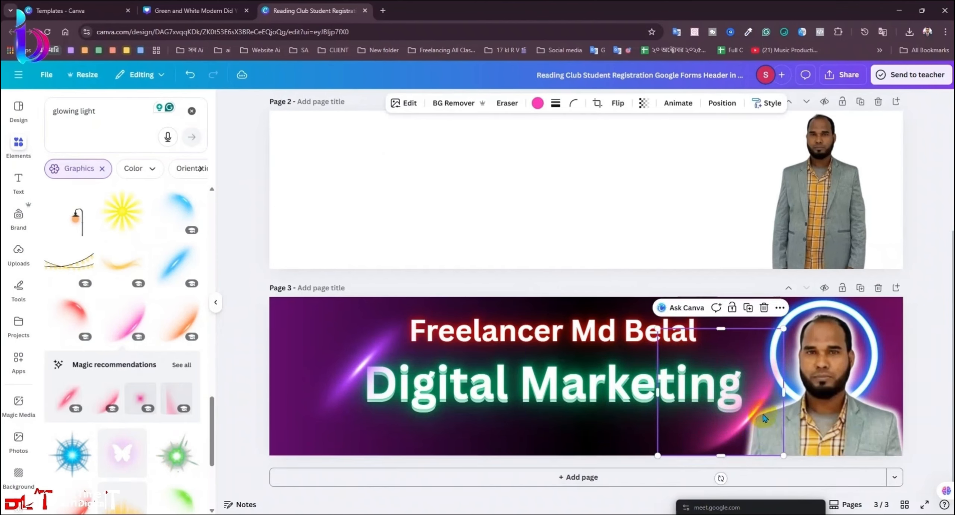
pyautogui.moveTo(783, 329); pyautogui.dragTo(759, 355)
pyautogui.hotkey('ctrl', 'z')
pyautogui.moveTo(781, 457); pyautogui.dragTo(757, 413)
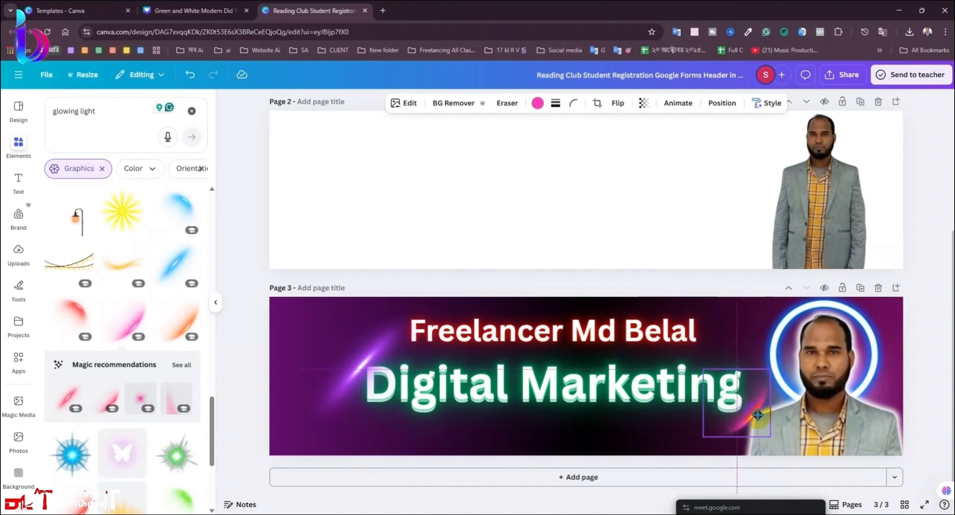
pyautogui.click(922, 408)
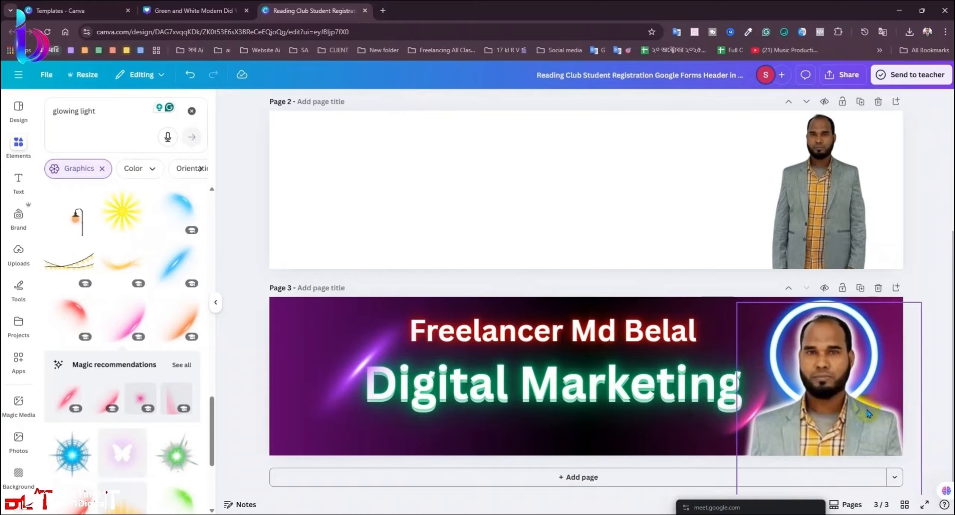
# Step: Nudge the portrait photo slightly down and clear the 'glowing light' search
pyautogui.moveTo(868, 413); pyautogui.dragTo(867, 416)
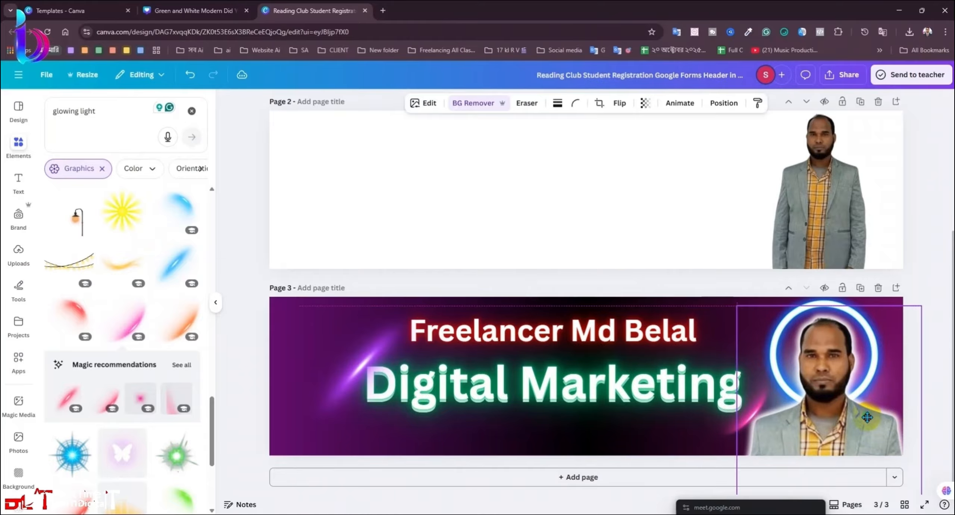
pyautogui.click(931, 415)
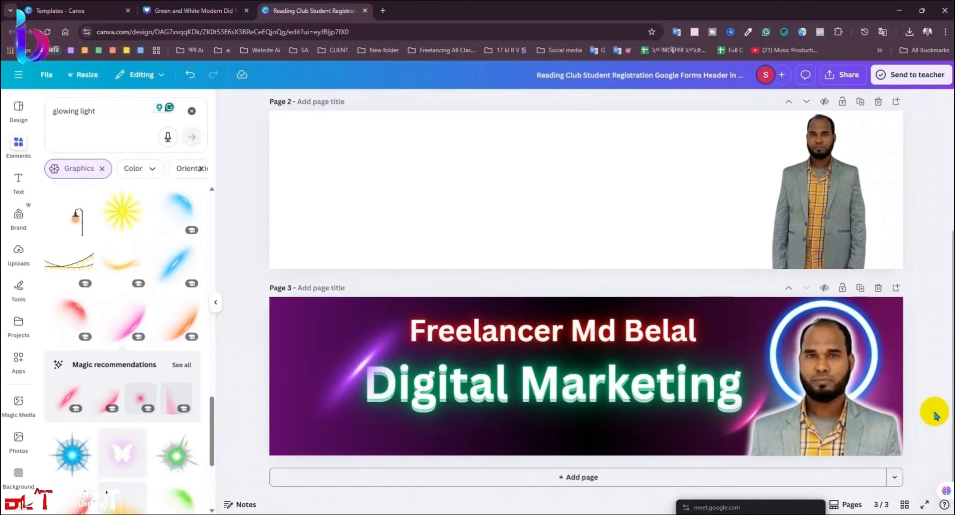
pyautogui.click(876, 424)
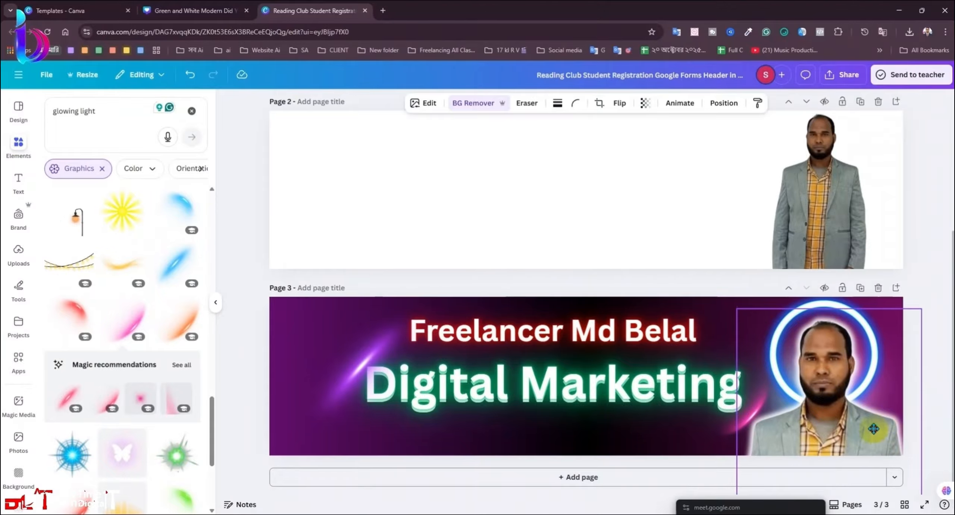
pyautogui.click(102, 217)
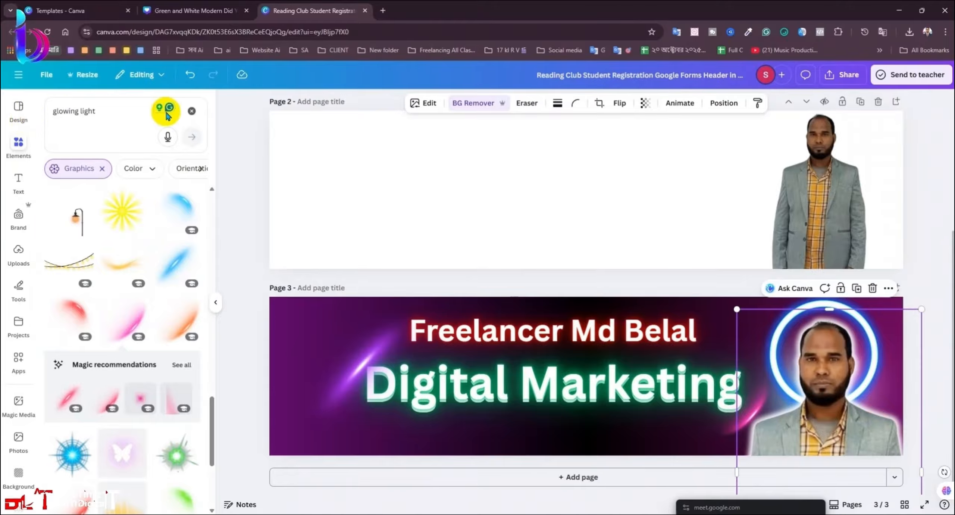
pyautogui.click(190, 116)
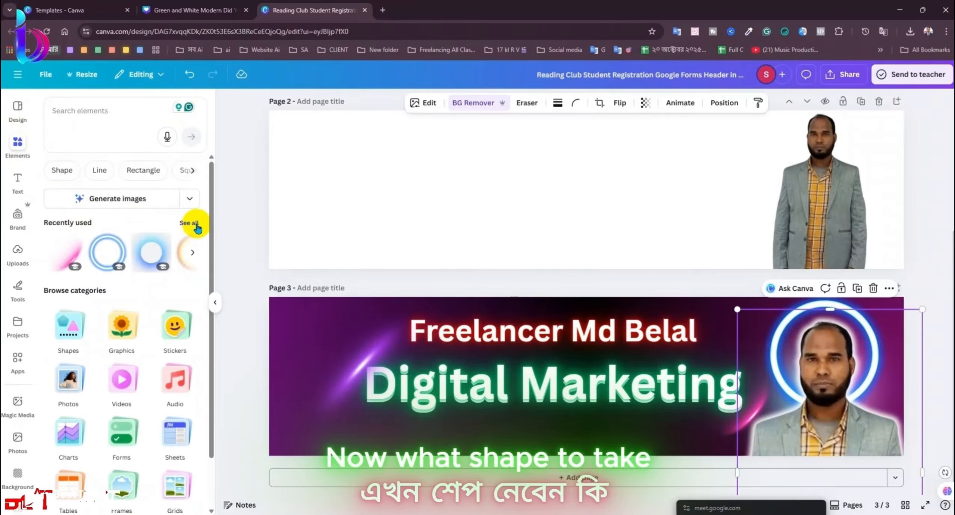
pyautogui.click(75, 351)
# Step: Add a circle shape, enlarge it, send it behind the portrait, and colour it white
pyautogui.click(149, 238)
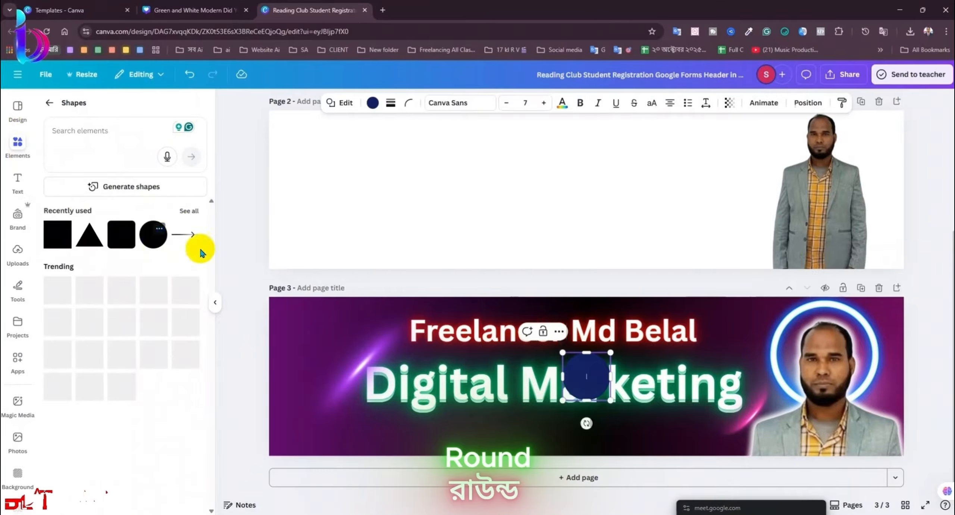
pyautogui.moveTo(610, 401); pyautogui.dragTo(835, 375)
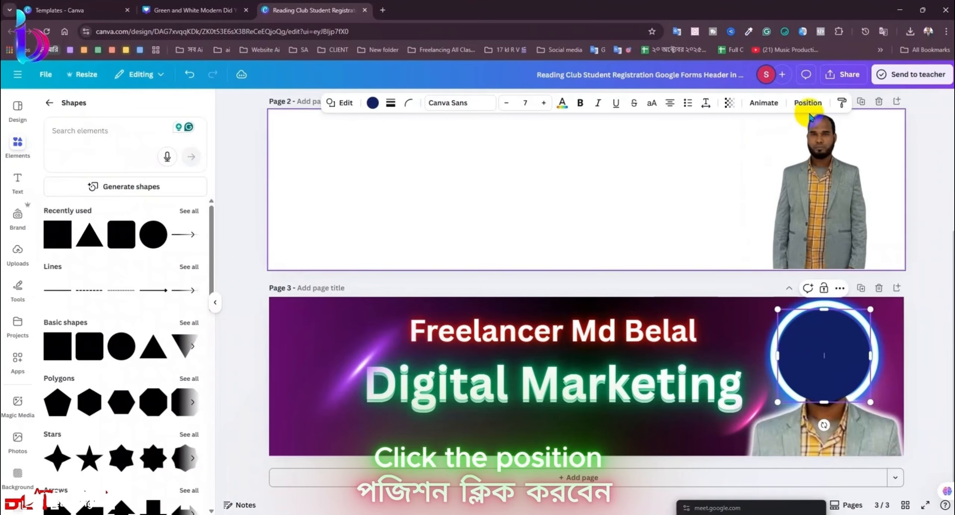
pyautogui.click(807, 102)
pyautogui.click(183, 156)
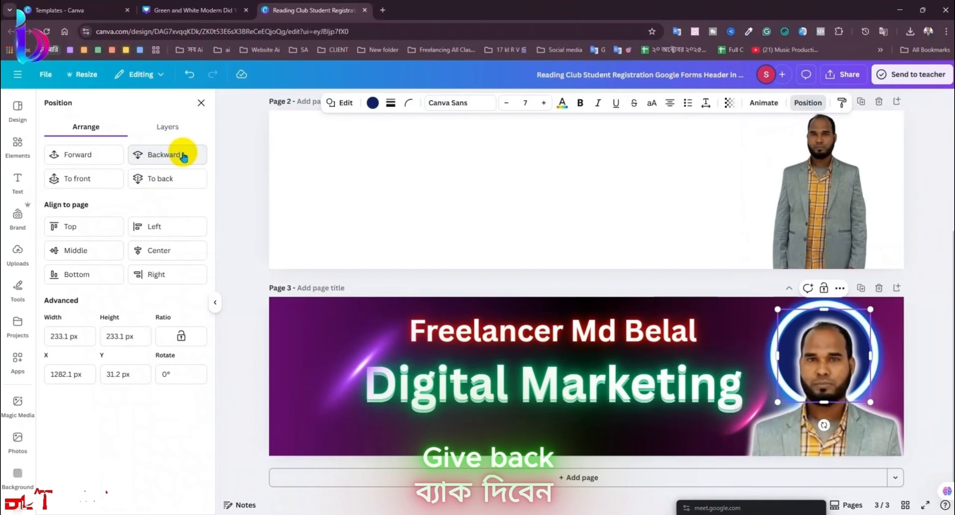
pyautogui.click(373, 103)
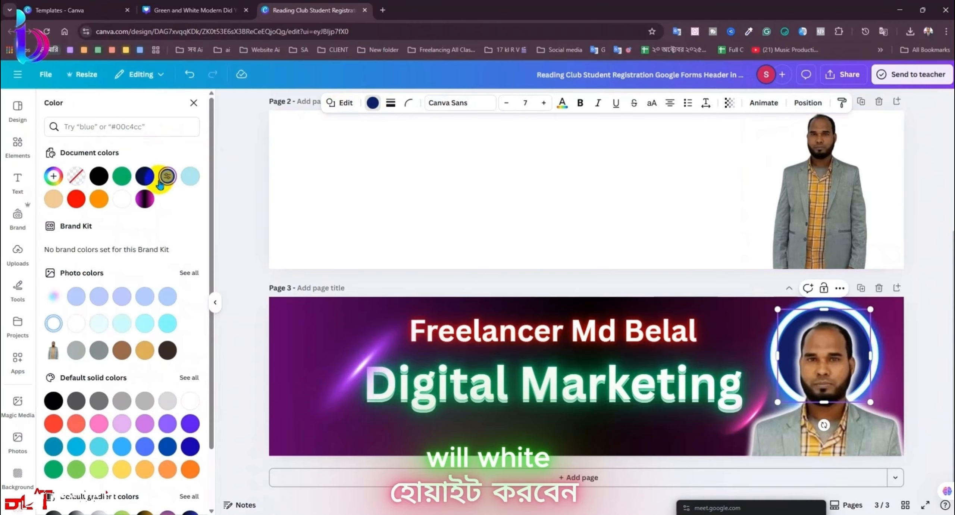
pyautogui.click(122, 199)
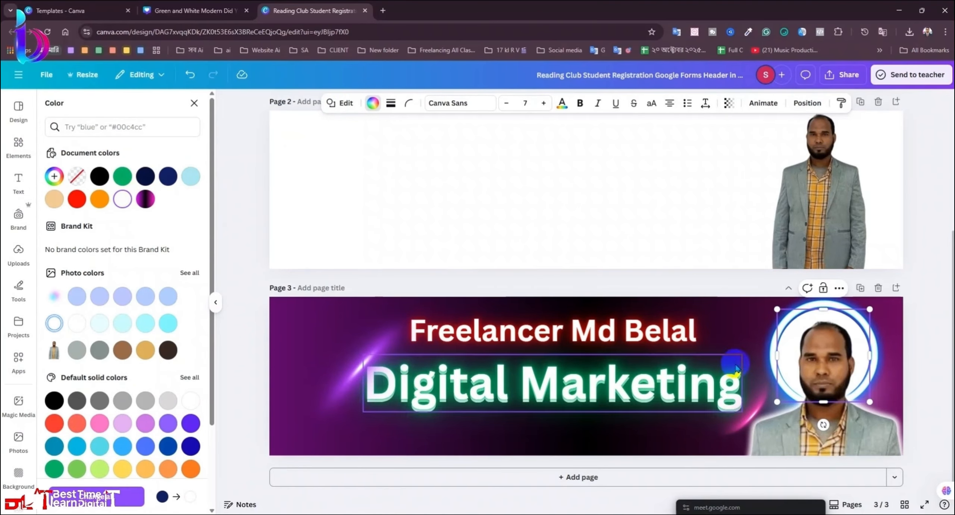
# Step: Fit the white circle behind the head, undo the combined move, then delete the circle
pyautogui.moveTo(777, 402); pyautogui.dragTo(784, 402)
pyautogui.moveTo(795, 364); pyautogui.dragTo(796, 361)
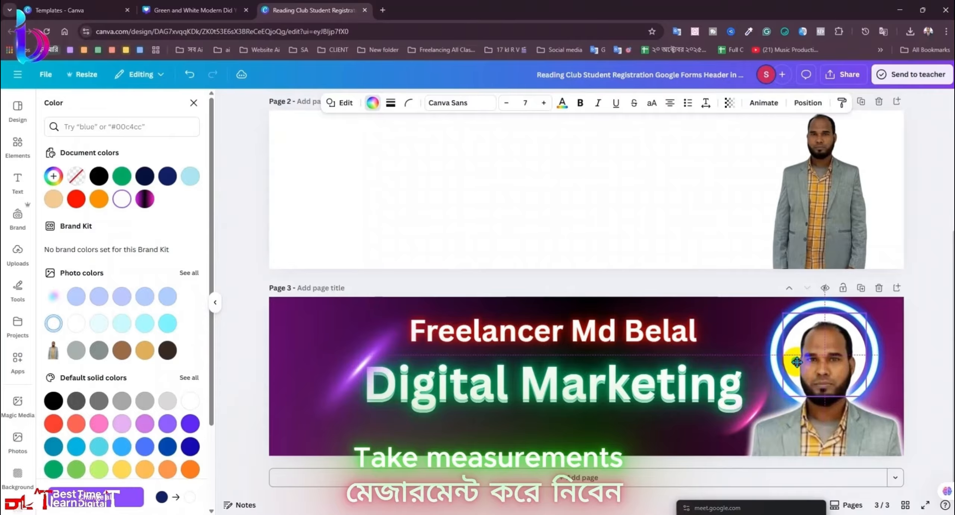
pyautogui.keyDown('shift'); pyautogui.click(782, 406); pyautogui.keyUp('shift')
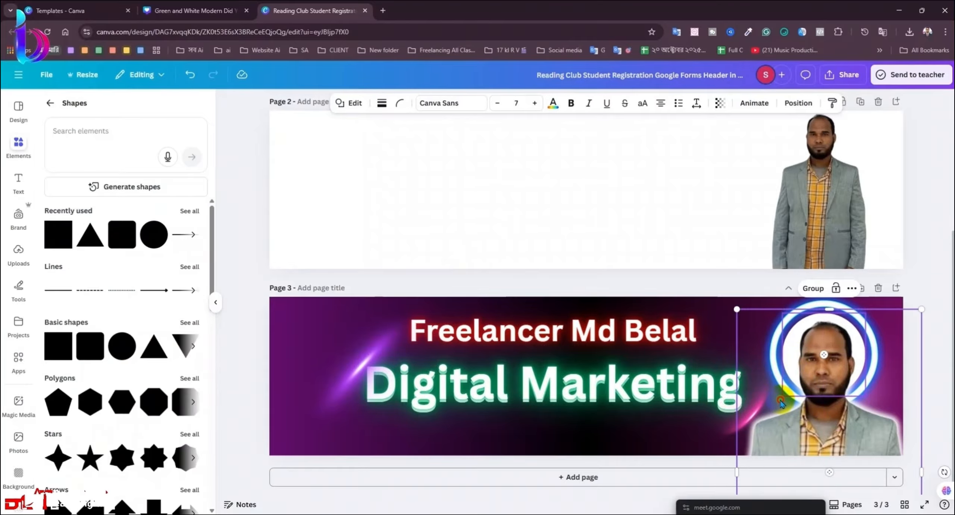
pyautogui.moveTo(783, 407); pyautogui.dragTo(782, 410)
pyautogui.hotkey('ctrl', 'z')
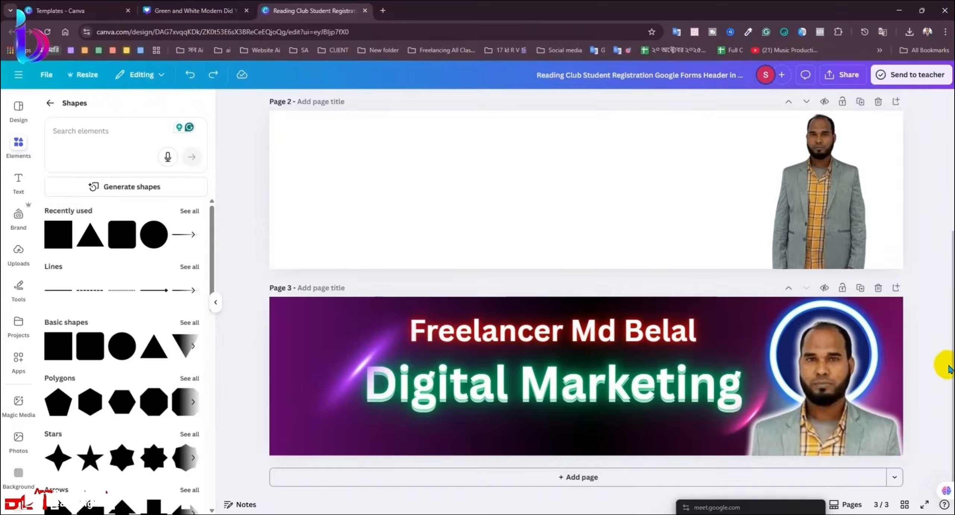
pyautogui.moveTo(851, 359); pyautogui.dragTo(613, 379)
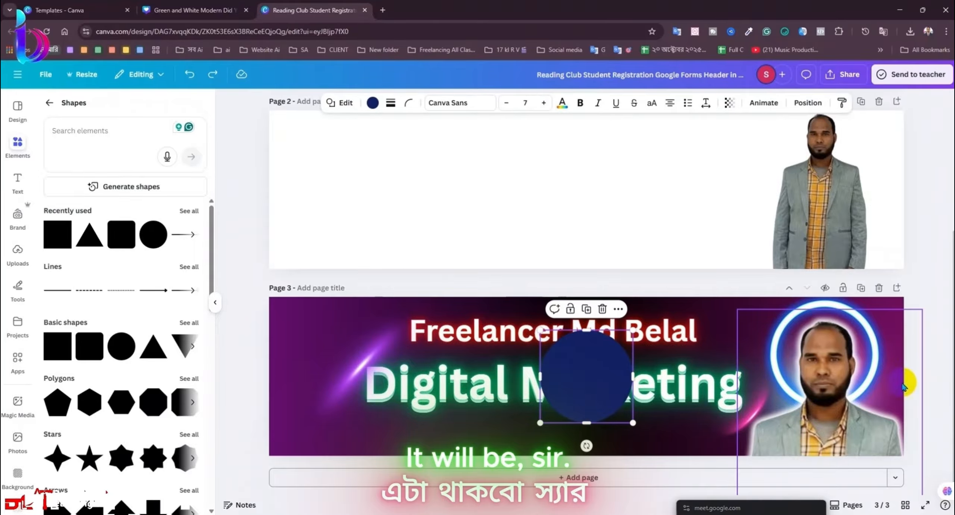
pyautogui.press('Delete')
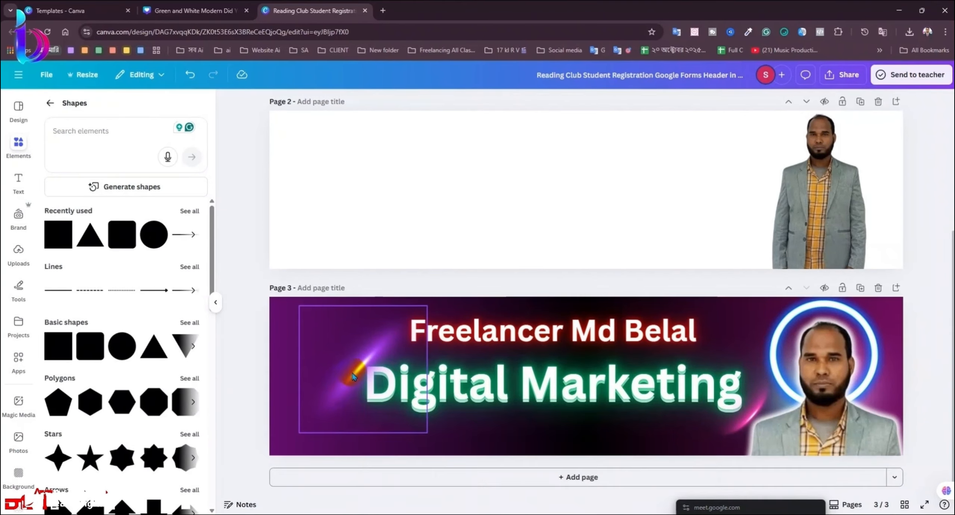
# Step: Nudge the light streak down, then send the Digital Marketing text back and forward again
pyautogui.click(354, 367)
pyautogui.moveTo(355, 367); pyautogui.dragTo(358, 372)
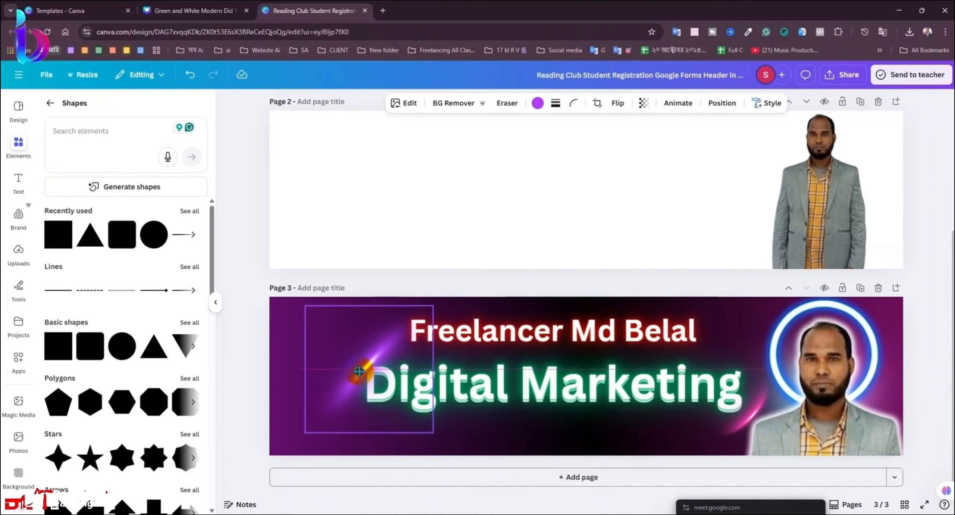
pyautogui.click(486, 386)
pyautogui.click(731, 102)
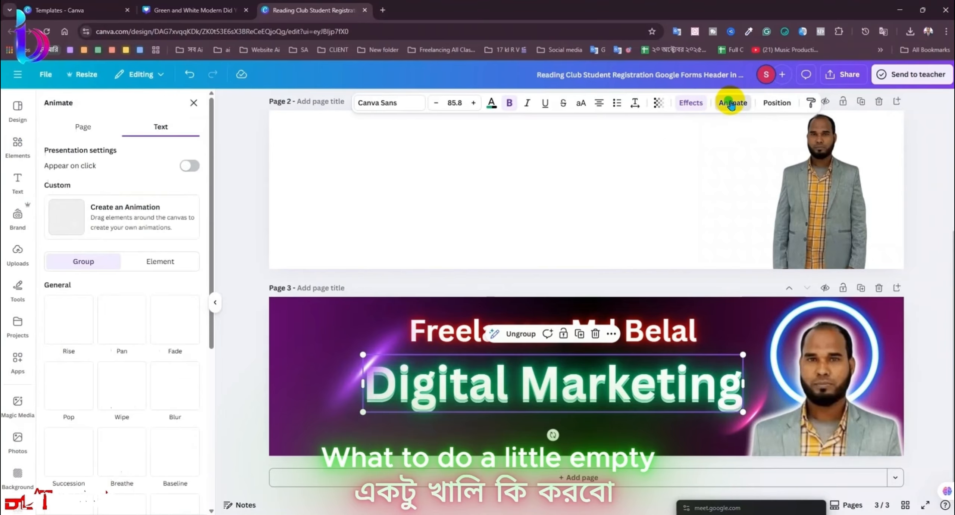
pyautogui.click(771, 105)
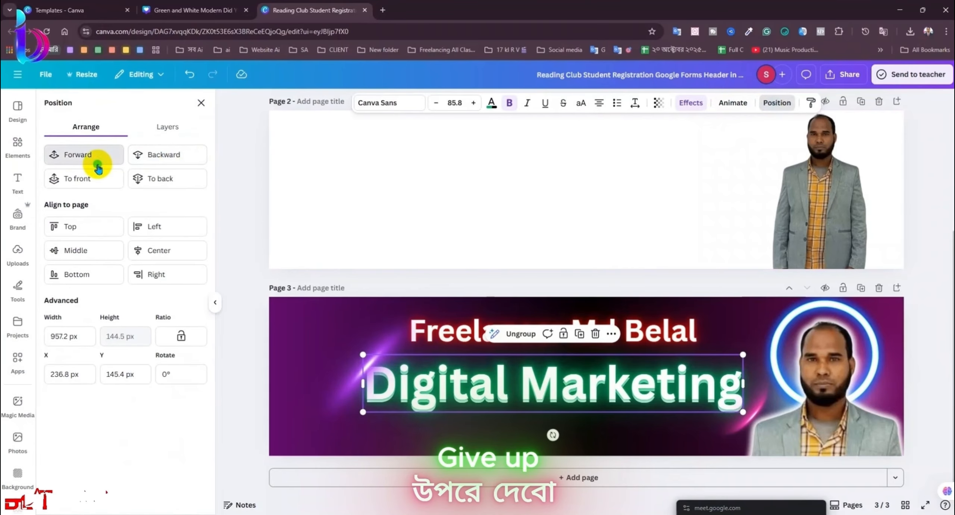
pyautogui.click(152, 160)
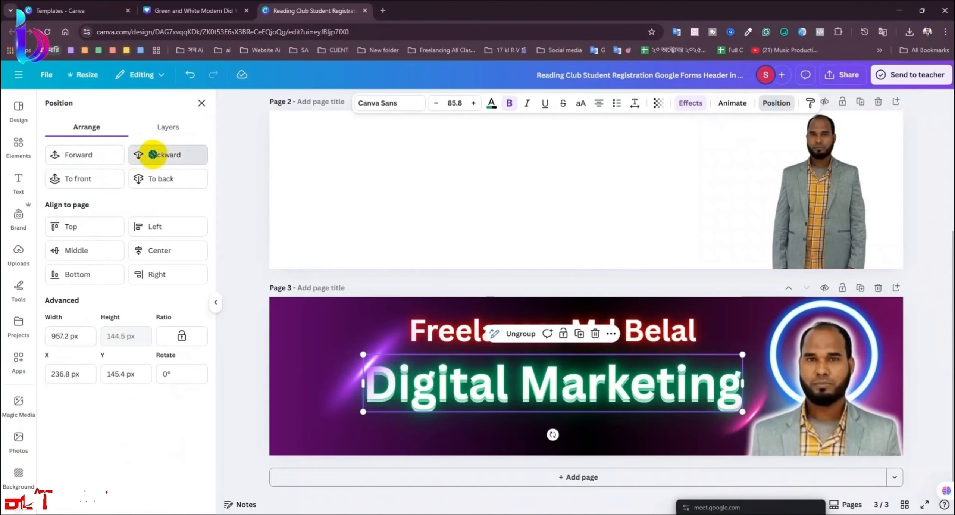
pyautogui.click(115, 155)
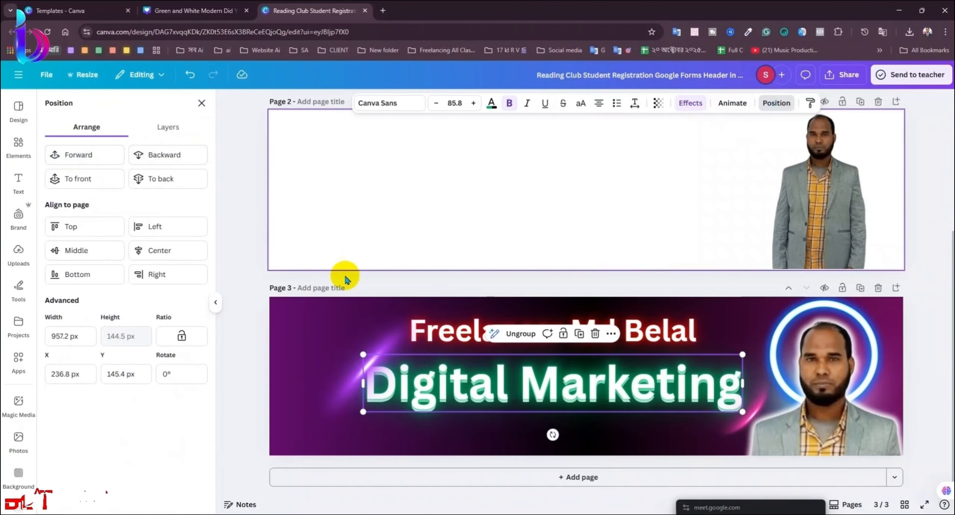
# Step: Ungroup the Digital Marketing heading group, then select the purple flare graphic
pyautogui.click(471, 398)
pyautogui.click(493, 364)
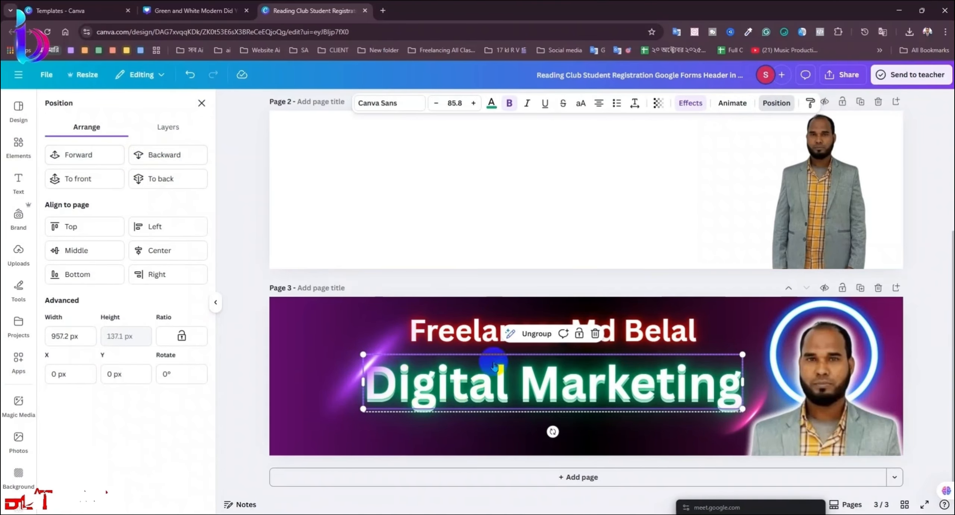
pyautogui.click(532, 335)
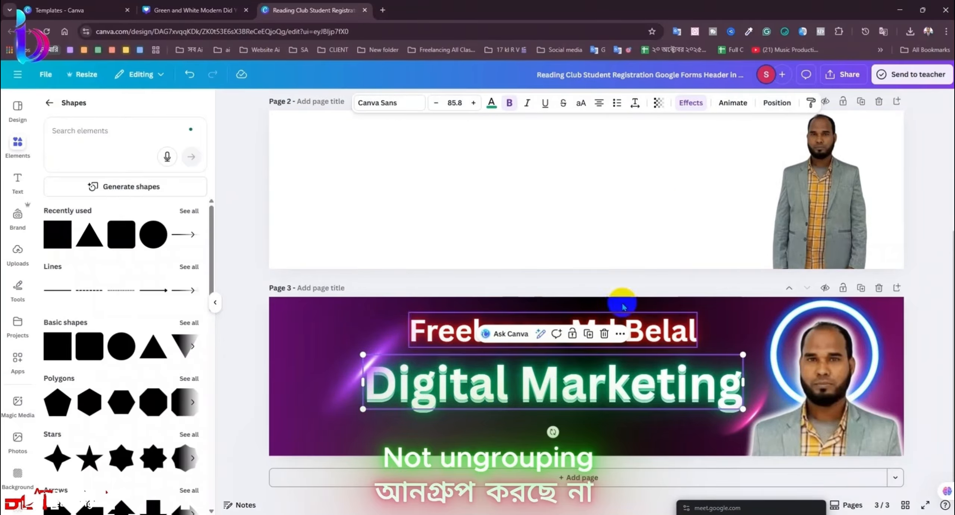
pyautogui.click(732, 103)
pyautogui.click(772, 104)
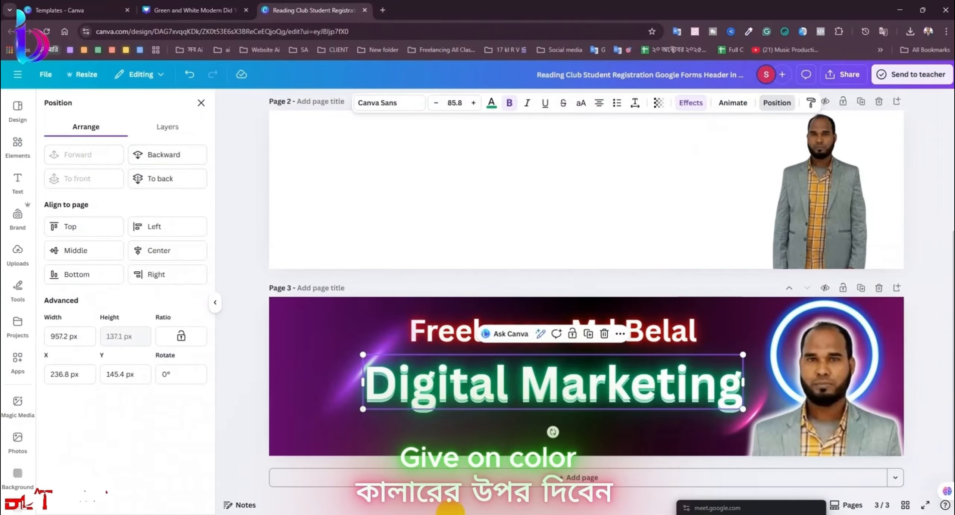
pyautogui.click(250, 402)
pyautogui.click(319, 367)
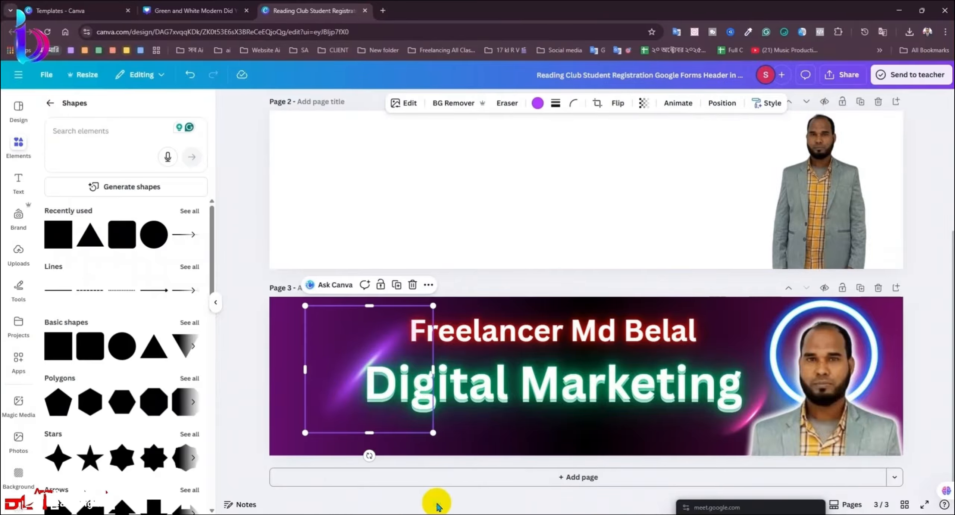
# Step: Lock the page 3 background's position and regroup the Digital Marketing heading elements
pyautogui.click(276, 304)
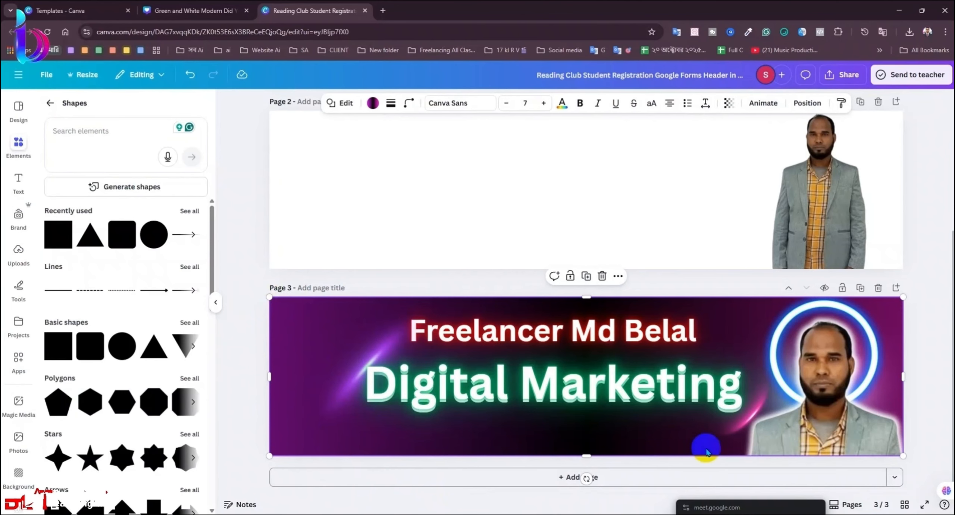
pyautogui.click(922, 417)
pyautogui.click(570, 414)
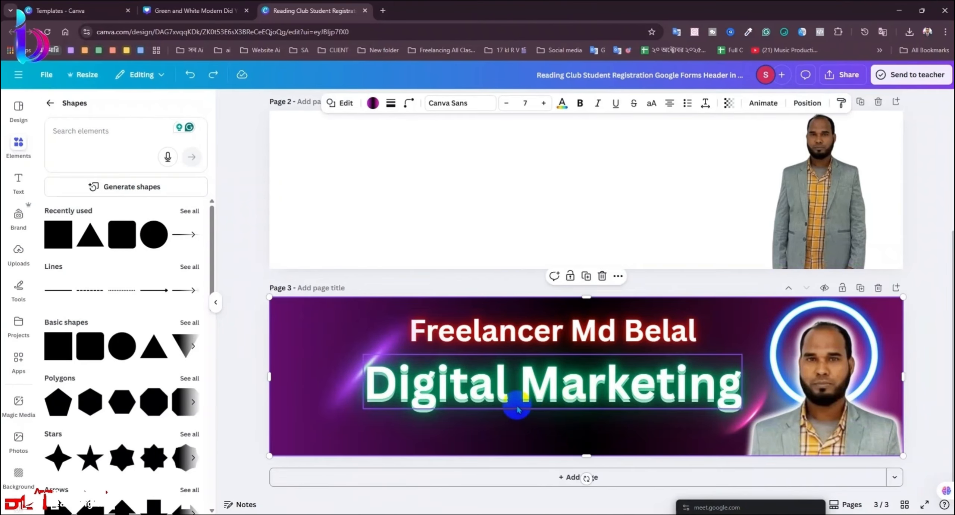
pyautogui.click(570, 278)
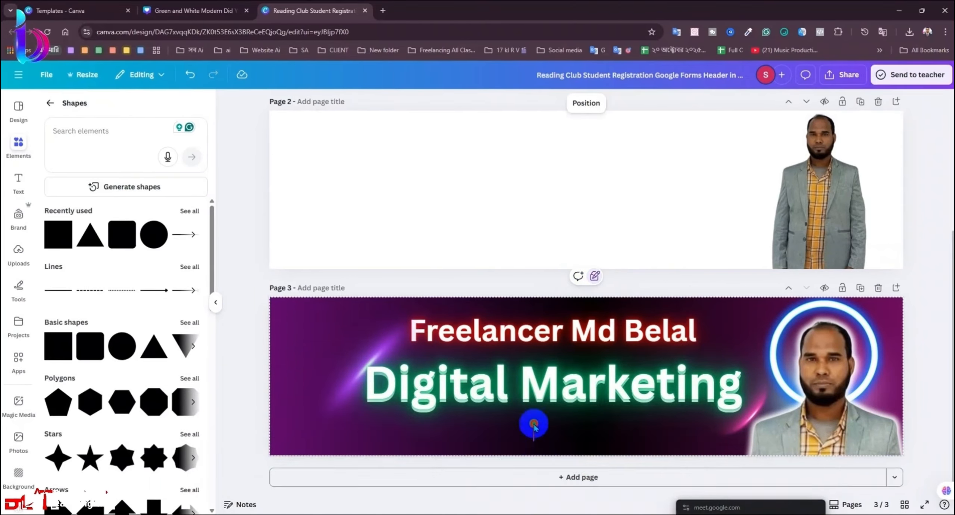
pyautogui.click(536, 389)
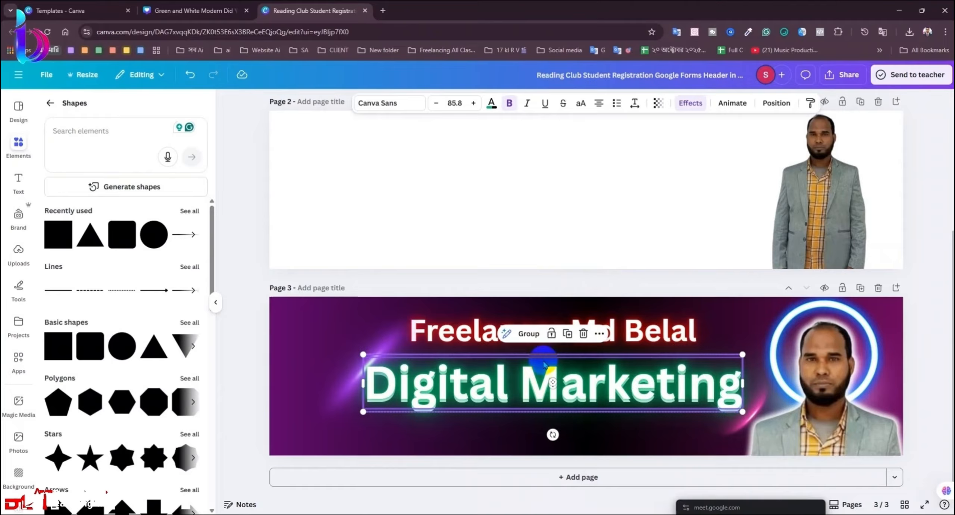
pyautogui.click(534, 337)
pyautogui.click(526, 438)
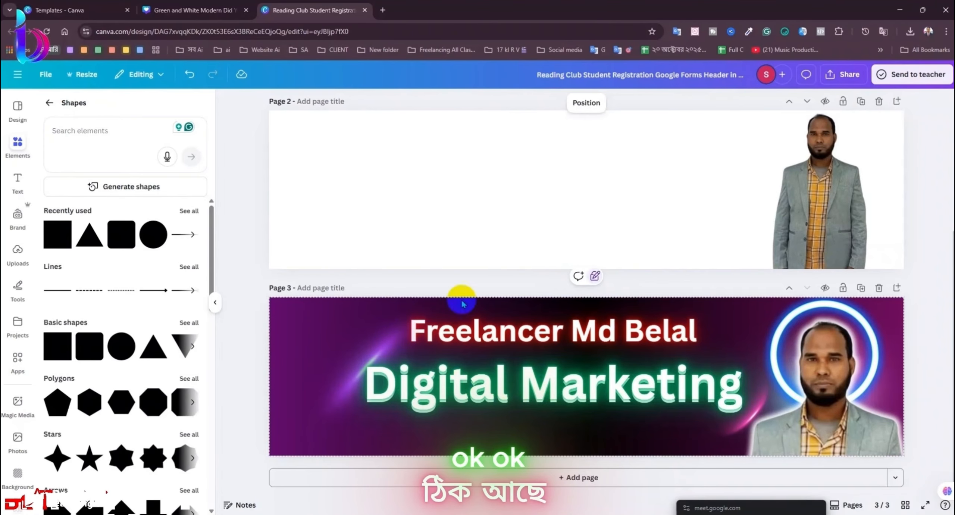
# Step: Centre the freelancer name heading horizontally on the page, then shift it slightly left
pyautogui.click(590, 336)
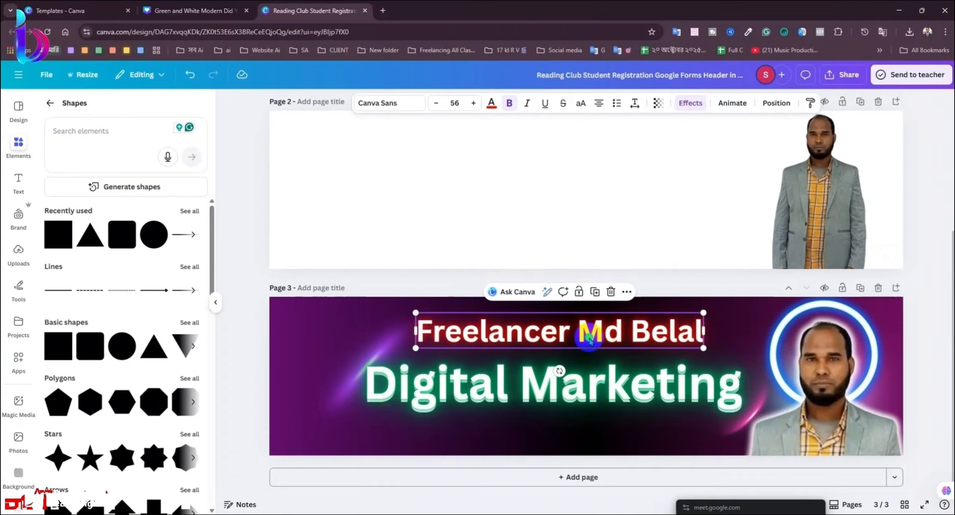
pyautogui.rightClick(591, 355)
pyautogui.moveTo(646, 371)
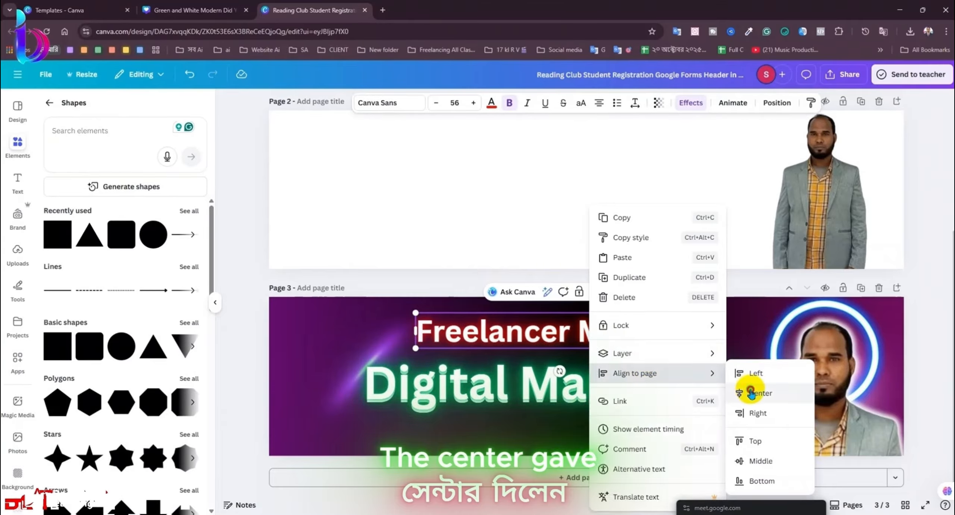
pyautogui.click(749, 392)
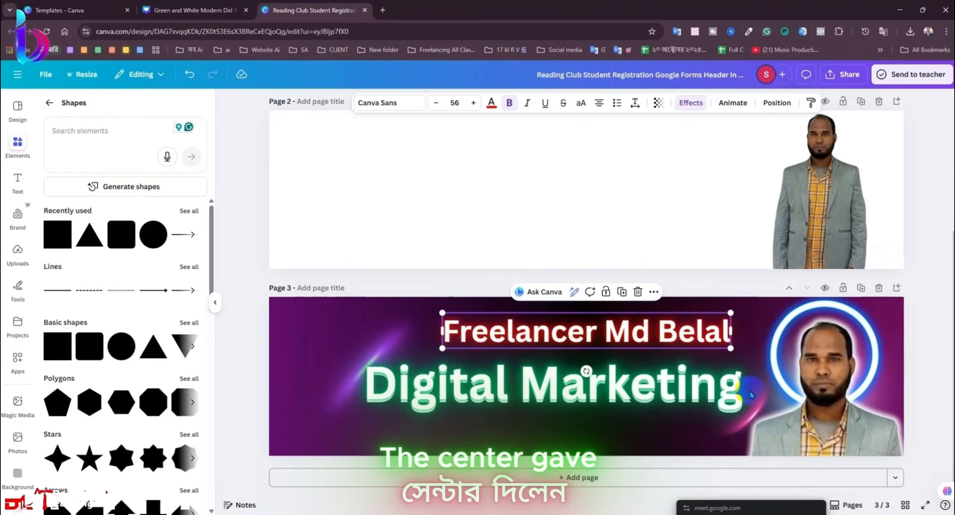
pyautogui.click(935, 388)
pyautogui.moveTo(631, 332); pyautogui.dragTo(626, 332)
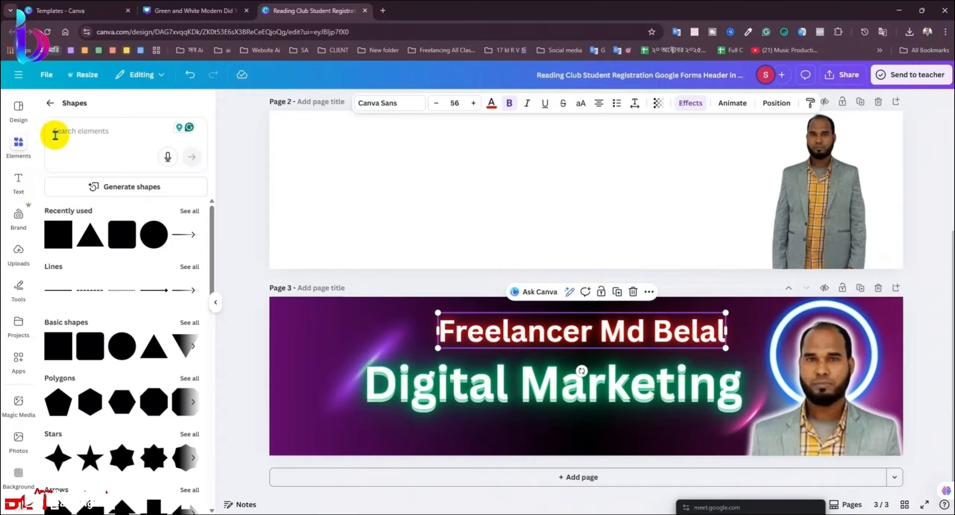
# Step: Search elements for 'glowing light' and nudge the name heading about 13 px left
pyautogui.click(50, 103)
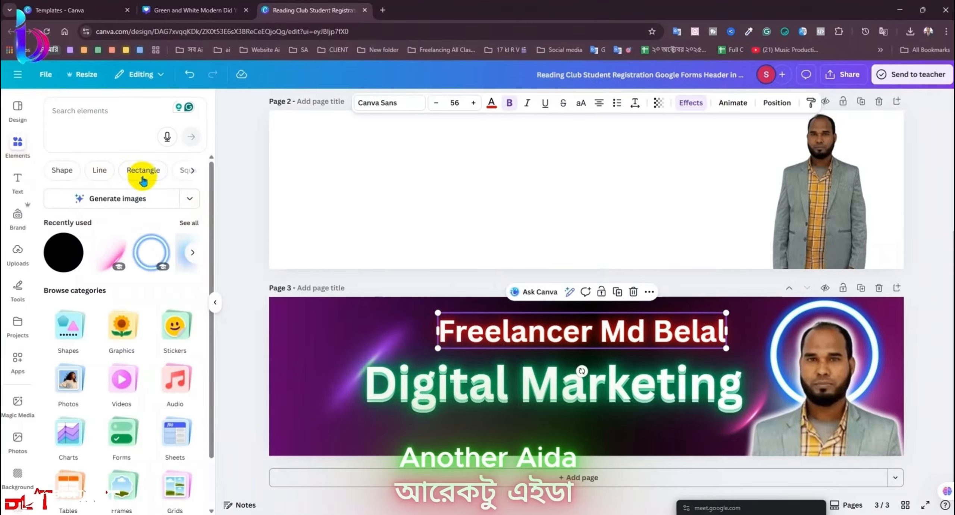
pyautogui.click(110, 109)
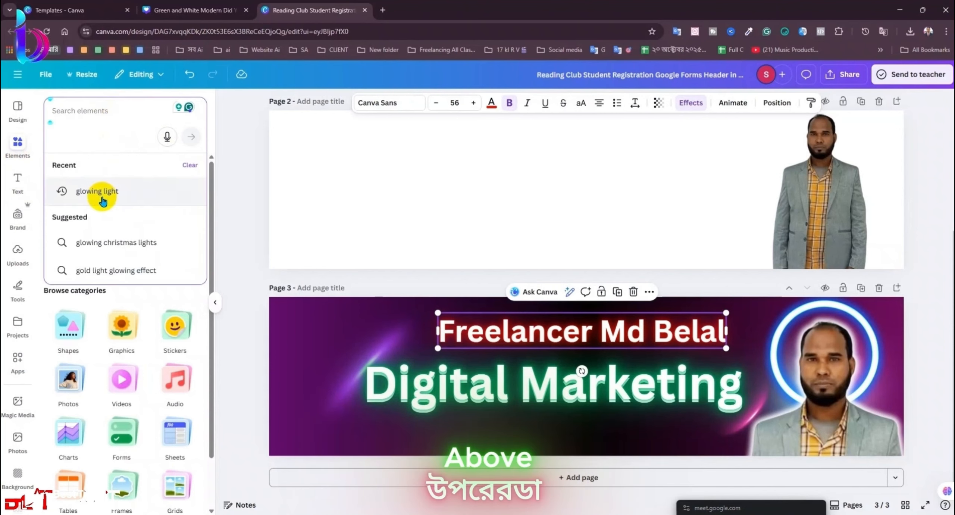
pyautogui.click(101, 198)
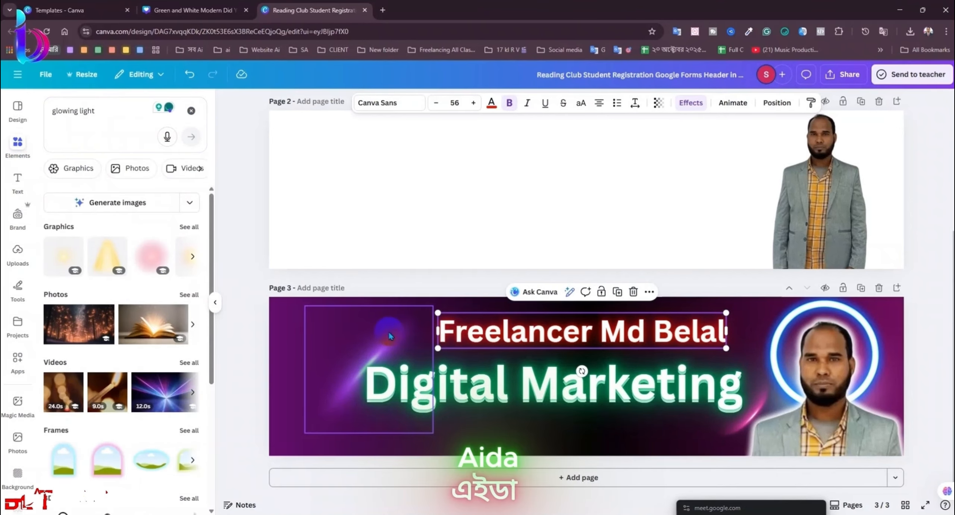
pyautogui.moveTo(461, 331); pyautogui.dragTo(456, 332)
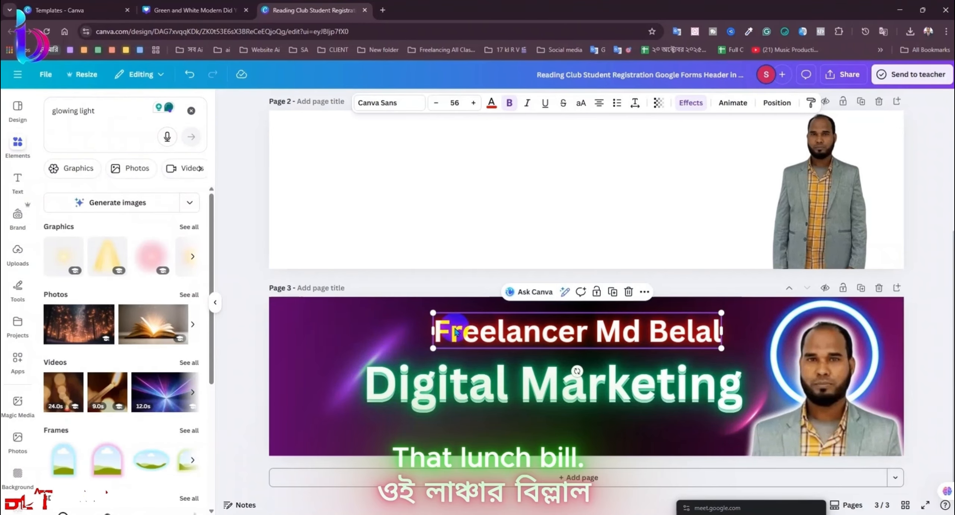
pyautogui.scroll(-1, 178, 396)
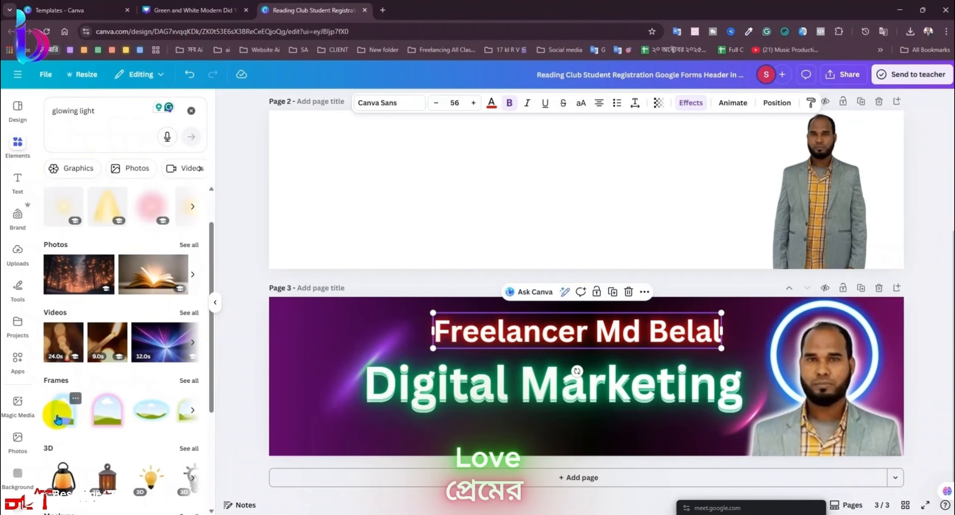
# Step: Try an arch photo frame holding the portrait over Digital Marketing, then undo it entirely
pyautogui.click(85, 421)
pyautogui.moveTo(561, 414); pyautogui.dragTo(451, 468)
pyautogui.moveTo(813, 430); pyautogui.dragTo(762, 429)
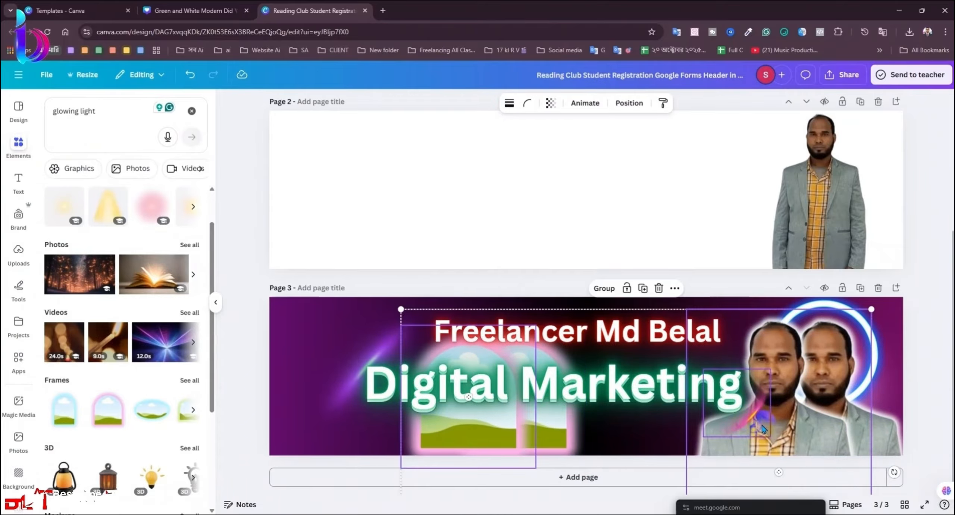
pyautogui.click(779, 414)
pyautogui.moveTo(802, 434); pyautogui.dragTo(333, 425)
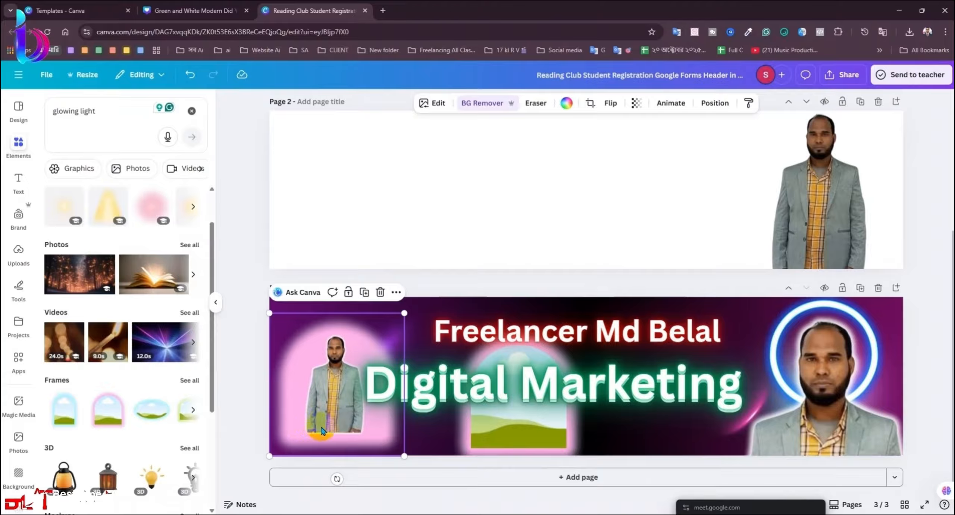
pyautogui.press('Delete')
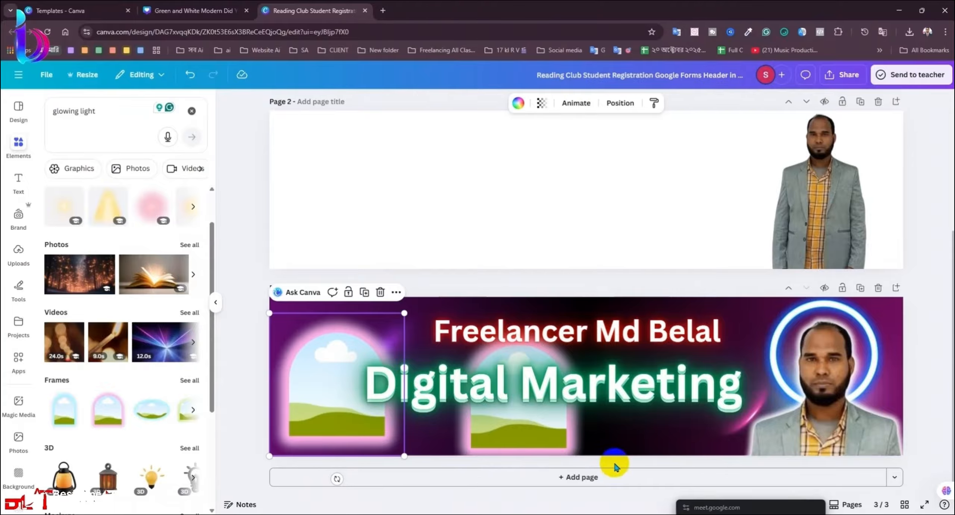
pyautogui.hotkey('ctrl', 'z')
pyautogui.hotkey('ctrl', 'z')
pyautogui.hotkey('ctrl', 'z')
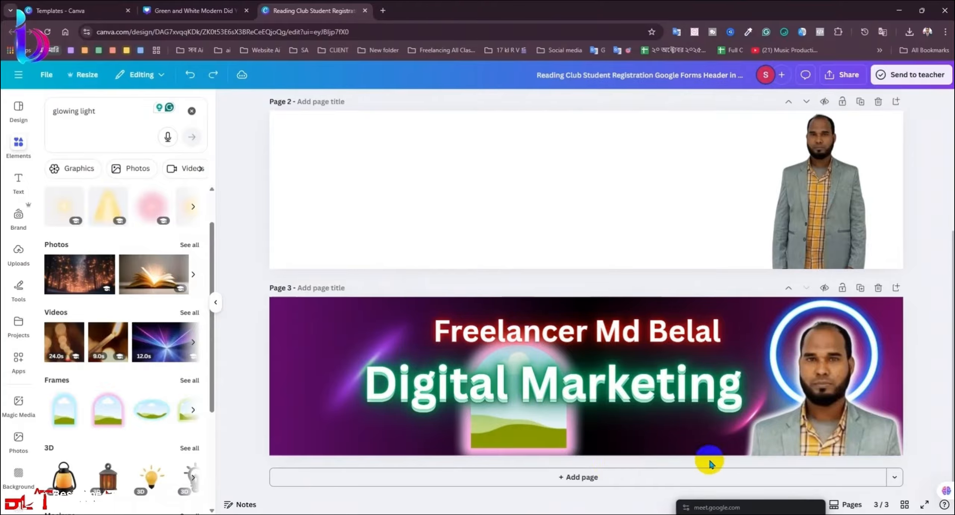
pyautogui.hotkey('ctrl', 'z')
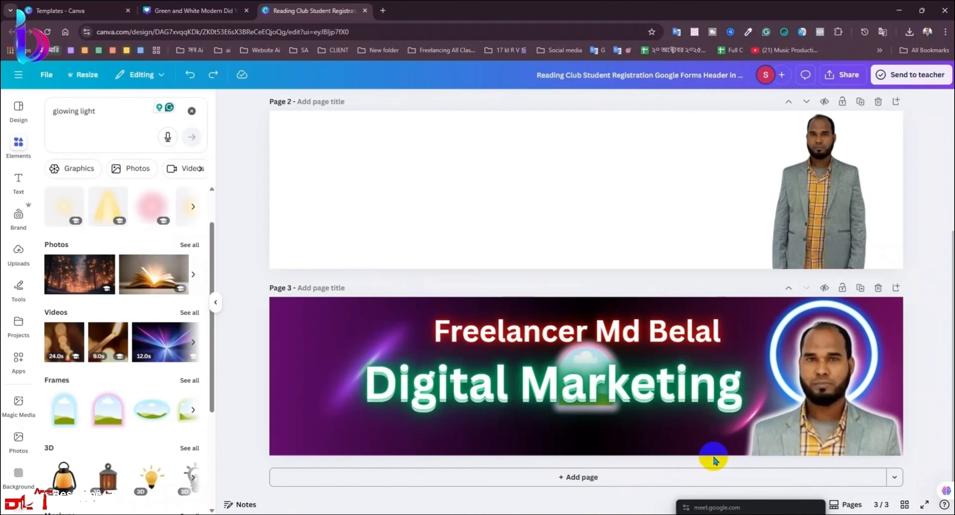
# Step: Nudge the pink glow streak beside 'Marketing' right and down toward the portrait
pyautogui.click(738, 425)
pyautogui.moveTo(740, 426); pyautogui.dragTo(754, 431)
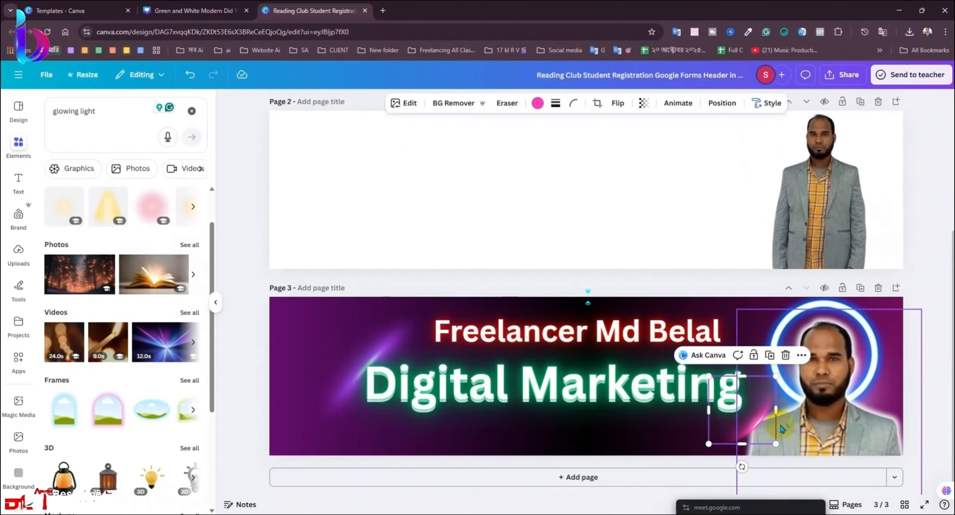
pyautogui.scroll(6, 782, 429)
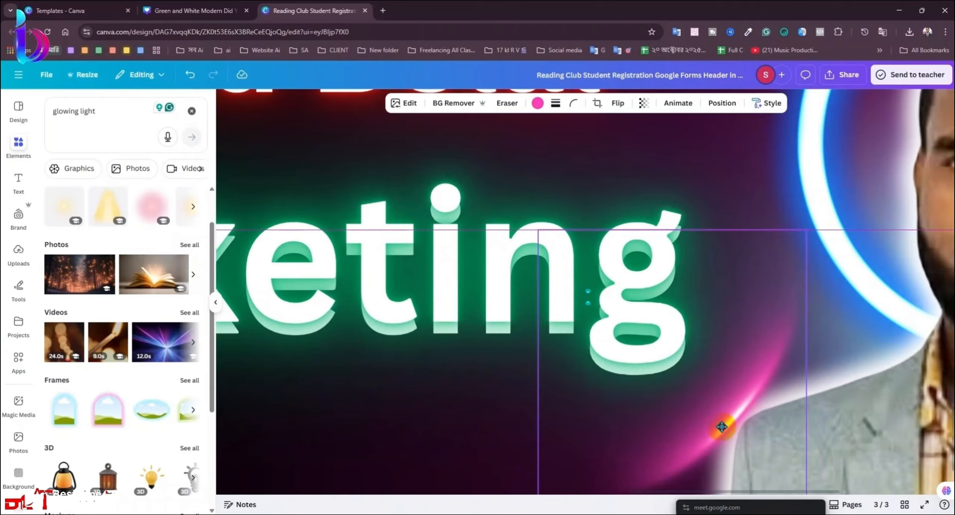
pyautogui.moveTo(721, 426); pyautogui.dragTo(722, 428)
pyautogui.scroll(-6, 452, 395)
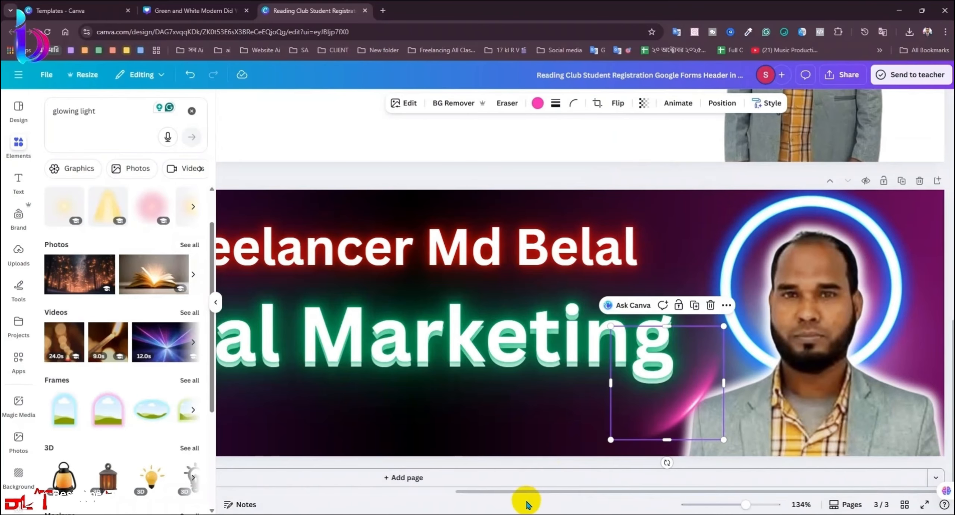
pyautogui.hotkey('ctrl', '-')
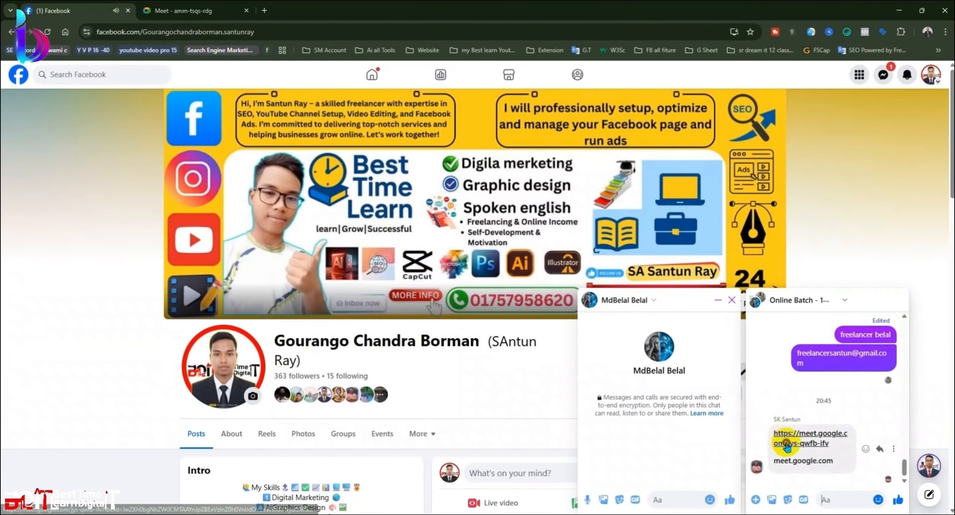
# Step: Join the Meet call, share the entire screen, dismiss the mic warning, and minimize Meet
pyautogui.click(774, 434)
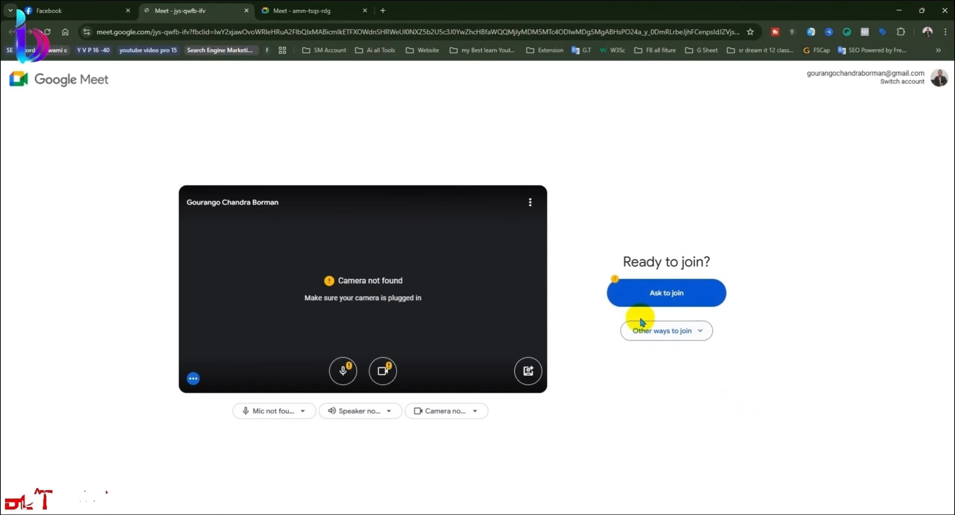
pyautogui.click(650, 293)
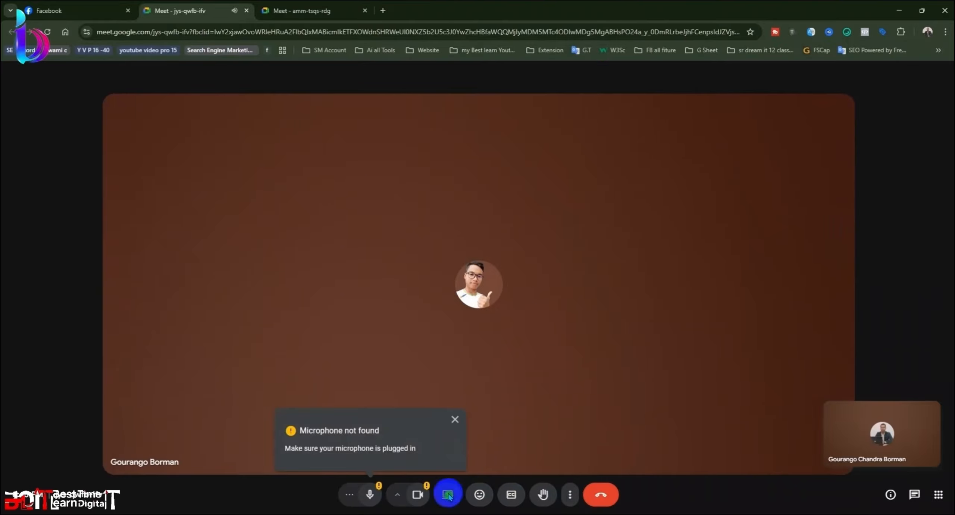
pyautogui.click(447, 494)
pyautogui.click(571, 90)
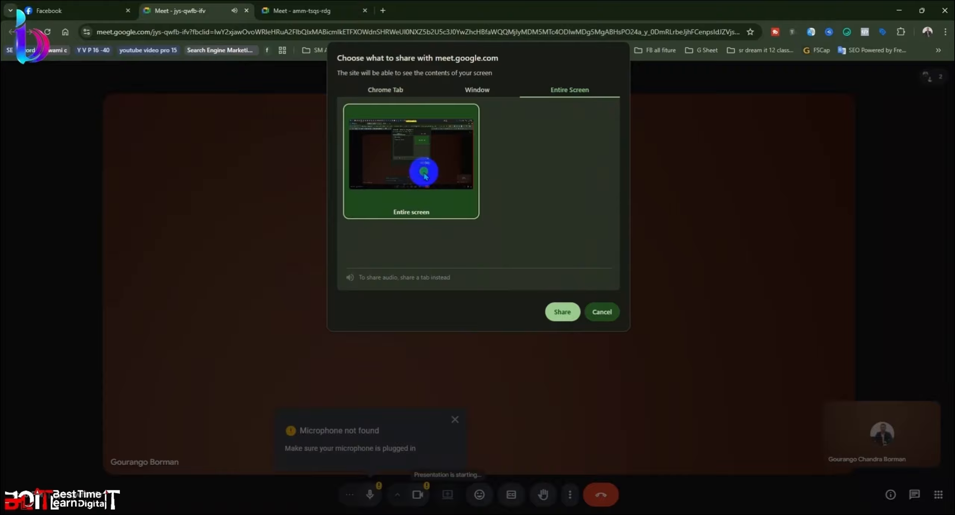
pyautogui.click(562, 312)
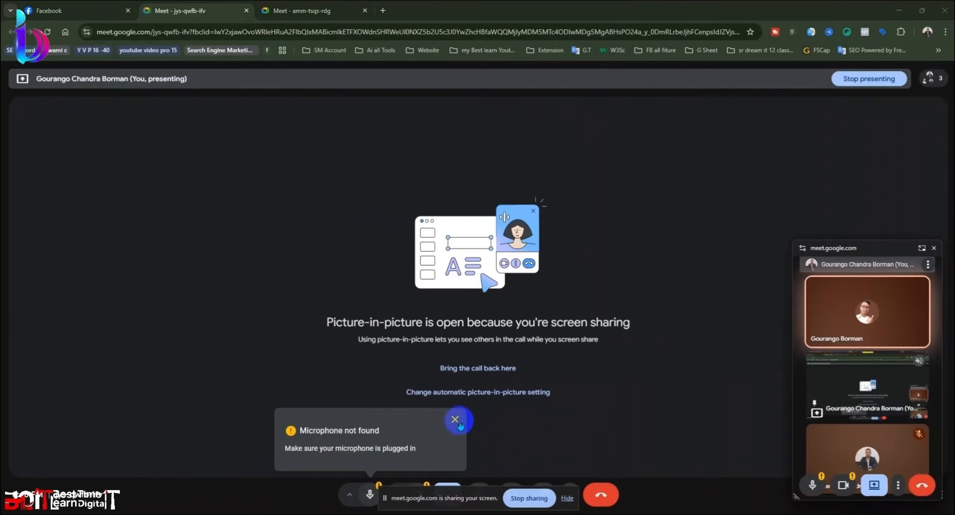
pyautogui.click(456, 419)
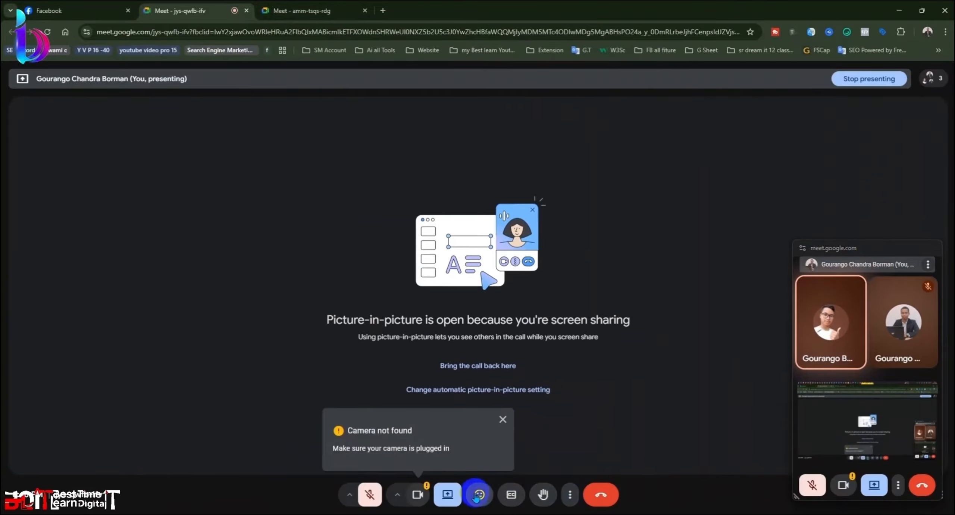
pyautogui.click(902, 12)
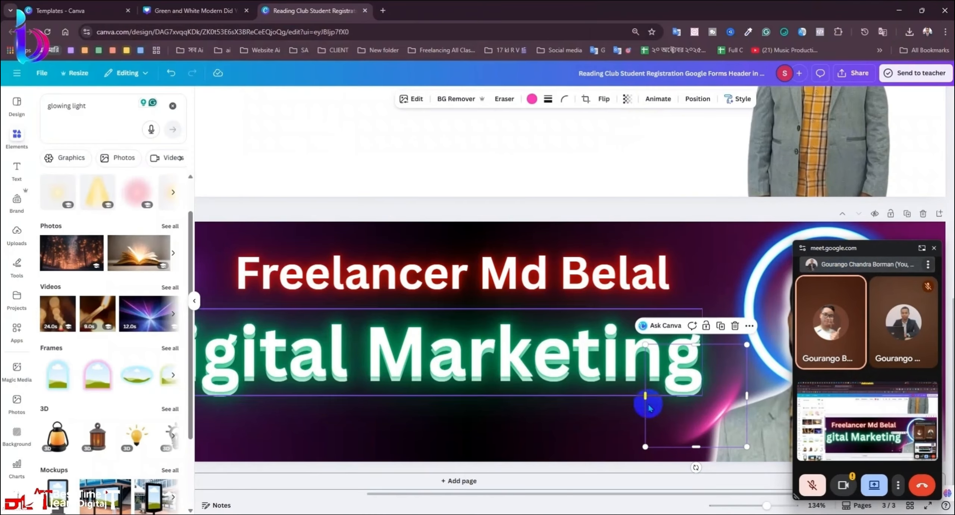
# Step: Add the 30-second blue neon-lines video from 'glowing light' results and set it as the page background
pyautogui.click(930, 251)
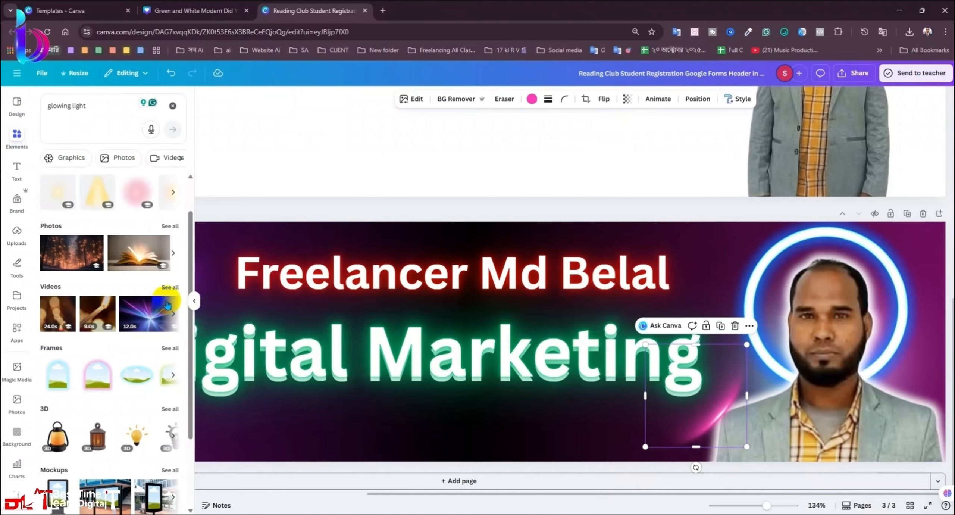
pyautogui.click(172, 287)
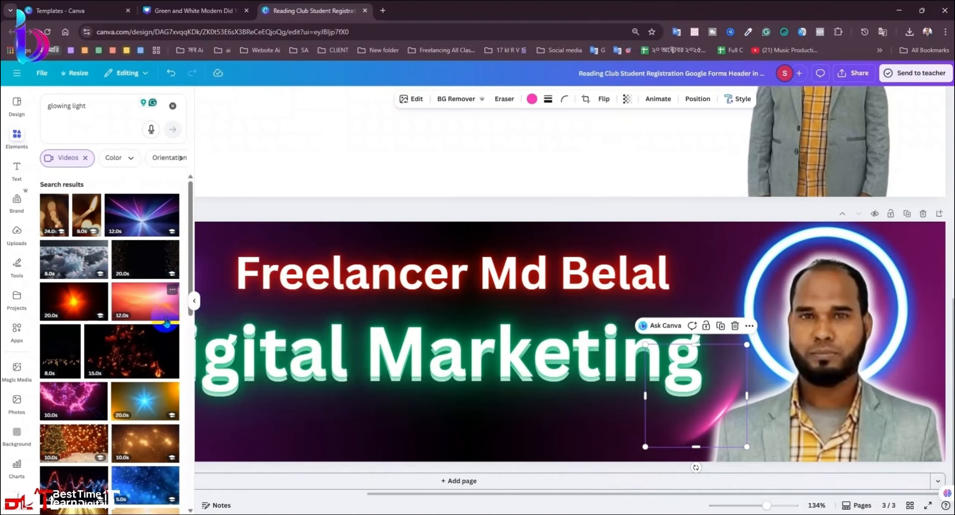
pyautogui.scroll(-5, 166, 322)
pyautogui.scroll(-4, 162, 378)
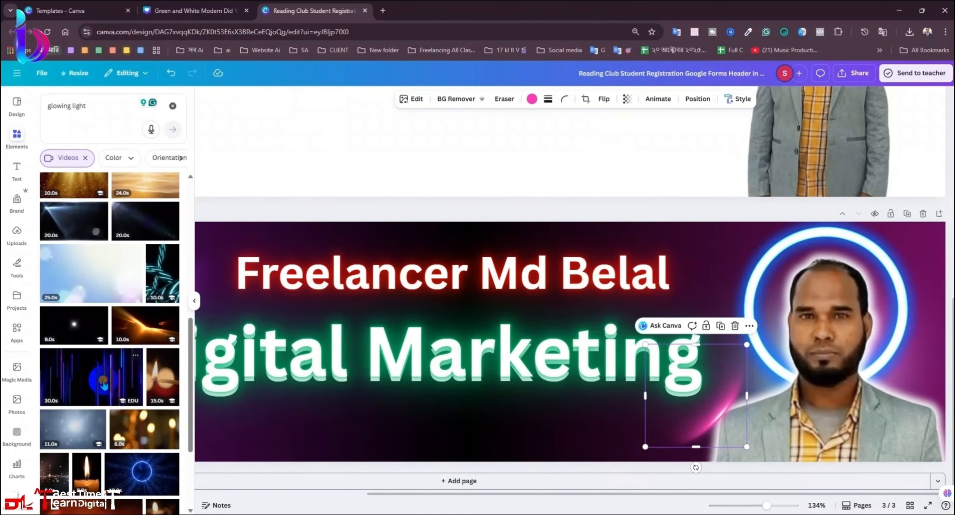
pyautogui.click(104, 386)
pyautogui.rightClick(540, 417)
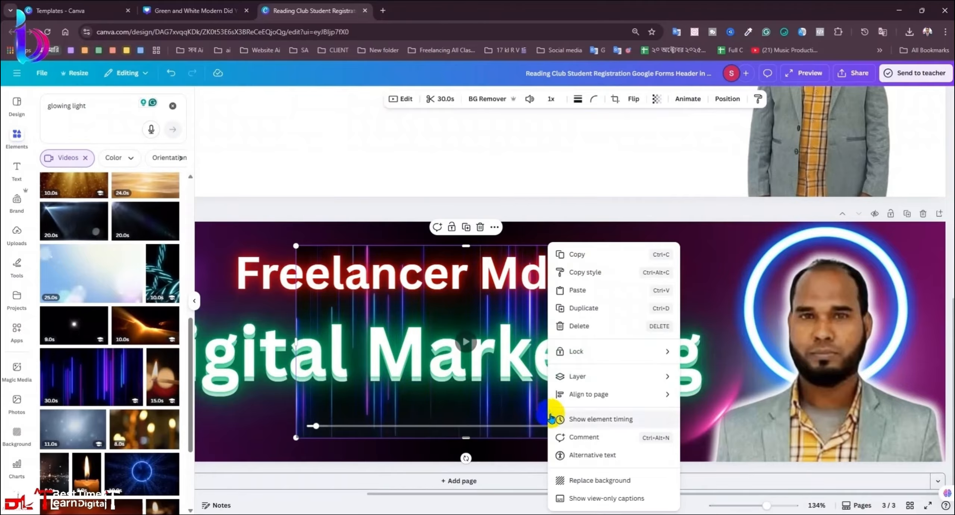
pyautogui.click(581, 481)
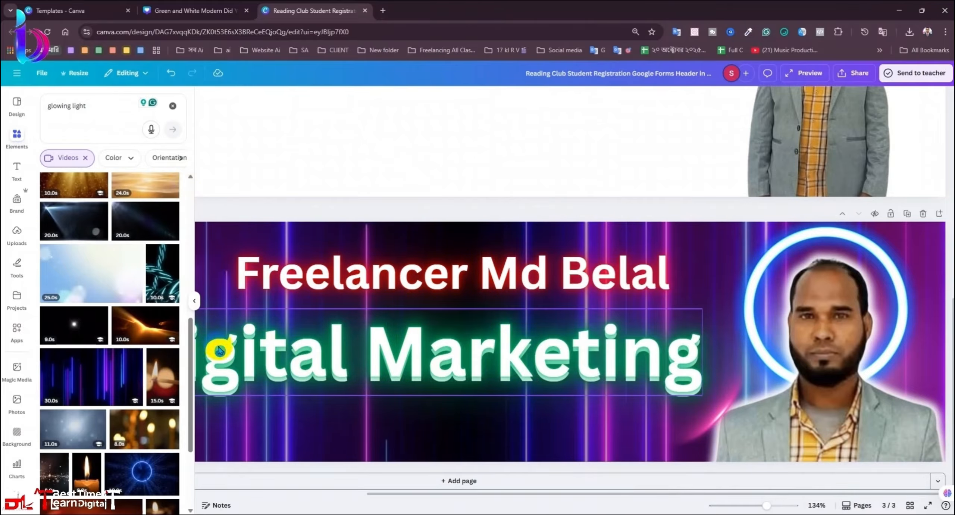
# Step: Duplicate the banner page and add the 12-second laser-light video to the copy
pyautogui.click(906, 214)
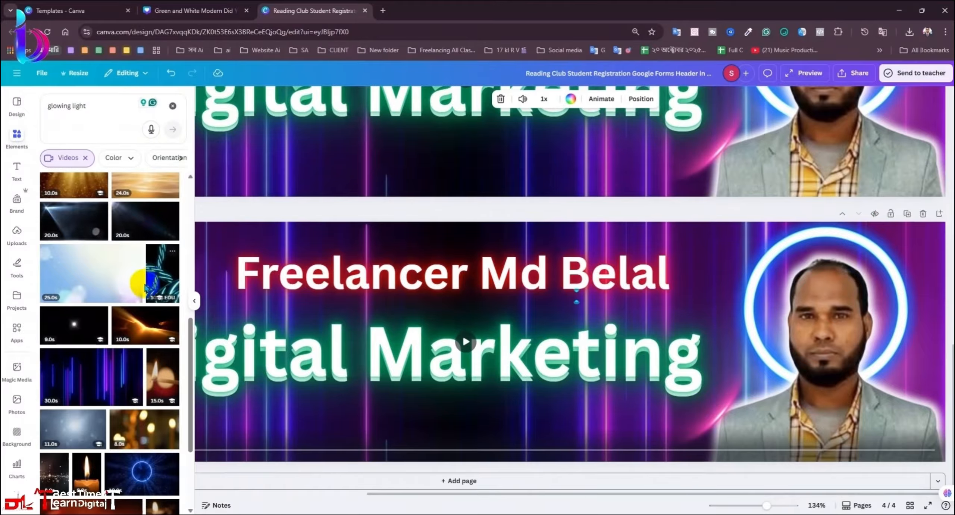
pyautogui.scroll(3, 140, 327)
pyautogui.scroll(4, 142, 332)
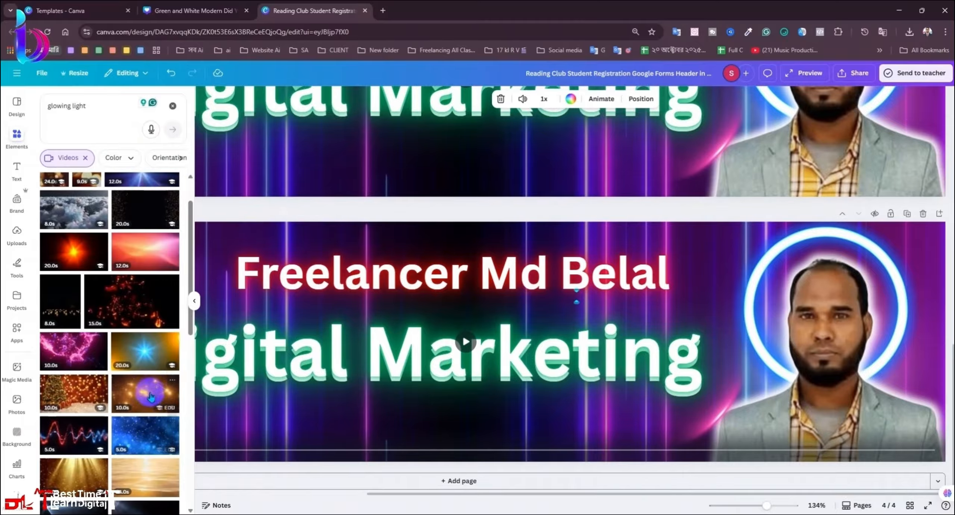
pyautogui.scroll(2, 145, 258)
pyautogui.click(149, 228)
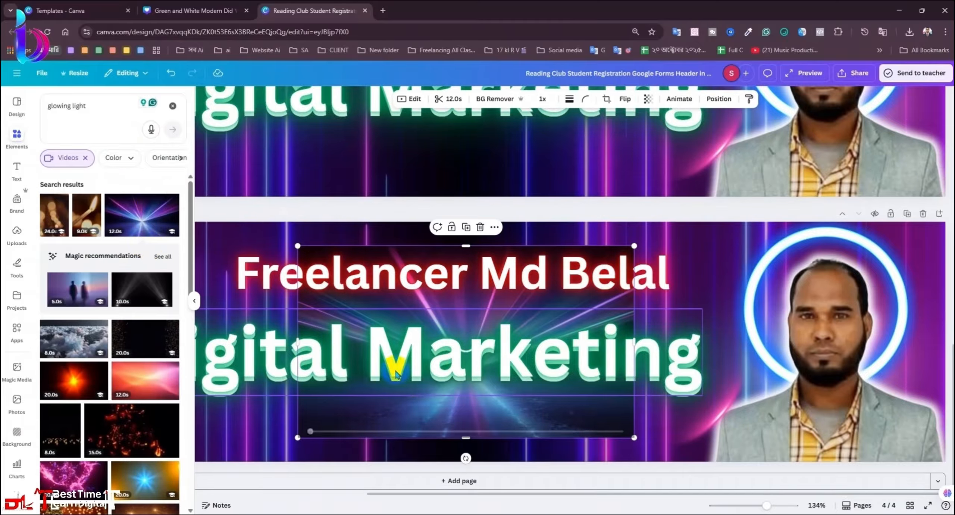
# Step: Make the laser-light video page 4's background in place of the neon lines
pyautogui.rightClick(437, 397)
pyautogui.click(506, 481)
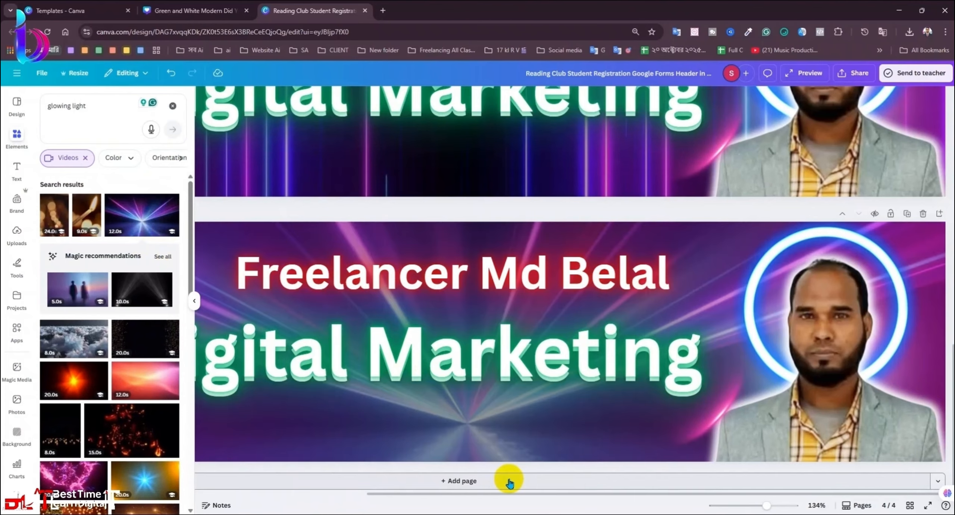
pyautogui.click(191, 297)
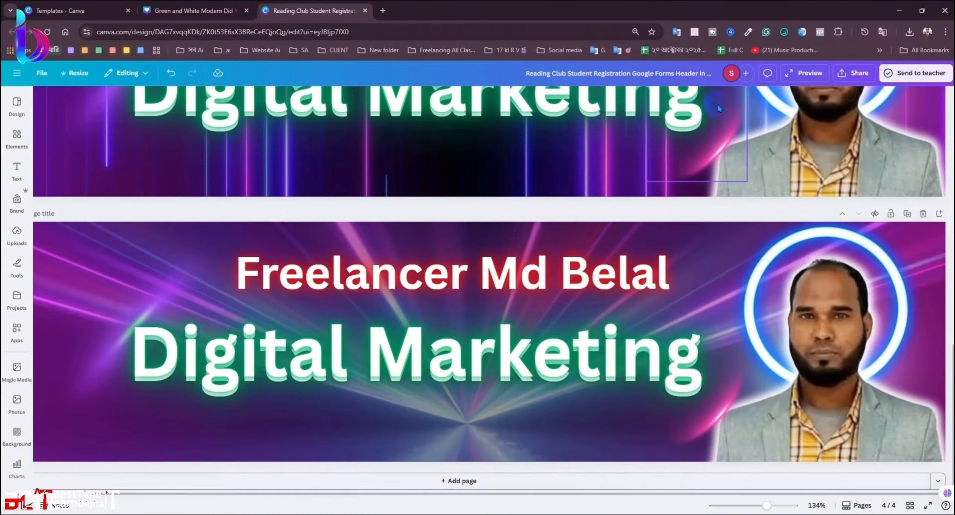
pyautogui.click(629, 234)
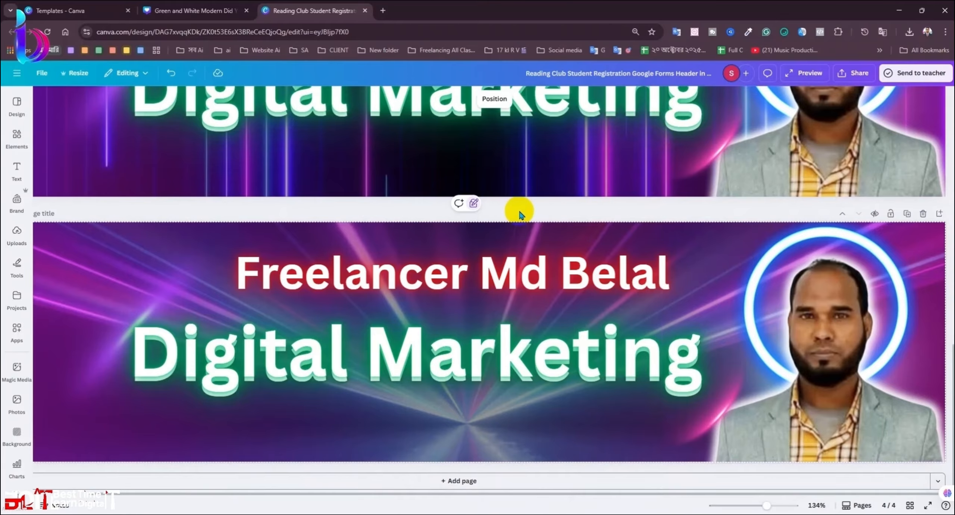
pyautogui.scroll(-4, 520, 214)
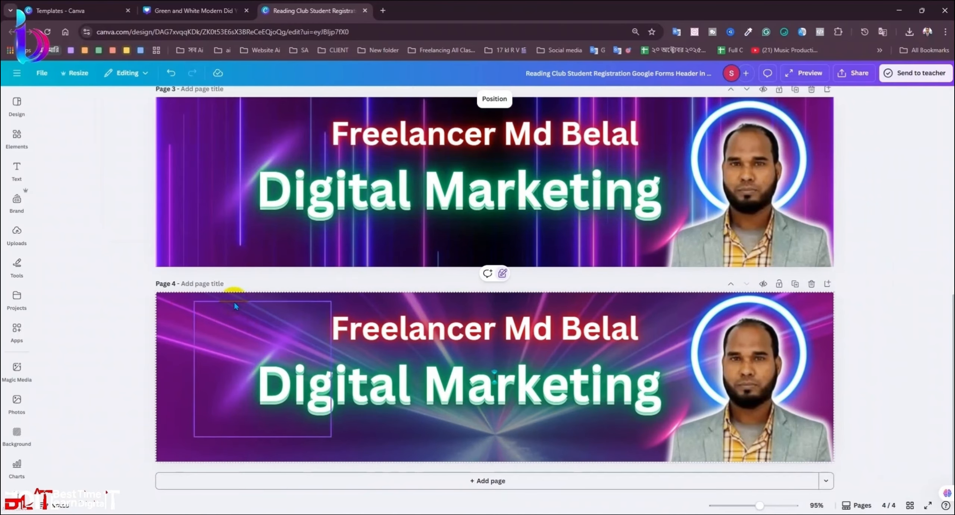
# Step: Delete the full-page dark gradient overlay from page 4
pyautogui.click(500, 273)
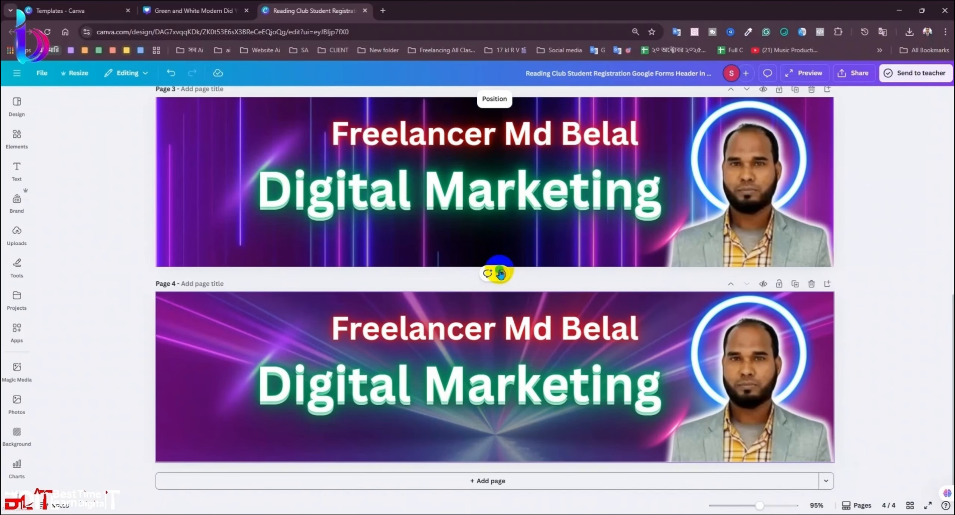
pyautogui.click(246, 351)
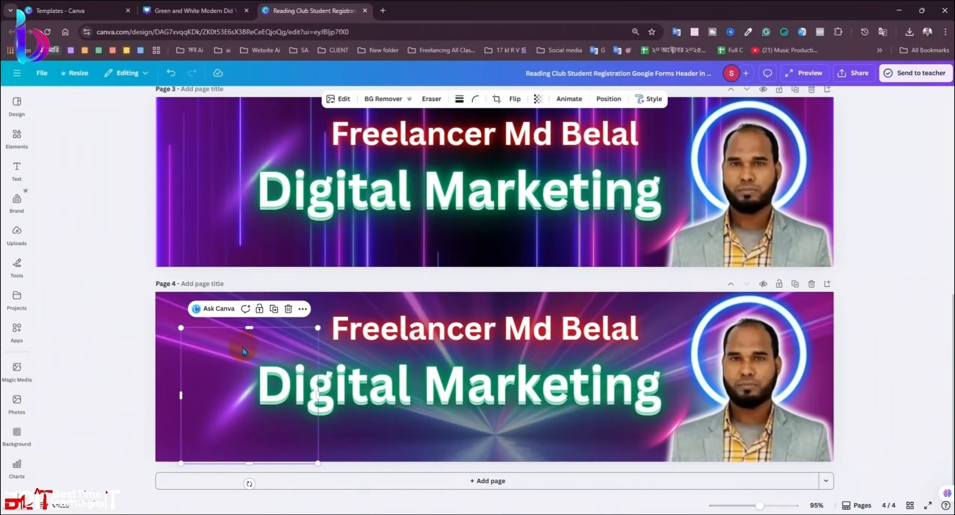
pyautogui.click(169, 331)
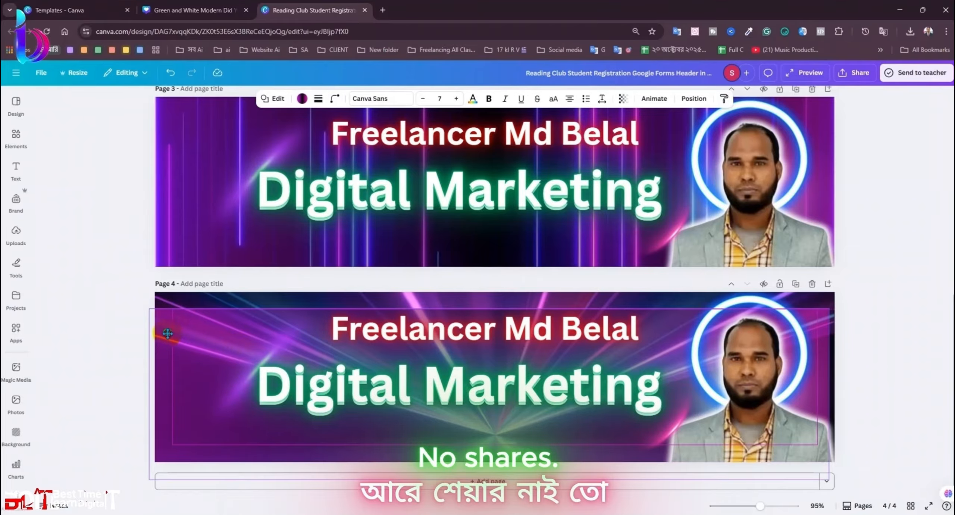
pyautogui.moveTo(167, 333); pyautogui.dragTo(179, 386)
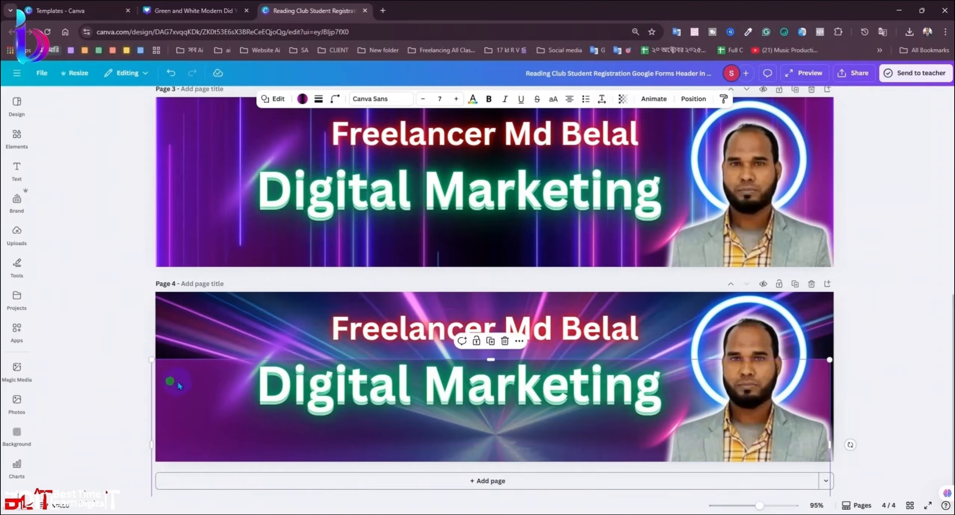
pyautogui.click(179, 385)
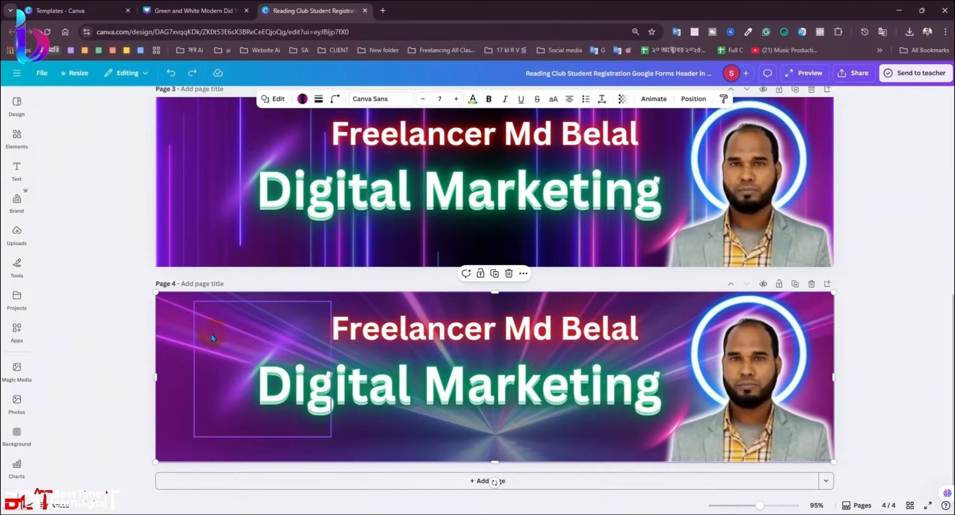
pyautogui.press('Delete')
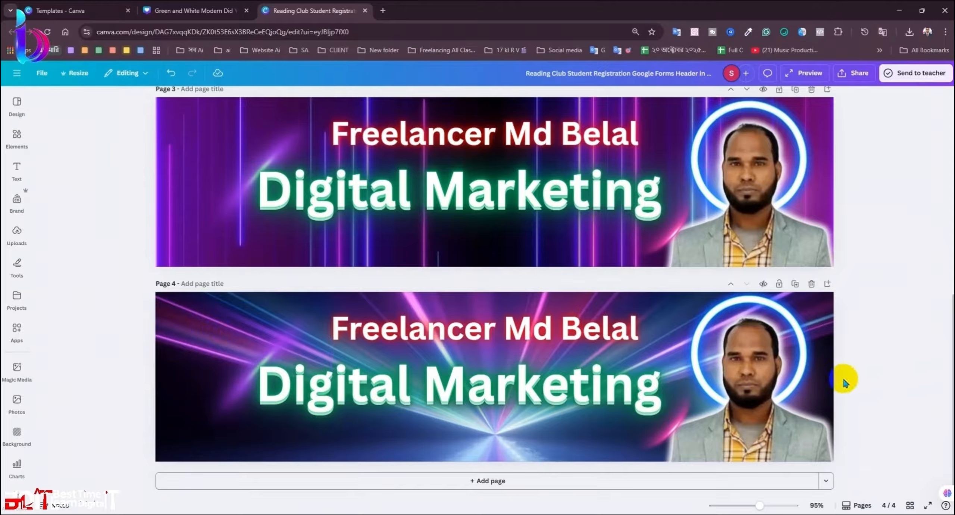
# Step: Send page 4's left-side light-streak graphic to the back, then forward one layer
pyautogui.click(213, 384)
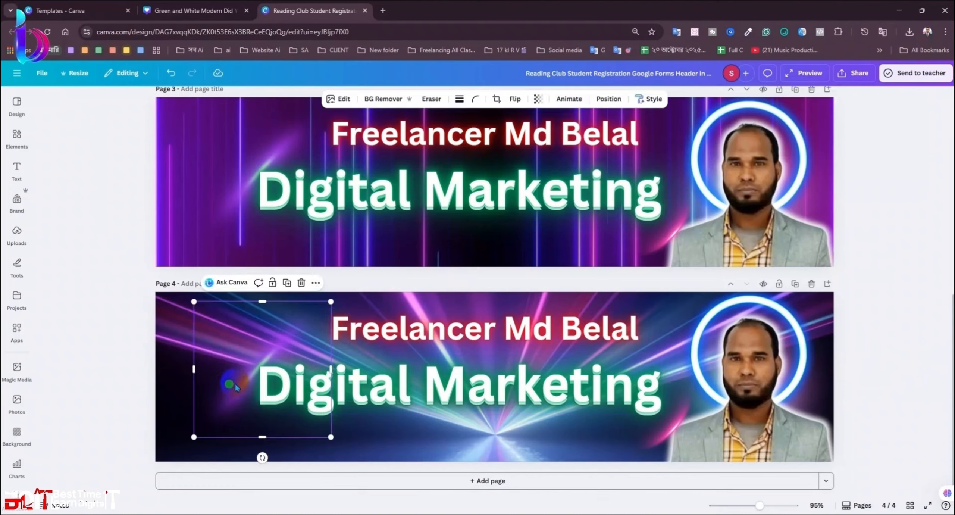
pyautogui.click(602, 100)
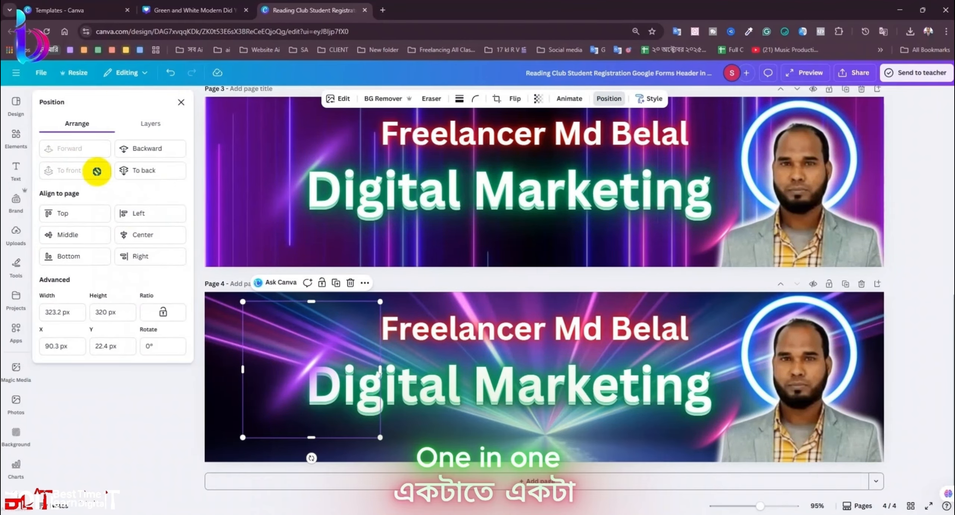
pyautogui.click(144, 170)
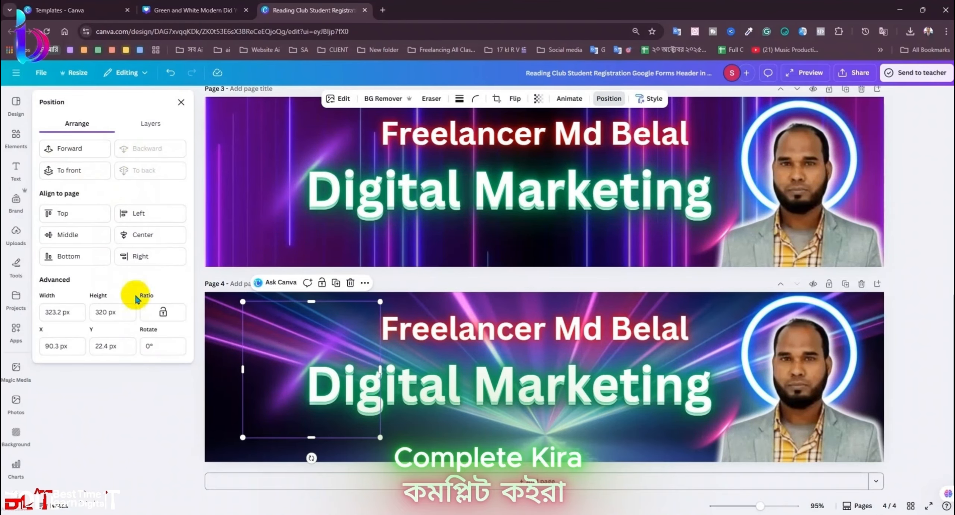
pyautogui.click(71, 152)
pyautogui.click(112, 410)
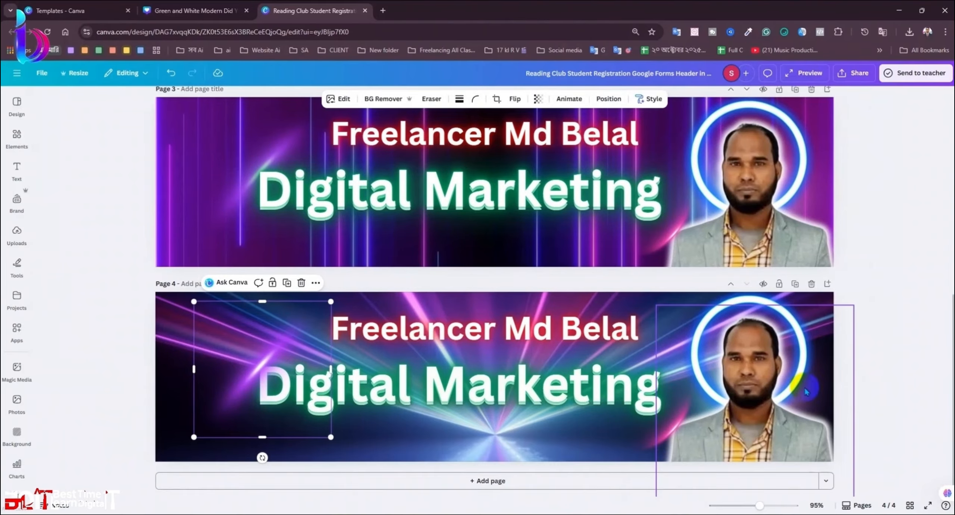
pyautogui.scroll(3, 901, 332)
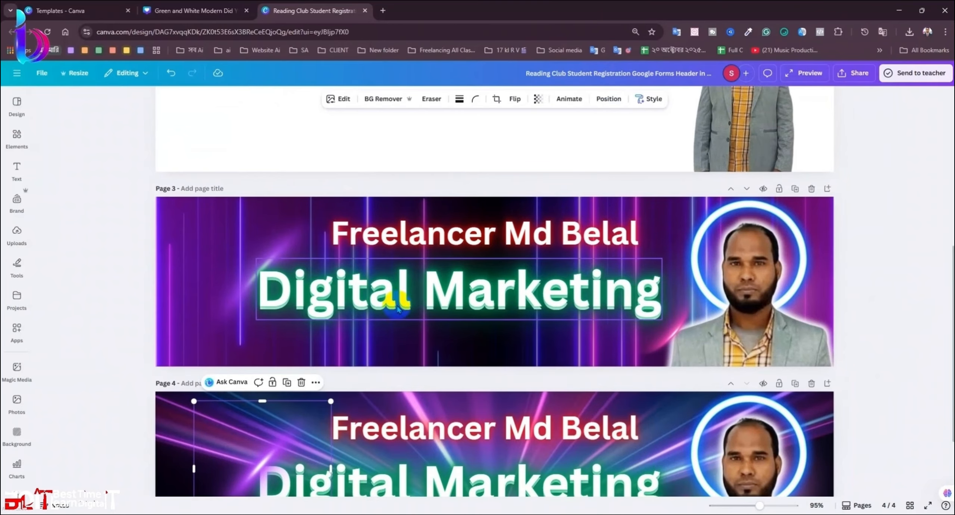
pyautogui.click(157, 315)
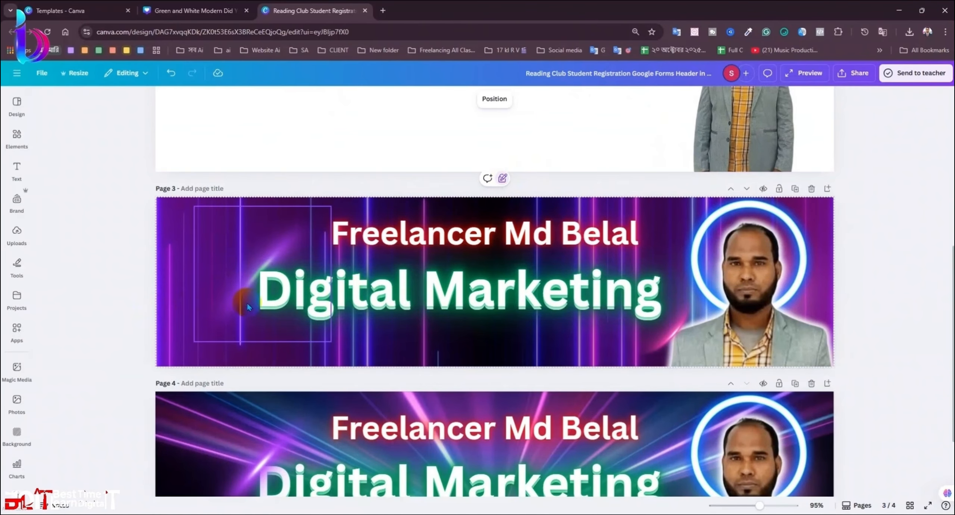
pyautogui.click(244, 299)
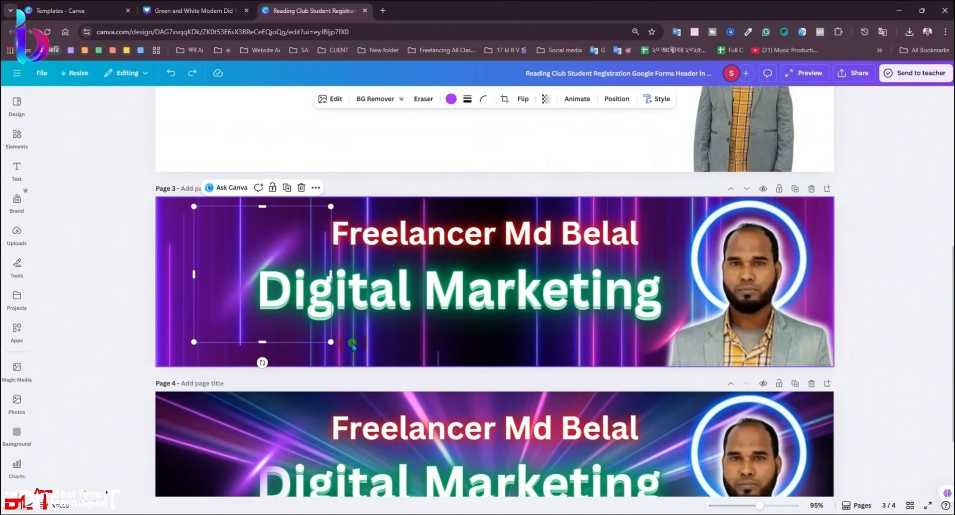
pyautogui.click(367, 349)
pyautogui.click(503, 179)
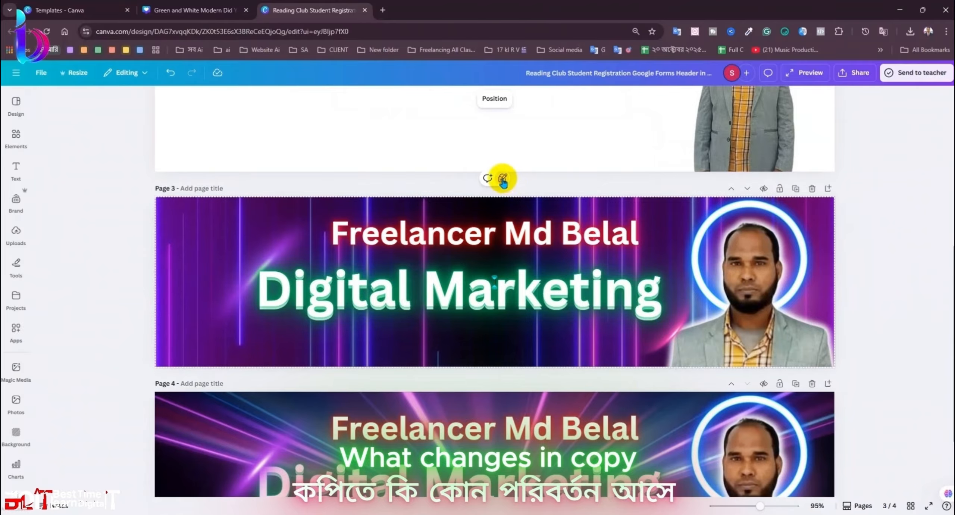
pyautogui.click(891, 344)
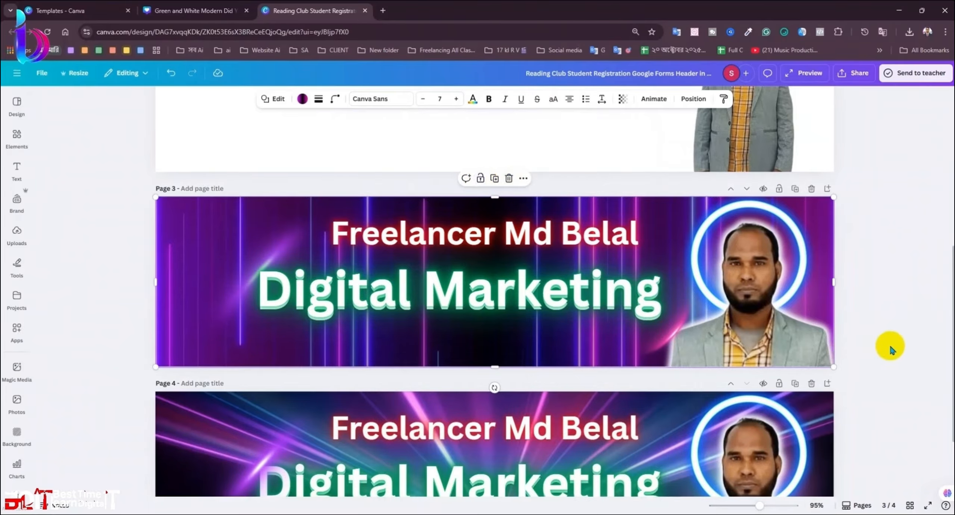
pyautogui.rightClick(561, 342)
pyautogui.click(500, 337)
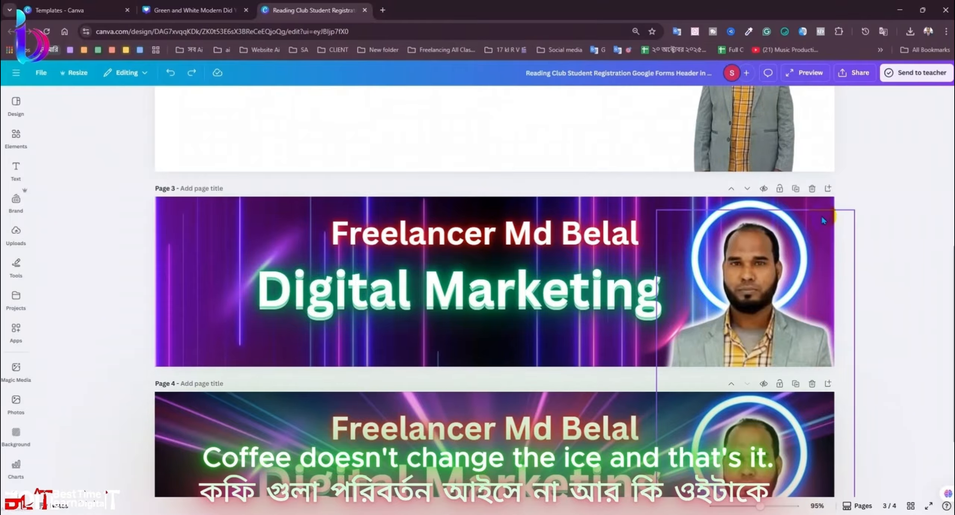
pyautogui.click(822, 203)
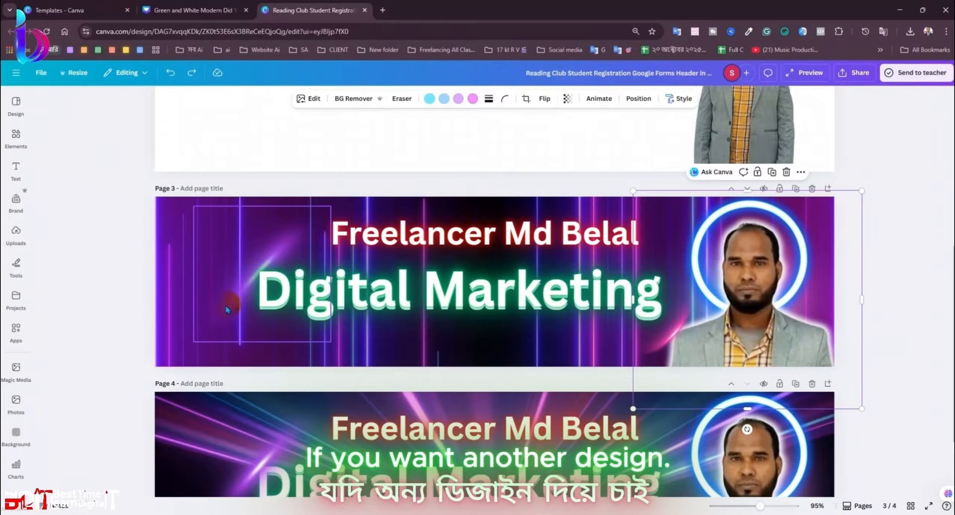
pyautogui.click(178, 230)
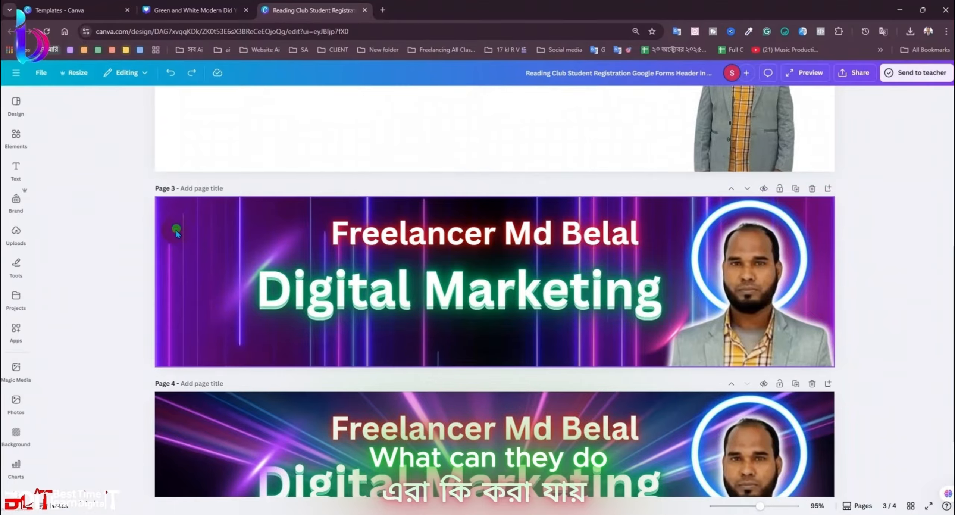
pyautogui.rightClick(176, 231)
pyautogui.click(170, 224)
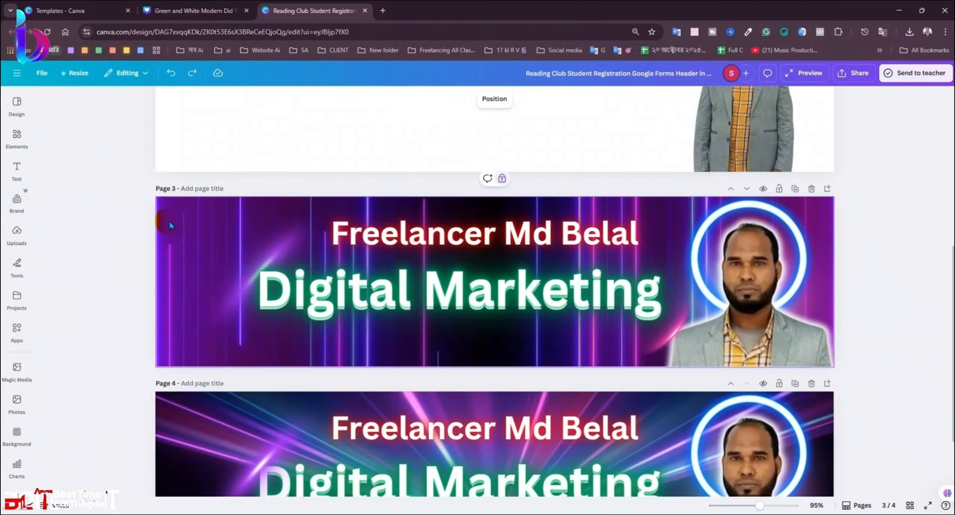
pyautogui.click(520, 349)
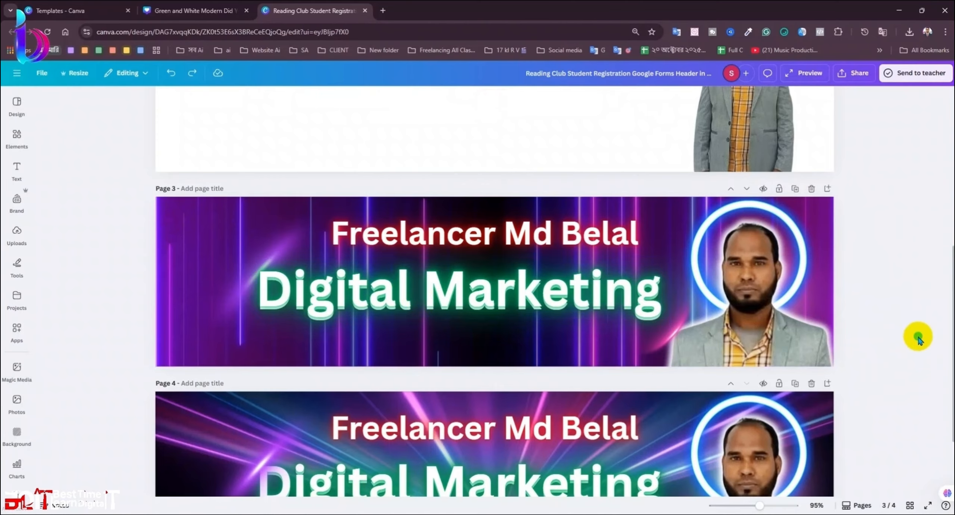
pyautogui.scroll(6, 910, 347)
pyautogui.scroll(-5, 905, 346)
pyautogui.scroll(-5, 869, 358)
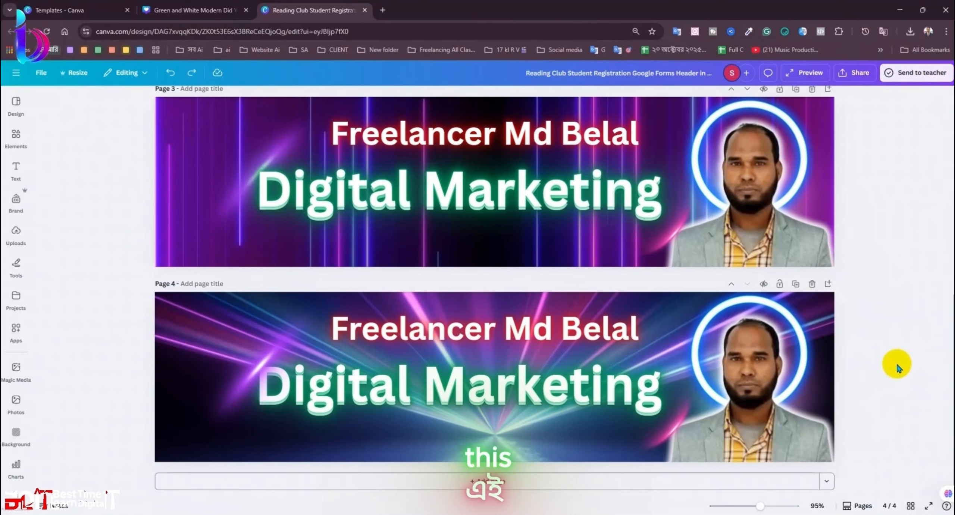
pyautogui.scroll(4, 793, 335)
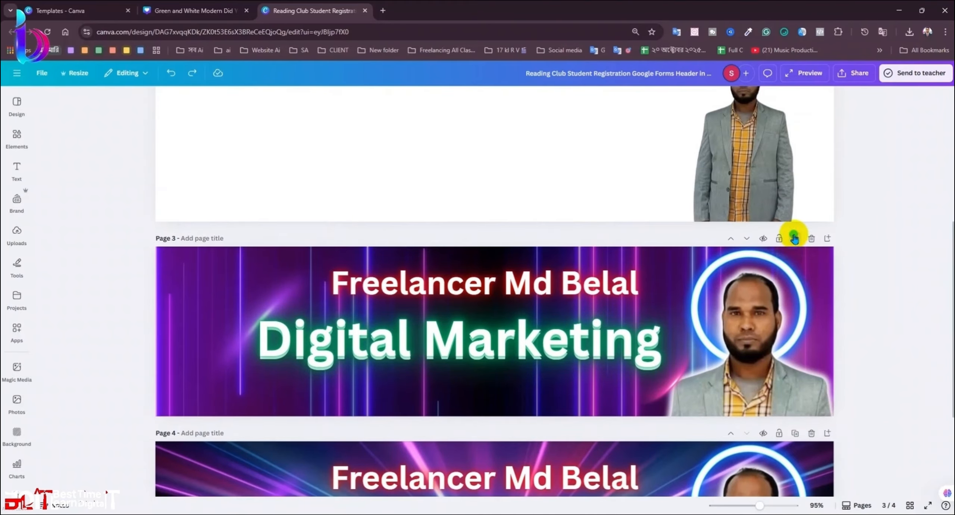
# Step: Duplicate the banner into a new page and try detaching its background video
pyautogui.click(794, 238)
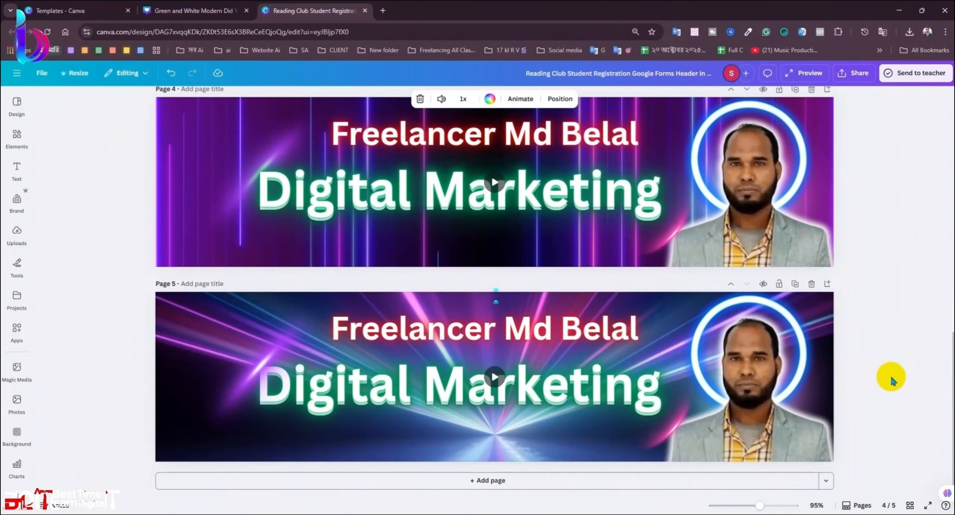
pyautogui.hotkey('ctrl', 'z')
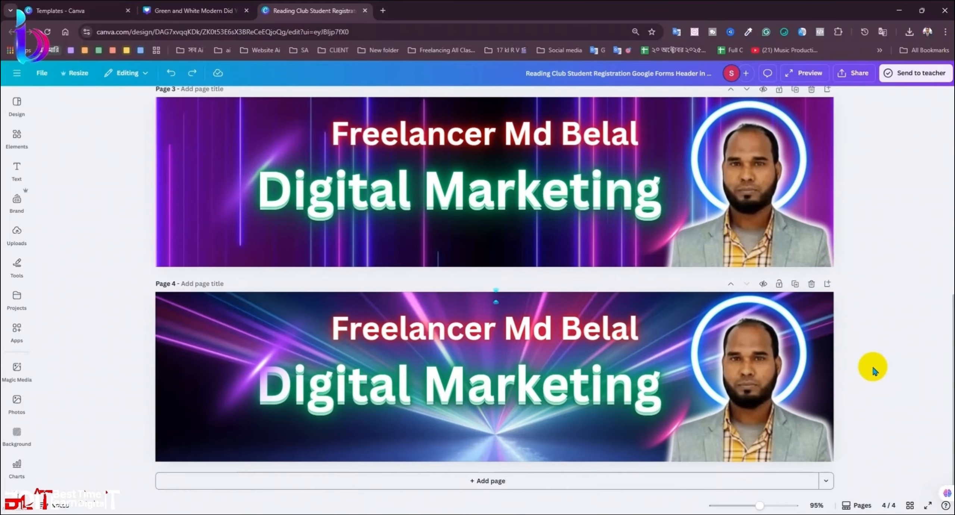
pyautogui.hotkey('ctrl', 'y')
pyautogui.scroll(-5, 820, 373)
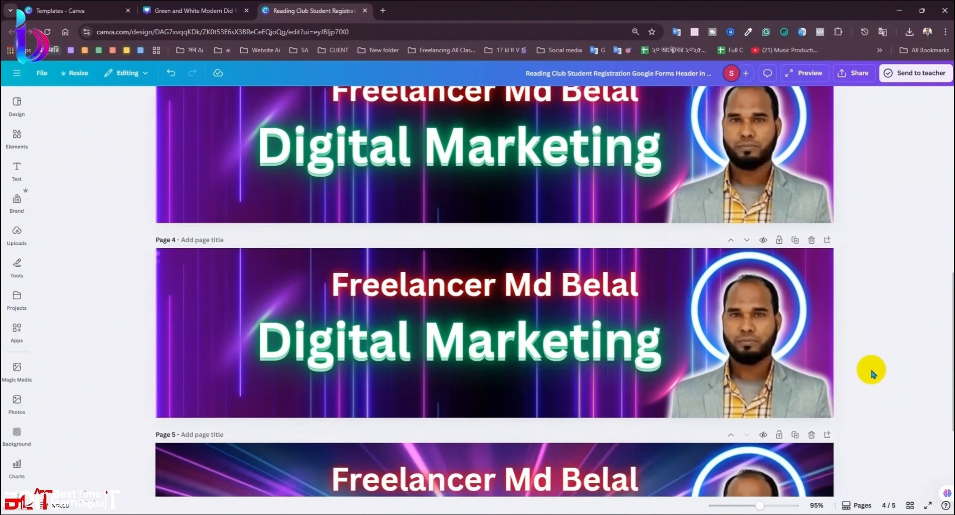
pyautogui.rightClick(185, 329)
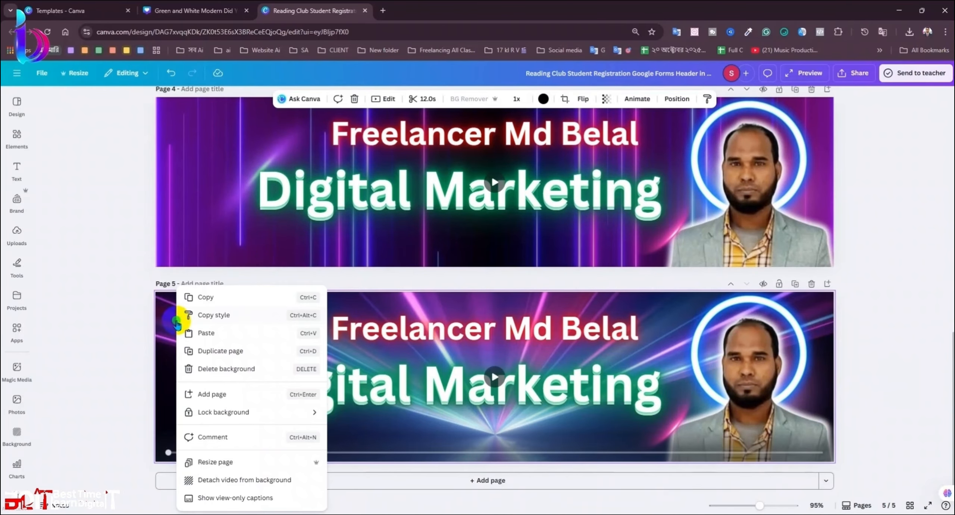
pyautogui.click(259, 482)
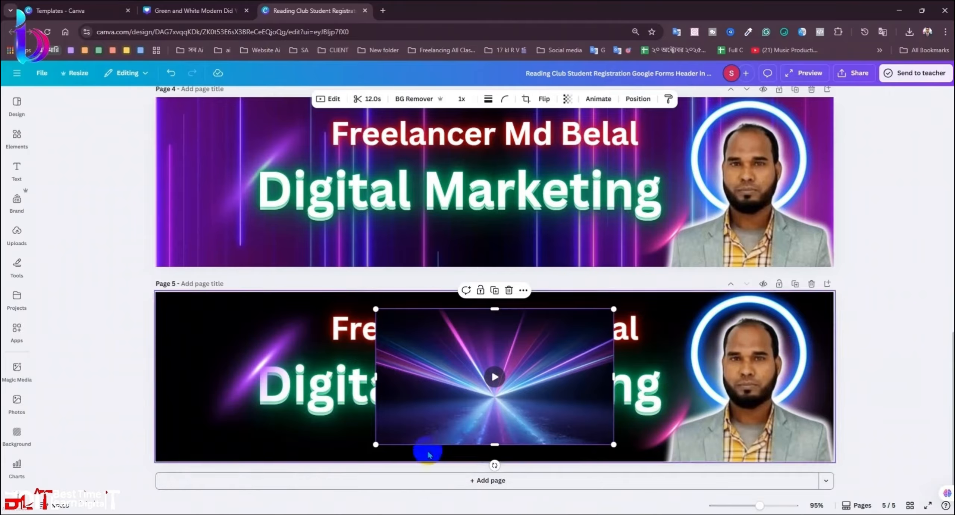
pyautogui.moveTo(490, 441)
pyautogui.click(865, 414)
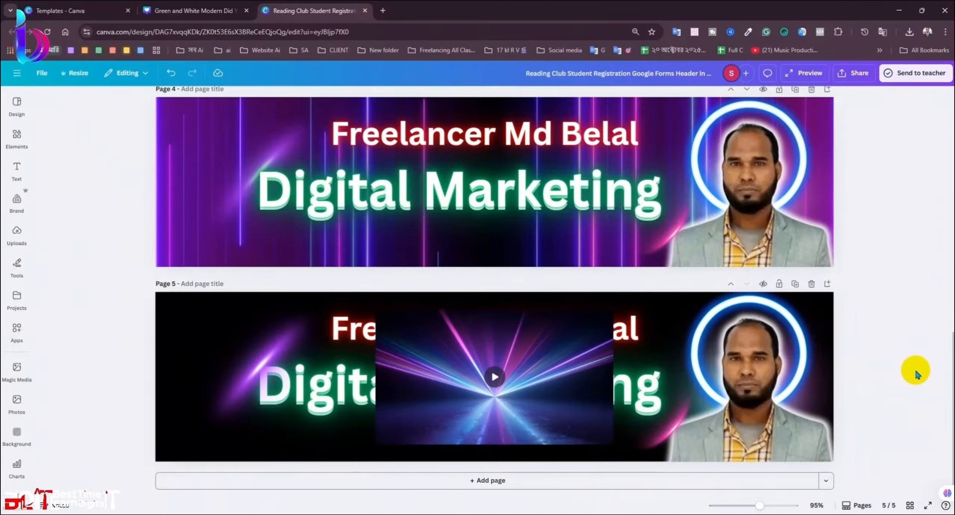
pyautogui.hotkey('ctrl', 'y')
pyautogui.hotkey('ctrl', 'y')
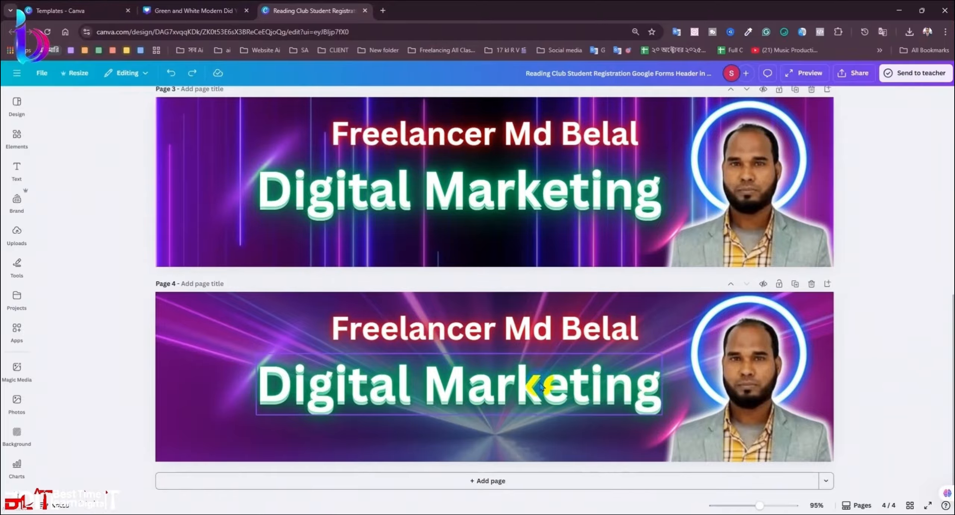
pyautogui.scroll(-5, 634, 399)
pyautogui.scroll(5, 792, 315)
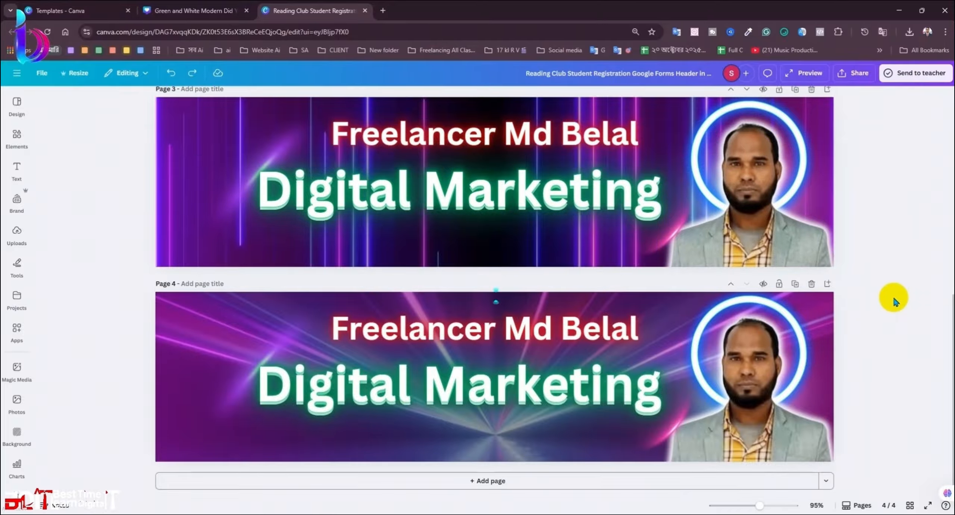
# Step: Create page 5 as a copy of page 4 and test moving its purple gradient overlay
pyautogui.click(795, 286)
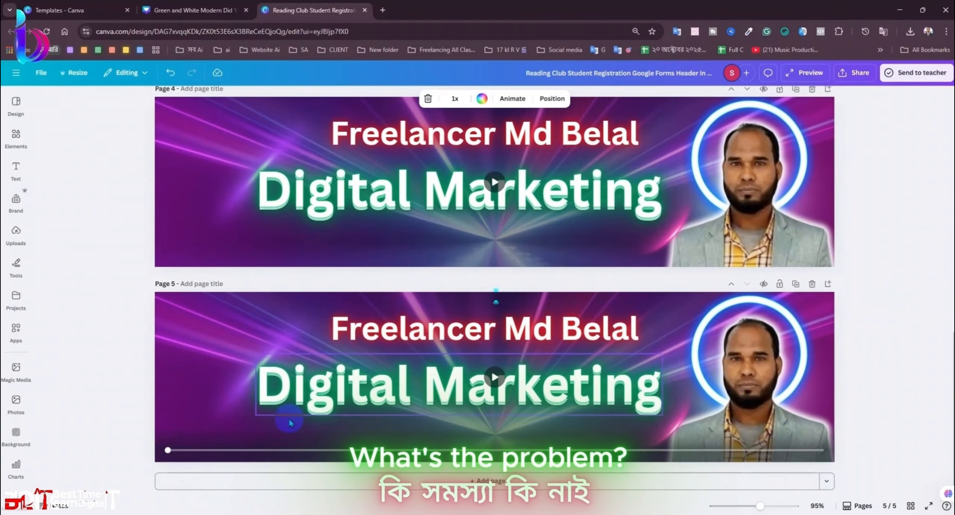
pyautogui.hotkey('ctrl', 'z')
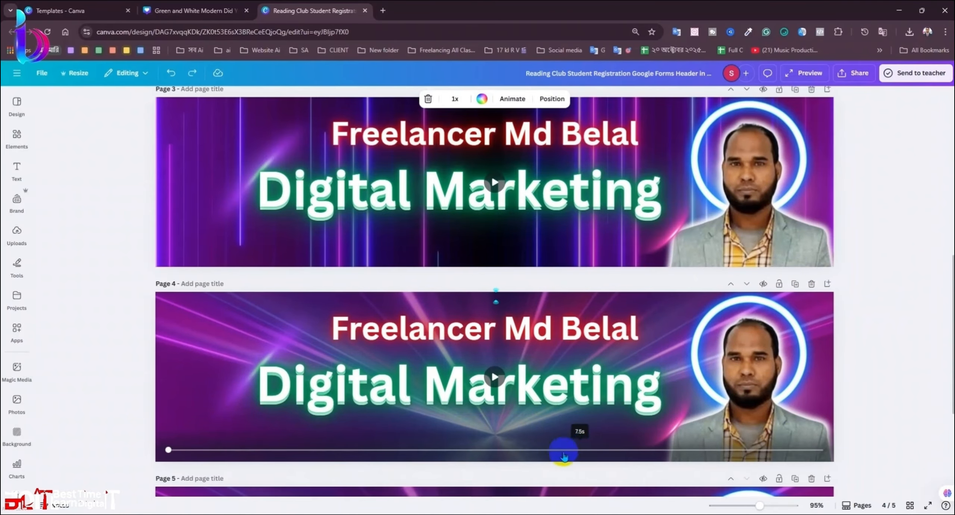
pyautogui.click(478, 480)
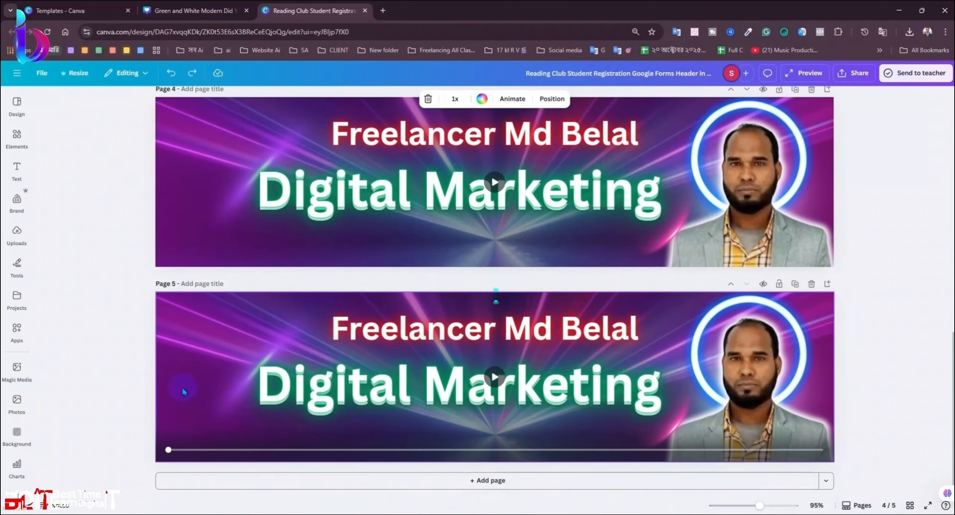
pyautogui.rightClick(183, 390)
pyautogui.click(171, 425)
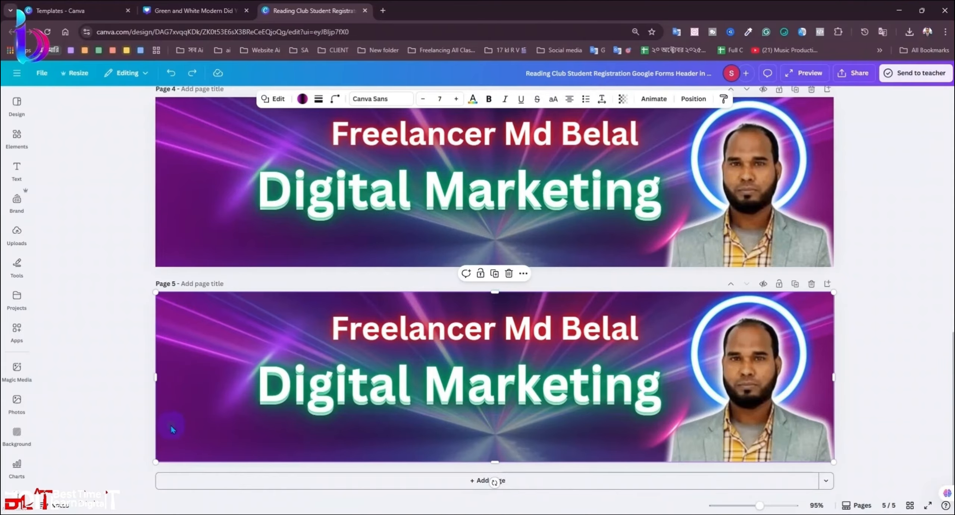
pyautogui.rightClick(170, 425)
pyautogui.click(377, 447)
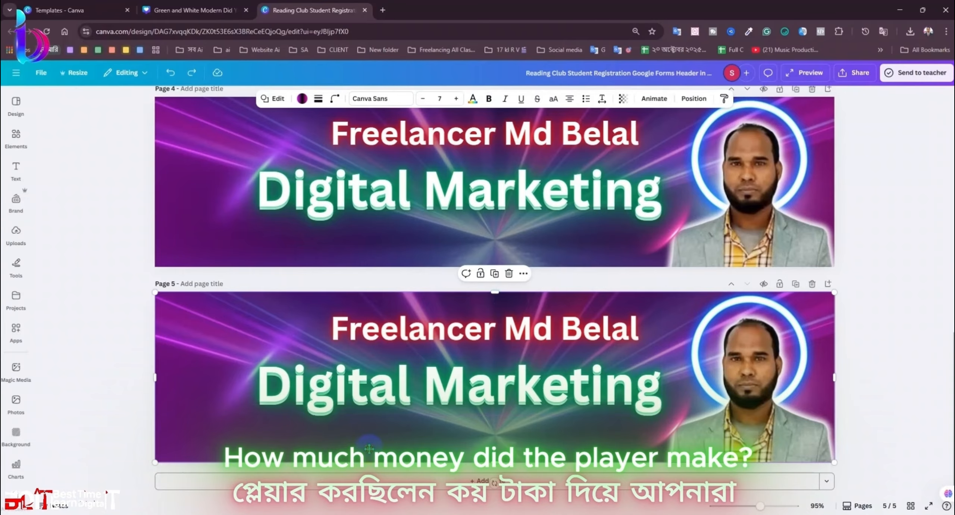
pyautogui.moveTo(369, 447); pyautogui.dragTo(256, 451)
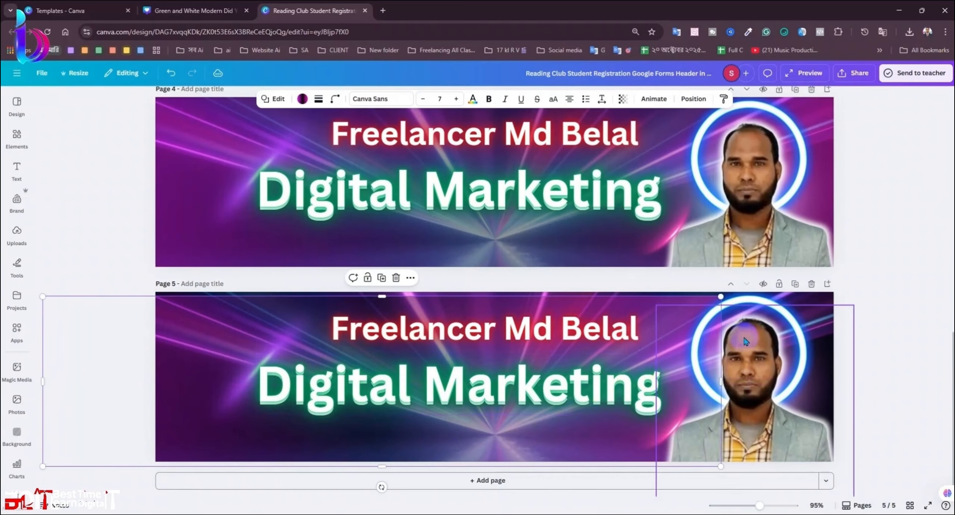
pyautogui.press('Delete')
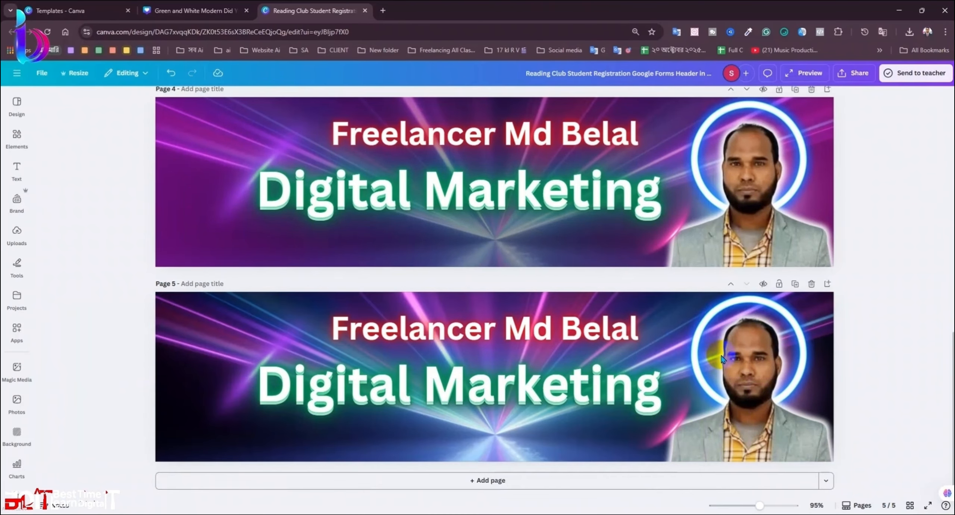
pyautogui.hotkey('ctrl', 'z')
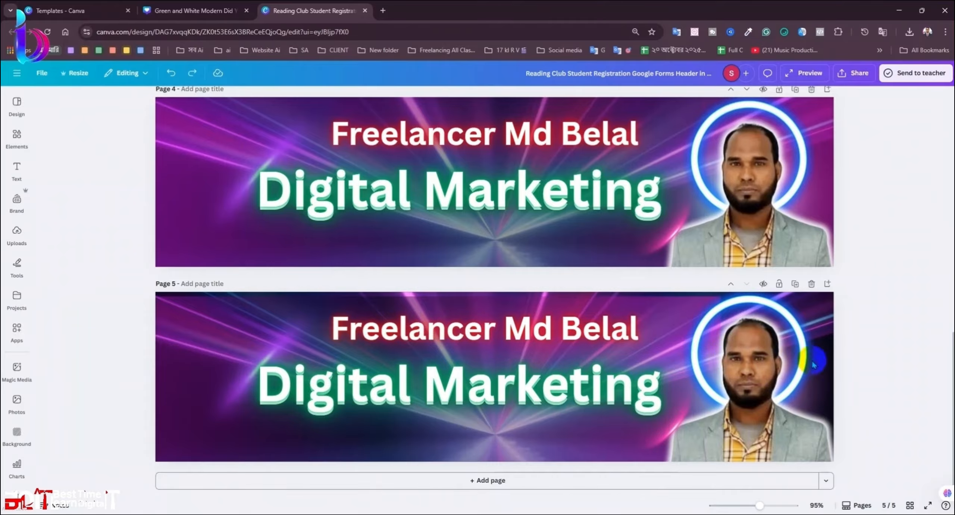
# Step: Detach the laser-streak video from page 5's background and delete it
pyautogui.click(813, 317)
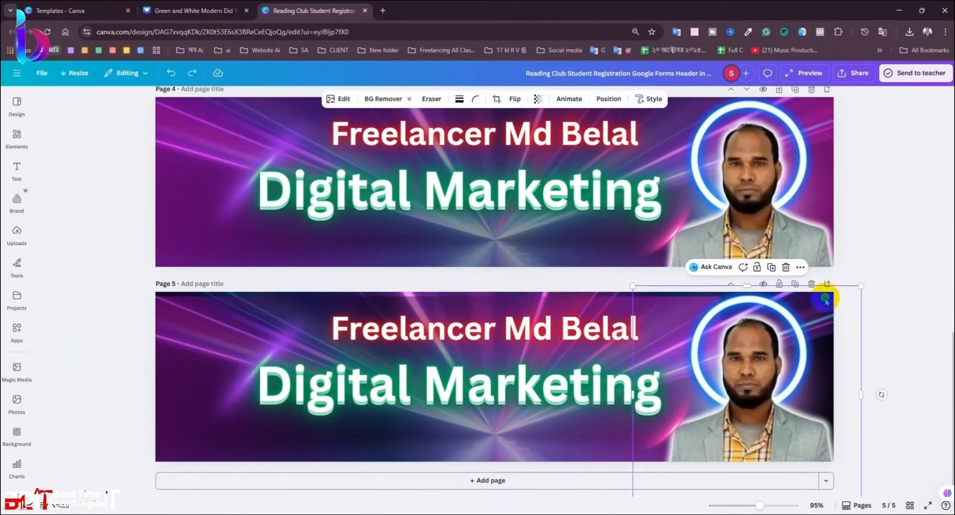
pyautogui.click(254, 414)
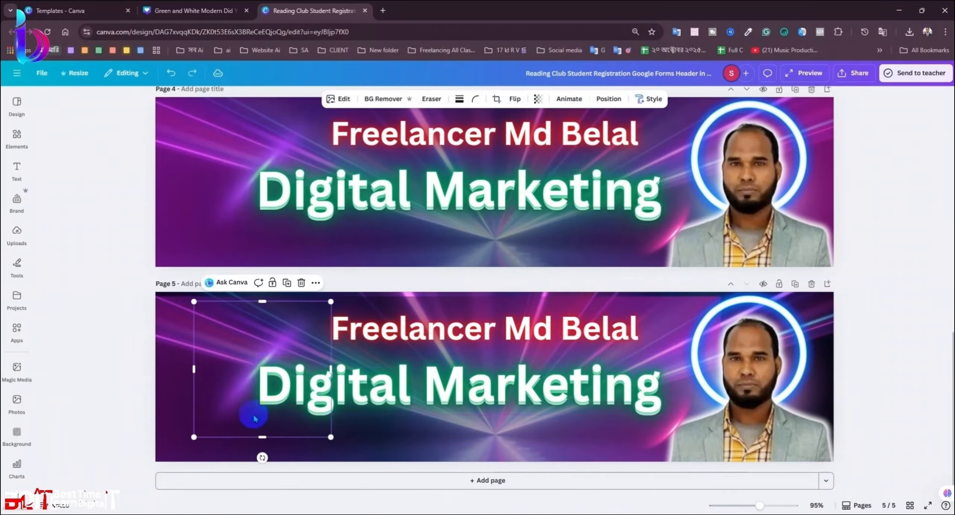
pyautogui.click(161, 416)
pyautogui.moveTo(158, 415); pyautogui.dragTo(469, 433)
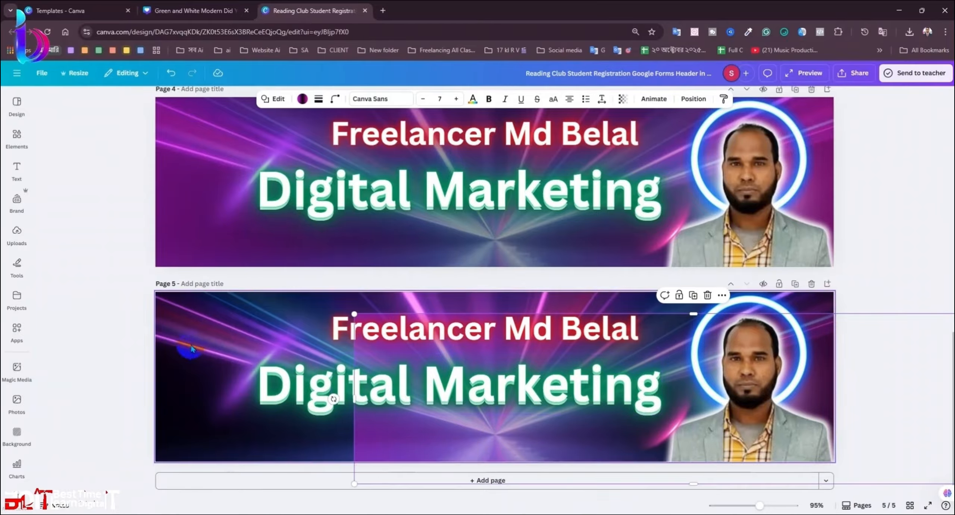
pyautogui.click(176, 348)
pyautogui.rightClick(177, 347)
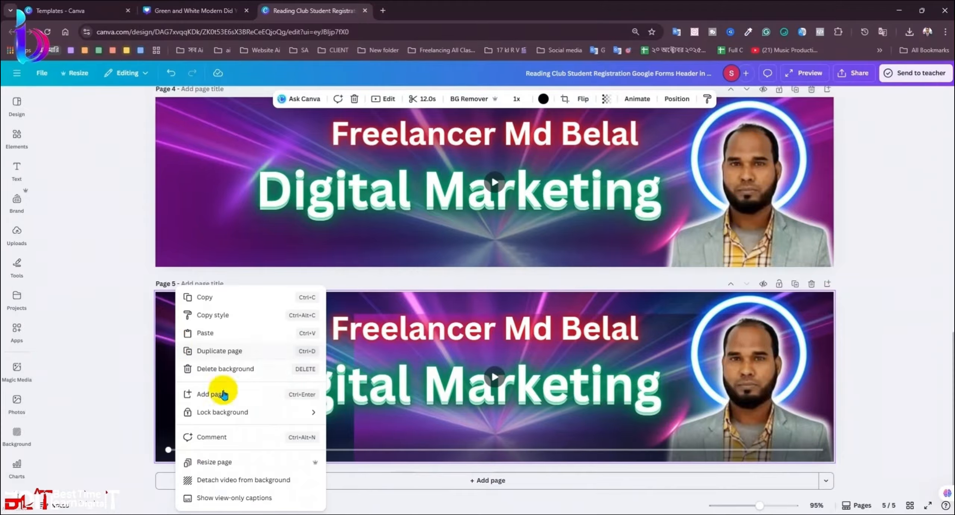
pyautogui.click(242, 473)
pyautogui.press('Delete')
pyautogui.click(423, 443)
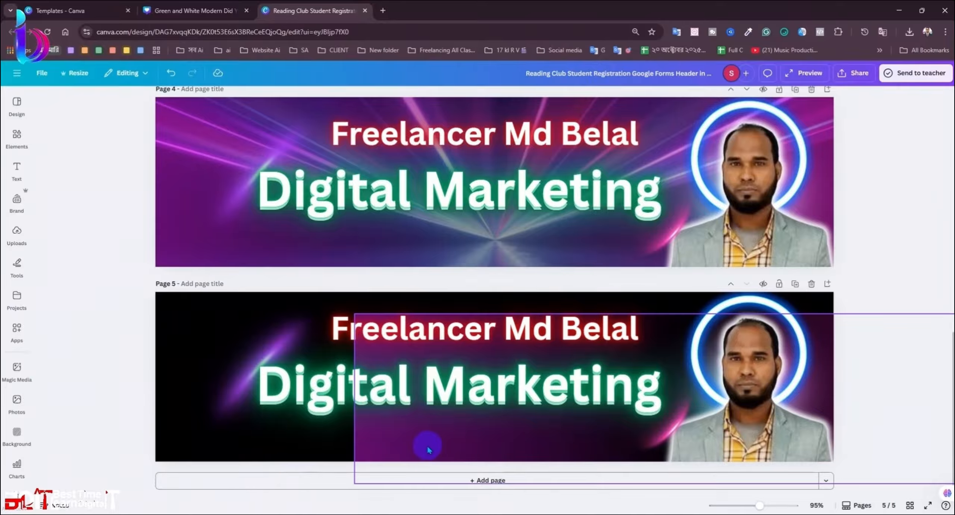
pyautogui.rightClick(425, 443)
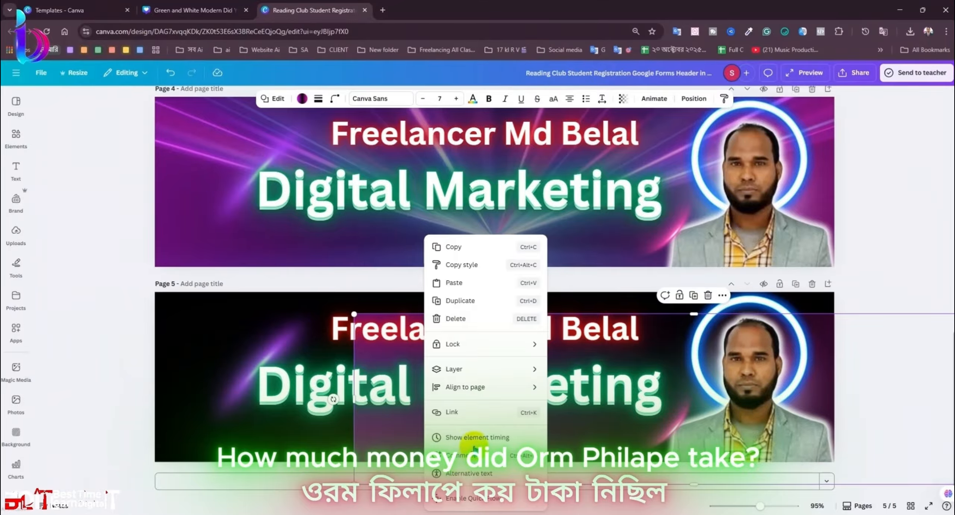
pyautogui.click(260, 416)
# Step: Shift page 5's purple glow overlay toward the left side
pyautogui.moveTo(366, 434); pyautogui.dragTo(183, 405)
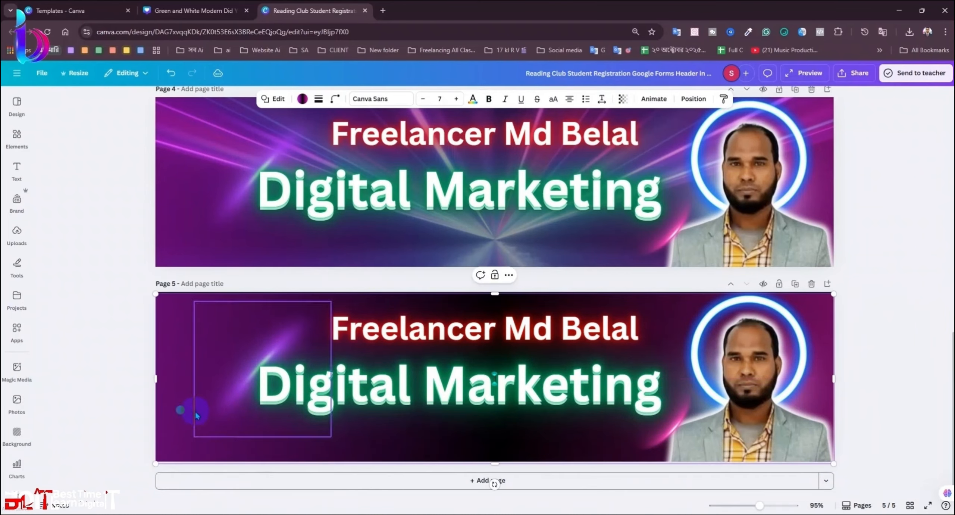
pyautogui.click(888, 407)
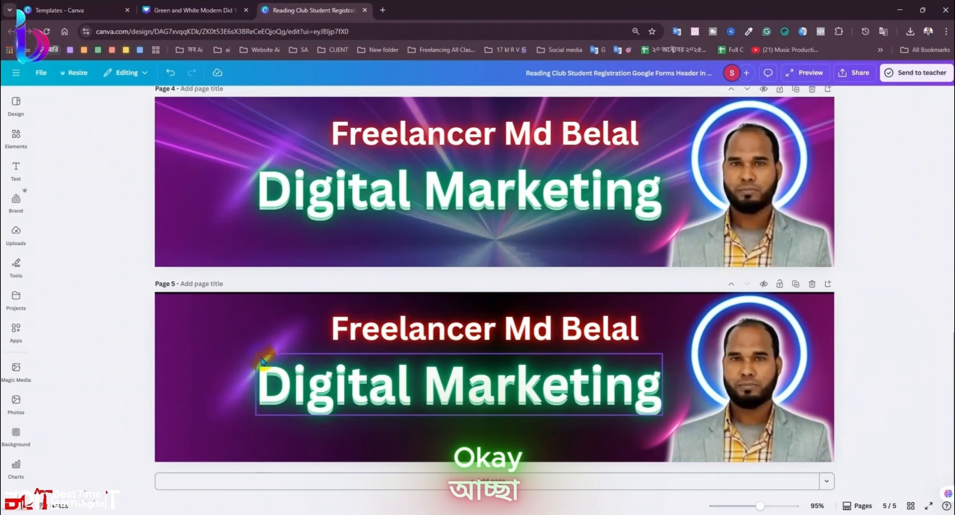
pyautogui.click(194, 346)
pyautogui.click(161, 392)
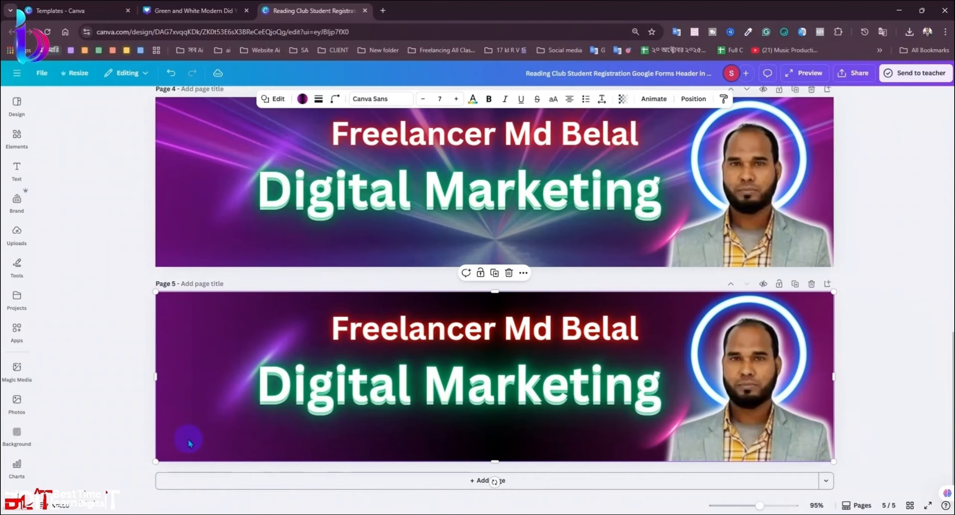
pyautogui.click(887, 362)
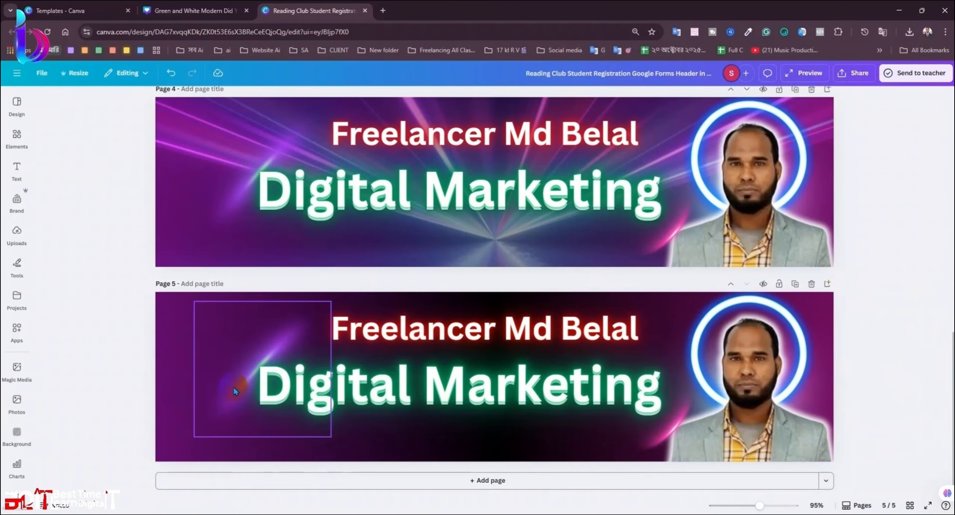
pyautogui.click(167, 381)
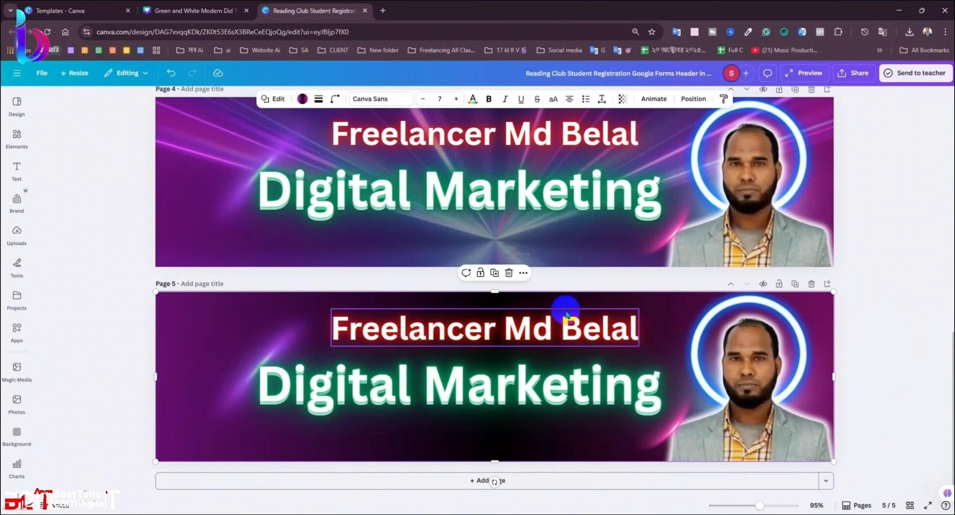
pyautogui.click(691, 98)
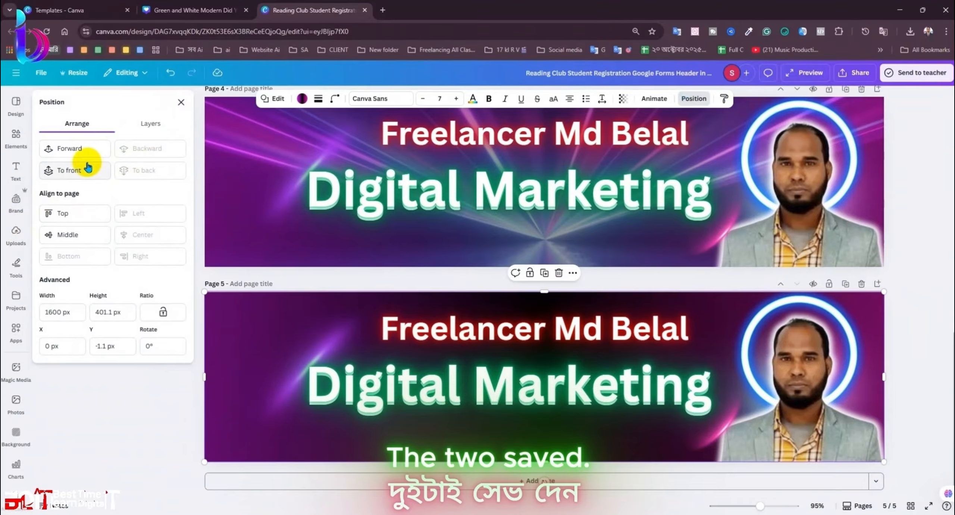
pyautogui.click(158, 419)
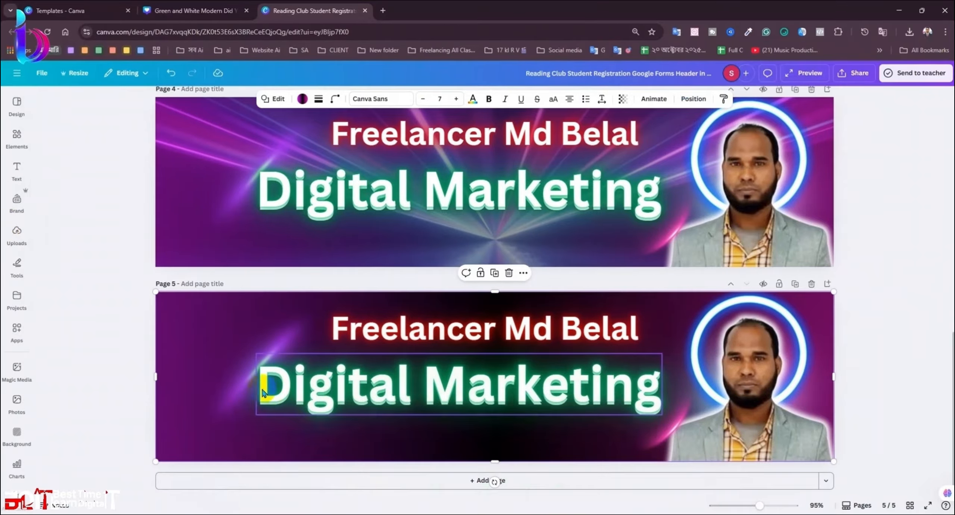
# Step: Reorder the light-streak image so it sits in front of the text
pyautogui.click(229, 390)
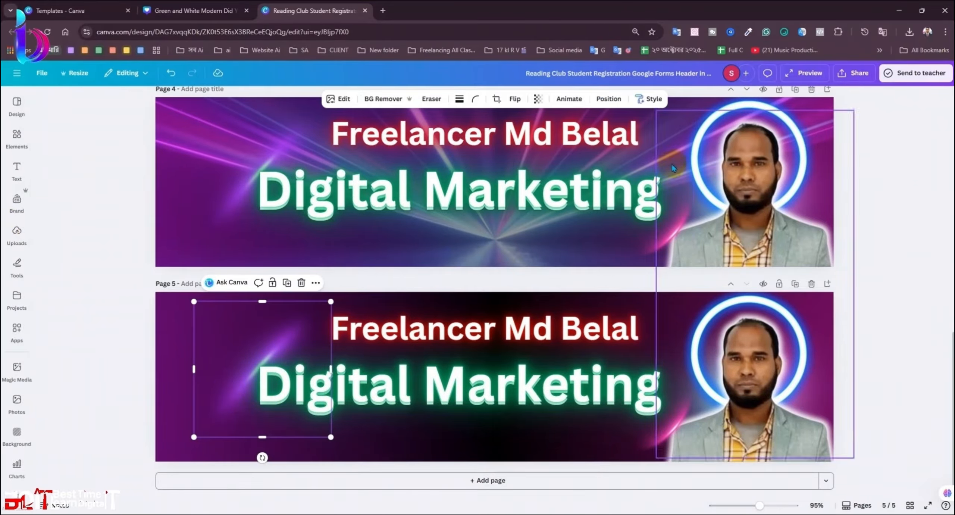
pyautogui.click(600, 100)
pyautogui.click(68, 147)
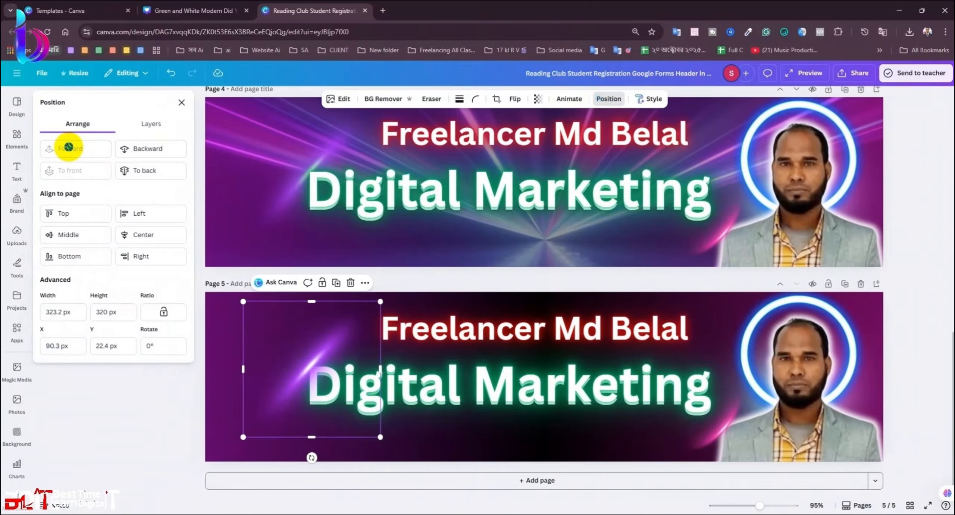
pyautogui.click(134, 152)
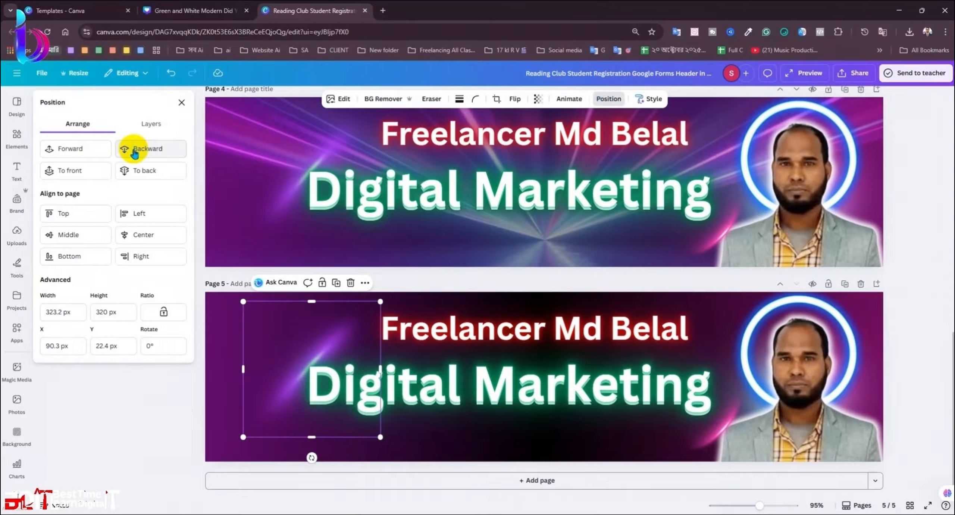
pyautogui.click(93, 149)
pyautogui.click(137, 432)
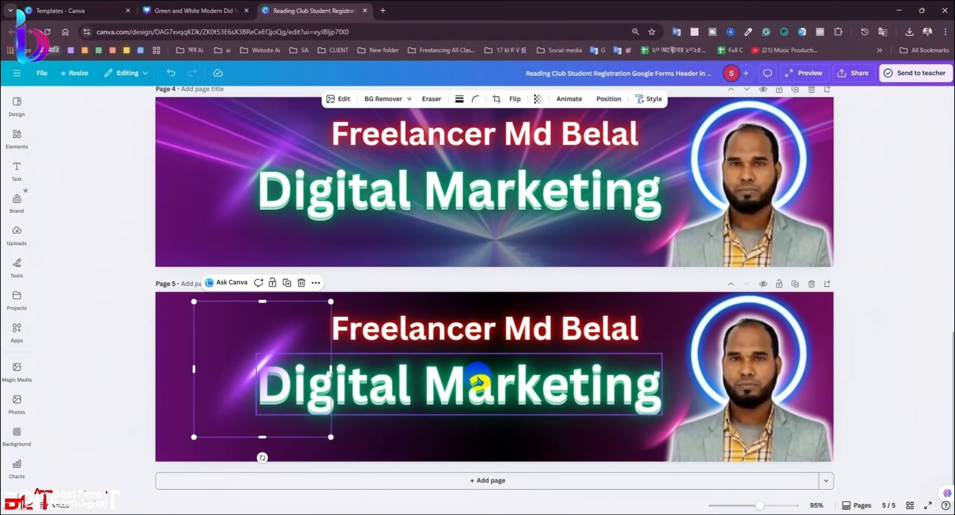
# Step: Ungroup the Digital Marketing text and bring it above the purple glow
pyautogui.click(472, 377)
pyautogui.click(431, 334)
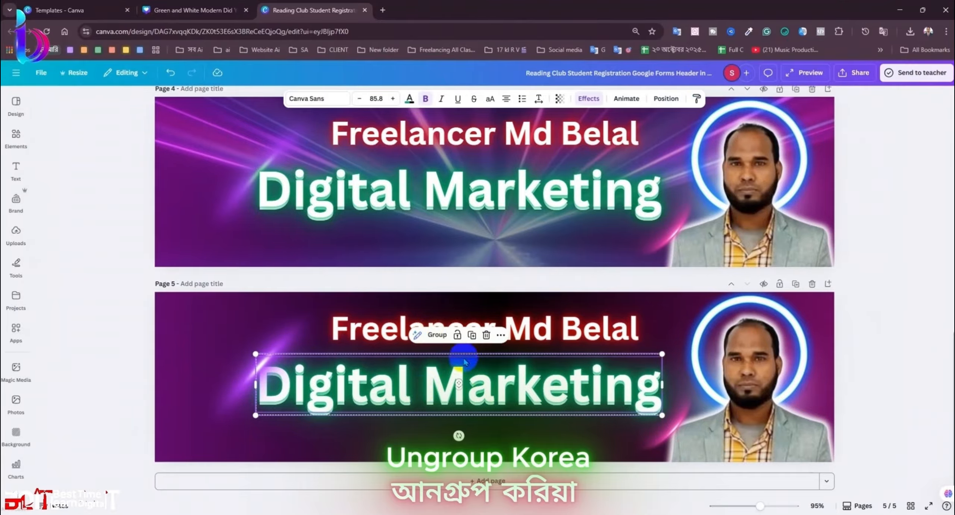
pyautogui.click(124, 415)
pyautogui.click(392, 388)
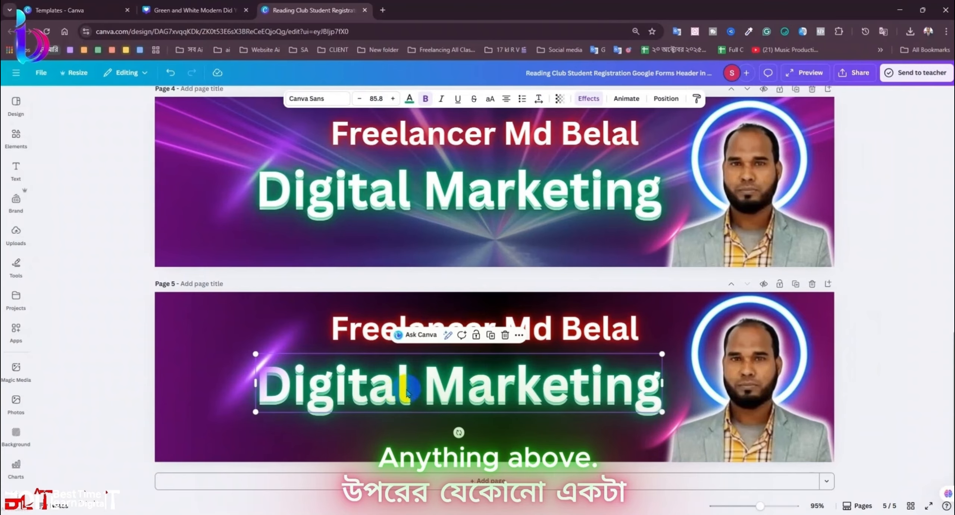
pyautogui.click(665, 99)
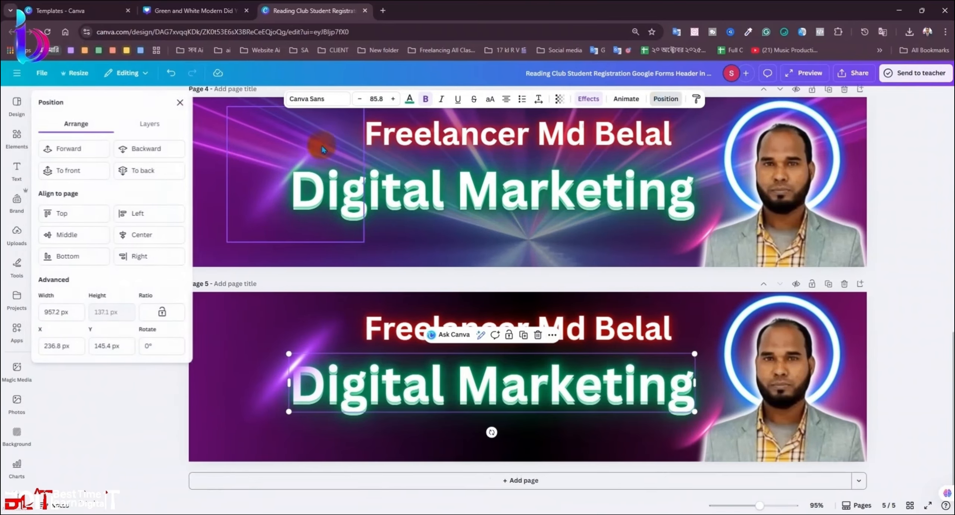
pyautogui.click(89, 149)
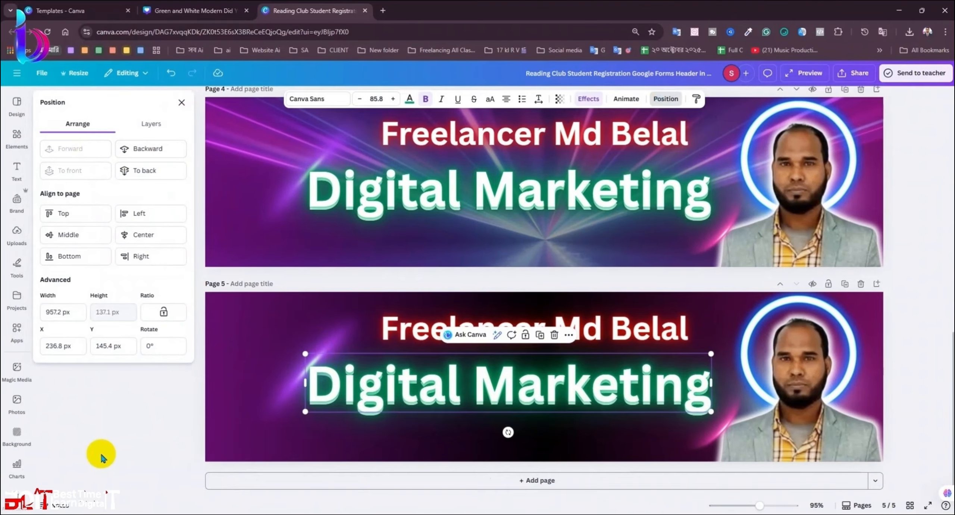
pyautogui.click(101, 454)
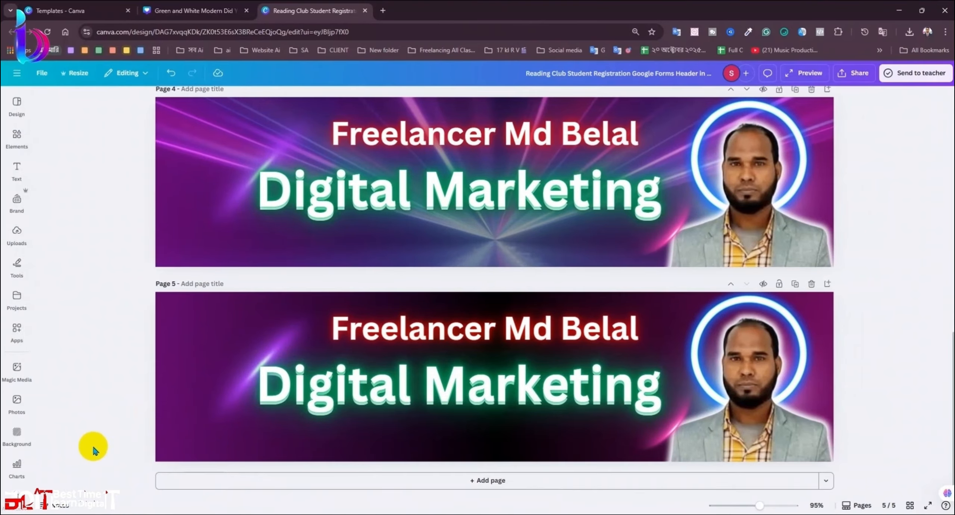
# Step: Bring the glow graphic in front of 'Digital' and nudge it up slightly
pyautogui.click(220, 402)
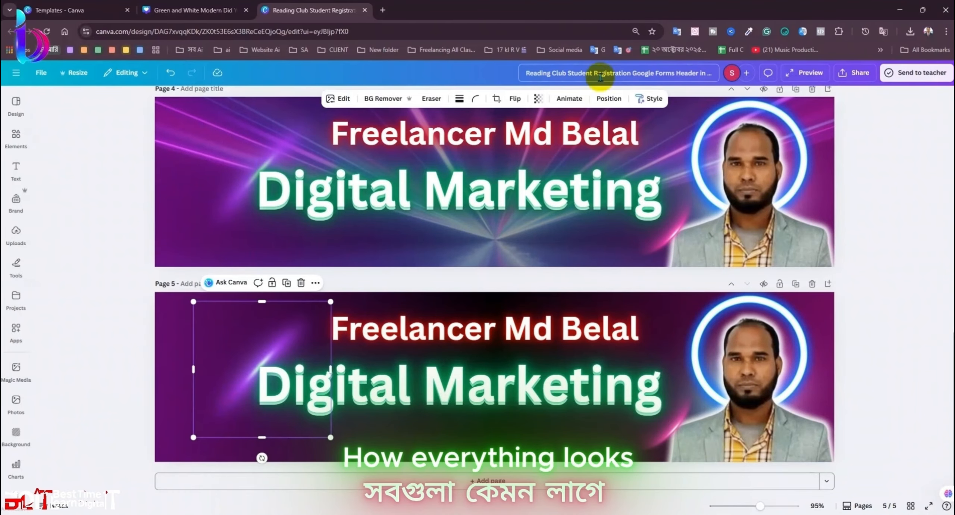
pyautogui.click(600, 100)
pyautogui.click(96, 150)
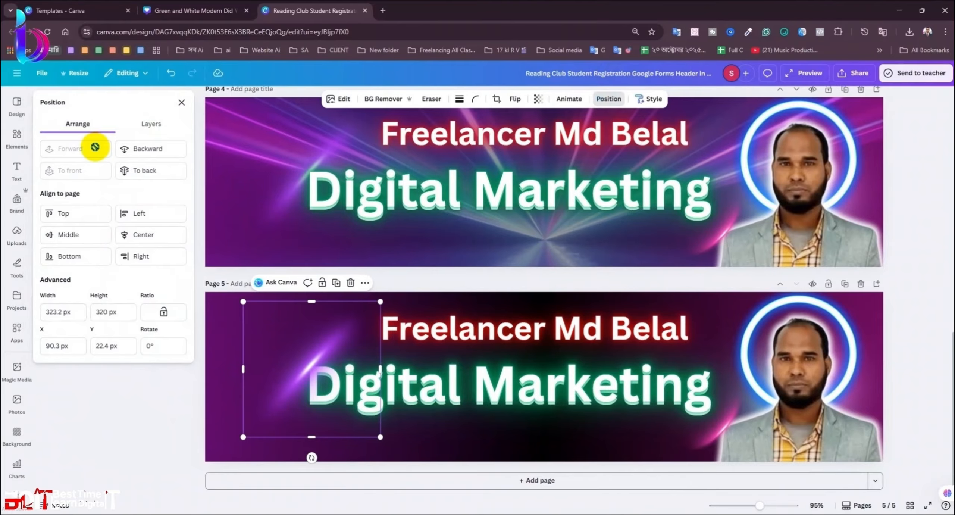
pyautogui.moveTo(293, 396); pyautogui.dragTo(292, 393)
pyautogui.click(157, 406)
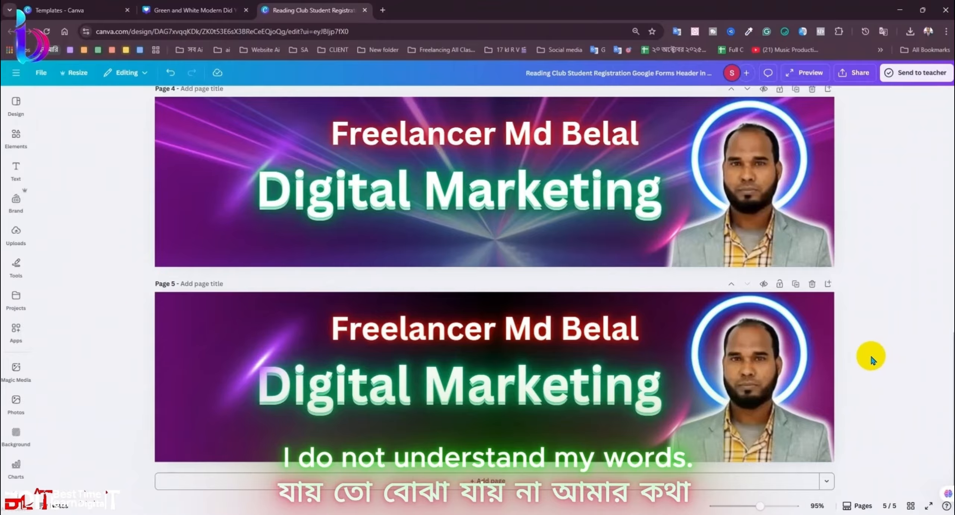
pyautogui.click(854, 73)
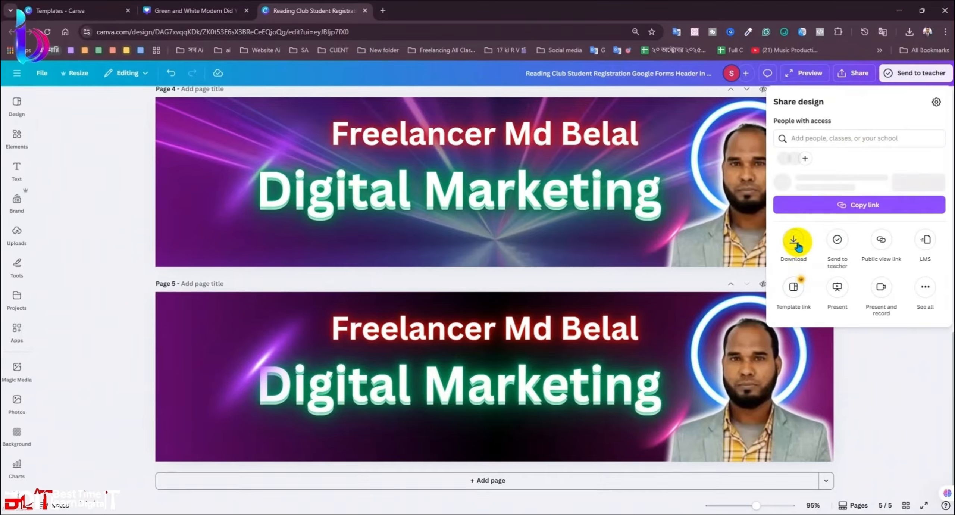
# Step: Download only page 5 as a JPG at quality 100
pyautogui.click(794, 242)
pyautogui.click(817, 134)
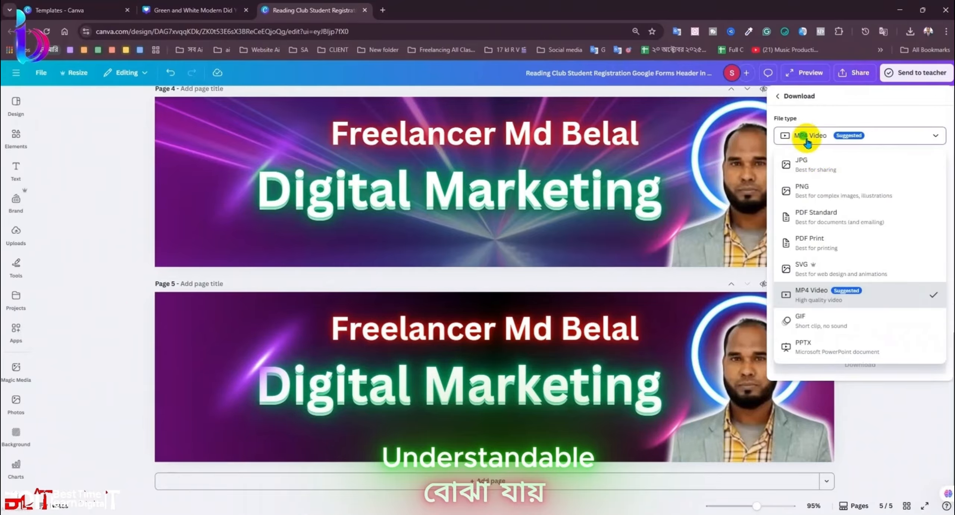
pyautogui.click(820, 169)
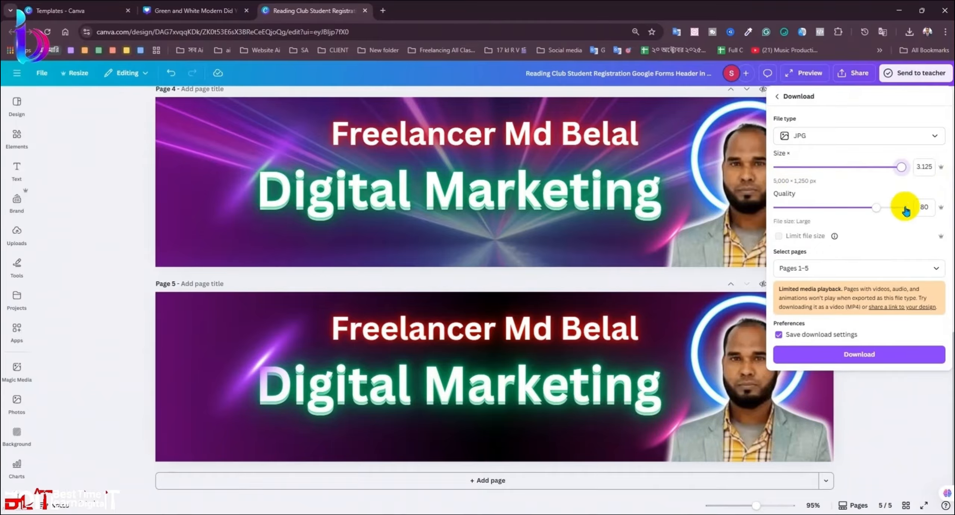
pyautogui.click(906, 209)
pyautogui.click(802, 268)
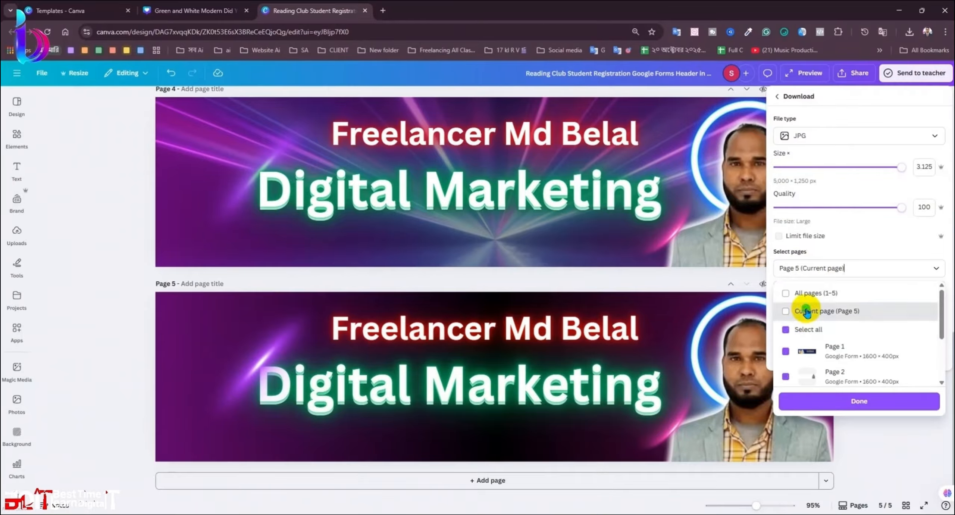
pyautogui.click(805, 312)
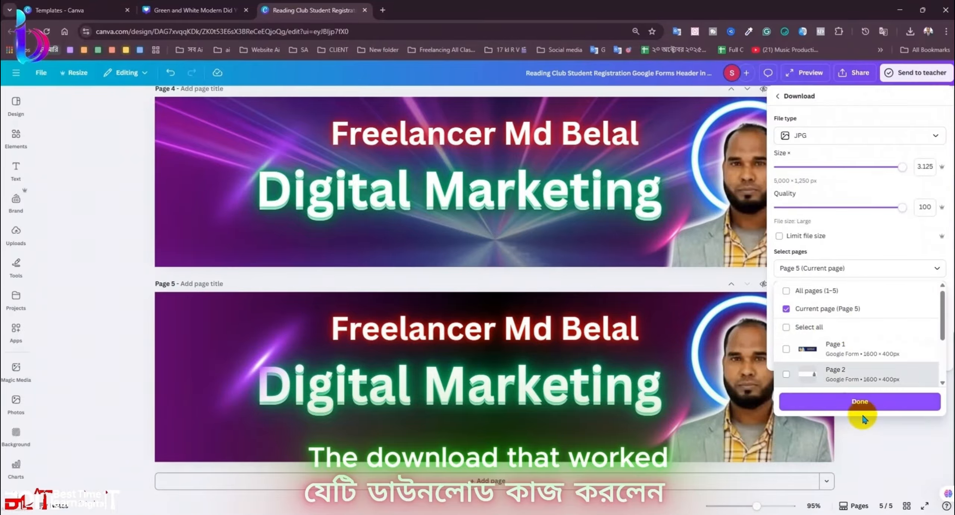
pyautogui.click(859, 402)
pyautogui.click(858, 366)
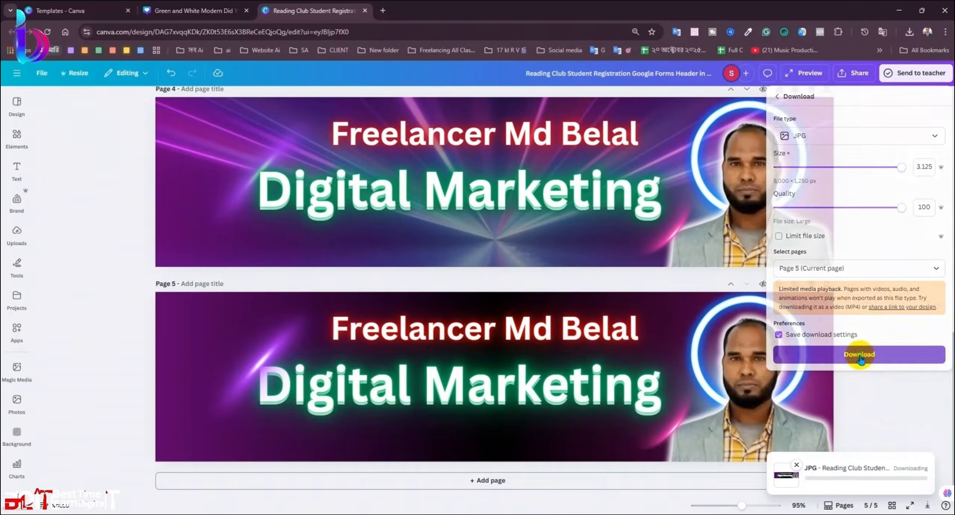
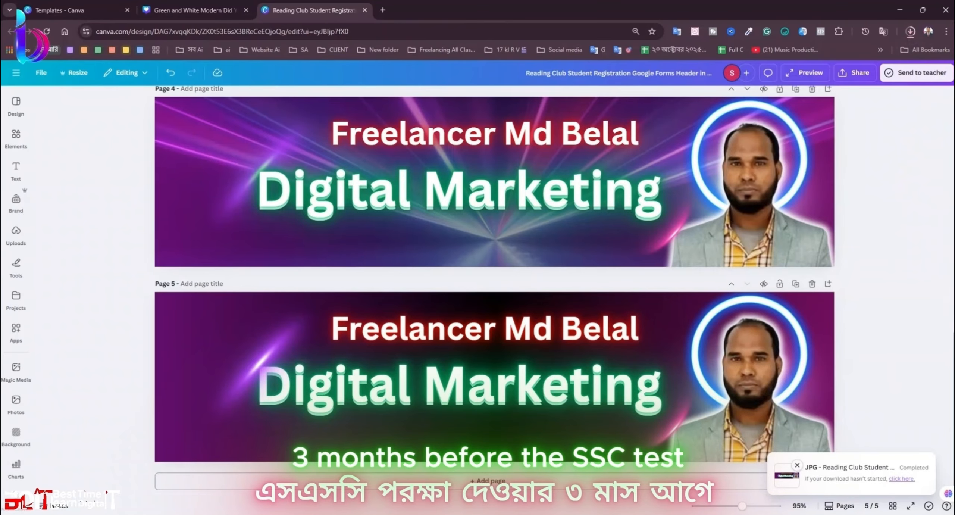
# Step: Confirm the JPG download finished, minimize Canva and bring the other Chrome window forward
pyautogui.click(910, 32)
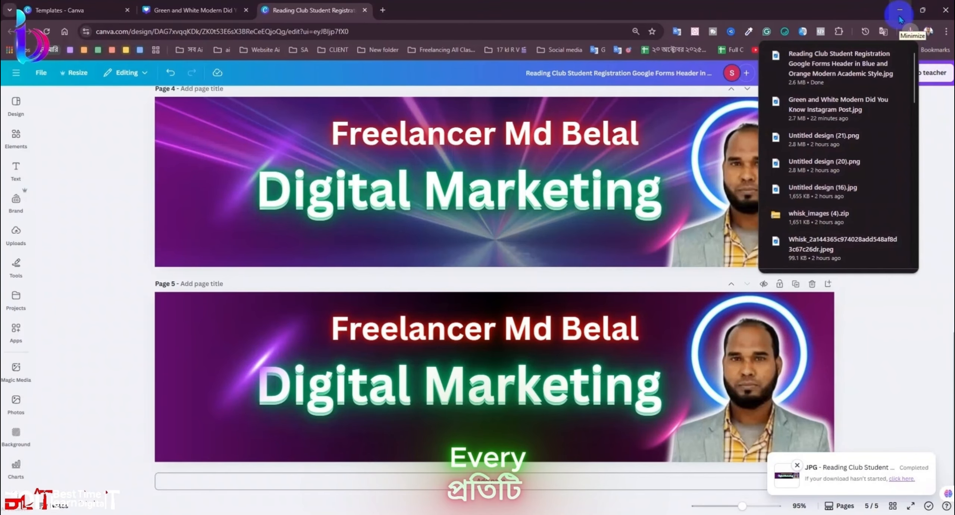
pyautogui.click(899, 16)
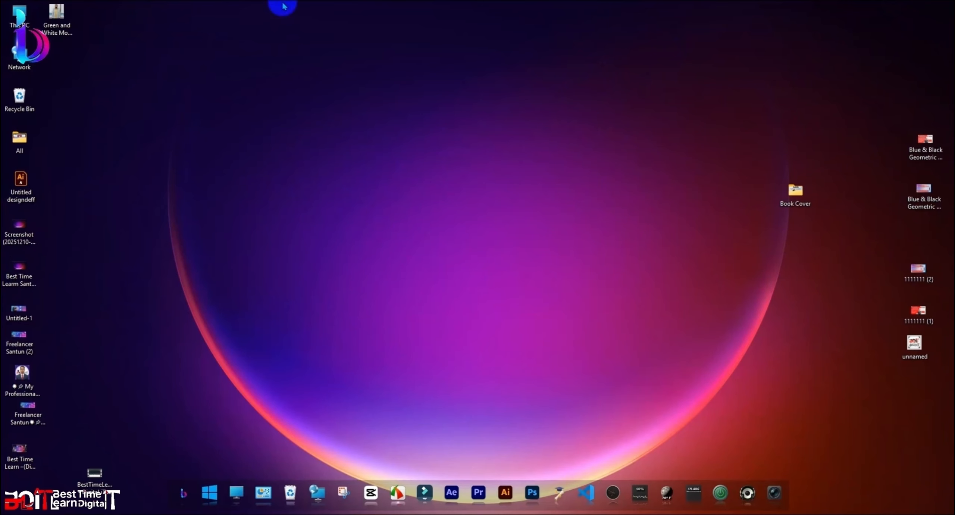
pyautogui.hotkey('alt', 'Tab')
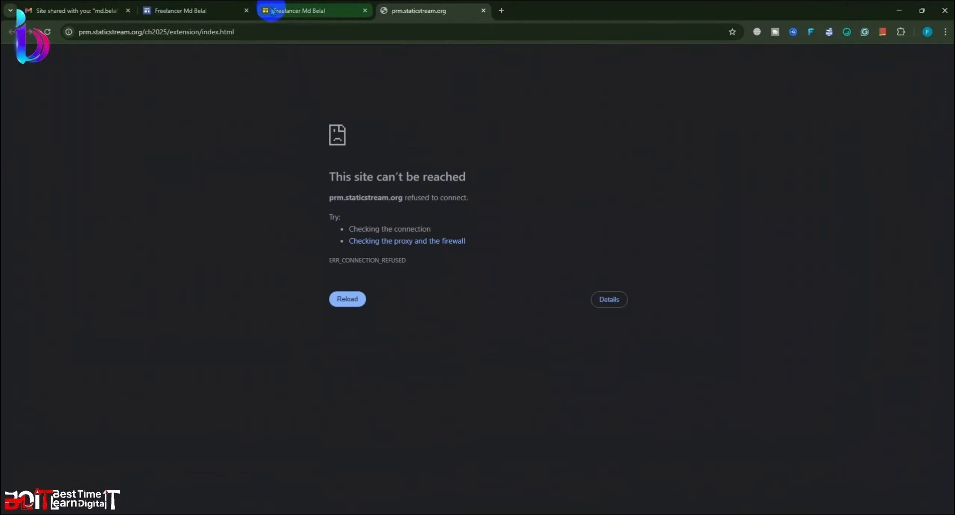
# Step: Close the broken-page tab and start a header image upload from Downloads, then cancel it
pyautogui.click(291, 15)
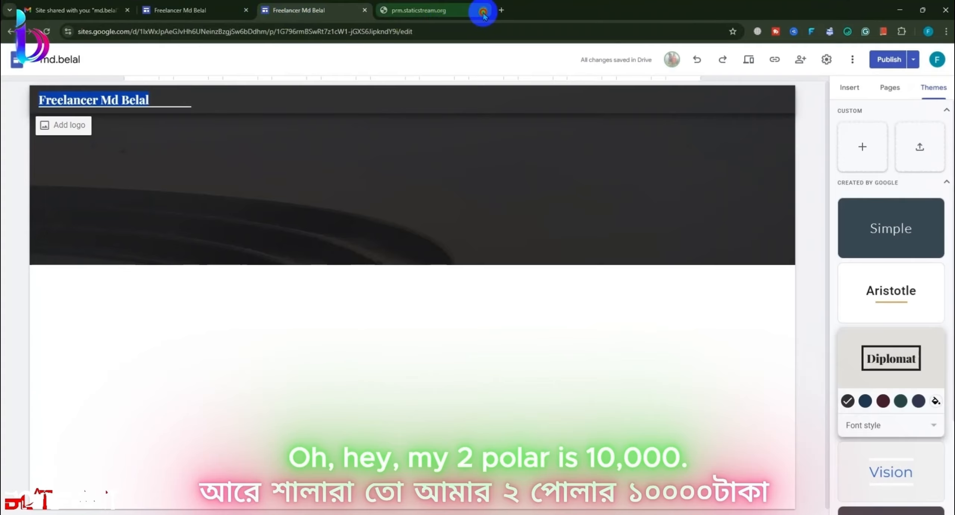
pyautogui.click(483, 11)
pyautogui.click(232, 209)
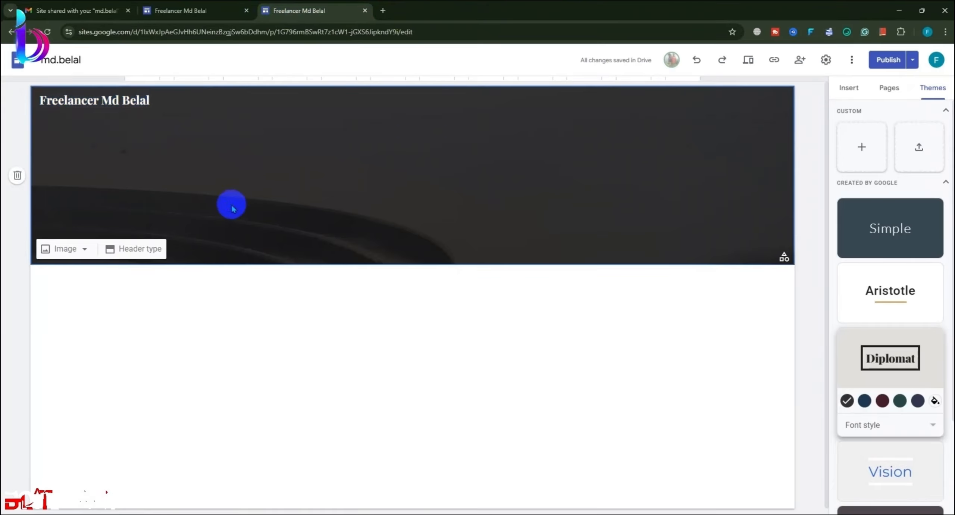
pyautogui.click(66, 253)
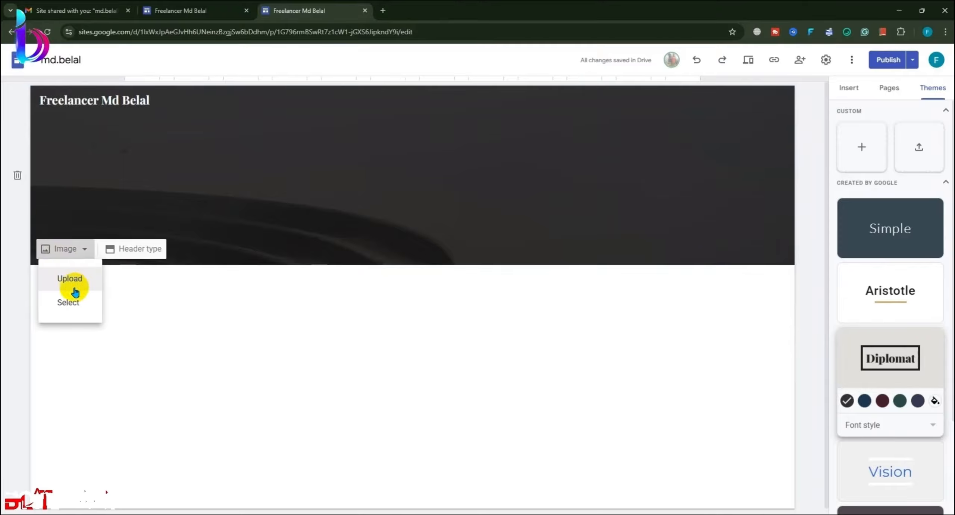
pyautogui.click(71, 279)
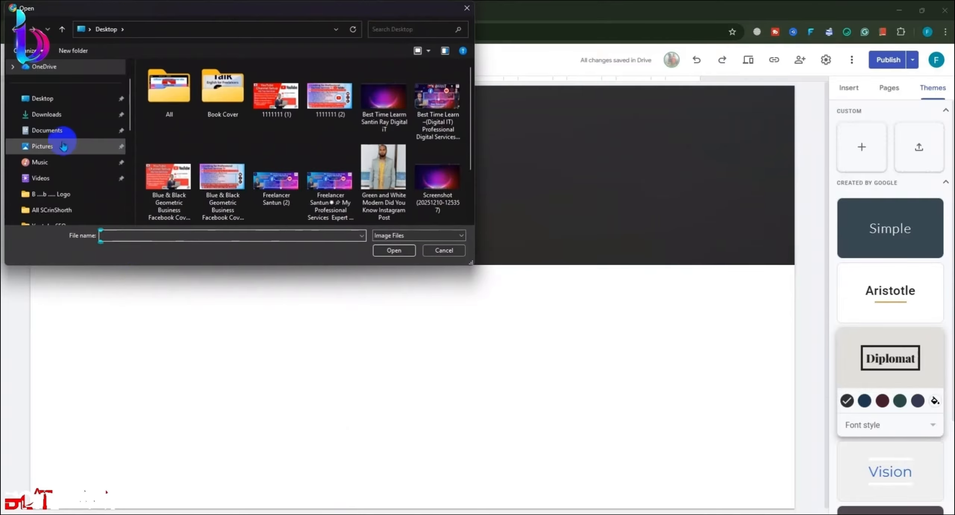
pyautogui.click(55, 114)
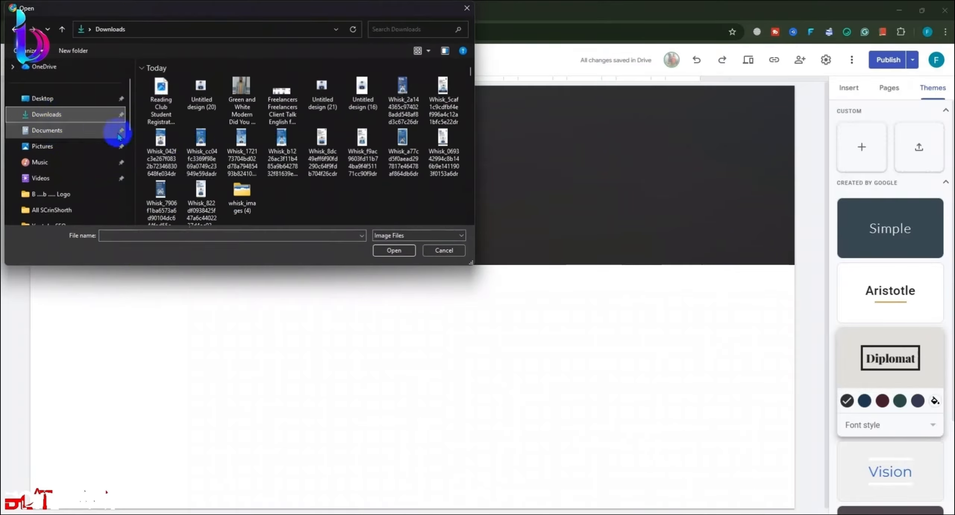
pyautogui.click(158, 106)
pyautogui.click(384, 245)
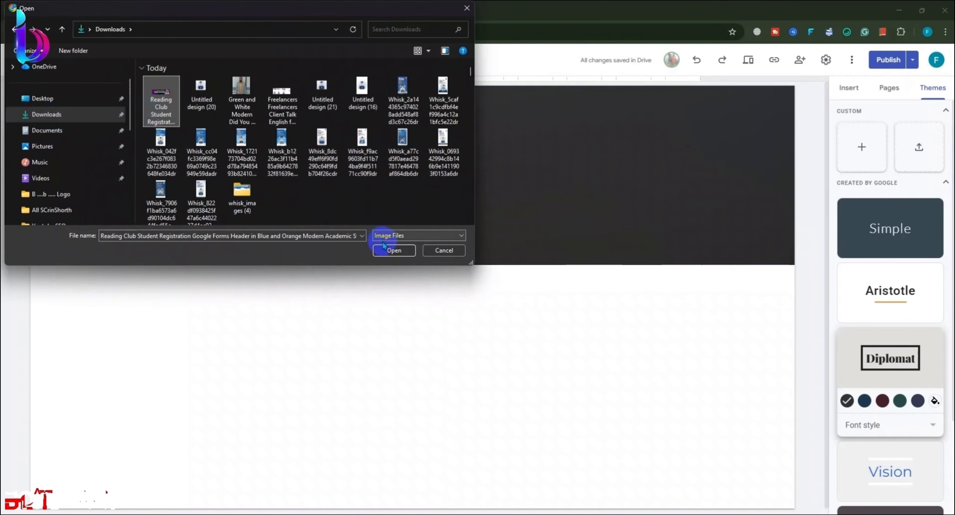
pyautogui.click(161, 110)
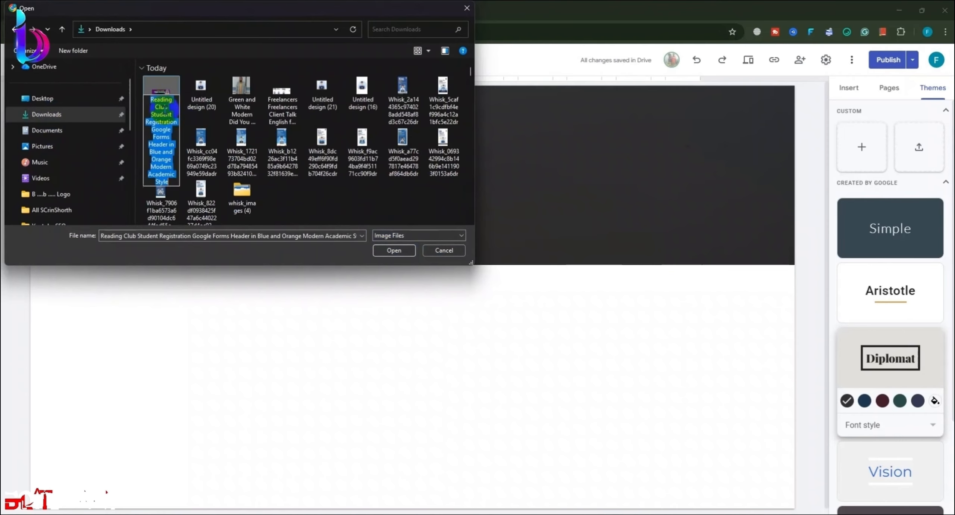
pyautogui.click(445, 251)
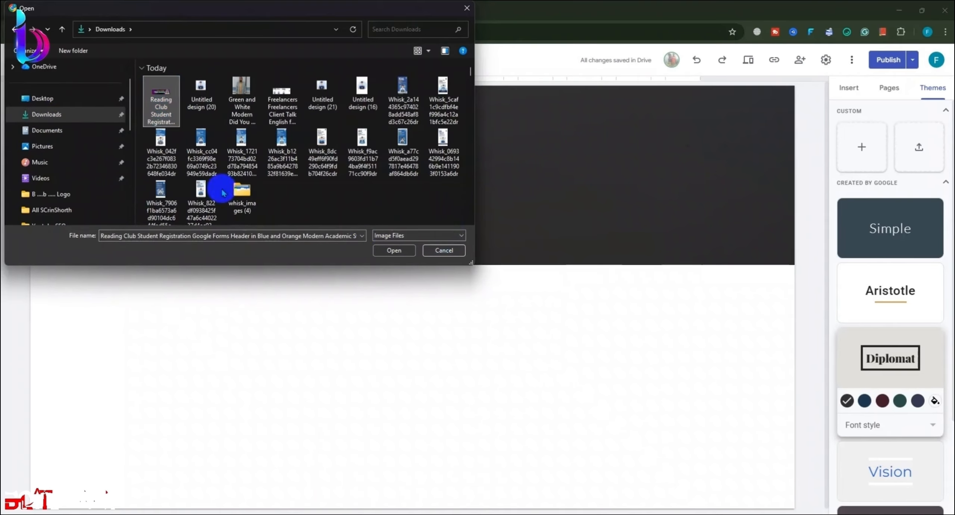
# Step: Rename the downloaded banner file in Downloads and upload it as the header image
pyautogui.click(130, 94)
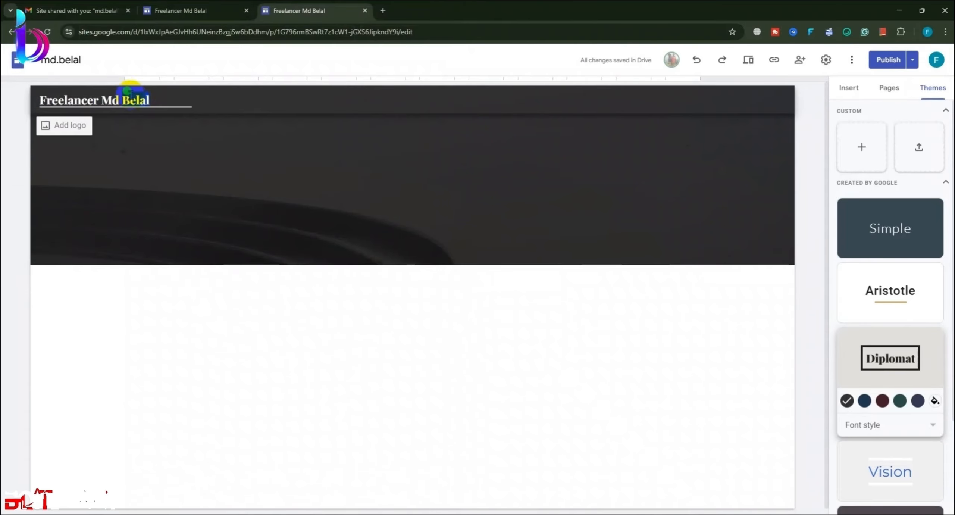
pyautogui.click(129, 137)
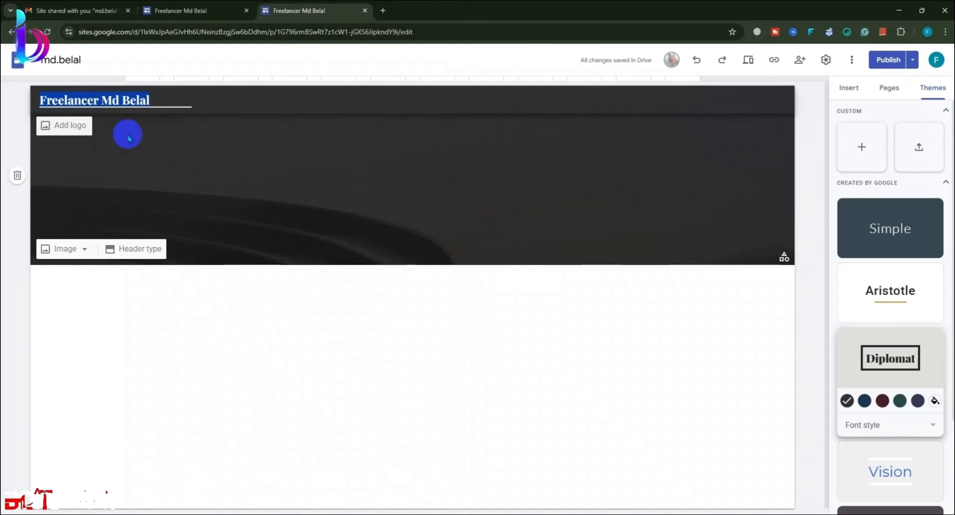
pyautogui.click(56, 249)
pyautogui.click(72, 278)
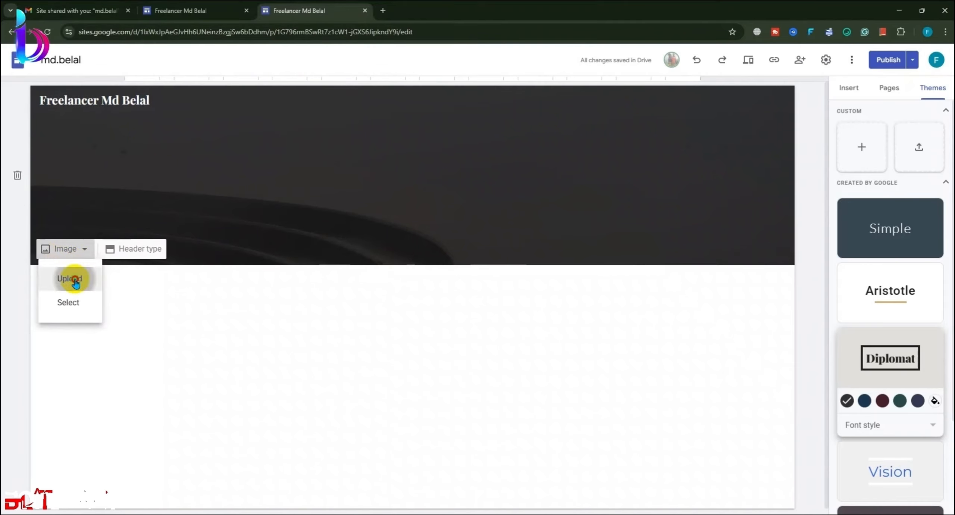
pyautogui.click(47, 114)
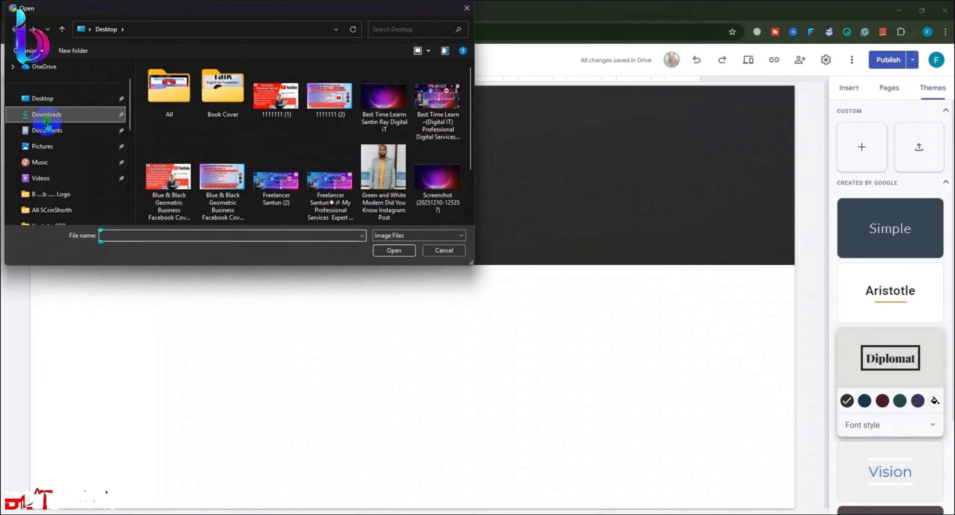
pyautogui.click(160, 107)
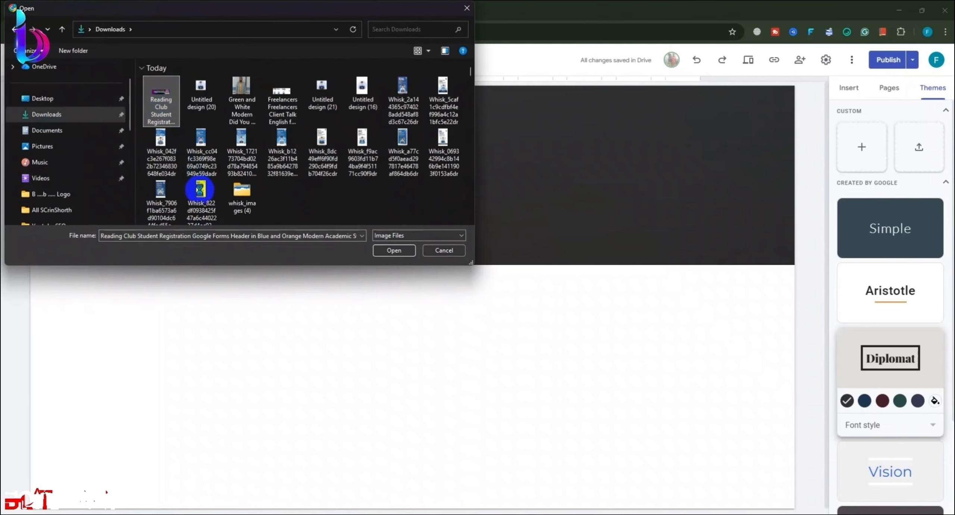
pyautogui.rightClick(160, 108)
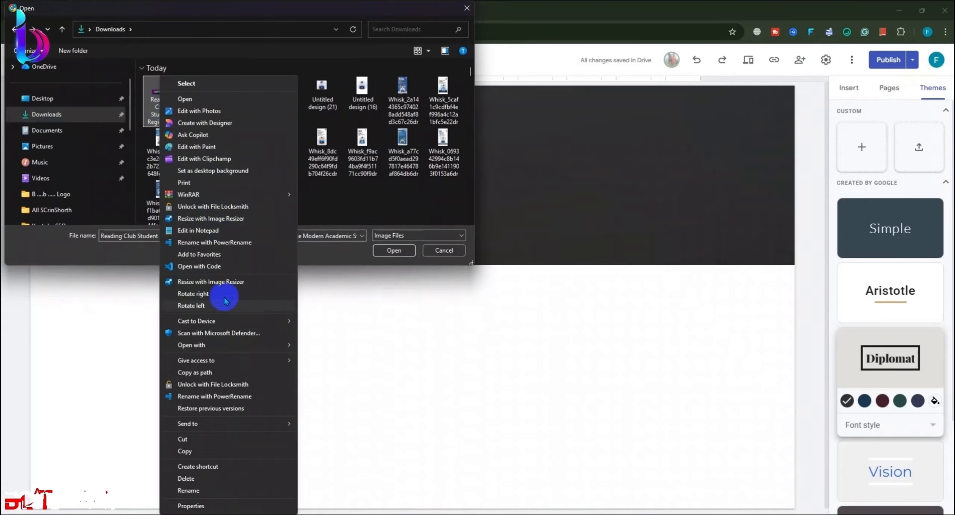
pyautogui.click(152, 117)
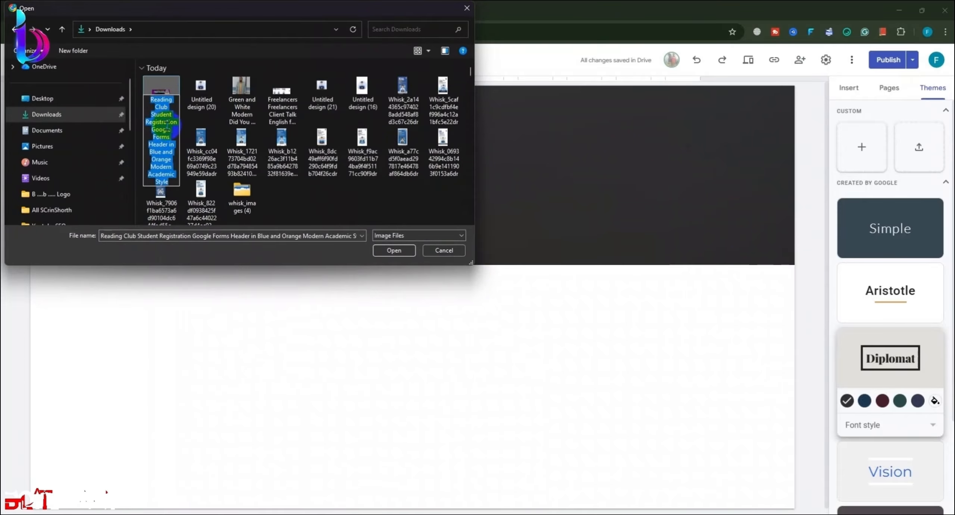
pyautogui.press('Return')
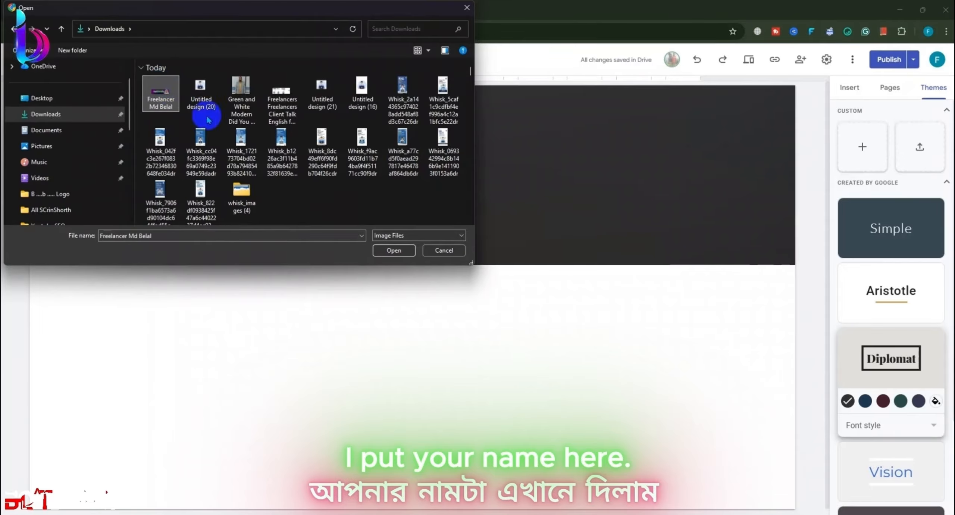
pyautogui.click(392, 249)
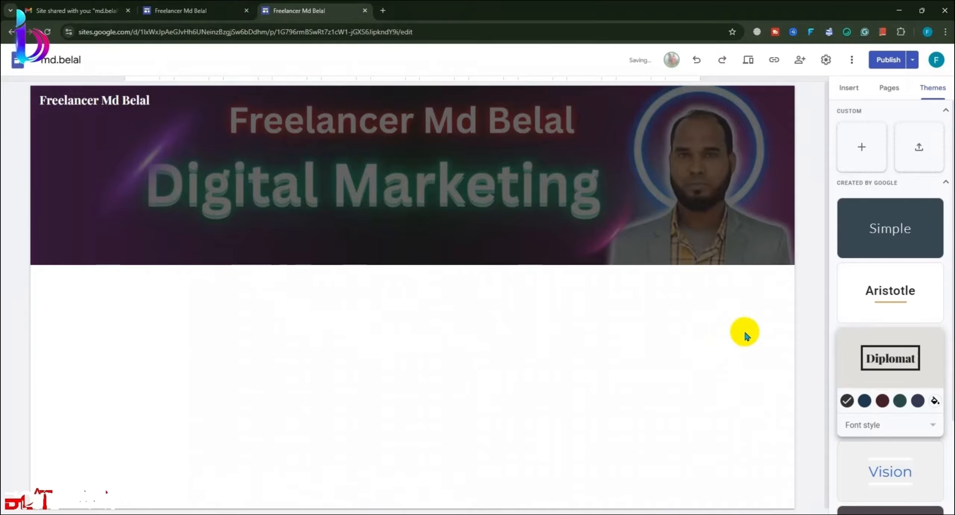
# Step: Try the Large banner header type, then return the header to Banner
pyautogui.click(759, 251)
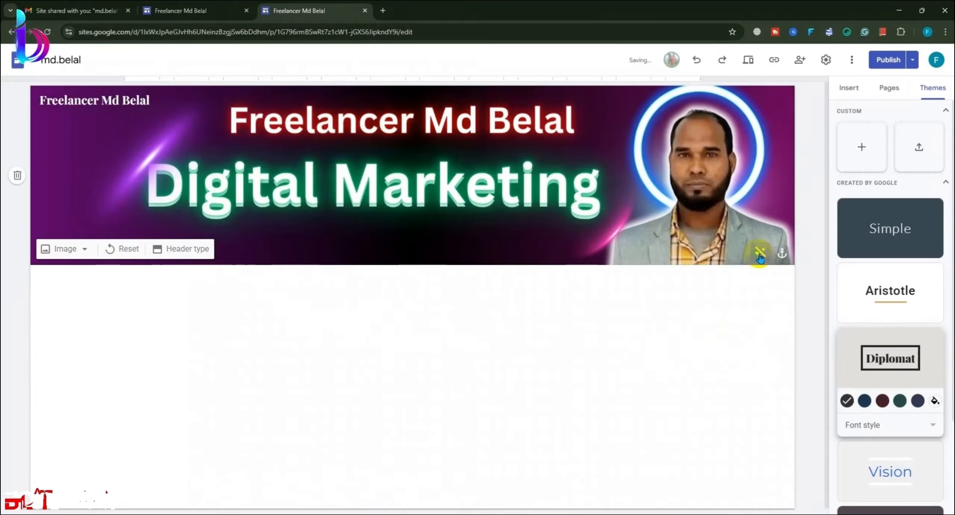
pyautogui.click(171, 249)
pyautogui.click(172, 254)
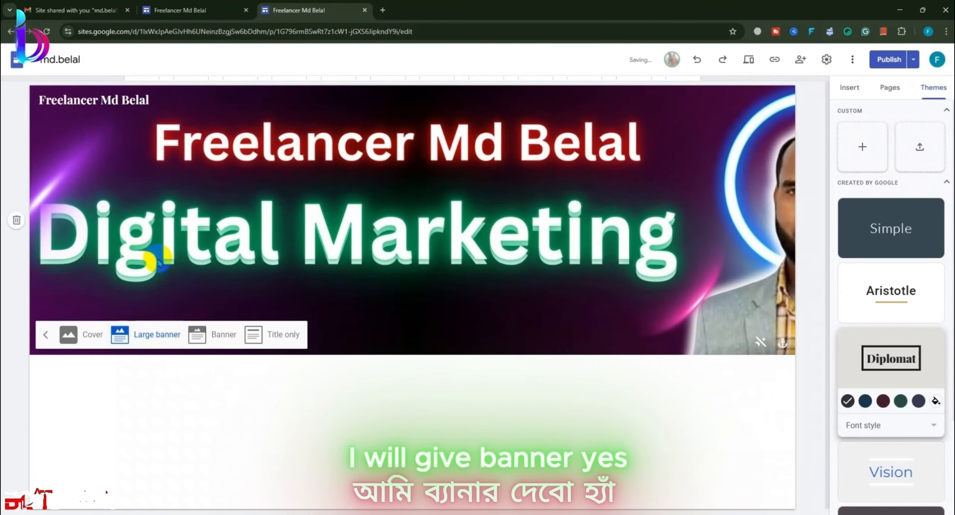
pyautogui.click(216, 343)
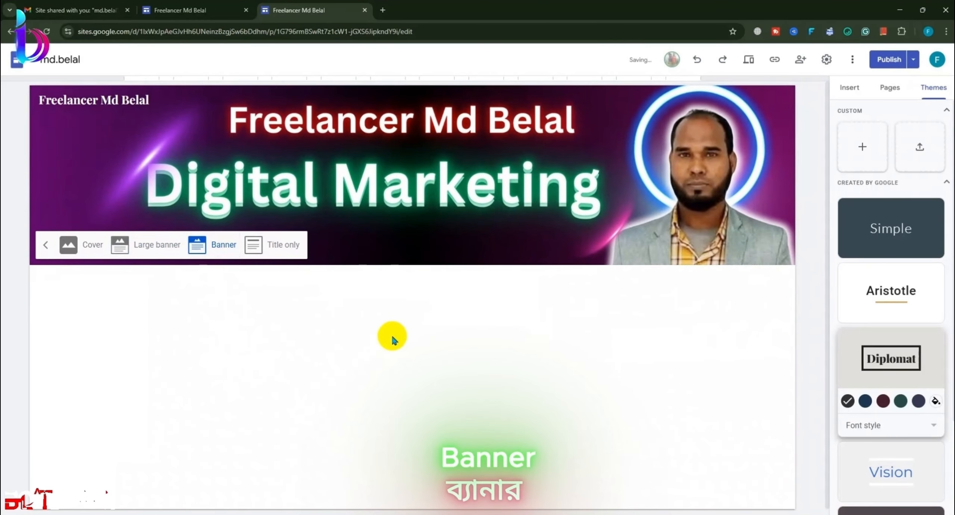
pyautogui.hotkey('ctrl', '-')
pyautogui.hotkey('ctrl', '+')
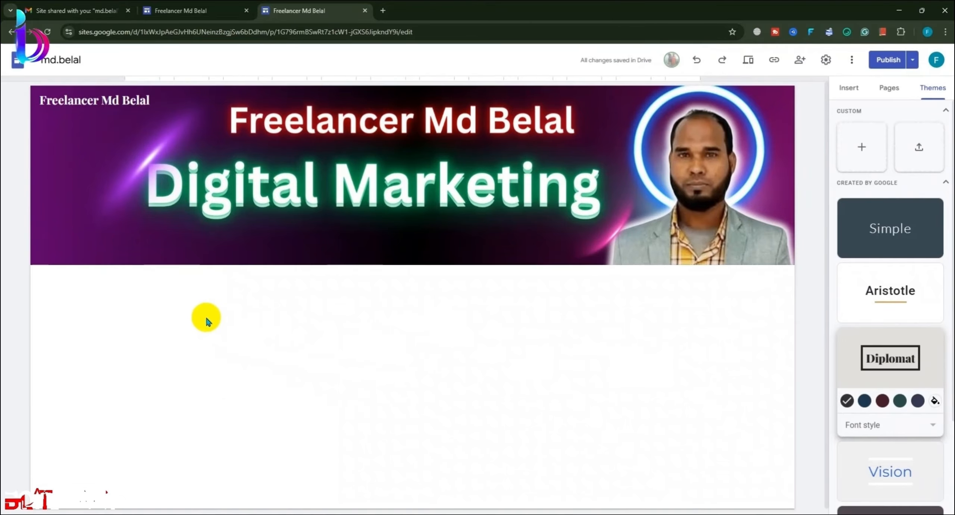
# Step: Try Title only and Large banner headers, settle on Banner, and apply Adjust for readability
pyautogui.moveTo(124, 258)
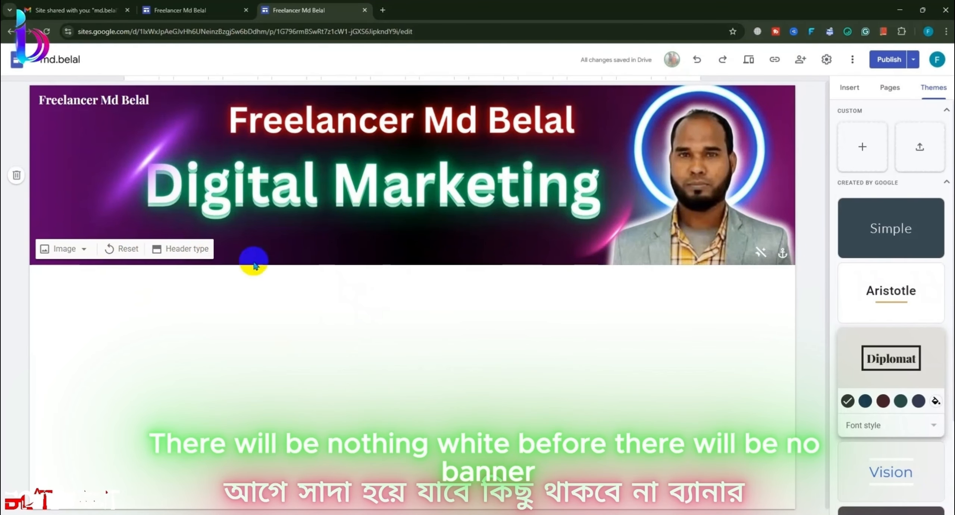
pyautogui.click(182, 249)
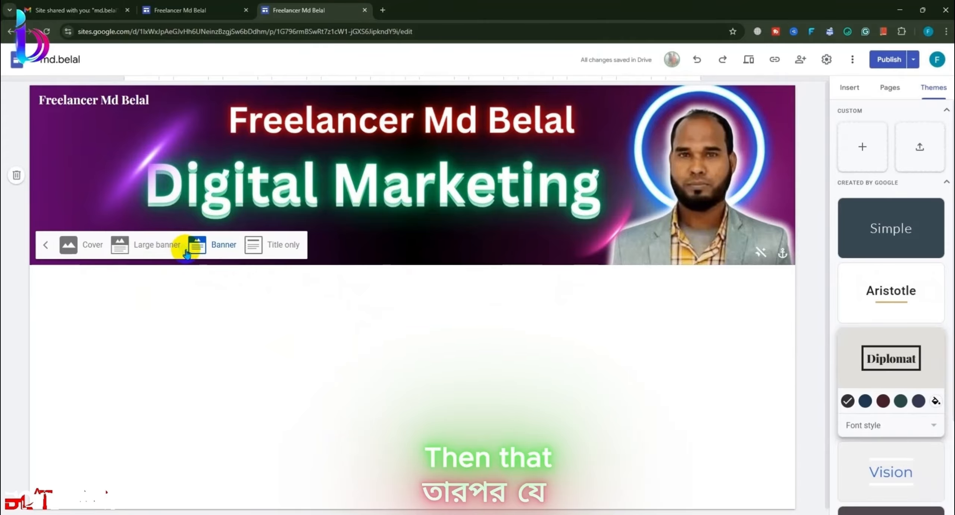
pyautogui.click(271, 245)
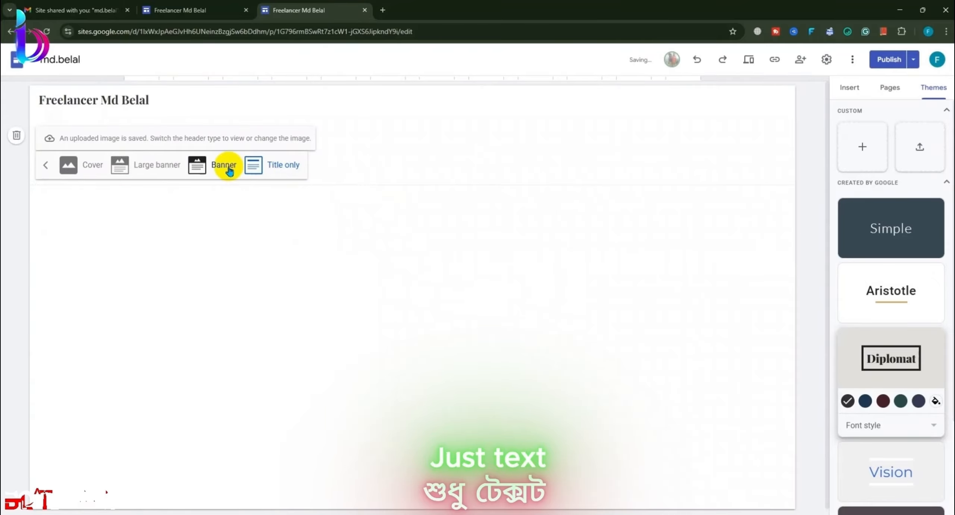
pyautogui.click(229, 170)
pyautogui.click(154, 249)
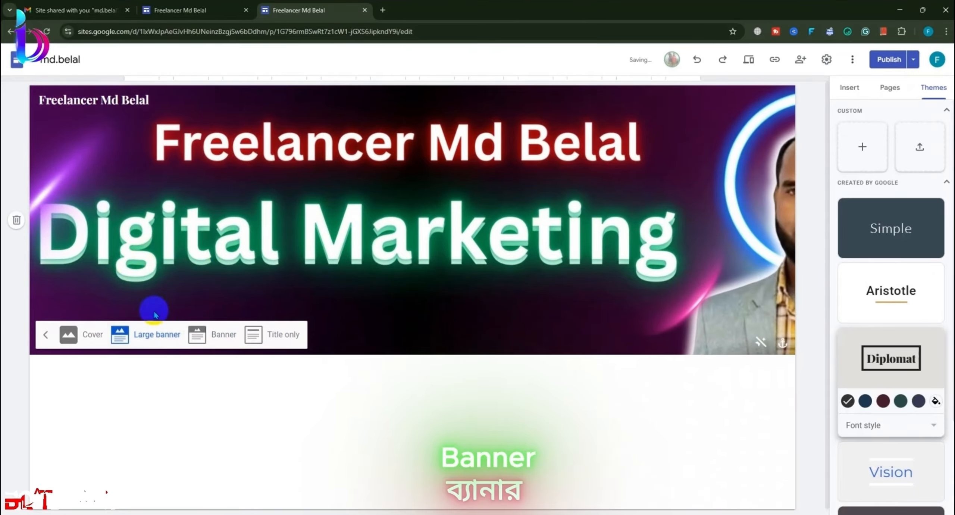
pyautogui.click(225, 336)
pyautogui.click(768, 255)
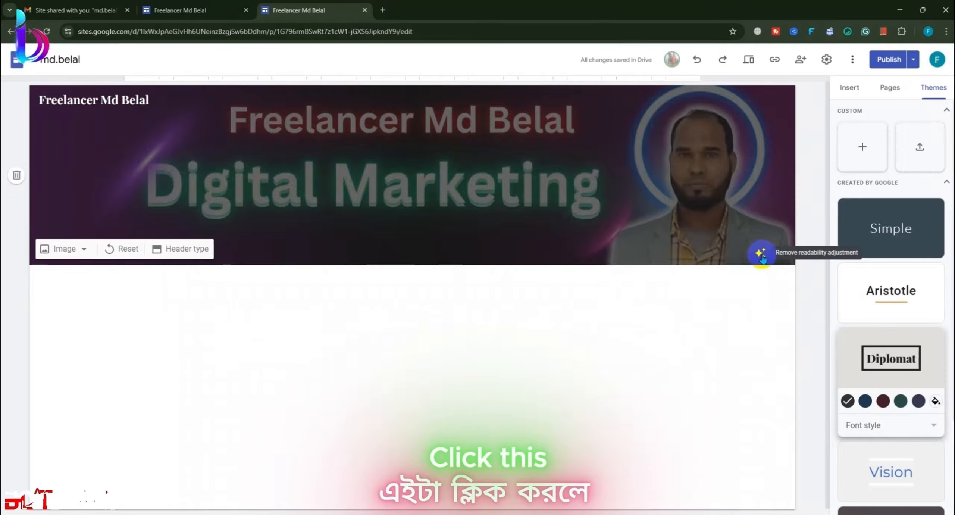
# Step: Remove the readability darkening and try Bottom, Top, Right and Left anchoring for the banner image
pyautogui.click(760, 255)
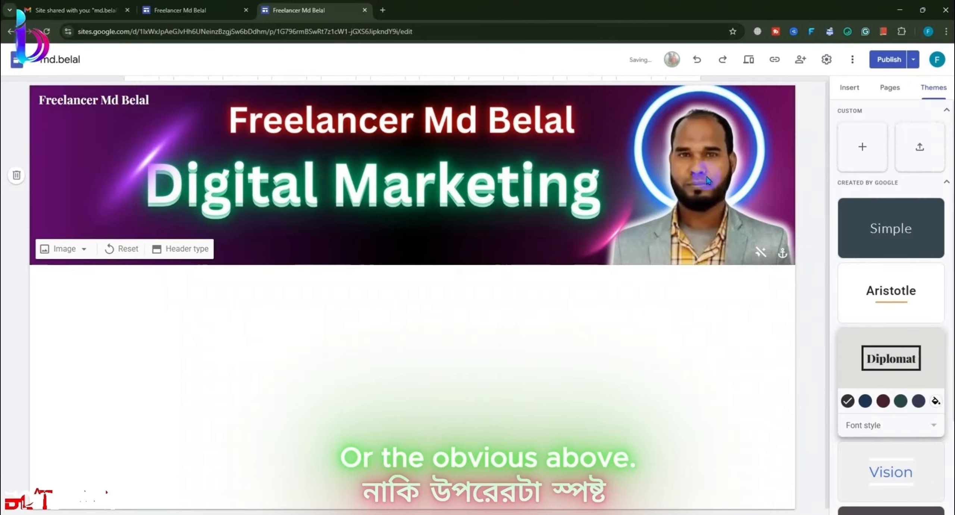
pyautogui.click(783, 254)
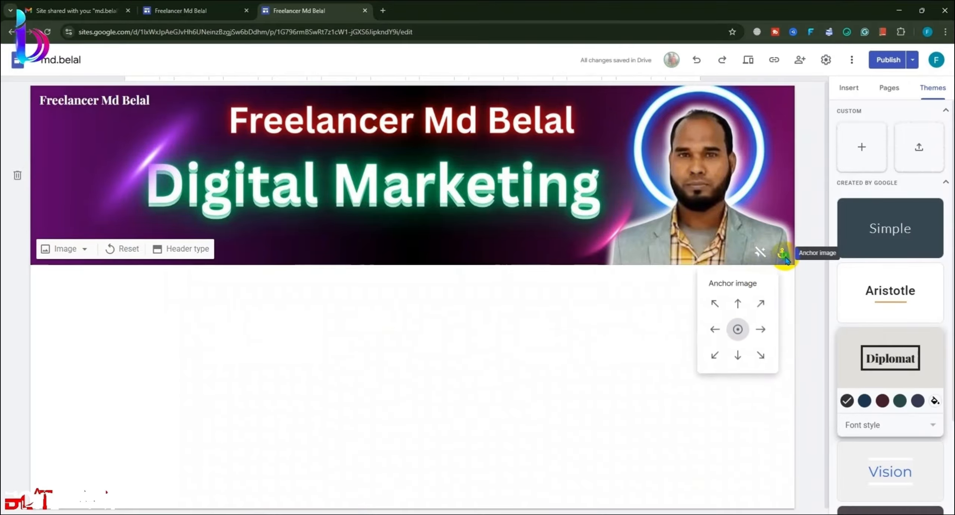
pyautogui.click(737, 357)
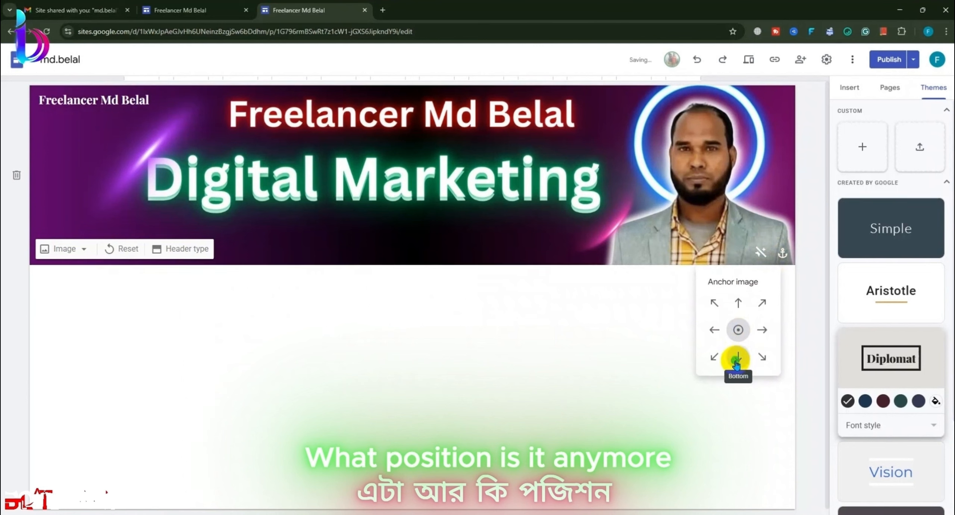
pyautogui.click(739, 304)
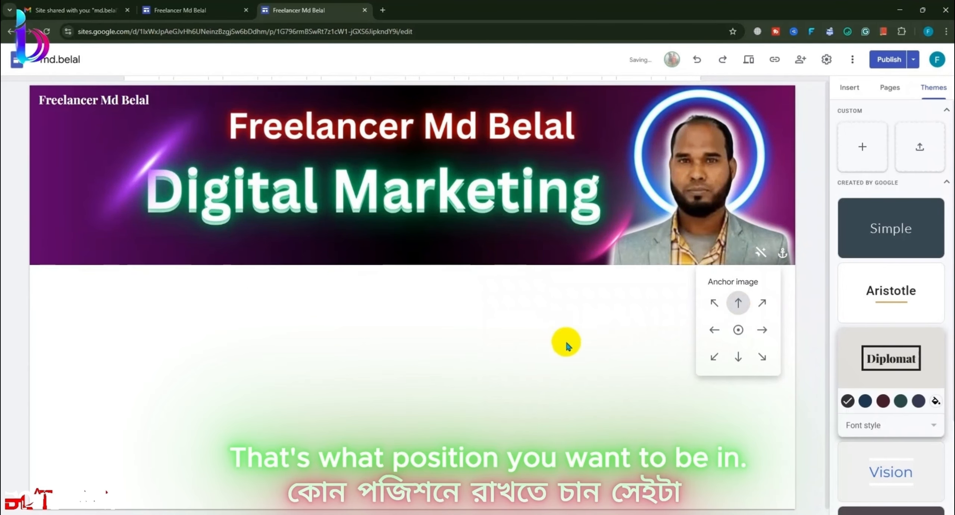
pyautogui.click(738, 357)
pyautogui.click(761, 329)
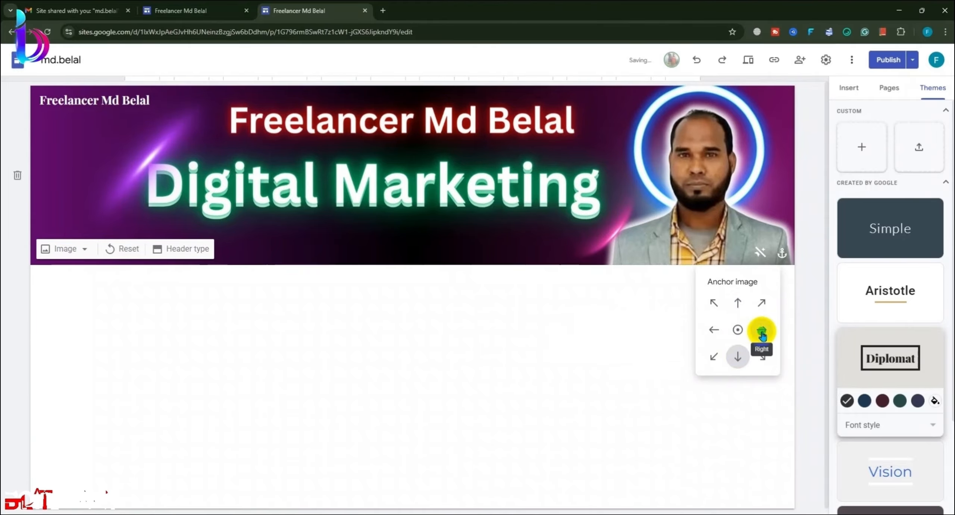
pyautogui.click(709, 332)
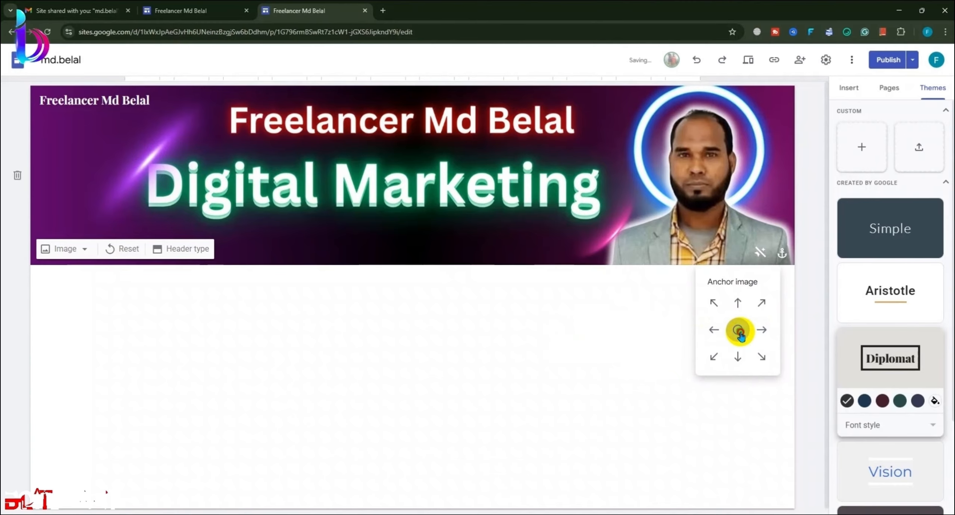
pyautogui.click(632, 347)
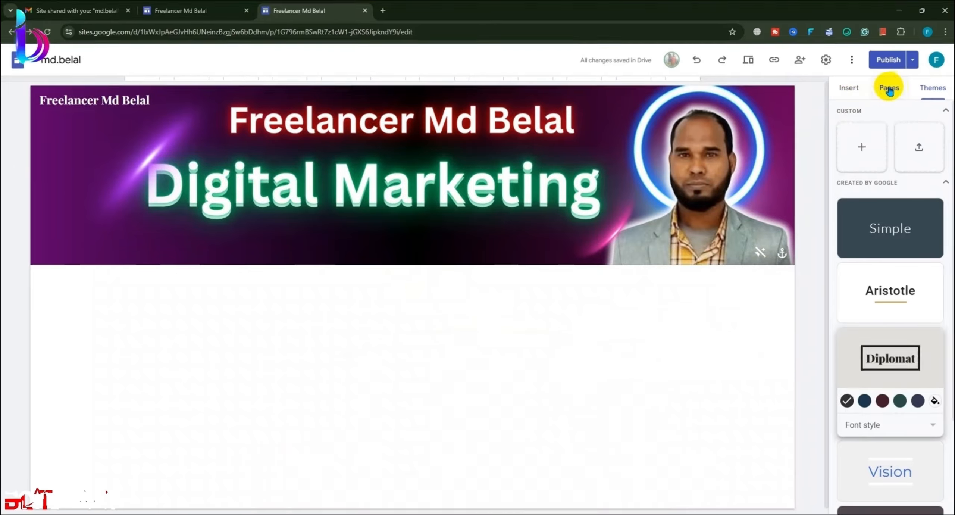
# Step: Insert an empty text box below the banner and deselect it
pyautogui.click(854, 88)
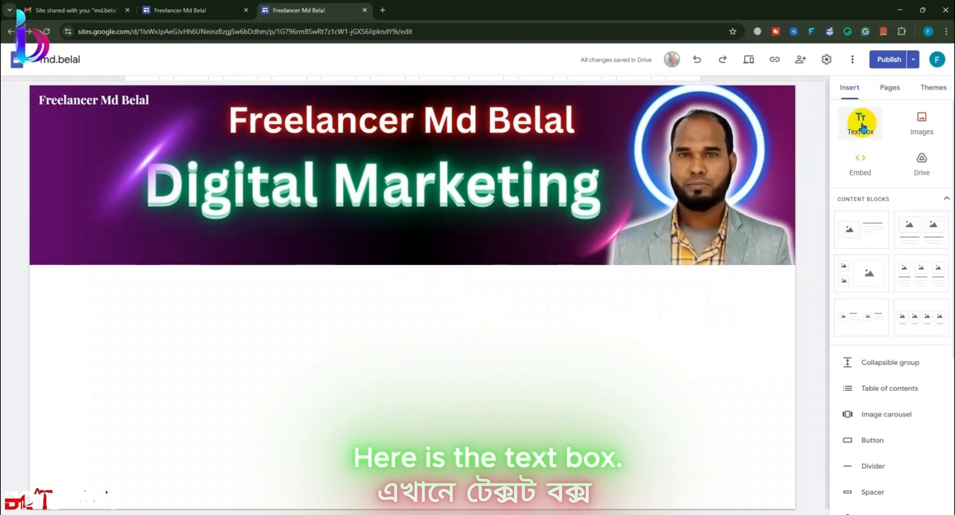
pyautogui.click(860, 123)
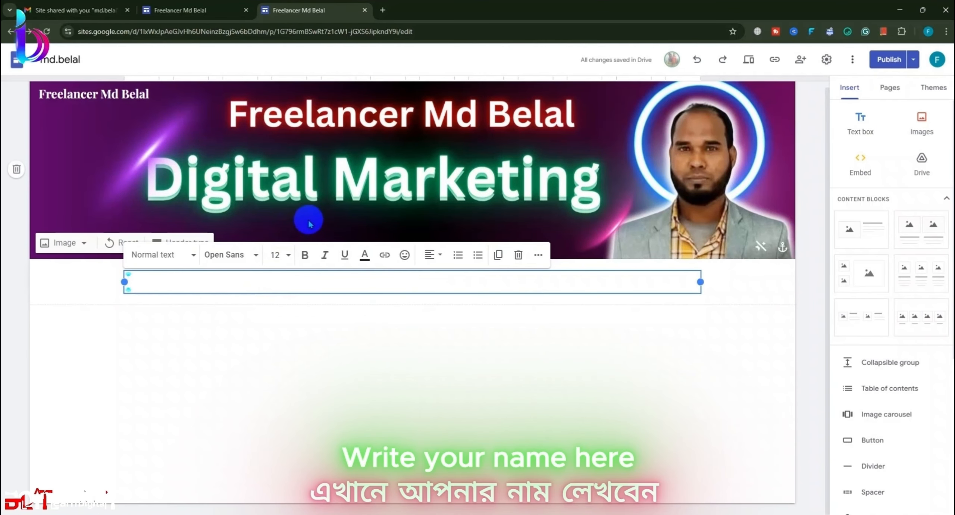
pyautogui.click(531, 362)
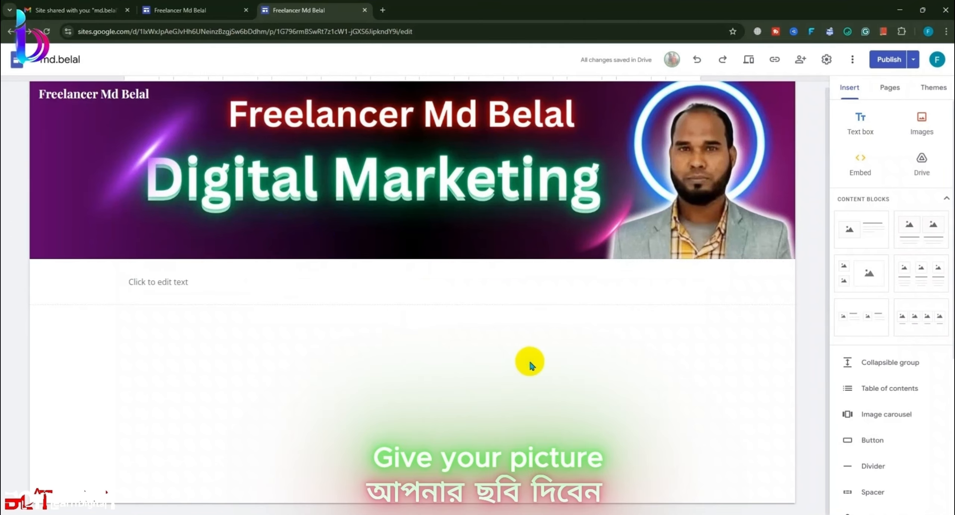
pyautogui.click(287, 279)
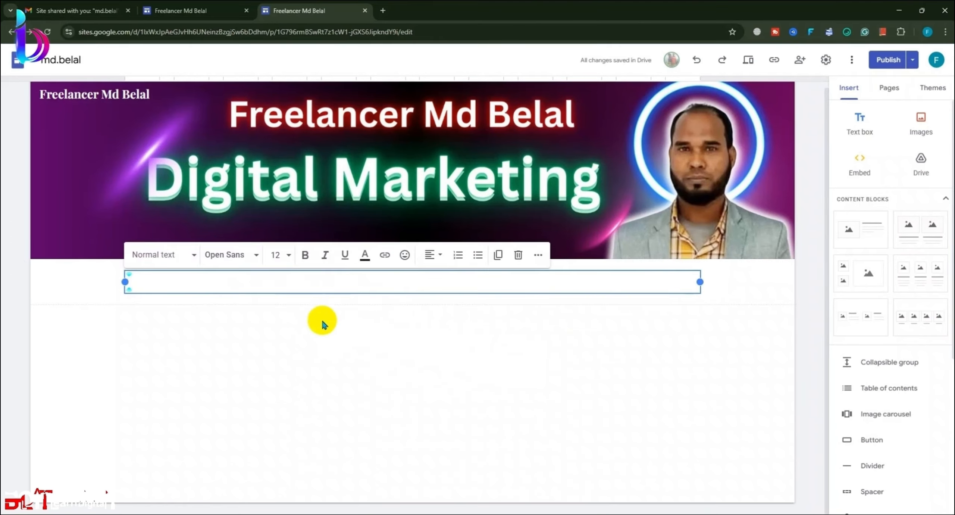
pyautogui.click(302, 364)
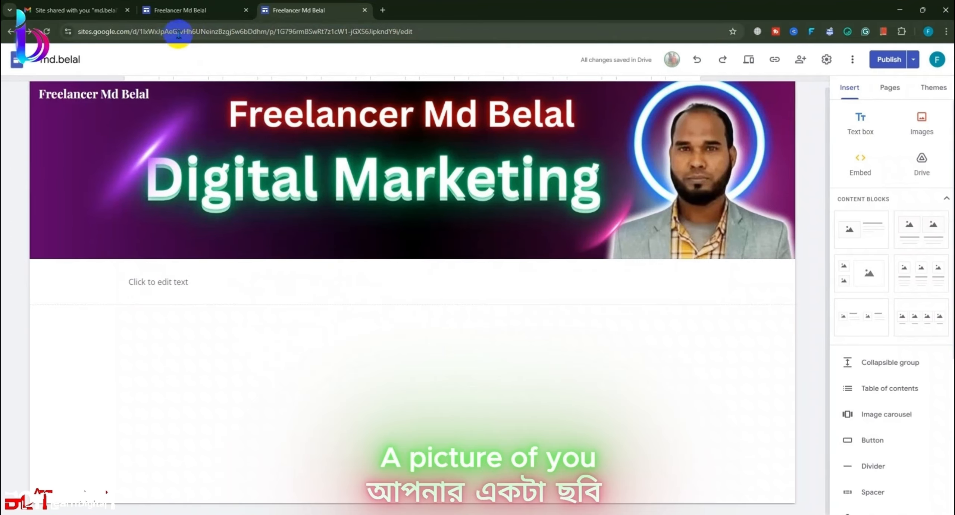
# Step: Switch to the Canva window showing the Green and White Modern design
pyautogui.click(115, 1)
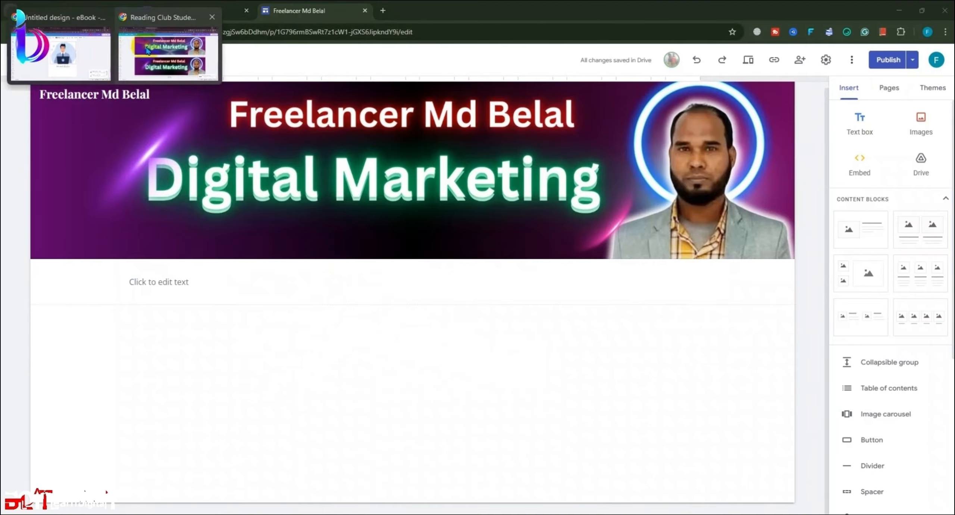
pyautogui.click(146, 66)
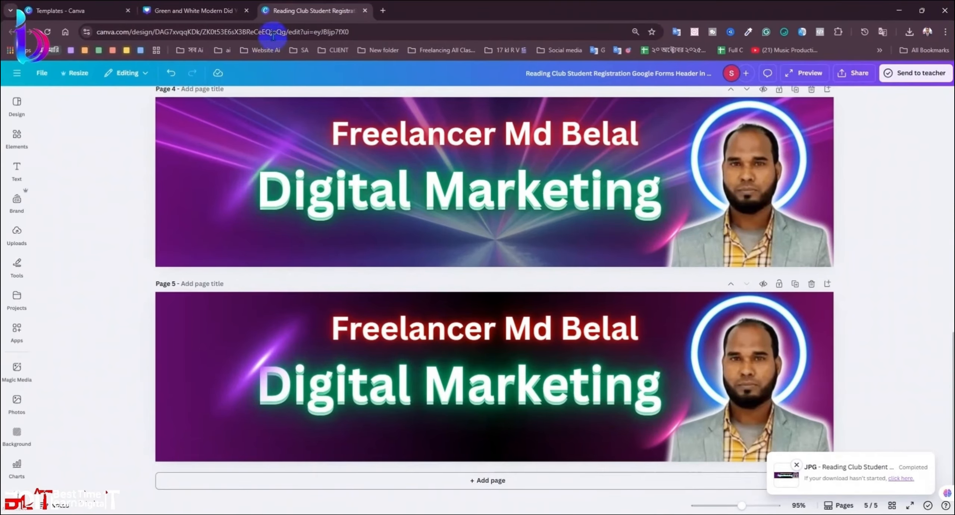
pyautogui.click(184, 14)
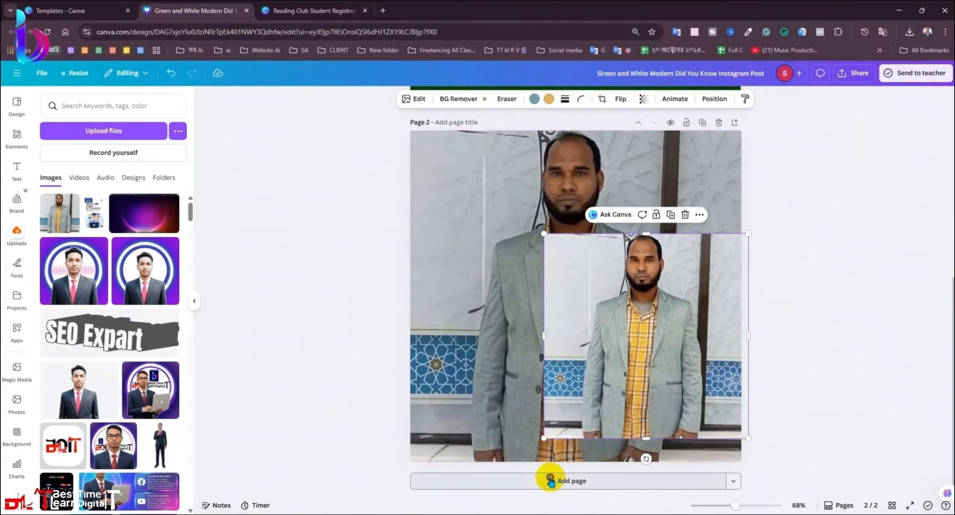
# Step: Add a blank page 3 and paste the portrait photo copied from Reading Club's Page 5
pyautogui.click(550, 480)
pyautogui.scroll(3, 601, 260)
pyautogui.moveTo(652, 174); pyautogui.dragTo(616, 414)
pyautogui.hotkey('ctrl', 'z')
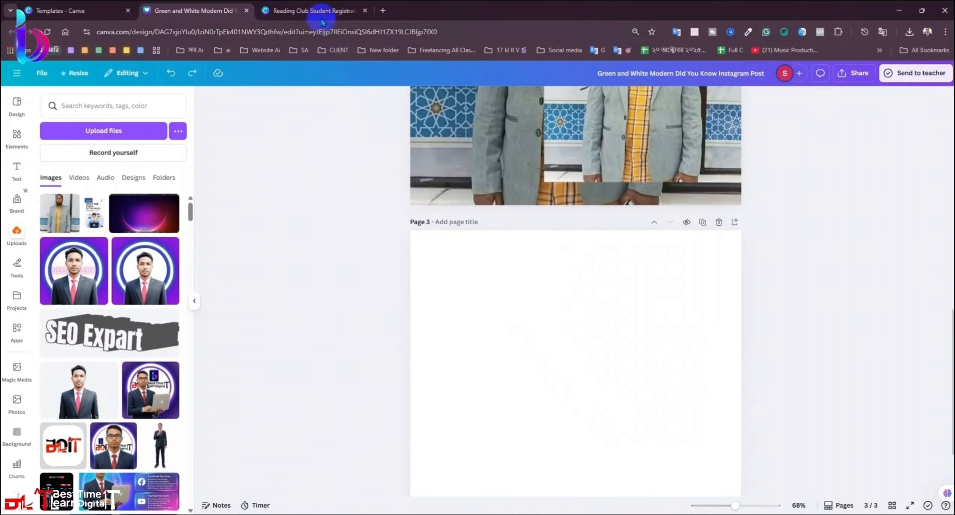
pyautogui.click(313, 11)
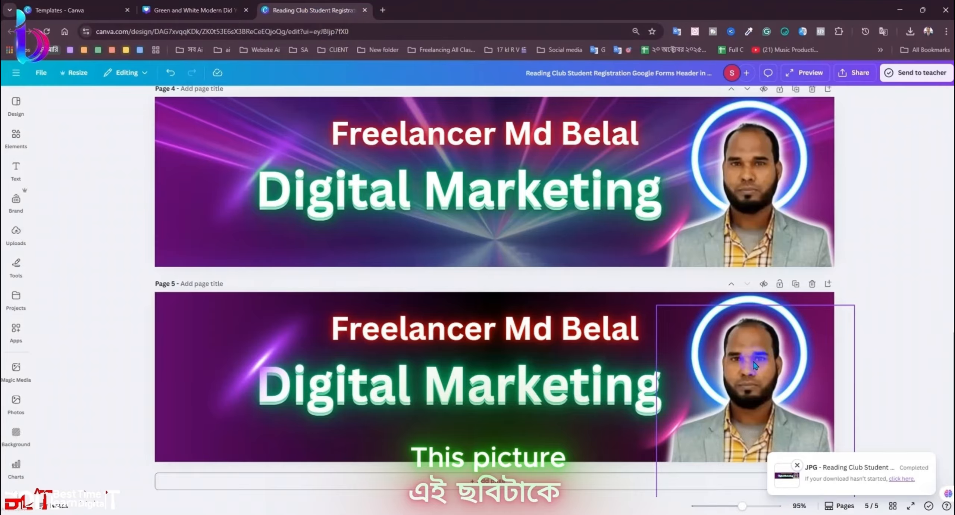
pyautogui.click(755, 365)
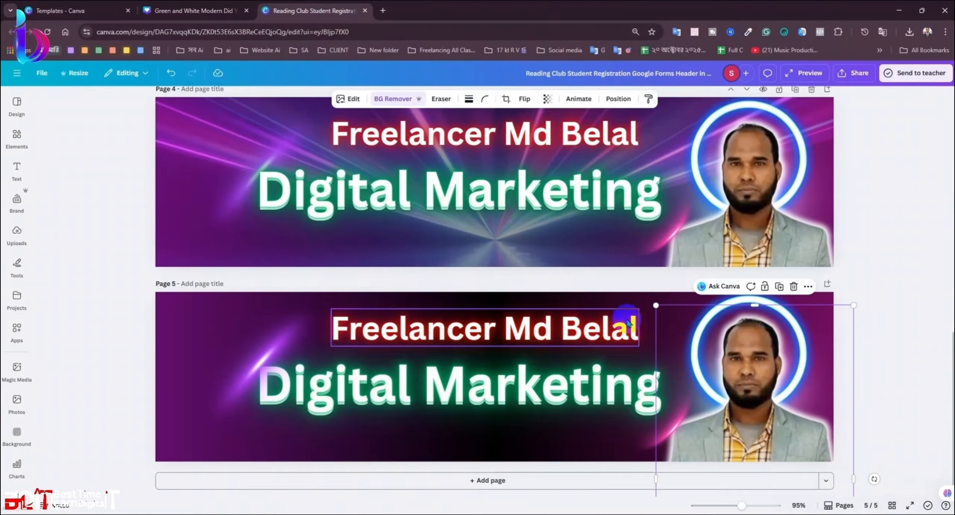
pyautogui.click(209, 17)
pyautogui.scroll(-3, 575, 284)
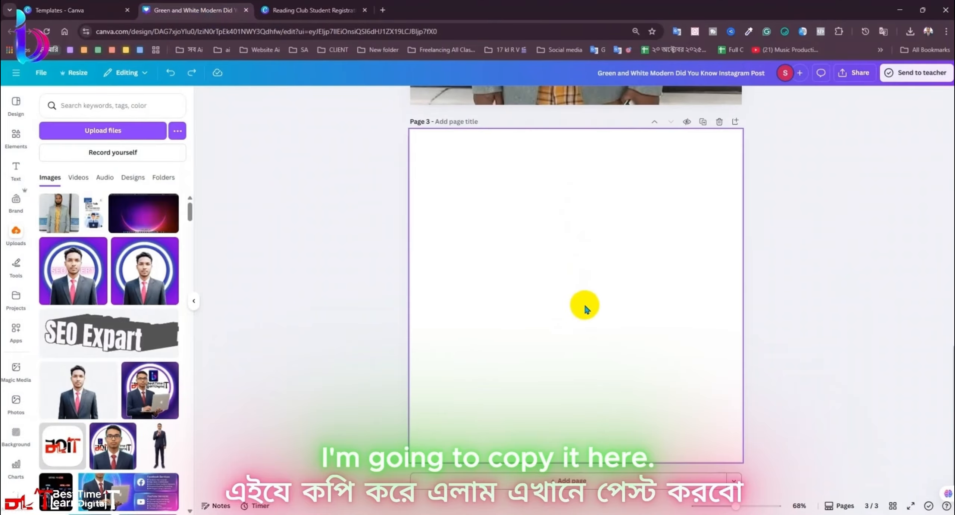
pyautogui.hotkey('ctrl', 'v')
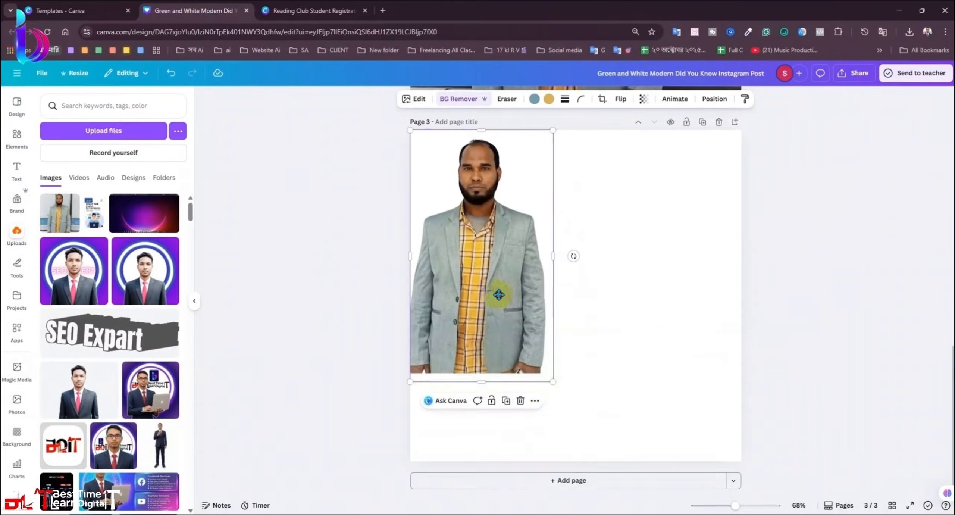
# Step: Enlarge and centre the pasted portrait to fill most of page 3
pyautogui.moveTo(494, 283); pyautogui.dragTo(603, 383)
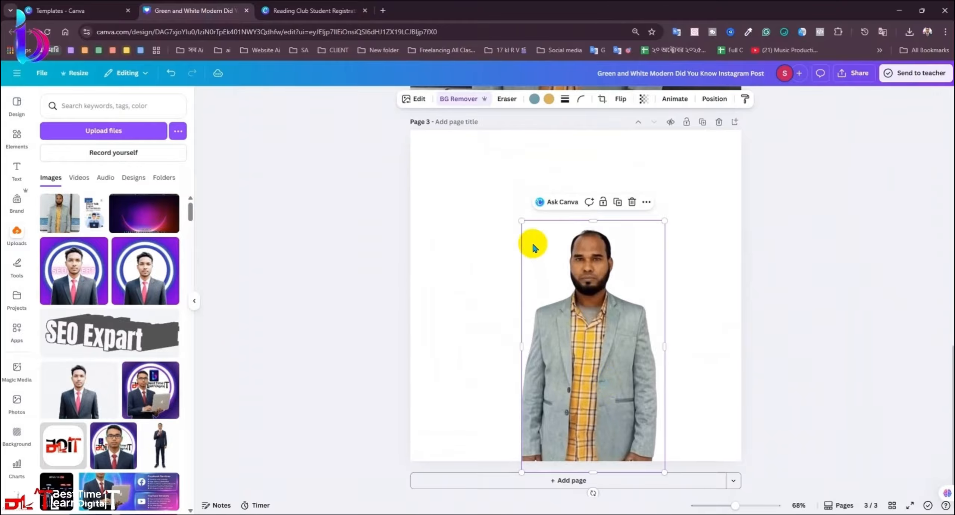
pyautogui.moveTo(522, 220); pyautogui.dragTo(433, 156)
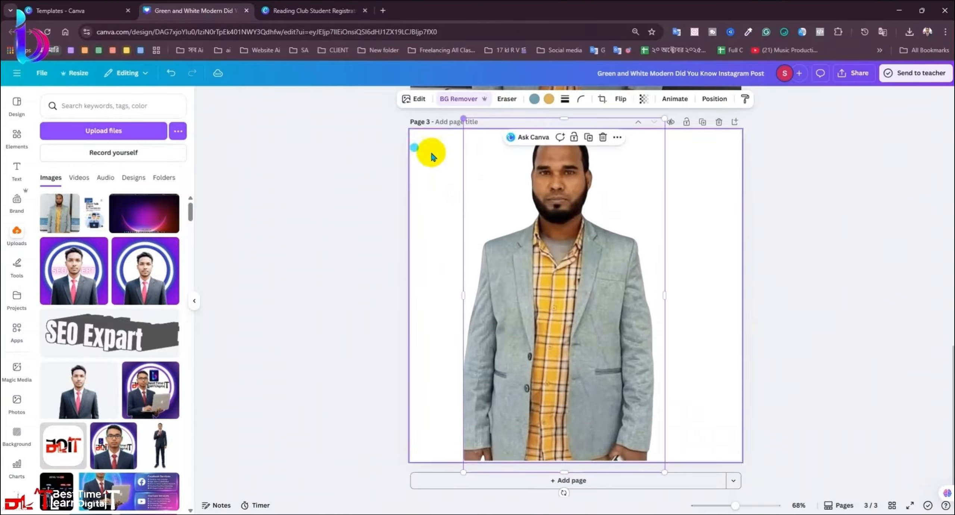
pyautogui.moveTo(608, 314); pyautogui.dragTo(638, 356)
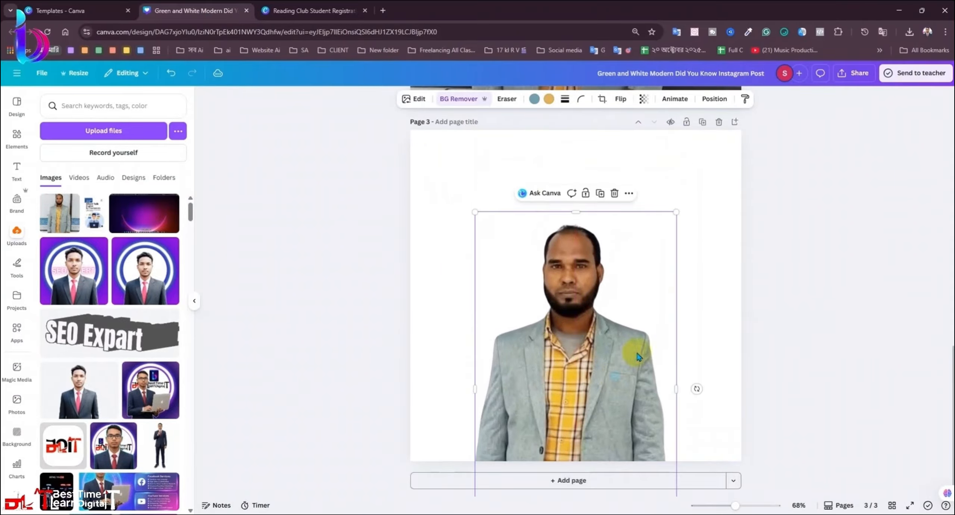
pyautogui.moveTo(672, 212); pyautogui.dragTo(756, 181)
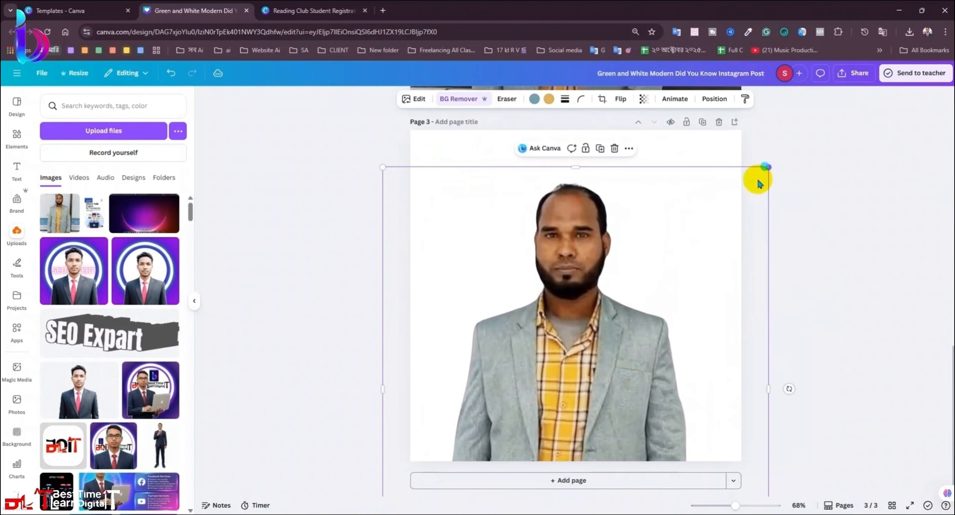
pyautogui.moveTo(649, 331); pyautogui.dragTo(638, 351)
pyautogui.moveTo(787, 397); pyautogui.dragTo(740, 404)
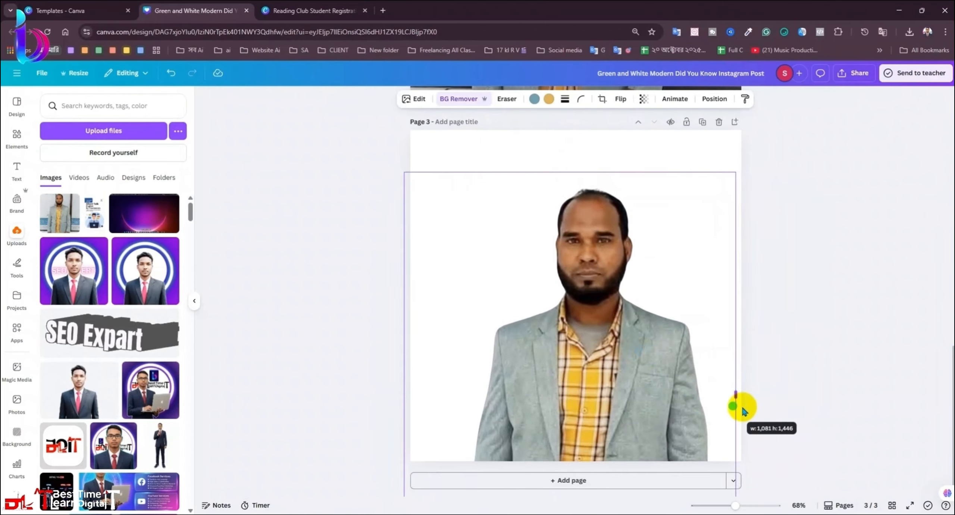
pyautogui.click(806, 372)
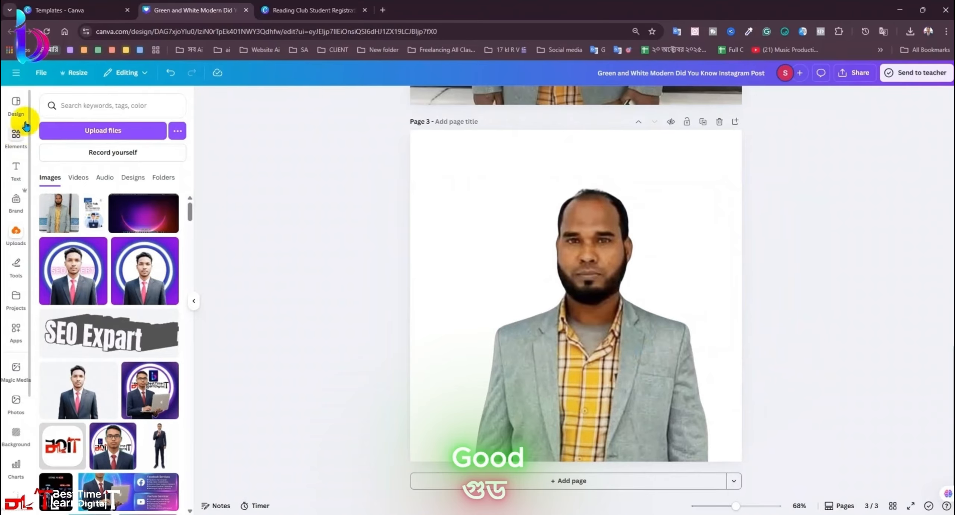
# Step: Add the soft gradient glow from recent elements, enlarge it over the page, and send it backward
pyautogui.click(27, 131)
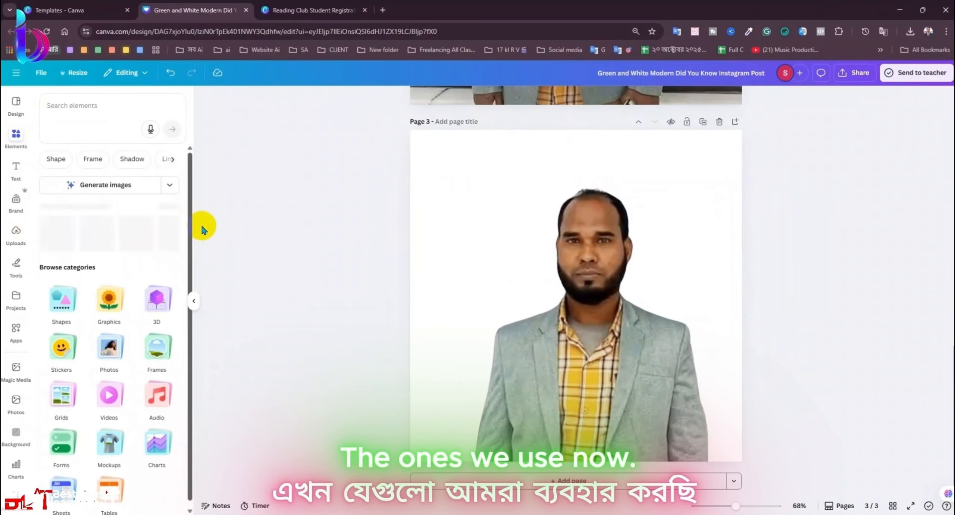
pyautogui.click(166, 196)
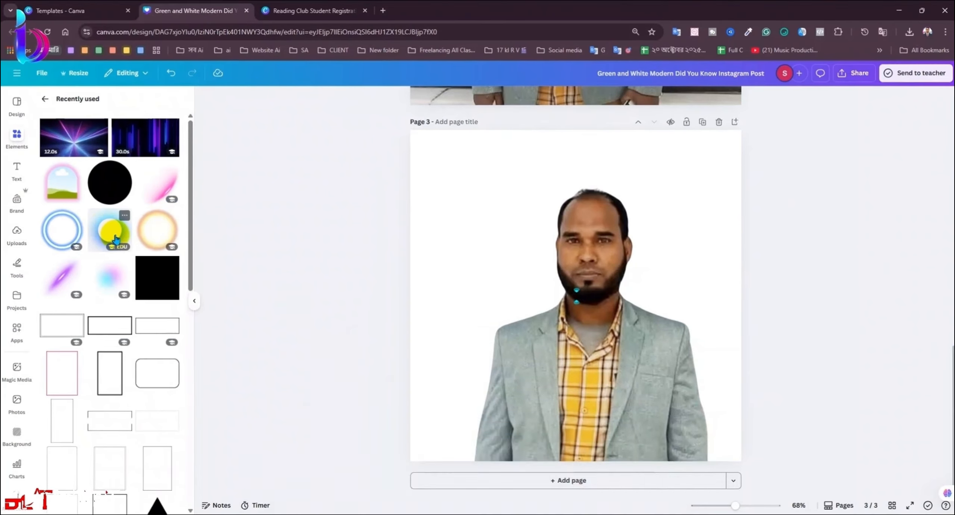
pyautogui.click(107, 287)
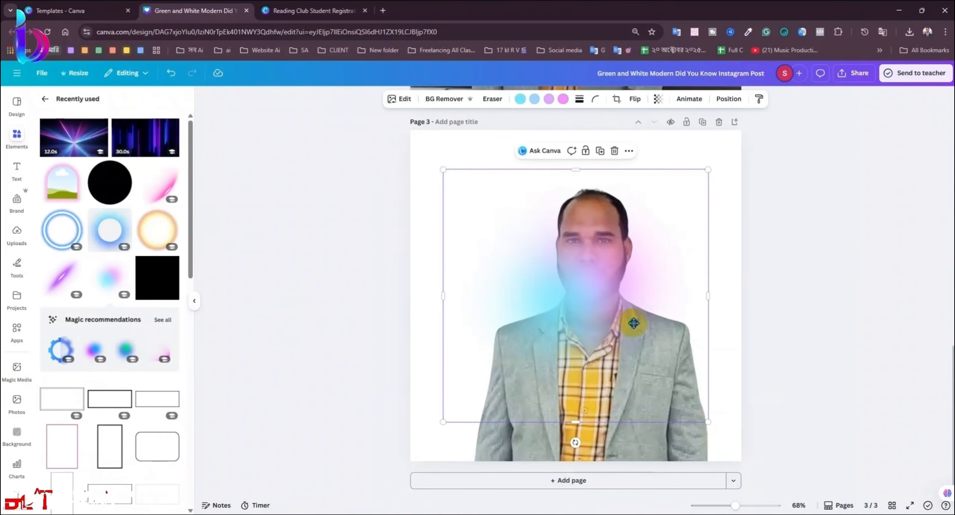
pyautogui.moveTo(718, 415); pyautogui.dragTo(764, 455)
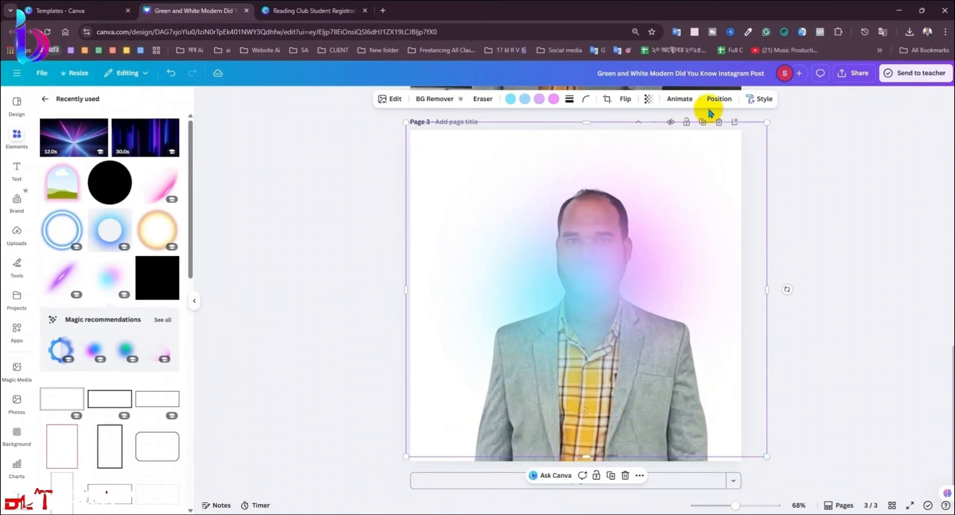
pyautogui.click(719, 99)
pyautogui.click(145, 147)
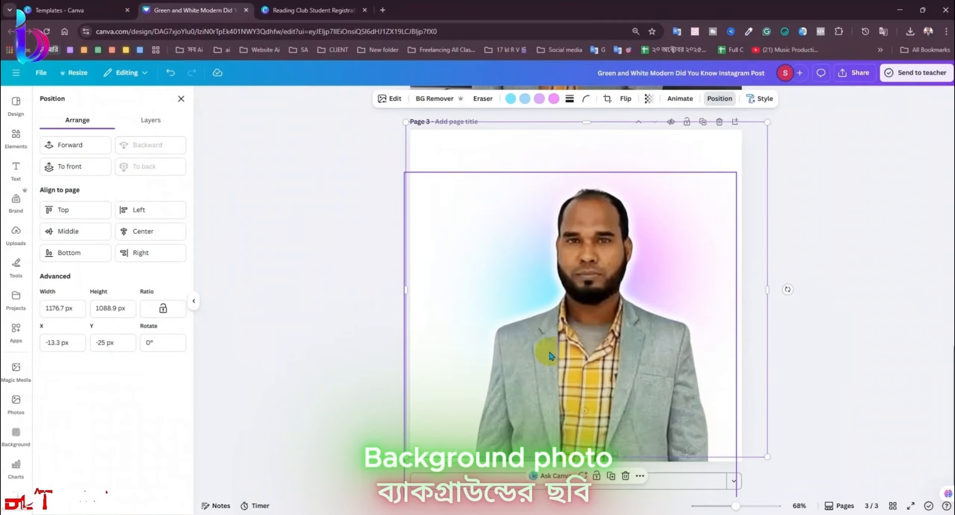
# Step: Reselect the photo and glow, viewing the glow's colour options without changing them
pyautogui.click(577, 270)
pyautogui.click(447, 138)
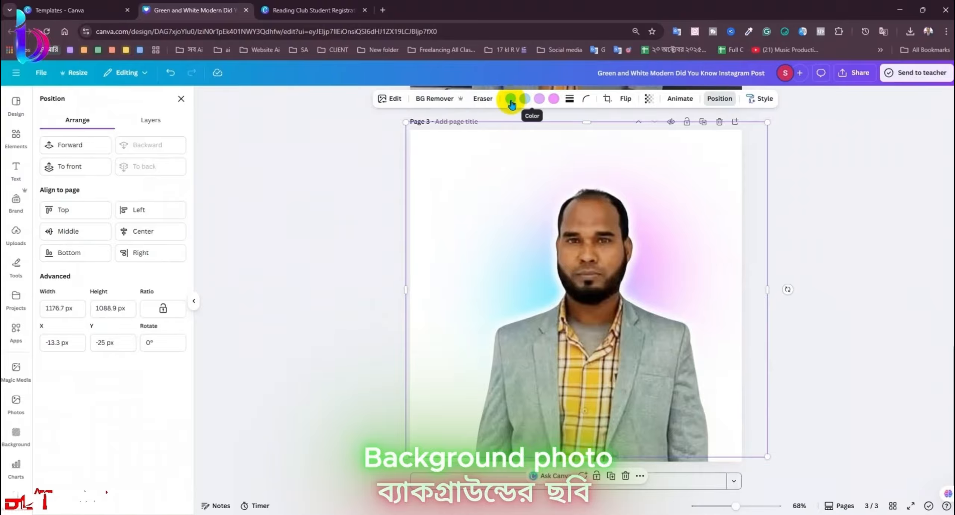
pyautogui.click(509, 100)
pyautogui.click(452, 164)
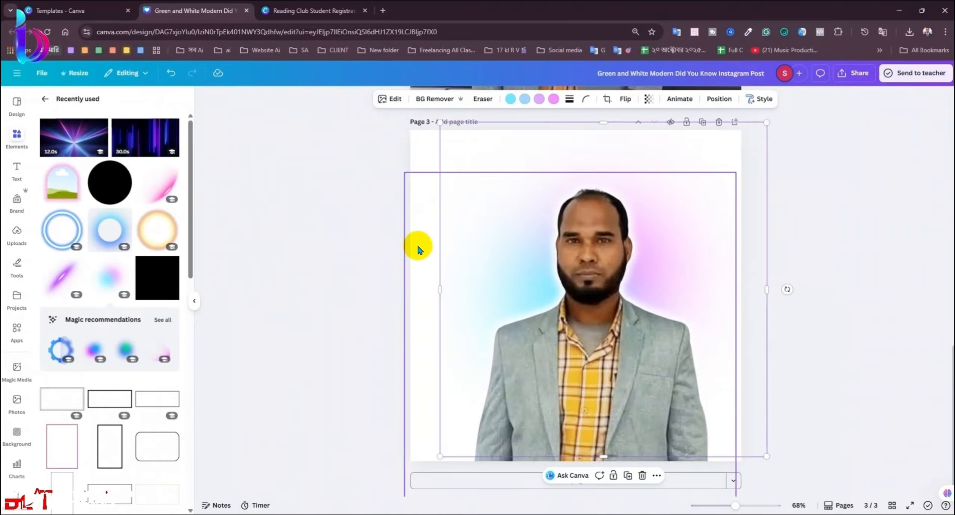
pyautogui.click(453, 192)
pyautogui.click(498, 121)
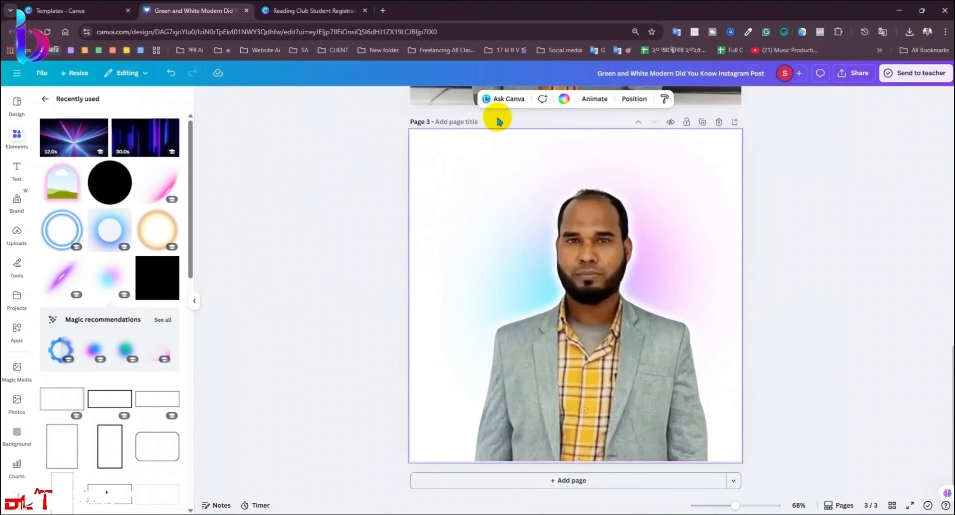
# Step: Make the page 3 background black, undoing an accidental photo move
pyautogui.click(564, 100)
pyautogui.click(69, 164)
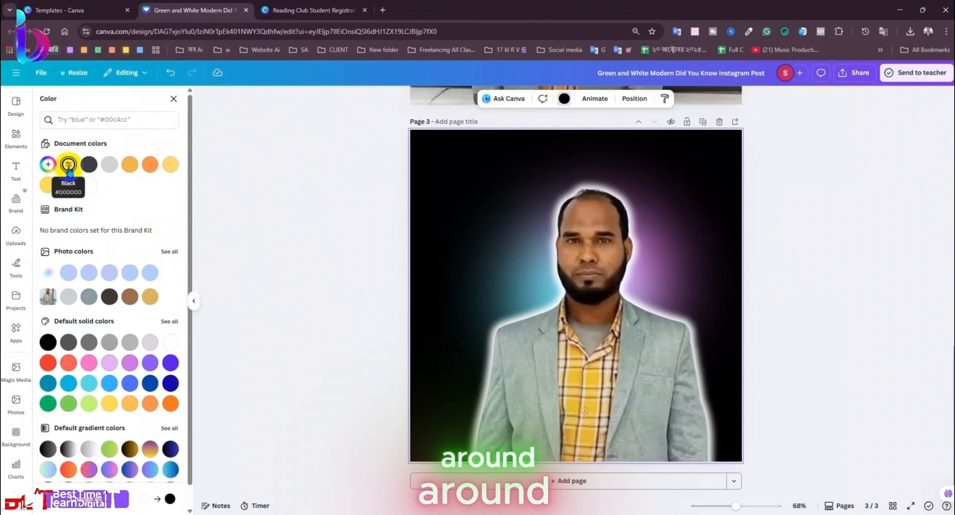
pyautogui.click(471, 227)
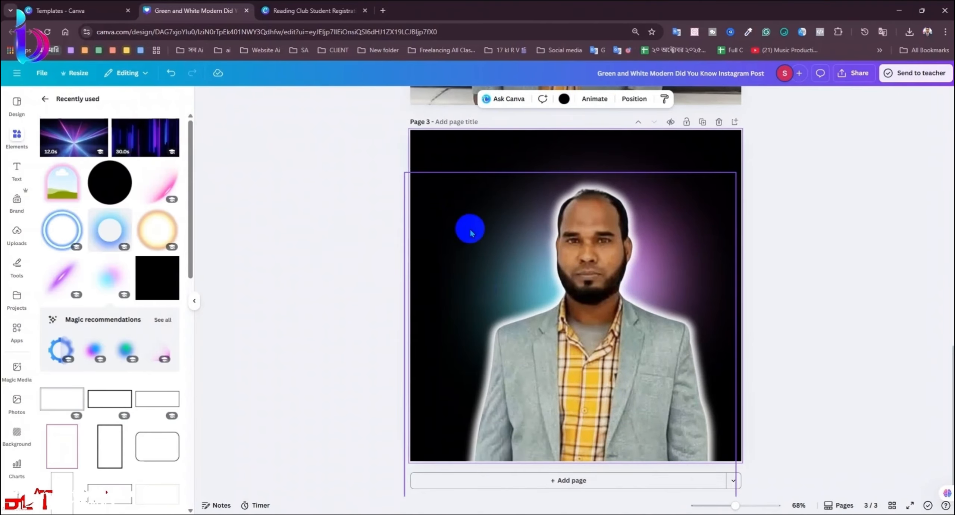
pyautogui.moveTo(477, 234); pyautogui.dragTo(575, 263)
pyautogui.hotkey('ctrl', 'z')
# Step: Stretch the glow to the left page edge, recentre the photo, nudge the glow up, add the blue ring
pyautogui.click(460, 266)
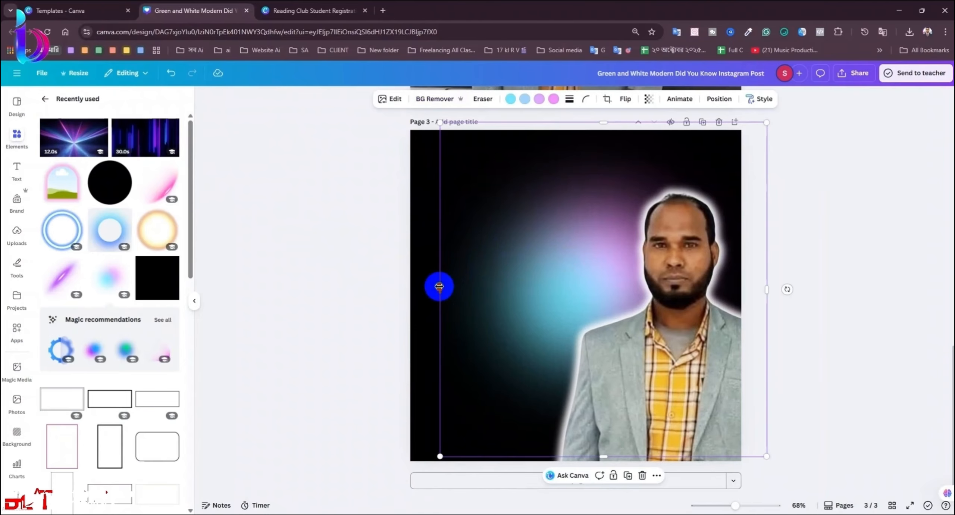
pyautogui.moveTo(439, 286); pyautogui.dragTo(410, 286)
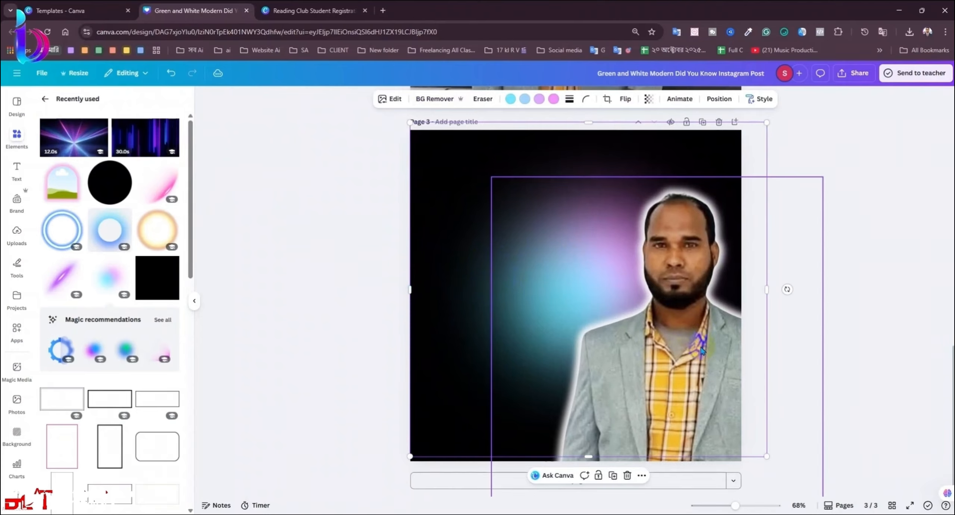
pyautogui.moveTo(701, 351); pyautogui.dragTo(607, 341)
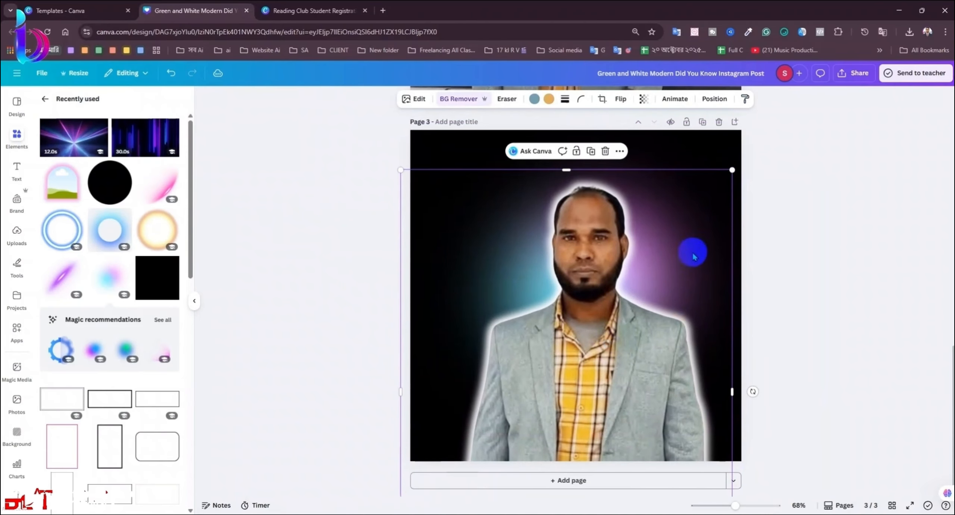
pyautogui.click(649, 156)
pyautogui.moveTo(649, 155)
pyautogui.mouseDown()
pyautogui.moveTo(649, 138)
pyautogui.moveTo(646, 151)
pyautogui.mouseUp()
pyautogui.click(844, 201)
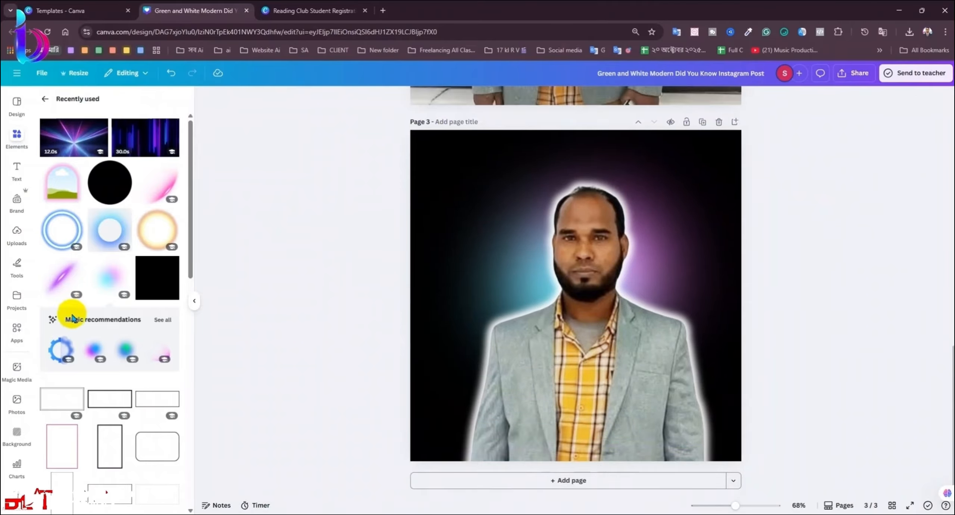
pyautogui.click(62, 229)
# Step: Place the blue neon ring around the man's head and send it behind his photo
pyautogui.moveTo(693, 337); pyautogui.dragTo(705, 324)
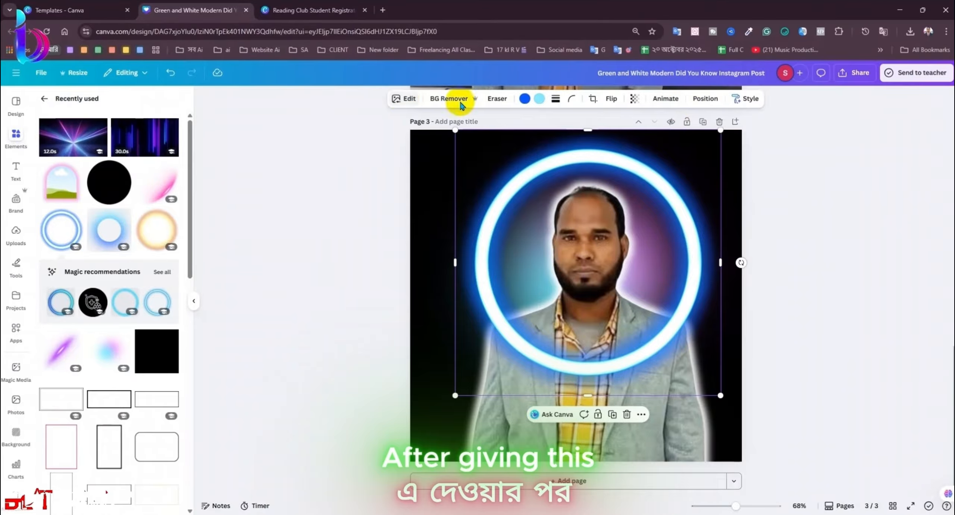
pyautogui.click(703, 101)
pyautogui.click(151, 146)
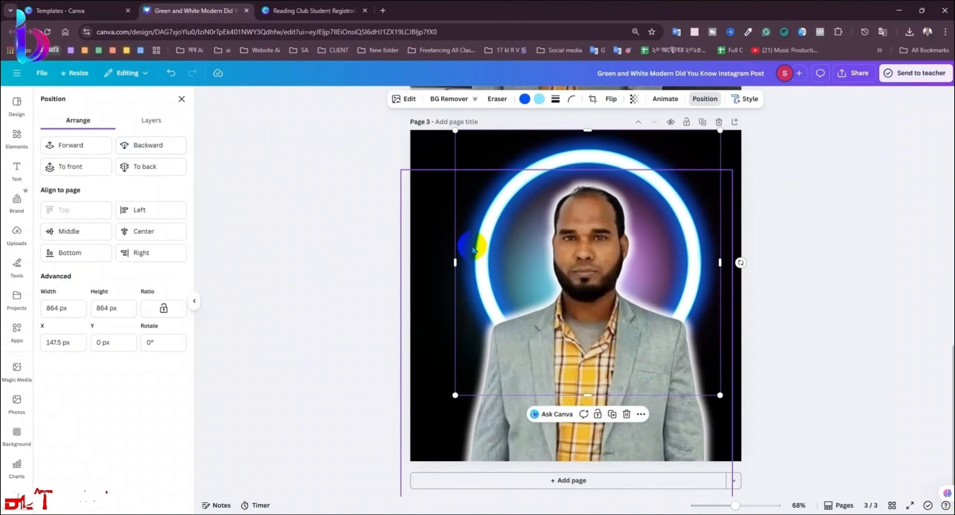
pyautogui.moveTo(475, 247); pyautogui.dragTo(471, 235)
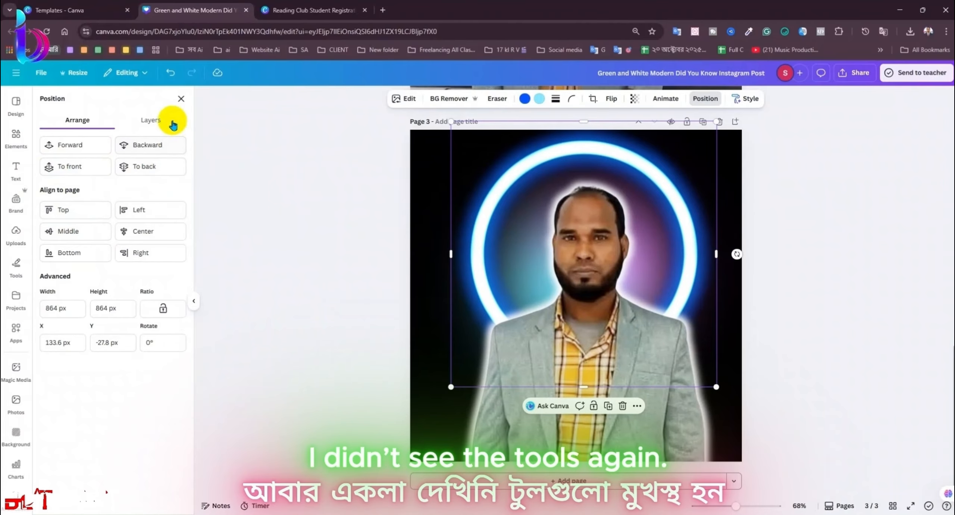
pyautogui.click(183, 99)
# Step: Add a circle sized to fill the ring's inside and send it behind the man's photo
pyautogui.press('c')
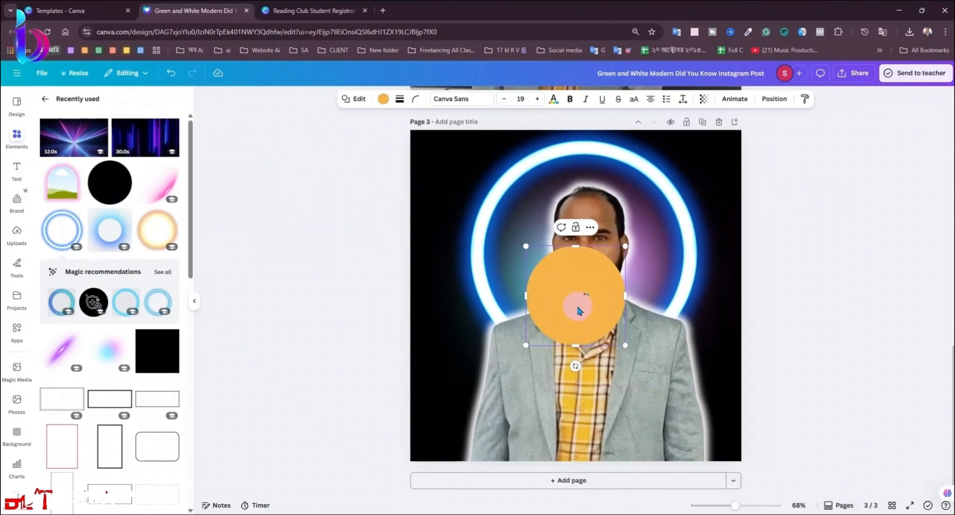
pyautogui.moveTo(575, 302); pyautogui.dragTo(586, 269)
pyautogui.rightClick(616, 285)
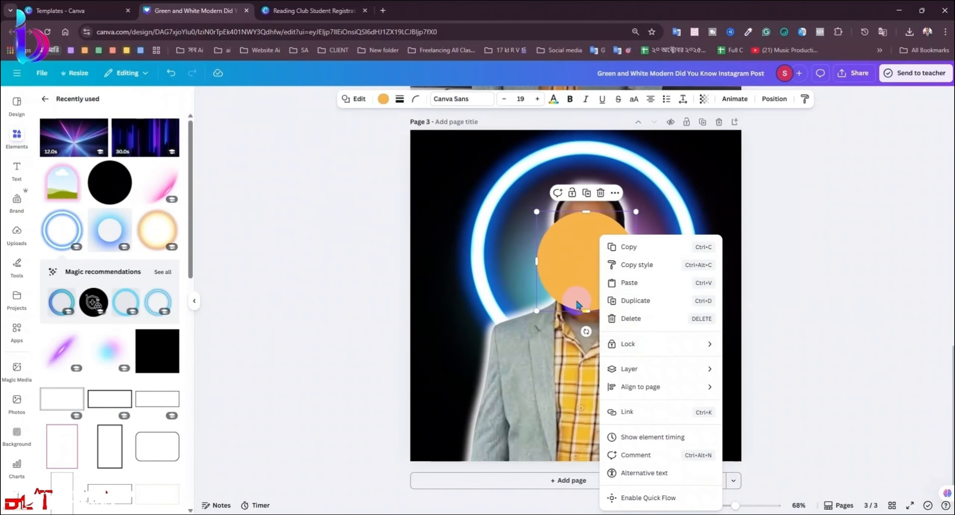
pyautogui.click(633, 307)
pyautogui.moveTo(636, 310); pyautogui.dragTo(620, 296)
pyautogui.click(762, 100)
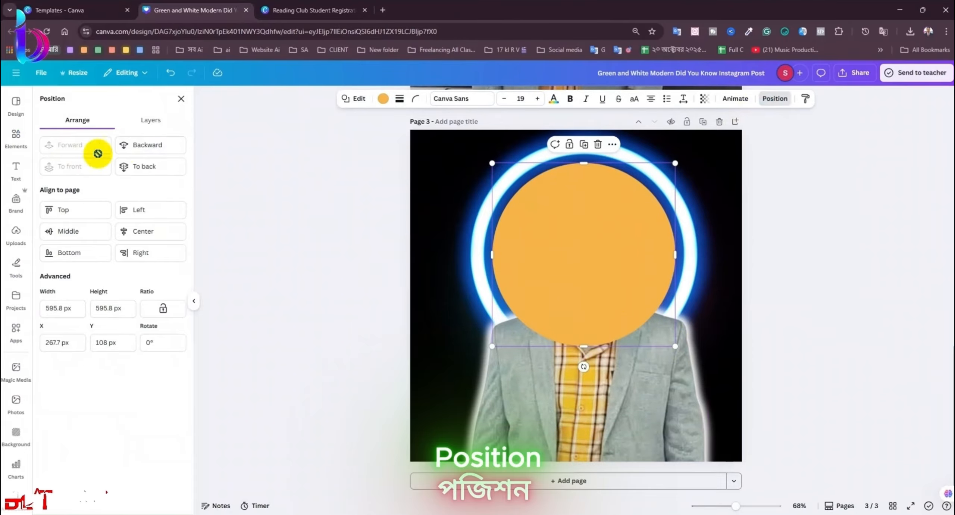
pyautogui.click(124, 145)
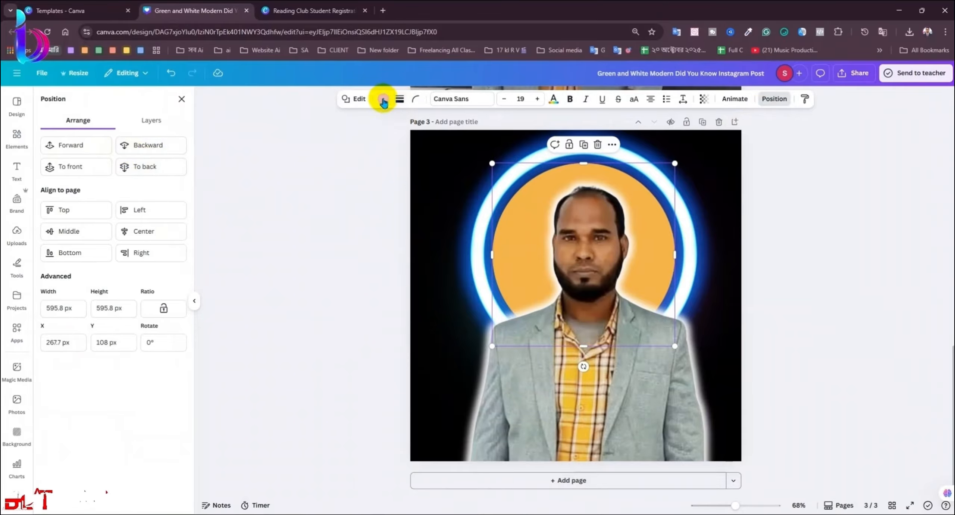
# Step: Colour the circle white after trying black and light cyan
pyautogui.click(383, 100)
pyautogui.click(105, 189)
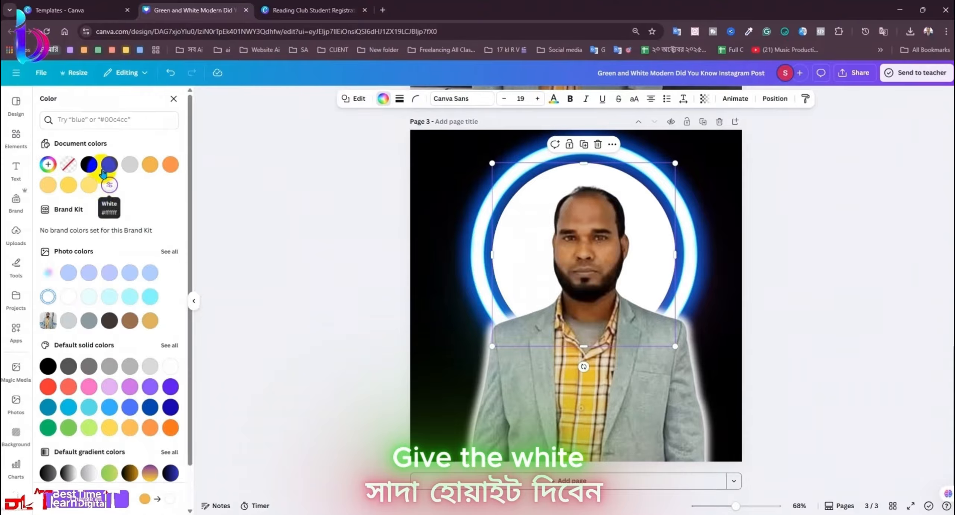
pyautogui.click(90, 164)
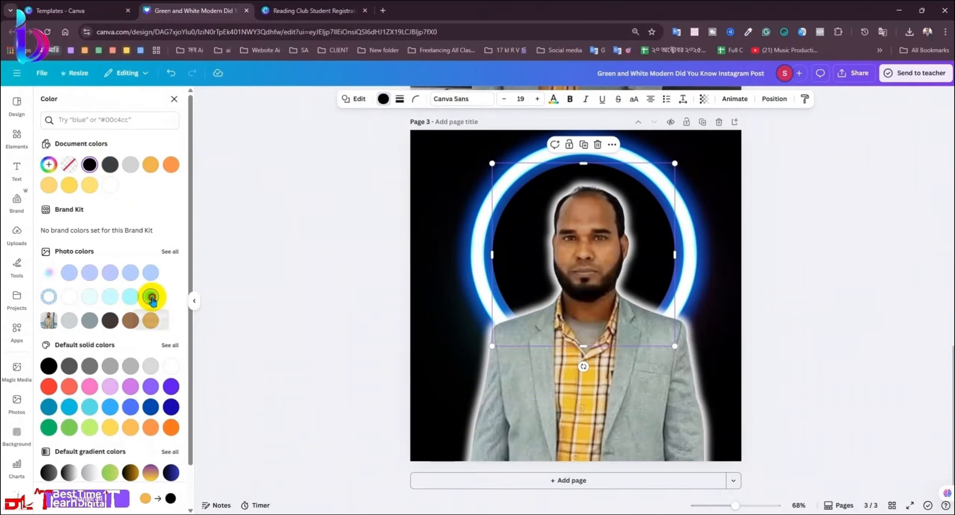
pyautogui.click(150, 296)
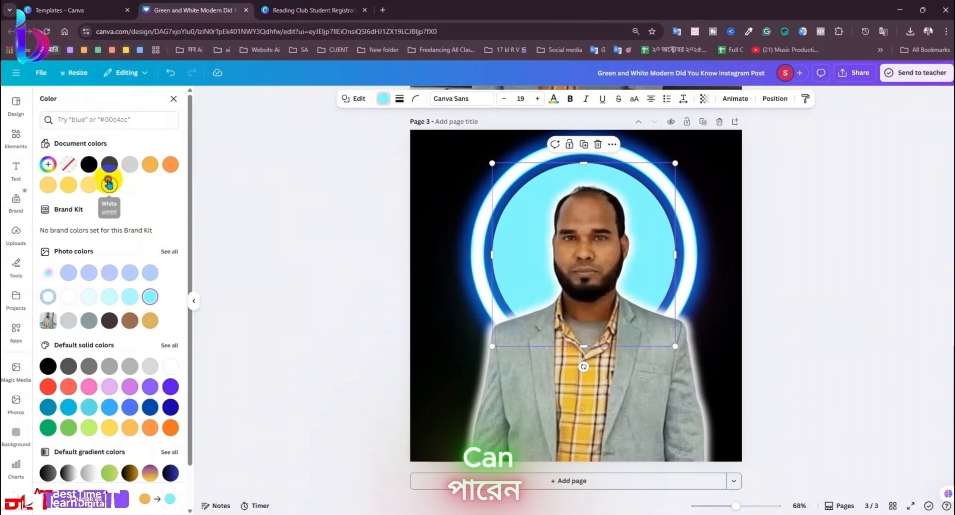
pyautogui.click(109, 183)
pyautogui.click(174, 98)
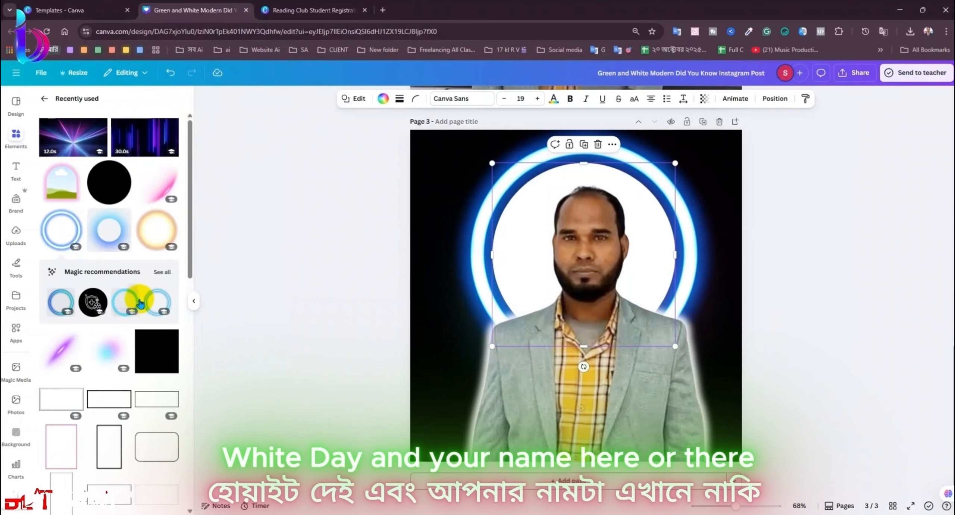
# Step: Add a heading text box with the person's name and move it up to face level
pyautogui.click(17, 178)
pyautogui.click(92, 236)
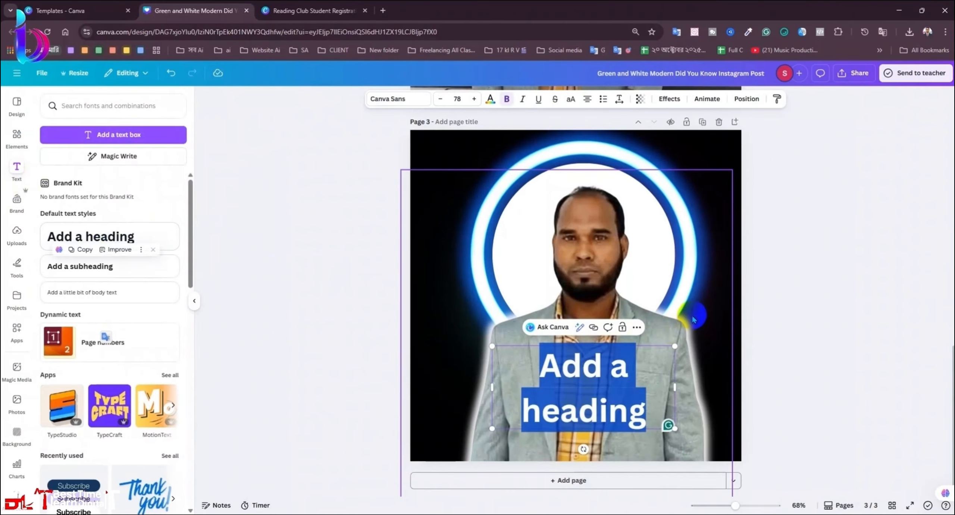
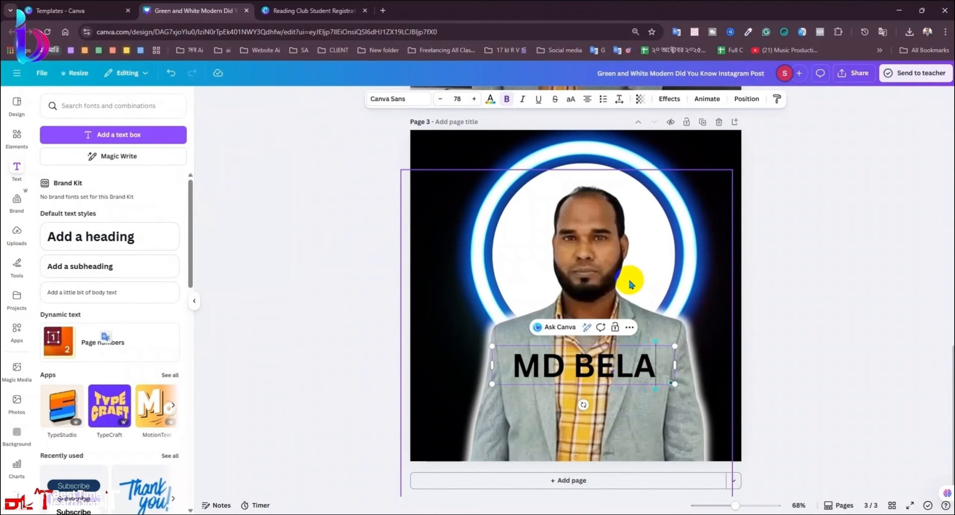
pyautogui.click(700, 372)
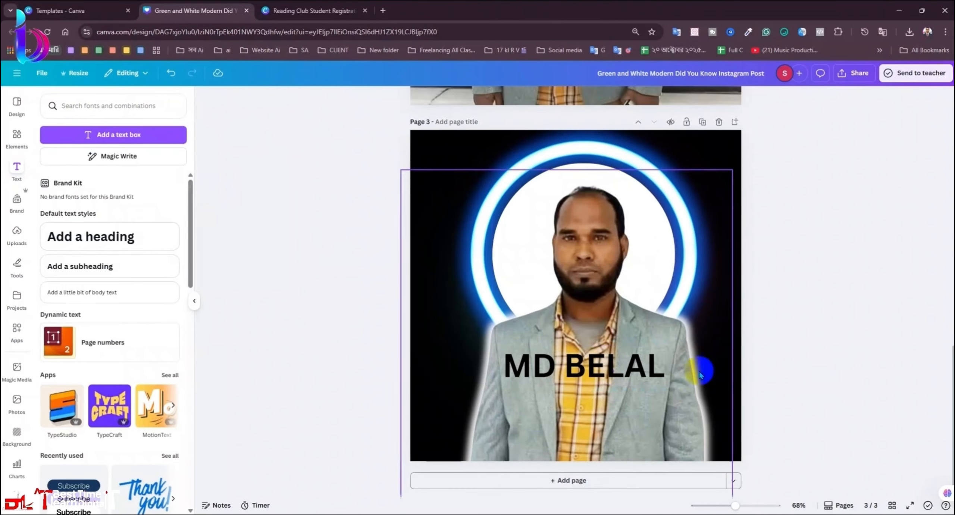
pyautogui.moveTo(629, 368); pyautogui.dragTo(682, 267)
# Step: Nudge the man's photo up slightly and widen the name heading's text box
pyautogui.click(804, 286)
pyautogui.click(657, 257)
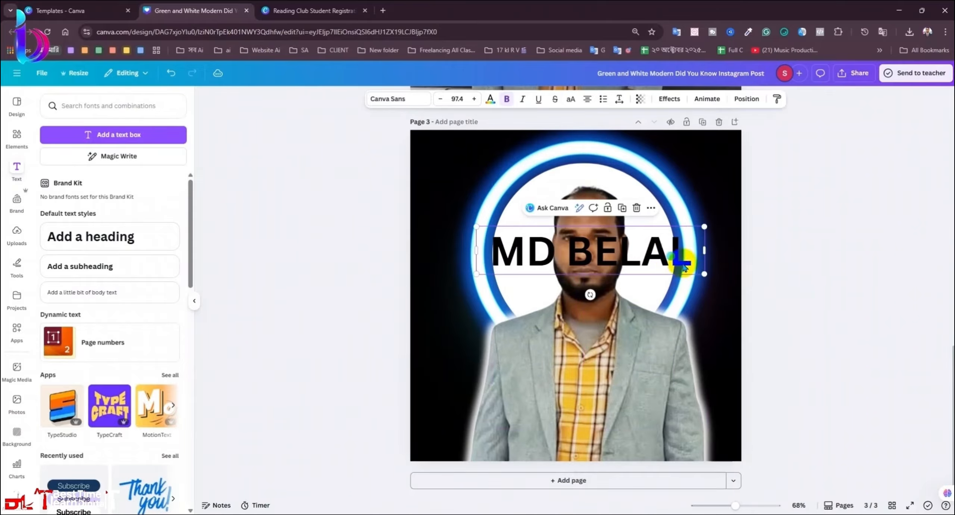
pyautogui.moveTo(633, 359); pyautogui.dragTo(632, 342)
pyautogui.click(690, 269)
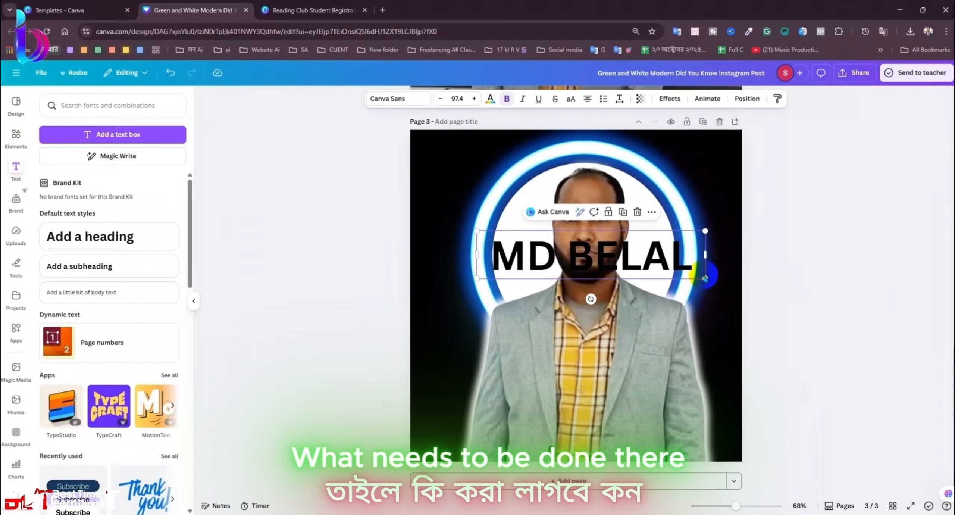
pyautogui.moveTo(705, 278); pyautogui.dragTo(653, 258)
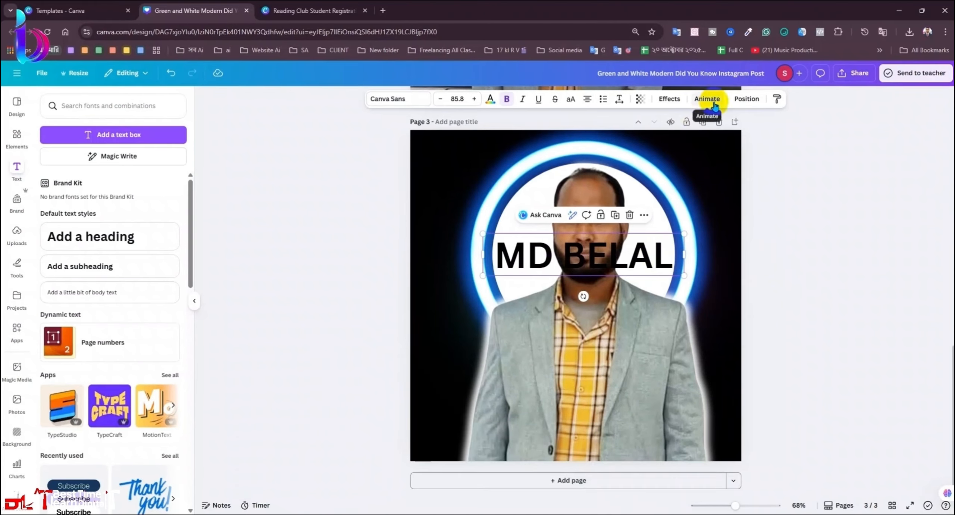
# Step: Send the name text one layer backward behind the photo
pyautogui.click(746, 98)
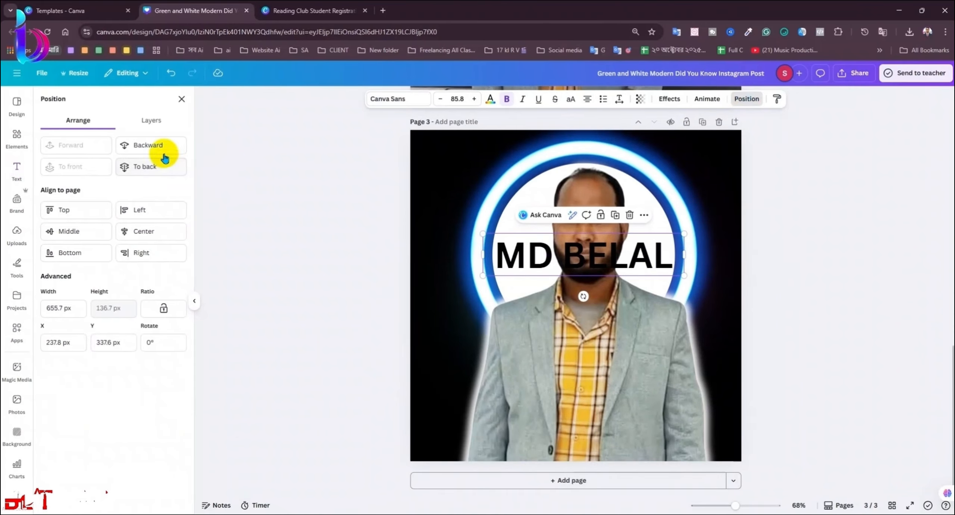
pyautogui.click(164, 152)
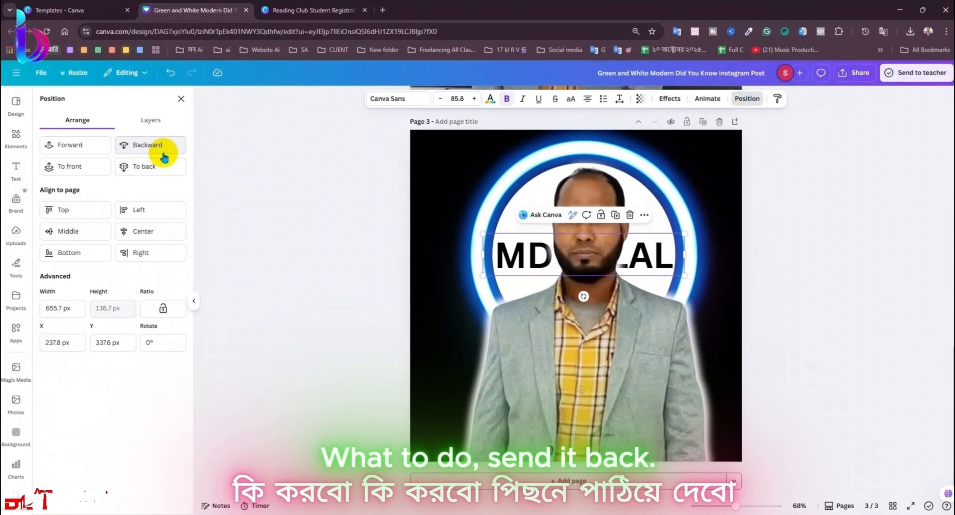
pyautogui.click(909, 280)
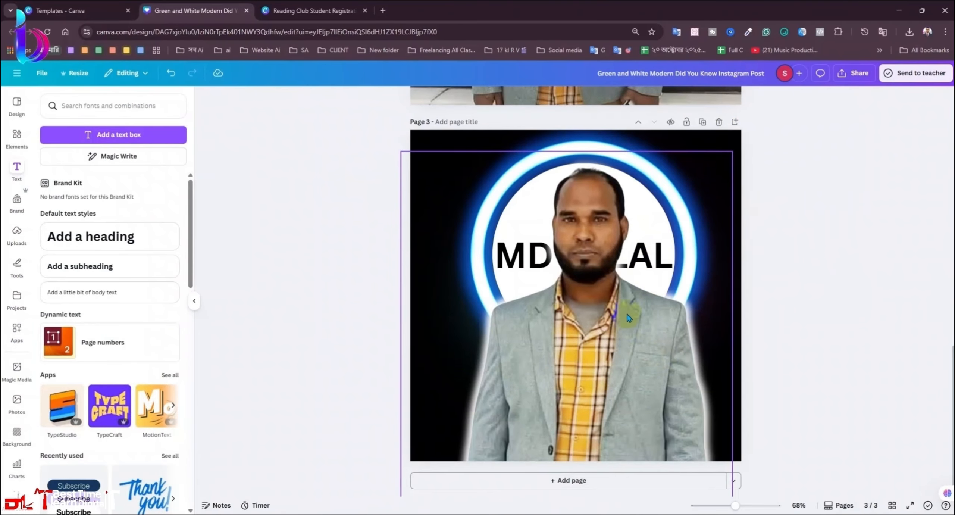
# Step: Show the page's layers in stacking order and select the name text there
pyautogui.click(628, 317)
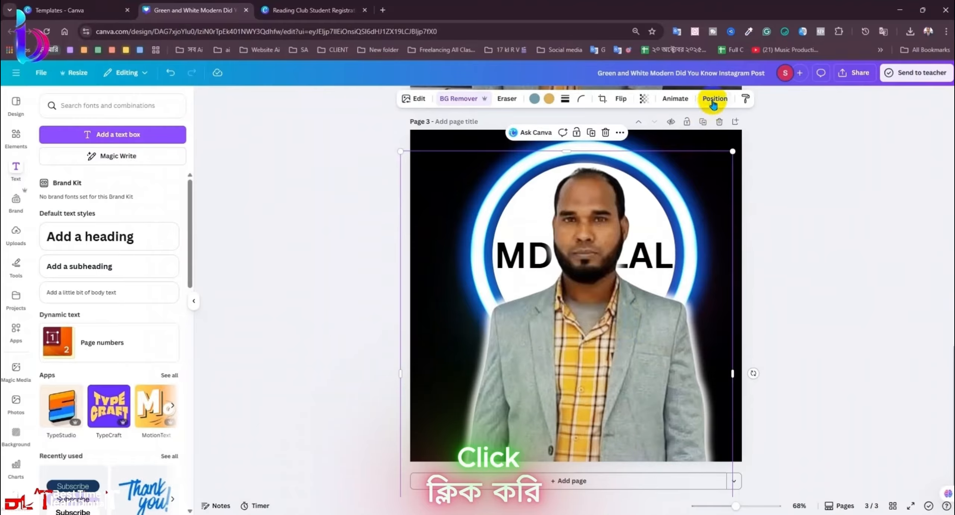
pyautogui.click(713, 101)
pyautogui.click(163, 121)
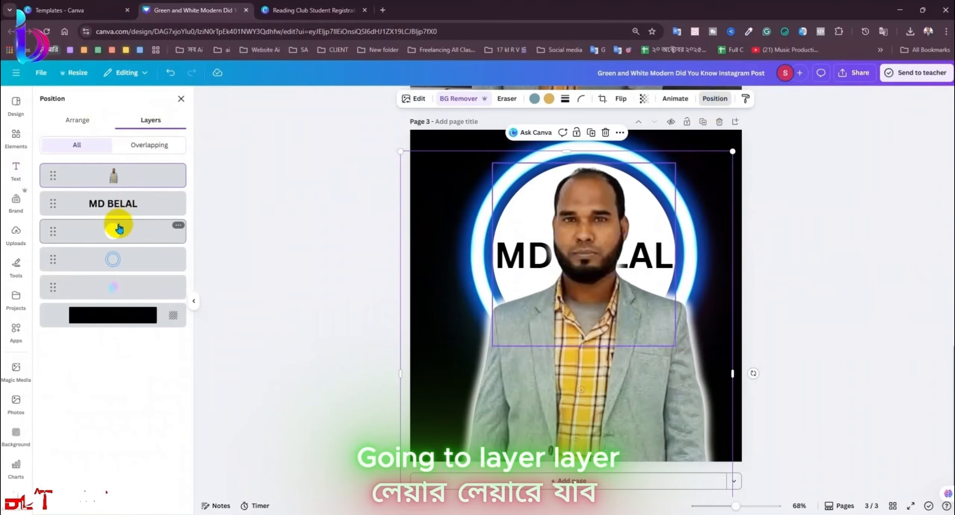
pyautogui.click(112, 203)
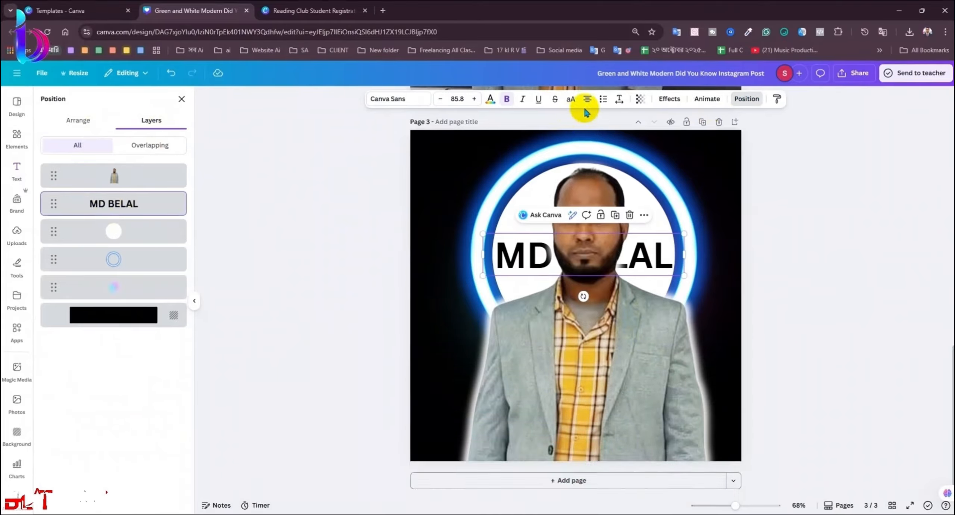
pyautogui.click(668, 98)
# Step: Apply an orange Outline effect with thickness 42 to the name text
pyautogui.click(148, 224)
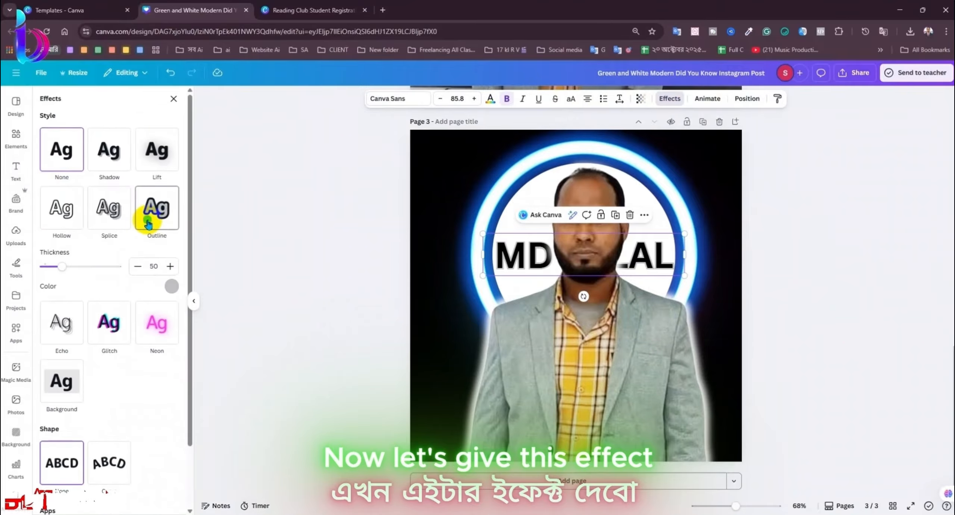
pyautogui.click(172, 286)
pyautogui.click(139, 330)
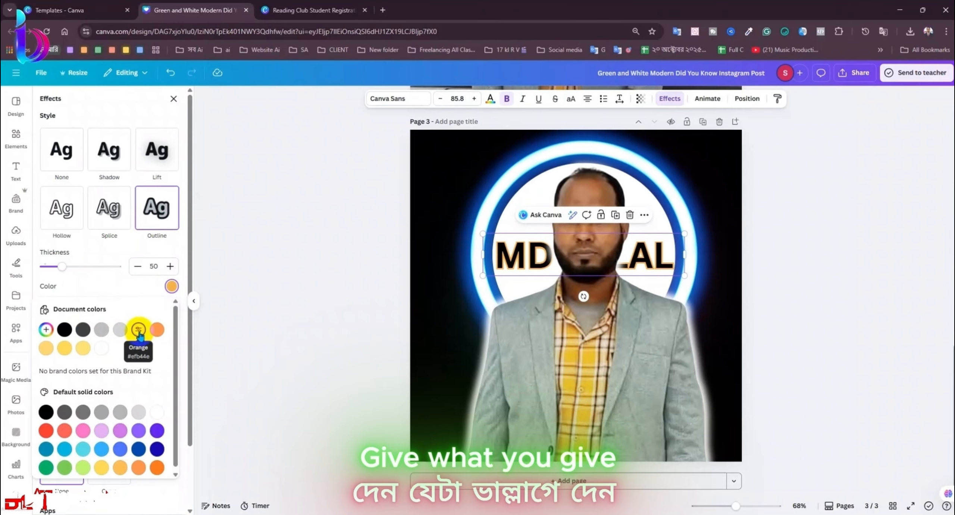
pyautogui.click(69, 272)
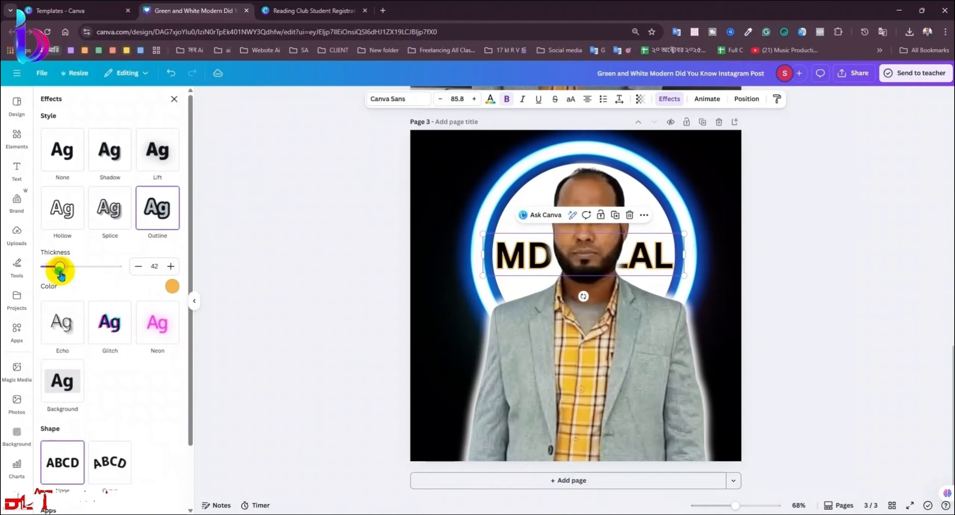
pyautogui.click(173, 101)
pyautogui.click(825, 391)
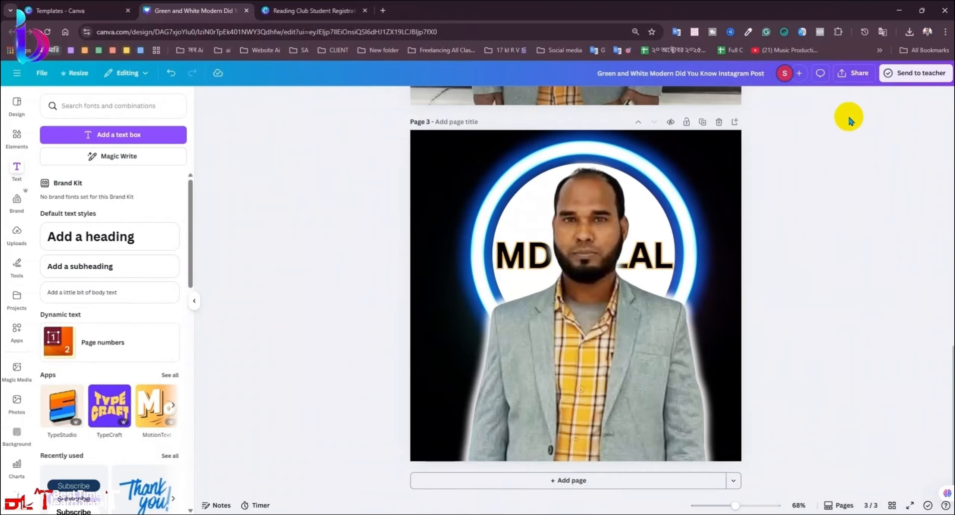
# Step: Select all elements on page 3 and group them
pyautogui.moveTo(820, 171); pyautogui.dragTo(425, 395)
pyautogui.click(793, 354)
pyautogui.hotkey('ctrl', 'a')
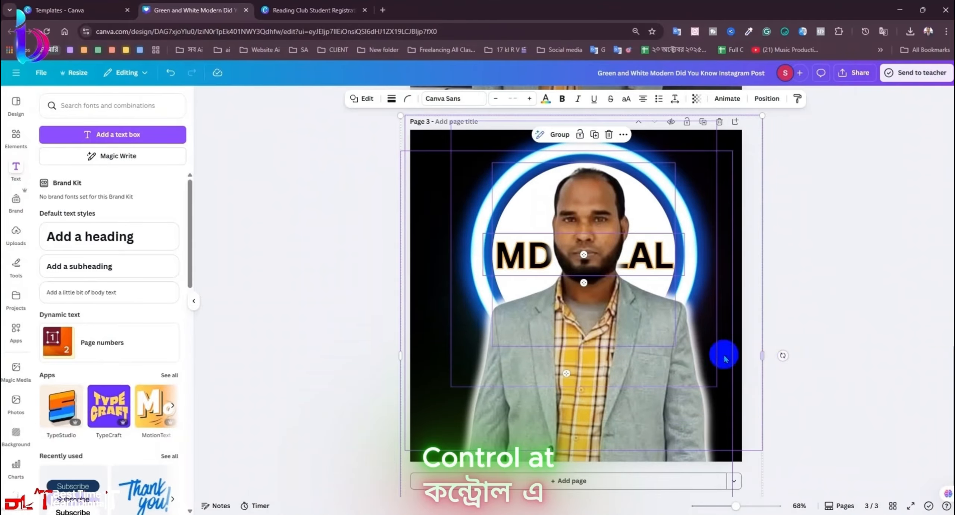
pyautogui.click(556, 136)
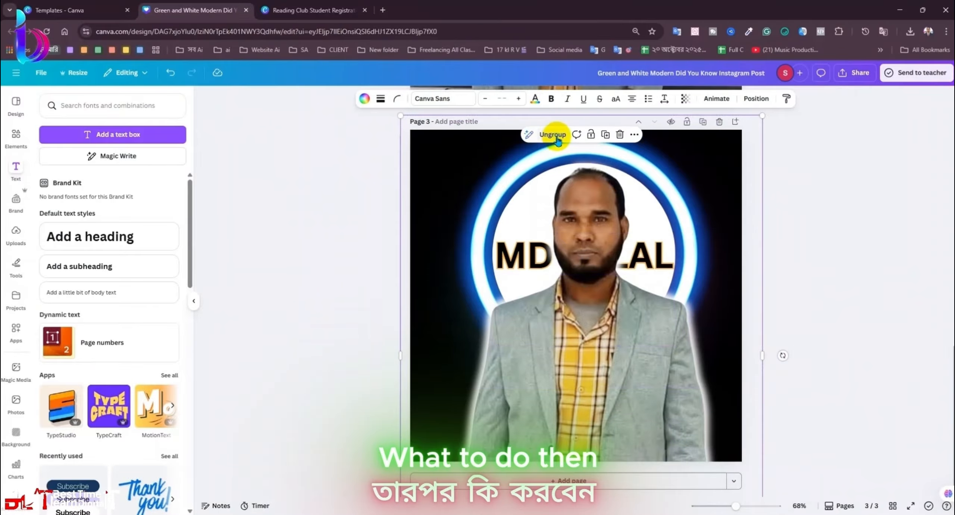
# Step: Align the group to the page centre horizontally, undoing a trial vertical centring
pyautogui.rightClick(604, 310)
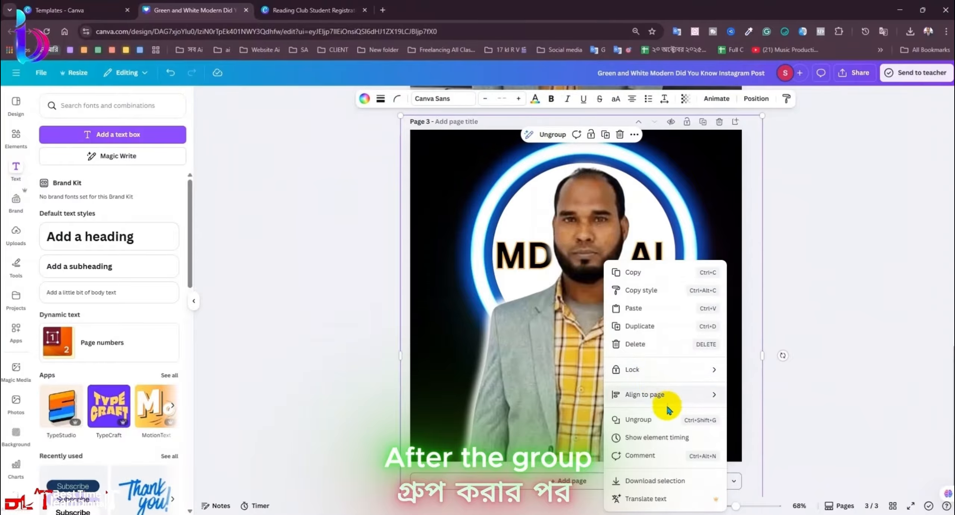
pyautogui.moveTo(677, 395)
pyautogui.click(731, 412)
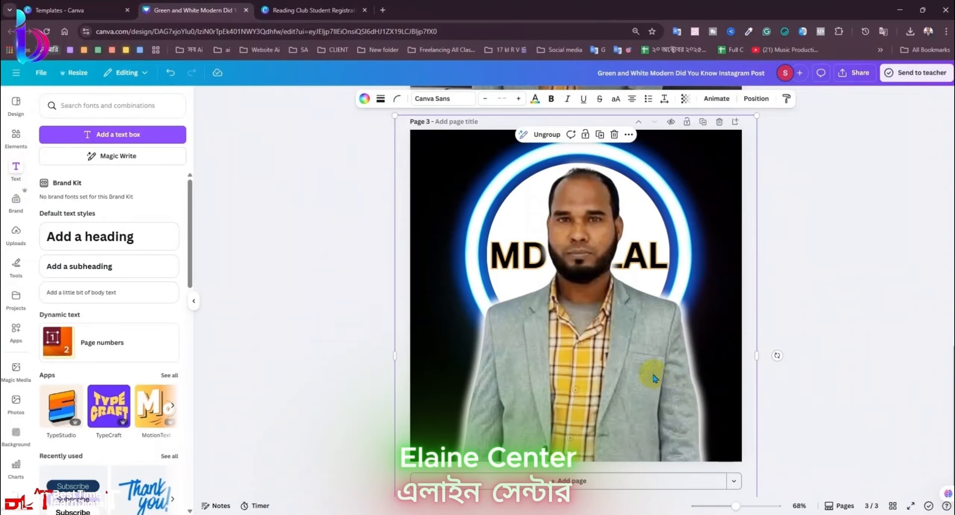
pyautogui.rightClick(641, 363)
pyautogui.moveTo(724, 394)
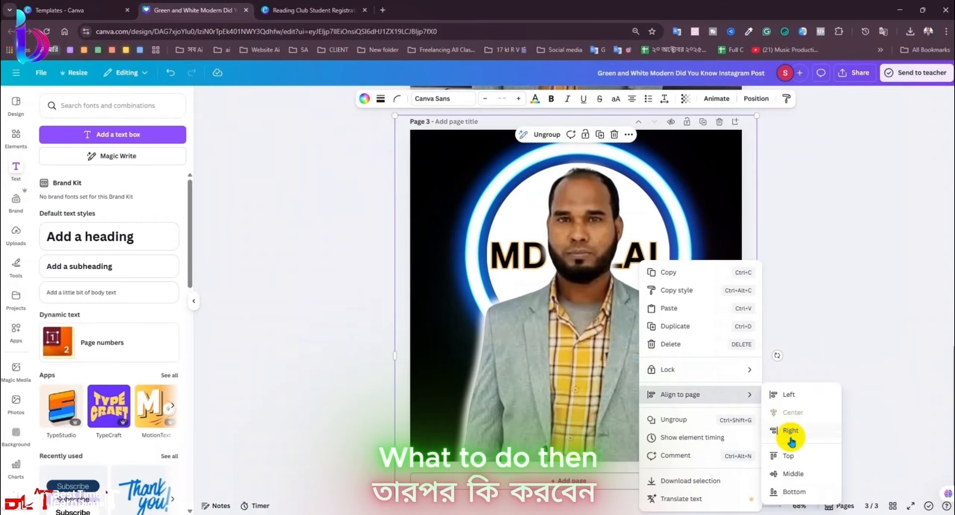
pyautogui.click(795, 471)
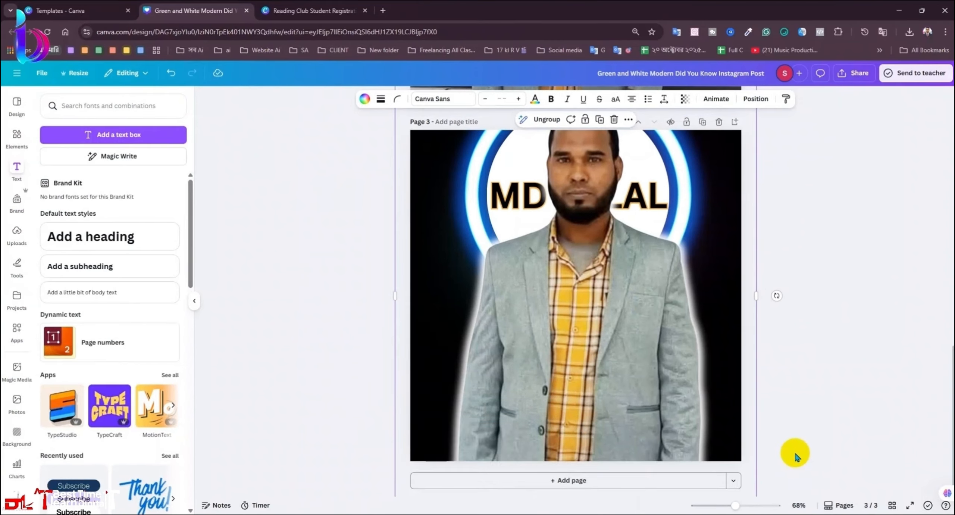
pyautogui.hotkey('ctrl', 'z')
pyautogui.click(806, 356)
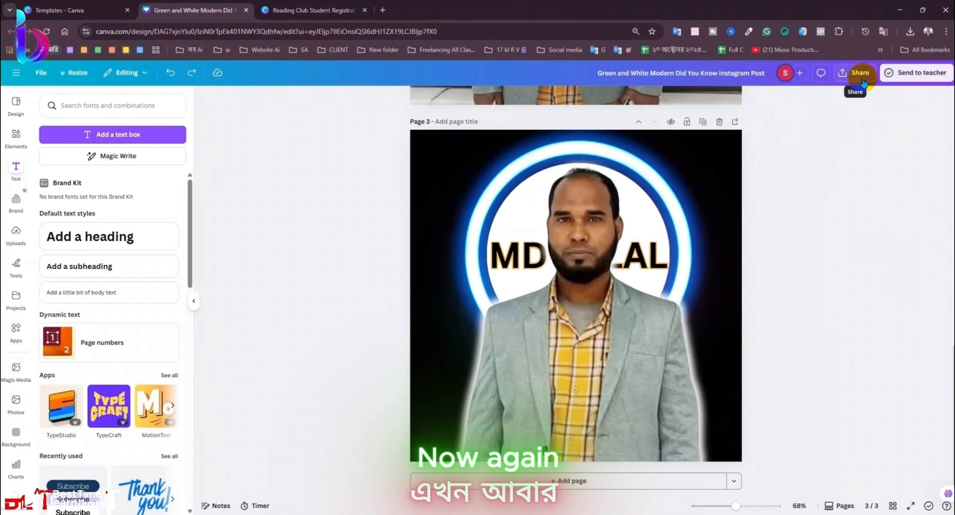
# Step: Download only the current page (Page 3) as a JPG, then minimise the browser
pyautogui.click(854, 73)
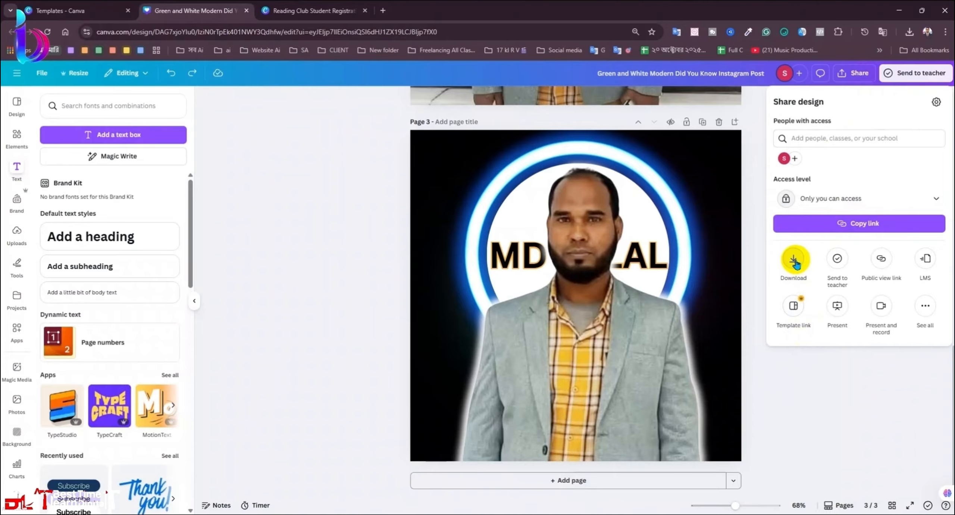
pyautogui.click(794, 261)
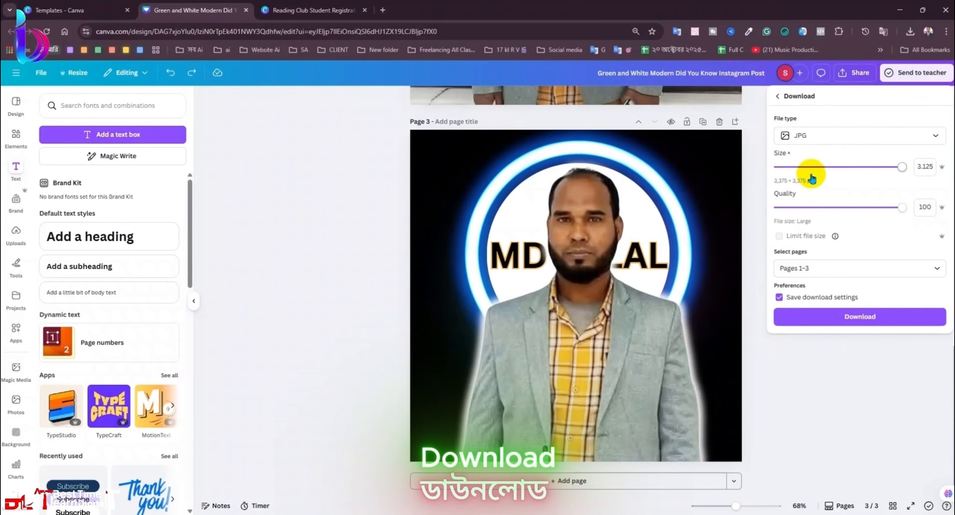
pyautogui.click(820, 269)
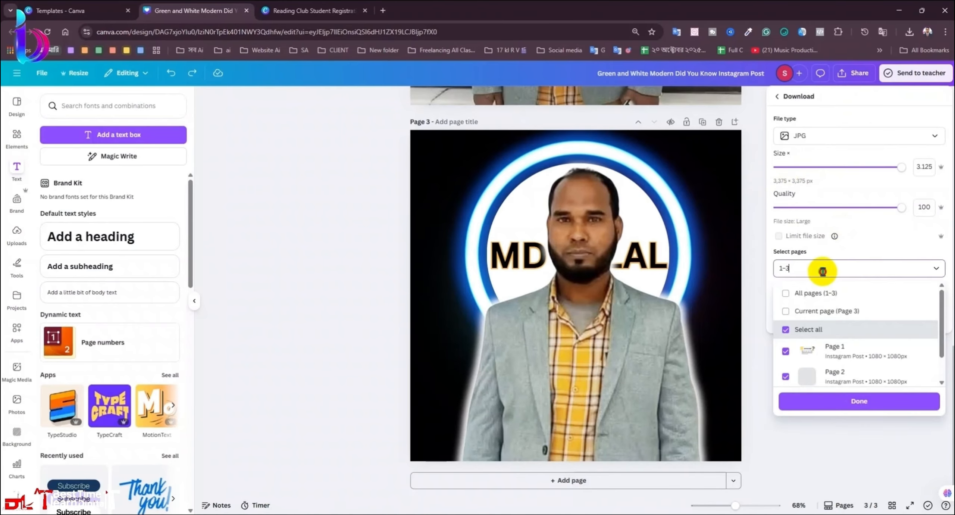
pyautogui.click(828, 293)
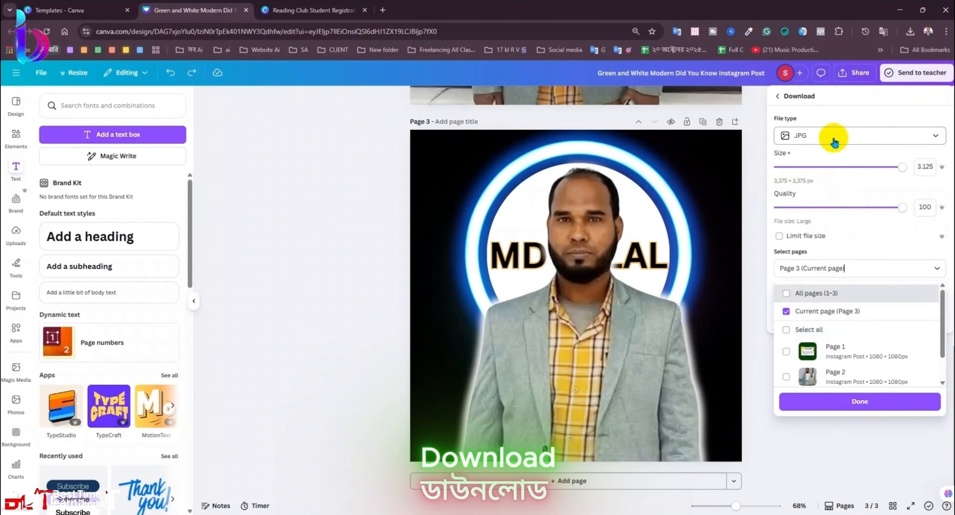
pyautogui.click(840, 402)
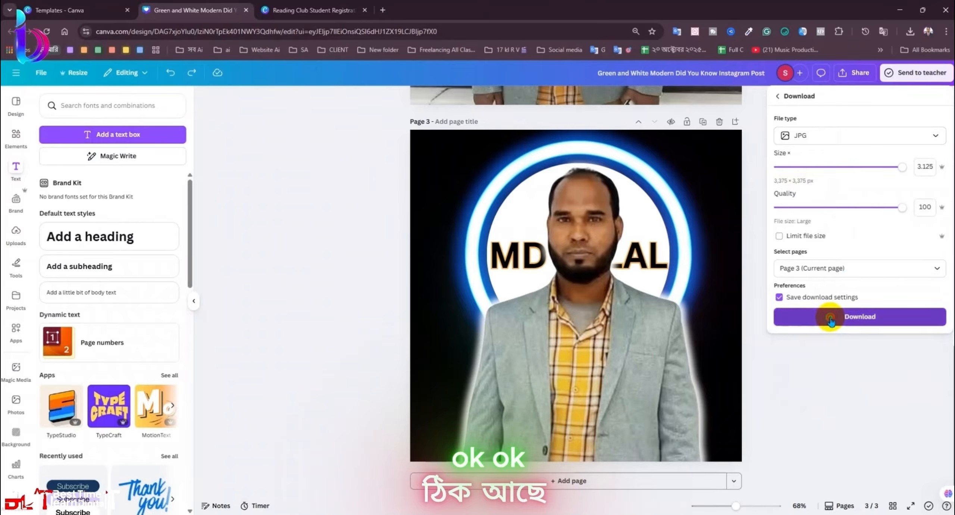
pyautogui.click(829, 315)
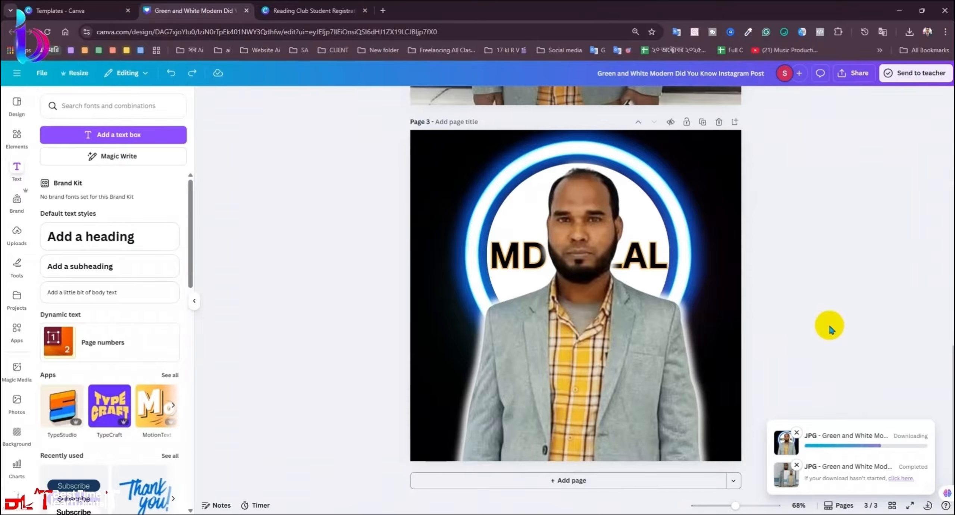
pyautogui.click(907, 14)
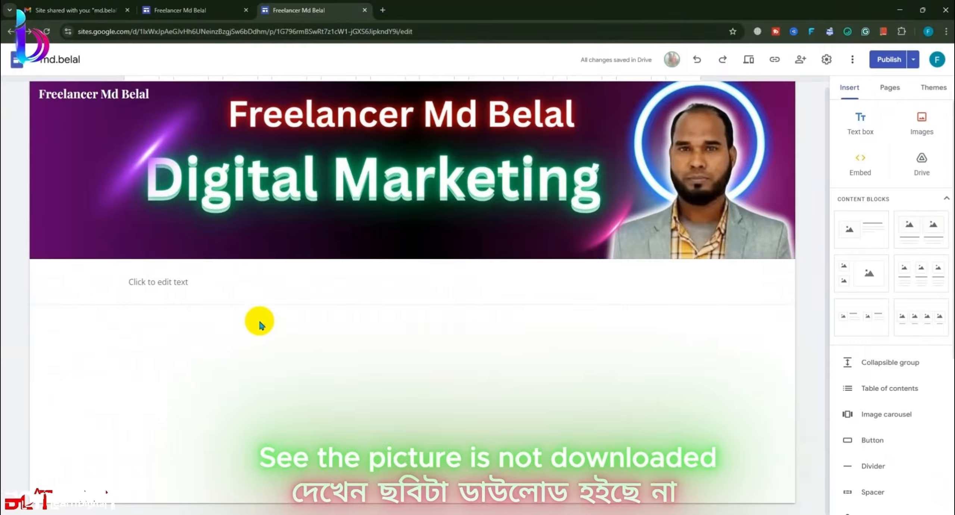
# Step: Replace the empty text box under the banner with the first image-and-text Content Block
pyautogui.click(224, 286)
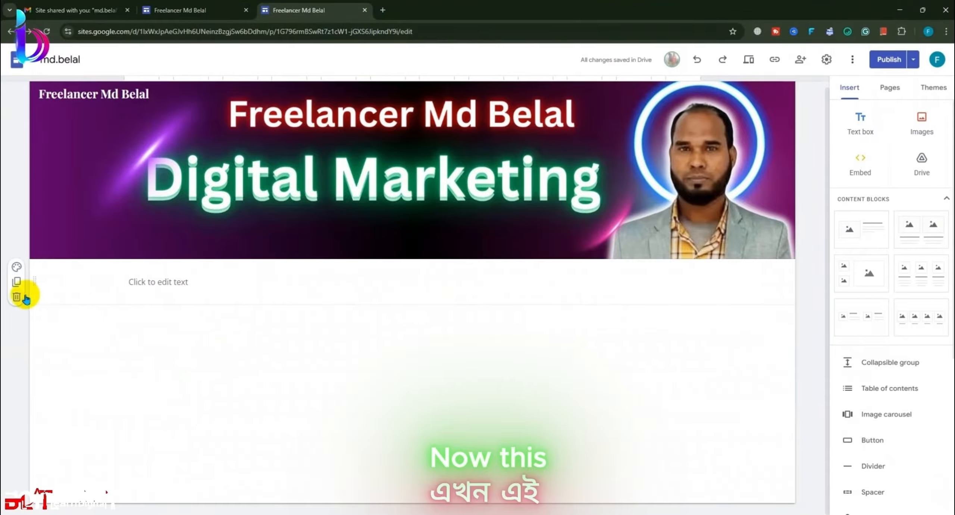
pyautogui.click(18, 297)
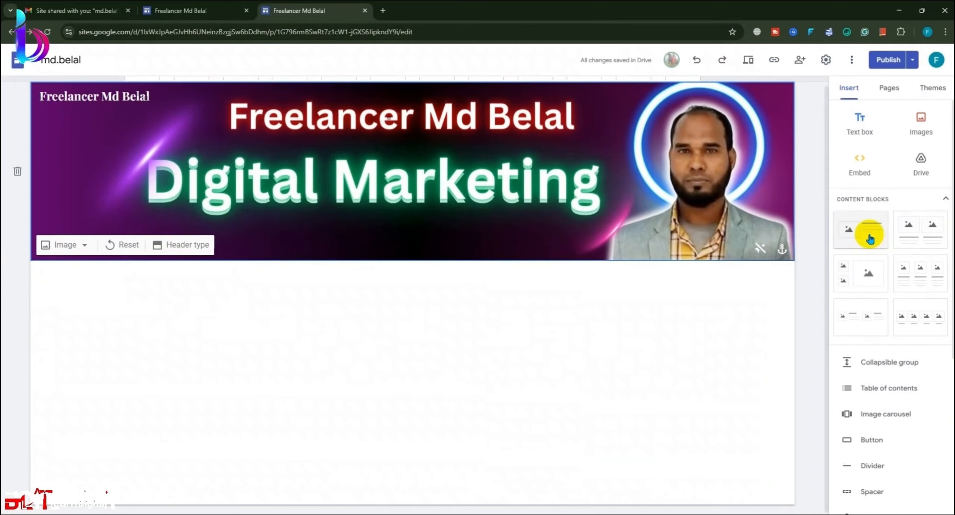
pyautogui.click(798, 231)
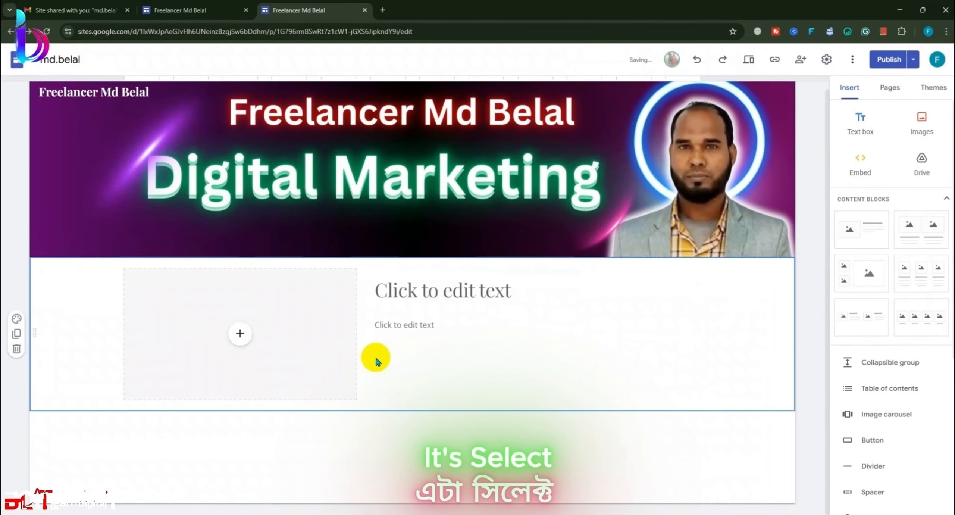
pyautogui.click(241, 336)
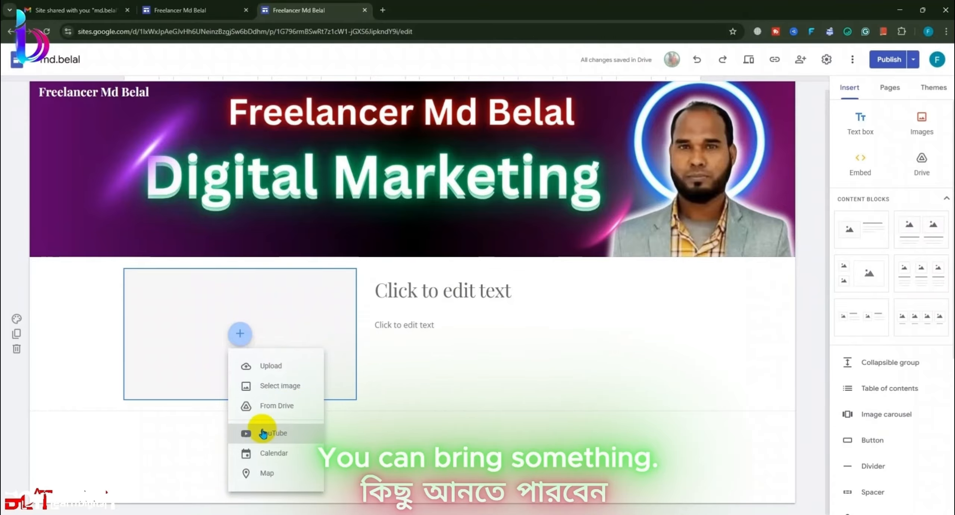
# Step: Upload the neon-ring portrait from Downloads into the image slot and drag it much taller
pyautogui.click(240, 334)
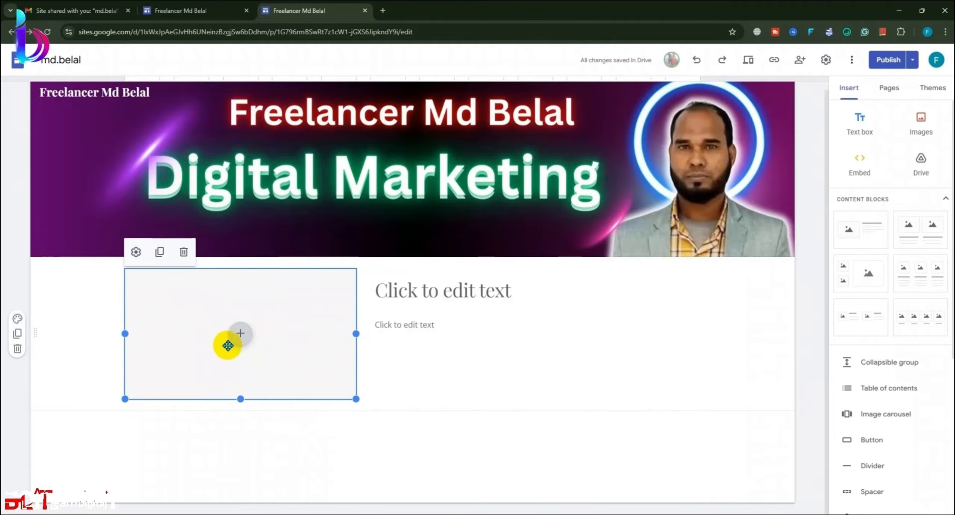
pyautogui.click(239, 333)
pyautogui.click(250, 362)
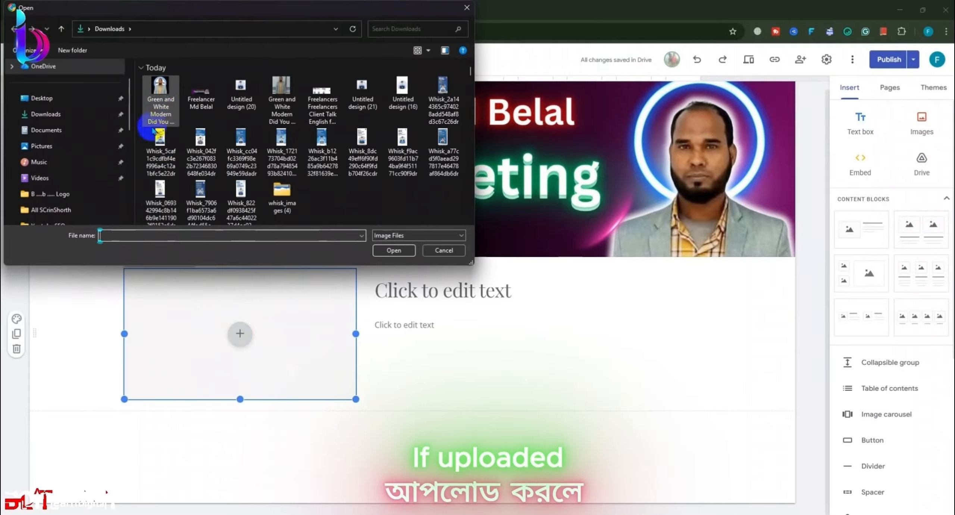
pyautogui.click(167, 90)
pyautogui.click(392, 250)
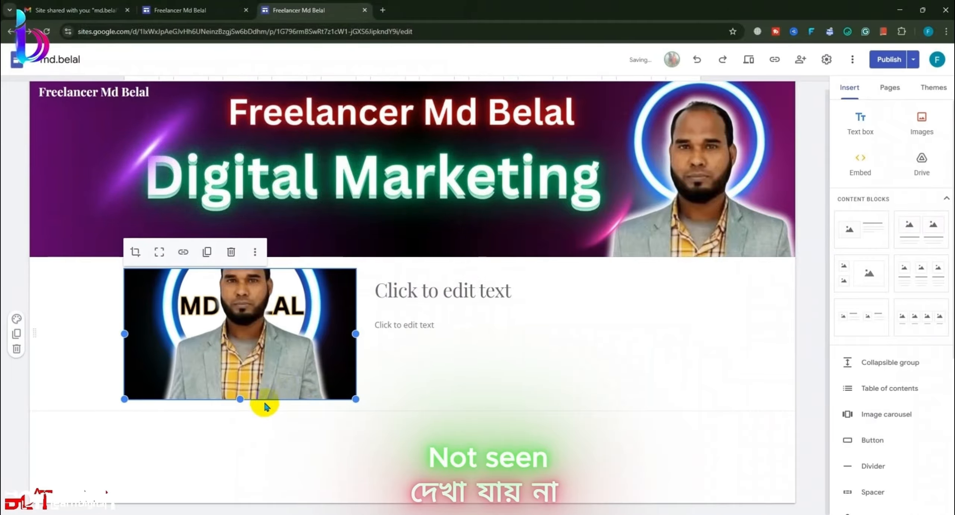
pyautogui.moveTo(239, 403); pyautogui.dragTo(256, 504)
pyautogui.click(317, 466)
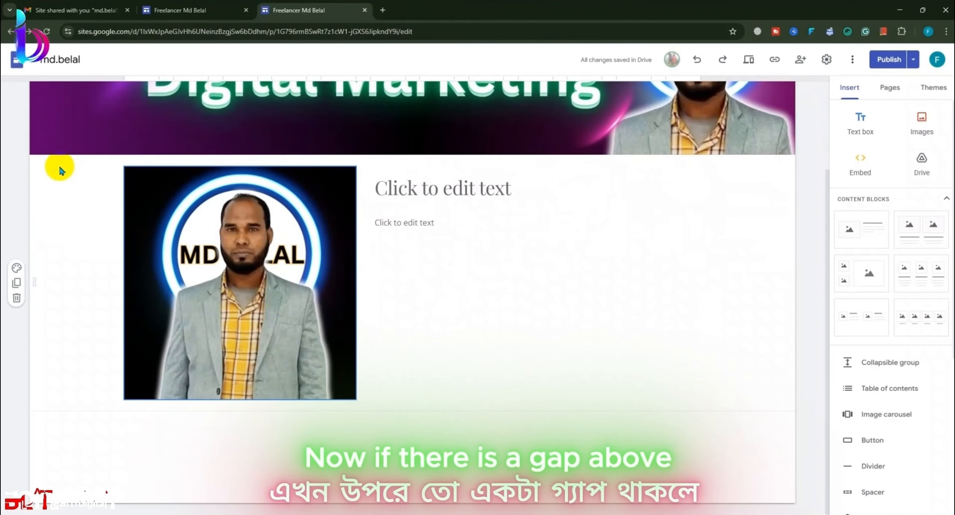
# Step: Insert a new text box and move its section directly under the banner
pyautogui.scroll(2, 823, 432)
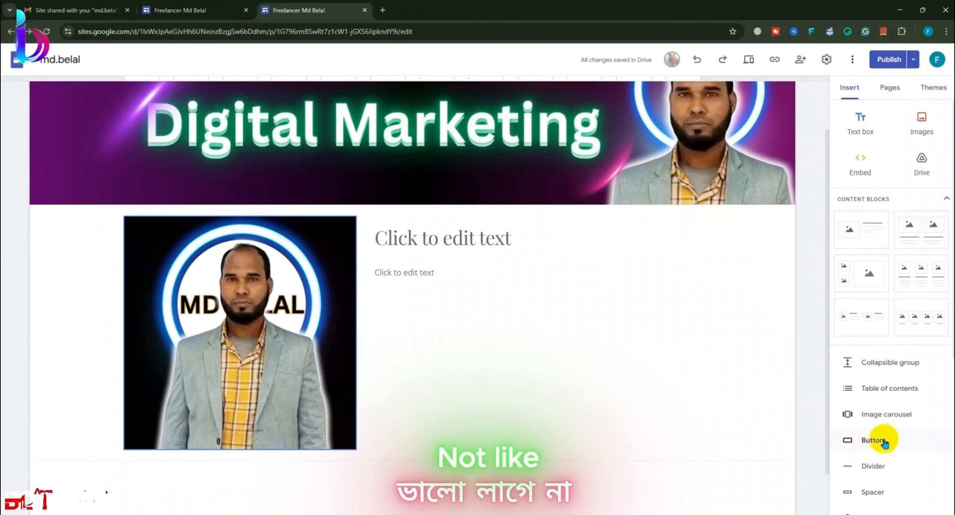
pyautogui.click(860, 125)
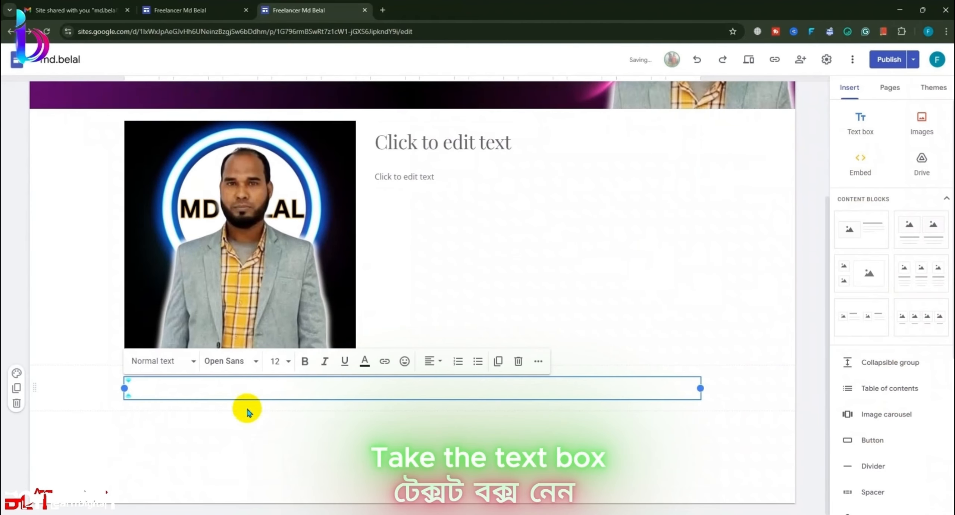
pyautogui.moveTo(35, 388); pyautogui.dragTo(39, 296)
pyautogui.scroll(-4, 93, 448)
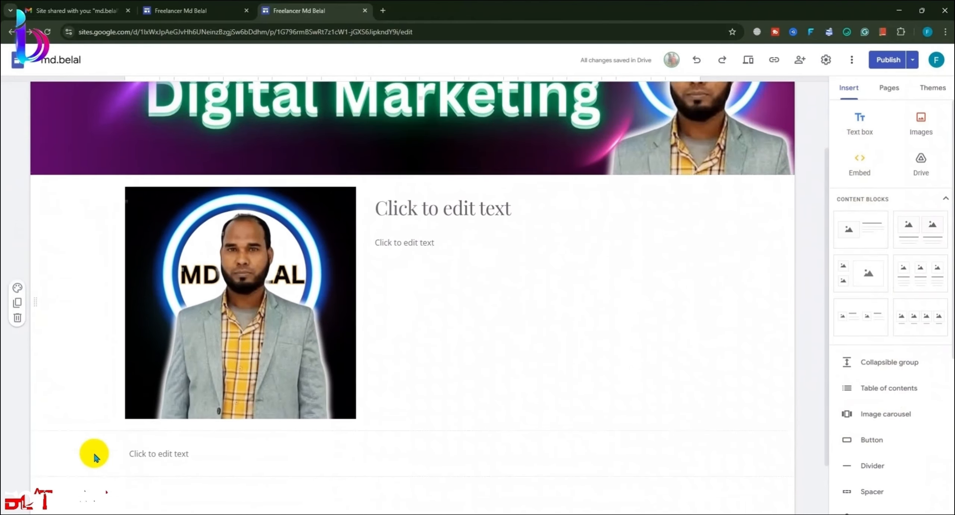
pyautogui.moveTo(33, 388)
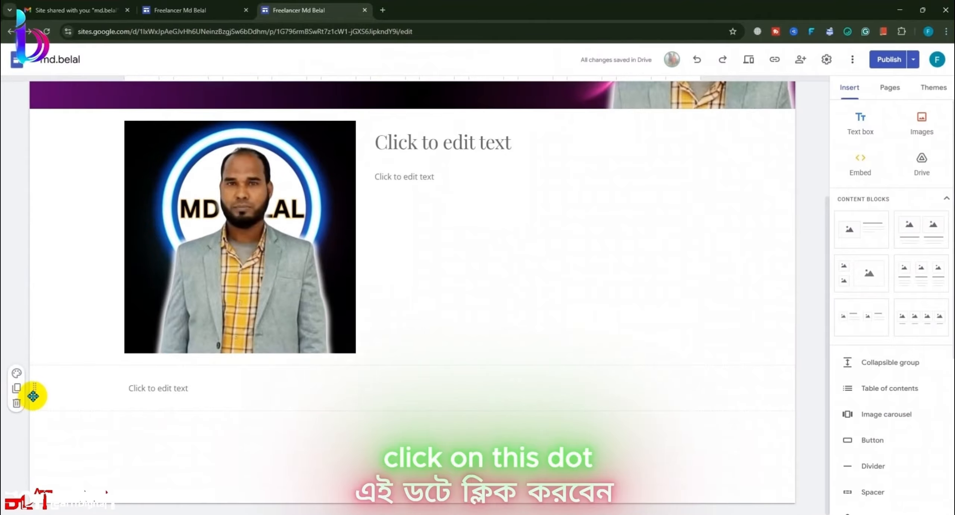
pyautogui.moveTo(32, 394); pyautogui.dragTo(37, 209)
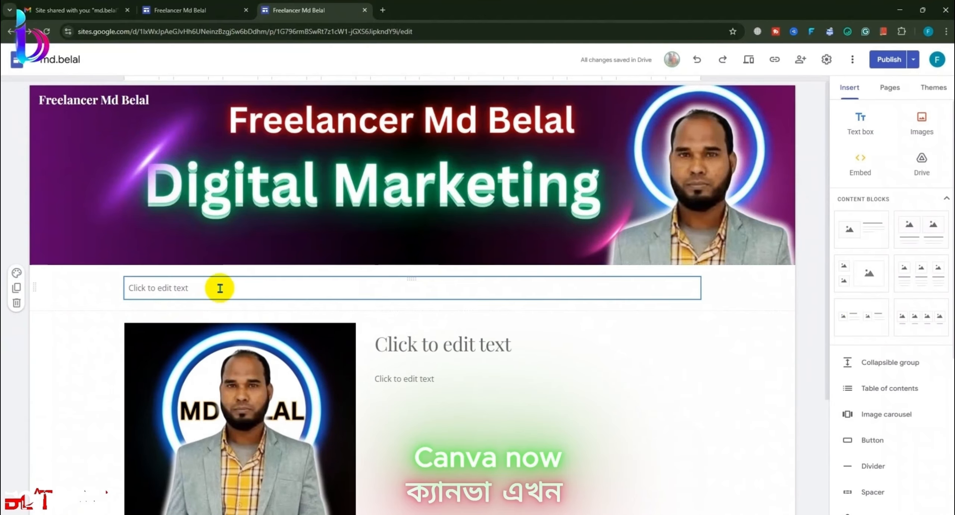
# Step: Type 'Welcome To my Website' in the text box and select the whole line
pyautogui.click(233, 285)
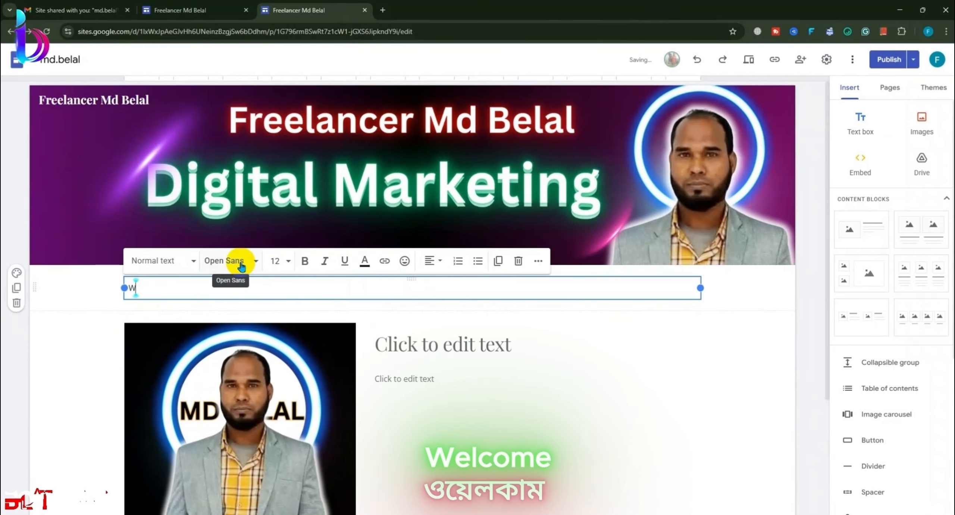
pyautogui.write('We')
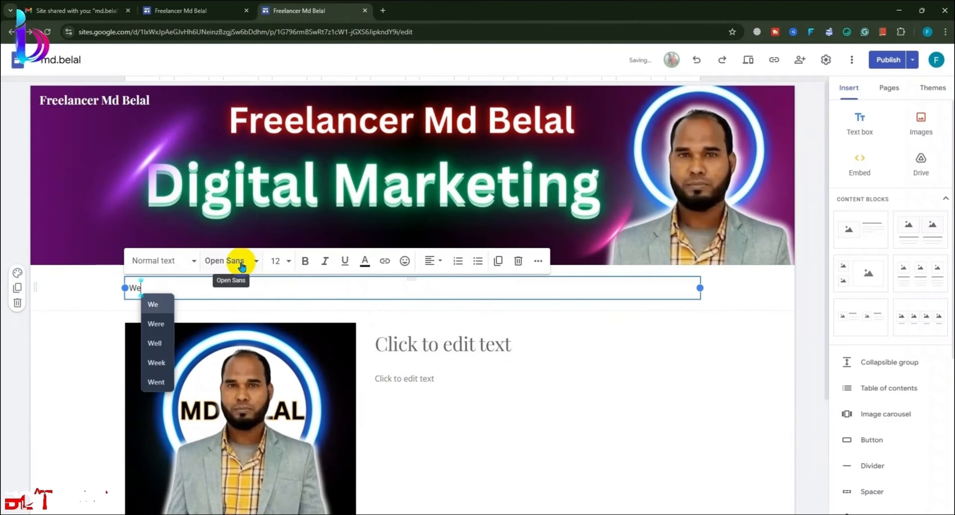
pyautogui.write('lco')
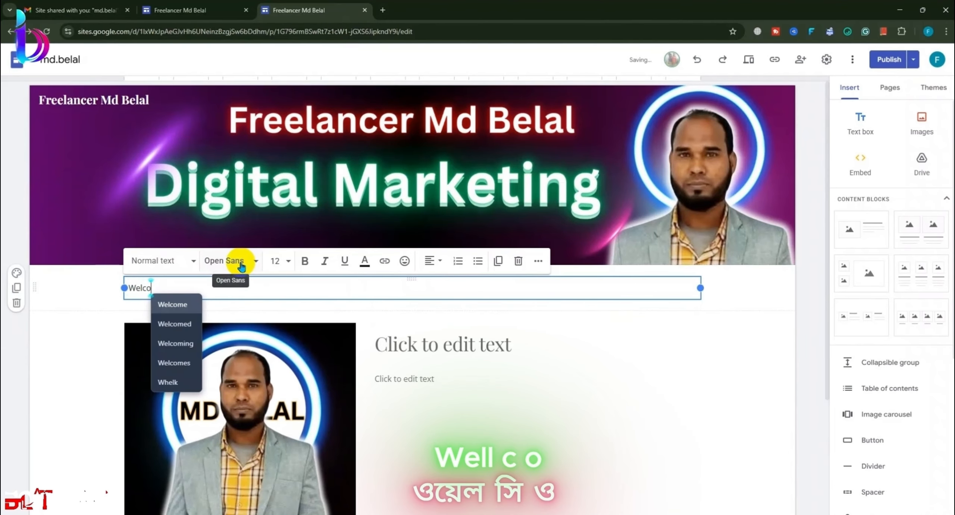
pyautogui.click(186, 311)
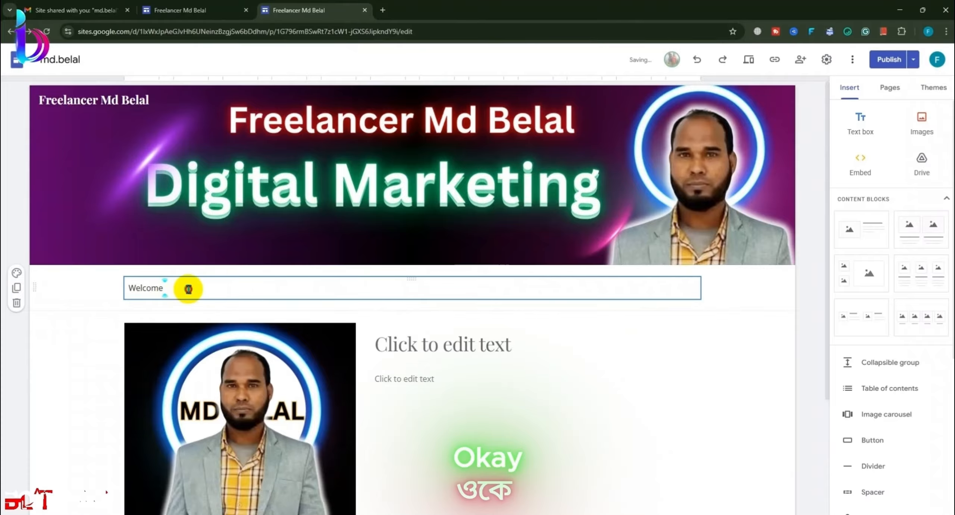
pyautogui.click(162, 287)
pyautogui.click(143, 288)
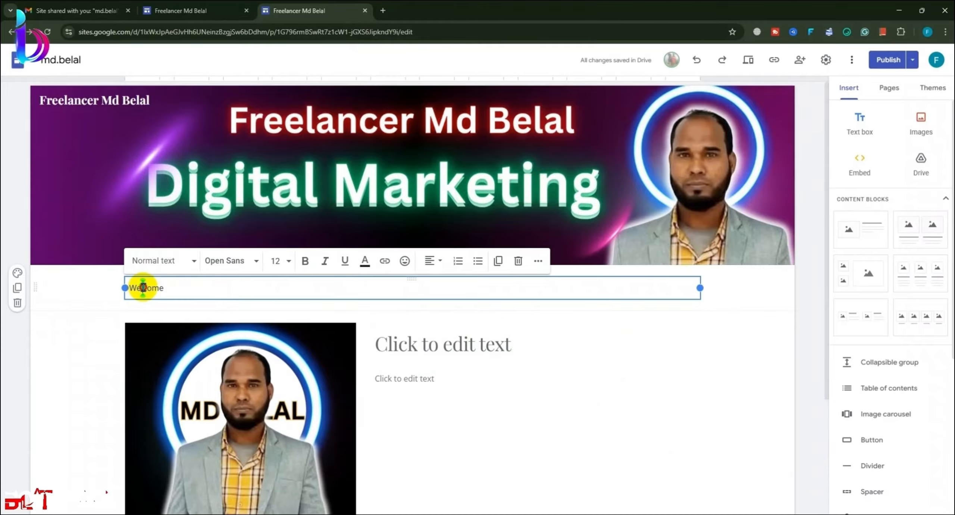
pyautogui.click(188, 289)
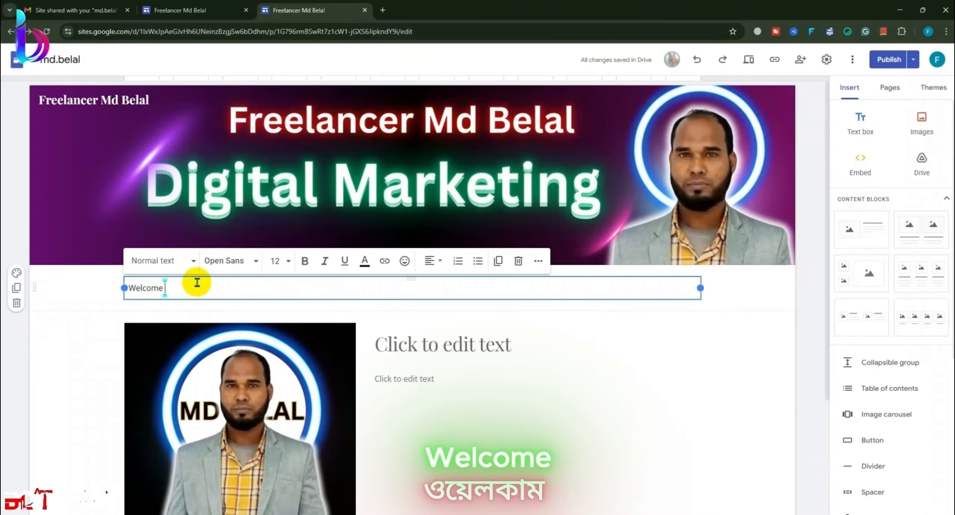
pyautogui.write('To ')
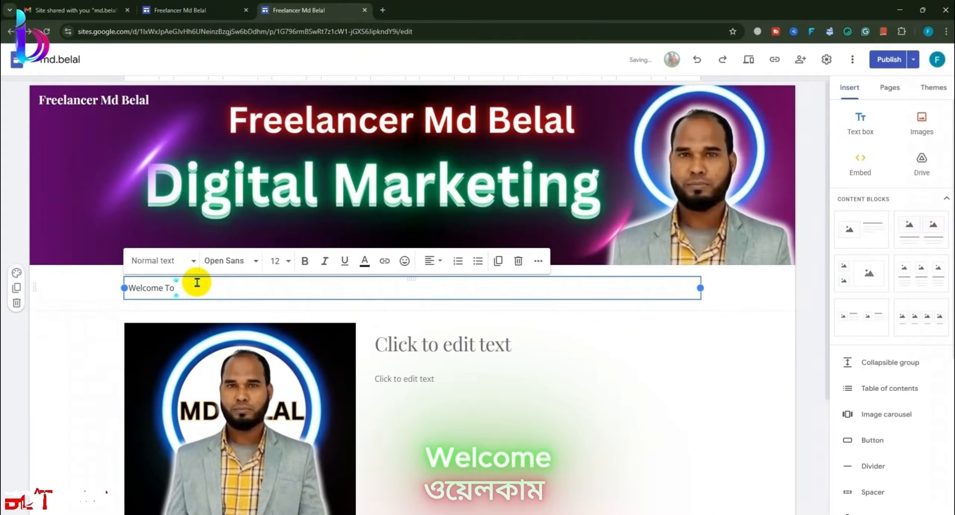
pyautogui.write('my')
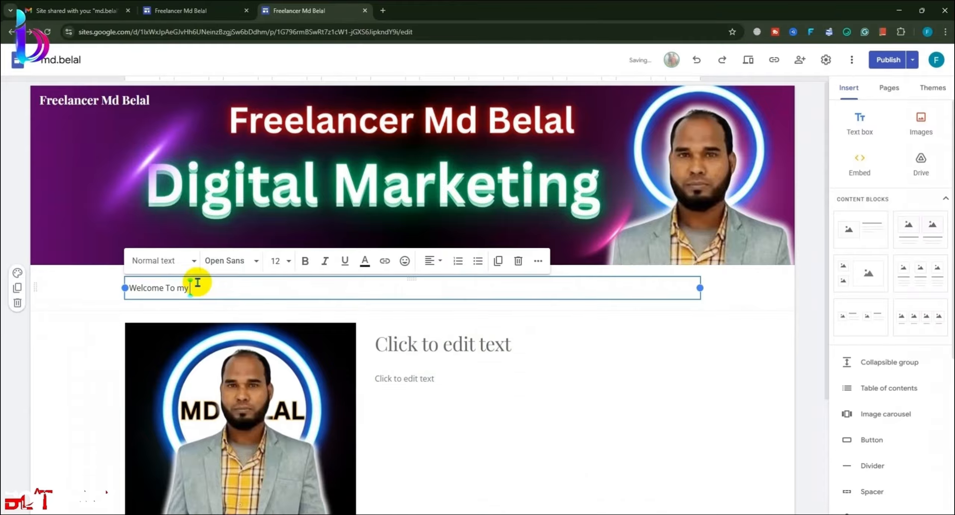
pyautogui.write(' Wew')
pyautogui.press('BackSpace')
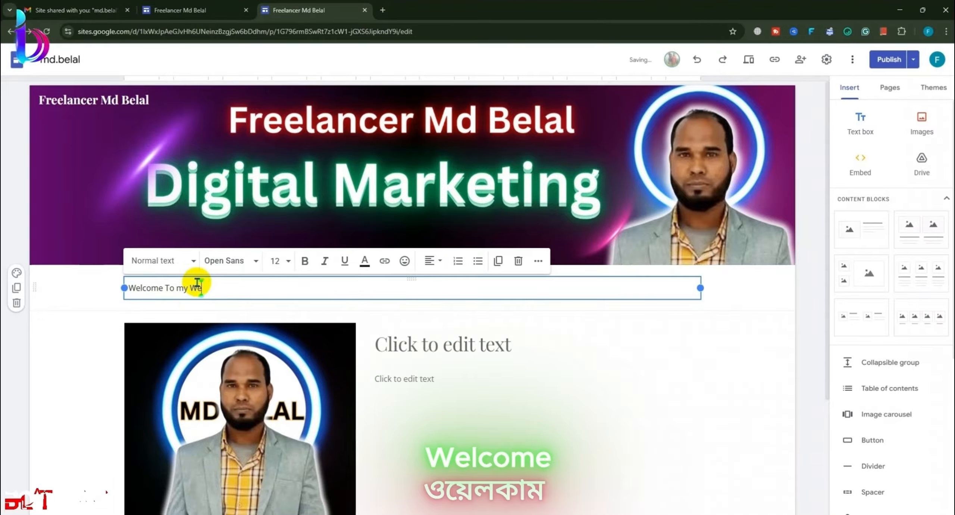
pyautogui.write('b')
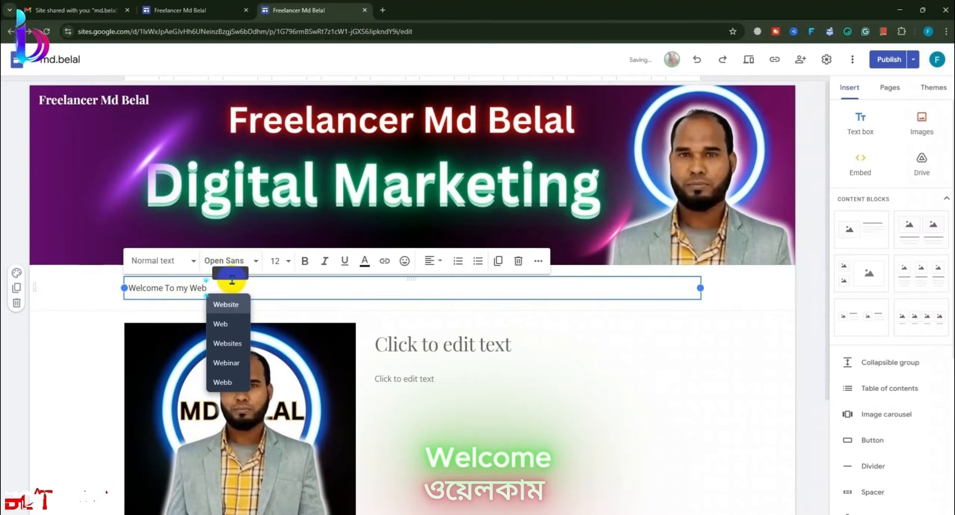
pyautogui.click(234, 305)
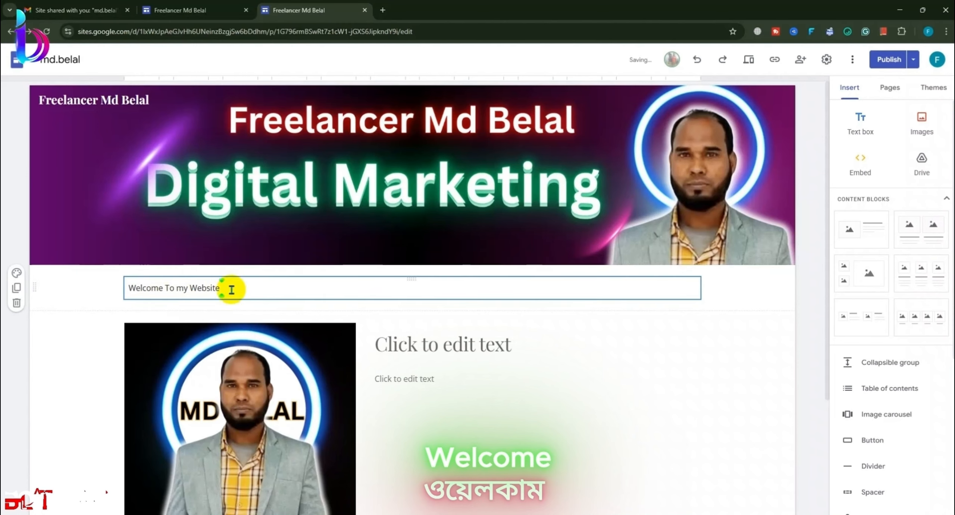
pyautogui.moveTo(253, 290); pyautogui.dragTo(105, 281)
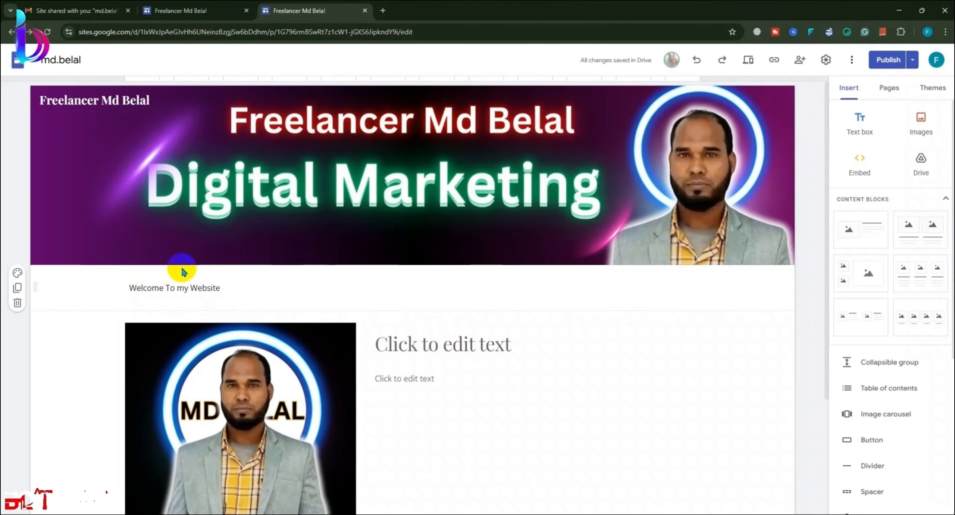
# Step: Make the welcome line bold at font size 24
pyautogui.click(229, 287)
pyautogui.moveTo(230, 287); pyautogui.dragTo(148, 286)
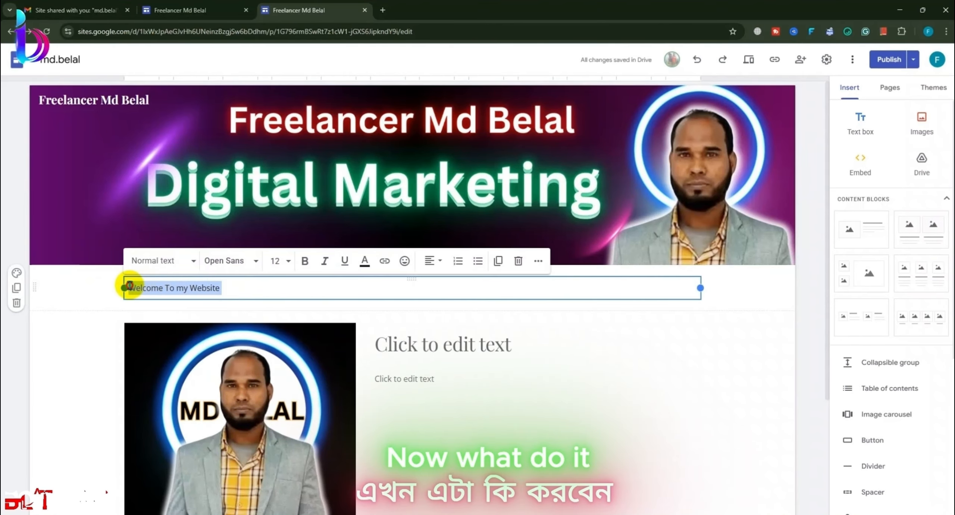
pyautogui.click(304, 266)
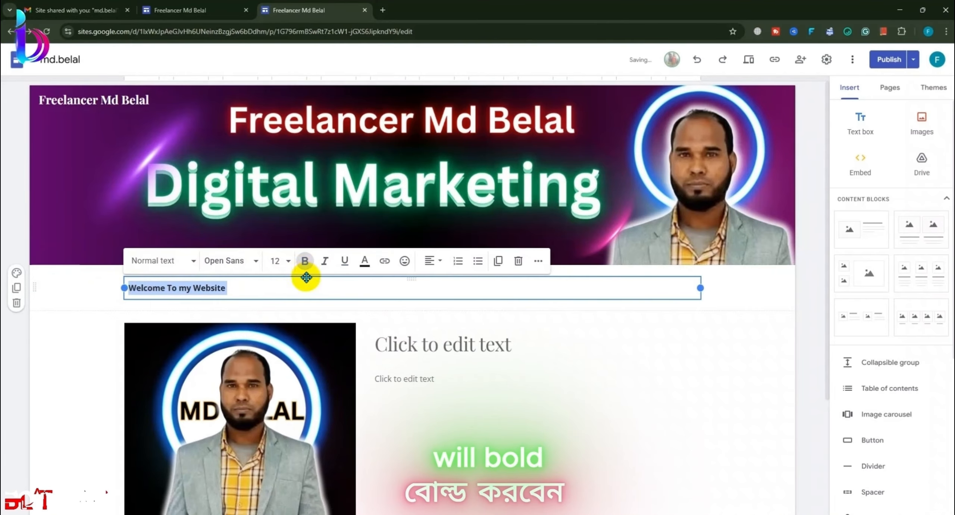
pyautogui.click(289, 265)
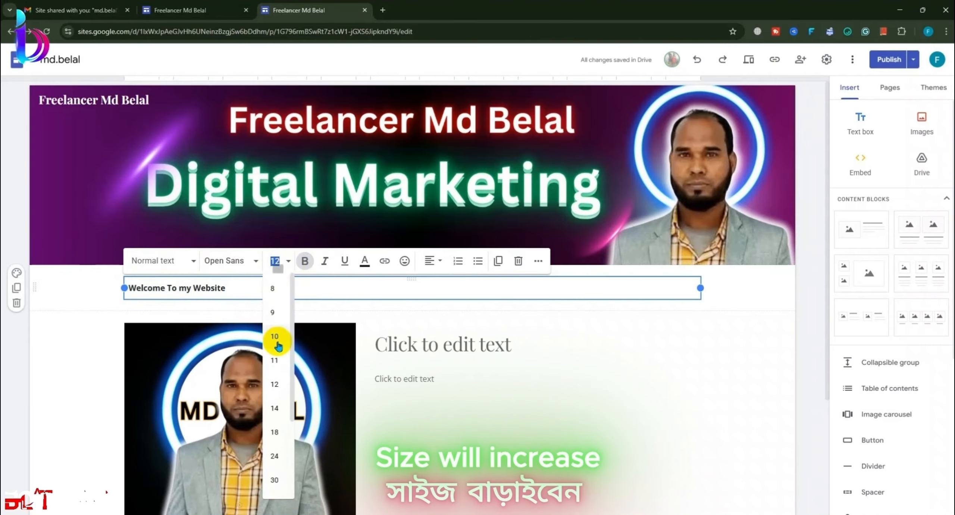
pyautogui.click(273, 429)
pyautogui.click(296, 283)
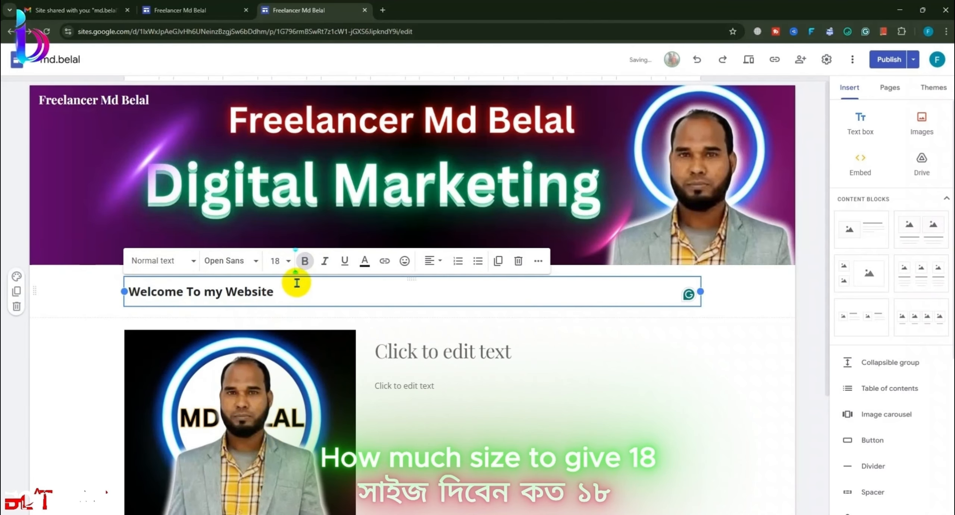
pyautogui.click(290, 265)
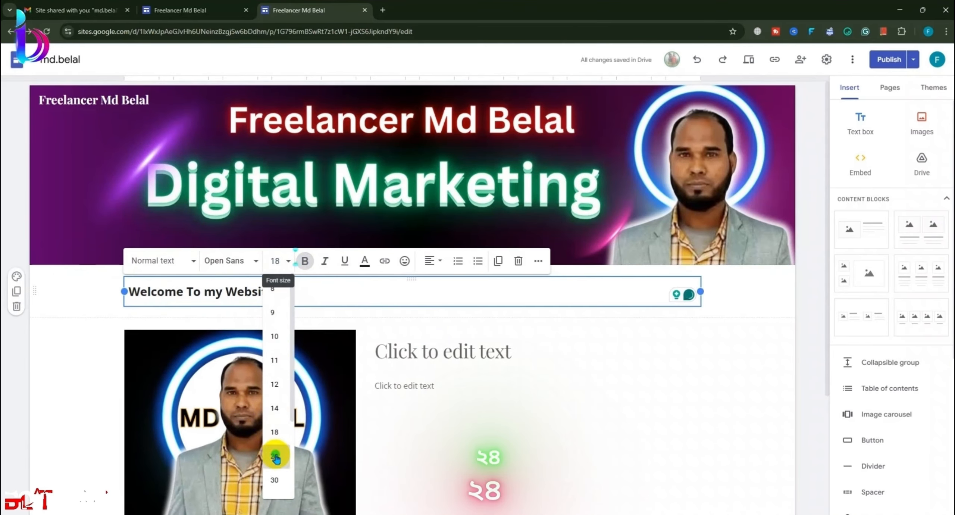
pyautogui.click(274, 451)
pyautogui.click(176, 265)
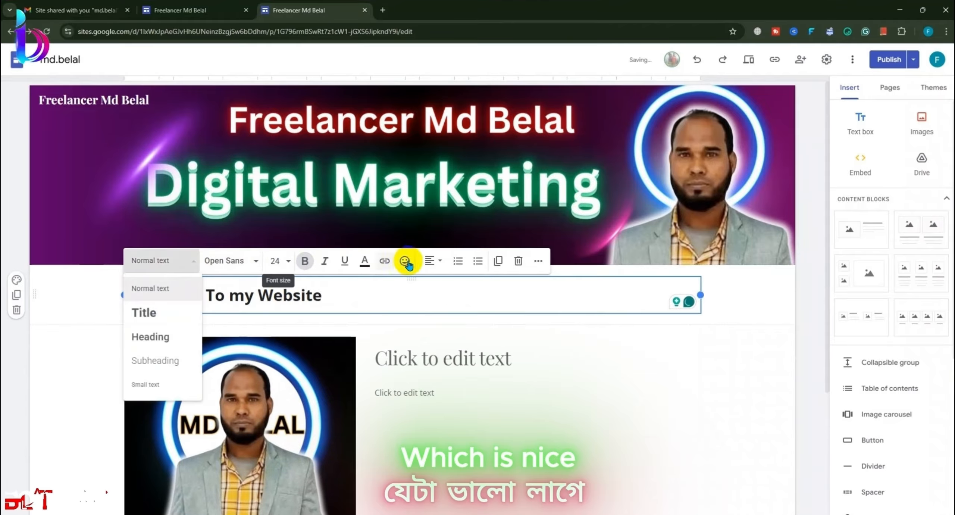
# Step: Set the welcome line's alignment to Center
pyautogui.moveTo(362, 292); pyautogui.dragTo(99, 287)
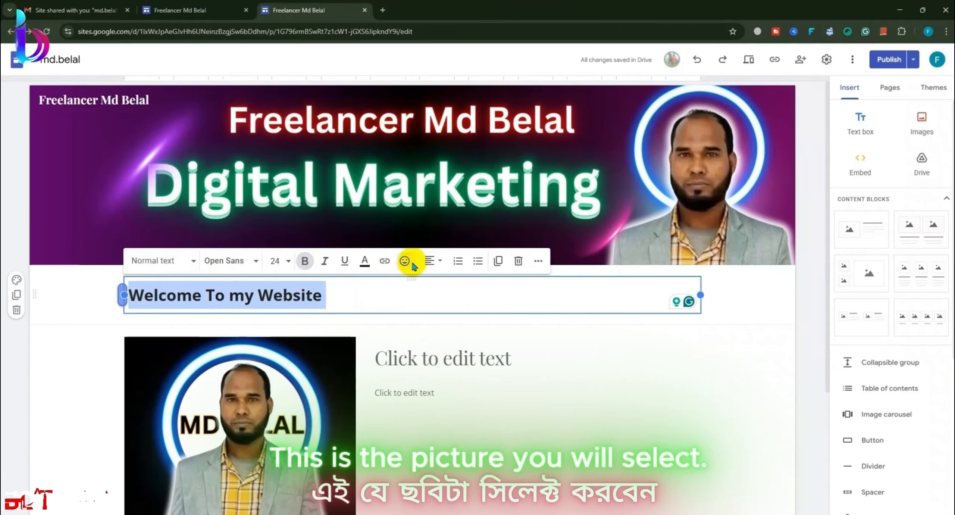
pyautogui.click(432, 260)
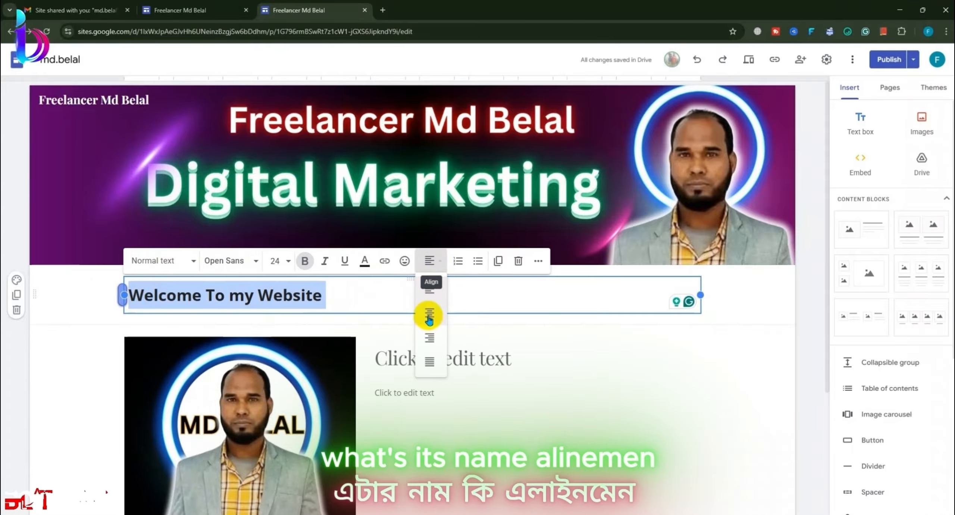
pyautogui.click(429, 316)
pyautogui.click(751, 369)
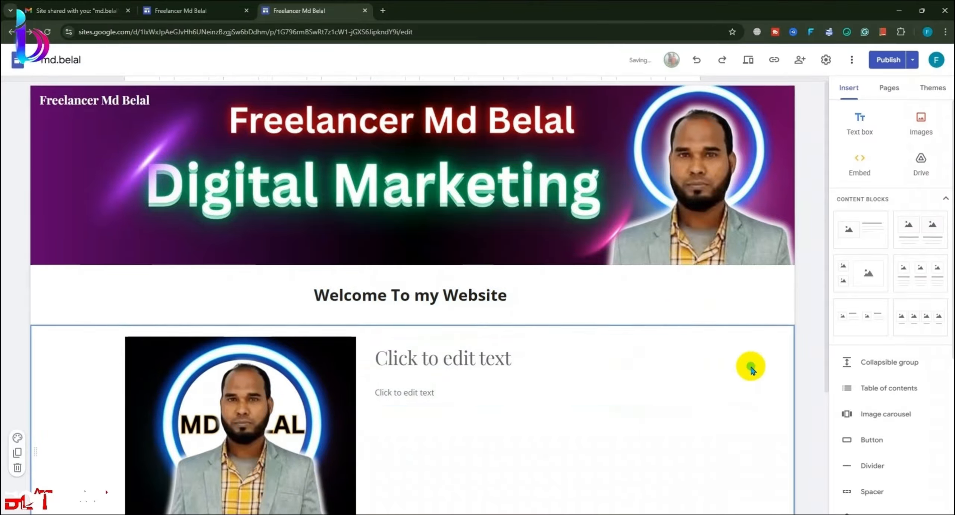
pyautogui.click(550, 301)
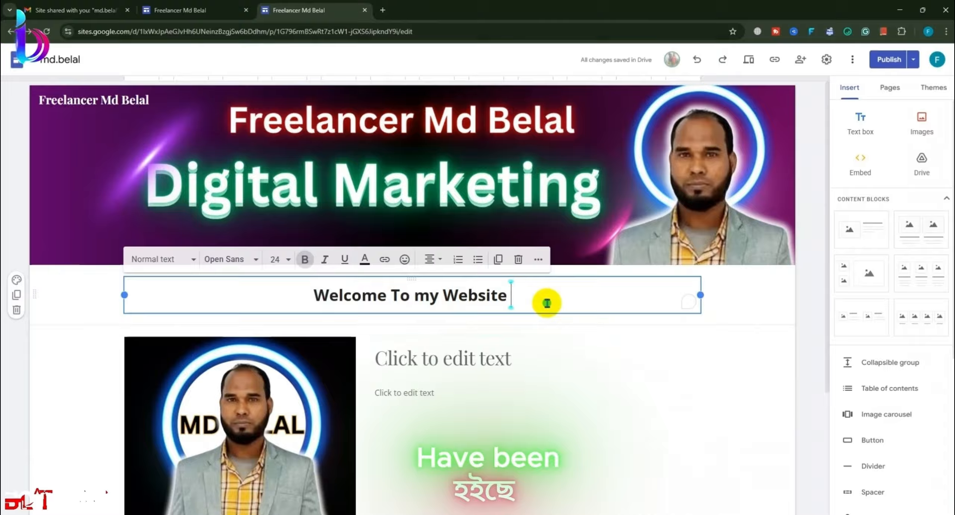
# Step: Try the dark and white section colours, then give the welcome section light grey Style 2
pyautogui.click(83, 291)
pyautogui.click(17, 279)
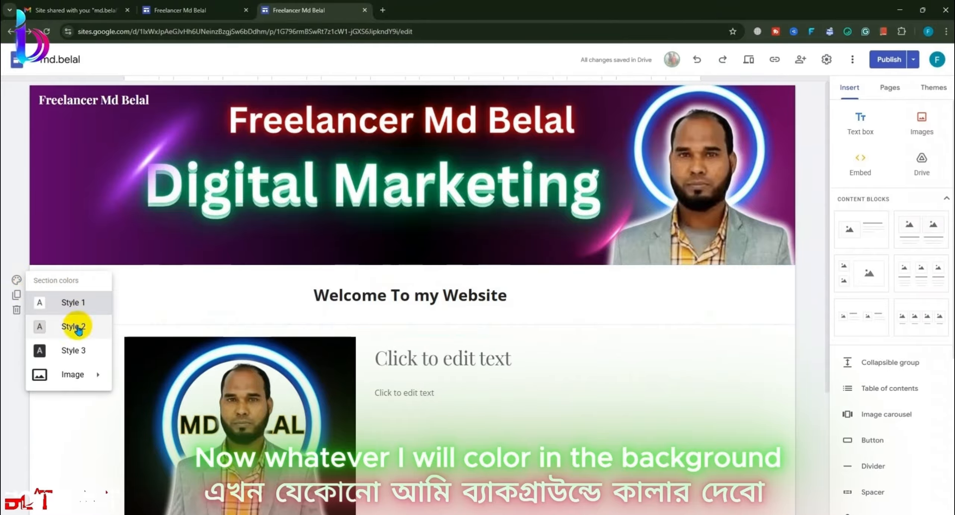
pyautogui.click(74, 350)
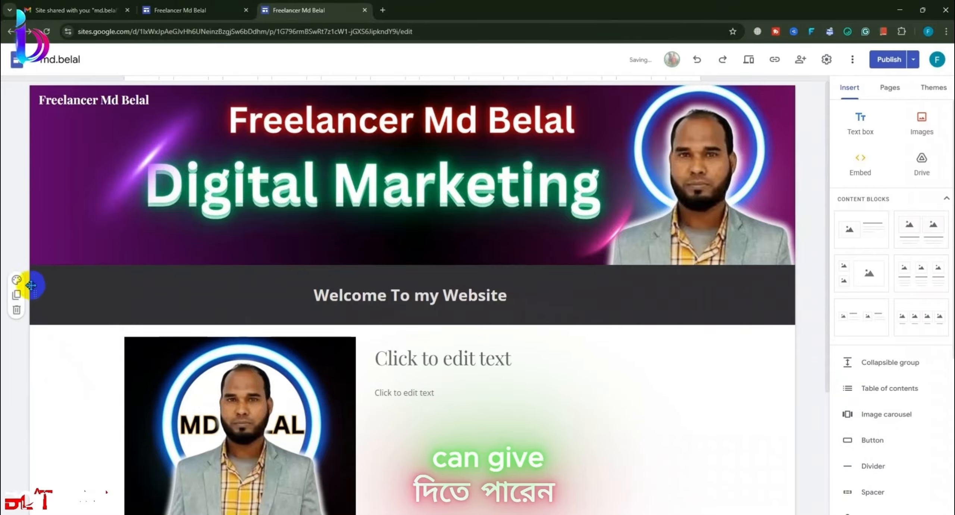
pyautogui.click(16, 279)
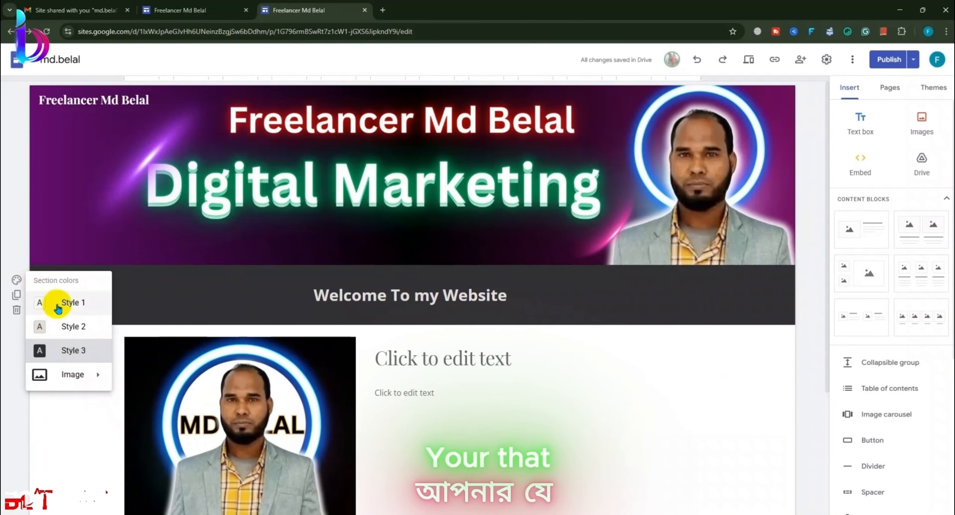
pyautogui.click(58, 306)
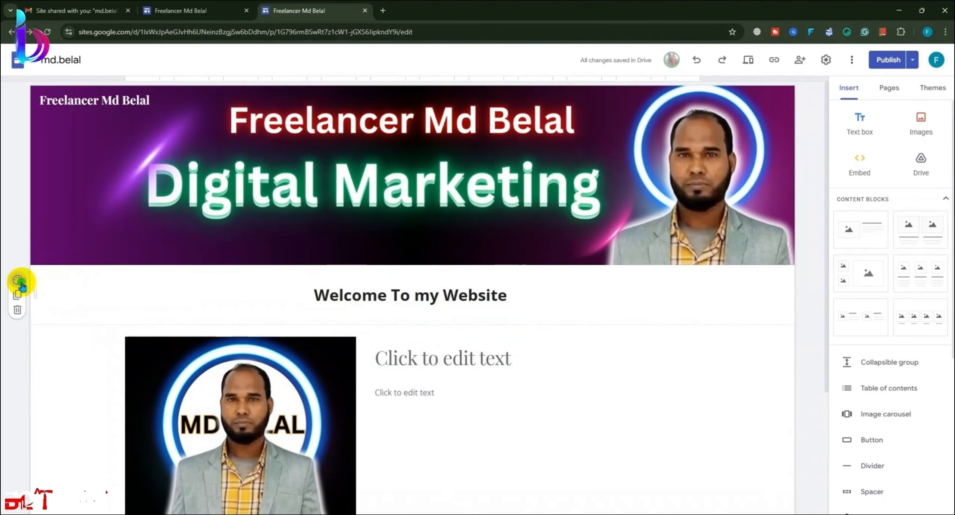
pyautogui.click(21, 284)
pyautogui.click(63, 325)
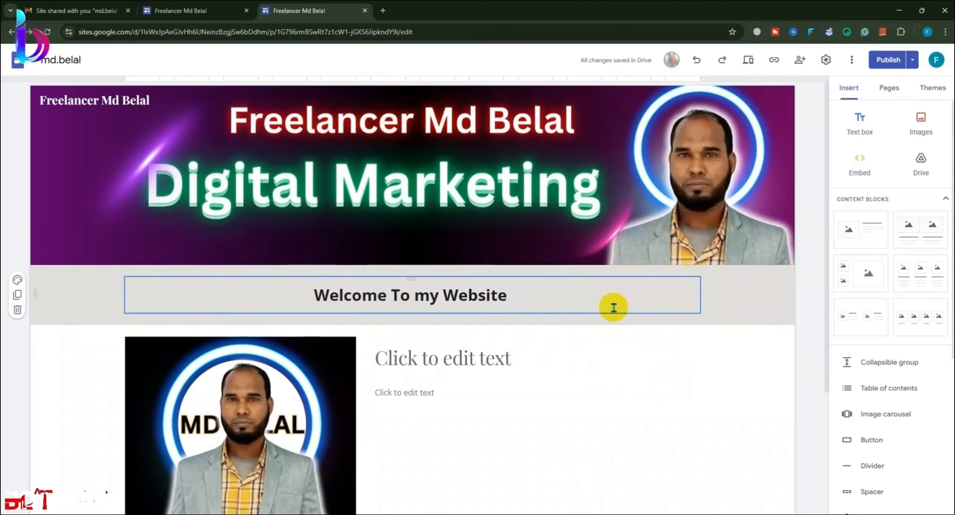
pyautogui.click(17, 279)
pyautogui.moveTo(68, 376)
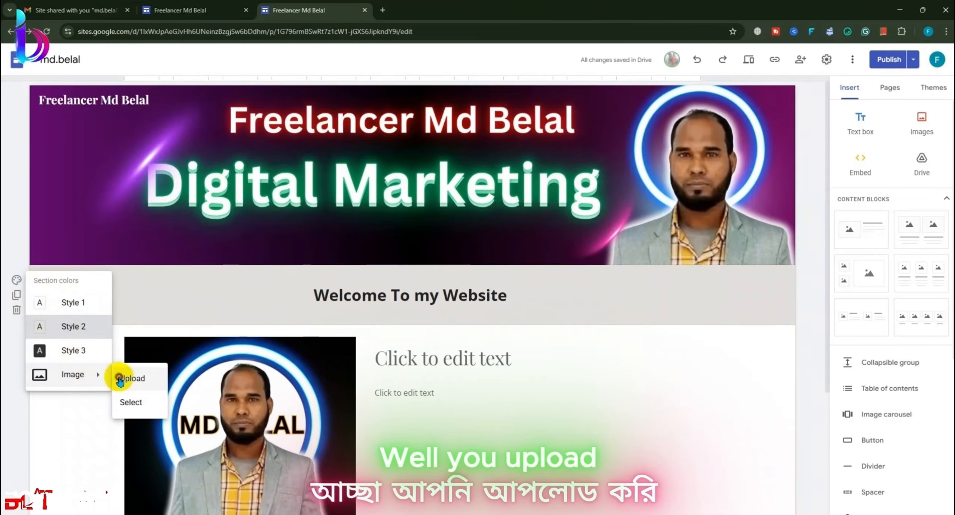
pyautogui.click(123, 376)
pyautogui.click(197, 99)
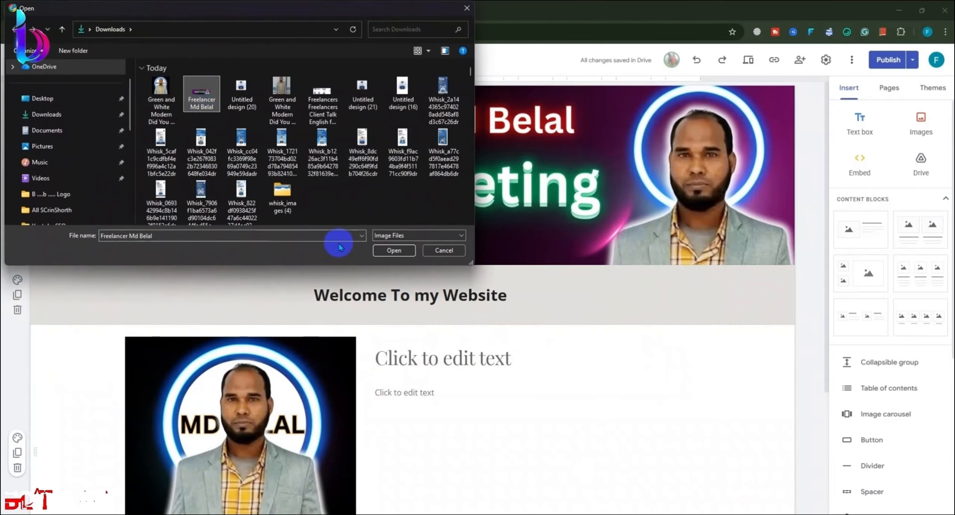
pyautogui.click(393, 250)
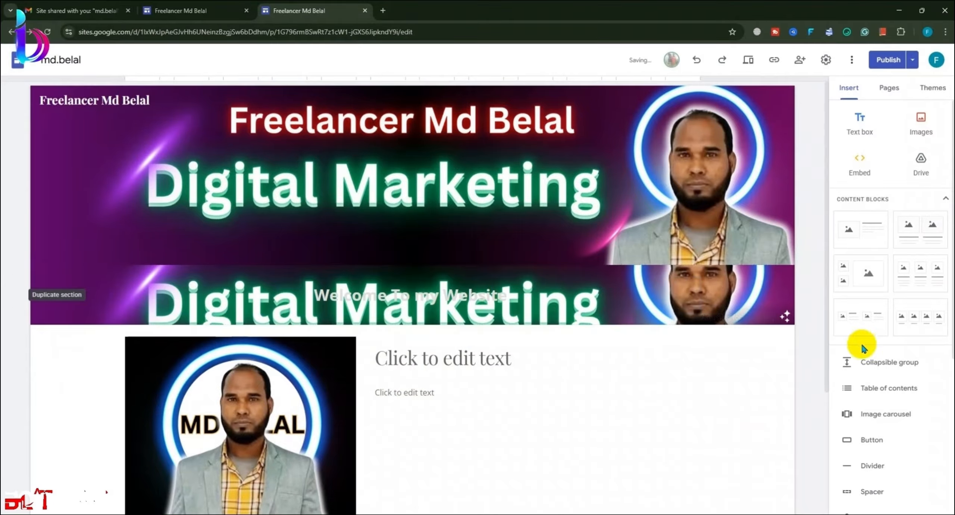
# Step: Try bottom, top, centre and side anchoring for the background image, then undo back to plain white
pyautogui.click(782, 314)
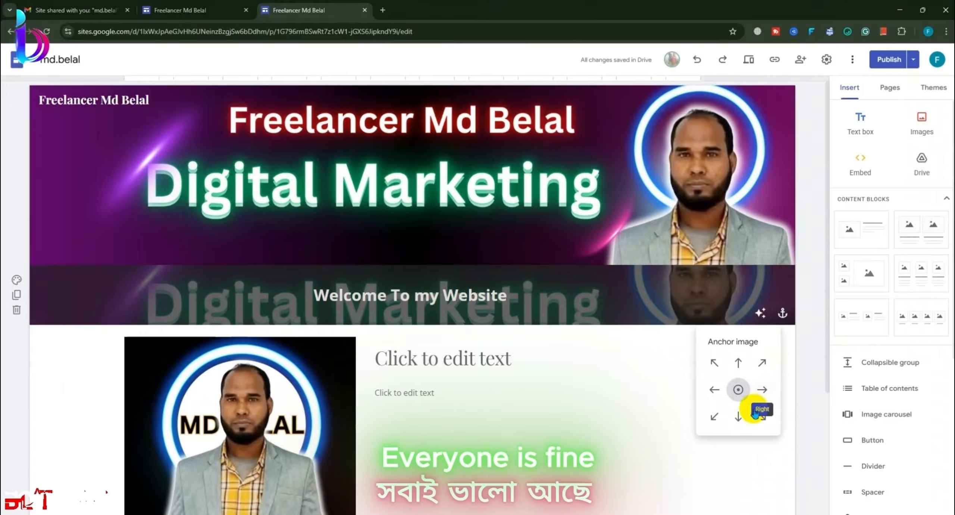
pyautogui.click(739, 416)
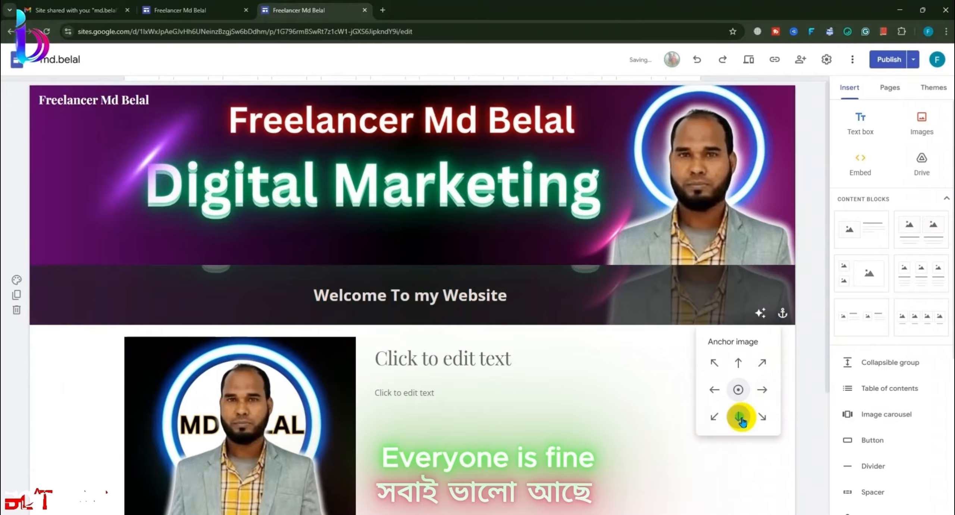
pyautogui.click(740, 372)
pyautogui.click(739, 389)
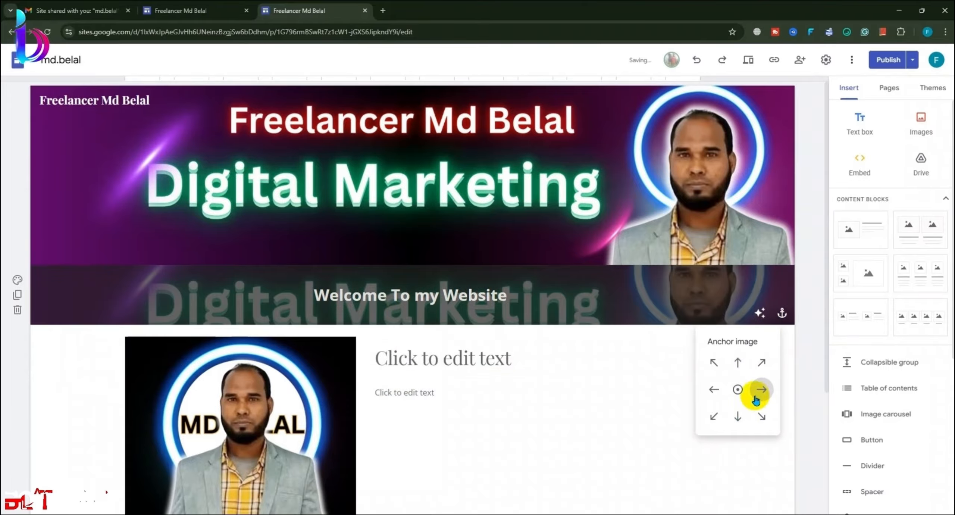
pyautogui.click(714, 390)
pyautogui.click(739, 416)
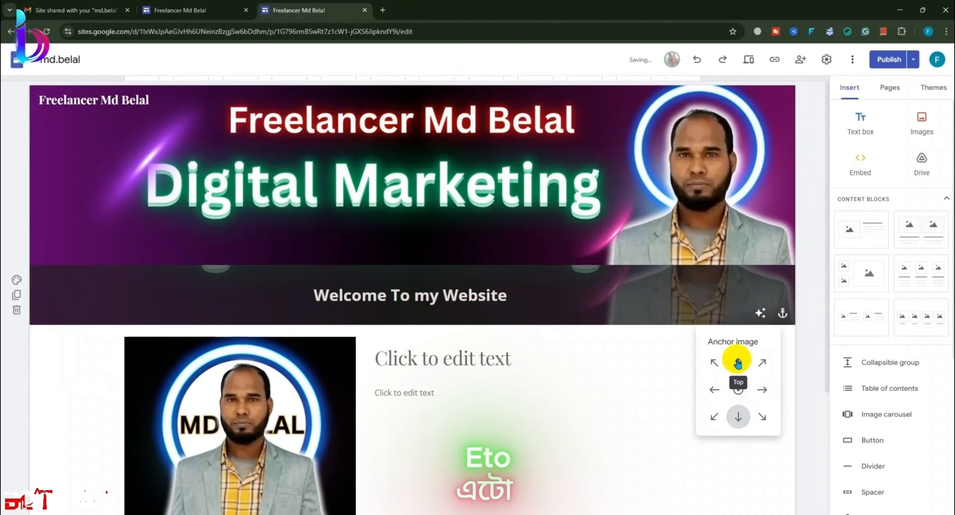
pyautogui.click(741, 361)
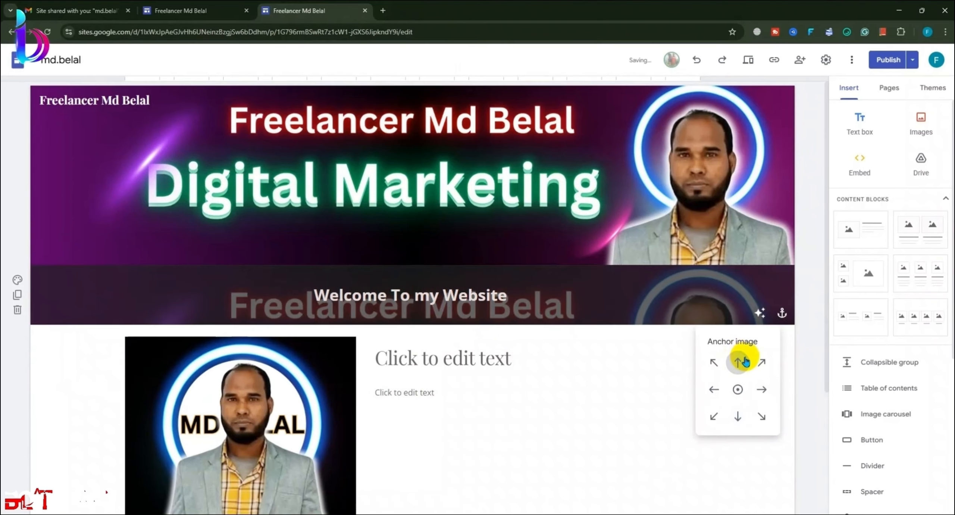
pyautogui.click(742, 415)
pyautogui.click(759, 312)
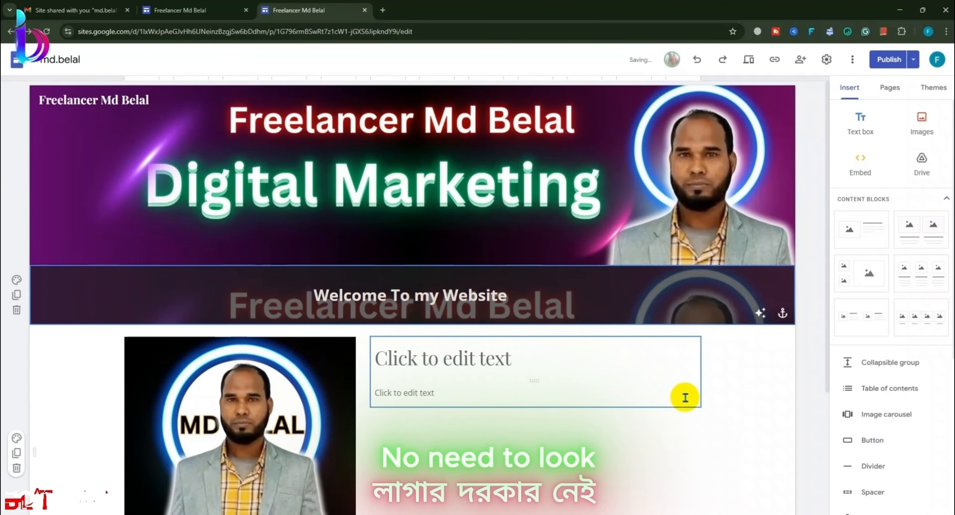
pyautogui.hotkey('ctrl', 'z')
pyautogui.hotkey('ctrl', 'z')
pyautogui.hotkey('ctrl', 'z')
pyautogui.hotkey('ctrl', 'z')
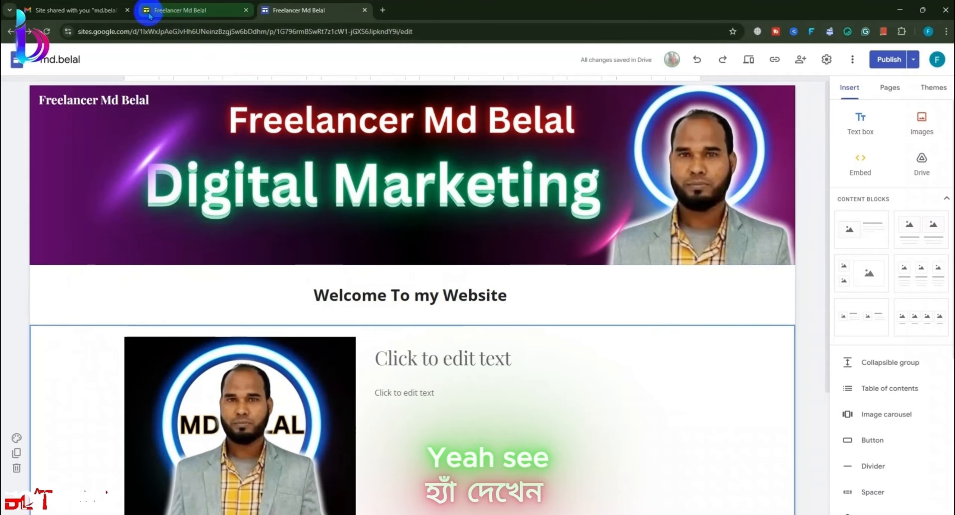
# Step: In the Canva banner design, duplicate page 5 as page 6
pyautogui.click(114, 1)
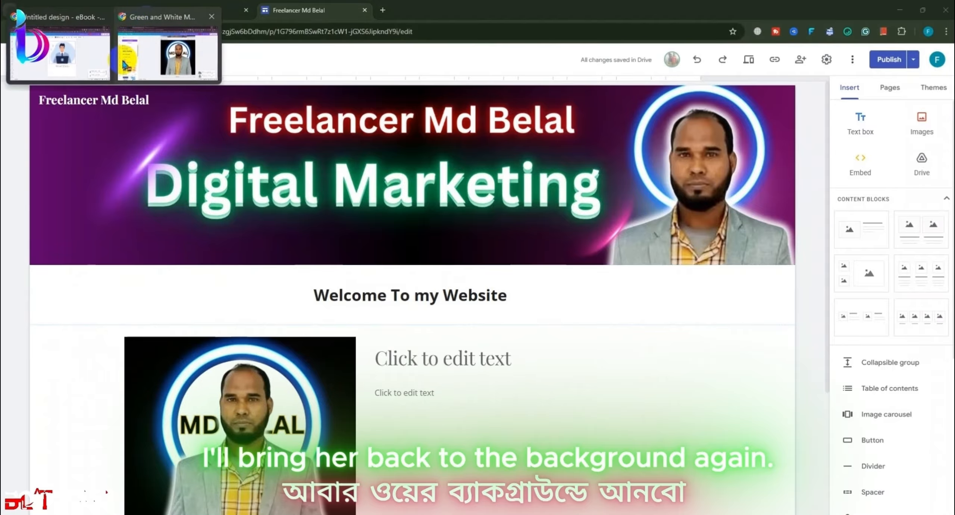
pyautogui.click(159, 61)
pyautogui.click(313, 10)
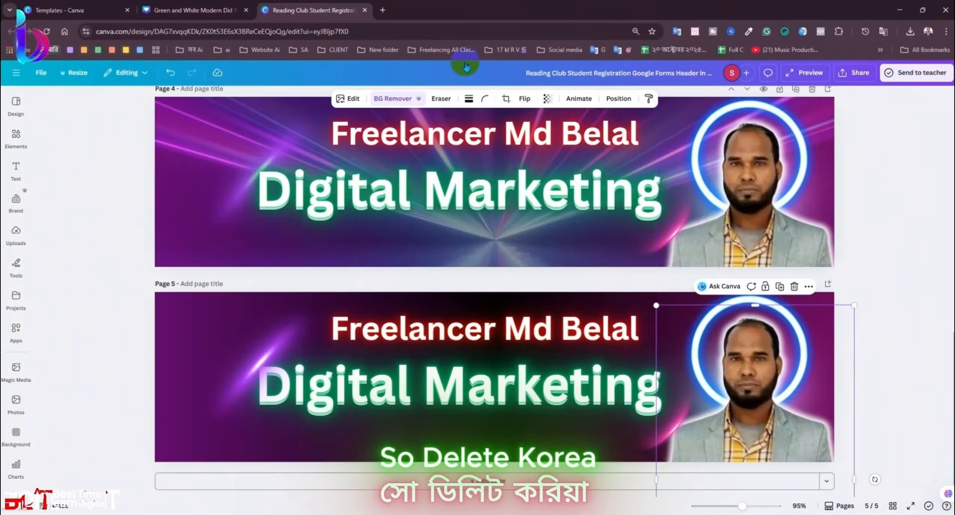
pyautogui.click(795, 284)
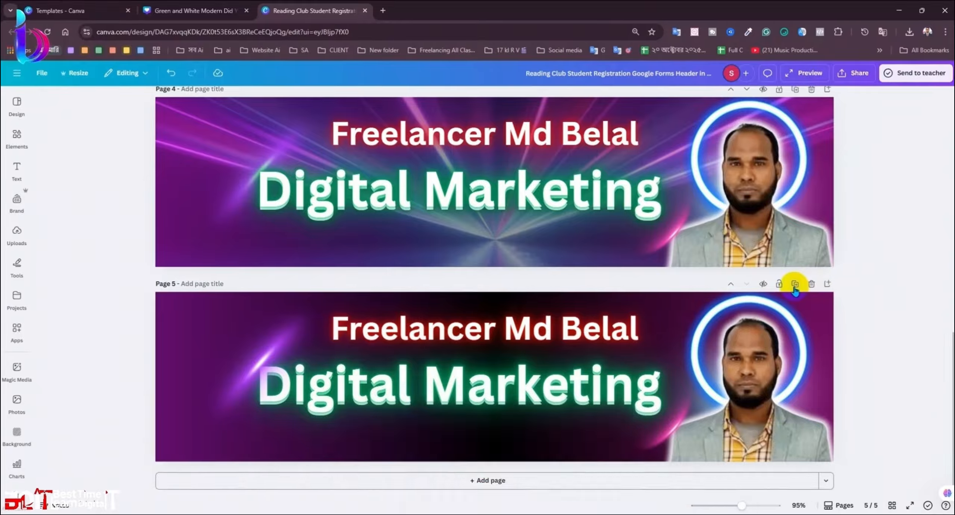
pyautogui.scroll(-2, 791, 291)
pyautogui.rightClick(750, 339)
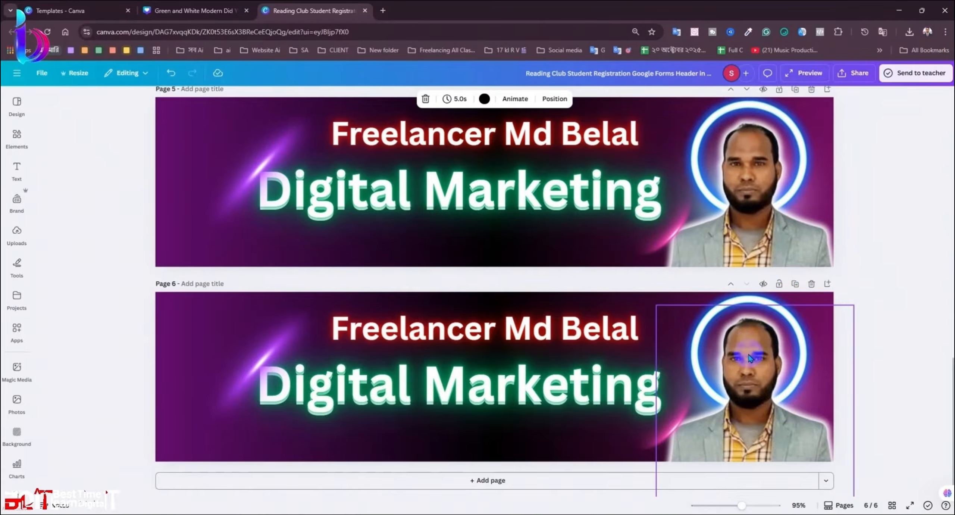
pyautogui.click(776, 346)
pyautogui.press('Delete')
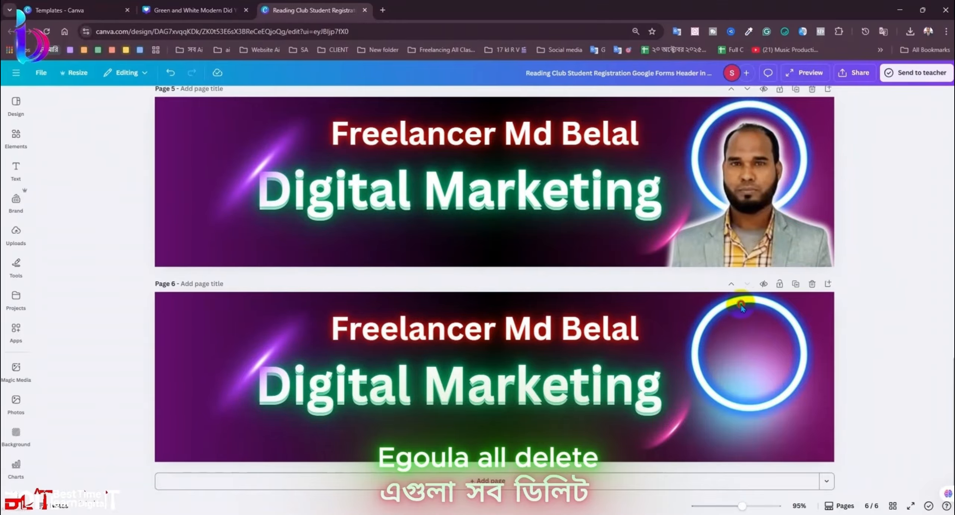
pyautogui.click(740, 303)
pyautogui.press('Delete')
pyautogui.click(565, 320)
pyautogui.press('Delete')
# Step: Remove the Digital Marketing texts, pink streak, purple flare and blue glow from page 6
pyautogui.click(588, 387)
pyautogui.press('Delete')
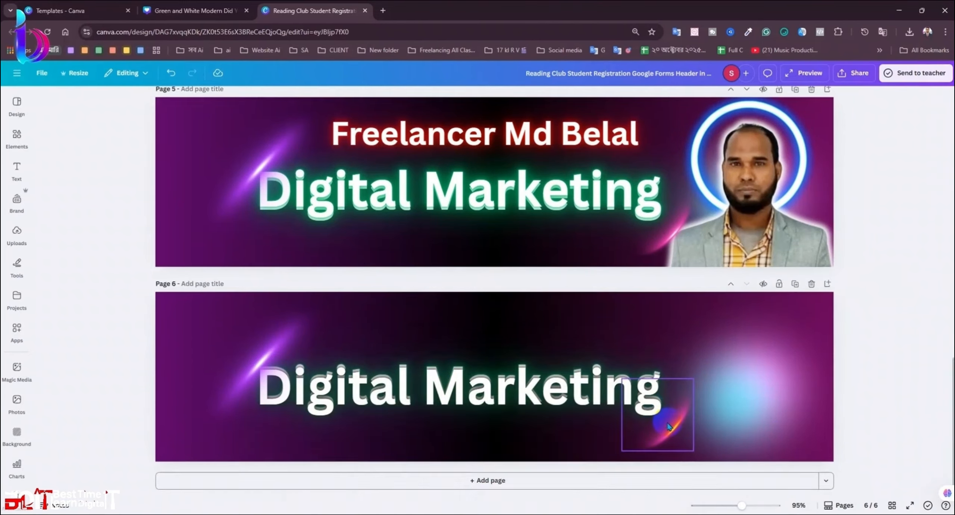
pyautogui.click(670, 425)
pyautogui.press('Delete')
pyautogui.click(639, 408)
pyautogui.press('Delete')
pyautogui.press('Delete')
pyautogui.click(714, 395)
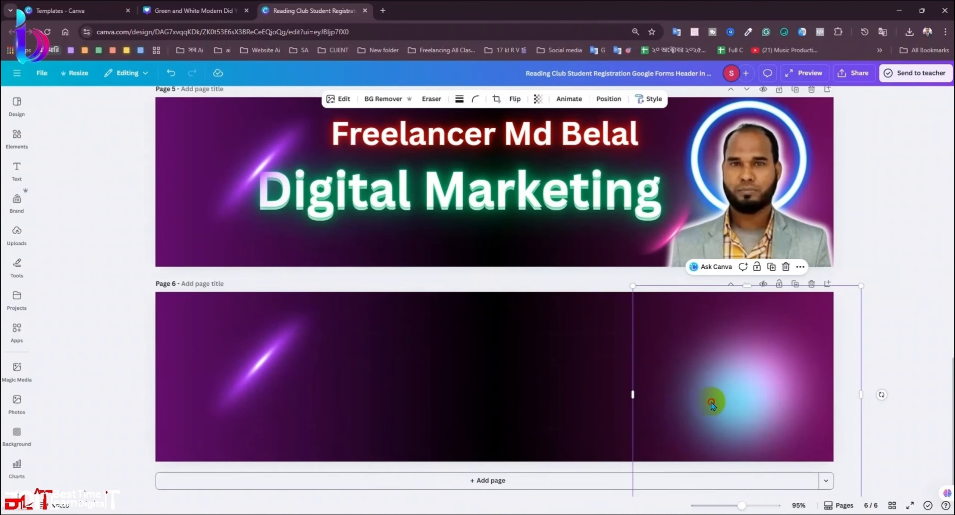
pyautogui.press('Delete')
pyautogui.click(252, 341)
pyautogui.press('Delete')
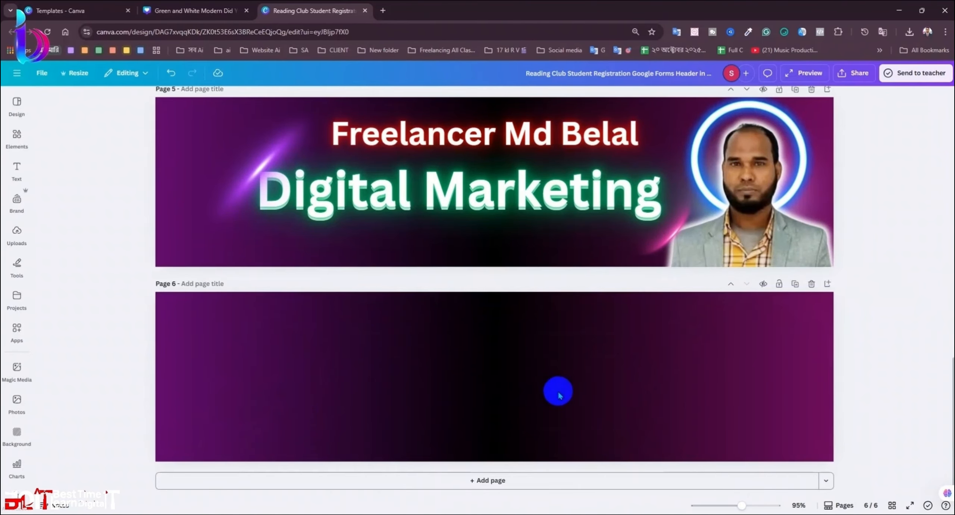
# Step: Download the design as JPG
pyautogui.click(854, 74)
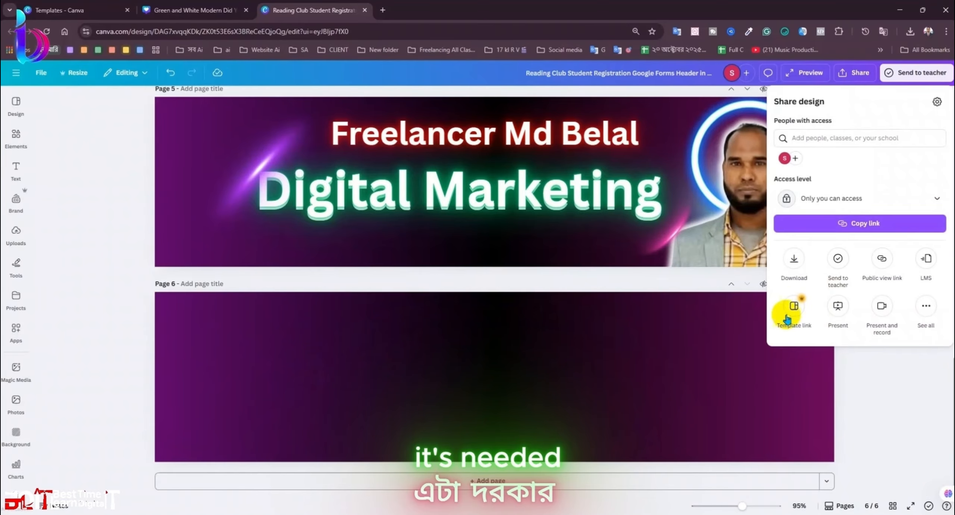
pyautogui.click(791, 261)
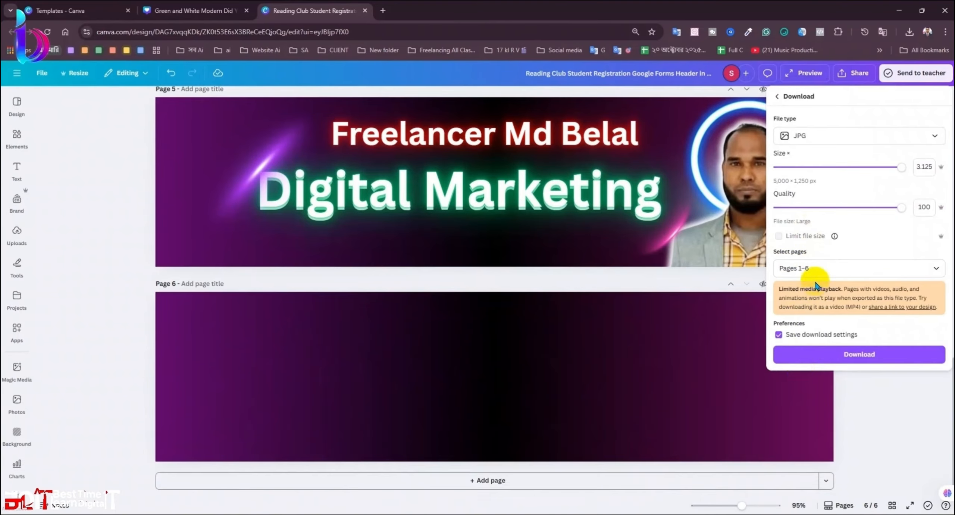
pyautogui.click(796, 361)
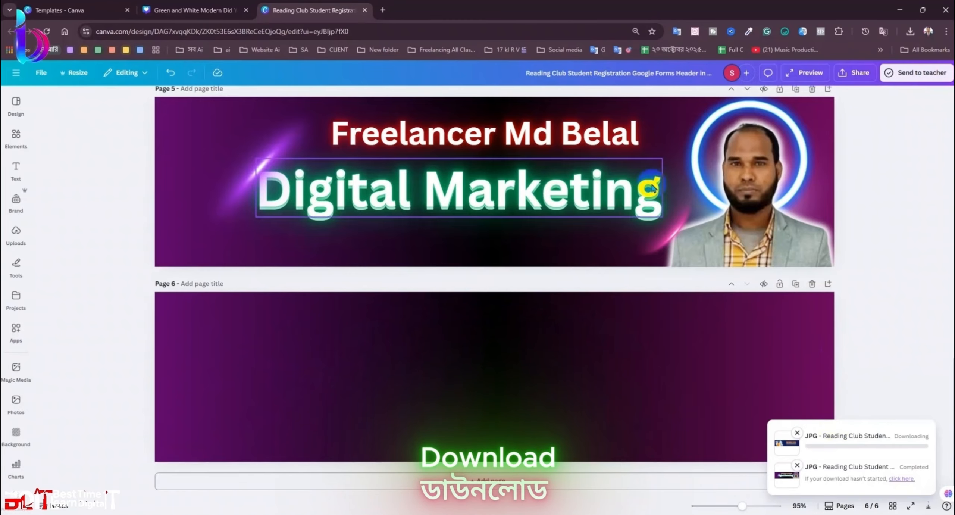
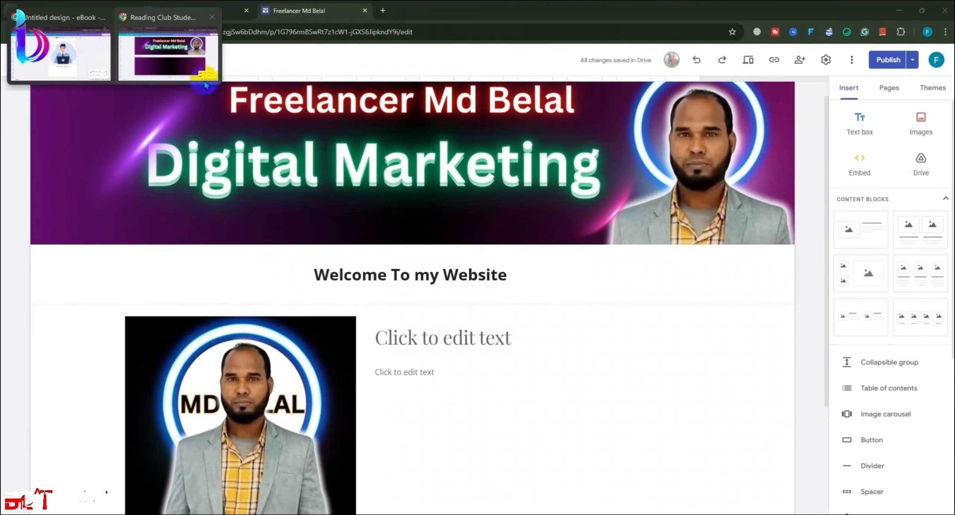
# Step: Download only the current page, page 6, of the Canva banner design as a JPG
pyautogui.click(190, 67)
pyautogui.click(910, 39)
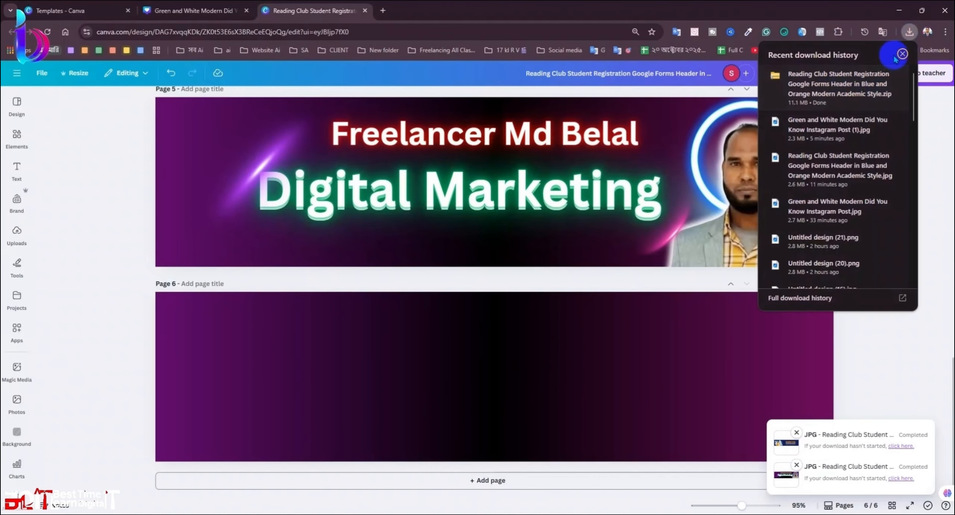
pyautogui.click(902, 54)
pyautogui.click(854, 72)
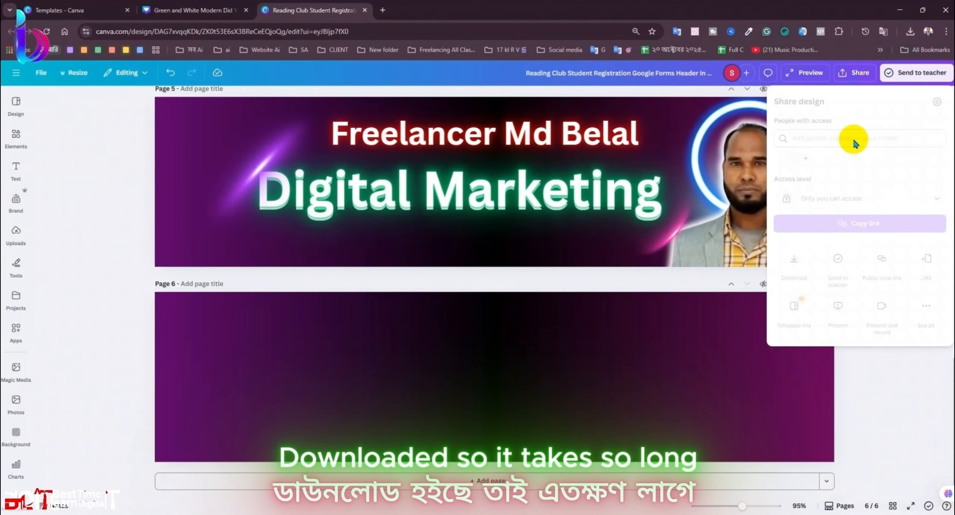
pyautogui.click(781, 298)
pyautogui.click(797, 267)
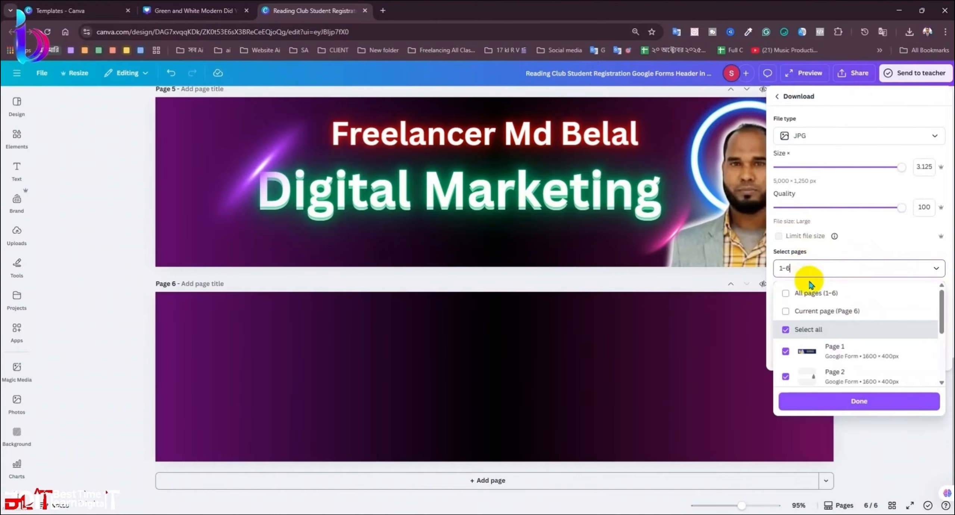
pyautogui.click(805, 311)
pyautogui.click(832, 400)
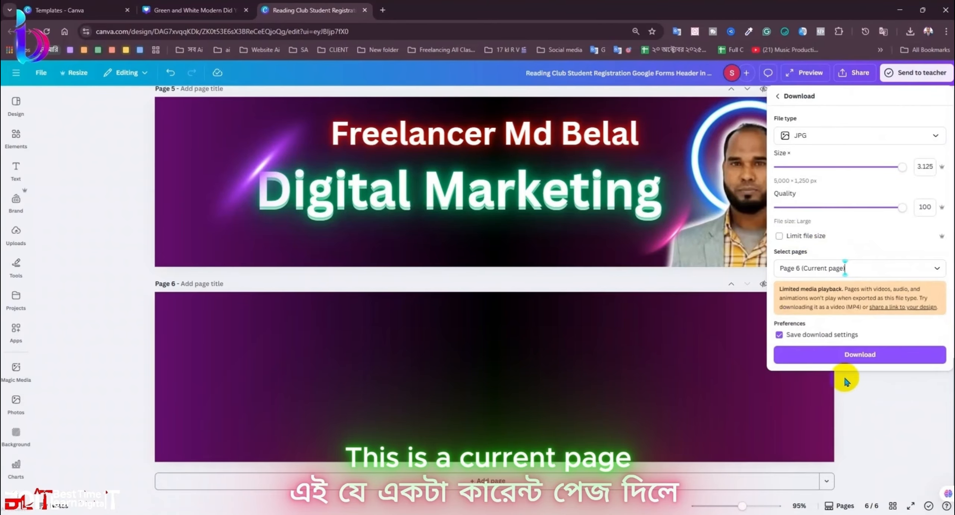
pyautogui.click(846, 353)
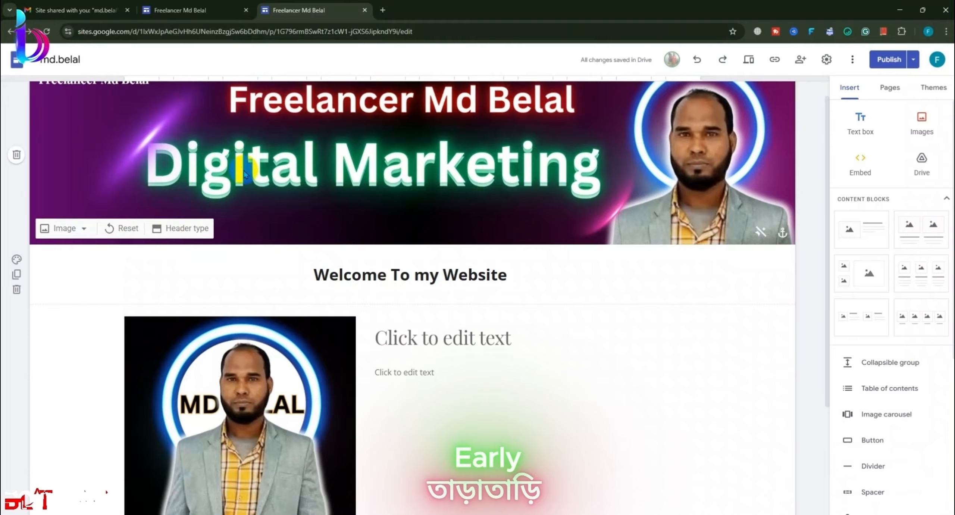
# Step: Set the downloaded Canva JPG as the welcome section's background, with readability darkening turned off
pyautogui.scroll(-3, 284, 143)
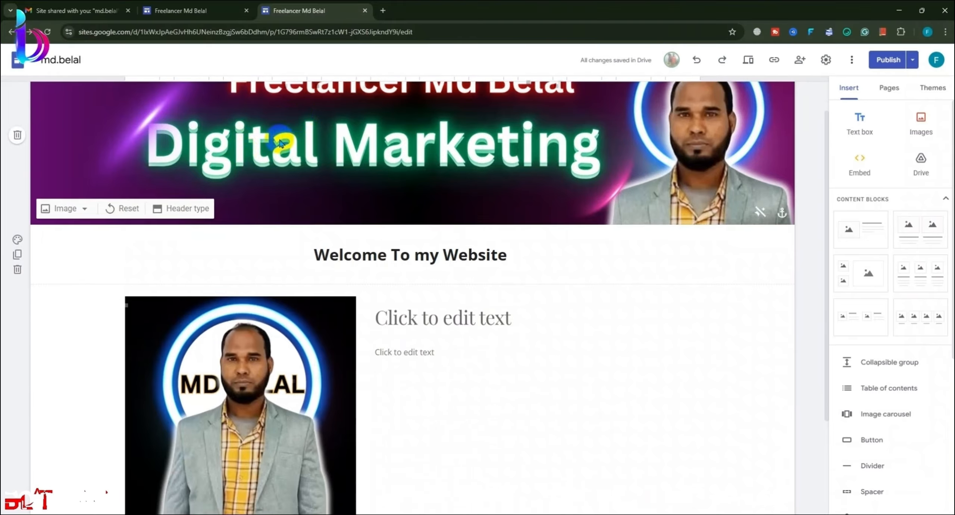
pyautogui.scroll(5, 56, 186)
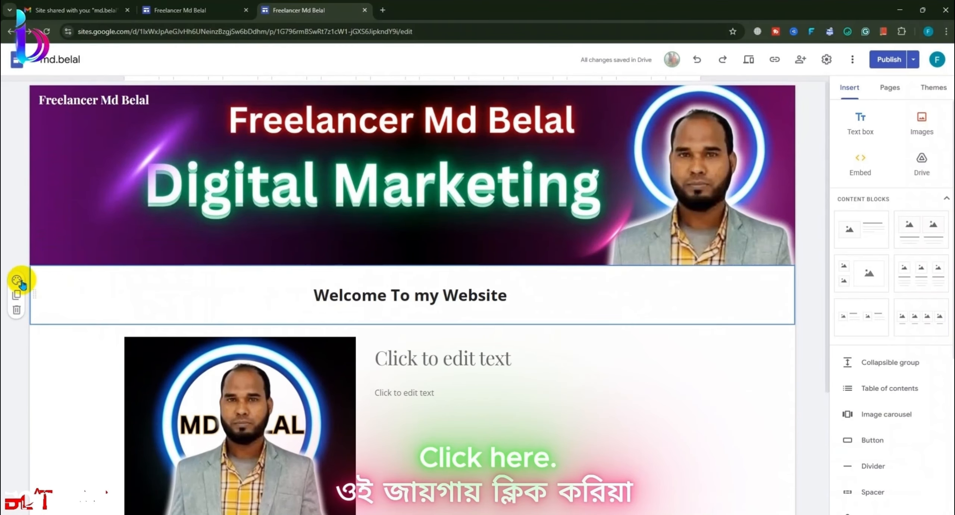
pyautogui.click(16, 279)
pyautogui.moveTo(74, 374)
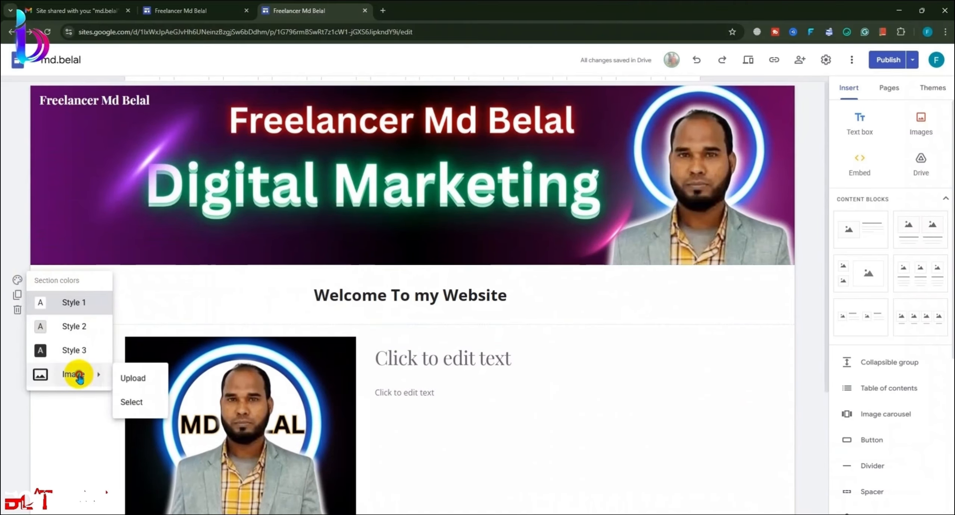
pyautogui.click(133, 376)
pyautogui.click(160, 104)
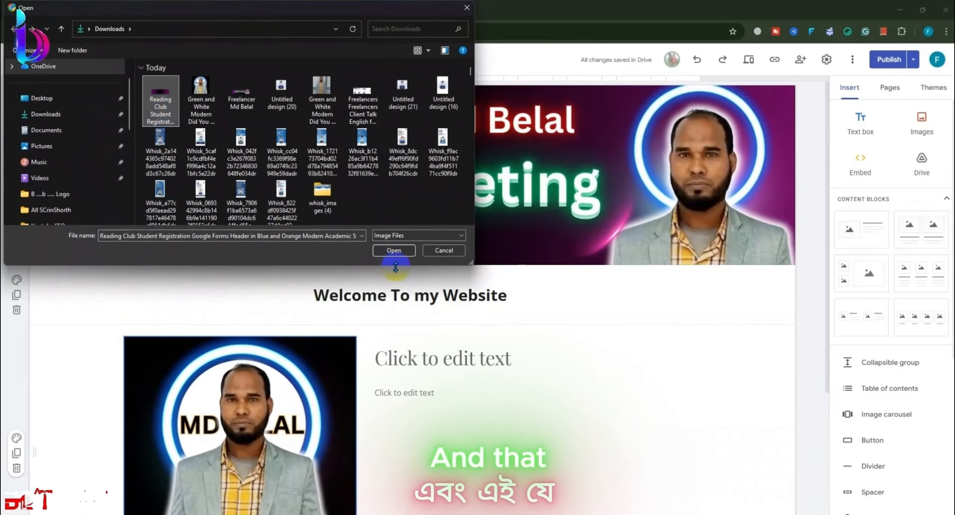
pyautogui.click(393, 250)
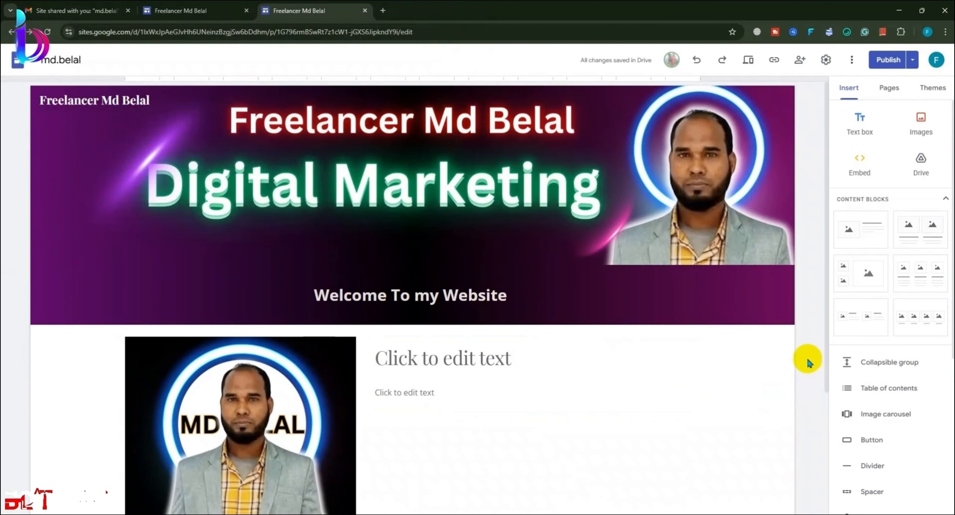
pyautogui.click(759, 314)
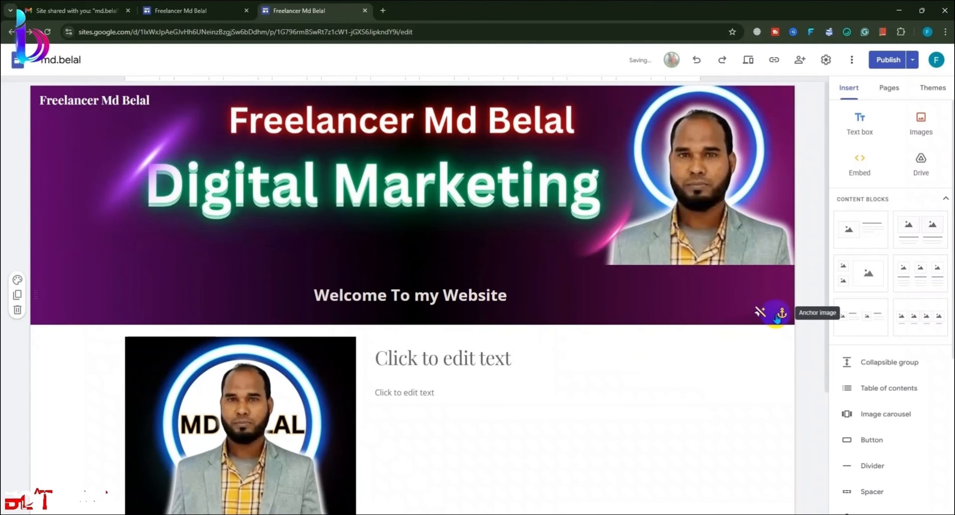
# Step: Adjust the background image anchor, trying top, bottom, right and left positions
pyautogui.click(696, 230)
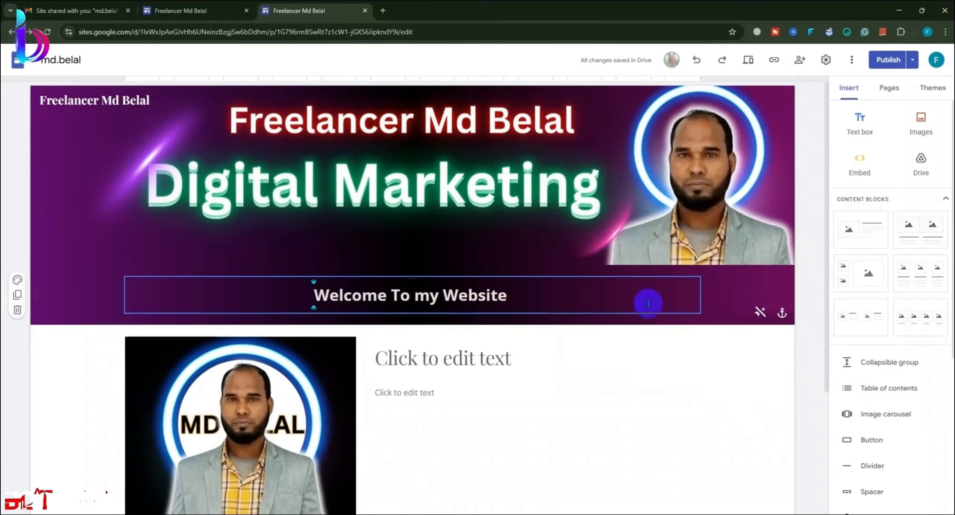
pyautogui.click(647, 299)
pyautogui.click(736, 299)
pyautogui.click(782, 312)
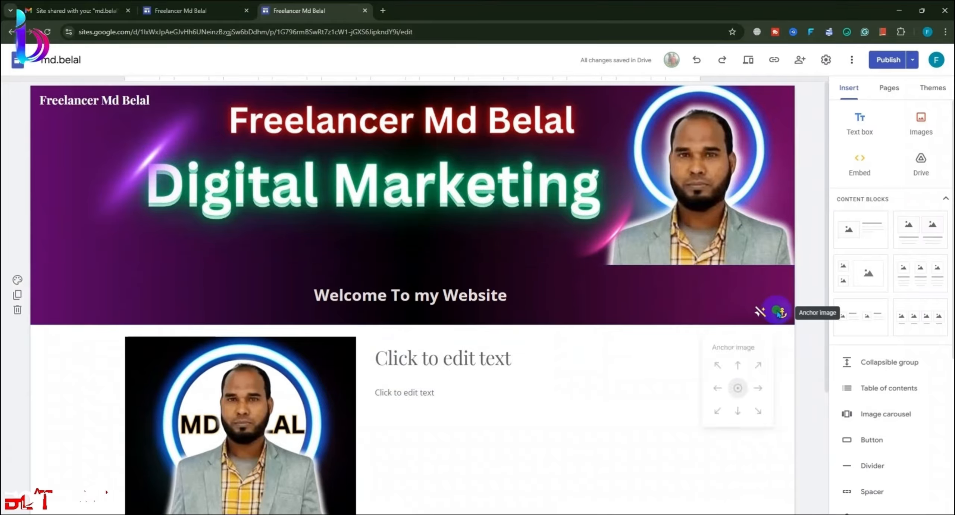
pyautogui.click(742, 363)
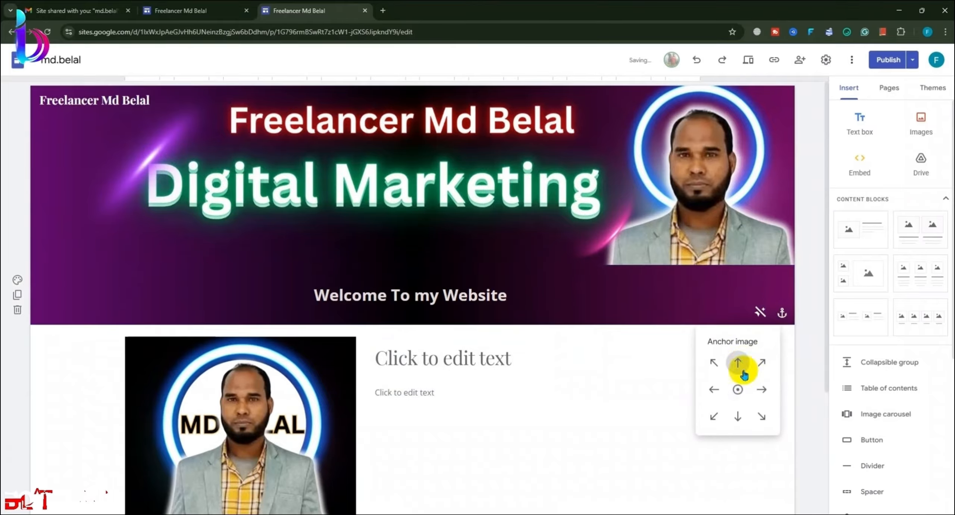
pyautogui.click(737, 415)
pyautogui.click(761, 389)
pyautogui.click(714, 389)
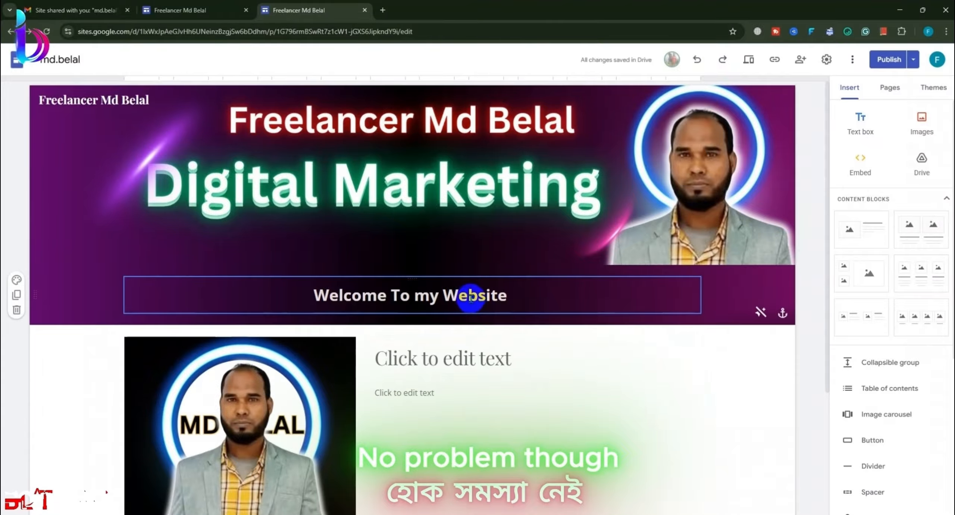
# Step: Make the 'Welcome To my Website' heading text white
pyautogui.click(516, 295)
pyautogui.moveTo(516, 295); pyautogui.dragTo(283, 277)
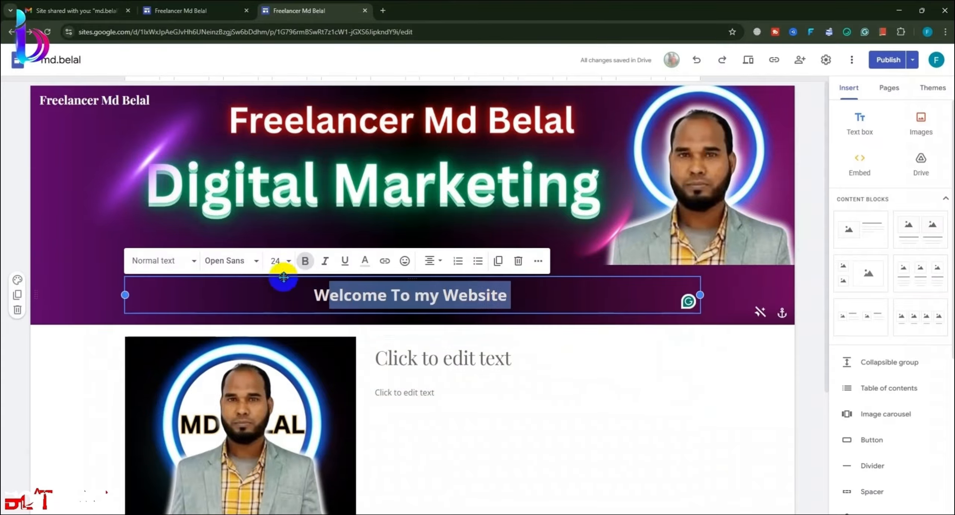
pyautogui.click(364, 261)
pyautogui.click(441, 284)
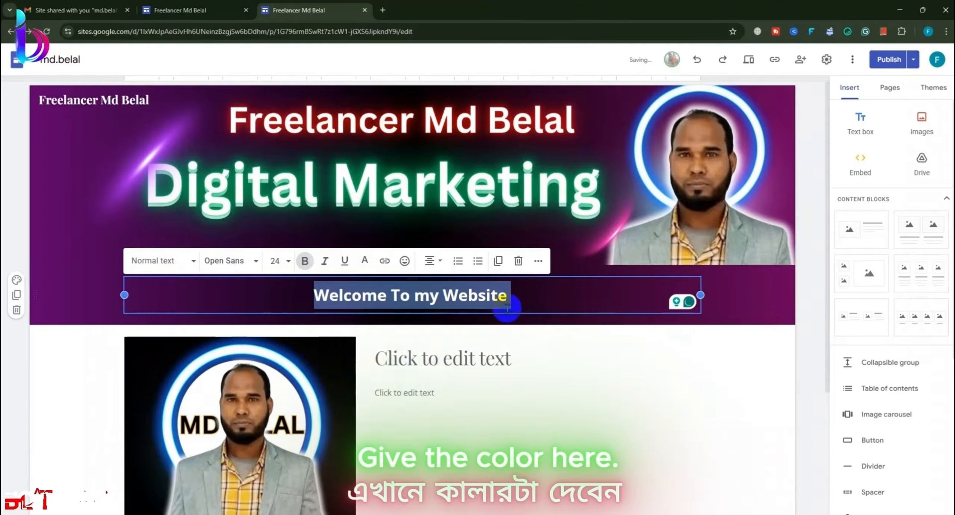
pyautogui.click(533, 305)
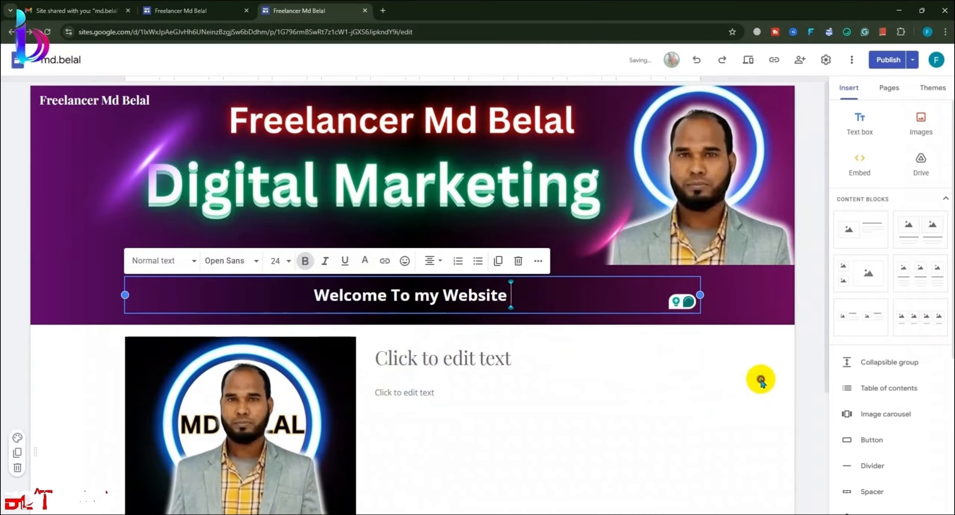
pyautogui.click(783, 376)
pyautogui.scroll(-1, 803, 371)
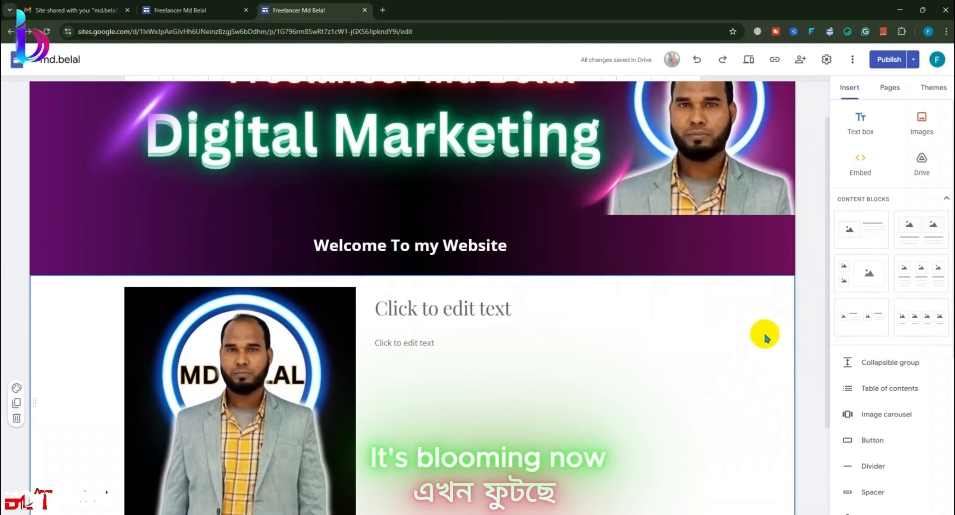
# Step: Retype the profile title as 'Name :' followed by the owner's name
pyautogui.scroll(1, 763, 337)
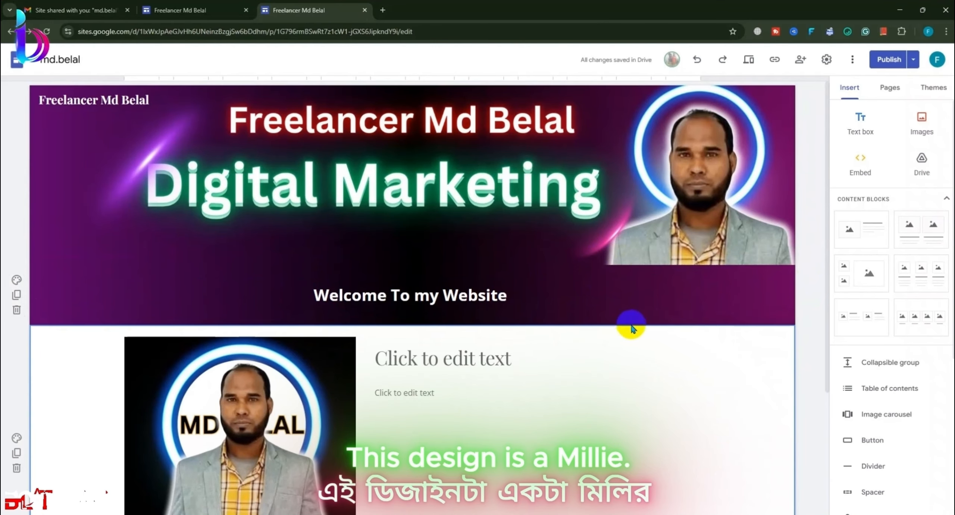
pyautogui.scroll(-4, 228, 247)
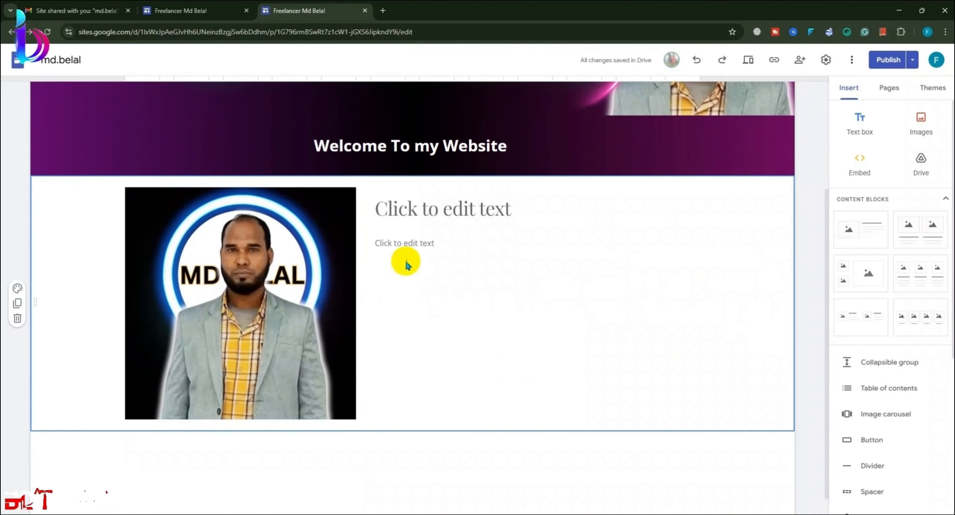
pyautogui.click(453, 213)
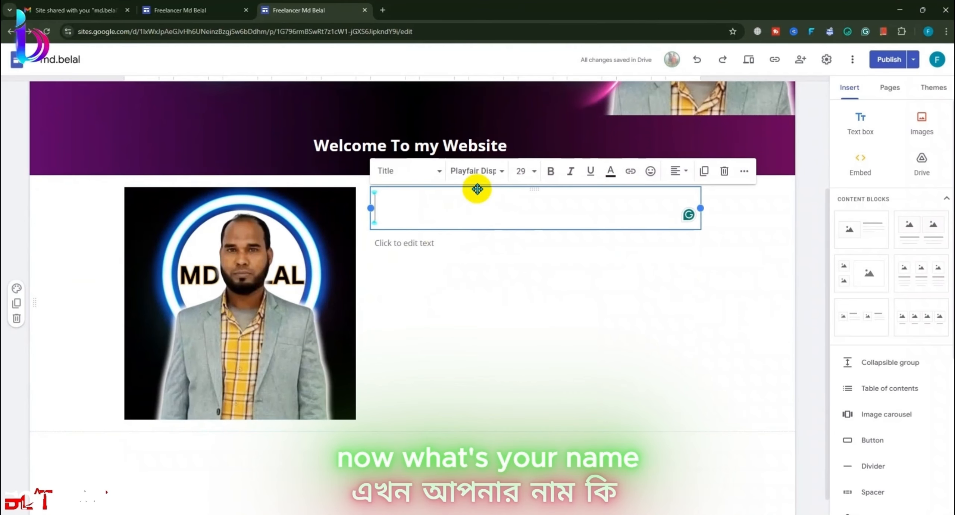
pyautogui.write('N')
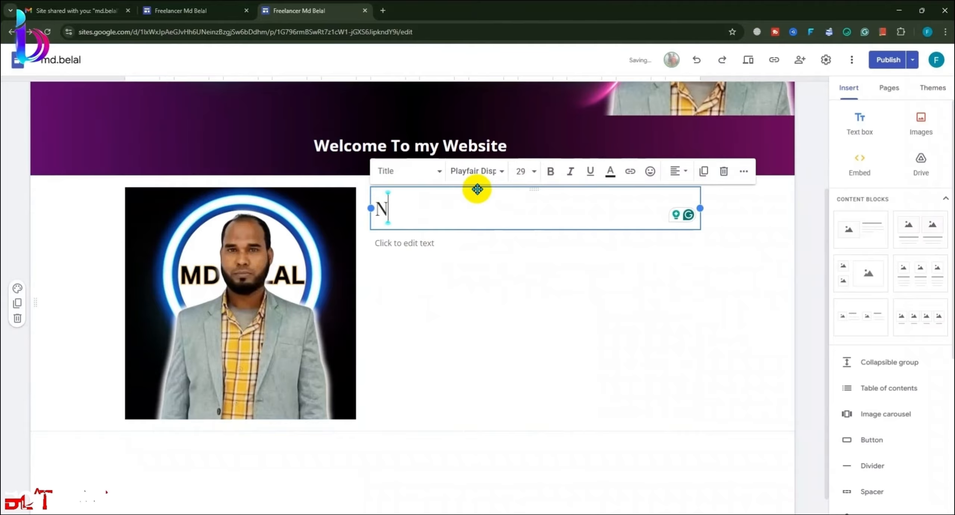
pyautogui.write('ame')
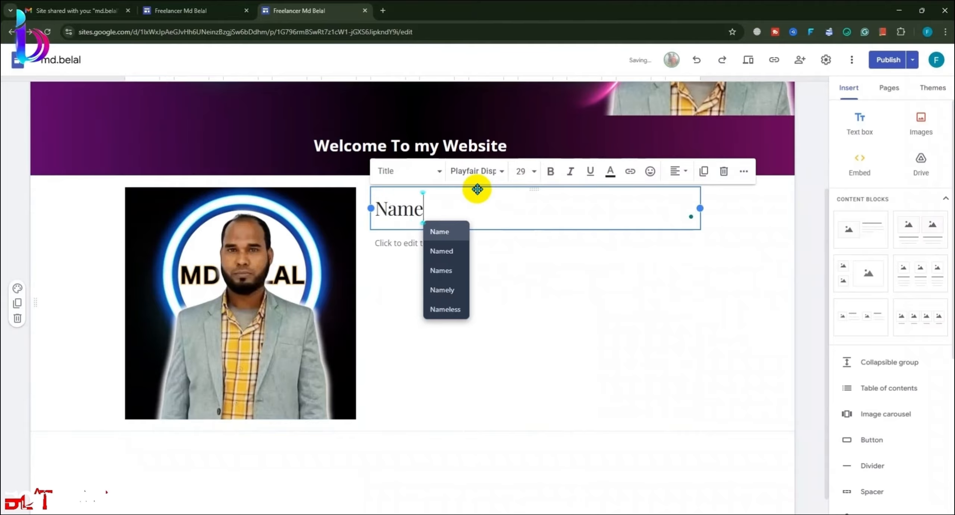
pyautogui.write(' :')
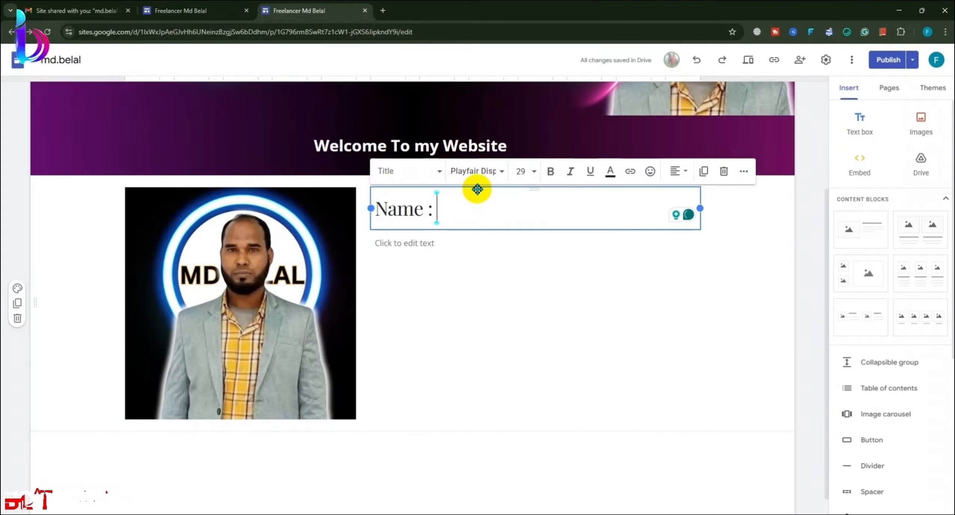
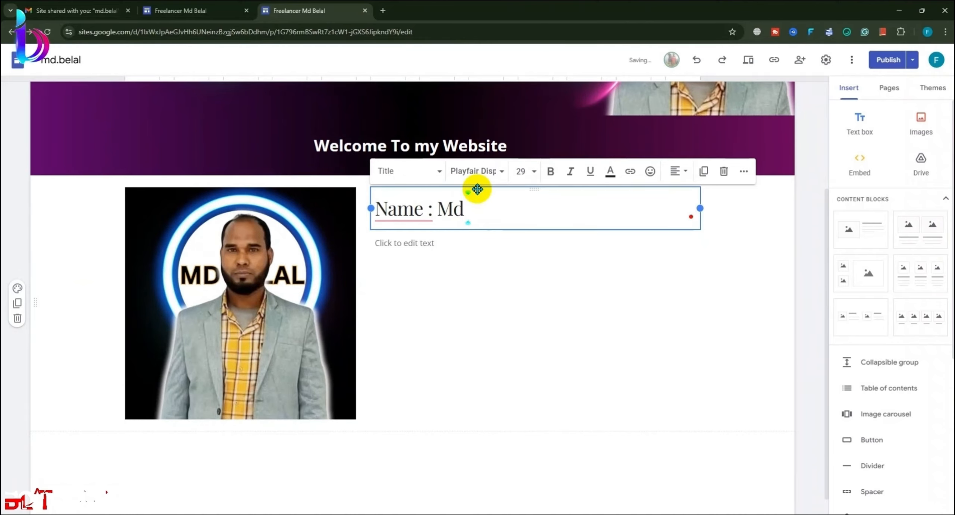
pyautogui.write('Belal')
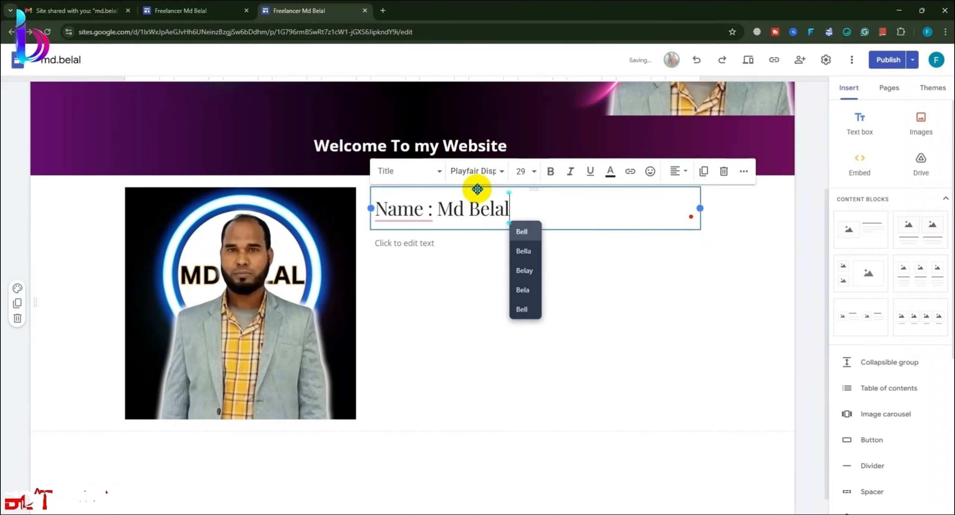
# Step: Accept the fix removing the space before the colon, then select the empty text box below
pyautogui.click(413, 208)
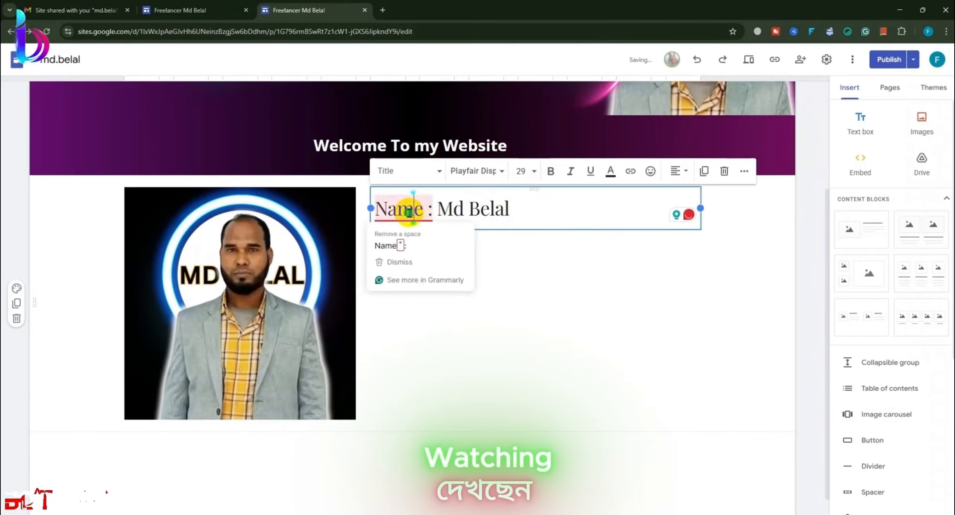
pyautogui.click(417, 246)
pyautogui.click(516, 296)
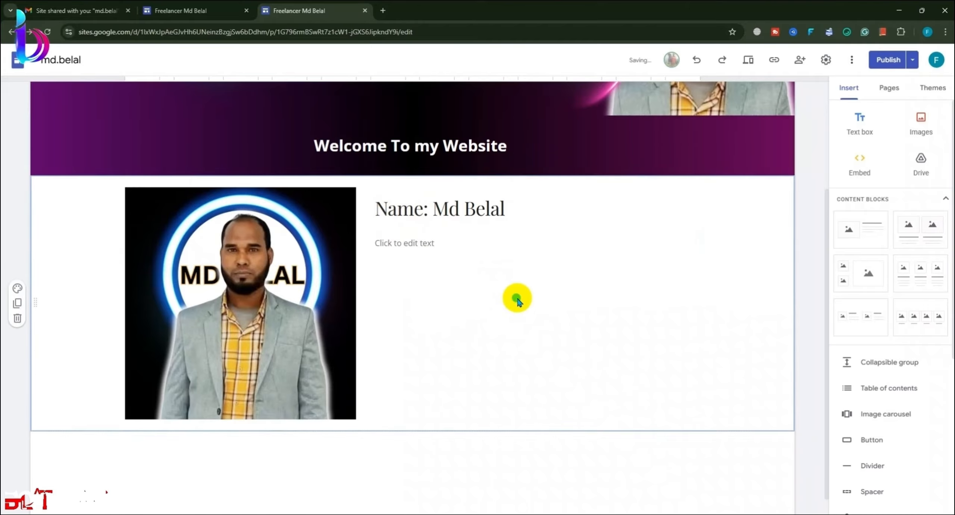
pyautogui.click(462, 246)
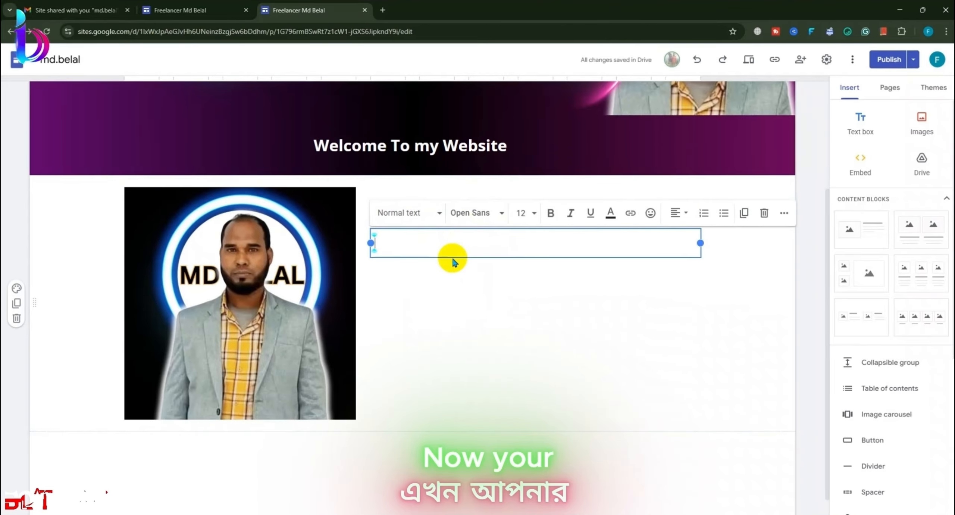
pyautogui.scroll(4, 462, 247)
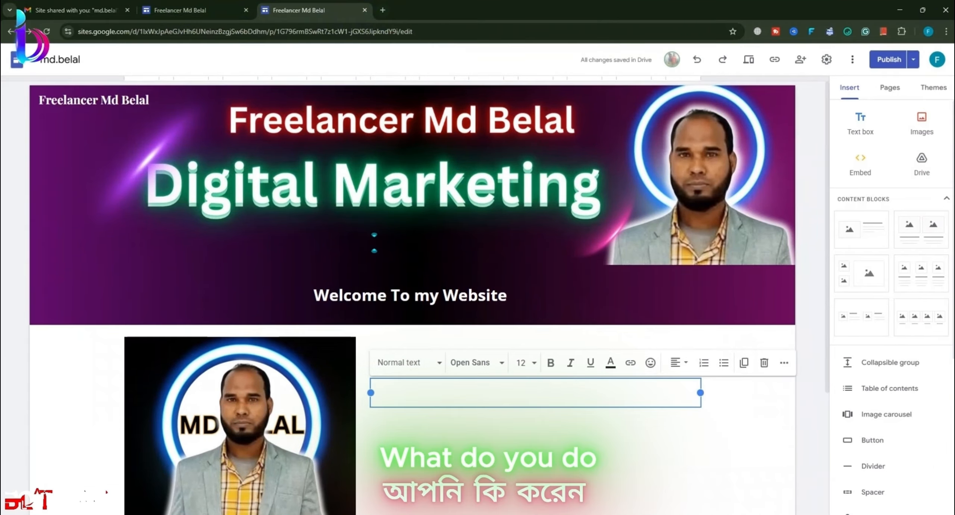
pyautogui.hotkey('alt', 'Tab')
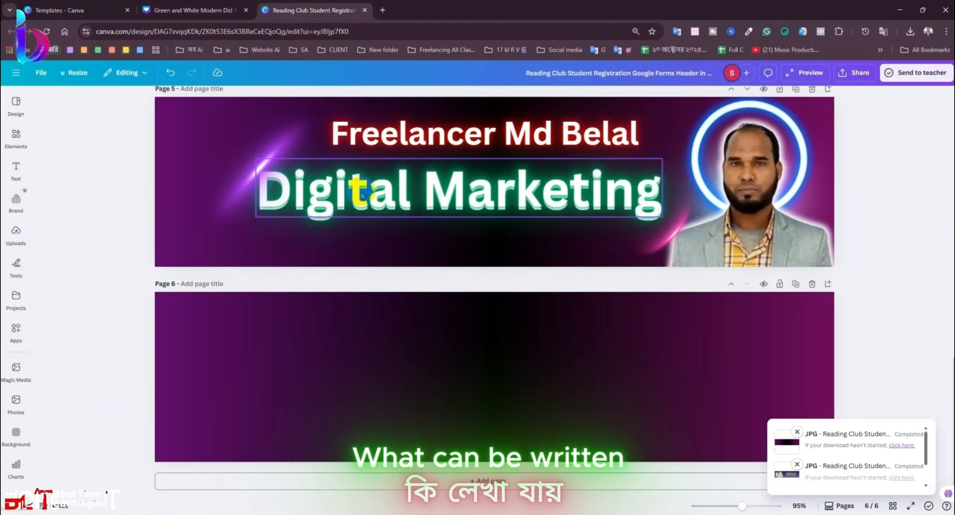
# Step: Paste the banner's 'Digital Marketing' text into a new ChatGPT chat
pyautogui.click(401, 197)
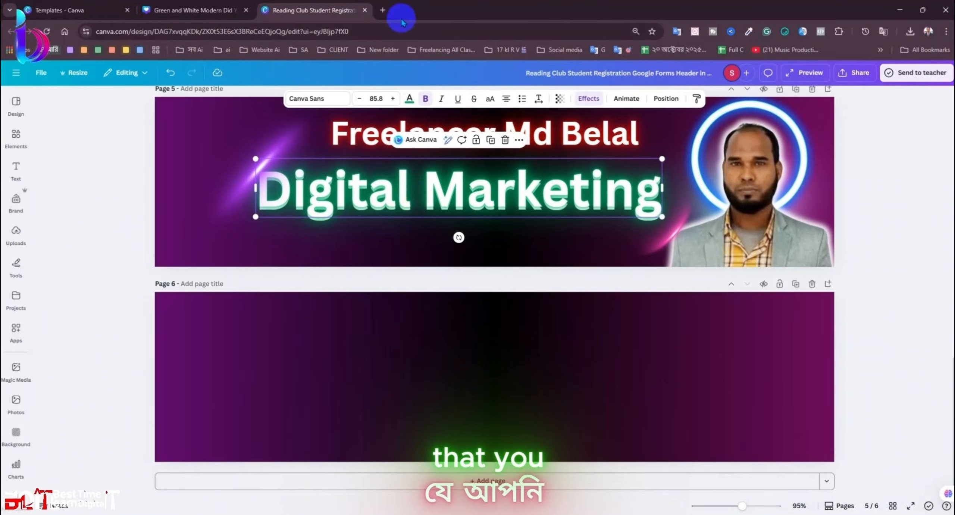
pyautogui.click(382, 10)
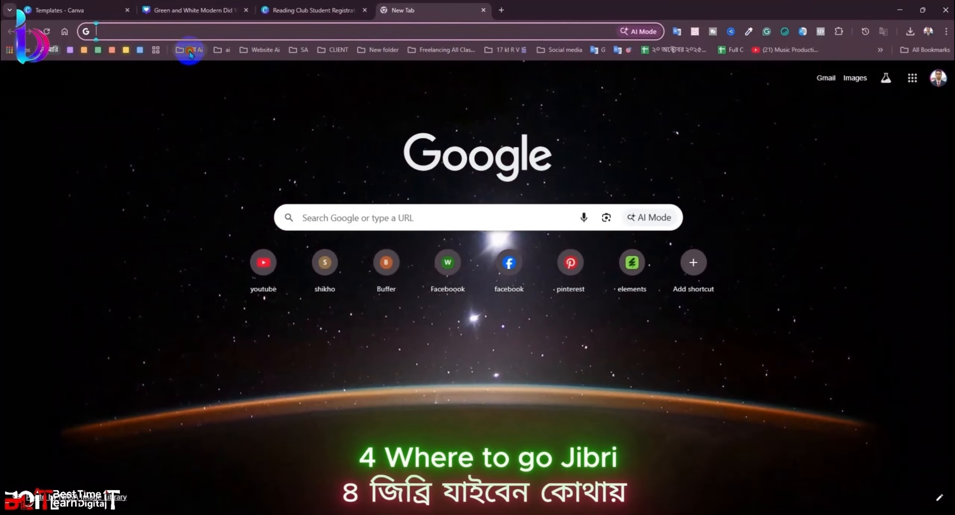
pyautogui.click(190, 50)
pyautogui.click(192, 98)
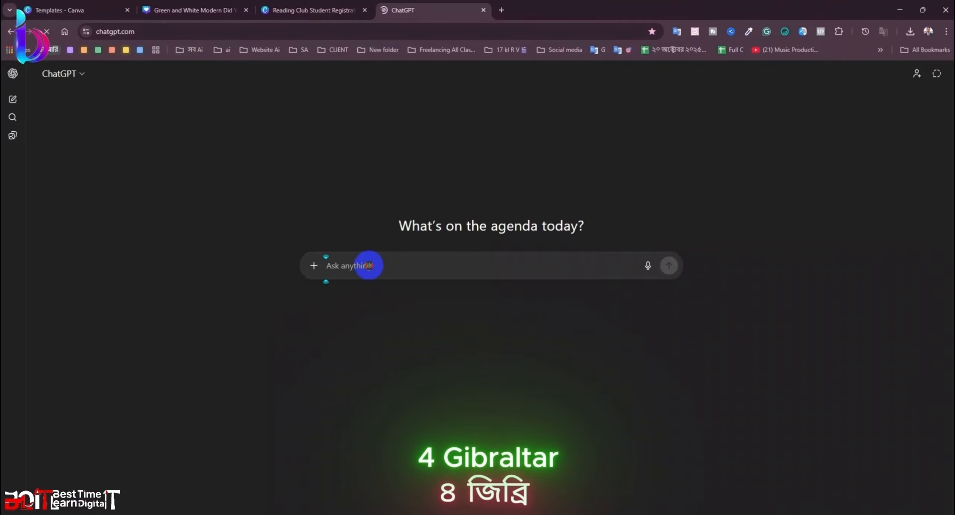
pyautogui.click(366, 264)
pyautogui.write('Digital Marketing')
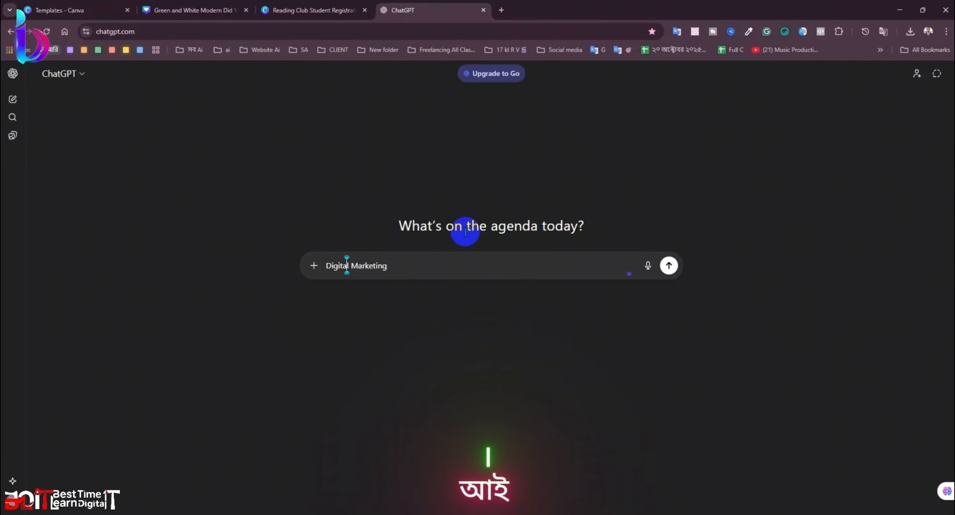
# Step: Expand the prompt into a request for a Digital Marketing description and send it
pyautogui.press('Home')
pyautogui.write('iam ')
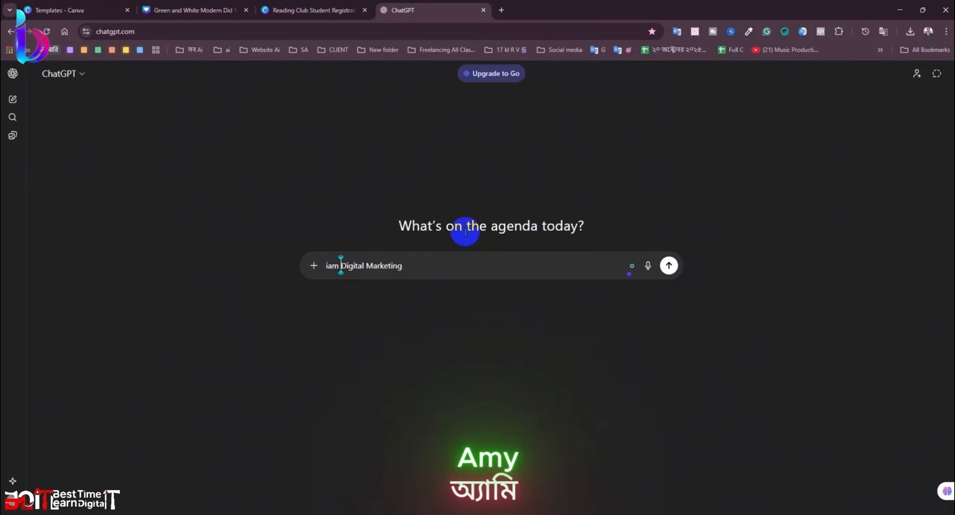
pyautogui.write('s')
pyautogui.press('BackSpace')
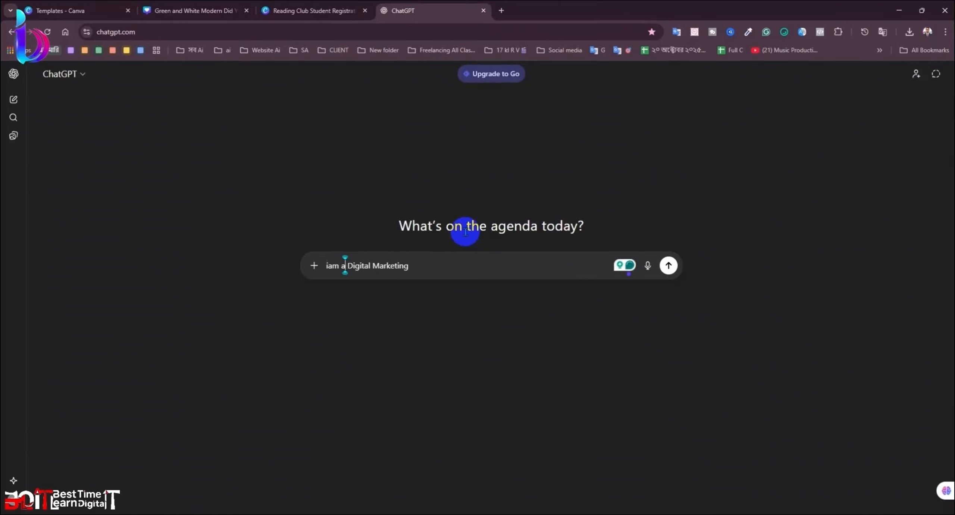
pyautogui.press('Right')
pyautogui.press('Right')
pyautogui.press('Right')
pyautogui.press('Right')
pyautogui.press('Right')
pyautogui.press('Right')
pyautogui.press('Right')
pyautogui.press('Right')
pyautogui.press('Right')
pyautogui.press('Right')
pyautogui.press('Right')
pyautogui.press('Right')
pyautogui.press('Right')
pyautogui.press('Right')
pyautogui.press('Right')
pyautogui.press('Right')
pyautogui.press('Right')
pyautogui.press('Right')
pyautogui.press('Right')
pyautogui.press('Right')
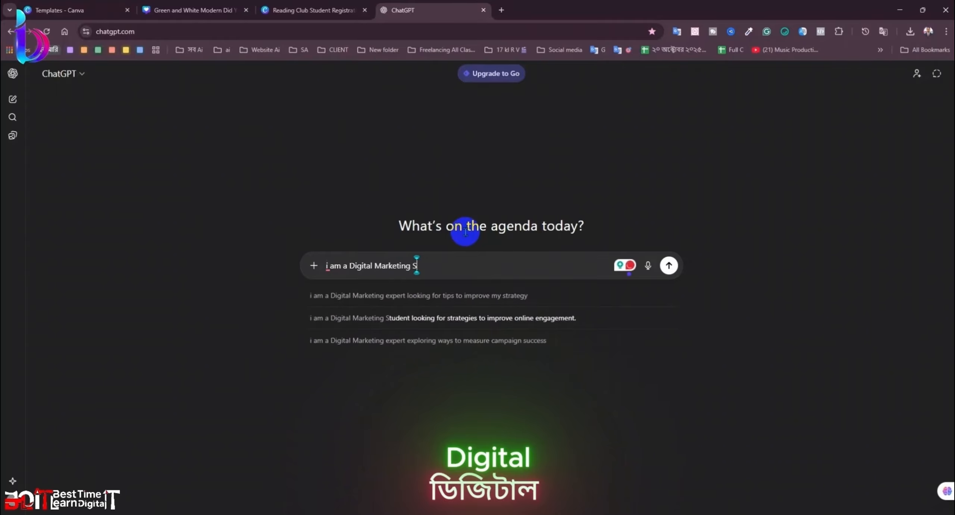
pyautogui.write('So ie')
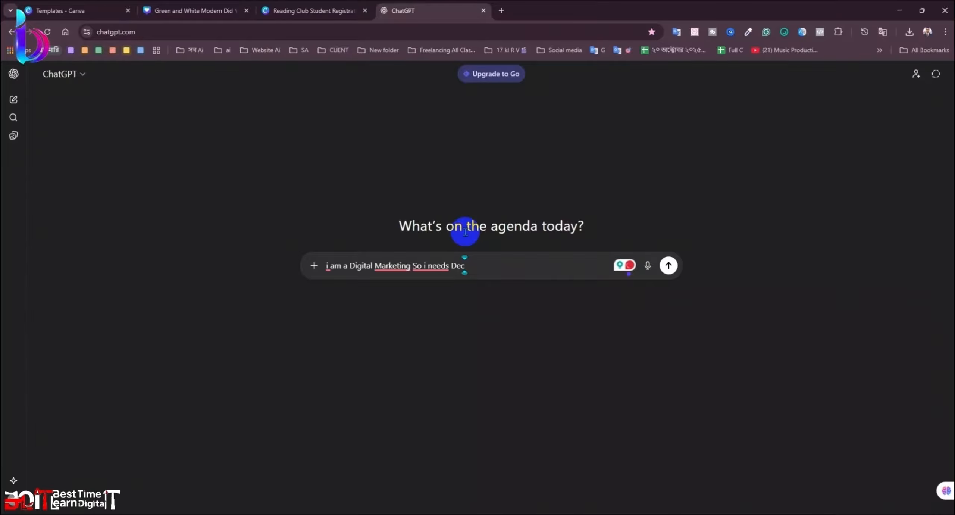
pyautogui.write('cr')
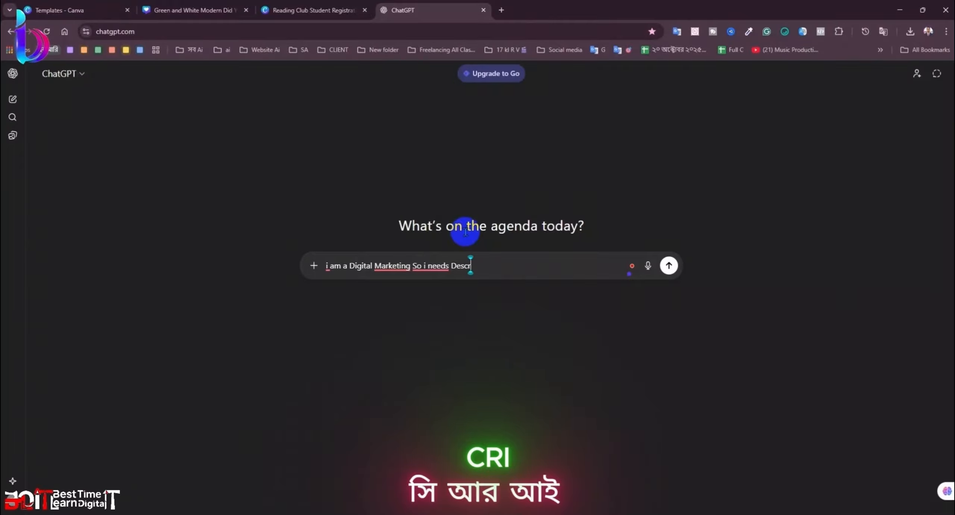
pyautogui.write('ob')
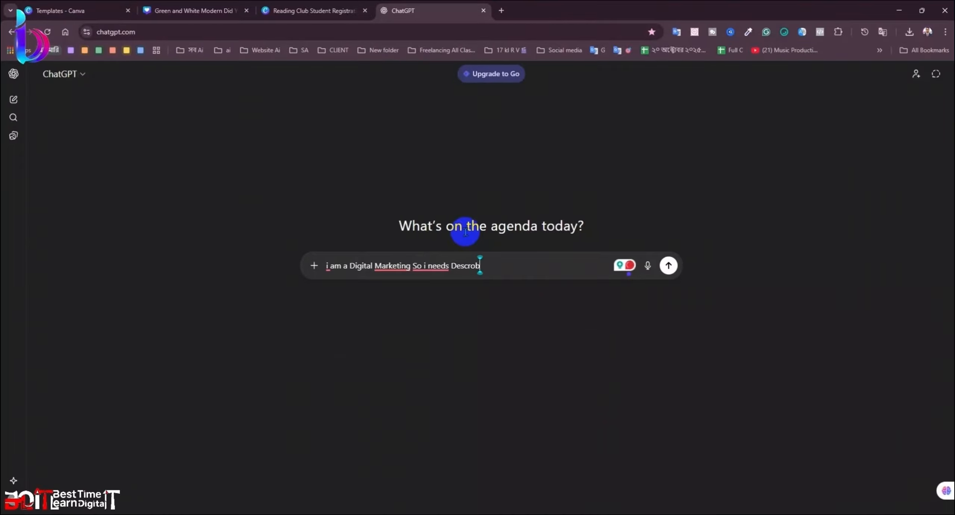
pyautogui.write('tion deo')
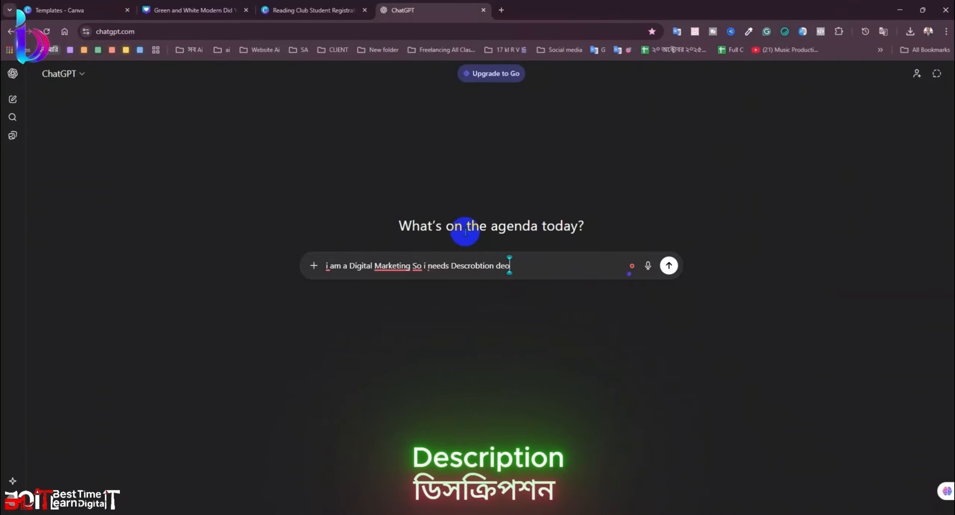
pyautogui.press('Return')
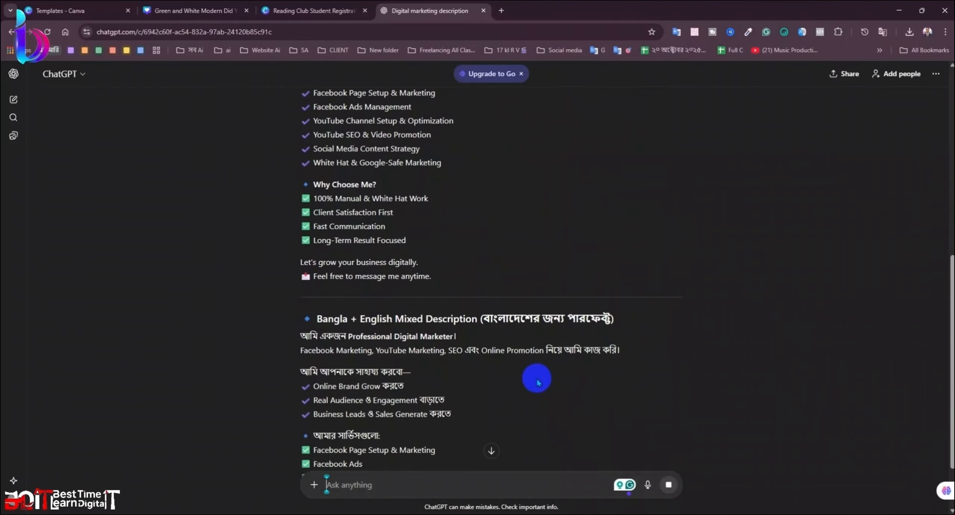
pyautogui.scroll(5, 538, 381)
pyautogui.scroll(8, 538, 381)
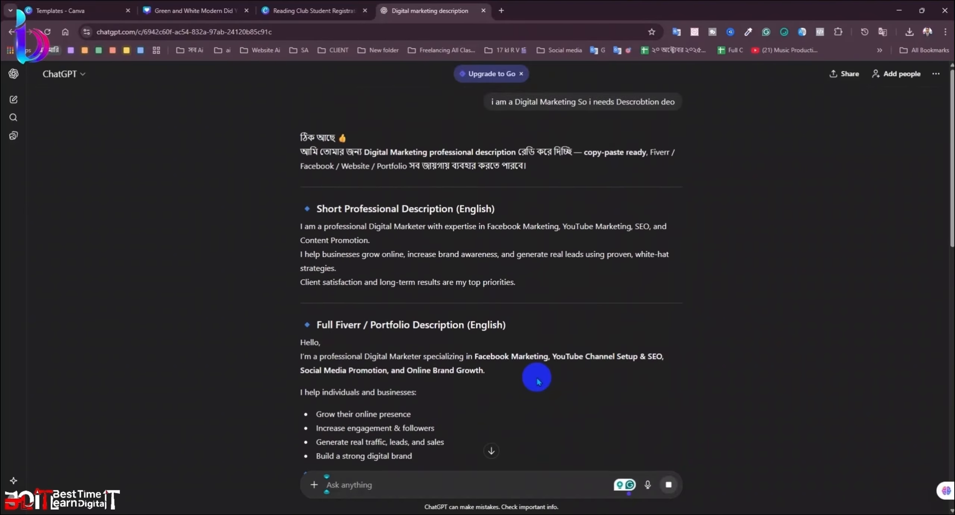
pyautogui.scroll(-1, 538, 381)
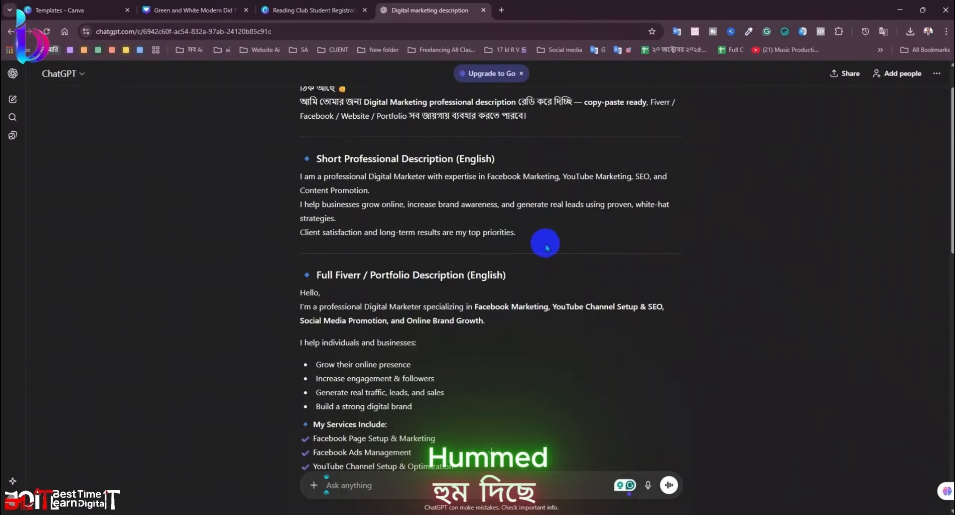
pyautogui.scroll(-4, 545, 254)
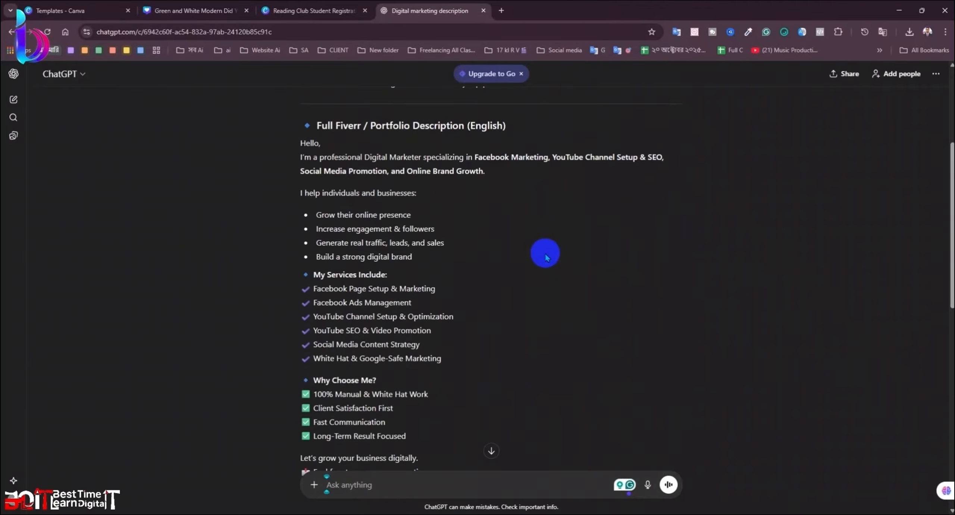
pyautogui.scroll(-1, 544, 259)
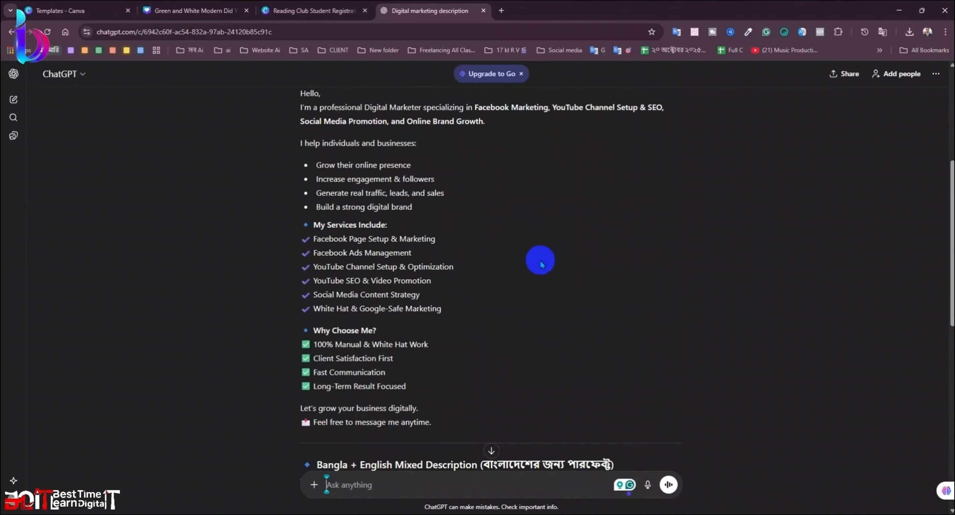
pyautogui.scroll(-4, 541, 262)
pyautogui.scroll(-1, 518, 352)
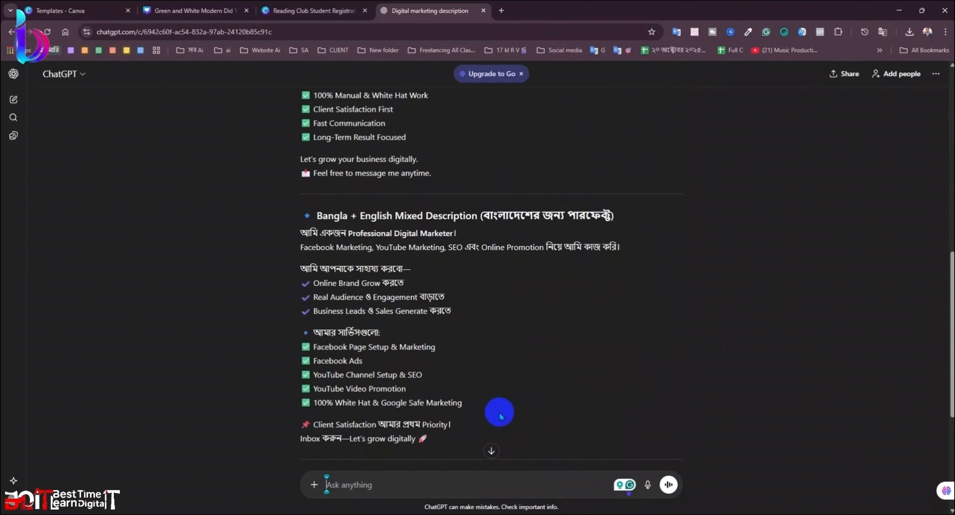
pyautogui.scroll(-1, 499, 419)
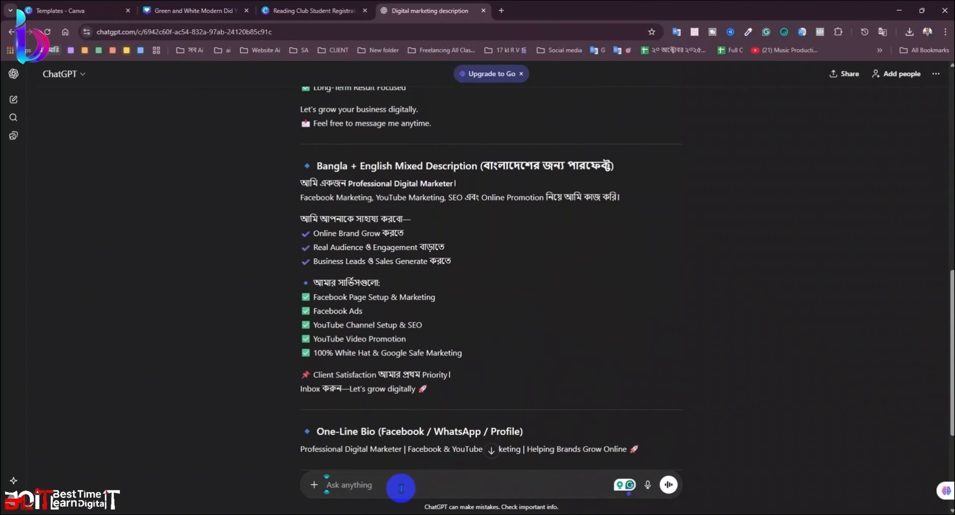
# Step: Type the follow-up 'I need just YouTube Service', correcting 'Youtuve' to 'YouTube'
pyautogui.write('ne')
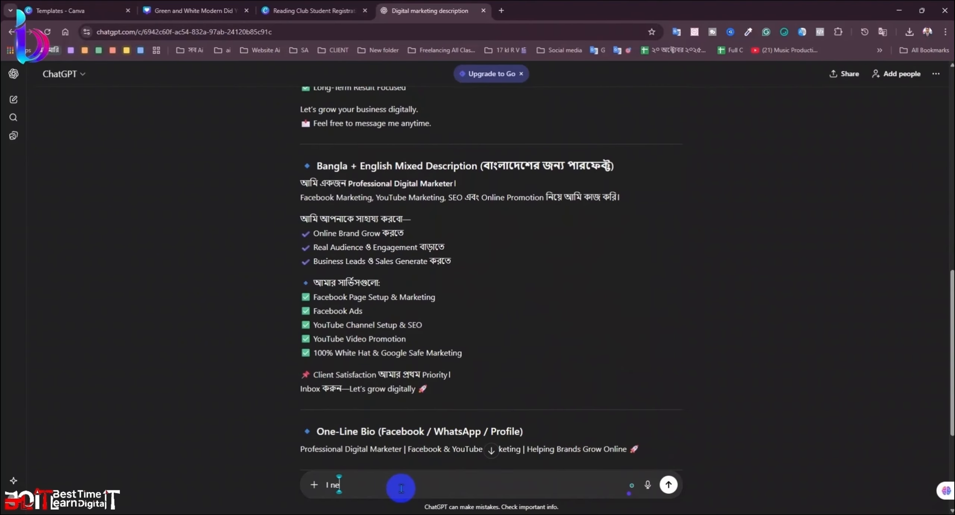
pyautogui.write('ed ju')
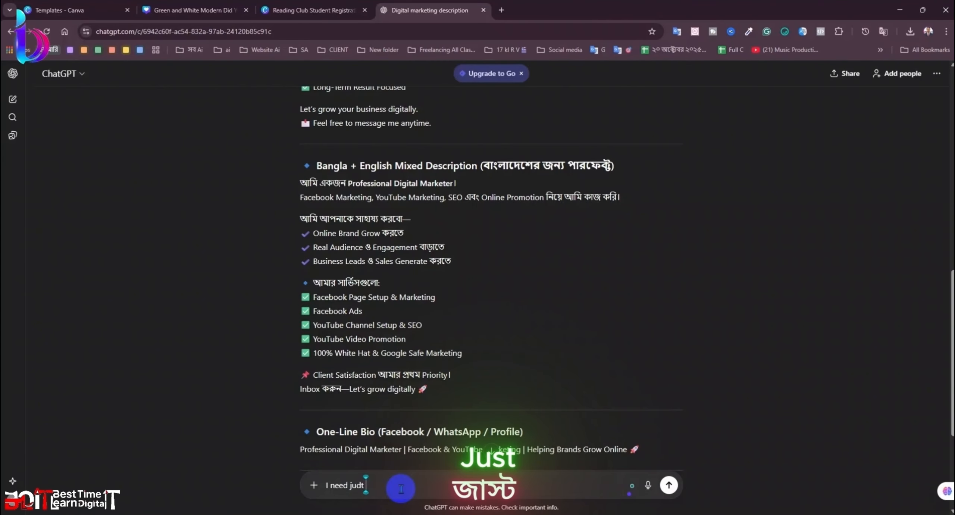
pyautogui.write('st')
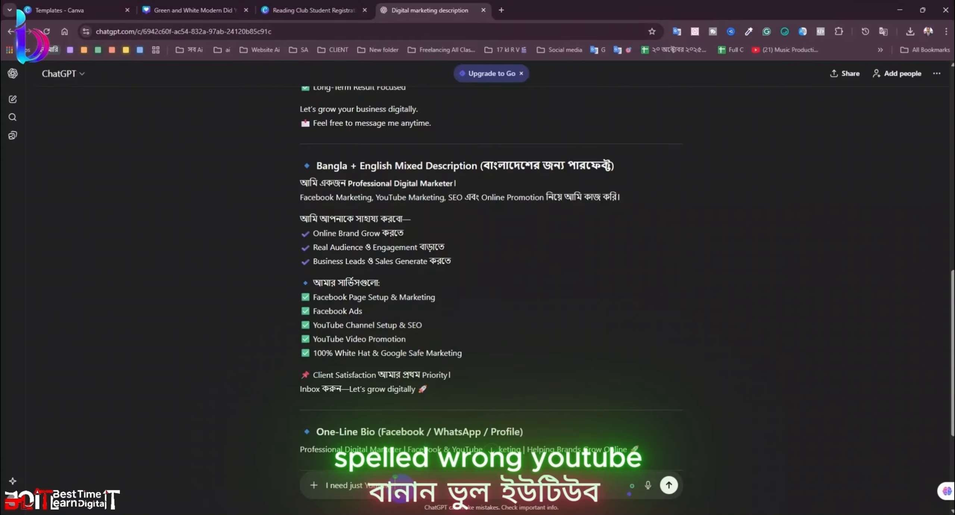
pyautogui.write(' Youtuve Service')
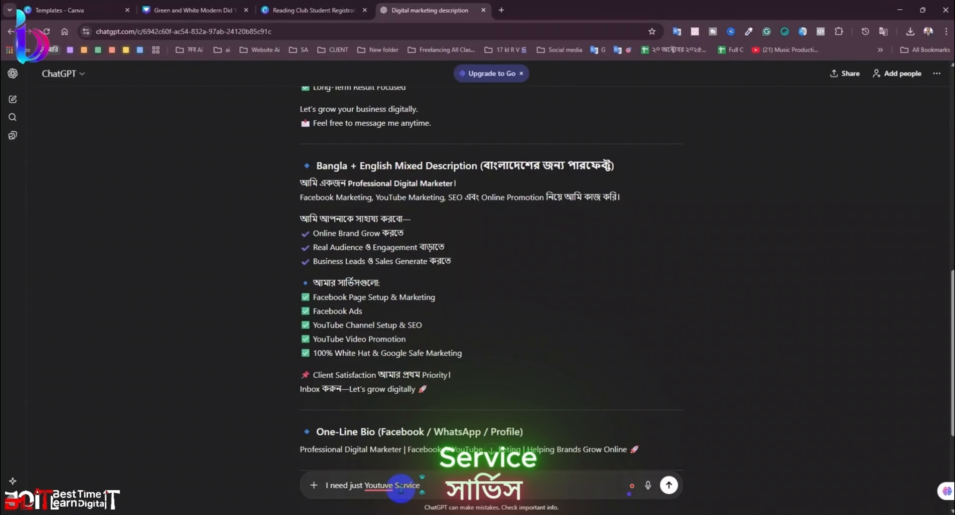
pyautogui.rightClick(376, 484)
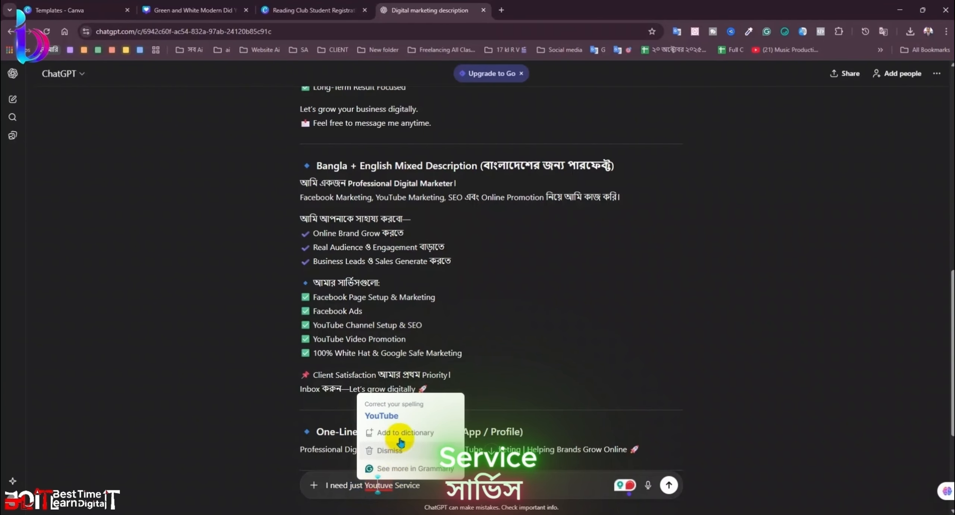
pyautogui.click(416, 413)
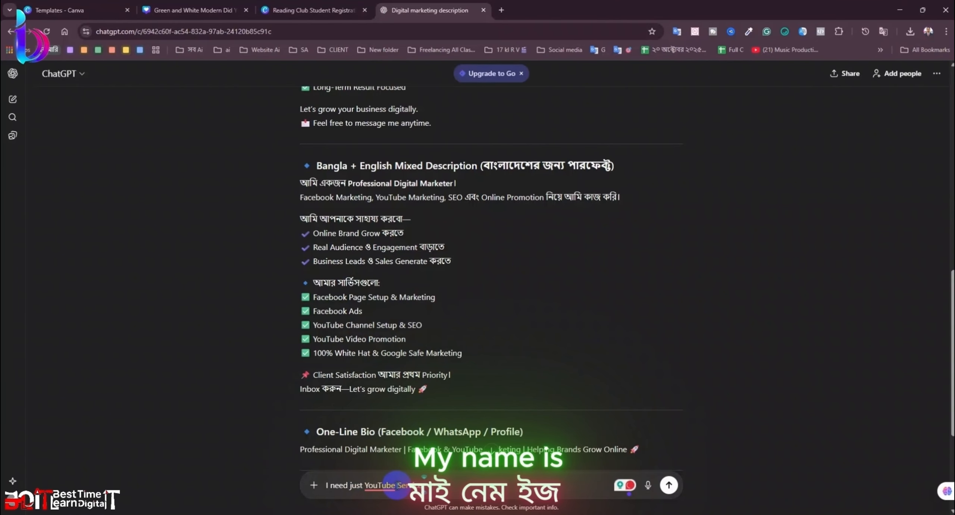
pyautogui.scroll(-5, 425, 482)
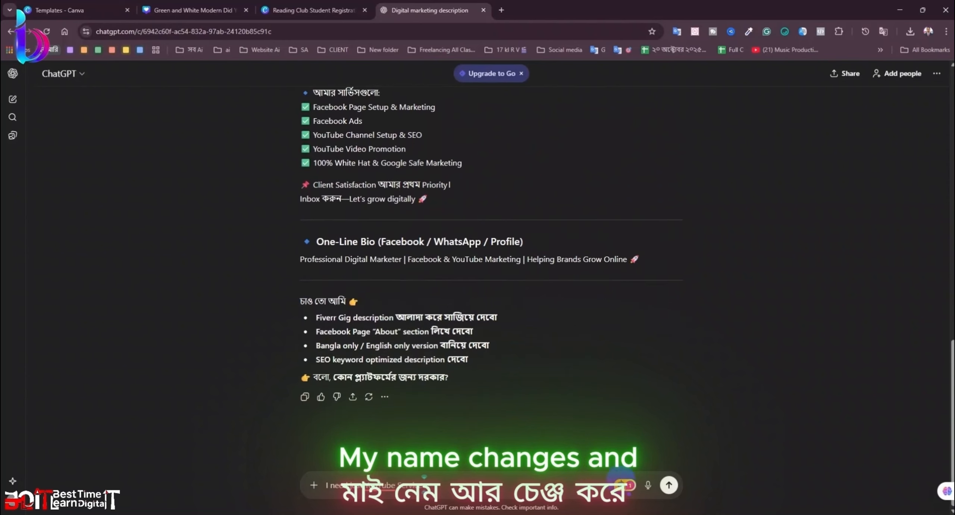
# Step: Send the YouTube Service follow-up and scroll through ChatGPT's reply
pyautogui.click(668, 485)
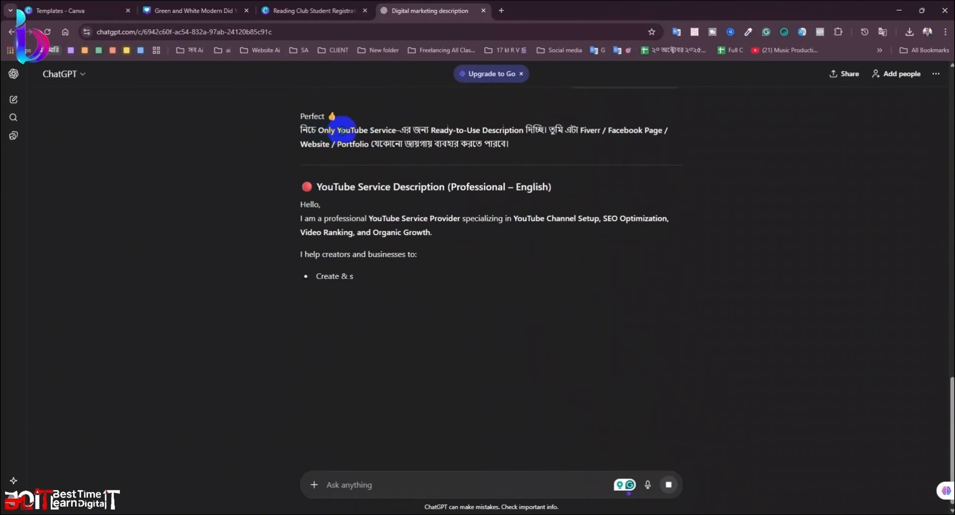
pyautogui.moveTo(343, 131); pyautogui.dragTo(303, 130)
pyautogui.click(631, 196)
pyautogui.click(562, 272)
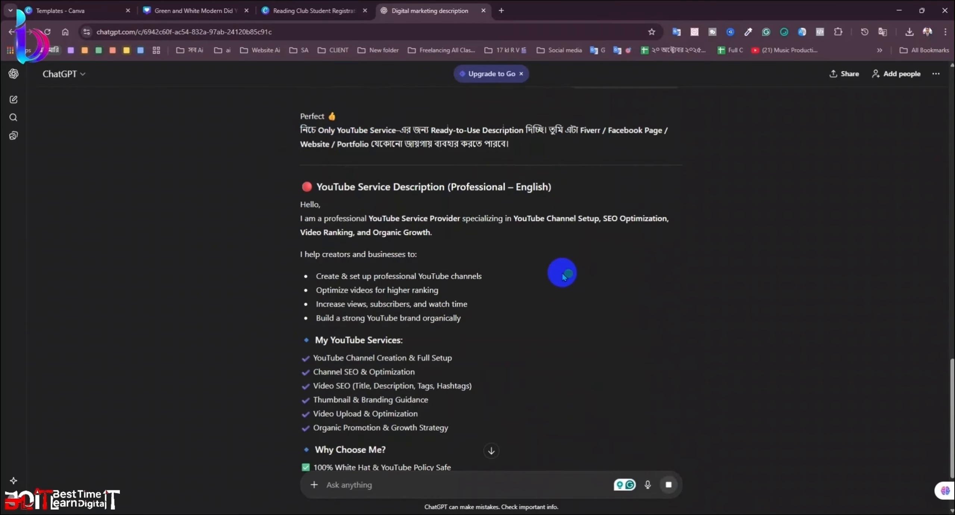
pyautogui.scroll(-1, 522, 271)
pyautogui.scroll(-4, 437, 332)
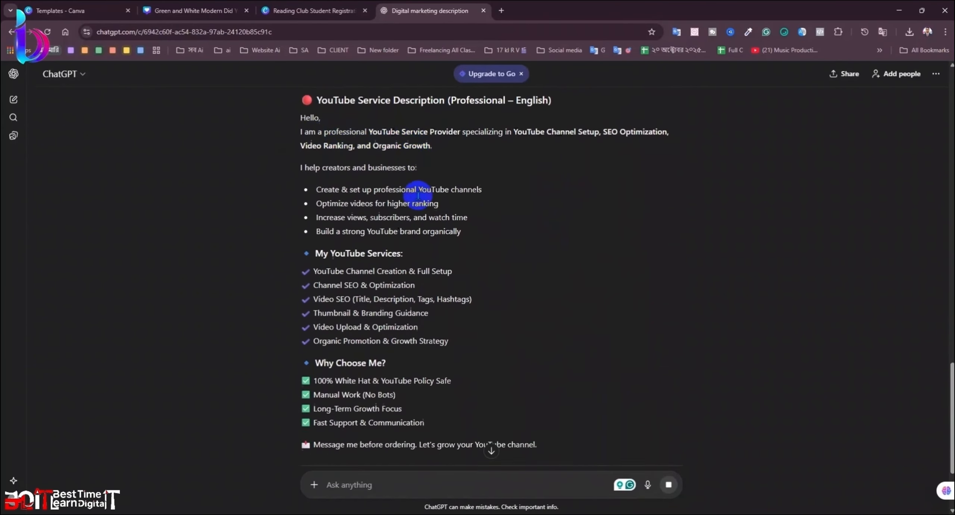
pyautogui.scroll(-1, 435, 377)
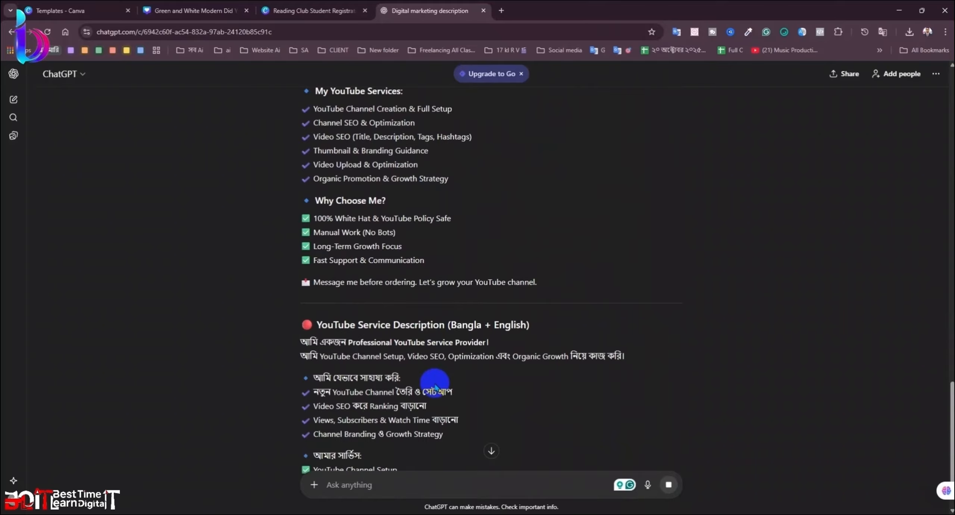
pyautogui.scroll(-1, 441, 388)
pyautogui.scroll(-2, 515, 386)
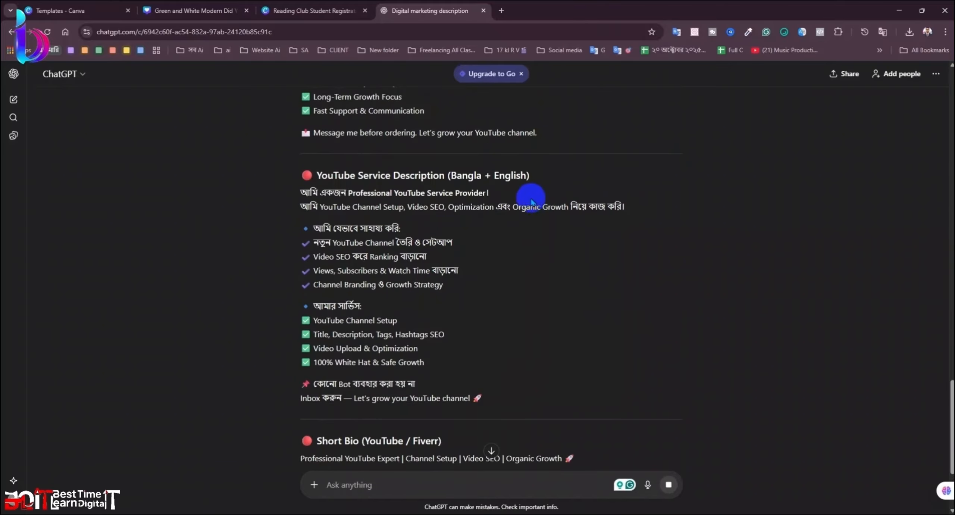
# Step: Zoom out and select the English description from 'Hello,' to its closing line
pyautogui.scroll(6, 481, 326)
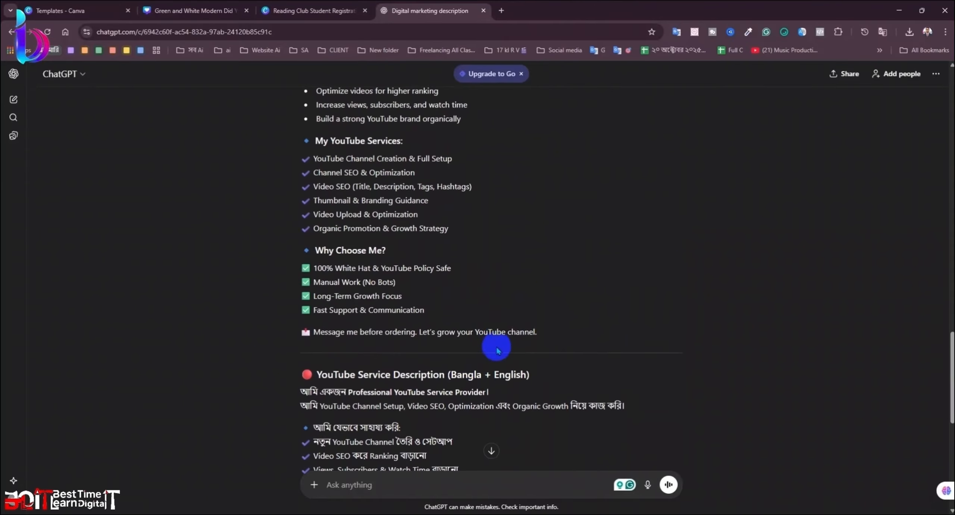
pyautogui.moveTo(537, 384); pyautogui.dragTo(482, 412)
pyautogui.scroll(4, 381, 238)
pyautogui.scroll(-1, 302, 186)
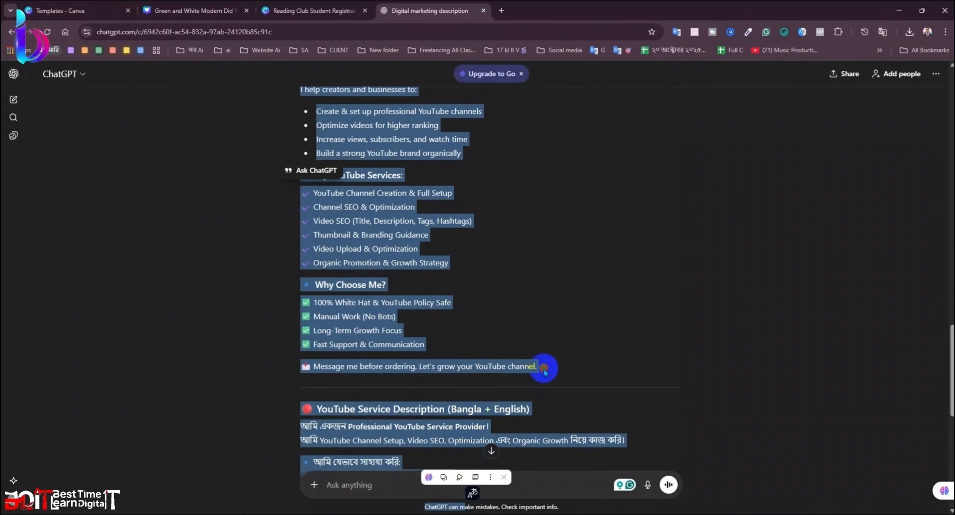
pyautogui.moveTo(543, 369); pyautogui.dragTo(294, 88)
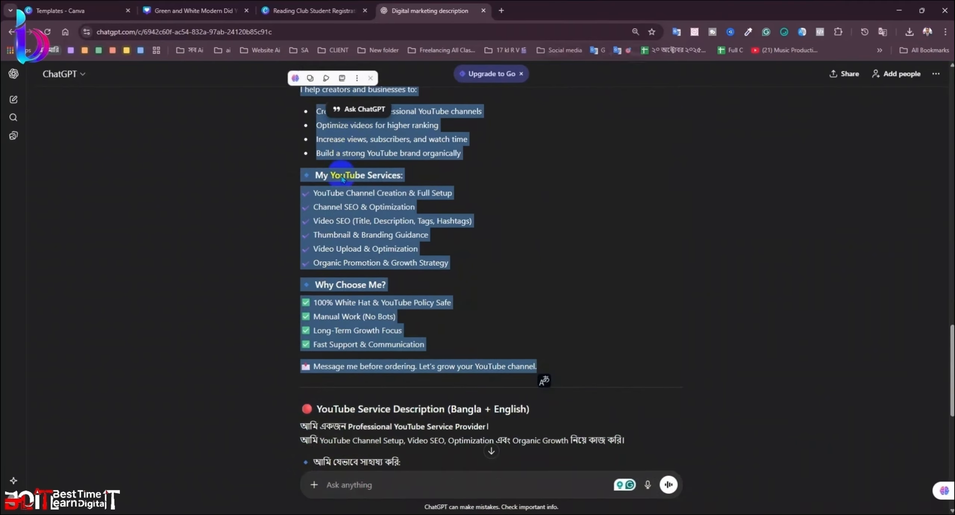
pyautogui.hotkey('ctrl', '-')
pyautogui.hotkey('ctrl', '-')
pyautogui.hotkey('ctrl', '-')
pyautogui.moveTo(344, 194); pyautogui.dragTo(554, 448)
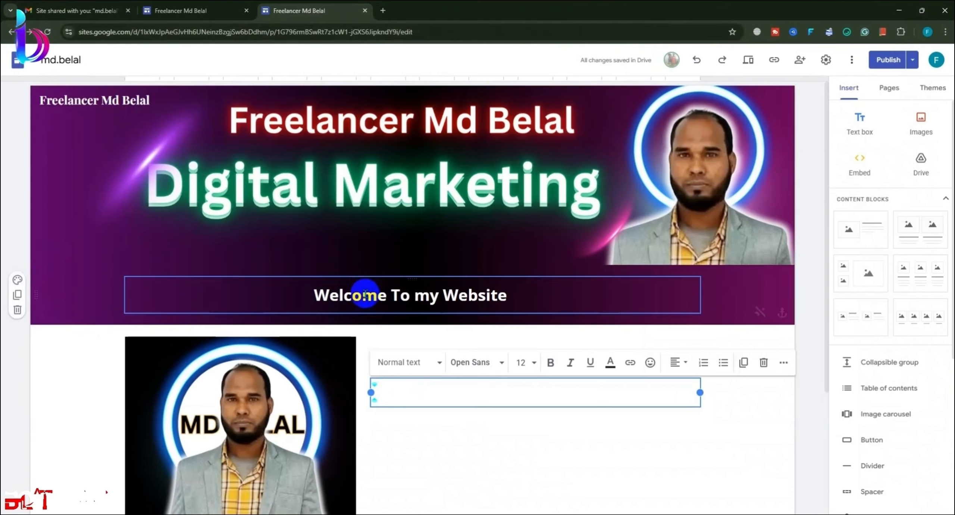
# Step: Paste the YouTube service description into the profile text box and remove blank lines between the first bullets
pyautogui.hotkey('ctrl', 'v')
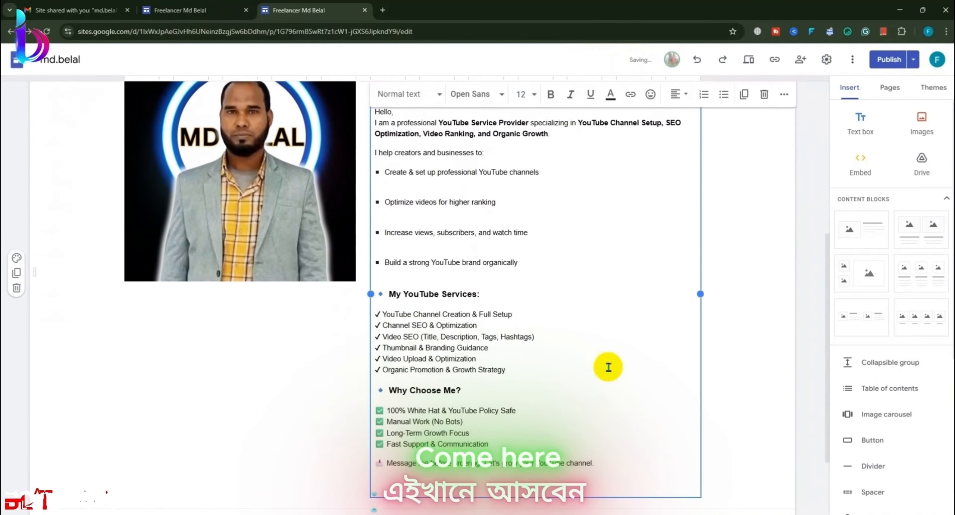
pyautogui.click(763, 292)
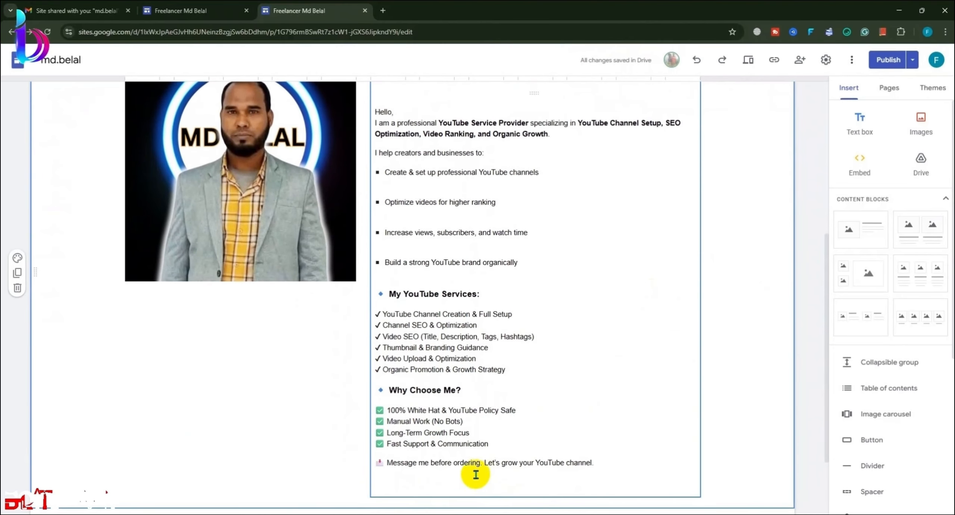
pyautogui.click(398, 495)
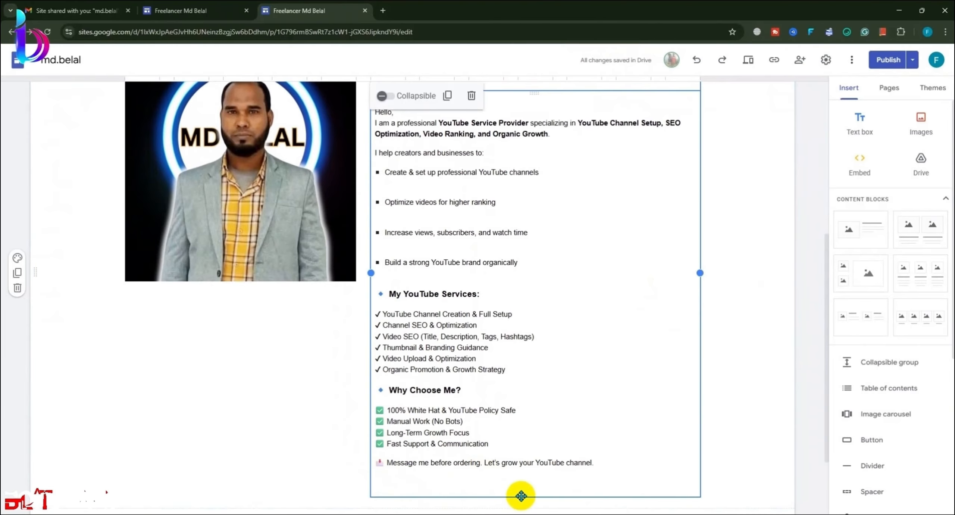
pyautogui.scroll(3, 521, 464)
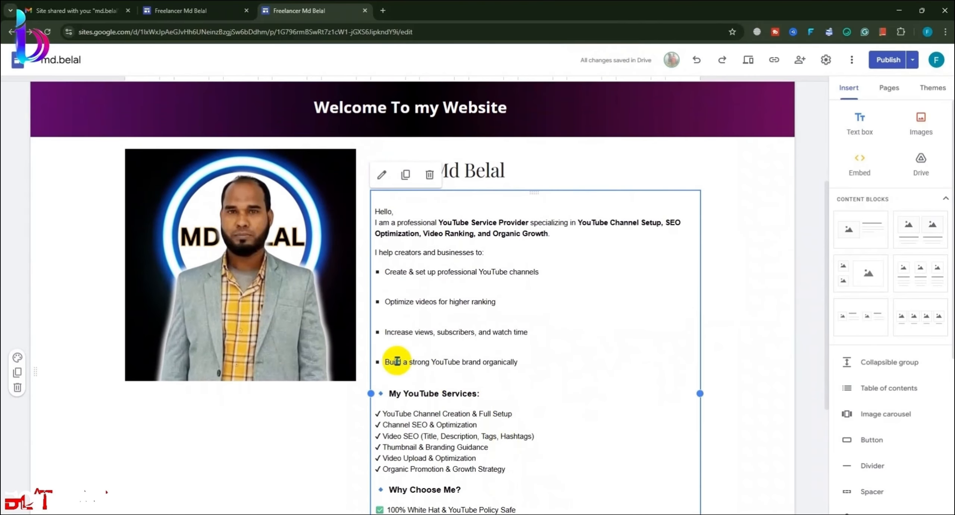
pyautogui.click(388, 349)
pyautogui.press('BackSpace')
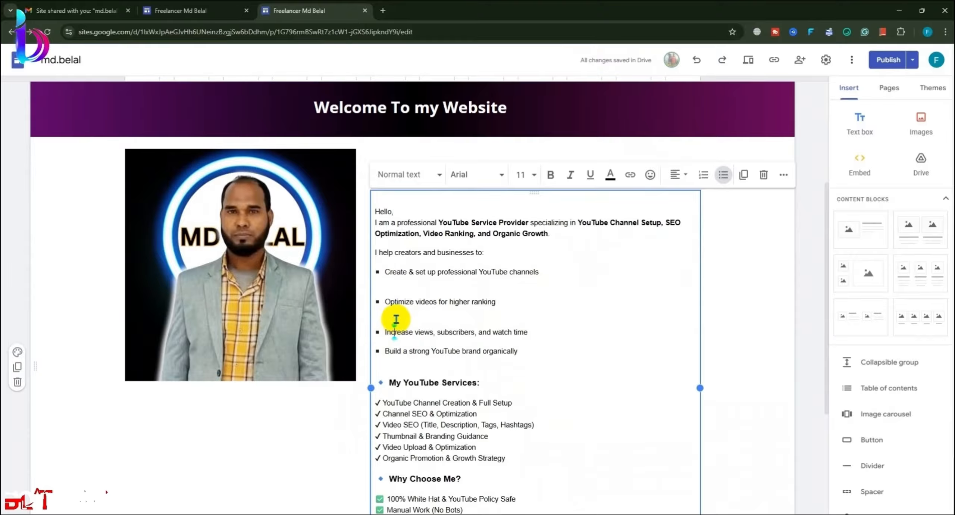
pyautogui.press('BackSpace')
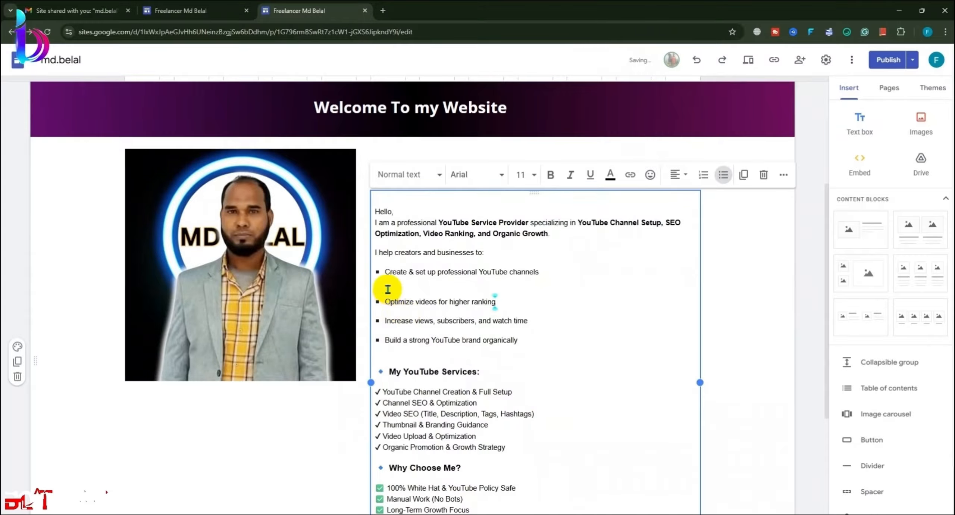
pyautogui.press('BackSpace')
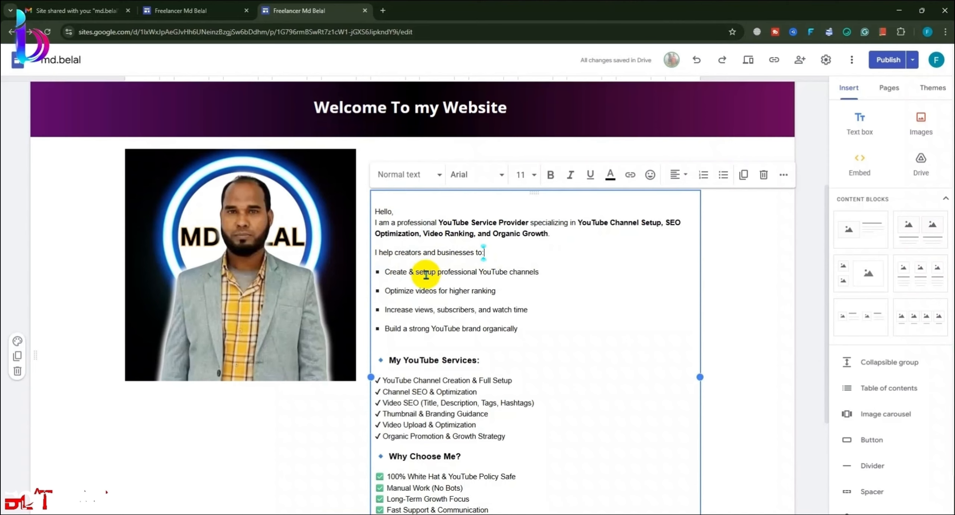
# Step: Remove the remaining blank lines and put 'My YouTube Services' back on its own line
pyautogui.scroll(-2, 410, 284)
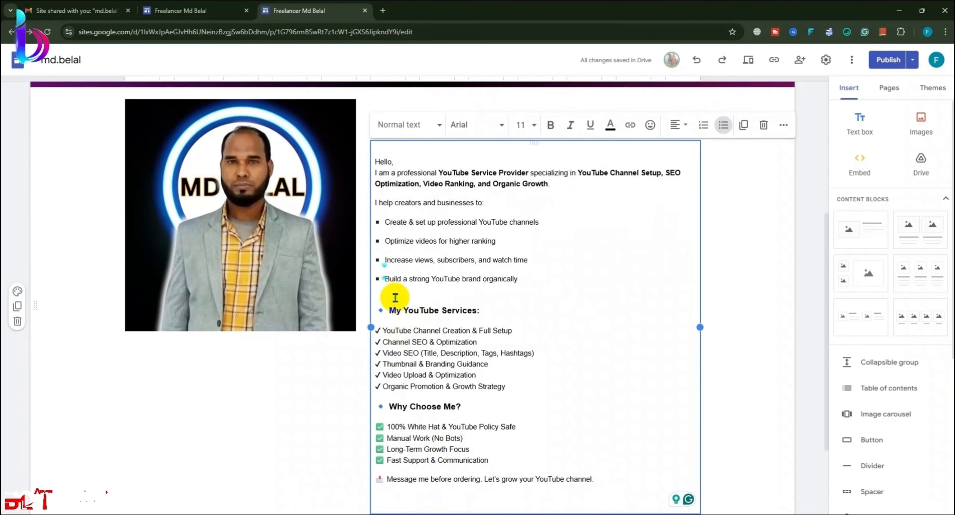
pyautogui.press('BackSpace')
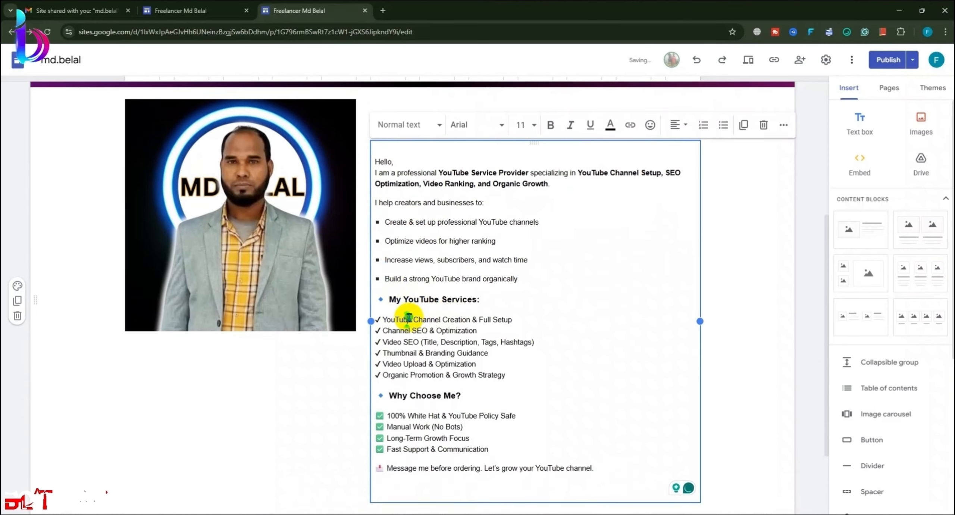
pyautogui.click(414, 297)
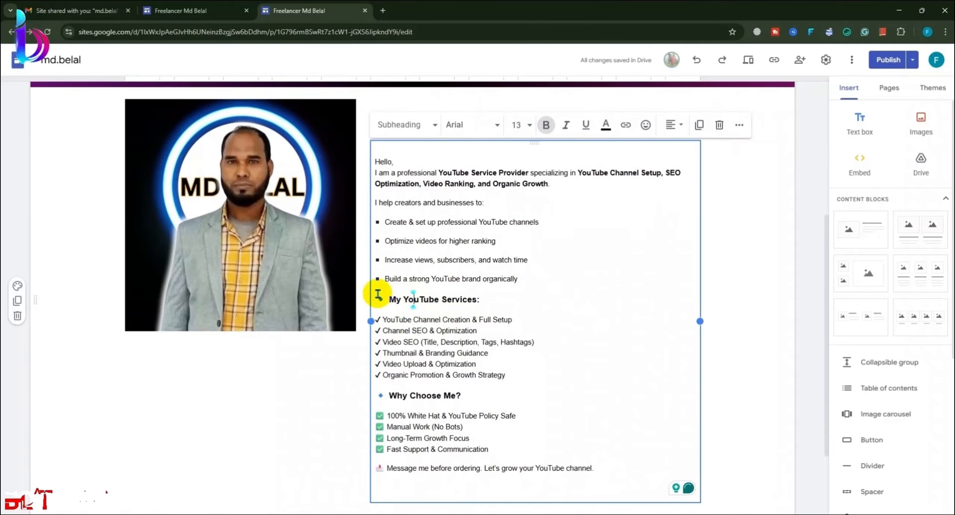
pyautogui.press('BackSpace')
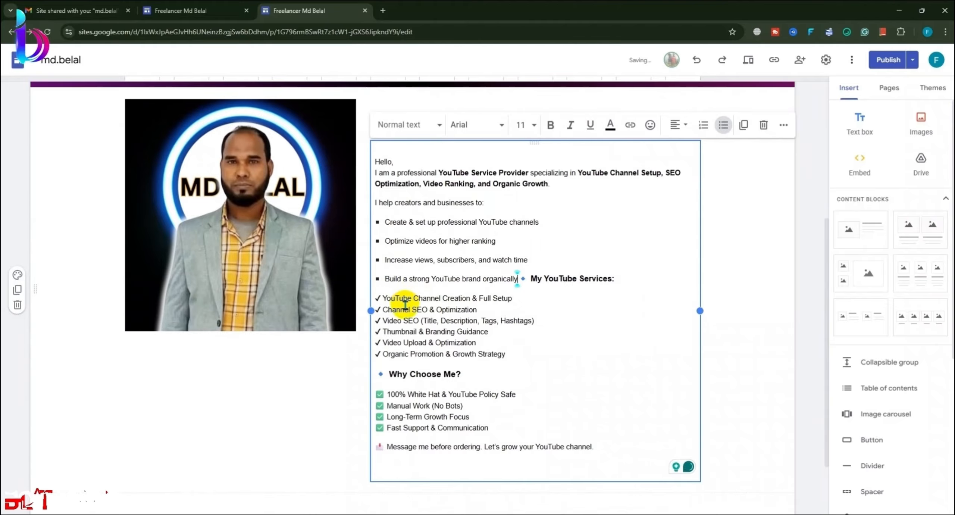
pyautogui.press('Return')
pyautogui.click(387, 386)
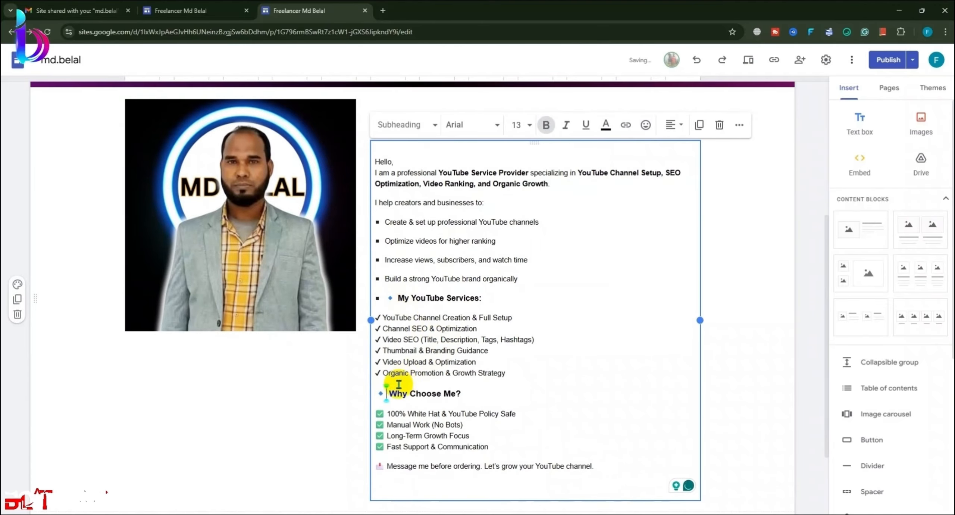
pyautogui.click(384, 409)
pyautogui.scroll(-3, 447, 415)
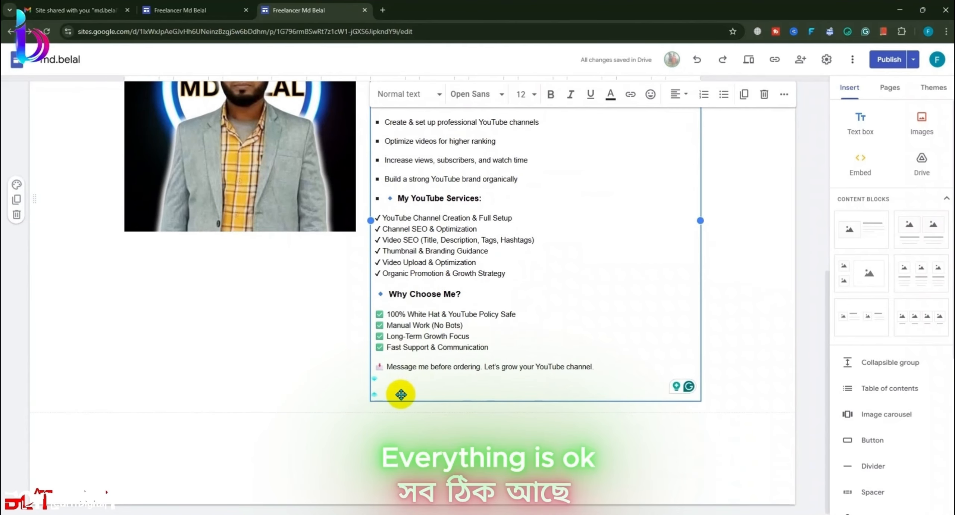
pyautogui.press('BackSpace')
pyautogui.scroll(3, 509, 394)
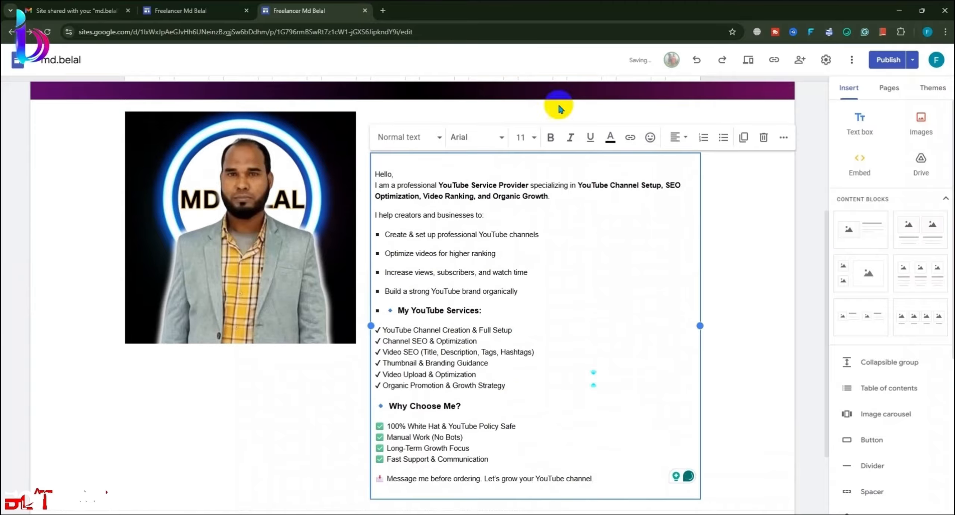
pyautogui.click(707, 250)
pyautogui.scroll(2, 707, 250)
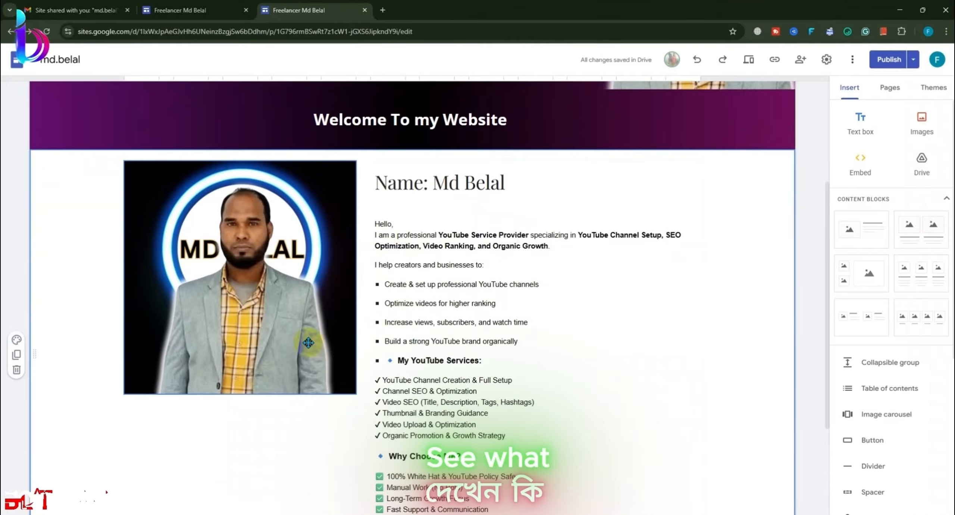
# Step: Stretch the profile image slightly taller beside the description
pyautogui.click(239, 389)
pyautogui.moveTo(238, 395); pyautogui.dragTo(258, 401)
pyautogui.scroll(-4, 529, 399)
pyautogui.click(675, 344)
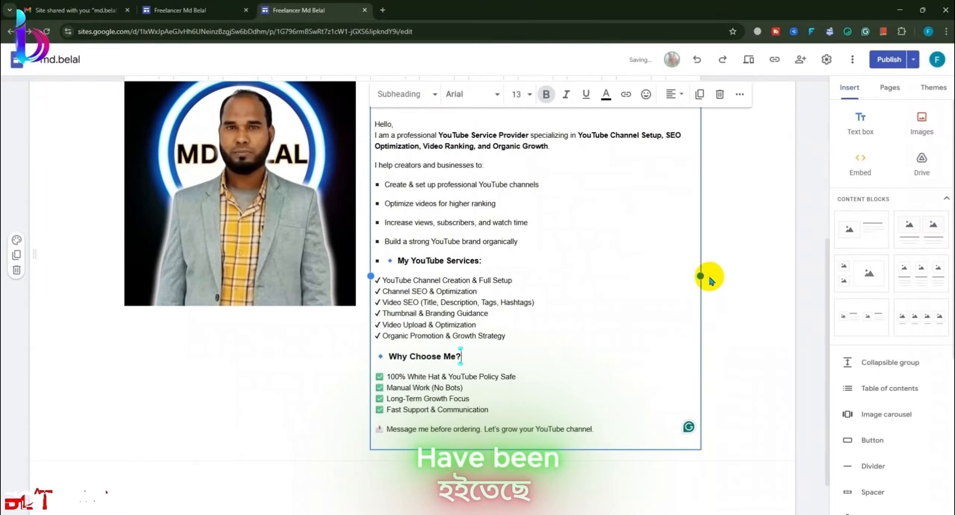
pyautogui.moveTo(701, 275); pyautogui.dragTo(749, 269)
pyautogui.scroll(-2, 614, 374)
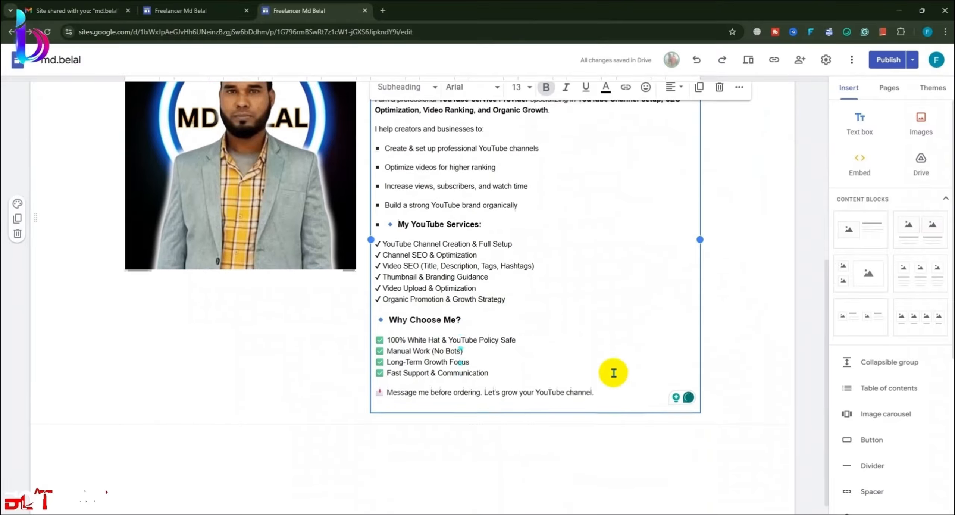
pyautogui.click(554, 358)
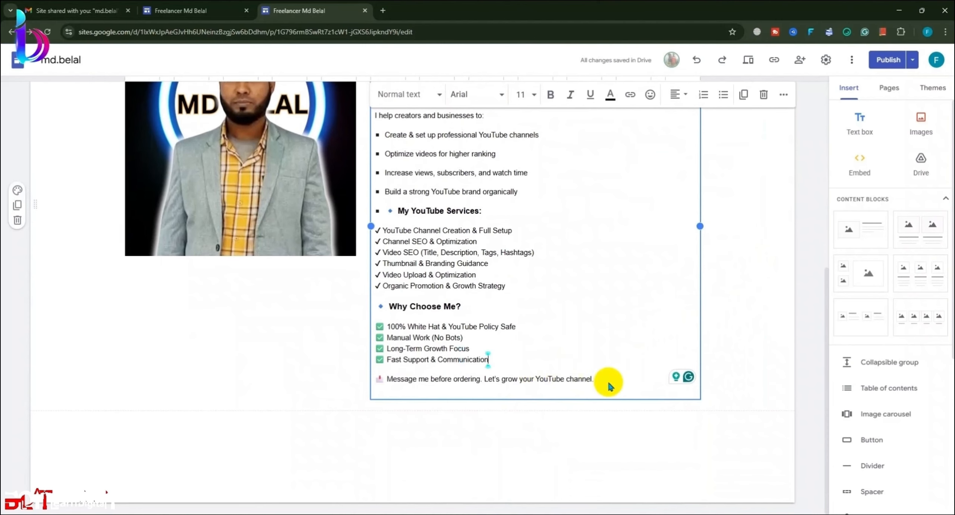
pyautogui.click(413, 504)
pyautogui.click(538, 375)
pyautogui.click(530, 405)
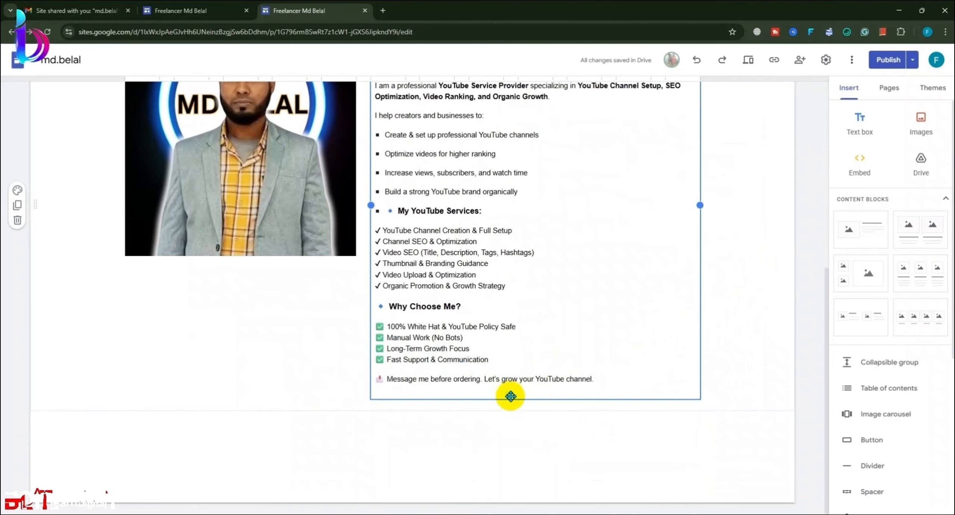
pyautogui.scroll(5, 518, 395)
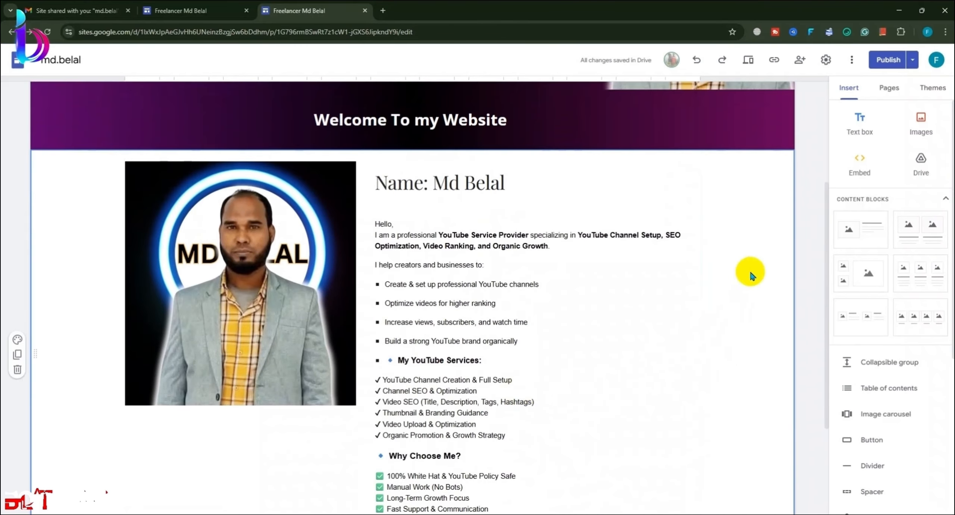
# Step: Bold the name heading and the opening 'Hello,' of the bio
pyautogui.click(518, 184)
pyautogui.moveTo(518, 183); pyautogui.dragTo(373, 180)
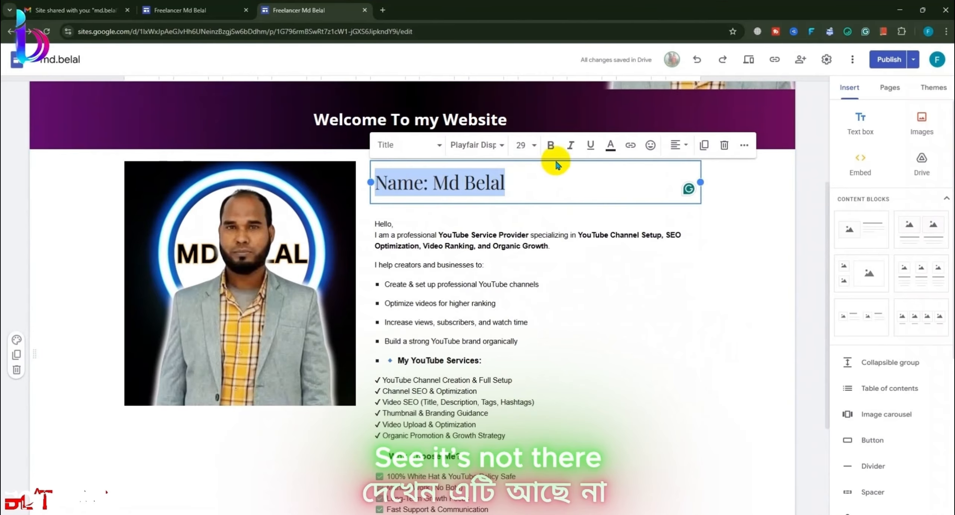
pyautogui.click(550, 145)
pyautogui.click(716, 260)
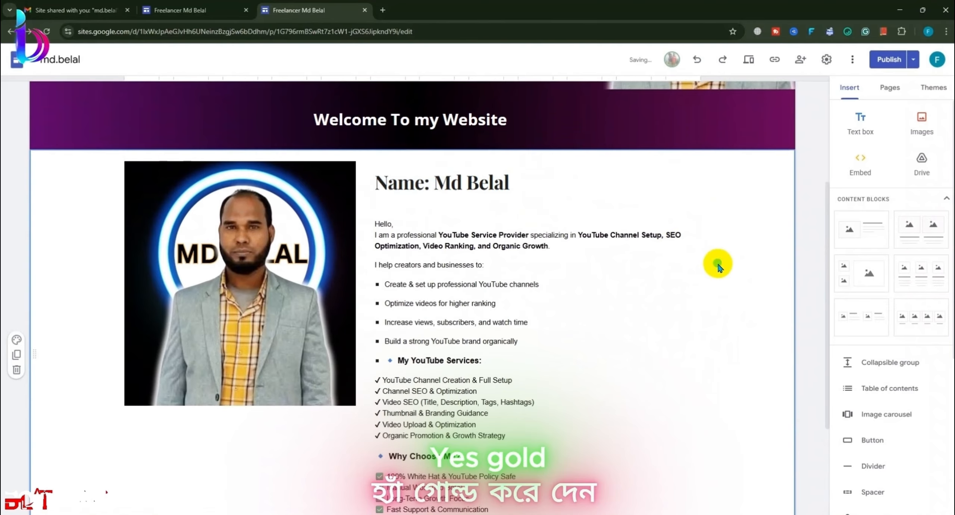
pyautogui.click(397, 230)
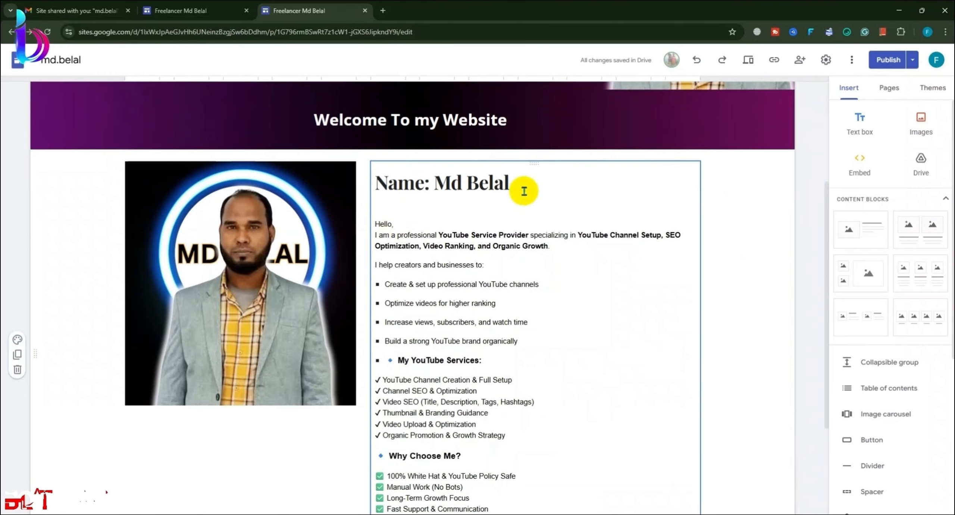
pyautogui.moveTo(404, 225); pyautogui.dragTo(367, 223)
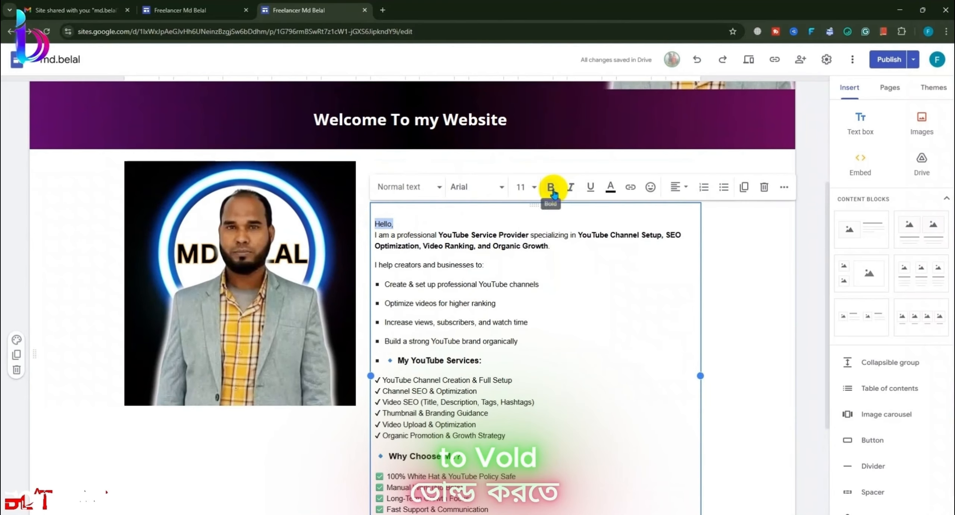
pyautogui.click(721, 271)
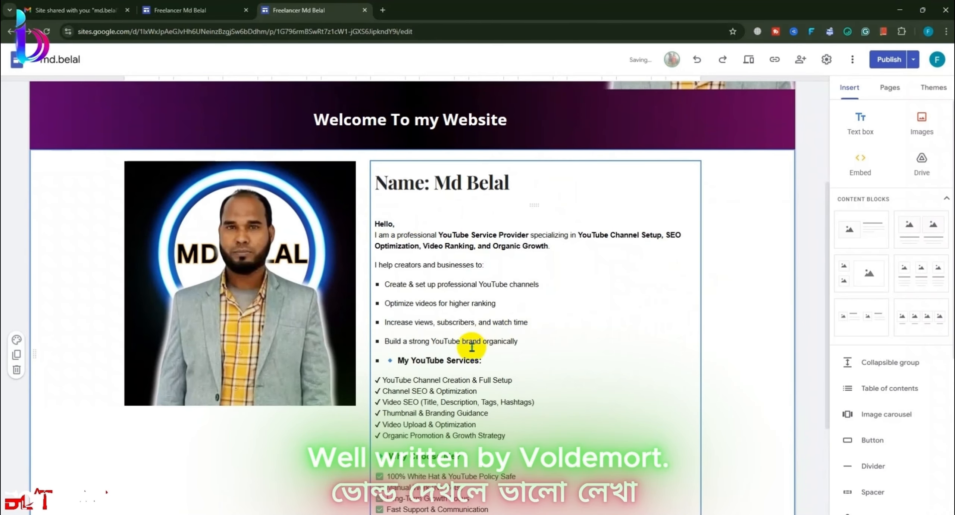
# Step: Make the bio text from 'Hello,' to Organic Promotion non-bold at font size 14
pyautogui.scroll(-1, 484, 358)
pyautogui.scroll(-1, 490, 370)
pyautogui.scroll(2, 531, 339)
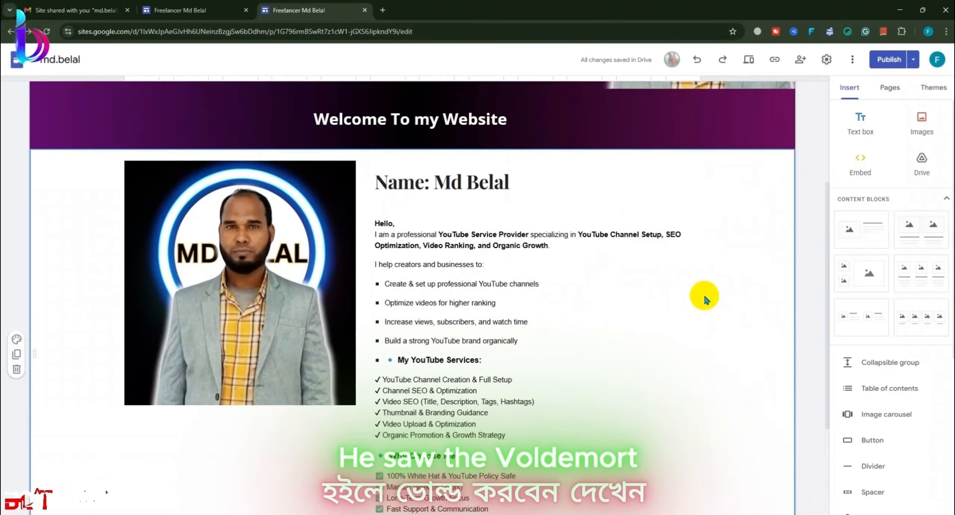
pyautogui.scroll(-2, 716, 280)
pyautogui.scroll(2, 558, 192)
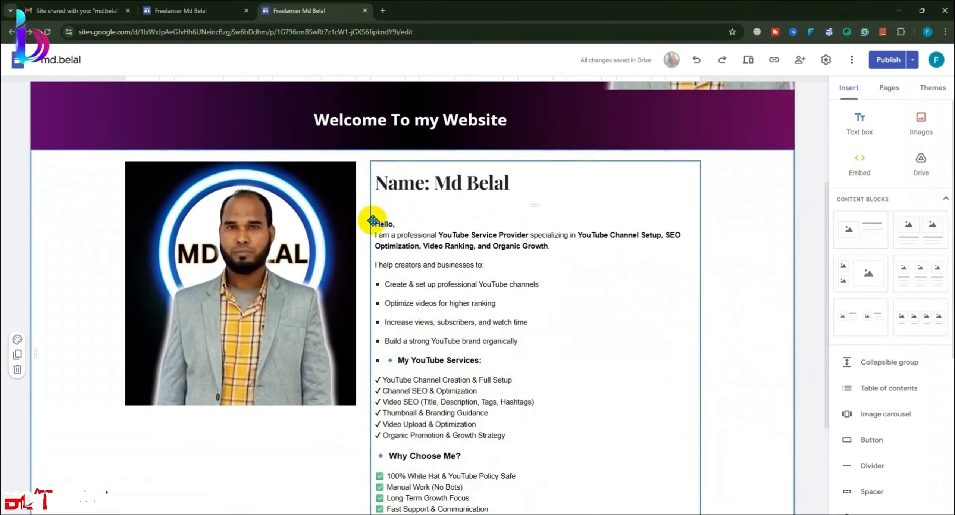
pyautogui.moveTo(375, 220); pyautogui.dragTo(612, 390)
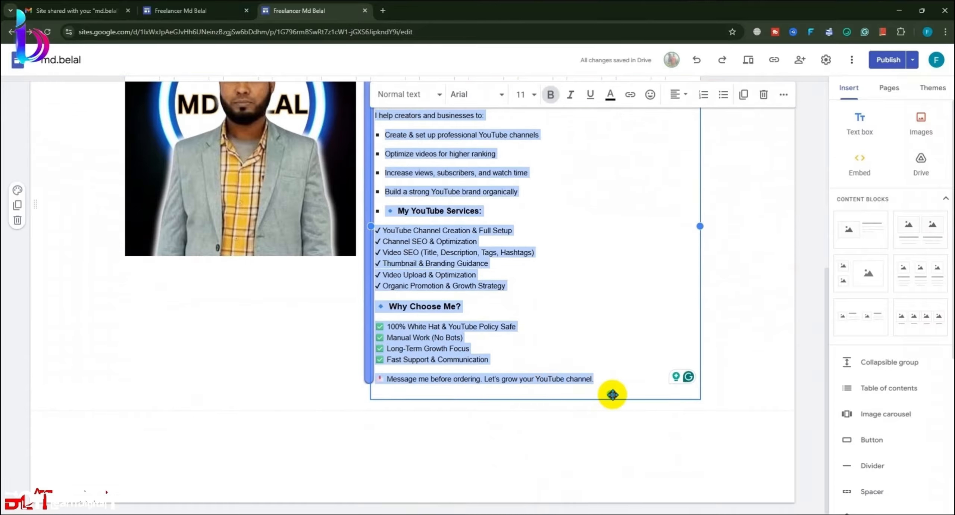
pyautogui.click(555, 98)
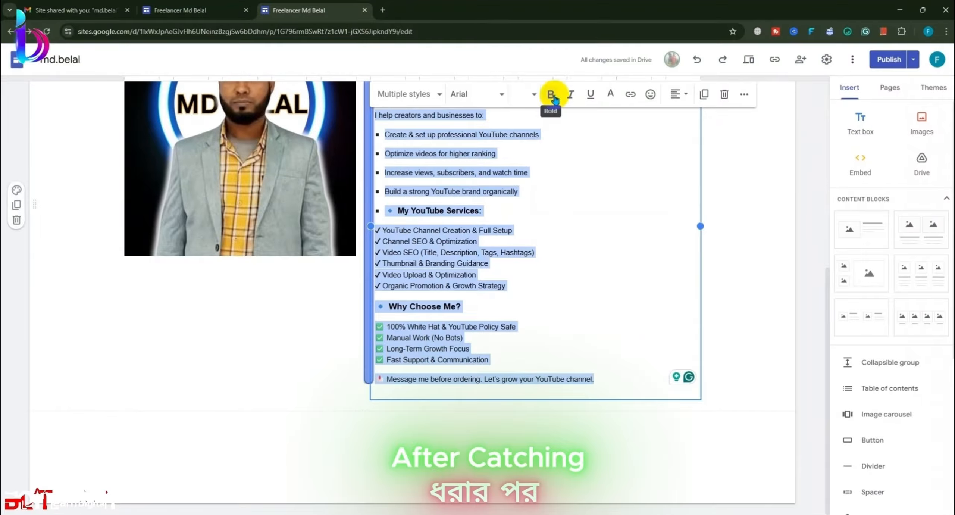
pyautogui.click(554, 101)
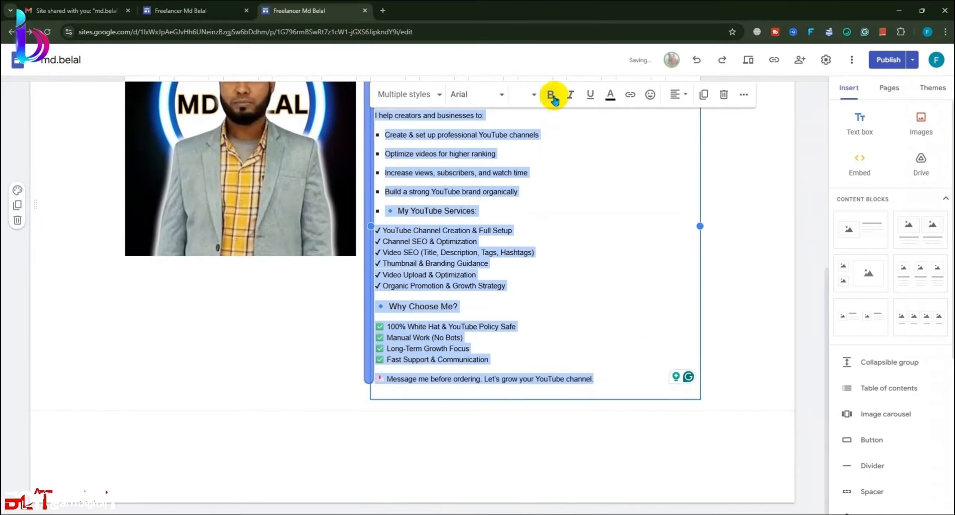
pyautogui.click(521, 94)
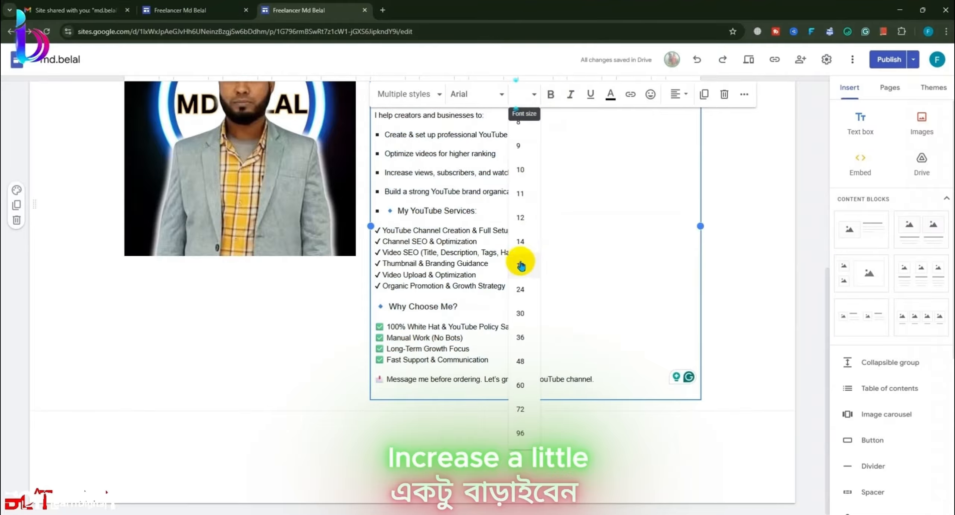
pyautogui.click(526, 242)
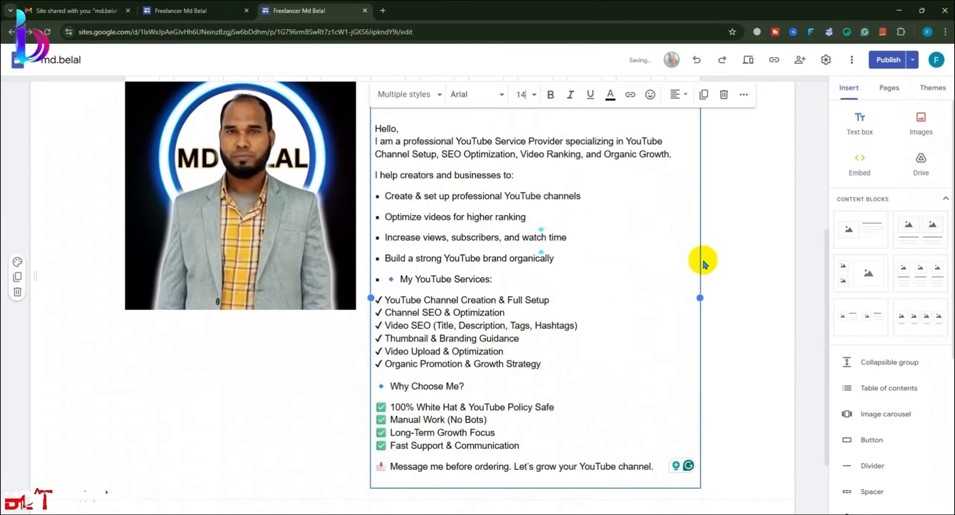
pyautogui.click(718, 256)
pyautogui.scroll(1, 719, 255)
pyautogui.scroll(-1, 700, 246)
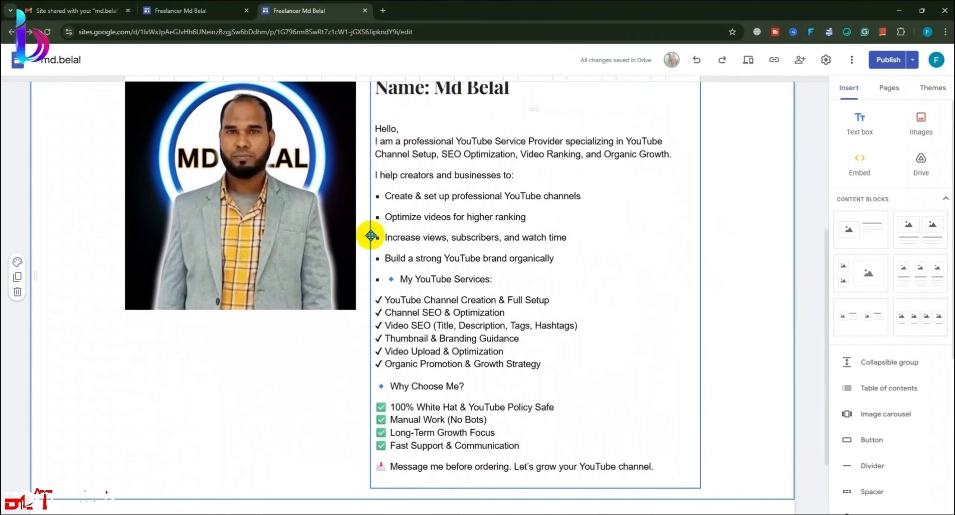
pyautogui.moveTo(270, 208); pyautogui.dragTo(213, 220)
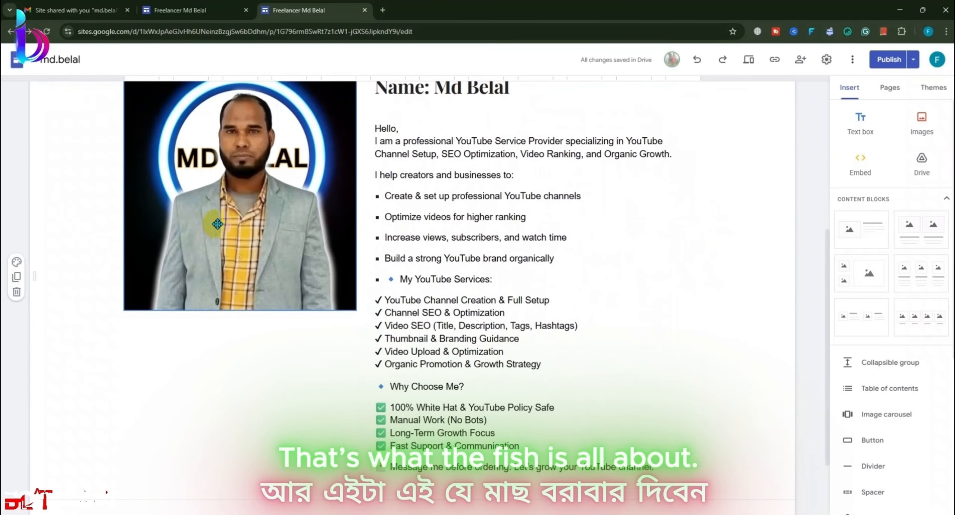
# Step: Select the existing profile photo and drag it lower on the page
pyautogui.click(924, 122)
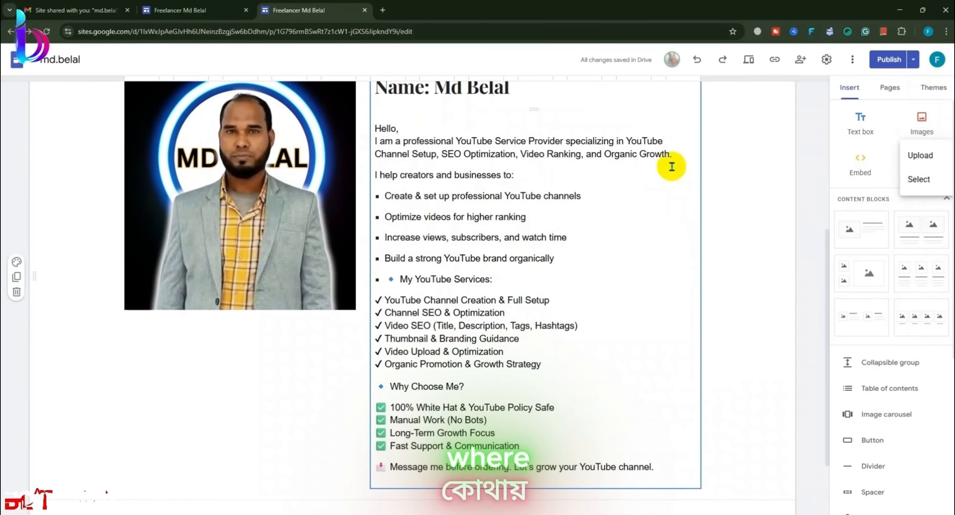
pyautogui.click(311, 220)
pyautogui.scroll(2, 276, 230)
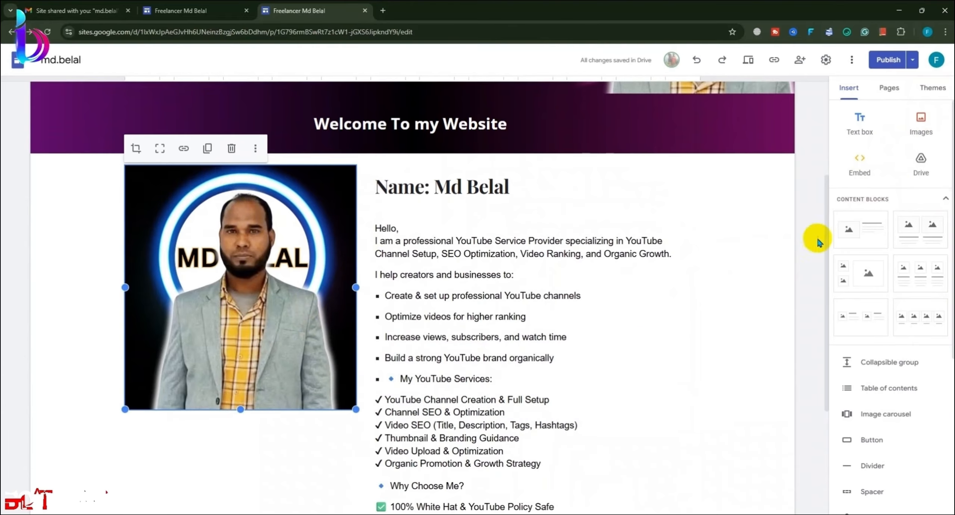
pyautogui.scroll(-1, 828, 188)
pyautogui.moveTo(246, 217); pyautogui.dragTo(237, 338)
# Step: Upload the 'Green and White Modern Instagram post' image into the page
pyautogui.click(918, 134)
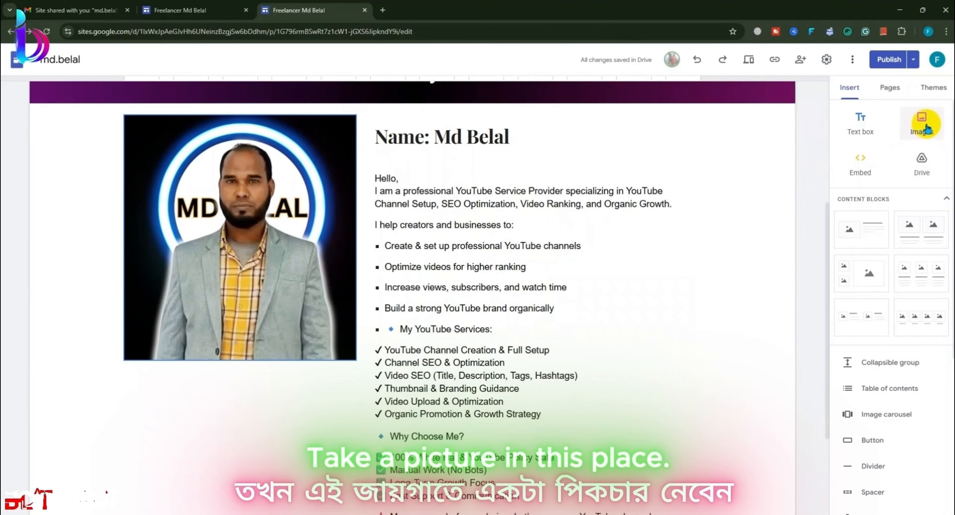
pyautogui.click(918, 152)
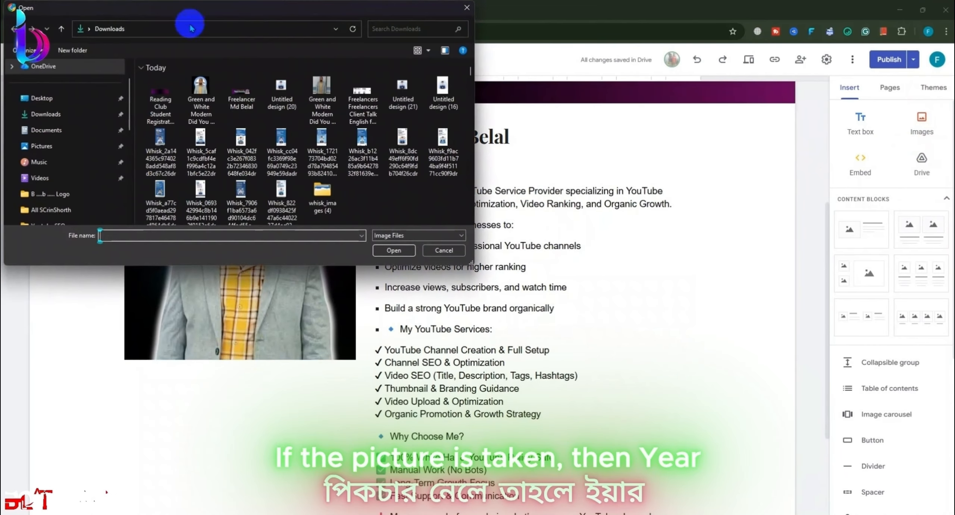
pyautogui.click(201, 93)
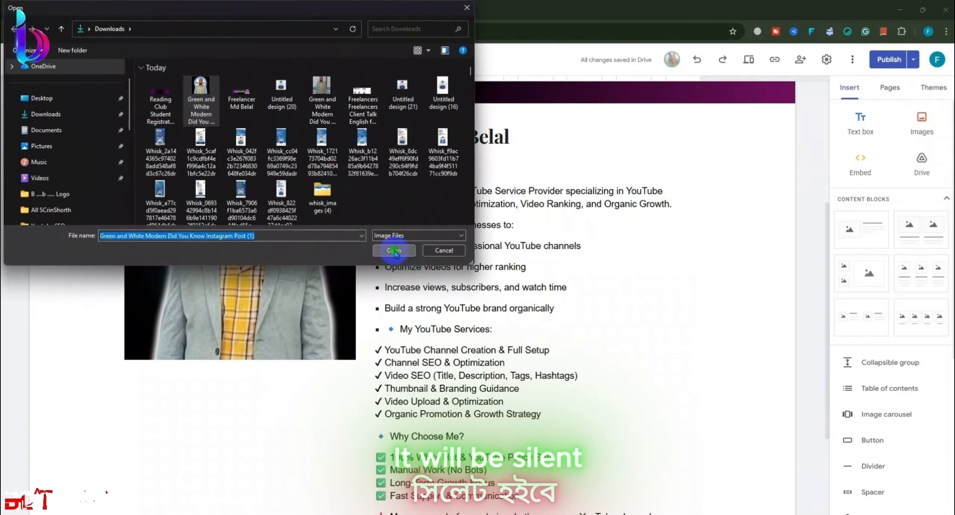
pyautogui.click(394, 251)
# Step: Drag the new photo into its own section above the profile, positioned on the left
pyautogui.scroll(-3, 358, 311)
pyautogui.moveTo(350, 300); pyautogui.dragTo(507, 142)
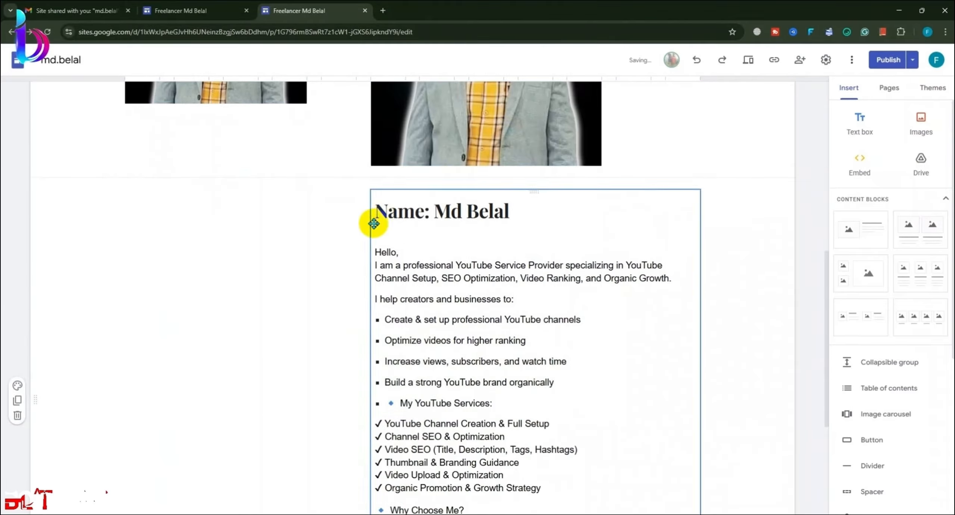
pyautogui.moveTo(272, 209); pyautogui.dragTo(227, 425)
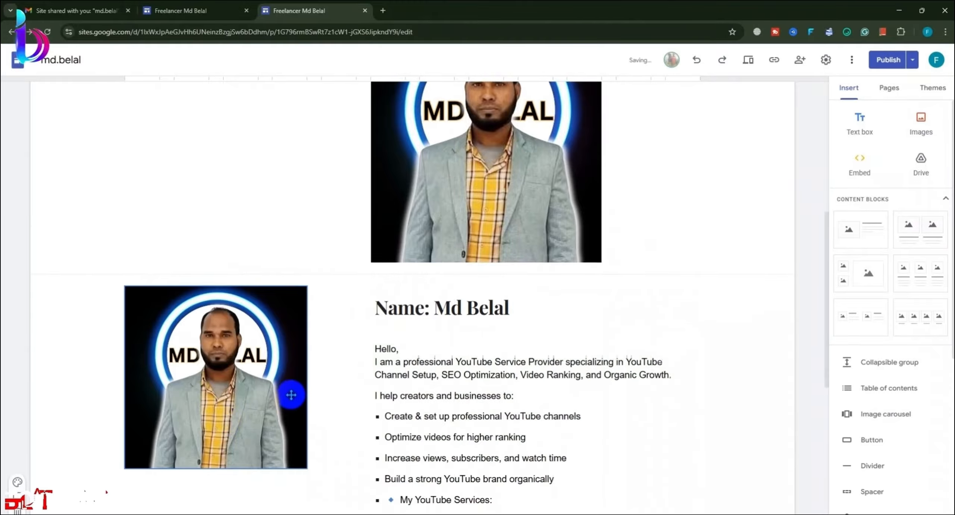
pyautogui.scroll(-4, 289, 392)
pyautogui.moveTo(247, 262); pyautogui.dragTo(233, 356)
pyautogui.scroll(6, 243, 358)
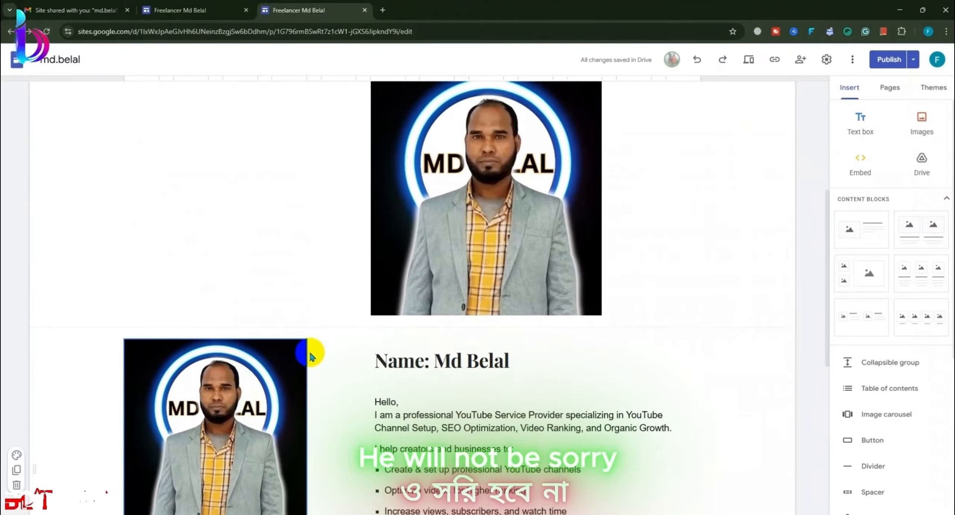
pyautogui.scroll(-2, 461, 336)
pyautogui.moveTo(453, 306); pyautogui.dragTo(235, 272)
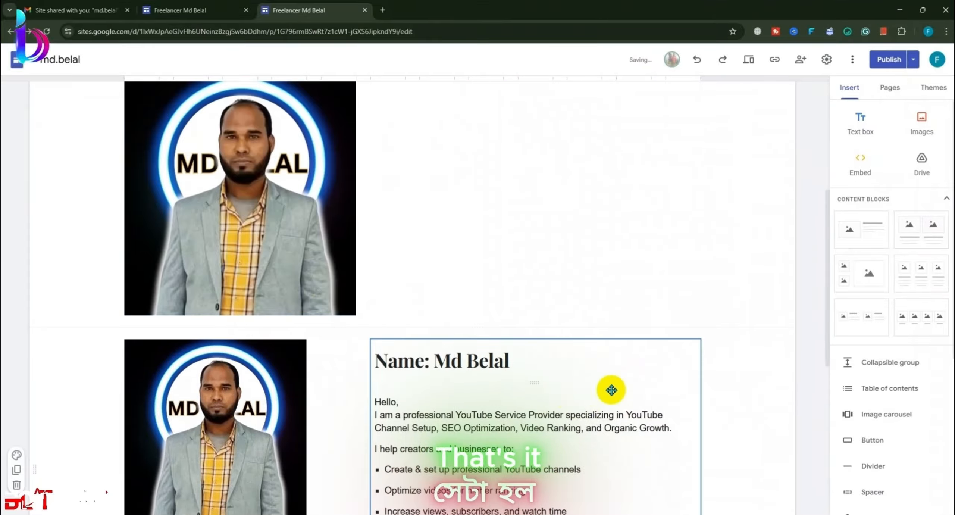
pyautogui.click(542, 346)
pyautogui.click(626, 405)
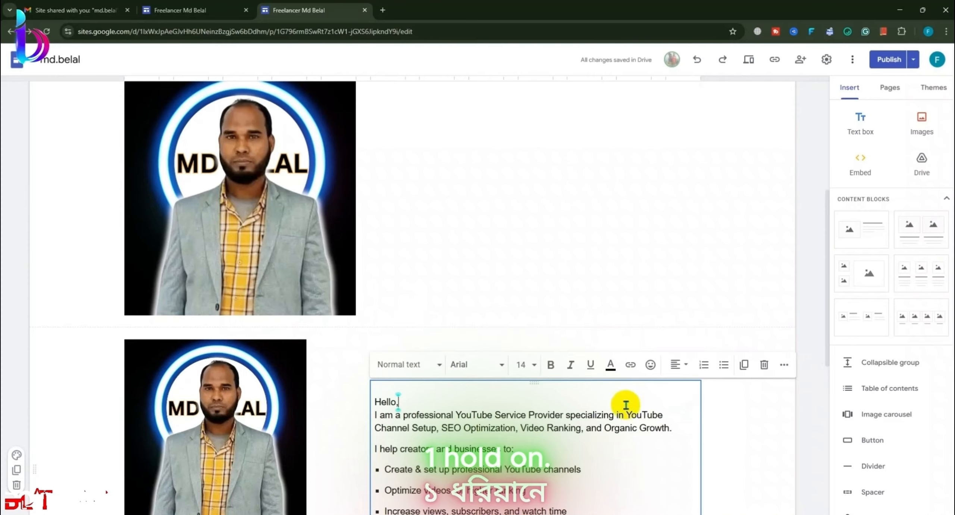
pyautogui.click(768, 400)
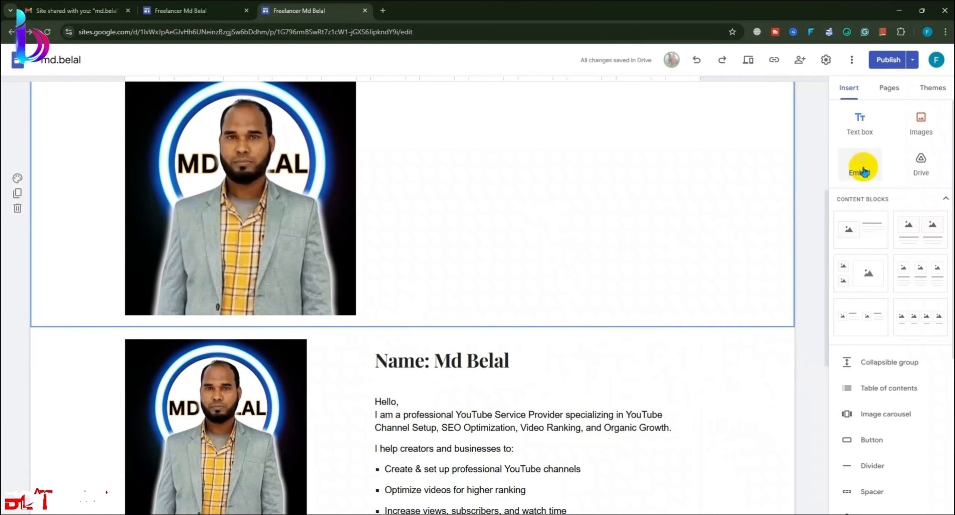
# Step: Add a text box under the top photo and paste the name heading into it
pyautogui.click(859, 123)
pyautogui.scroll(3, 605, 194)
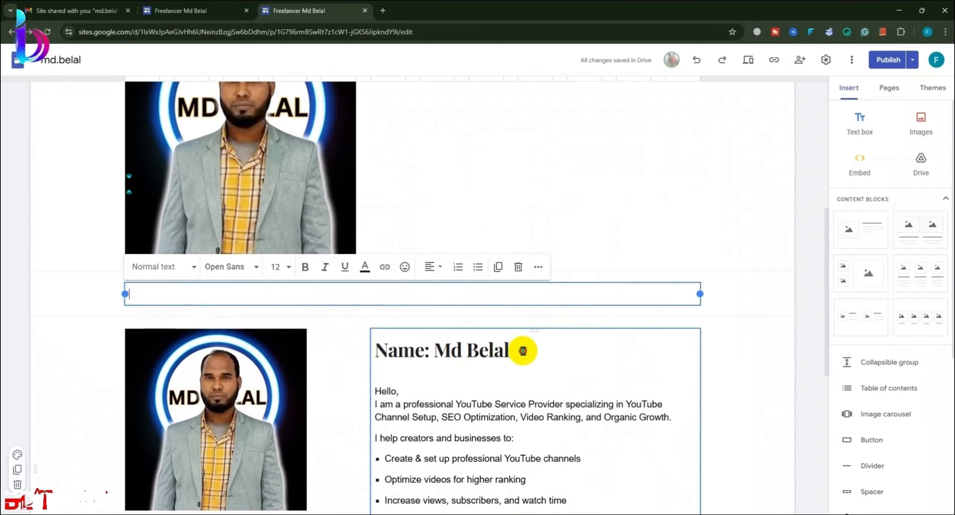
pyautogui.moveTo(522, 351); pyautogui.dragTo(363, 352)
pyautogui.hotkey('ctrl', 'c')
pyautogui.click(252, 298)
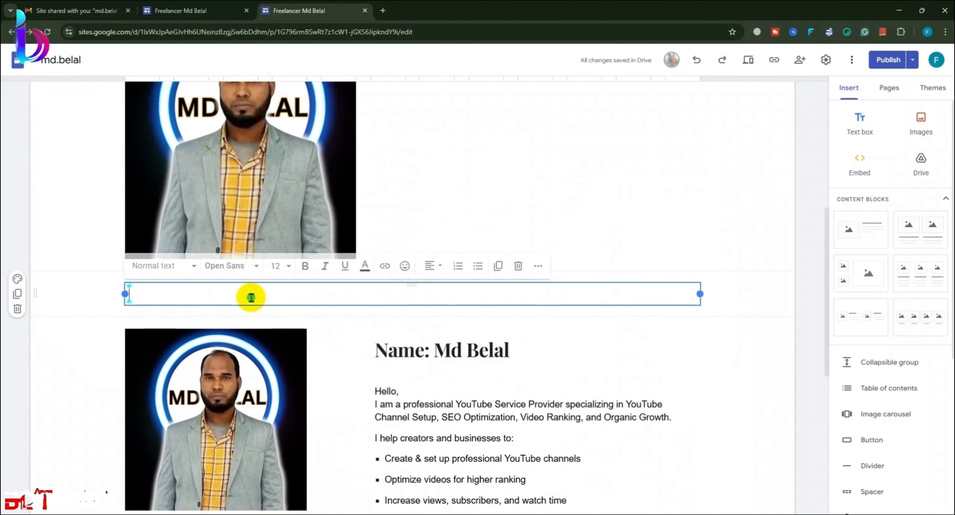
pyautogui.hotkey('ctrl', 'v')
# Step: Copy the bio text and paste it under the name in the new box
pyautogui.scroll(-1, 530, 429)
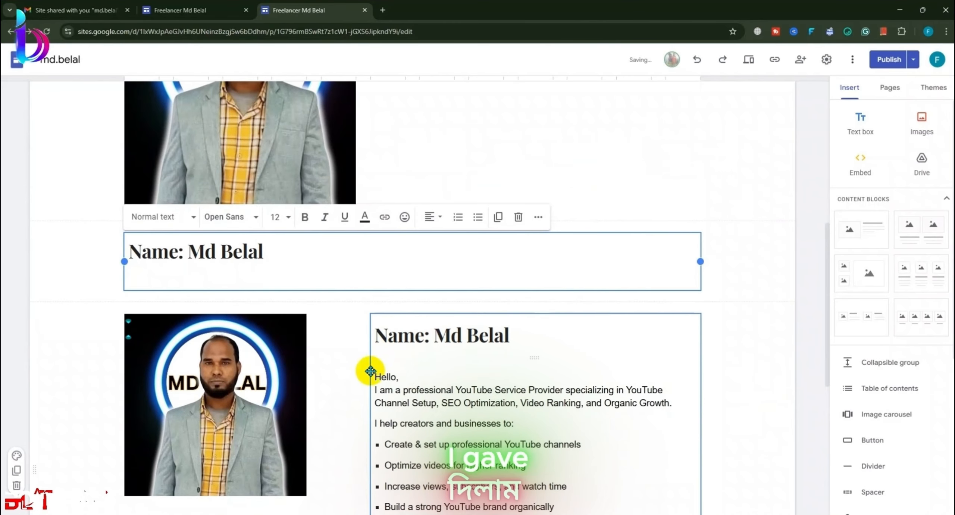
pyautogui.click(375, 377)
pyautogui.hotkey('ctrl', 'a')
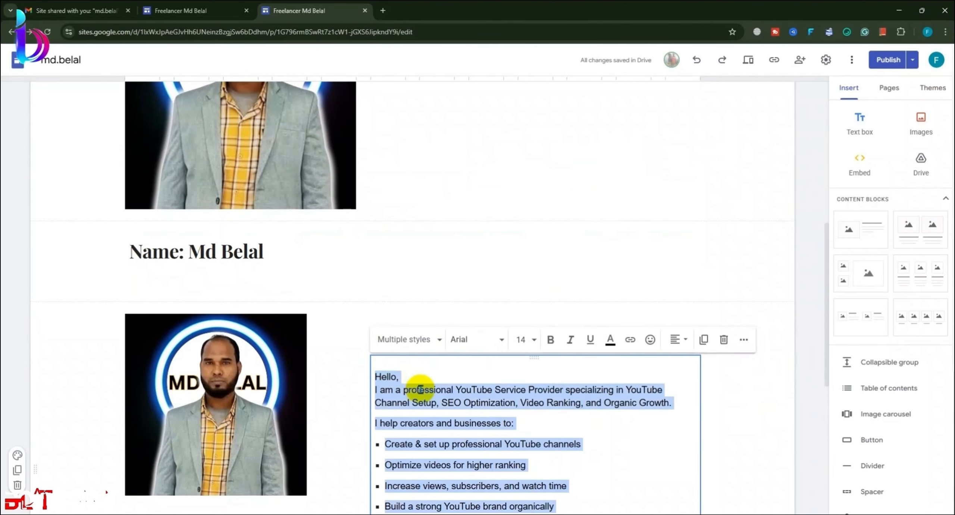
pyautogui.hotkey('ctrl', 'c')
pyautogui.click(205, 278)
pyautogui.hotkey('ctrl', 'v')
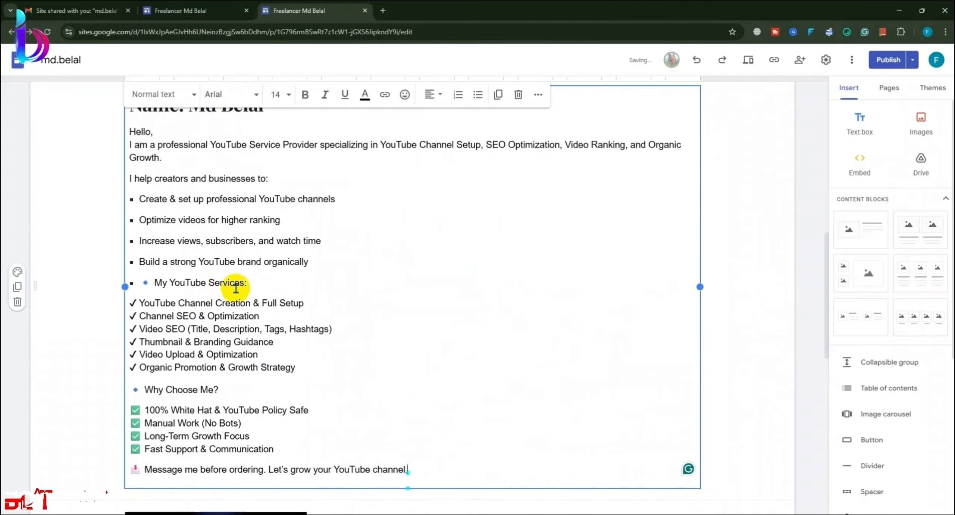
pyautogui.click(714, 380)
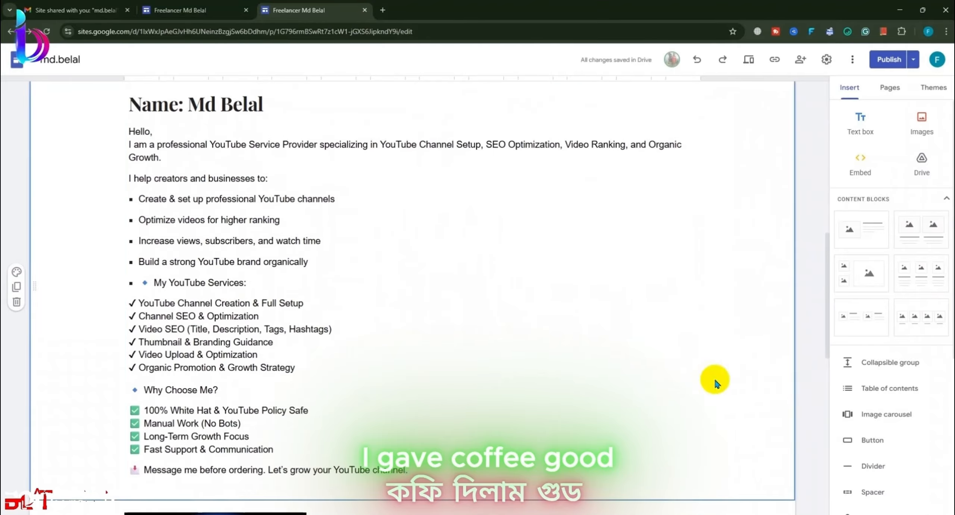
# Step: Drag the name-and-description box beside the photo so both share one row
pyautogui.scroll(5, 327, 292)
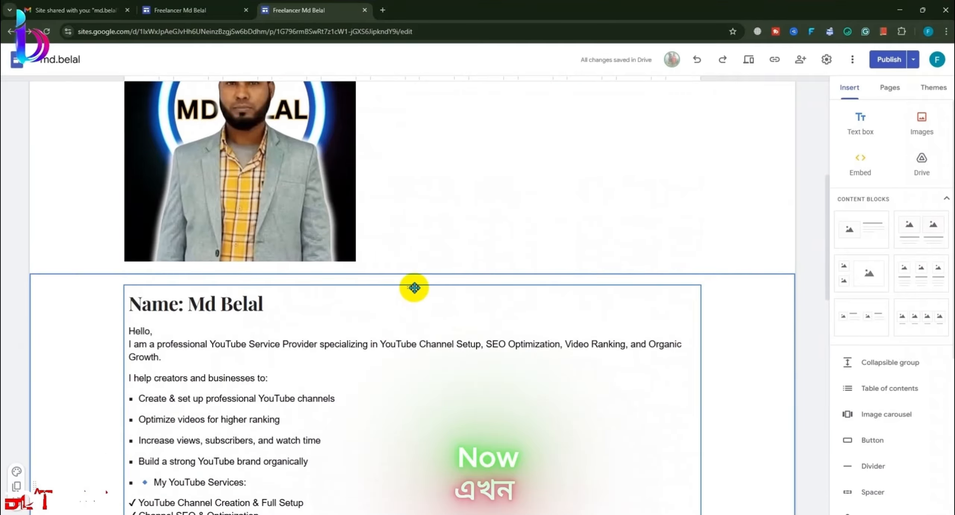
pyautogui.moveTo(413, 283); pyautogui.dragTo(534, 257)
pyautogui.scroll(7, 529, 313)
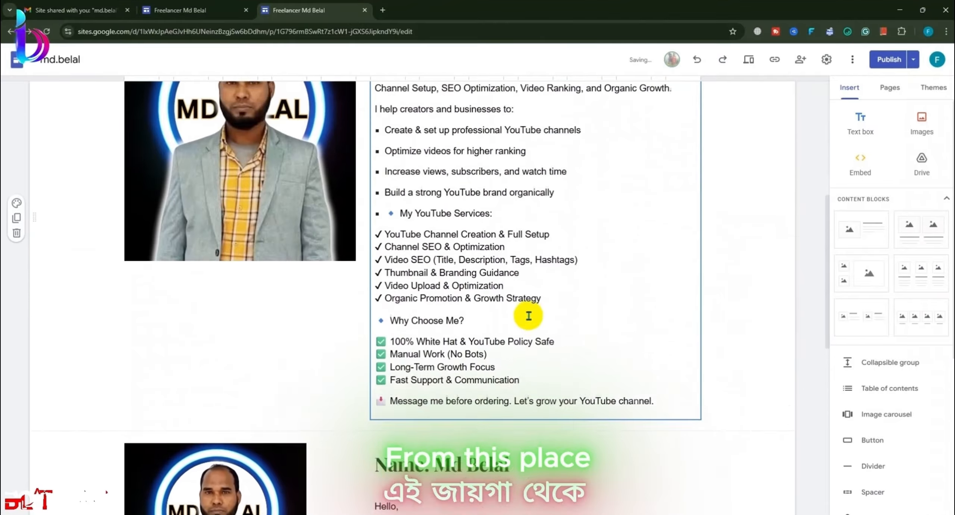
pyautogui.moveTo(278, 278); pyautogui.dragTo(209, 377)
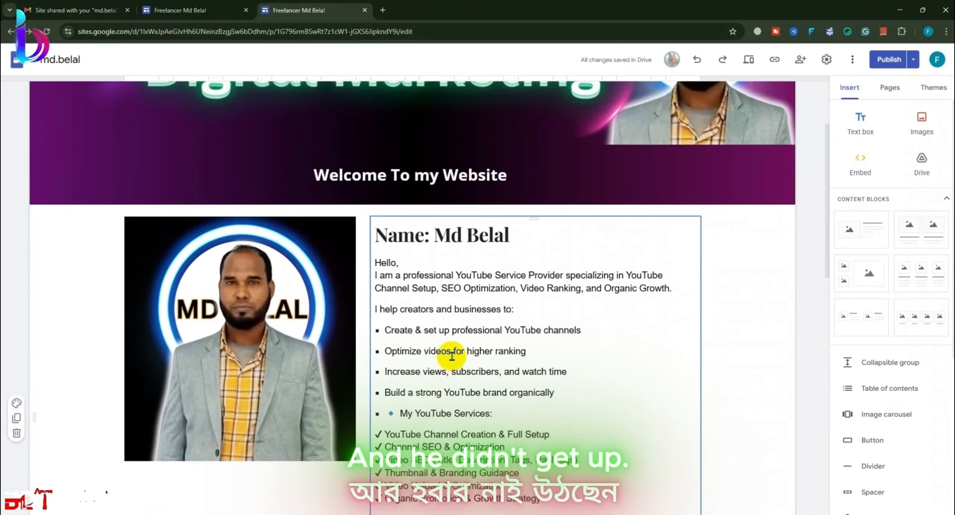
# Step: Delete the duplicate profile section
pyautogui.scroll(-8, 452, 357)
pyautogui.click(427, 374)
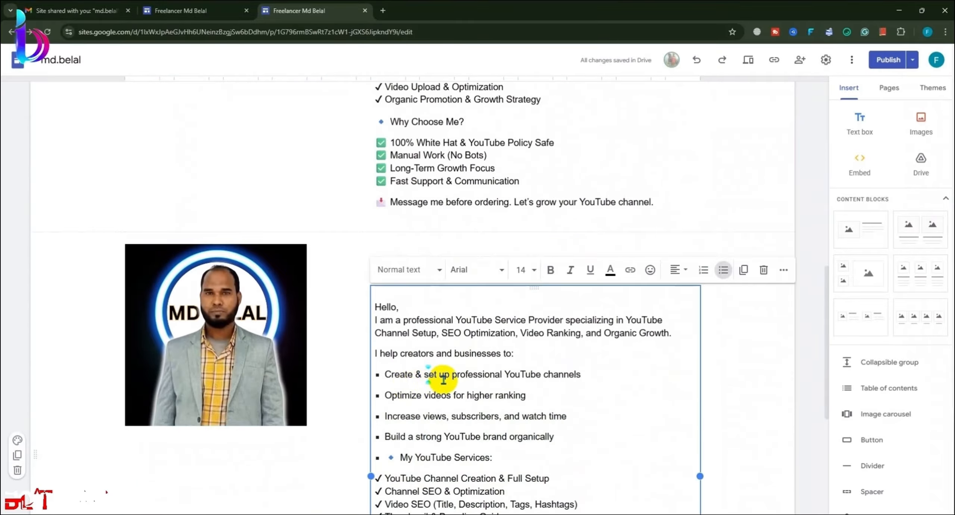
pyautogui.click(510, 276)
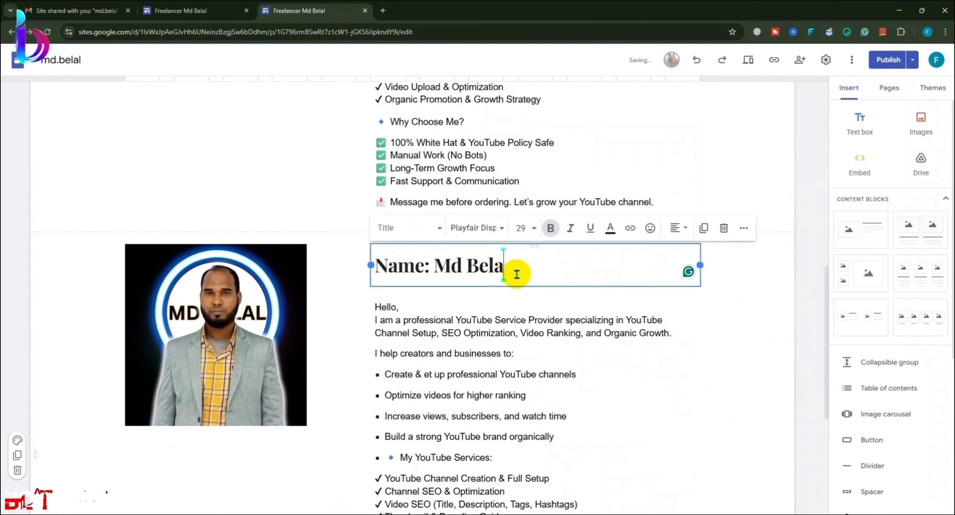
pyautogui.click(697, 298)
pyautogui.click(751, 311)
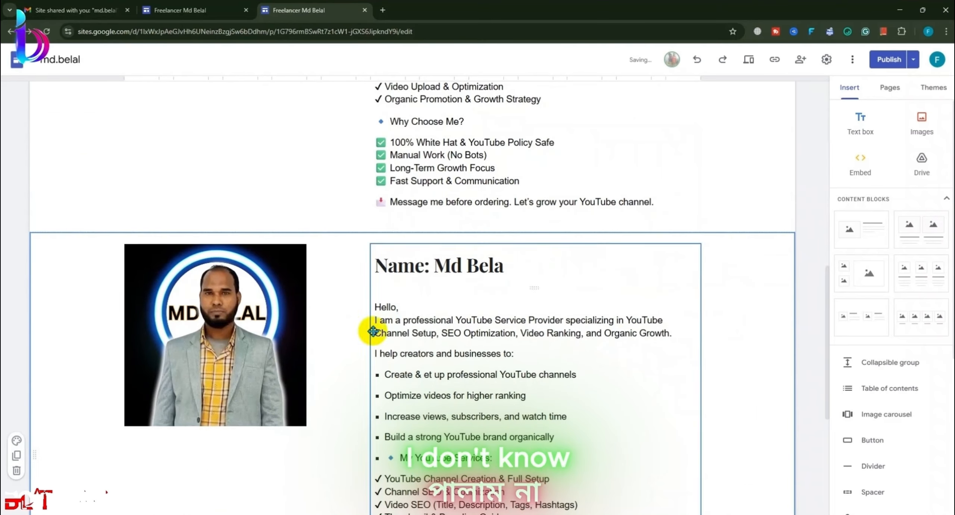
pyautogui.click(17, 470)
# Step: Adjust the profile photo's height and position within its section
pyautogui.scroll(3, 108, 324)
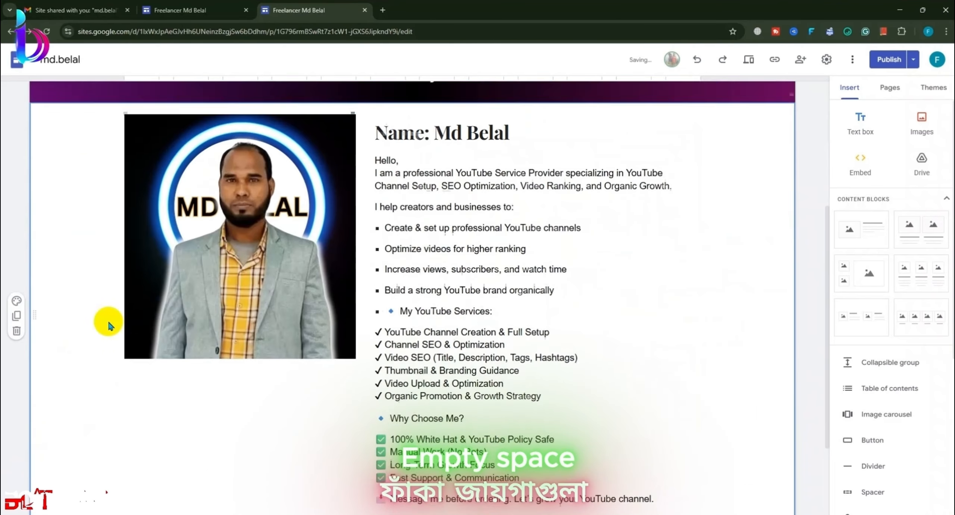
pyautogui.scroll(-3, 253, 298)
pyautogui.moveTo(249, 289); pyautogui.dragTo(234, 319)
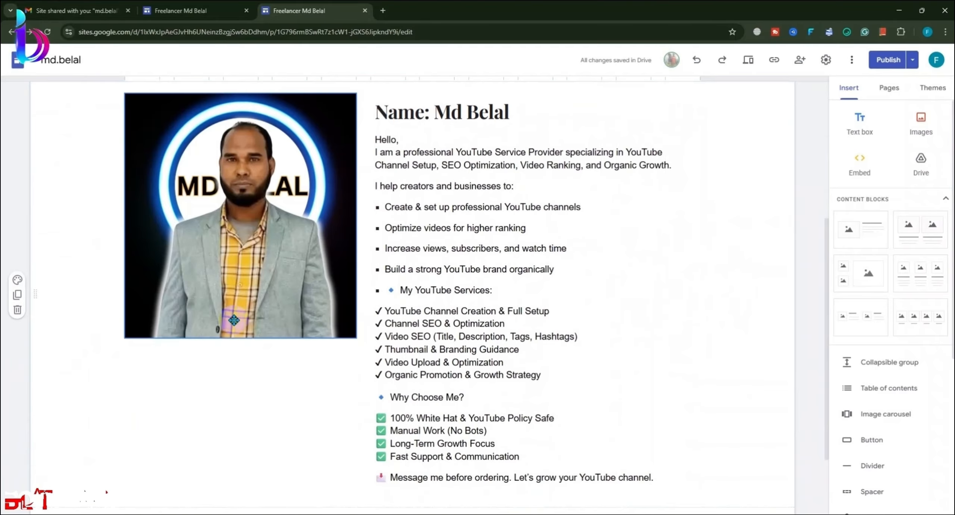
pyautogui.click(234, 335)
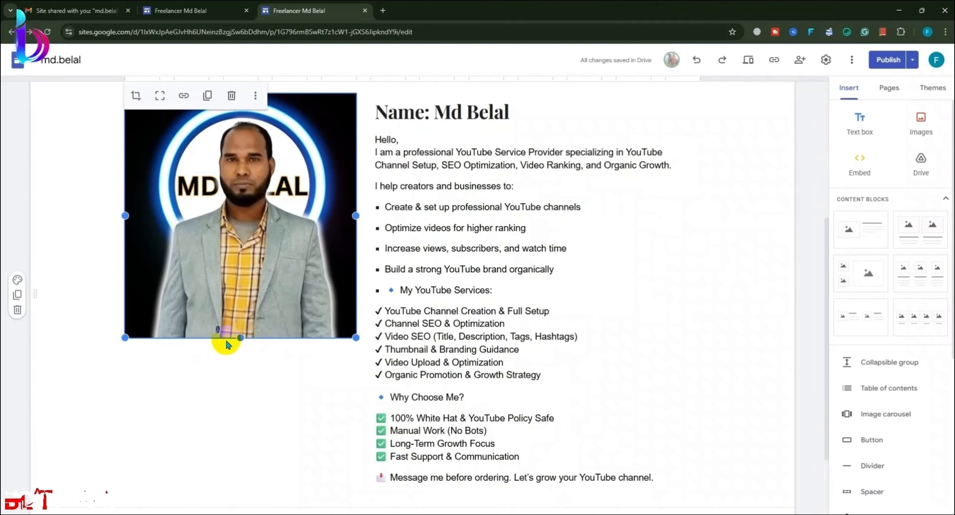
pyautogui.moveTo(238, 339); pyautogui.dragTo(272, 343)
pyautogui.moveTo(255, 275); pyautogui.dragTo(254, 352)
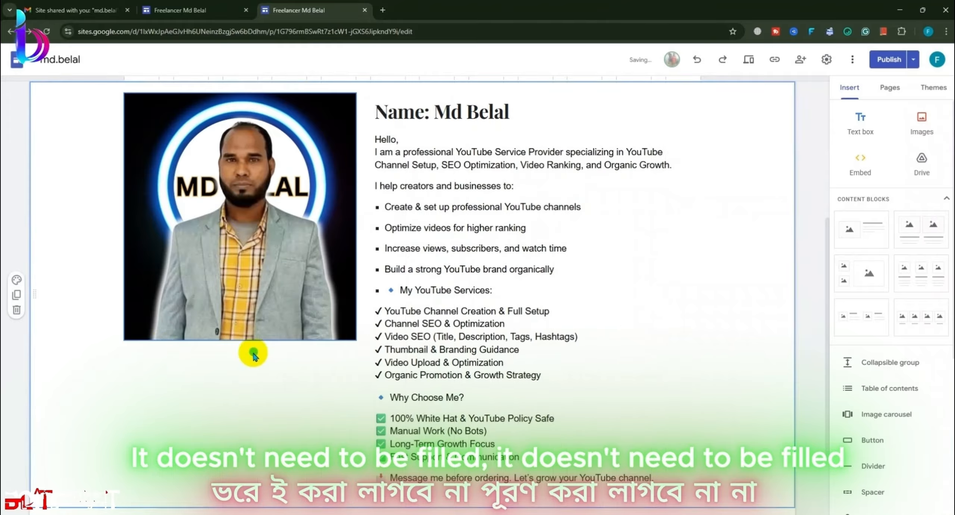
# Step: Give the profile section the dark Style 3 background, after briefly trying grey
pyautogui.click(16, 279)
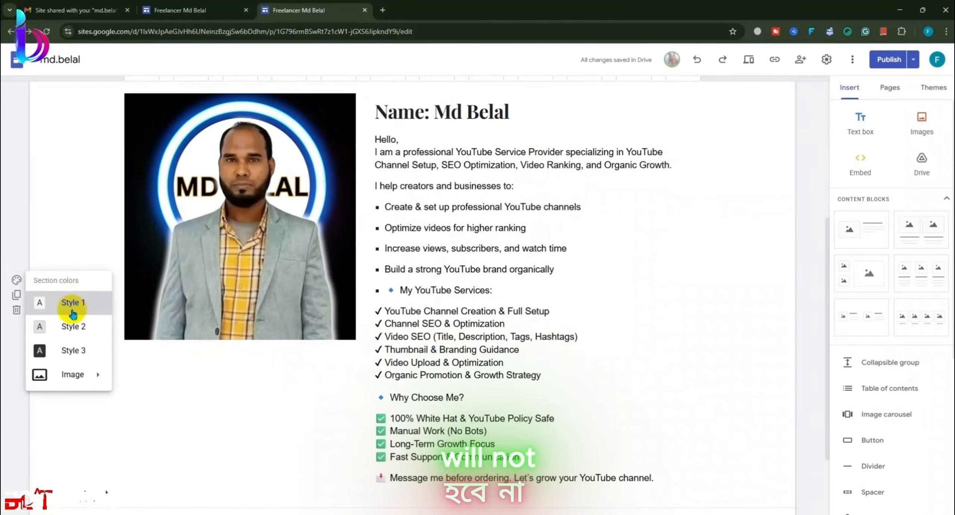
pyautogui.click(69, 327)
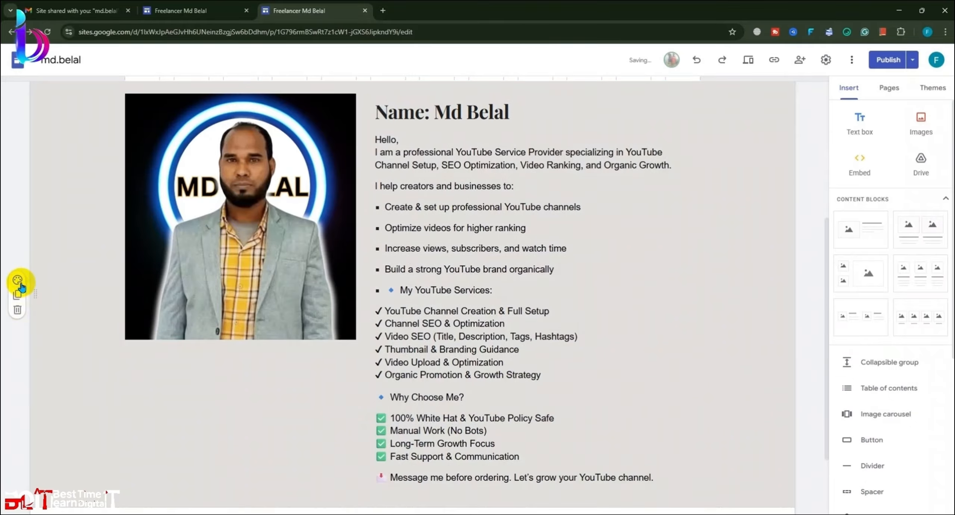
pyautogui.click(19, 284)
pyautogui.click(51, 349)
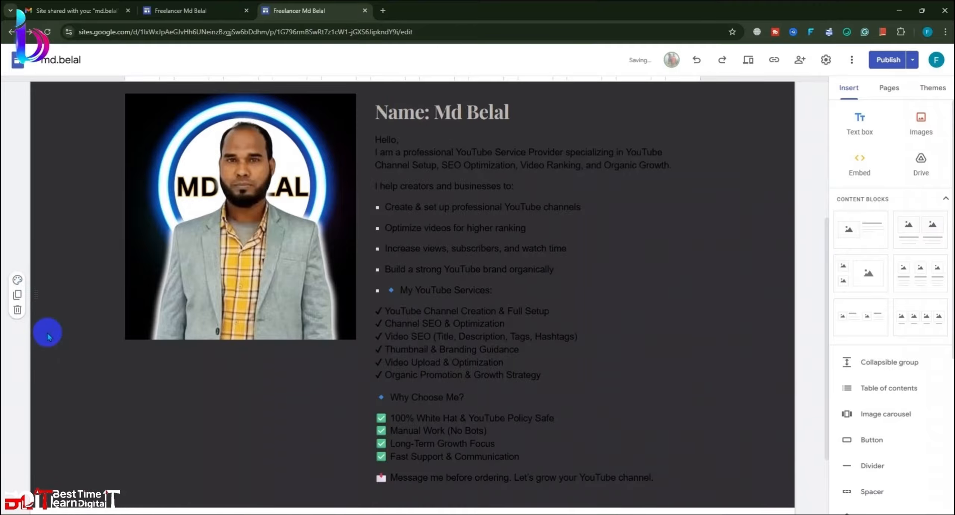
# Step: Make the name heading text white
pyautogui.doubleClick(484, 116)
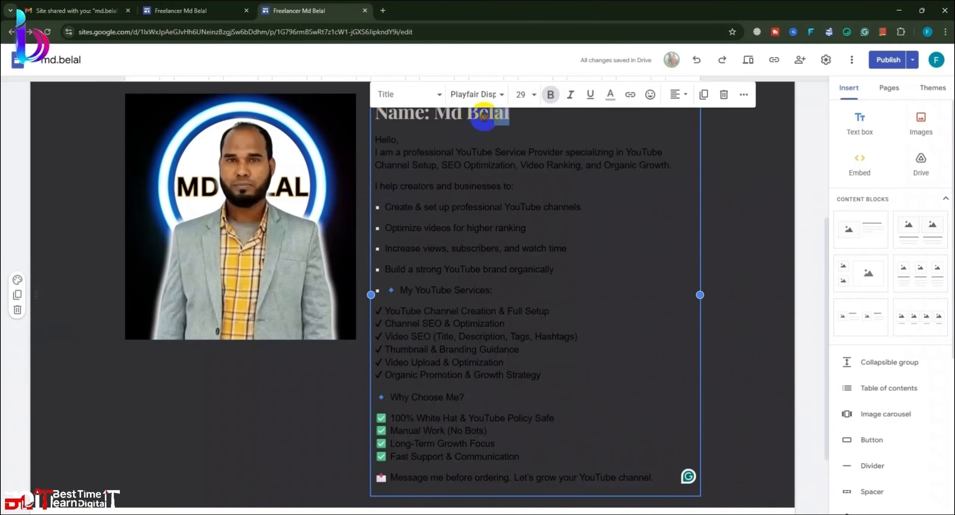
pyautogui.click(607, 96)
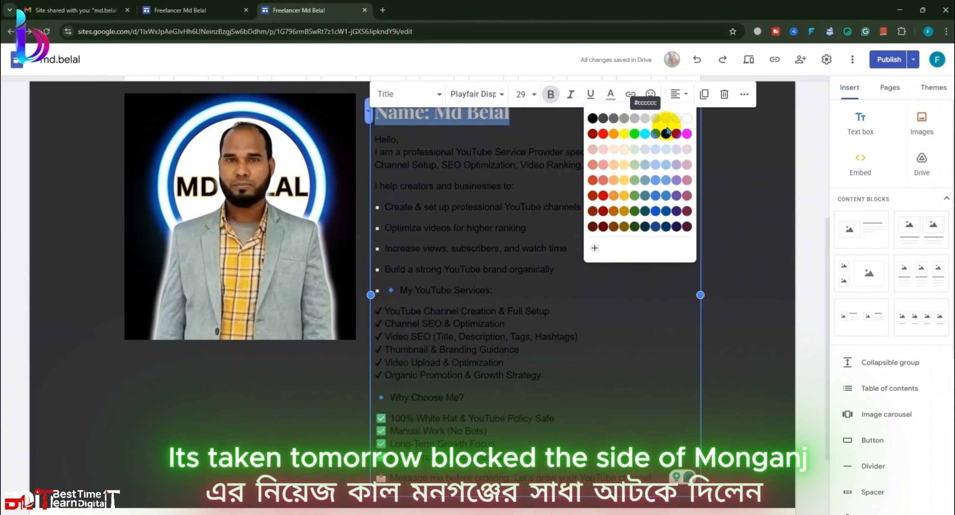
pyautogui.click(686, 119)
# Step: Select all the profile text box content and colour it cyan
pyautogui.click(590, 180)
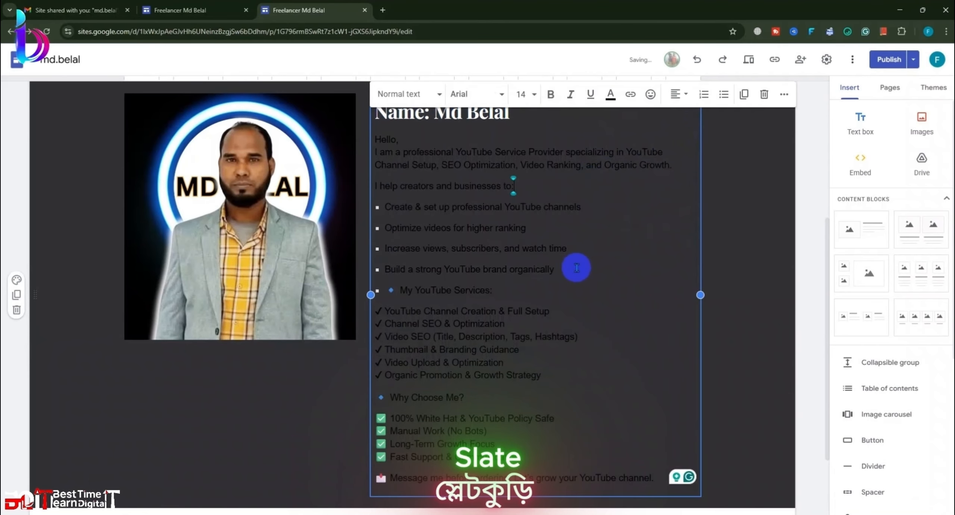
pyautogui.scroll(2, 526, 355)
pyautogui.scroll(-3, 533, 371)
pyautogui.hotkey('ctrl', 'a')
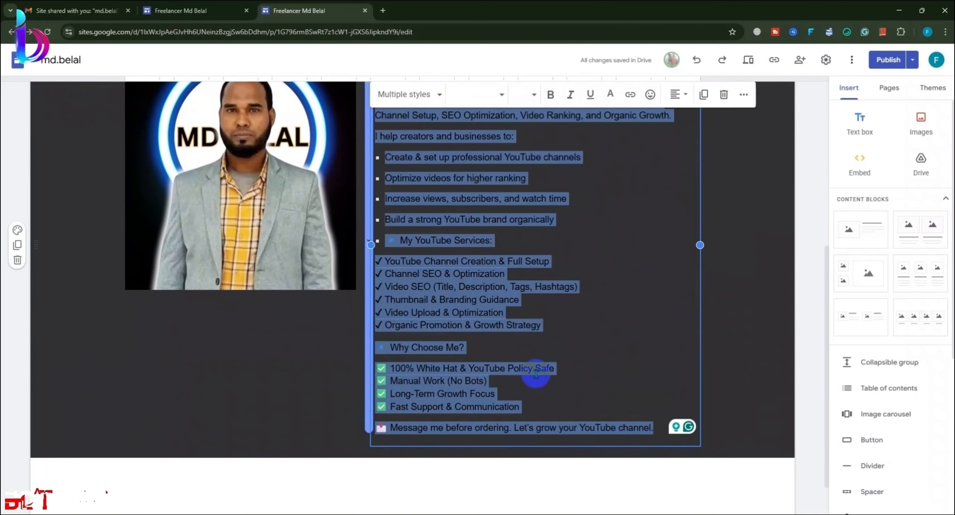
pyautogui.click(610, 93)
pyautogui.click(644, 136)
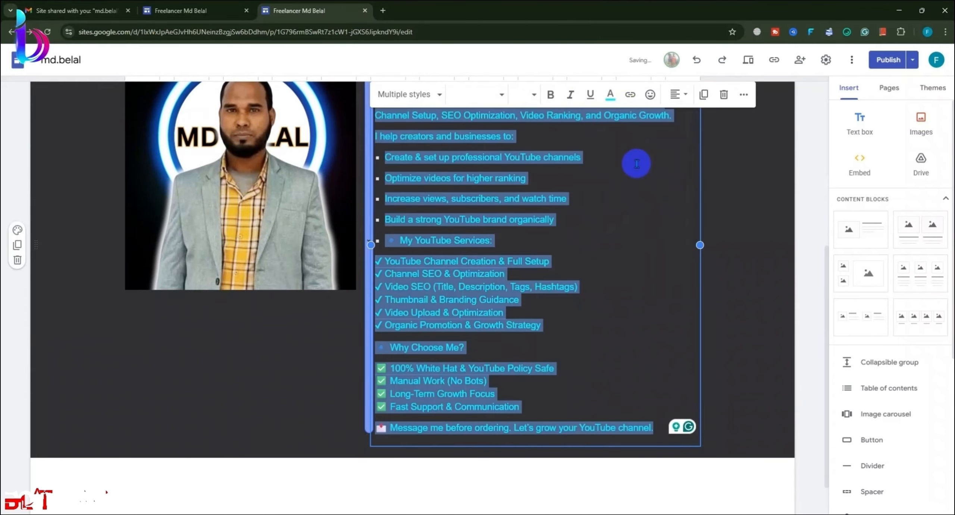
pyautogui.click(635, 165)
pyautogui.click(778, 349)
pyautogui.scroll(4, 769, 350)
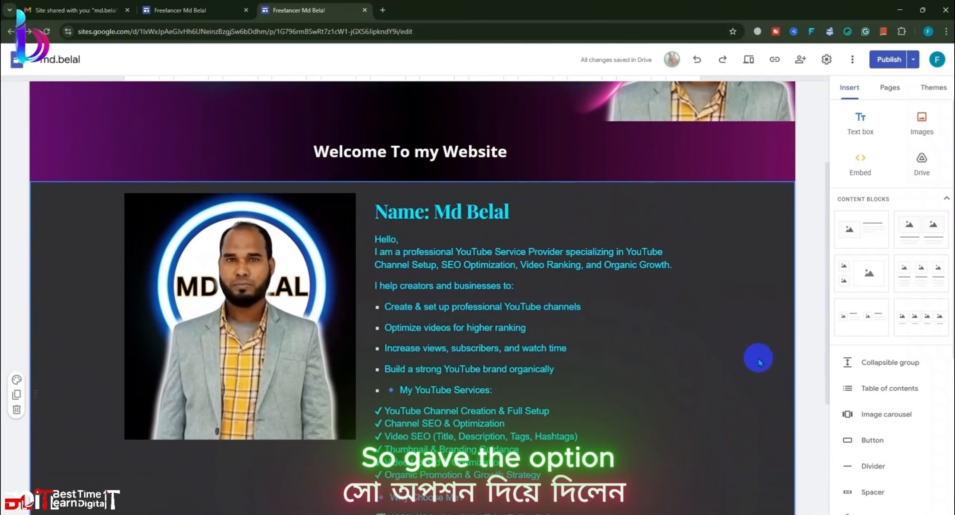
pyautogui.scroll(4, 92, 213)
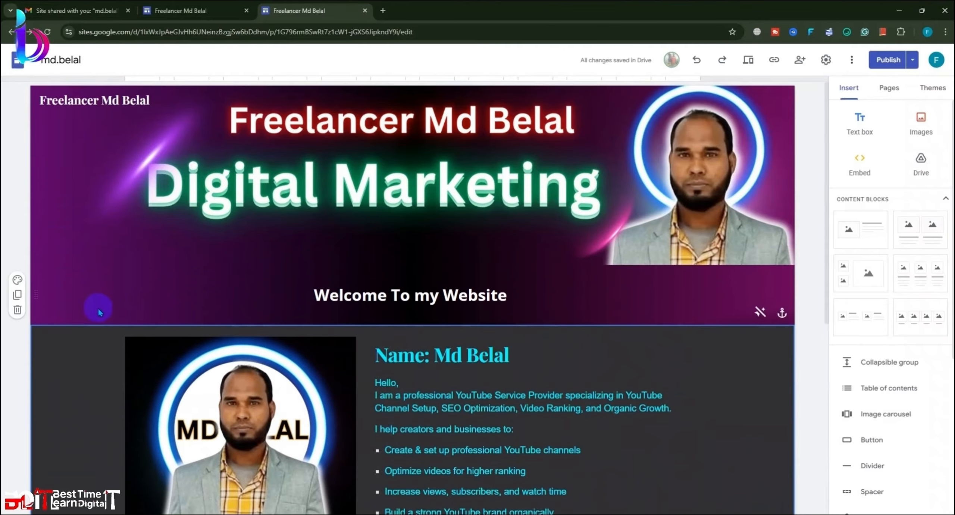
pyautogui.scroll(-2, 147, 292)
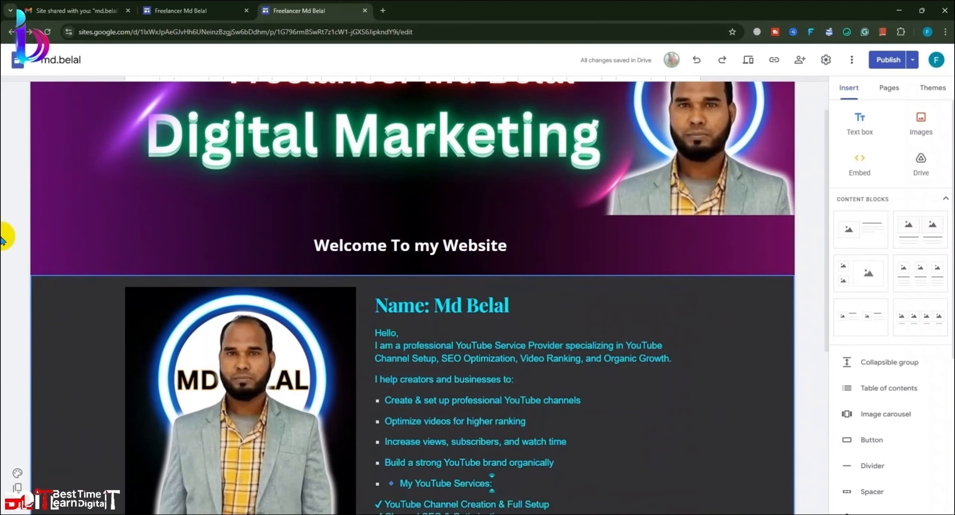
# Step: Add a collapsible group below the welcome banner, then delete it
pyautogui.click(872, 368)
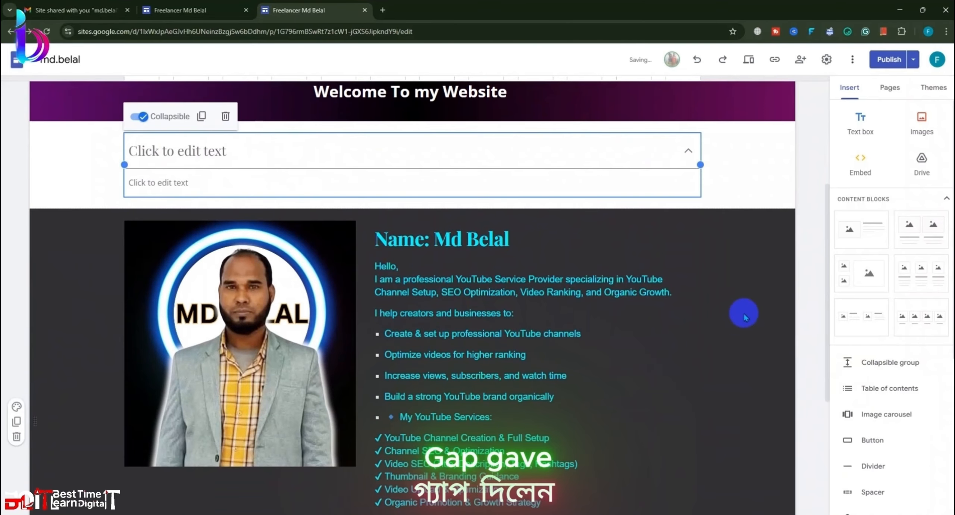
pyautogui.click(574, 150)
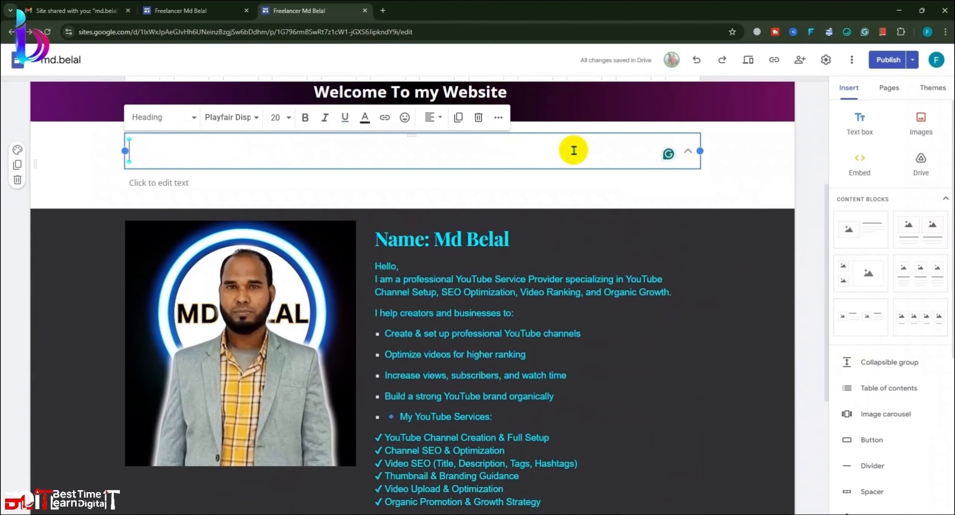
pyautogui.scroll(3, 578, 168)
pyautogui.click(725, 285)
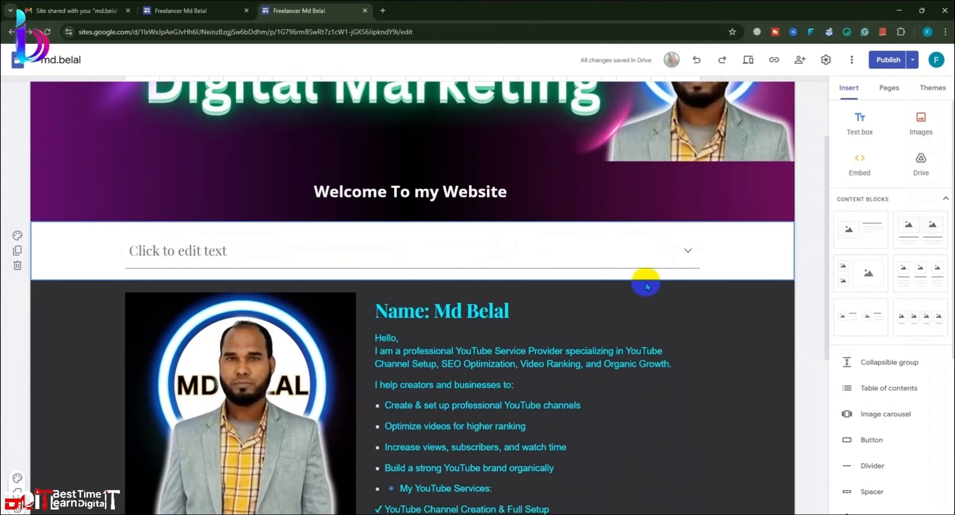
pyautogui.click(379, 256)
pyautogui.click(332, 276)
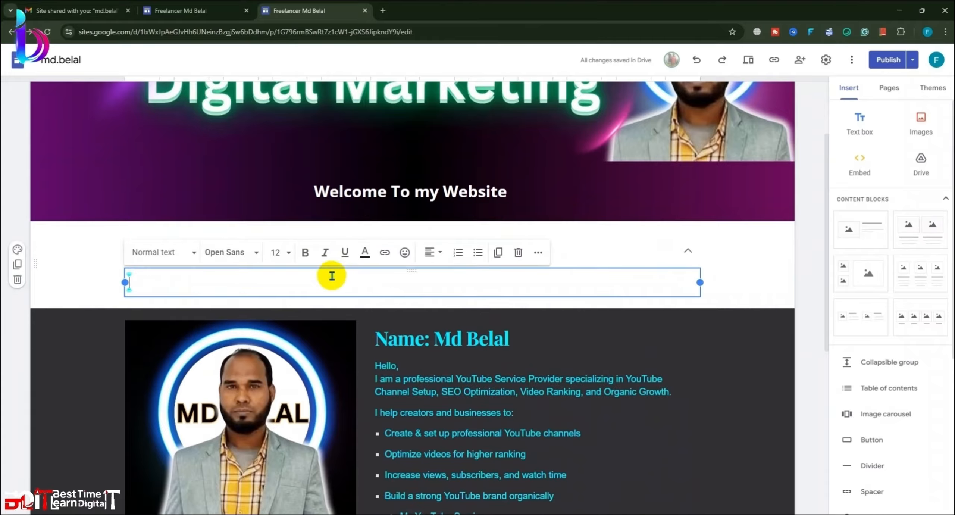
pyautogui.click(729, 269)
pyautogui.click(567, 251)
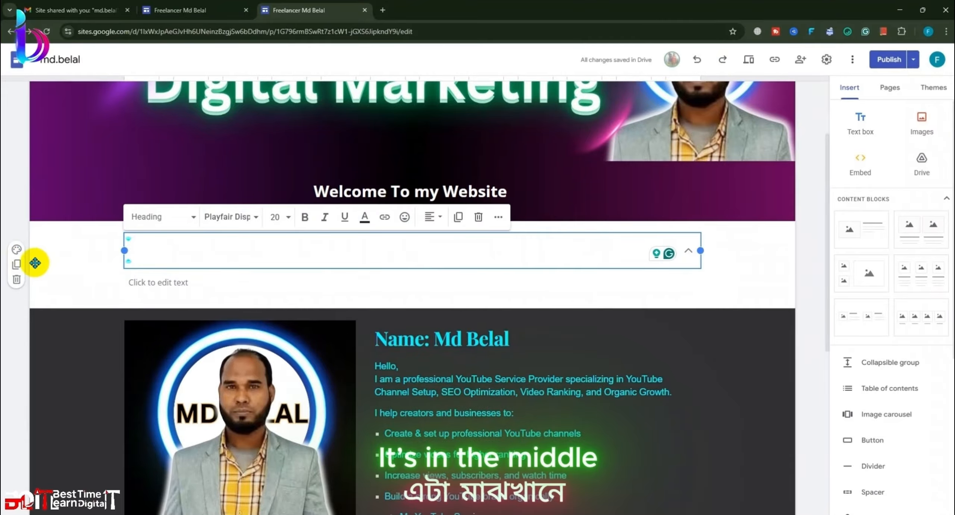
pyautogui.click(16, 281)
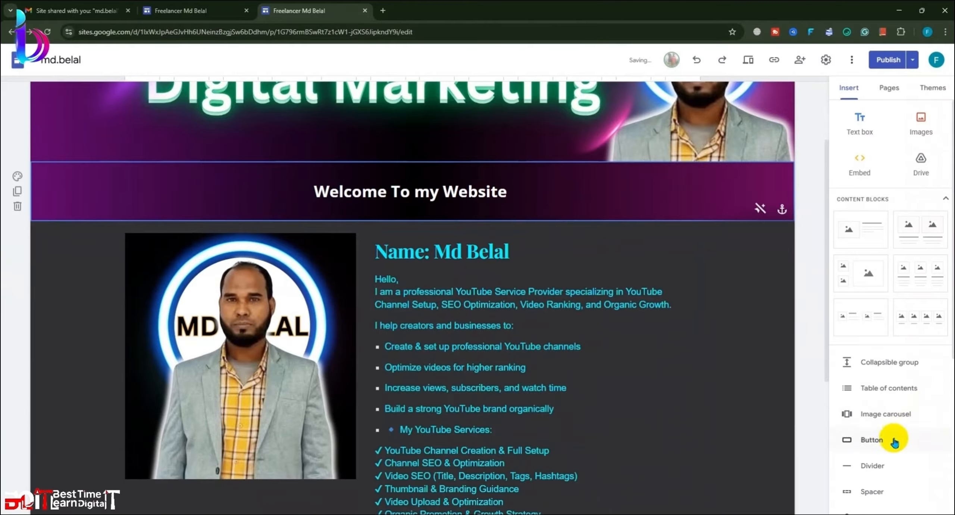
# Step: Add a spacer below the welcome banner and give that empty section the dark style
pyautogui.scroll(-3, 887, 466)
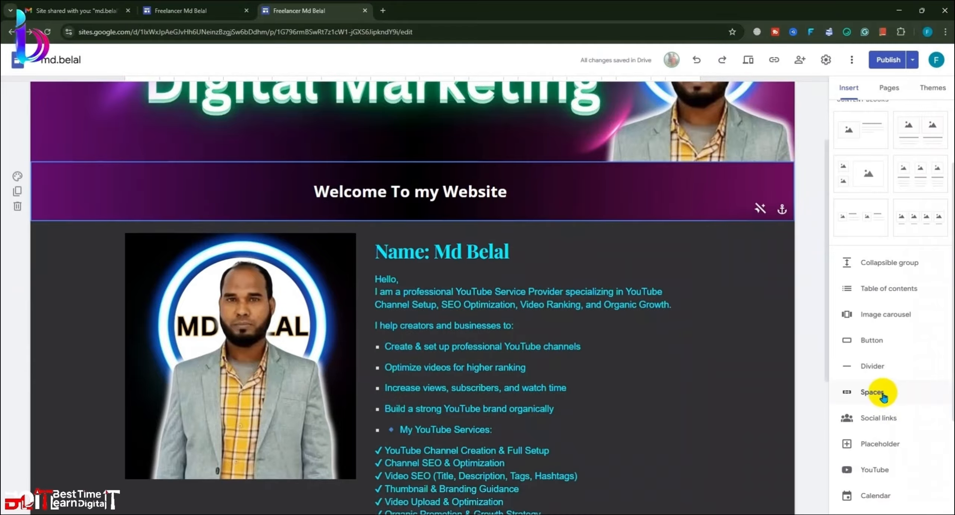
pyautogui.click(887, 396)
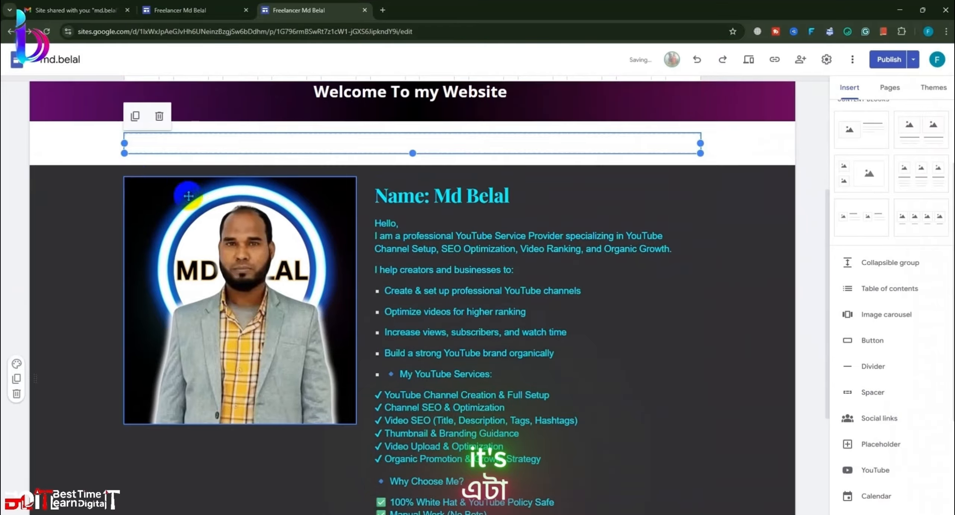
pyautogui.scroll(3, 137, 261)
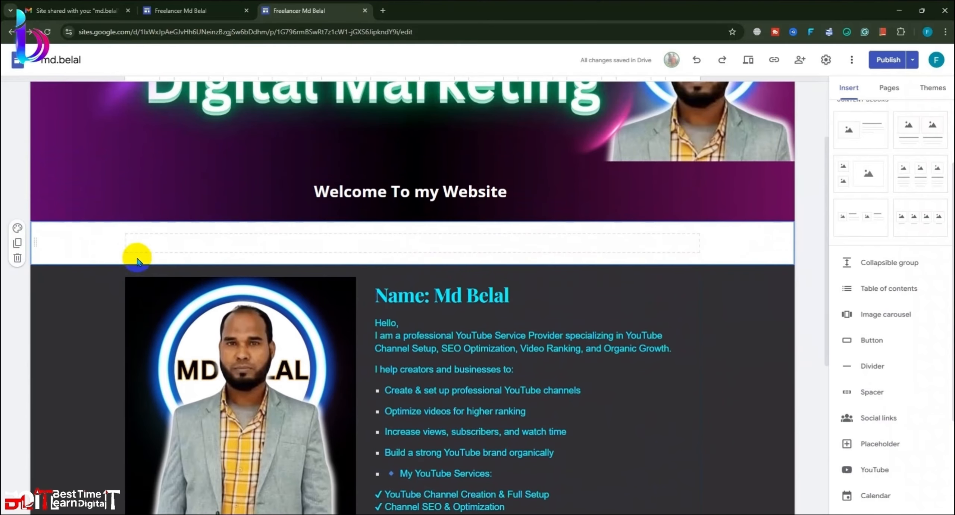
pyautogui.click(18, 227)
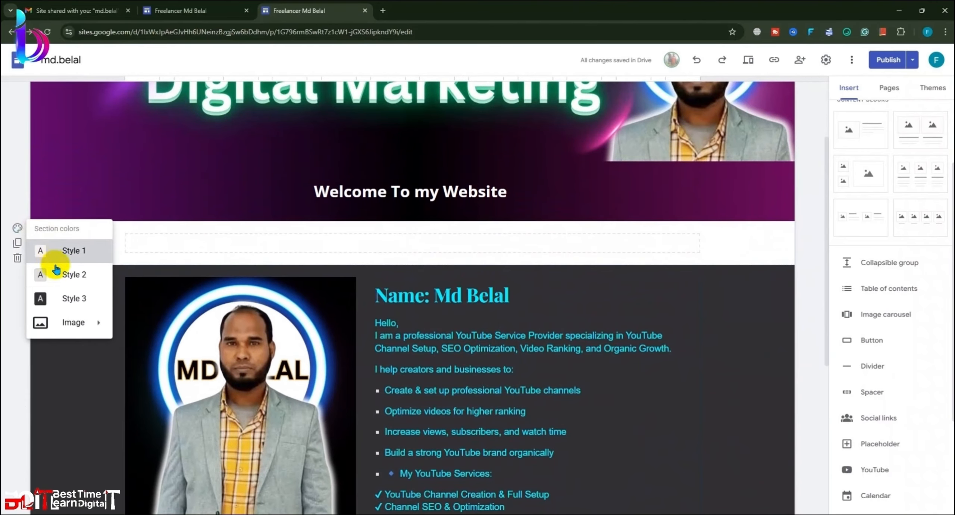
pyautogui.click(76, 278)
pyautogui.click(16, 228)
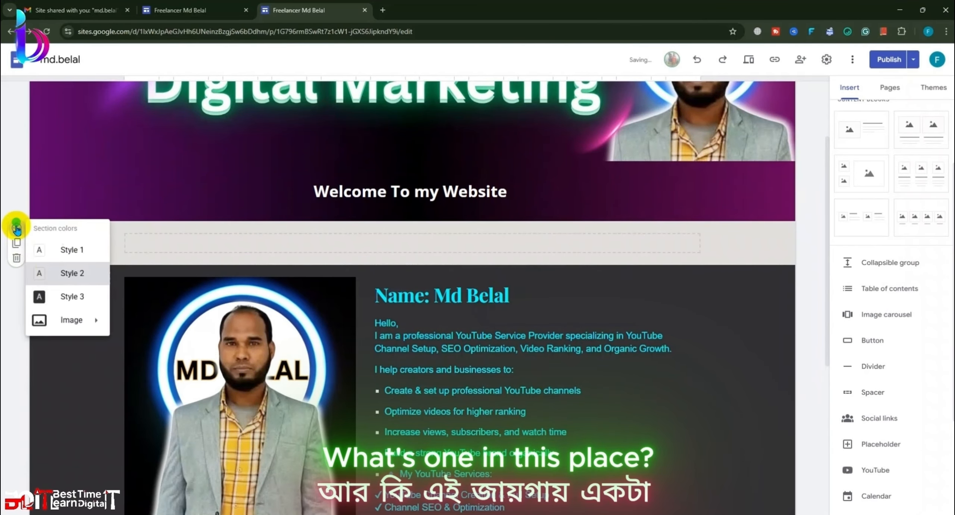
pyautogui.click(75, 297)
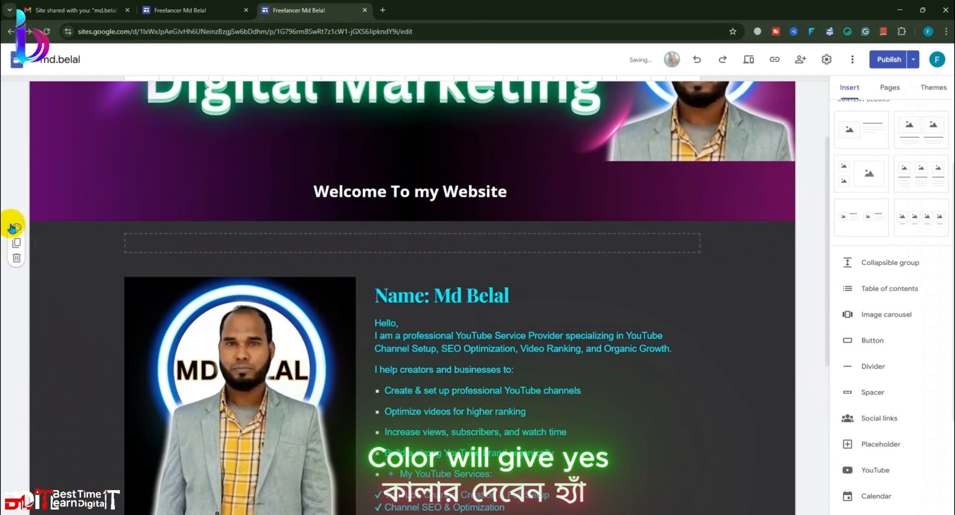
pyautogui.click(17, 227)
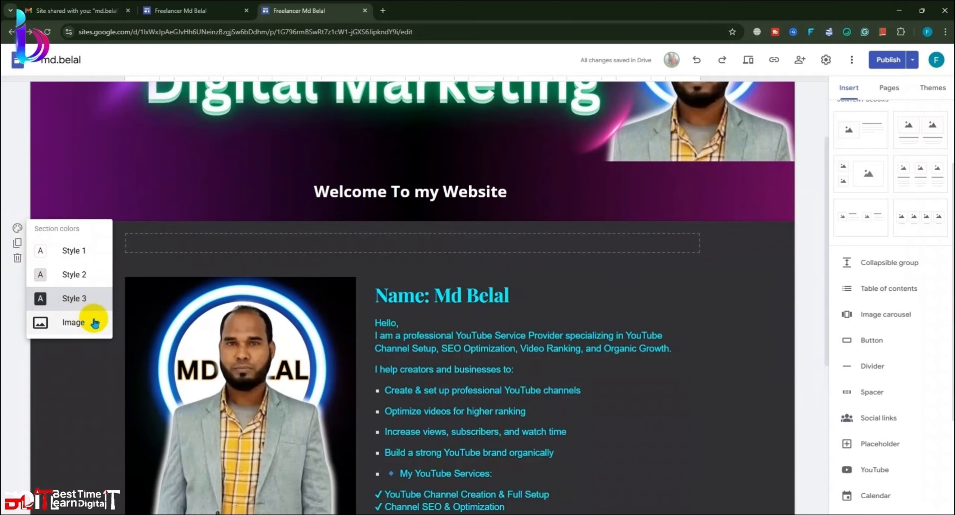
pyautogui.click(72, 302)
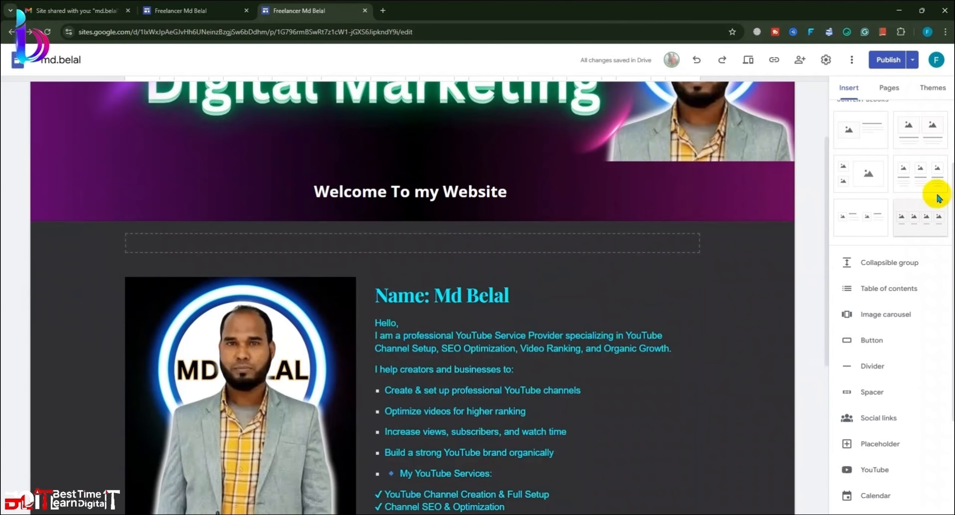
pyautogui.scroll(3, 688, 198)
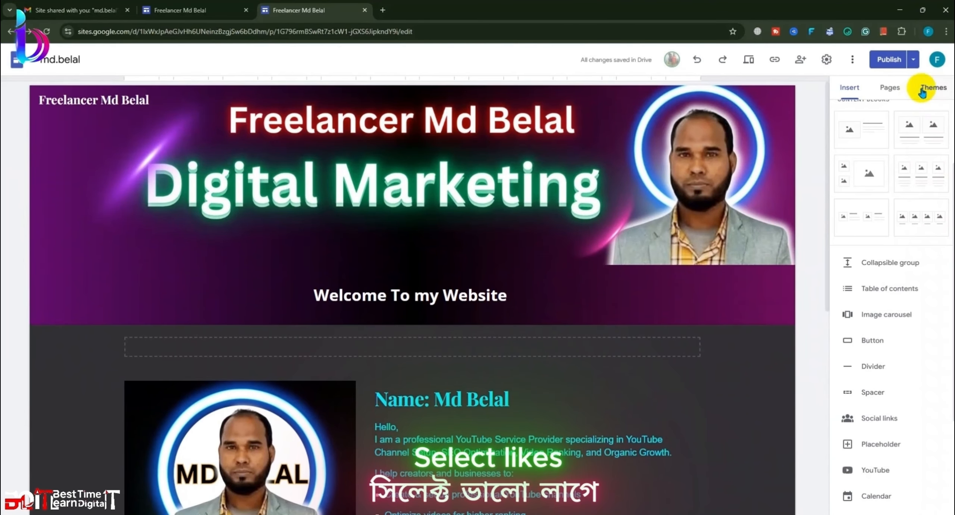
# Step: Apply the Diplomat theme, after trying Simple, and set a custom pure red theme colour
pyautogui.click(921, 86)
pyautogui.click(907, 239)
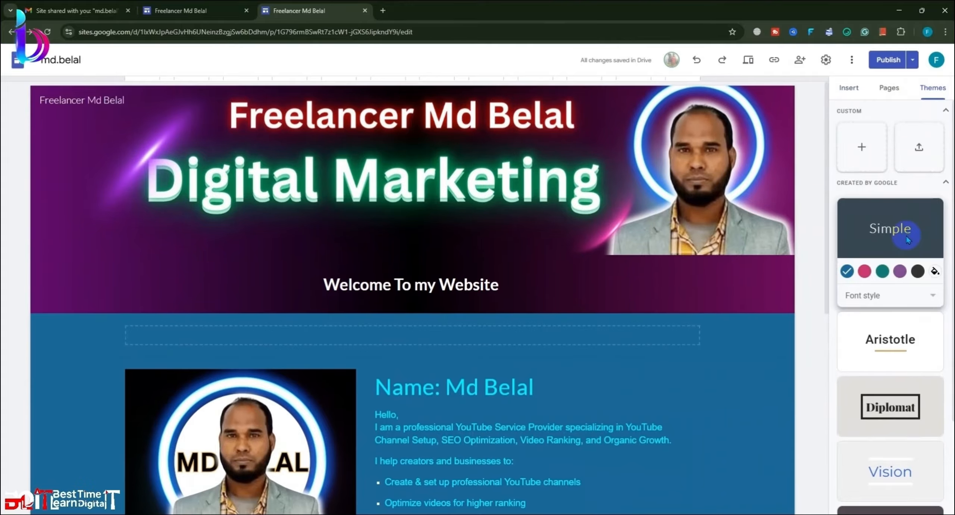
pyautogui.click(889, 407)
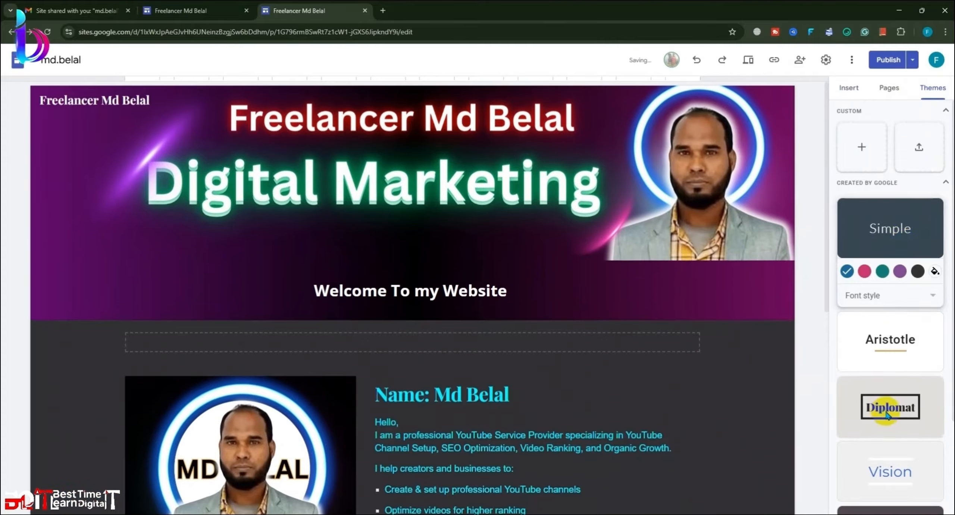
pyautogui.scroll(-4, 890, 413)
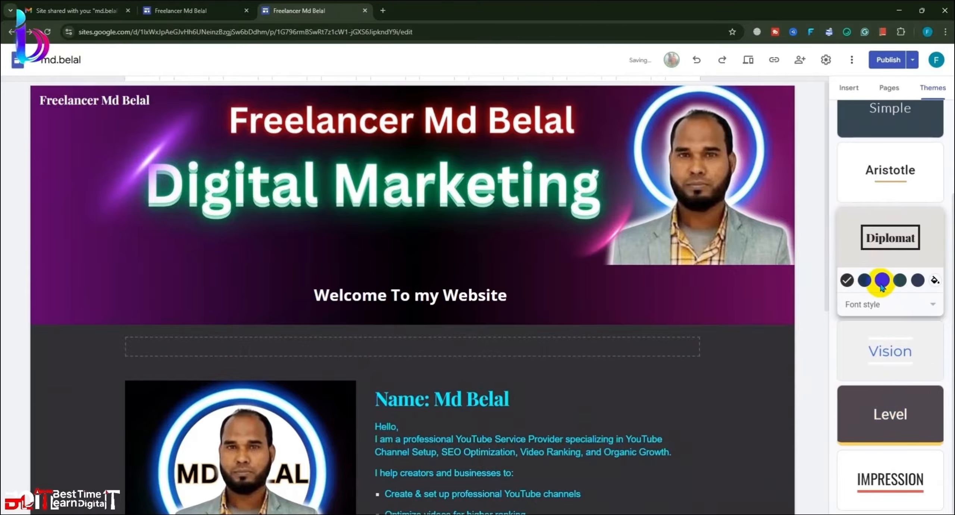
pyautogui.click(935, 281)
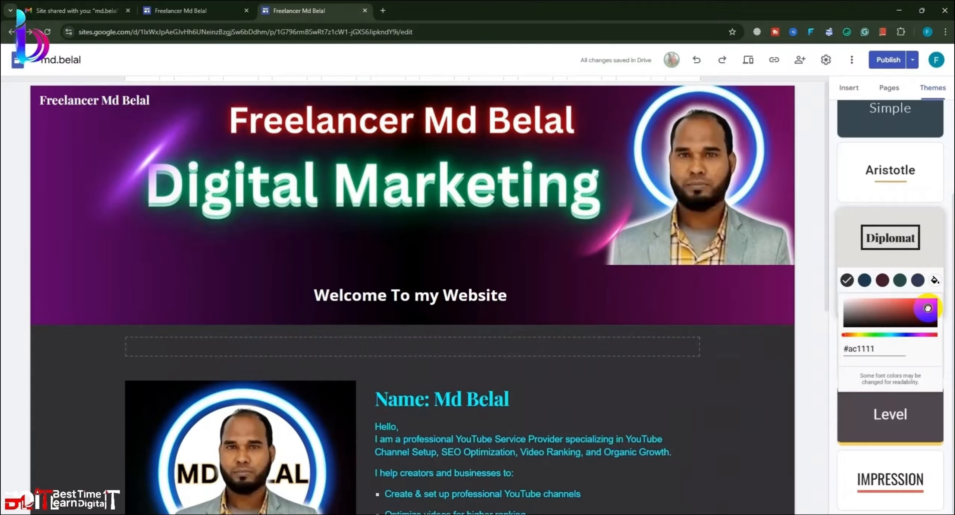
pyautogui.moveTo(927, 308); pyautogui.dragTo(944, 295)
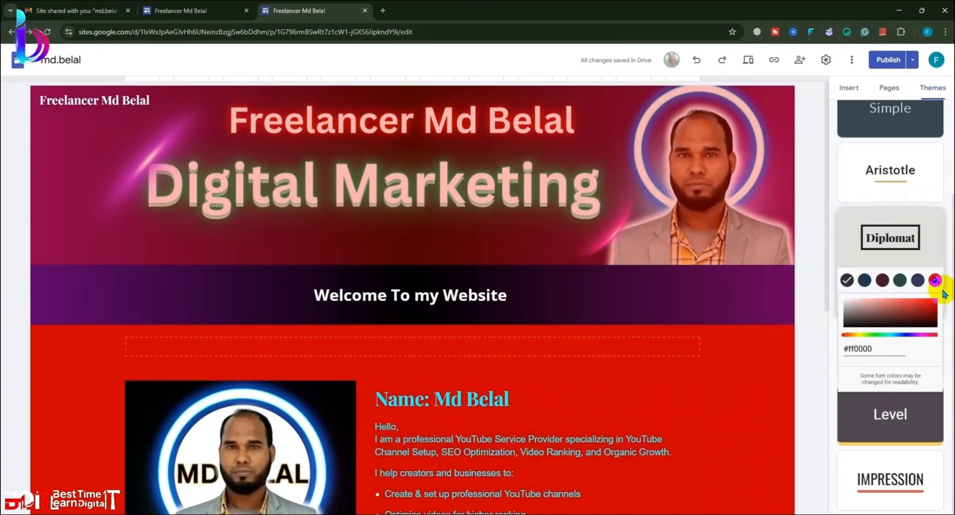
pyautogui.click(818, 319)
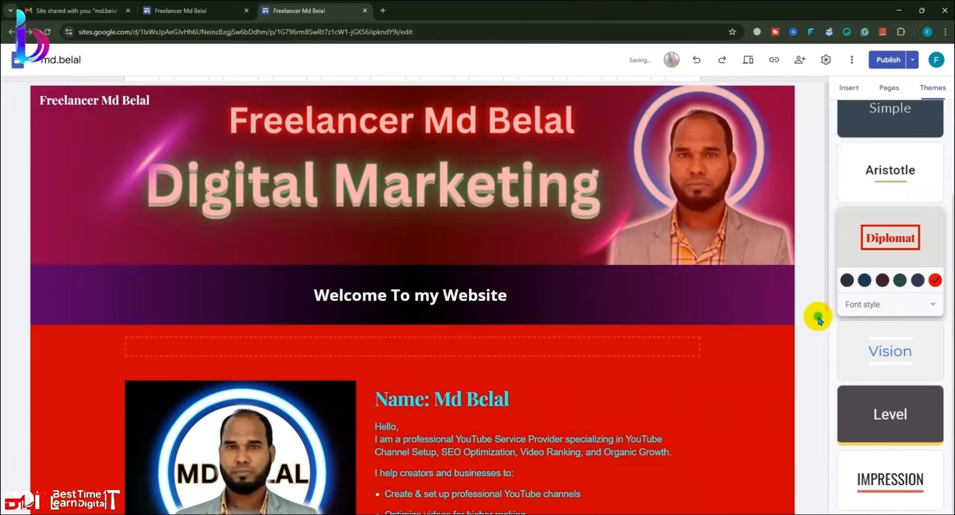
# Step: Toggle the header image shading on and off and check its anchor options
pyautogui.click(761, 252)
pyautogui.click(761, 252)
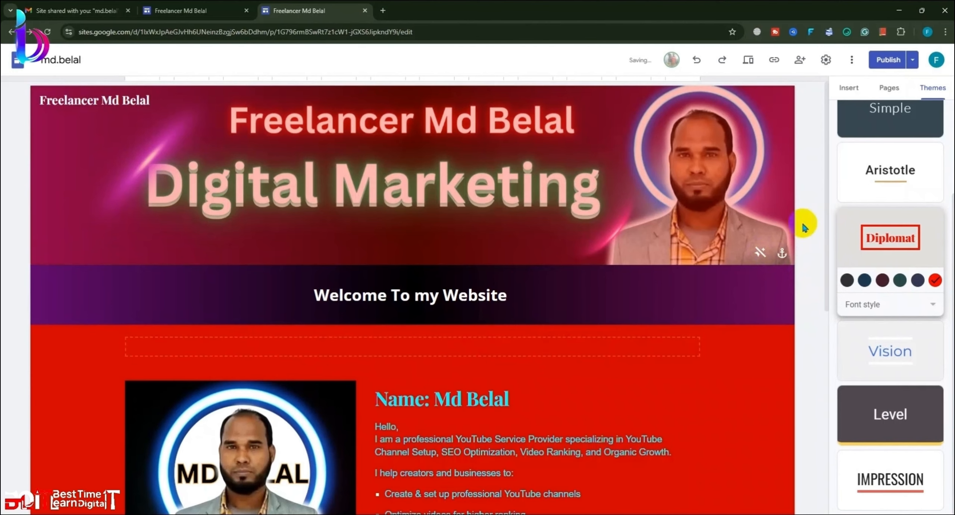
pyautogui.click(781, 253)
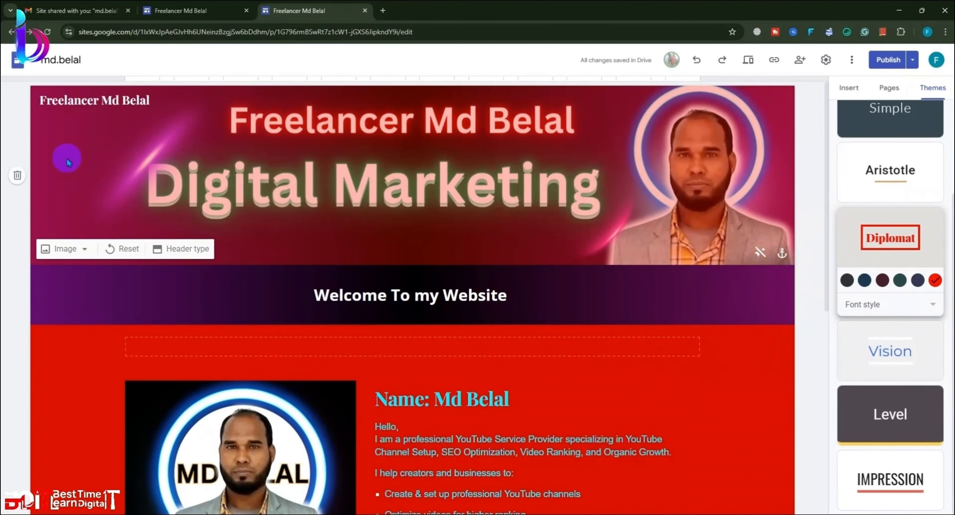
pyautogui.scroll(-5, 489, 329)
pyautogui.scroll(5, 664, 332)
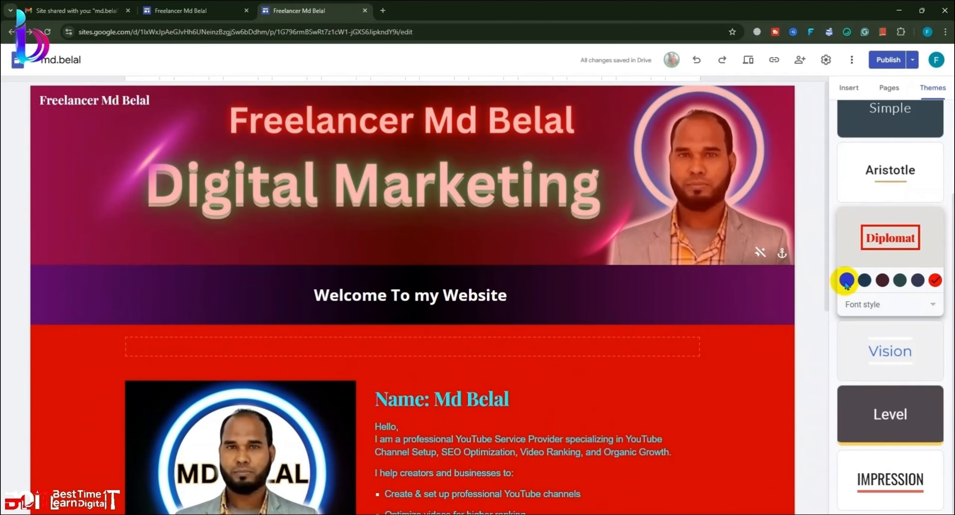
# Step: Try Diplomat's first, dark blue, maroon and dark teal schemes, then reapply custom red
pyautogui.click(845, 281)
pyautogui.click(864, 280)
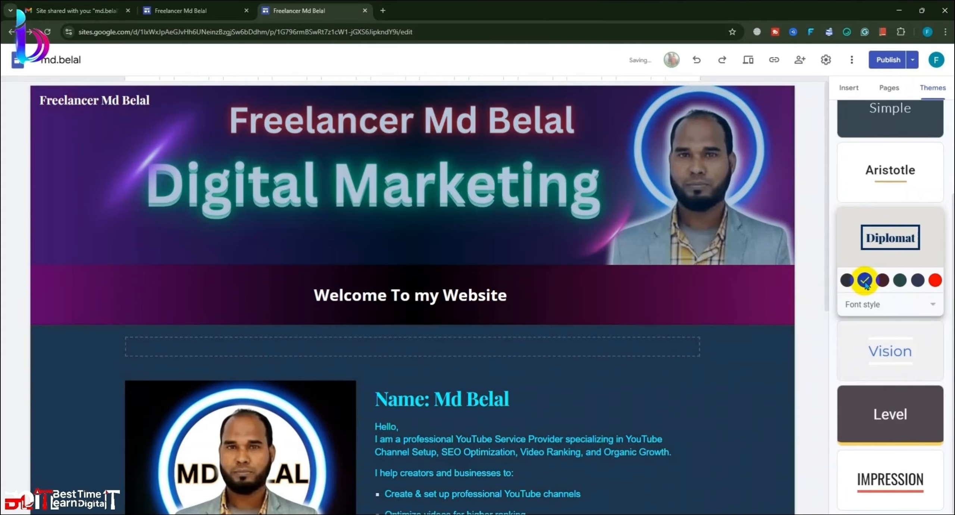
pyautogui.click(881, 280)
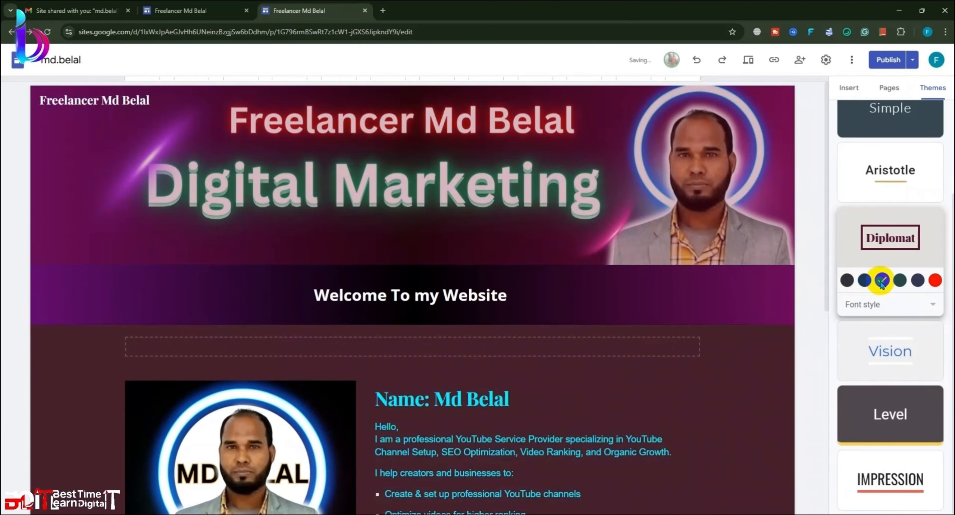
pyautogui.click(900, 280)
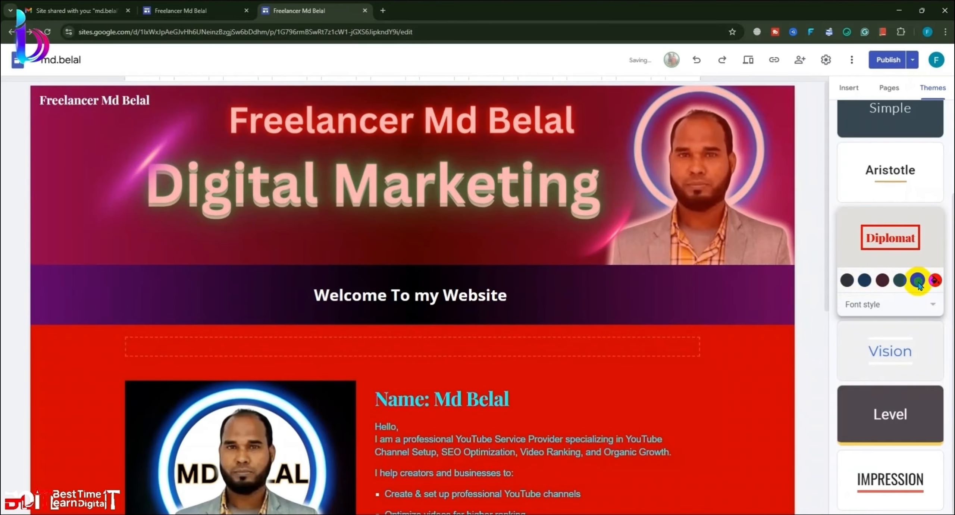
pyautogui.click(847, 280)
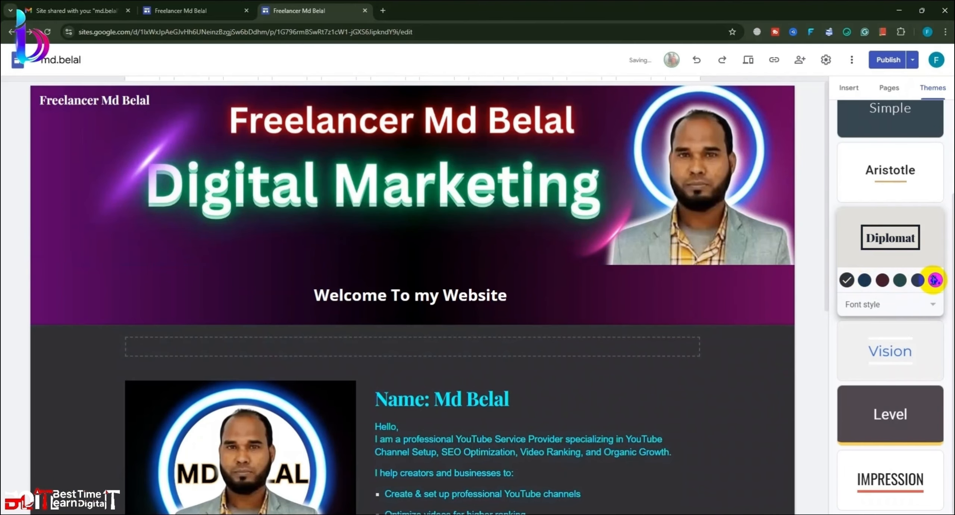
pyautogui.click(935, 280)
# Step: Toggle the header image shading again and select the header banner
pyautogui.scroll(-8, 811, 336)
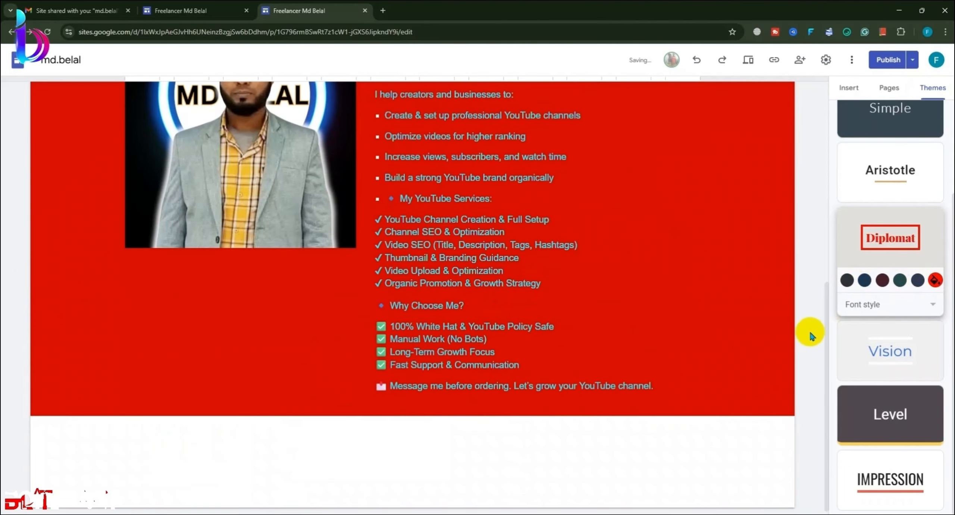
pyautogui.click(852, 89)
pyautogui.scroll(8, 646, 315)
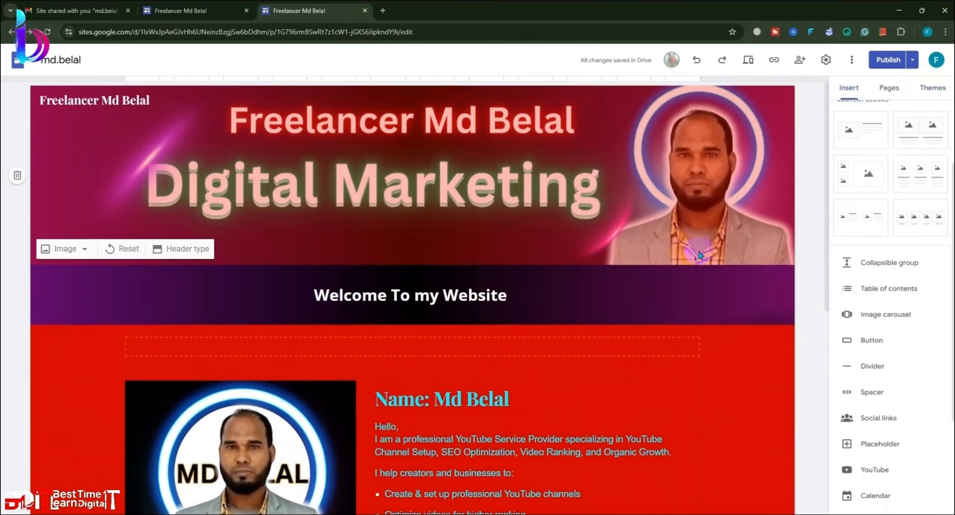
pyautogui.click(760, 250)
pyautogui.click(761, 250)
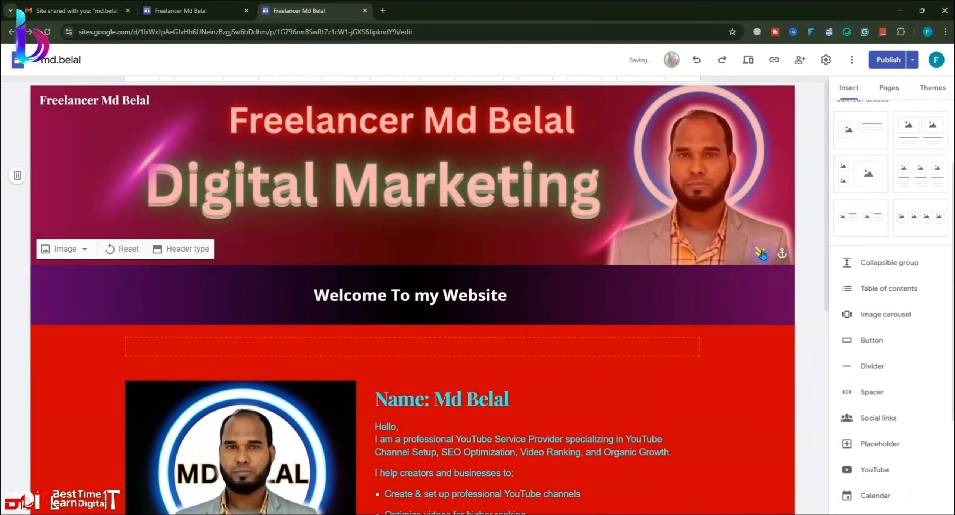
pyautogui.click(736, 351)
pyautogui.click(486, 182)
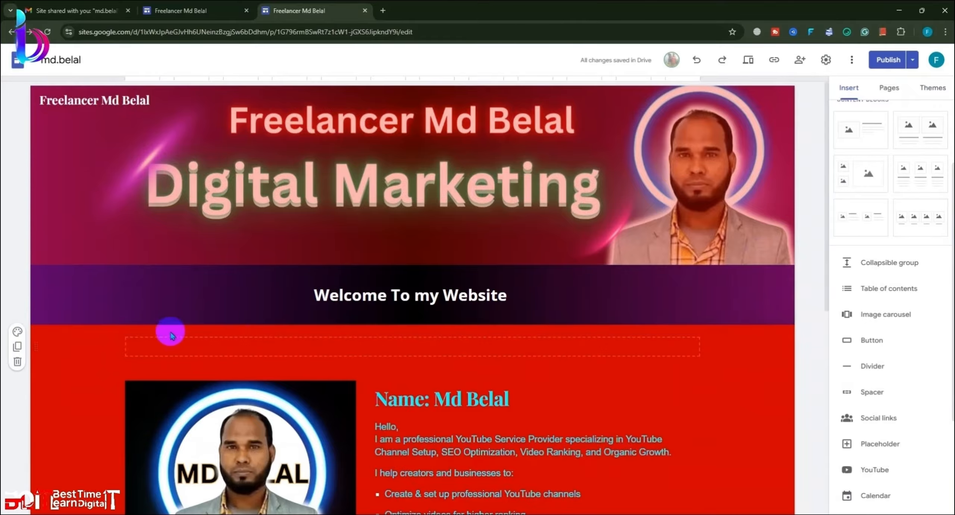
# Step: Try light grey and then red styles on the empty section
pyautogui.click(17, 332)
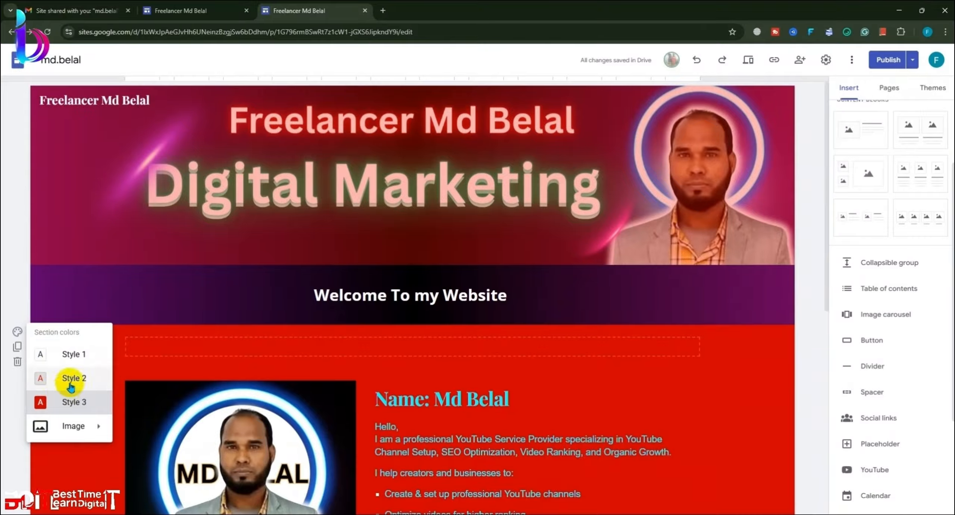
pyautogui.click(73, 377)
pyautogui.click(18, 332)
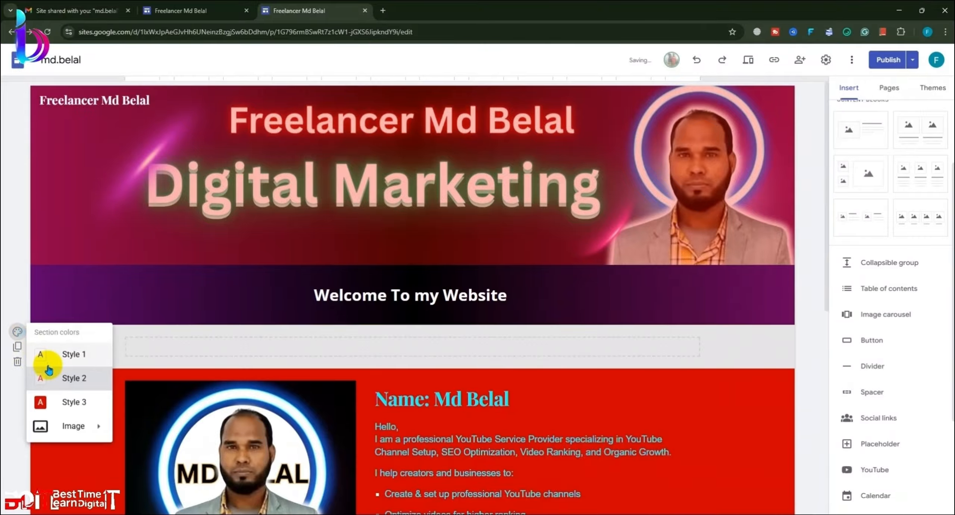
pyautogui.click(45, 398)
# Step: Switch Diplomat to its first colour scheme and set the font style to Heavy
pyautogui.click(932, 91)
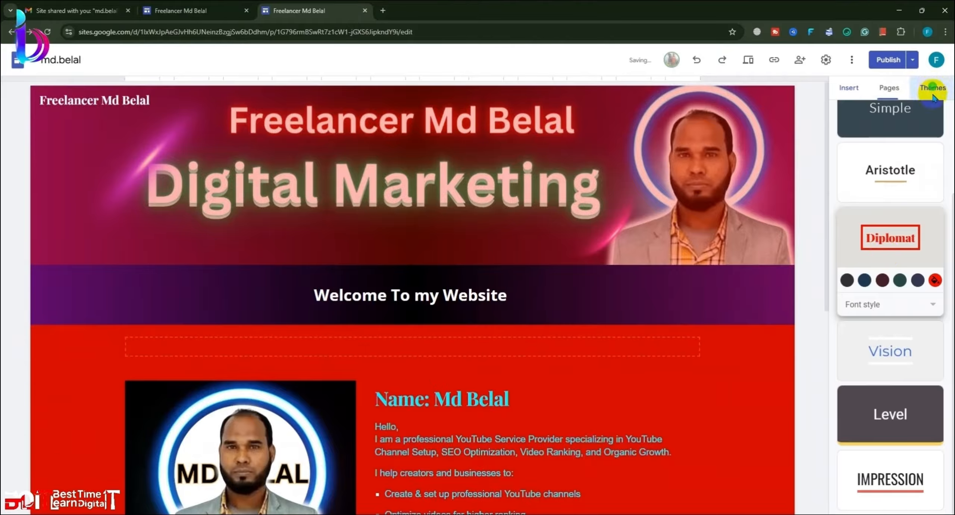
pyautogui.click(846, 281)
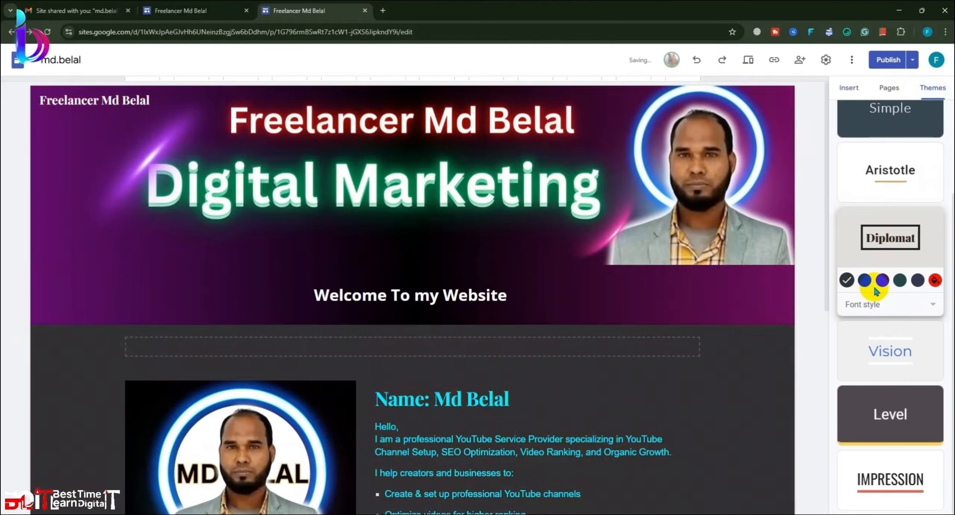
pyautogui.click(936, 309)
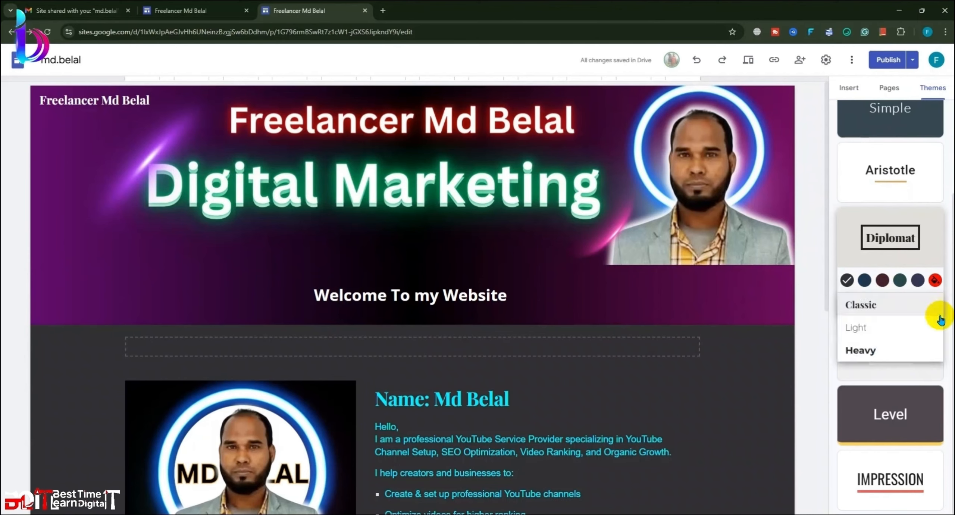
pyautogui.click(880, 352)
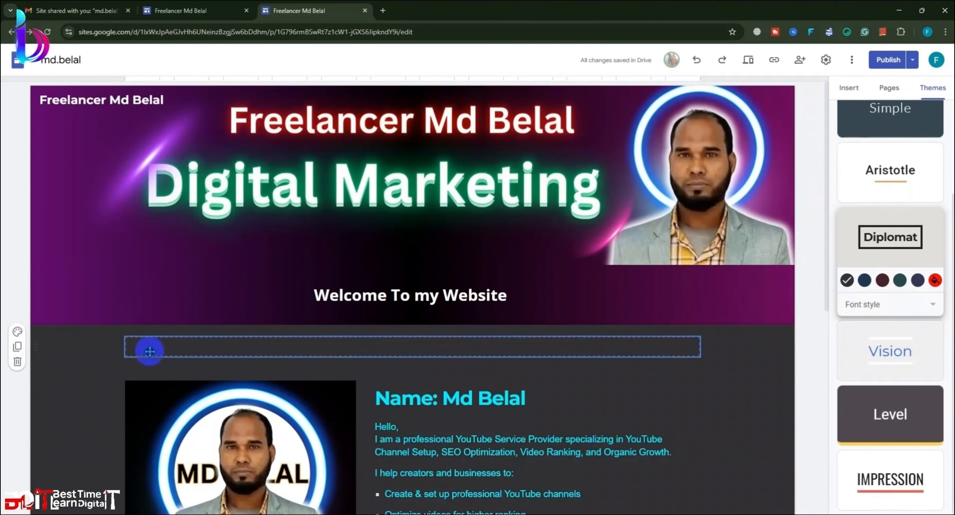
# Step: Give the empty strip below the banner the light grey Style 2 and nudge the profile picture
pyautogui.click(101, 350)
pyautogui.click(17, 332)
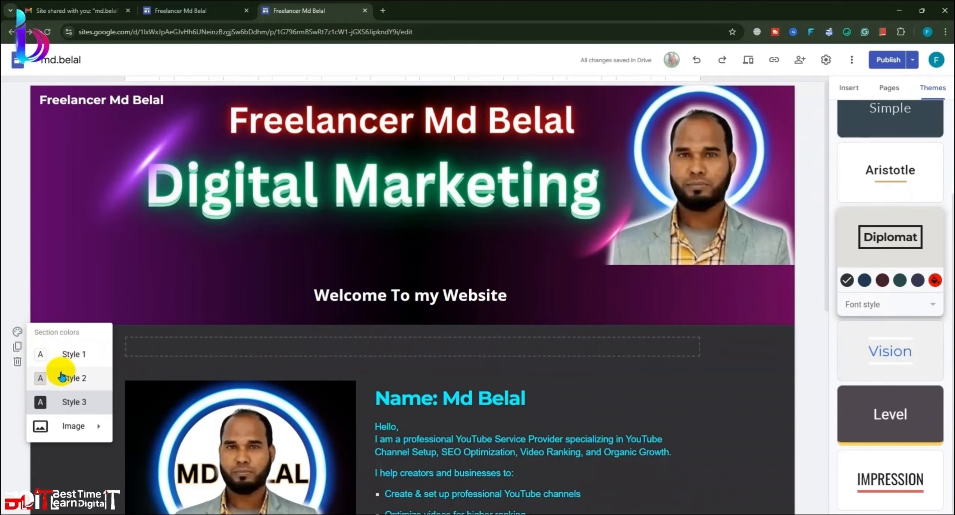
pyautogui.click(62, 378)
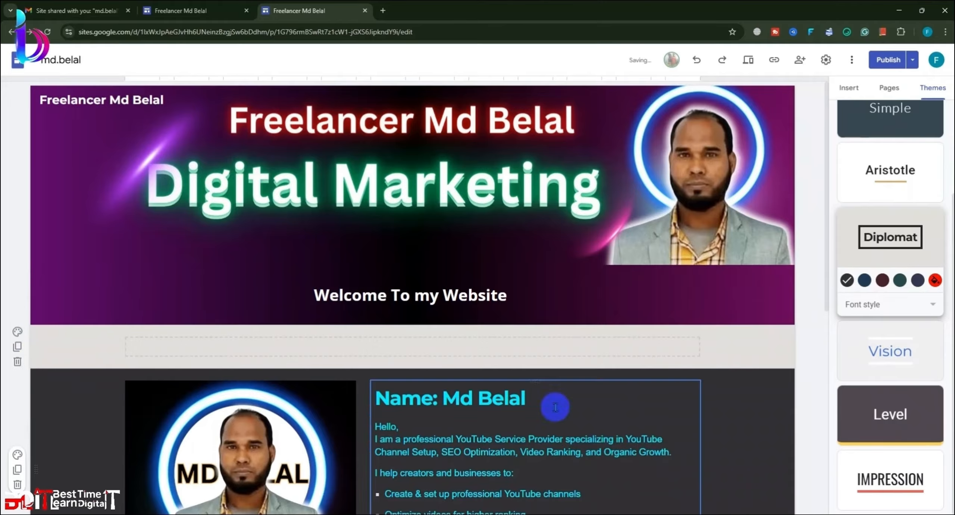
pyautogui.scroll(-6, 726, 299)
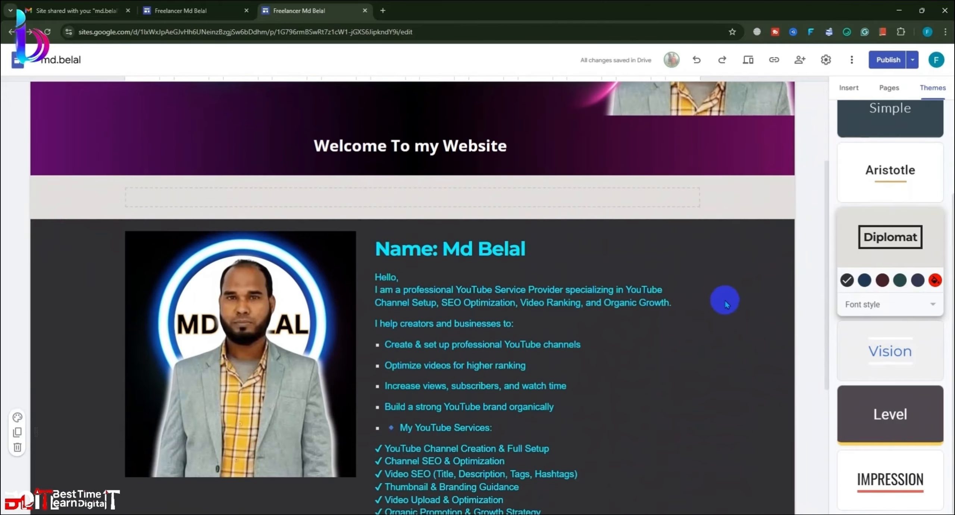
pyautogui.click(303, 272)
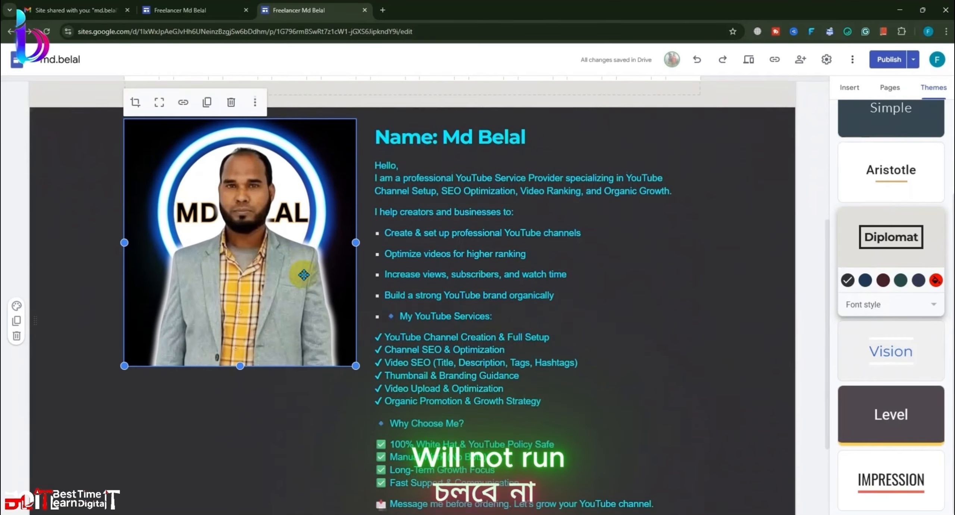
pyautogui.scroll(-2, 291, 264)
pyautogui.moveTo(267, 226); pyautogui.dragTo(252, 278)
pyautogui.click(108, 245)
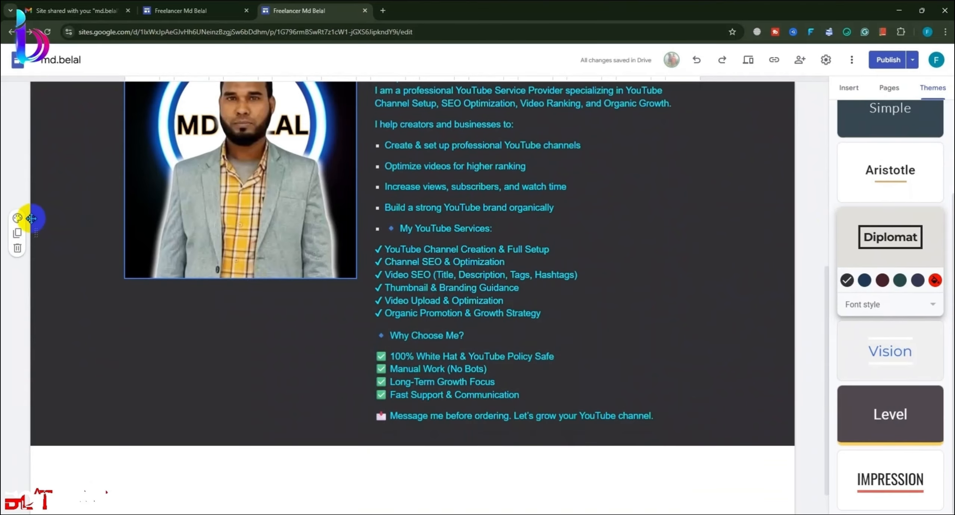
# Step: Upload a dark purple gradient image as the profile section's background
pyautogui.click(24, 220)
pyautogui.click(73, 310)
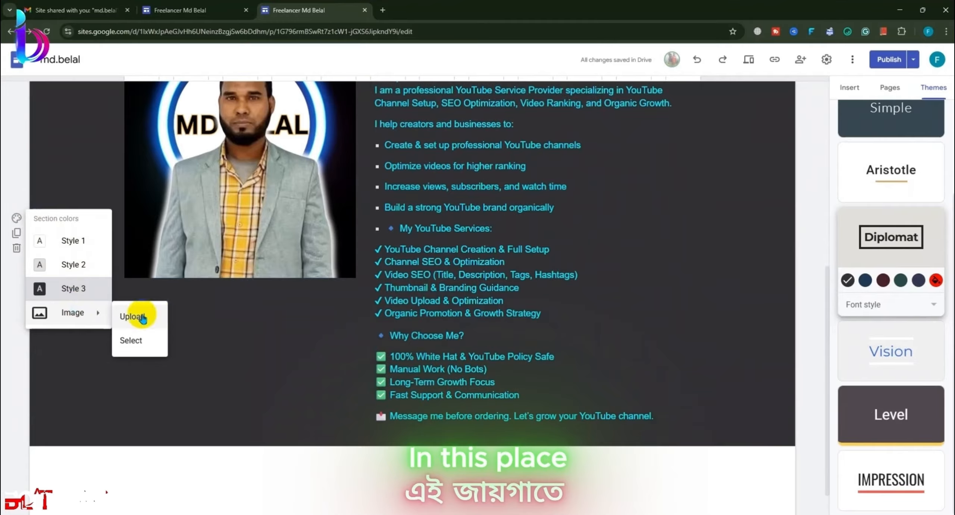
pyautogui.click(132, 315)
pyautogui.click(161, 101)
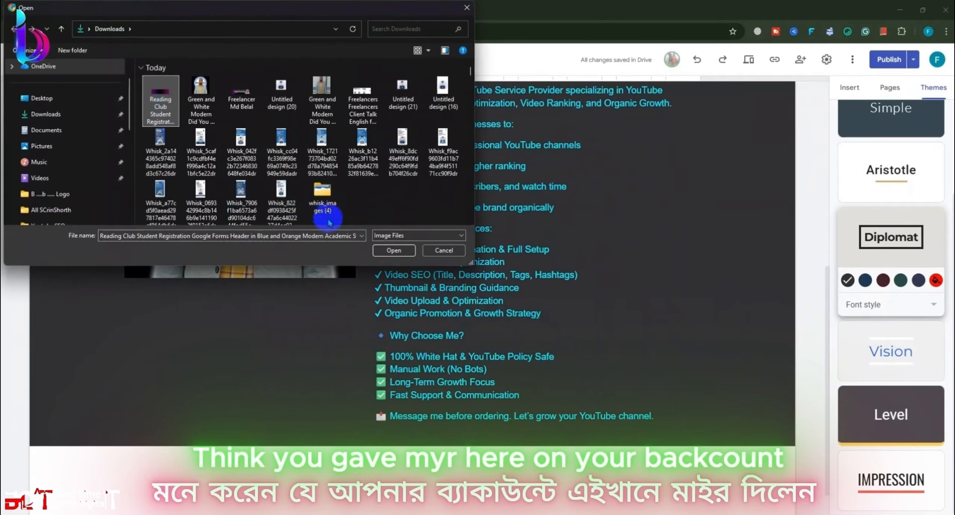
pyautogui.click(390, 254)
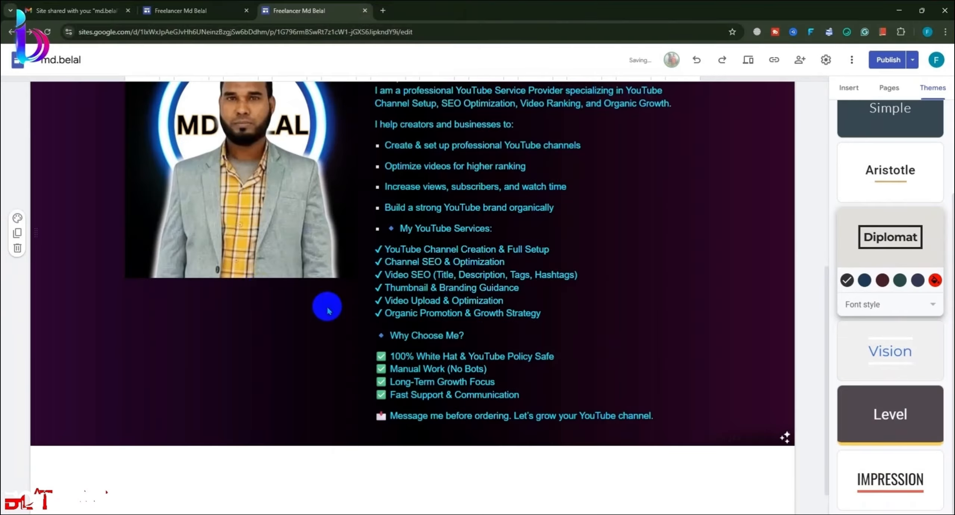
pyautogui.scroll(5, 463, 298)
pyautogui.scroll(-4, 462, 298)
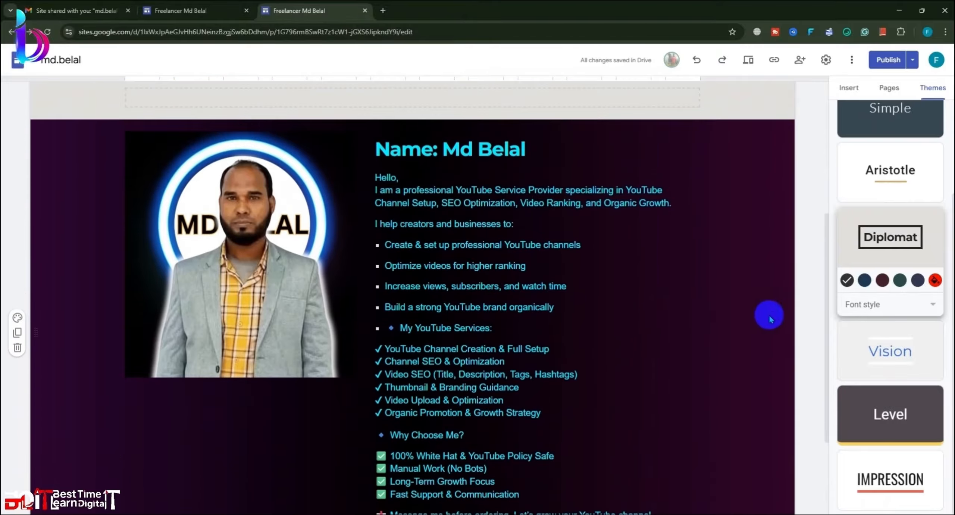
pyautogui.scroll(2, 783, 298)
pyautogui.moveTo(295, 273); pyautogui.dragTo(339, 318)
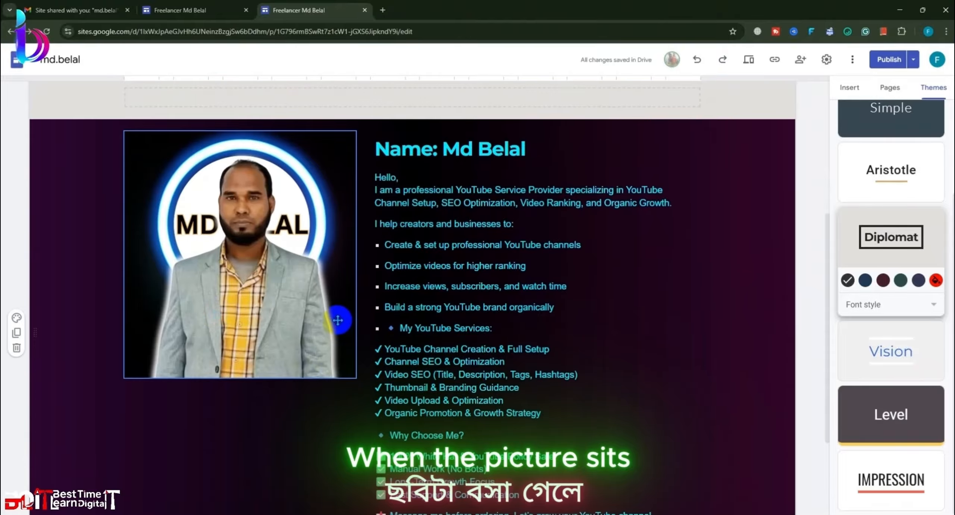
pyautogui.scroll(2, 263, 277)
pyautogui.scroll(-2, 263, 277)
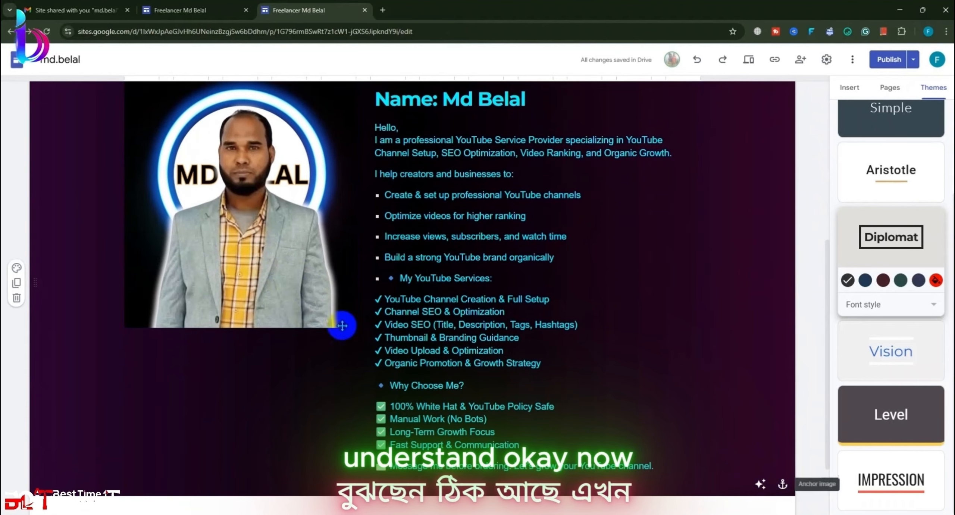
# Step: View the profile picture's alt text, cancel it unchanged, and show the Insert elements
pyautogui.click(286, 289)
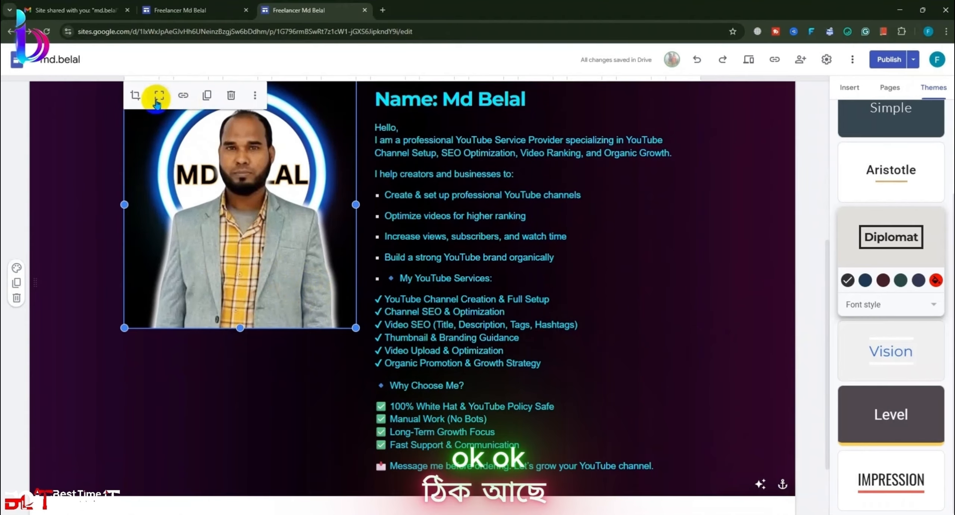
pyautogui.click(255, 95)
pyautogui.moveTo(307, 130)
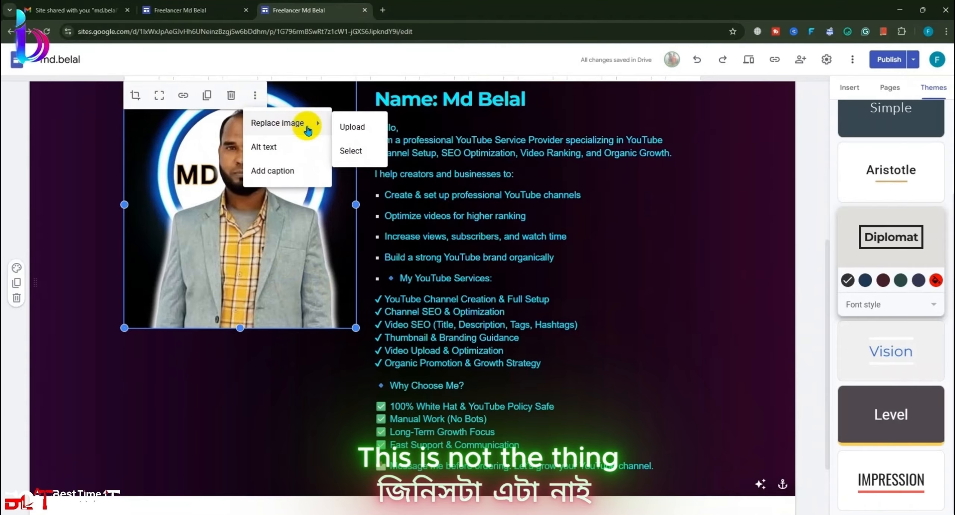
pyautogui.click(304, 151)
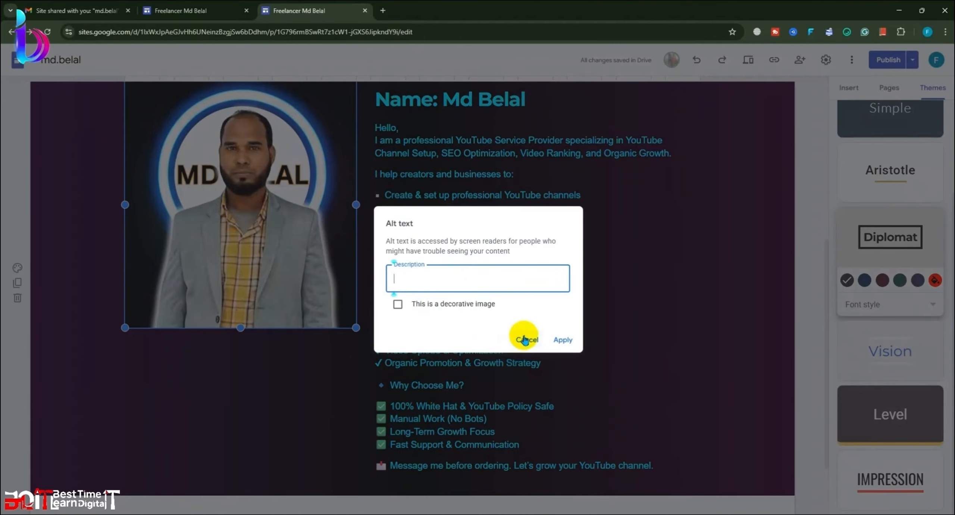
pyautogui.click(527, 340)
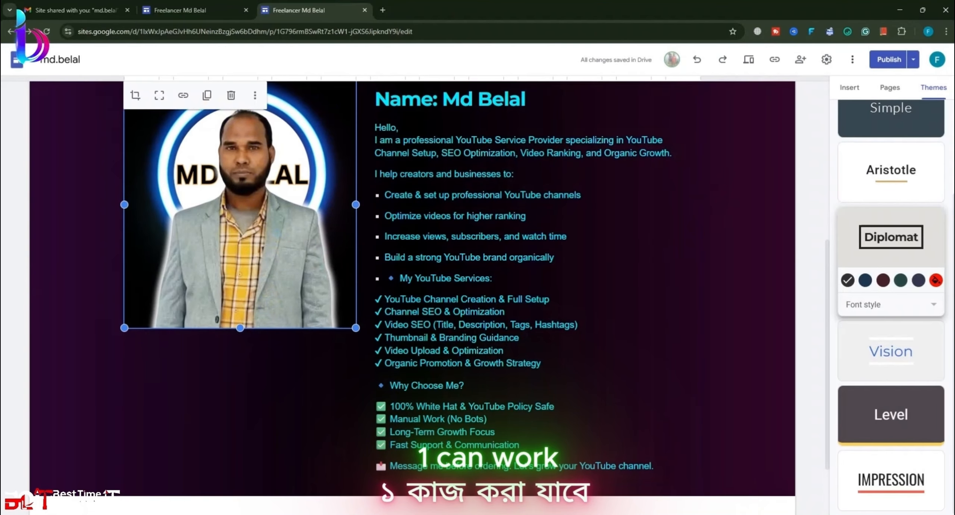
pyautogui.click(904, 409)
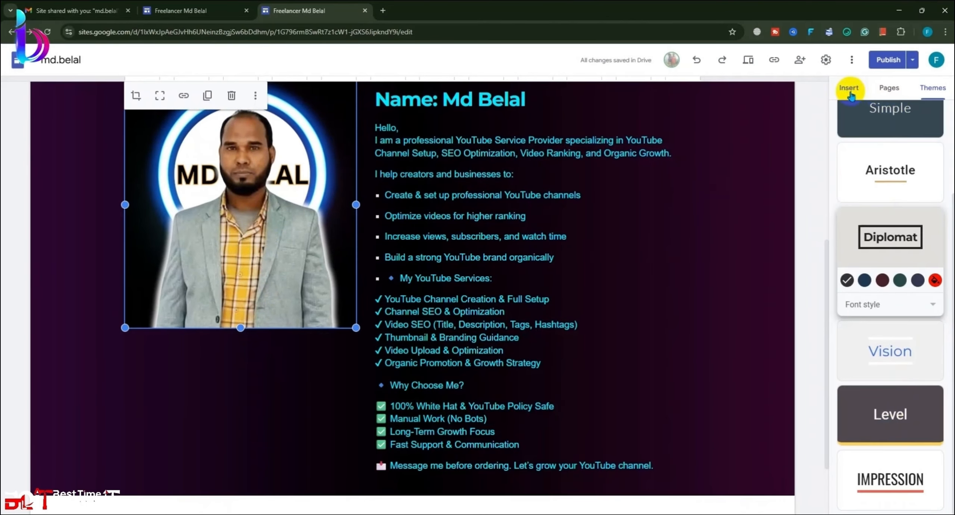
pyautogui.click(849, 90)
# Step: Add a text box below the profile, then delete its empty section
pyautogui.click(867, 127)
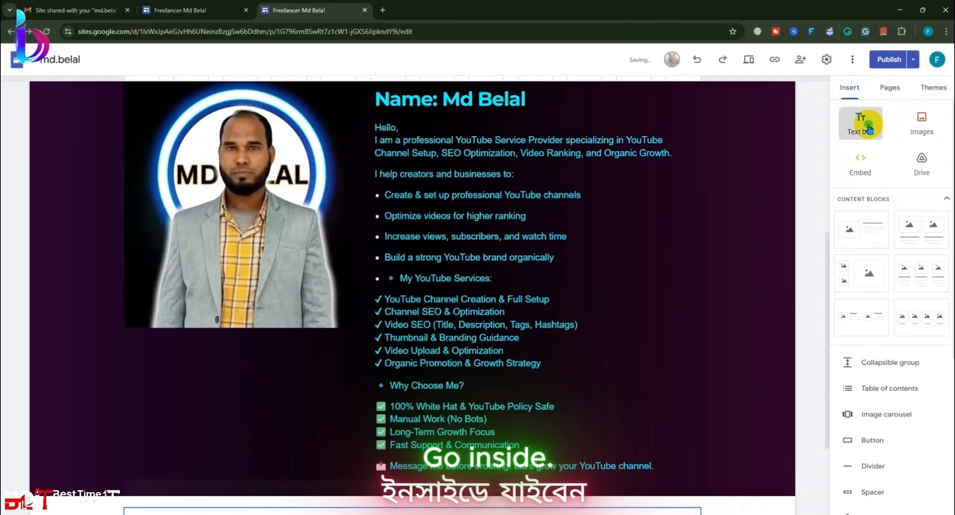
pyautogui.moveTo(41, 385); pyautogui.dragTo(187, 241)
pyautogui.click(263, 396)
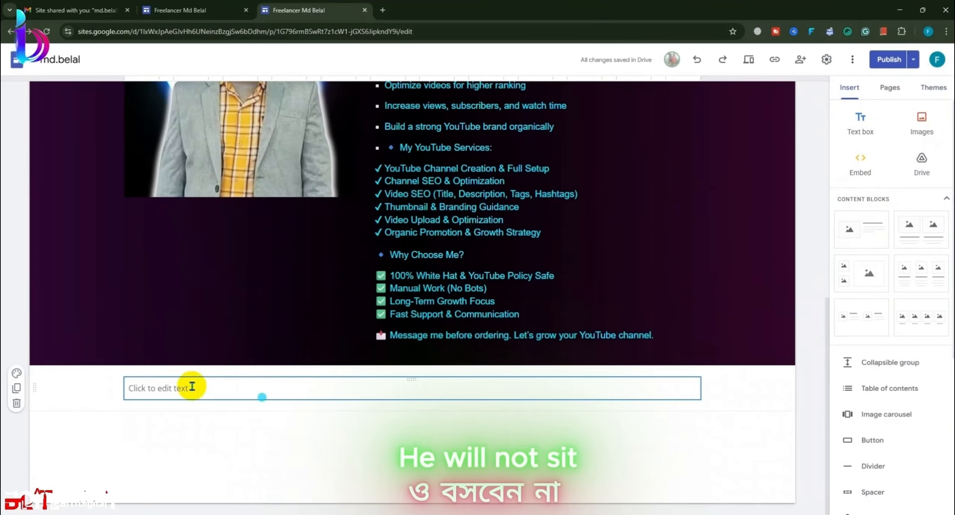
pyautogui.click(17, 403)
# Step: Select the empty text box and the grey section under the banner
pyautogui.scroll(8, 187, 409)
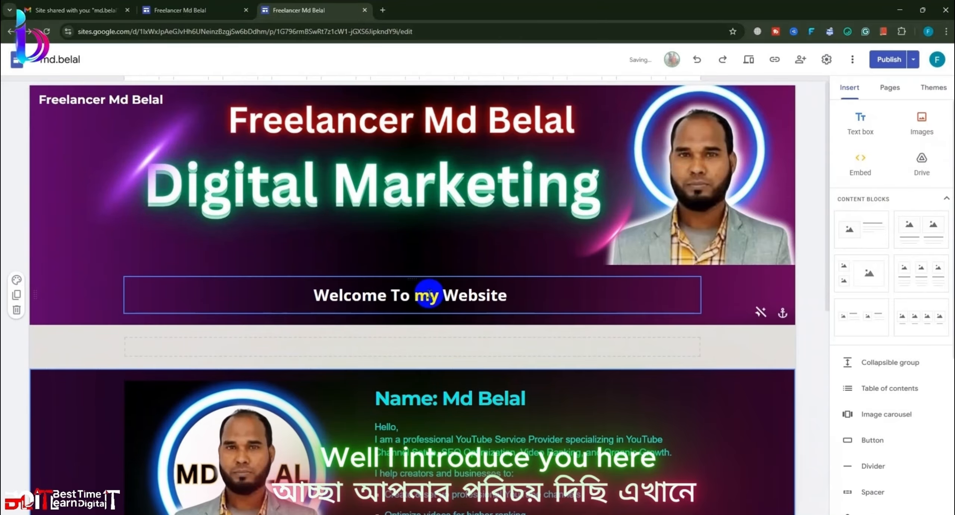
pyautogui.click(279, 348)
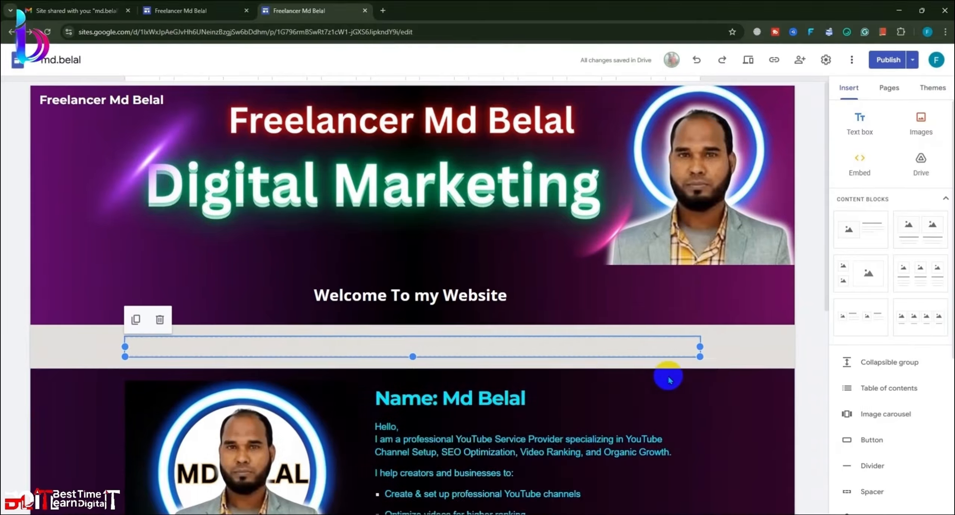
pyautogui.click(779, 350)
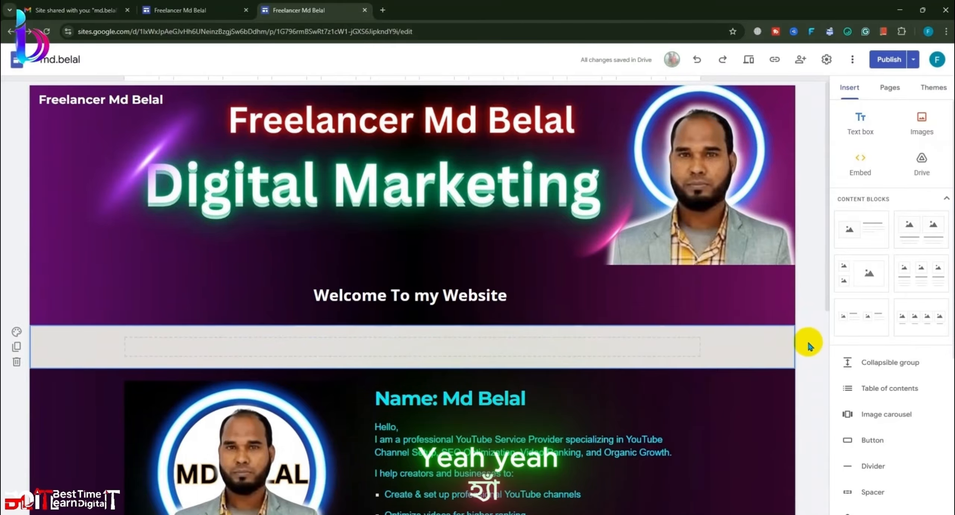
# Step: Add a footer to the page and start editing its text box
pyautogui.scroll(-10, 802, 352)
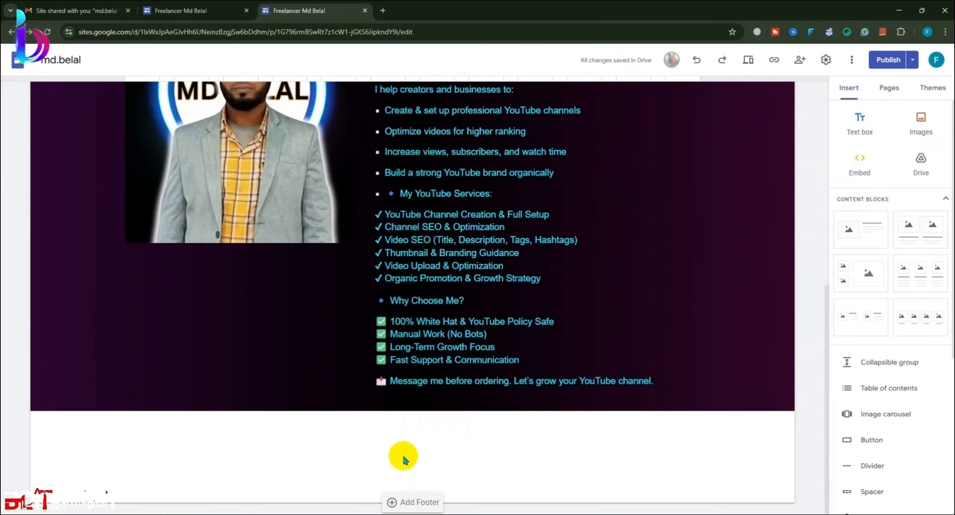
pyautogui.click(406, 503)
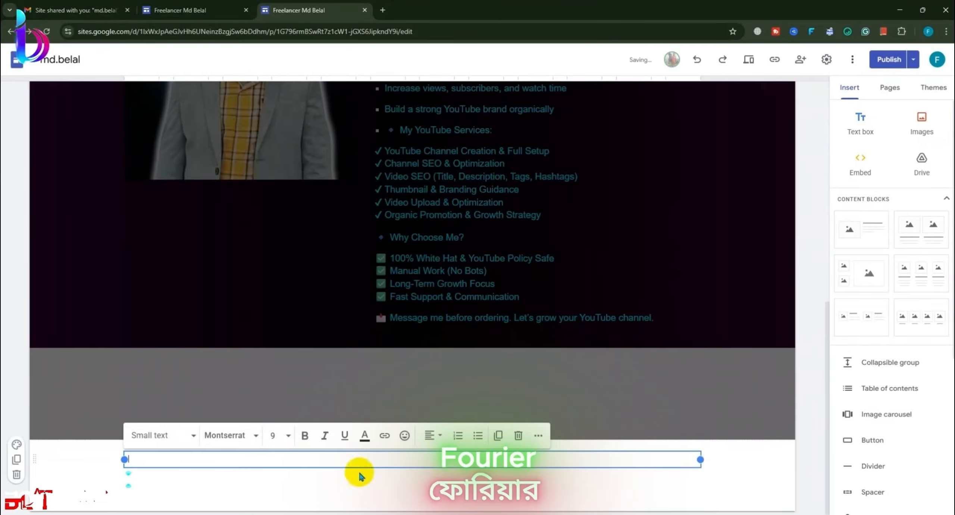
pyautogui.click(374, 459)
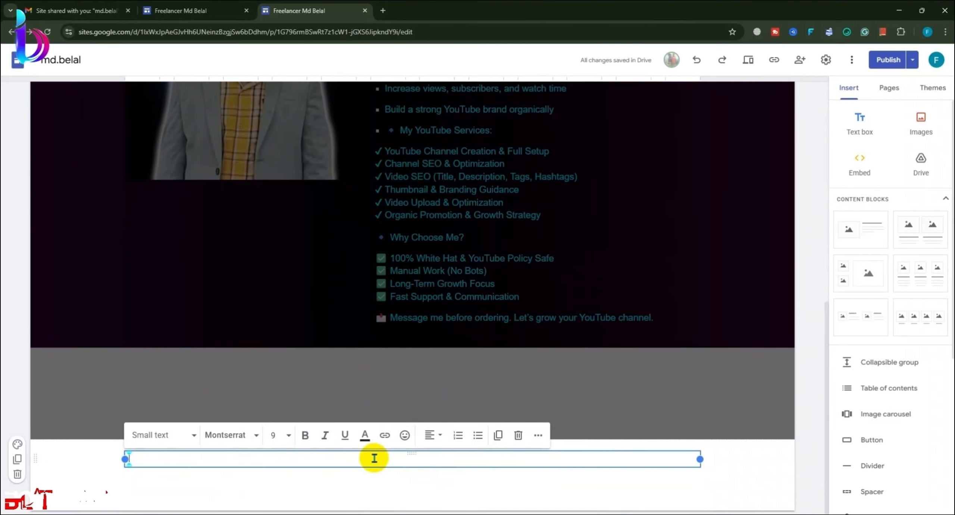
pyautogui.scroll(-5, 893, 412)
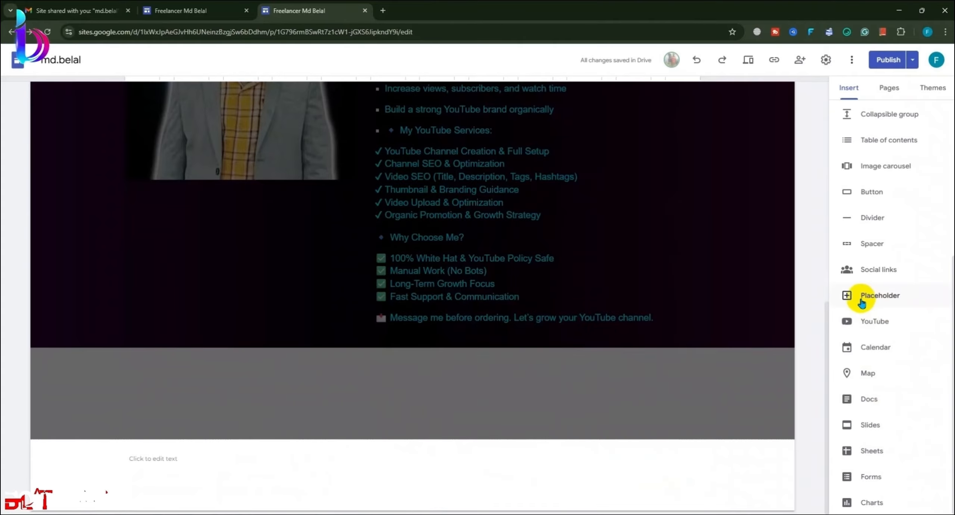
# Step: Start adding Social links, then bring the Google Meet window to the front
pyautogui.click(893, 269)
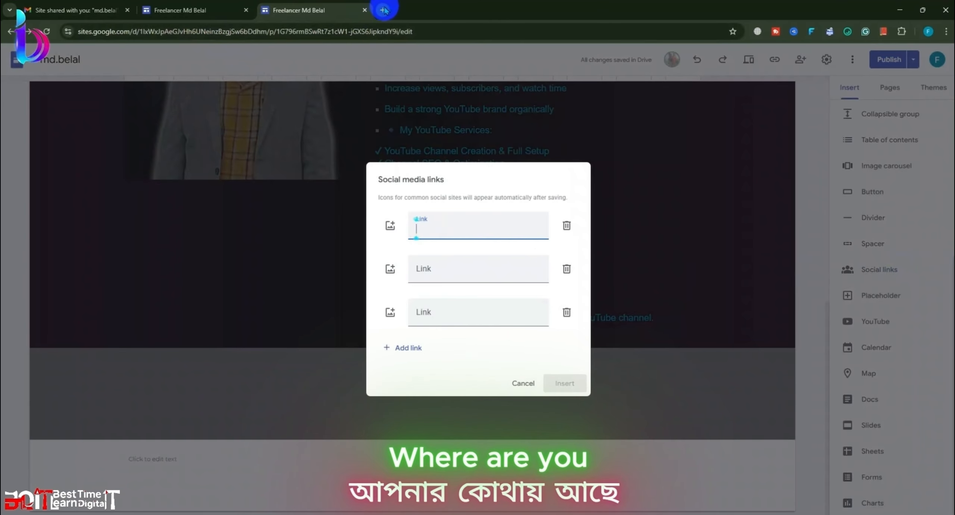
pyautogui.moveTo(114, 1)
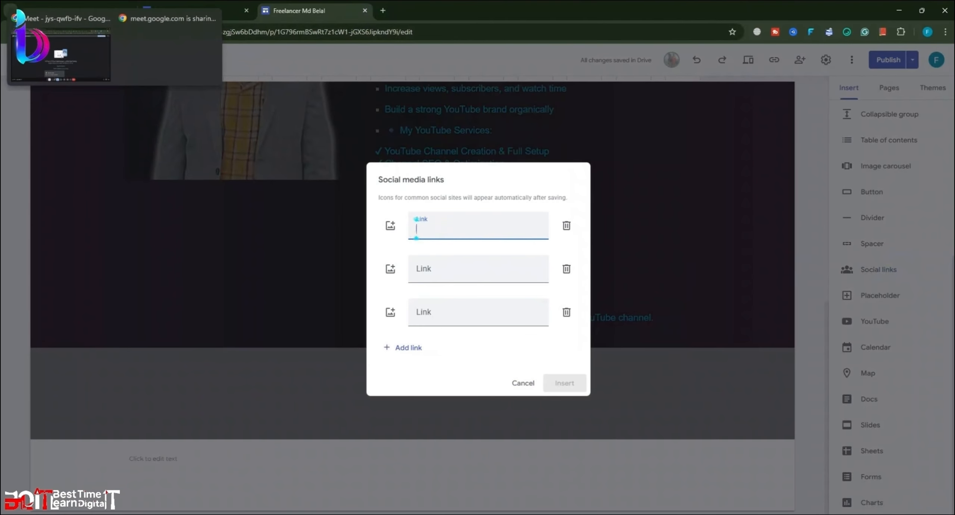
pyautogui.click(83, 50)
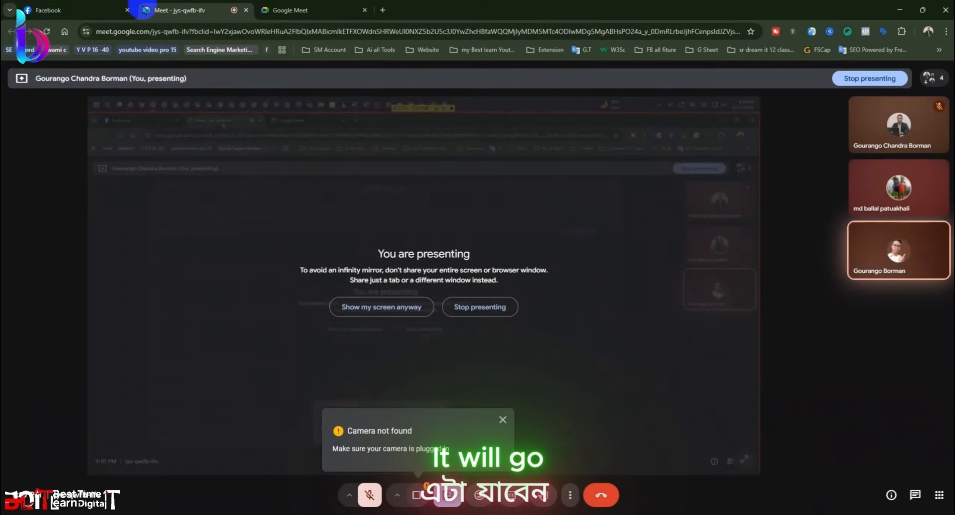
# Step: Open the Facebook profile page and select its full web address
pyautogui.click(49, 11)
pyautogui.click(589, 300)
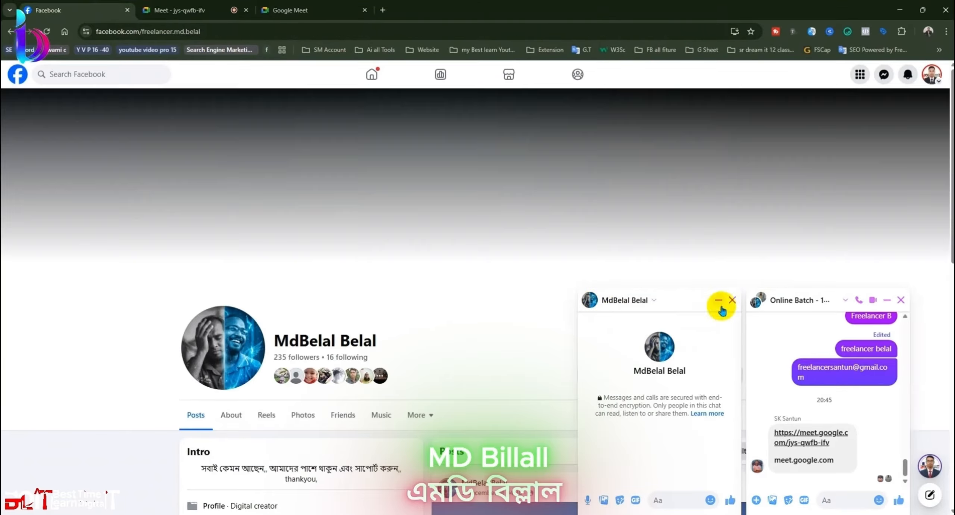
pyautogui.click(722, 311)
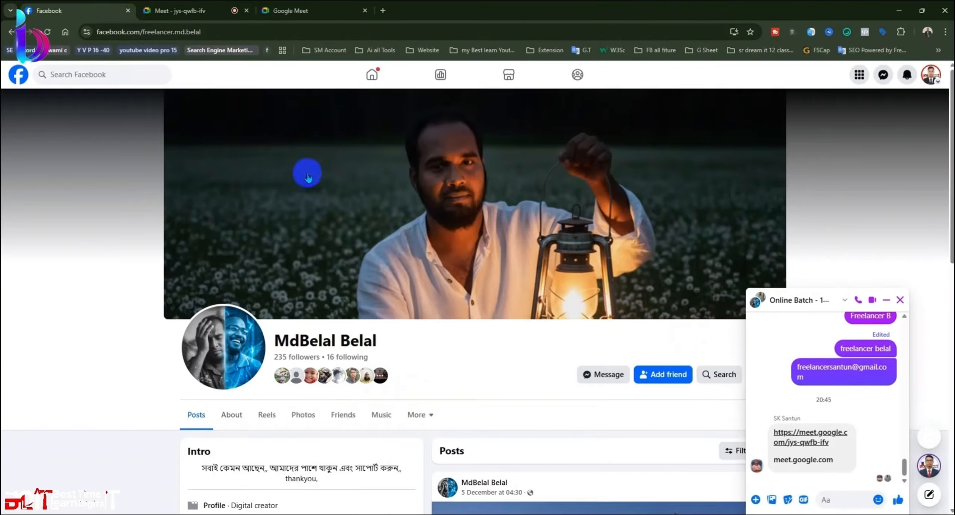
pyautogui.click(257, 33)
pyautogui.doubleClick(257, 33)
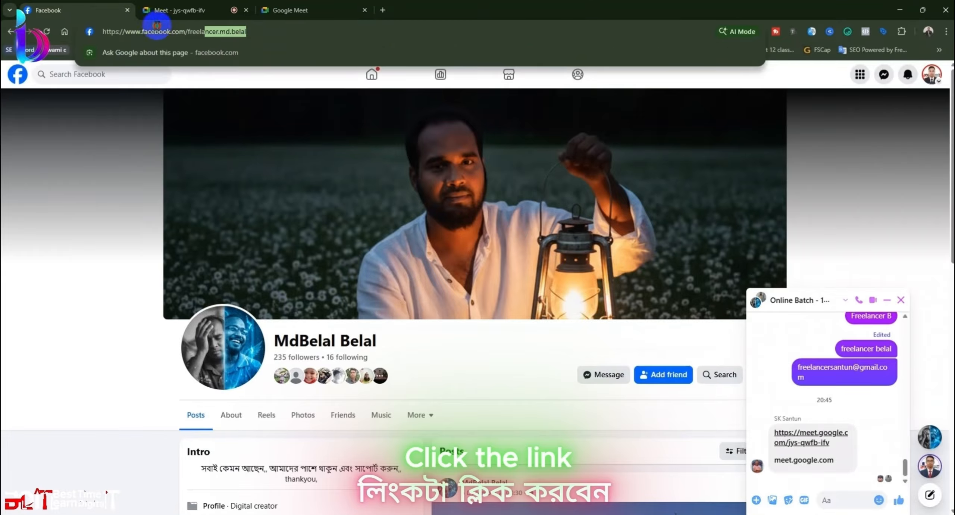
pyautogui.moveTo(157, 25); pyautogui.dragTo(64, 32)
pyautogui.hotkey('ctrl', 'c')
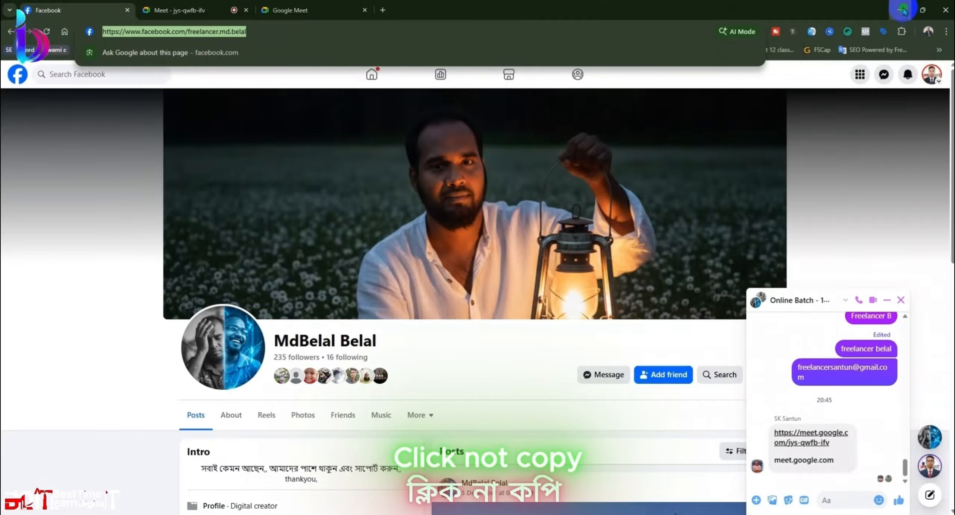
# Step: Paste the Facebook profile link into the first social link field
pyautogui.click(902, 10)
pyautogui.click(436, 230)
pyautogui.hotkey('ctrl', 'v')
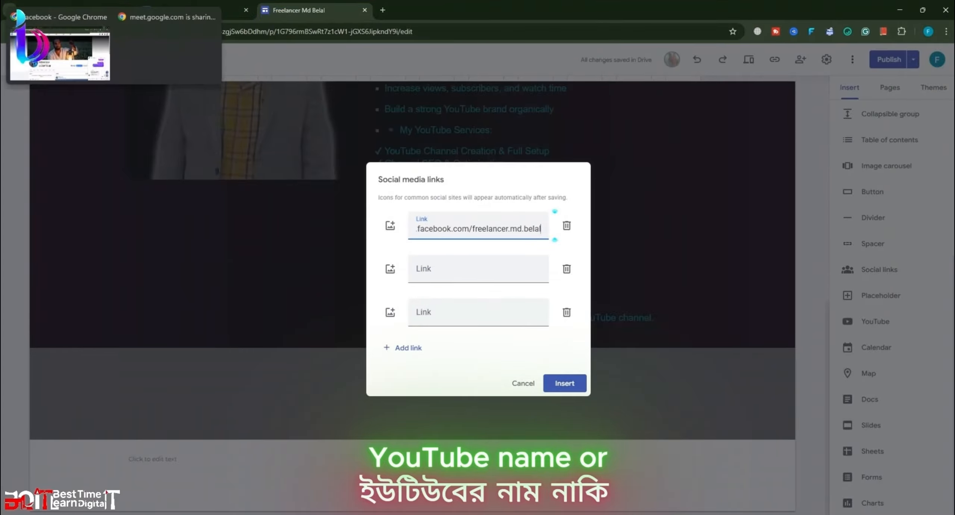
pyautogui.click(384, 12)
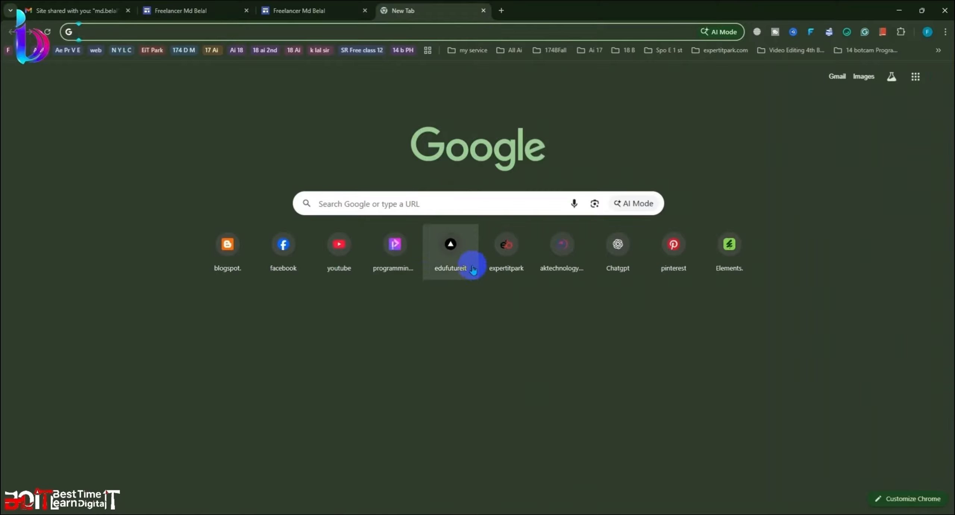
# Step: Open YouTube from the new tab shortcuts and expand the full subscriptions list
pyautogui.click(352, 265)
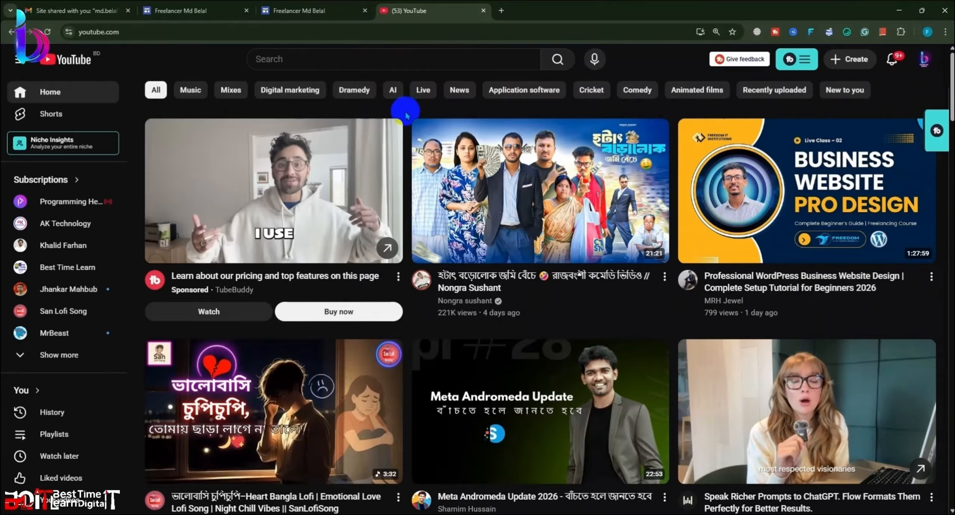
pyautogui.scroll(-5, 398, 149)
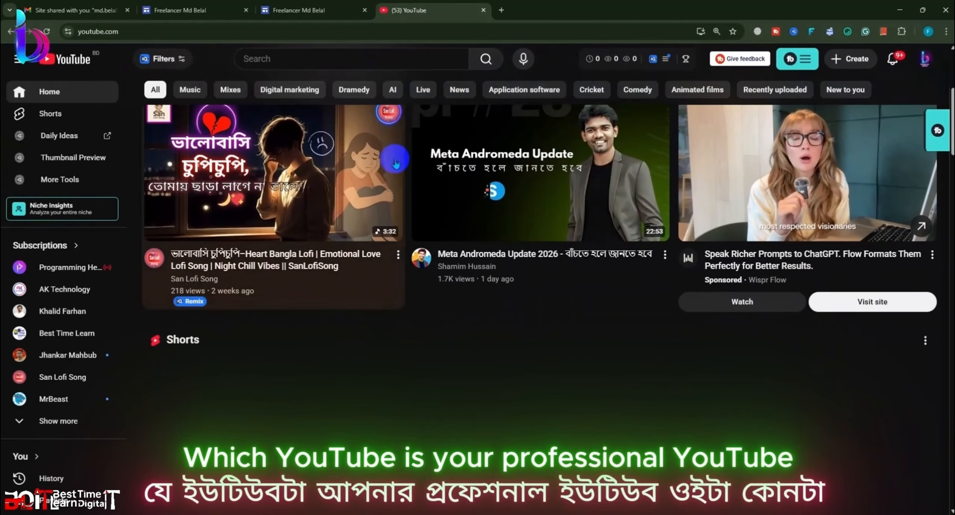
pyautogui.scroll(5, 396, 207)
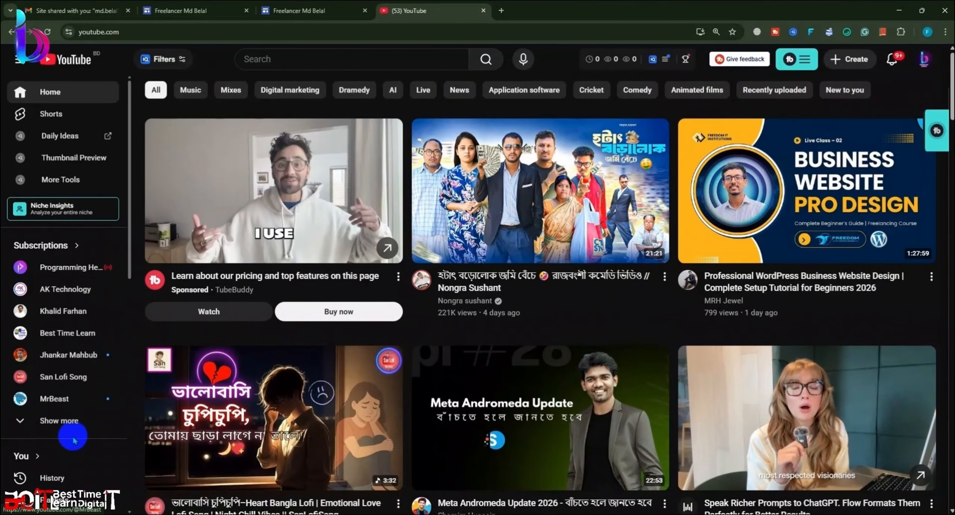
pyautogui.click(64, 420)
pyautogui.scroll(-3, 74, 407)
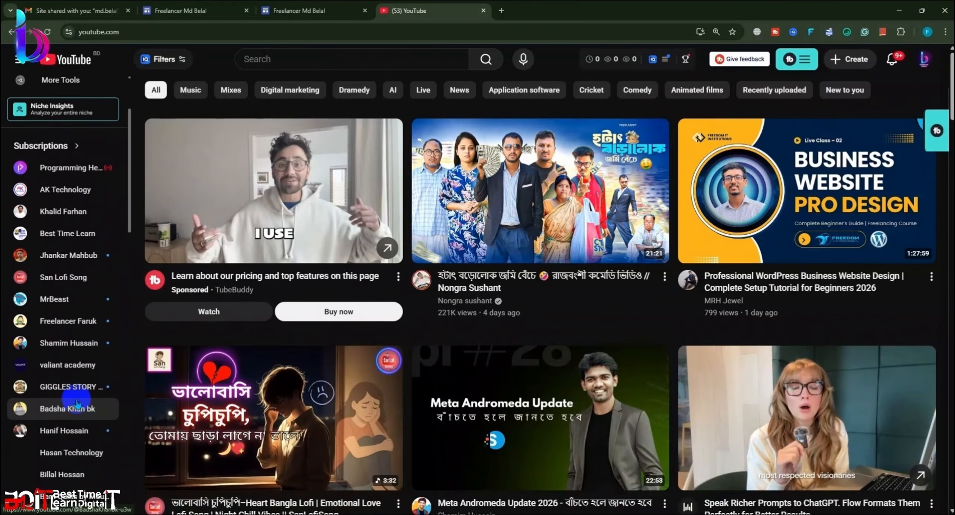
pyautogui.scroll(3, 75, 295)
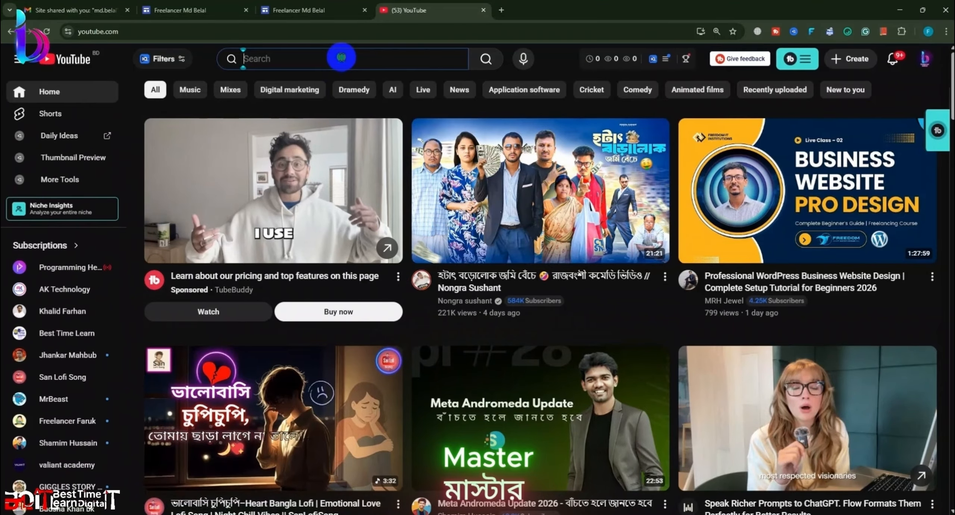
# Step: Enter 'Digital MA' in the YouTube search box
pyautogui.click(343, 59)
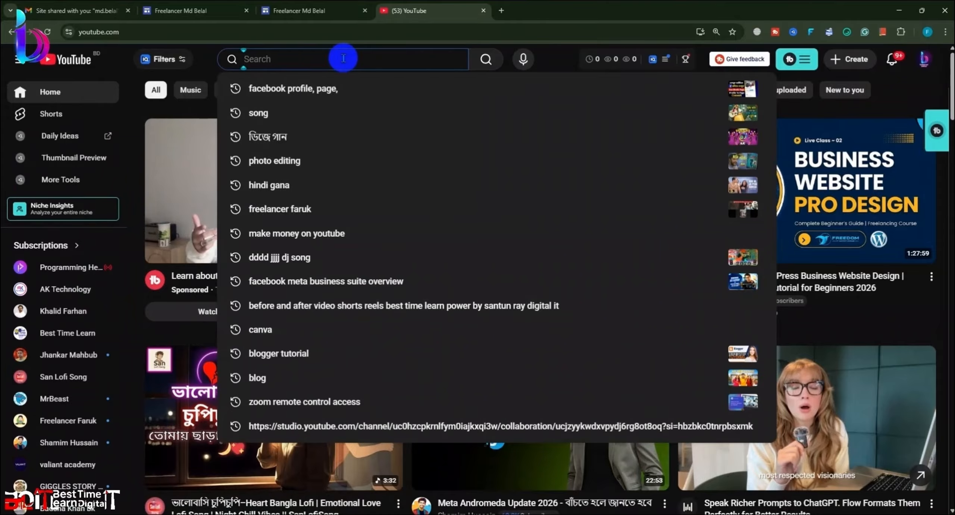
pyautogui.write('Didi')
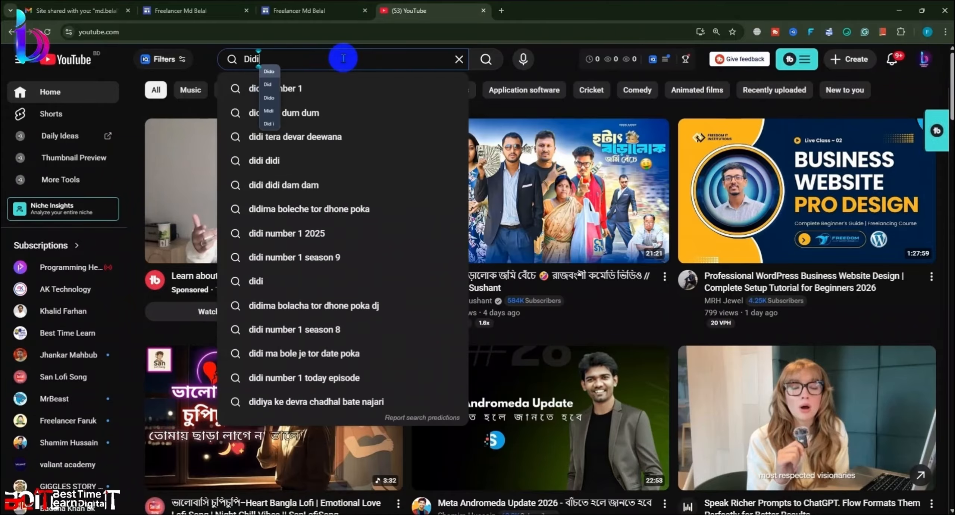
pyautogui.press('BackSpace')
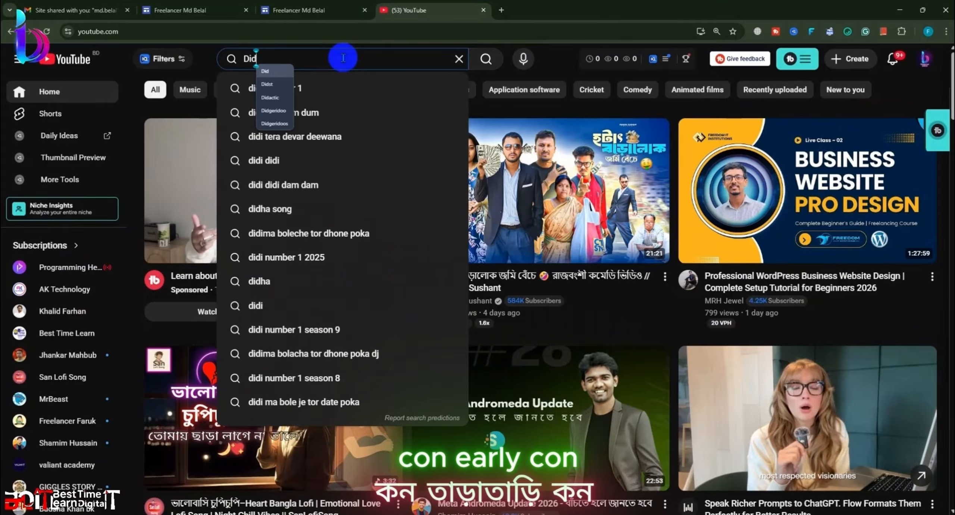
pyautogui.write('i')
pyautogui.press('BackSpace')
pyautogui.press('BackSpace')
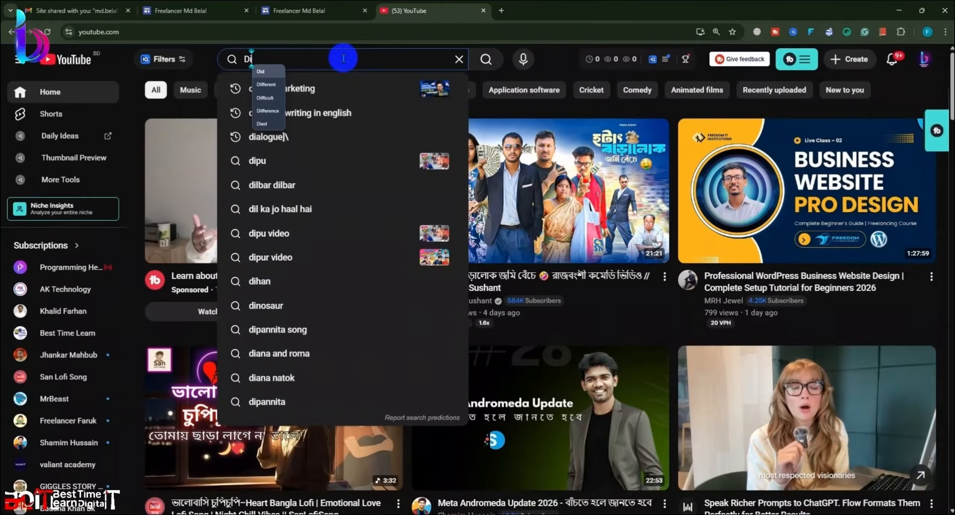
pyautogui.press('BackSpace')
pyautogui.press('BackSpace')
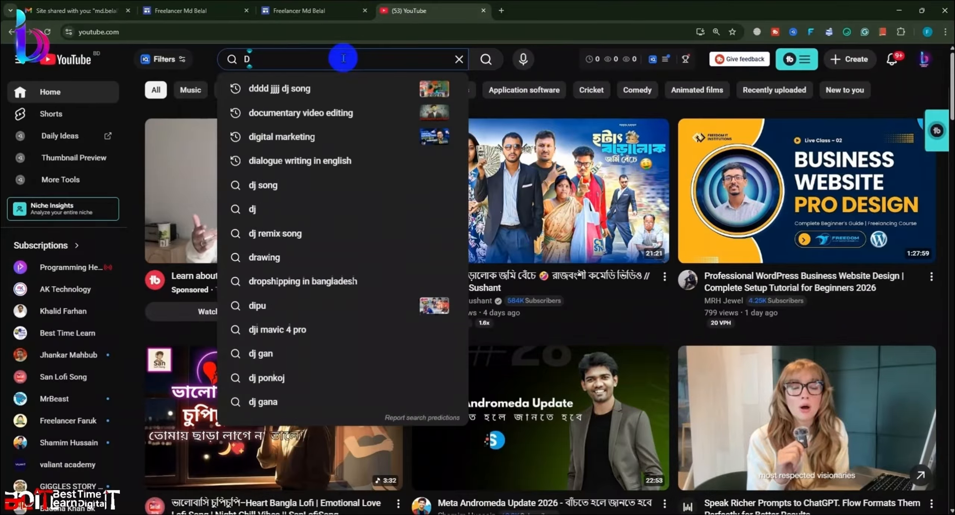
pyautogui.write('Di')
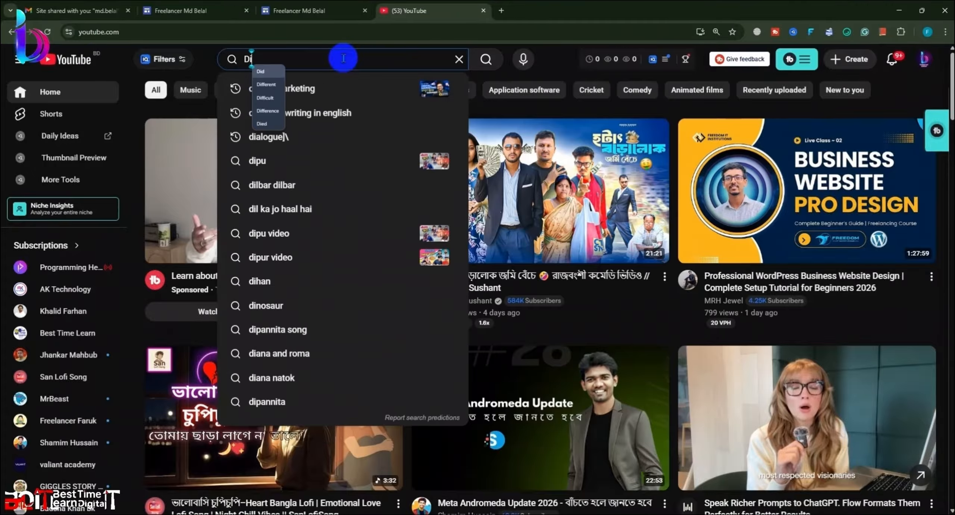
pyautogui.write('gital')
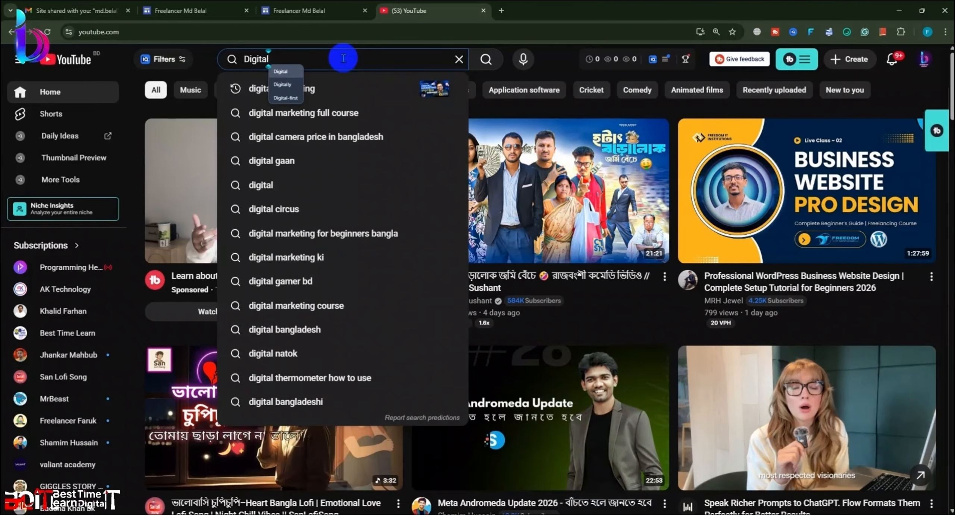
pyautogui.write('MA')
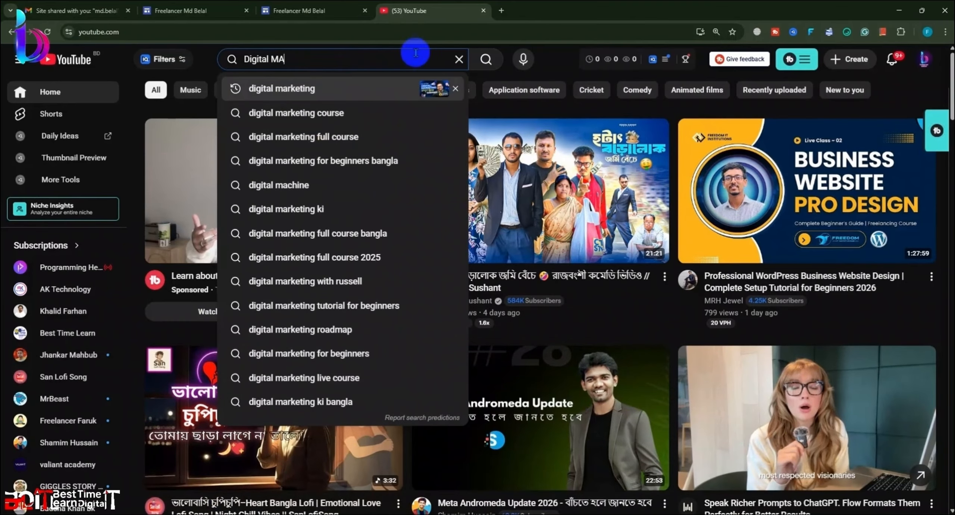
pyautogui.click(501, 10)
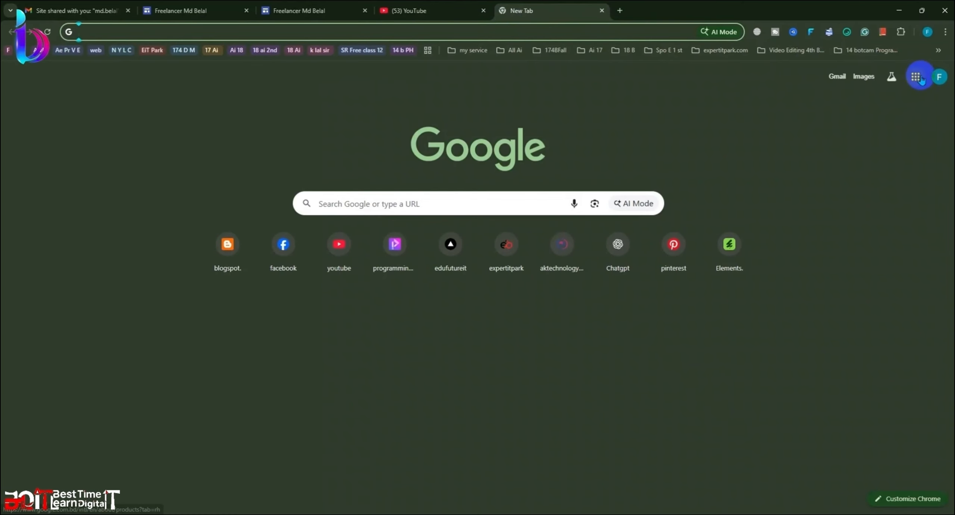
# Step: Open YouTube's All channels list in a second tab, then return to the Digital MA tab
pyautogui.click(350, 270)
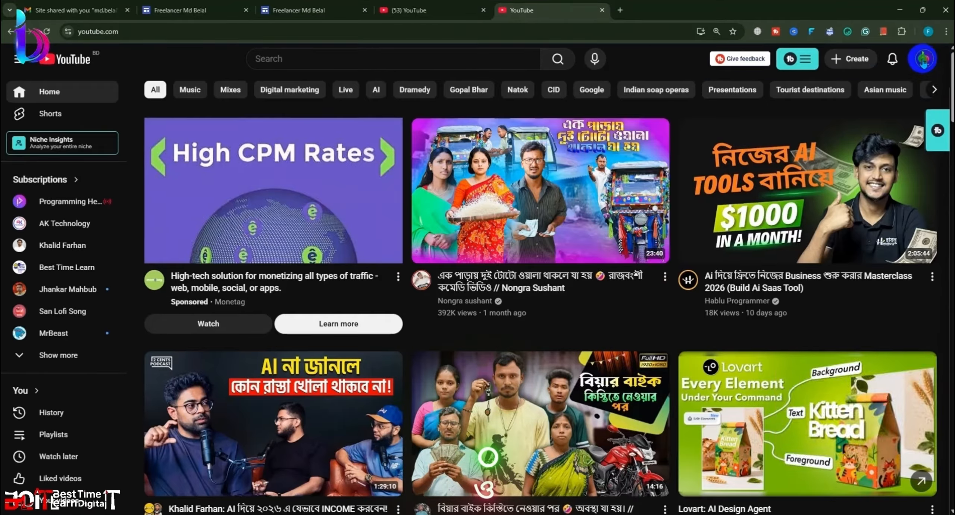
pyautogui.click(924, 59)
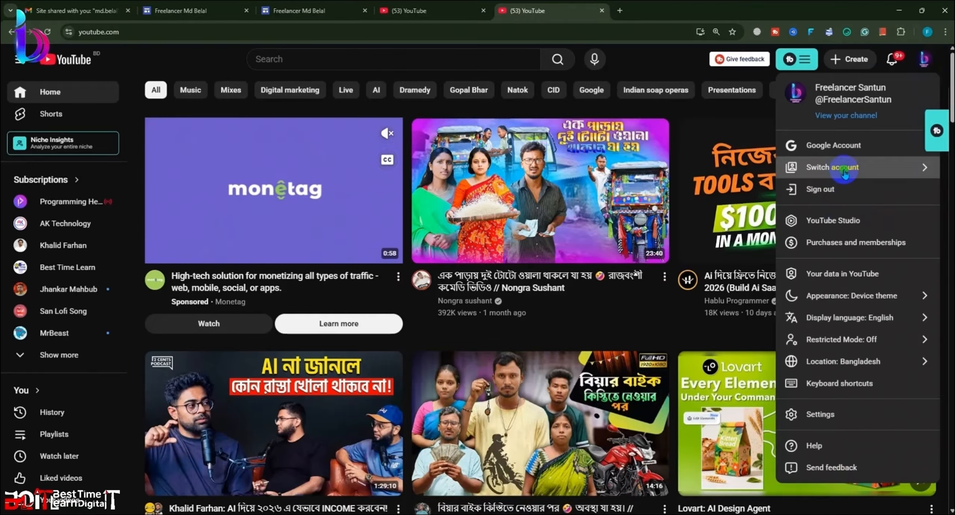
pyautogui.click(852, 168)
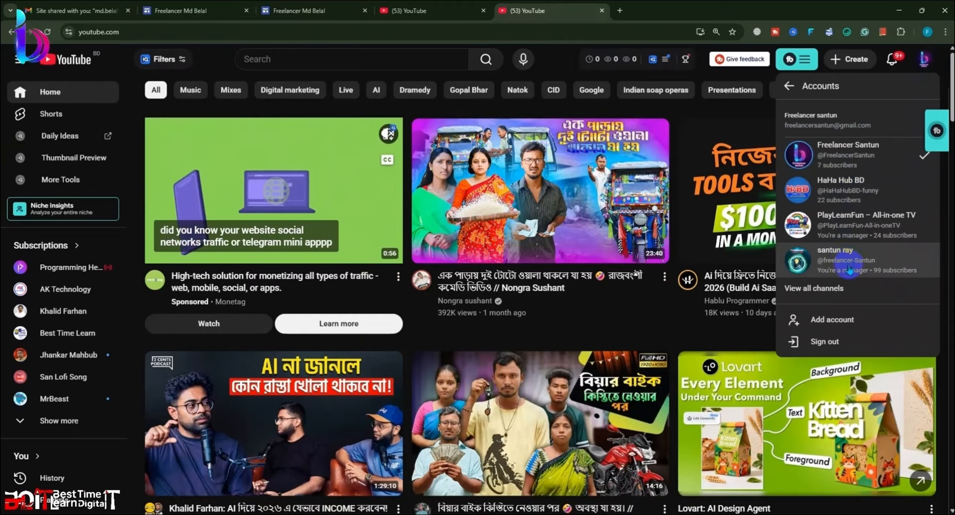
pyautogui.click(834, 288)
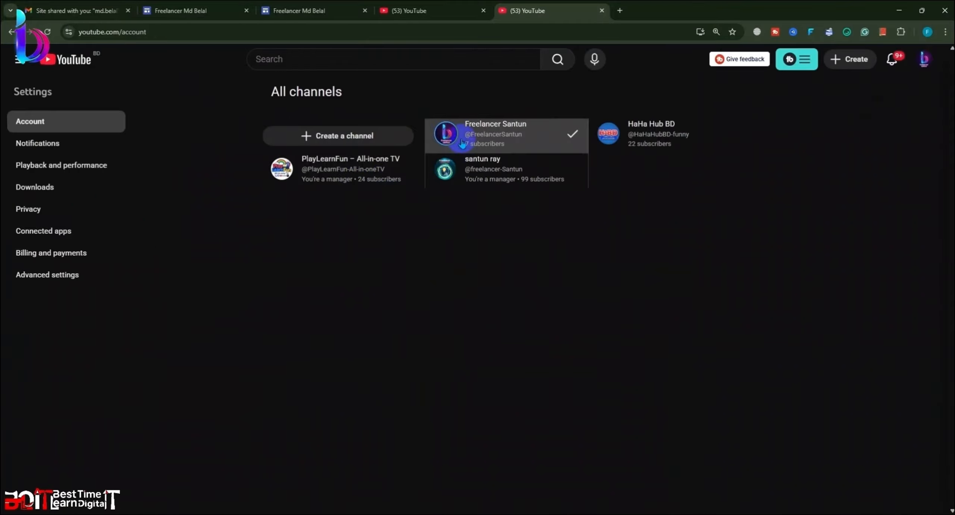
pyautogui.click(403, 10)
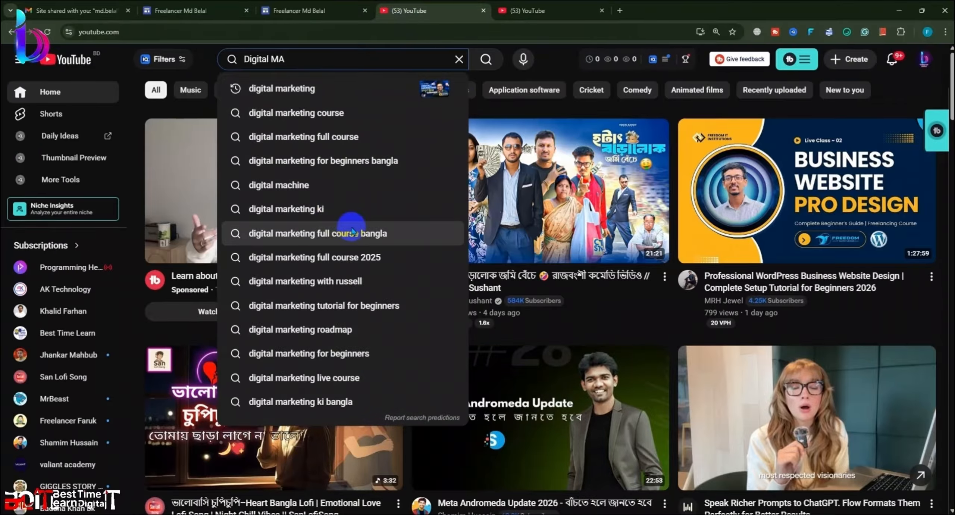
# Step: Search YouTube for 'Digital Mastir'
pyautogui.click(312, 52)
pyautogui.press('BackSpace')
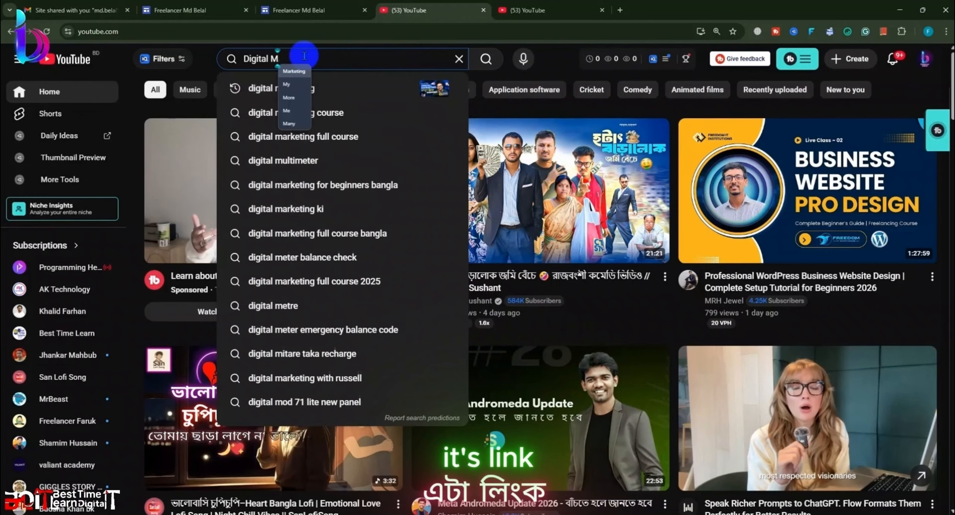
pyautogui.write('a')
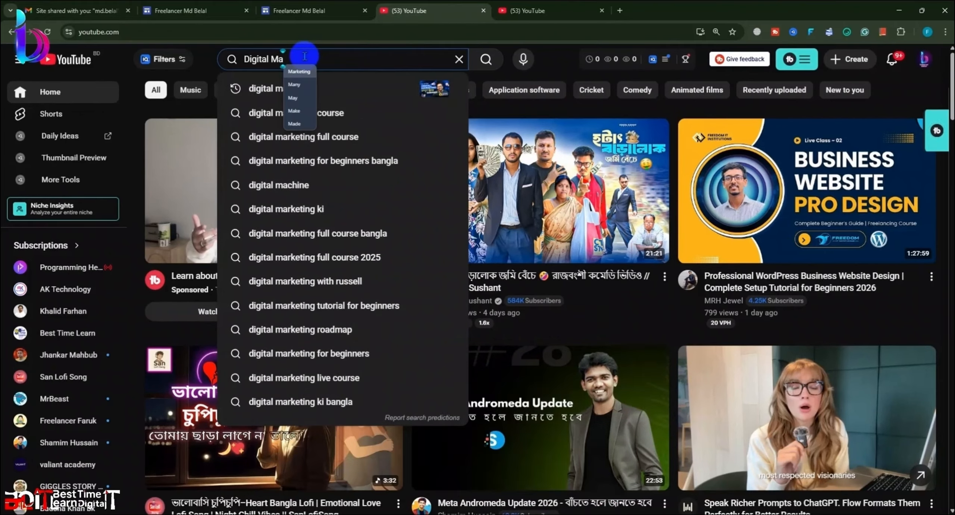
pyautogui.write('s')
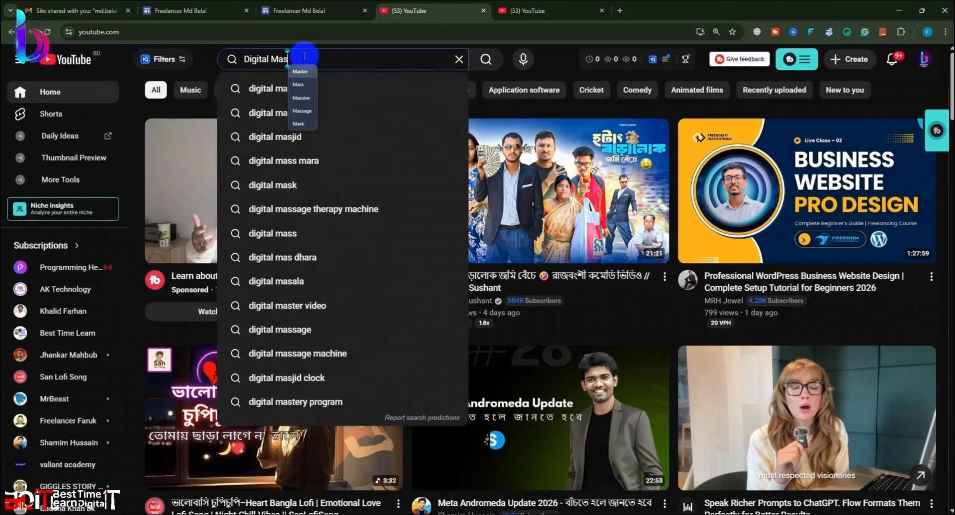
pyautogui.write('ti')
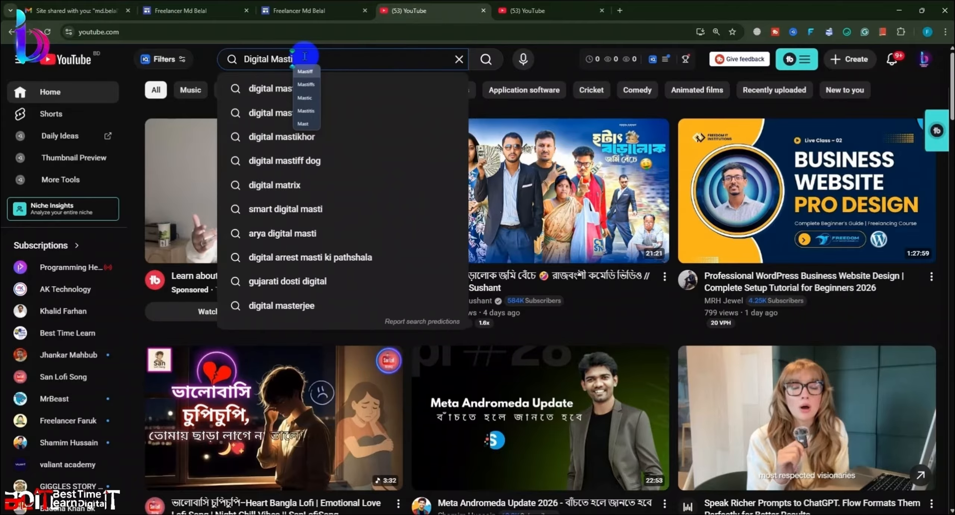
pyautogui.write('r')
pyautogui.press('Return')
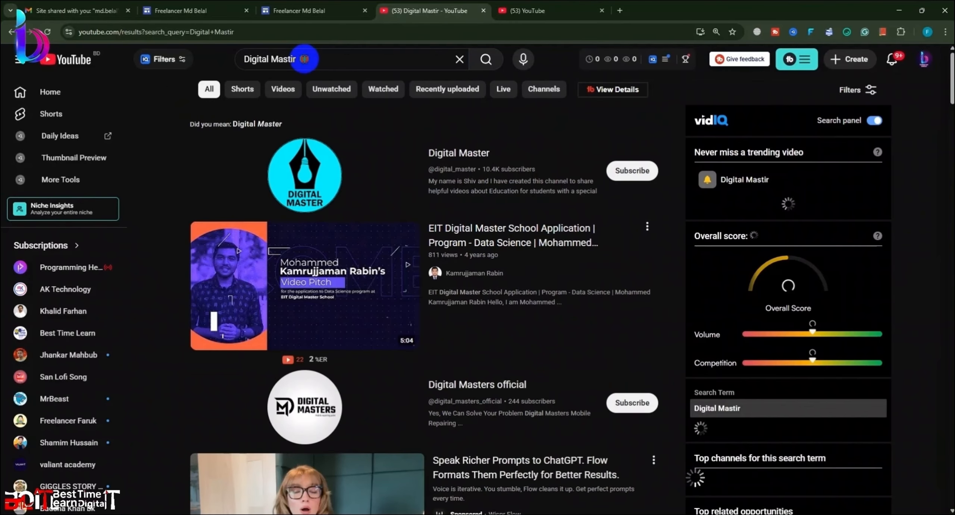
# Step: Correct the query to 'Digital Master', rerun the search, and scroll through the results
pyautogui.click(304, 59)
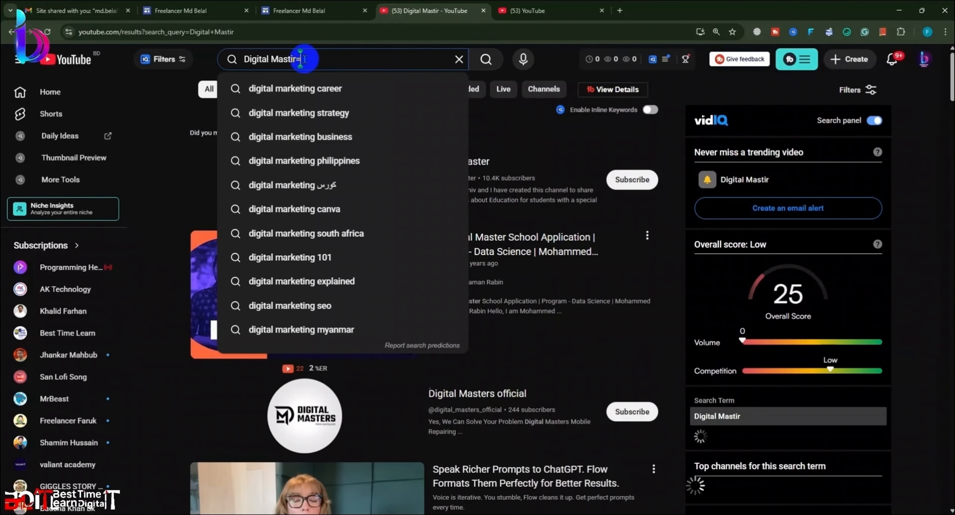
pyautogui.press('BackSpace')
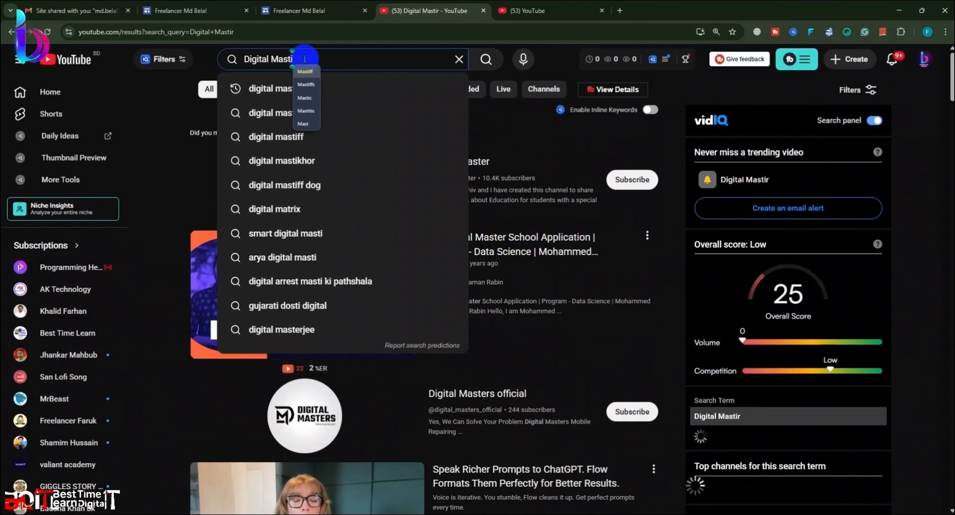
pyautogui.press('BackSpace')
pyautogui.write('er')
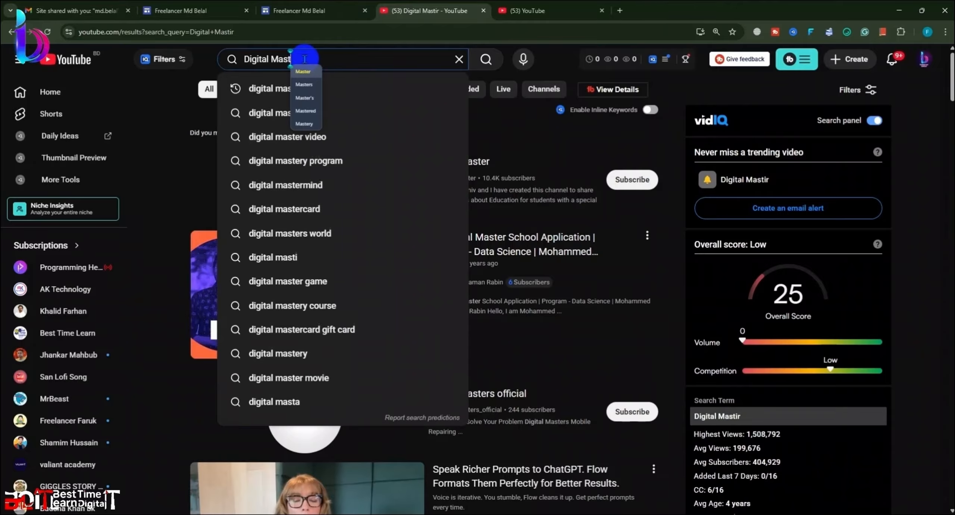
pyautogui.press('Return')
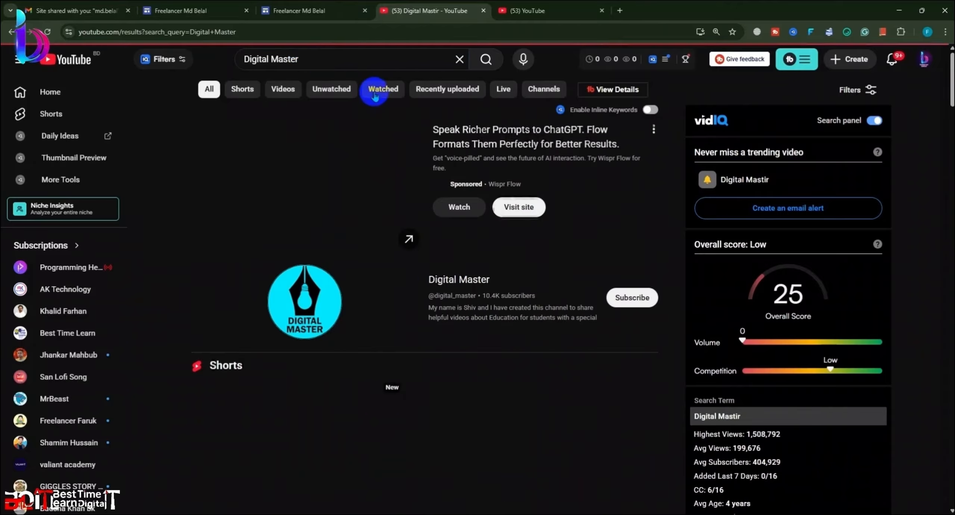
pyautogui.scroll(-10, 403, 272)
pyautogui.scroll(-10, 402, 272)
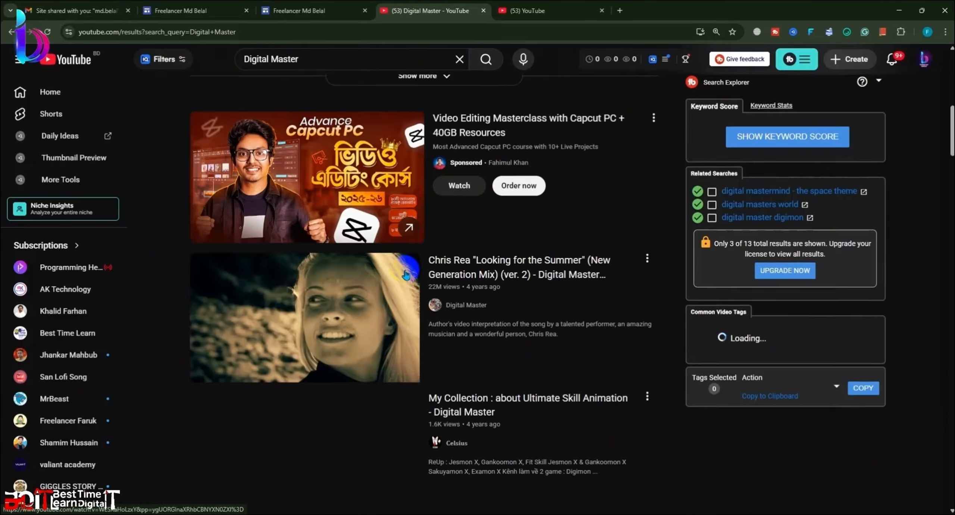
pyautogui.scroll(-20, 409, 261)
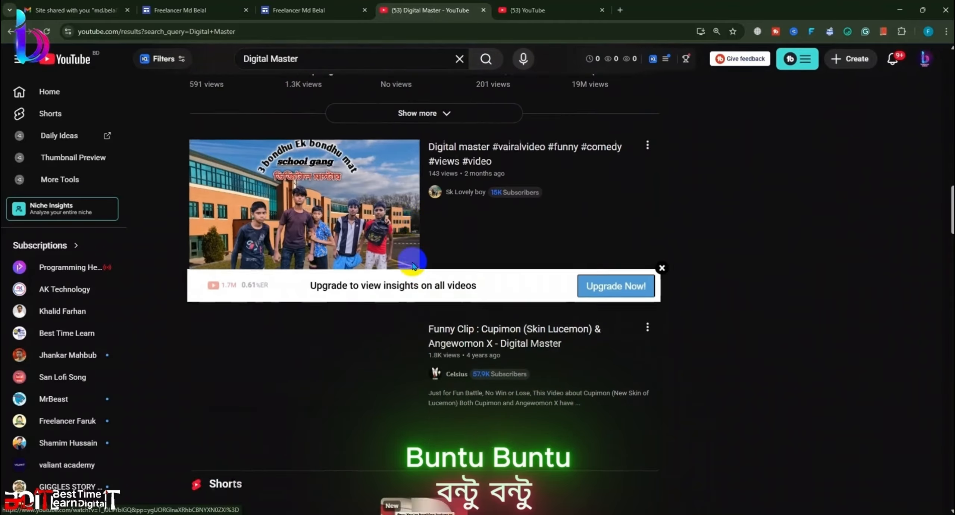
pyautogui.scroll(5, 808, 103)
pyautogui.scroll(5, 808, 103)
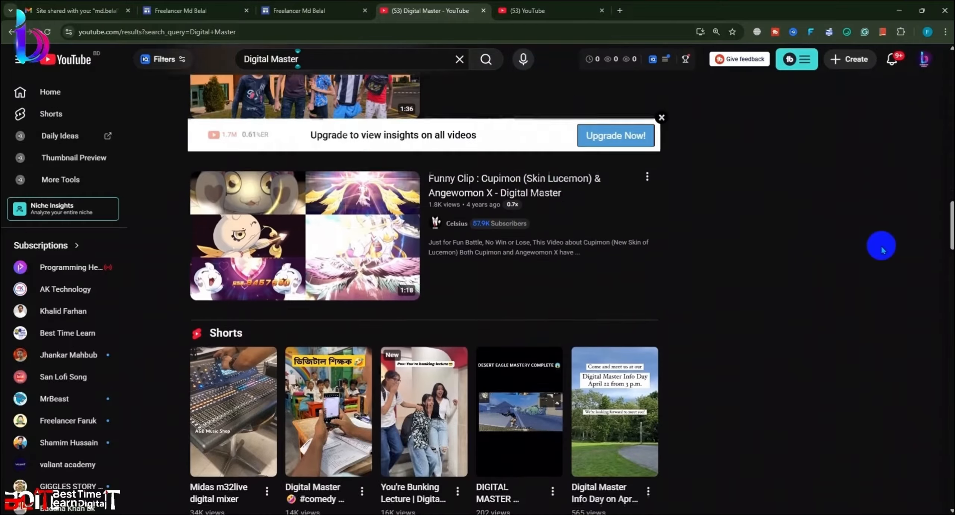
pyautogui.moveTo(949, 214); pyautogui.dragTo(949, 67)
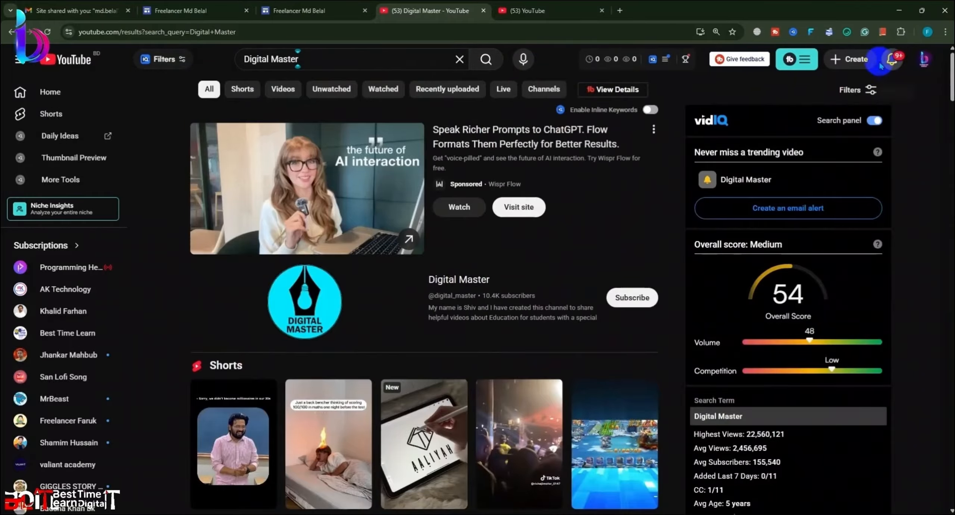
# Step: Filter the Digital Master results to channels only, browse them, and return to Google Sites
pyautogui.click(869, 89)
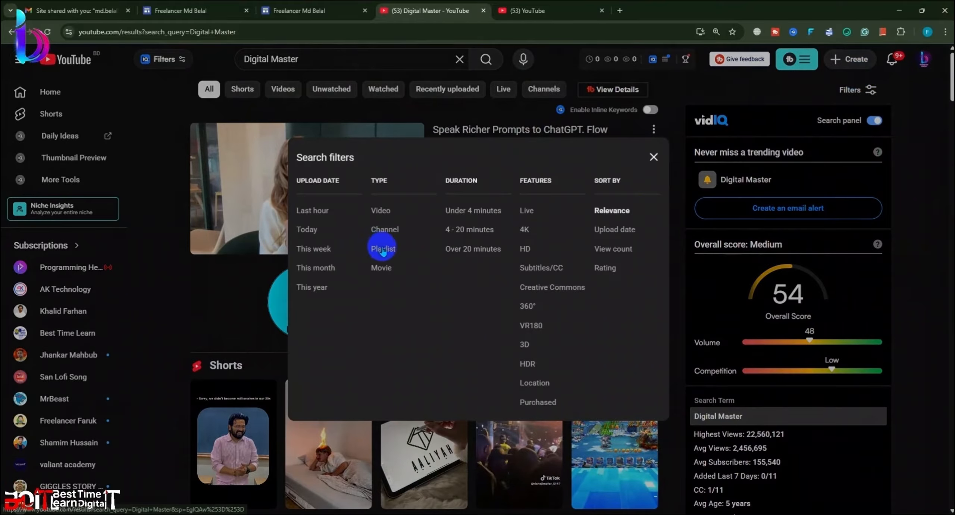
pyautogui.click(392, 230)
pyautogui.scroll(-1, 390, 233)
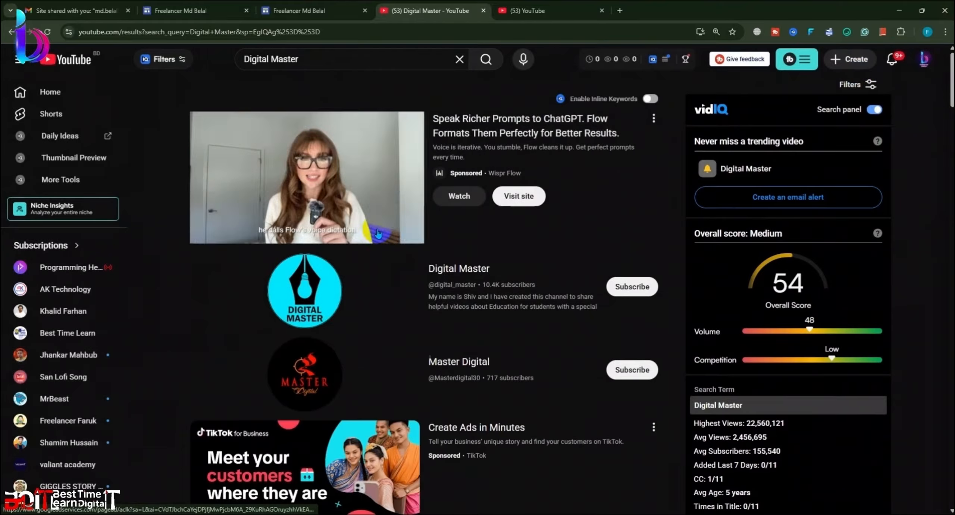
pyautogui.scroll(-15, 390, 233)
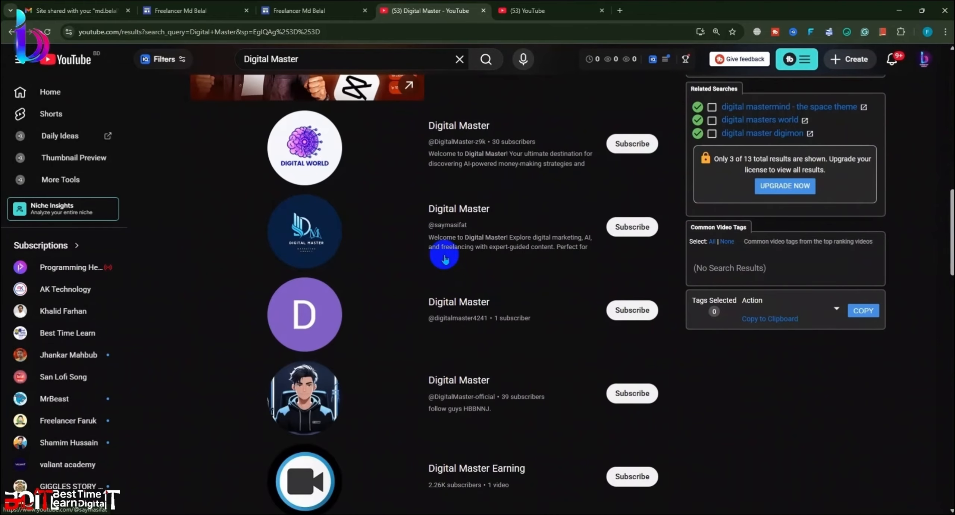
pyautogui.scroll(-20, 444, 259)
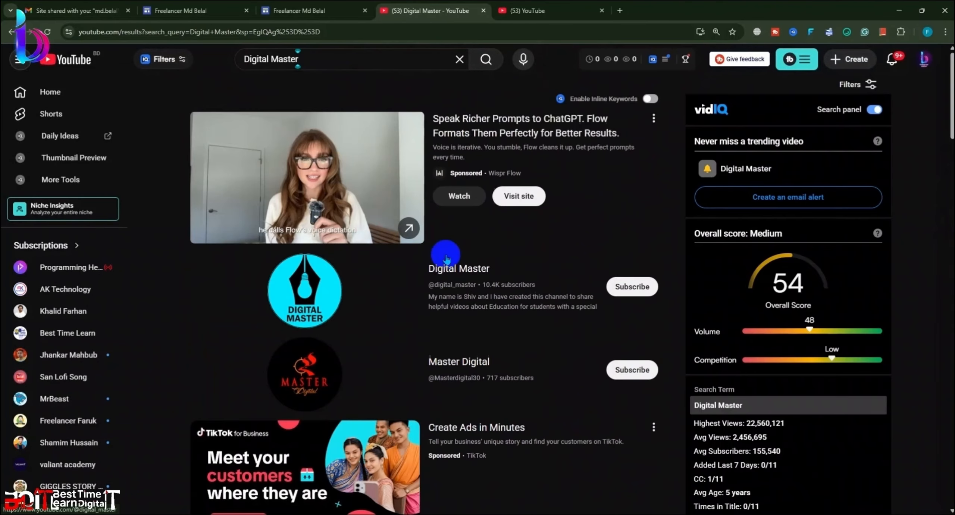
pyautogui.scroll(-20, 447, 259)
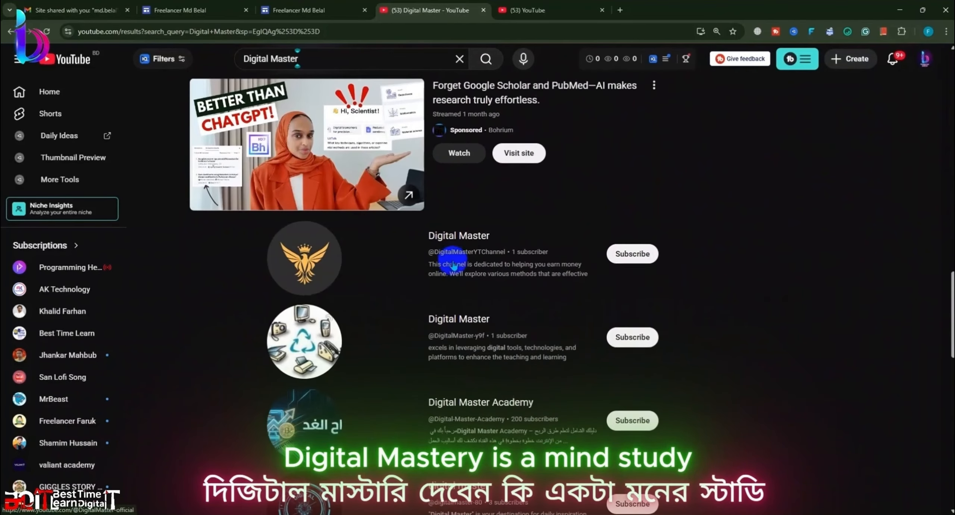
pyautogui.scroll(-15, 447, 272)
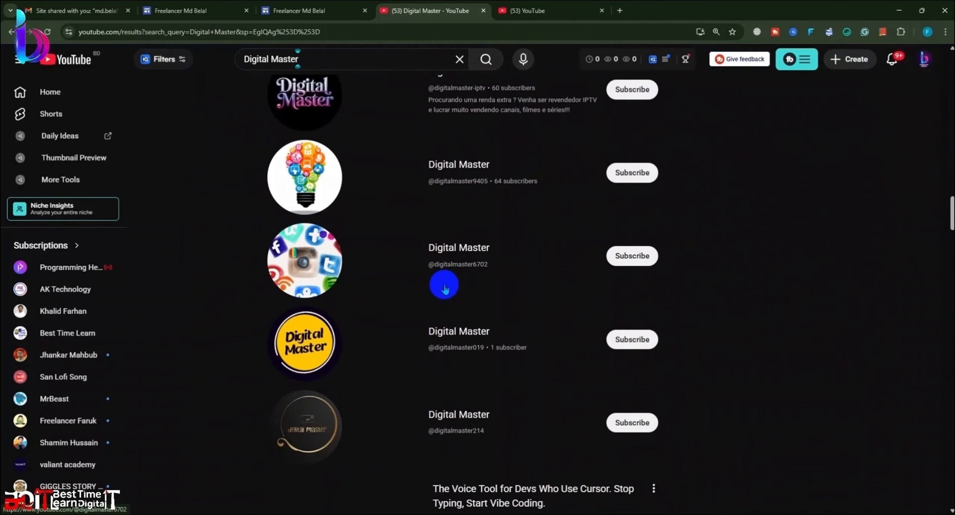
pyautogui.scroll(-20, 377, 298)
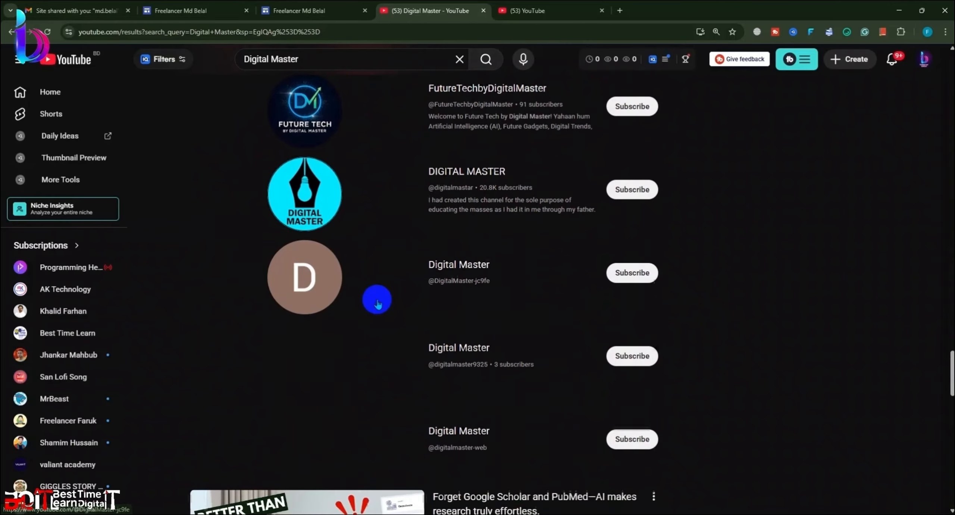
pyautogui.scroll(-5, 377, 299)
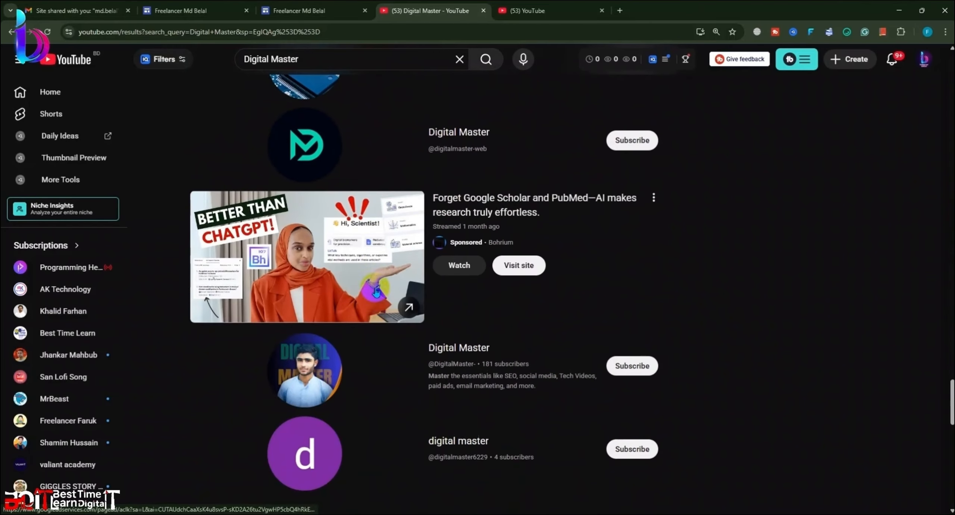
pyautogui.click(298, 11)
# Step: Insert the Facebook social links and narrow the block to about icon width
pyautogui.click(563, 382)
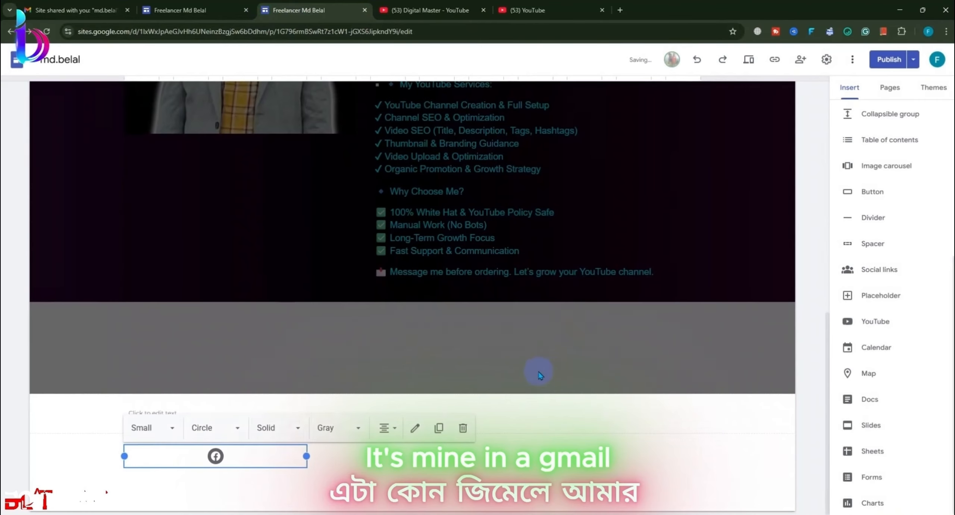
pyautogui.click(425, 473)
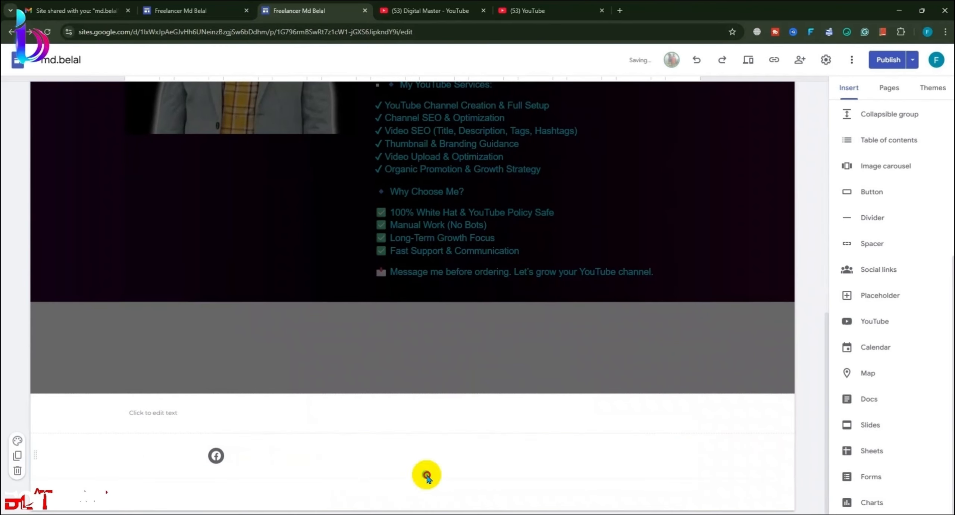
pyautogui.click(271, 455)
pyautogui.moveTo(309, 455); pyautogui.dragTo(286, 456)
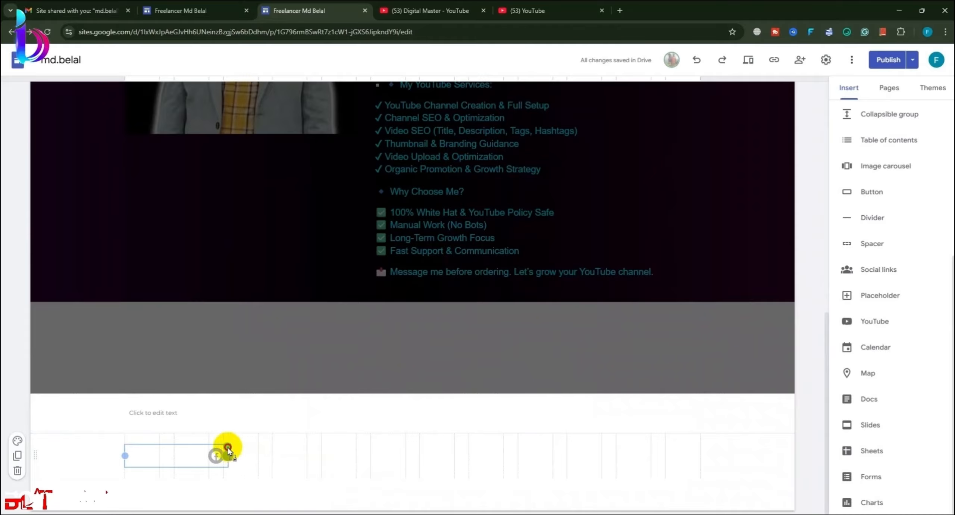
pyautogui.moveTo(228, 452); pyautogui.dragTo(208, 455)
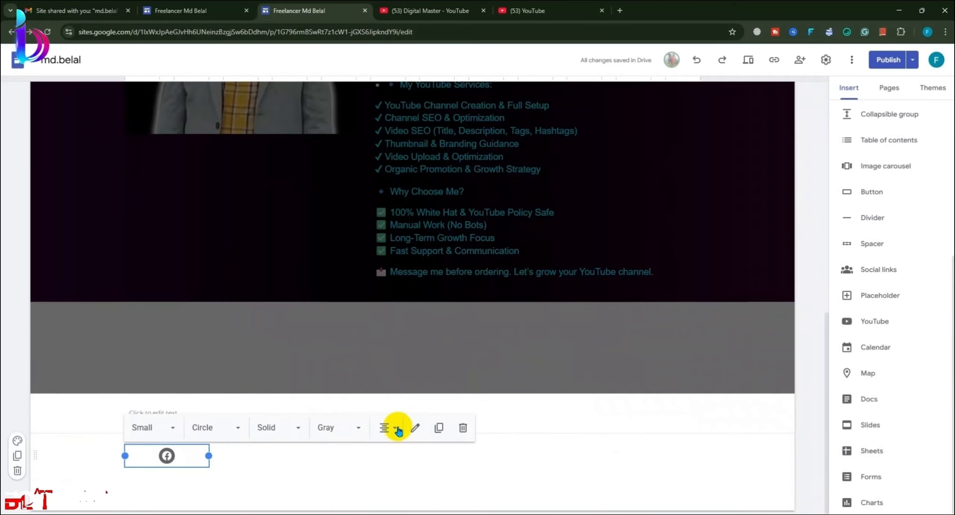
pyautogui.click(413, 472)
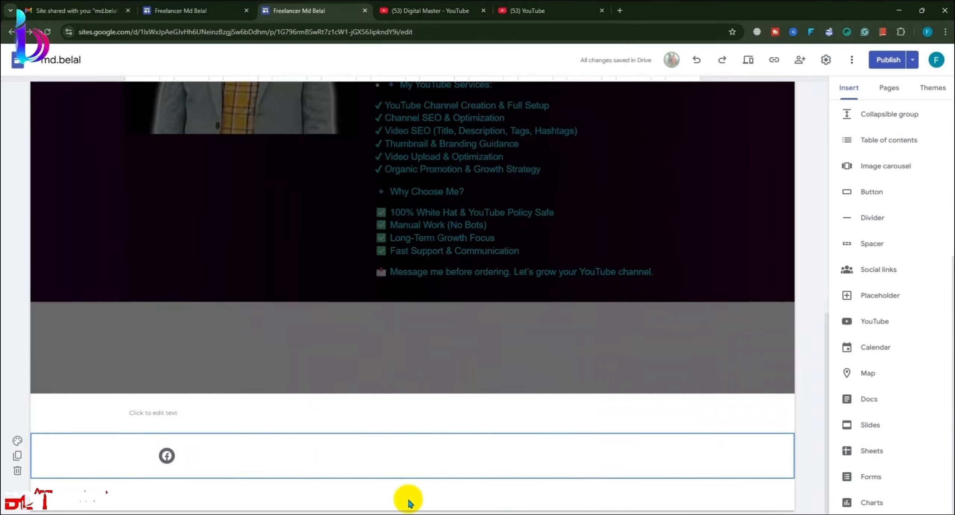
# Step: Click into the footer text placeholder, leave it empty, and deselect the social links block
pyautogui.click(207, 425)
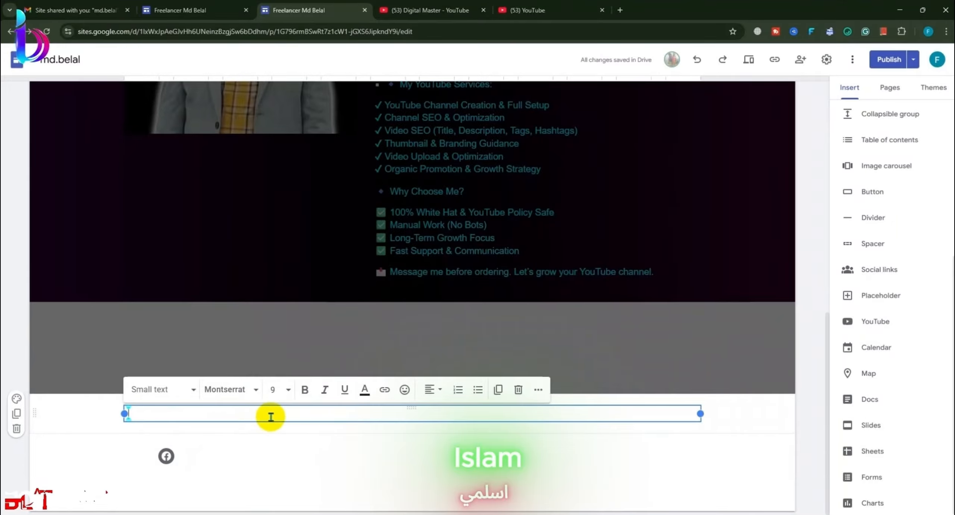
pyautogui.click(341, 467)
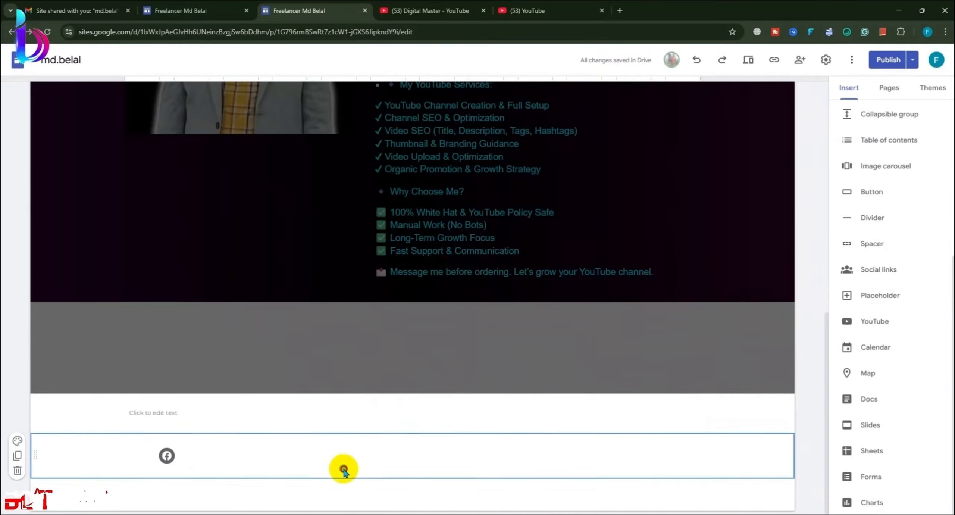
pyautogui.click(162, 457)
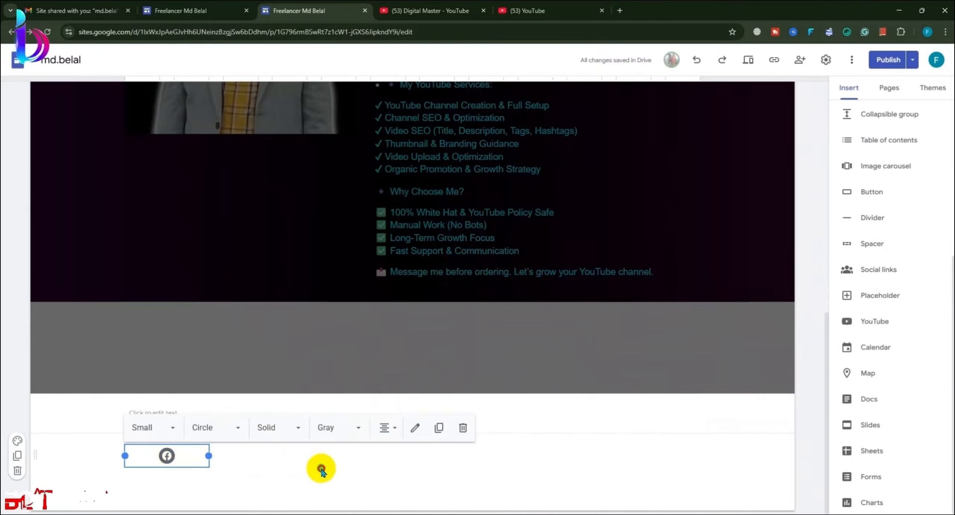
pyautogui.click(321, 471)
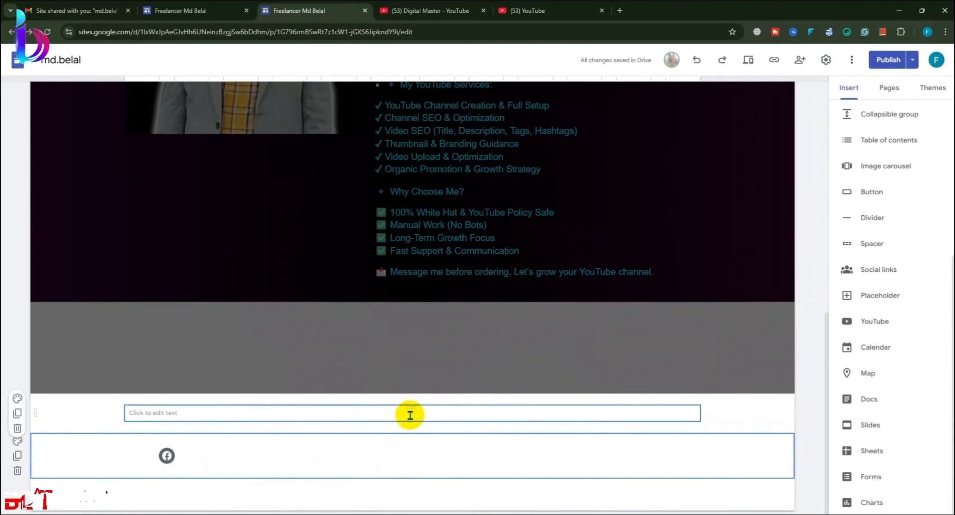
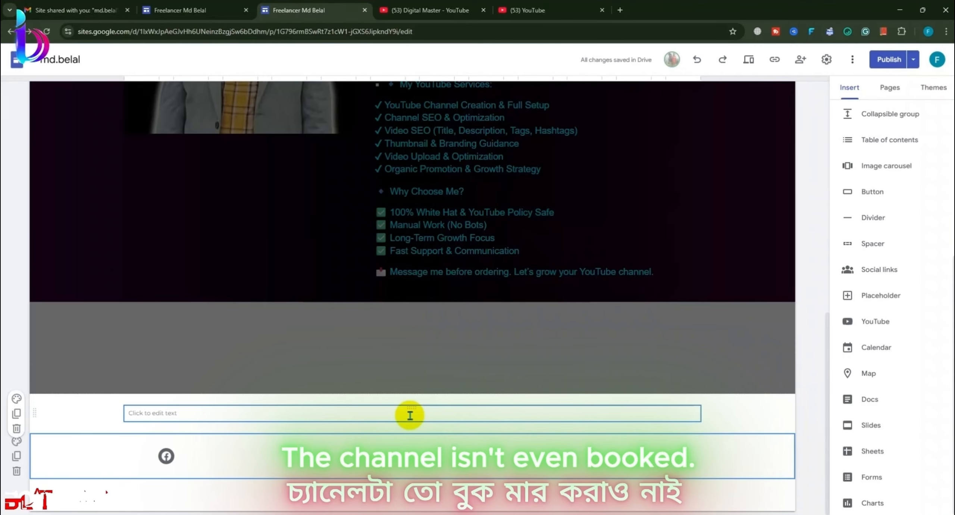
# Step: Deselect the text box, then open the YouTube video picker and close it without inserting
pyautogui.click(458, 172)
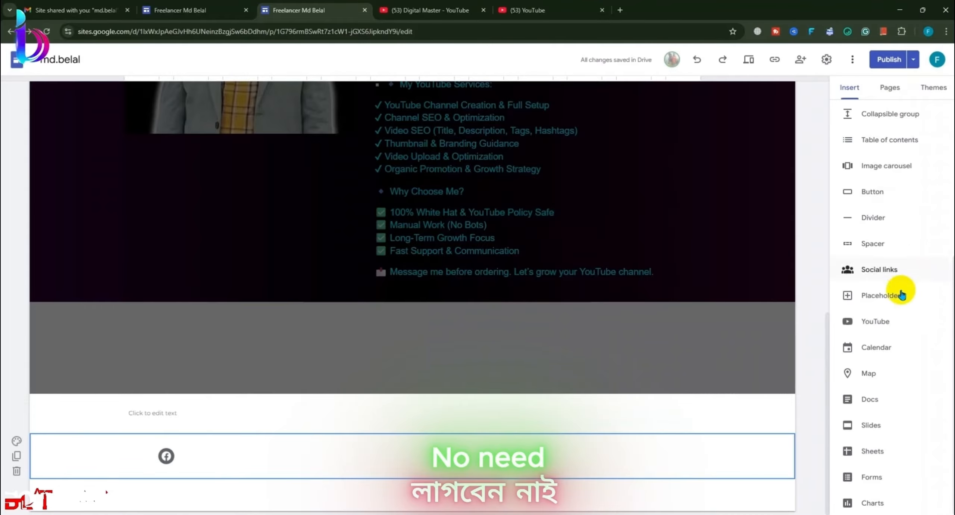
pyautogui.click(878, 323)
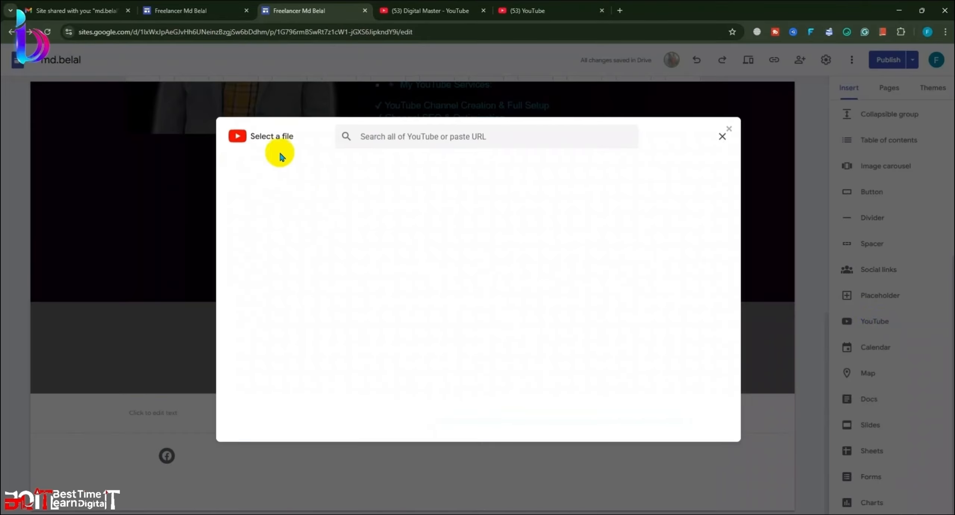
pyautogui.click(398, 135)
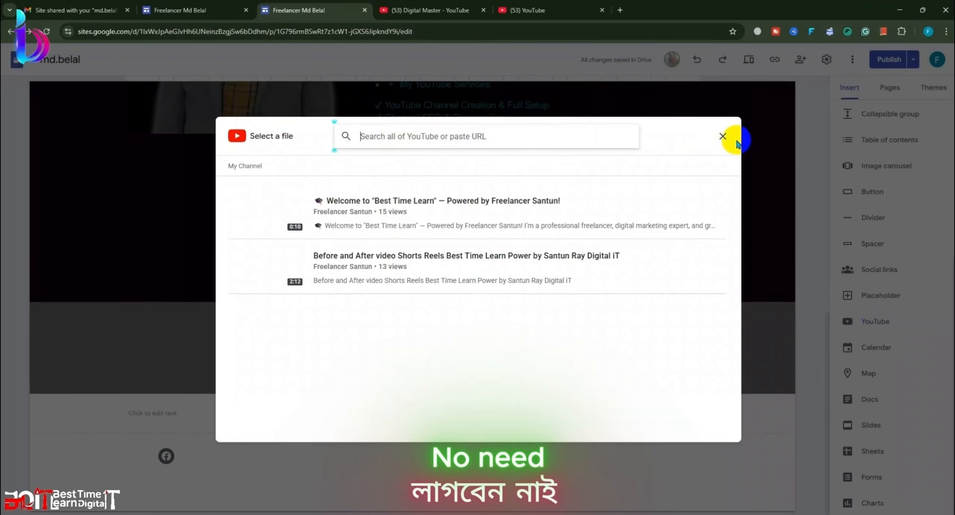
pyautogui.click(722, 136)
# Step: Bring up the social links form, then go to the YouTube search results tab
pyautogui.click(877, 278)
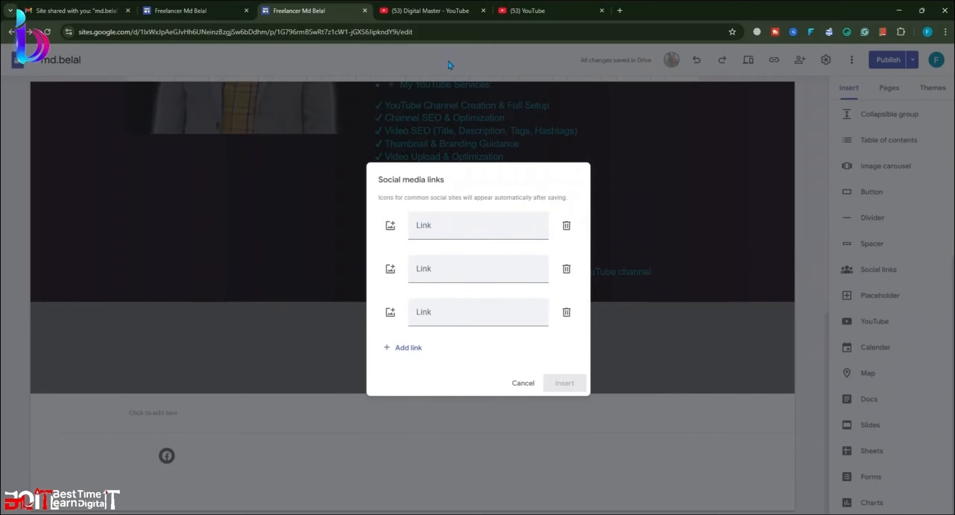
pyautogui.click(429, 10)
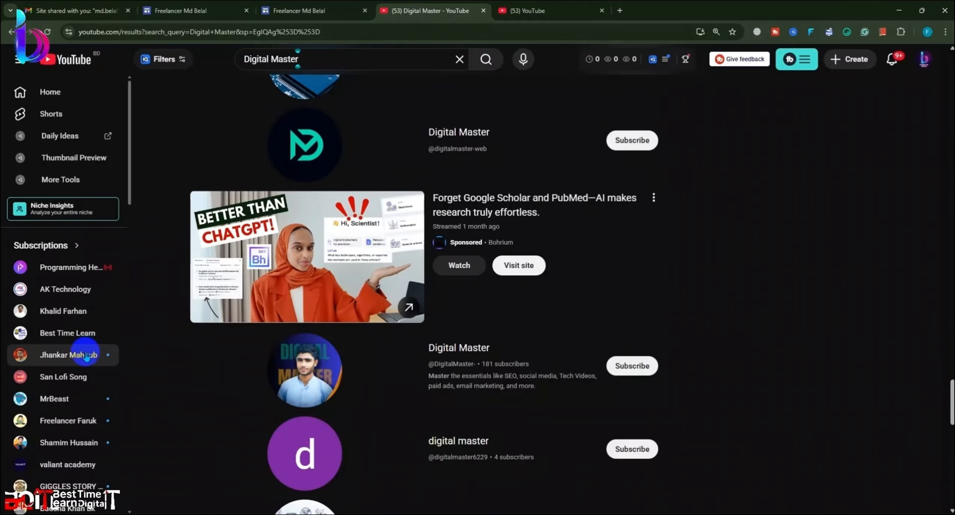
# Step: Search YouTube for 'Islamick jarny' and filter the results to channels only
pyautogui.scroll(-3, 84, 469)
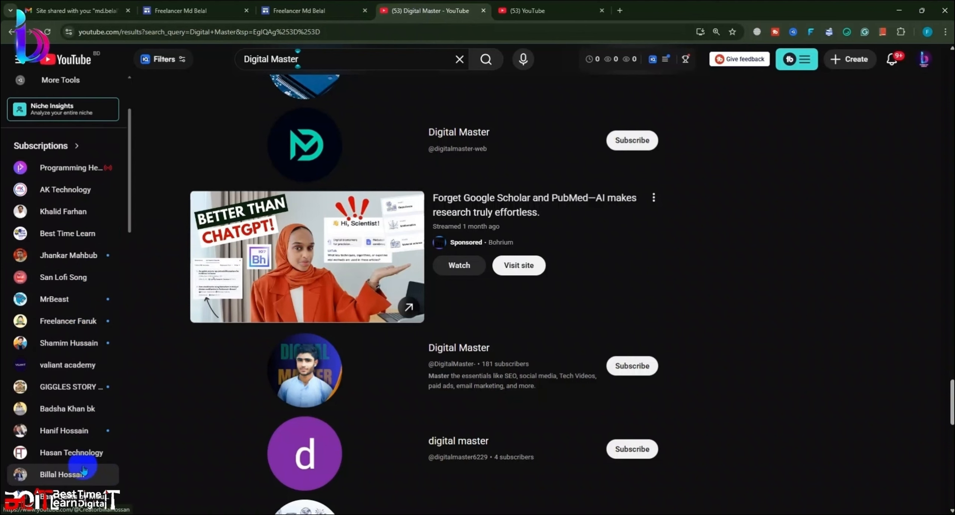
pyautogui.scroll(-3, 84, 469)
pyautogui.scroll(-4, 84, 470)
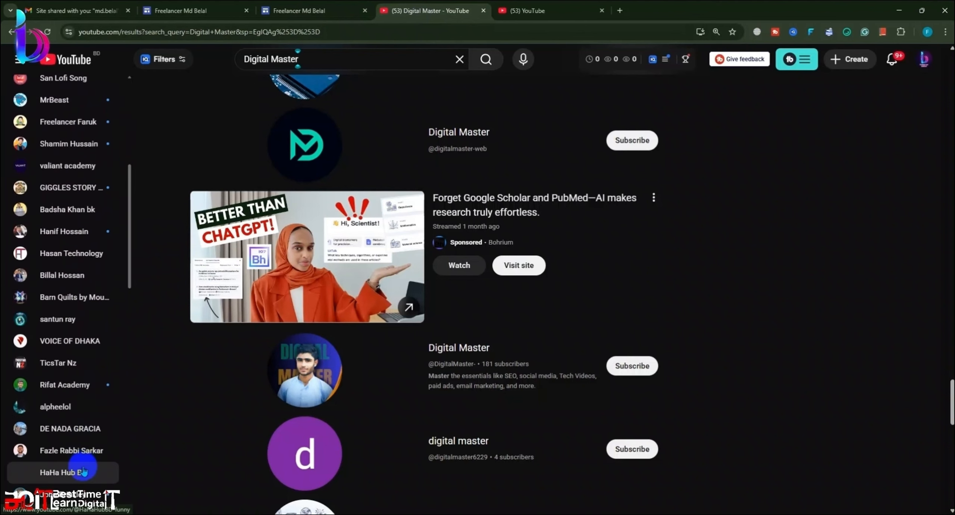
pyautogui.scroll(-7, 83, 471)
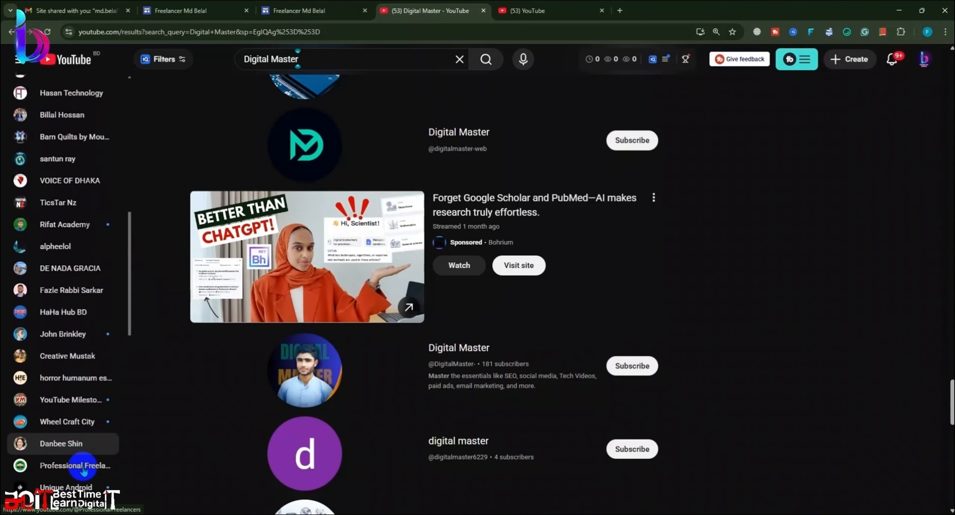
pyautogui.scroll(16, 72, 428)
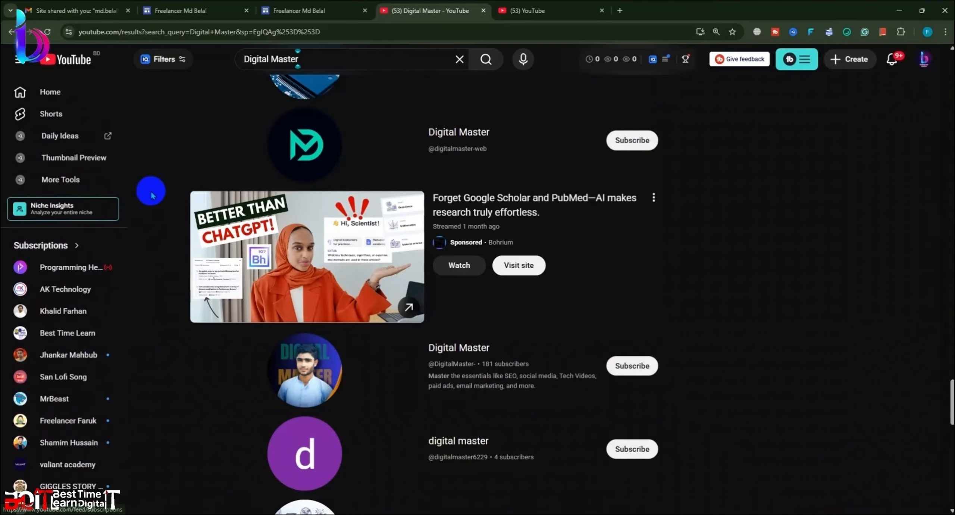
pyautogui.moveTo(330, 59); pyautogui.dragTo(167, 39)
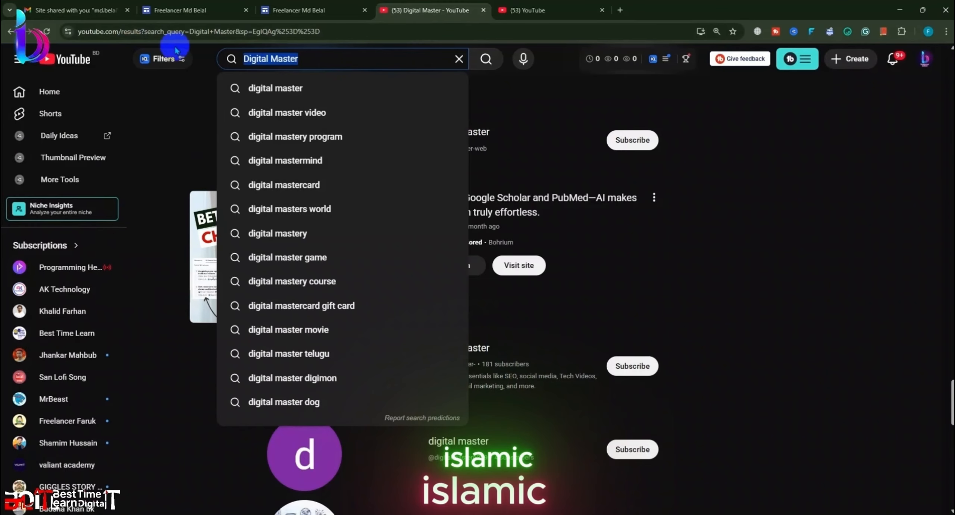
pyautogui.press('BackSpace')
pyautogui.write('Is')
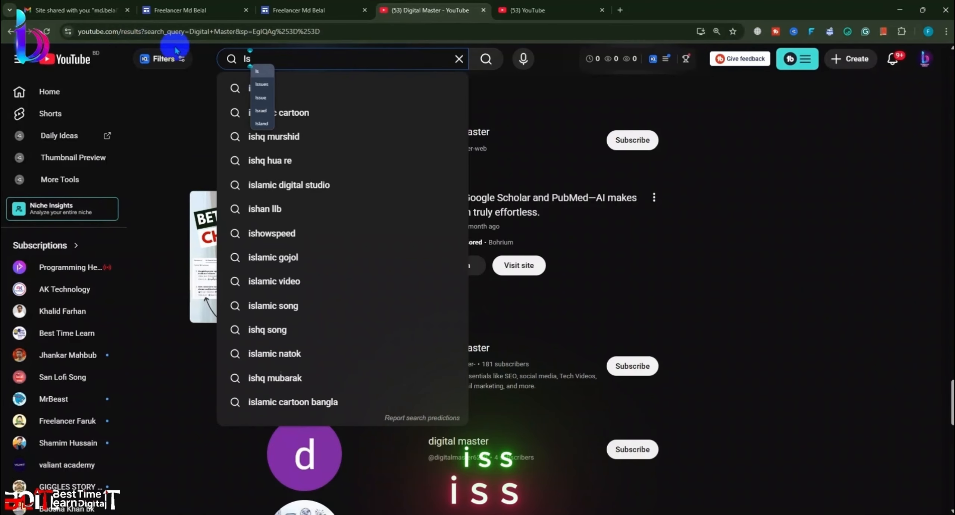
pyautogui.write('lamick')
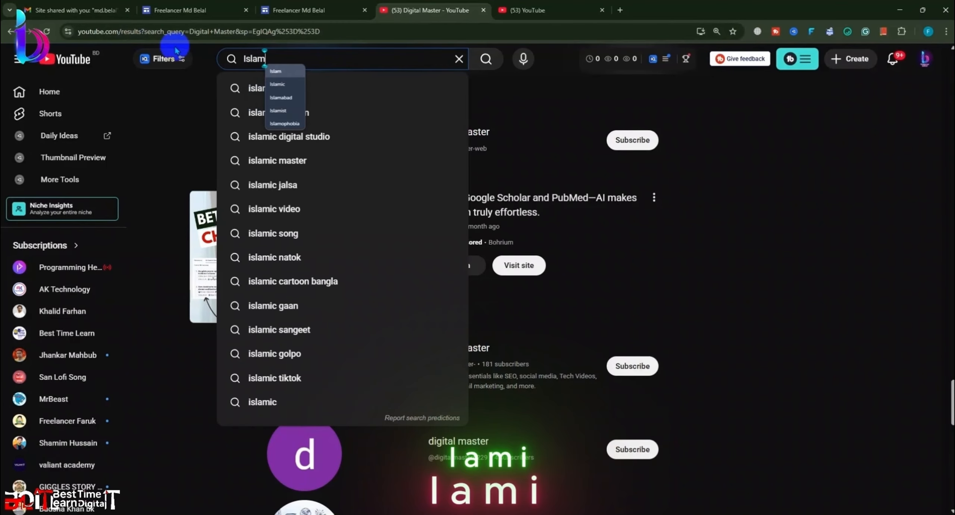
pyautogui.write('an')
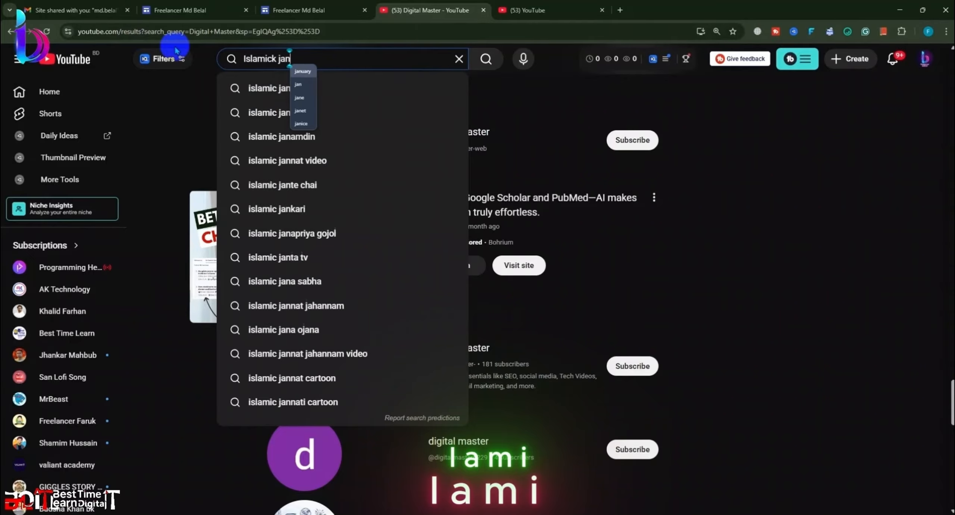
pyautogui.press('BackSpace')
pyautogui.write('rny')
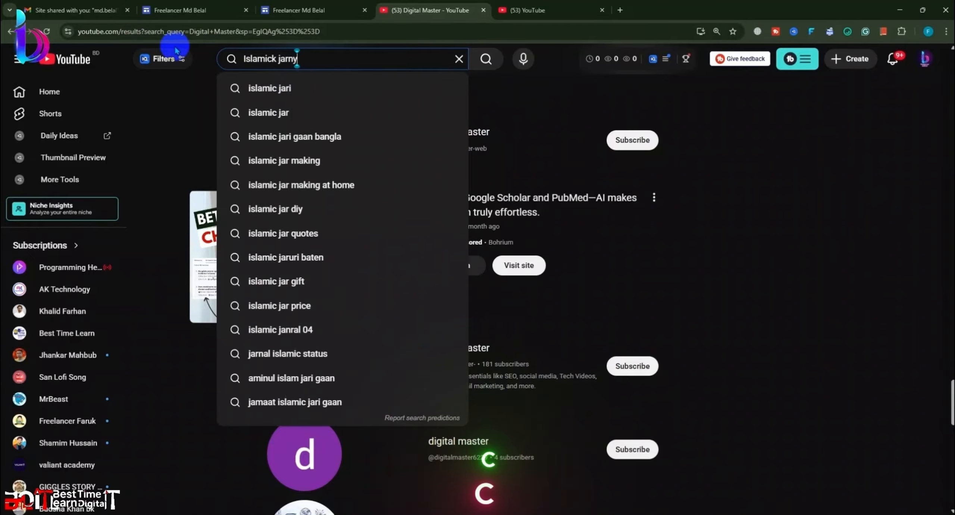
pyautogui.press('Return')
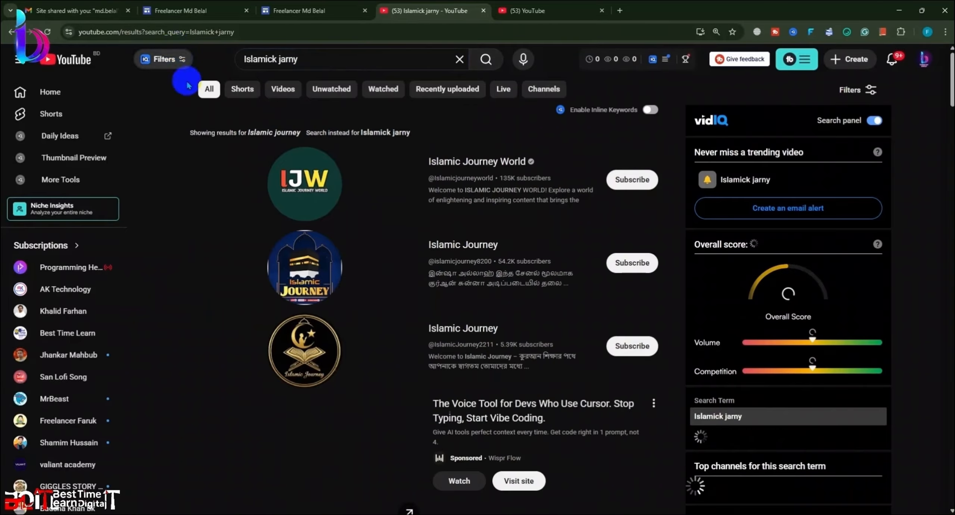
pyautogui.click(846, 92)
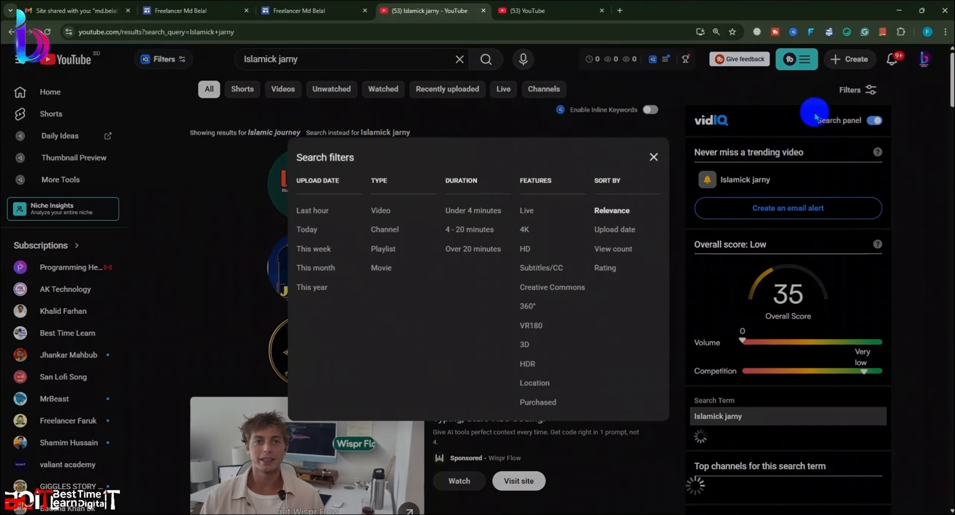
pyautogui.click(384, 226)
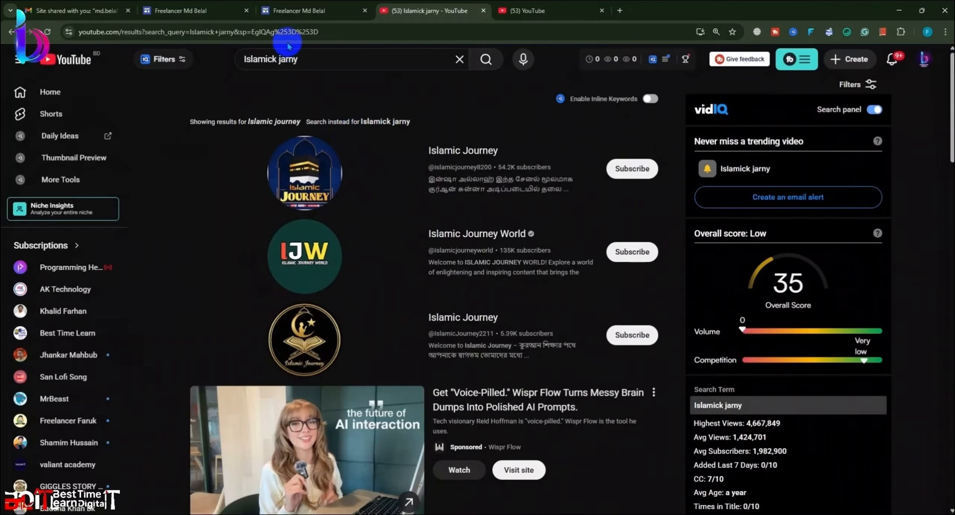
# Step: Revise the query to islamic journey with Bengali 'ইসলামের পথচলা' and search again
pyautogui.click(281, 69)
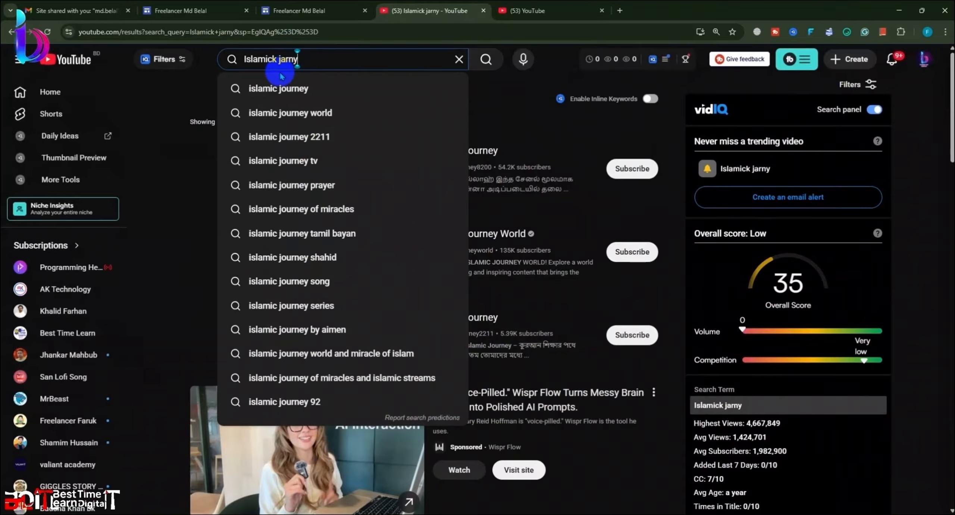
pyautogui.click(278, 87)
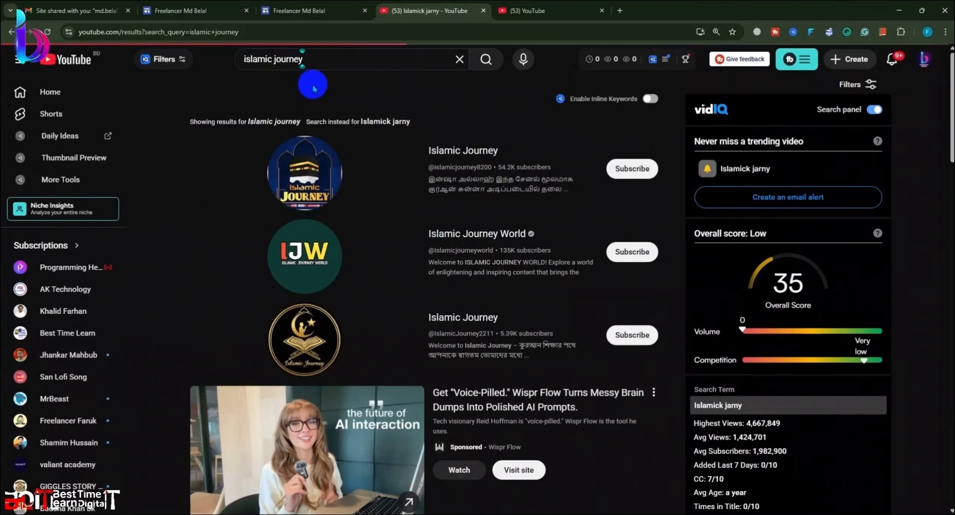
pyautogui.click(330, 60)
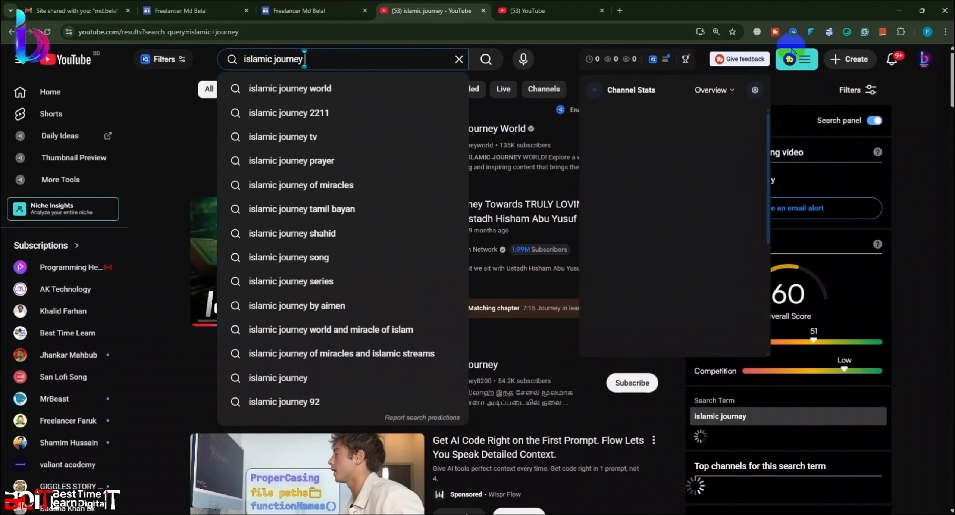
pyautogui.click(812, 1)
pyautogui.click(392, 64)
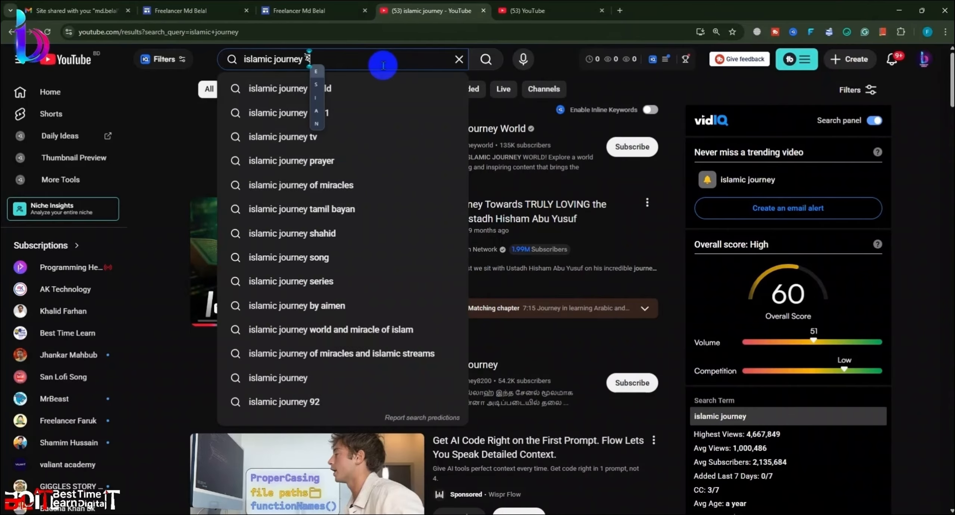
pyautogui.write('ইস')
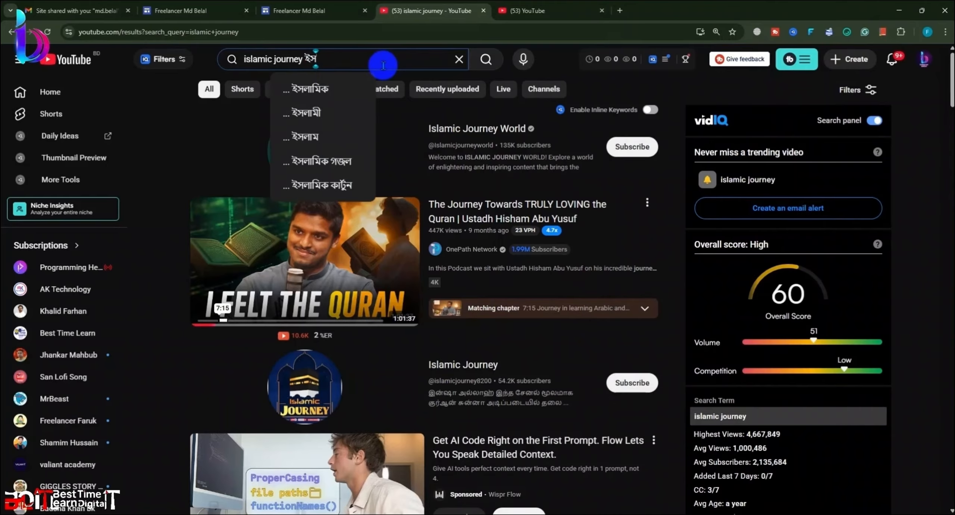
pyautogui.write('লামের')
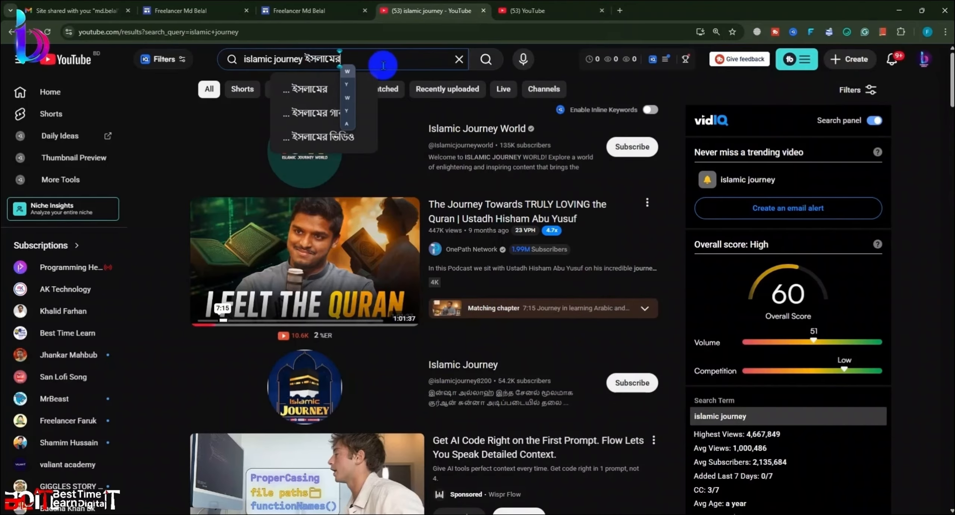
pyautogui.write(' প')
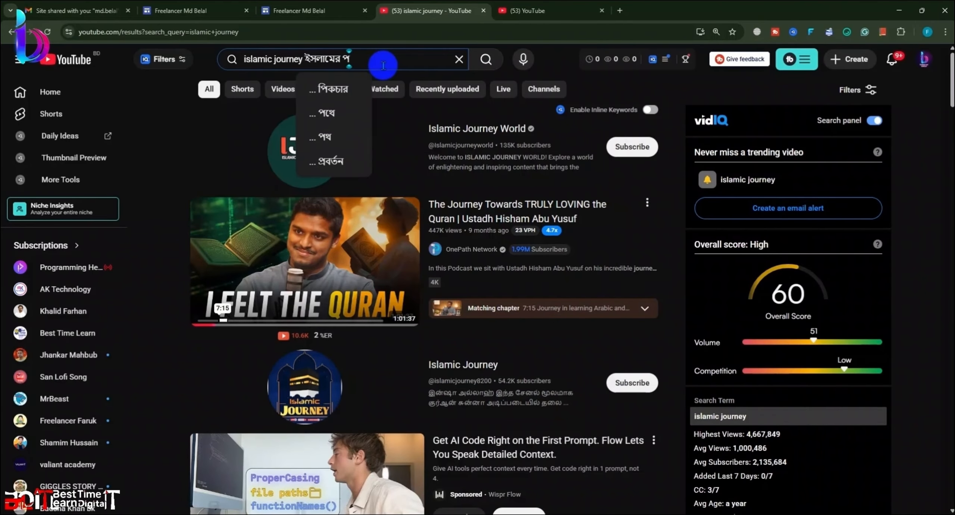
pyautogui.write('থচলা')
pyautogui.press('Return')
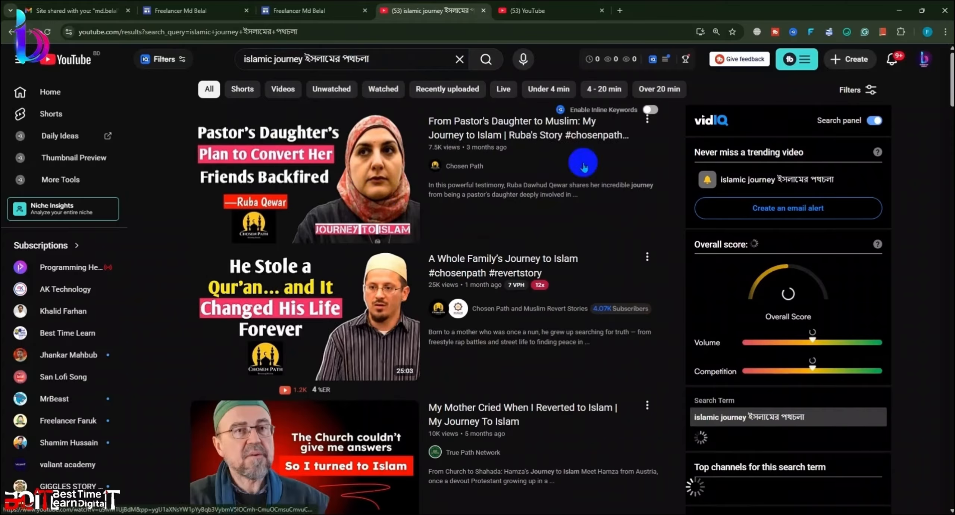
# Step: Filter to channels and open the Islamic Journey ইসলামিক পথচলা channel page
pyautogui.click(855, 88)
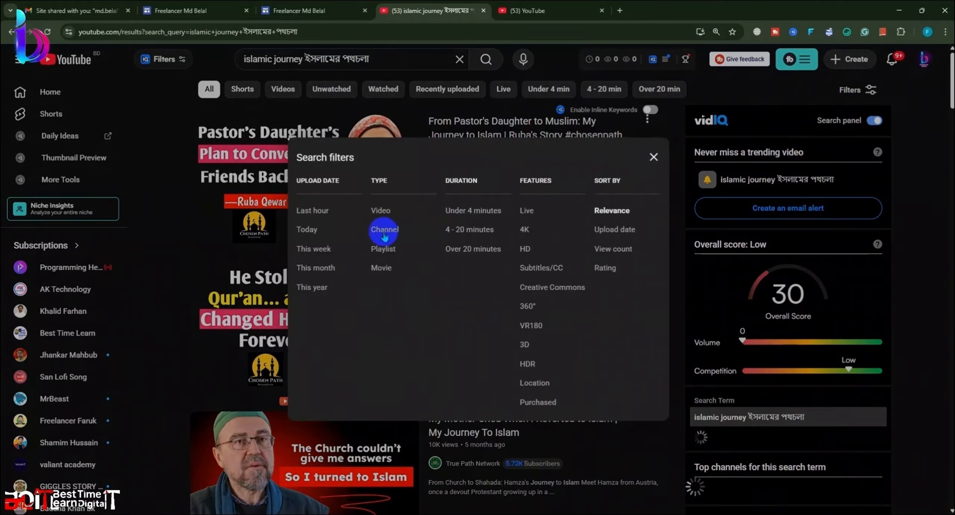
pyautogui.click(383, 231)
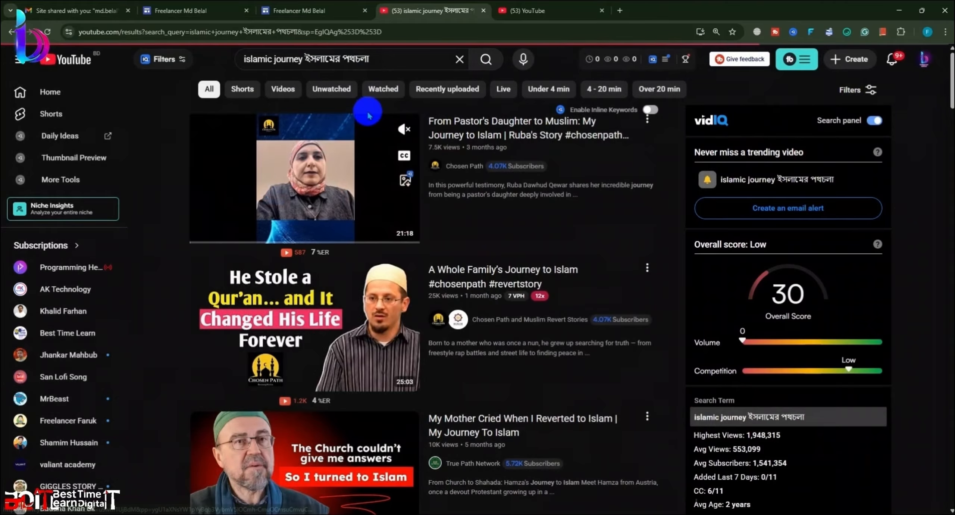
pyautogui.scroll(-5, 422, 227)
pyautogui.scroll(5, 422, 229)
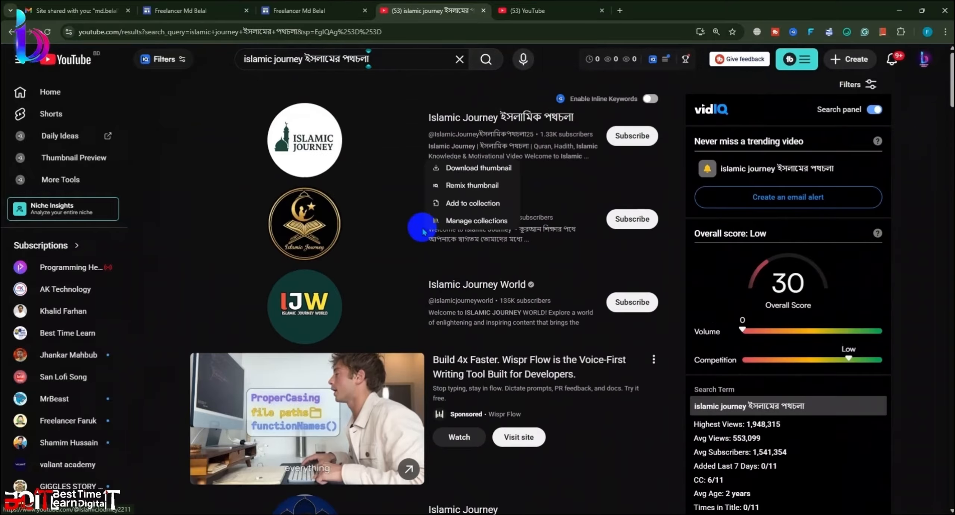
pyautogui.click(481, 117)
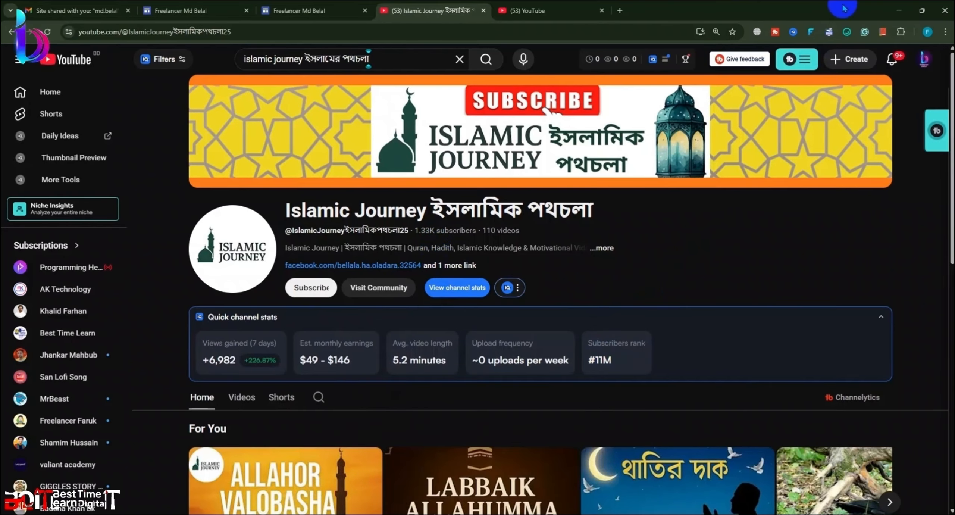
# Step: Capture a full-screen screenshot of the Islamic Journey channel page and save it
pyautogui.press('Print')
pyautogui.moveTo(182, 173); pyautogui.dragTo(122, 133)
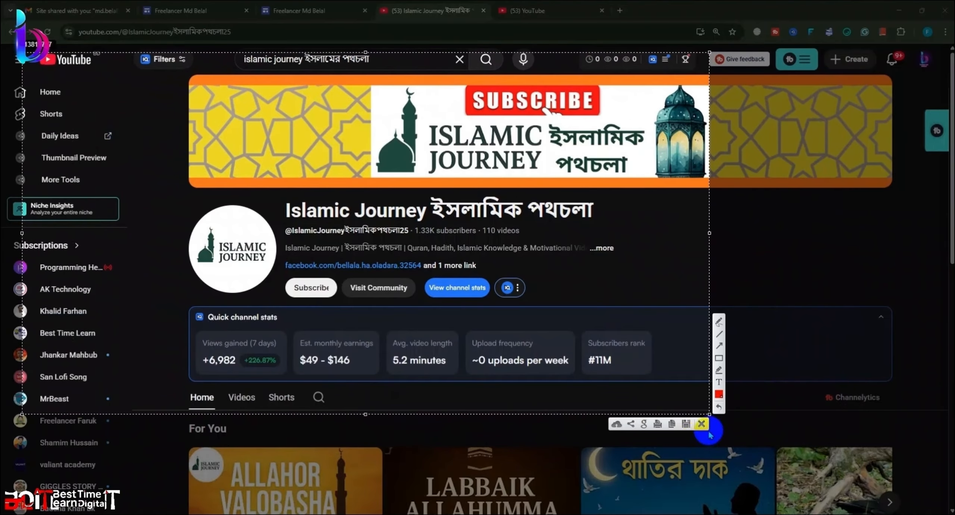
pyautogui.moveTo(709, 414); pyautogui.dragTo(930, 513)
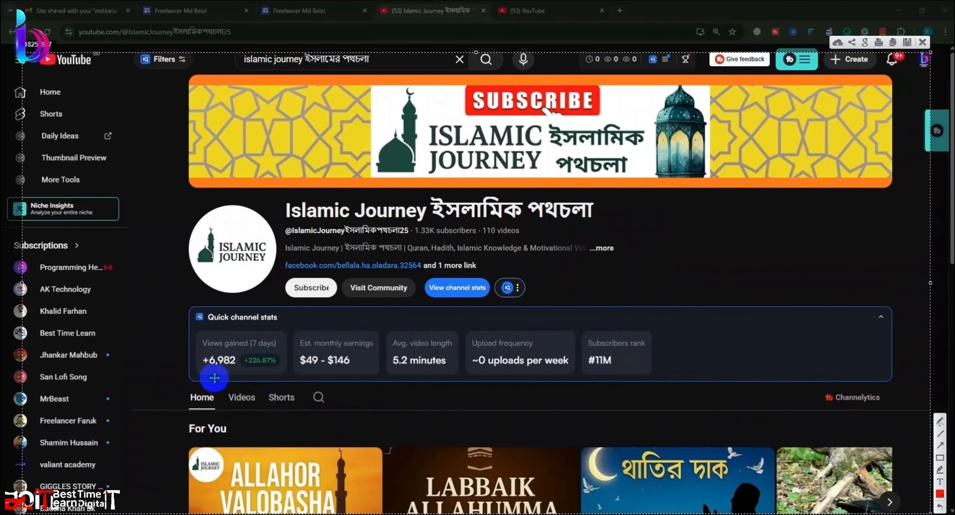
pyautogui.moveTo(439, 290); pyautogui.dragTo(428, 290)
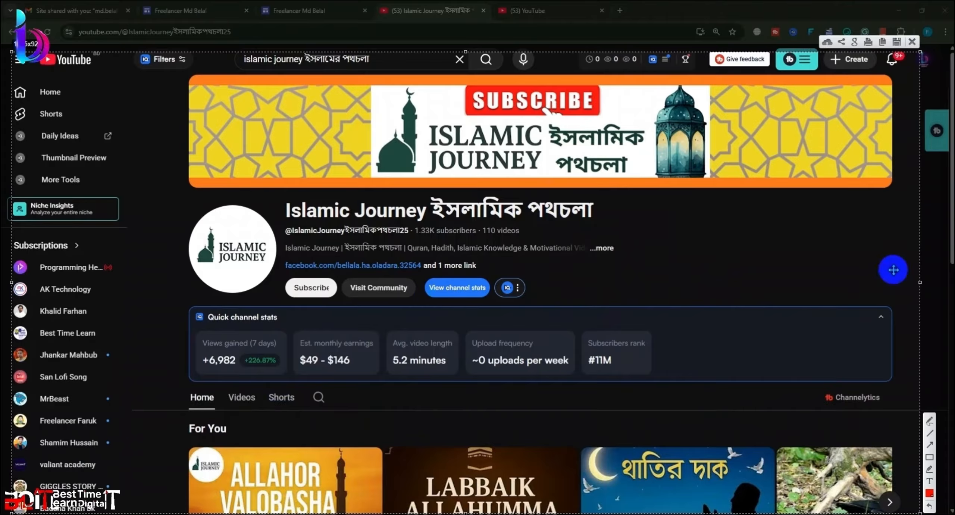
pyautogui.moveTo(1, 1)
pyautogui.mouseDown()
pyautogui.moveTo(951, 511)
pyautogui.moveTo(921, 487)
pyautogui.moveTo(954, 513)
pyautogui.moveTo(942, 444)
pyautogui.moveTo(953, 385)
pyautogui.moveTo(939, 506)
pyautogui.moveTo(953, 514)
pyautogui.mouseUp()
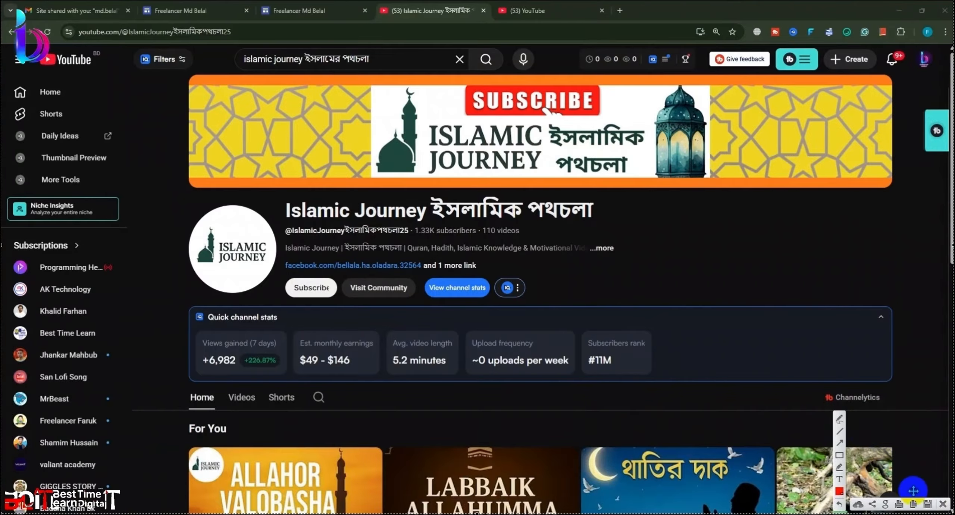
pyautogui.click(927, 504)
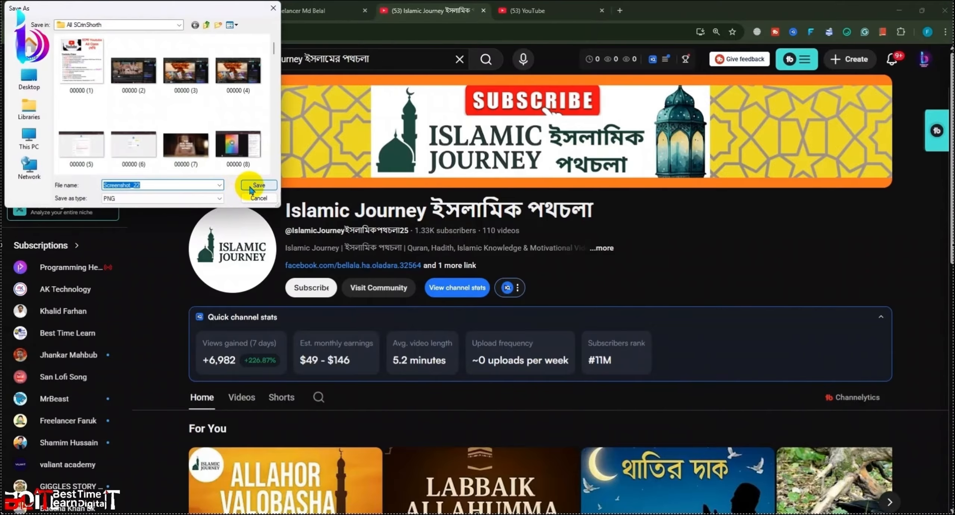
pyautogui.click(254, 189)
# Step: Review the channel's videos, description and details, then open a new browser tab
pyautogui.scroll(-10, 518, 320)
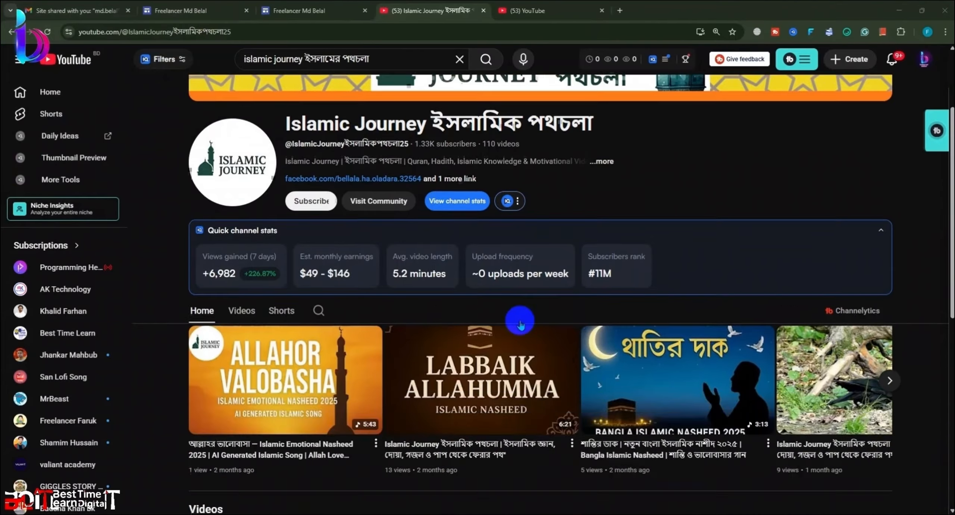
pyautogui.scroll(4, 279, 262)
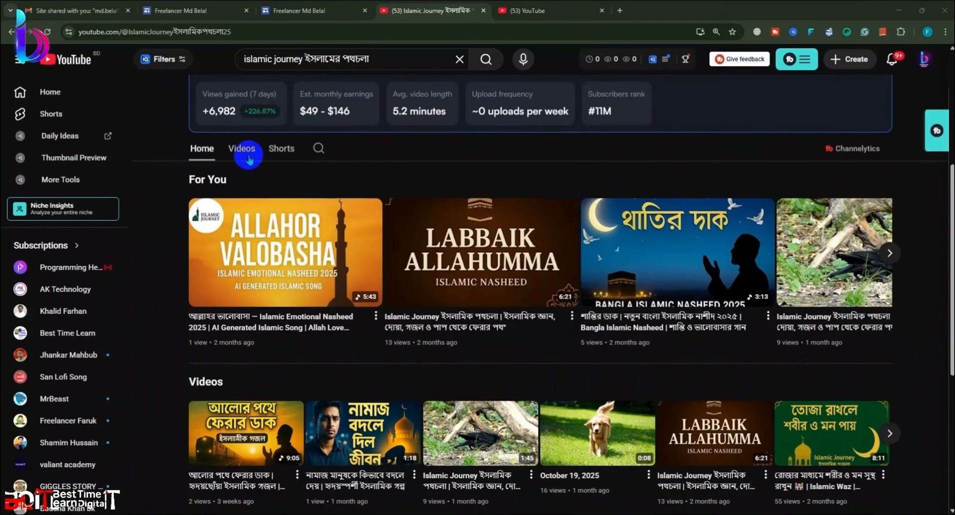
pyautogui.click(245, 149)
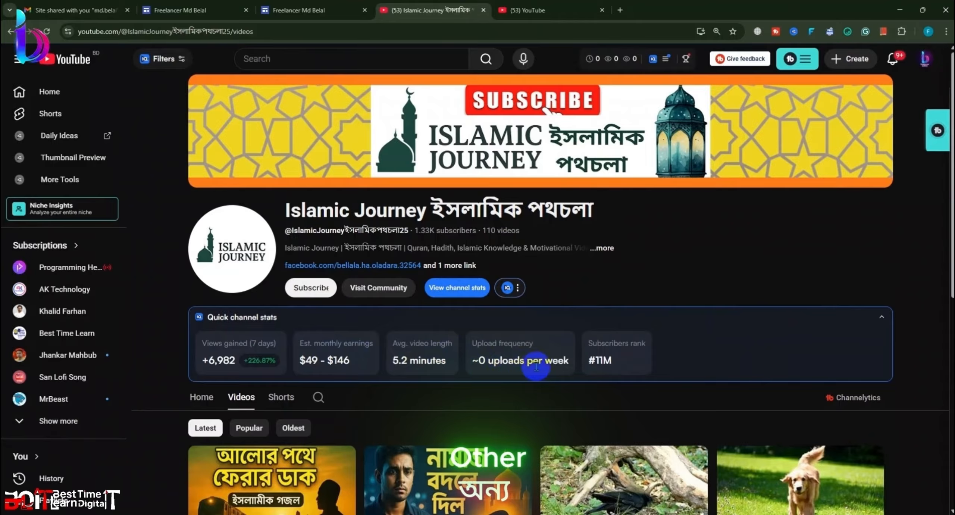
pyautogui.tripleClick(612, 357)
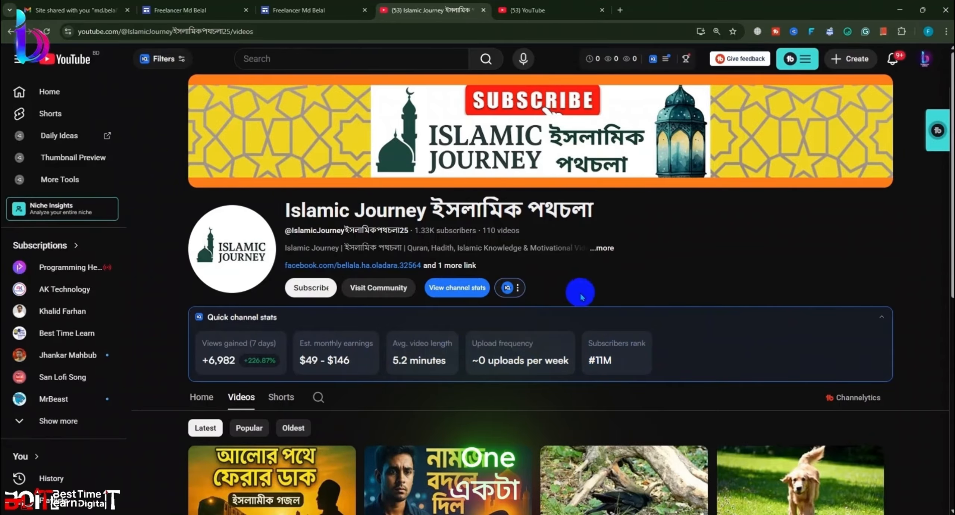
pyautogui.click(602, 247)
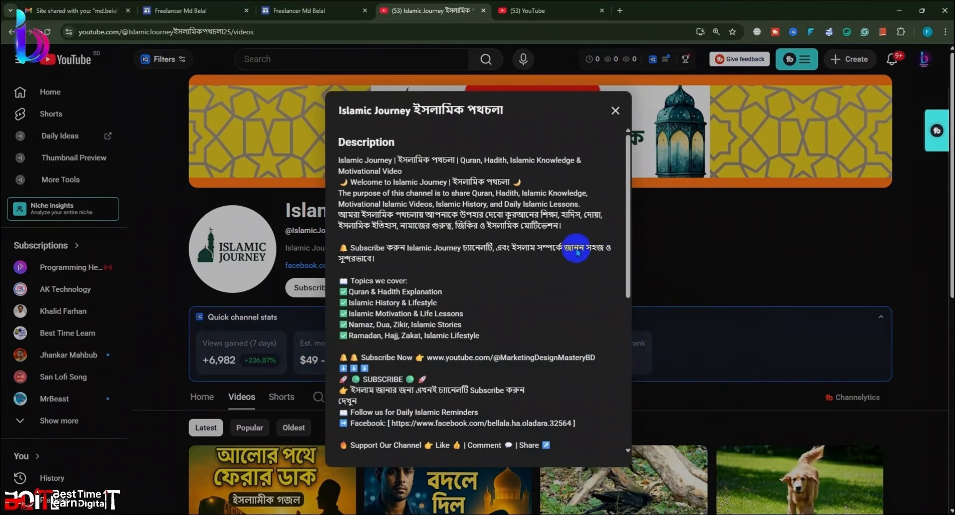
pyautogui.click(615, 110)
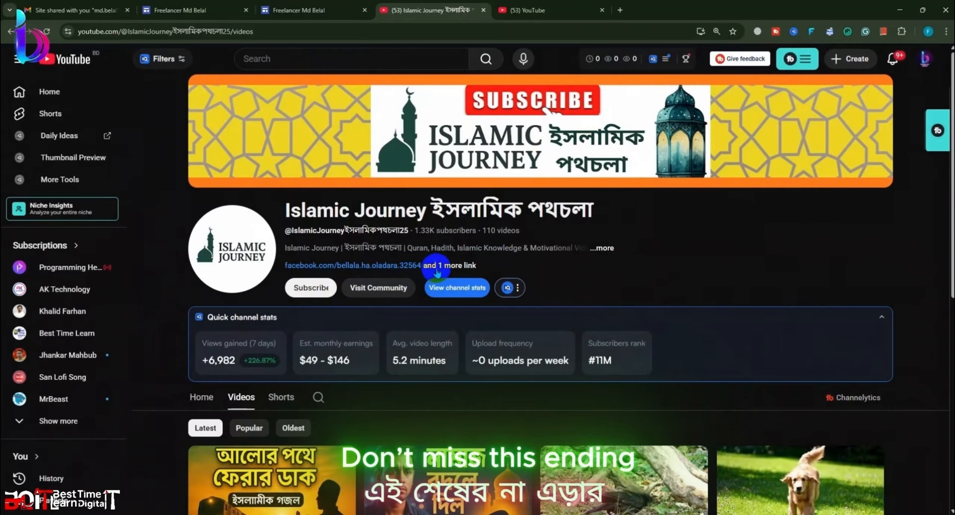
pyautogui.click(436, 266)
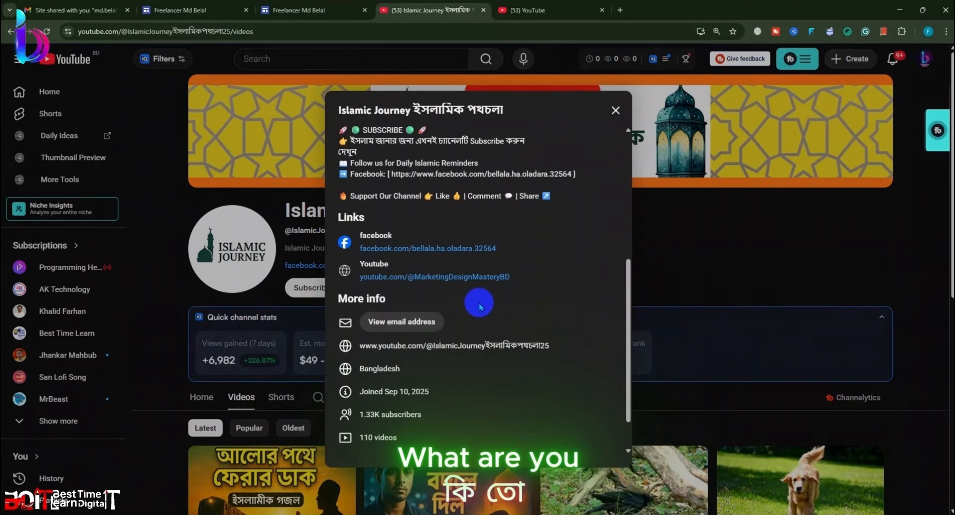
pyautogui.click(615, 110)
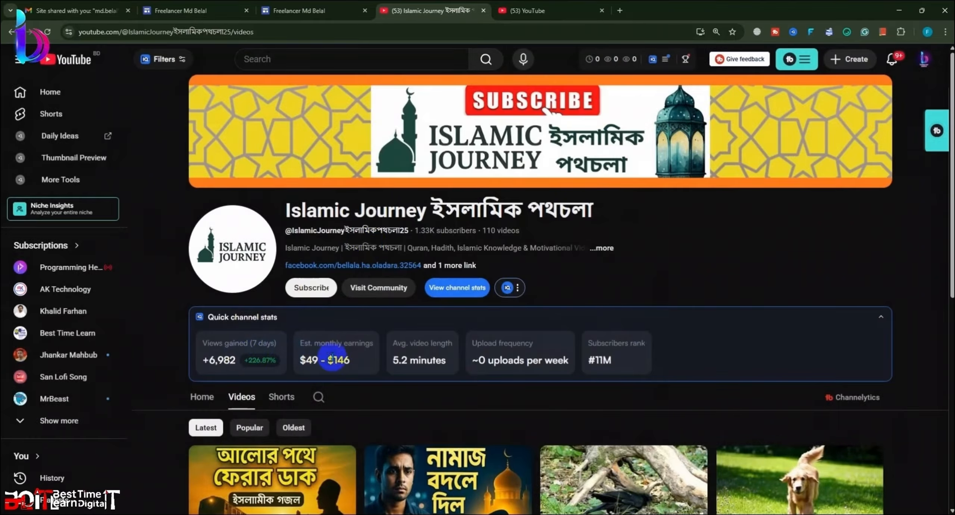
pyautogui.click(245, 32)
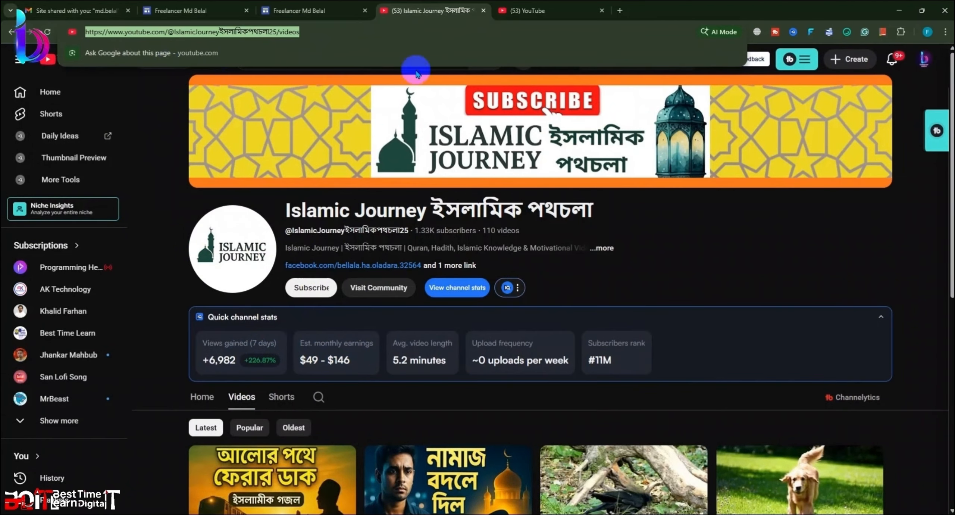
pyautogui.hotkey('ctrl', 't')
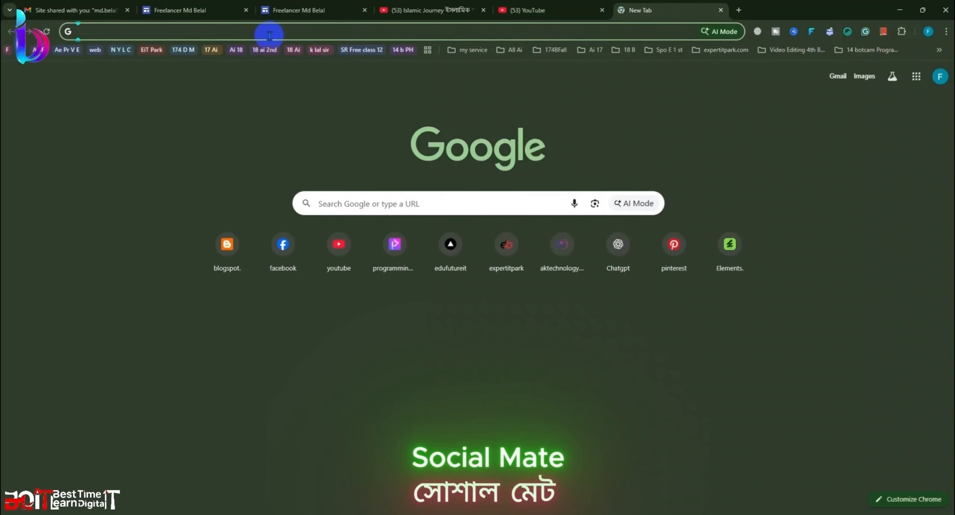
# Step: Clear a mistyped Bengali entry and search Google for 'Sosul'
pyautogui.click(269, 32)
pyautogui.write('ু')
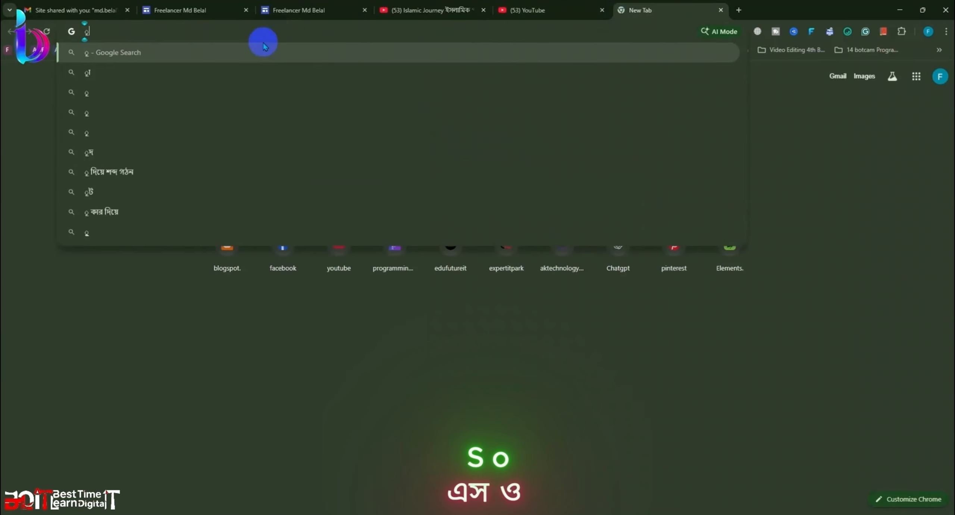
pyautogui.write('গুজদ')
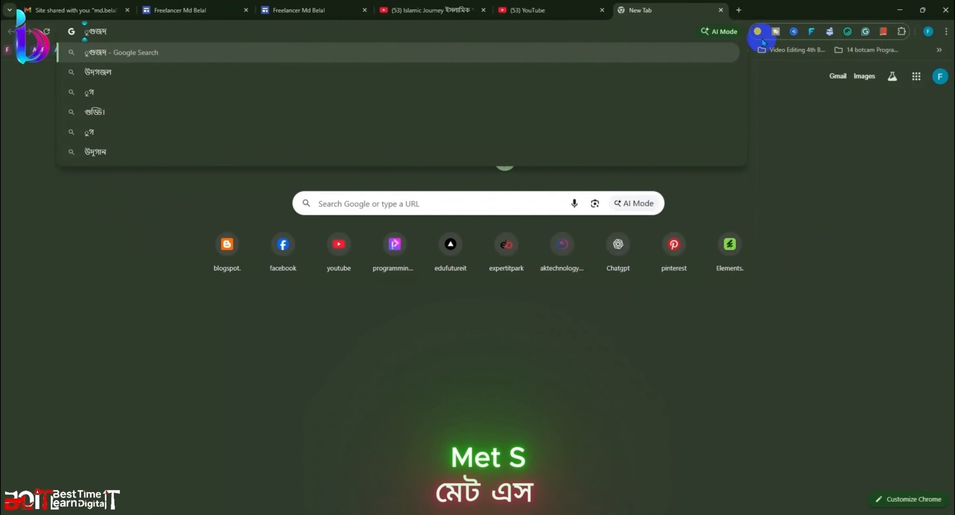
pyautogui.press('BackSpace')
pyautogui.press('BackSpace')
pyautogui.press('BackSpace')
pyautogui.press('BackSpace')
pyautogui.press('BackSpace')
pyautogui.click(812, 1)
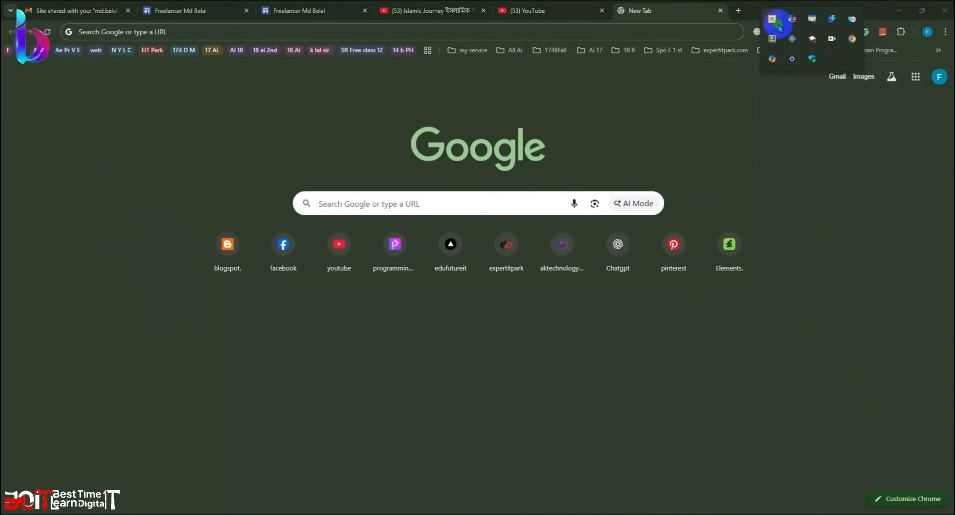
pyautogui.click(345, 28)
pyautogui.write('S')
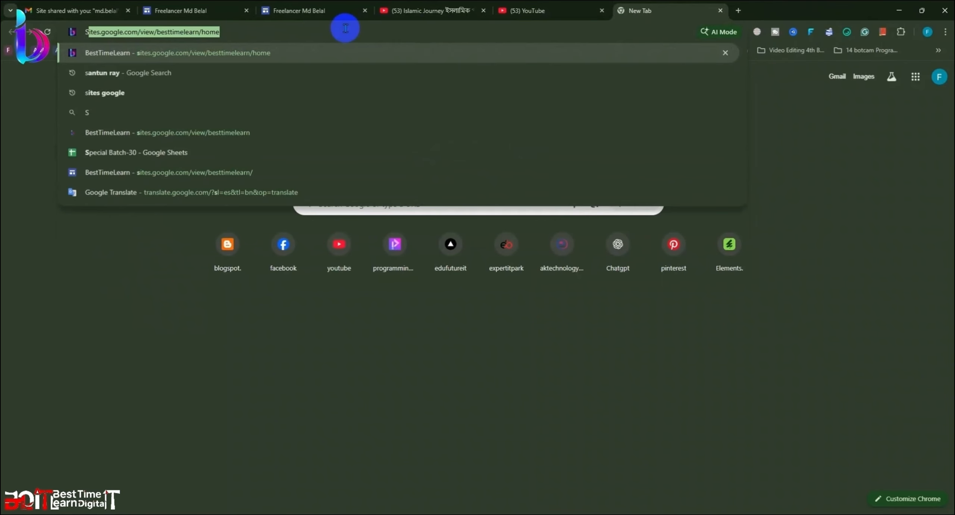
pyautogui.write('osul')
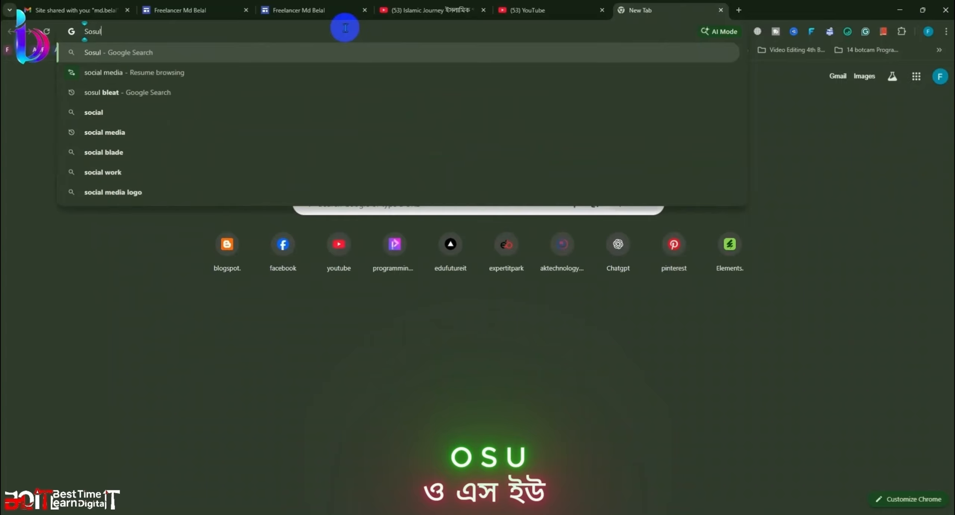
pyautogui.click(175, 72)
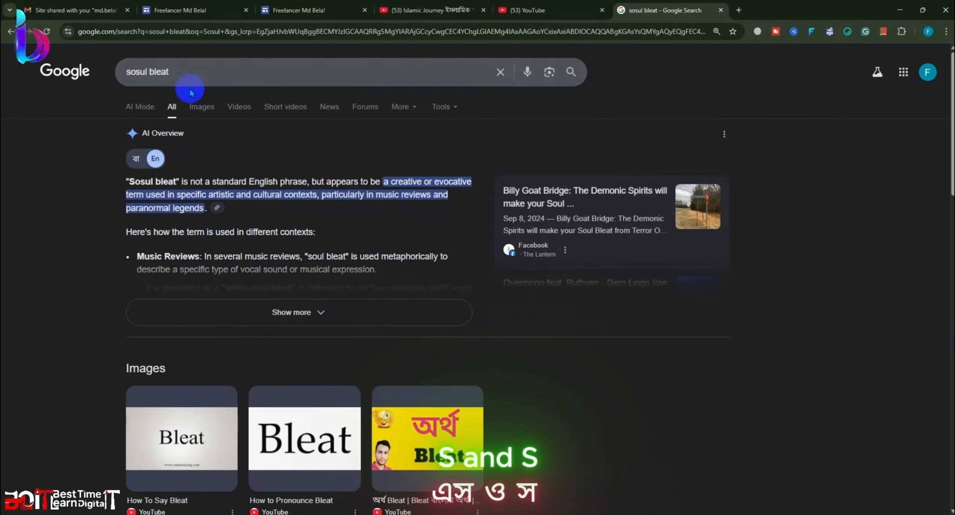
# Step: Refine the Google search to 'sosul belat', then to 'social bangla'
pyautogui.moveTo(174, 72); pyautogui.dragTo(119, 72)
pyautogui.press('BackSpace')
pyautogui.write('s')
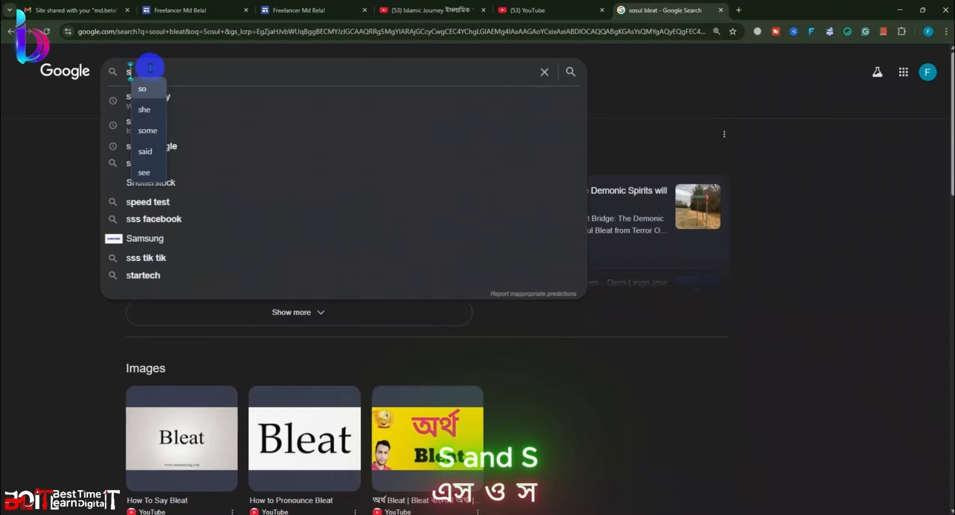
pyautogui.write('osul')
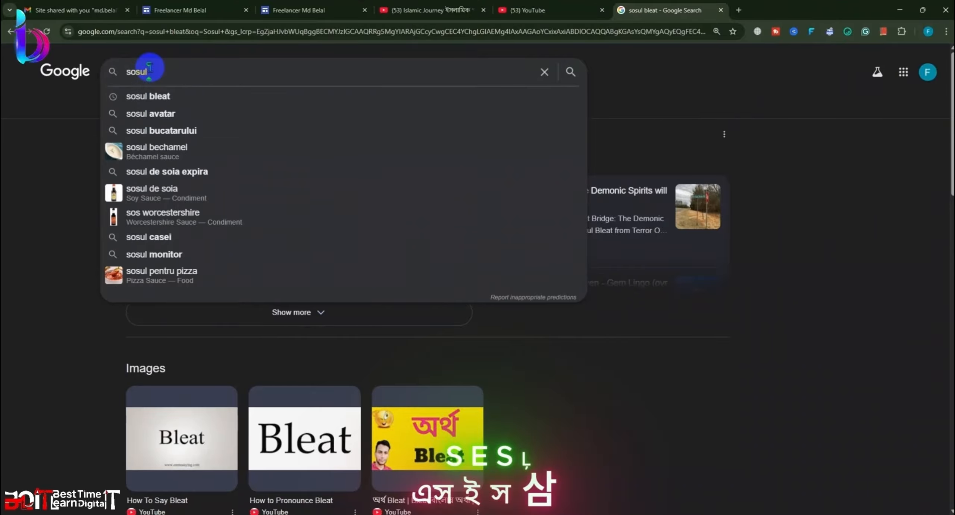
pyautogui.write(' be')
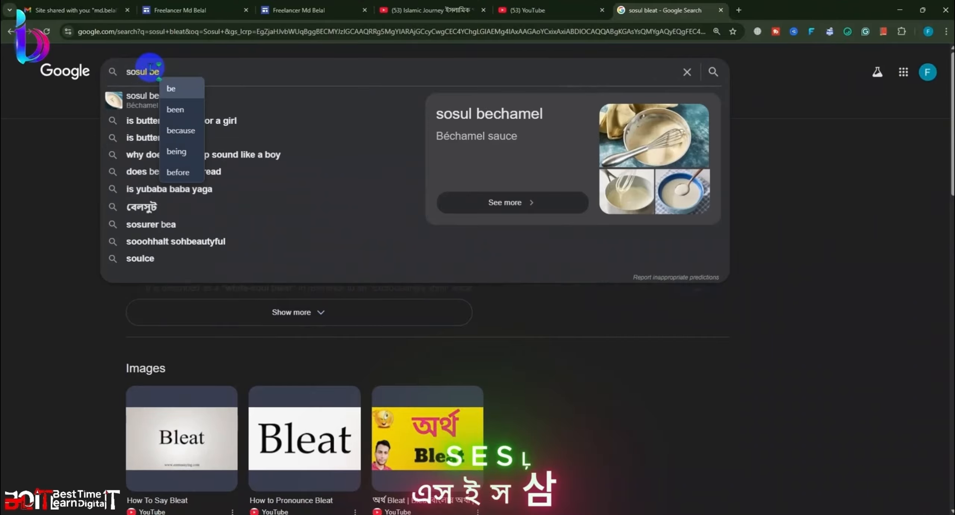
pyautogui.write('lat')
pyautogui.press('Return')
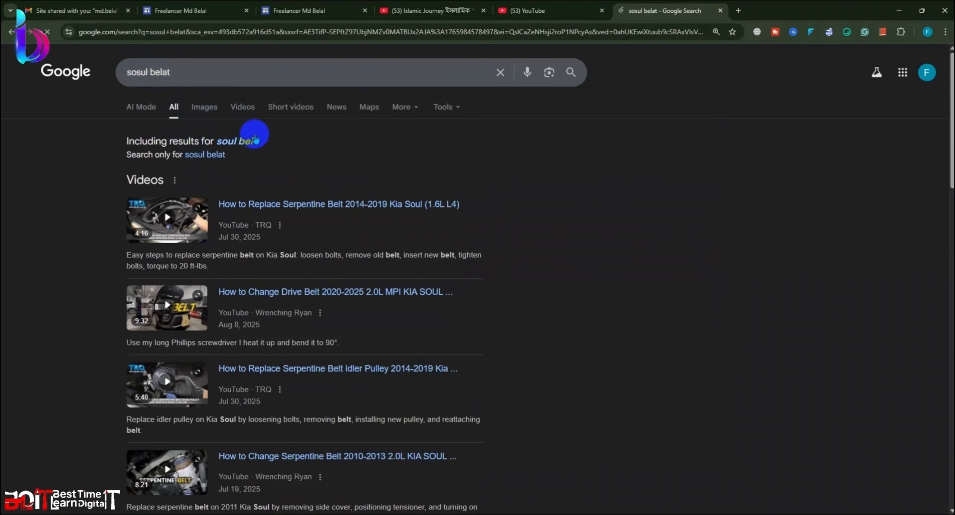
pyautogui.moveTo(182, 73); pyautogui.dragTo(67, 72)
pyautogui.press('BackSpace')
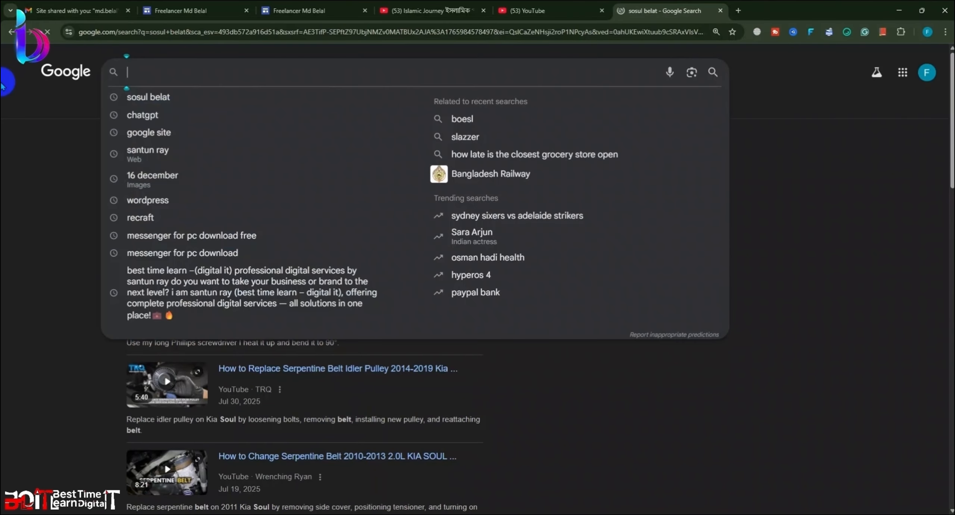
pyautogui.write('So')
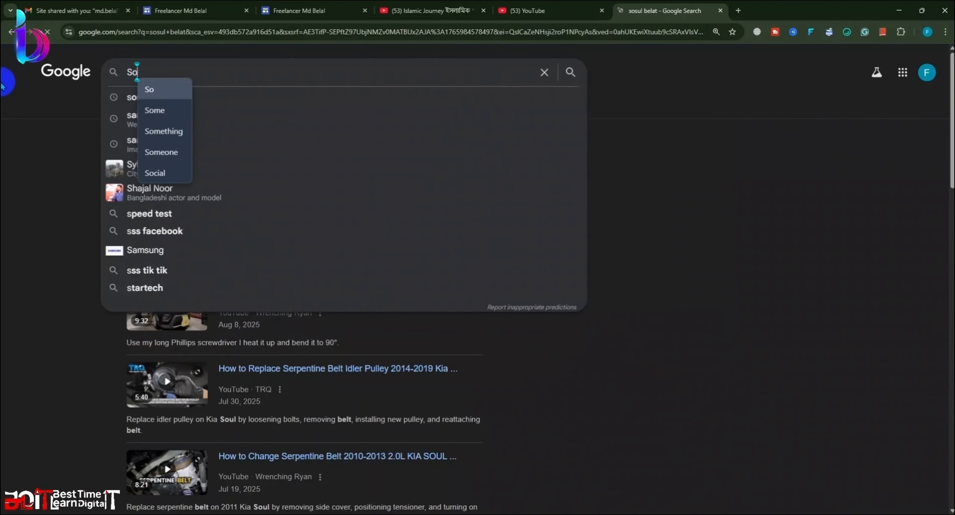
pyautogui.write('c')
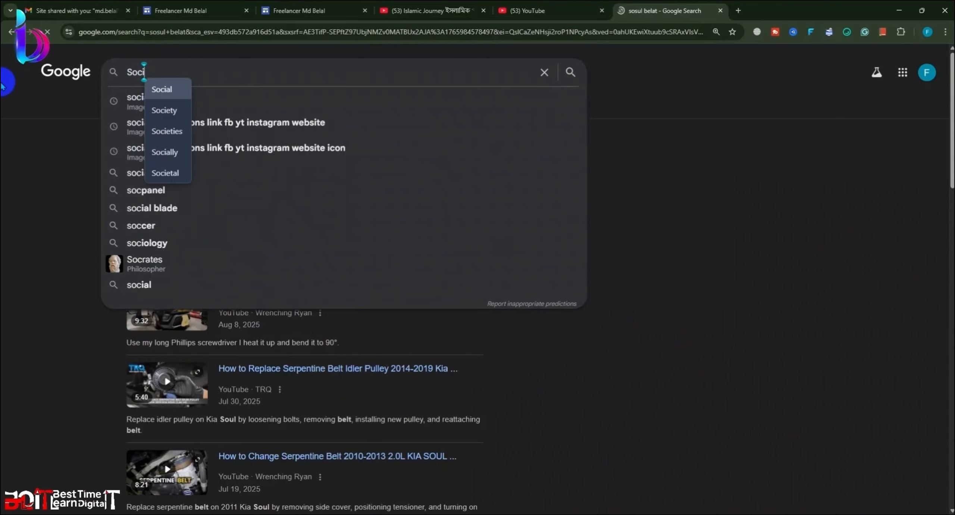
pyautogui.write('i')
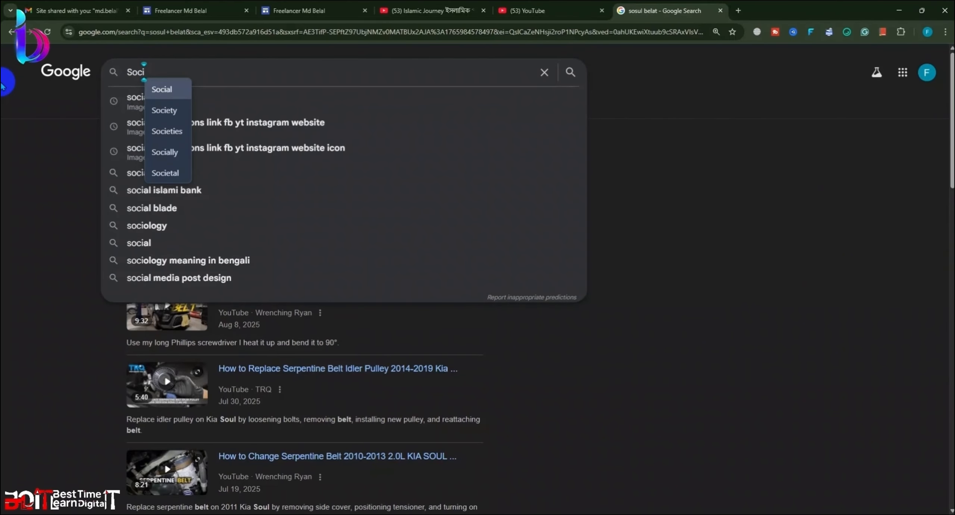
pyautogui.write('al')
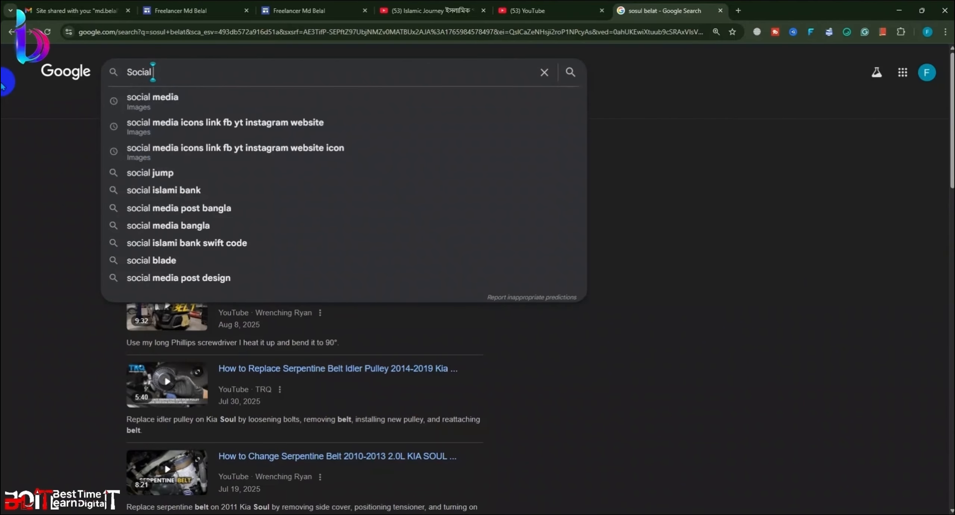
pyautogui.write(' b')
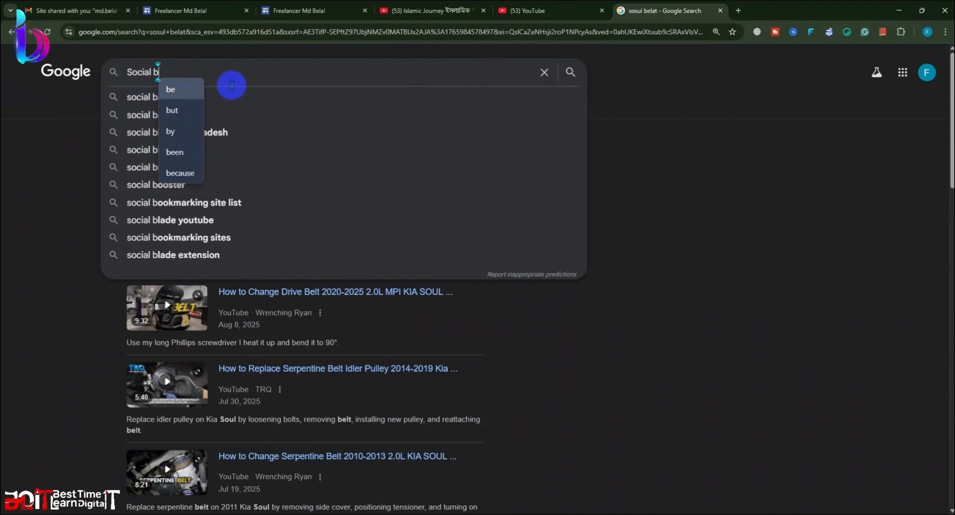
pyautogui.click(138, 97)
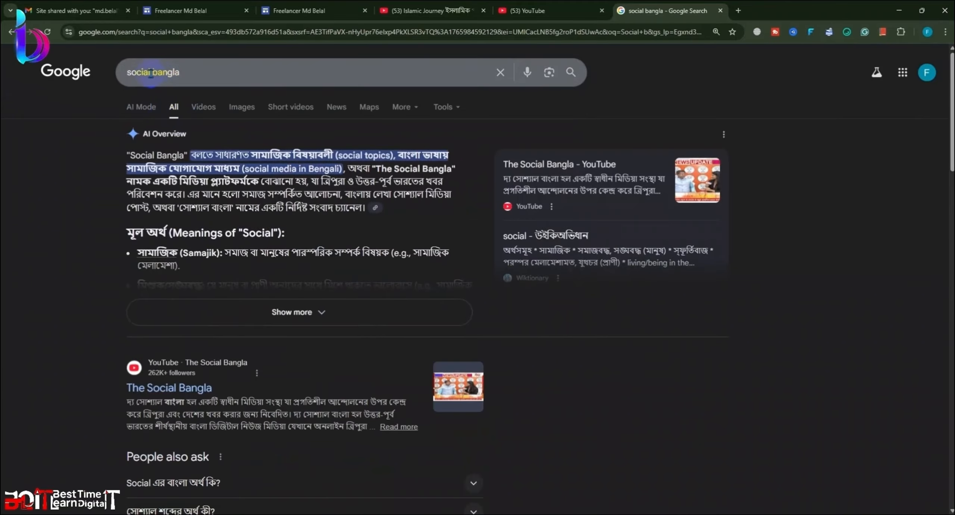
# Step: Trim 'bangla' from the query and return to the Islamic Journey tab
pyautogui.click(243, 77)
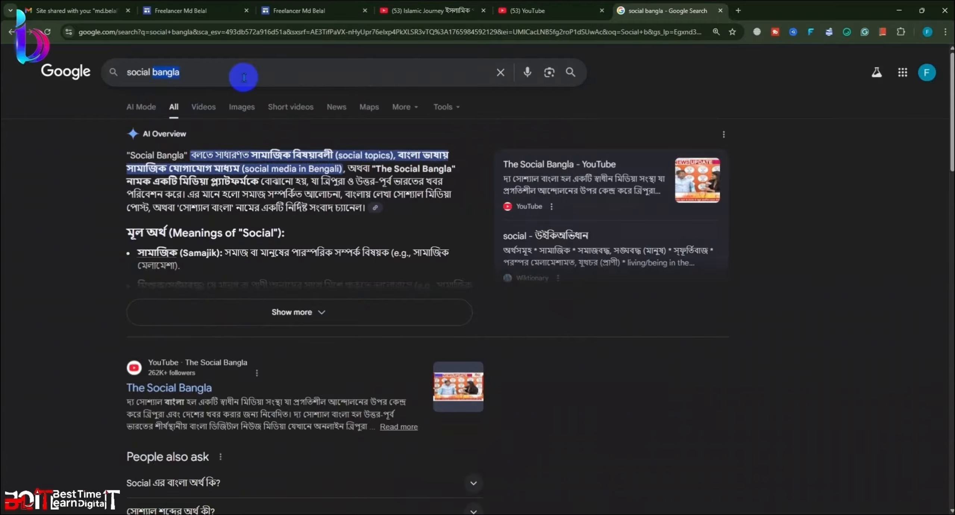
pyautogui.press('BackSpace')
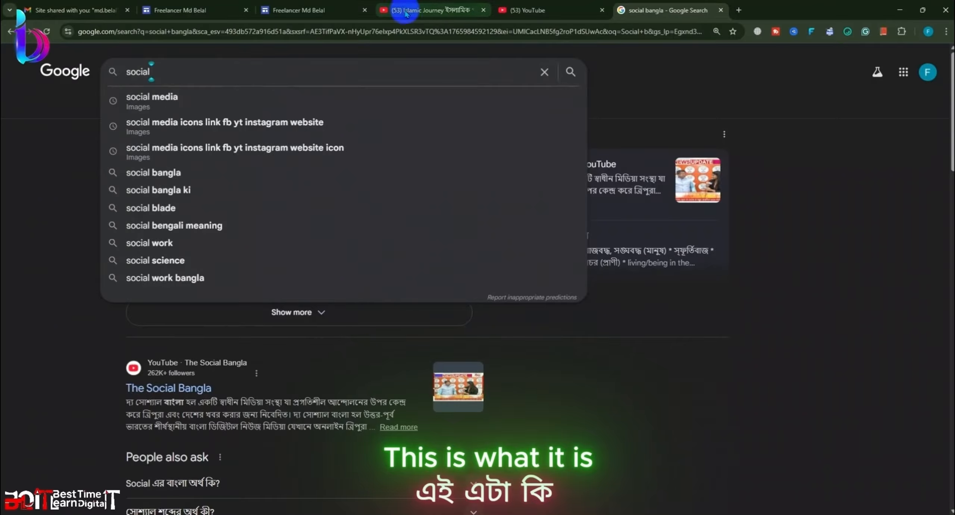
pyautogui.click(429, 11)
# Step: Highlight the $49–$146 monthly earnings estimate, then view the channel's Shorts
pyautogui.click(403, 364)
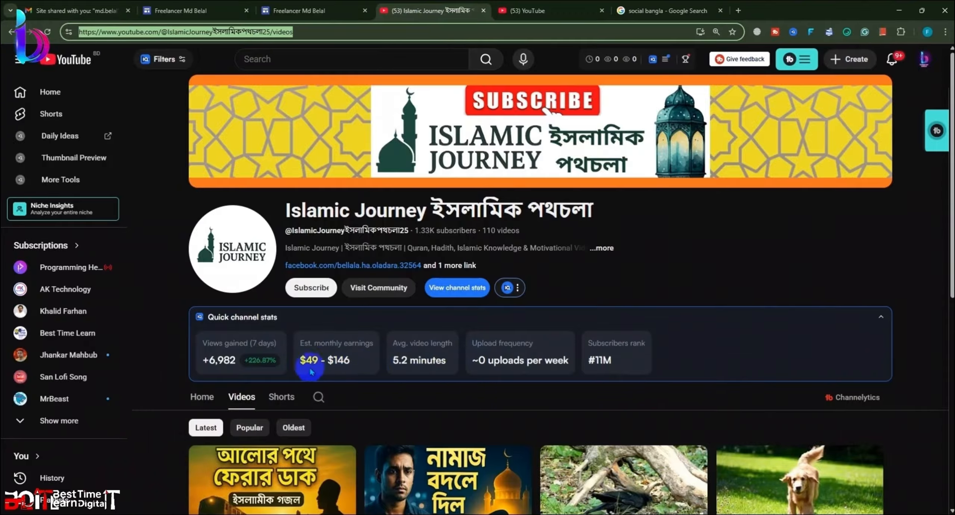
pyautogui.moveTo(303, 360); pyautogui.dragTo(358, 361)
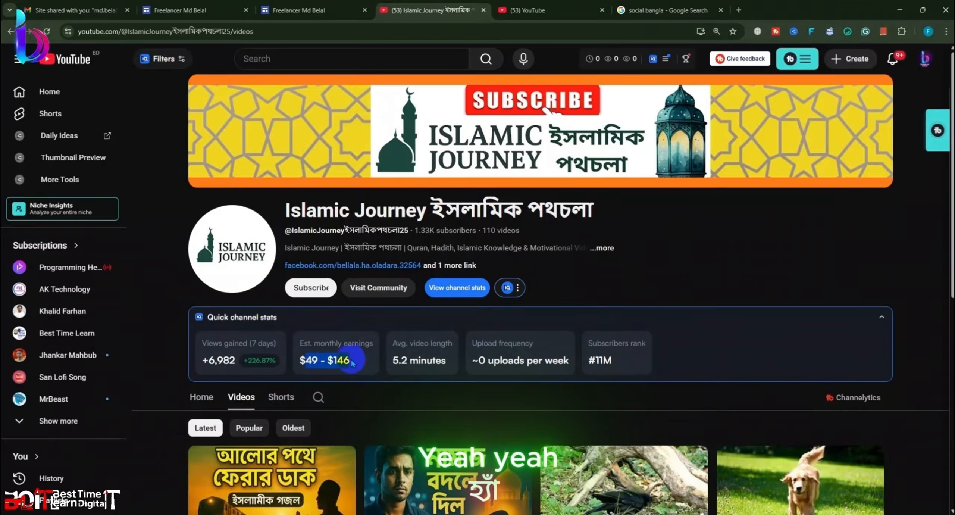
pyautogui.click(366, 361)
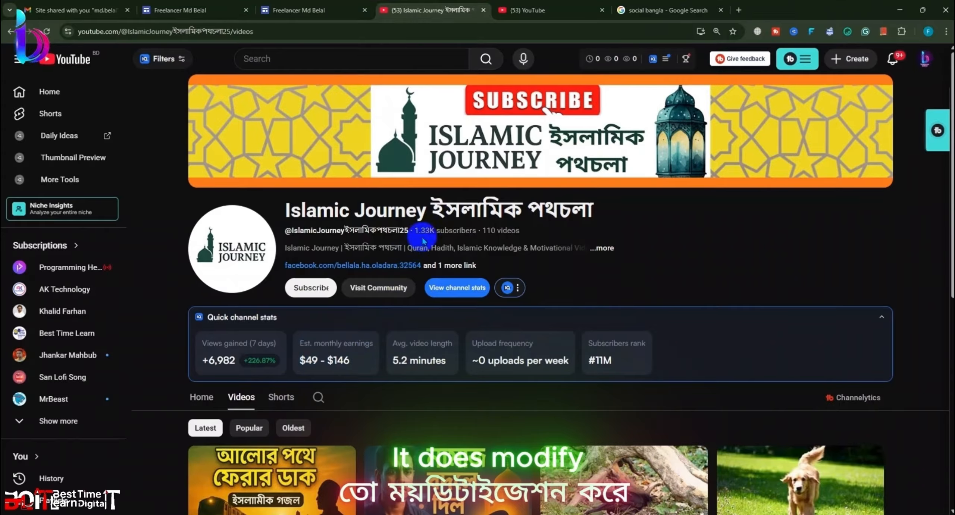
pyautogui.click(282, 396)
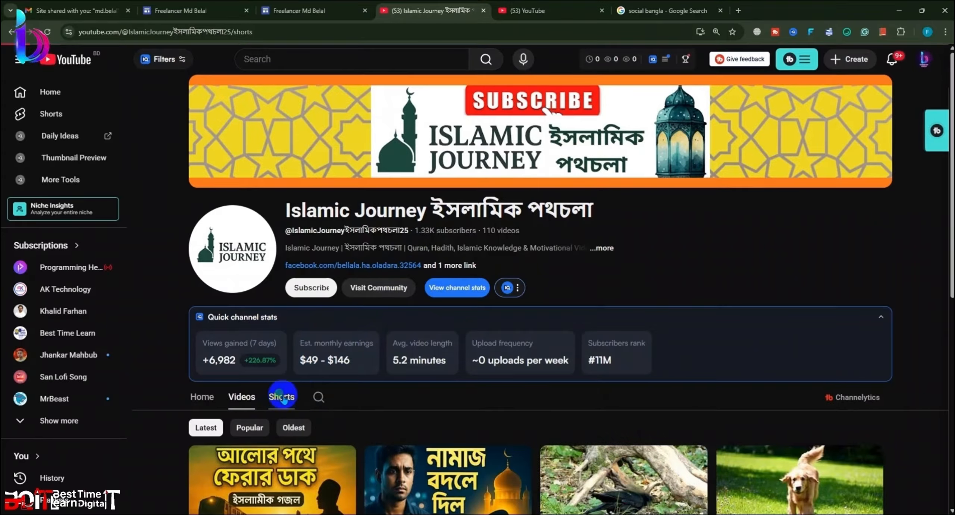
pyautogui.scroll(-5, 607, 302)
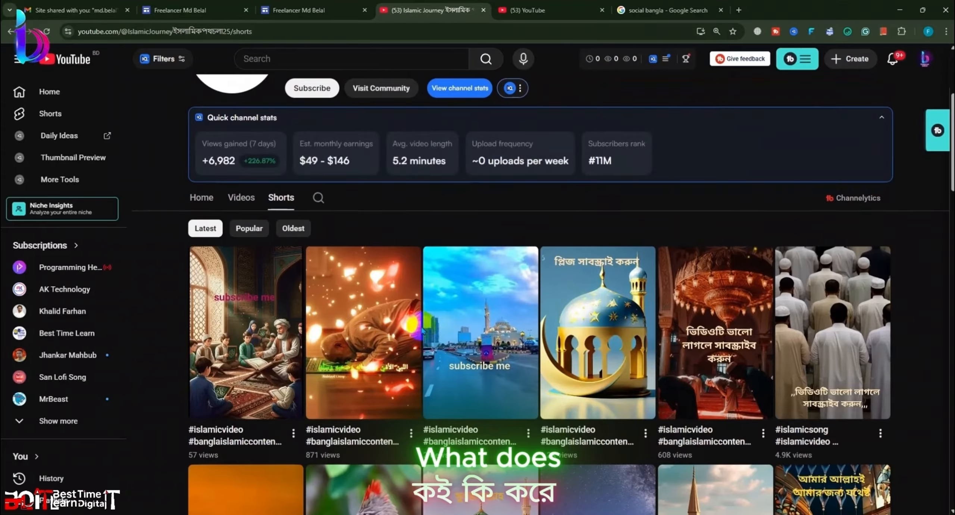
pyautogui.scroll(8, 400, 345)
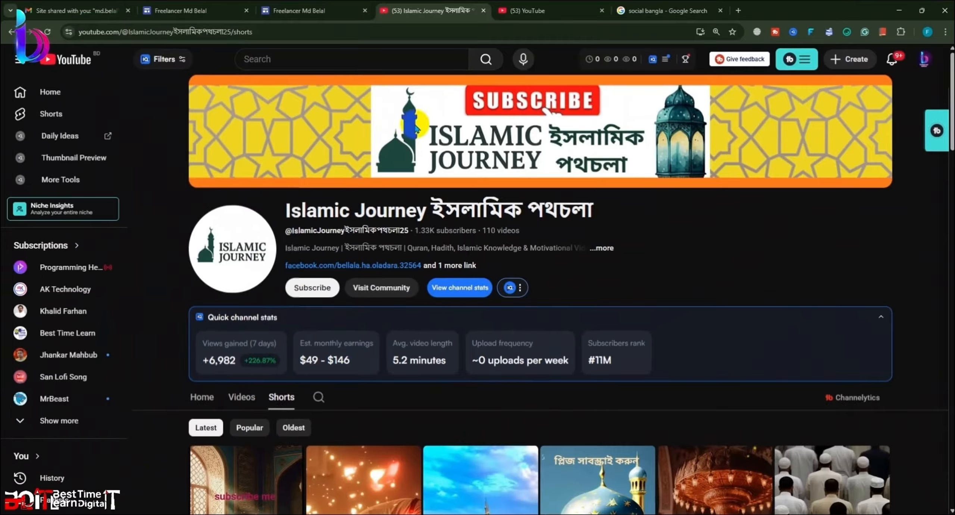
# Step: Search Google for 'social BElet' and open the Social Blade website
pyautogui.click(666, 10)
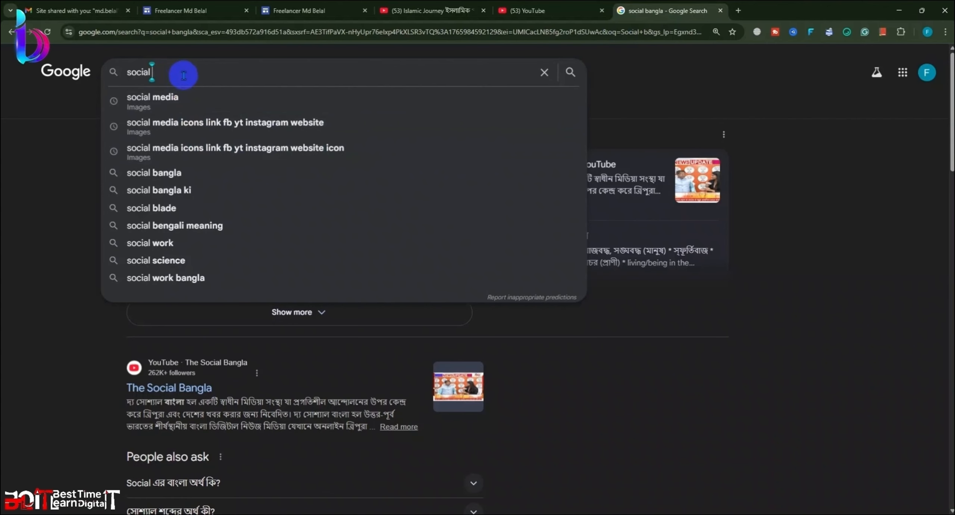
pyautogui.write('BE')
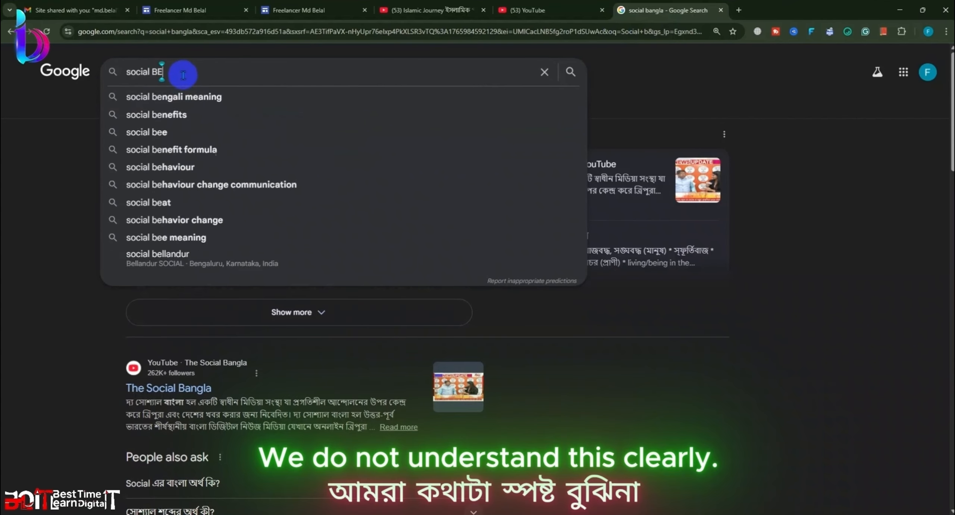
pyautogui.write('le')
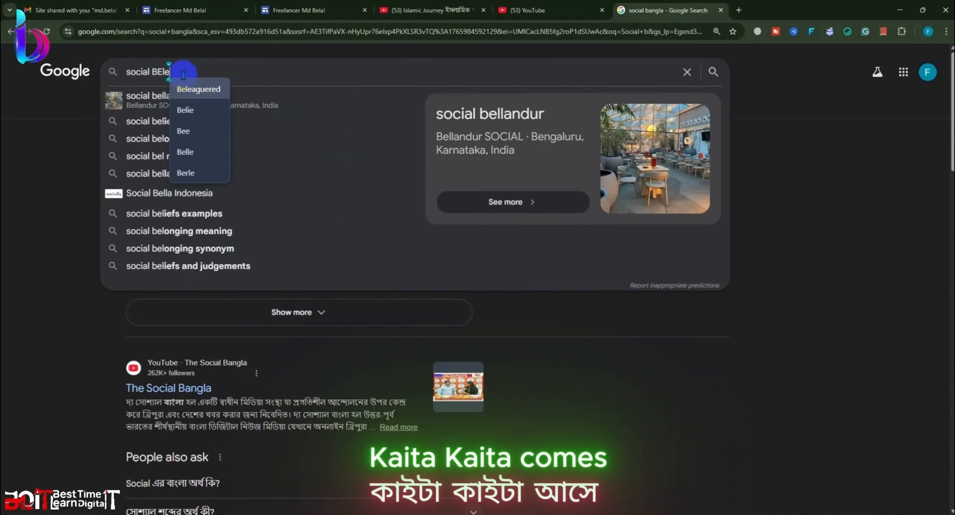
pyautogui.write('t')
pyautogui.press('Return')
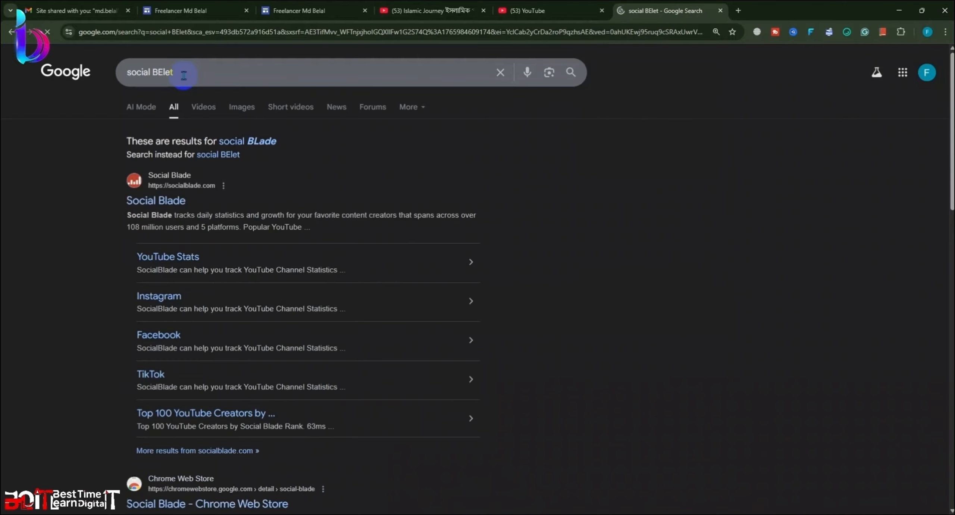
pyautogui.click(158, 211)
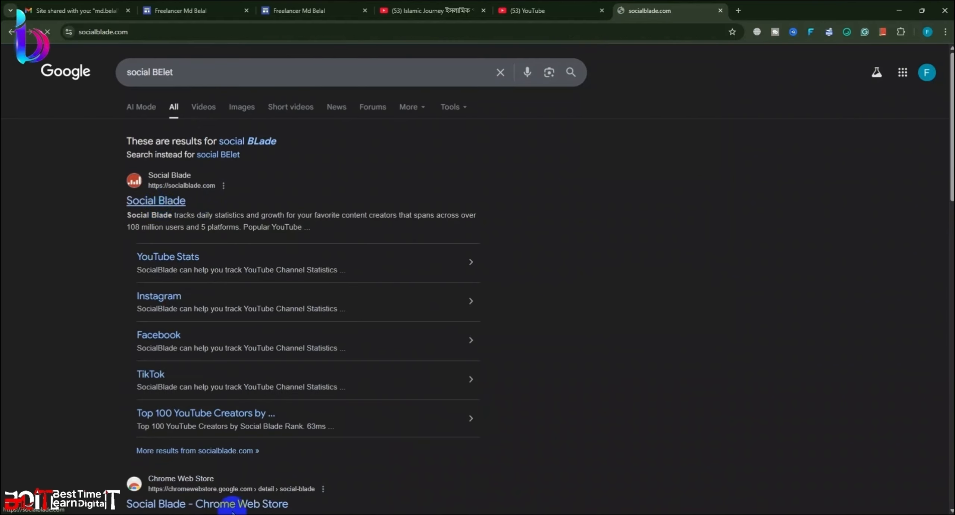
# Step: Search Social Blade with the pasted channel videos-page link
pyautogui.click(373, 56)
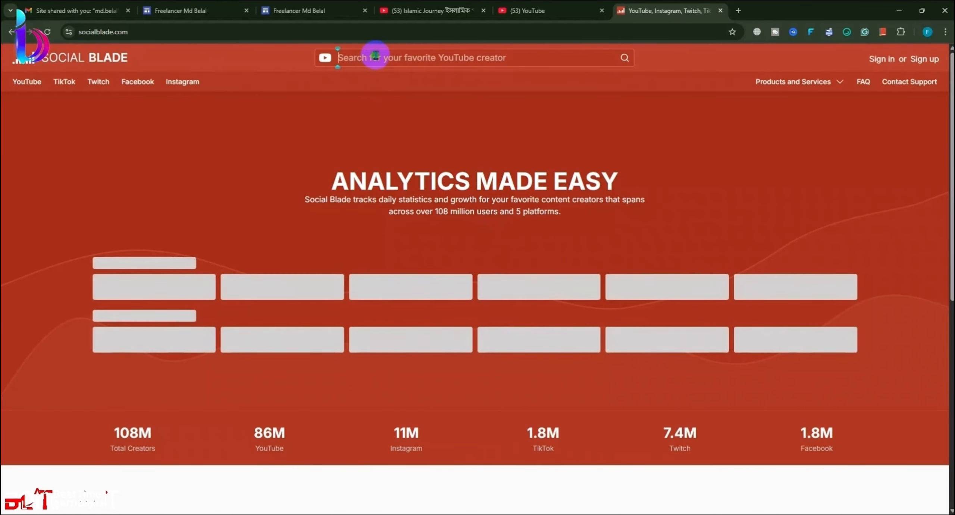
pyautogui.hotkey('ctrl', 'v')
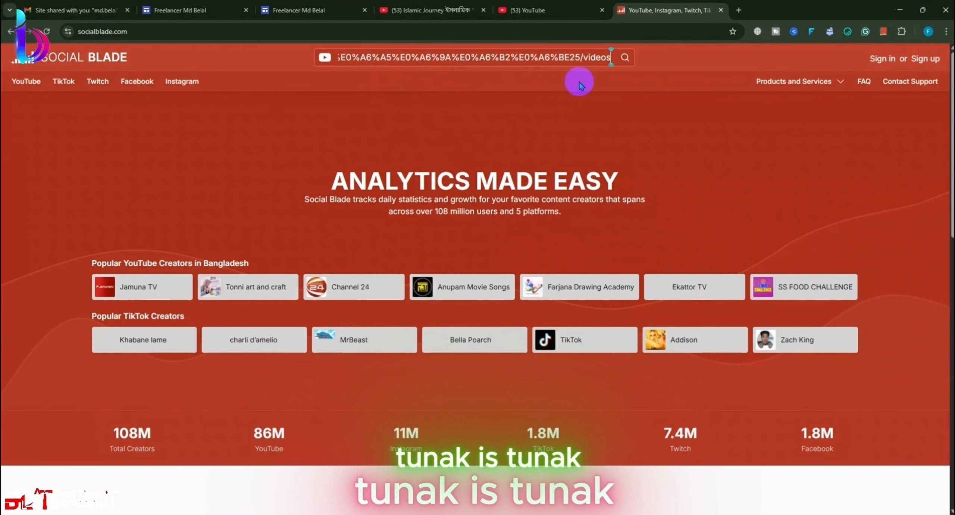
pyautogui.press('Return')
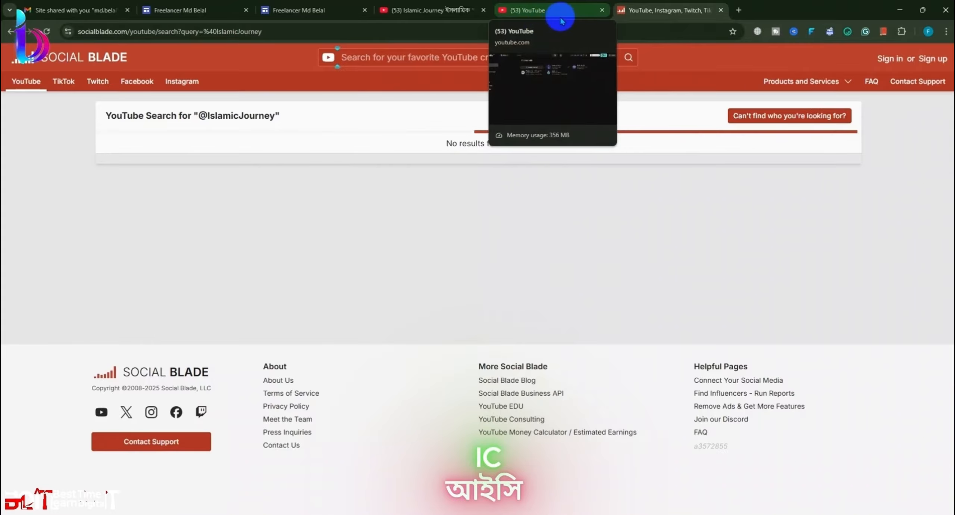
# Step: Copy the channel's home-page address and submit it in Social Blade's creator search
pyautogui.click(421, 11)
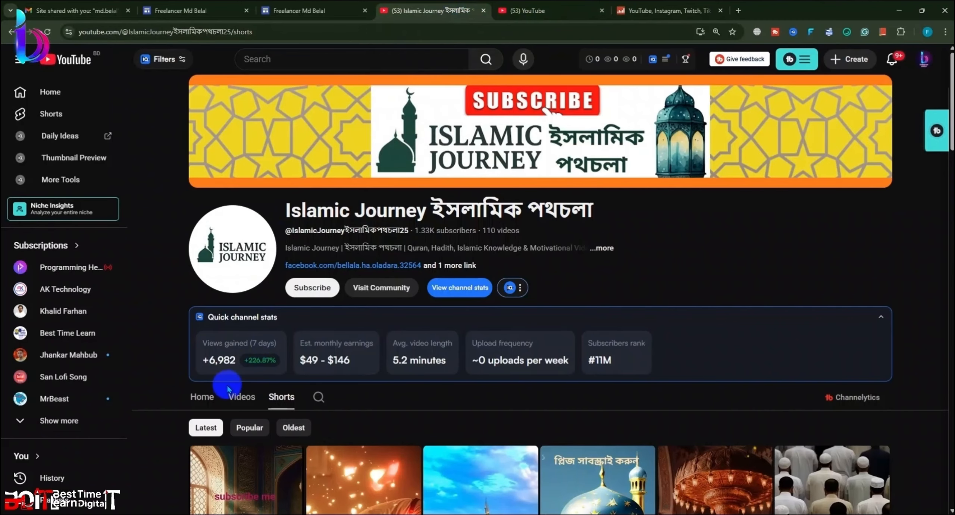
pyautogui.click(209, 397)
pyautogui.click(308, 36)
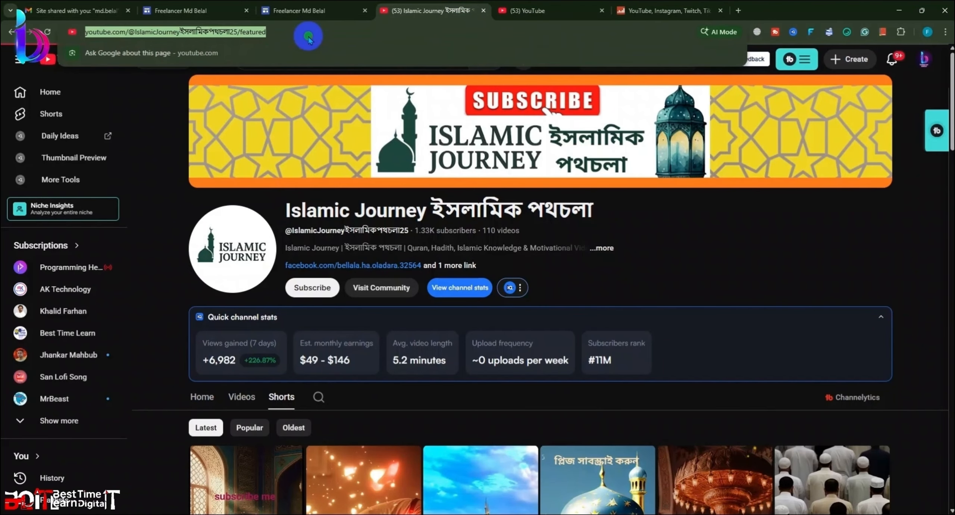
pyautogui.moveTo(237, 34); pyautogui.dragTo(53, 30)
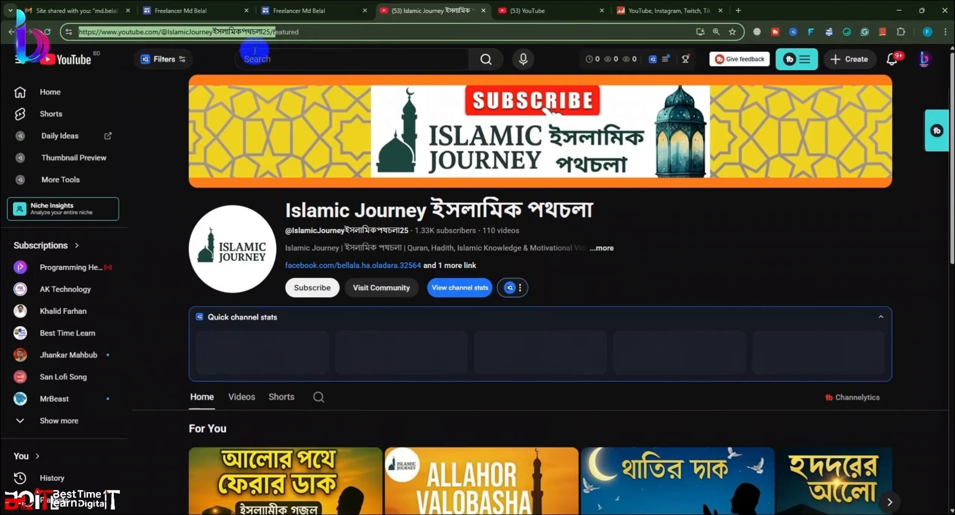
pyautogui.moveTo(272, 37); pyautogui.dragTo(90, 30)
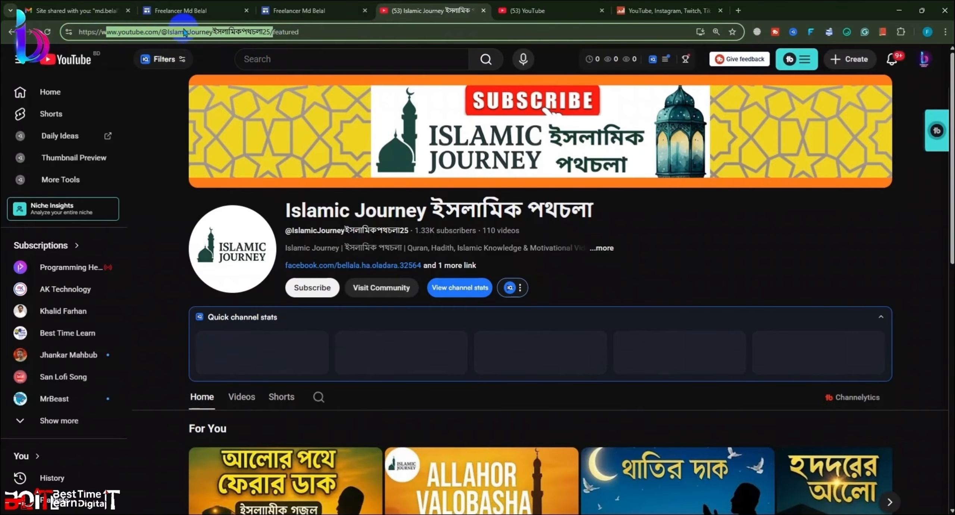
pyautogui.moveTo(270, 33); pyautogui.dragTo(100, 47)
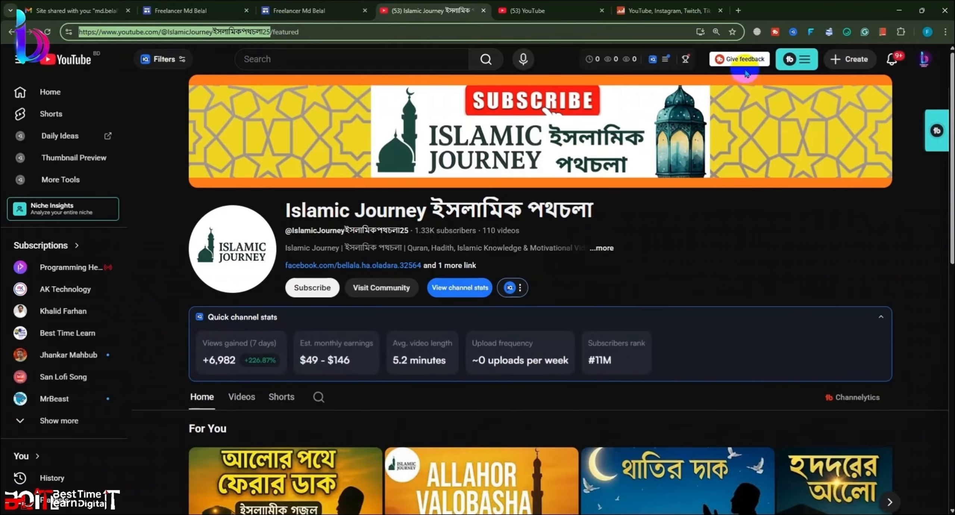
pyautogui.click(652, 15)
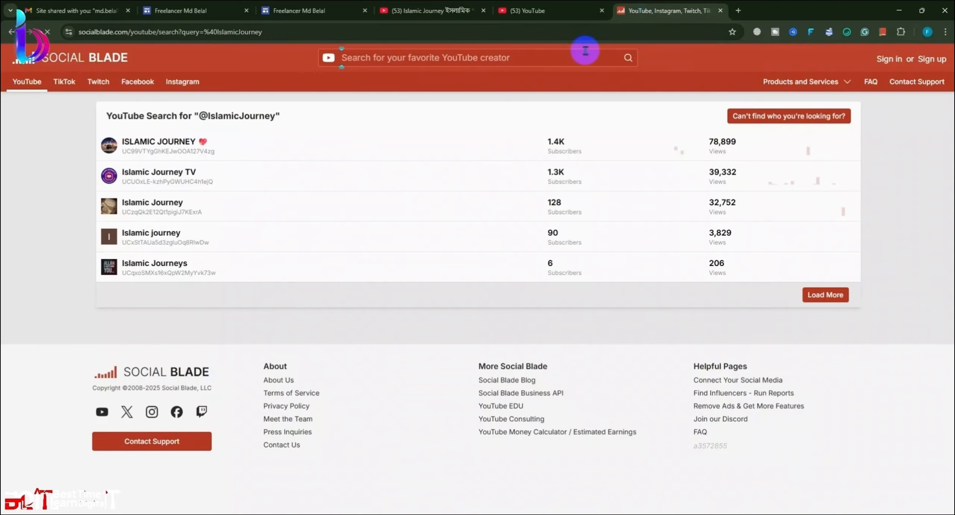
pyautogui.click(397, 60)
pyautogui.hotkey('ctrl', 'v')
pyautogui.click(628, 58)
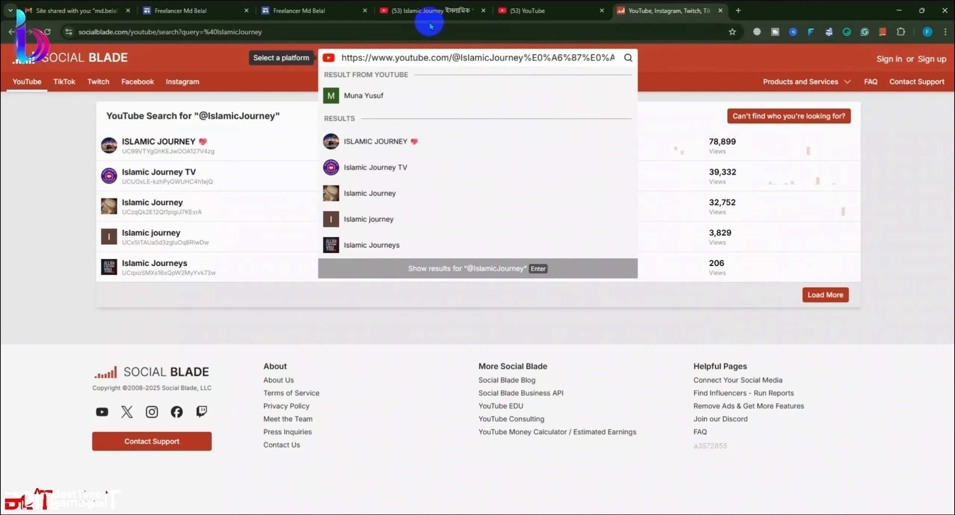
# Step: Paste the channel's featured-page link into Social Blade and open the suggested channel
pyautogui.click(432, 16)
pyautogui.click(323, 32)
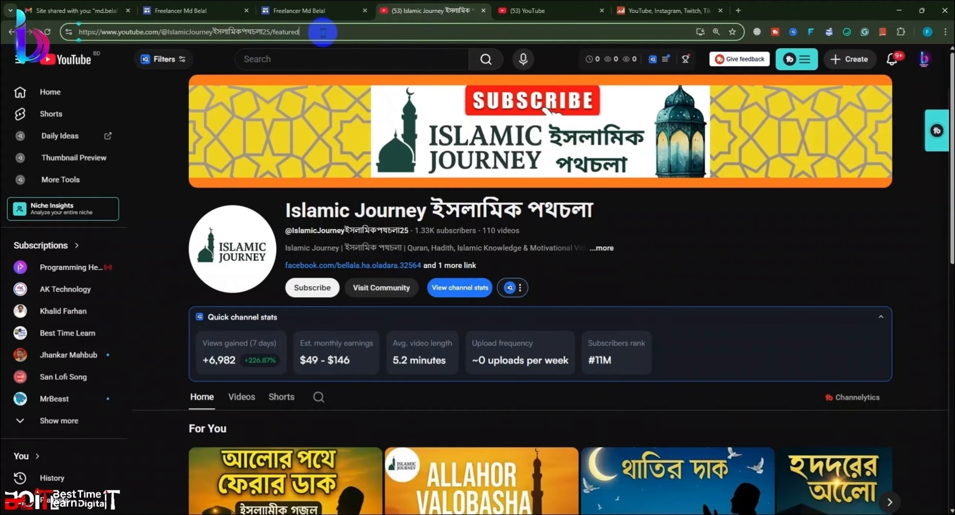
pyautogui.moveTo(168, 32); pyautogui.dragTo(79, 32)
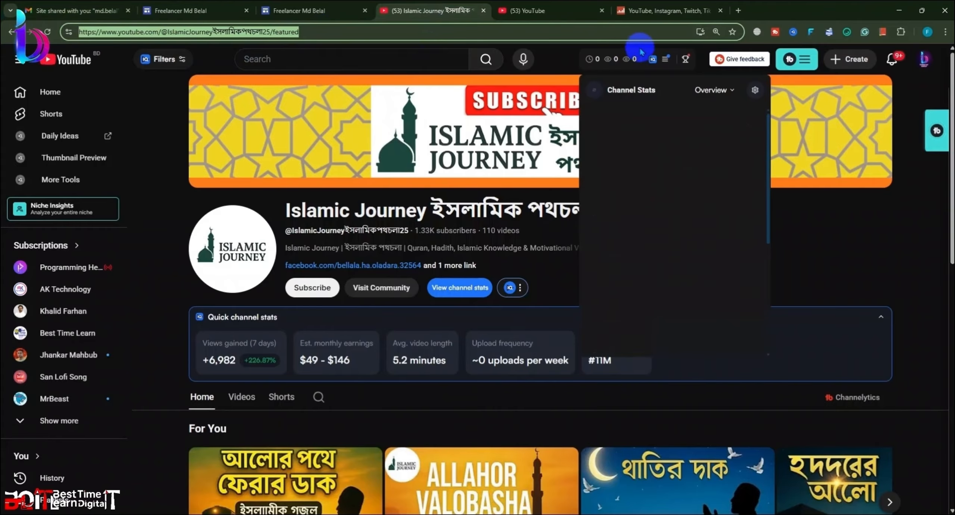
pyautogui.click(648, 17)
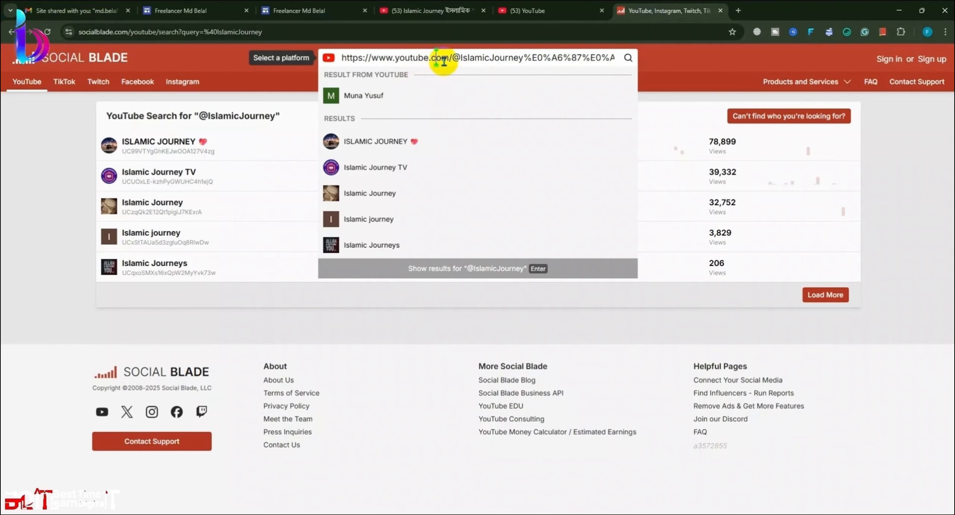
pyautogui.hotkey('ctrl', 'a')
pyautogui.hotkey('ctrl', 'v')
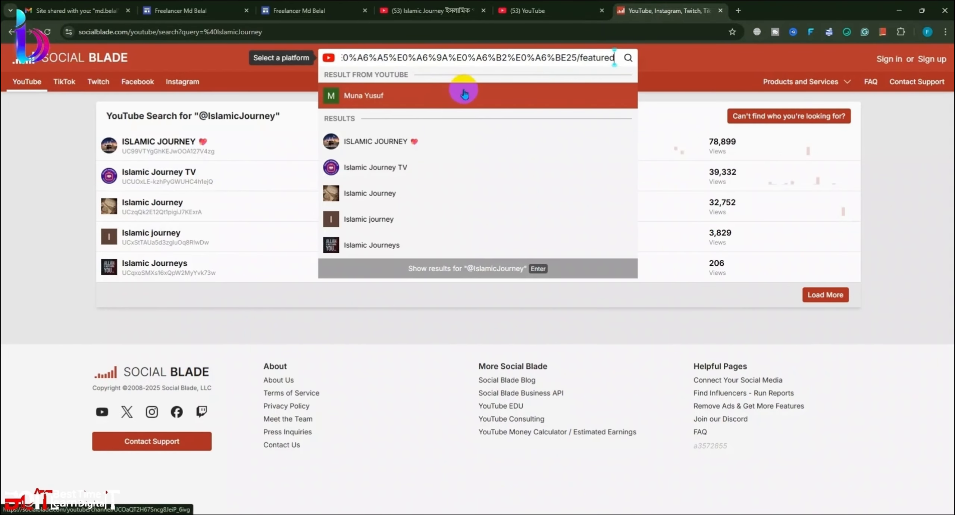
pyautogui.click(464, 100)
pyautogui.click(453, 10)
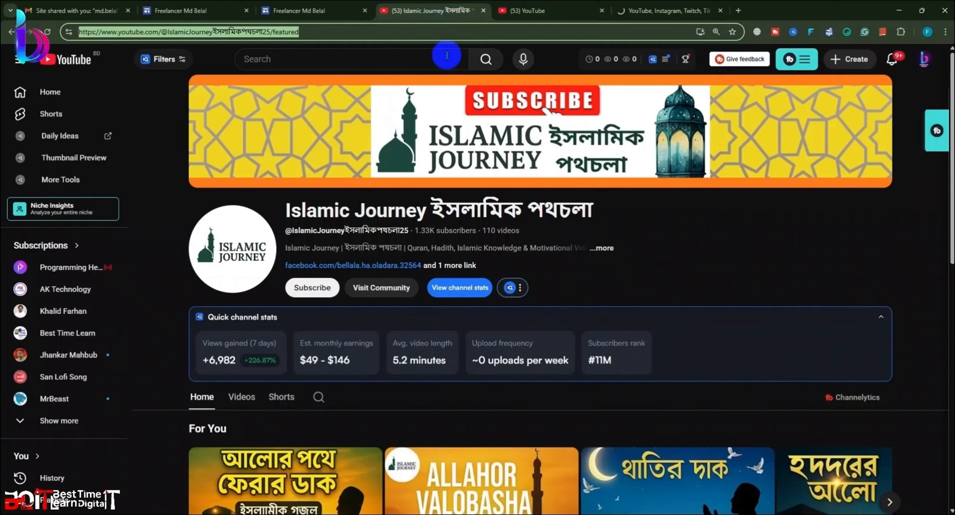
# Step: Copy the channel's web address from its About details
pyautogui.click(601, 248)
pyautogui.scroll(-5, 589, 284)
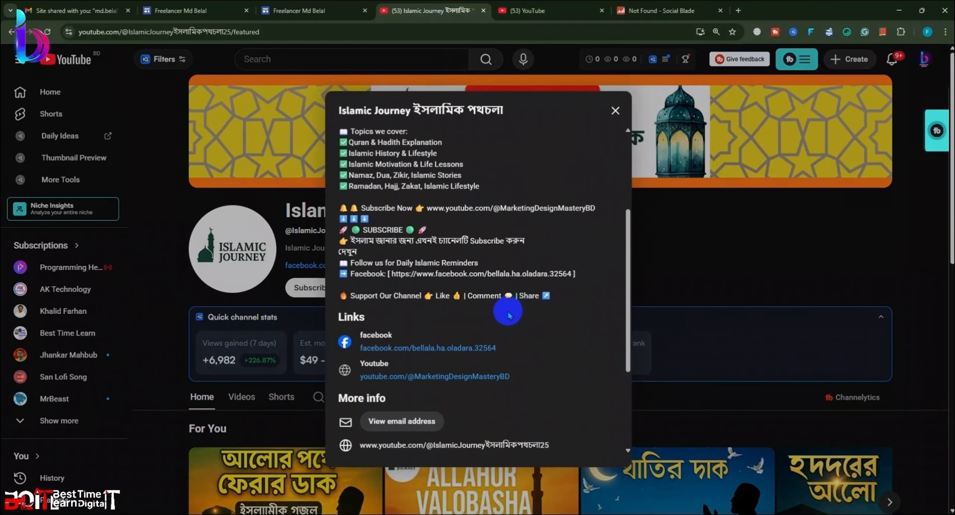
pyautogui.scroll(-2, 472, 324)
pyautogui.moveTo(353, 299); pyautogui.dragTo(548, 295)
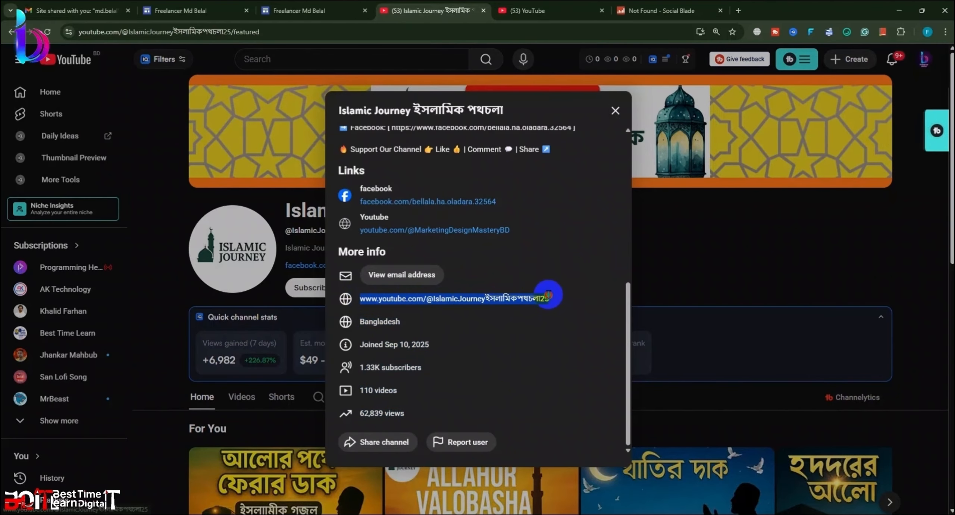
pyautogui.hotkey('ctrl', 'c')
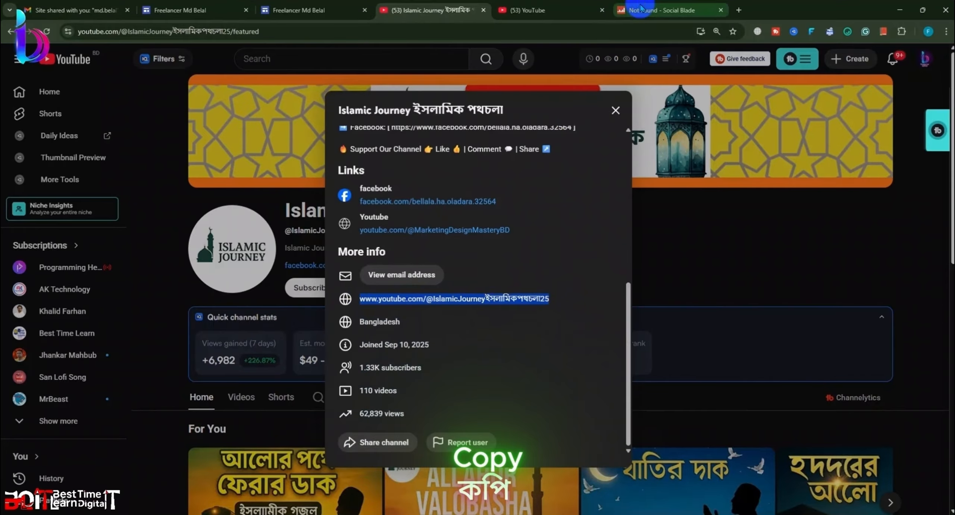
# Step: Look up the channel address on Social Blade, then go home from the 404 page
pyautogui.click(640, 10)
pyautogui.click(437, 57)
pyautogui.hotkey('ctrl', 'v')
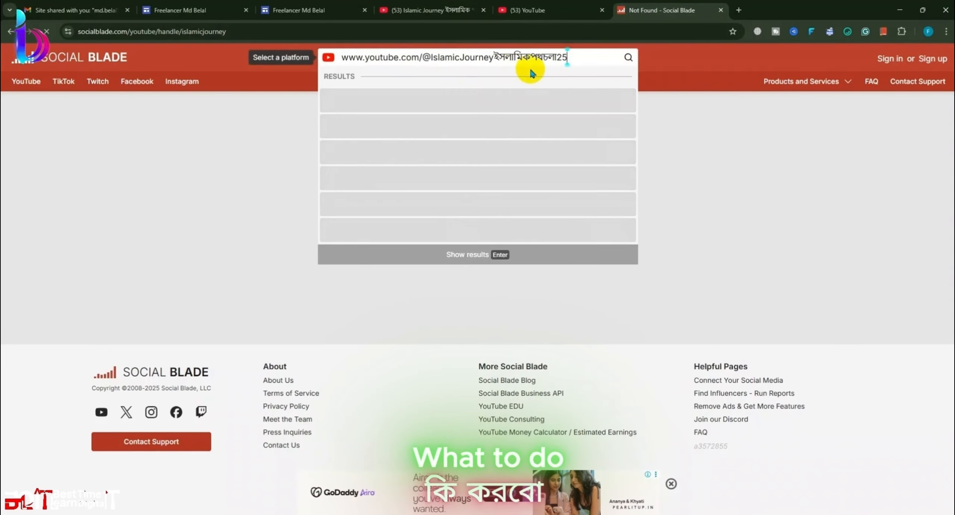
pyautogui.press('Return')
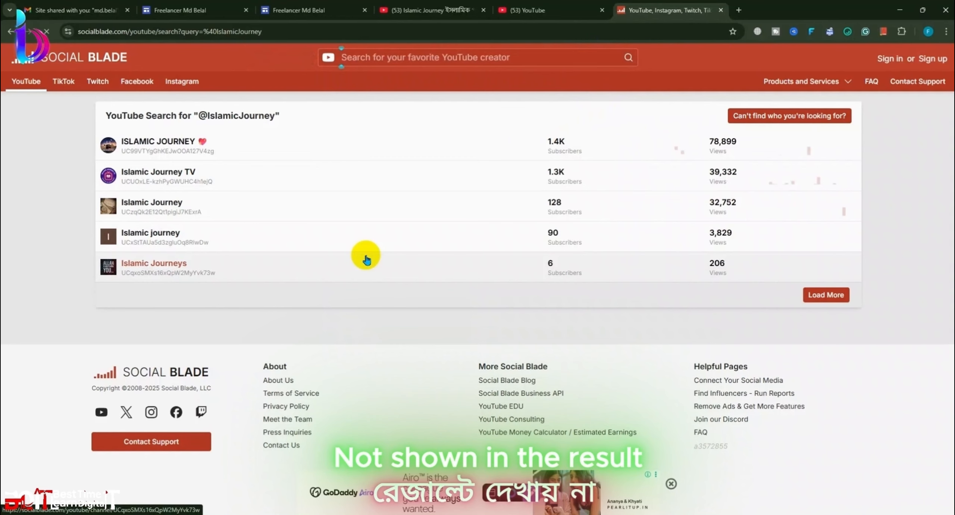
pyautogui.click(384, 57)
pyautogui.hotkey('ctrl', 'v')
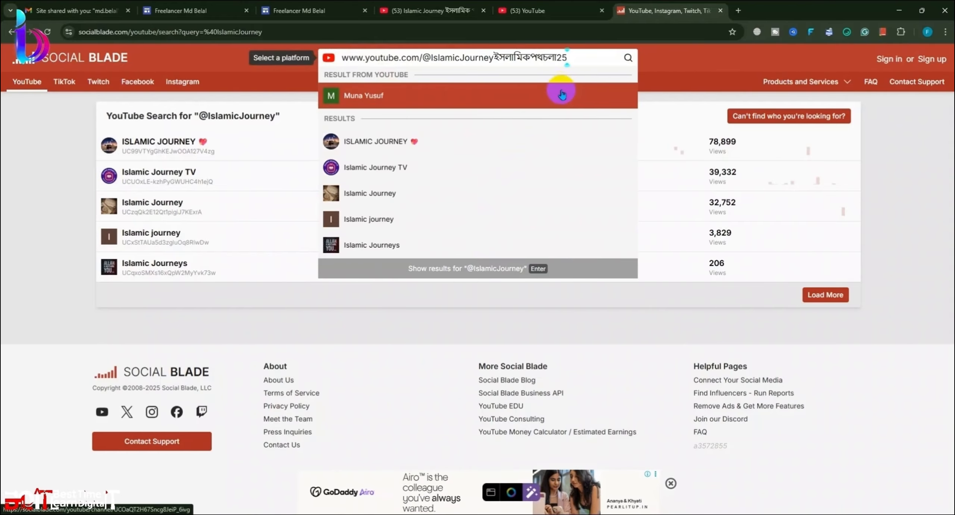
pyautogui.click(562, 95)
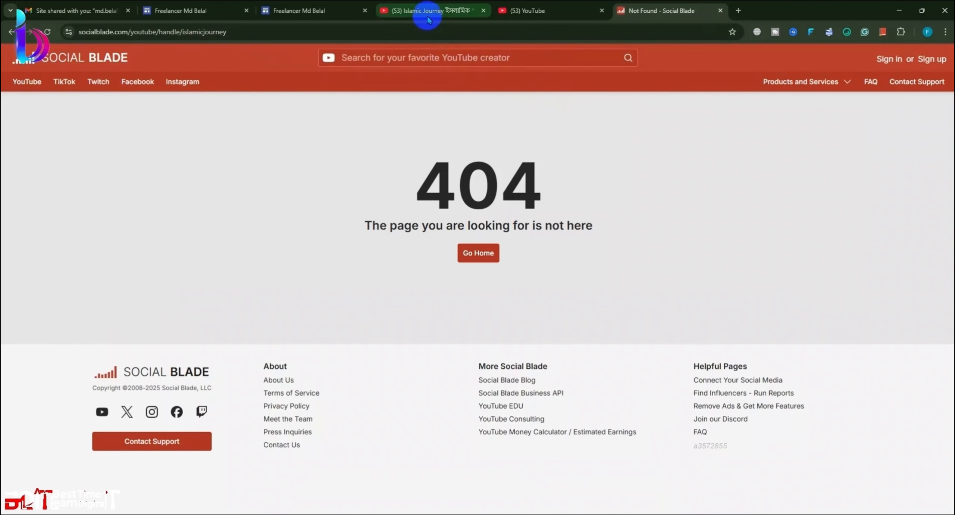
pyautogui.click(479, 252)
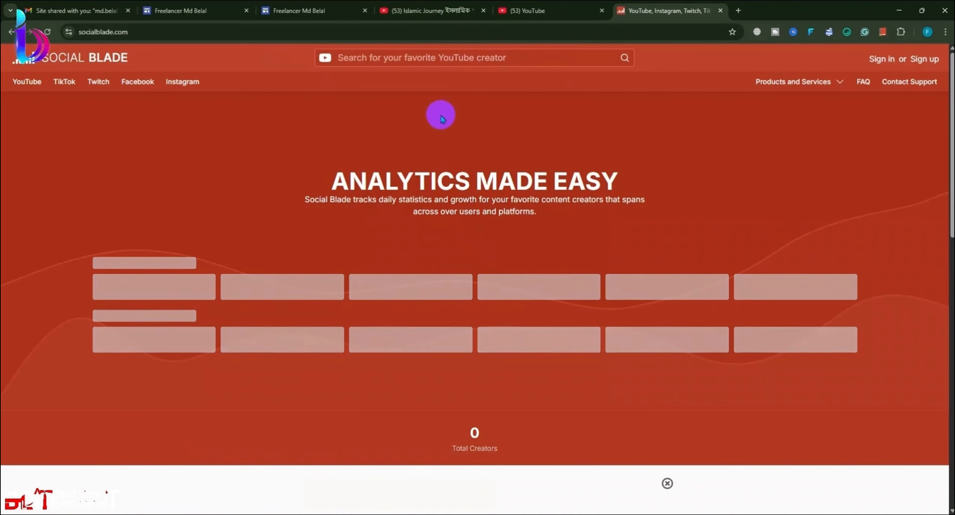
# Step: Close the About details and select the channel address up to its handle
pyautogui.click(420, 12)
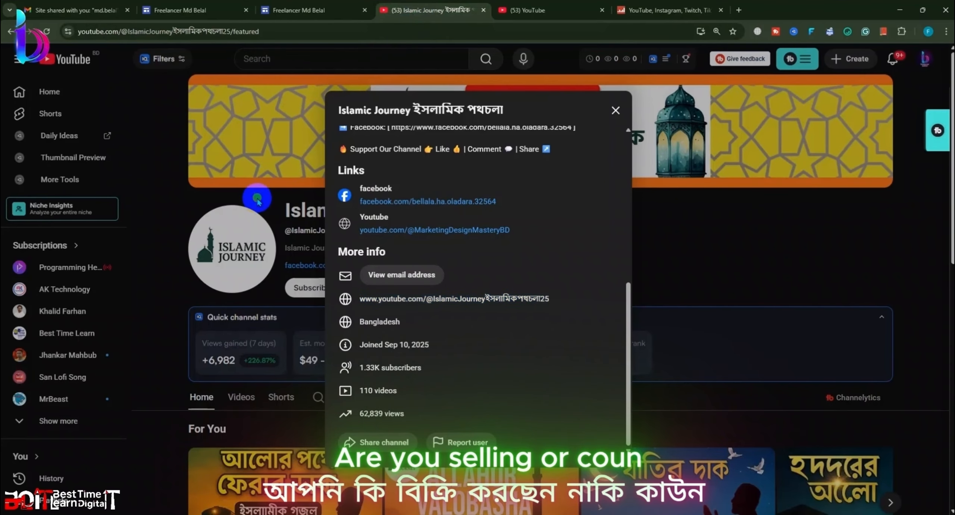
pyautogui.click(257, 213)
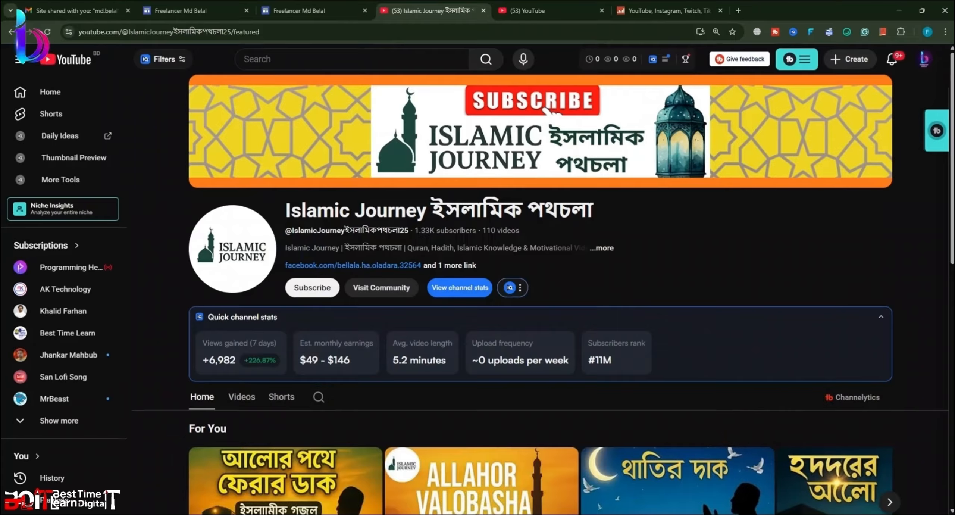
pyautogui.click(147, 34)
pyautogui.doubleClick(159, 31)
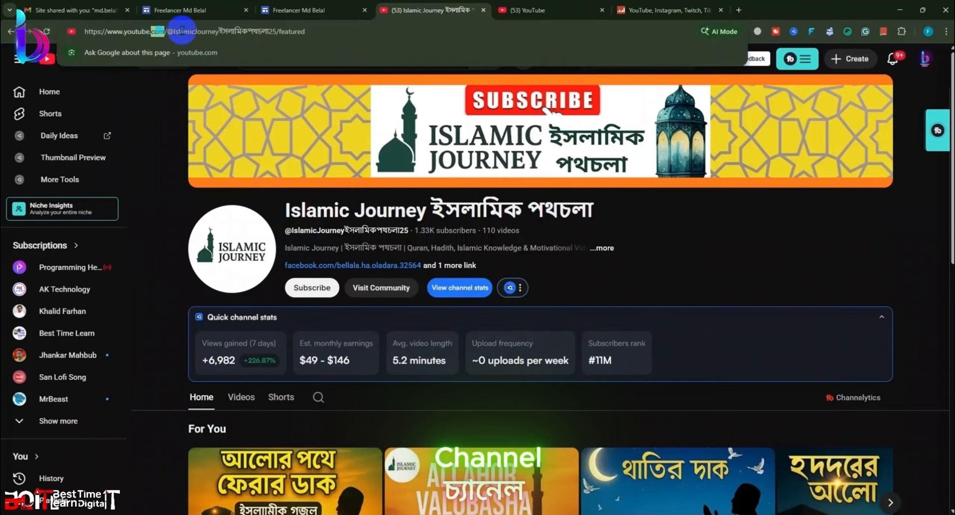
pyautogui.moveTo(279, 33); pyautogui.dragTo(85, 32)
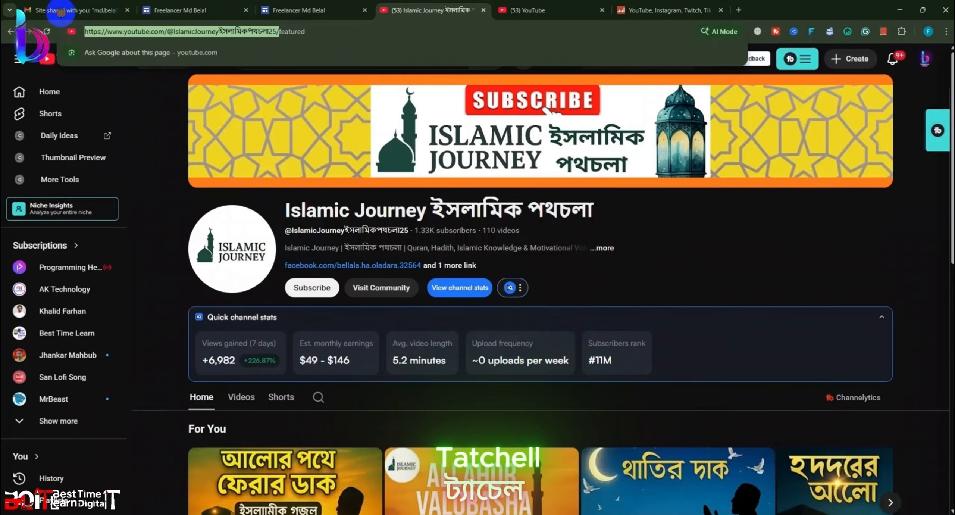
# Step: Paste the channel address into Social Blade's creator search
pyautogui.click(668, 10)
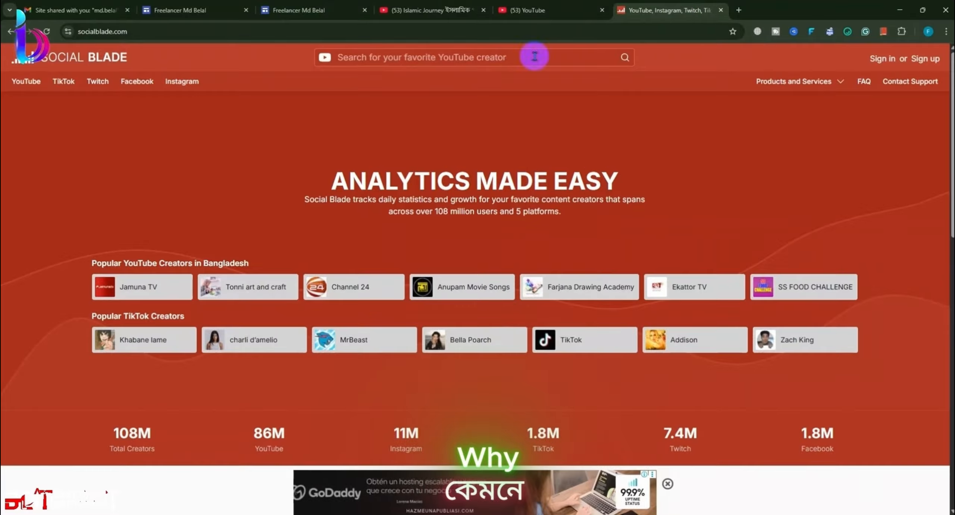
pyautogui.click(354, 58)
pyautogui.hotkey('ctrl', 'v')
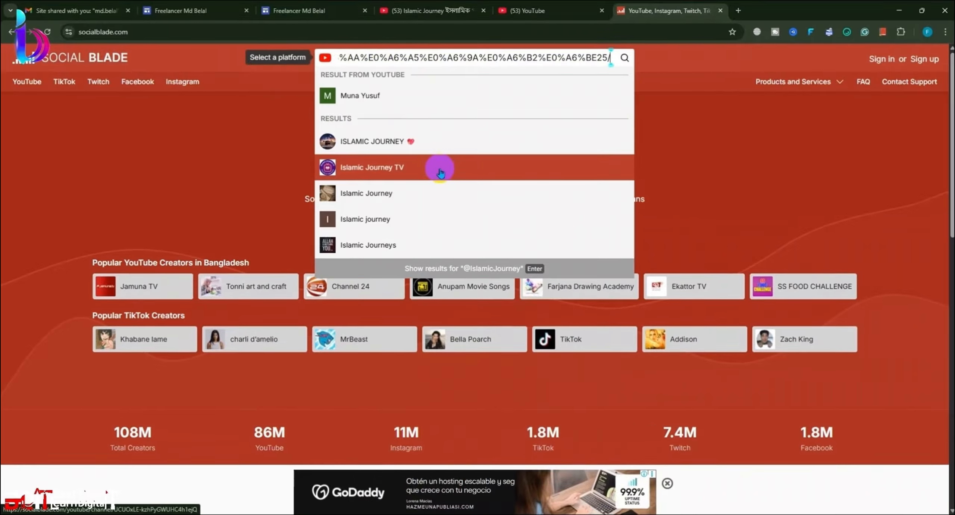
pyautogui.scroll(-4, 433, 186)
pyautogui.scroll(-3, 422, 209)
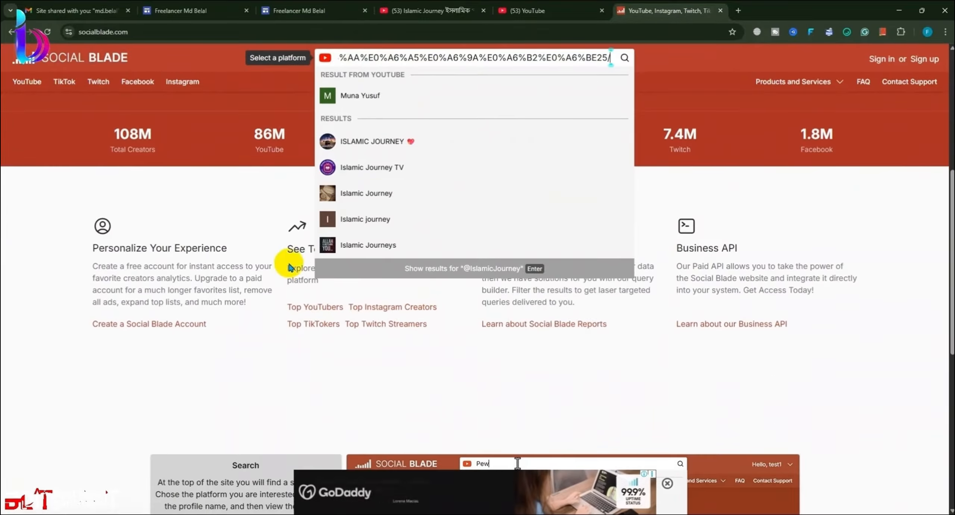
pyautogui.click(272, 205)
pyautogui.scroll(4, 452, 275)
pyautogui.scroll(3, 452, 276)
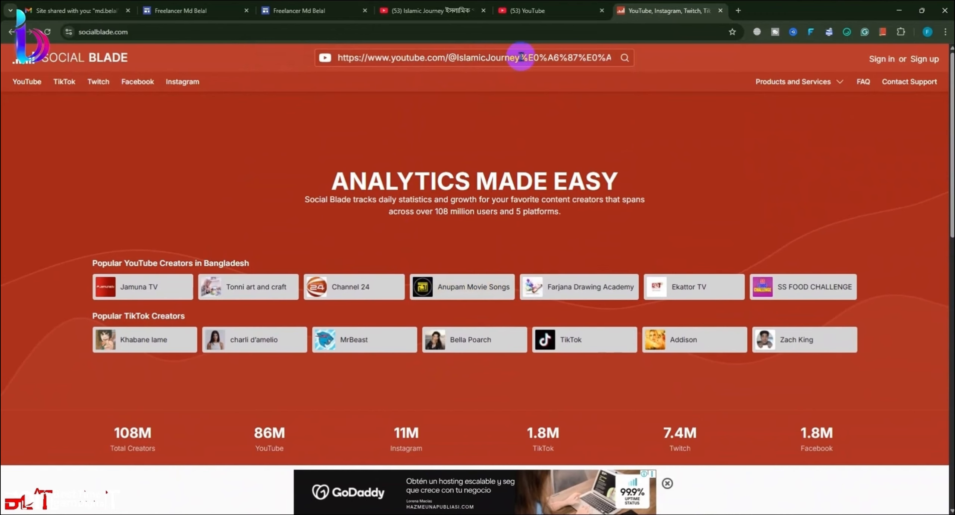
# Step: Delete the address's encoded tail, rerun the search, and return to the YouTube channel
pyautogui.moveTo(520, 57); pyautogui.dragTo(686, 60)
pyautogui.press('BackSpace')
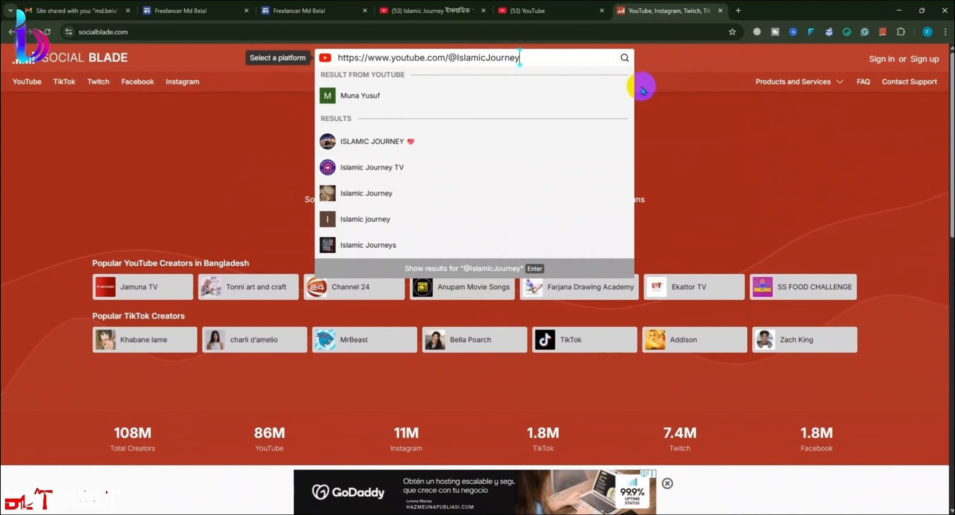
pyautogui.click(642, 90)
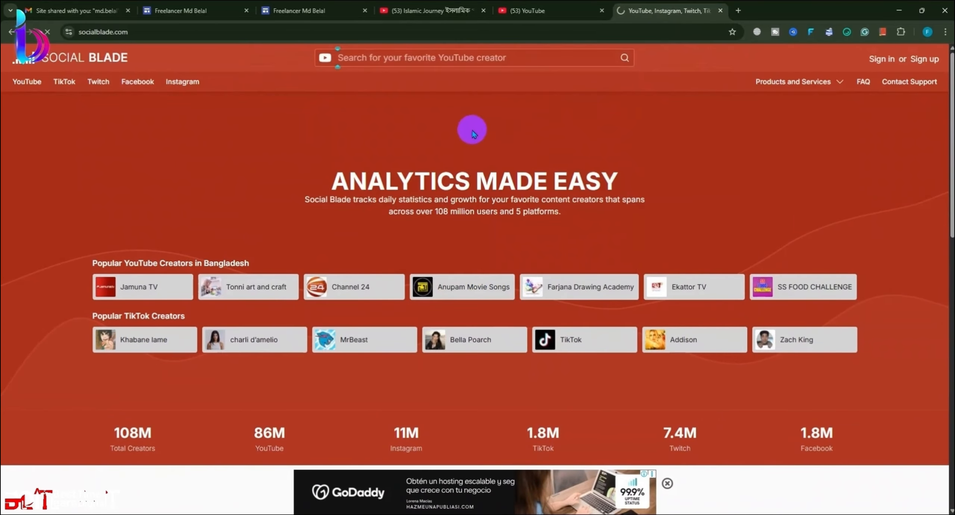
pyautogui.click(459, 58)
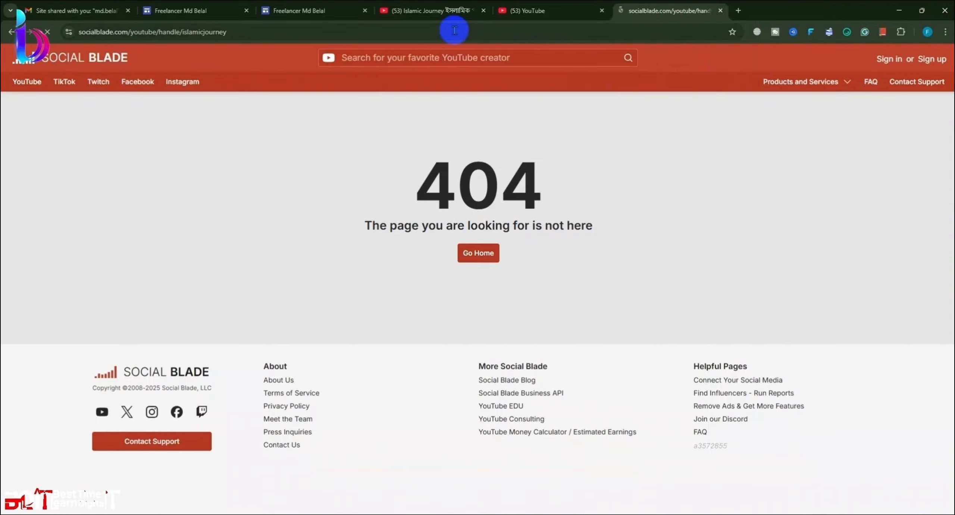
pyautogui.click(451, 10)
pyautogui.scroll(-1, 606, 360)
pyautogui.scroll(-5, 606, 360)
# Step: Reopen the channel's About details, select its web address, then minimize and restore Chrome
pyautogui.scroll(5, 486, 223)
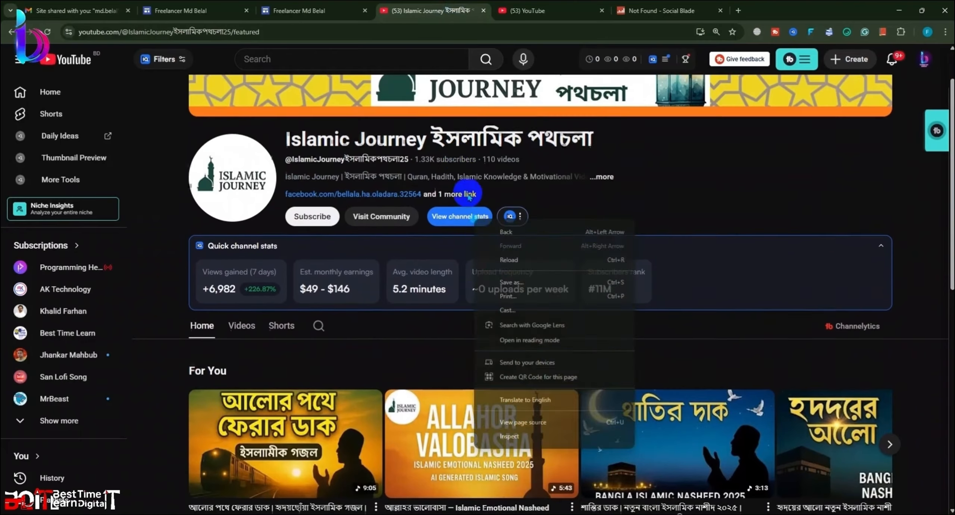
pyautogui.click(602, 249)
pyautogui.scroll(-5, 490, 292)
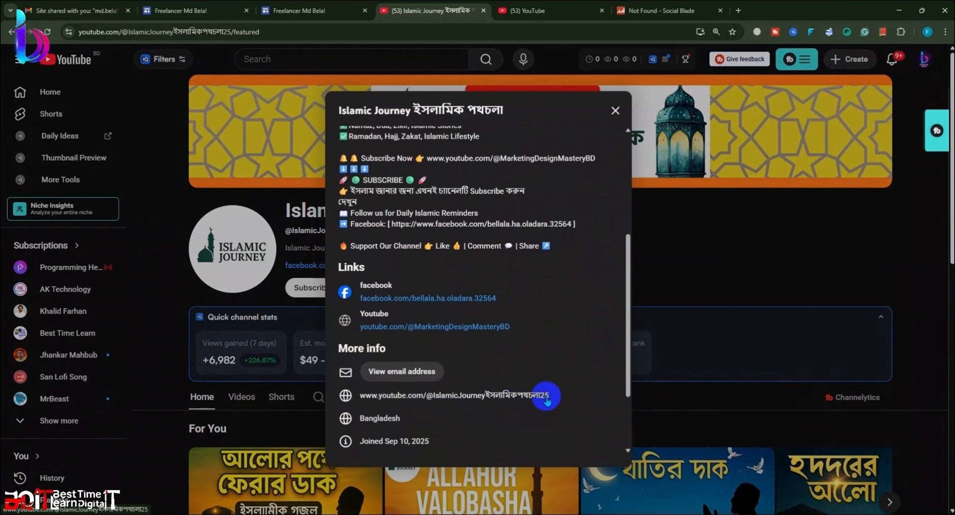
pyautogui.moveTo(557, 395); pyautogui.dragTo(509, 395)
pyautogui.click(357, 389)
pyautogui.click(377, 389)
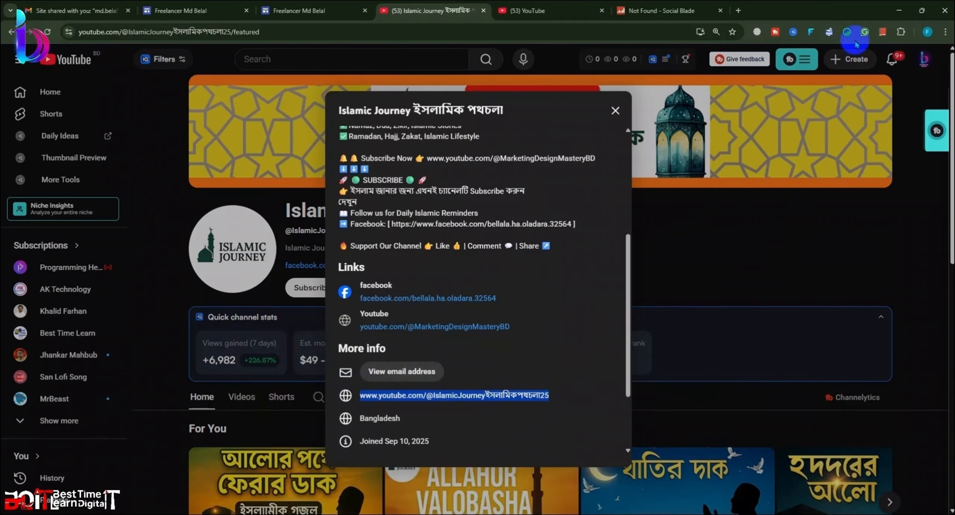
pyautogui.click(897, 11)
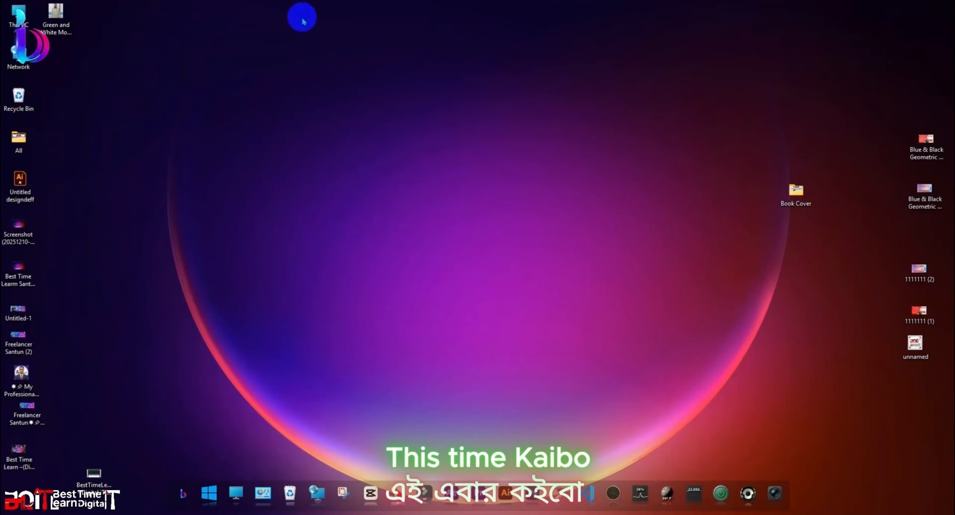
pyautogui.click(258, 1)
# Step: Insert a second social links block with the pasted YouTube channel URL beside the Facebook icon
pyautogui.click(286, 13)
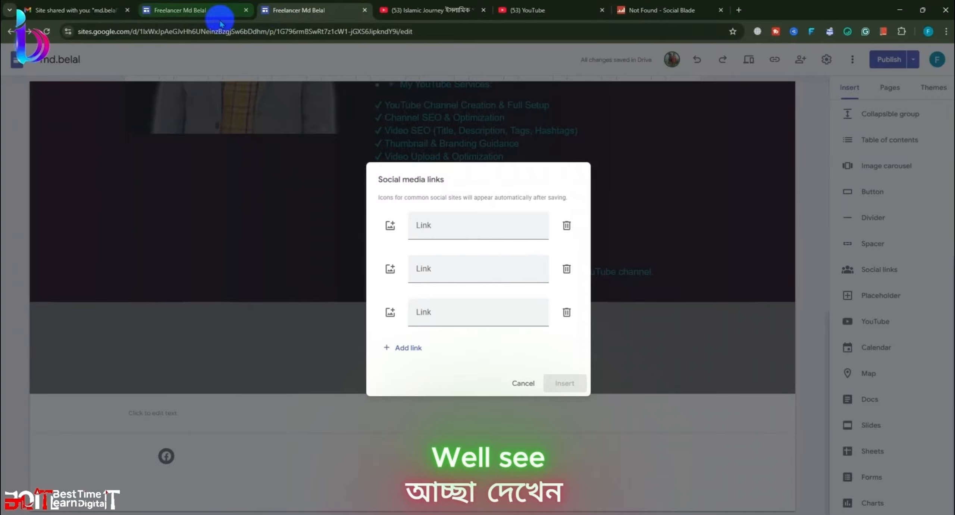
pyautogui.click(519, 383)
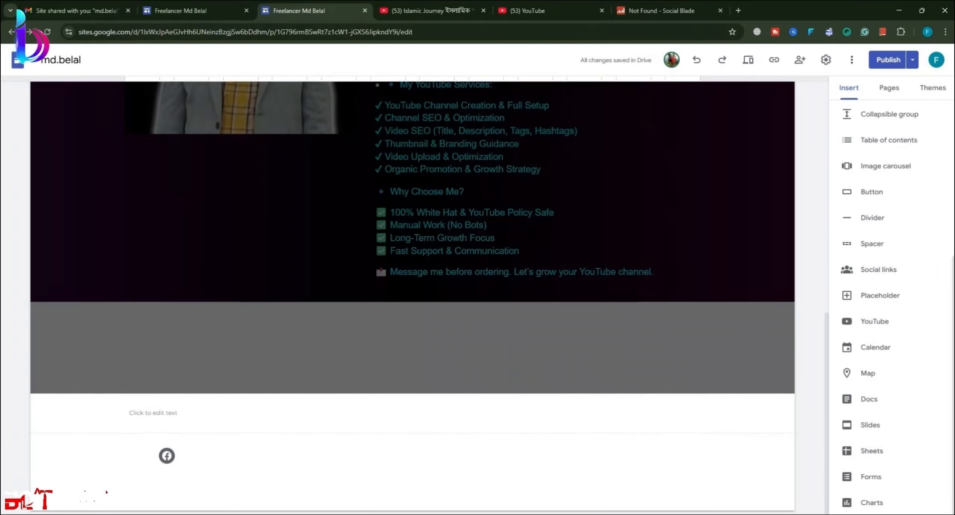
pyautogui.click(157, 454)
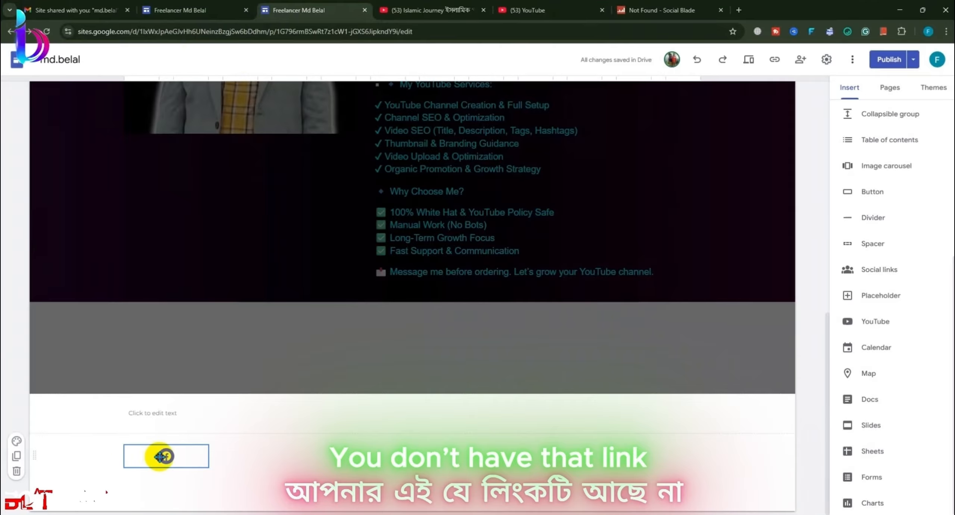
pyautogui.click(243, 458)
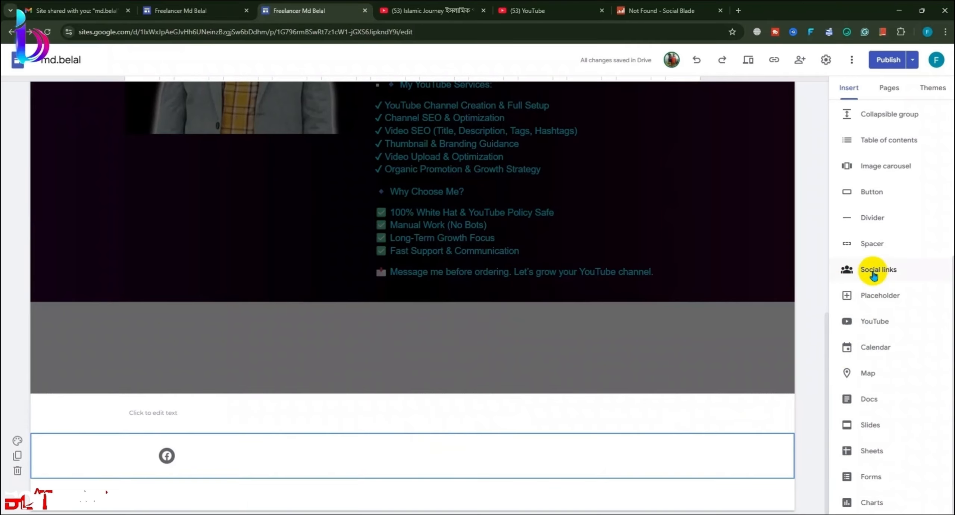
pyautogui.click(876, 273)
pyautogui.click(422, 232)
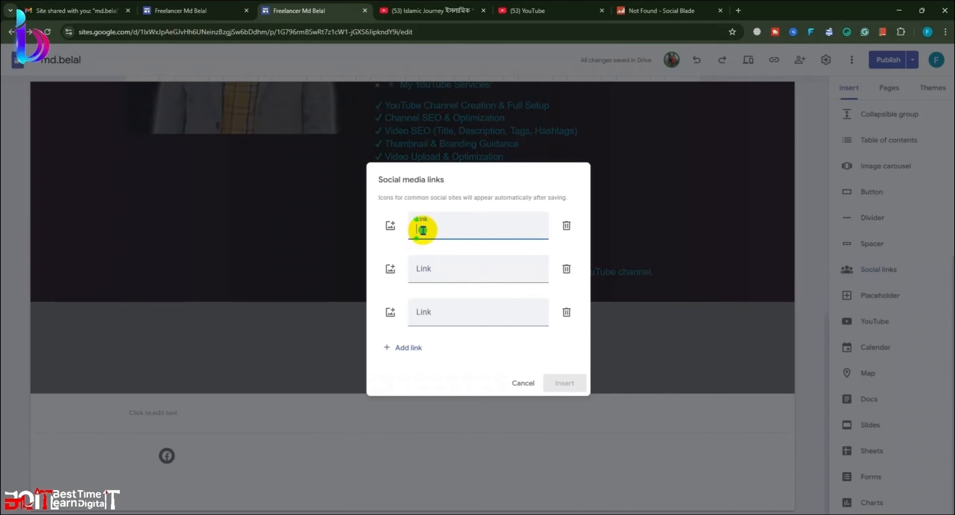
pyautogui.hotkey('ctrl', 'v')
pyautogui.click(558, 381)
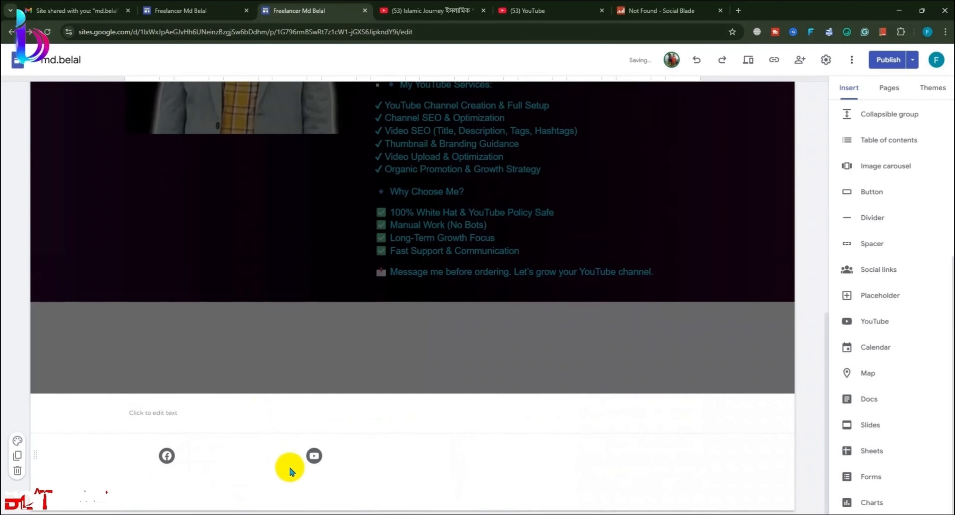
pyautogui.click(296, 454)
# Step: Narrow the YouTube block and set both Facebook and YouTube icons to Large
pyautogui.click(189, 453)
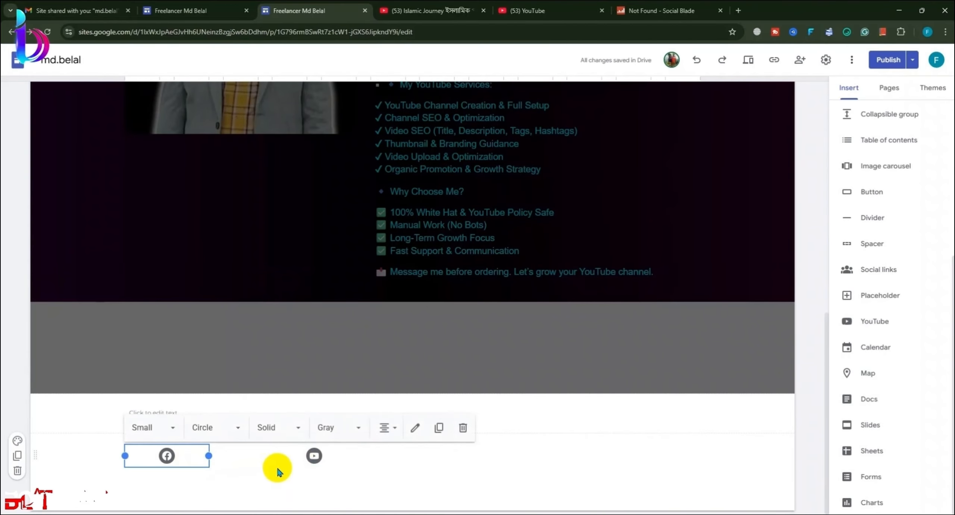
pyautogui.click(309, 455)
pyautogui.moveTo(411, 454); pyautogui.dragTo(258, 455)
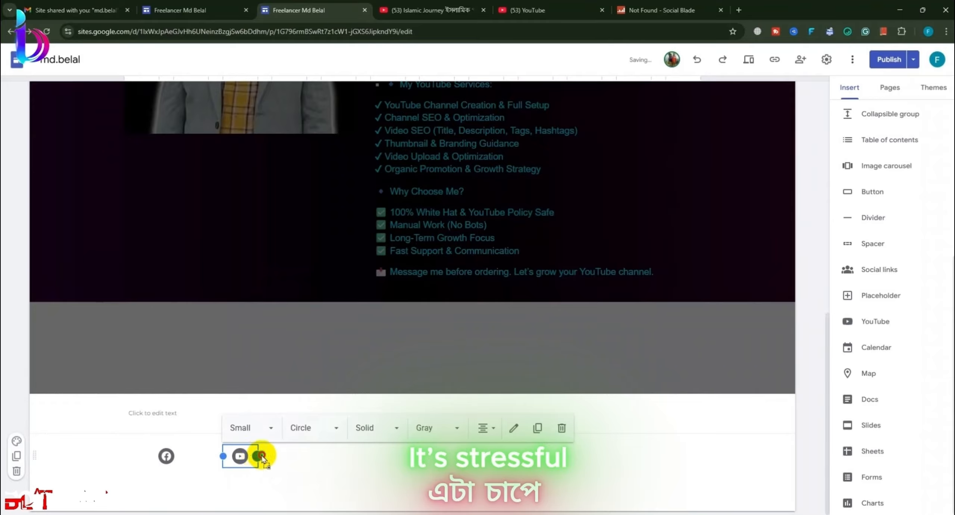
pyautogui.click(166, 453)
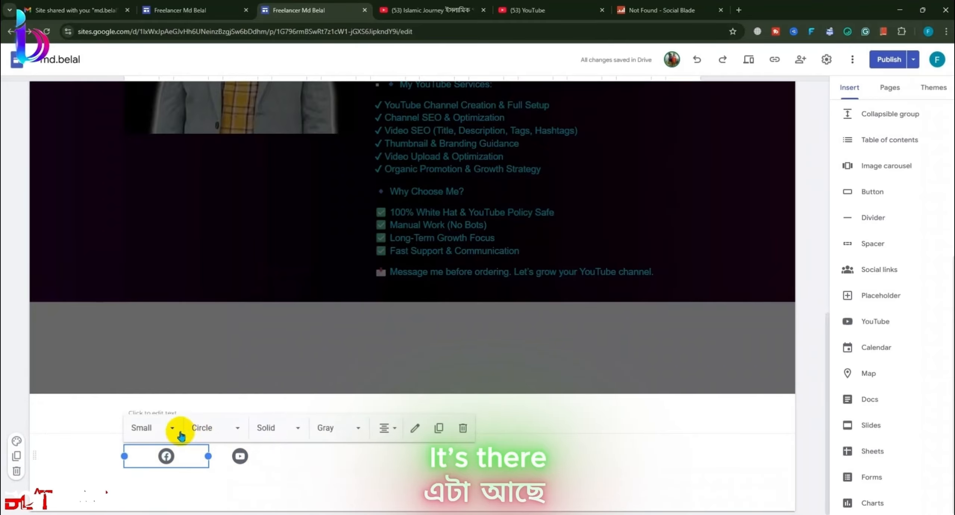
pyautogui.click(172, 428)
pyautogui.click(153, 402)
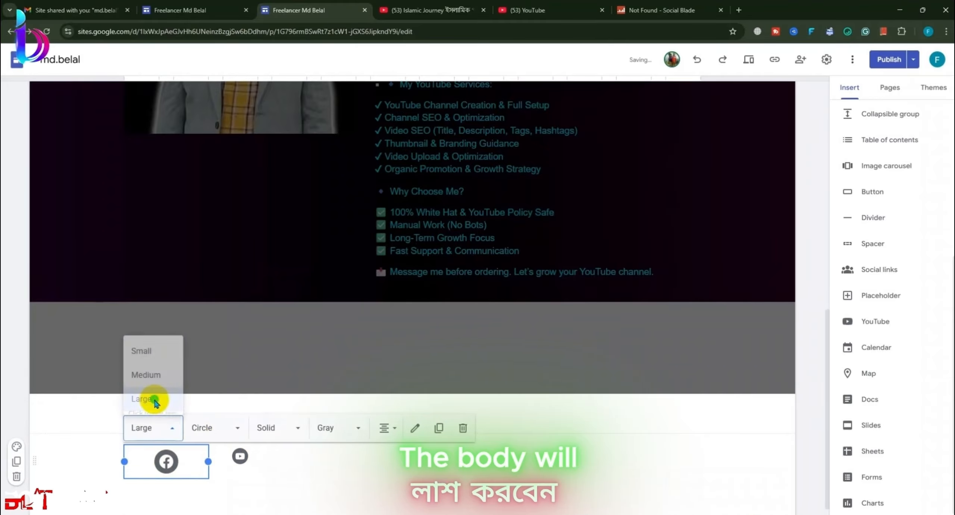
pyautogui.click(242, 455)
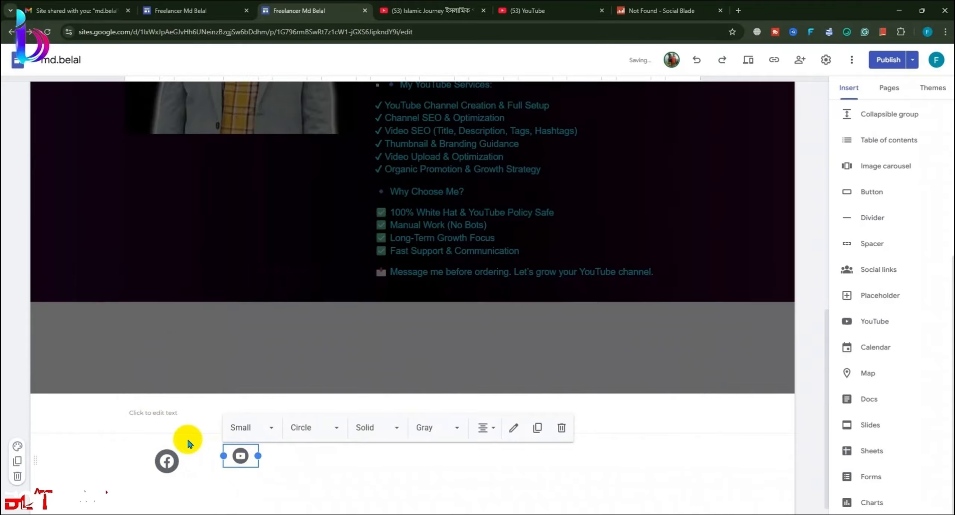
pyautogui.click(260, 429)
pyautogui.click(257, 407)
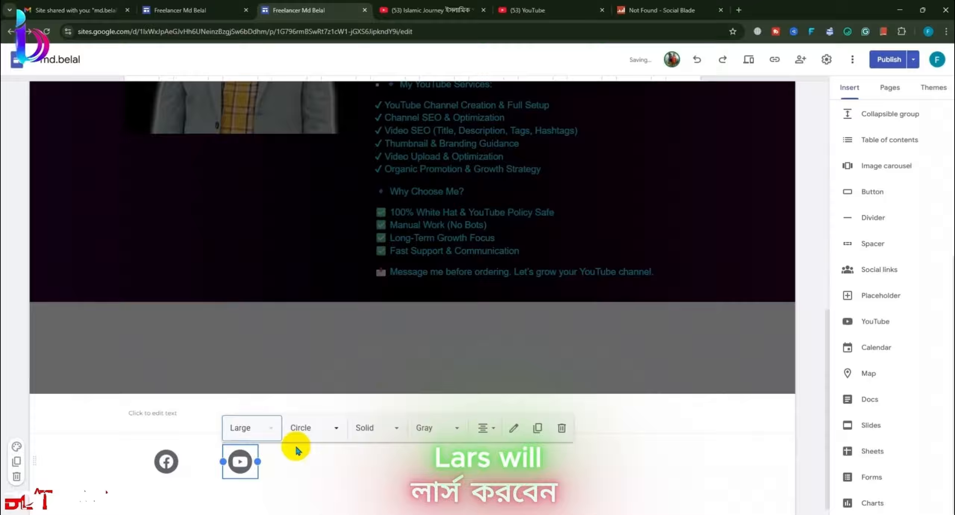
# Step: Give the Facebook icon a Square background shape after trying other shapes
pyautogui.click(317, 427)
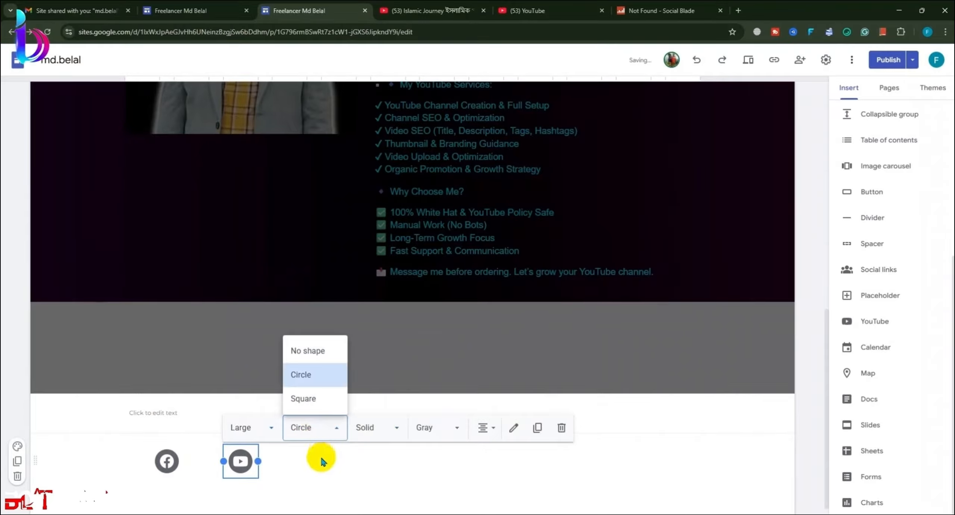
pyautogui.click(164, 453)
pyautogui.click(210, 432)
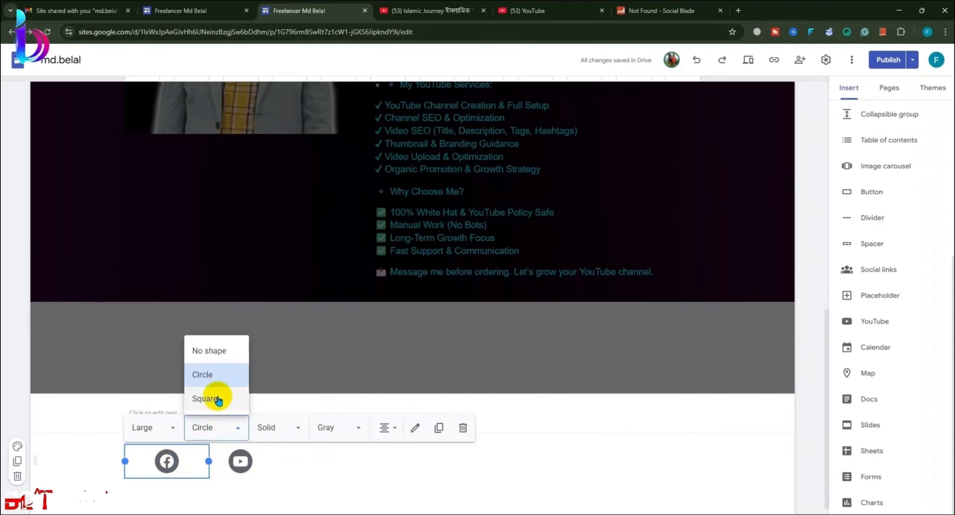
pyautogui.click(209, 349)
pyautogui.click(213, 425)
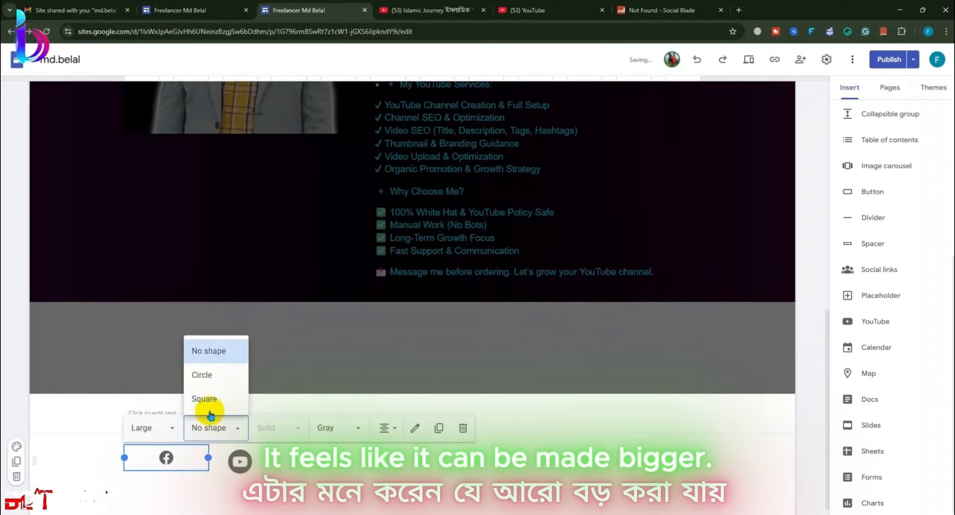
pyautogui.click(206, 398)
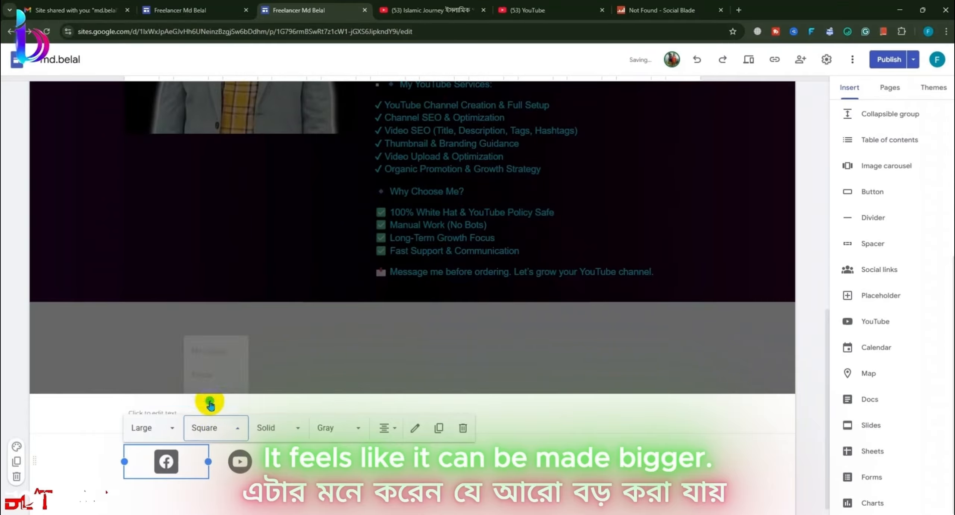
pyautogui.click(225, 437)
pyautogui.click(224, 374)
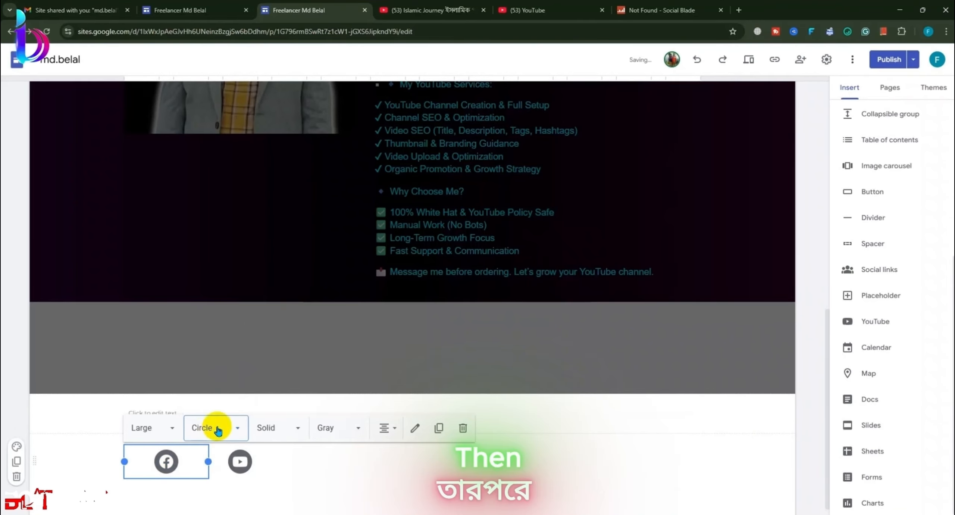
pyautogui.click(218, 429)
pyautogui.click(230, 356)
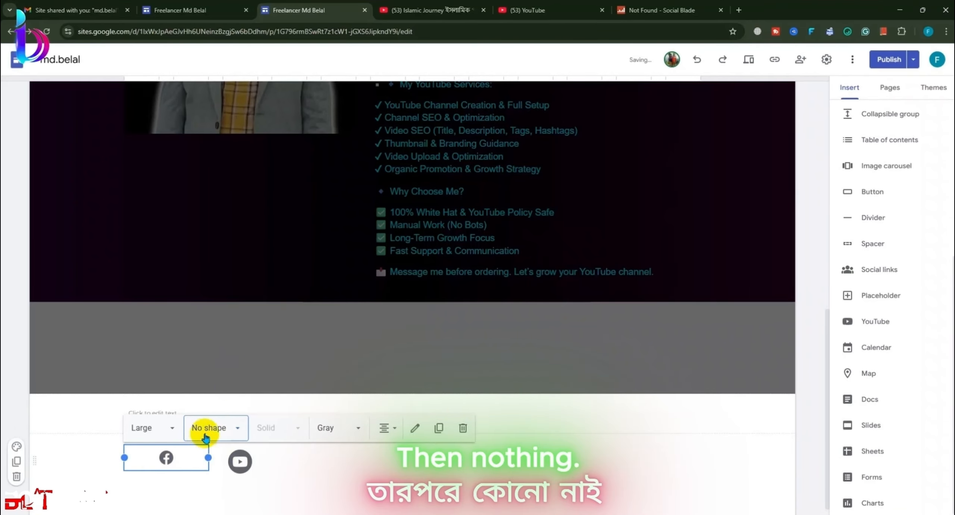
pyautogui.click(205, 437)
pyautogui.click(209, 398)
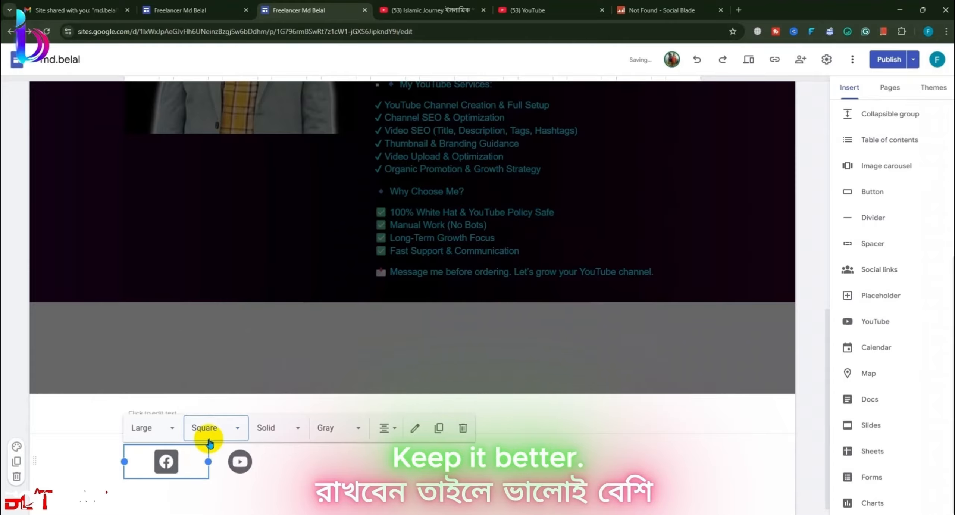
# Step: Make the Facebook icon Solid and in its brand colour
pyautogui.click(267, 427)
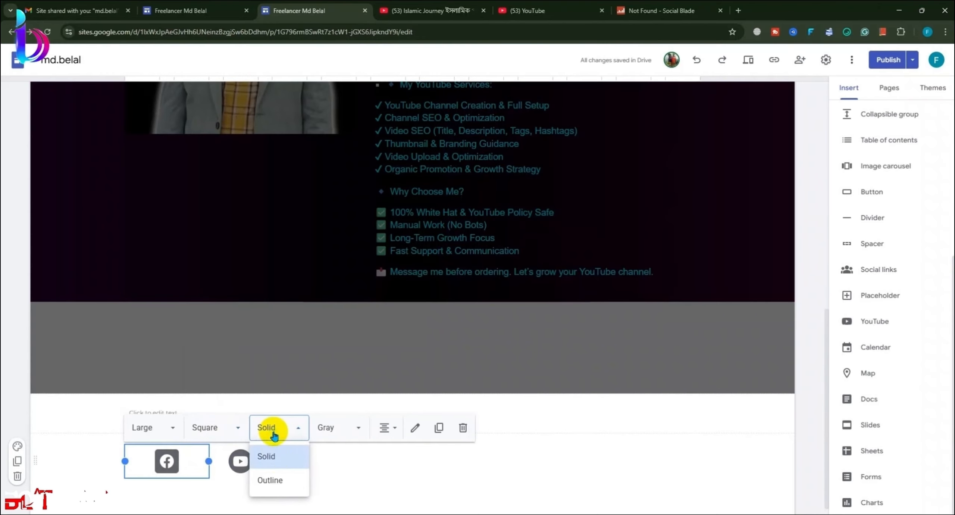
pyautogui.click(270, 480)
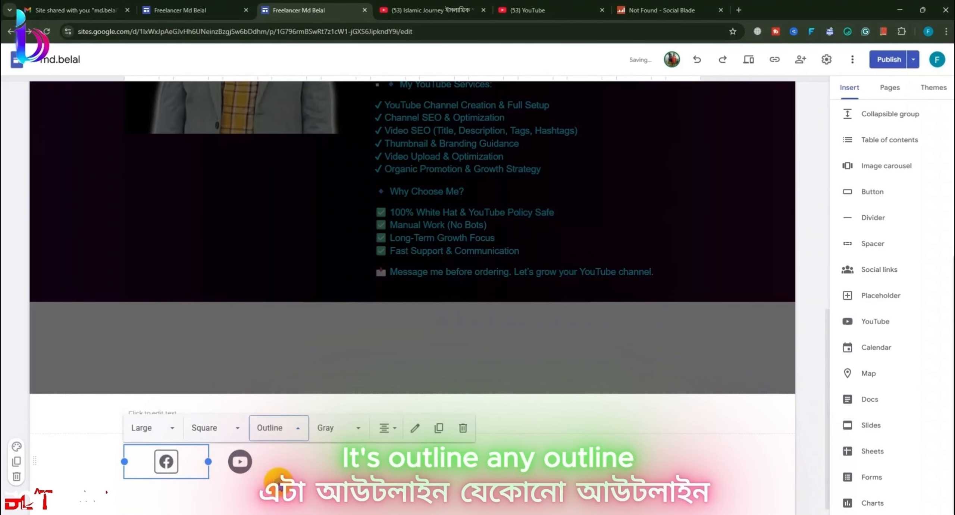
pyautogui.click(274, 435)
pyautogui.click(276, 452)
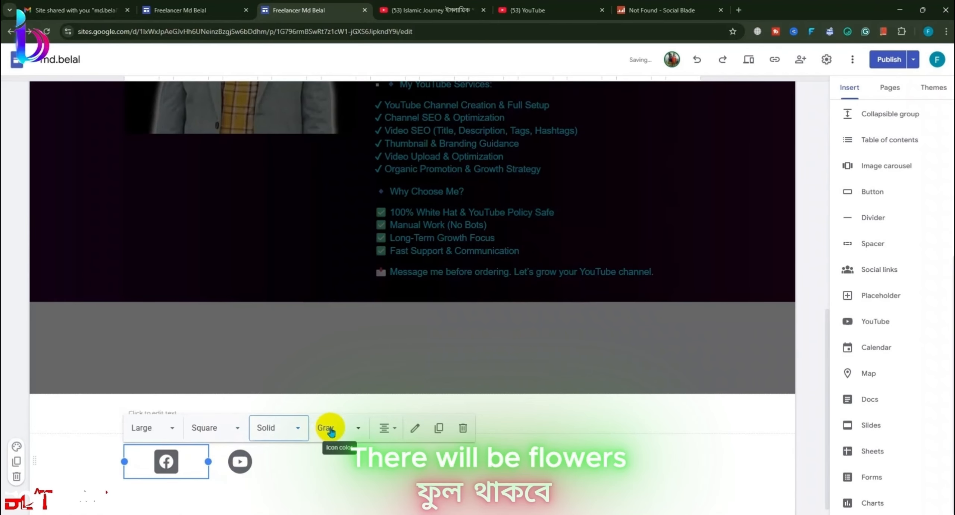
pyautogui.click(330, 429)
pyautogui.click(341, 328)
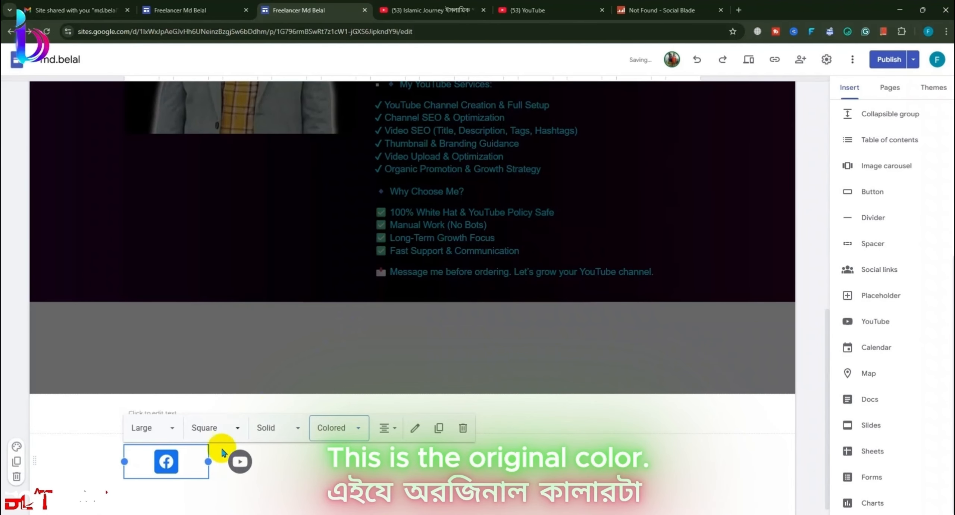
# Step: Make the YouTube icon Square, Solid and in its brand red
pyautogui.click(240, 461)
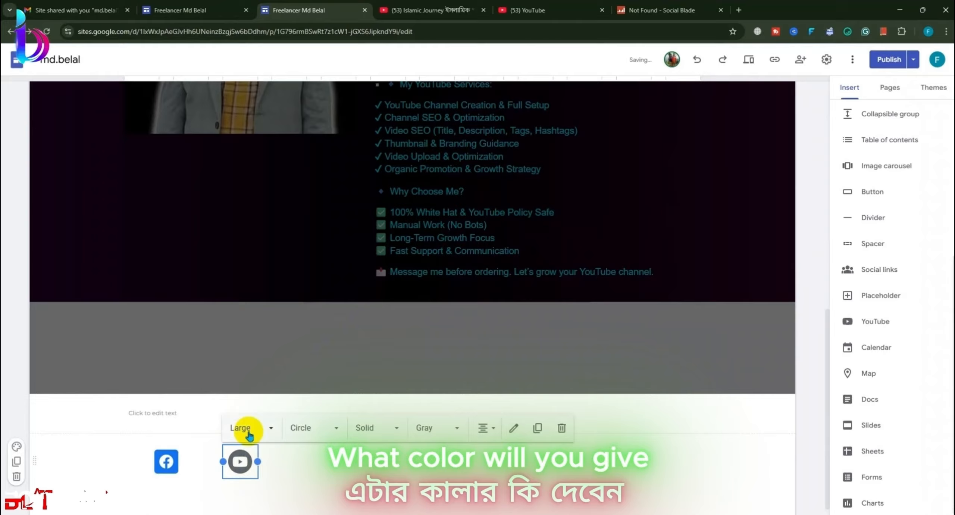
pyautogui.click(305, 427)
pyautogui.click(304, 400)
pyautogui.click(370, 427)
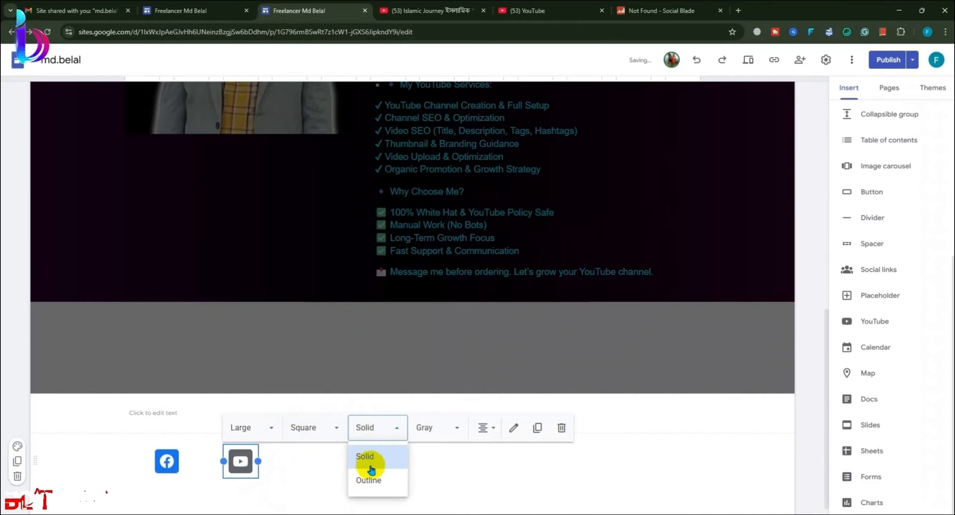
pyautogui.click(369, 480)
pyautogui.click(372, 432)
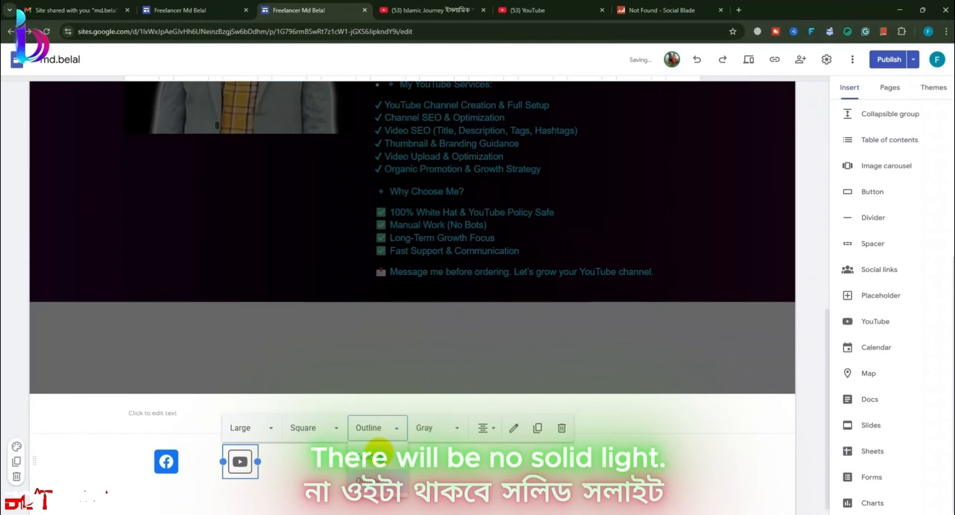
pyautogui.click(375, 455)
pyautogui.click(436, 427)
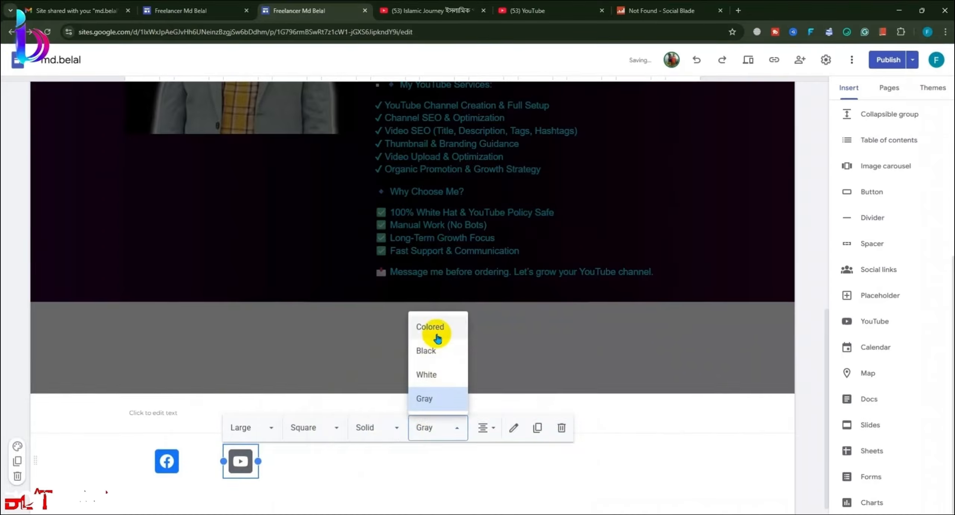
pyautogui.click(437, 339)
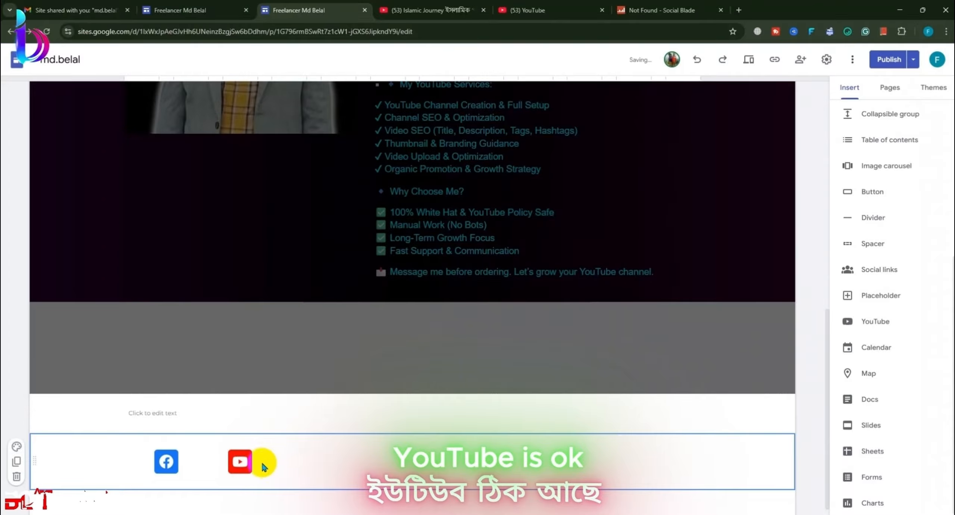
# Step: Centre-align the icons and drag them apart toward the middle of the row
pyautogui.click(229, 466)
pyautogui.click(338, 463)
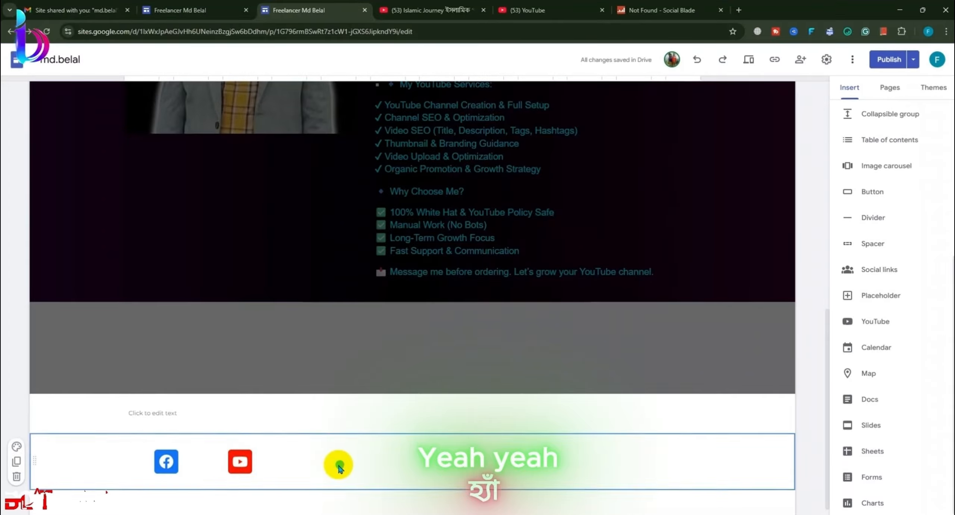
pyautogui.moveTo(114, 463); pyautogui.dragTo(268, 464)
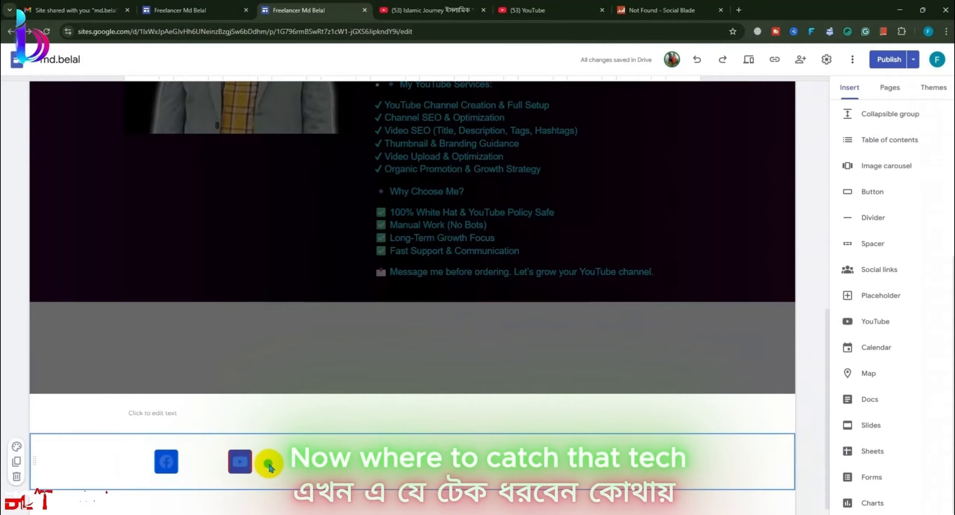
pyautogui.click(166, 461)
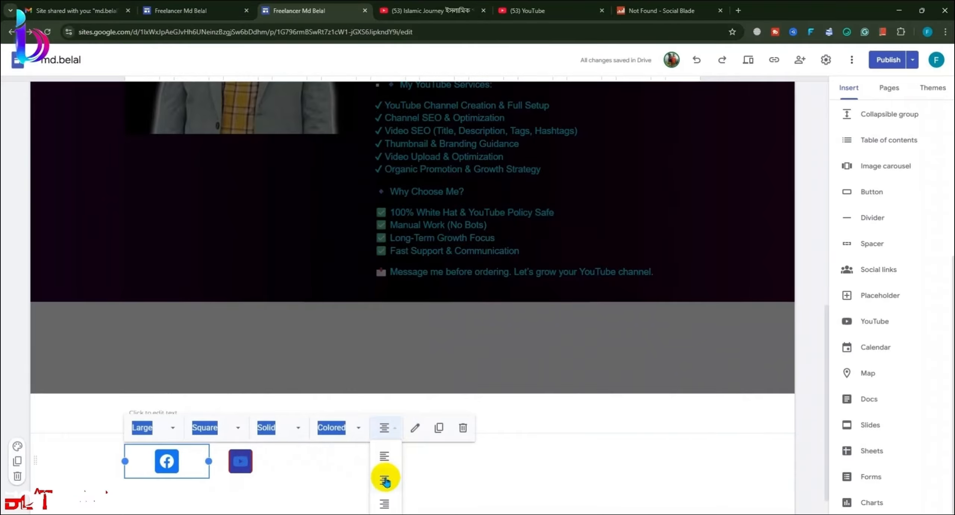
pyautogui.click(383, 480)
pyautogui.click(280, 476)
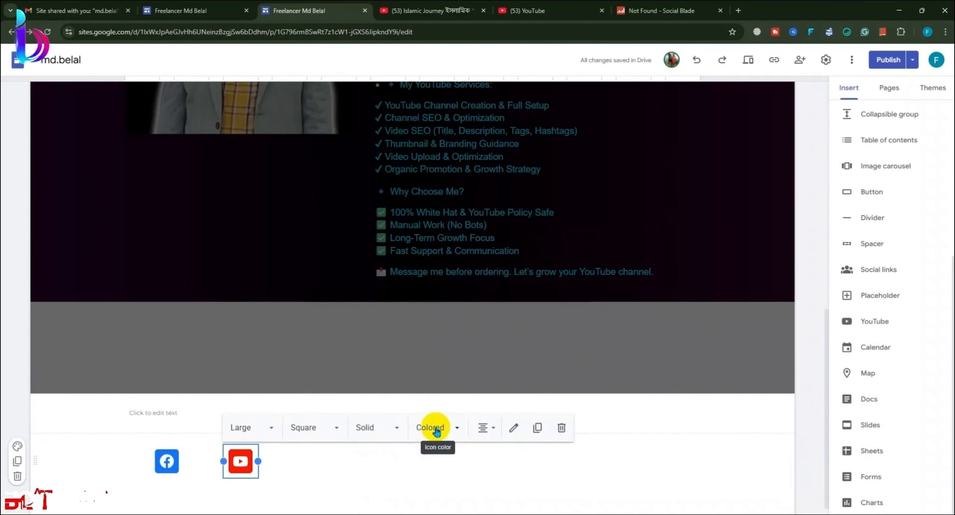
pyautogui.click(485, 428)
pyautogui.click(483, 484)
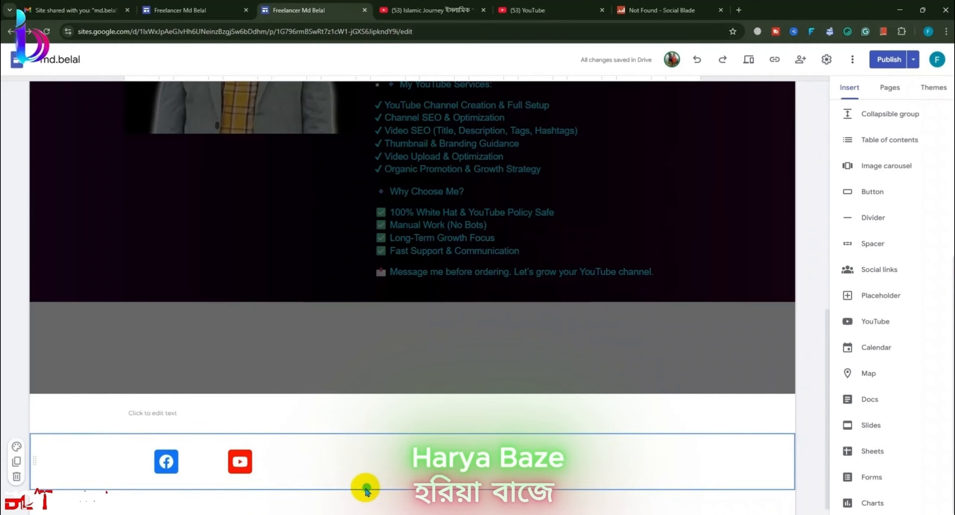
pyautogui.moveTo(228, 460); pyautogui.dragTo(479, 456)
pyautogui.moveTo(182, 459); pyautogui.dragTo(382, 462)
pyautogui.scroll(-1, 485, 467)
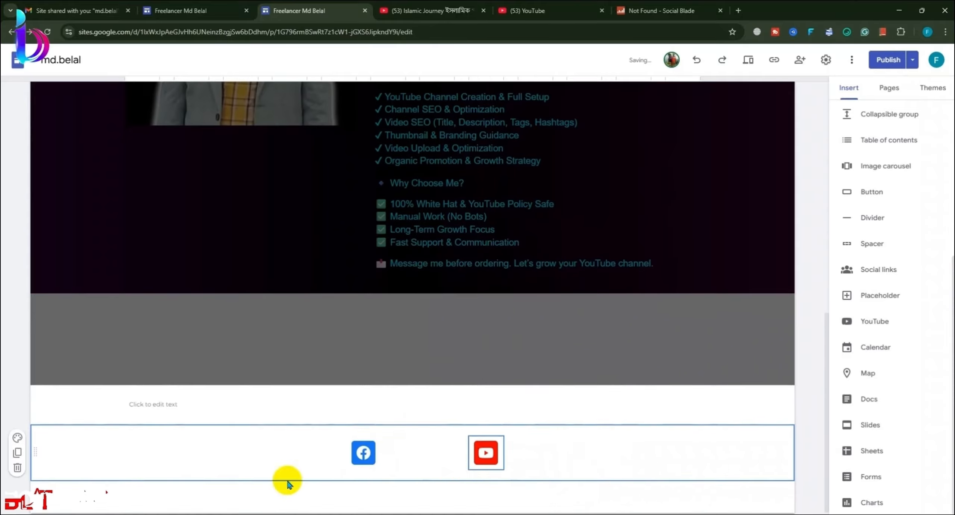
# Step: Type 'Thank You' in the box above the icons, bold, size 18, centre-aligned
pyautogui.click(254, 403)
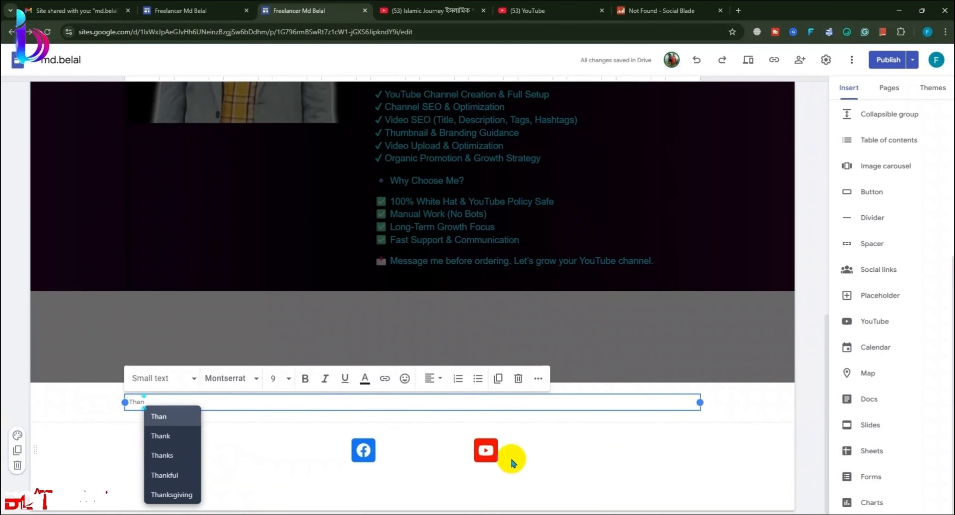
pyautogui.write('Than')
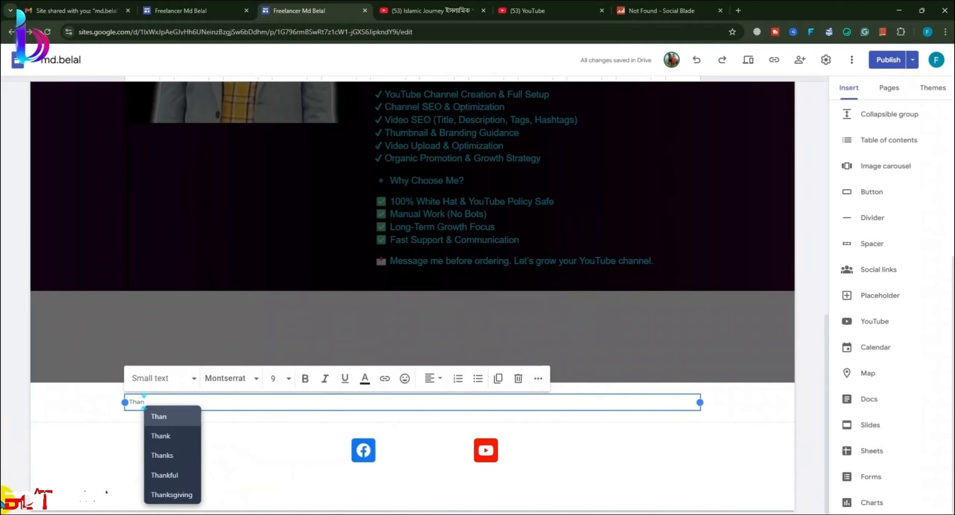
pyautogui.write('k You')
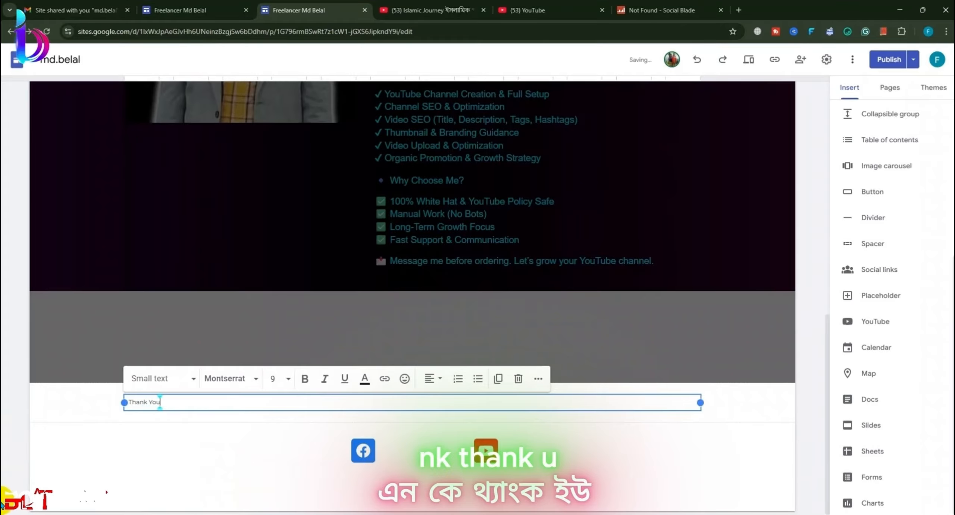
pyautogui.click(306, 380)
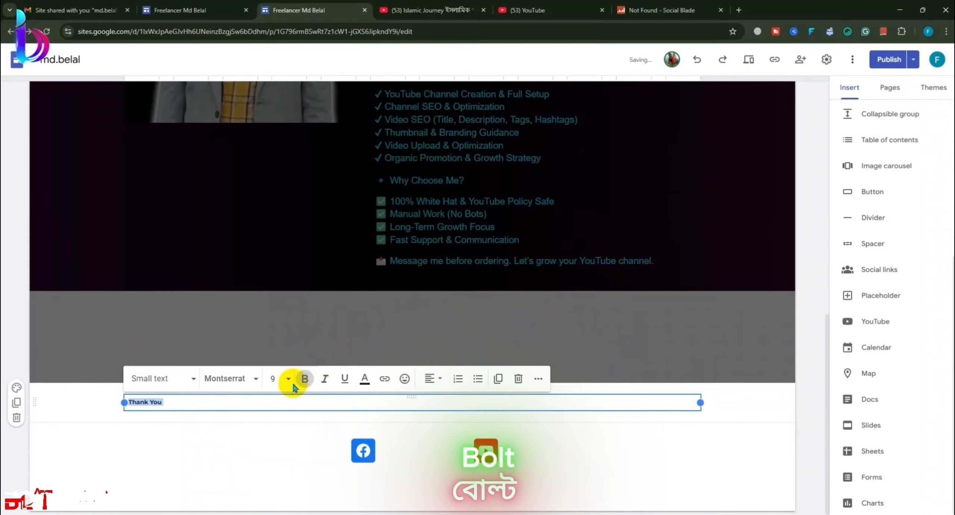
pyautogui.click(276, 378)
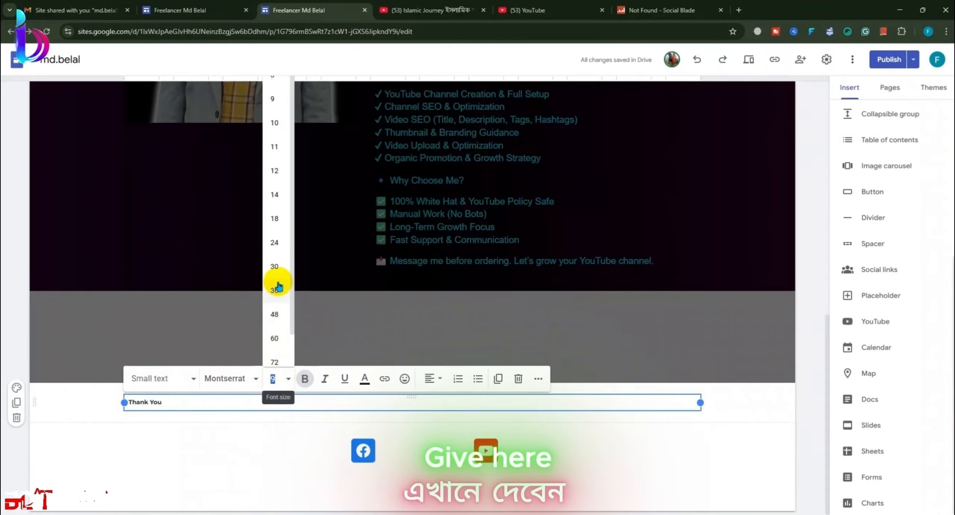
pyautogui.click(274, 219)
pyautogui.click(432, 378)
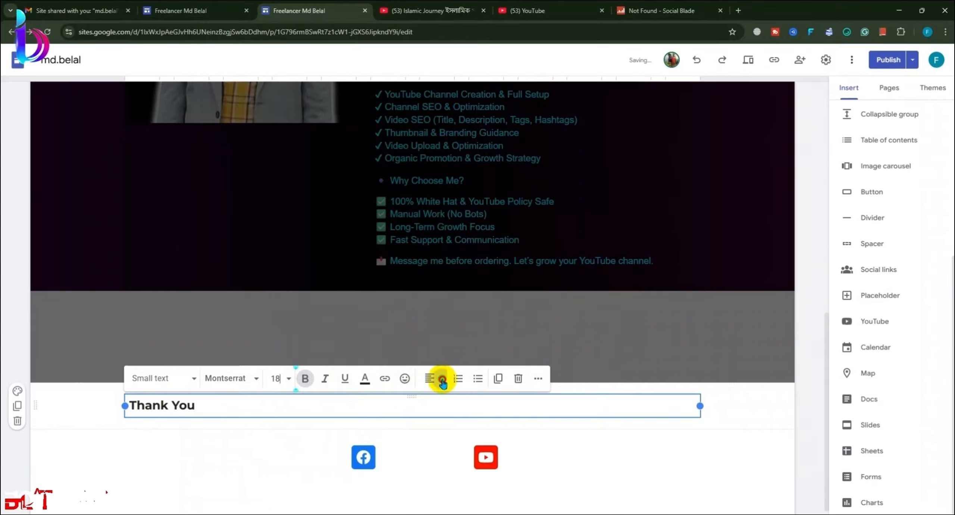
pyautogui.click(433, 429)
pyautogui.click(262, 441)
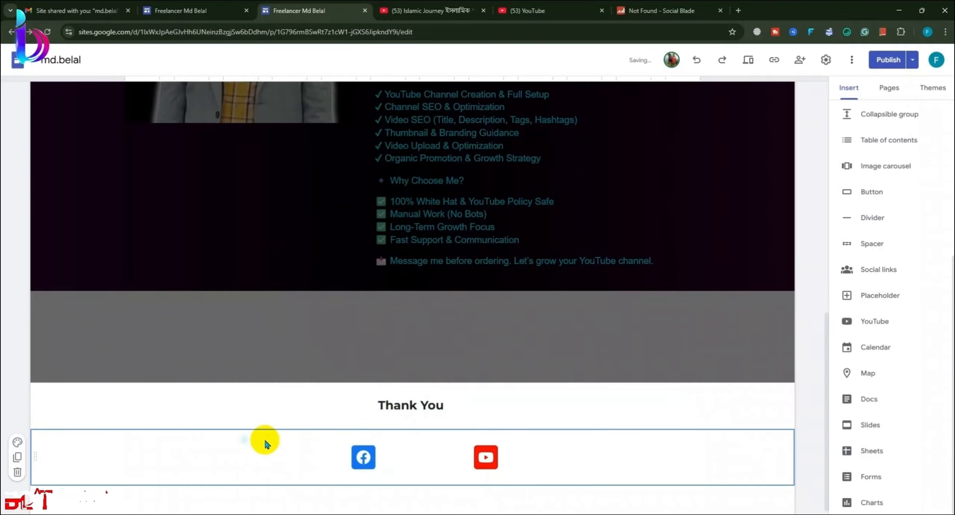
pyautogui.click(783, 415)
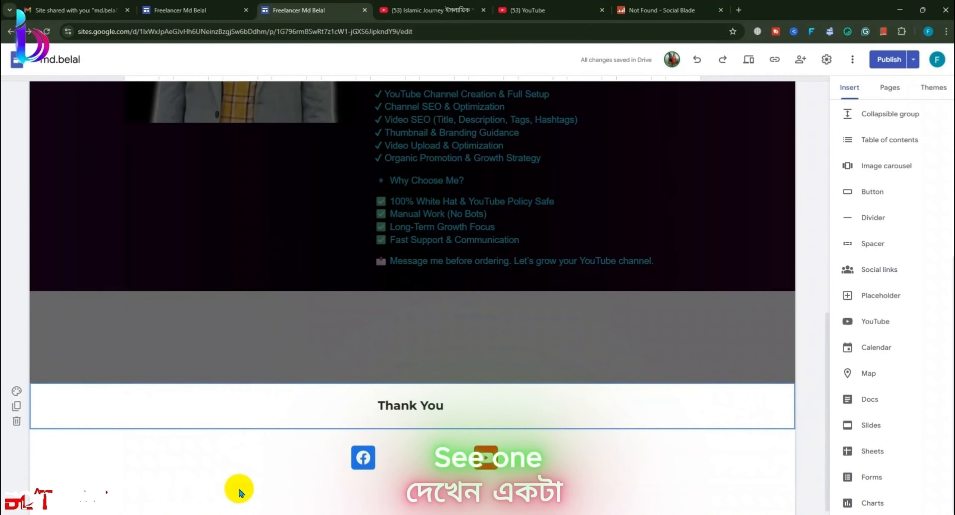
# Step: Move the YouTube icon nearer Facebook and add an empty text box below the icons
pyautogui.moveTo(485, 455); pyautogui.dragTo(437, 466)
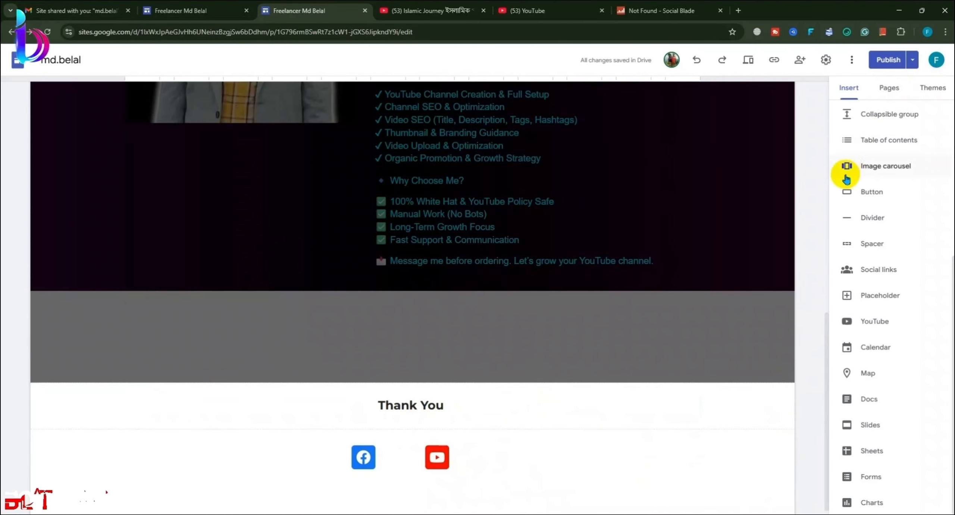
pyautogui.scroll(5, 857, 156)
pyautogui.click(860, 123)
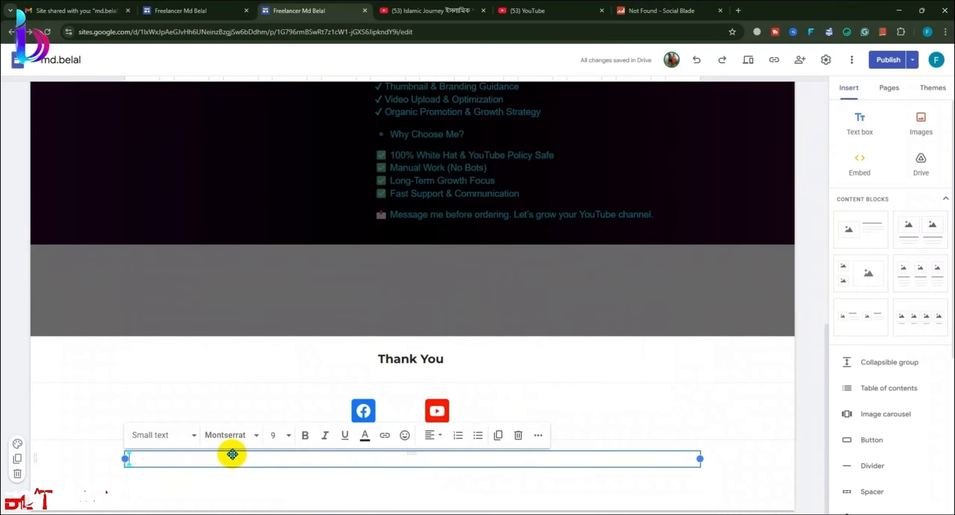
pyautogui.scroll(-5, 893, 429)
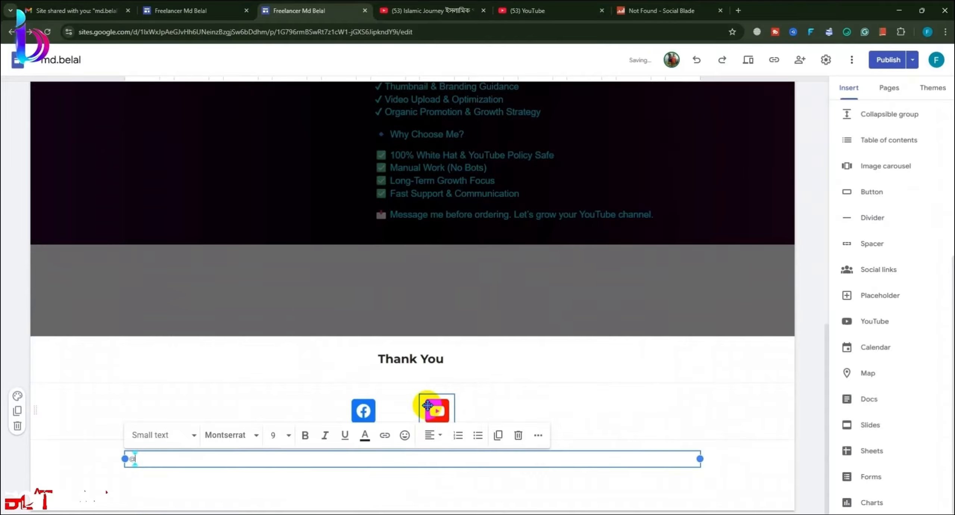
pyautogui.press('BackSpace')
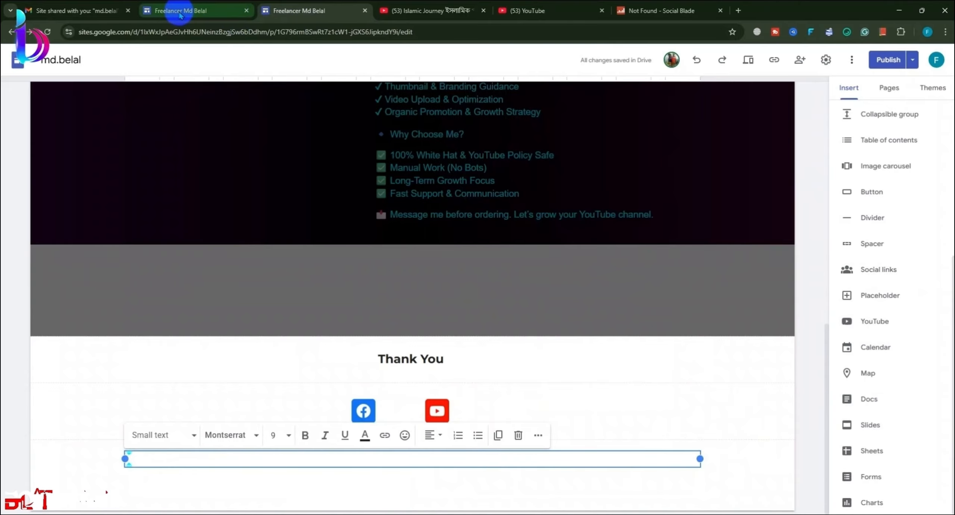
# Step: In ChatGPT, type a two-line prompt requesting website footer section code with all usual content
pyautogui.moveTo(108, 1)
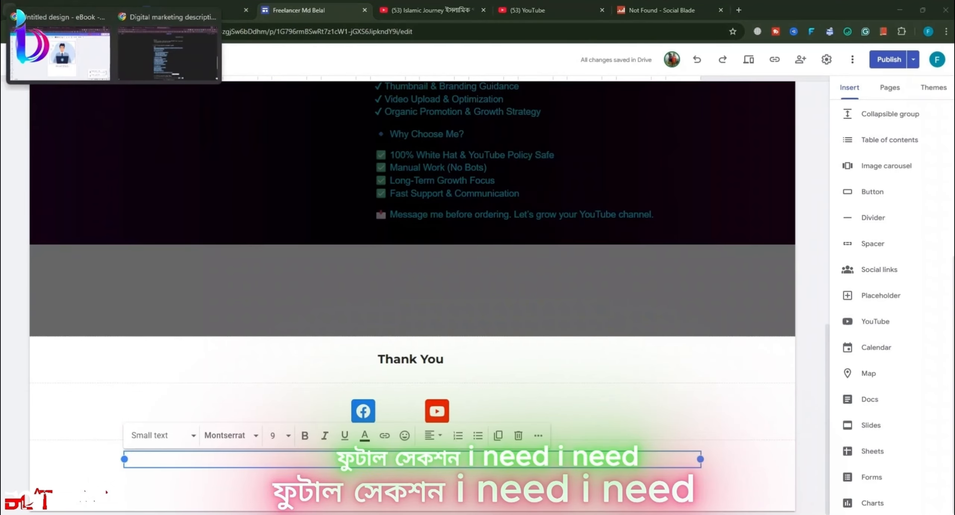
pyautogui.click(167, 53)
pyautogui.scroll(-5, 455, 447)
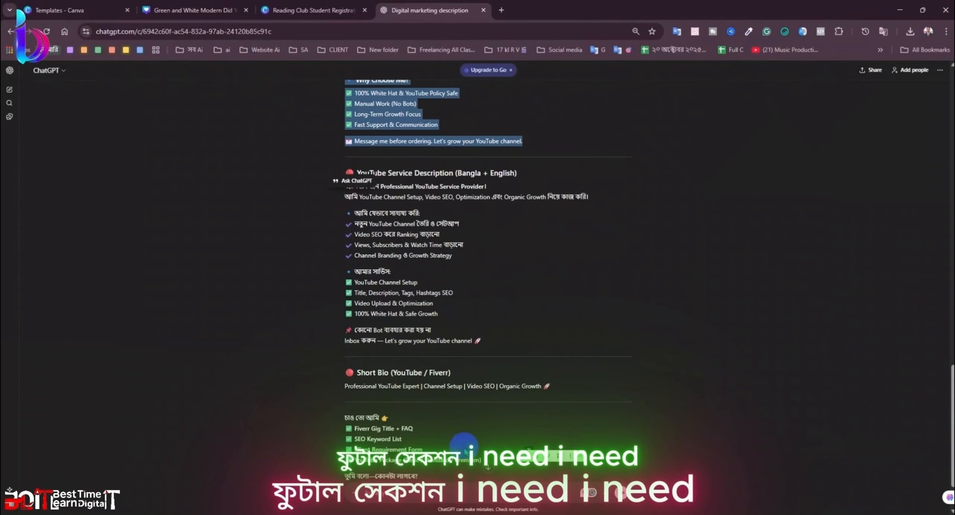
pyautogui.click(480, 481)
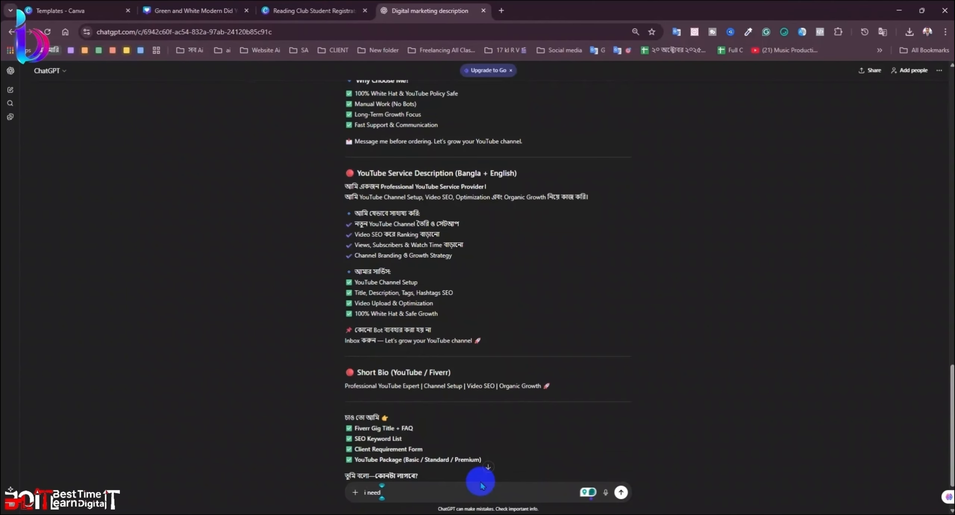
pyautogui.write('fote')
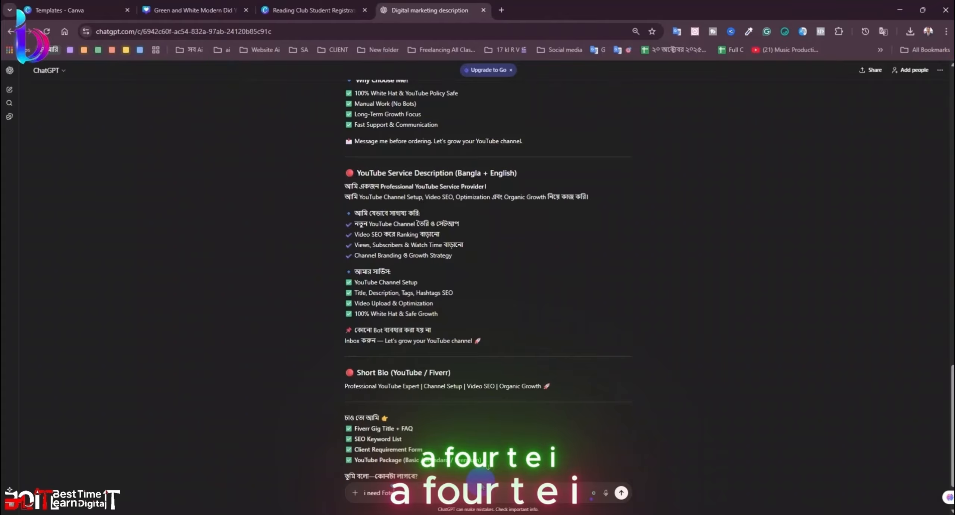
pyautogui.write('r')
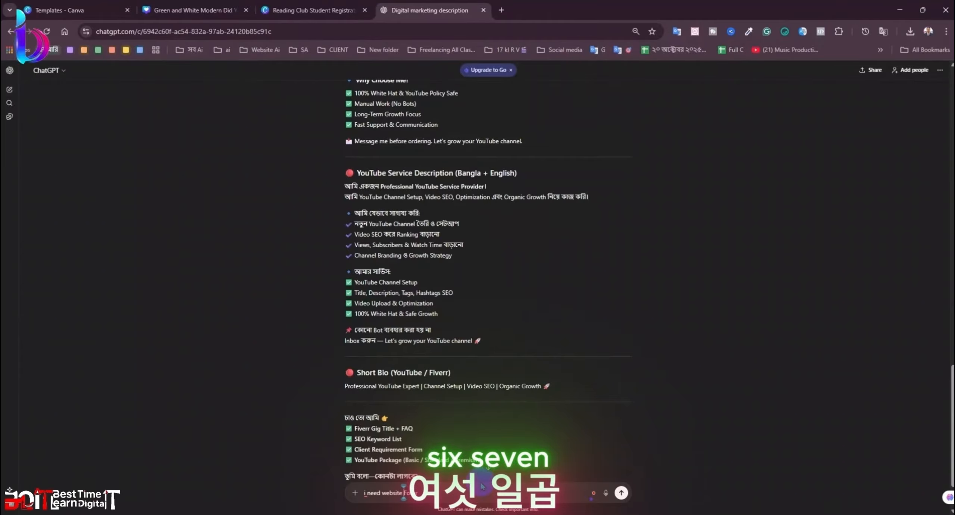
pyautogui.press('Right')
pyautogui.press('Right')
pyautogui.press('Right')
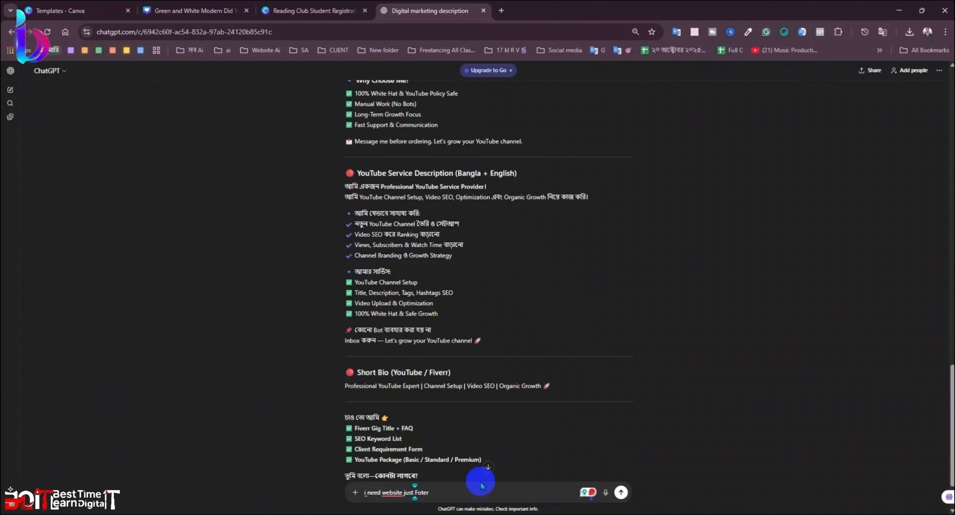
pyautogui.scroll(4, 485, 472)
pyautogui.scroll(-1, 495, 484)
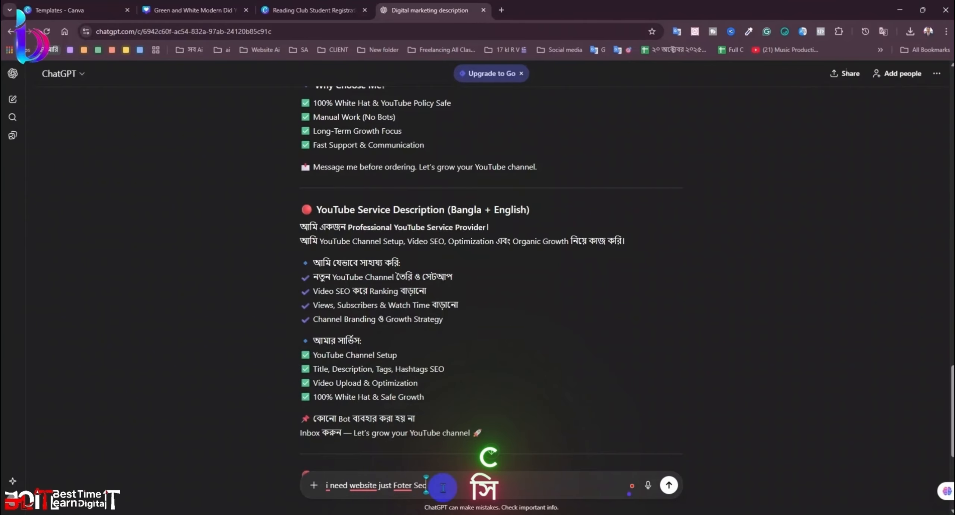
pyautogui.write('tion')
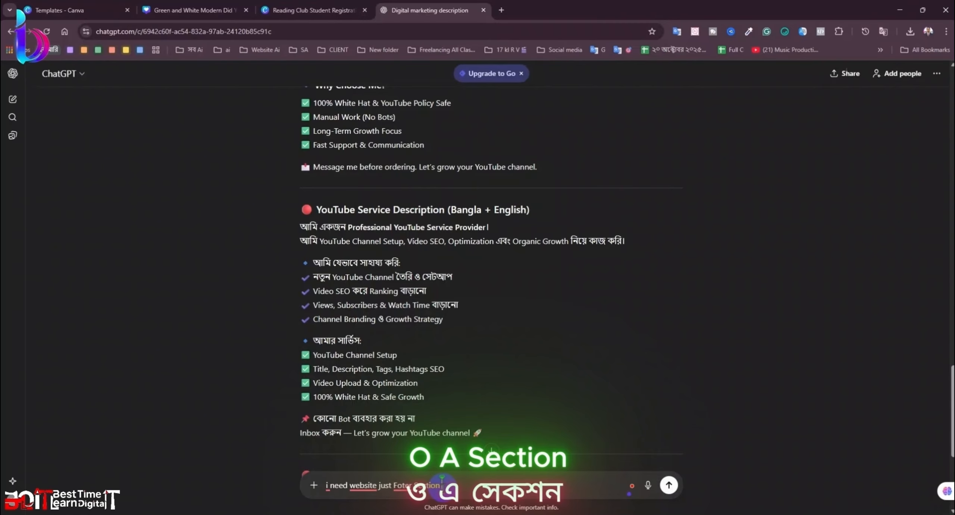
pyautogui.write(' deo ')
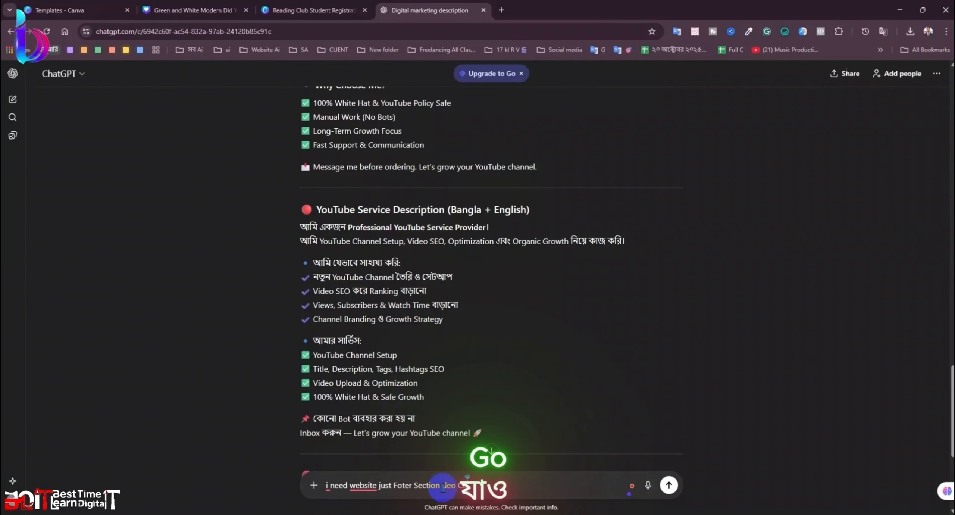
pyautogui.write('Cor')
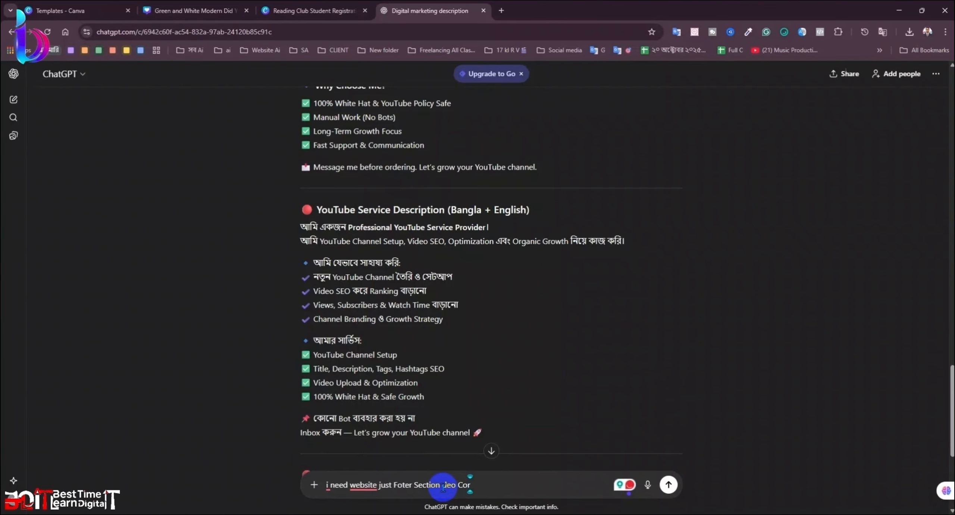
pyautogui.write('ding')
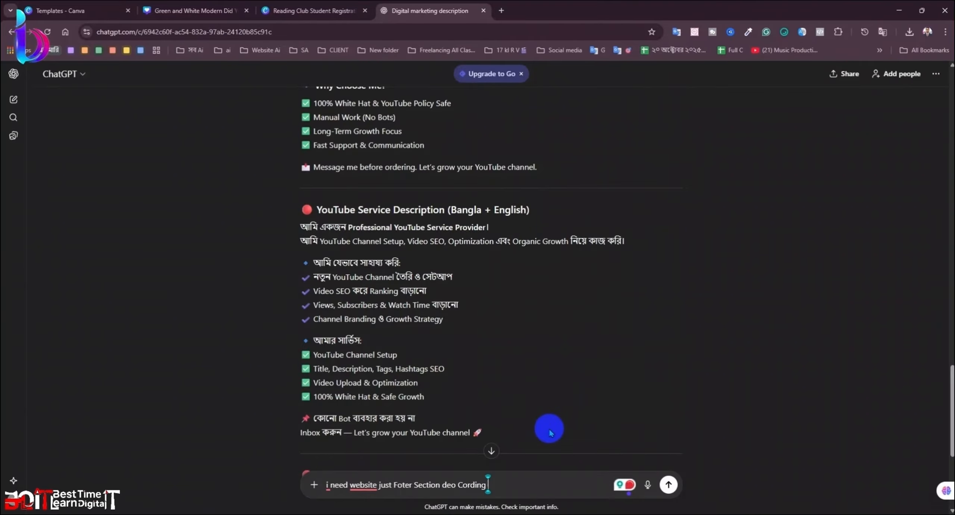
pyautogui.hotkey('shift', 'Return')
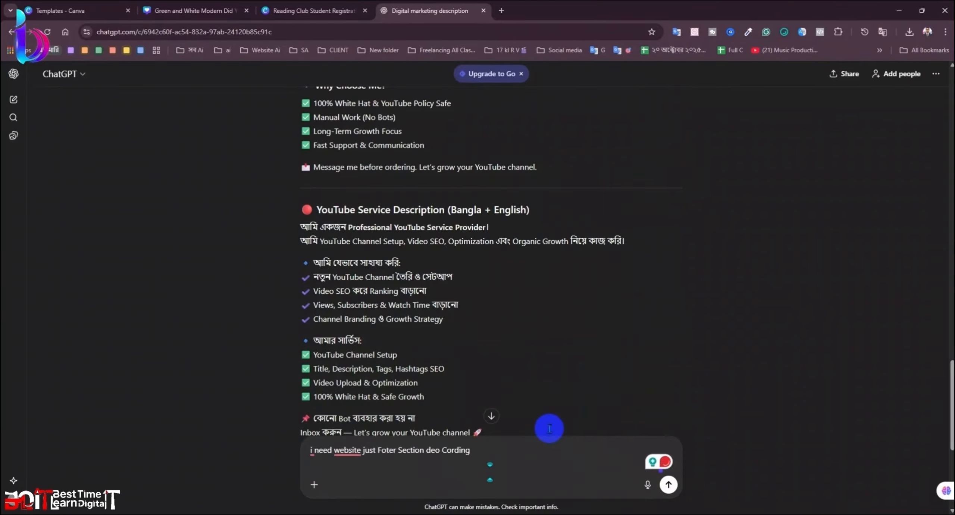
pyautogui.hotkey('shift', 'Return')
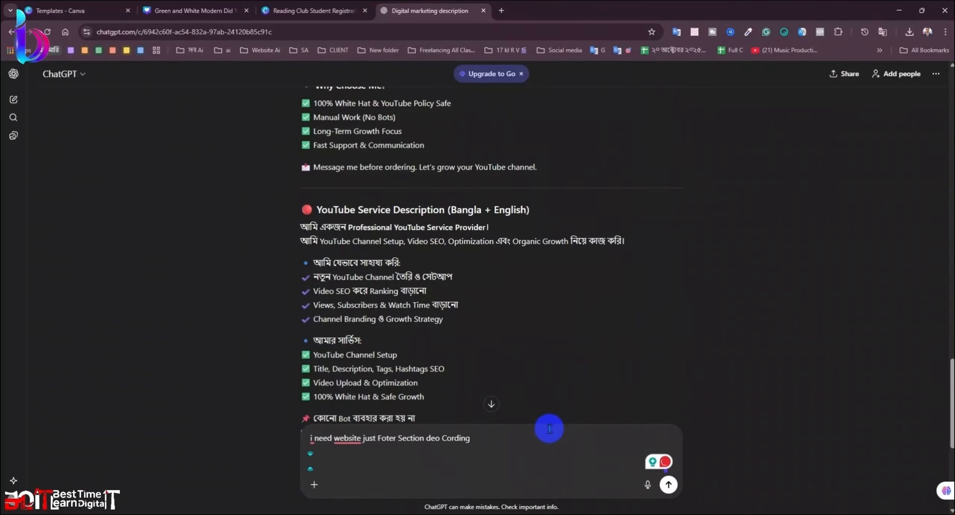
pyautogui.write('Ja ja Web')
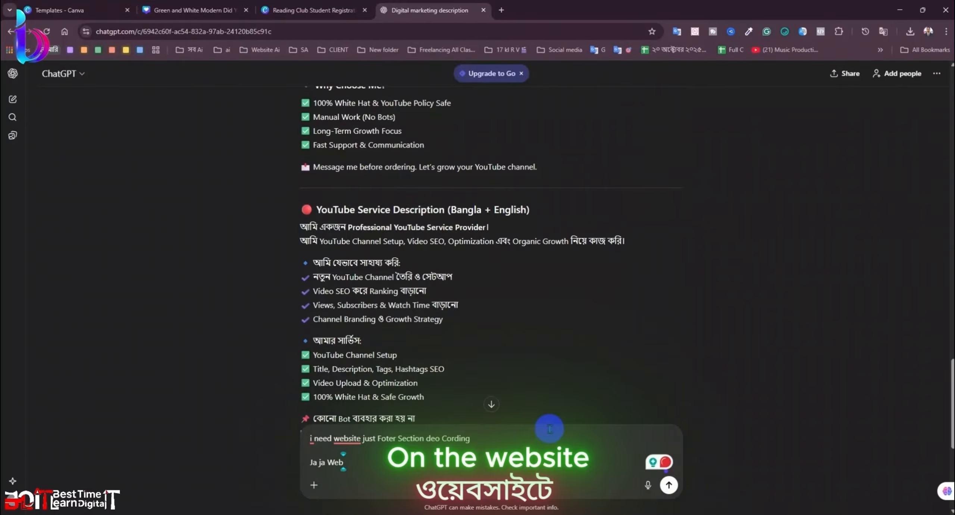
pyautogui.write('site ')
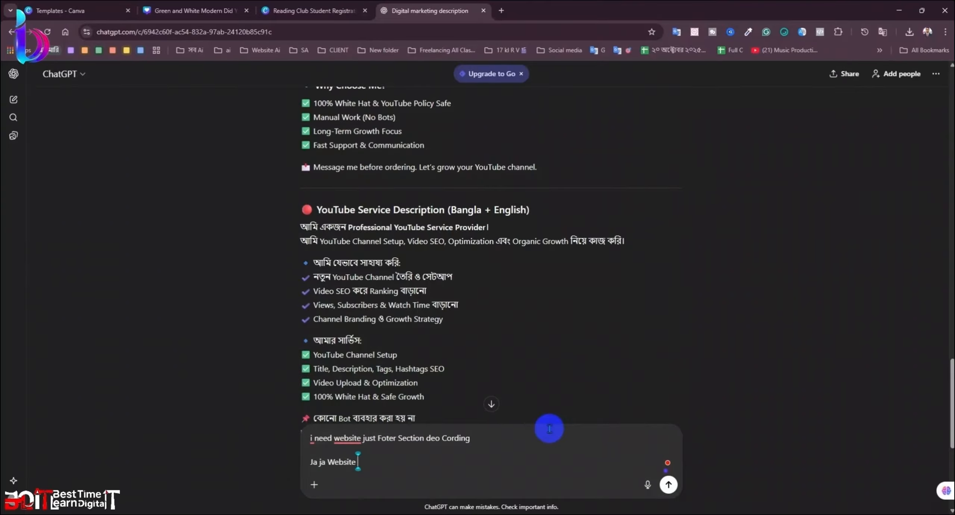
pyautogui.write('Thak')
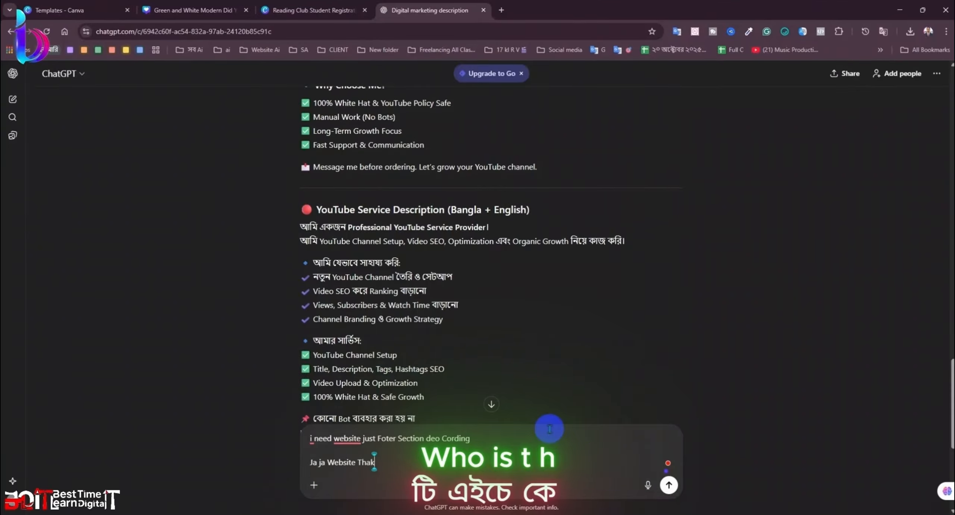
pyautogui.write('e')
# Step: Send the footer request and scroll to the top of the generated HTML/CSS footer code
pyautogui.press('Return')
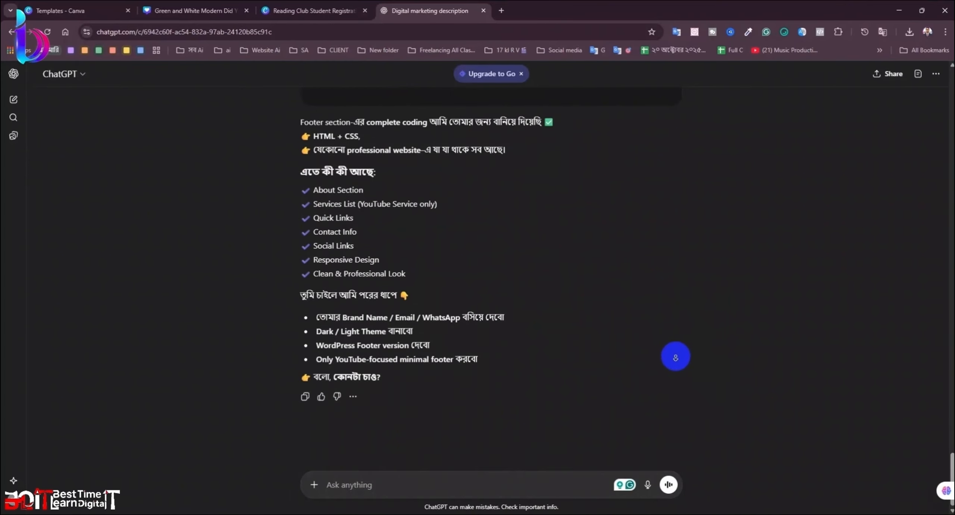
pyautogui.scroll(20, 655, 329)
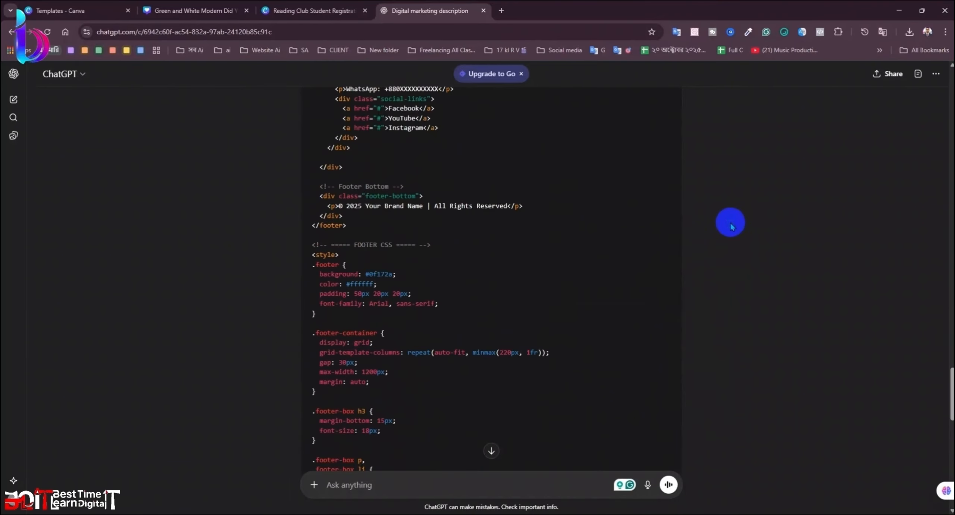
pyautogui.scroll(5, 652, 215)
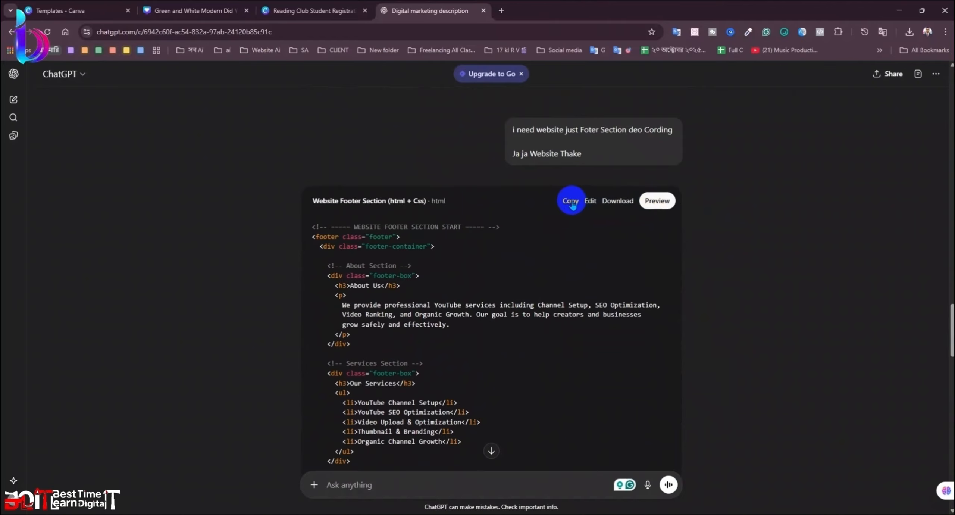
# Step: In a new Chrome tab, search Google for 'w3 school' and open W3Schools
pyautogui.click(502, 11)
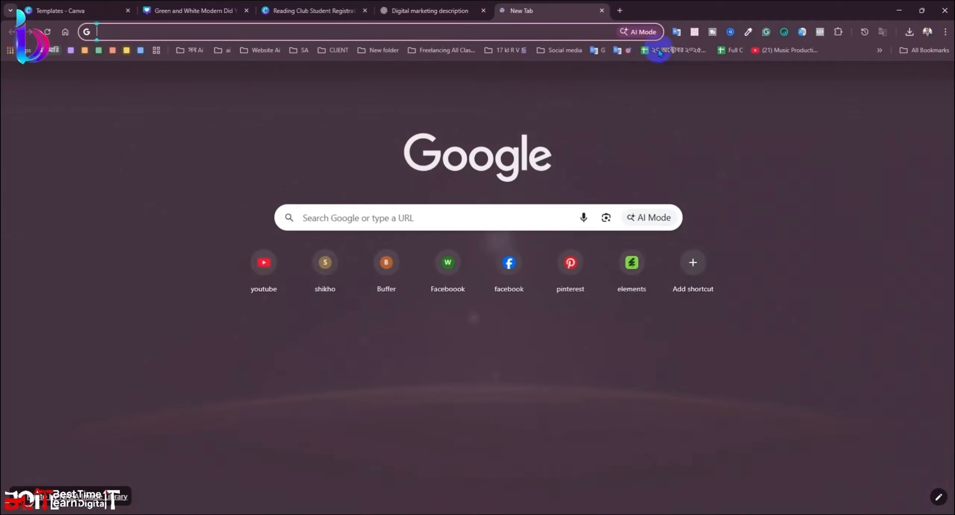
pyautogui.click(879, 50)
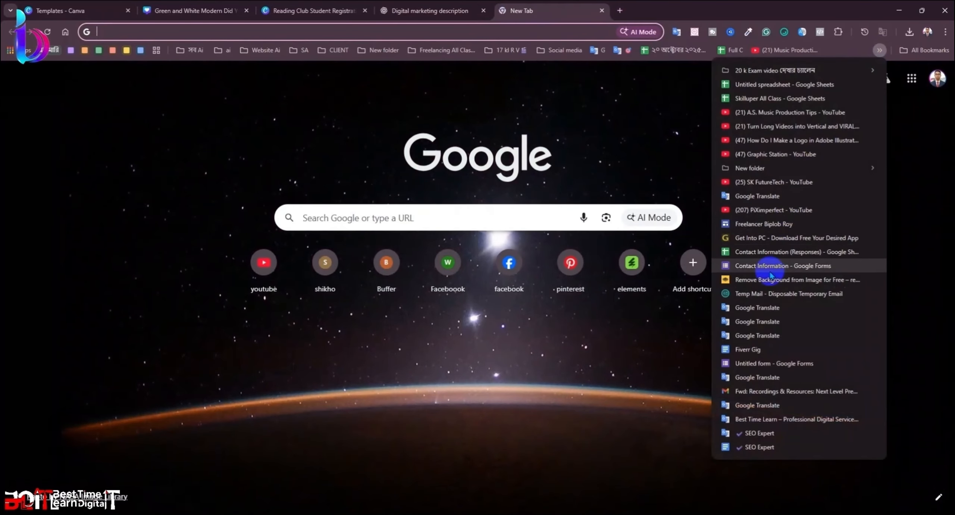
pyautogui.click(496, 116)
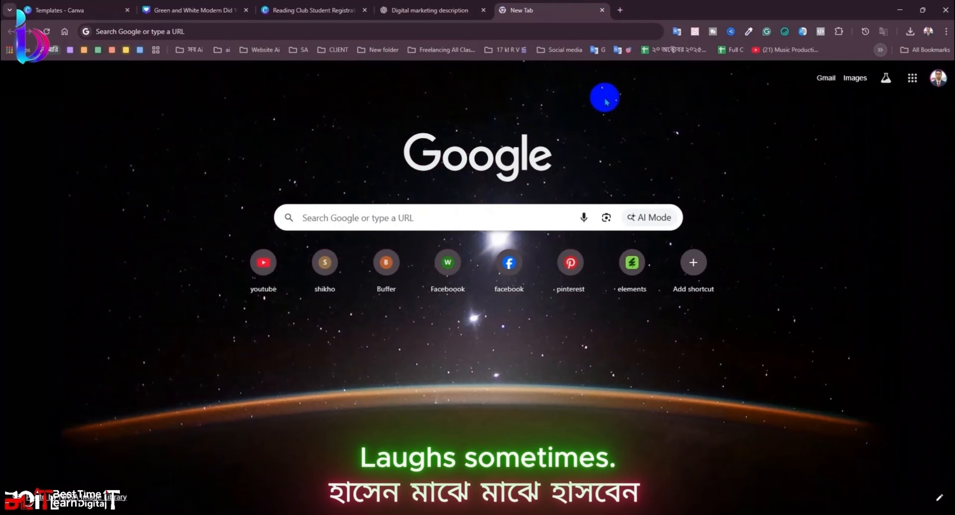
pyautogui.click(386, 30)
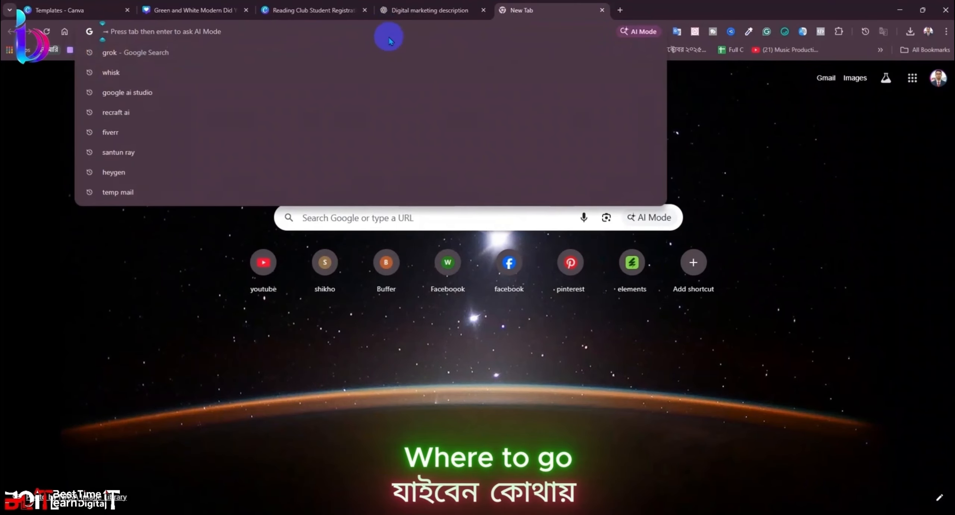
pyautogui.write('W3')
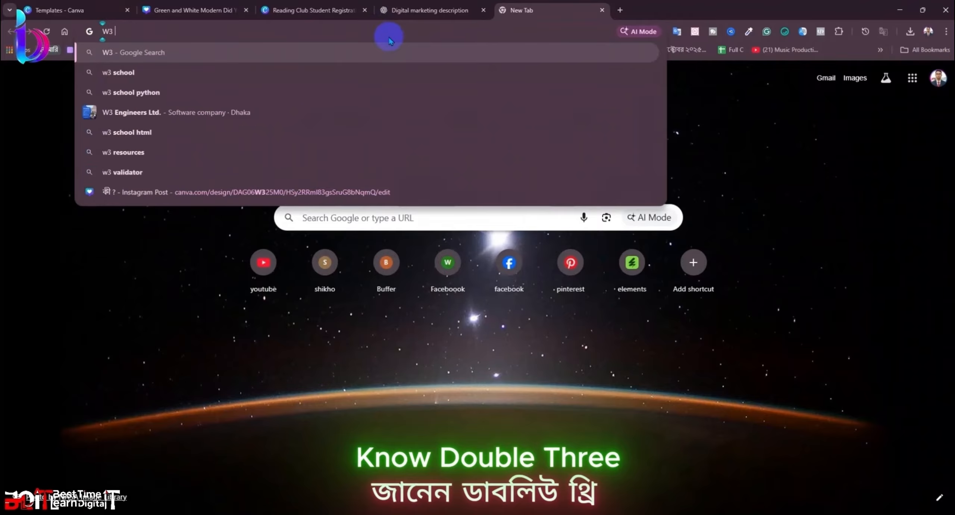
pyautogui.click(108, 72)
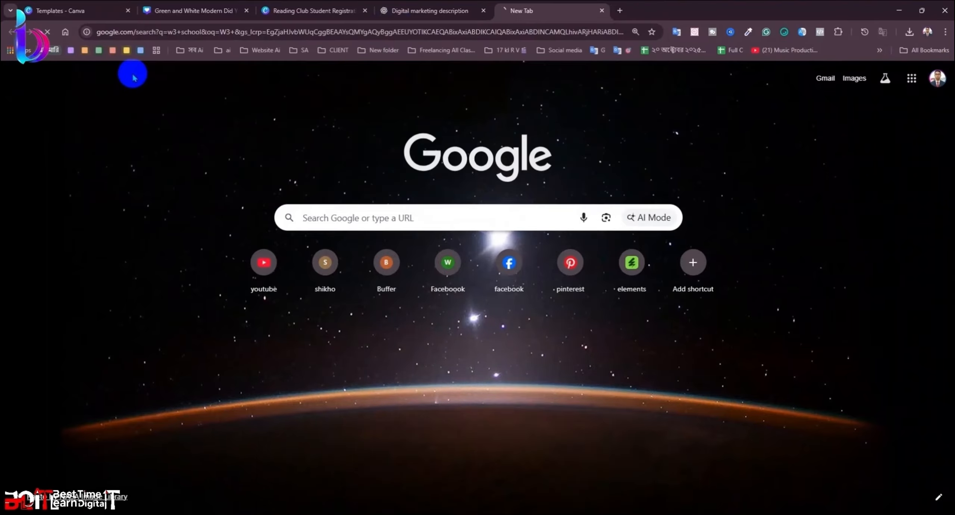
pyautogui.click(199, 158)
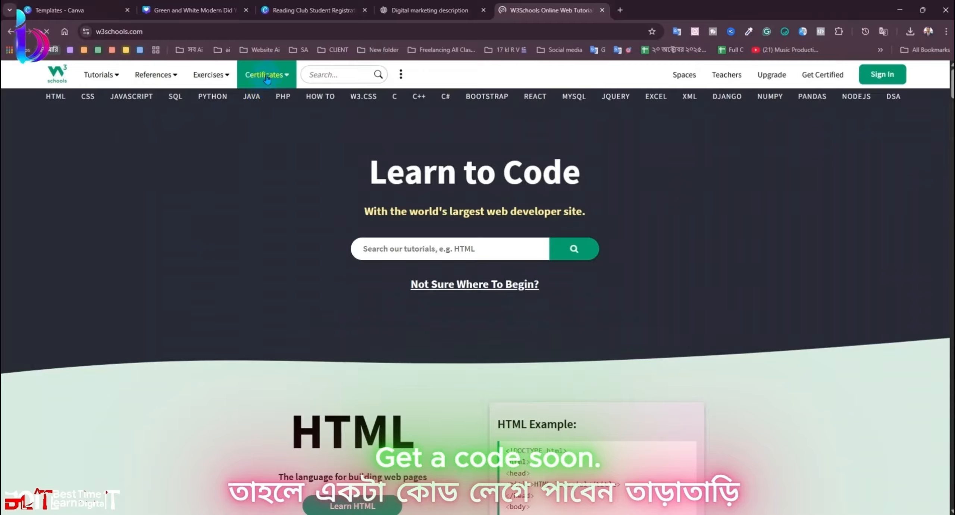
# Step: Search W3Schools for 'Calculator' and open the fas fa-calculator try-it example
pyautogui.click(315, 74)
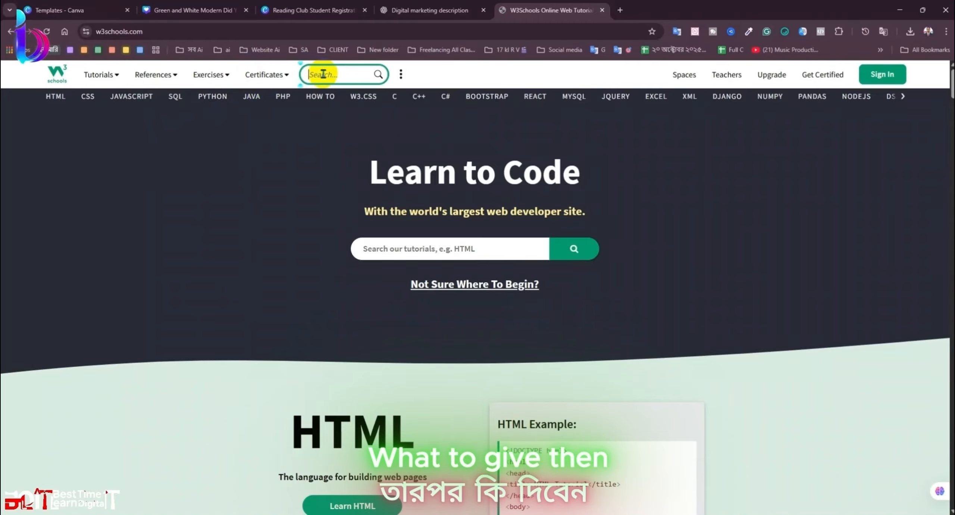
pyautogui.write('ca')
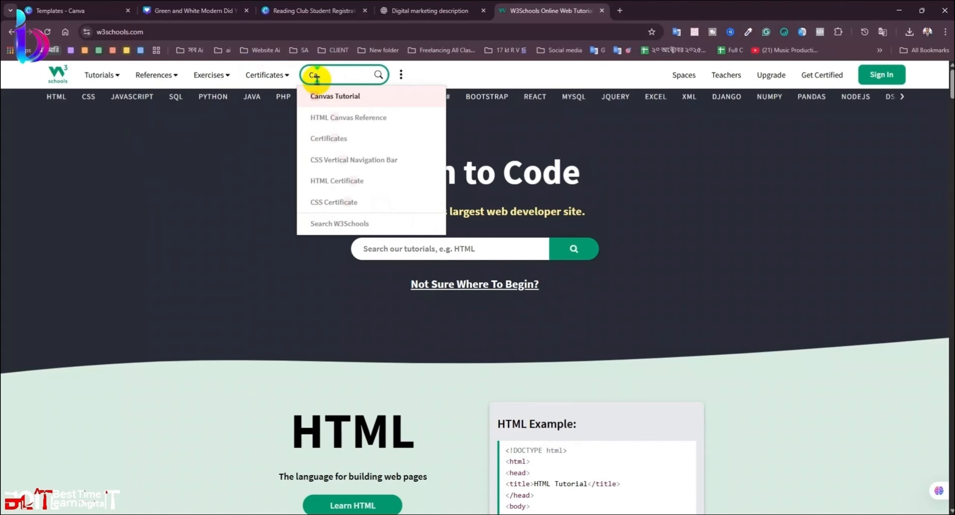
pyautogui.write('lculator')
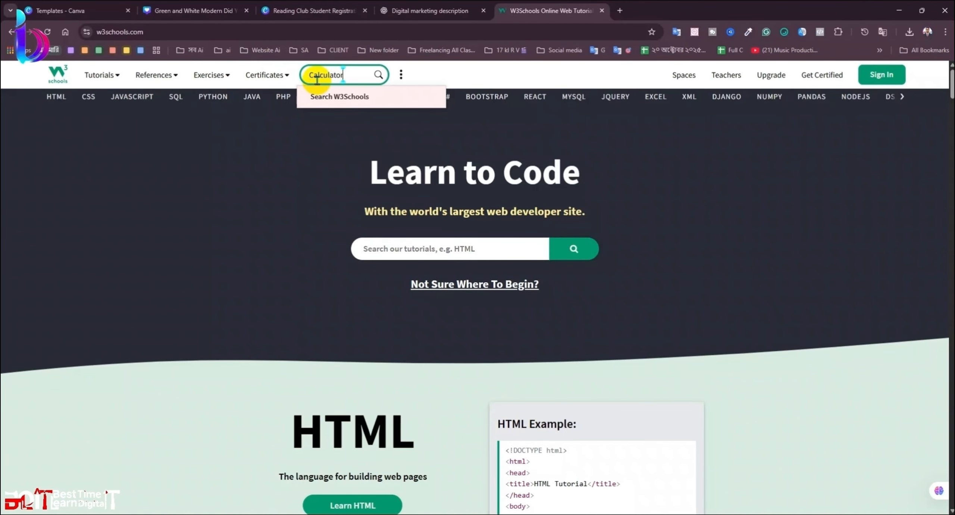
pyautogui.press('Return')
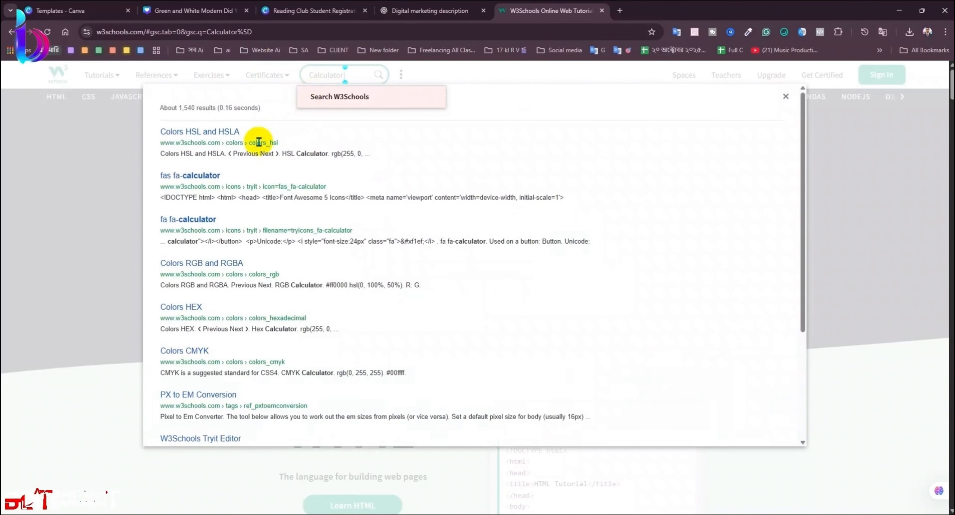
pyautogui.click(216, 182)
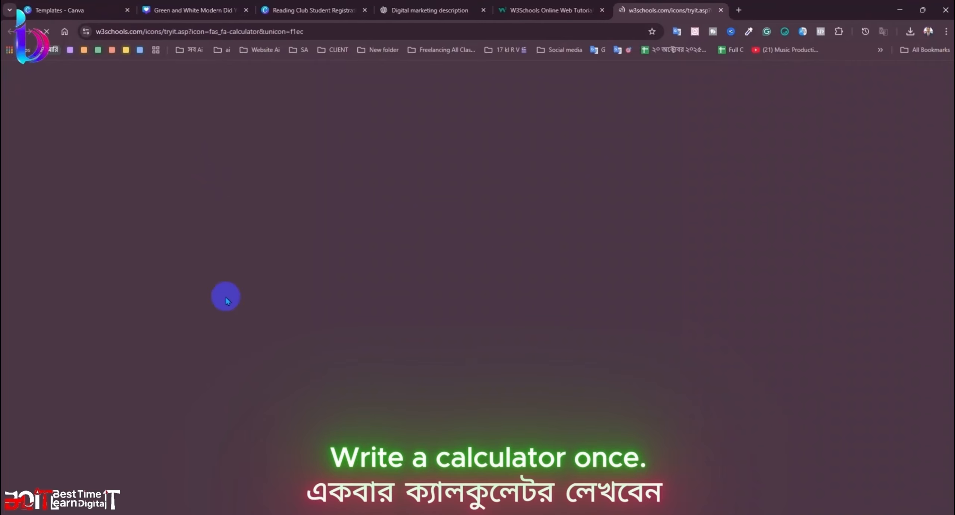
# Step: Replace the Tryit code with the ChatGPT footer code and run it to preview
pyautogui.hotkey('ctrl', 'a')
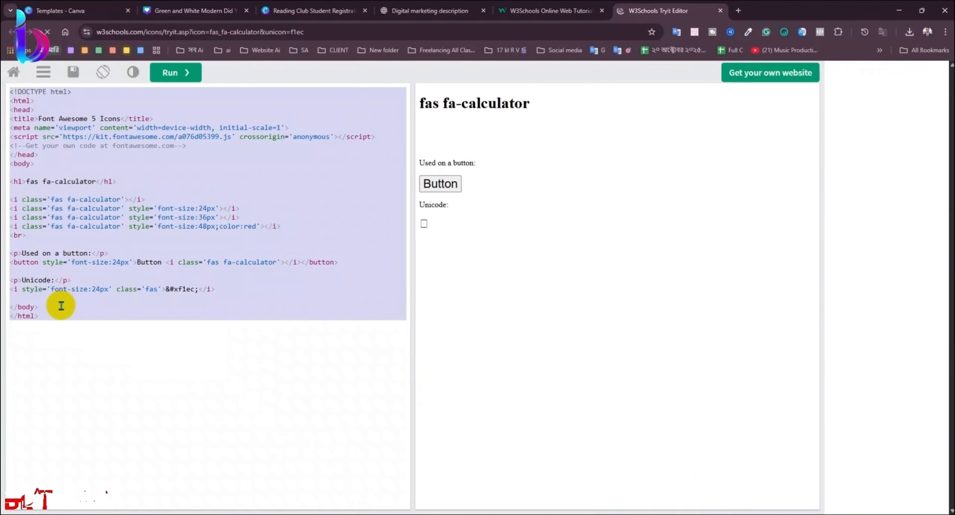
pyautogui.hotkey('ctrl', 'v')
pyautogui.click(175, 72)
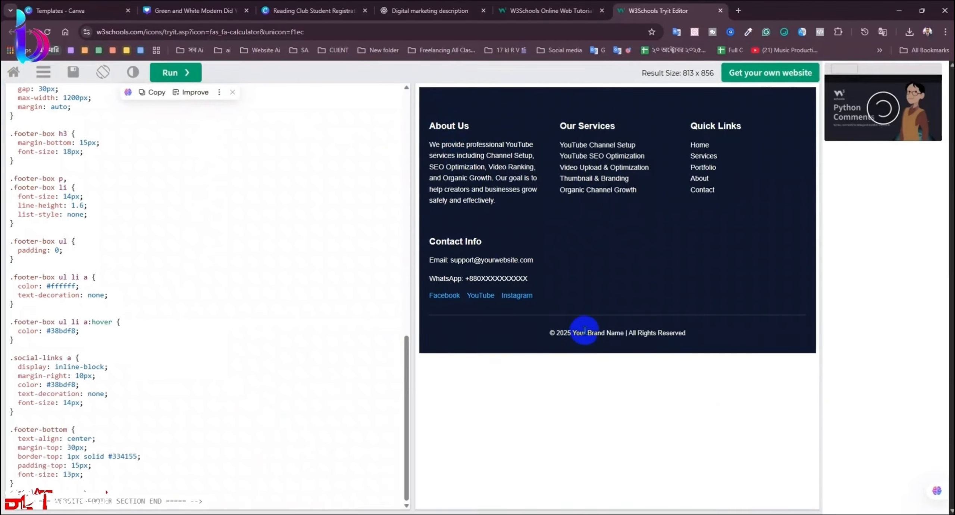
pyautogui.click(686, 330)
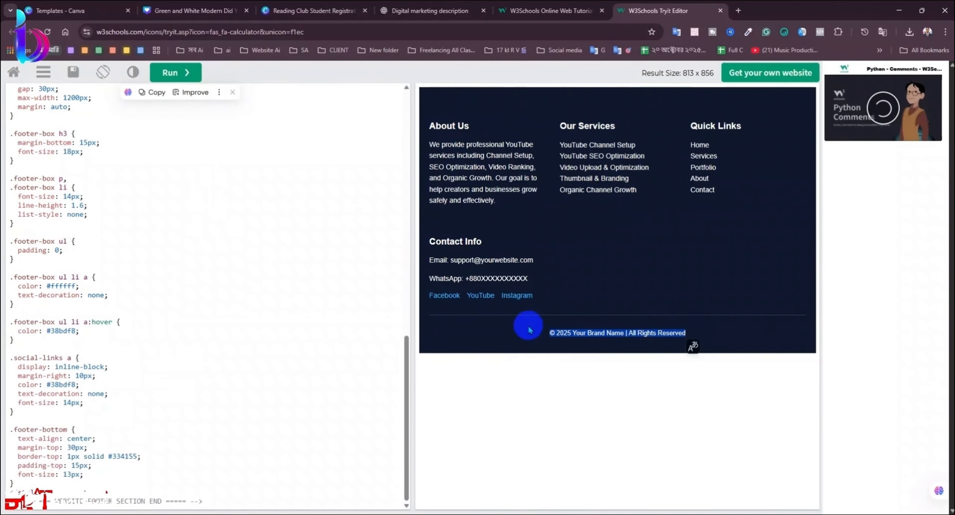
pyautogui.click(299, 286)
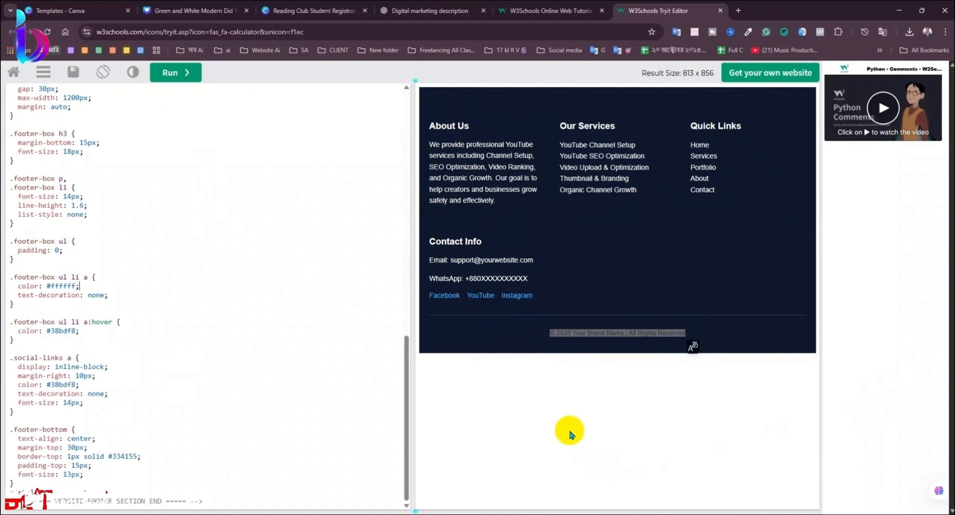
pyautogui.click(456, 318)
# Step: Inspect the footer code's WhatsApp placeholder digits and Facebook link anchor
pyautogui.scroll(12, 189, 226)
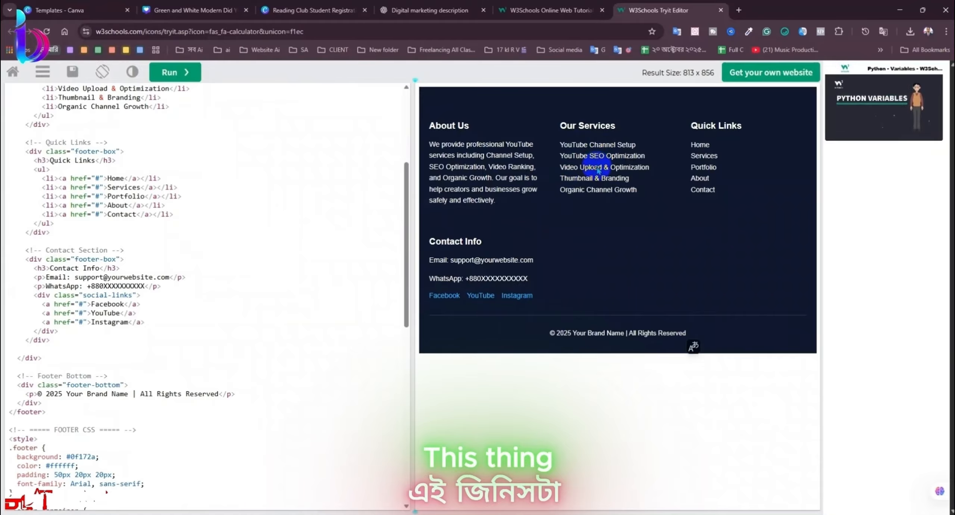
pyautogui.scroll(-4, 230, 182)
pyautogui.scroll(4, 213, 194)
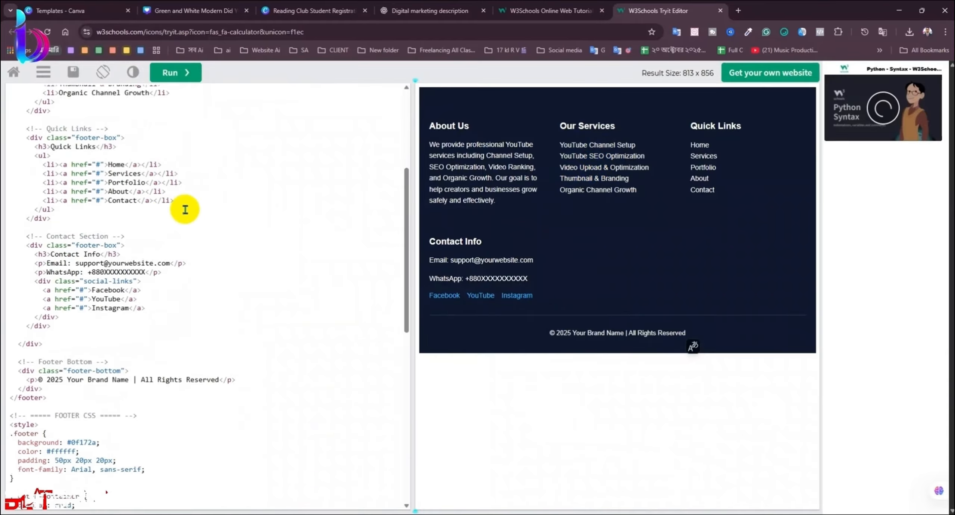
pyautogui.moveTo(145, 287); pyautogui.dragTo(105, 285)
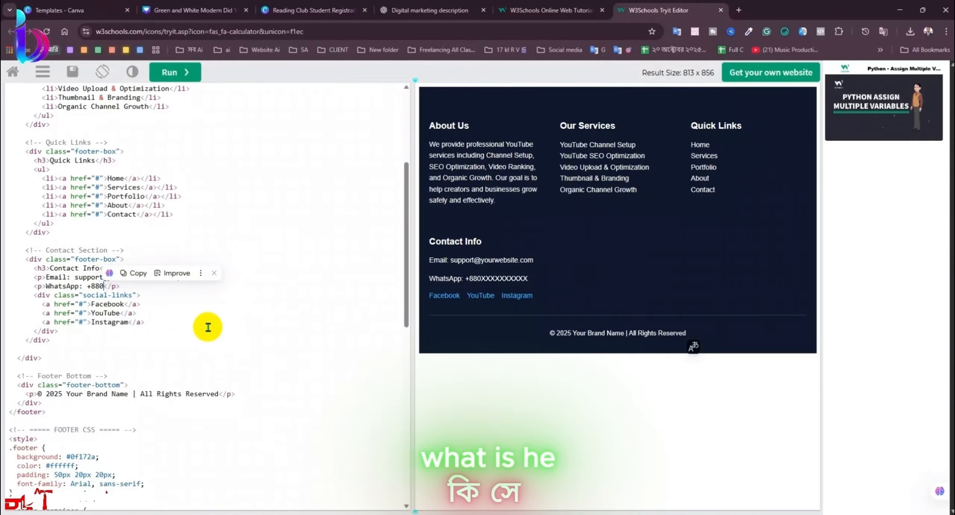
pyautogui.click(182, 330)
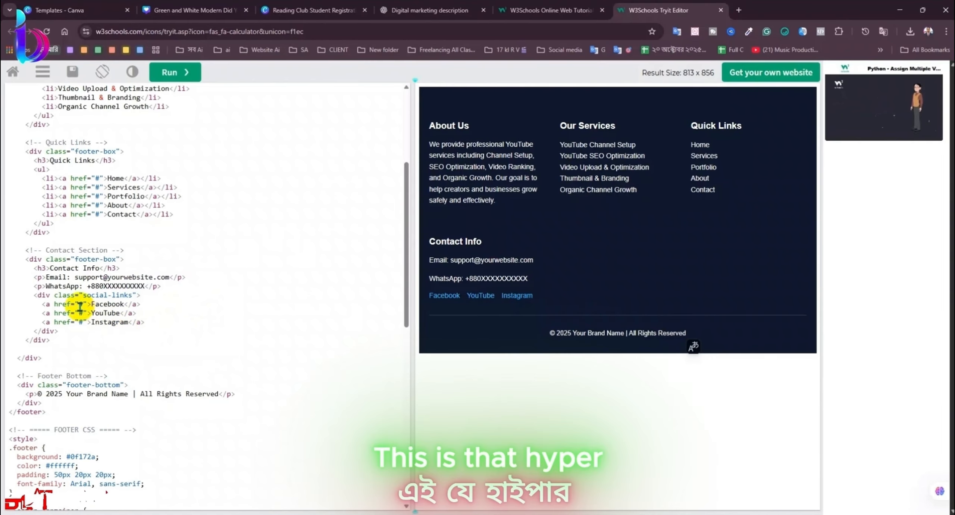
pyautogui.moveTo(85, 302); pyautogui.dragTo(43, 306)
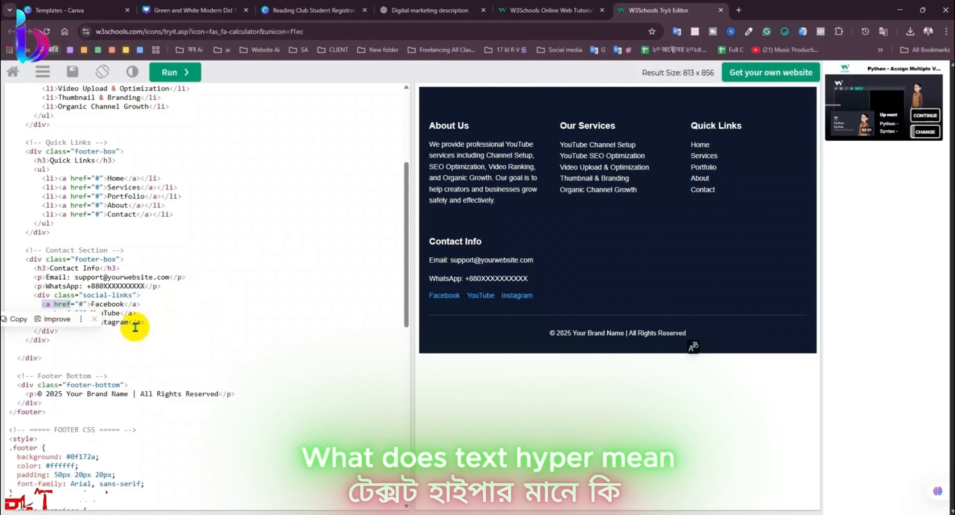
pyautogui.click(258, 352)
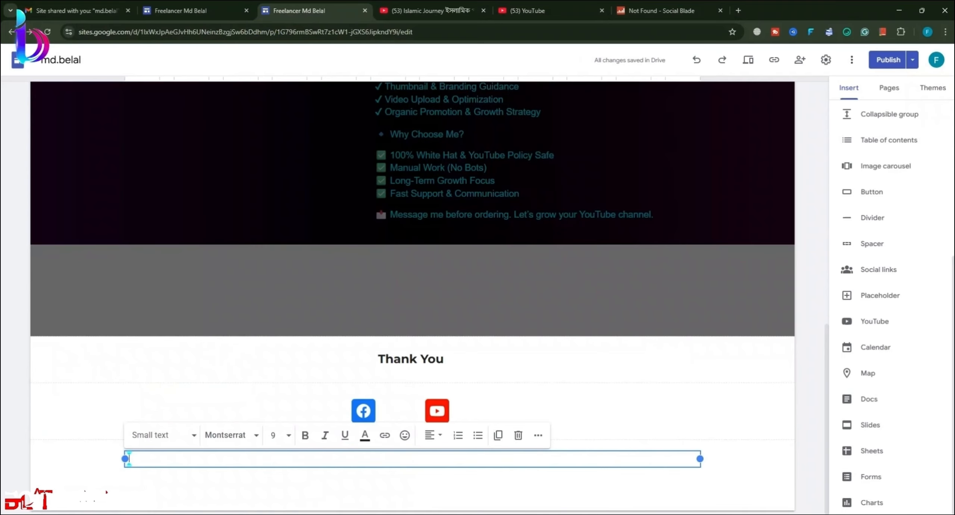
# Step: Copy the Facebook page URL from Sites into the footer's Facebook href and re-run
pyautogui.click(360, 412)
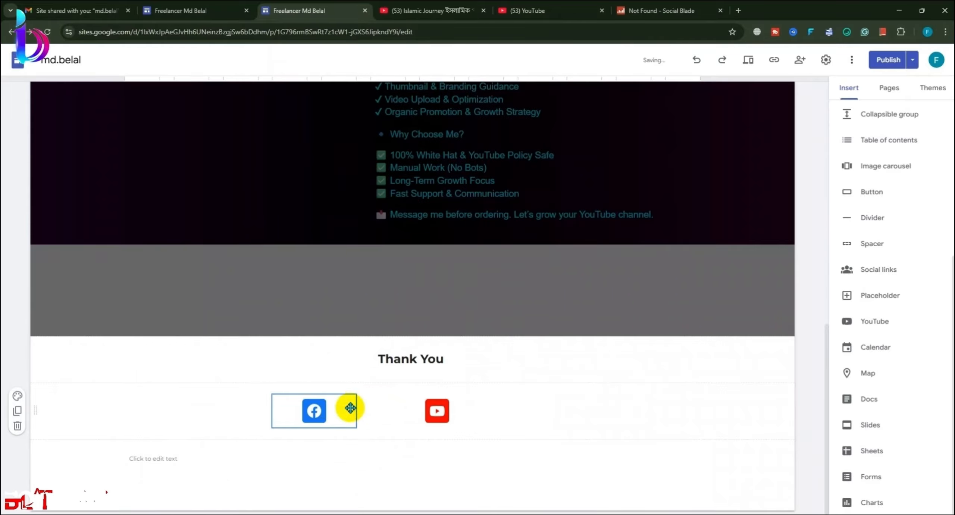
pyautogui.doubleClick(320, 402)
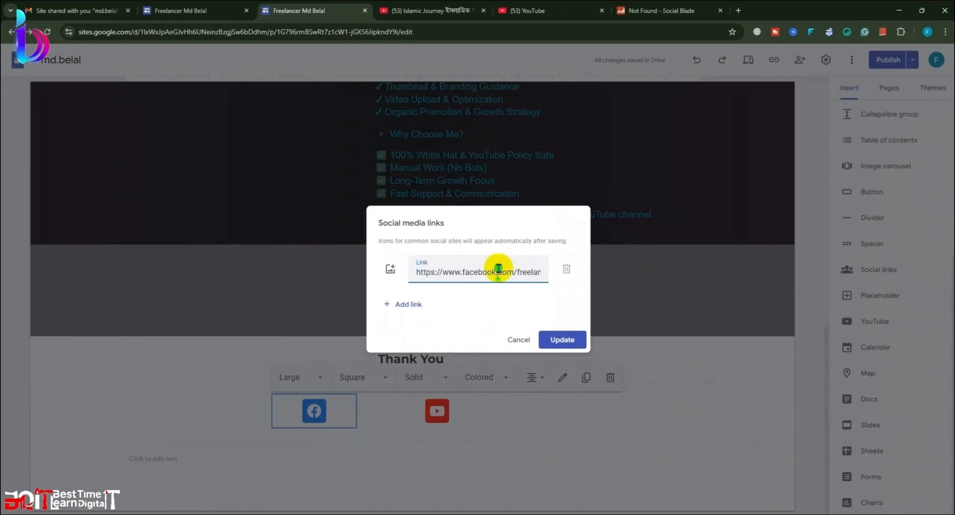
pyautogui.tripleClick(499, 269)
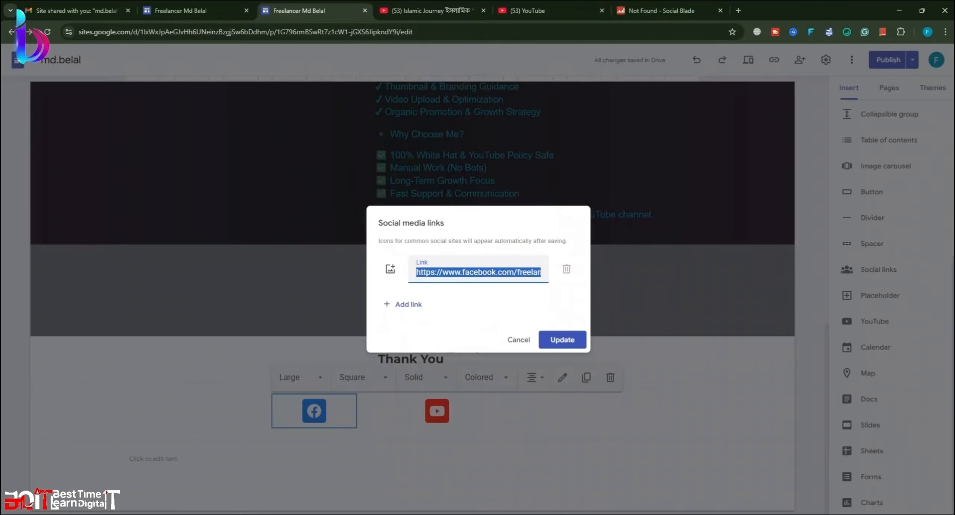
pyautogui.click(138, 53)
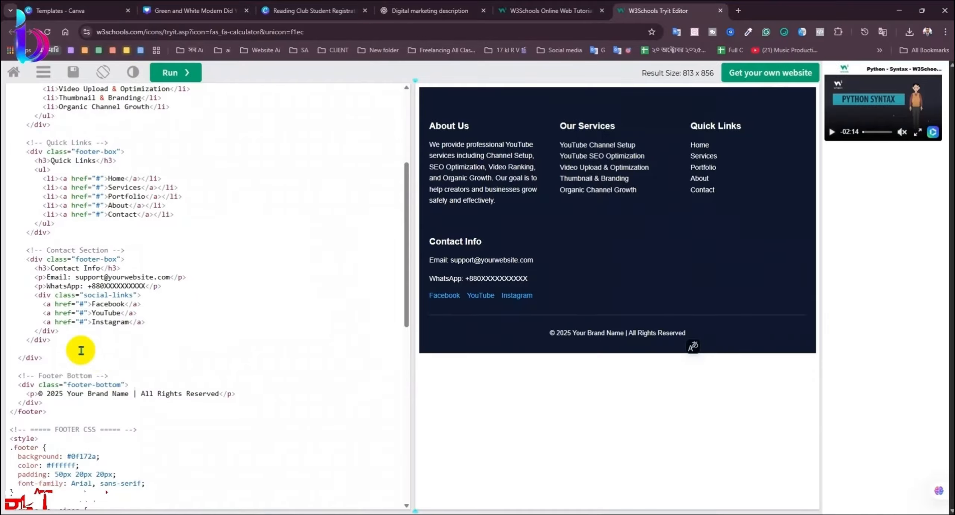
pyautogui.doubleClick(83, 304)
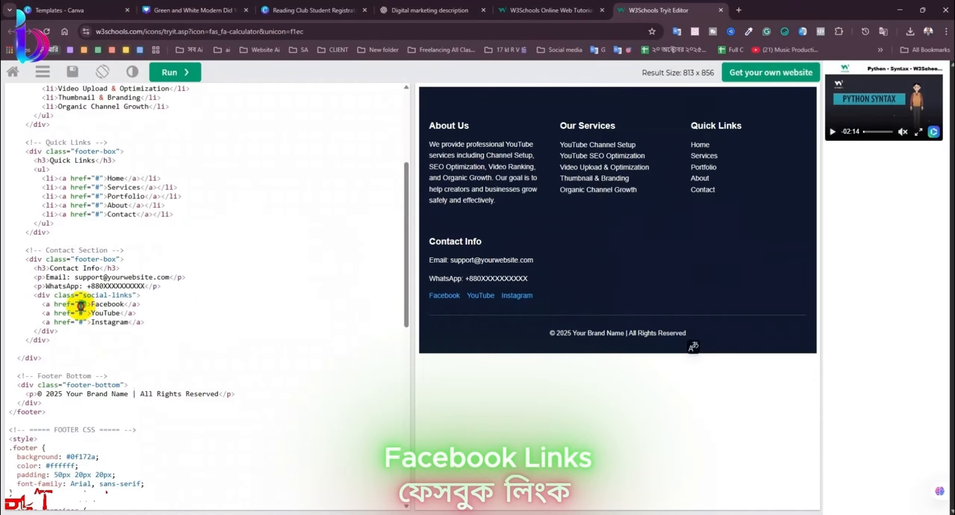
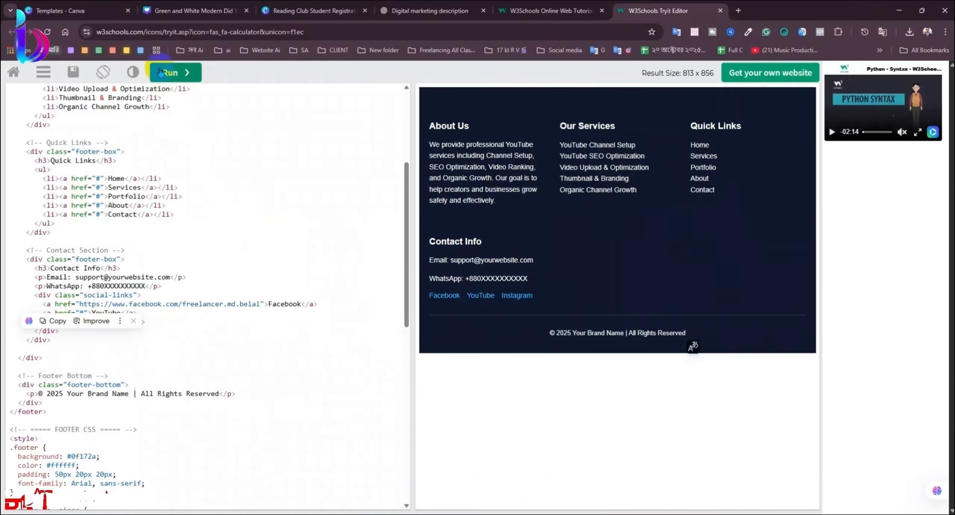
pyautogui.click(160, 69)
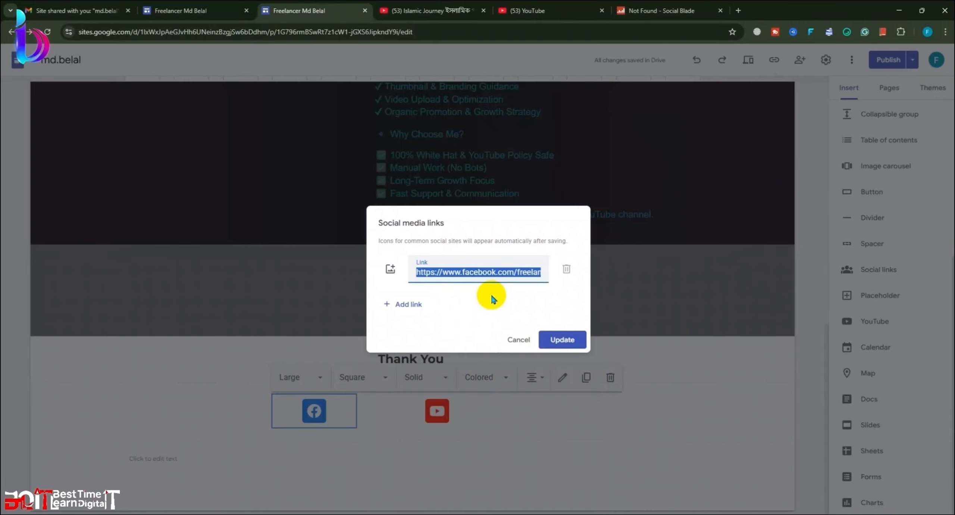
# Step: Copy the YouTube channel URL from Sites into the footer's YouTube href
pyautogui.click(517, 339)
pyautogui.doubleClick(430, 419)
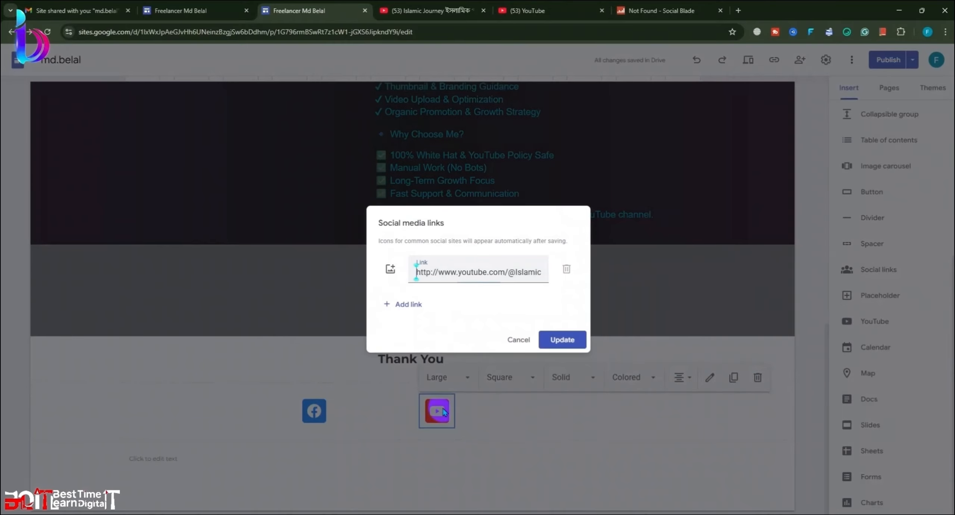
pyautogui.tripleClick(444, 271)
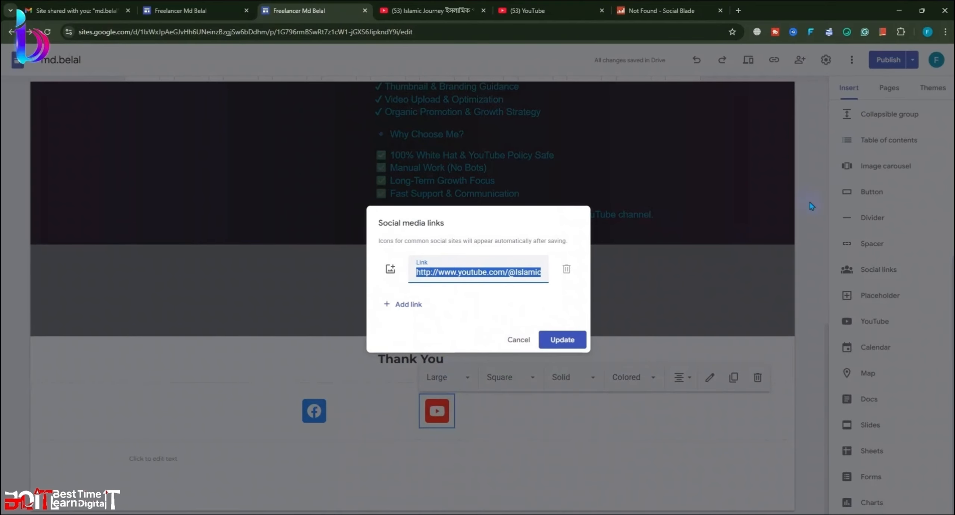
pyautogui.click(518, 339)
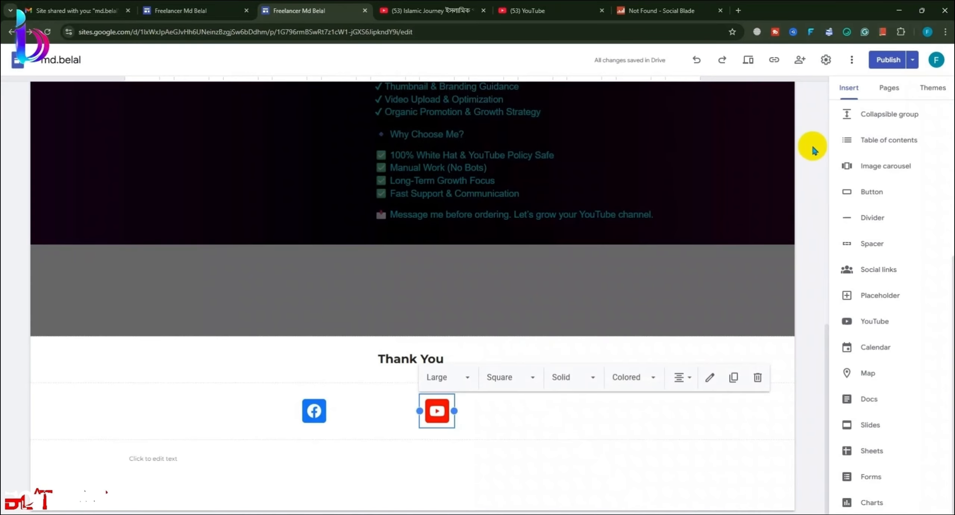
pyautogui.click(889, 15)
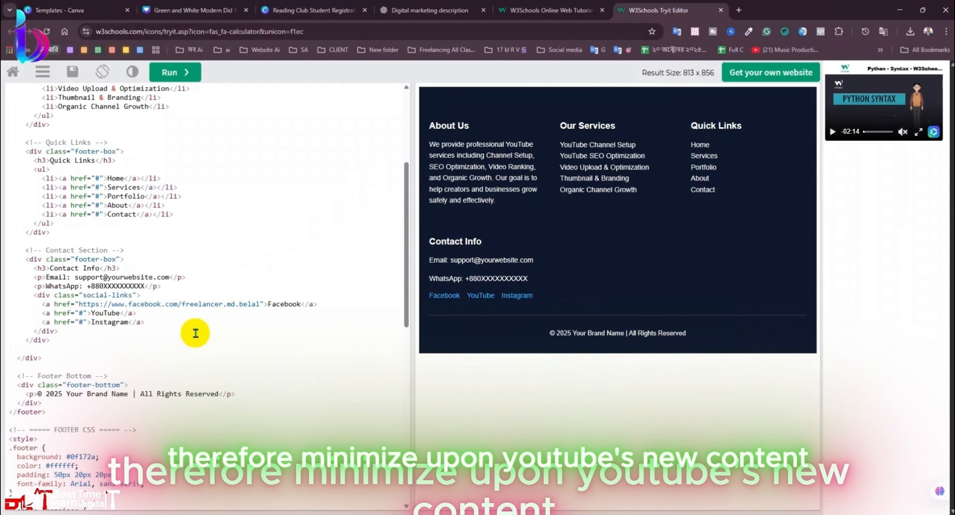
pyautogui.doubleClick(79, 312)
pyautogui.write('http://www.youtube.com/@IslamicJourney%E0%A6%87%E0%A6%B8%E0%A6%B2%E0%A6%BE%E0%A6%AE%E0%A6%BF%E0%A6%95%E0%A6%AA%E0%A6%A5%E0%A6%9A%E0%A6%B2%E0%A6%BE25')
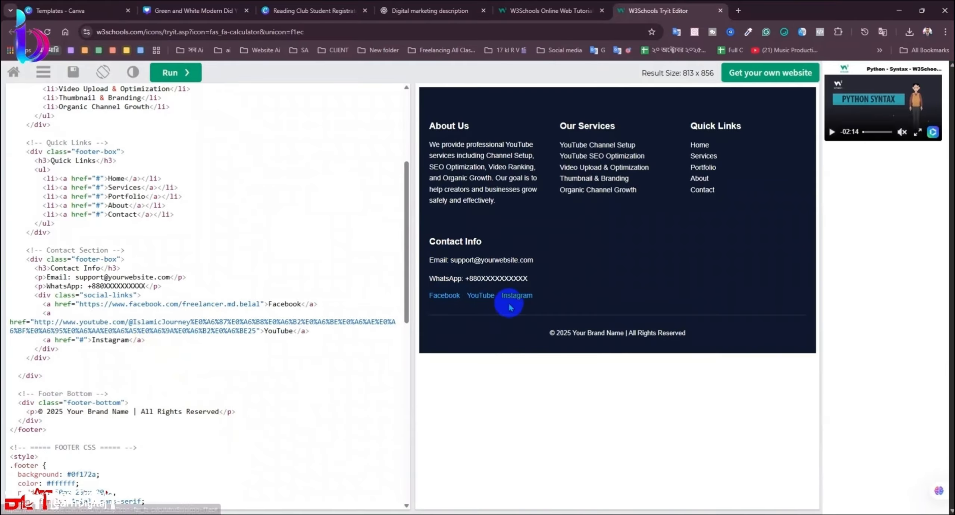
# Step: Delete the Instagram link line from the footer code and re-run the preview
pyautogui.click(180, 342)
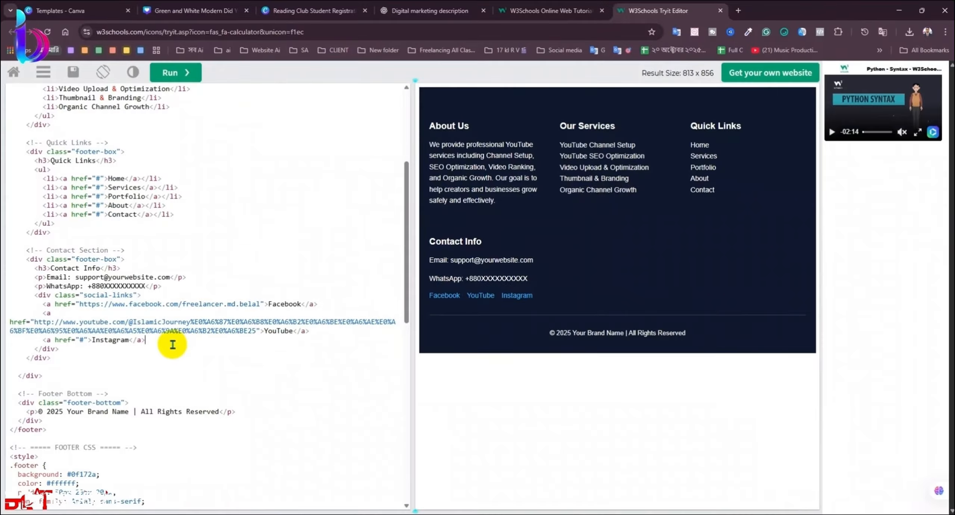
pyautogui.moveTo(160, 343); pyautogui.dragTo(38, 340)
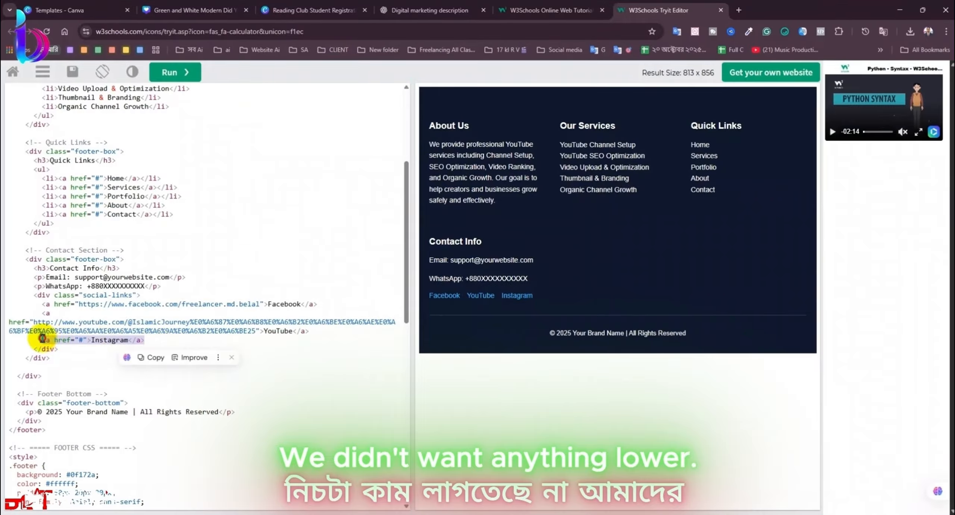
pyautogui.press('BackSpace')
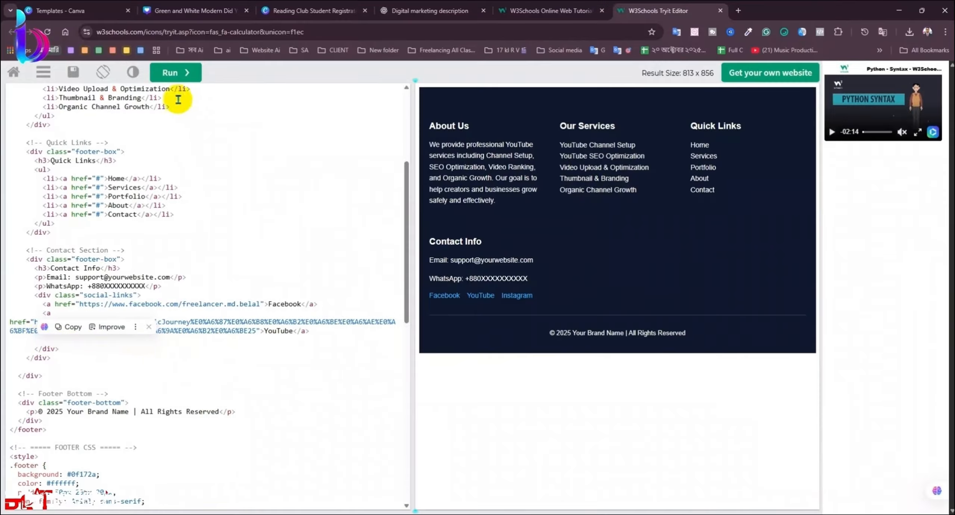
pyautogui.click(176, 72)
pyautogui.click(188, 348)
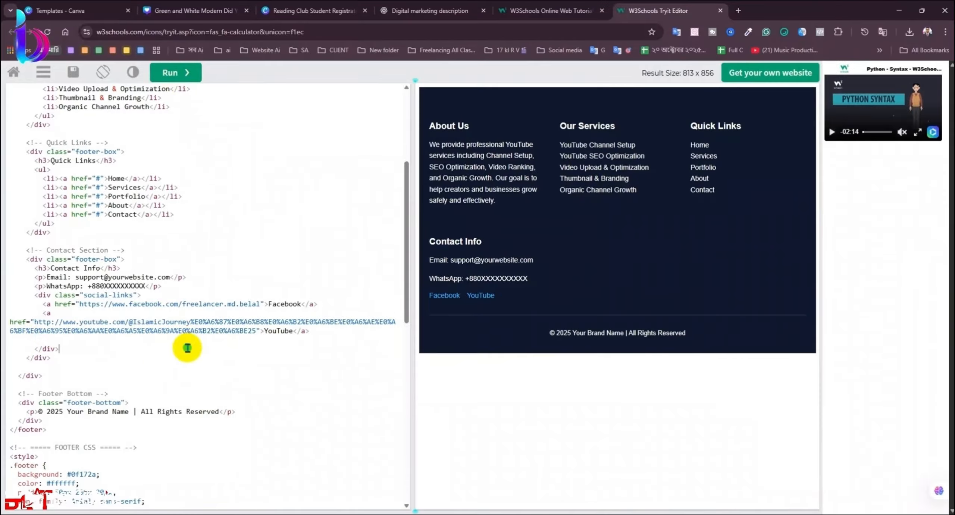
pyautogui.scroll(-3, 179, 372)
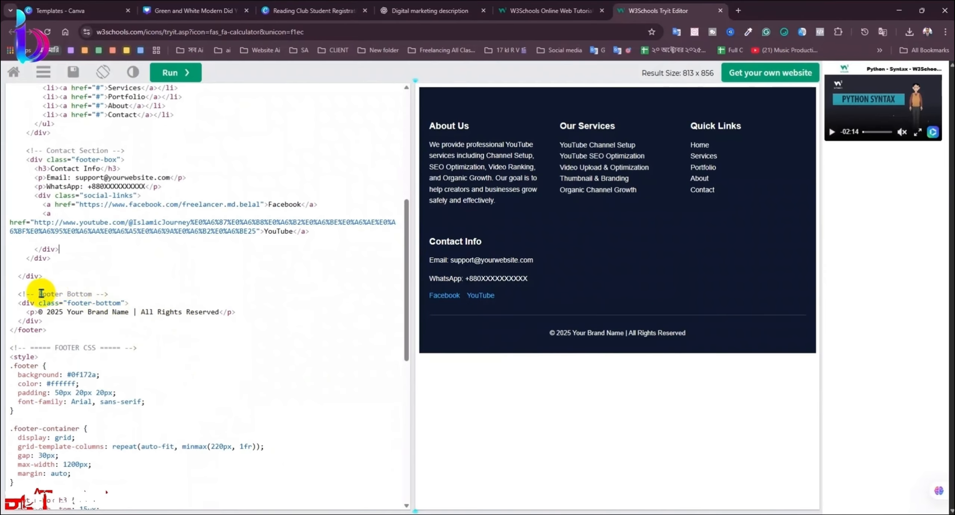
pyautogui.click(523, 314)
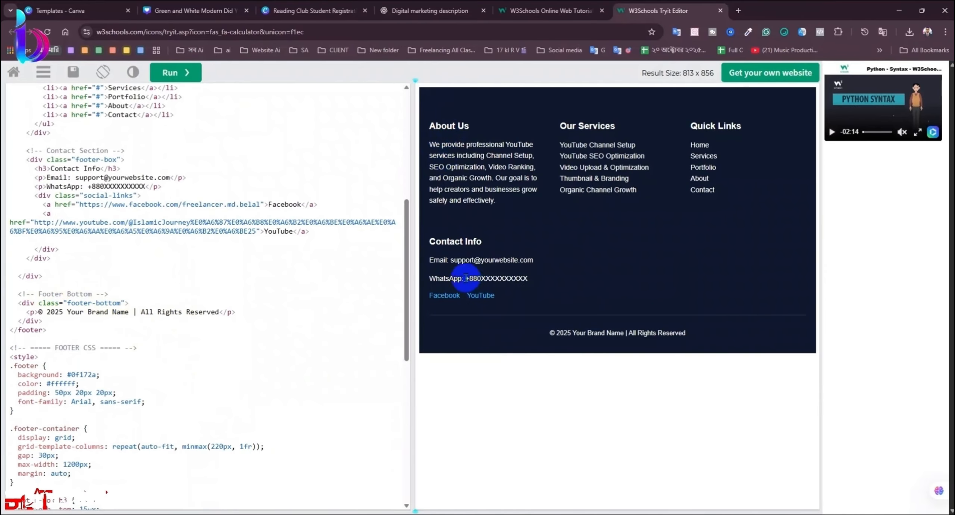
pyautogui.scroll(3, 198, 279)
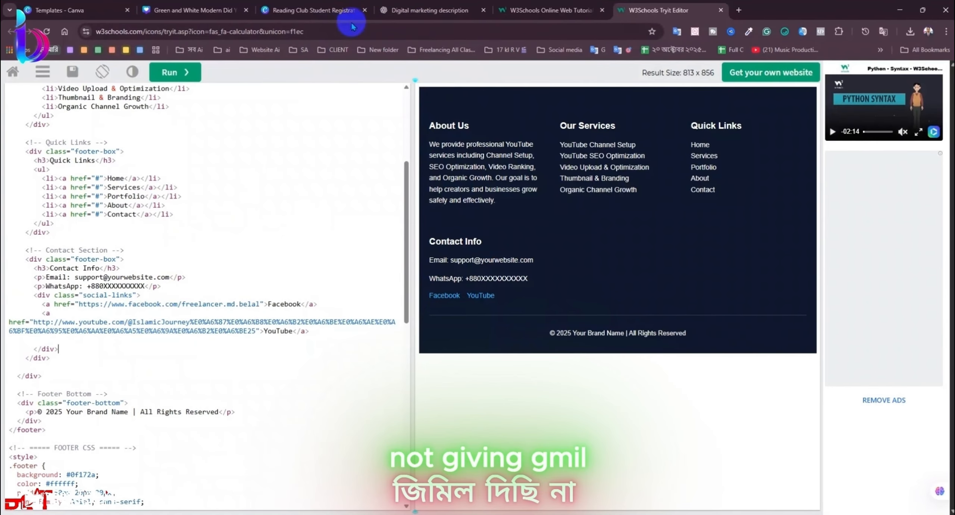
pyautogui.click(604, 13)
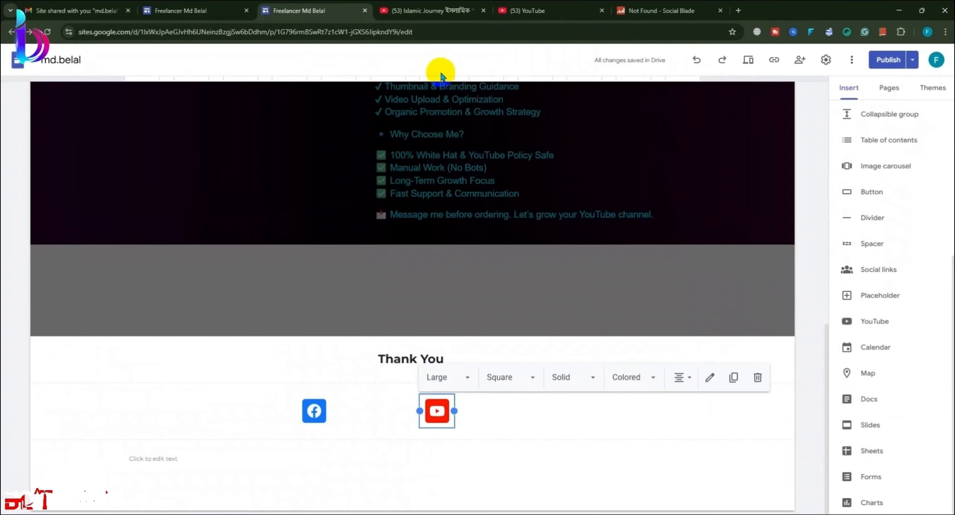
pyautogui.click(448, 12)
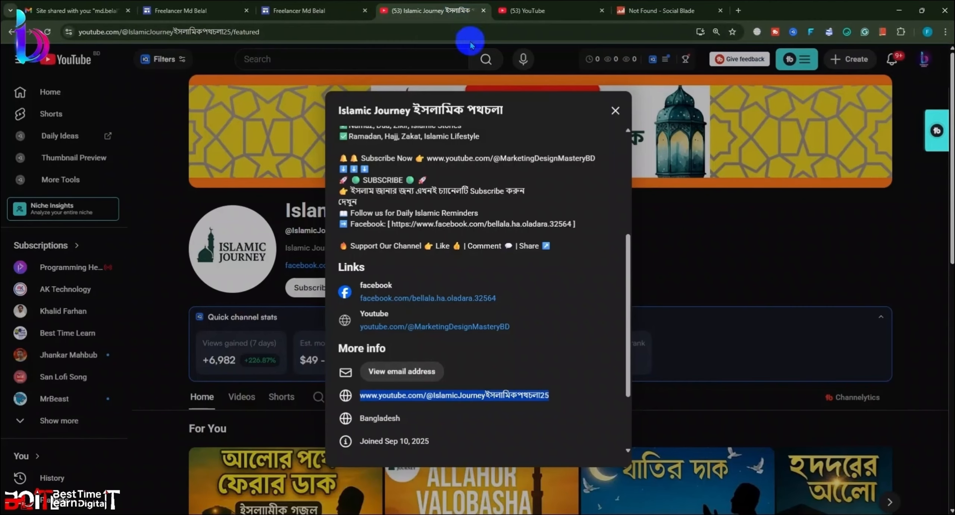
pyautogui.scroll(-3, 541, 298)
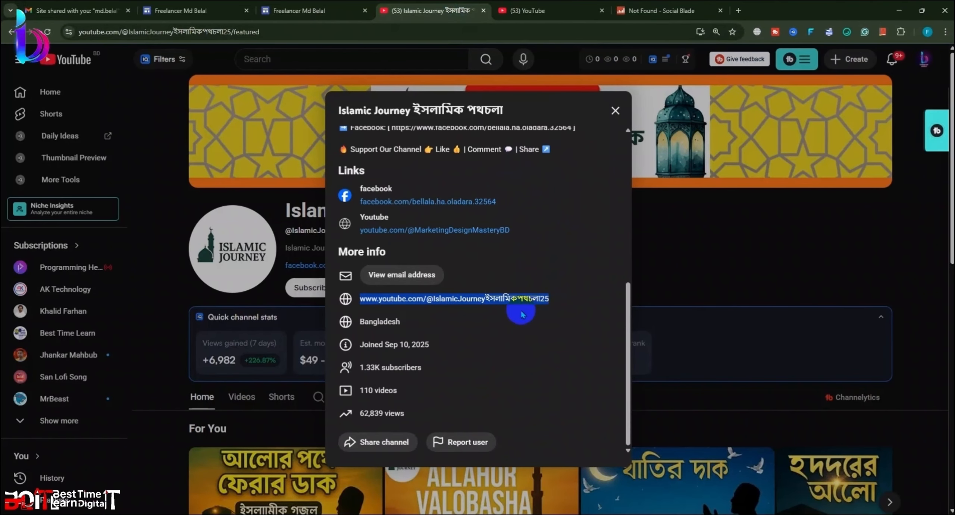
pyautogui.click(99, 1)
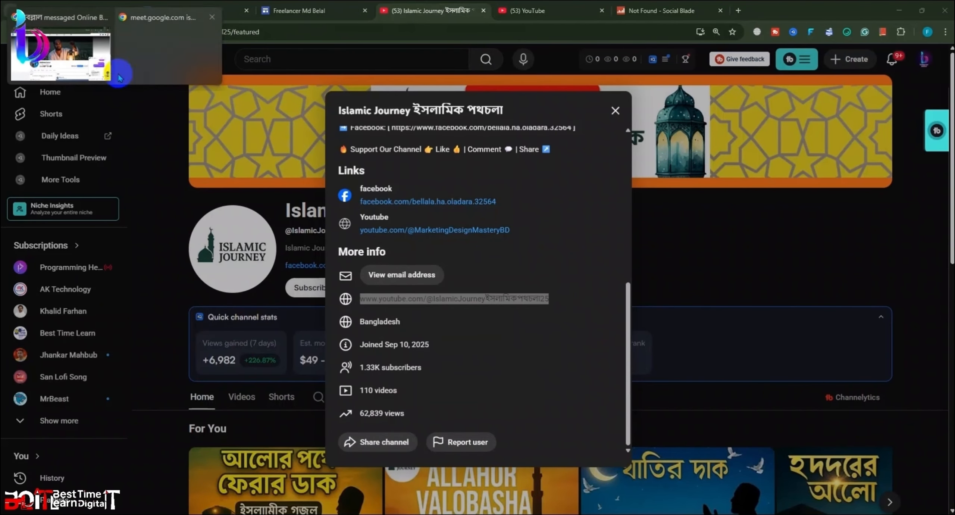
pyautogui.click(135, 70)
pyautogui.scroll(-5, 575, 374)
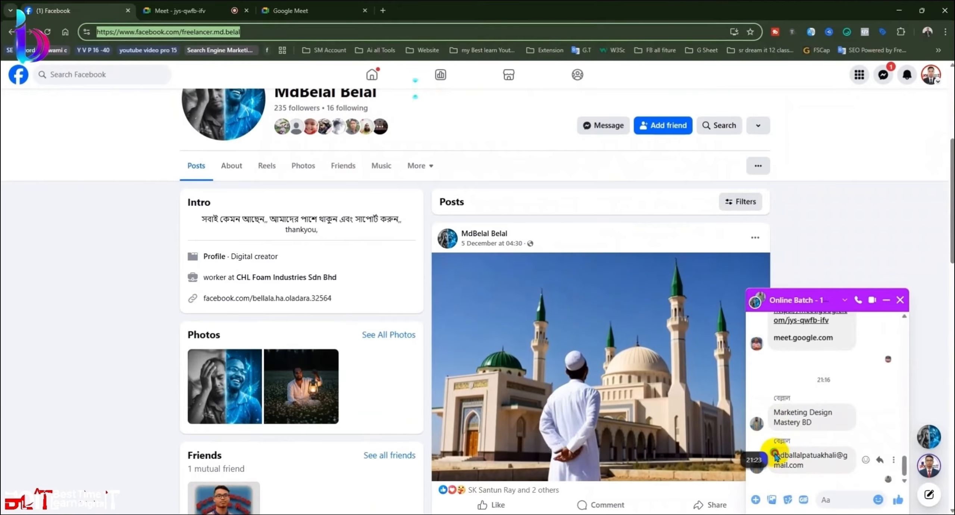
pyautogui.moveTo(775, 461); pyautogui.dragTo(810, 471)
pyautogui.hotkey('ctrl', 'c')
pyautogui.click(811, 479)
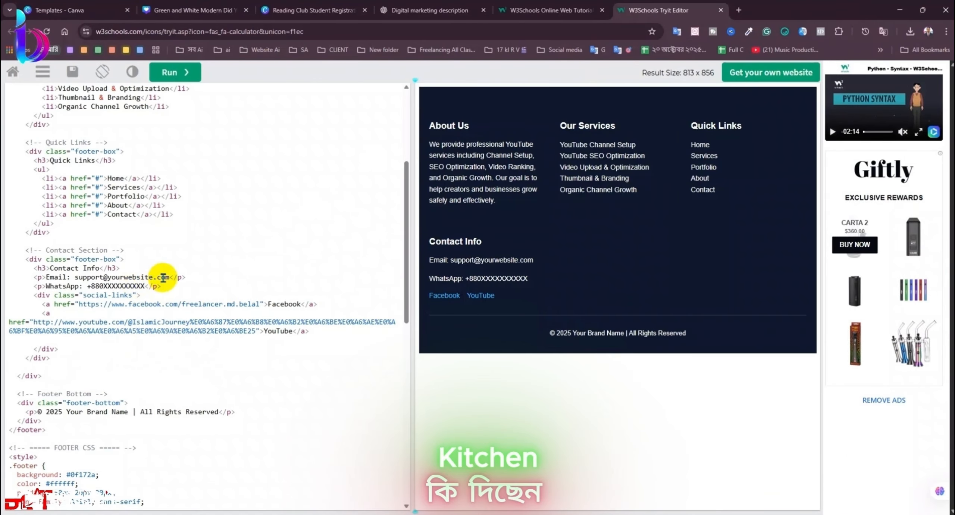
# Step: Replace the placeholder support e-mail in the footer code with the real contact address
pyautogui.moveTo(169, 277); pyautogui.dragTo(75, 276)
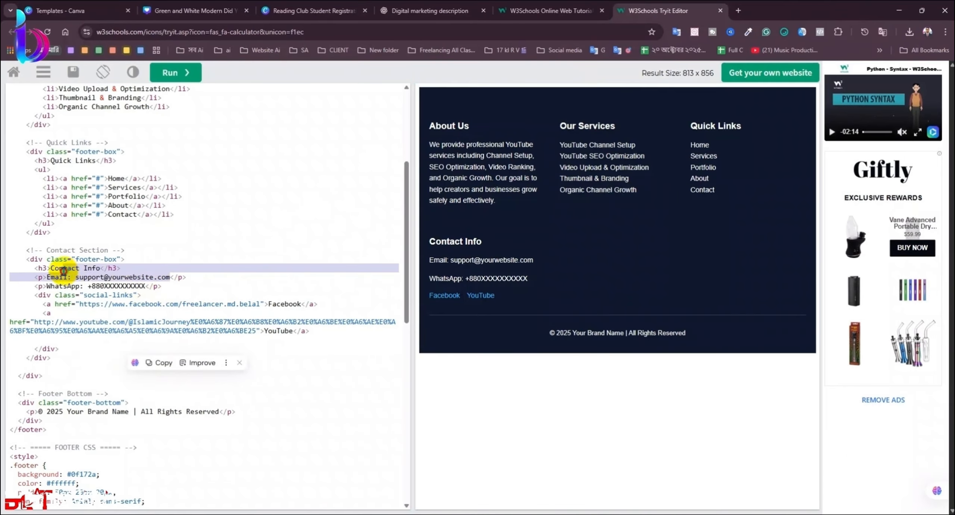
pyautogui.hotkey('ctrl', 'v')
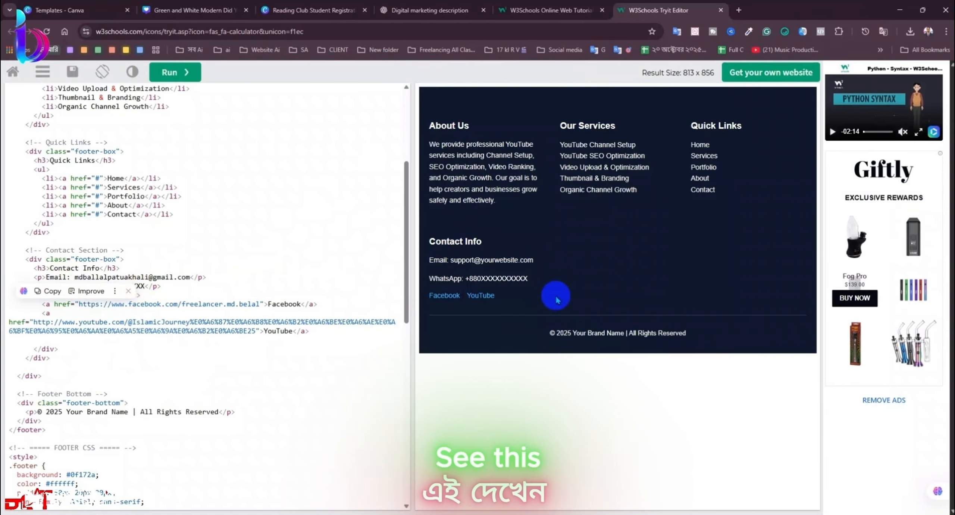
pyautogui.moveTo(450, 259); pyautogui.dragTo(533, 260)
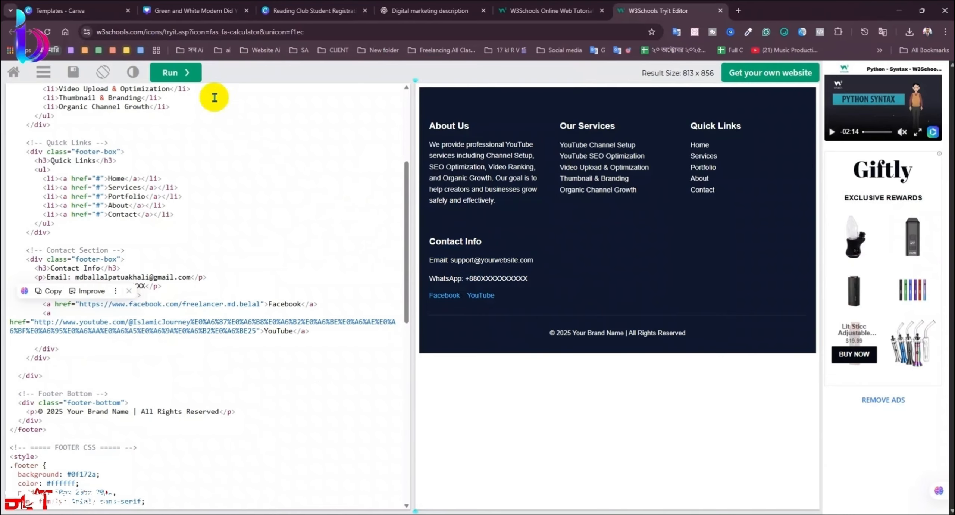
pyautogui.click(184, 72)
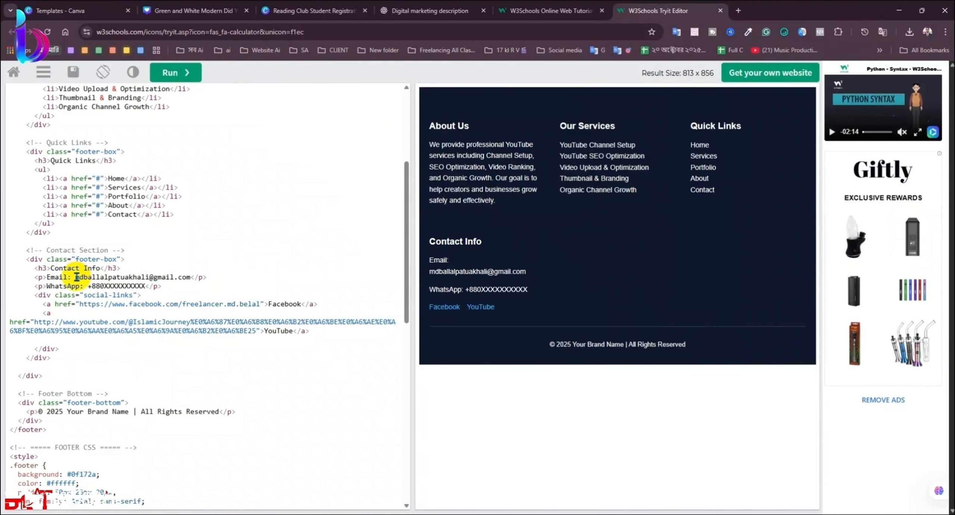
pyautogui.moveTo(76, 277); pyautogui.dragTo(116, 279)
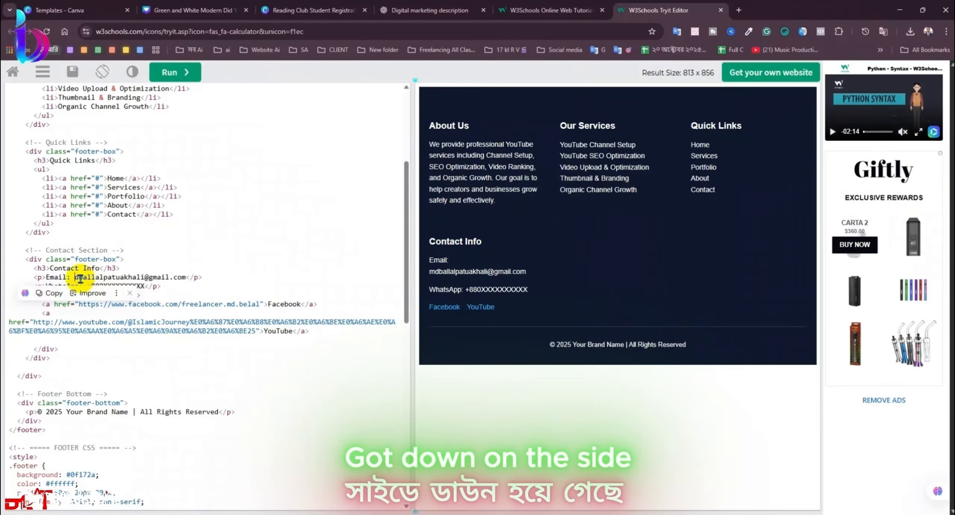
pyautogui.press('BackSpace')
pyautogui.press('BackSpace')
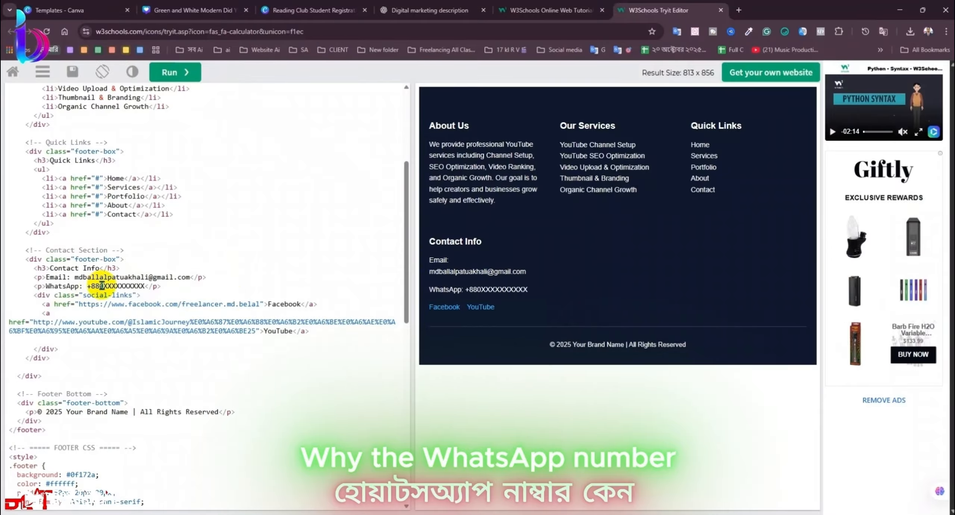
# Step: Swap the WhatsApp placeholder X's for the actual phone number and refresh the preview
pyautogui.moveTo(102, 286); pyautogui.dragTo(122, 286)
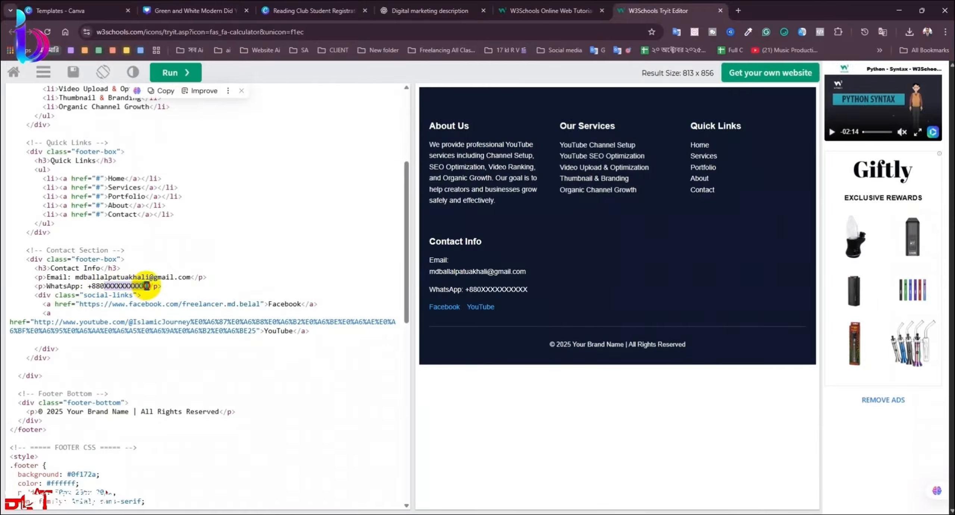
pyautogui.press('BackSpace')
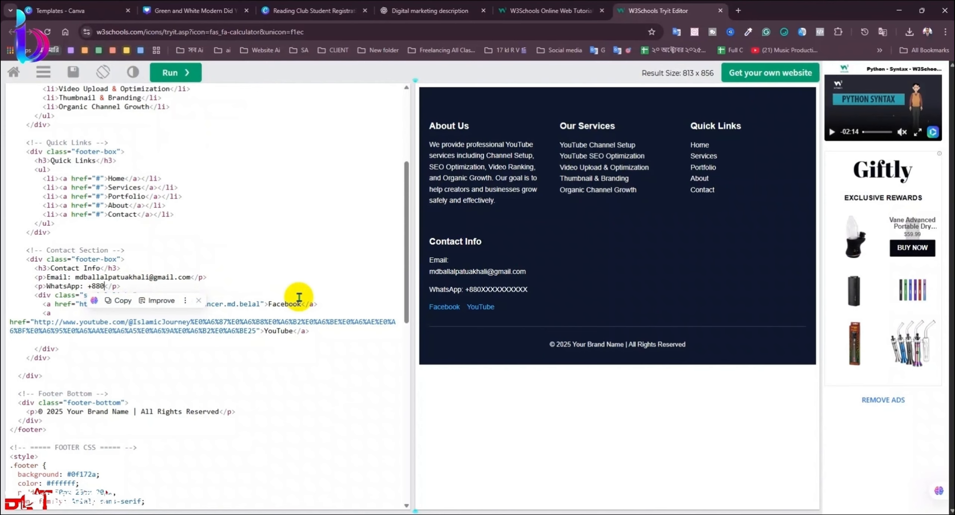
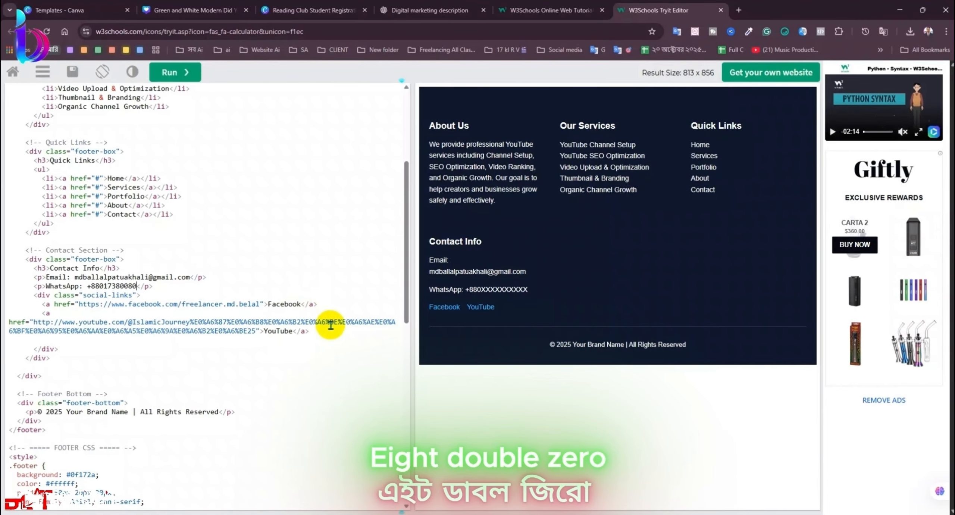
pyautogui.click(183, 72)
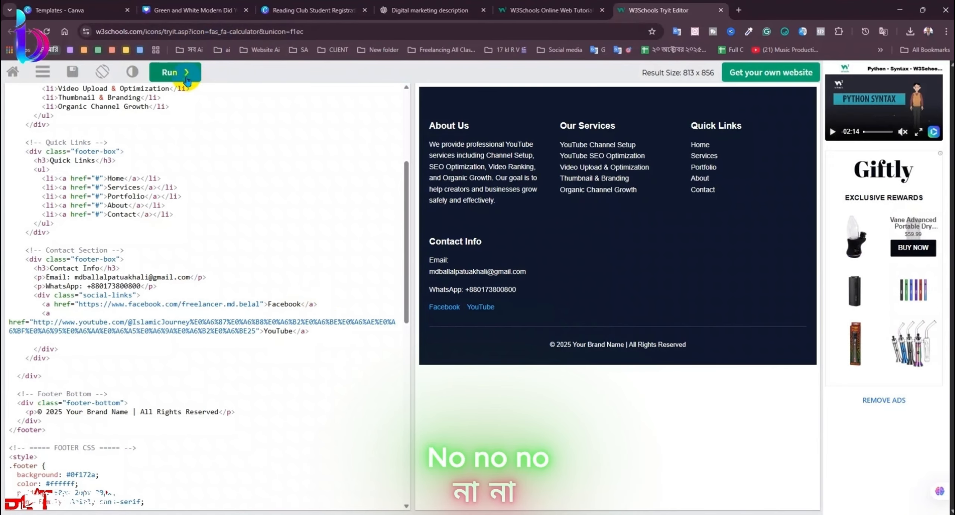
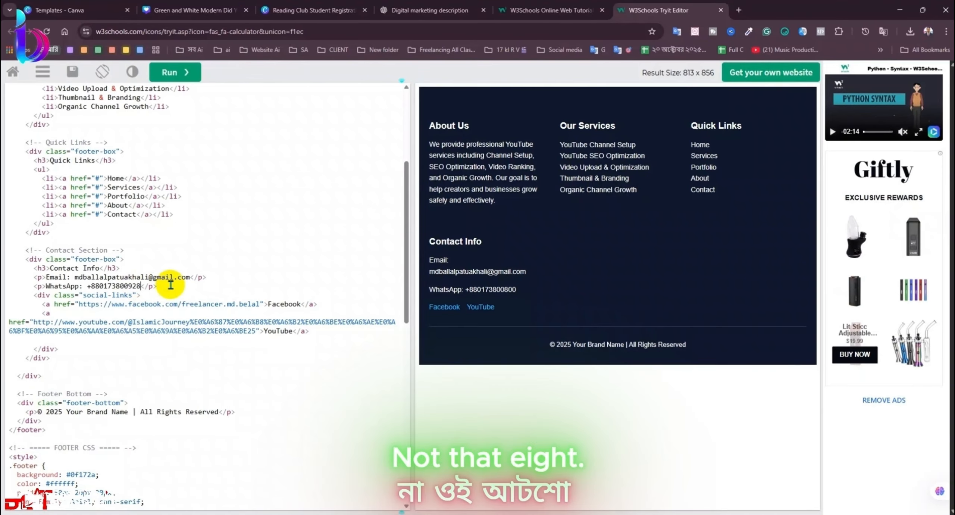
# Step: Finish the WhatsApp number with '928', re-run, and test-select text in the rendered footer preview
pyautogui.click(181, 73)
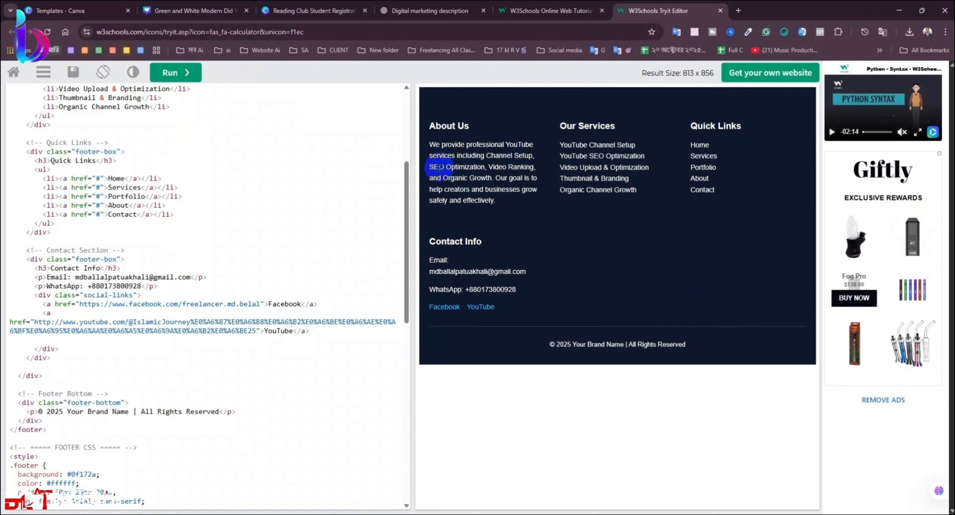
pyautogui.moveTo(446, 168); pyautogui.dragTo(517, 189)
pyautogui.click(521, 214)
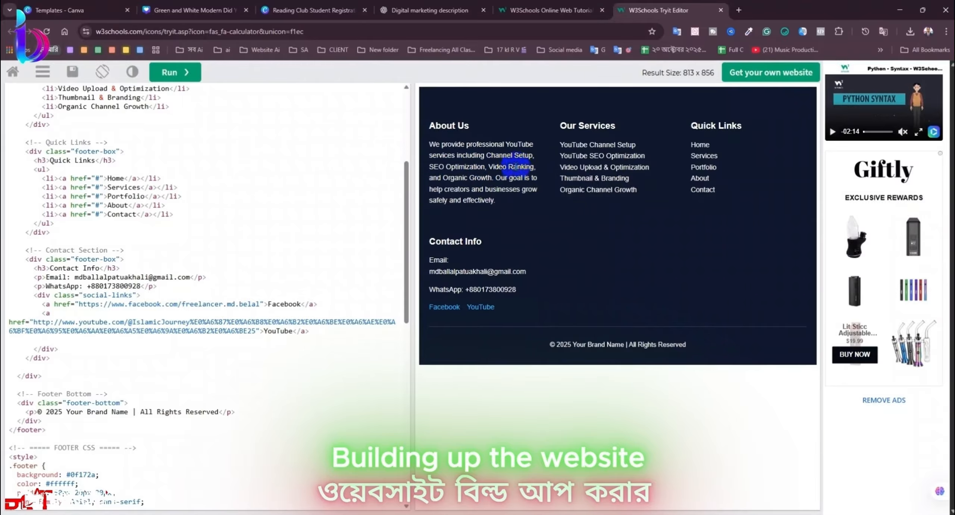
pyautogui.moveTo(488, 167); pyautogui.dragTo(556, 199)
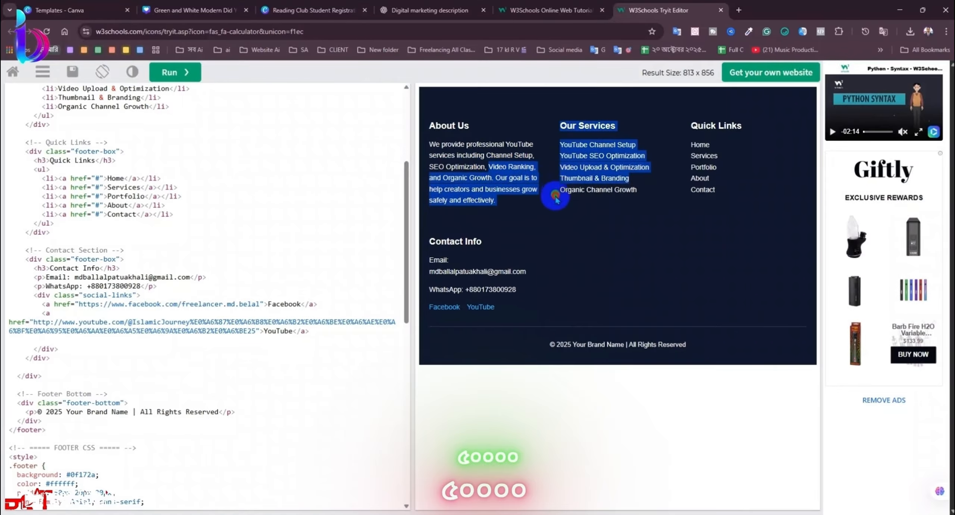
pyautogui.click(479, 171)
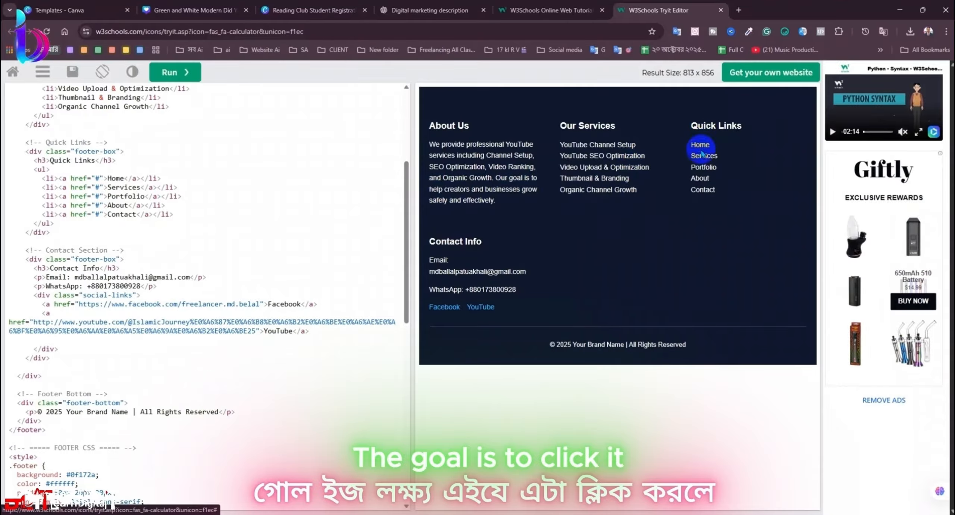
# Step: Find and select the 'Your Brand Name' placeholder in the footer's copyright line
pyautogui.click(240, 267)
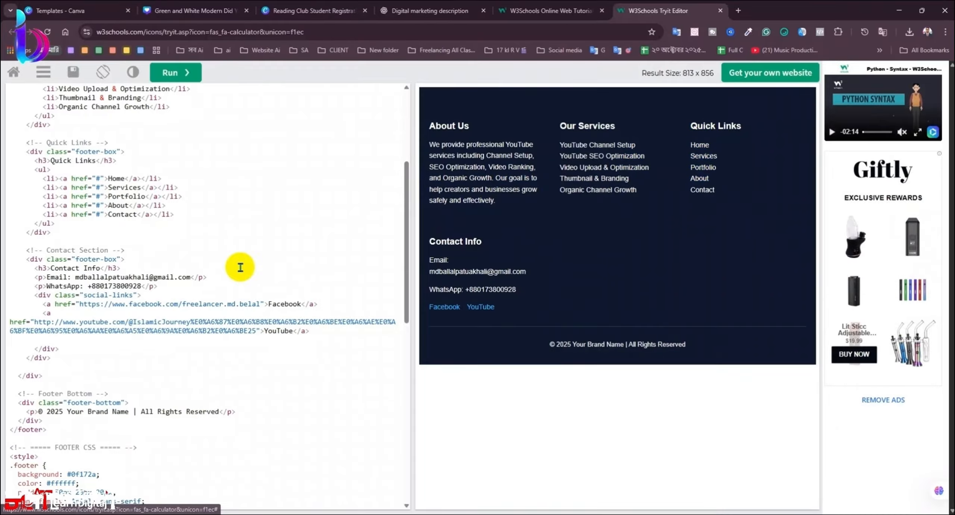
pyautogui.hotkey('ctrl', 'a')
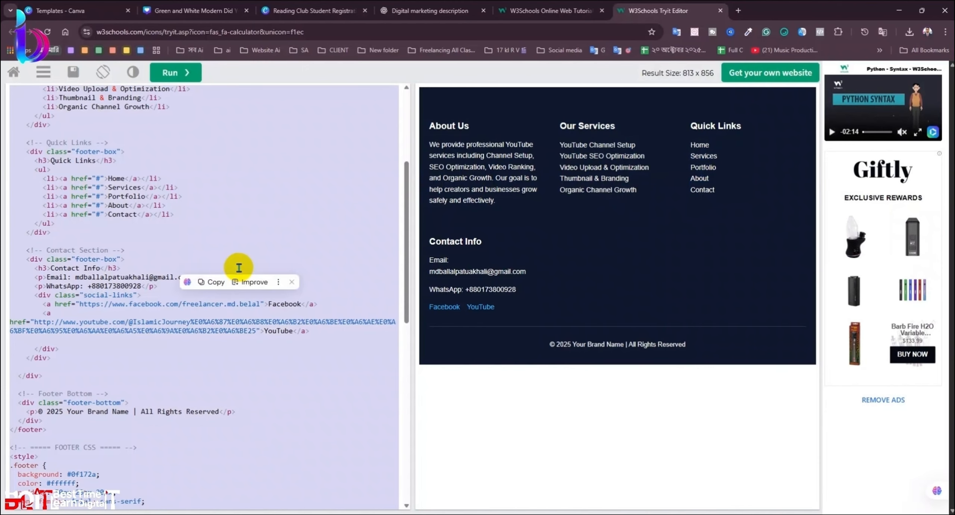
pyautogui.scroll(-3, 248, 349)
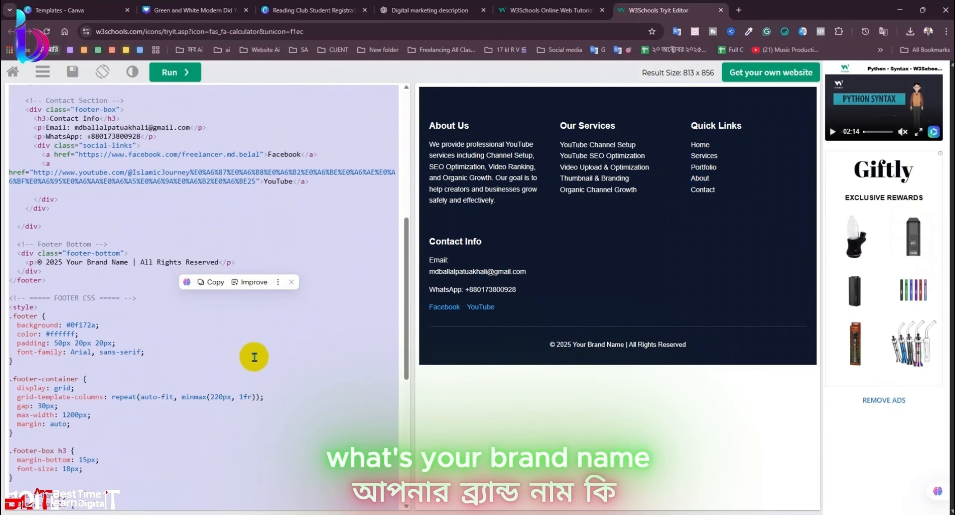
pyautogui.click(254, 356)
pyautogui.moveTo(131, 263); pyautogui.dragTo(66, 262)
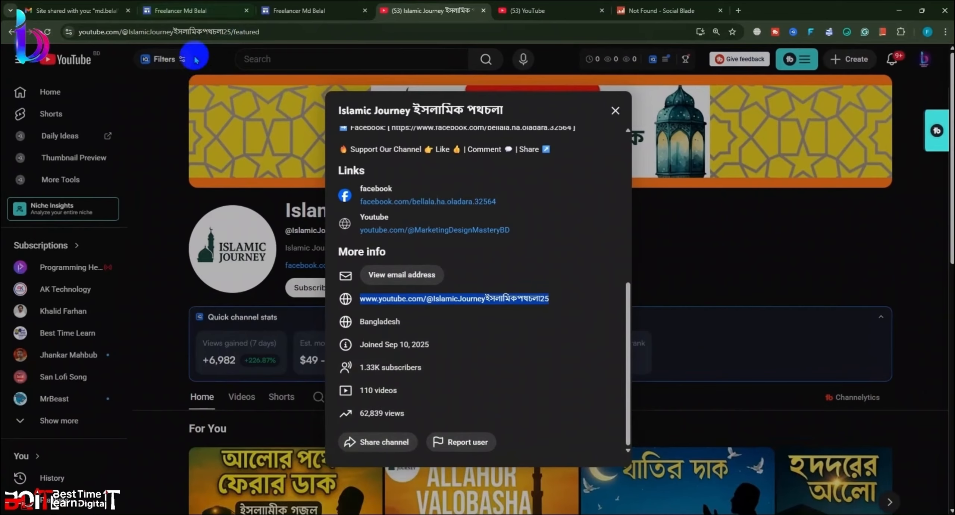
# Step: Check the site title's name in the Google Sites editor, then return to the code
pyautogui.click(198, 10)
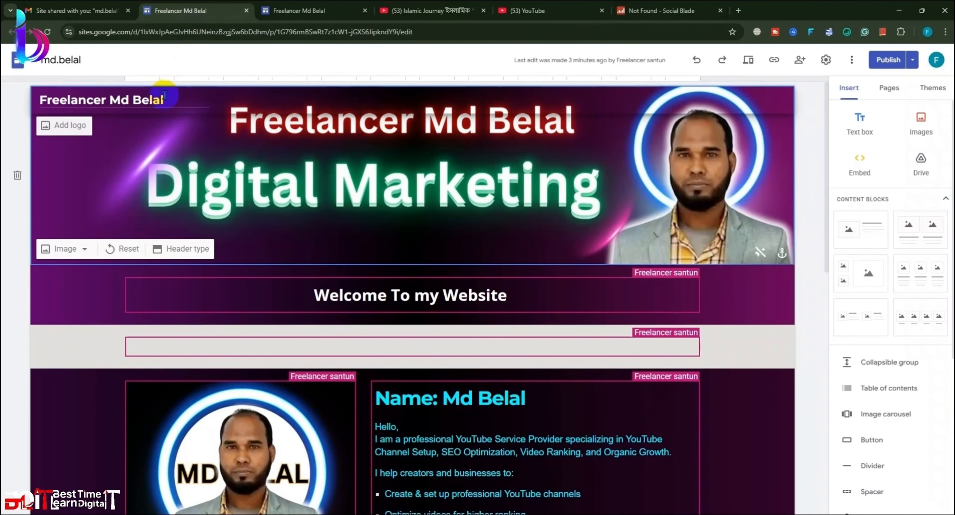
pyautogui.click(40, 84)
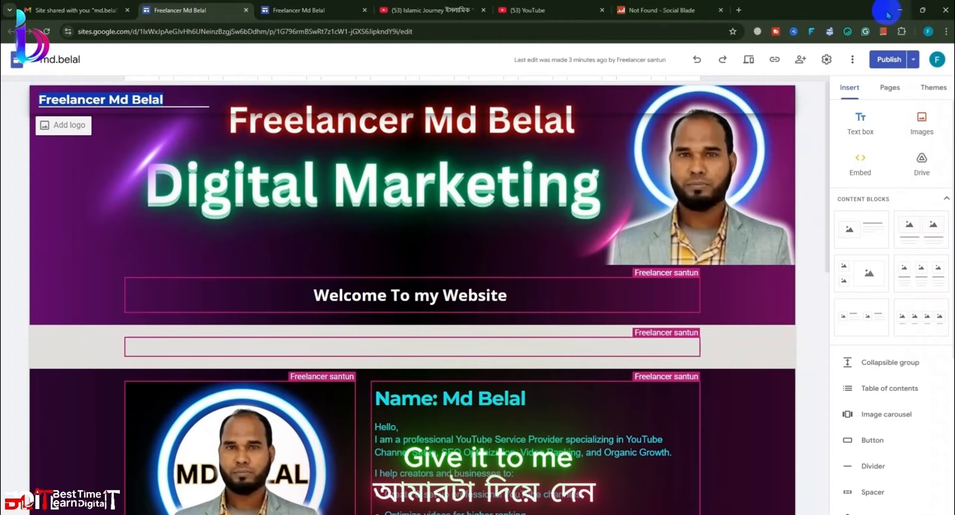
pyautogui.click(899, 10)
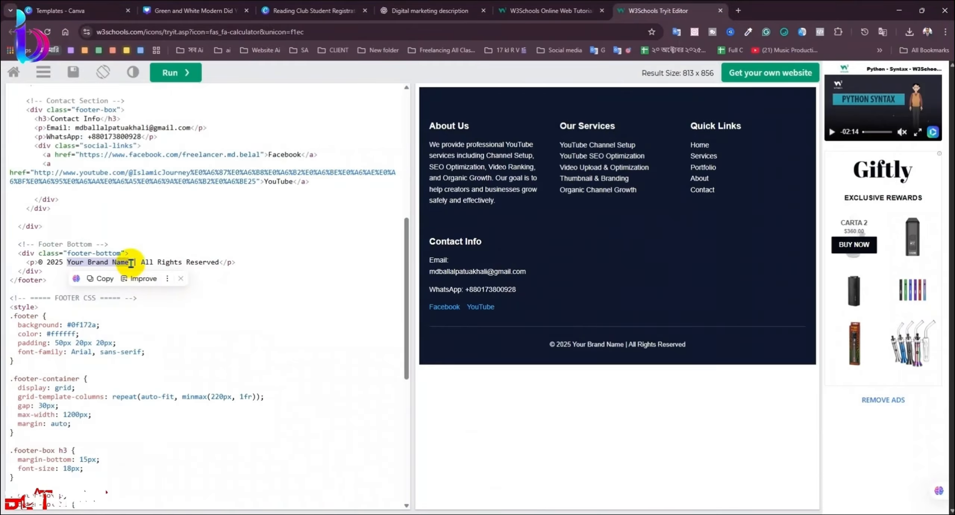
# Step: Replace 'Your Brand Name' with the owner's name, re-run, and copy all the footer code
pyautogui.moveTo(129, 263); pyautogui.dragTo(82, 261)
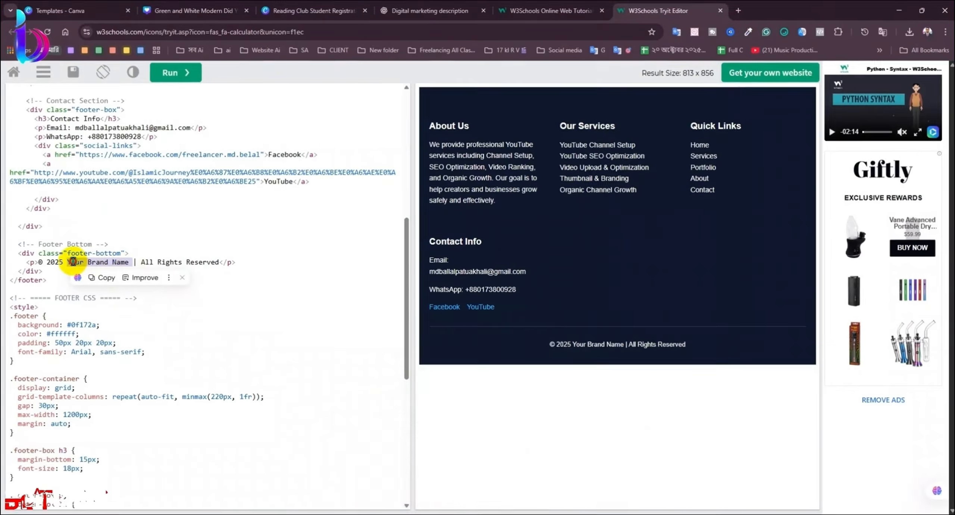
pyautogui.click(182, 80)
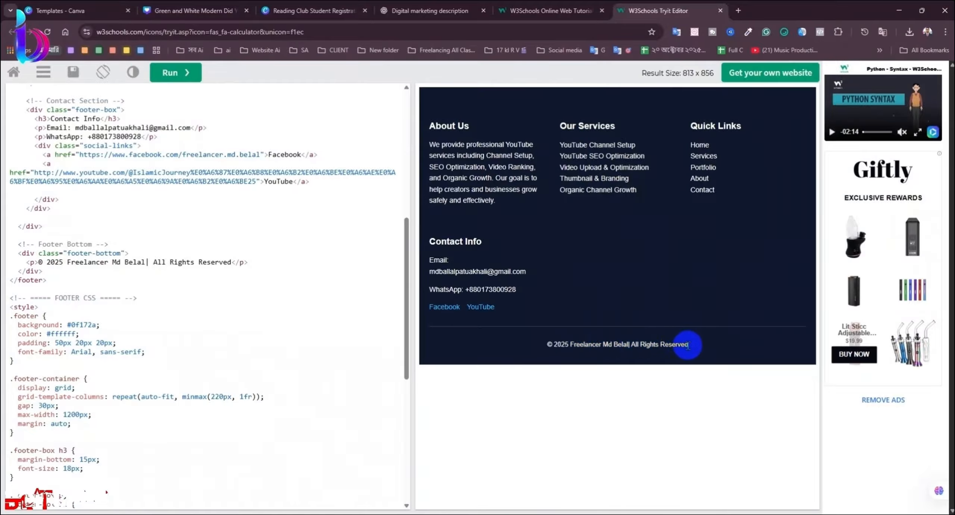
pyautogui.hotkey('ctrl', 'a')
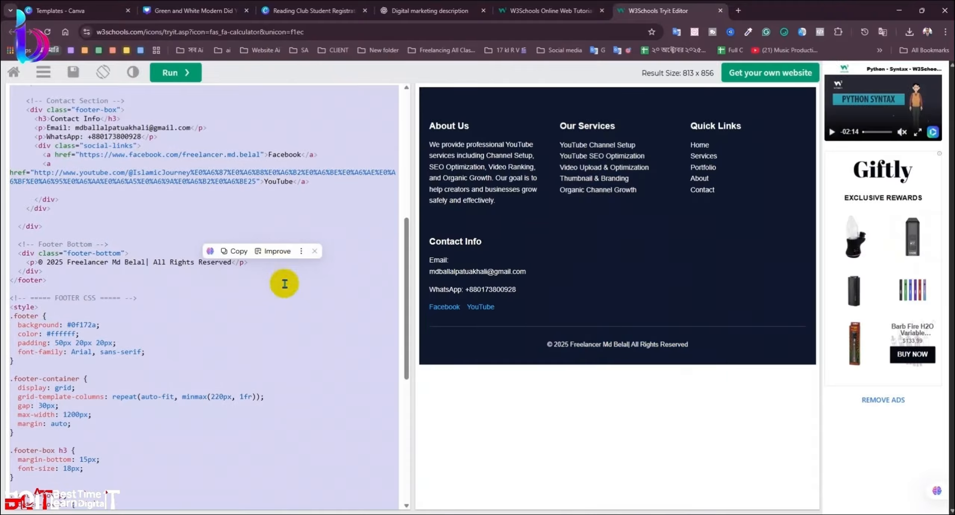
pyautogui.click(900, 12)
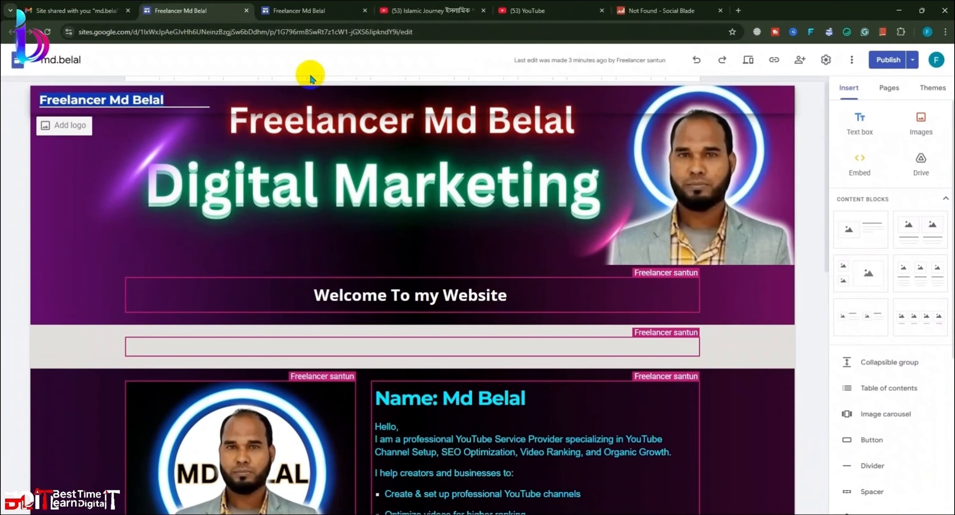
# Step: Embed the copied footer HTML on the page as pasted embed code
pyautogui.scroll(-15, 788, 250)
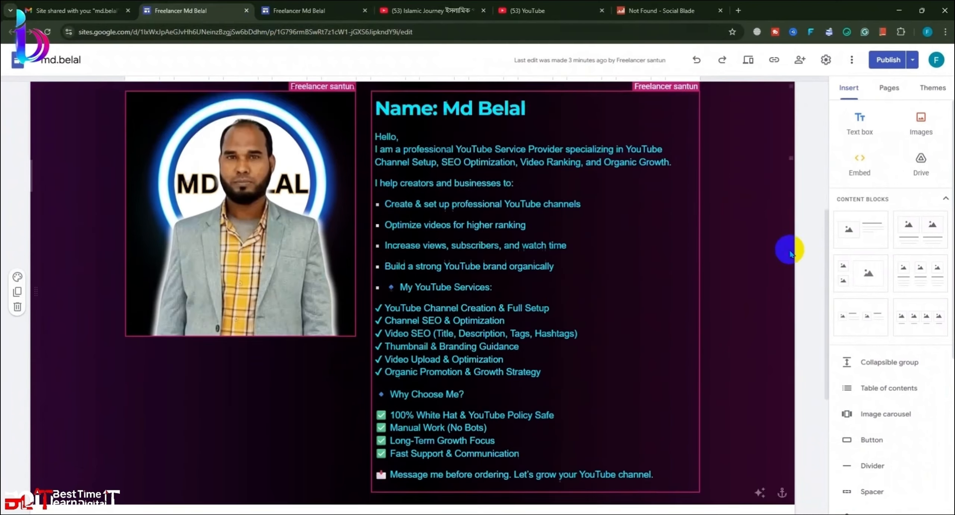
pyautogui.click(859, 164)
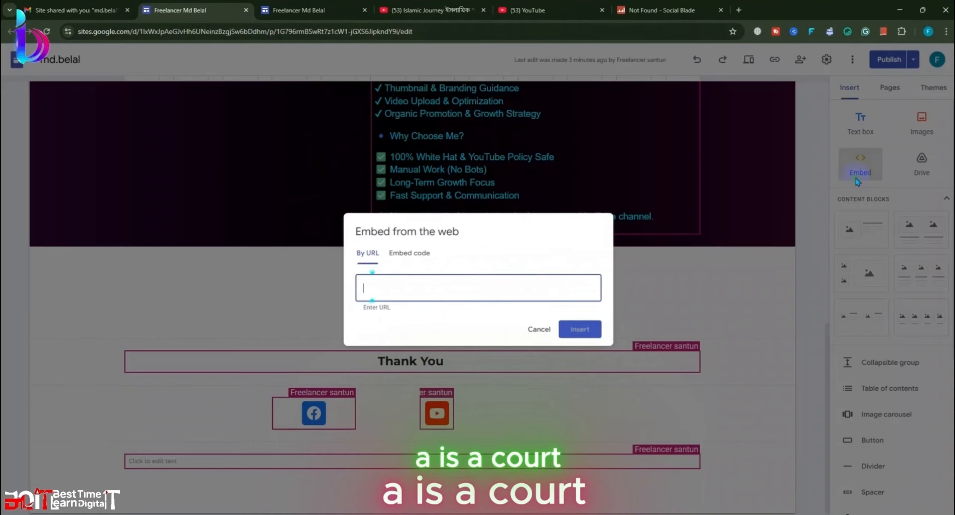
pyautogui.click(408, 252)
pyautogui.hotkey('ctrl', 'v')
pyautogui.click(591, 342)
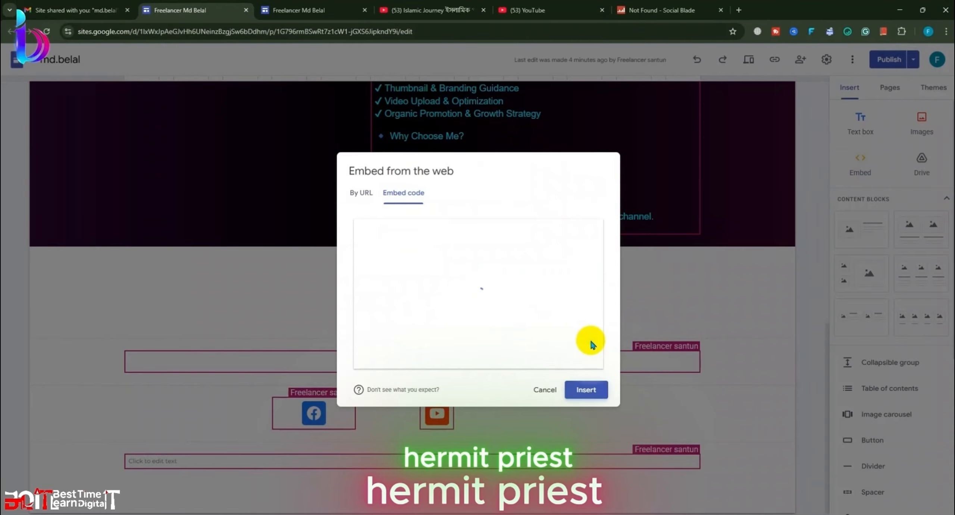
pyautogui.click(579, 391)
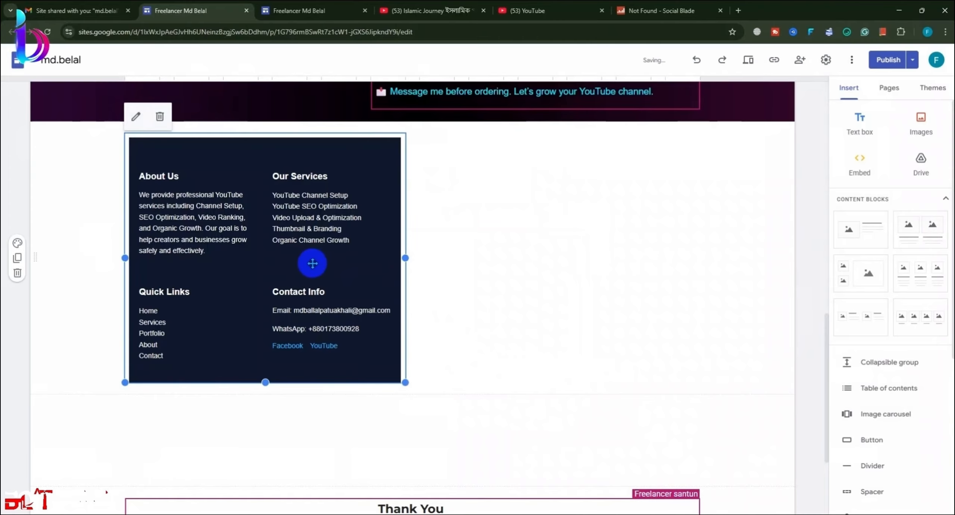
# Step: Drag the embed section down toward the site footer
pyautogui.moveTo(312, 263); pyautogui.dragTo(334, 472)
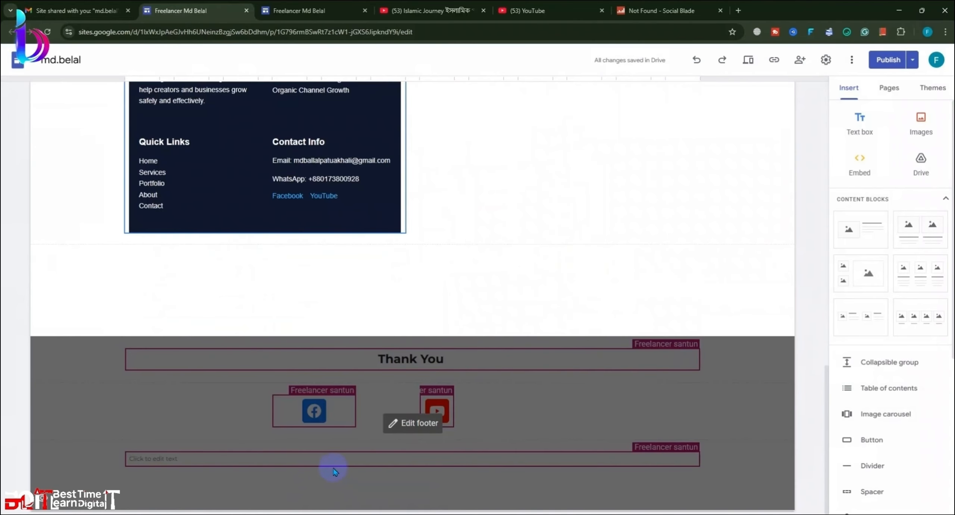
pyautogui.scroll(3, 238, 178)
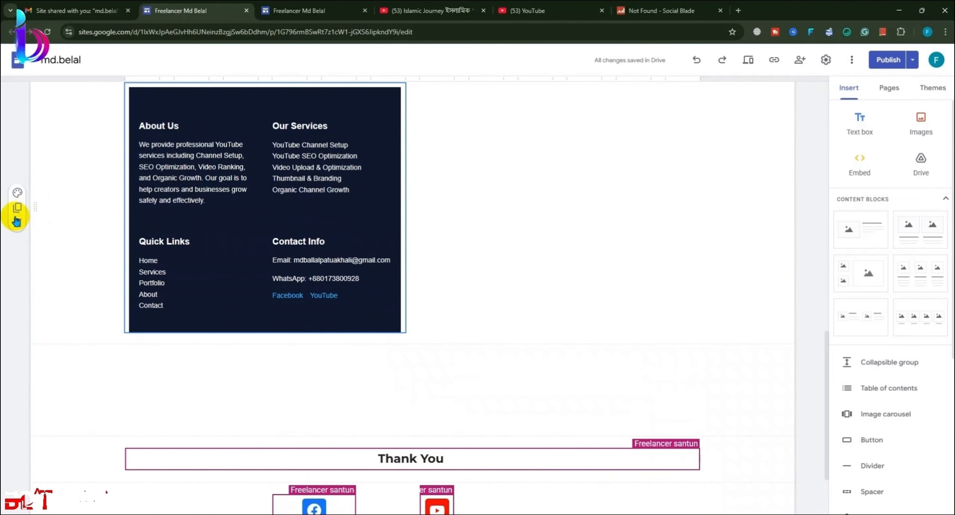
pyautogui.moveTo(36, 206); pyautogui.dragTo(96, 465)
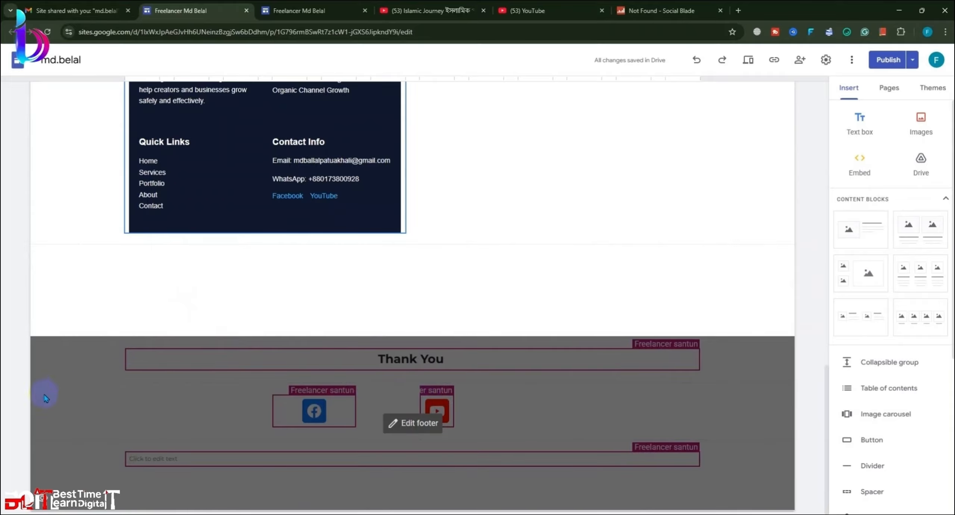
pyautogui.click(38, 417)
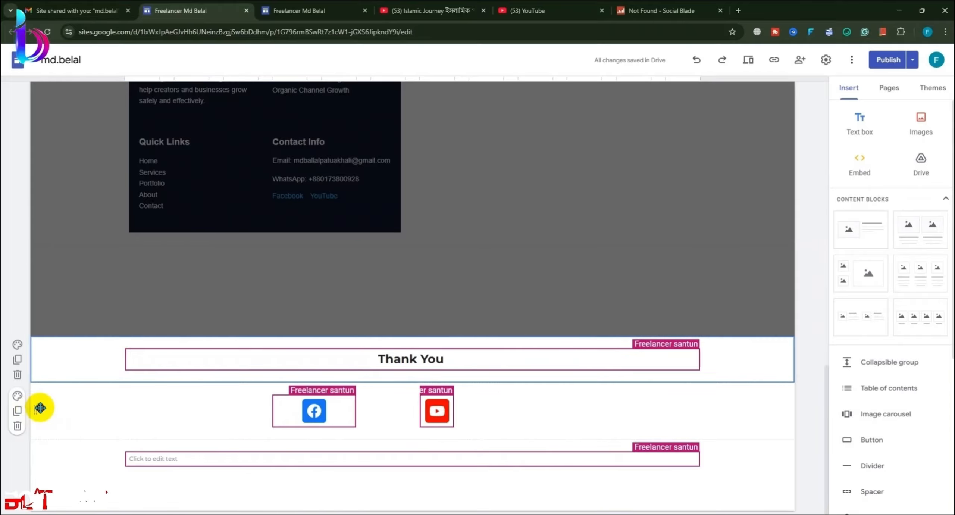
pyautogui.moveTo(40, 408); pyautogui.dragTo(56, 336)
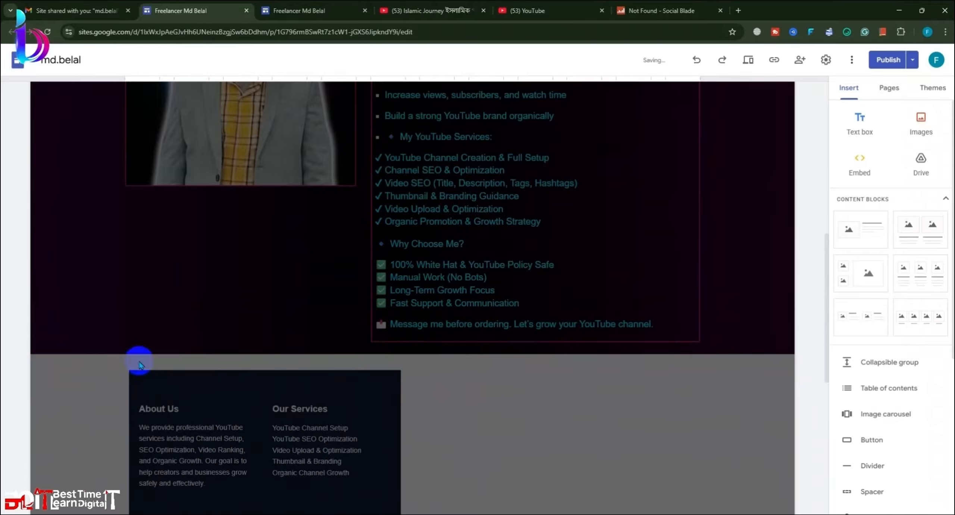
pyautogui.scroll(-8, 139, 364)
# Step: Move the Thank You section above the social icons and shift the embed into the footer area
pyautogui.click(497, 418)
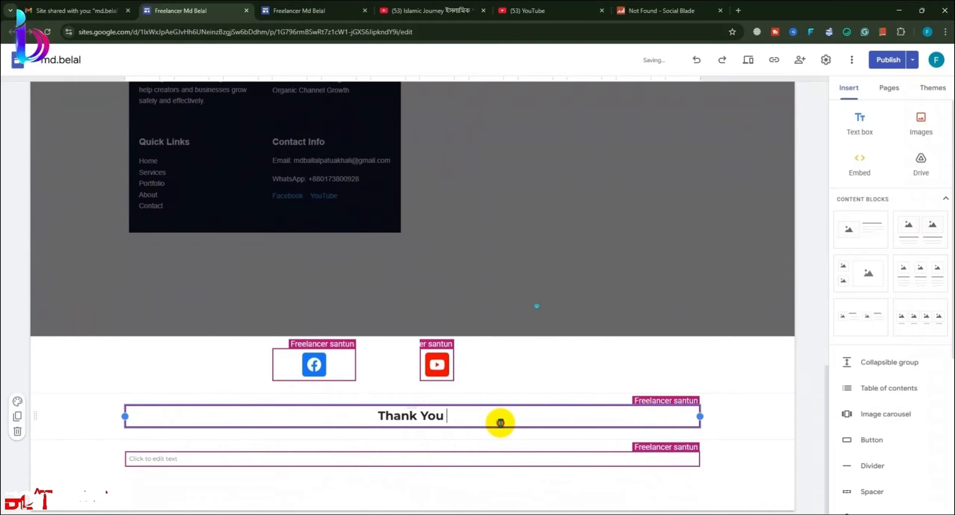
pyautogui.click(49, 426)
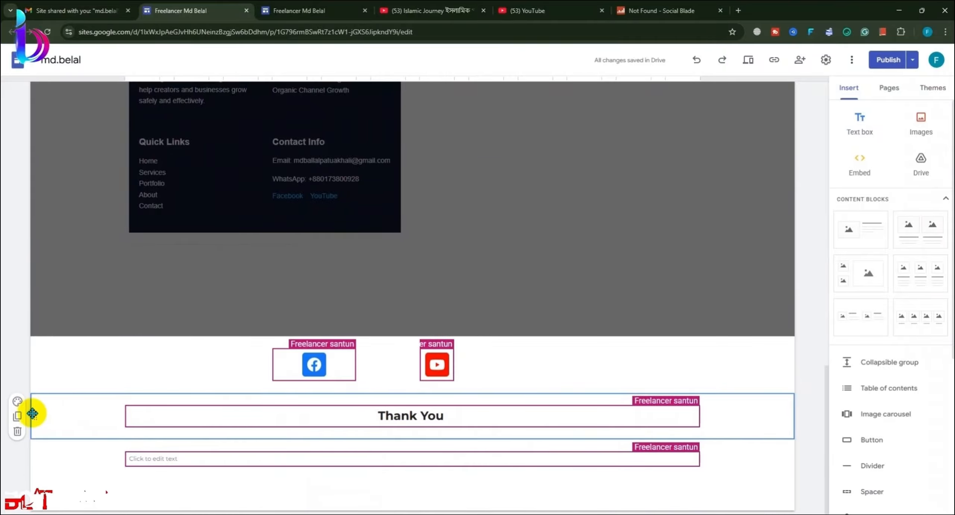
pyautogui.moveTo(32, 413); pyautogui.dragTo(42, 338)
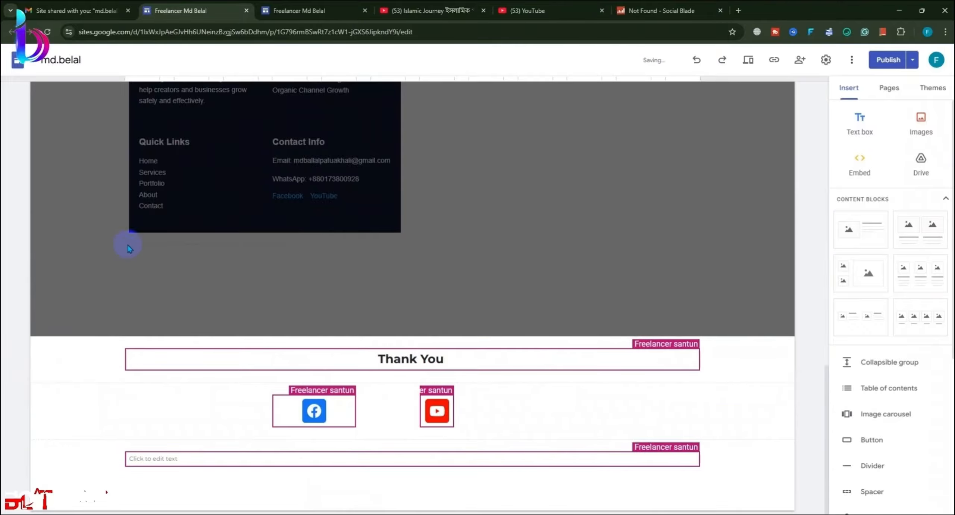
pyautogui.moveTo(129, 248); pyautogui.dragTo(146, 345)
pyautogui.click(434, 424)
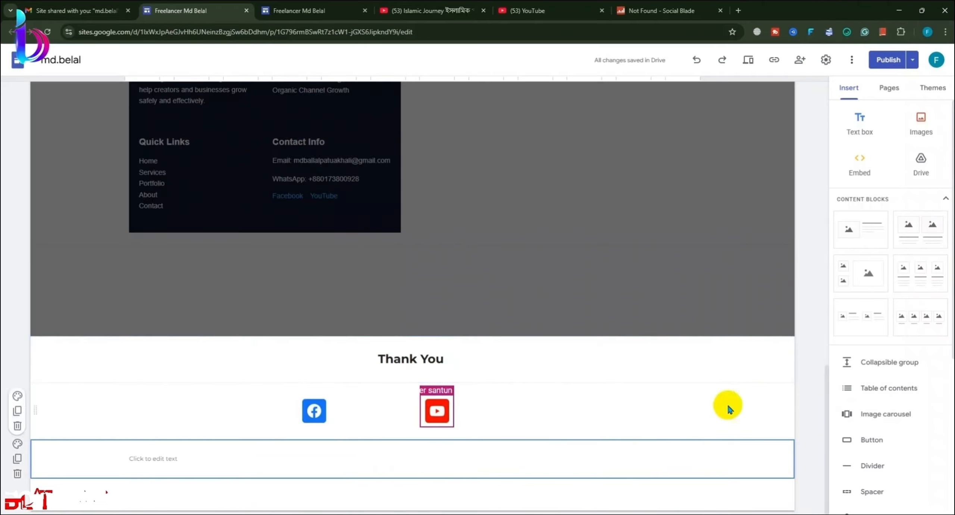
# Step: Insert the pasted footer HTML as an embed in the site footer
pyautogui.click(859, 160)
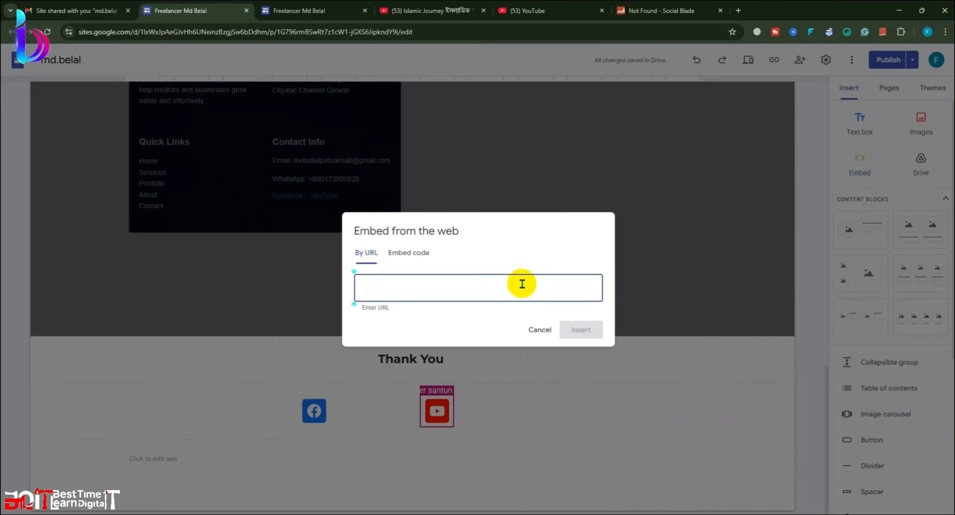
pyautogui.click(414, 254)
pyautogui.hotkey('ctrl', 'v')
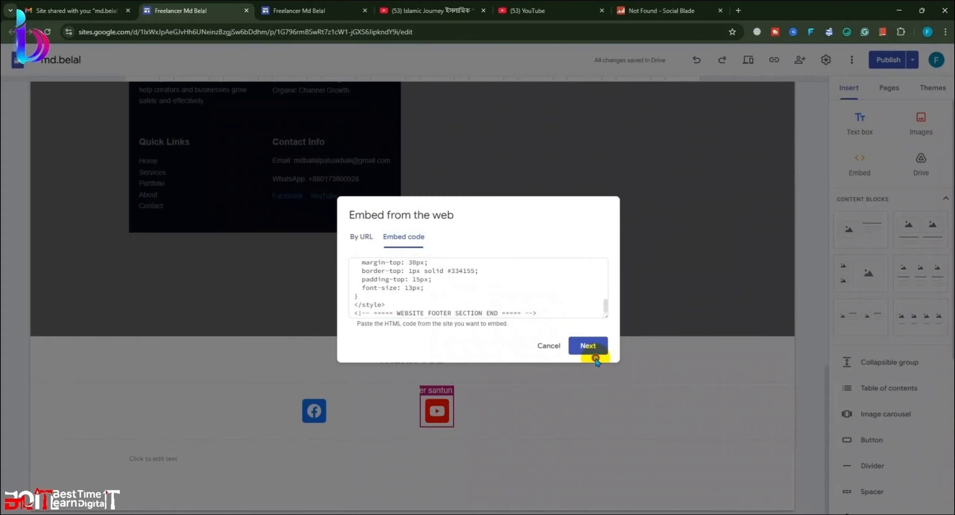
pyautogui.click(593, 347)
pyautogui.click(569, 388)
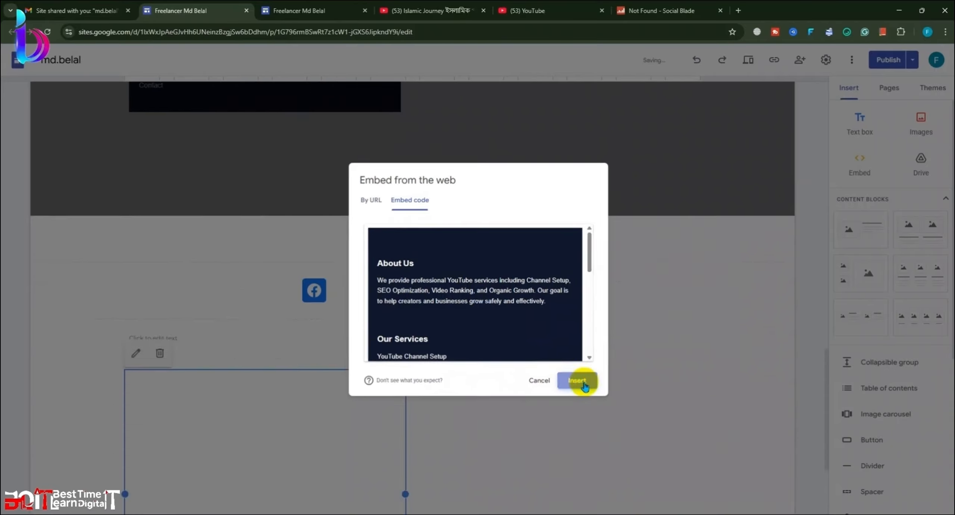
# Step: Resize the footer embed to full width and enough height to show all columns
pyautogui.moveTo(405, 343); pyautogui.dragTo(761, 367)
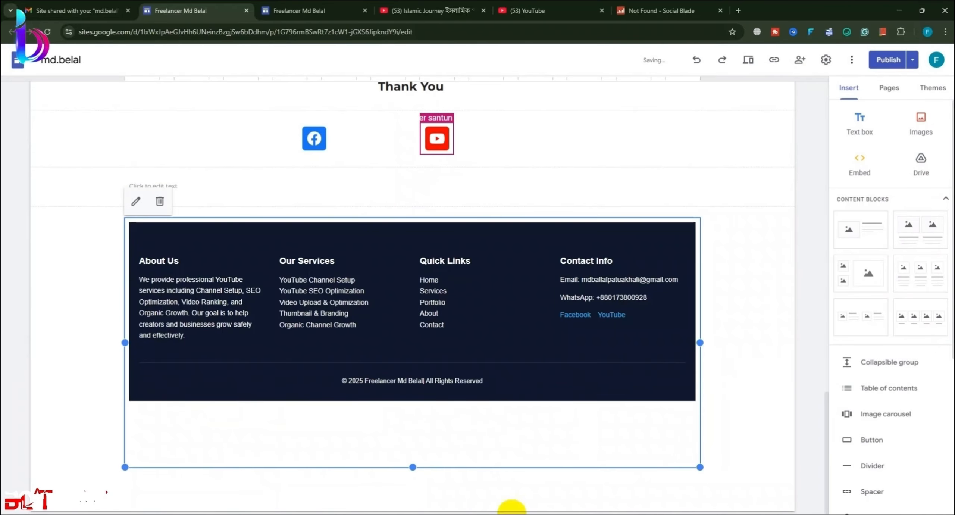
pyautogui.moveTo(414, 467); pyautogui.dragTo(496, 397)
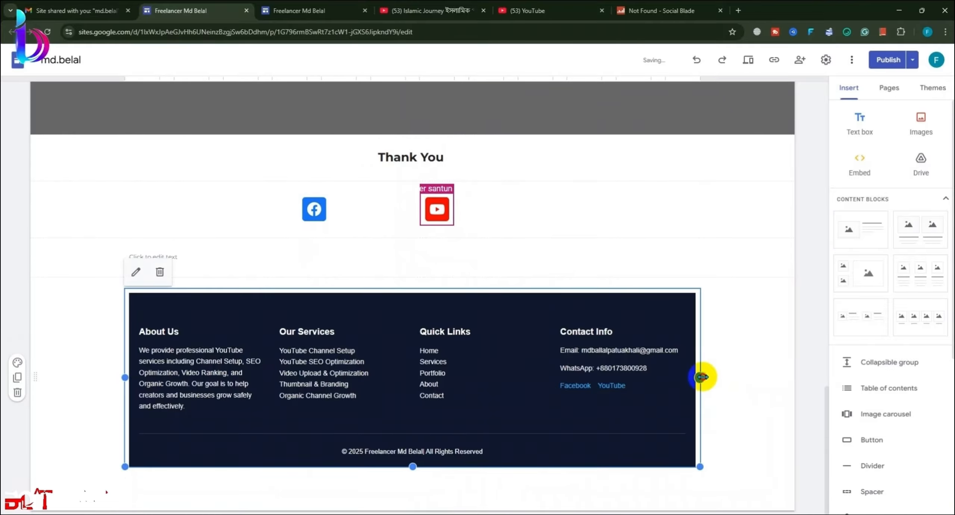
pyautogui.moveTo(702, 377); pyautogui.dragTo(820, 391)
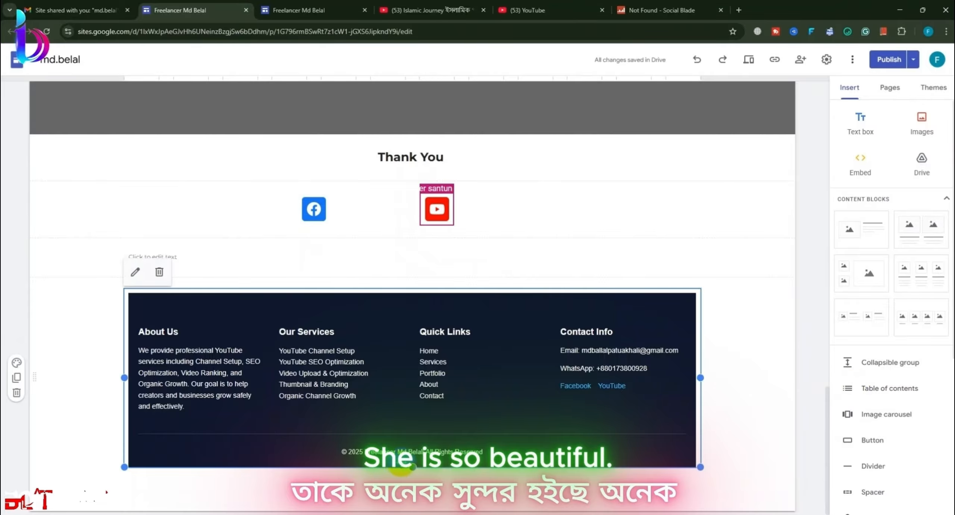
pyautogui.moveTo(411, 465); pyautogui.dragTo(391, 507)
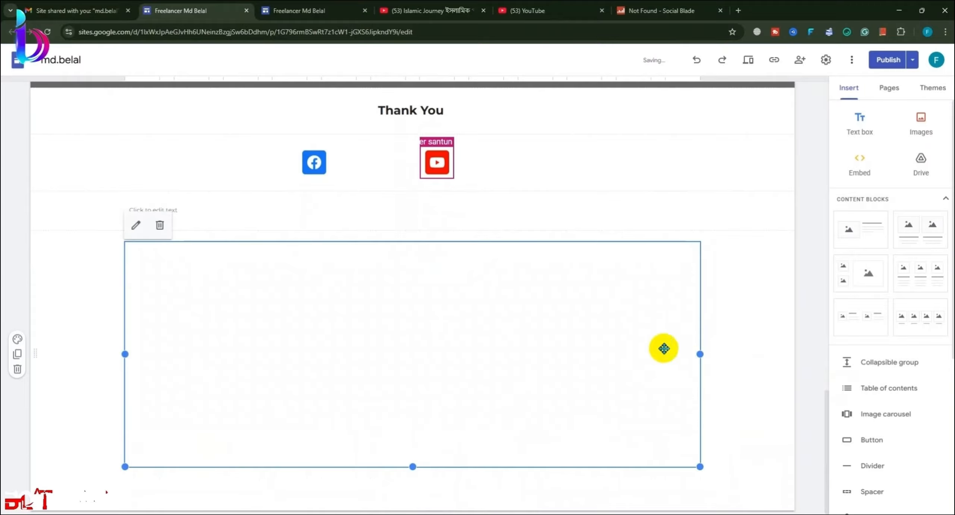
pyautogui.moveTo(700, 353); pyautogui.dragTo(776, 375)
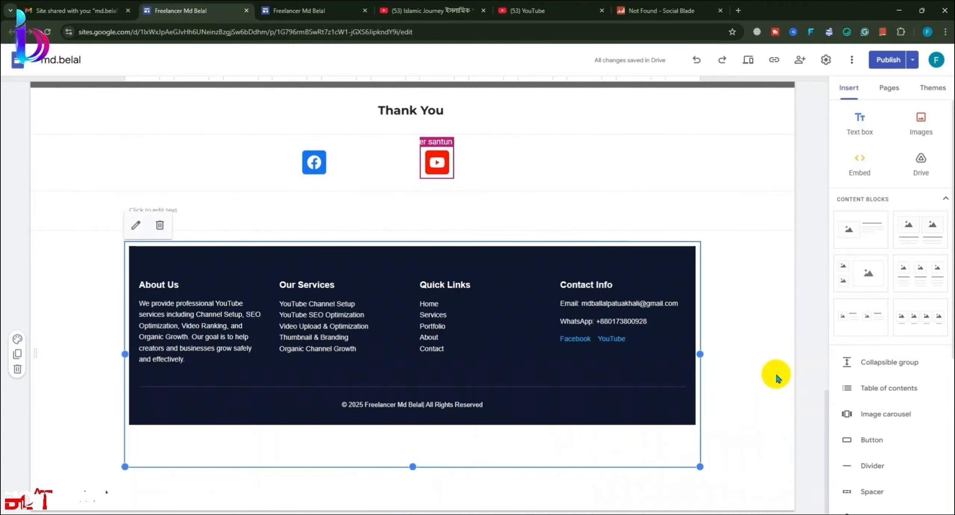
# Step: Delete the empty text section below the social icons
pyautogui.click(777, 375)
pyautogui.scroll(2, 537, 392)
pyautogui.scroll(-2, 622, 418)
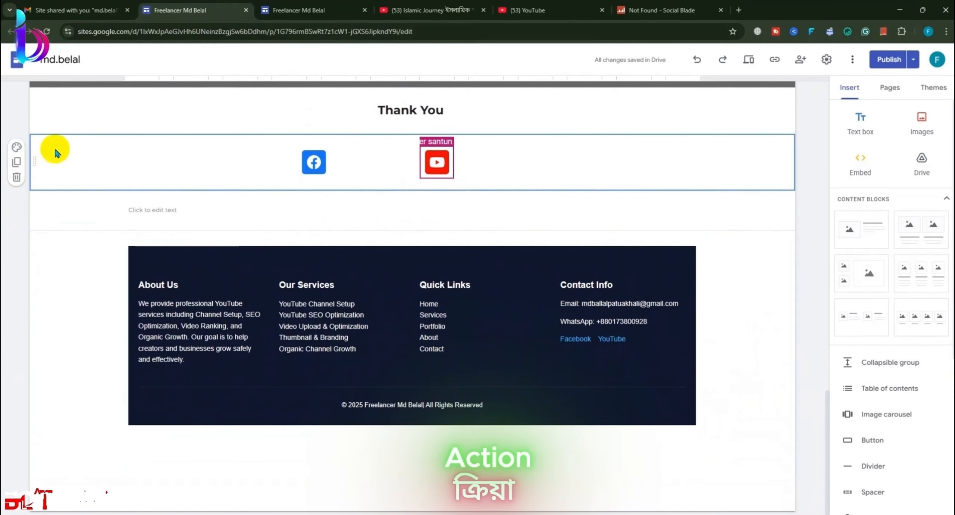
pyautogui.scroll(1, 168, 177)
pyautogui.click(149, 261)
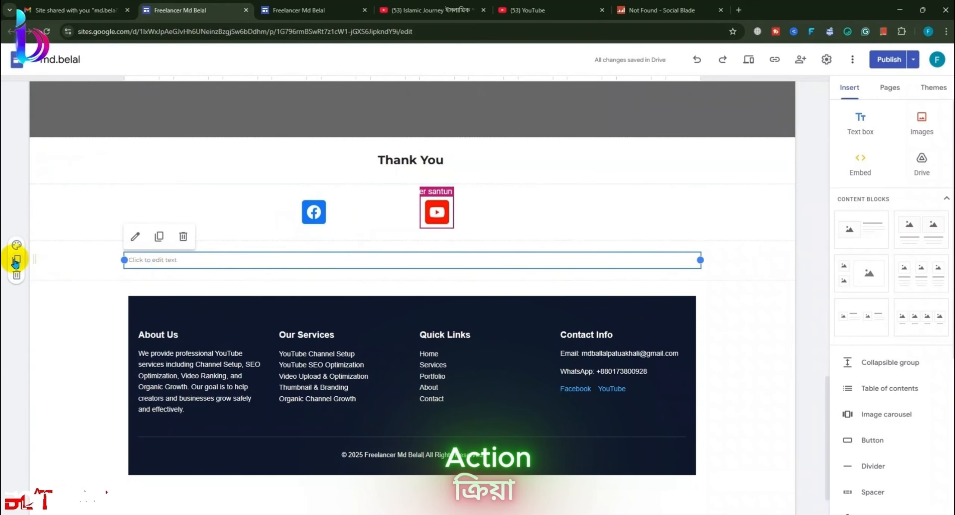
pyautogui.click(16, 276)
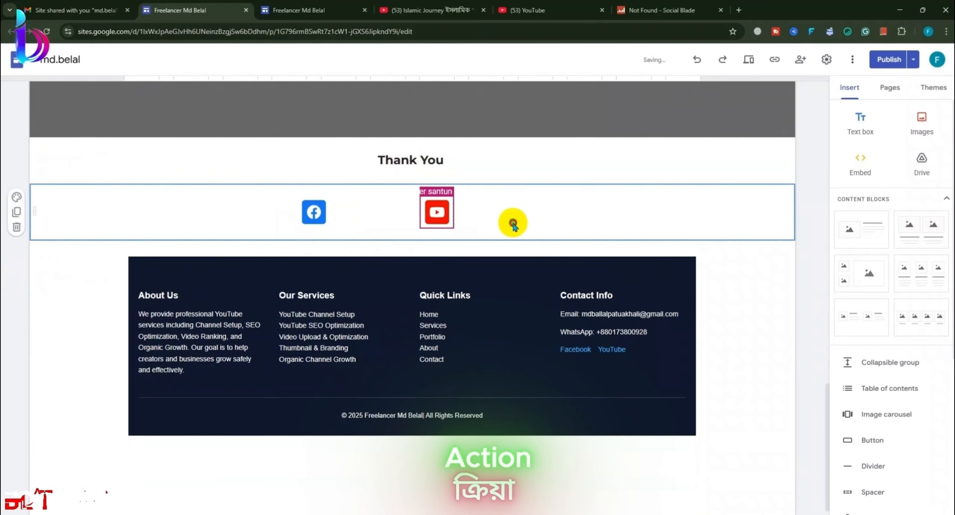
# Step: Edit the YouTube icon's link settings
pyautogui.click(440, 198)
pyautogui.click(498, 223)
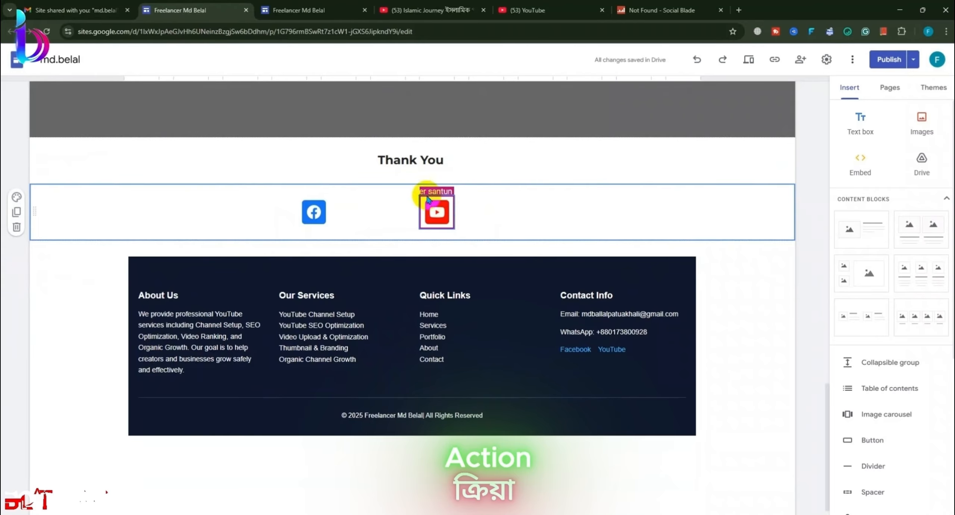
pyautogui.doubleClick(424, 192)
pyautogui.click(512, 200)
pyautogui.doubleClick(447, 215)
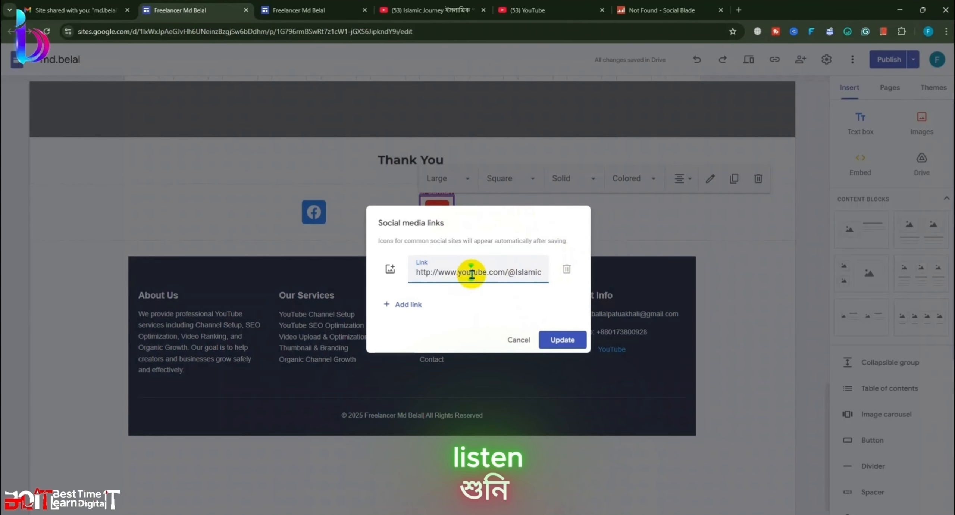
pyautogui.click(554, 340)
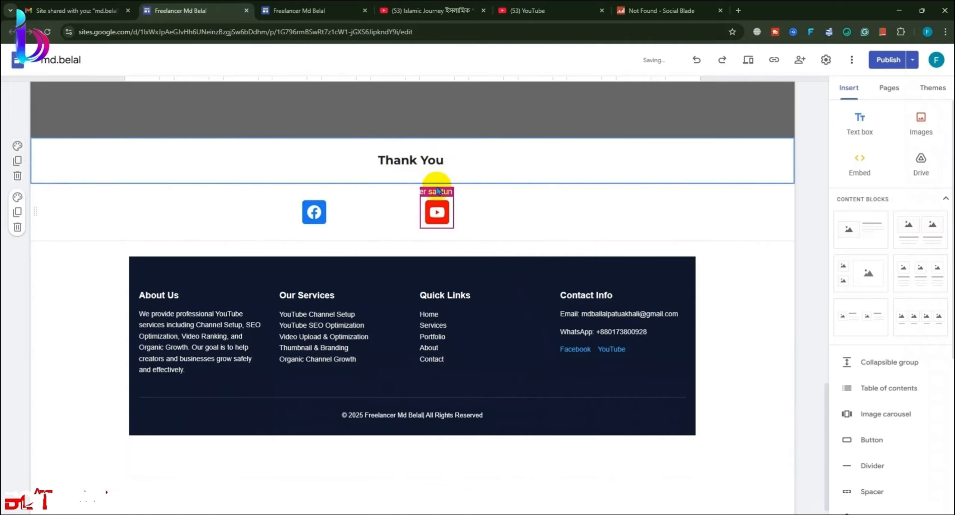
# Step: Add a text box in the icon row and re-apply the full YouTube URL to the icon
pyautogui.doubleClick(437, 188)
pyautogui.click(441, 197)
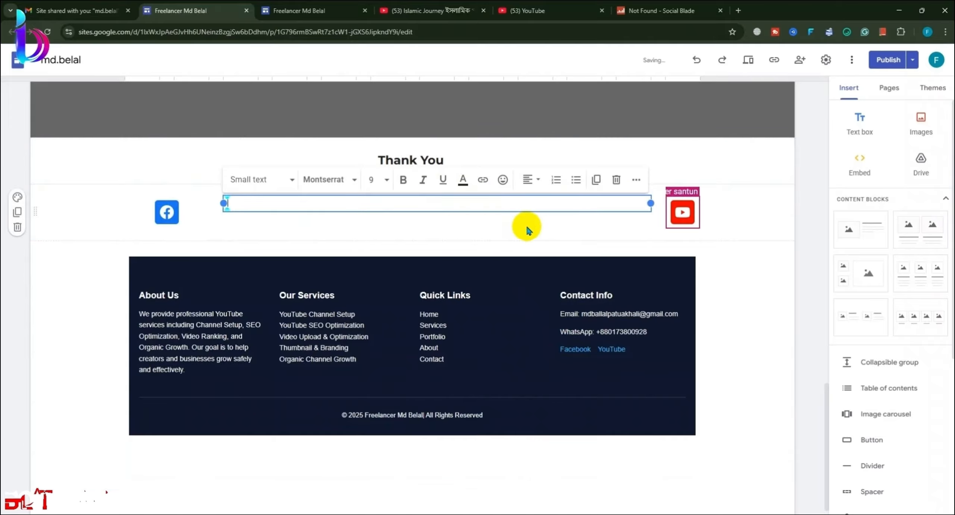
pyautogui.doubleClick(676, 206)
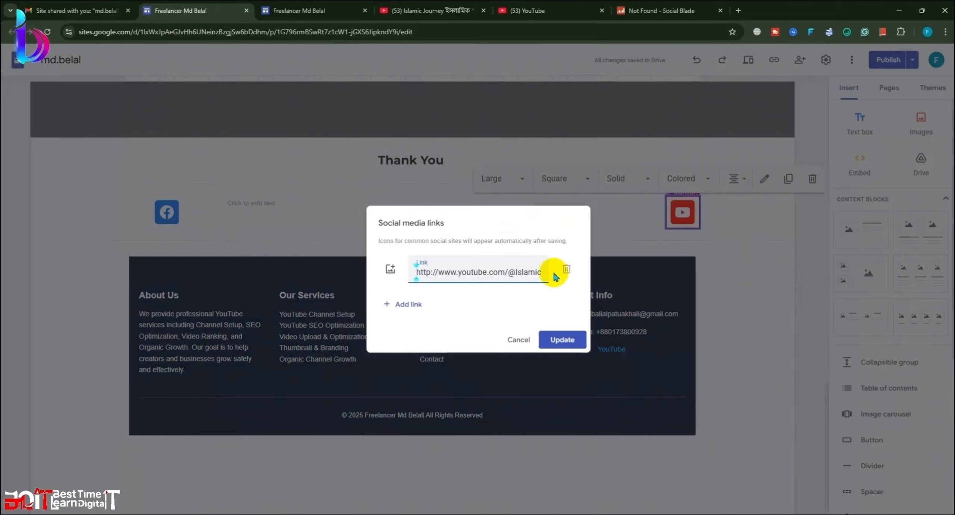
pyautogui.tripleClick(528, 272)
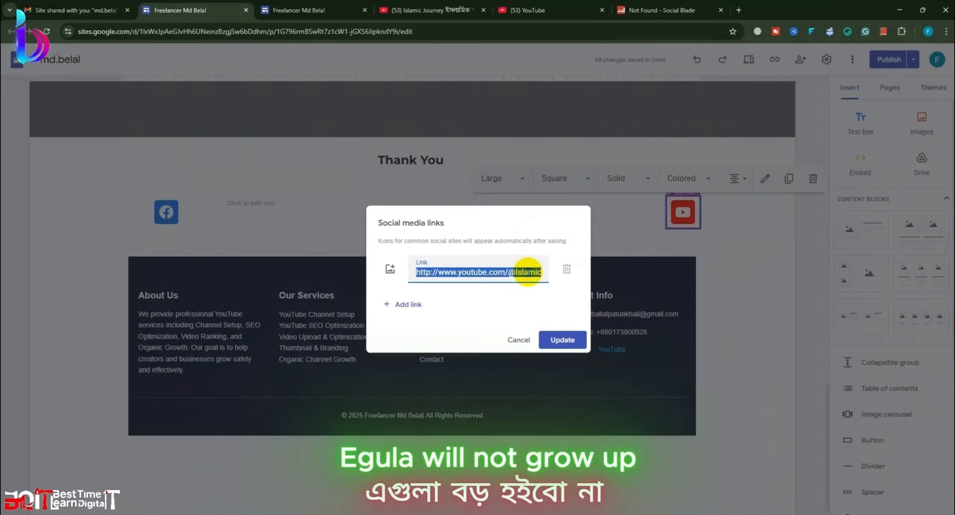
pyautogui.click(559, 336)
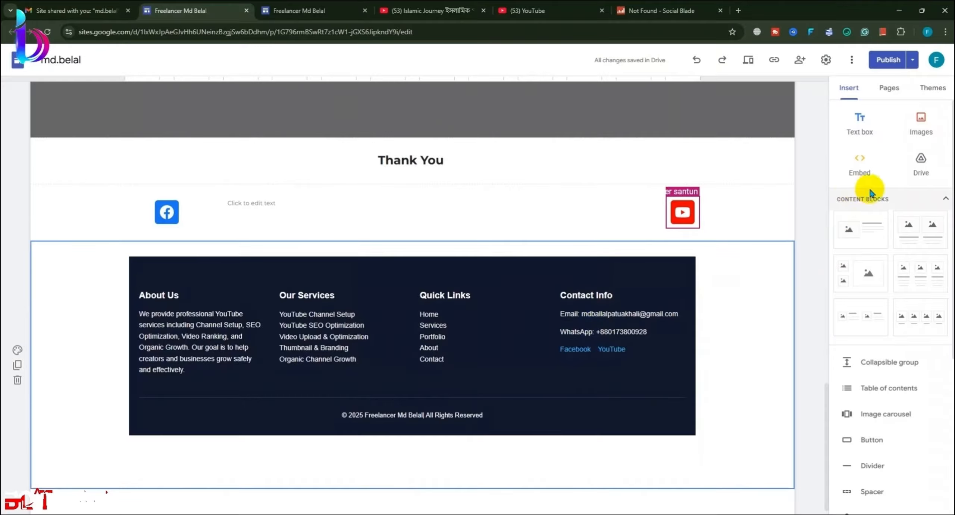
# Step: Add a Social links block with the YouTube channel URL and place it beside Facebook
pyautogui.scroll(-3, 869, 194)
pyautogui.click(876, 418)
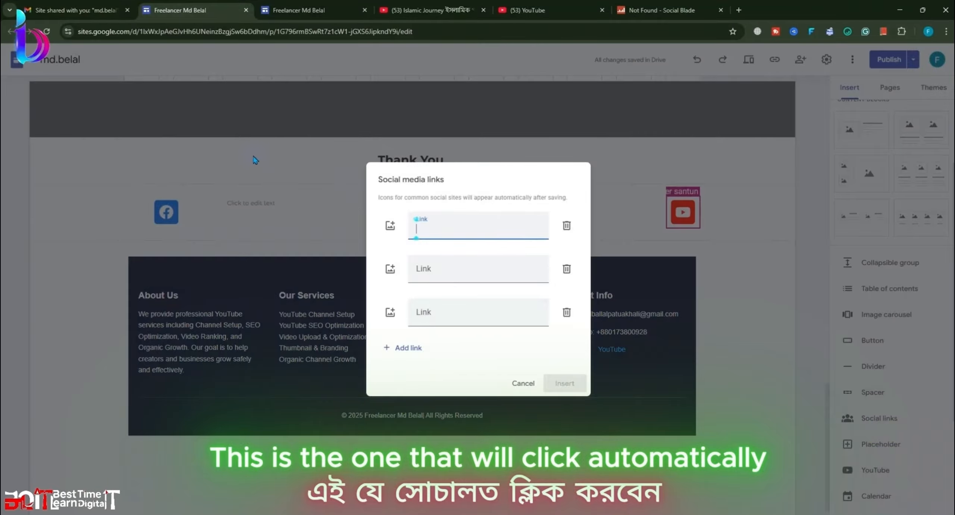
pyautogui.click(452, 231)
pyautogui.hotkey('ctrl', 'v')
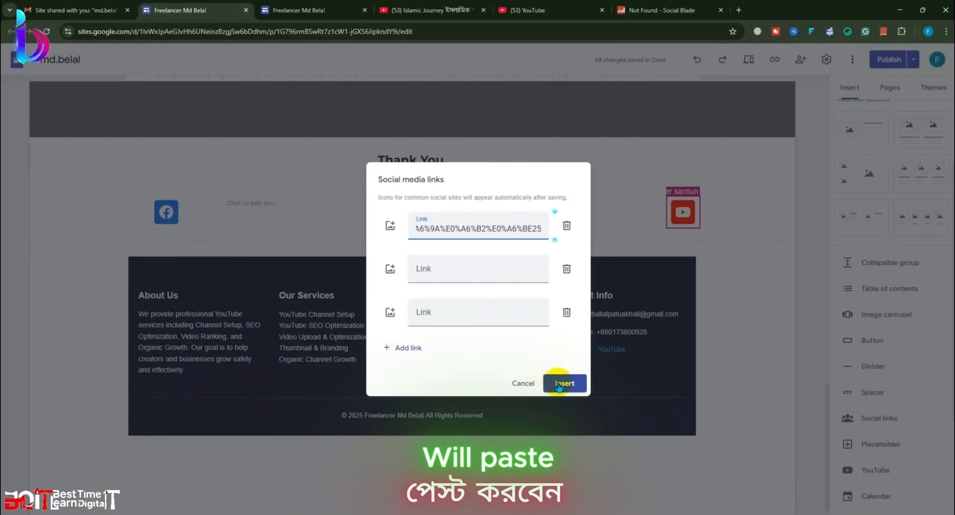
pyautogui.click(559, 384)
pyautogui.moveTo(224, 460); pyautogui.dragTo(391, 165)
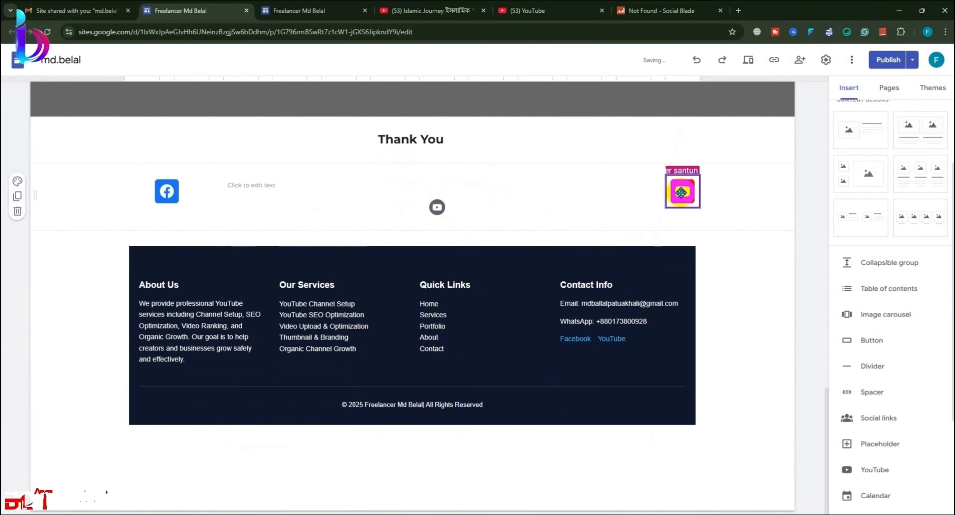
# Step: Delete the old red YouTube icon, narrow the new social links box, and remove the empty text box
pyautogui.click(682, 194)
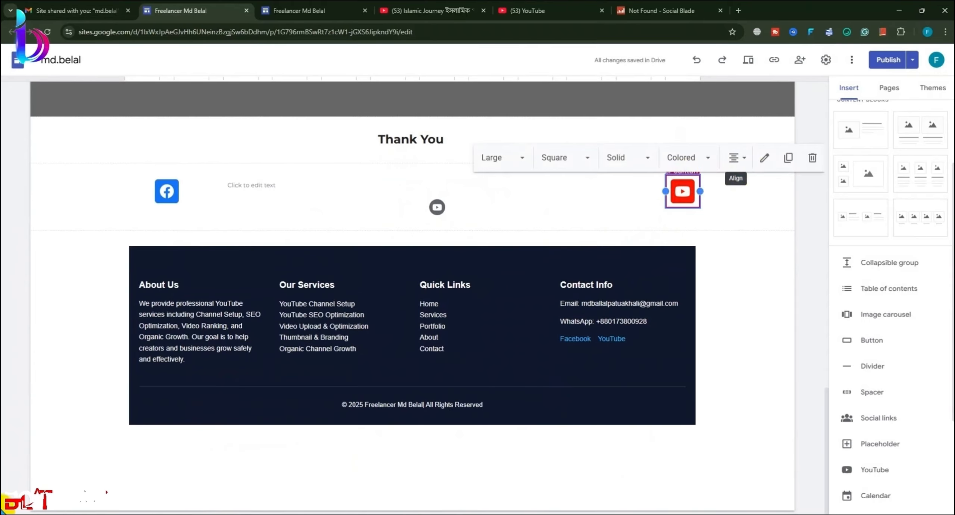
pyautogui.click(809, 157)
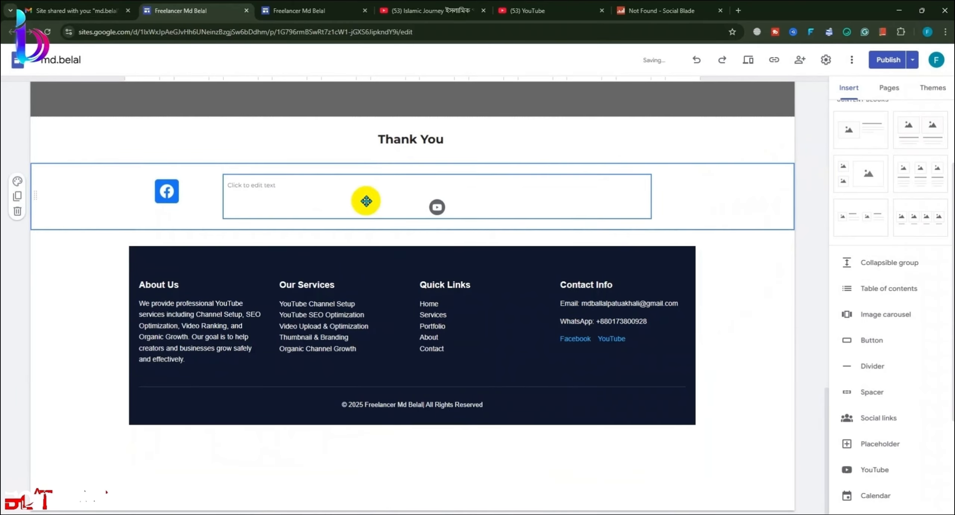
pyautogui.click(436, 200)
pyautogui.click(434, 207)
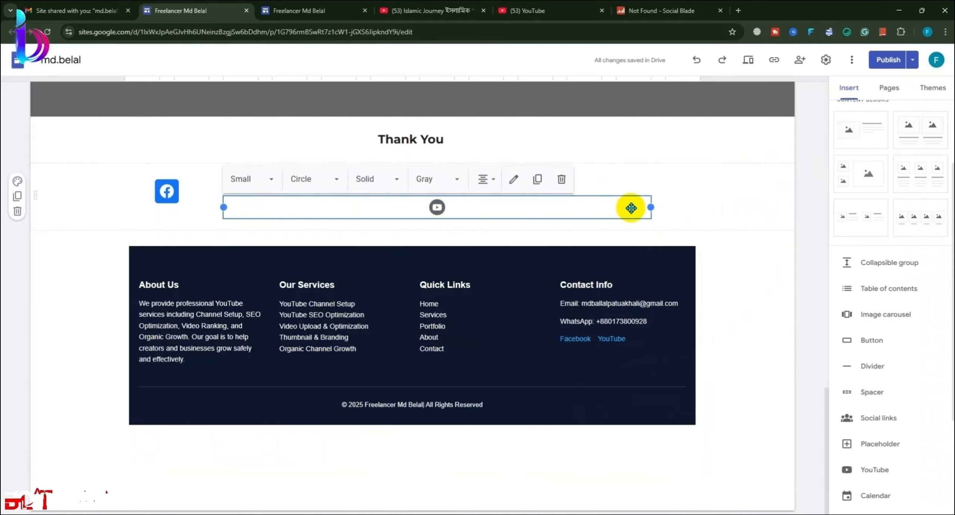
pyautogui.moveTo(652, 207); pyautogui.dragTo(405, 198)
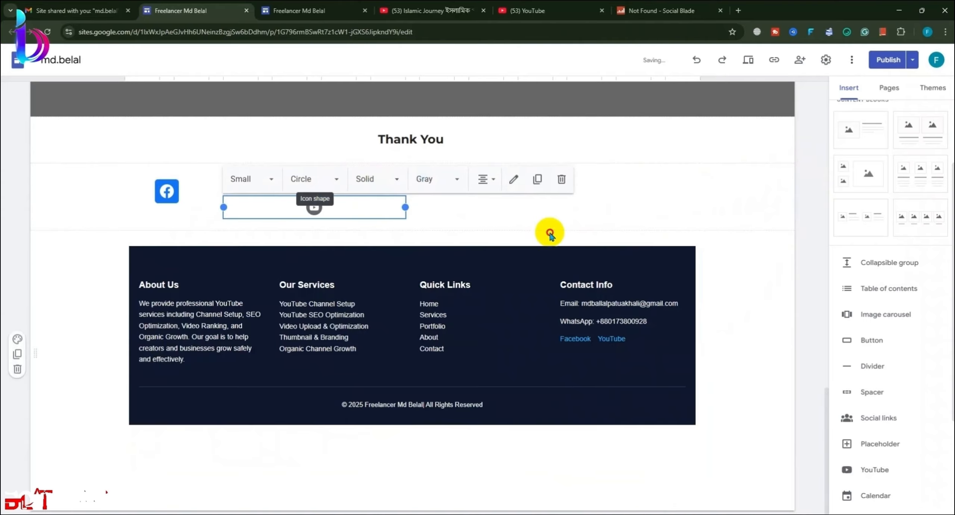
pyautogui.click(408, 192)
pyautogui.click(397, 188)
pyautogui.click(618, 160)
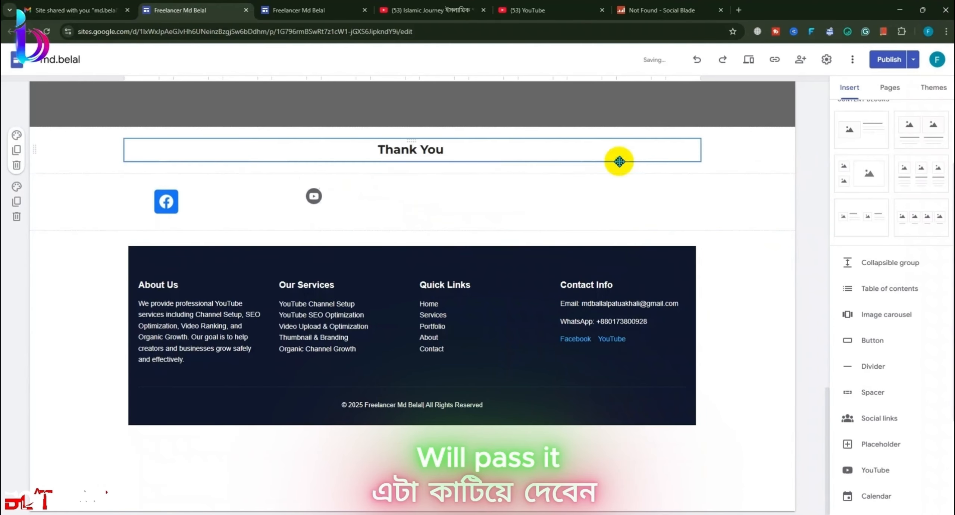
# Step: Style the new YouTube icon as large, square, solid and in its red brand colour
pyautogui.click(373, 202)
pyautogui.click(247, 169)
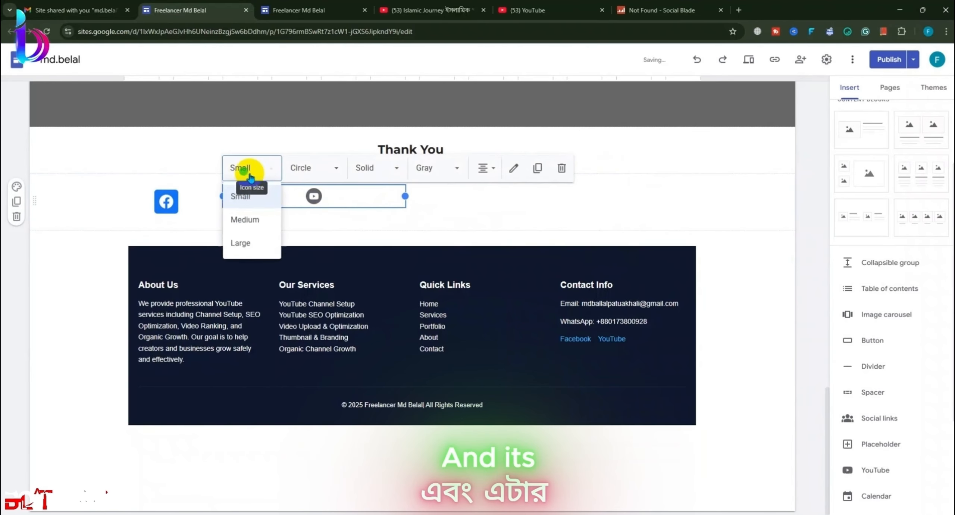
pyautogui.click(251, 241)
pyautogui.click(326, 170)
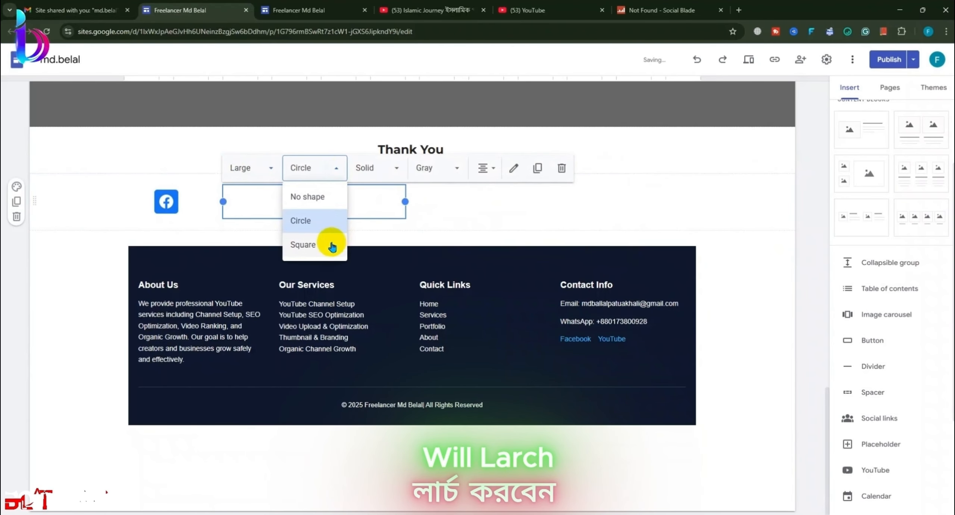
pyautogui.click(325, 239)
pyautogui.click(384, 172)
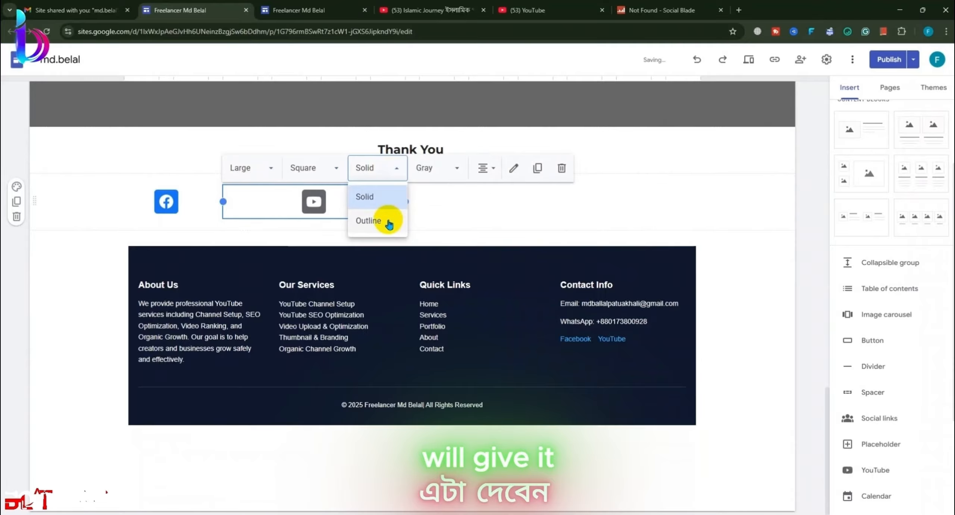
pyautogui.click(383, 217)
pyautogui.click(369, 172)
pyautogui.click(379, 189)
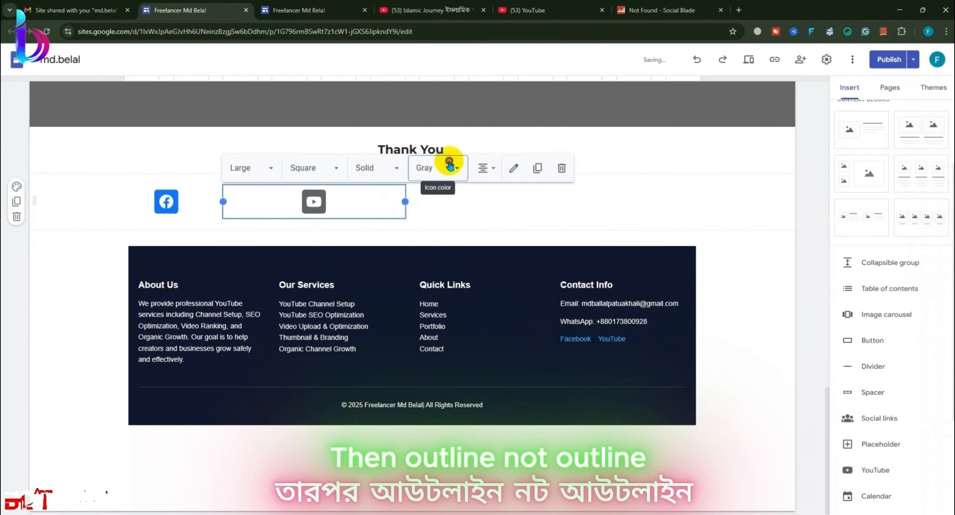
pyautogui.click(442, 168)
pyautogui.click(444, 195)
# Step: Spread the Facebook and YouTube icons apart across the social-links row
pyautogui.moveTo(315, 215); pyautogui.dragTo(462, 213)
pyautogui.click(179, 201)
pyautogui.moveTo(179, 201); pyautogui.dragTo(277, 202)
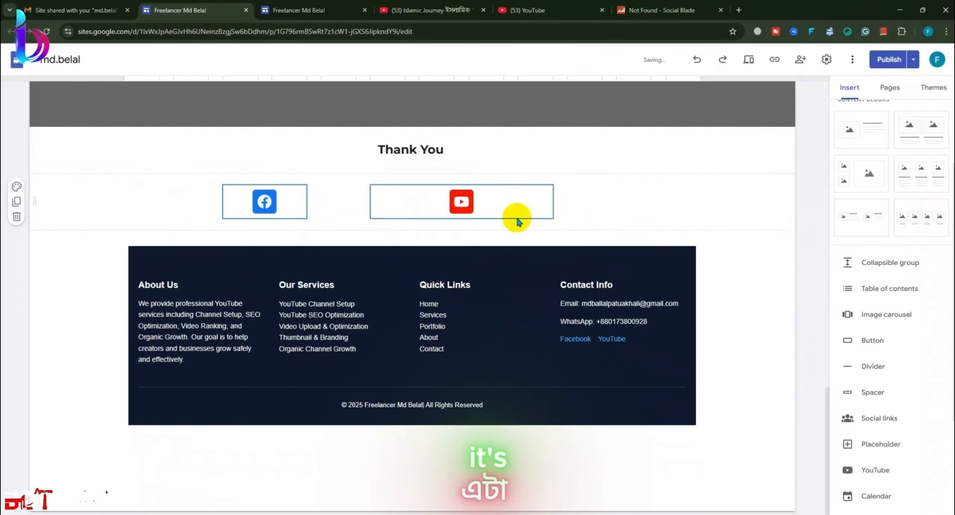
pyautogui.moveTo(432, 205); pyautogui.dragTo(531, 208)
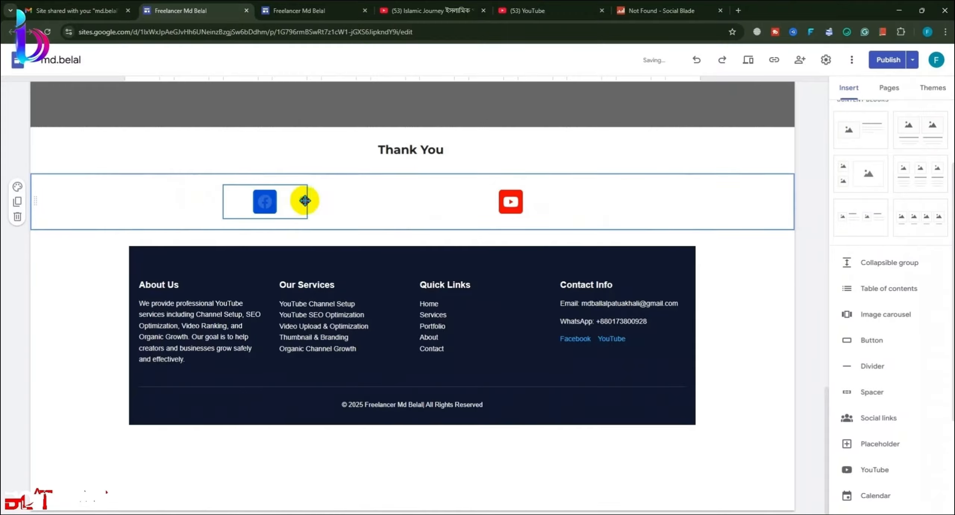
pyautogui.moveTo(283, 202); pyautogui.dragTo(324, 203)
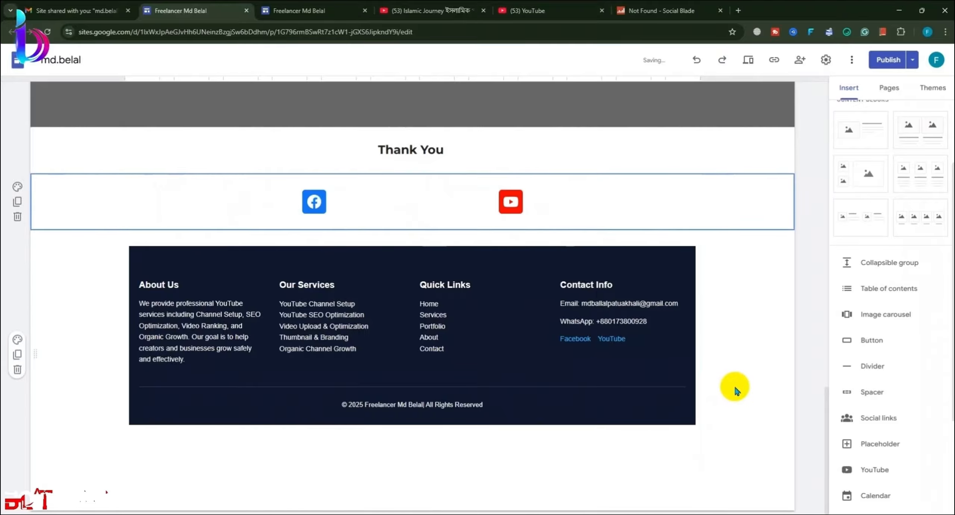
pyautogui.click(709, 394)
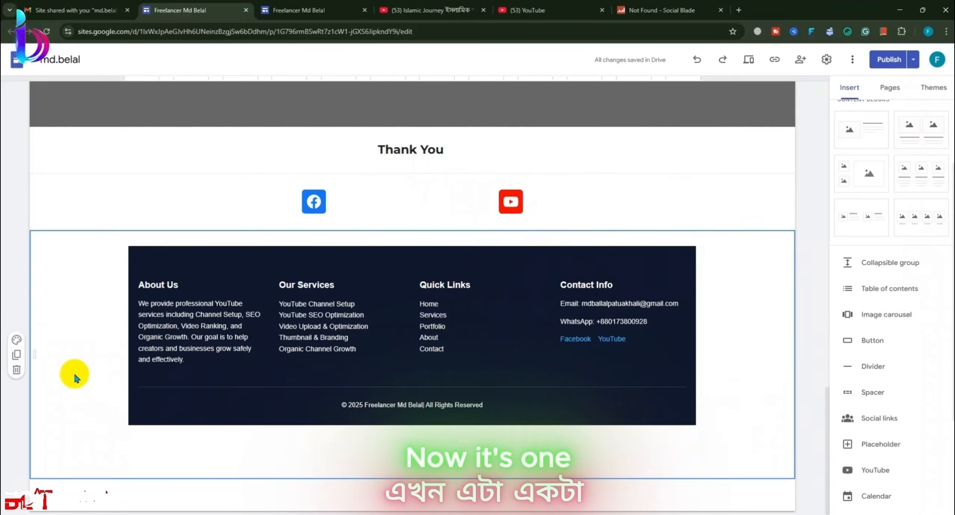
# Step: Give the footer section an uploaded purple background image with readability darkening on
pyautogui.click(17, 340)
pyautogui.moveTo(90, 433)
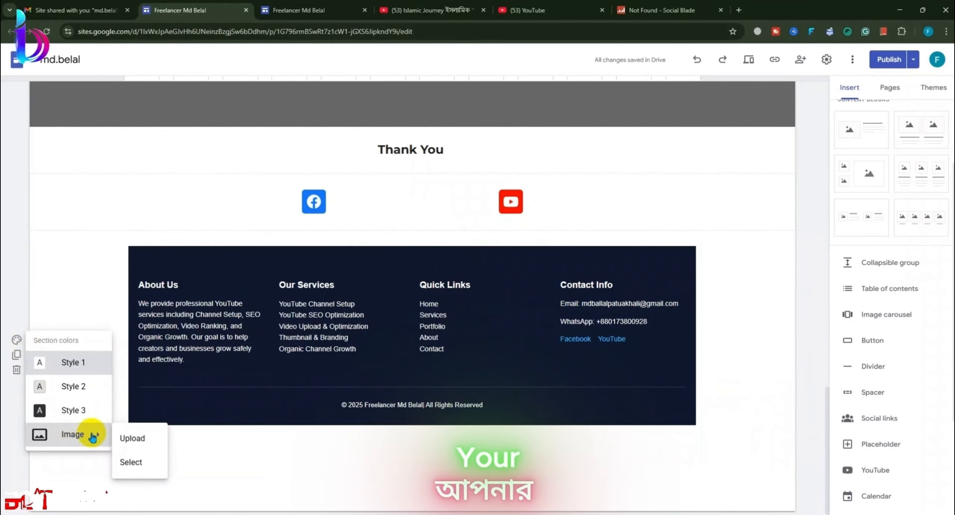
pyautogui.click(136, 429)
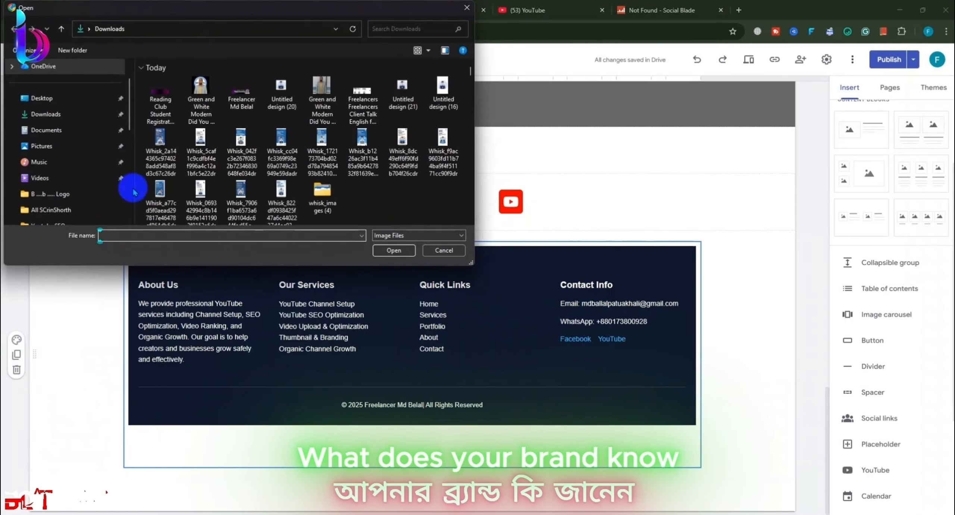
pyautogui.click(380, 250)
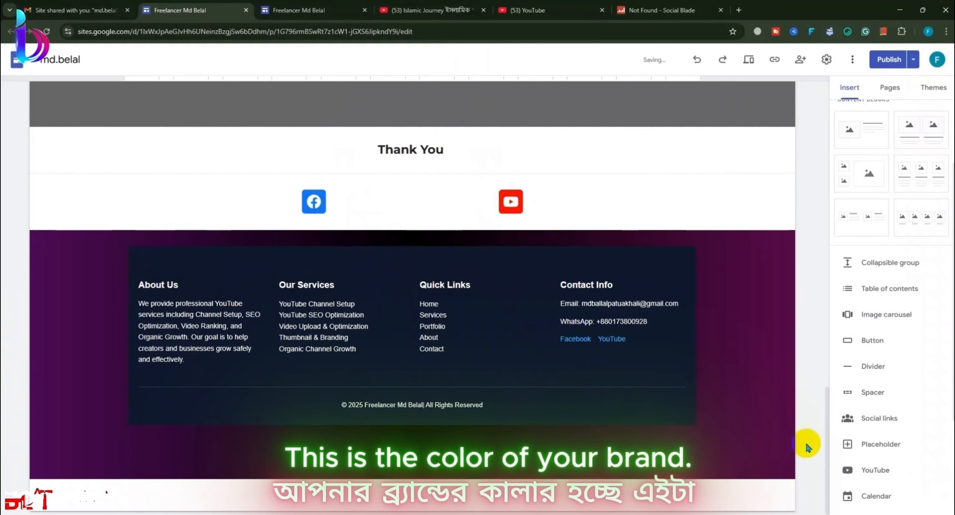
pyautogui.click(768, 464)
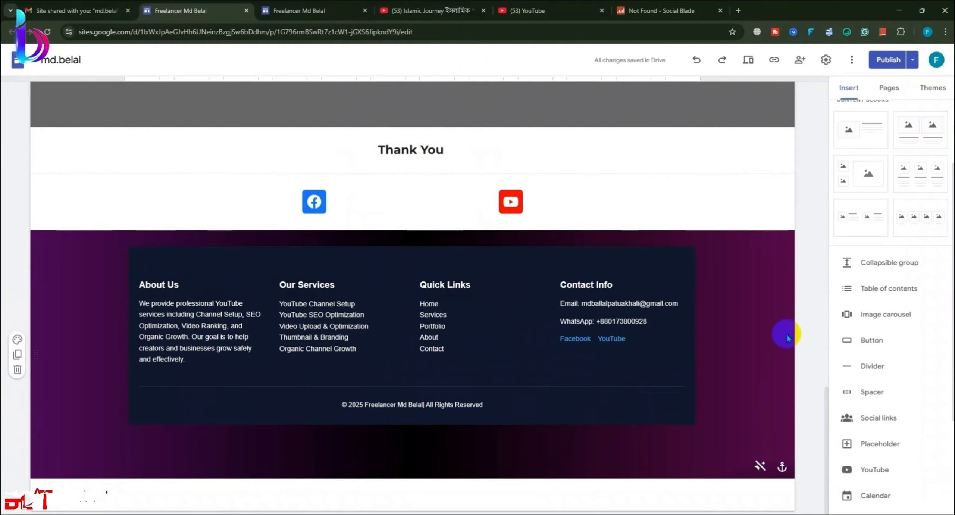
# Step: Delete the narrow duplicate footer block above the Thank You heading
pyautogui.scroll(6, 788, 338)
pyautogui.scroll(-6, 552, 318)
pyautogui.scroll(11, 322, 279)
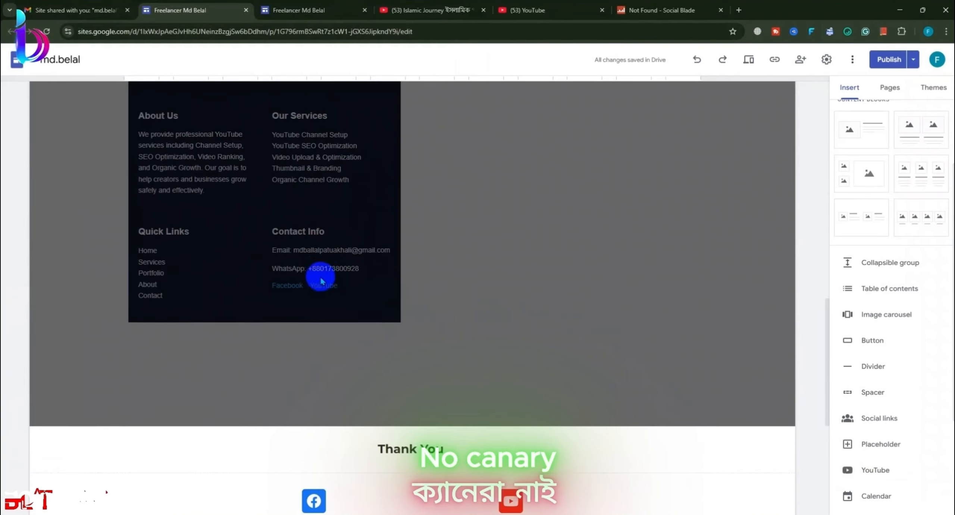
pyautogui.click(207, 290)
pyautogui.scroll(-3, 206, 290)
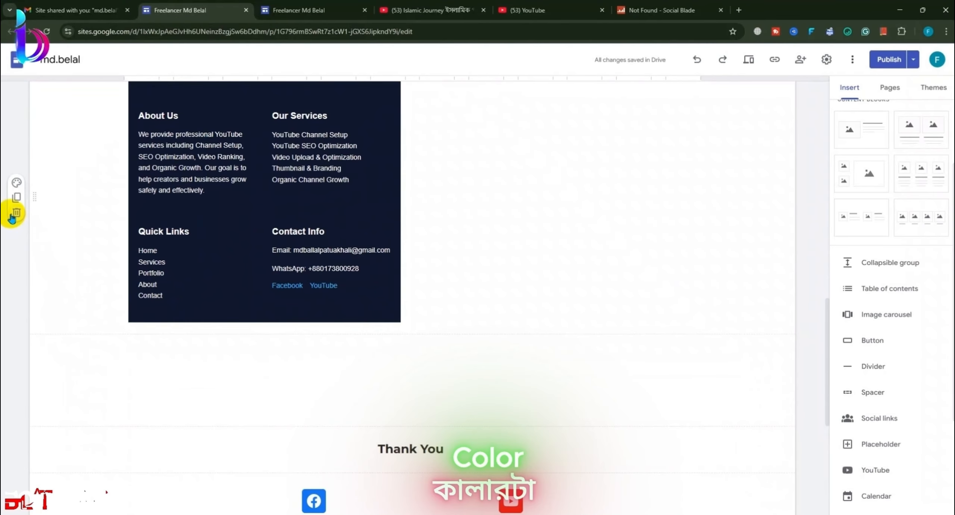
pyautogui.click(15, 213)
pyautogui.scroll(-5, 383, 331)
pyautogui.scroll(-3, 384, 335)
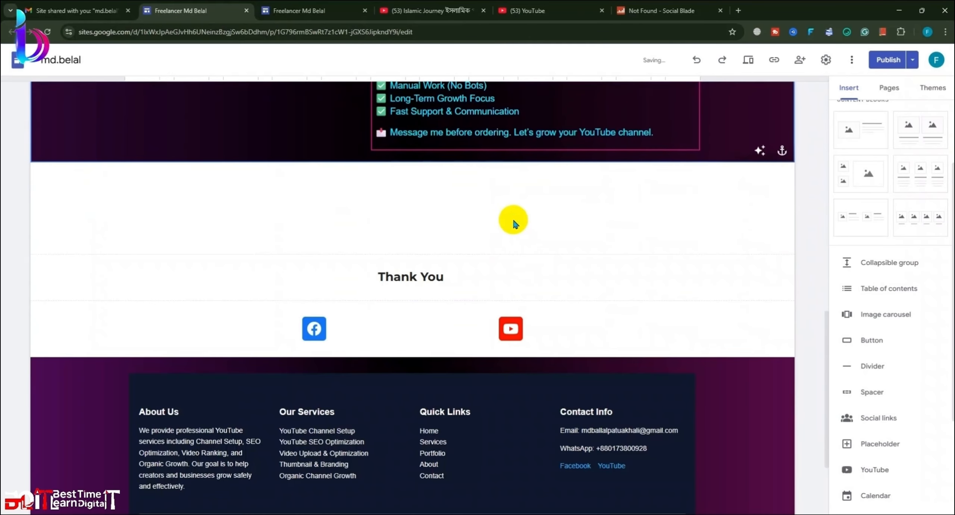
pyautogui.scroll(4, 377, 299)
pyautogui.scroll(-4, 415, 398)
pyautogui.scroll(4, 520, 298)
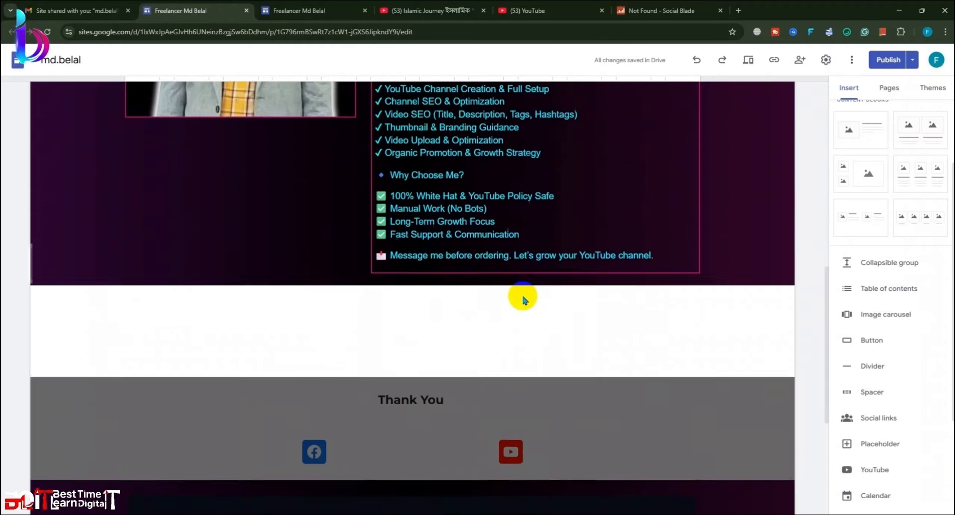
pyautogui.scroll(-3, 149, 435)
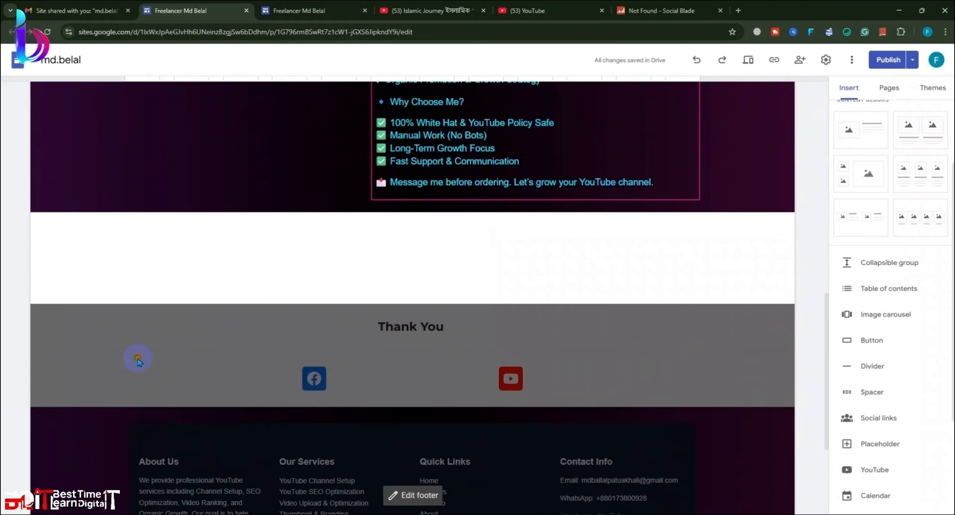
# Step: In footer edit mode, give the social-links and Thank You sections a dark style
pyautogui.click(137, 358)
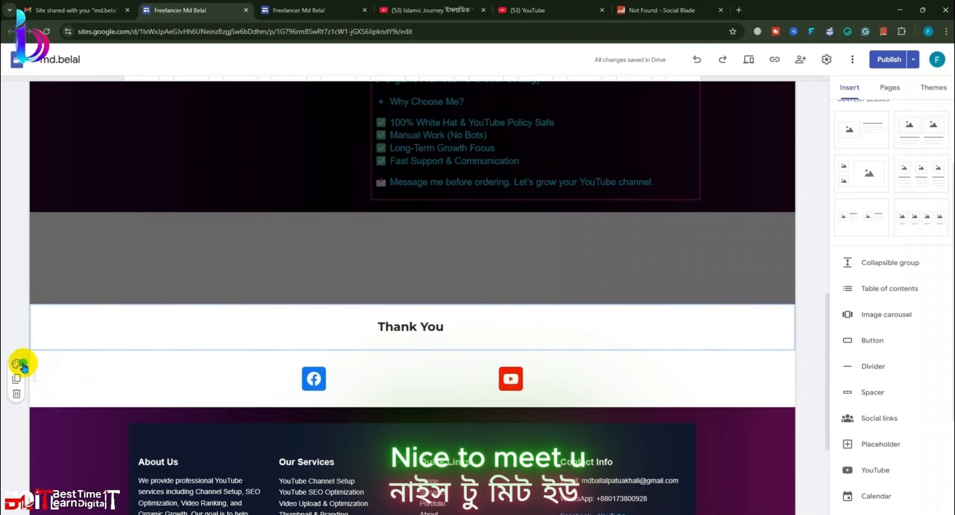
pyautogui.click(16, 363)
pyautogui.click(72, 425)
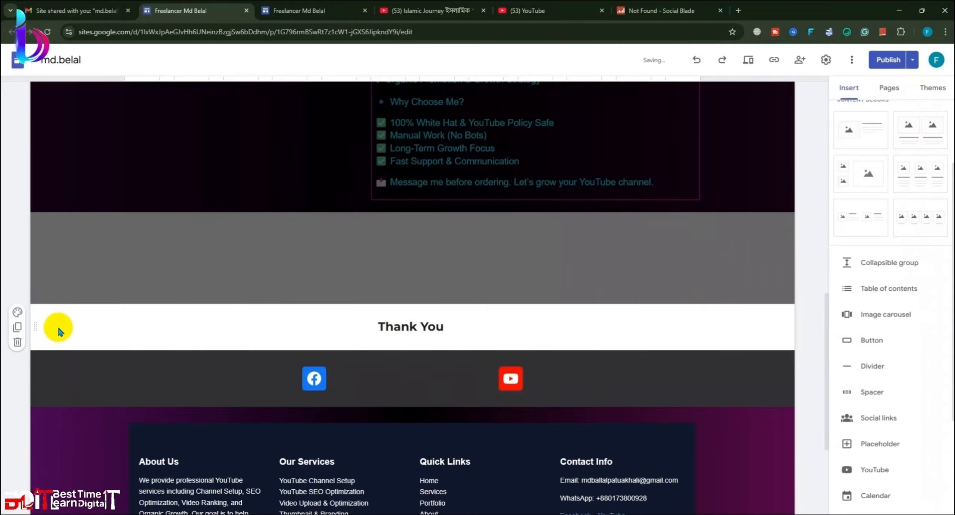
pyautogui.click(18, 313)
pyautogui.click(55, 388)
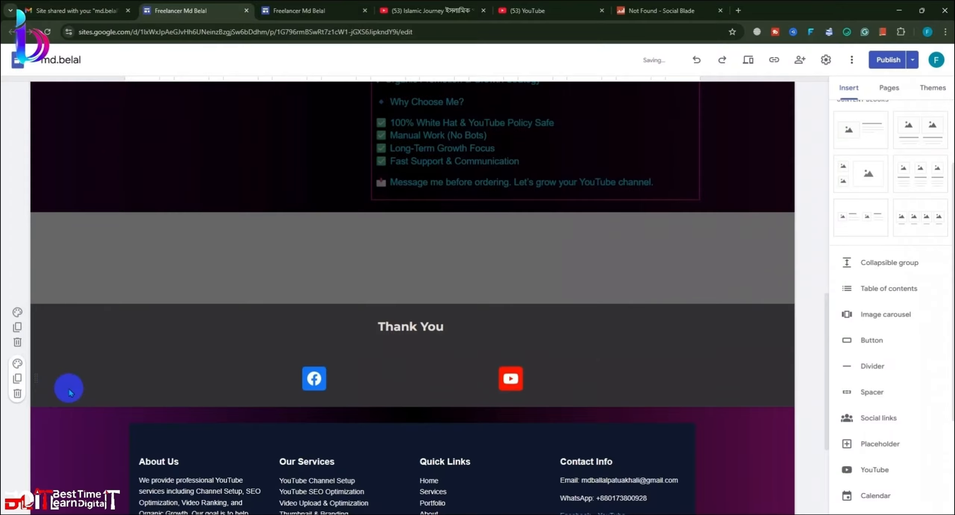
# Step: Upload the purple image as the Thank You section's background
pyautogui.click(19, 316)
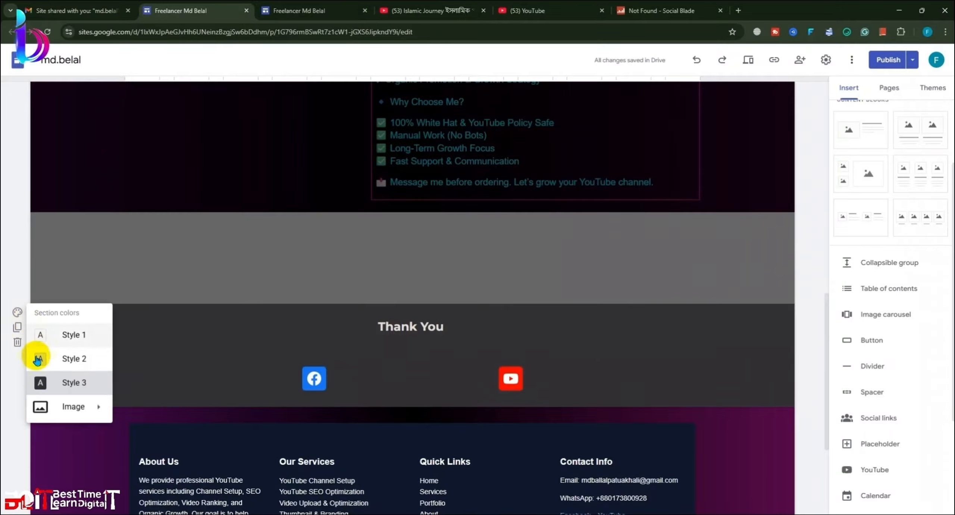
pyautogui.moveTo(41, 402)
pyautogui.click(127, 411)
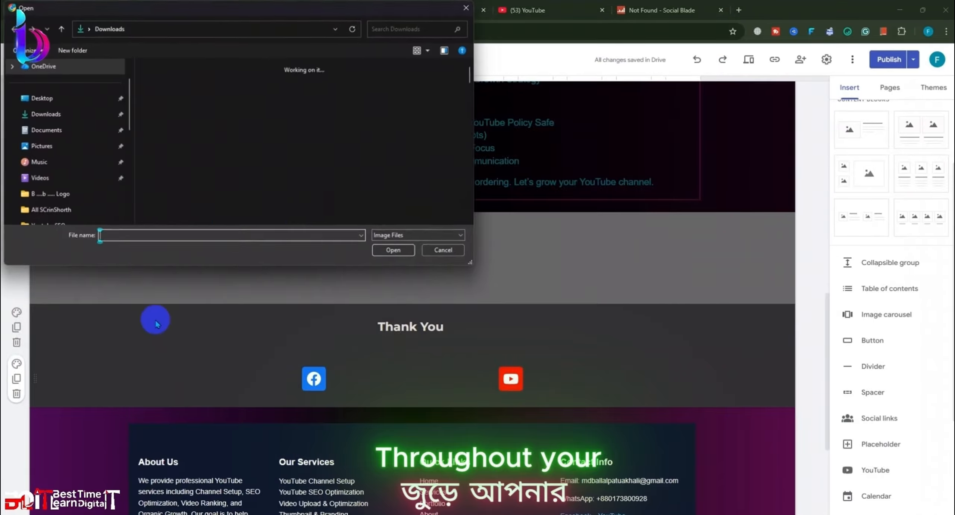
pyautogui.click(160, 101)
pyautogui.click(393, 250)
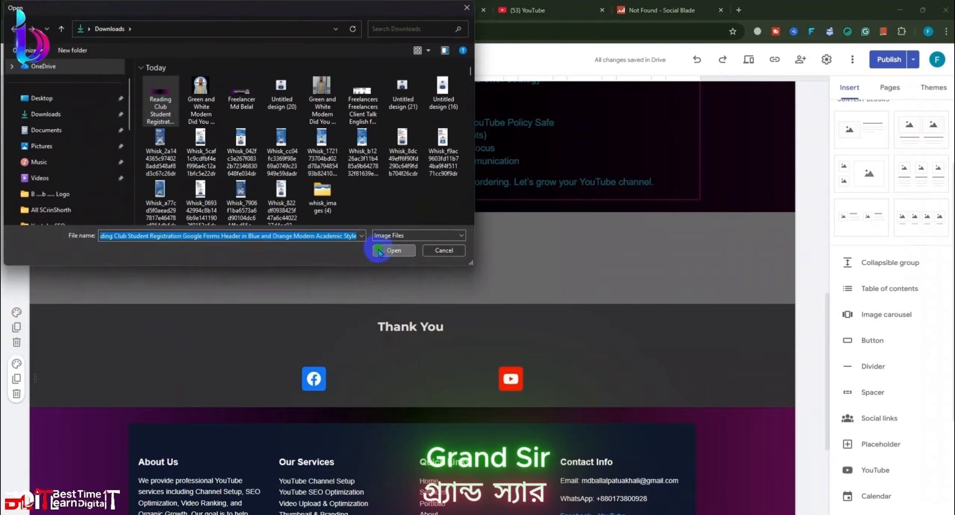
# Step: Apply the same purple image as the social-links section background
pyautogui.click(21, 367)
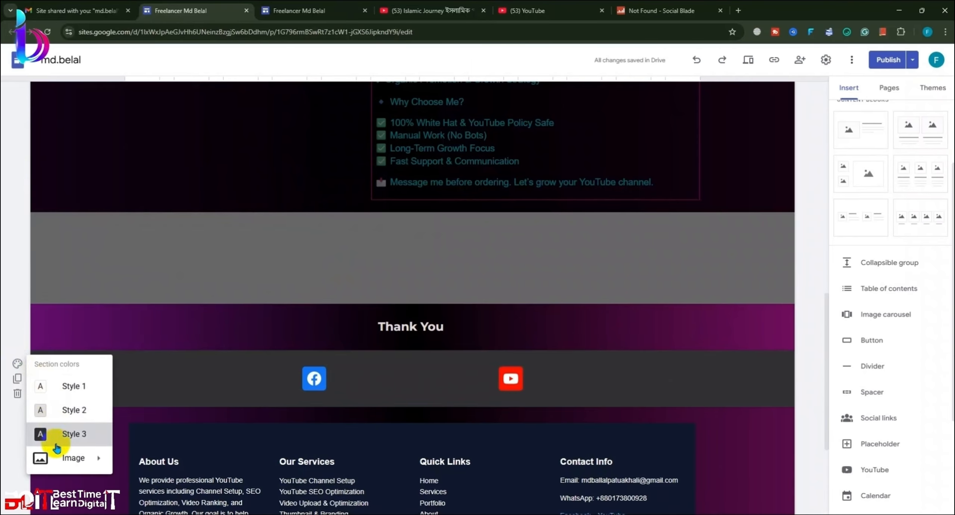
pyautogui.moveTo(81, 456)
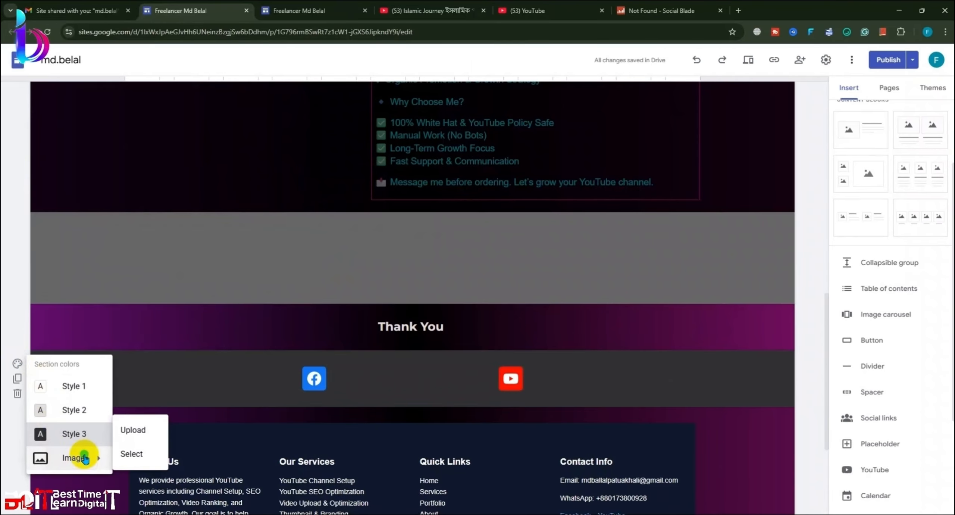
pyautogui.click(134, 429)
pyautogui.click(164, 106)
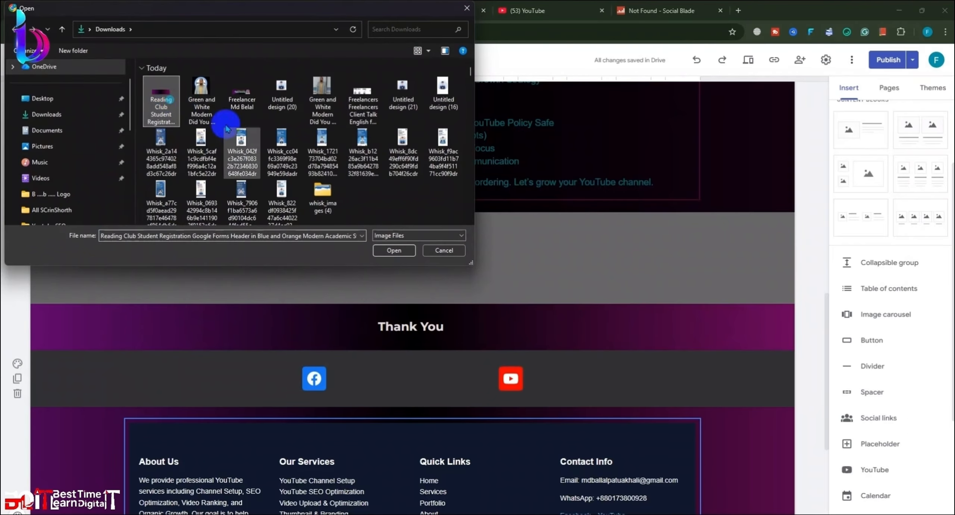
pyautogui.click(392, 251)
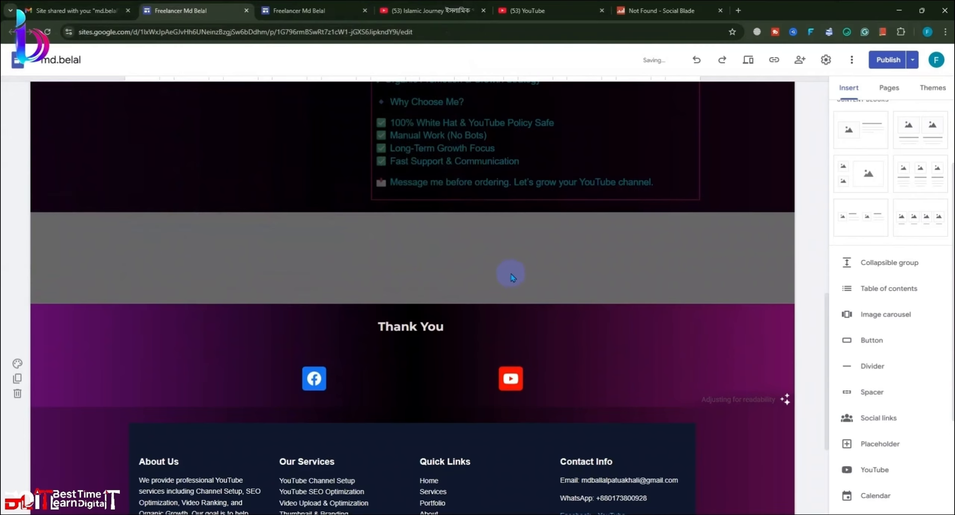
pyautogui.scroll(-3, 511, 276)
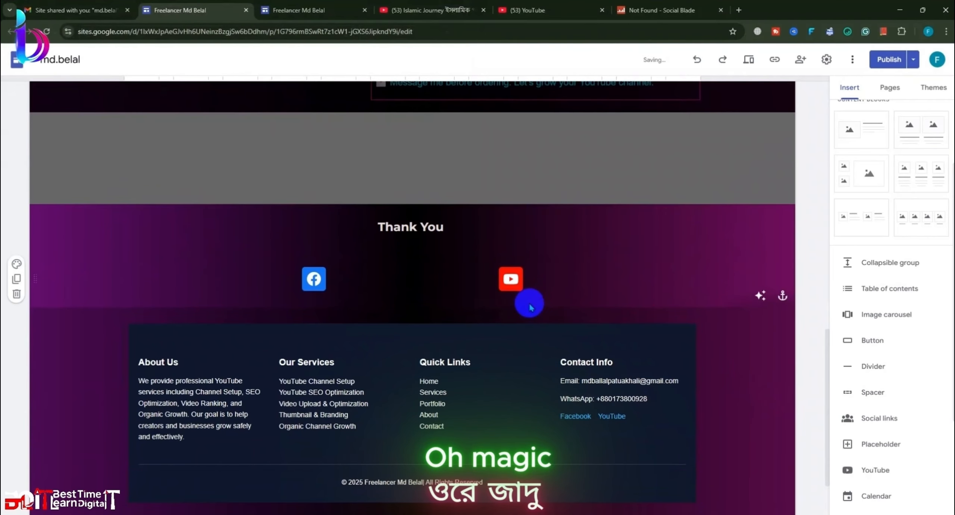
pyautogui.scroll(-2, 760, 345)
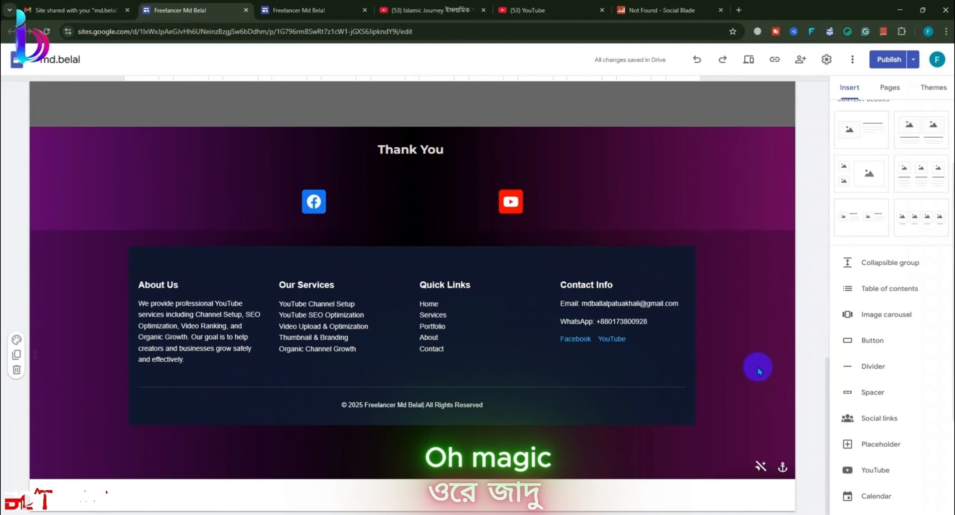
pyautogui.scroll(3, 764, 406)
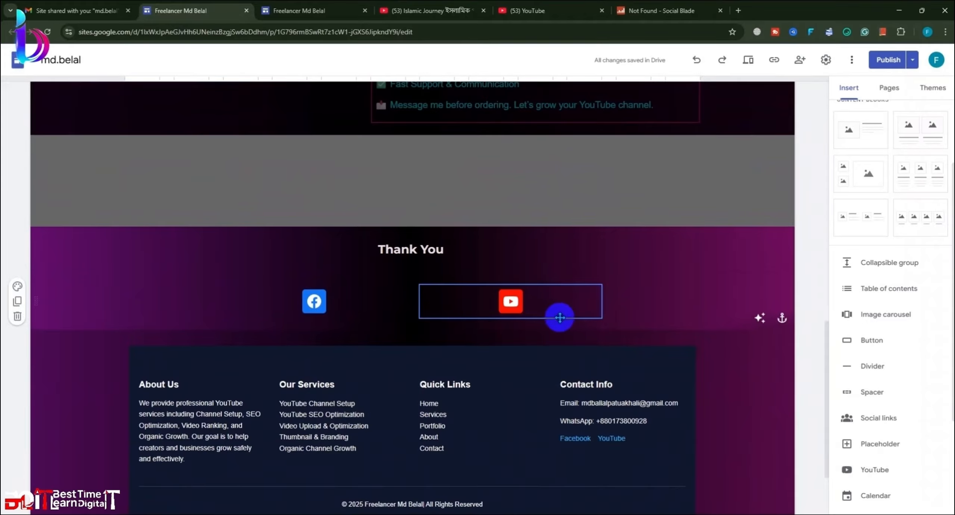
# Step: Format the Thank You heading at font size 36, bold, in white
pyautogui.moveTo(465, 247); pyautogui.dragTo(311, 246)
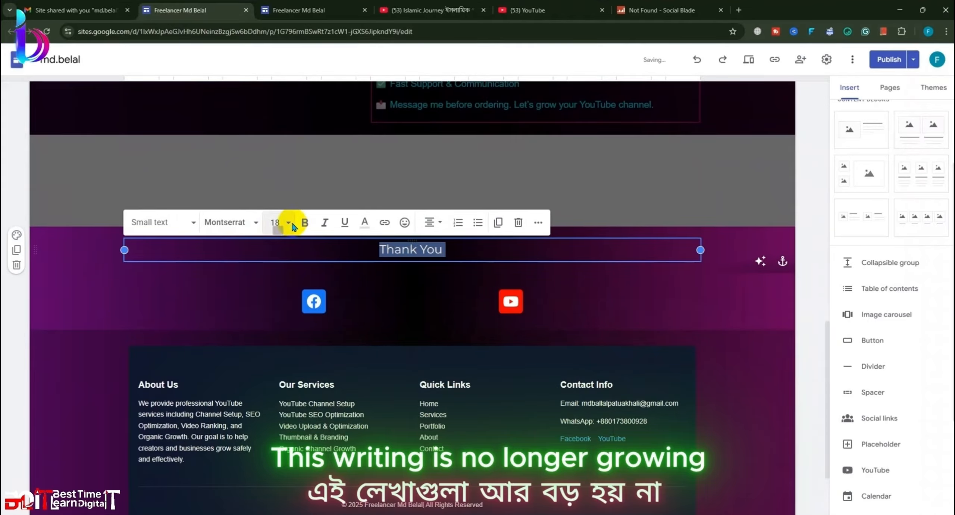
pyautogui.click(288, 222)
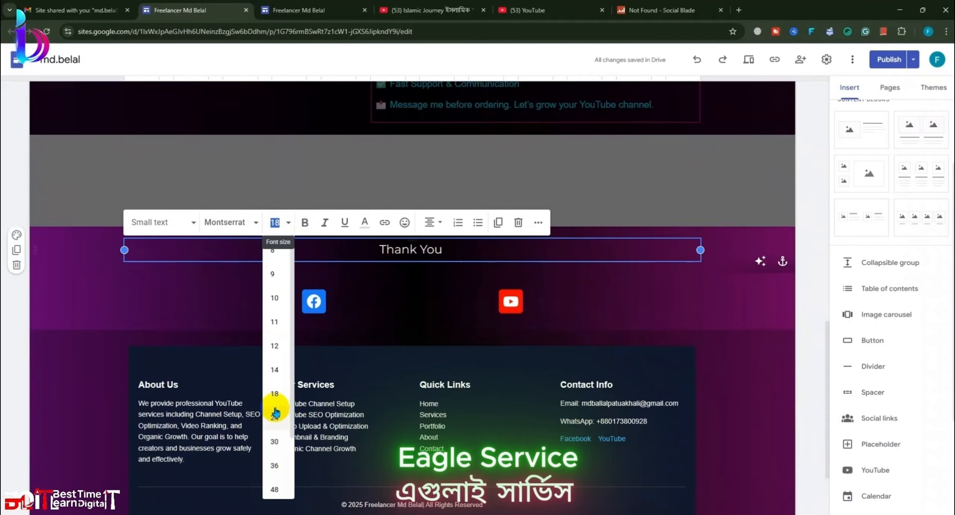
pyautogui.click(276, 465)
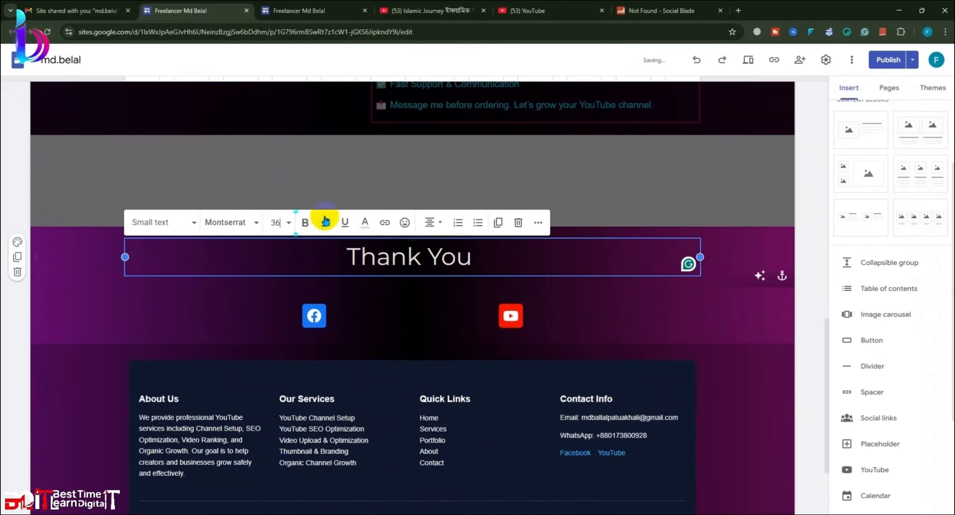
pyautogui.click(309, 222)
pyautogui.click(646, 330)
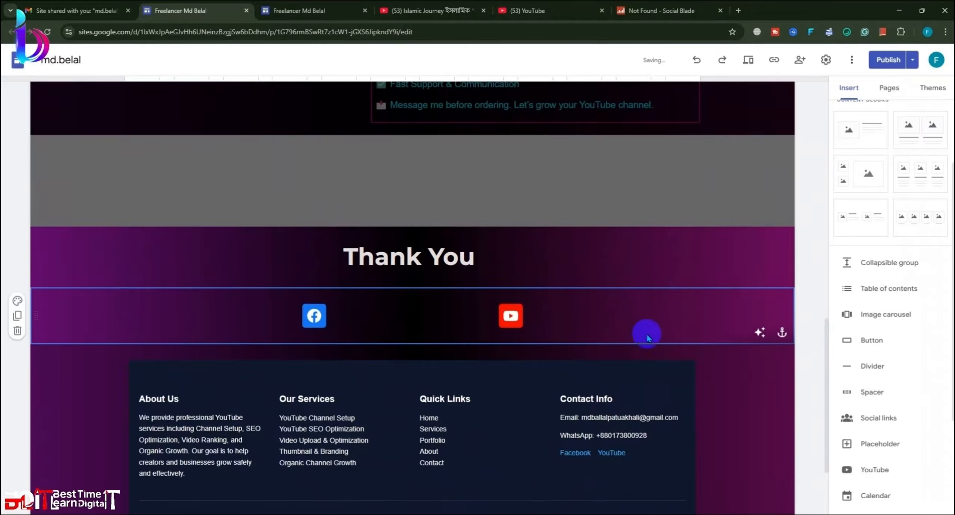
pyautogui.scroll(-3, 539, 184)
pyautogui.click(504, 139)
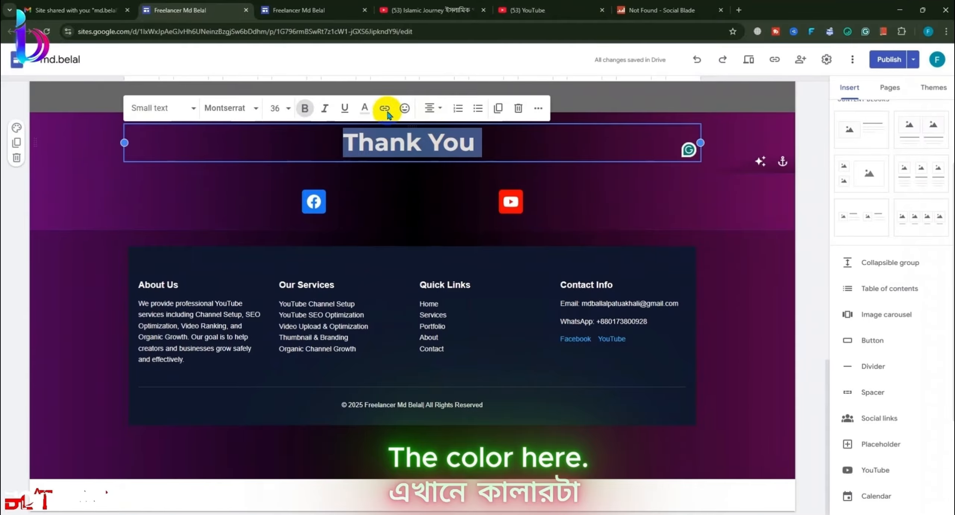
pyautogui.click(364, 108)
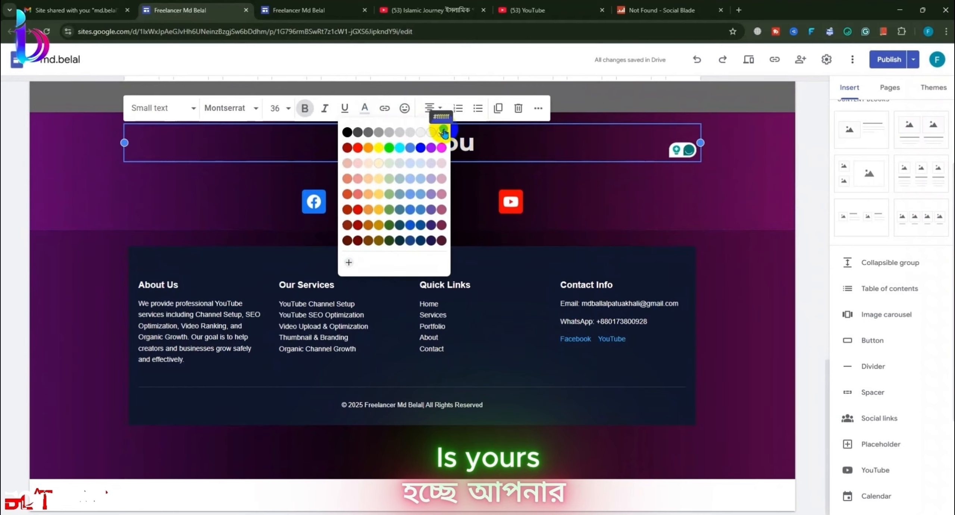
pyautogui.click(443, 133)
pyautogui.click(761, 302)
pyautogui.scroll(3, 569, 281)
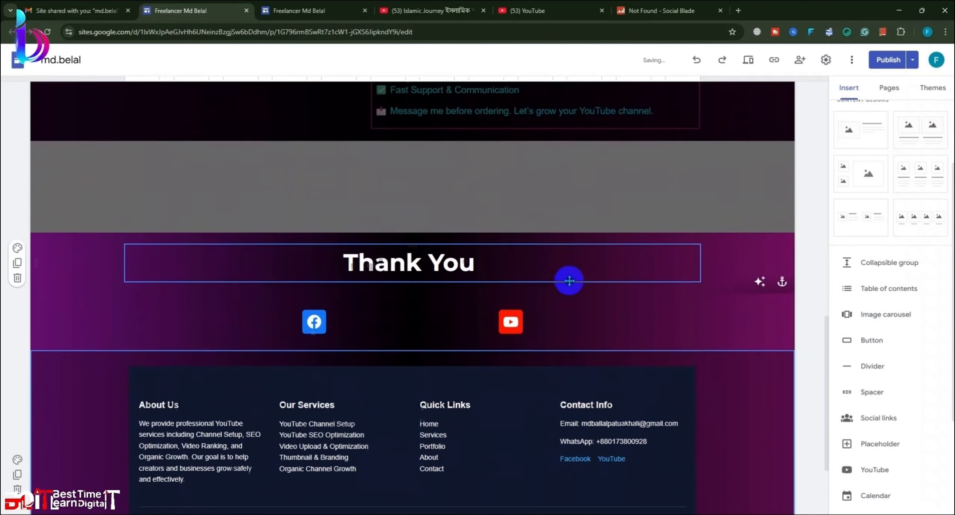
pyautogui.scroll(-3, 569, 281)
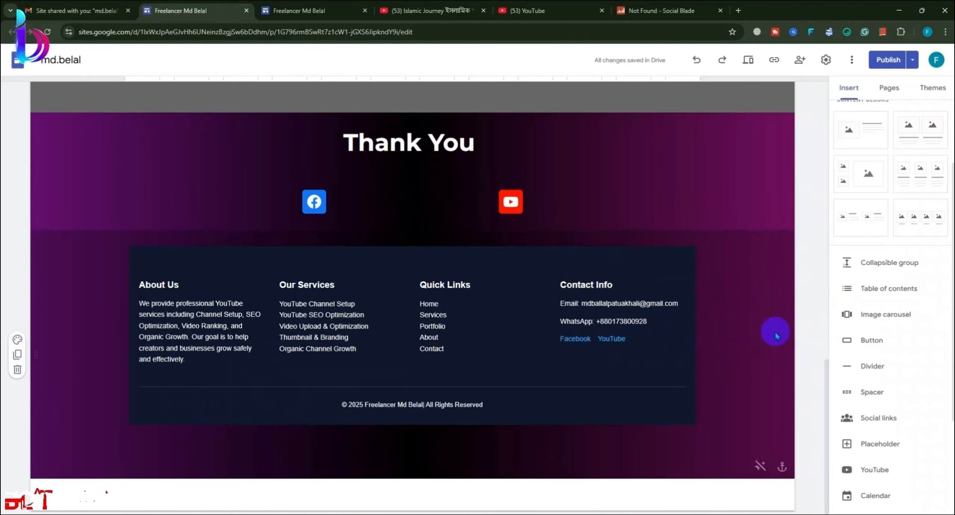
pyautogui.scroll(2, 776, 209)
pyautogui.scroll(15, 776, 208)
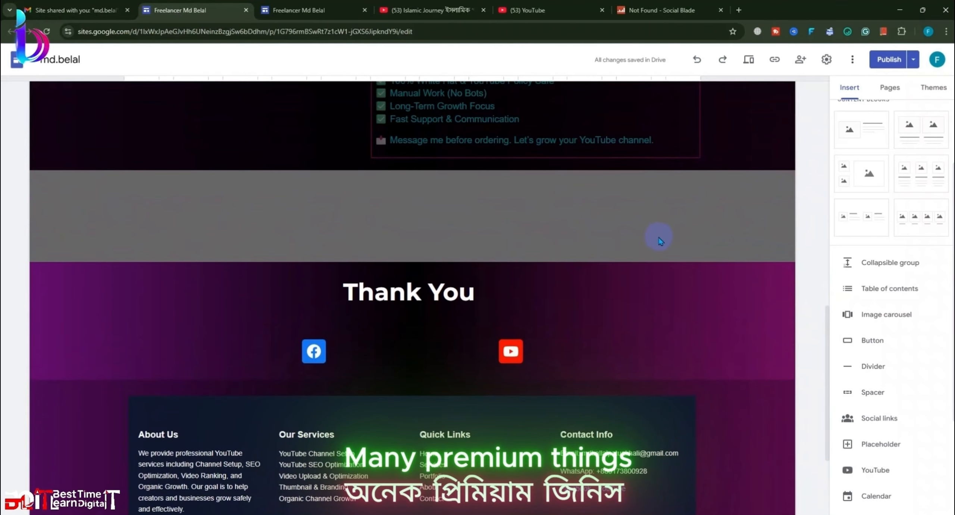
pyautogui.scroll(5, 786, 258)
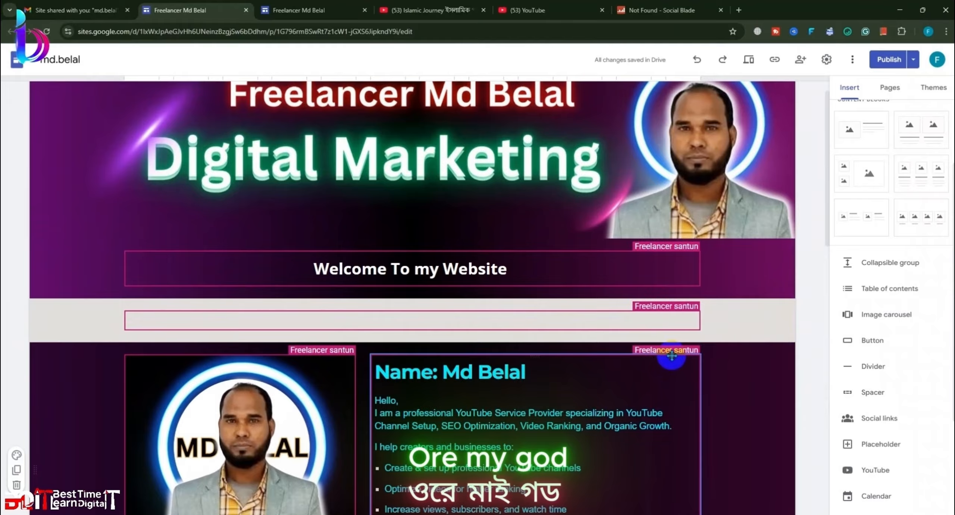
pyautogui.click(673, 356)
pyautogui.click(656, 249)
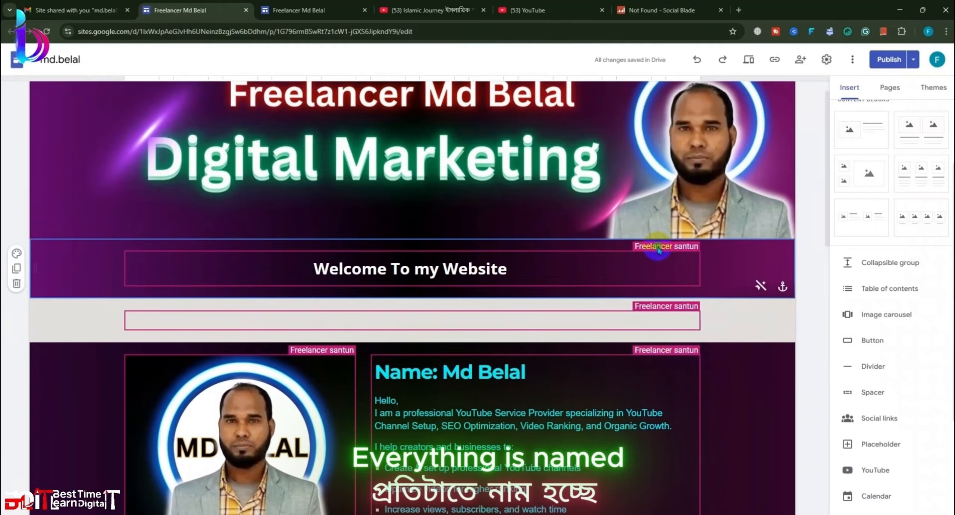
pyautogui.doubleClick(657, 249)
pyautogui.click(733, 317)
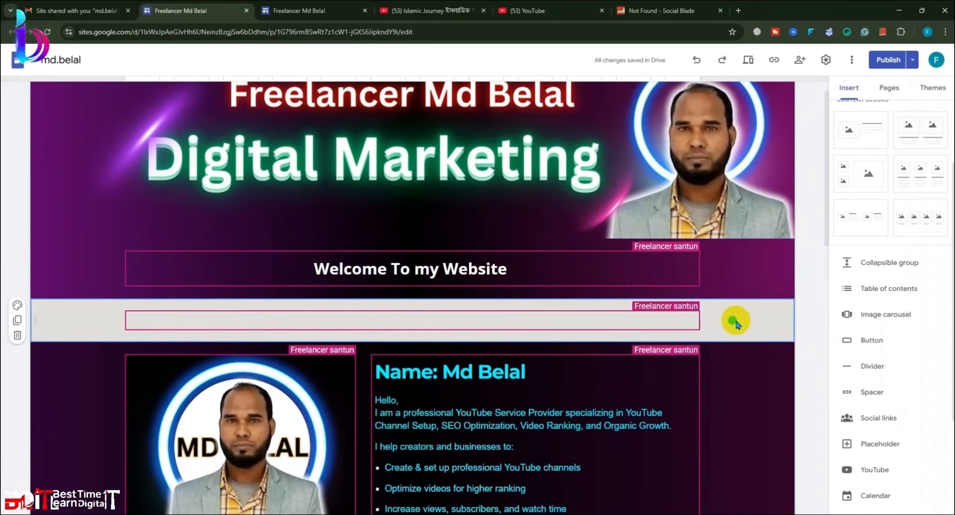
pyautogui.scroll(1, 714, 297)
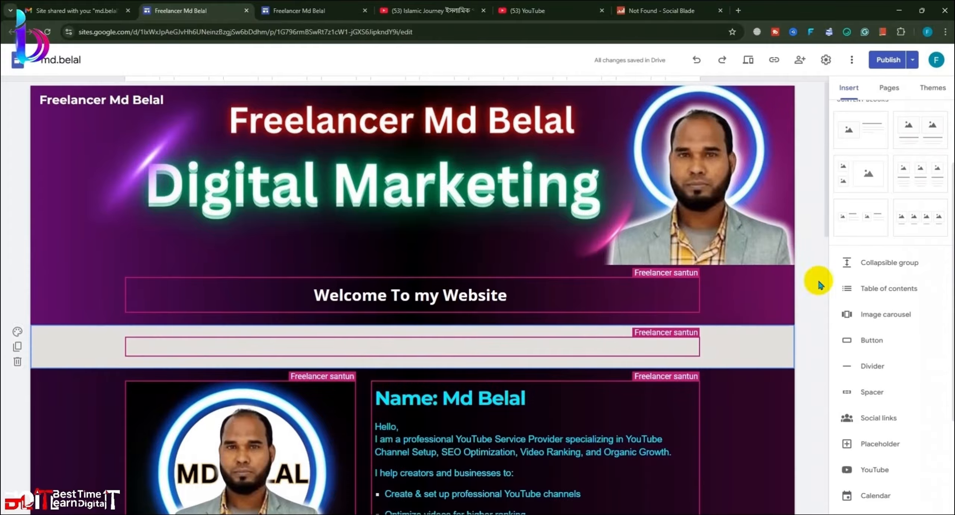
# Step: Publish the site and close the duplicate editor tab
pyautogui.click(882, 61)
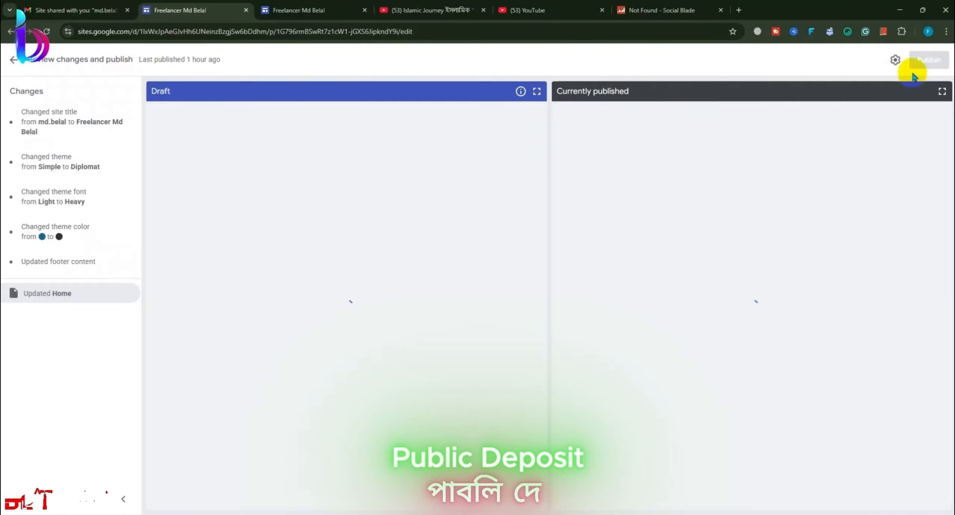
pyautogui.click(923, 64)
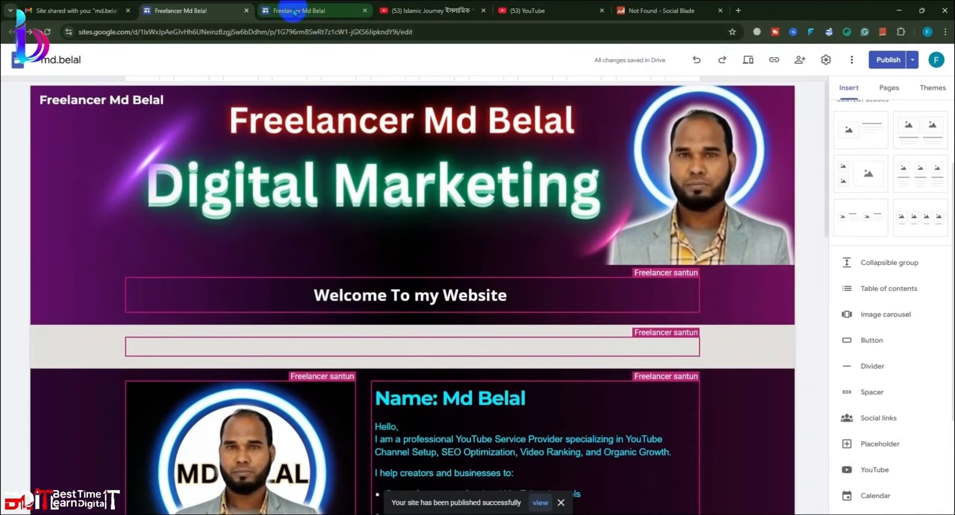
pyautogui.click(295, 12)
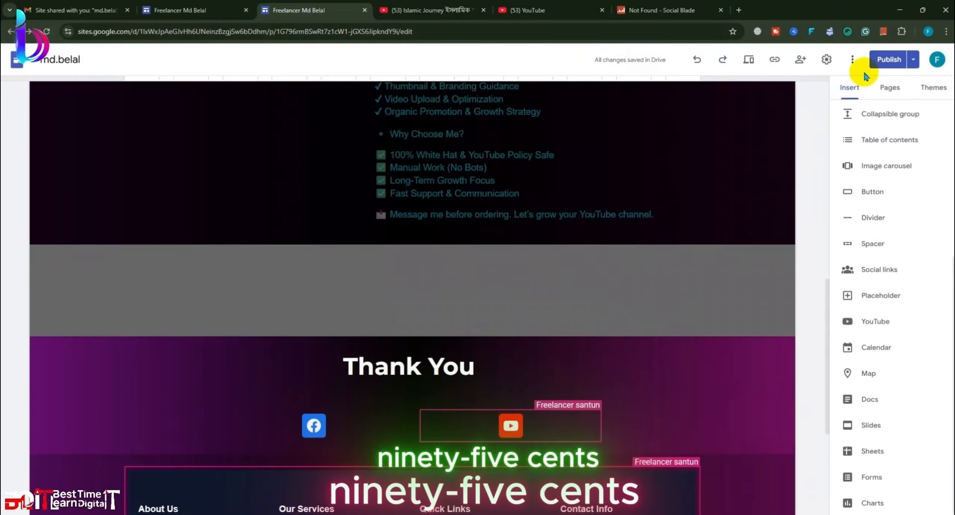
pyautogui.click(364, 11)
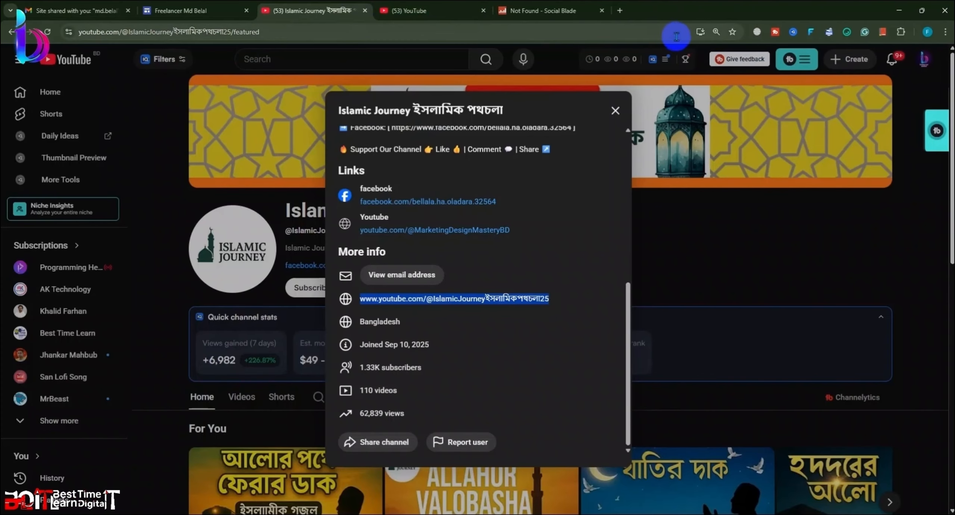
pyautogui.click(615, 109)
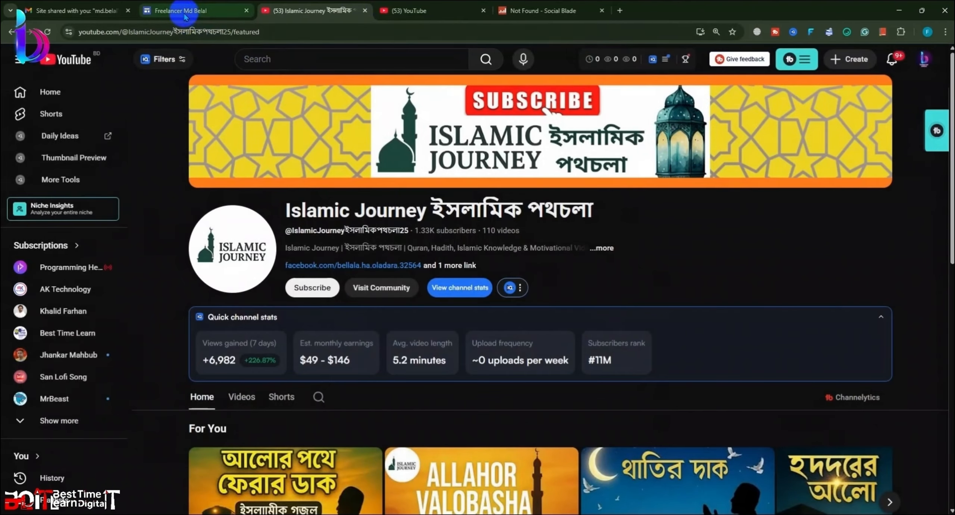
pyautogui.click(194, 11)
# Step: Copy the published site's link and paste it into a new browser tab
pyautogui.click(774, 60)
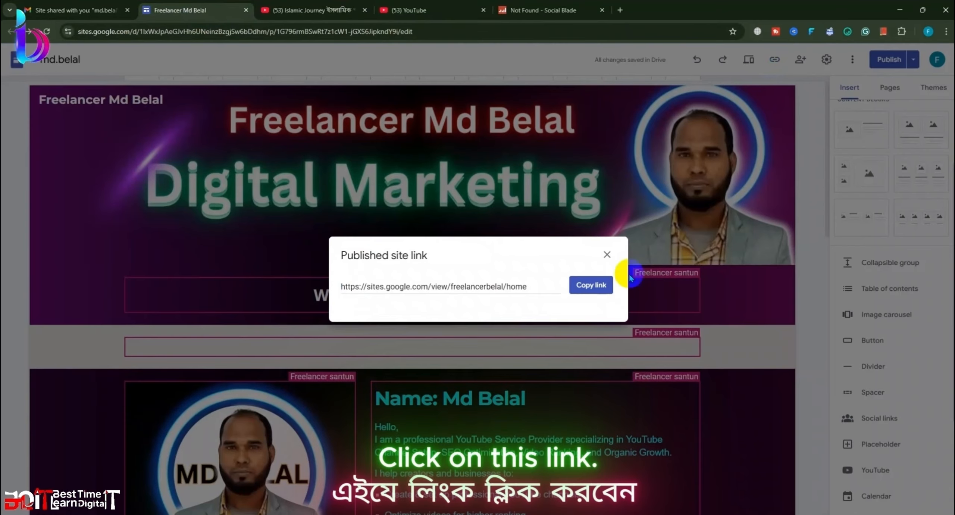
pyautogui.click(592, 287)
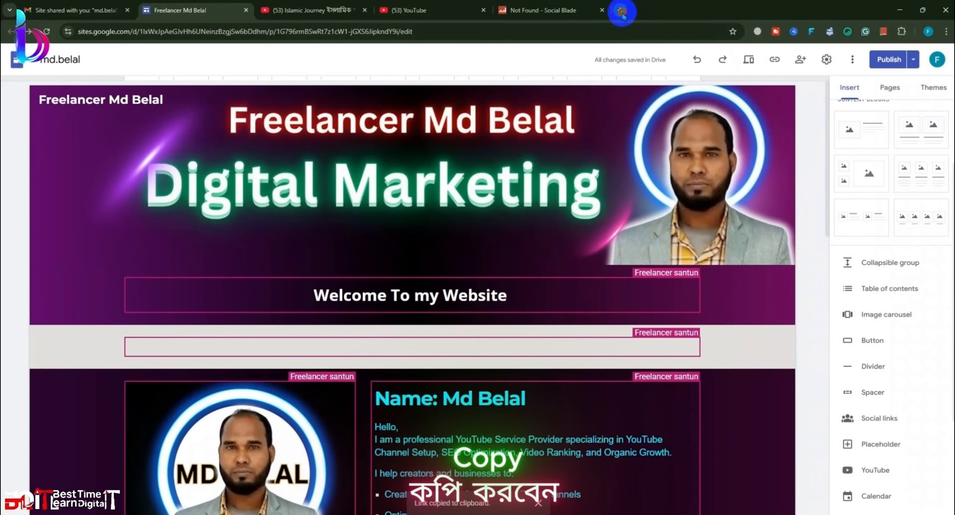
pyautogui.click(622, 12)
pyautogui.hotkey('ctrl', 'v')
# Step: Load the published home page, move its tab to third position, and open Chrome's main menu
pyautogui.press('Return')
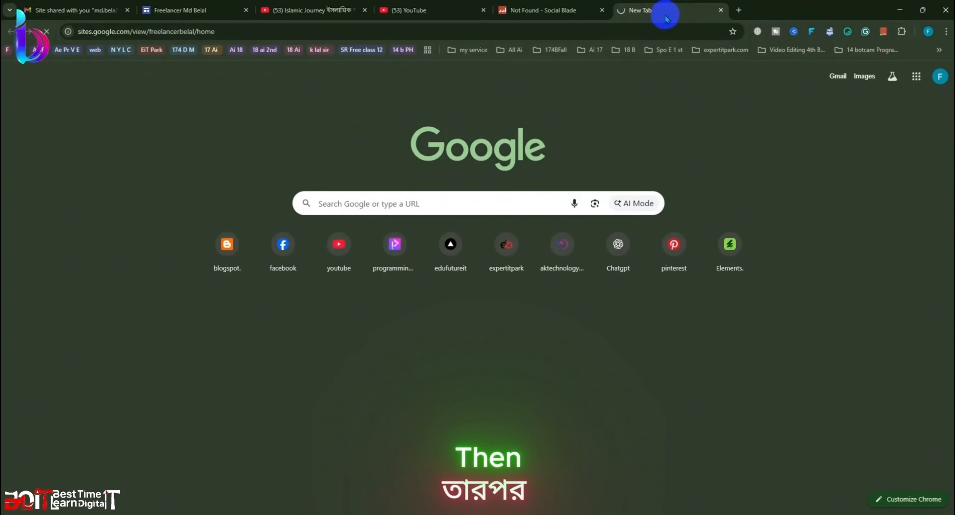
pyautogui.moveTo(666, 18); pyautogui.dragTo(320, 7)
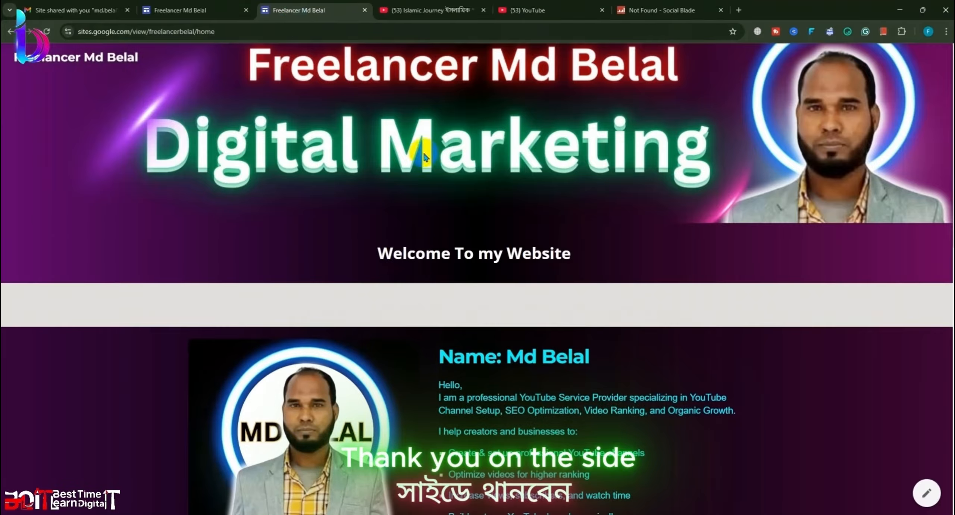
pyautogui.scroll(-2, 453, 222)
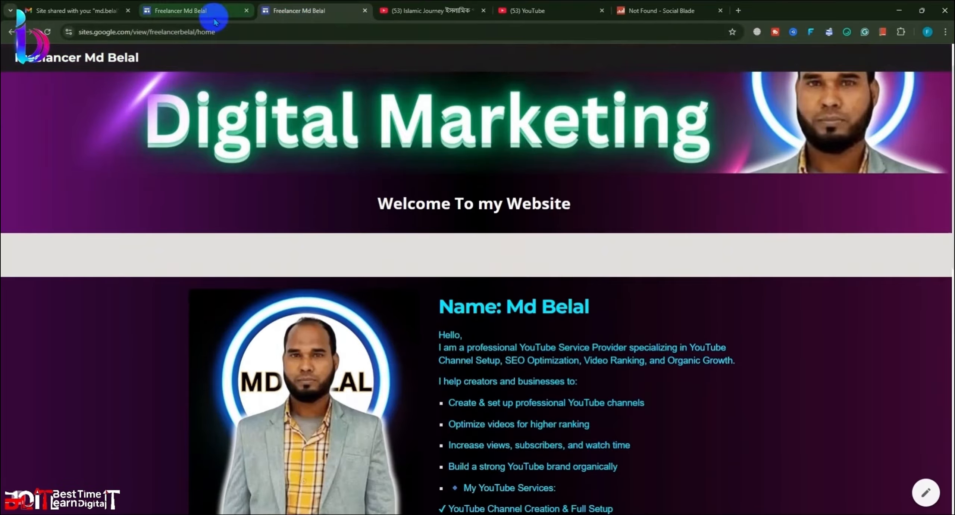
pyautogui.click(196, 11)
pyautogui.click(283, 11)
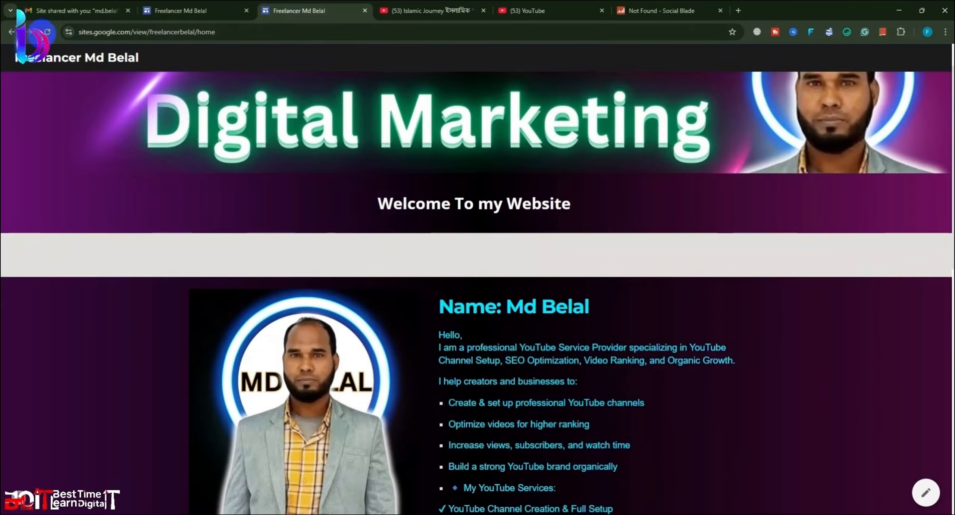
pyautogui.scroll(2, 428, 260)
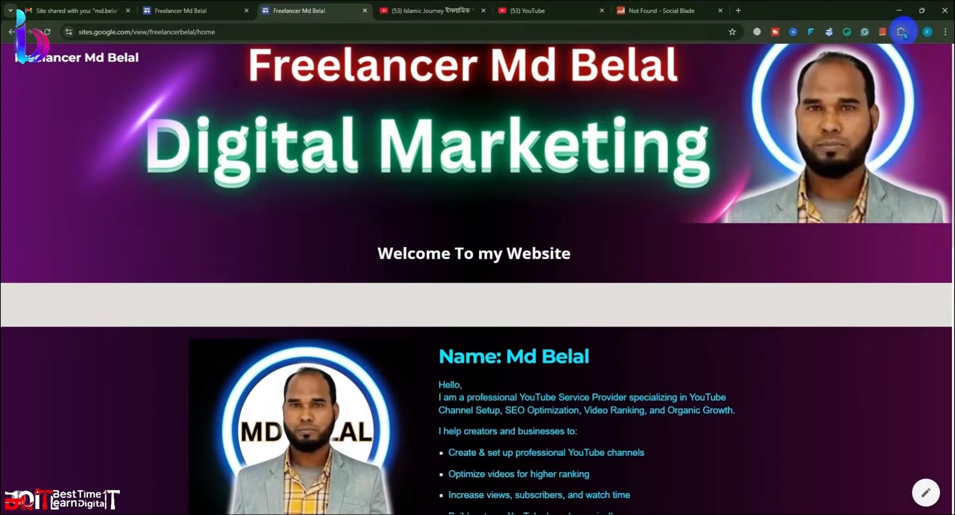
pyautogui.click(944, 33)
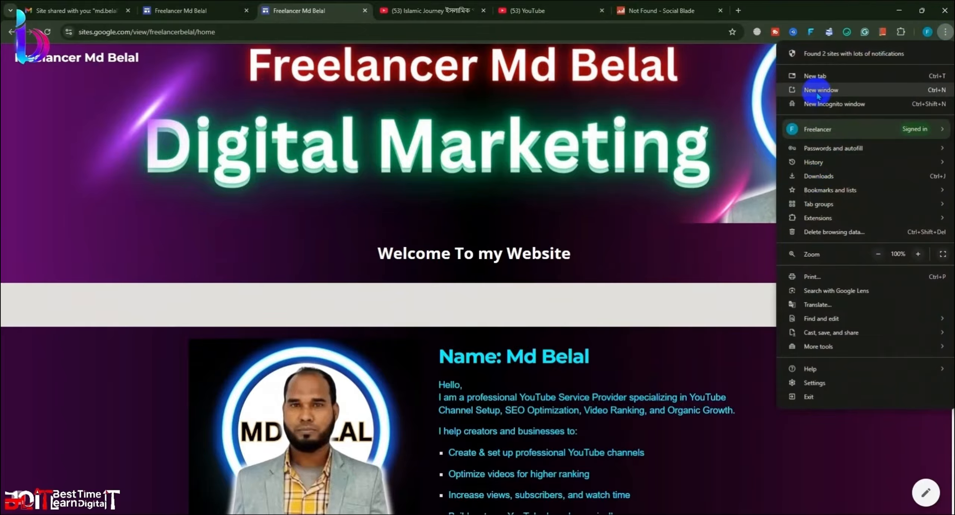
pyautogui.click(814, 103)
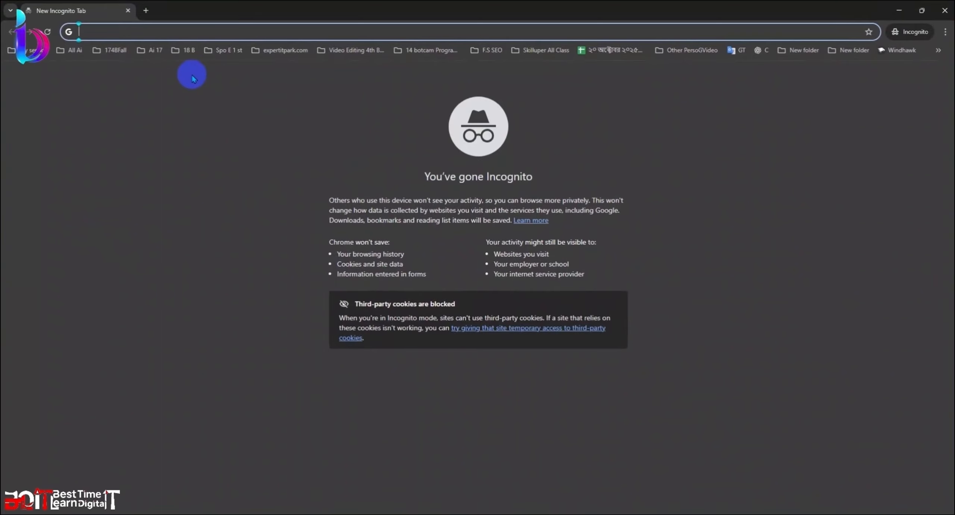
pyautogui.hotkey('ctrl', 'v')
pyautogui.press('Return')
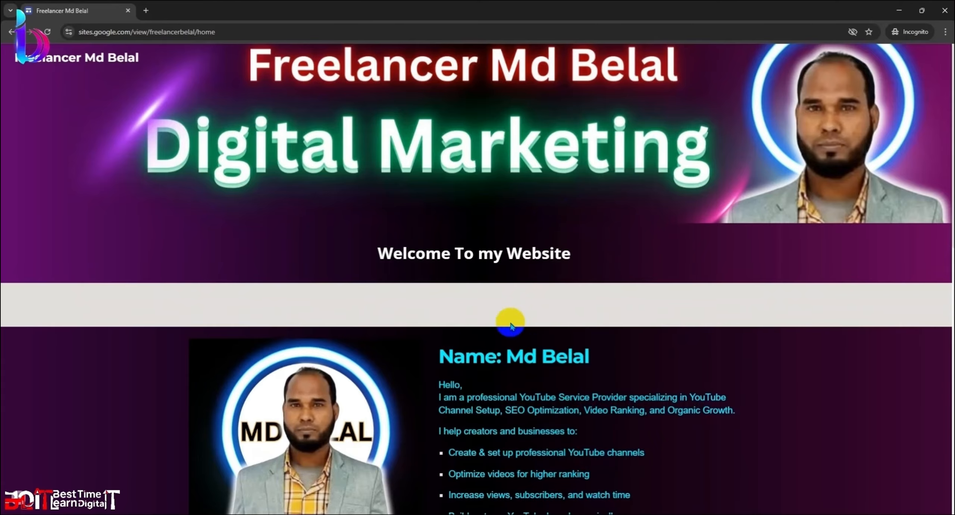
pyautogui.scroll(-12, 507, 325)
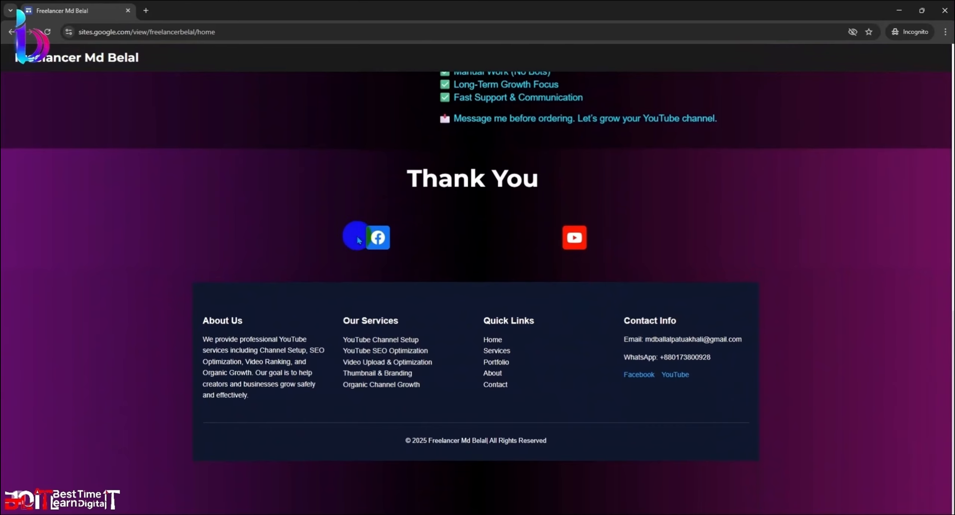
pyautogui.click(379, 238)
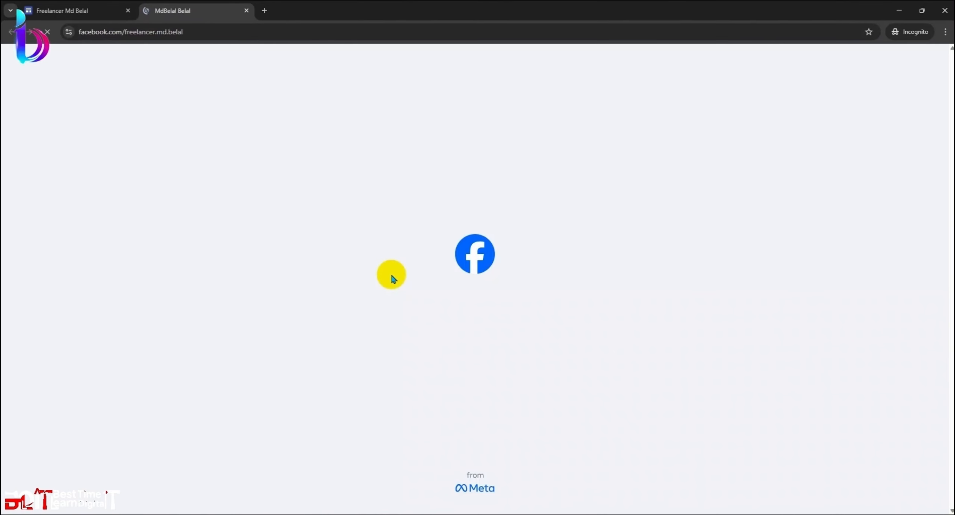
pyautogui.click(246, 11)
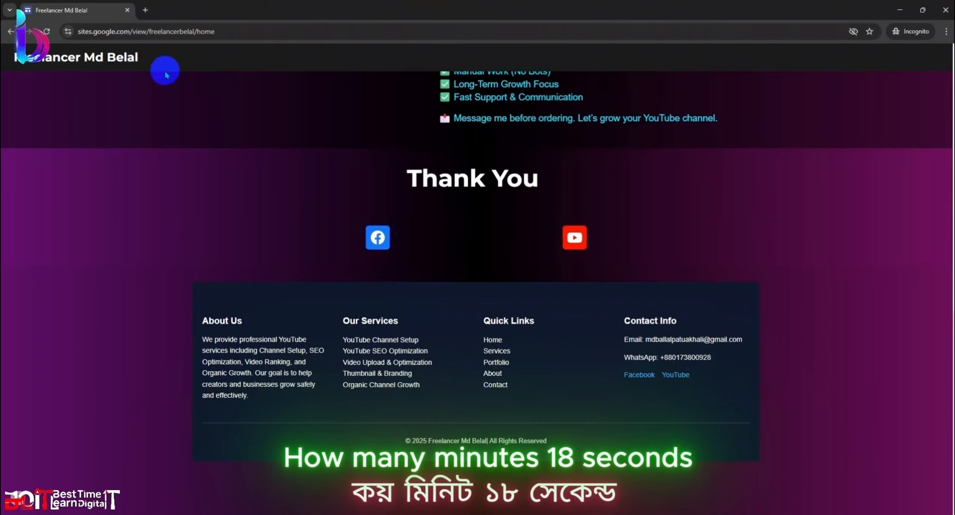
pyautogui.click(583, 245)
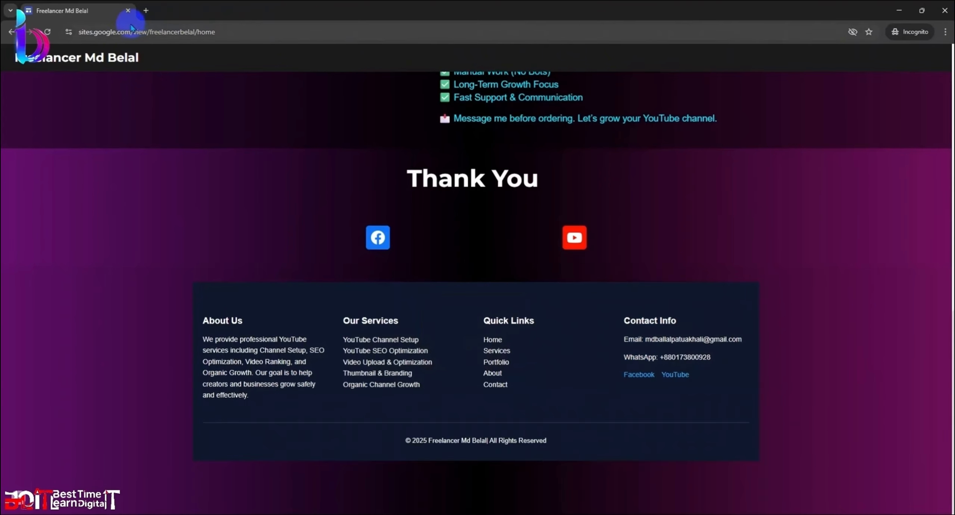
pyautogui.click(669, 376)
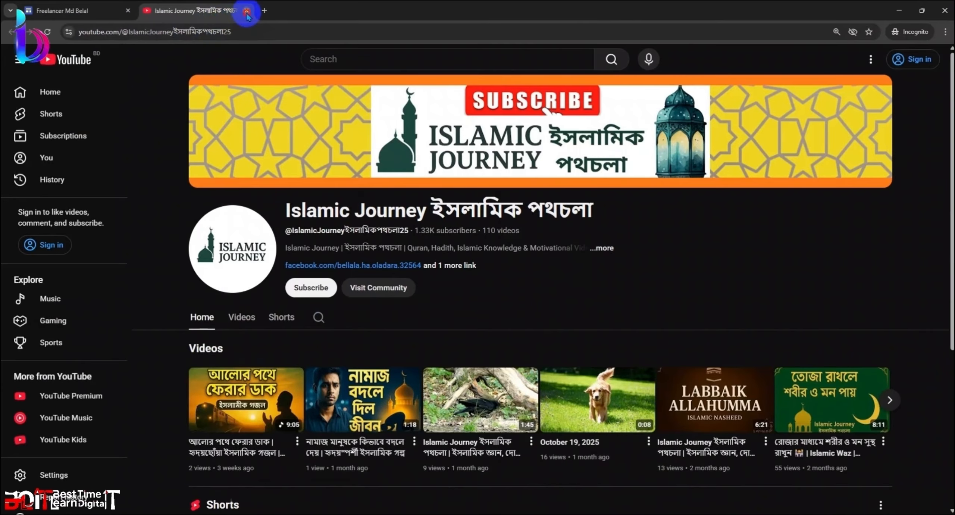
pyautogui.click(246, 12)
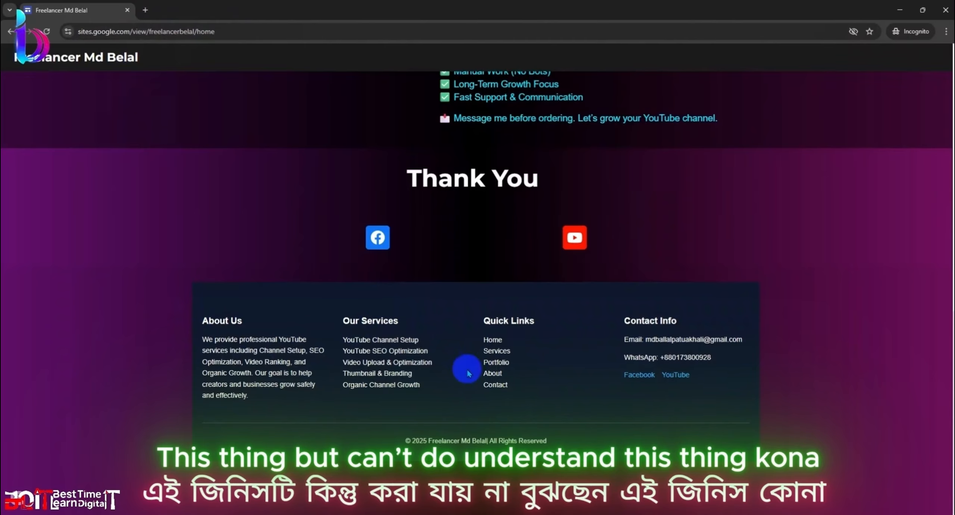
# Step: Start a Lightshot capture around the site footer, then cancel it without saving
pyautogui.press('Print')
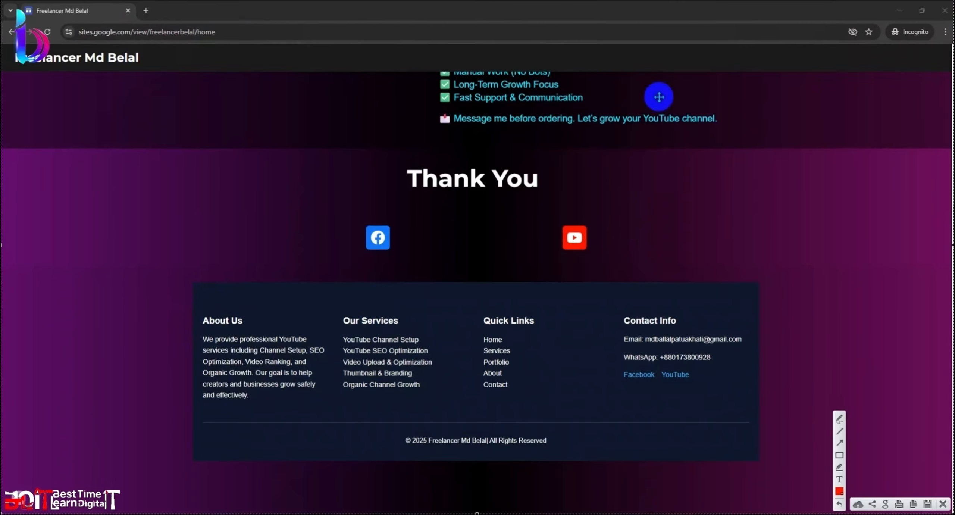
pyautogui.moveTo(198, 277); pyautogui.dragTo(455, 372)
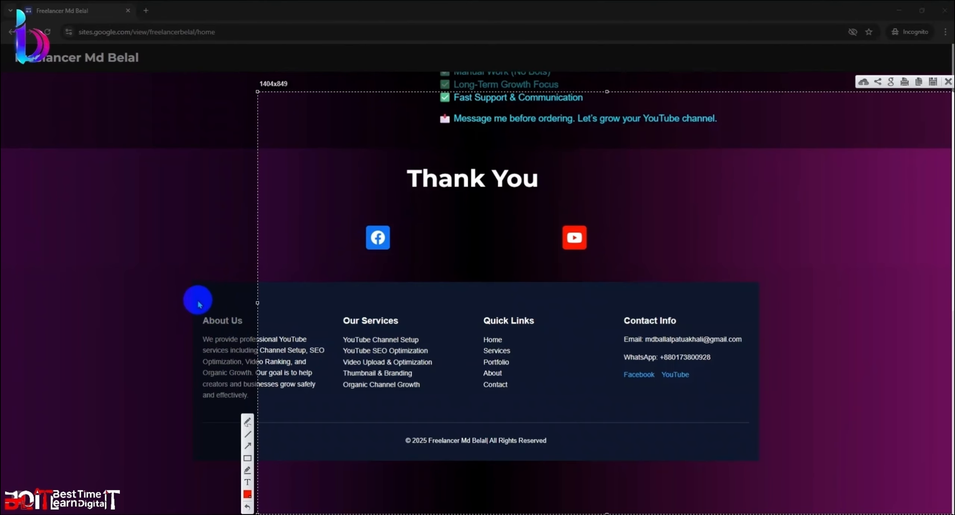
pyautogui.moveTo(185, 279); pyautogui.dragTo(752, 458)
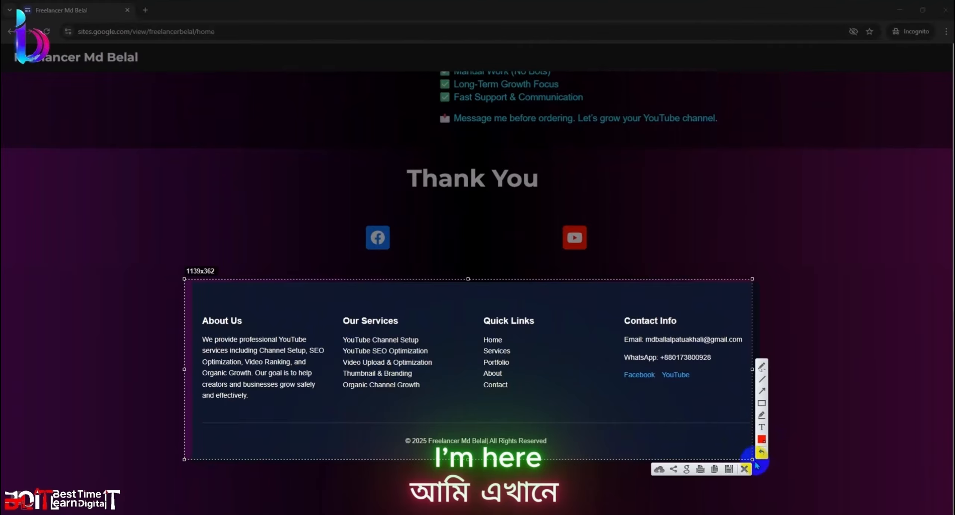
pyautogui.moveTo(752, 458); pyautogui.dragTo(763, 471)
pyautogui.moveTo(738, 442); pyautogui.dragTo(739, 437)
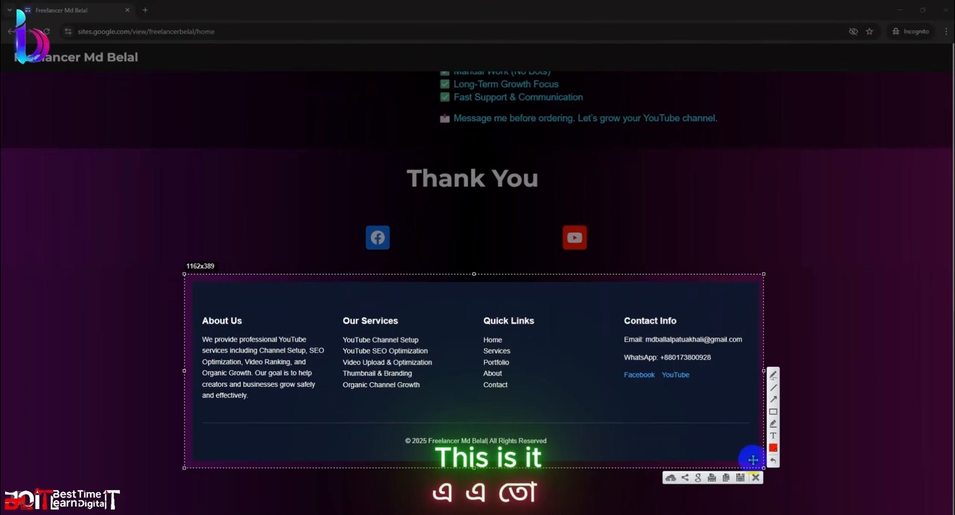
pyautogui.click(757, 477)
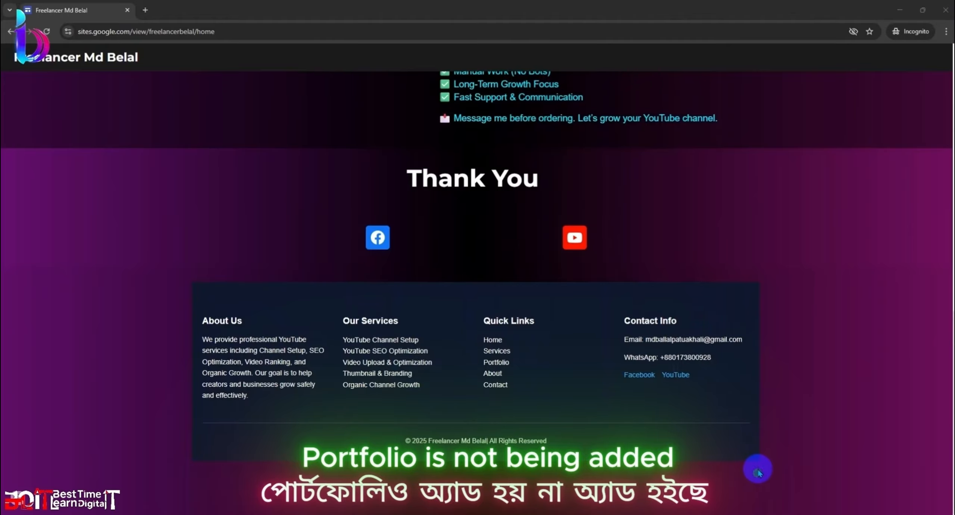
pyautogui.scroll(15, 447, 295)
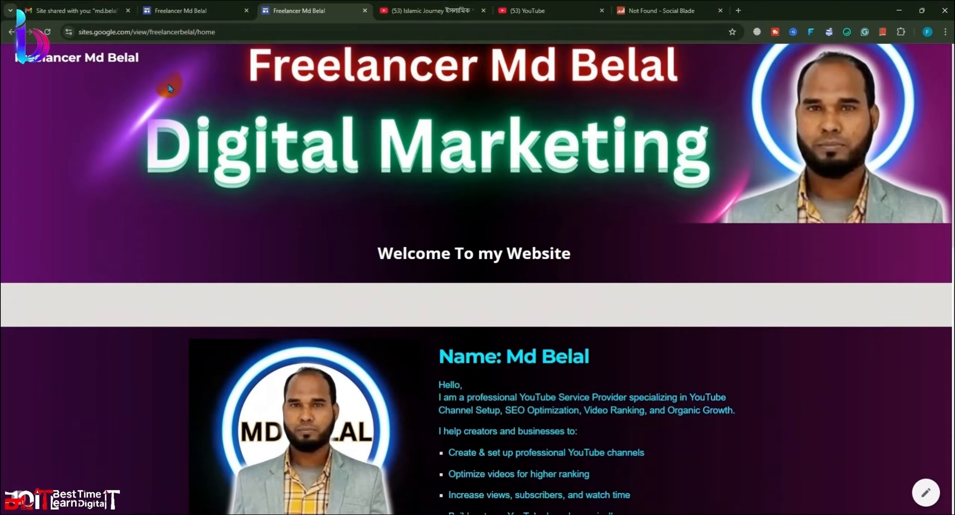
# Step: Duplicate the Home page from the Pages list and name the copy Portfolio
pyautogui.click(179, 10)
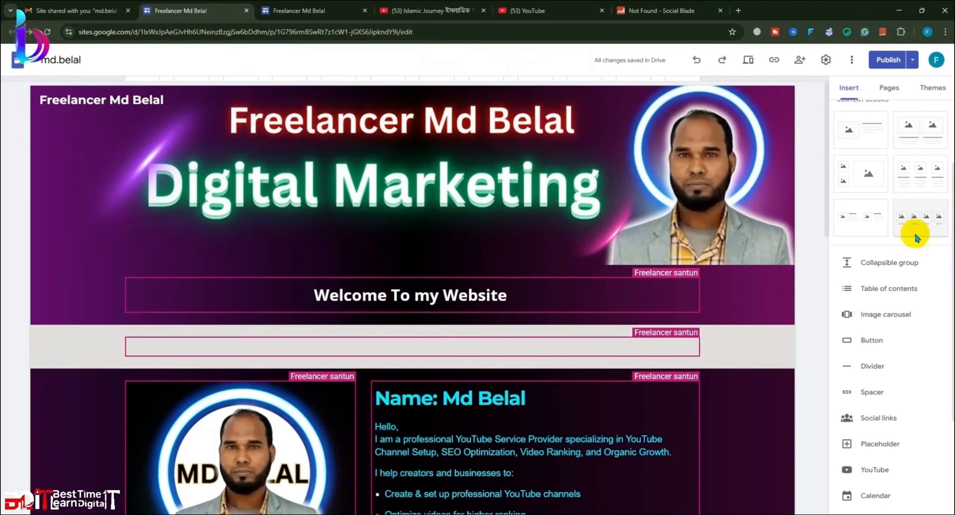
pyautogui.click(888, 89)
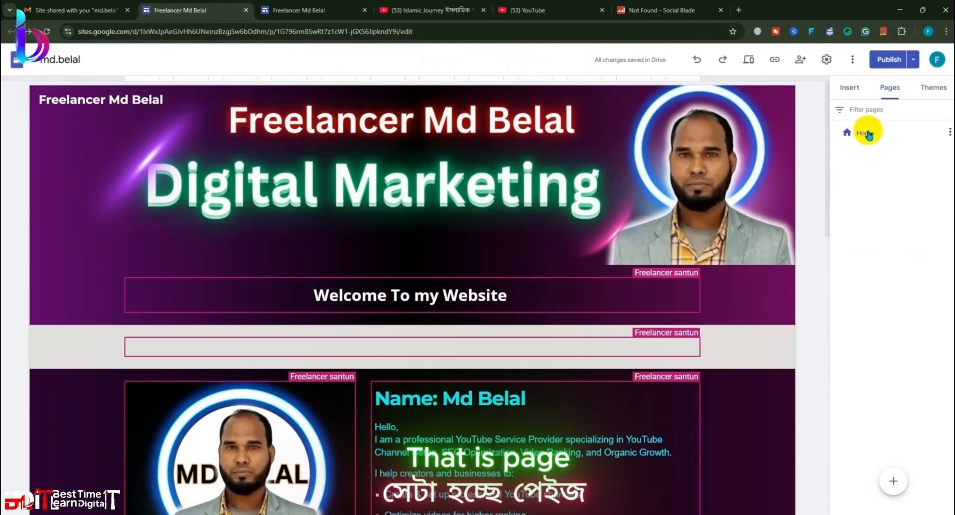
pyautogui.click(946, 134)
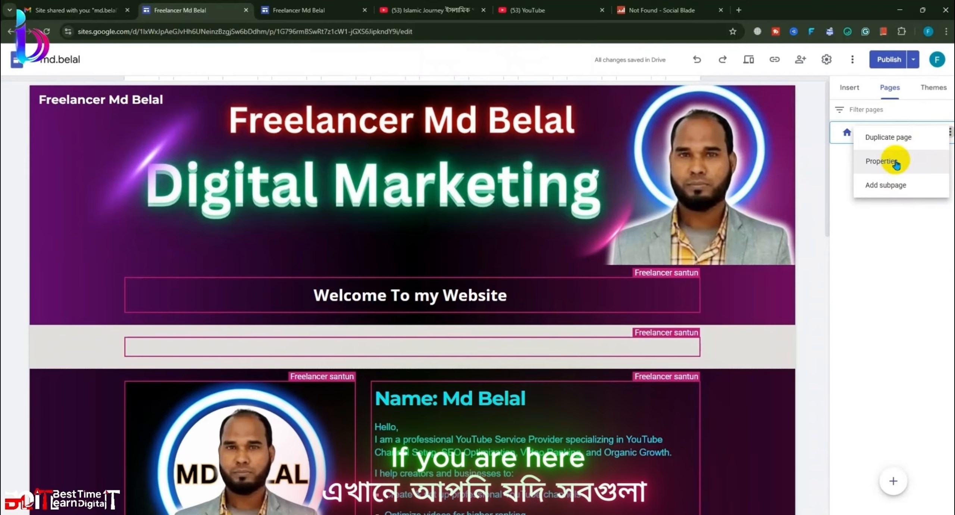
pyautogui.click(895, 138)
pyautogui.moveTo(760, 180); pyautogui.dragTo(650, 184)
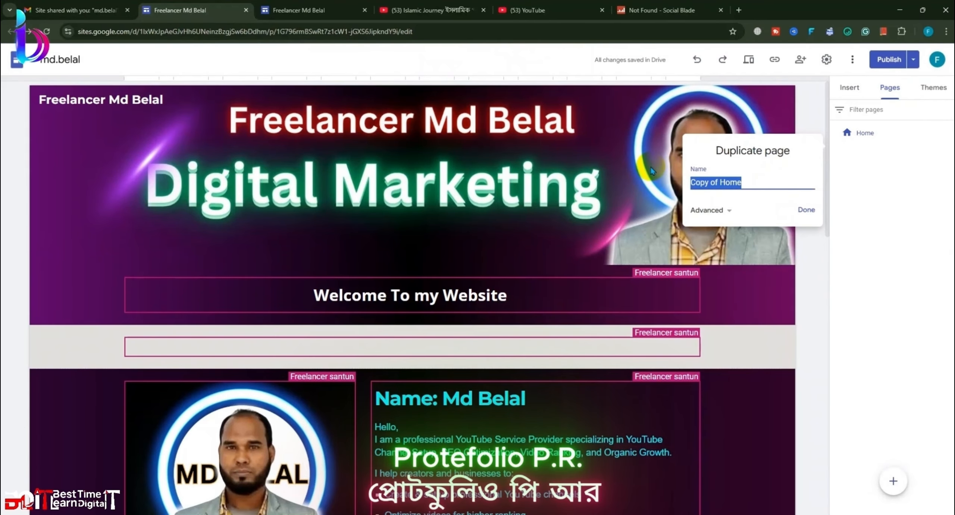
pyautogui.write('Pro')
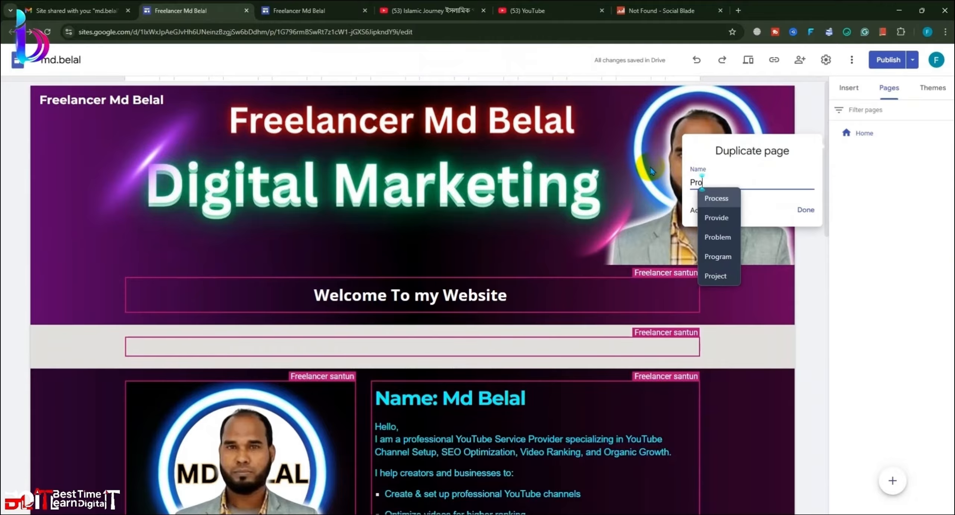
pyautogui.write('t')
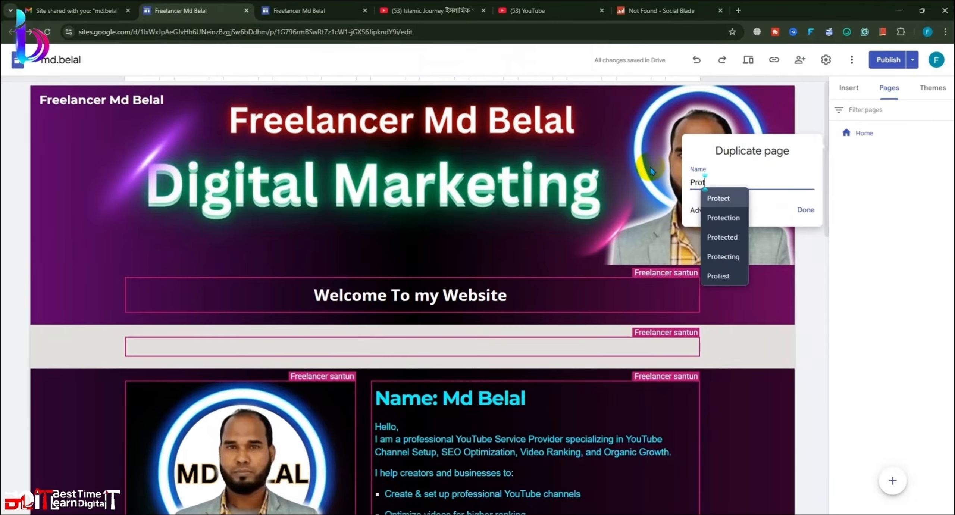
pyautogui.write('fileo')
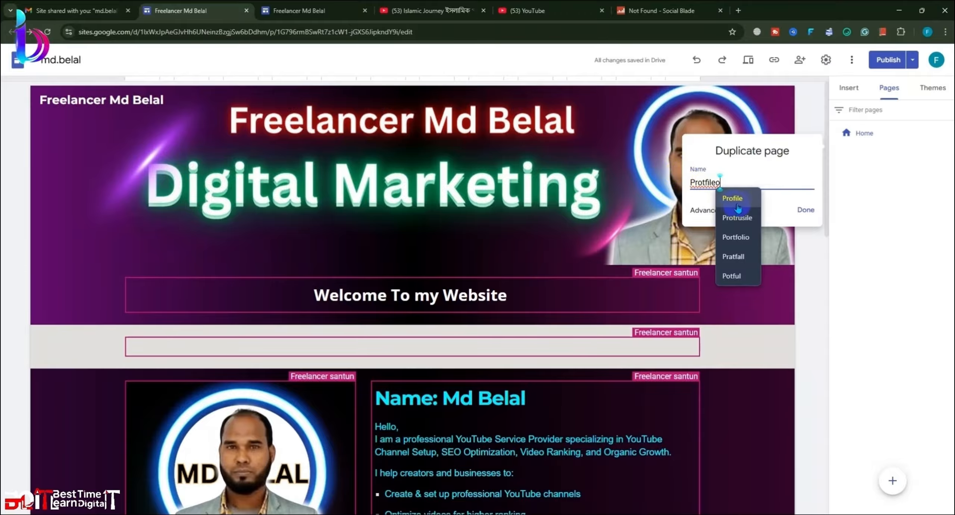
pyautogui.click(740, 237)
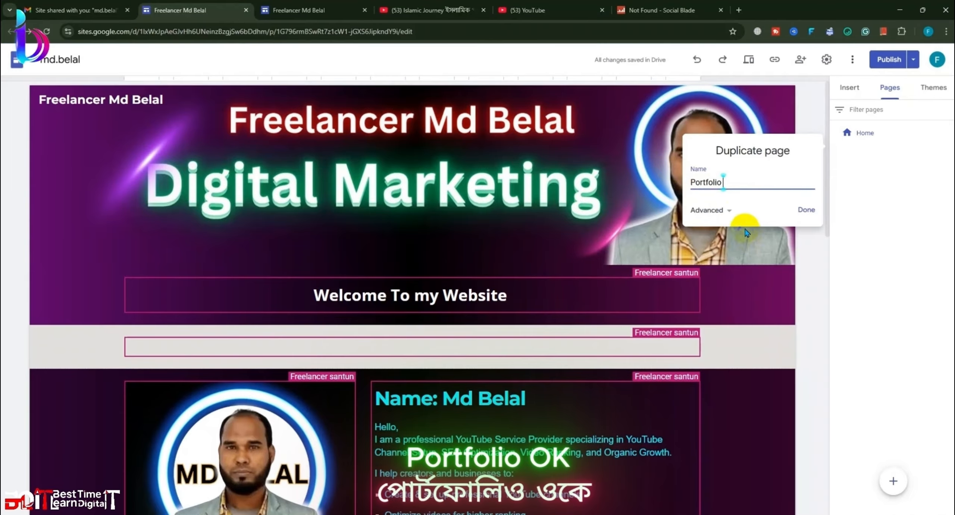
pyautogui.click(804, 214)
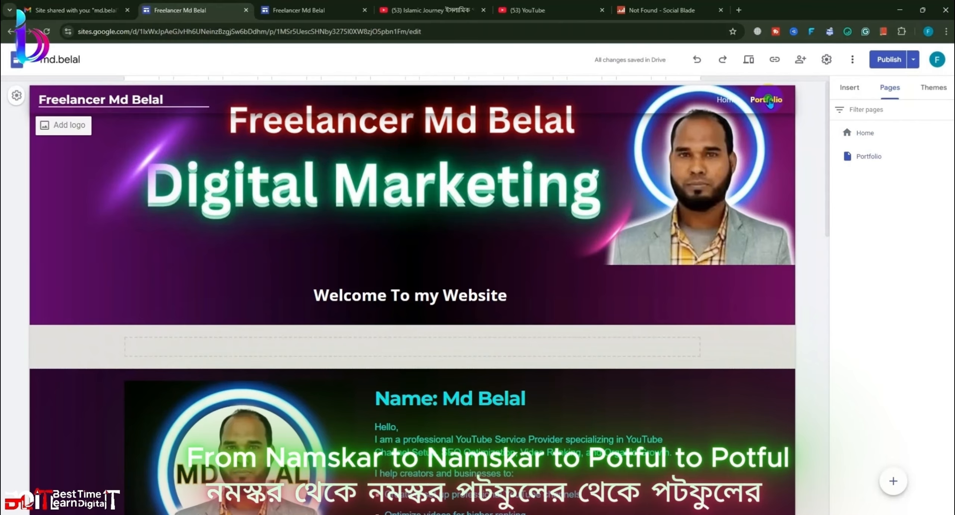
# Step: Delete the profile section with photo and services list from the Portfolio page
pyautogui.scroll(-10, 532, 260)
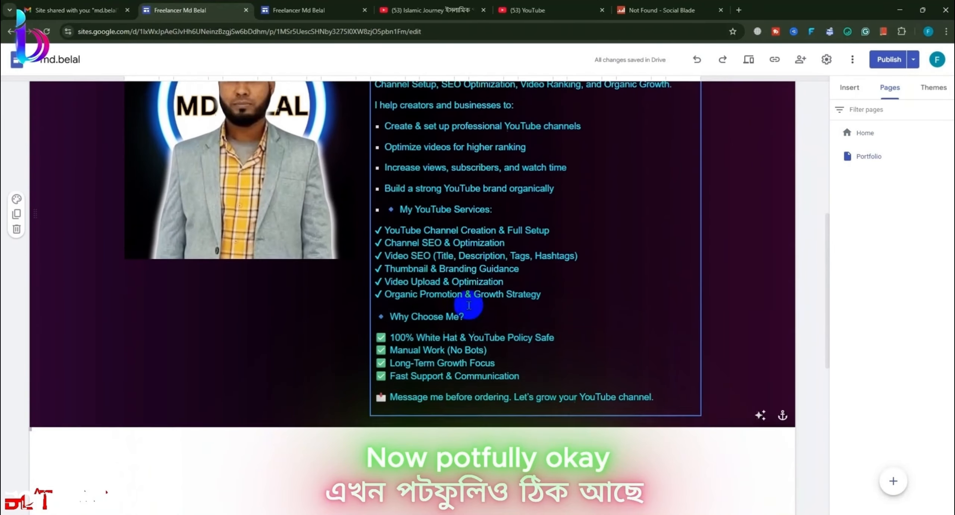
pyautogui.scroll(2, 13, 287)
pyautogui.click(16, 298)
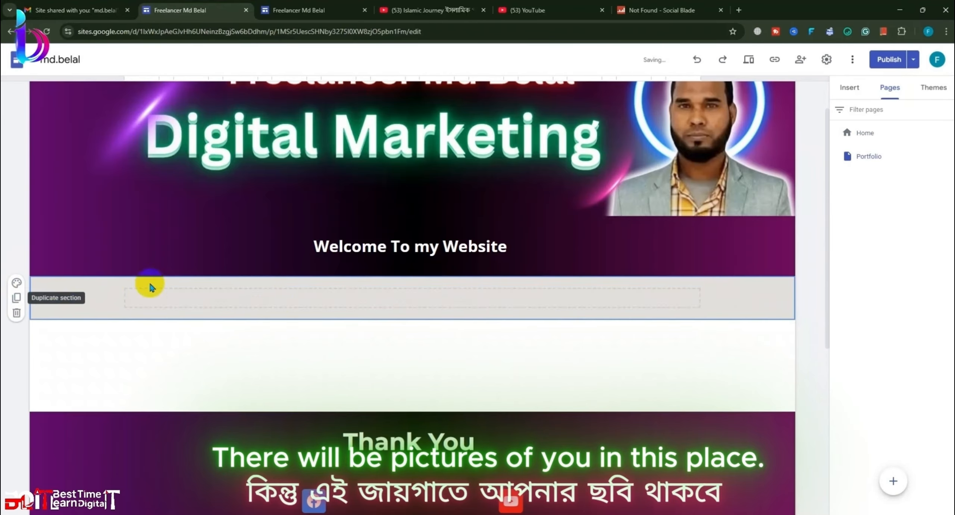
pyautogui.scroll(-6, 433, 410)
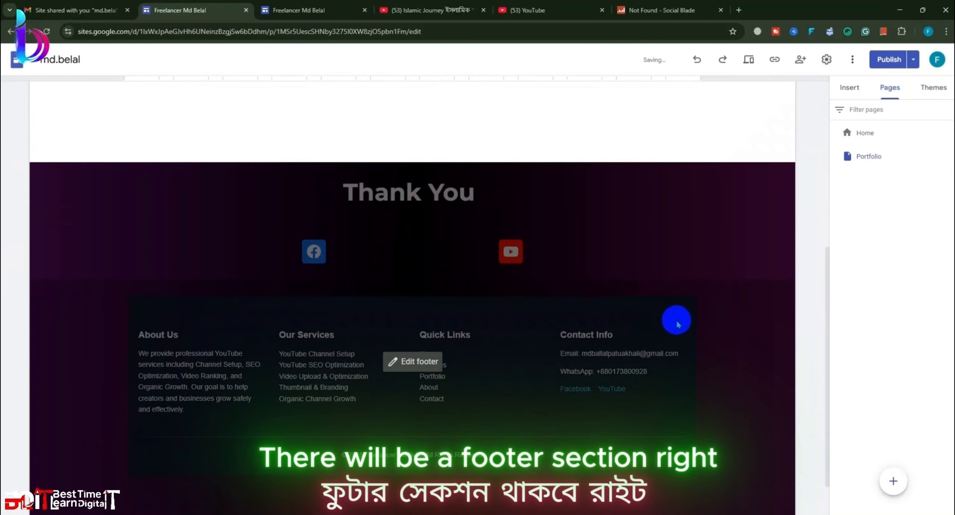
pyautogui.scroll(6, 735, 327)
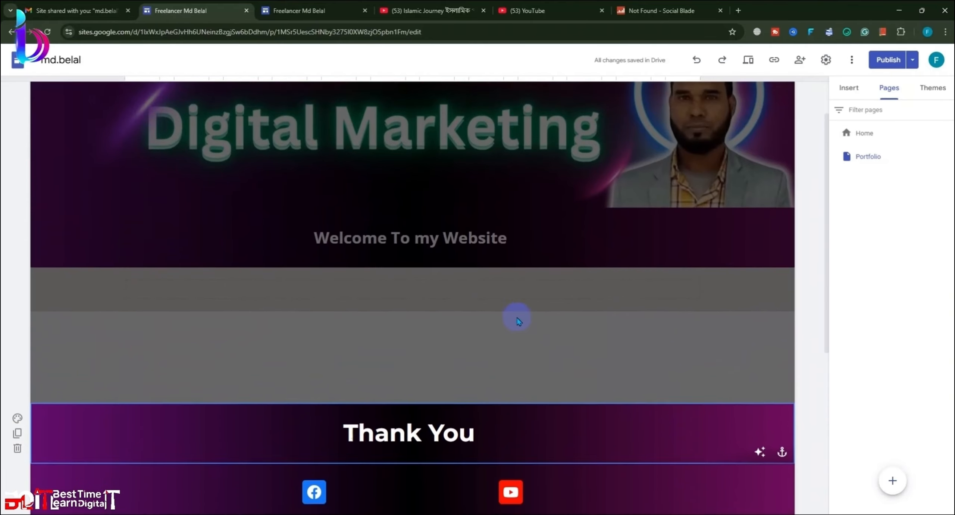
# Step: Give the empty section a dark background colour style
pyautogui.click(517, 317)
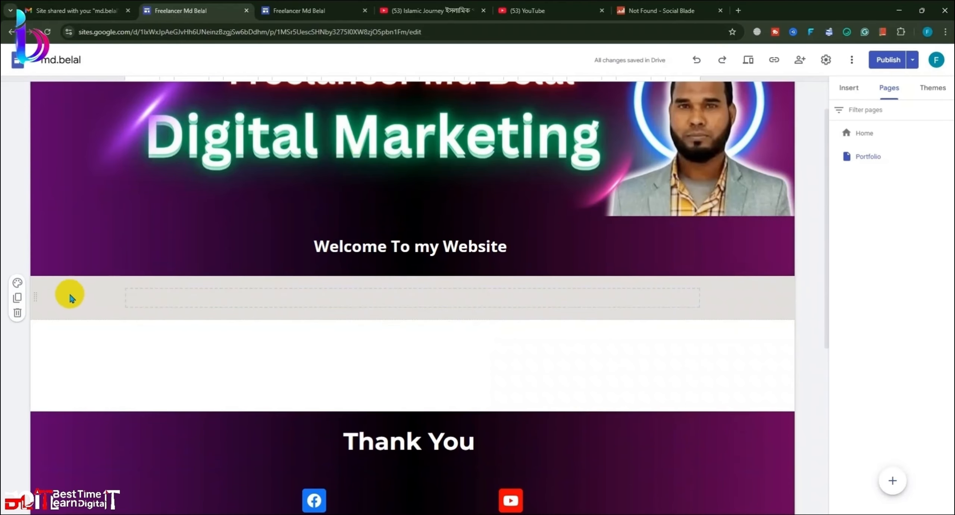
pyautogui.click(18, 282)
pyautogui.click(58, 352)
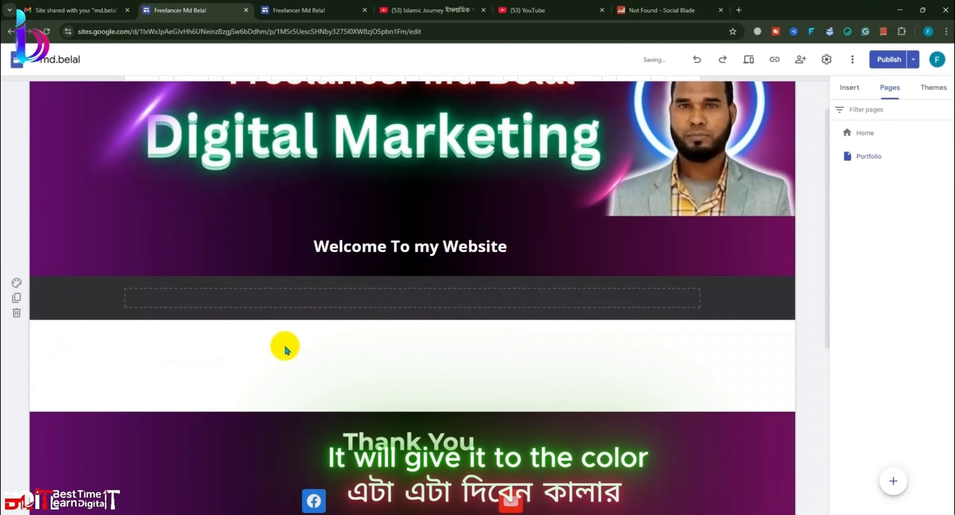
pyautogui.scroll(1, 767, 337)
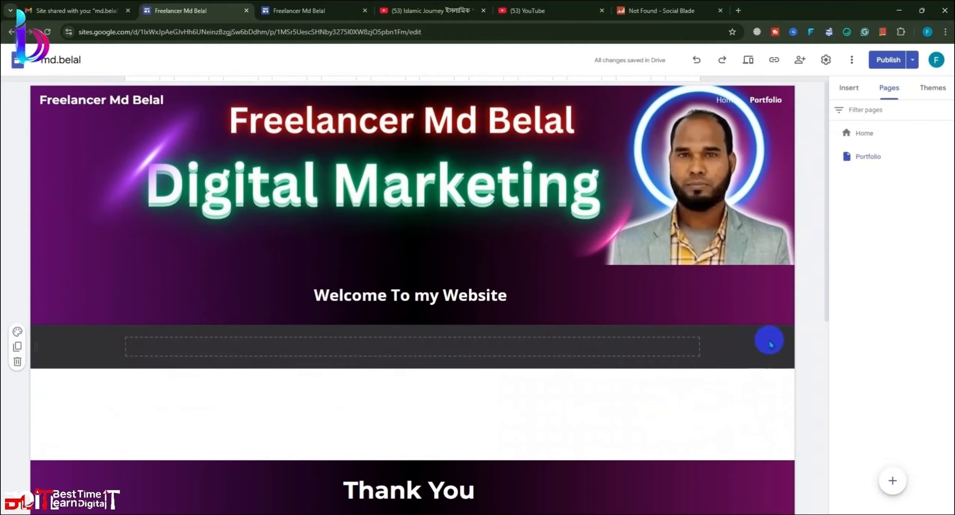
pyautogui.scroll(-4, 824, 316)
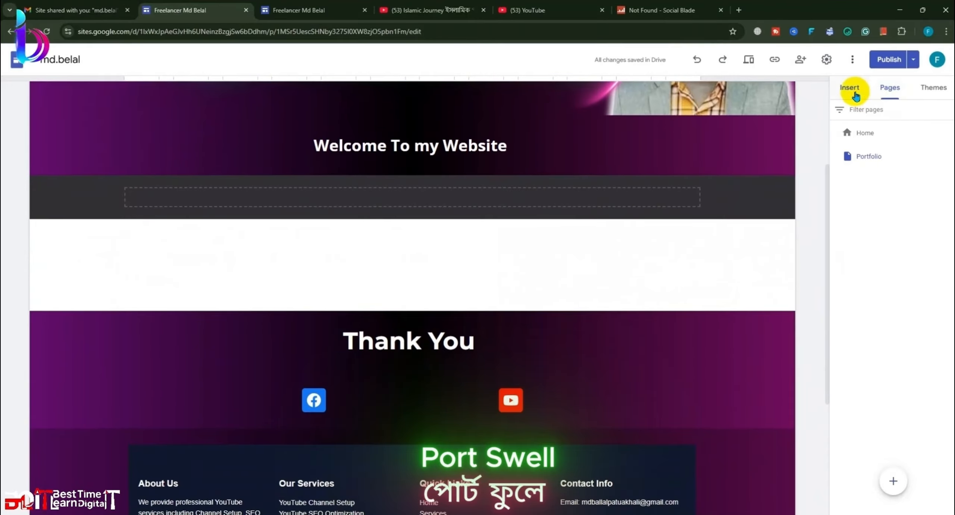
# Step: Insert four two-image layout sections from the Insert panel
pyautogui.click(849, 88)
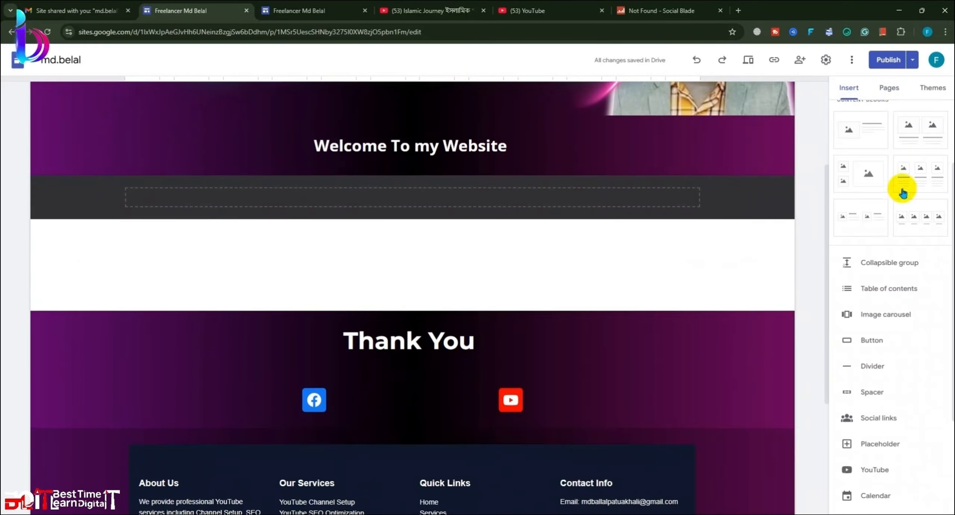
pyautogui.click(917, 136)
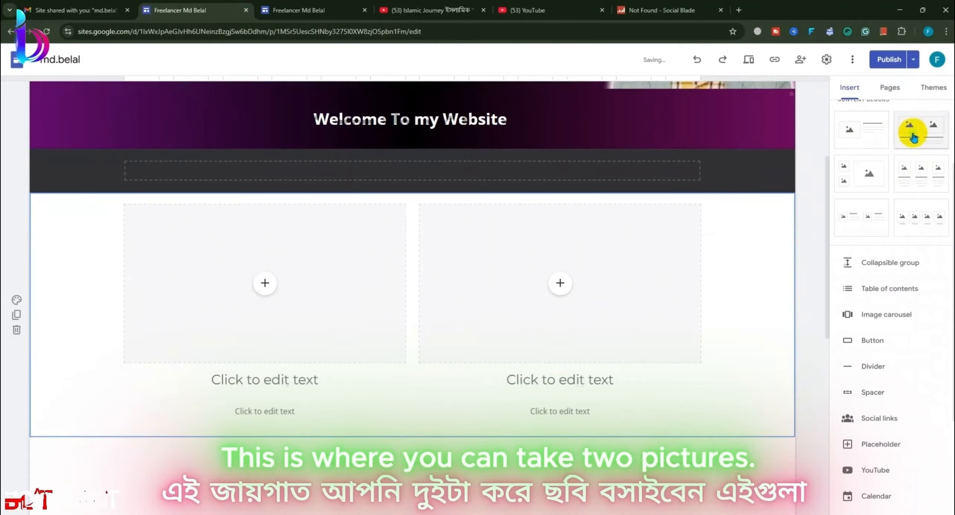
pyautogui.click(921, 136)
pyautogui.click(922, 135)
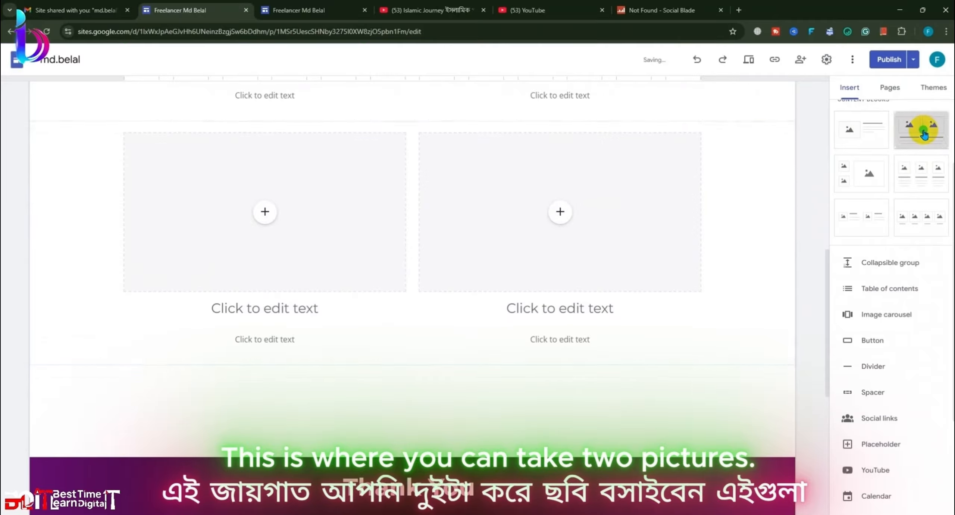
pyautogui.click(923, 134)
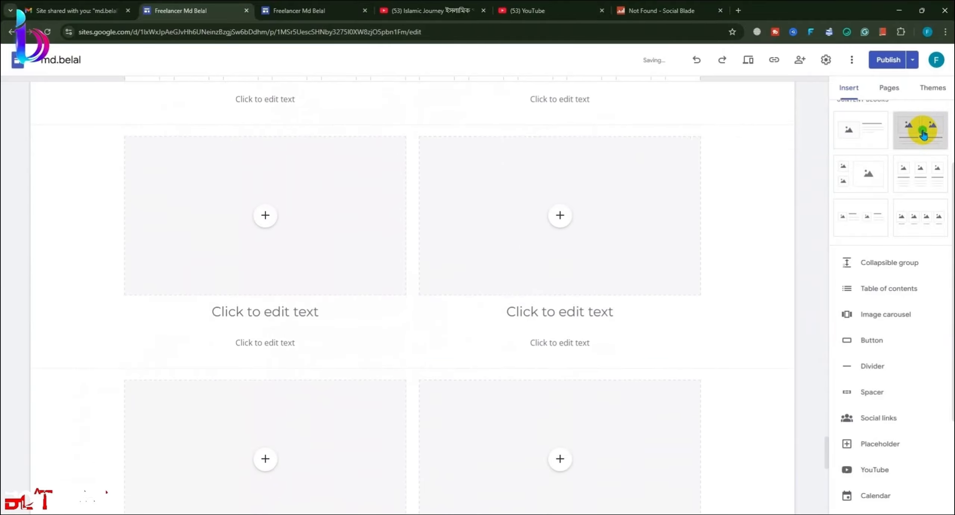
pyautogui.scroll(16, 670, 257)
pyautogui.scroll(14, 281, 291)
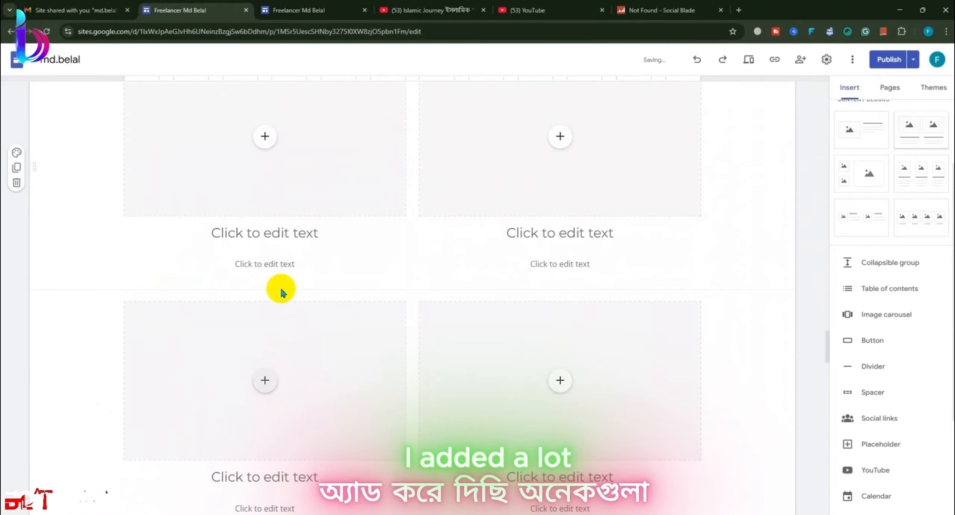
pyautogui.scroll(-5, 283, 305)
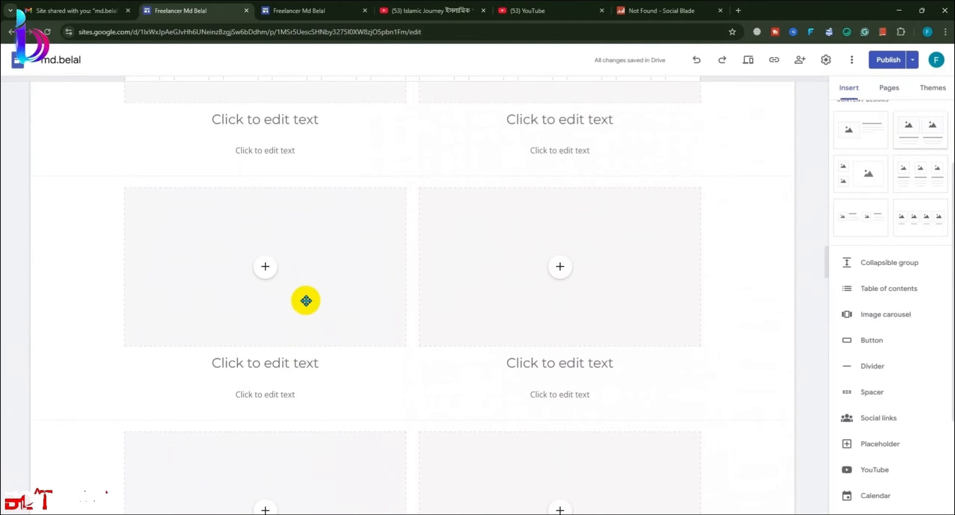
pyautogui.scroll(-15, 306, 300)
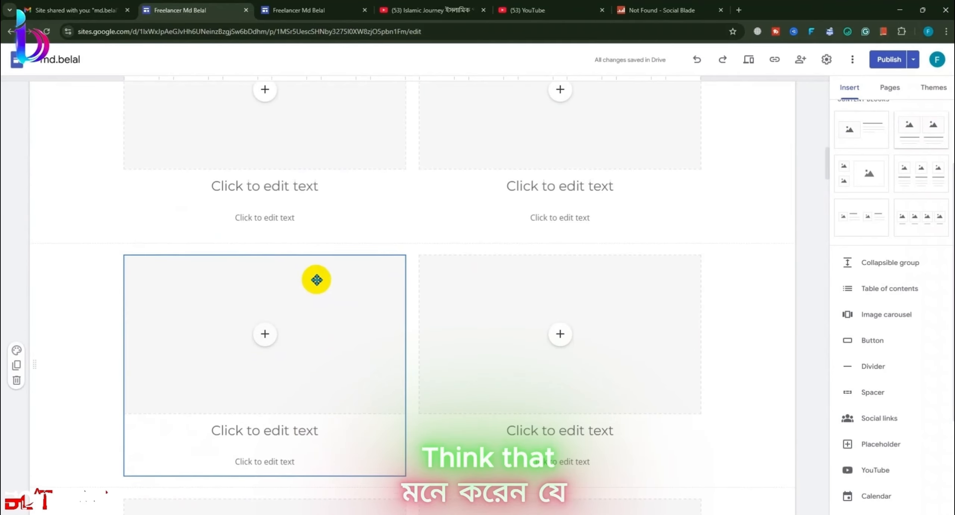
pyautogui.scroll(2, 831, 276)
pyautogui.scroll(8, 341, 278)
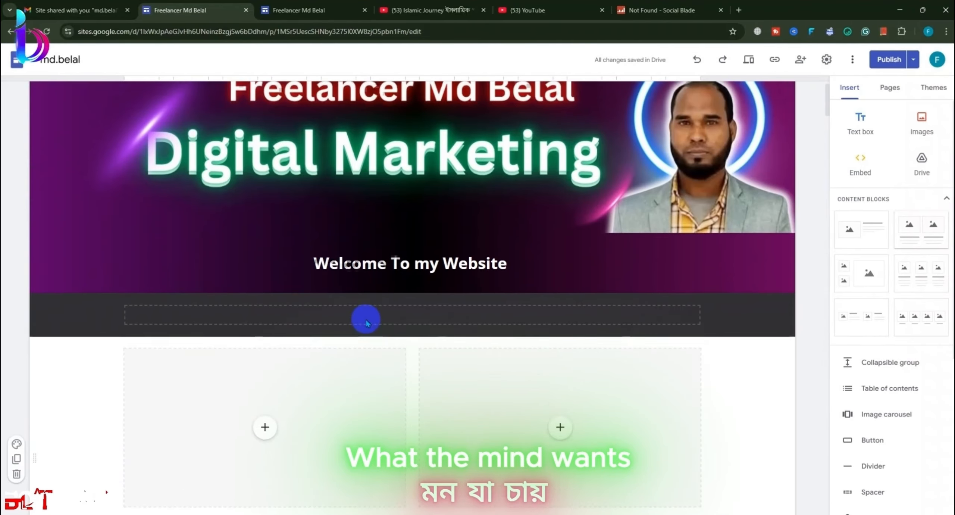
pyautogui.scroll(-4, 343, 320)
# Step: Upload 1111111 (1) into the left image slot and 1111111 (2) into the right
pyautogui.click(268, 210)
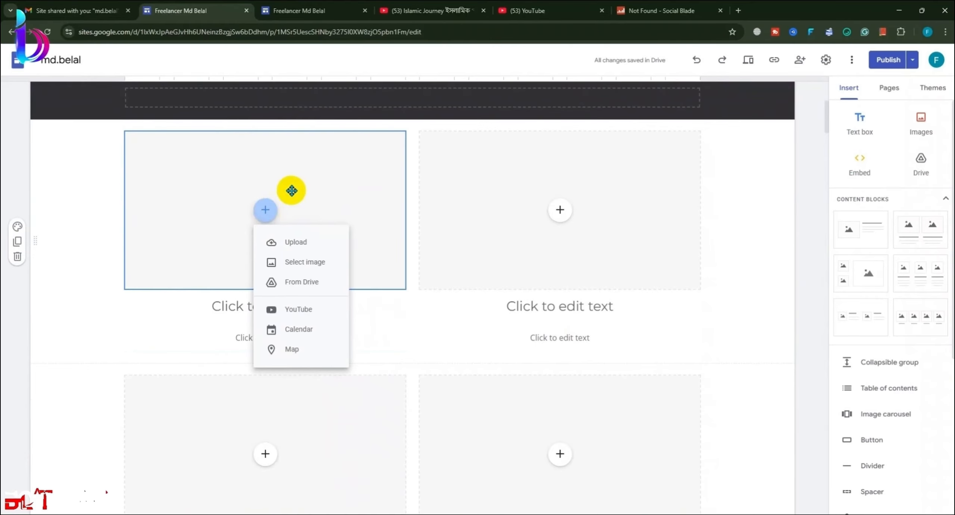
pyautogui.click(313, 243)
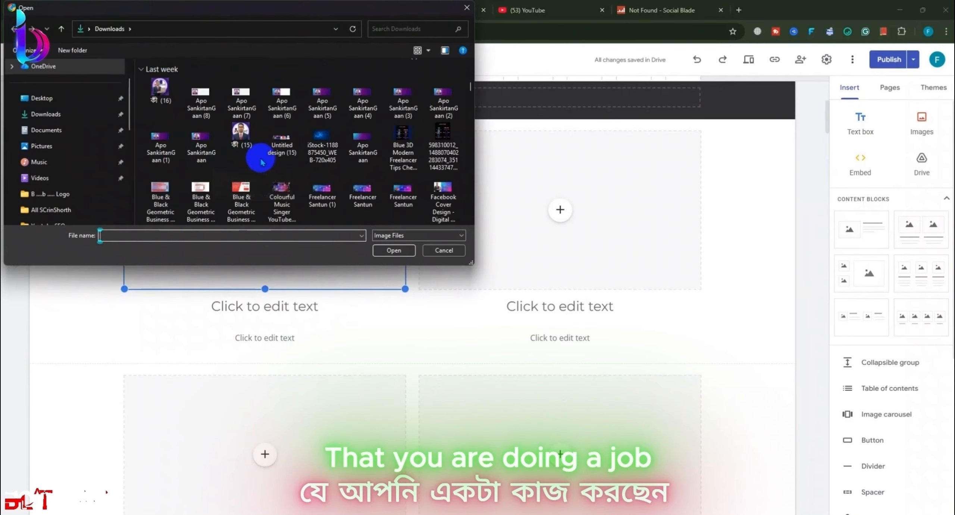
pyautogui.click(76, 100)
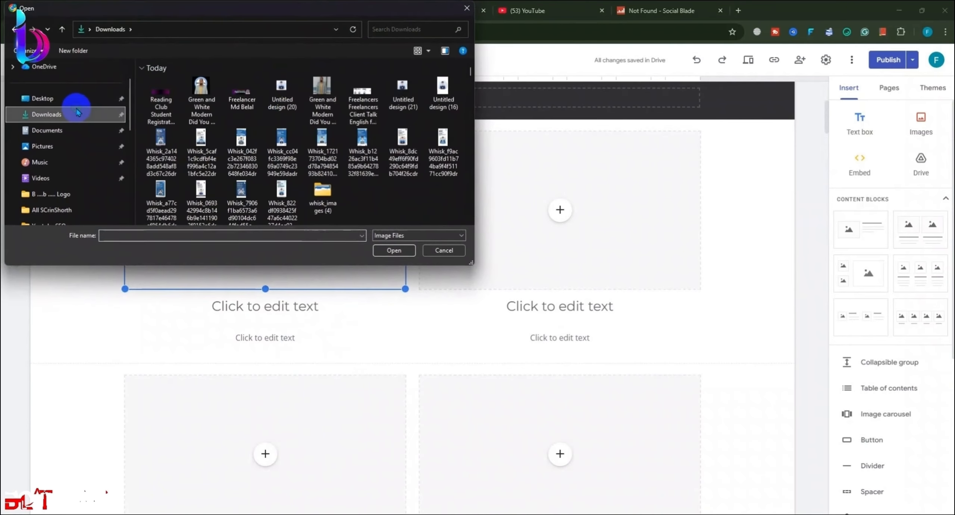
pyautogui.click(298, 106)
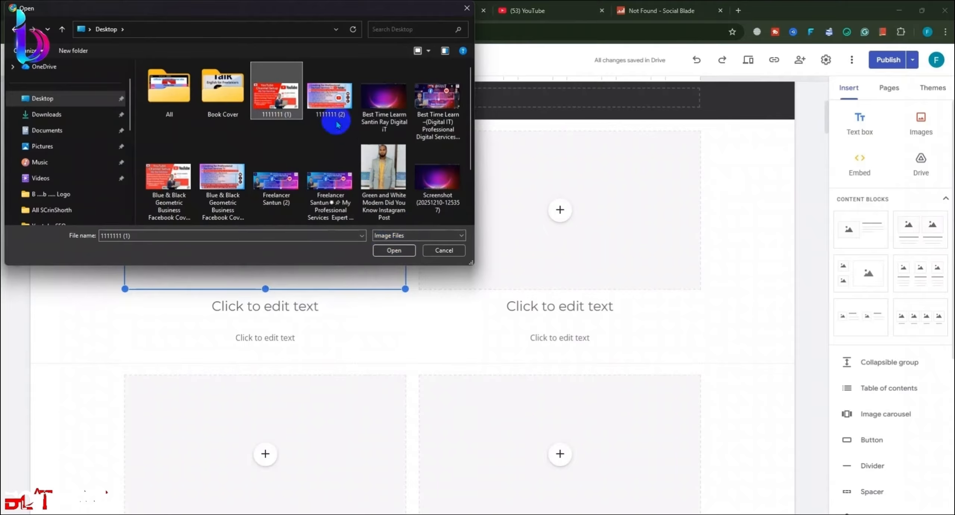
pyautogui.click(393, 250)
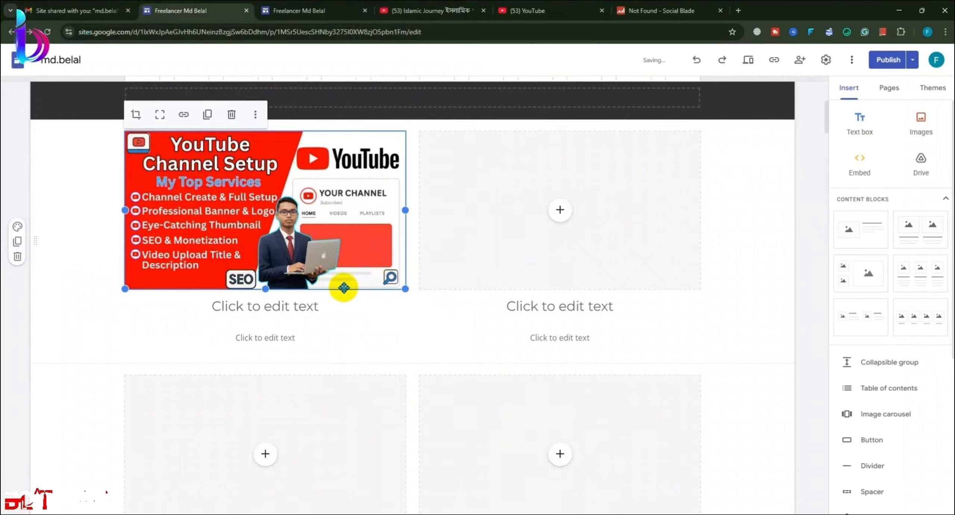
pyautogui.click(554, 216)
pyautogui.click(580, 244)
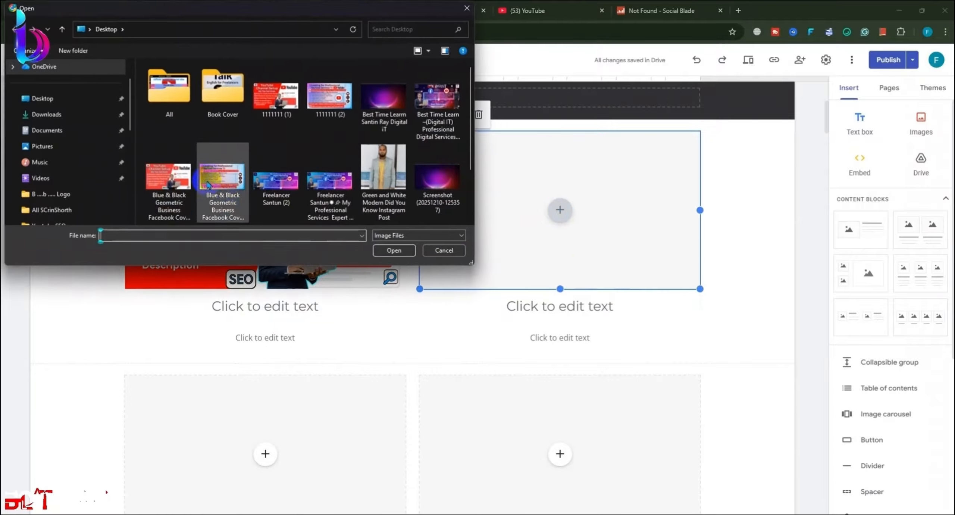
pyautogui.click(324, 108)
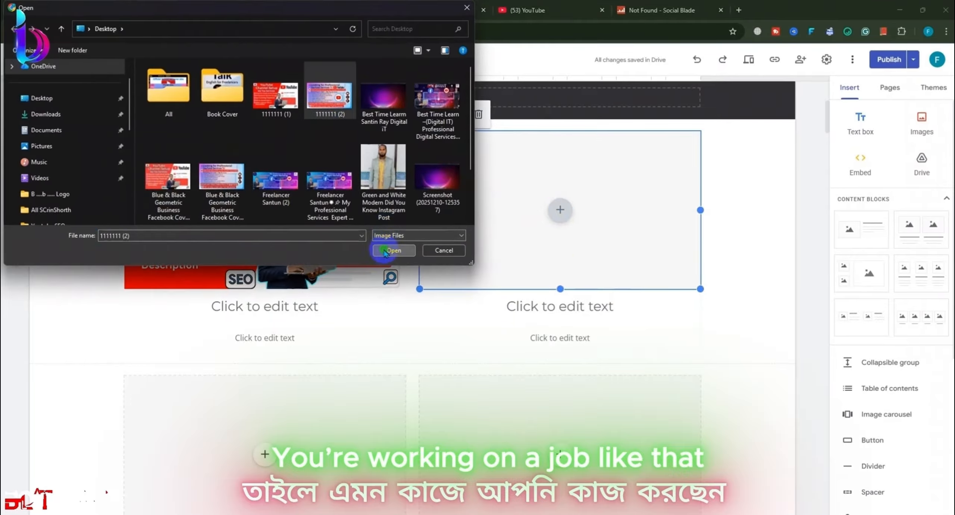
pyautogui.click(384, 252)
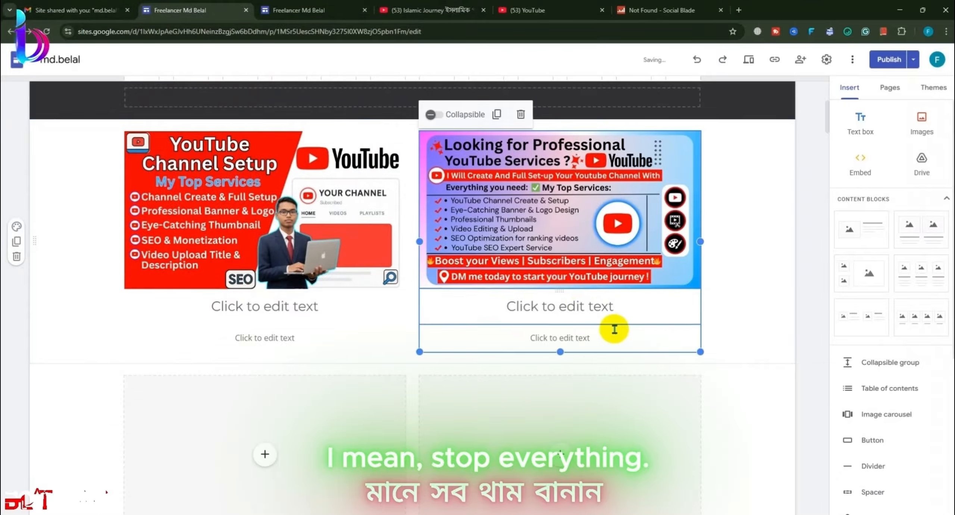
# Step: Caption the right image 'Fiverr Gig Image' in bold
pyautogui.click(544, 305)
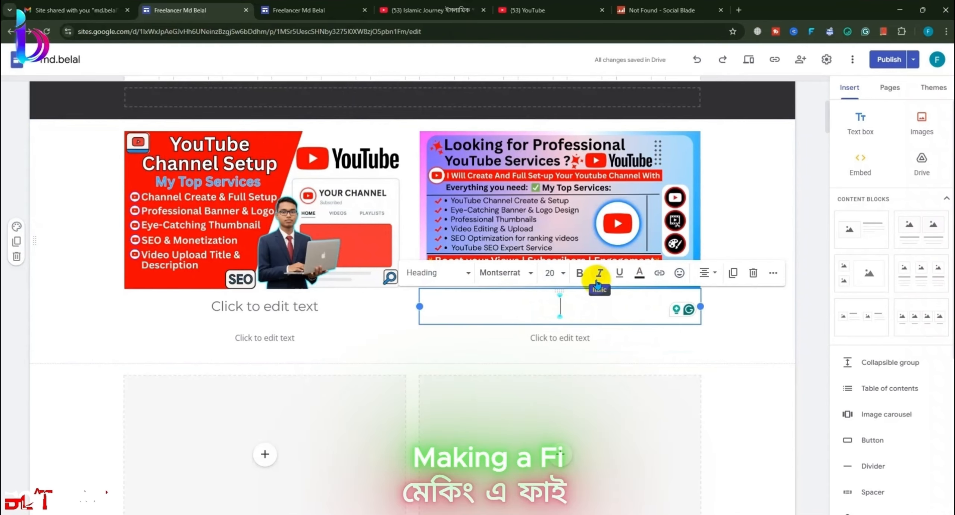
pyautogui.write('Fiver')
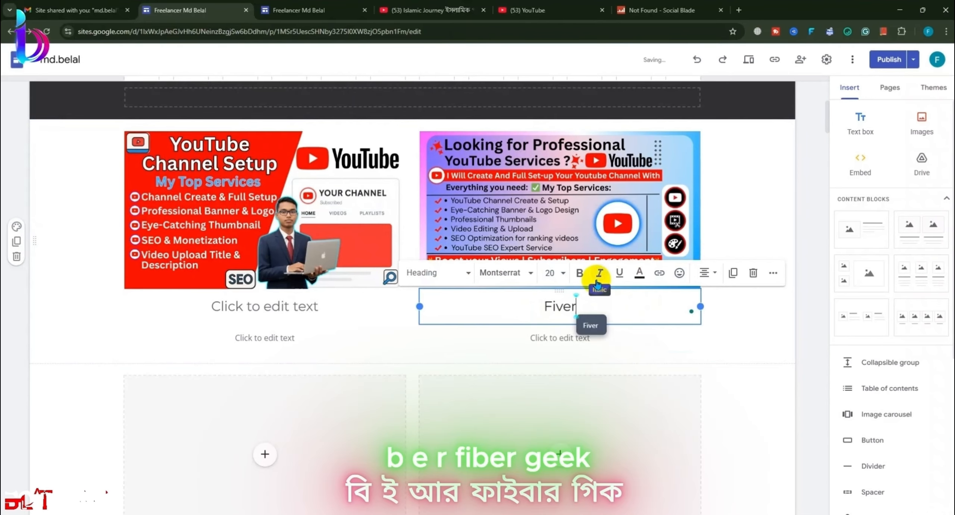
pyautogui.write('r Gig')
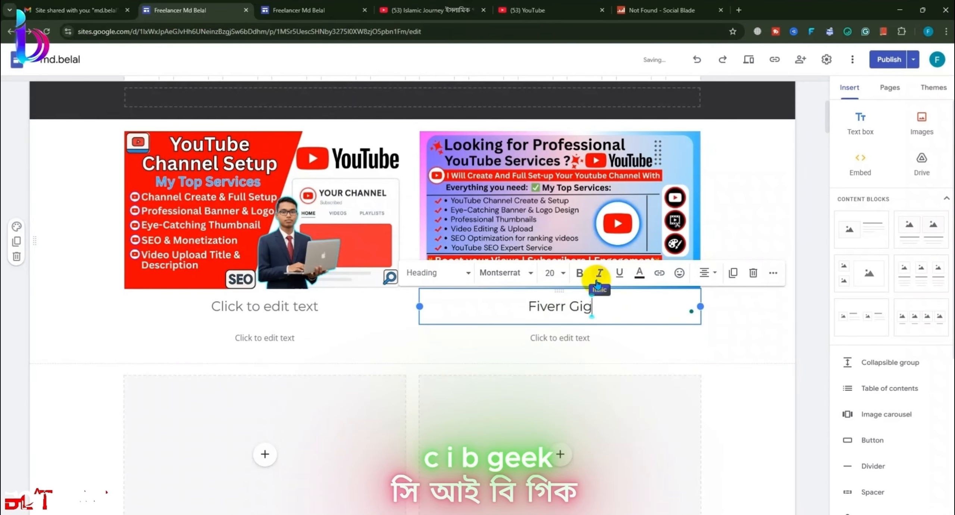
pyautogui.write(' Image')
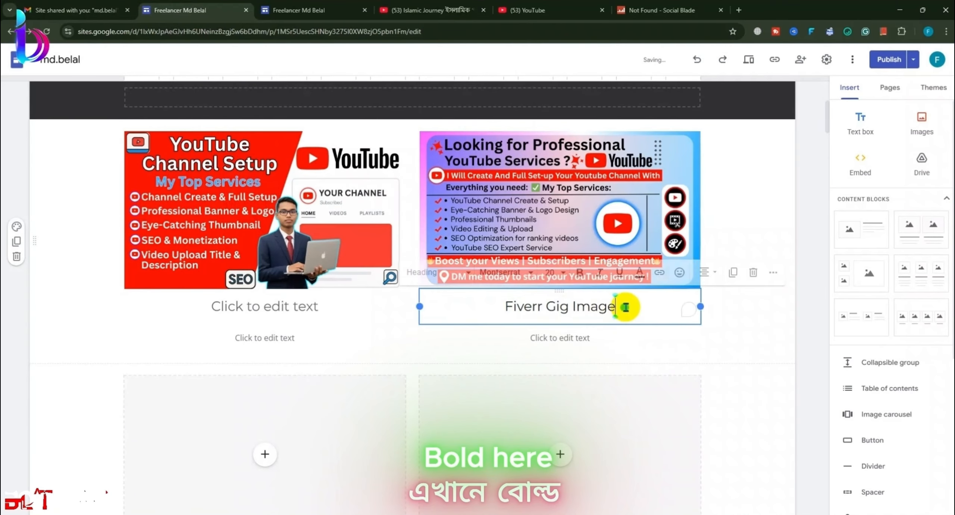
pyautogui.moveTo(620, 304); pyautogui.dragTo(484, 310)
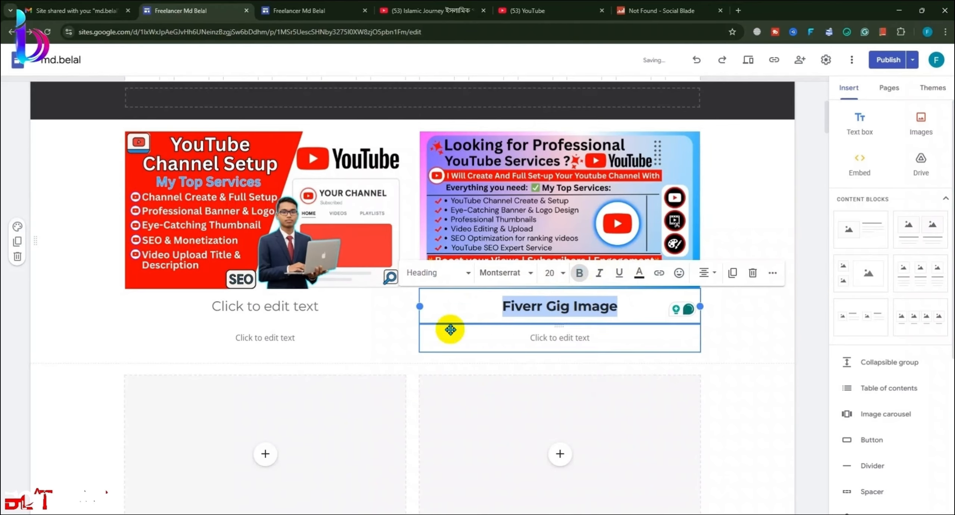
# Step: Delete the empty sub-text boxes under both images
pyautogui.click(325, 320)
pyautogui.click(330, 338)
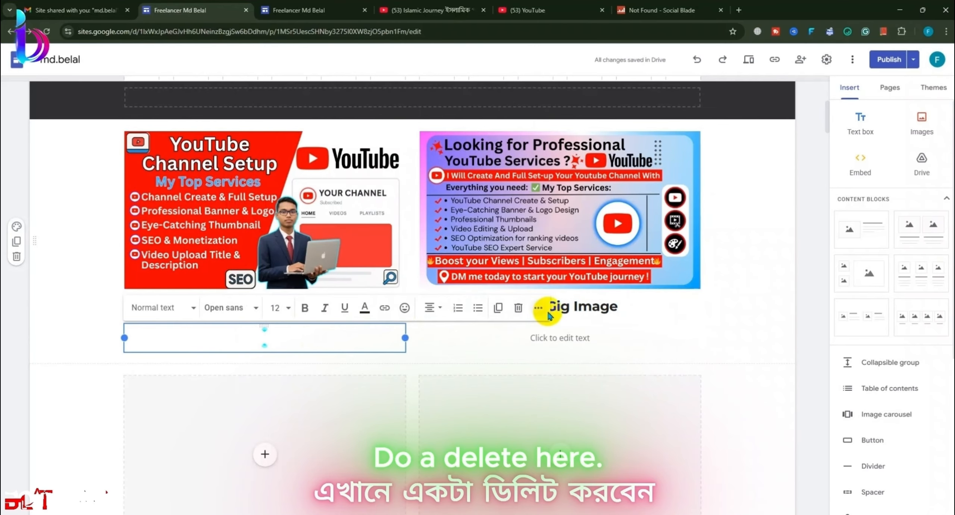
pyautogui.click(526, 312)
pyautogui.click(553, 338)
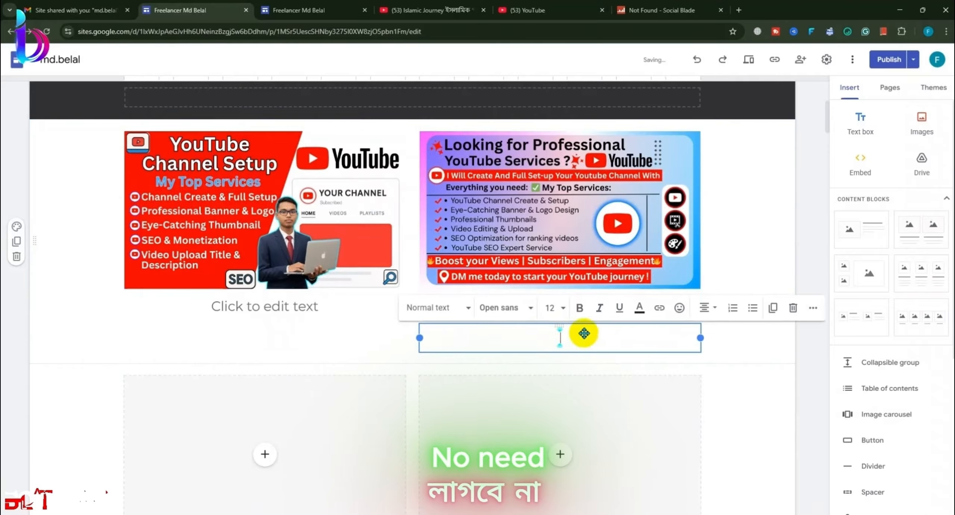
pyautogui.click(761, 380)
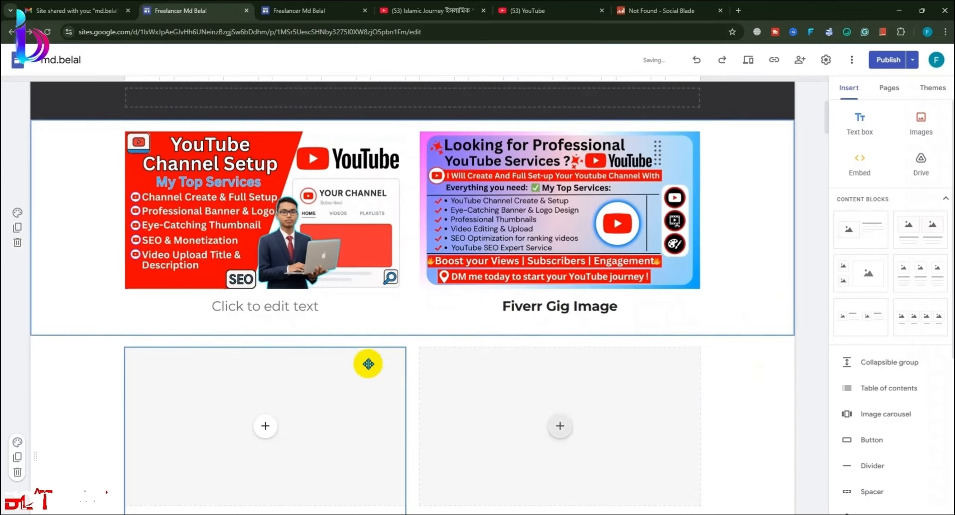
# Step: Copy the 'Fiverr Gig Image' caption under the left image
pyautogui.moveTo(613, 306); pyautogui.dragTo(497, 306)
pyautogui.hotkey('ctrl', 'c')
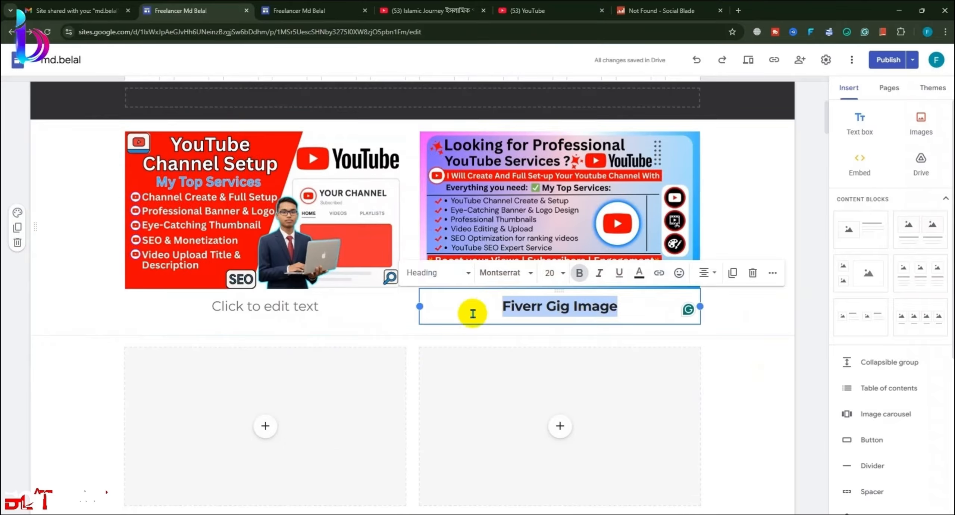
pyautogui.click(282, 328)
pyautogui.hotkey('ctrl', 'v')
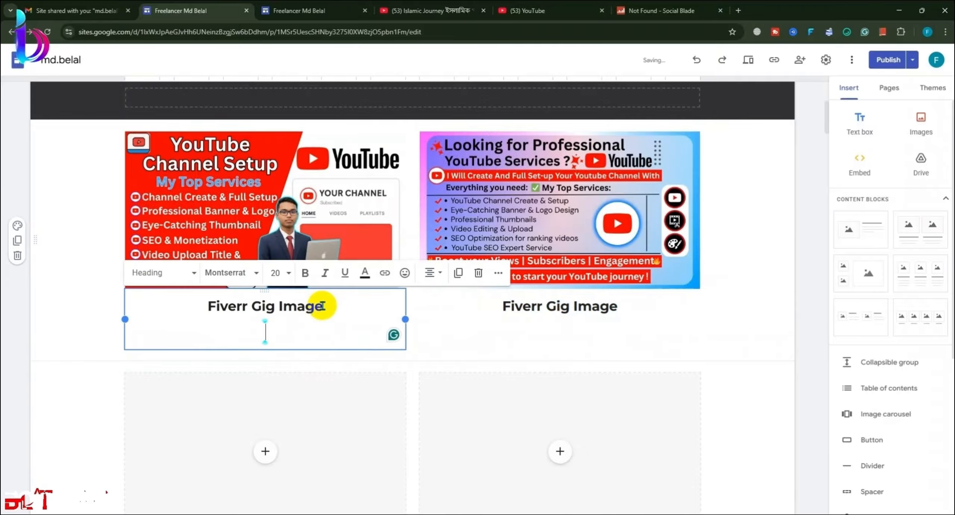
pyautogui.press('BackSpace')
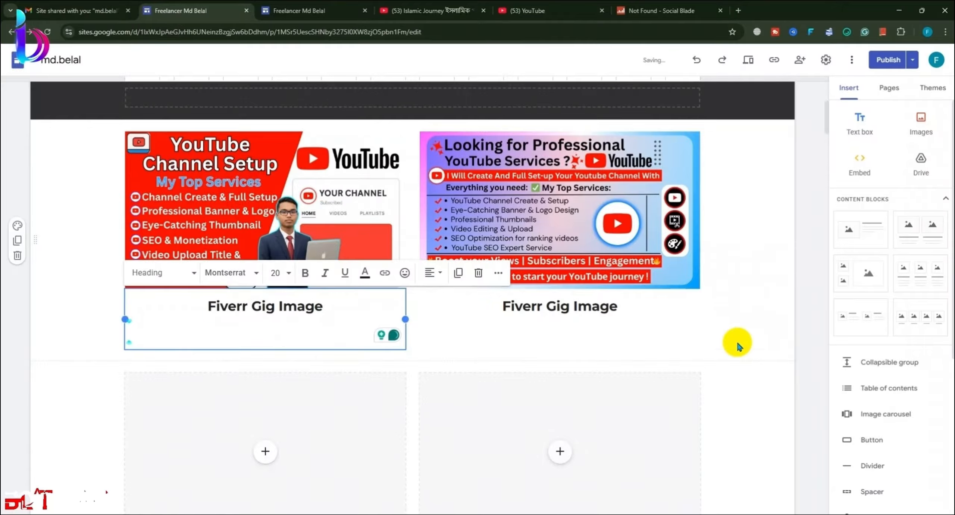
pyautogui.click(731, 335)
# Step: Upload the BDIT logo into the left empty block and make it taller
pyautogui.scroll(5, 703, 329)
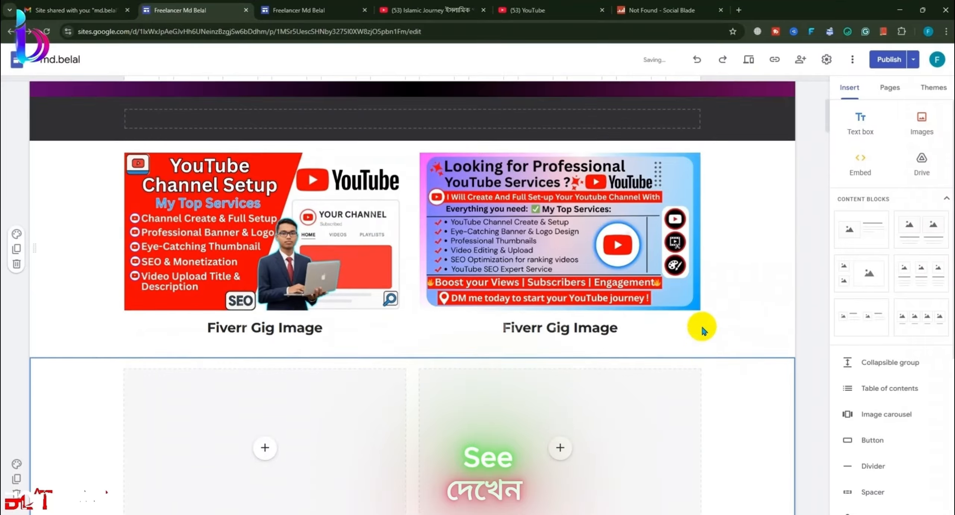
pyautogui.scroll(-4, 701, 302)
pyautogui.scroll(5, 704, 294)
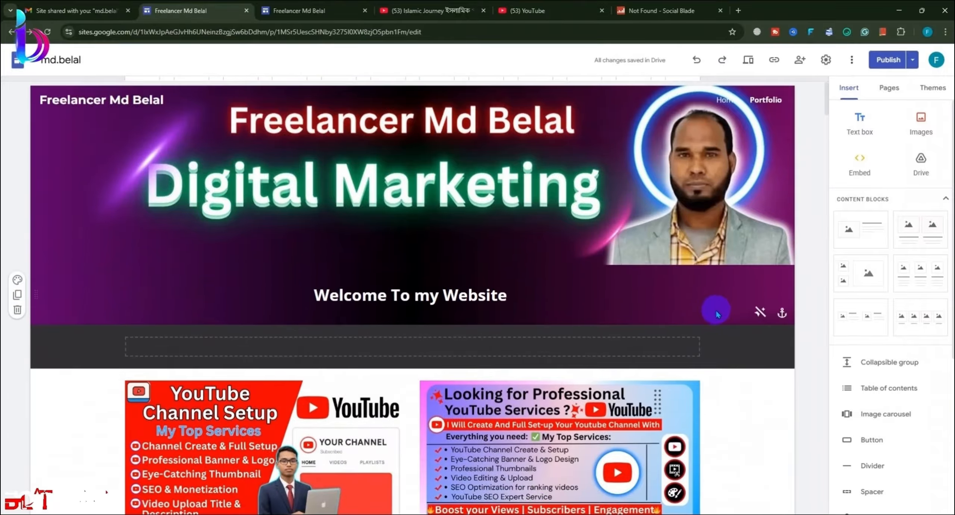
pyautogui.scroll(-4, 717, 290)
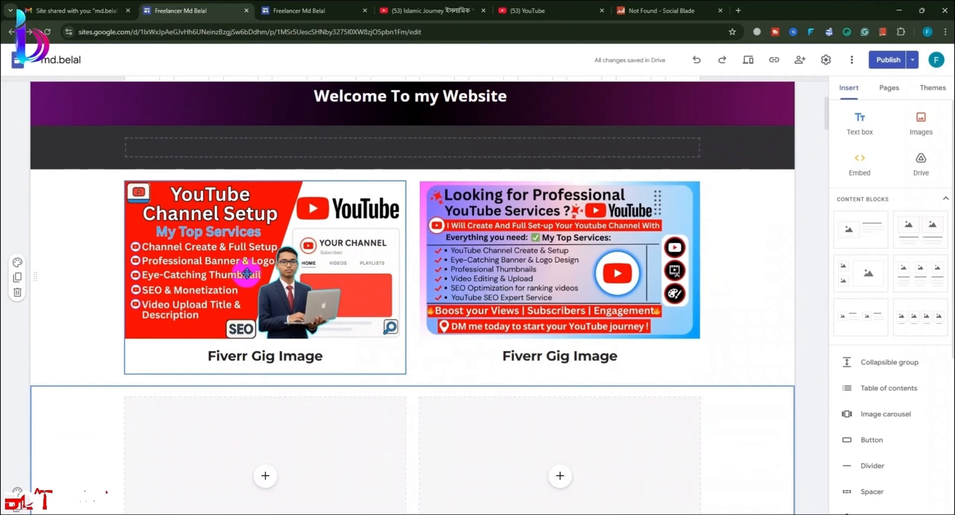
pyautogui.click(644, 286)
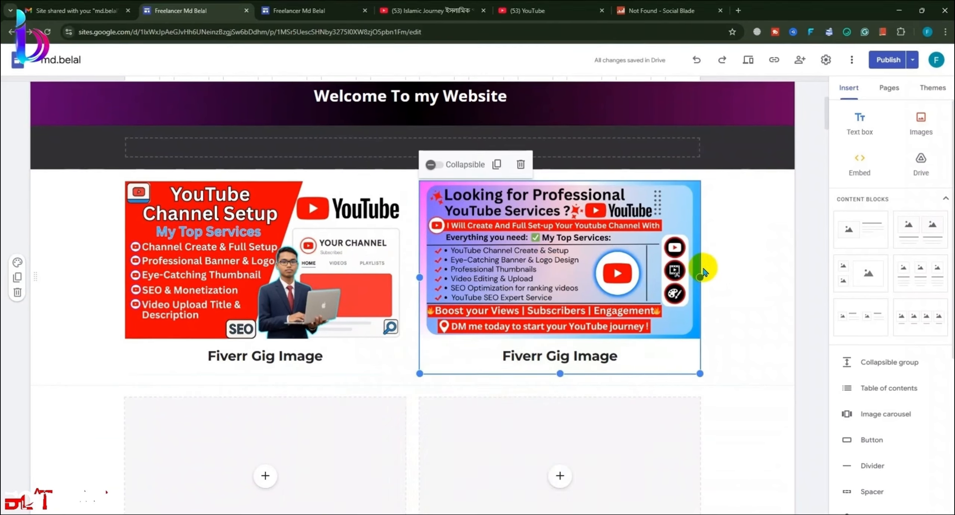
pyautogui.click(757, 307)
pyautogui.scroll(-4, 725, 346)
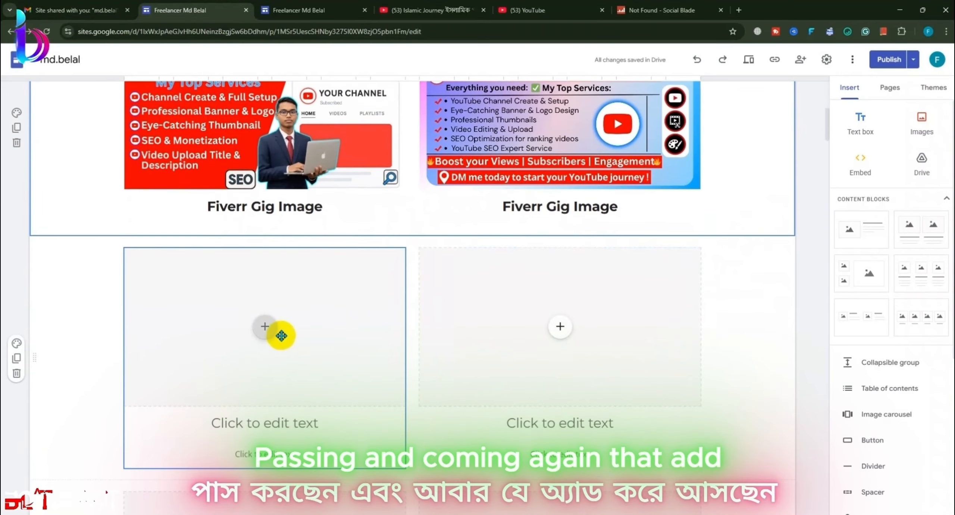
pyautogui.click(271, 329)
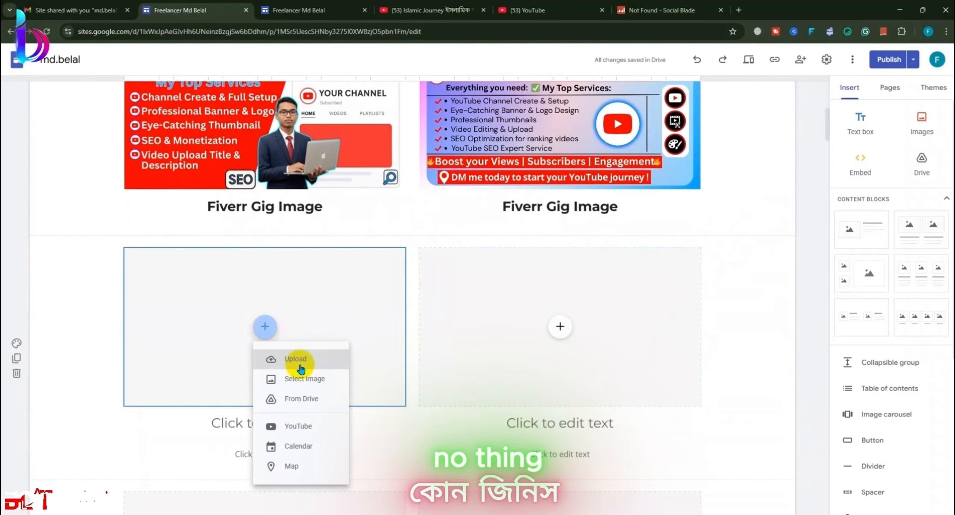
pyautogui.click(301, 361)
pyautogui.scroll(-2, 220, 157)
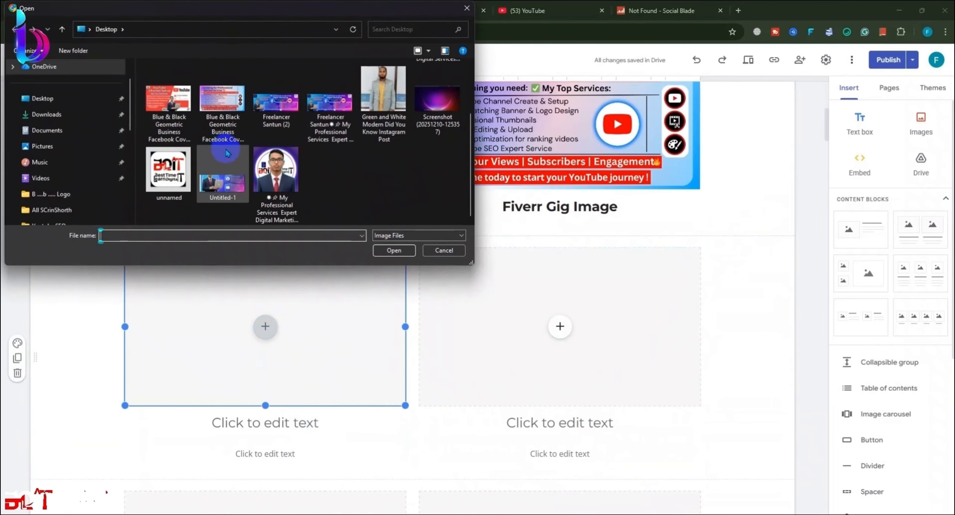
pyautogui.click(394, 251)
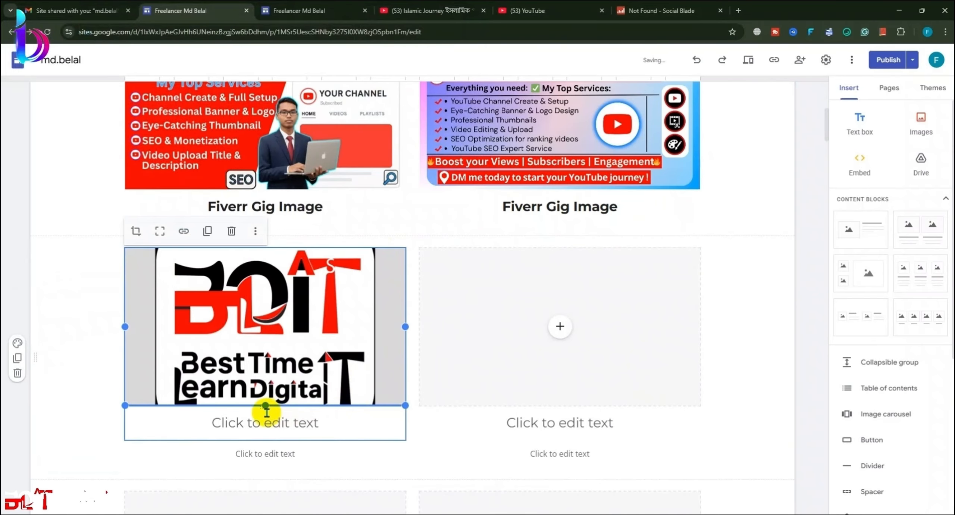
pyautogui.moveTo(262, 406); pyautogui.dragTo(266, 494)
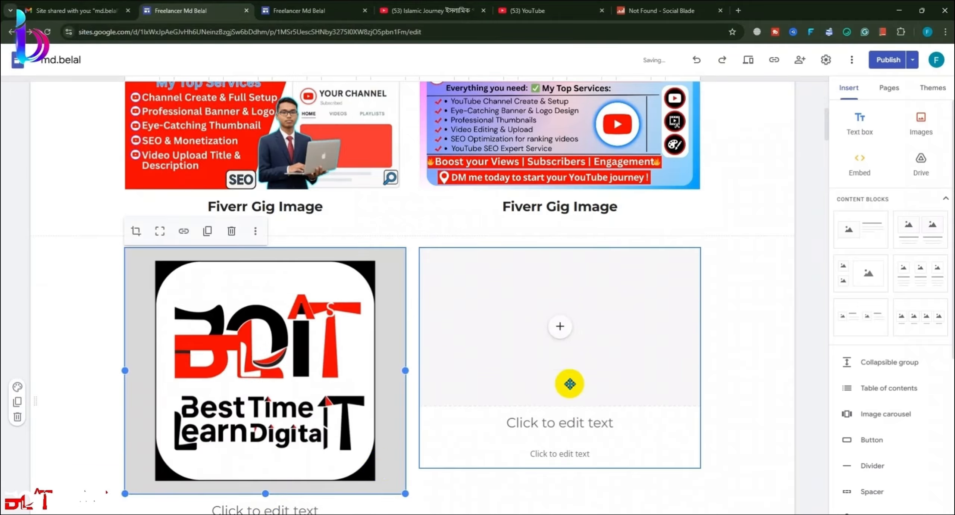
pyautogui.scroll(-1, 569, 384)
# Step: Upload the profile photo into the right empty block and enlarge it downward
pyautogui.click(559, 277)
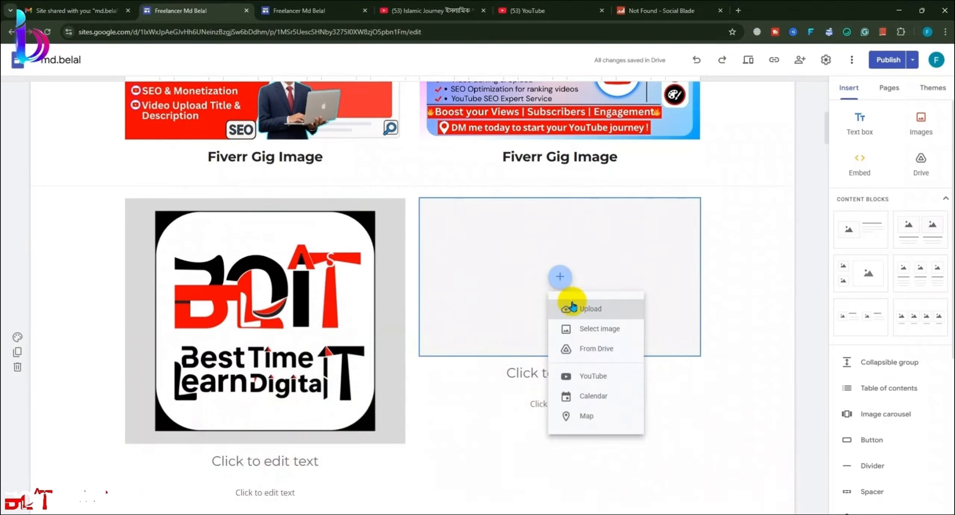
pyautogui.click(570, 308)
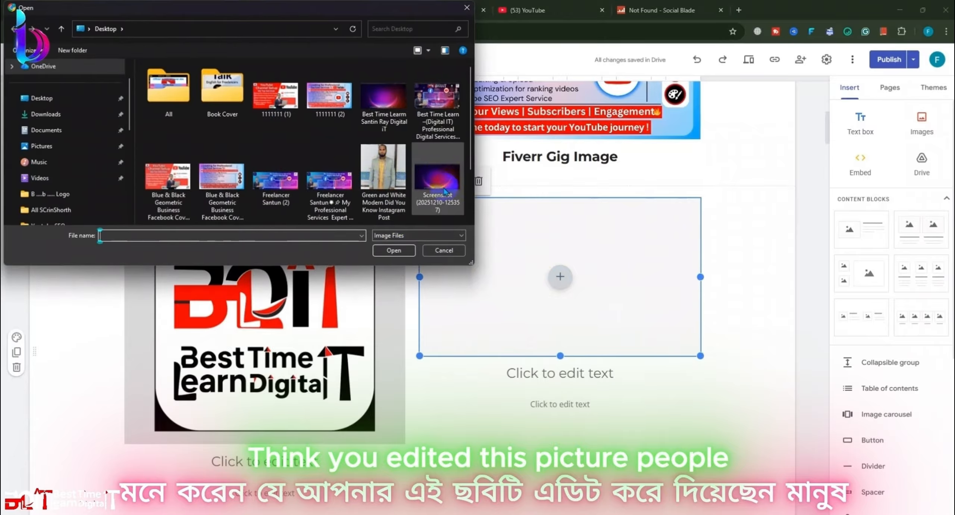
pyautogui.scroll(-2, 319, 177)
pyautogui.click(300, 183)
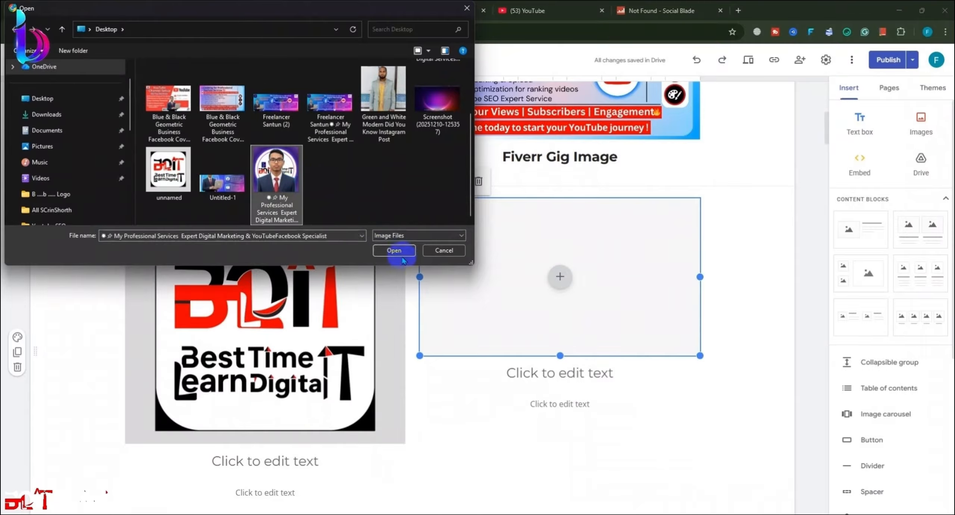
pyautogui.click(394, 250)
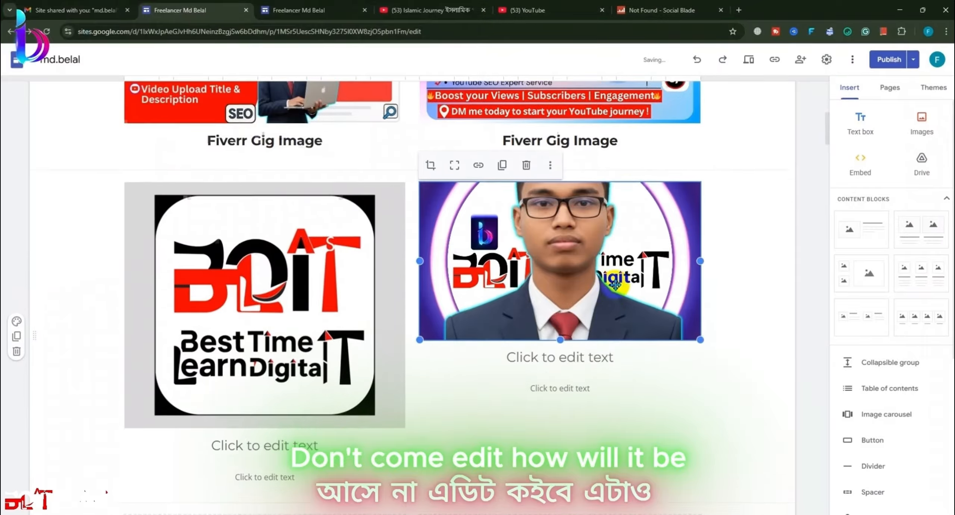
pyautogui.moveTo(561, 327); pyautogui.dragTo(559, 424)
pyautogui.click(766, 371)
pyautogui.click(338, 404)
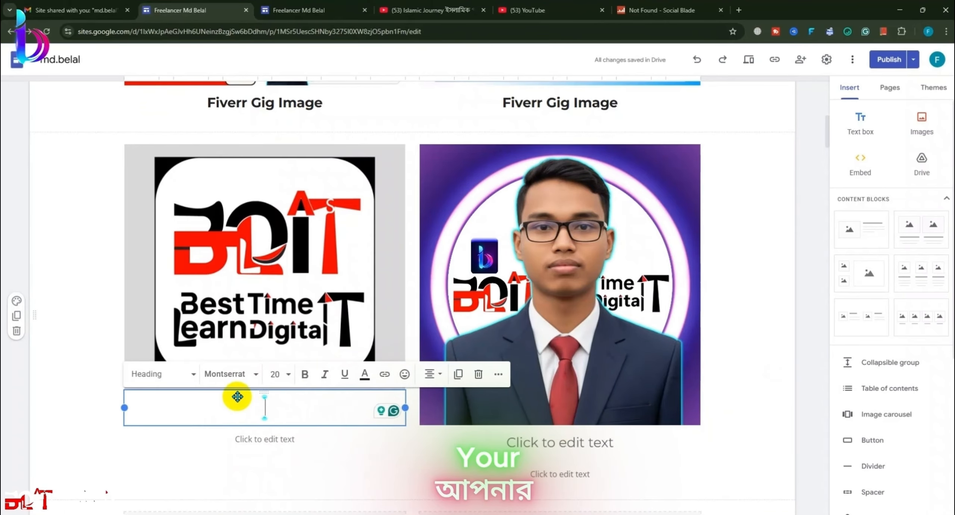
# Step: Caption the logo 'Logo Make Koci' and the profile photo 'Plc Editing'
pyautogui.write('Lo')
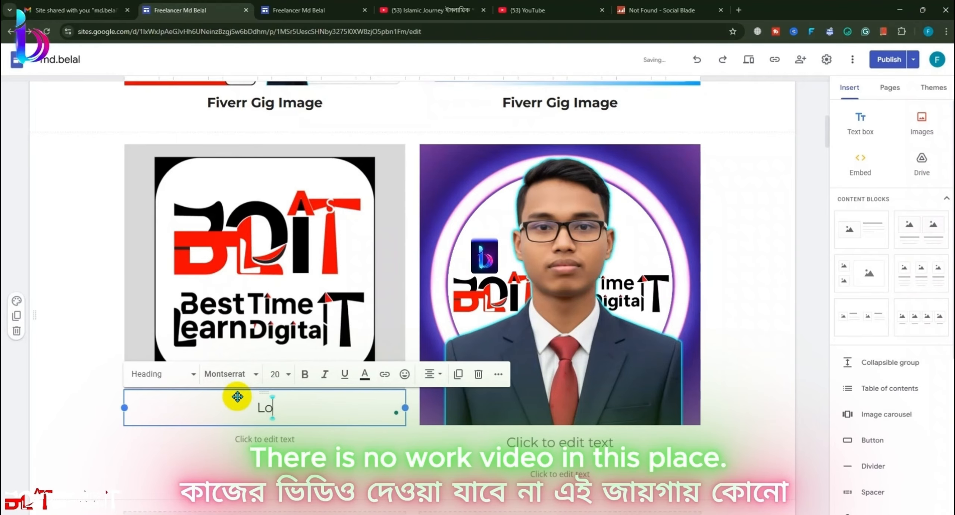
pyautogui.write('go Make ')
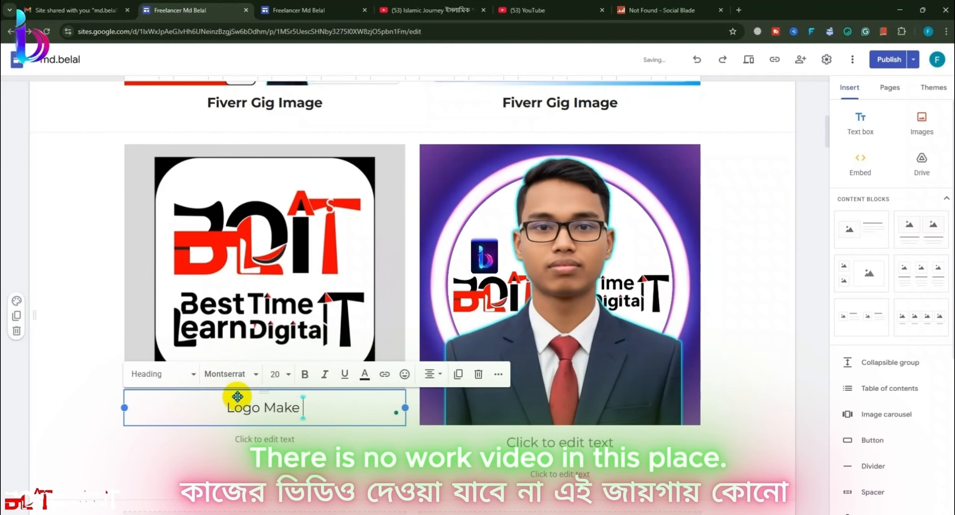
pyautogui.write('Koci')
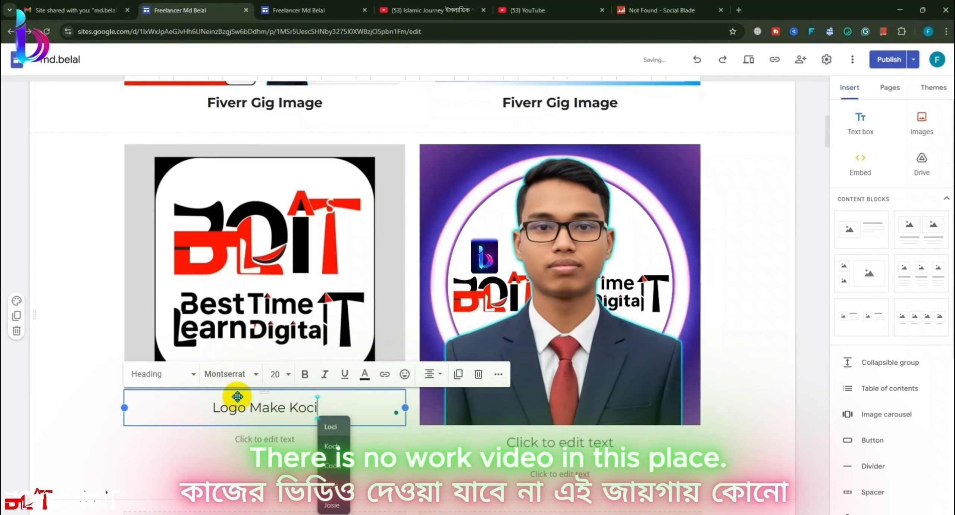
pyautogui.click(557, 439)
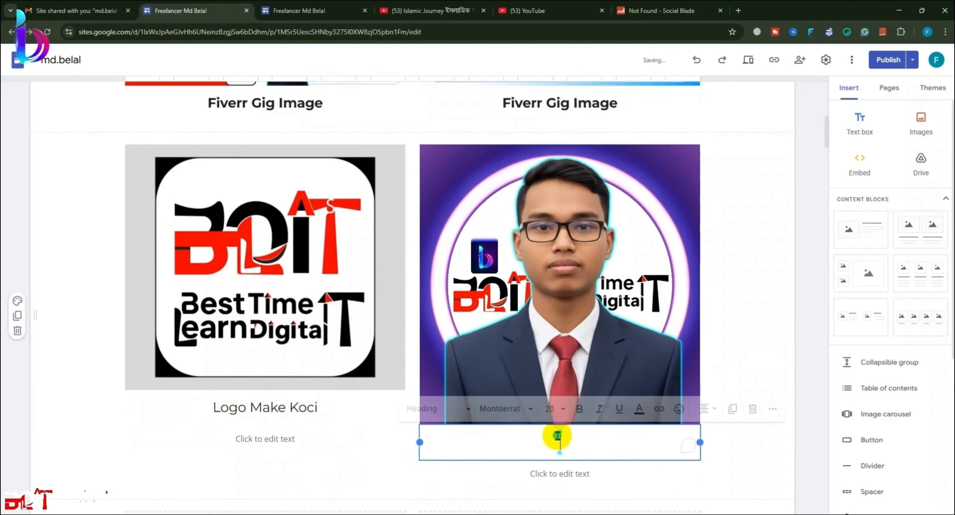
pyautogui.write('Pl')
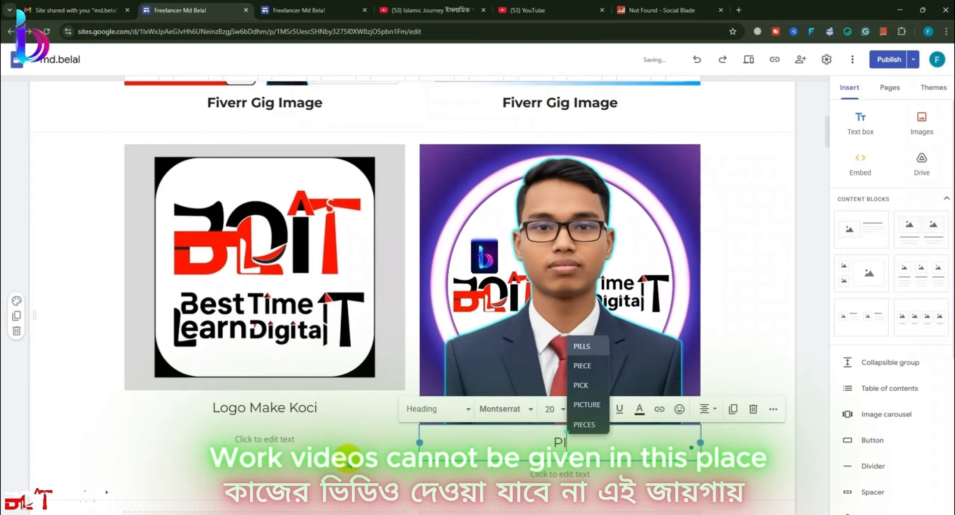
pyautogui.write('c Edi')
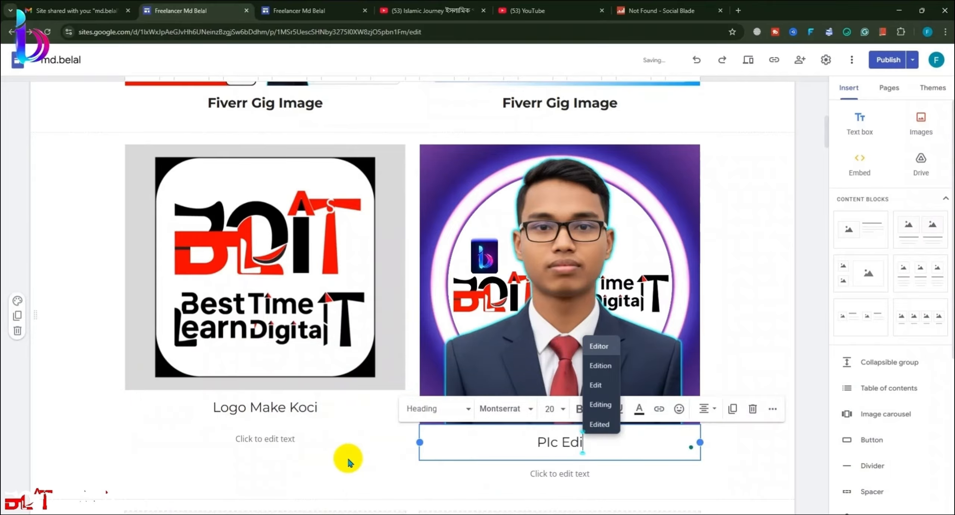
pyautogui.write('ting')
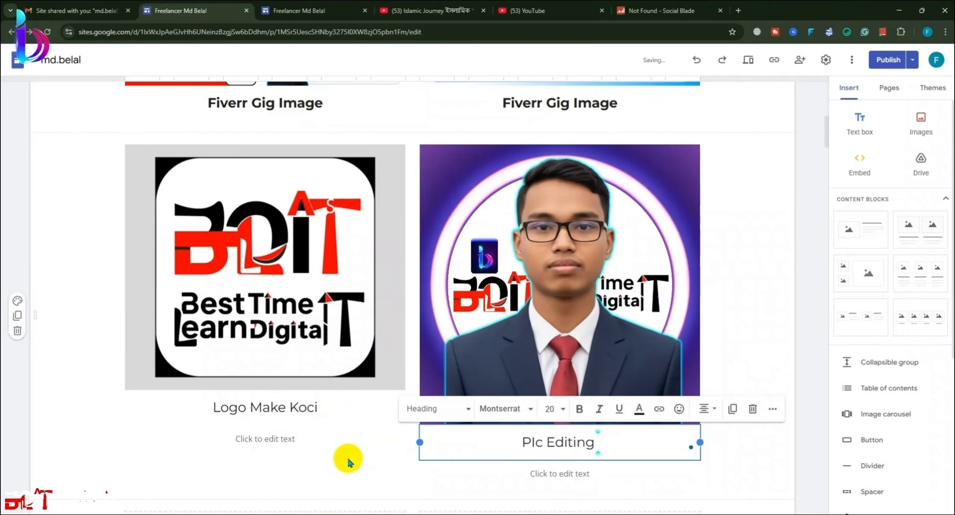
pyautogui.click(709, 373)
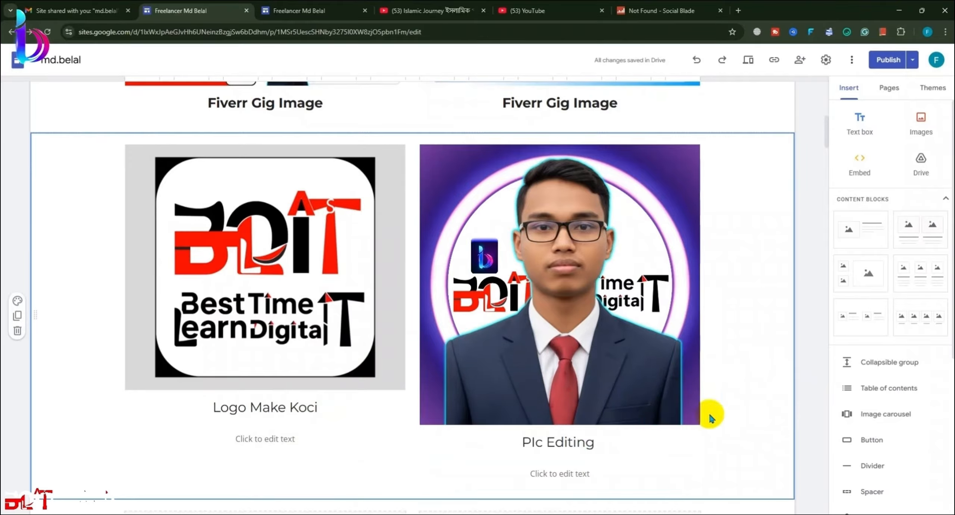
pyautogui.click(610, 469)
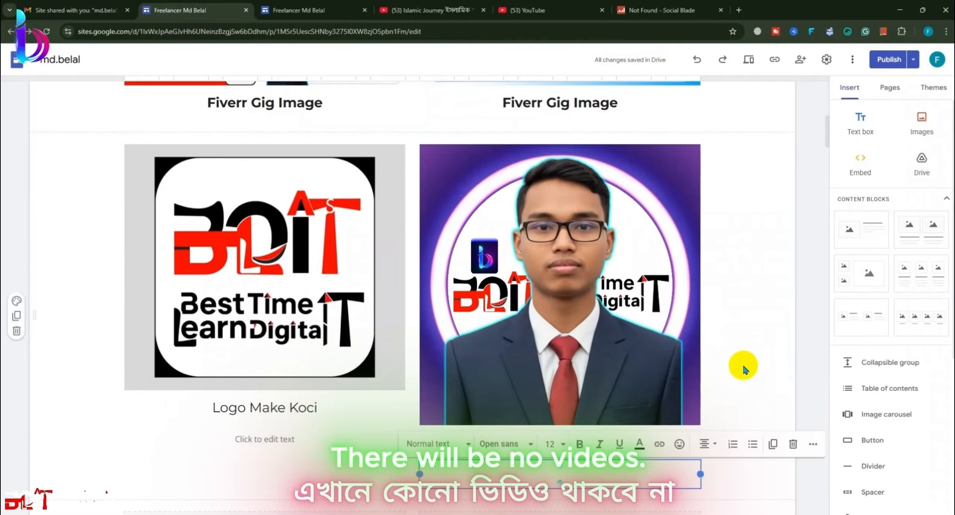
# Step: Delete the empty text boxes under both captions, undoing an accidental logo deletion
pyautogui.click(793, 444)
pyautogui.click(322, 450)
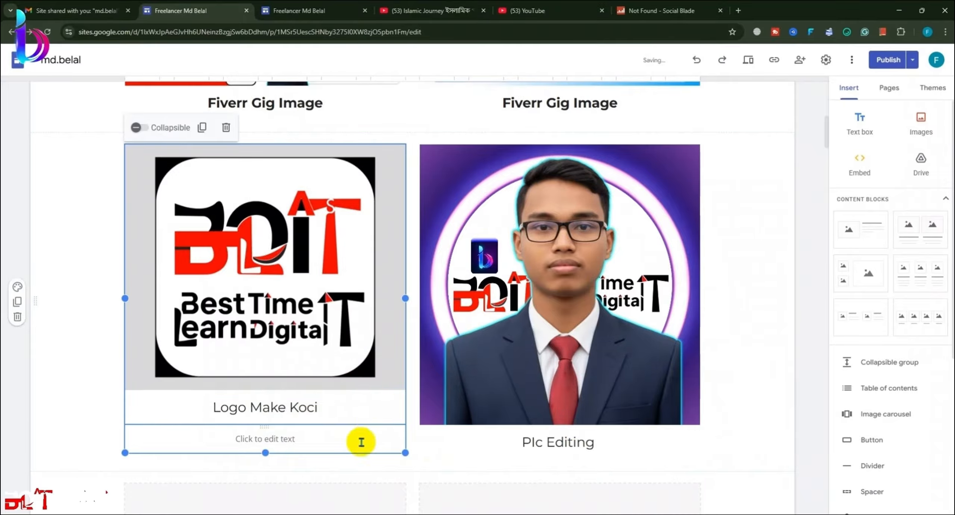
pyautogui.click(223, 128)
pyautogui.hotkey('ctrl', 'z')
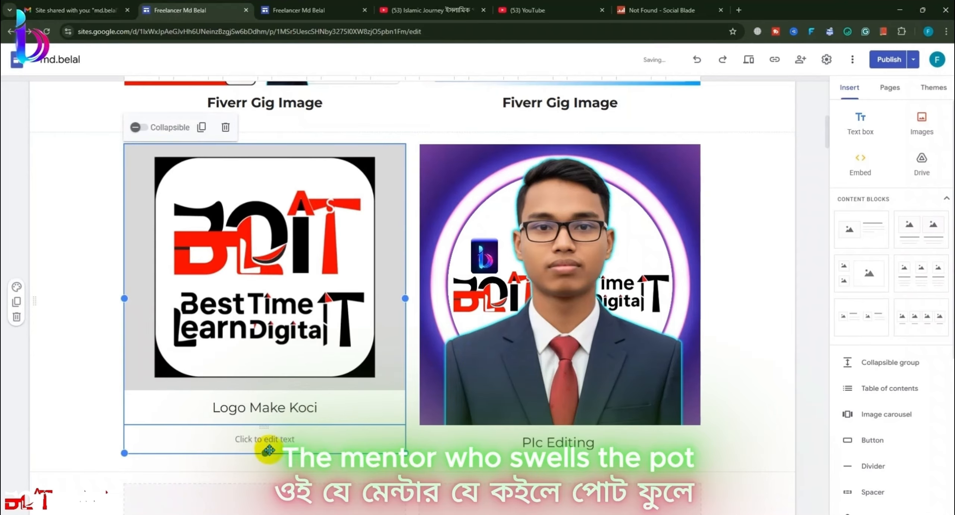
pyautogui.click(265, 440)
pyautogui.click(521, 409)
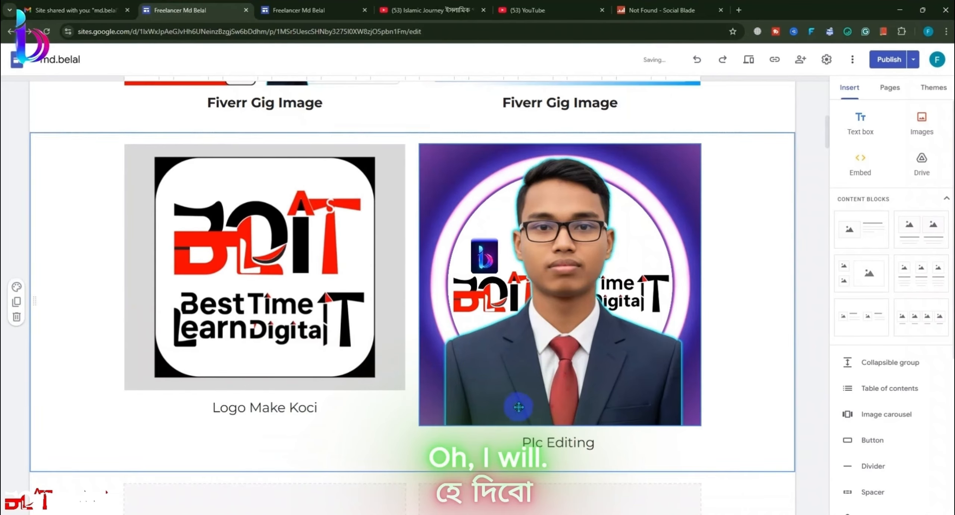
# Step: Resize the profile photo's height by dragging its bottom handle
pyautogui.click(636, 404)
pyautogui.click(552, 428)
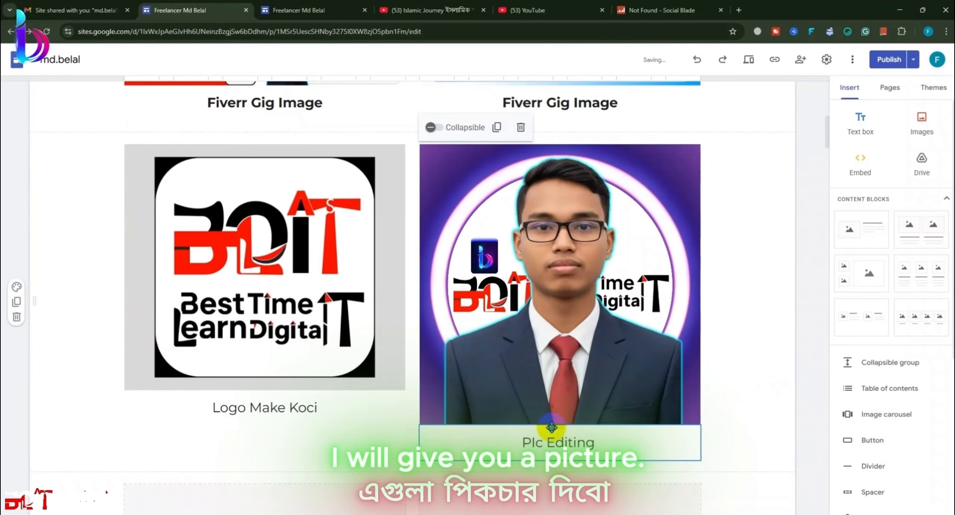
pyautogui.click(556, 369)
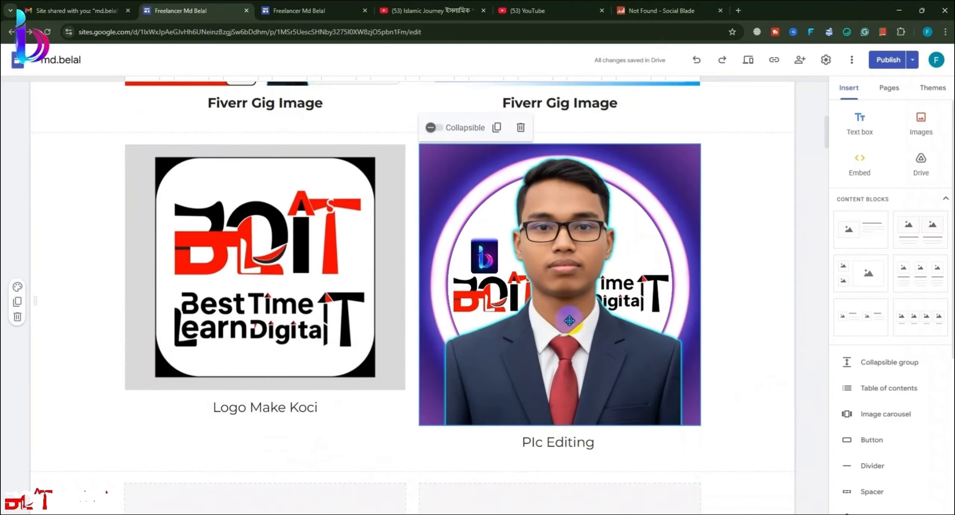
pyautogui.click(557, 394)
pyautogui.moveTo(559, 424); pyautogui.dragTo(571, 391)
pyautogui.click(751, 363)
pyautogui.click(568, 400)
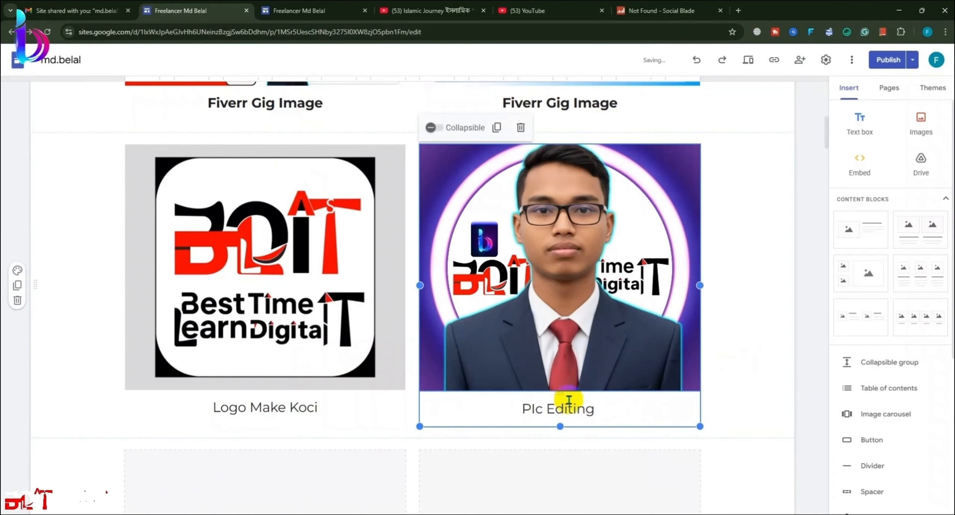
pyautogui.moveTo(560, 402)
pyautogui.mouseDown()
pyautogui.moveTo(558, 420)
pyautogui.moveTo(560, 402)
pyautogui.mouseUp()
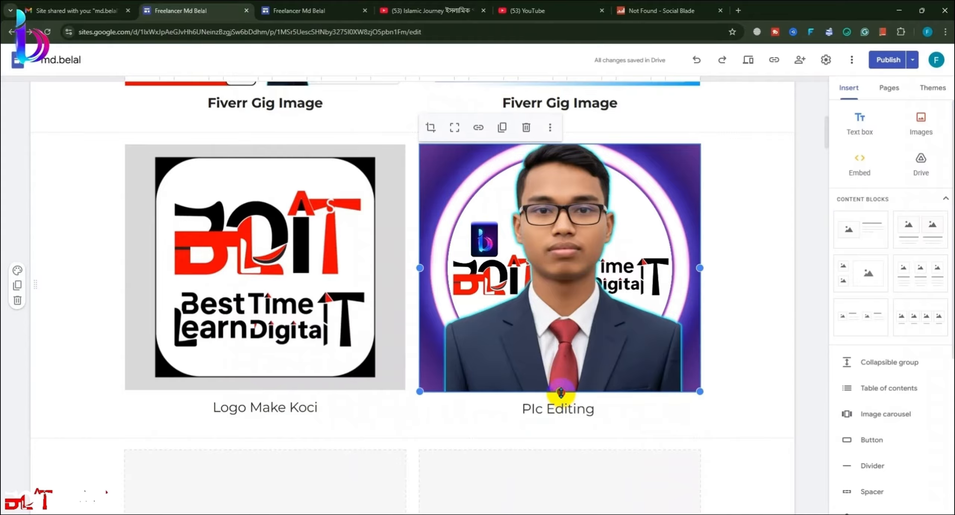
pyautogui.moveTo(560, 392); pyautogui.dragTo(559, 420)
pyautogui.click(727, 369)
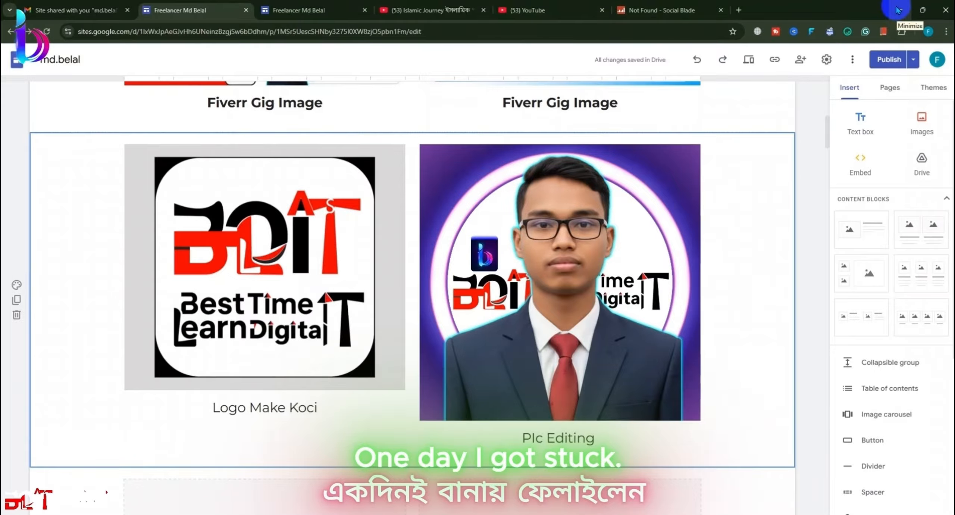
# Step: Publish the site changes, including the new Portfolio page, and minimize the browser to the desktop
pyautogui.click(885, 61)
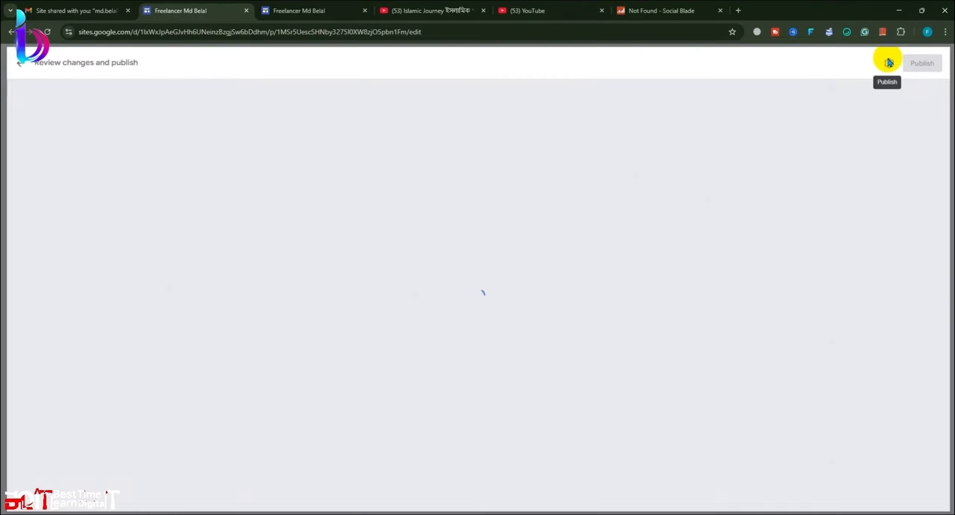
pyautogui.click(926, 62)
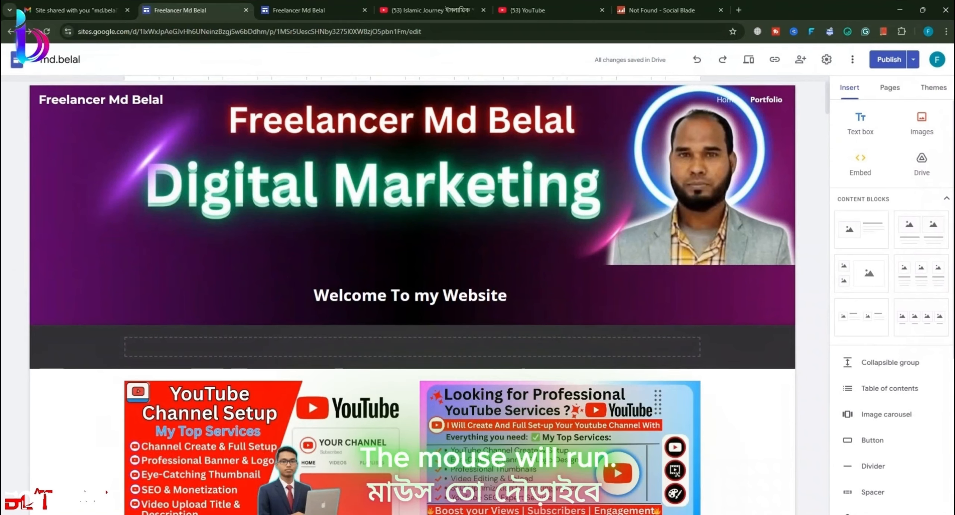
pyautogui.click(897, 13)
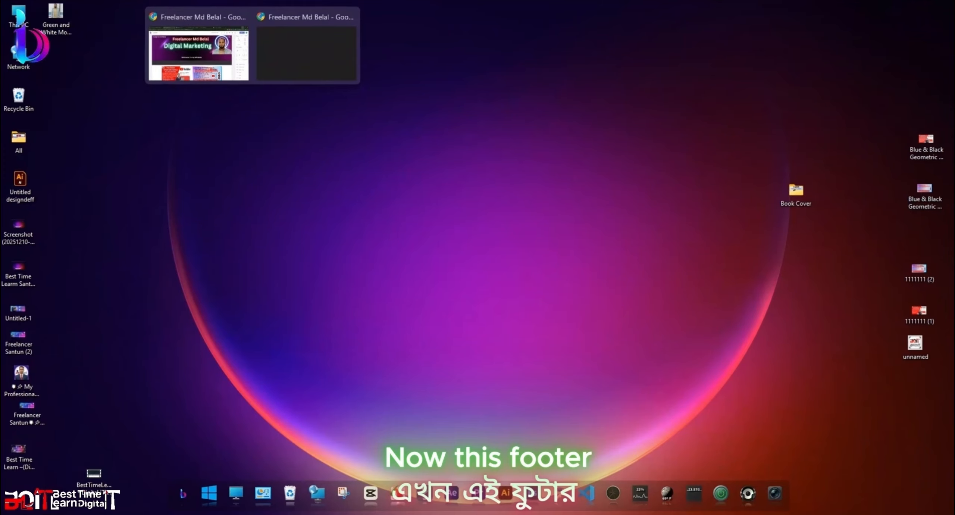
# Step: Select and delete the old name from the footer's copyright line in the code
pyautogui.moveTo(117, 4)
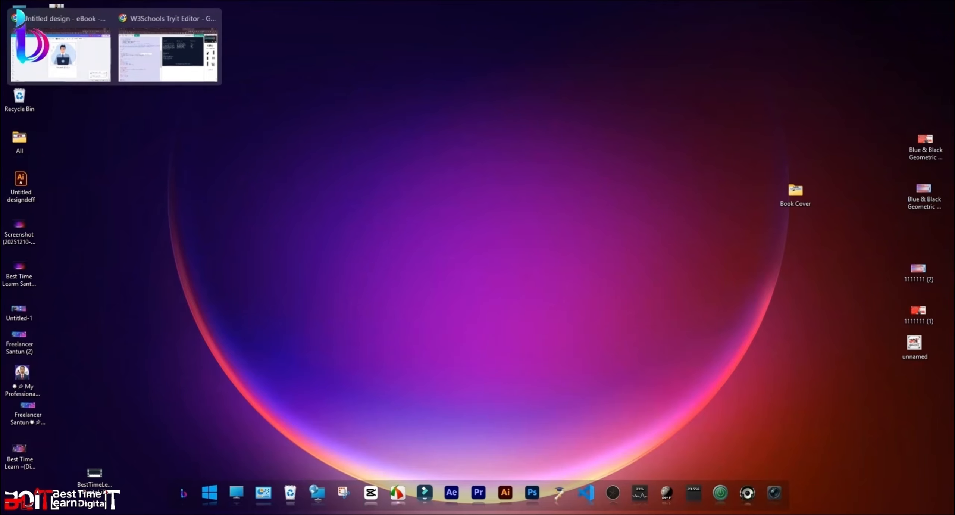
pyautogui.scroll(-5, 397, 316)
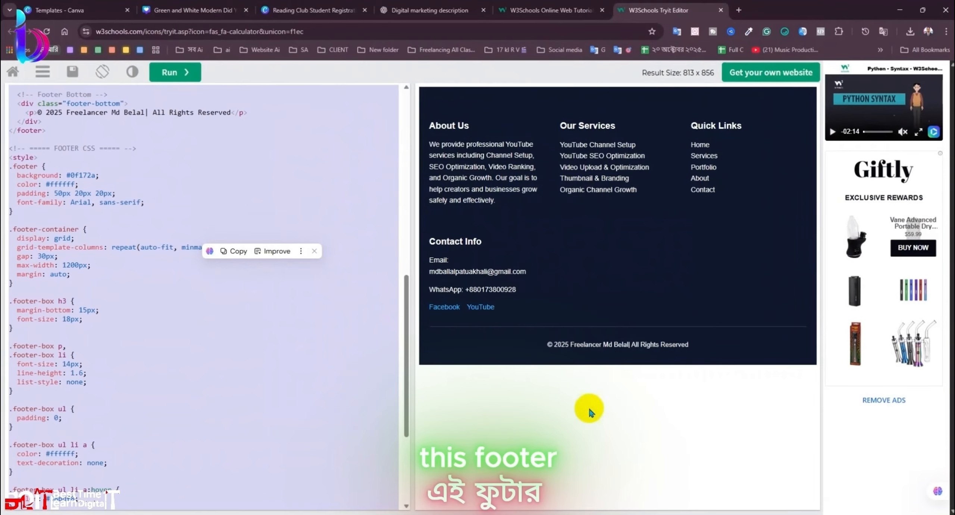
pyautogui.scroll(-5, 170, 356)
pyautogui.click(172, 348)
pyautogui.scroll(-1, 172, 348)
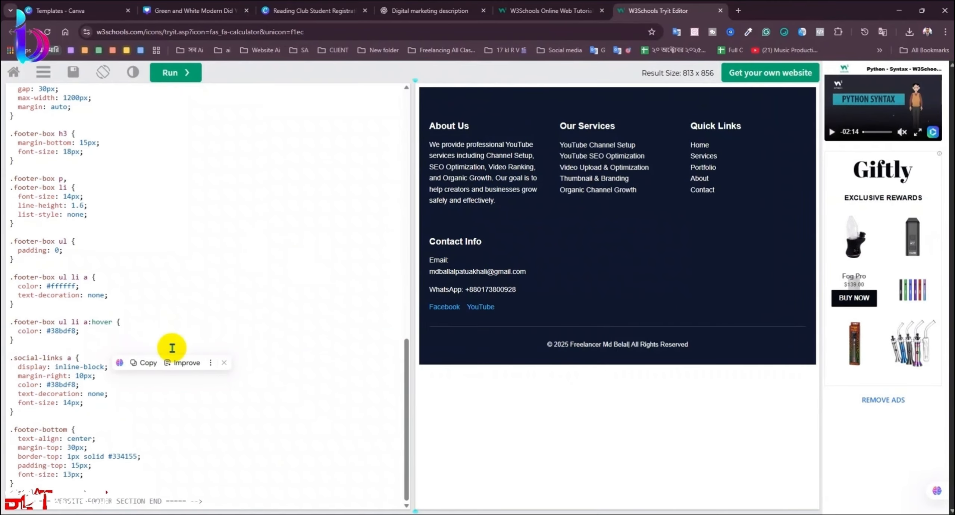
pyautogui.scroll(5, 170, 333)
pyautogui.scroll(-5, 185, 320)
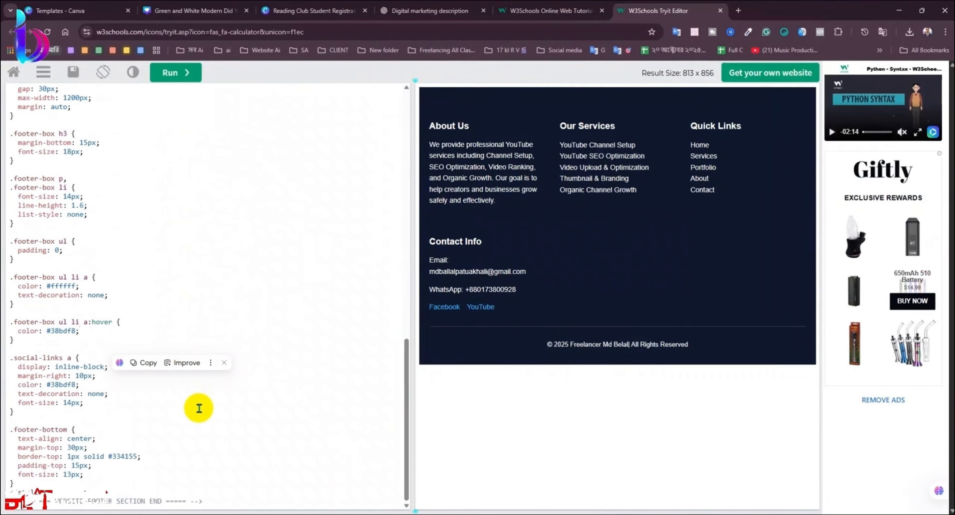
pyautogui.scroll(1, 198, 390)
pyautogui.scroll(10, 198, 390)
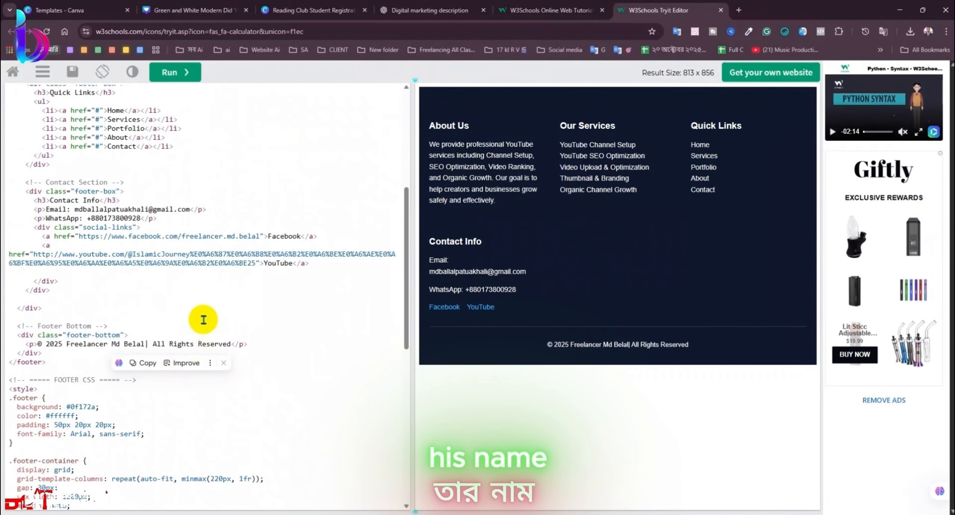
pyautogui.scroll(-3, 179, 333)
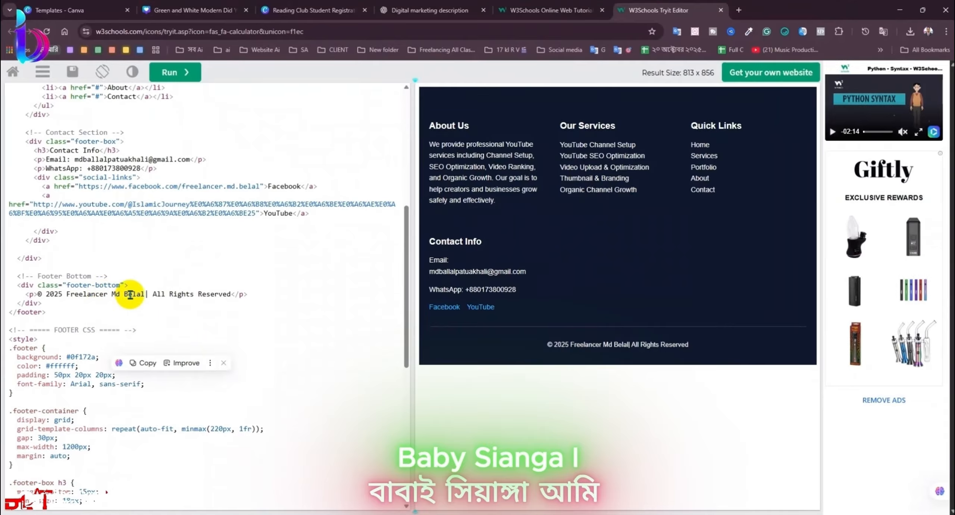
pyautogui.moveTo(143, 296); pyautogui.dragTo(67, 295)
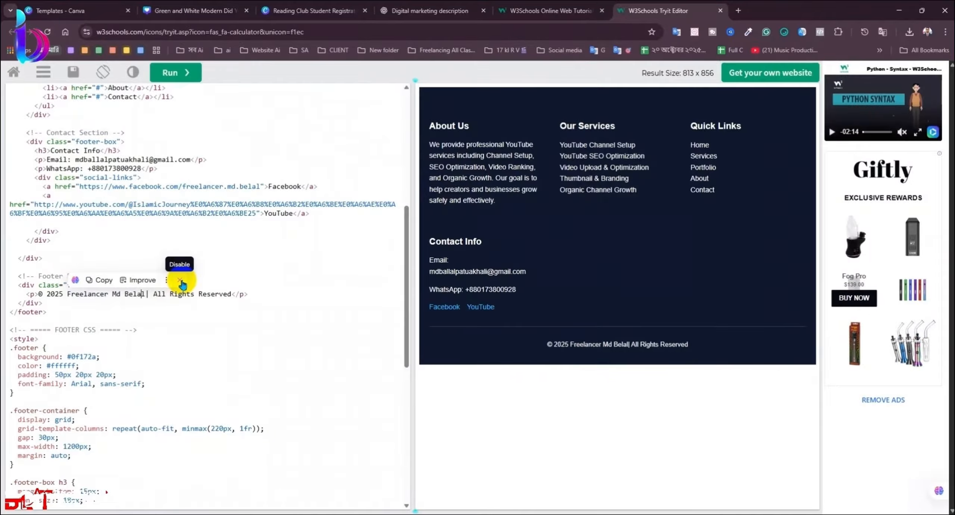
pyautogui.press('BackSpace')
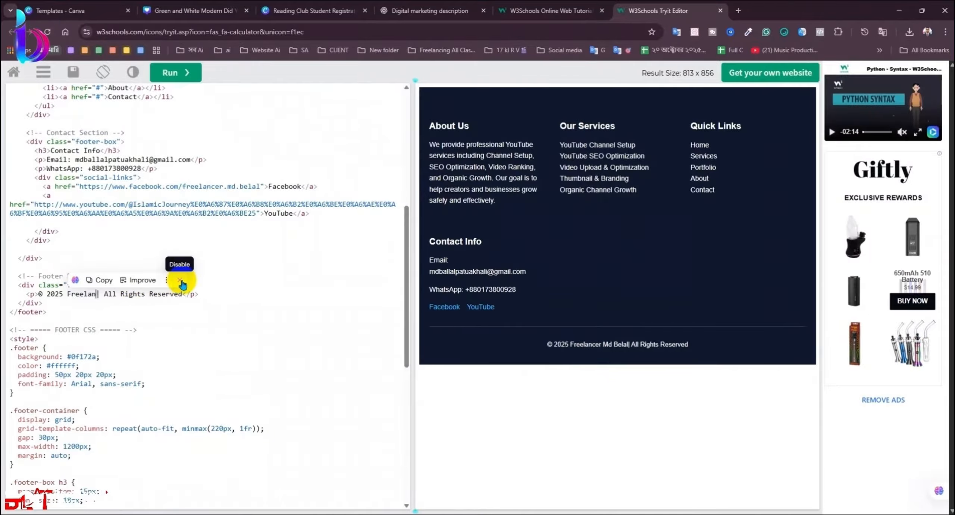
pyautogui.press('BackSpace')
pyautogui.press('BackSpace')
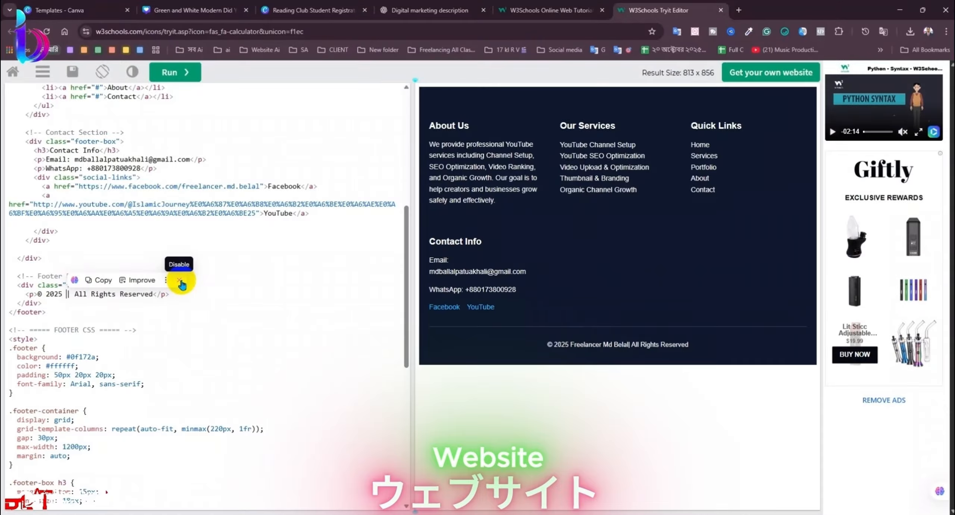
# Step: Type 'Website Devoloper ||' followed by the new owner's name into the copyright line
pyautogui.click(180, 280)
pyautogui.write('Web')
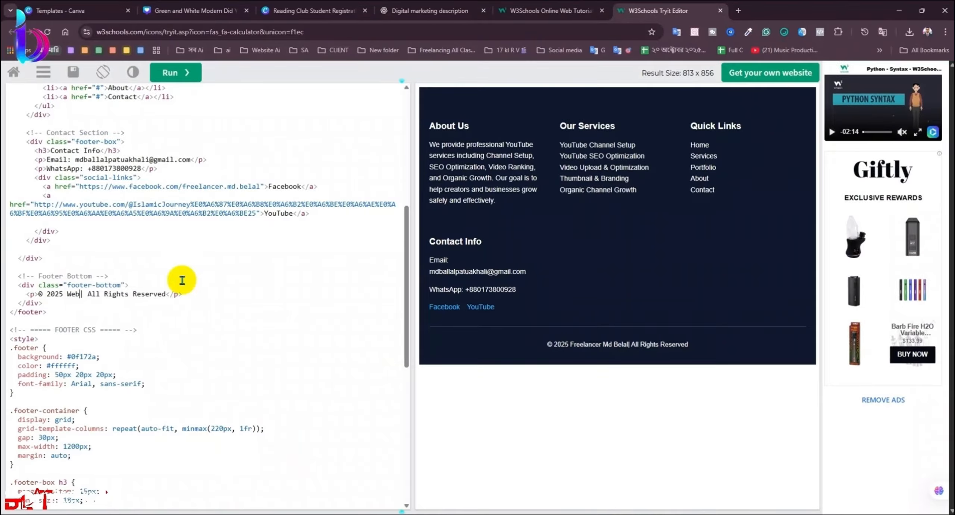
pyautogui.write('site')
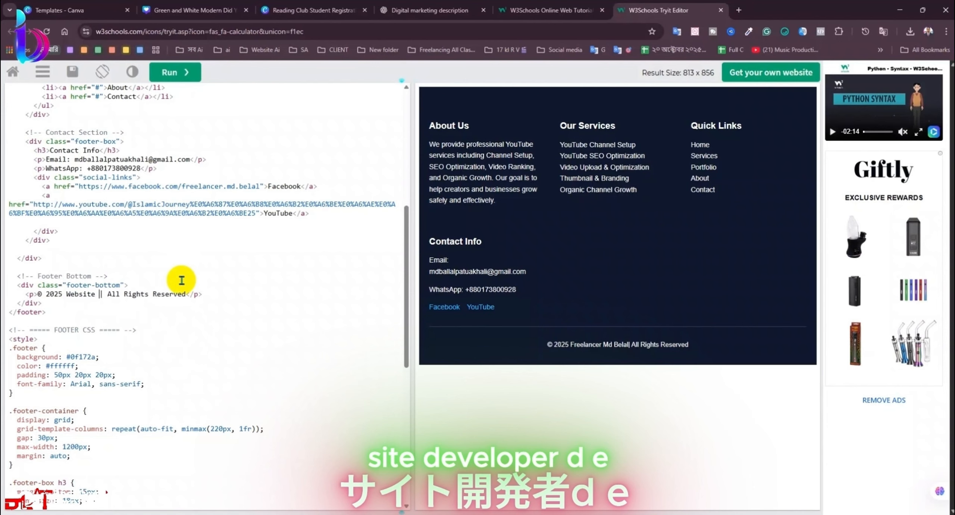
pyautogui.write(' Devol')
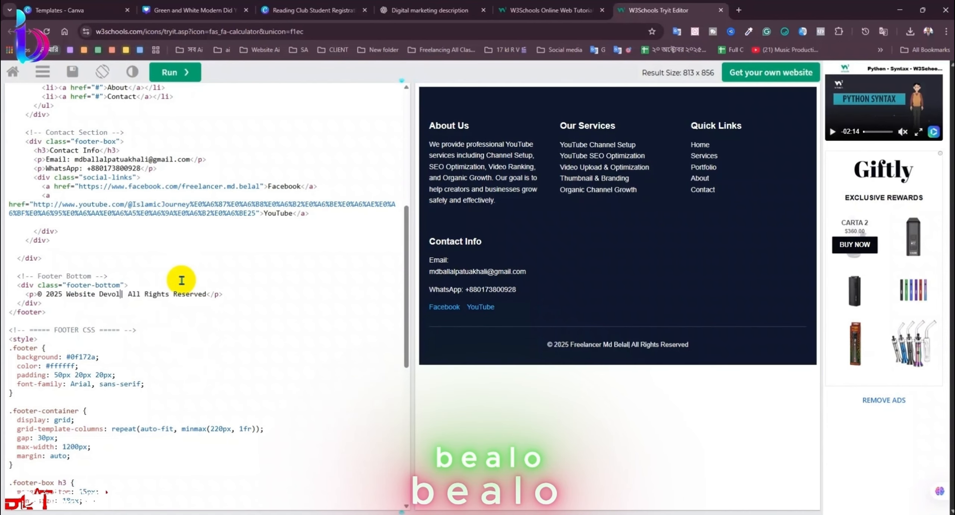
pyautogui.write('oper ')
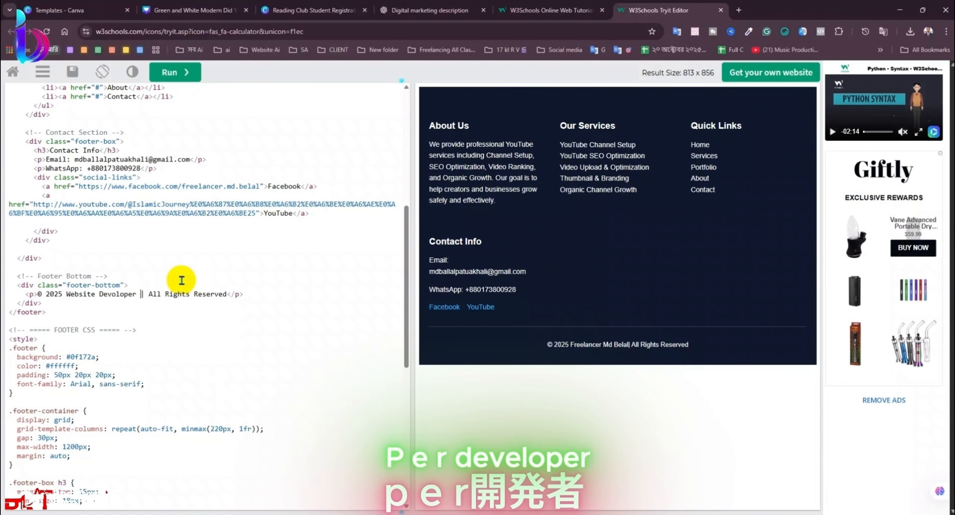
pyautogui.write('"|')
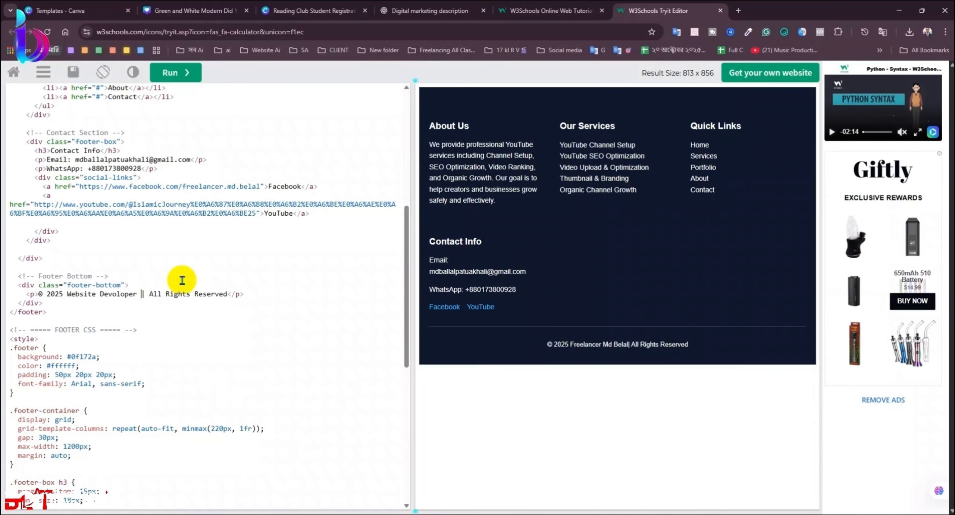
pyautogui.press('BackSpace')
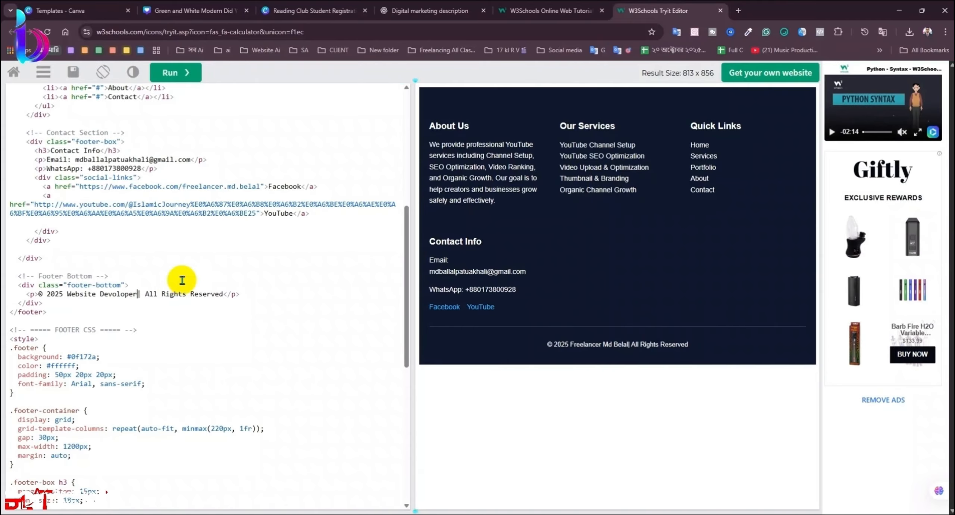
pyautogui.write('|')
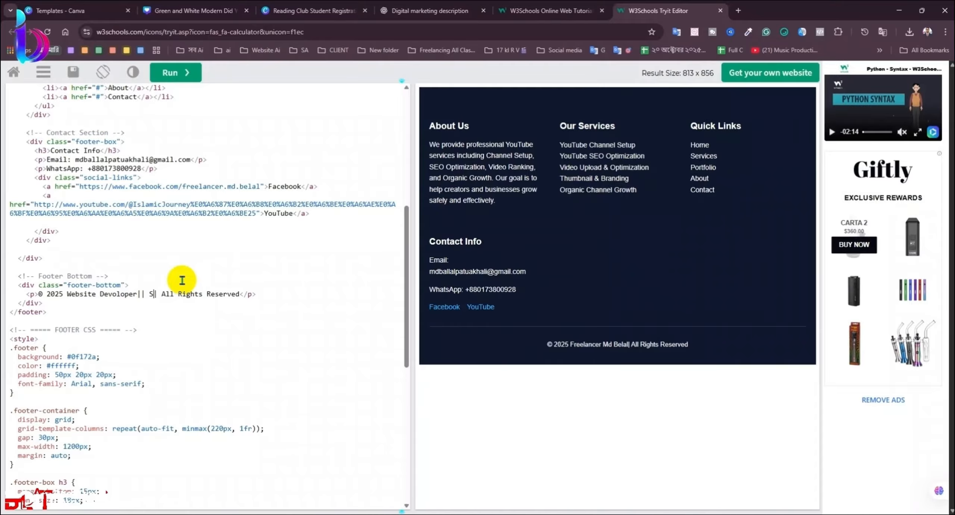
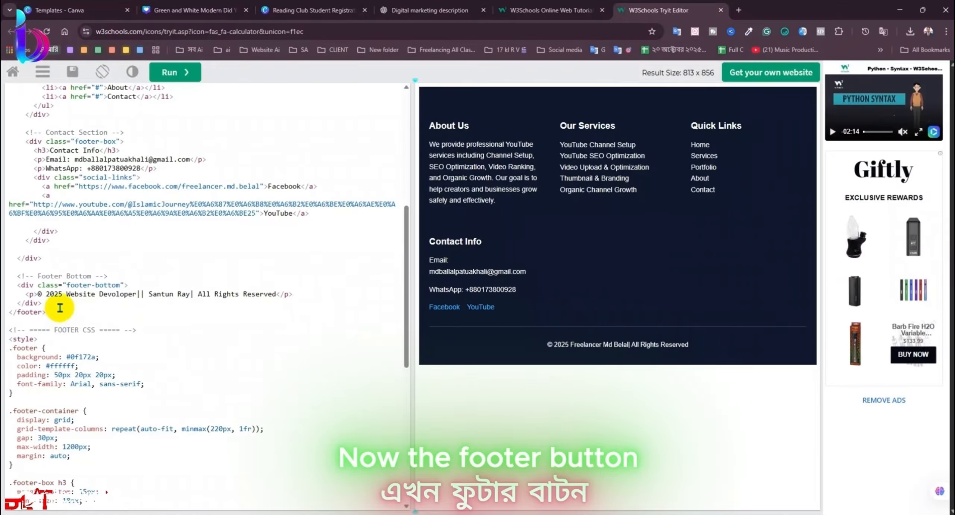
# Step: Fix the spacing before the || and rerun so the footer preview shows the new credit and owner name
pyautogui.click(183, 72)
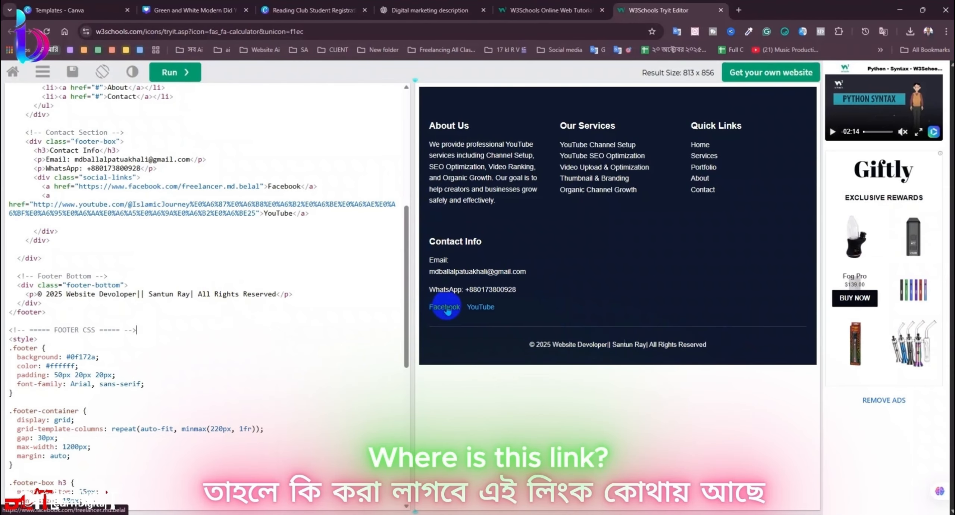
pyautogui.scroll(2, 231, 316)
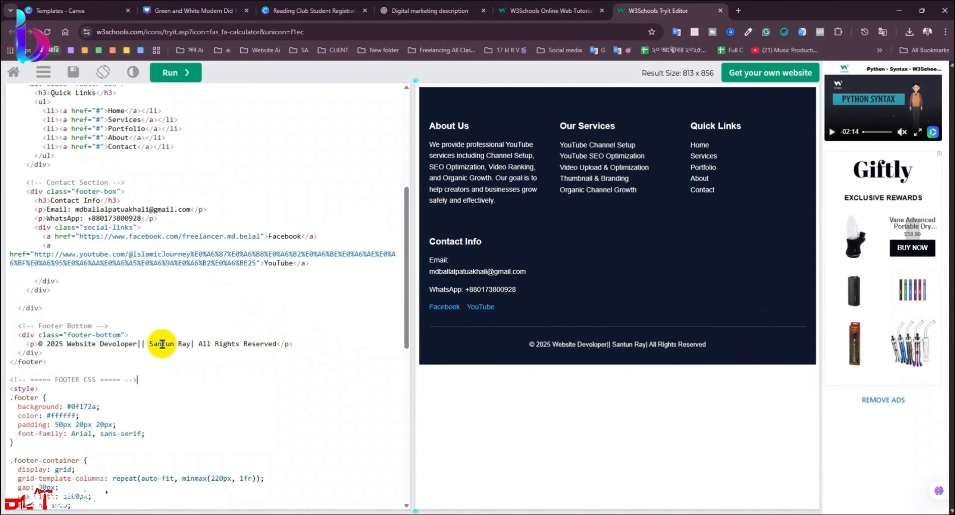
pyautogui.click(136, 343)
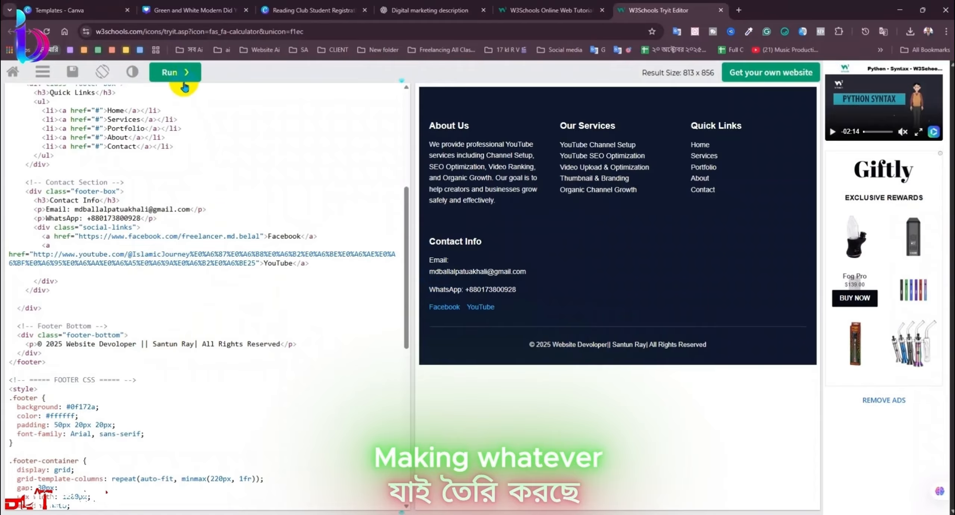
pyautogui.click(184, 76)
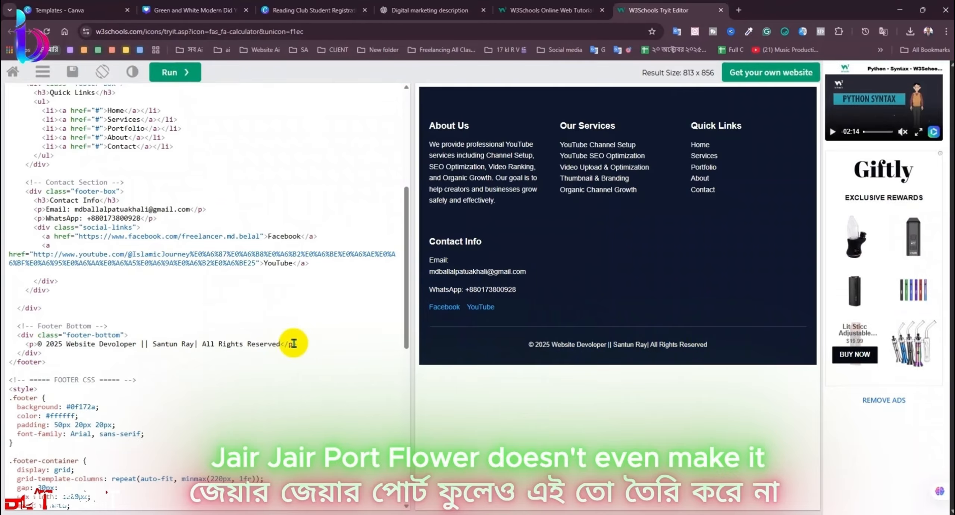
pyautogui.scroll(-1, 257, 344)
pyautogui.scroll(1, 131, 250)
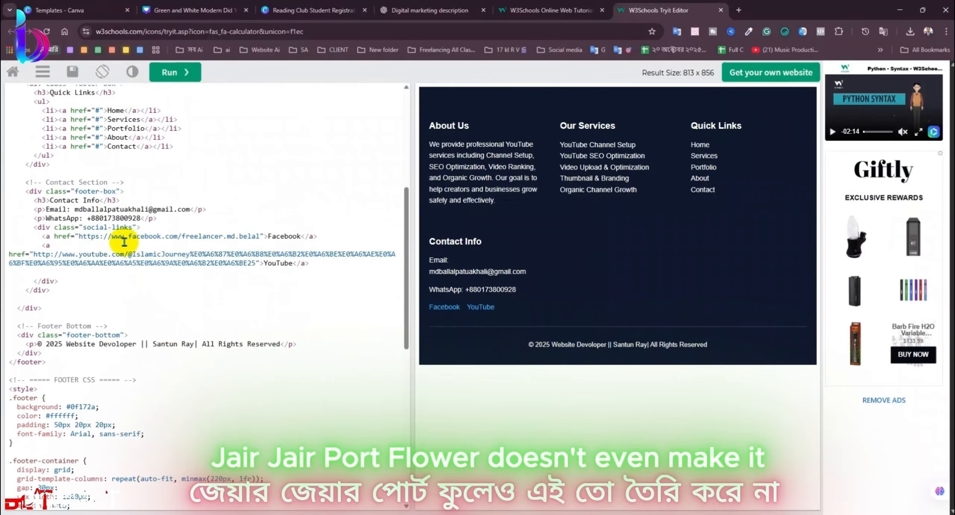
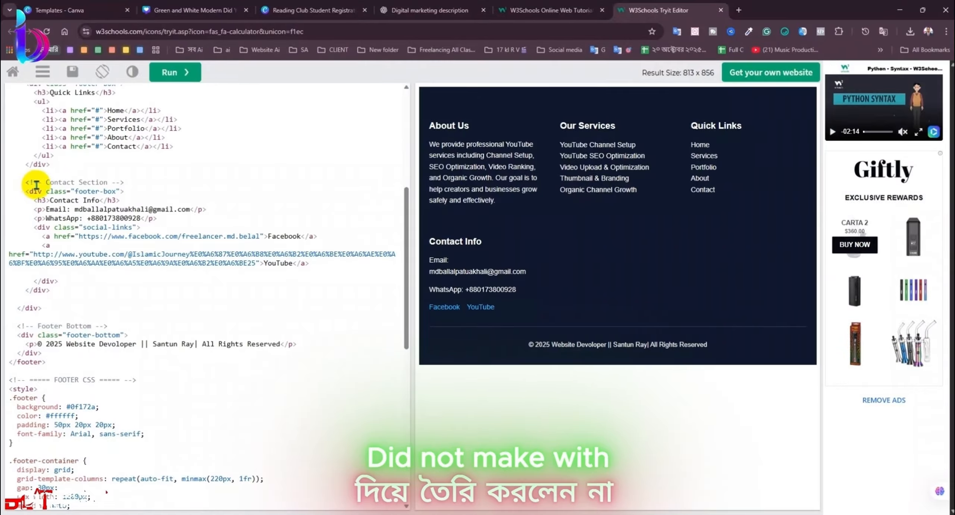
# Step: Insert blank lines after the closing </footer> tag, below the footer-bottom block
pyautogui.click(57, 363)
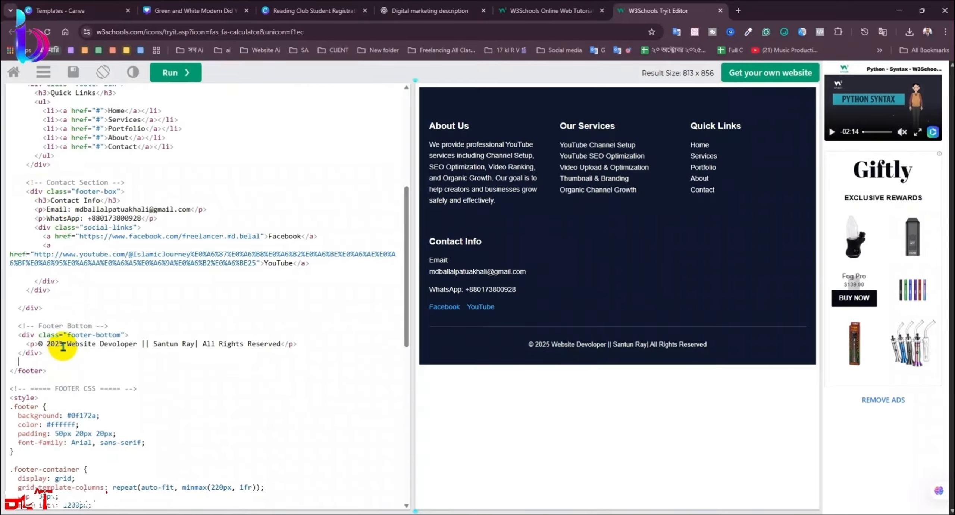
pyautogui.press('Return')
pyautogui.press('Return')
pyautogui.press('Return')
pyautogui.press('Return')
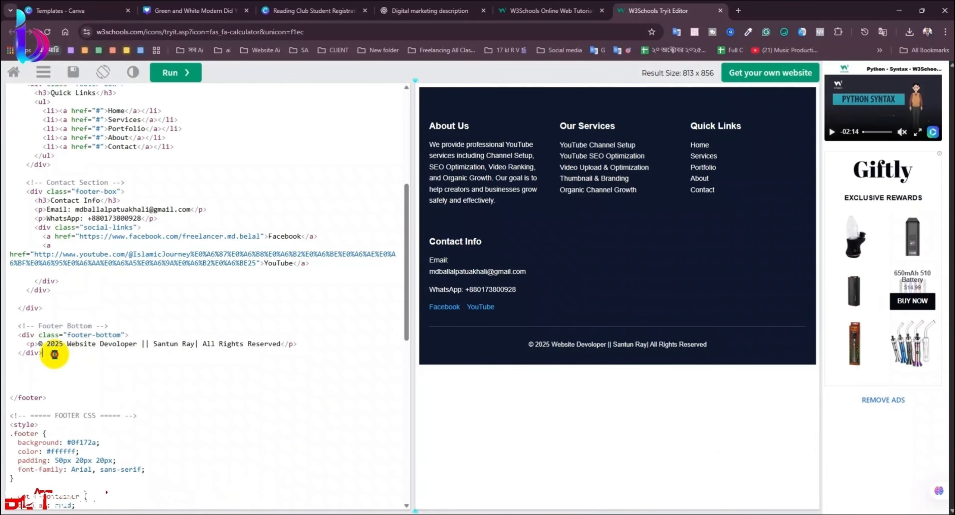
pyautogui.moveTo(54, 354); pyautogui.dragTo(18, 308)
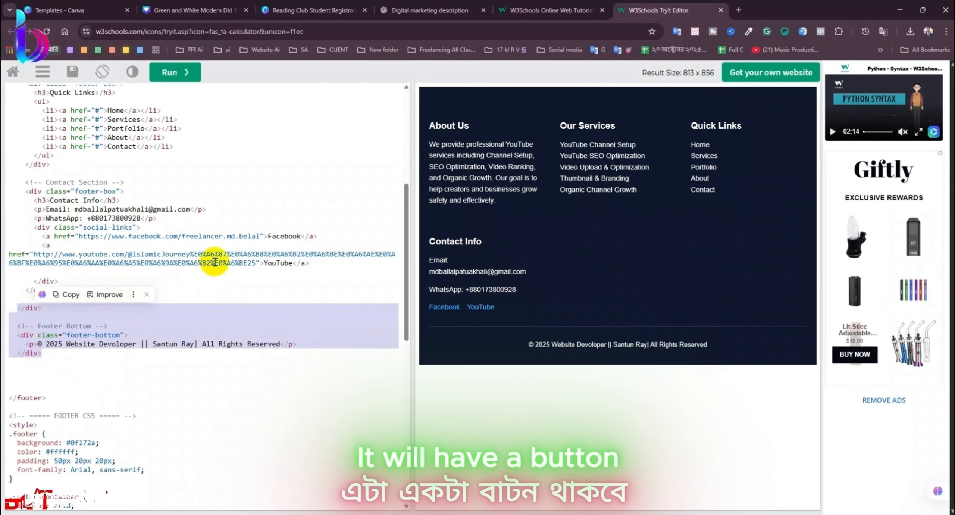
pyautogui.click(209, 219)
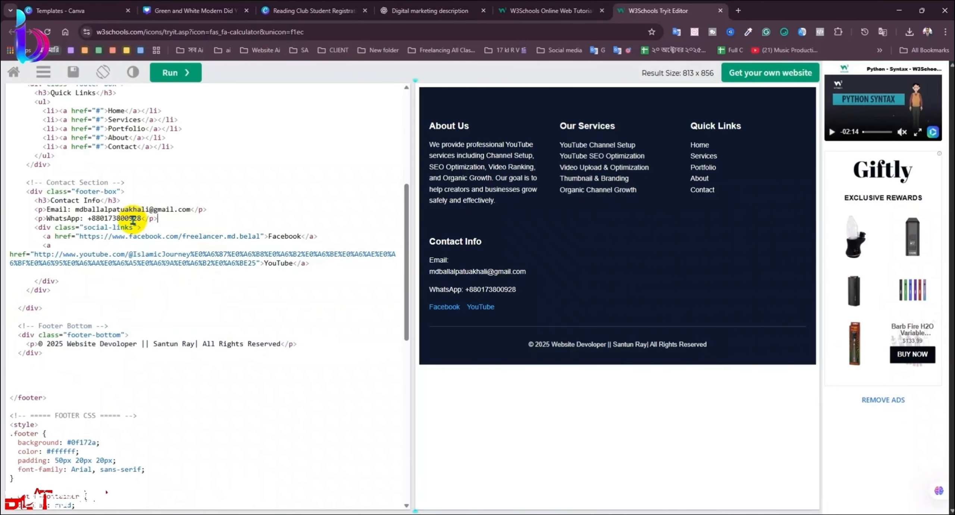
pyautogui.scroll(-6, 166, 266)
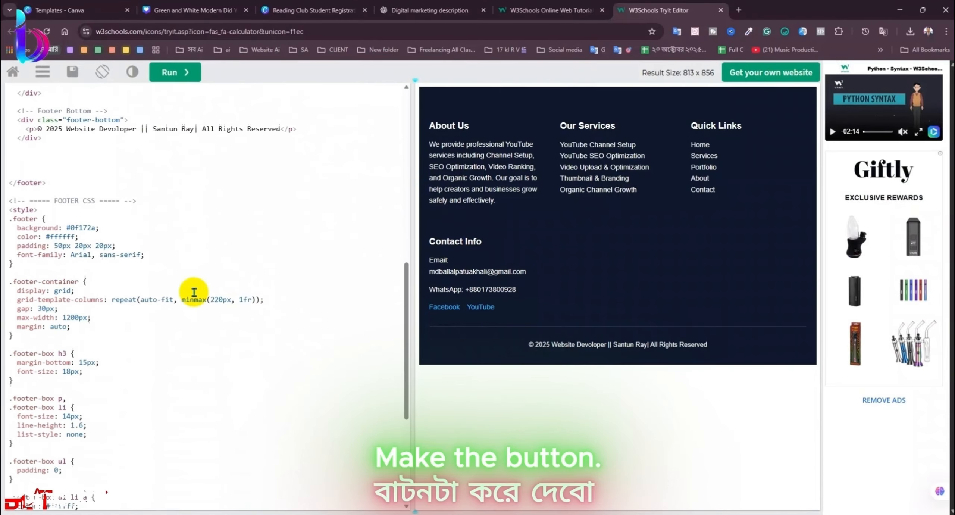
pyautogui.scroll(-6, 194, 292)
pyautogui.scroll(13, 213, 326)
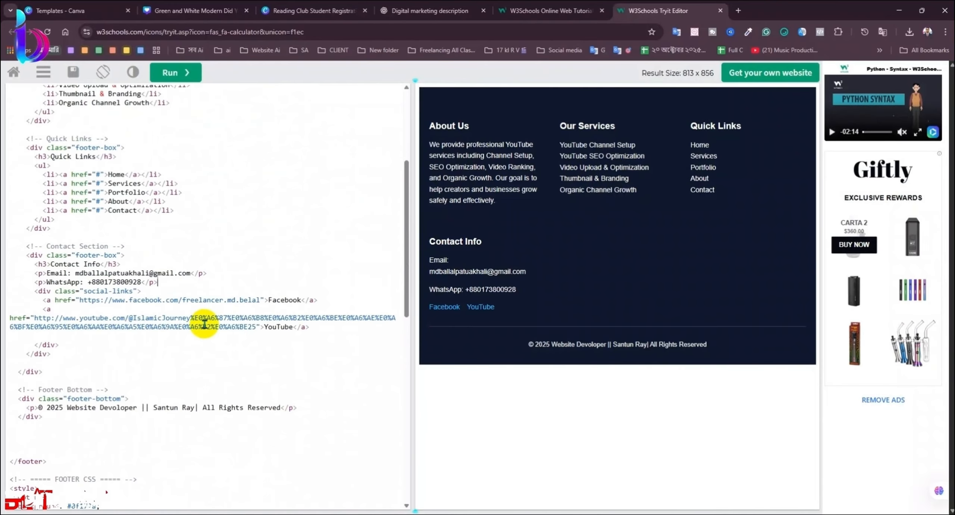
pyautogui.scroll(4, 250, 261)
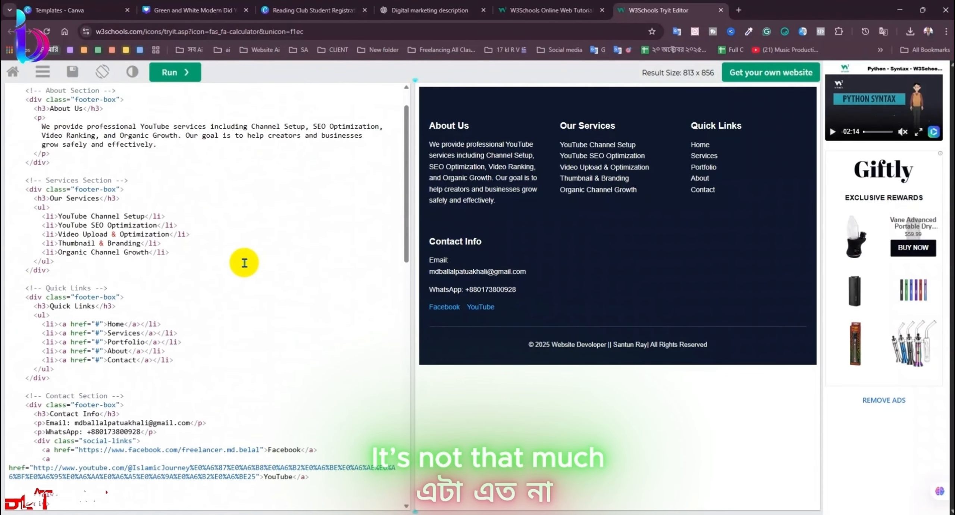
pyautogui.scroll(-1, 238, 262)
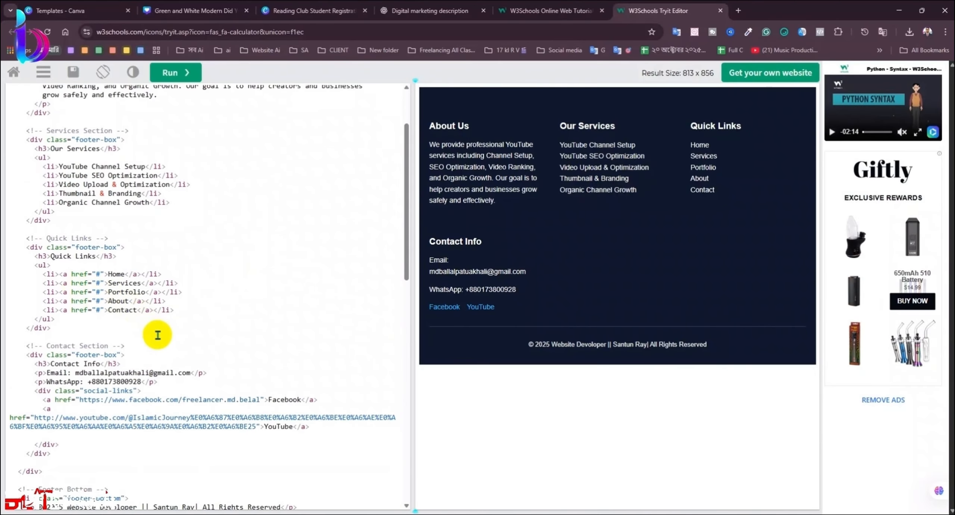
pyautogui.scroll(-1, 157, 333)
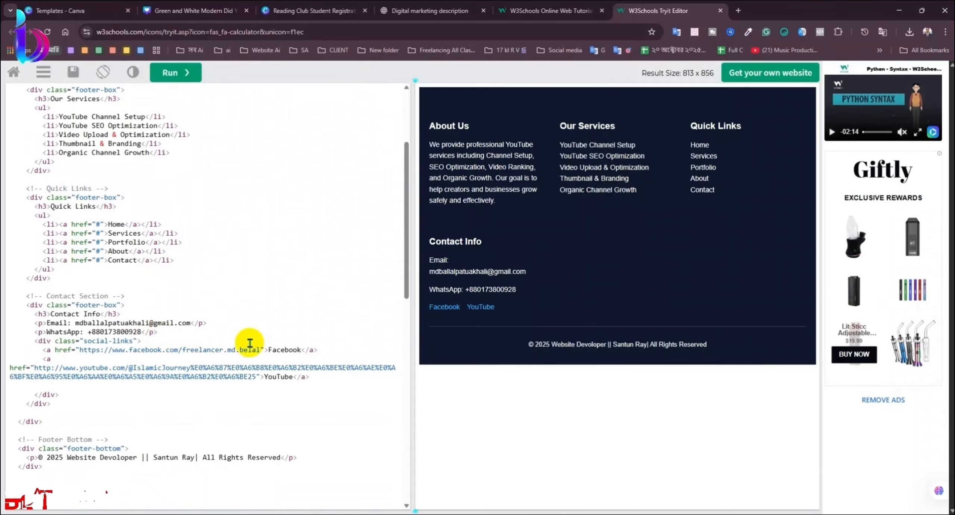
# Step: Select a closing </div> tag and place the cursor on the empty line above </footer>
pyautogui.moveTo(323, 350); pyautogui.dragTo(43, 349)
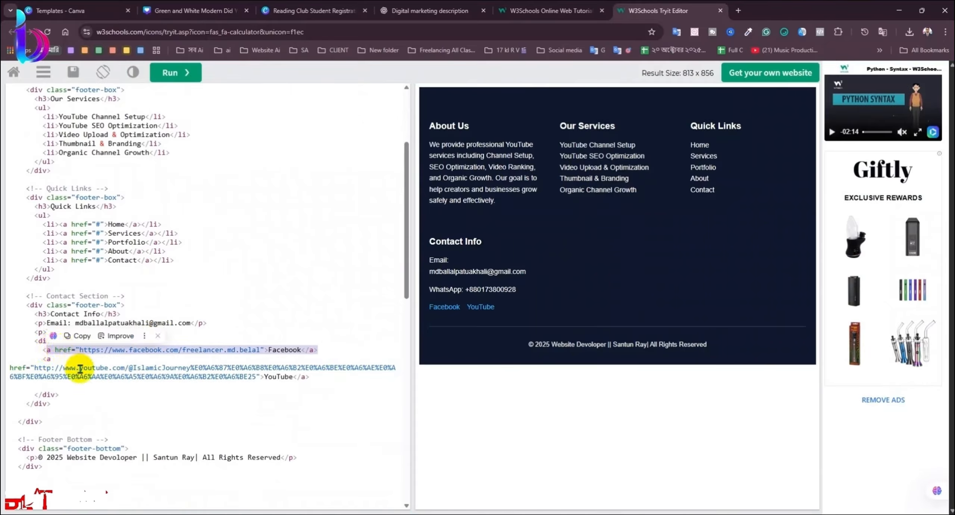
pyautogui.click(92, 397)
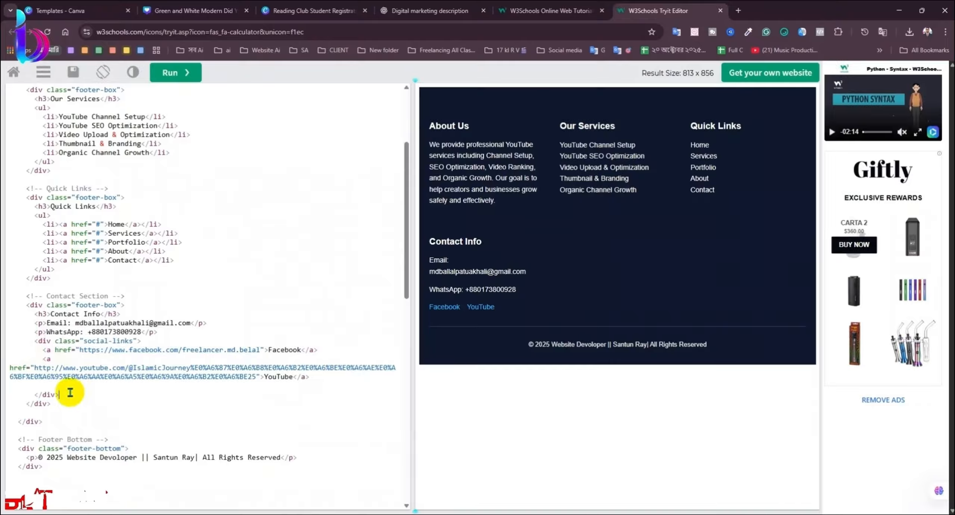
pyautogui.scroll(-2, 74, 373)
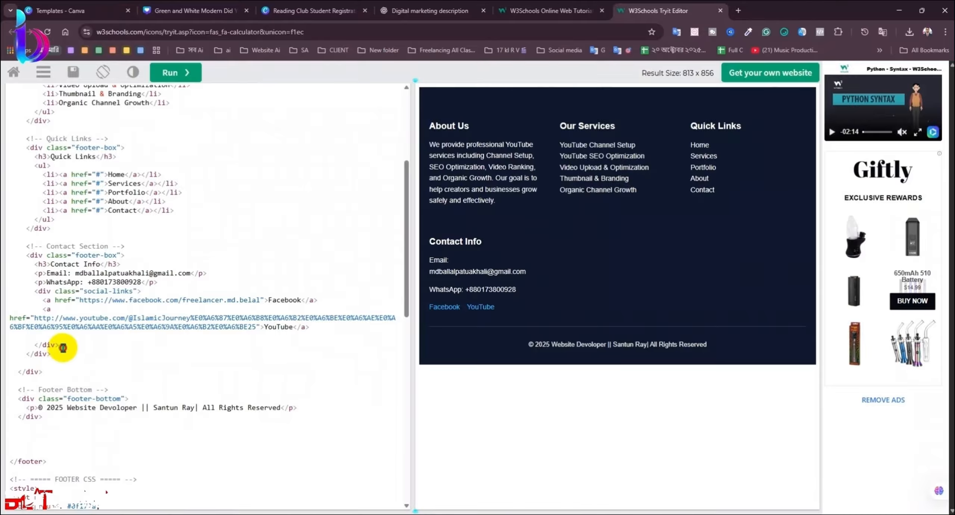
pyautogui.moveTo(63, 348); pyautogui.dragTo(34, 344)
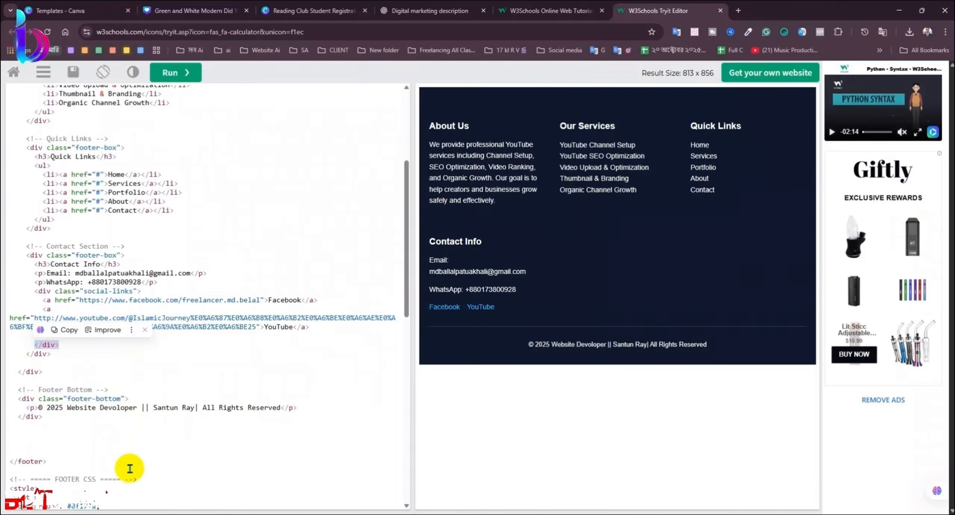
pyautogui.click(46, 445)
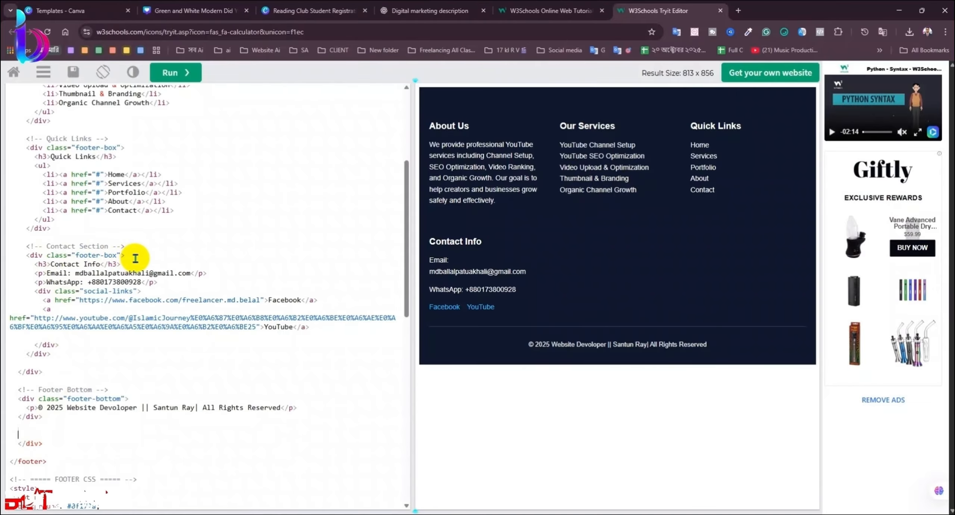
# Step: Copy the footer-box opening div line and paste it below the footer-bottom block
pyautogui.moveTo(136, 258); pyautogui.dragTo(26, 256)
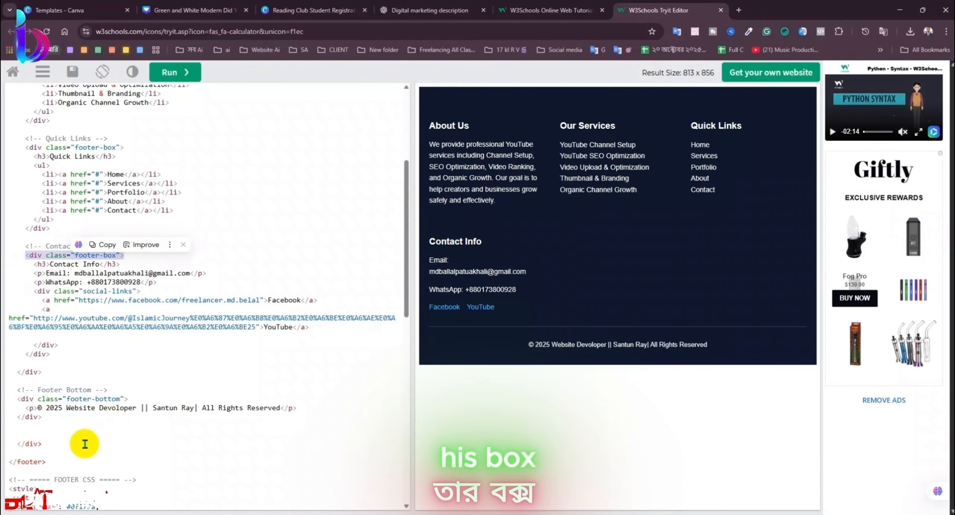
pyautogui.hotkey('ctrl', 'c')
pyautogui.click(47, 425)
pyautogui.hotkey('ctrl', 'v')
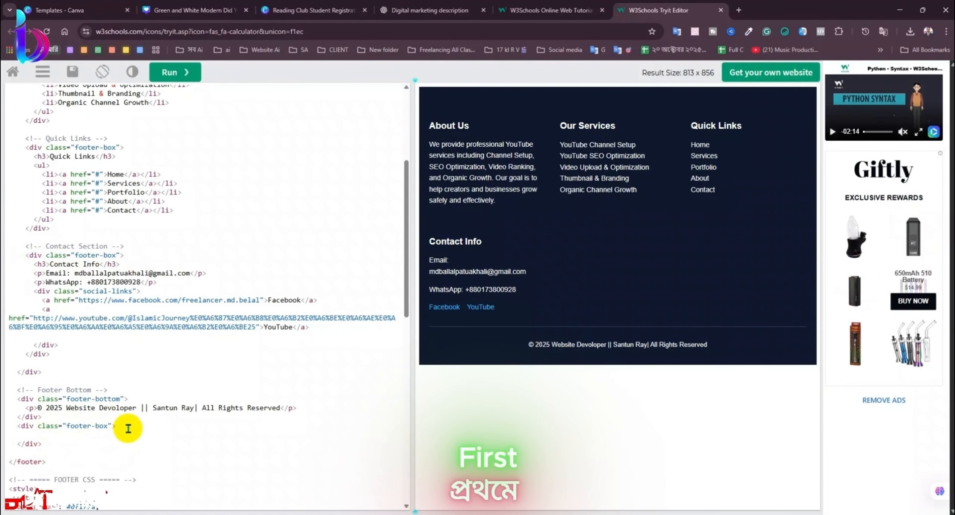
# Step: Paste the social-links div and Facebook link lines after the contact section
pyautogui.moveTo(38, 300); pyautogui.dragTo(68, 302)
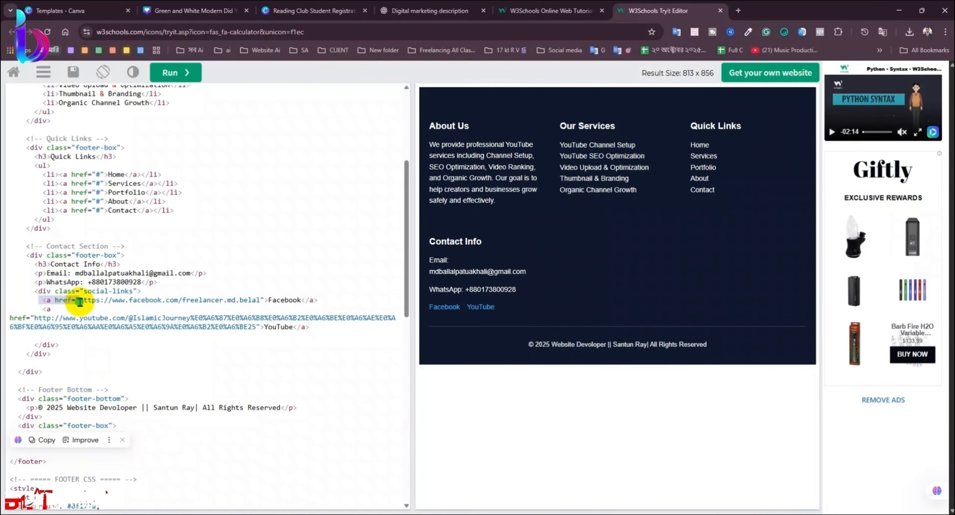
pyautogui.moveTo(30, 291); pyautogui.dragTo(56, 309)
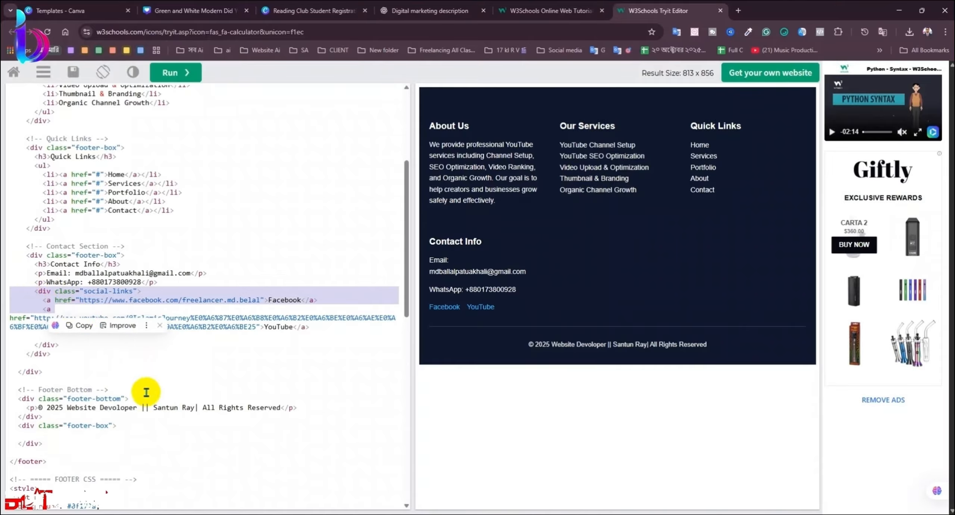
pyautogui.click(56, 362)
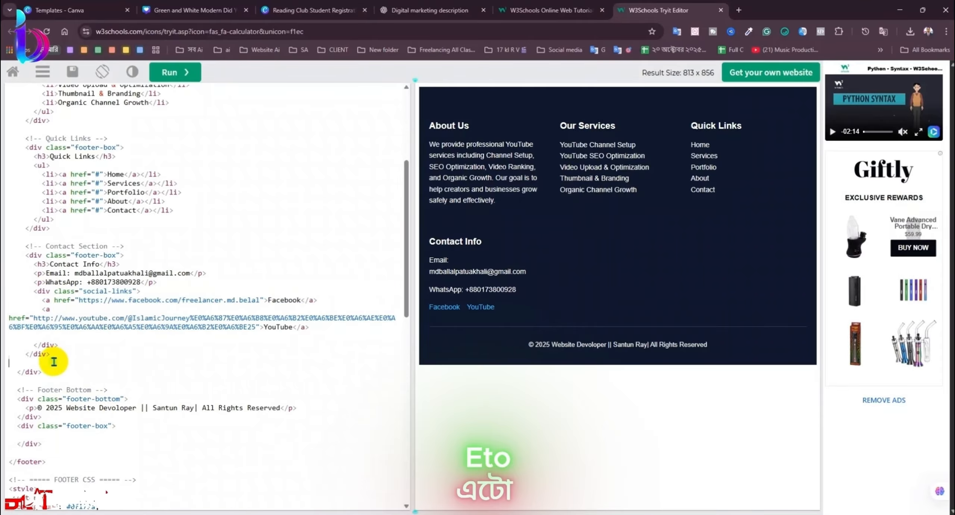
pyautogui.hotkey('ctrl', 'v')
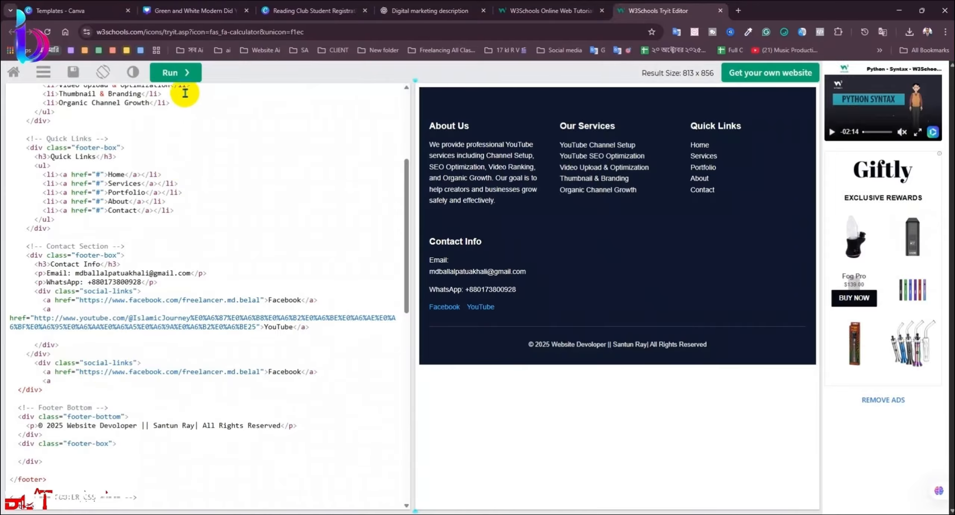
# Step: Rerun the code, widen the result pane, and switch to the Google Sites window
pyautogui.click(175, 72)
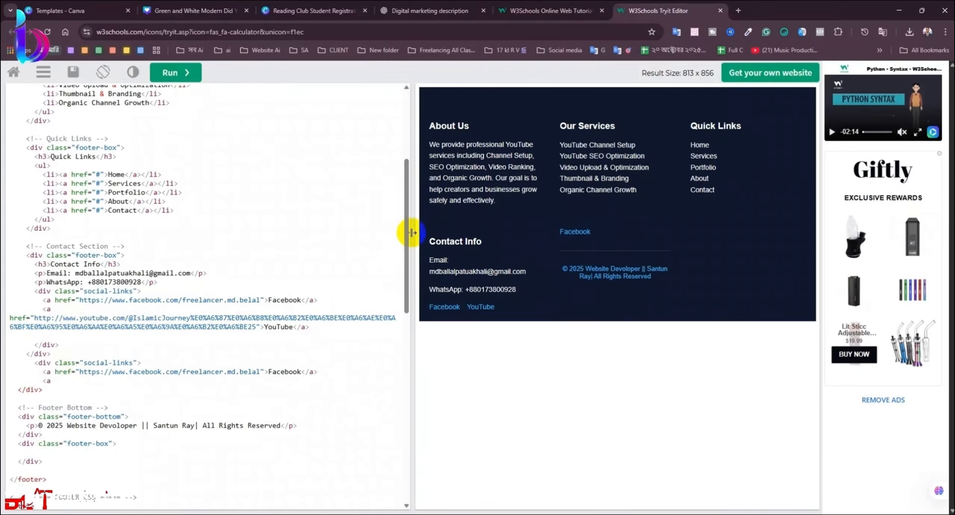
pyautogui.moveTo(411, 232); pyautogui.dragTo(396, 287)
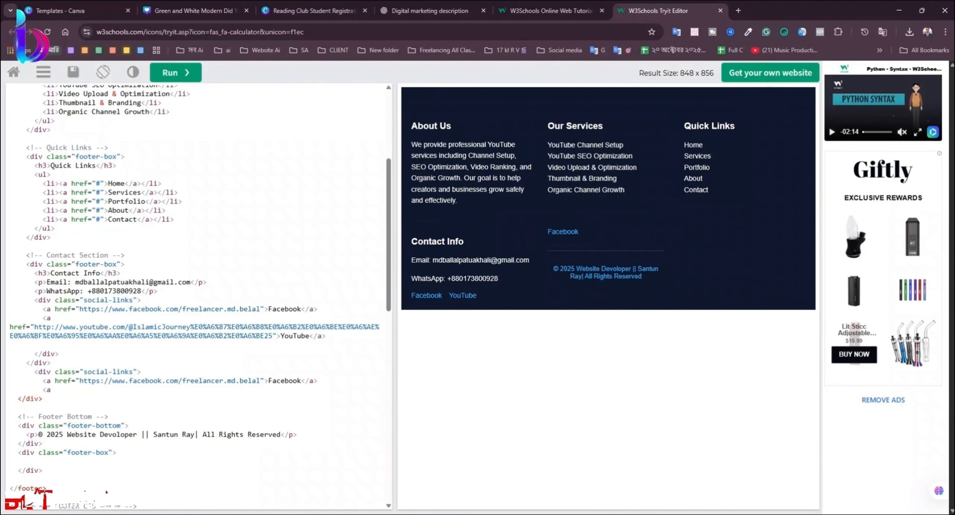
pyautogui.moveTo(254, 1)
pyautogui.click(226, 43)
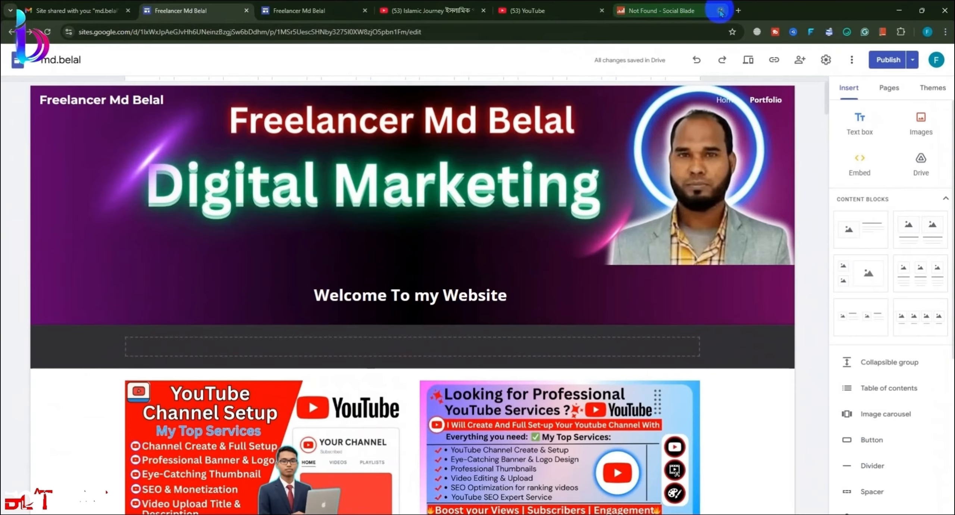
# Step: Open Facebook in a new tab and go to the profile page
pyautogui.click(738, 11)
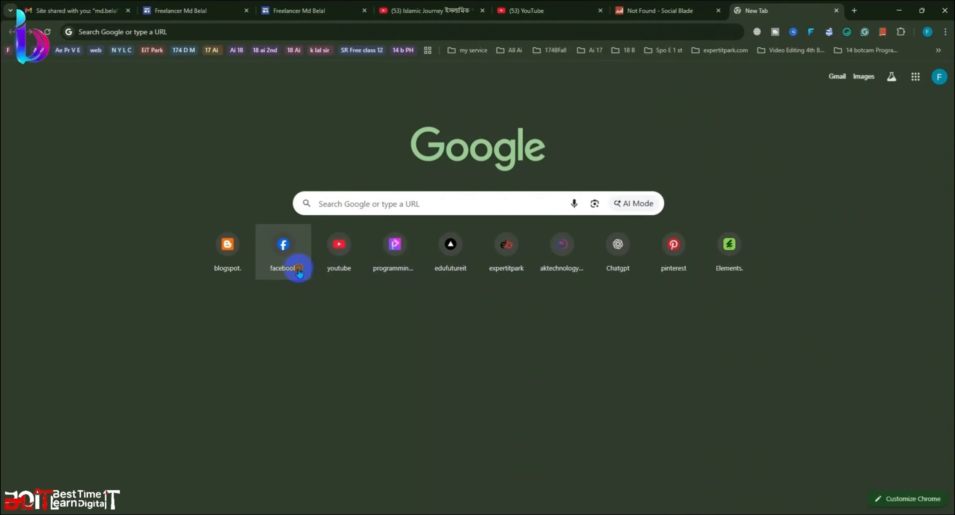
pyautogui.click(298, 249)
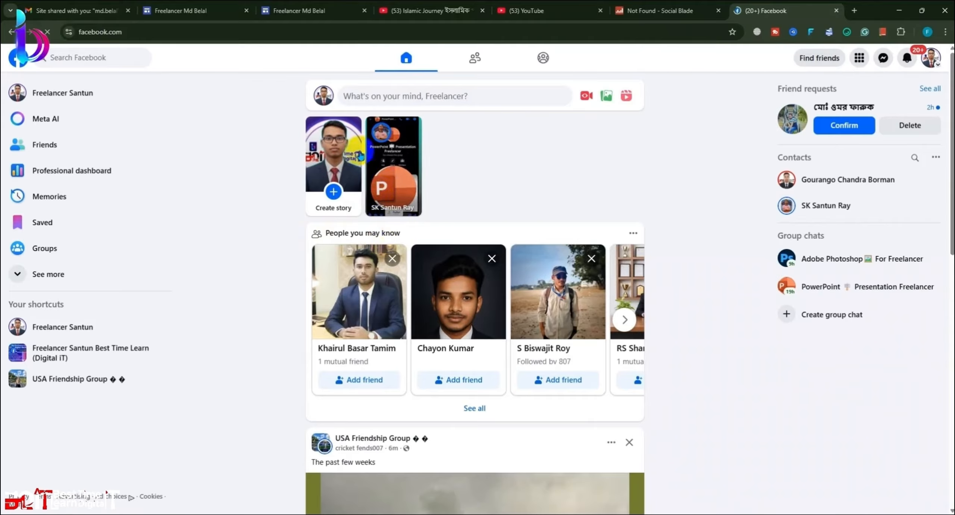
pyautogui.click(316, 99)
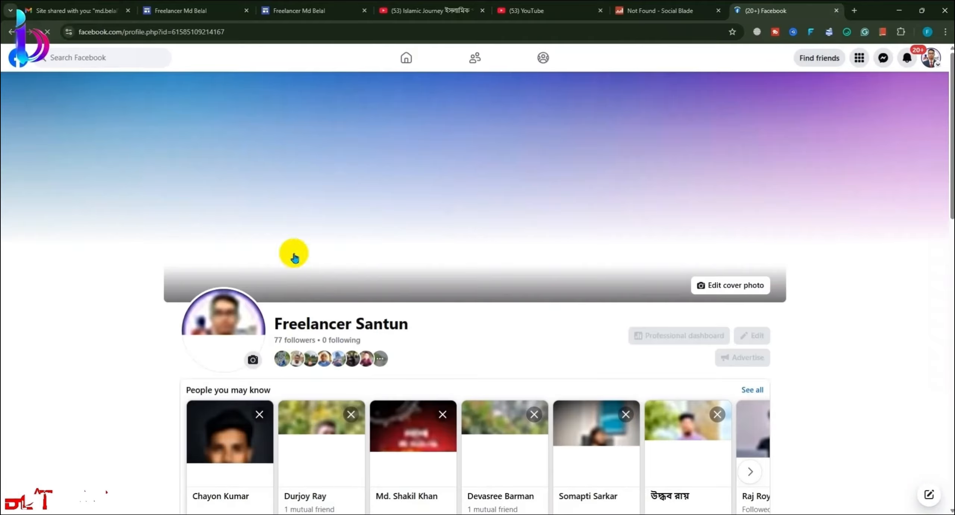
pyautogui.doubleClick(239, 34)
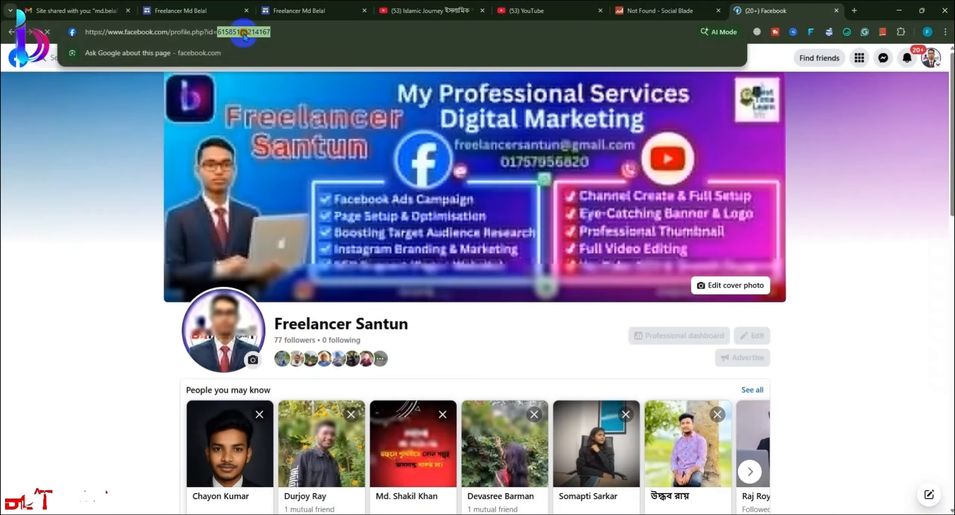
# Step: Dismiss the Google Lens search, copy the profile page's address, and minimize Facebook
pyautogui.click(301, 48)
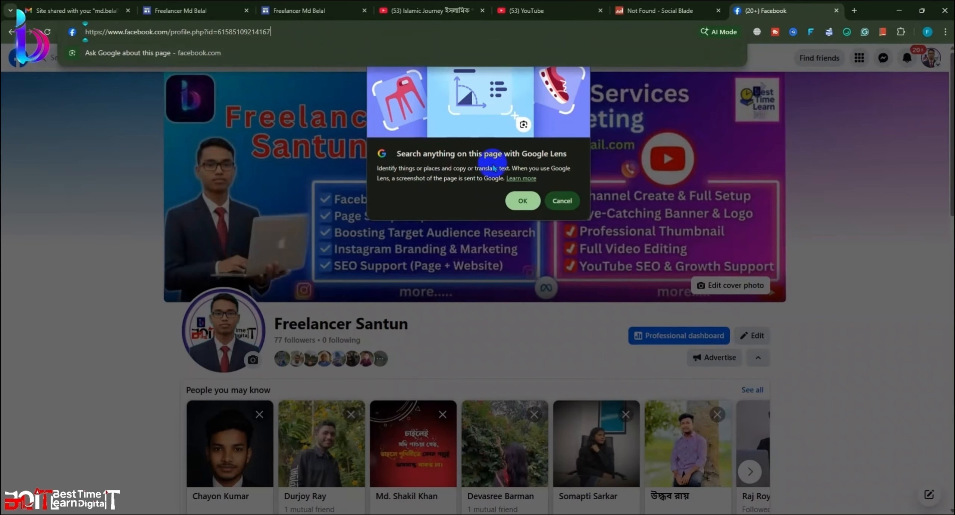
pyautogui.click(522, 200)
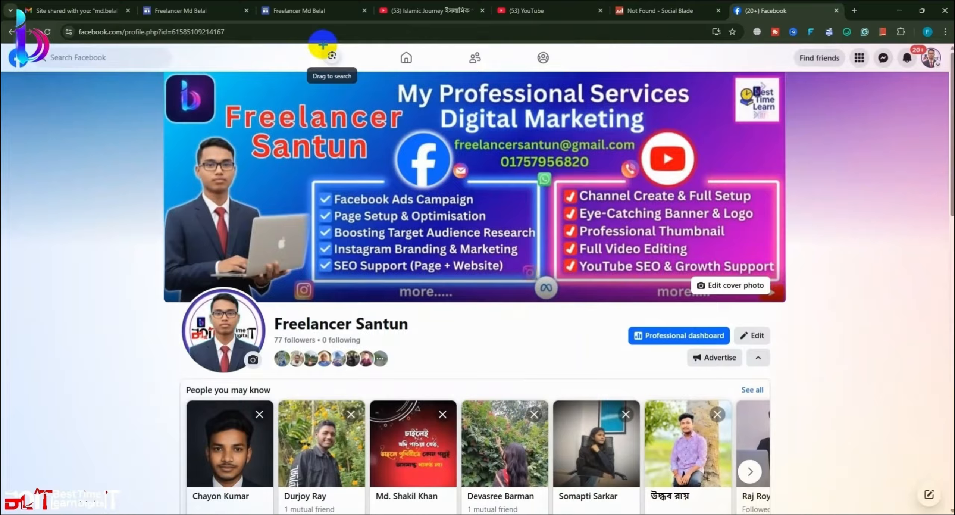
pyautogui.click(325, 46)
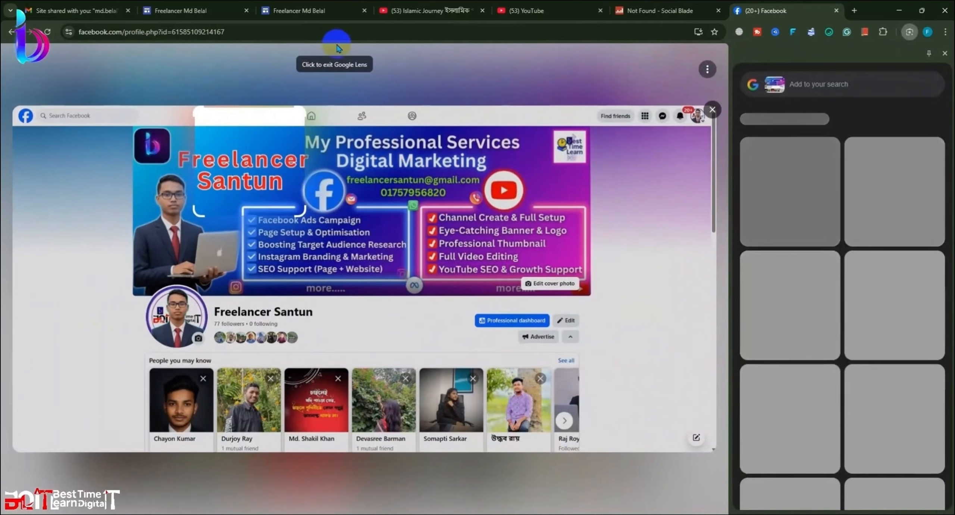
pyautogui.moveTo(281, 141); pyautogui.dragTo(466, 274)
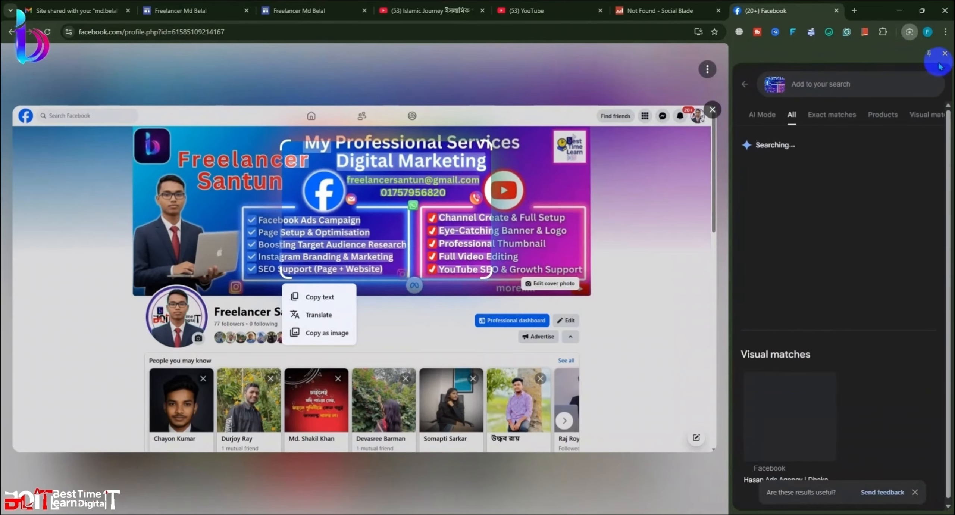
pyautogui.click(944, 53)
pyautogui.click(288, 32)
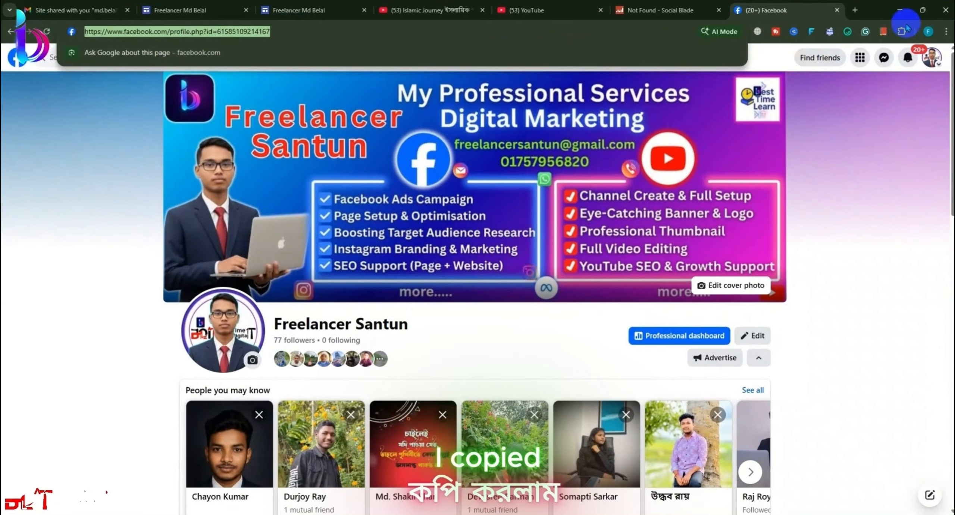
pyautogui.click(899, 11)
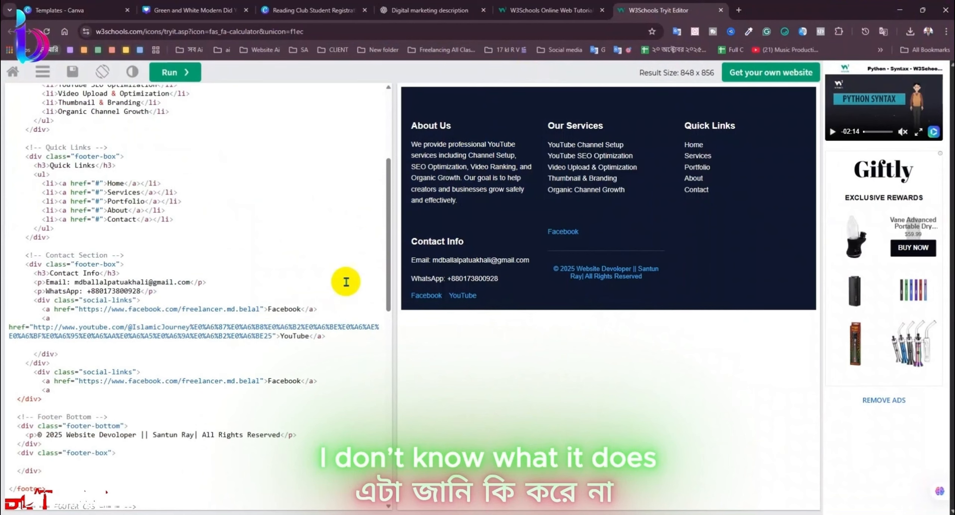
# Step: Replace the second Facebook link's URL with the copied profile address
pyautogui.scroll(-2, 138, 300)
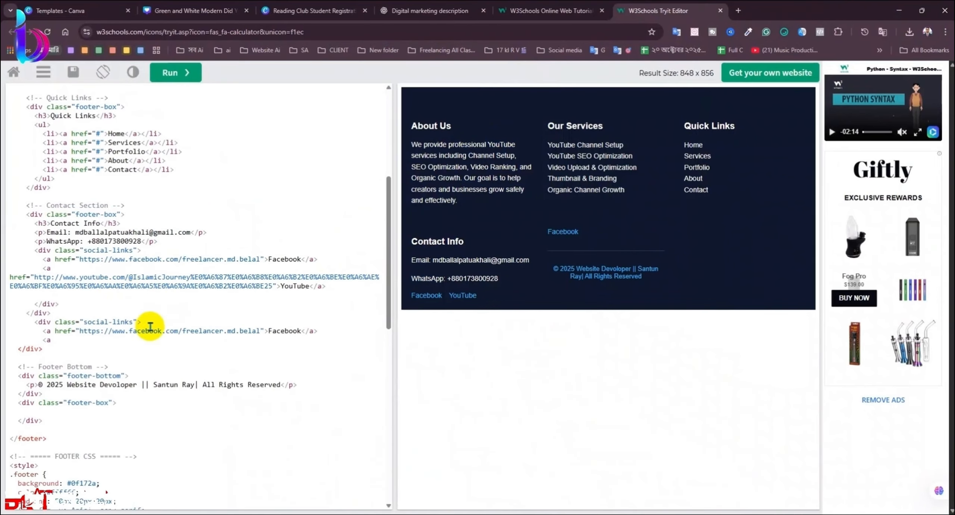
pyautogui.scroll(-2, 95, 294)
pyautogui.moveTo(79, 284); pyautogui.dragTo(260, 280)
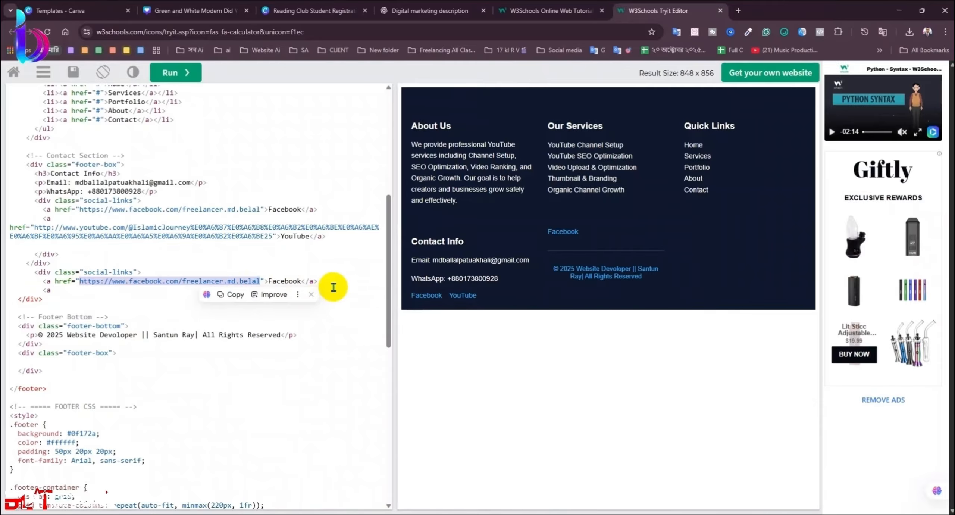
pyautogui.hotkey('ctrl', 'v')
pyautogui.click(175, 72)
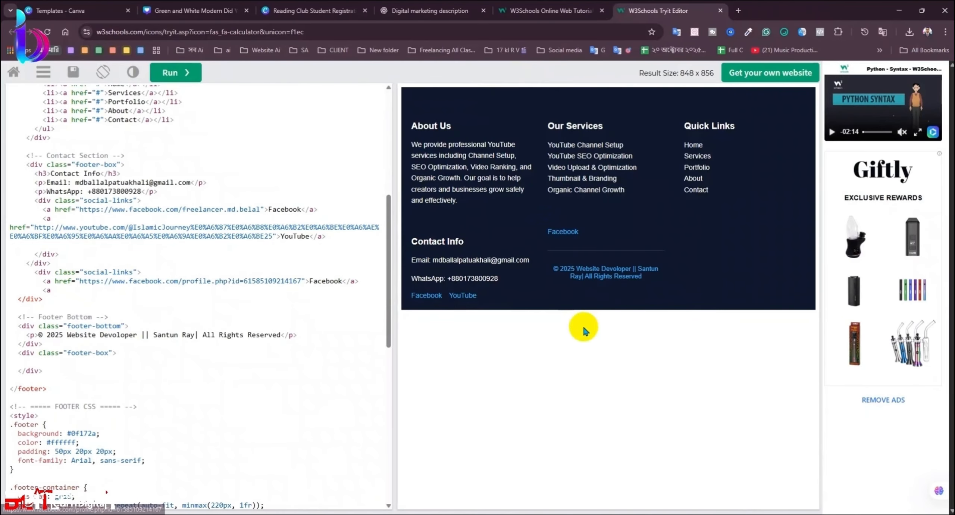
# Step: Join the closing div onto the anchor line and widen the result preview
pyautogui.click(156, 261)
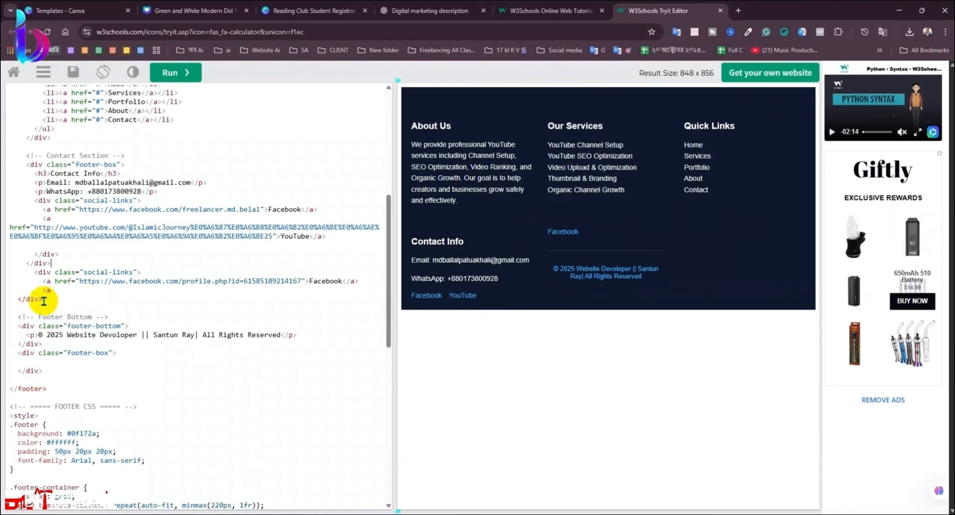
pyautogui.click(68, 249)
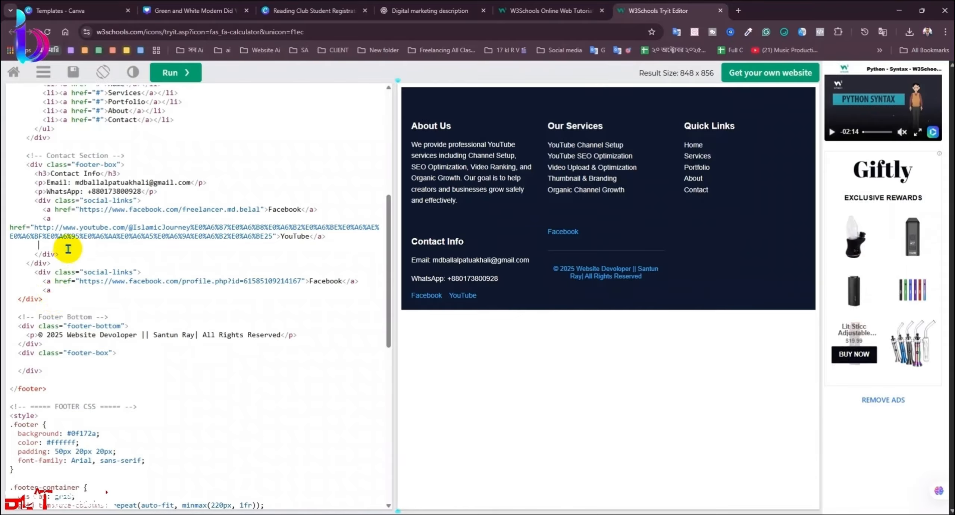
pyautogui.press('Return')
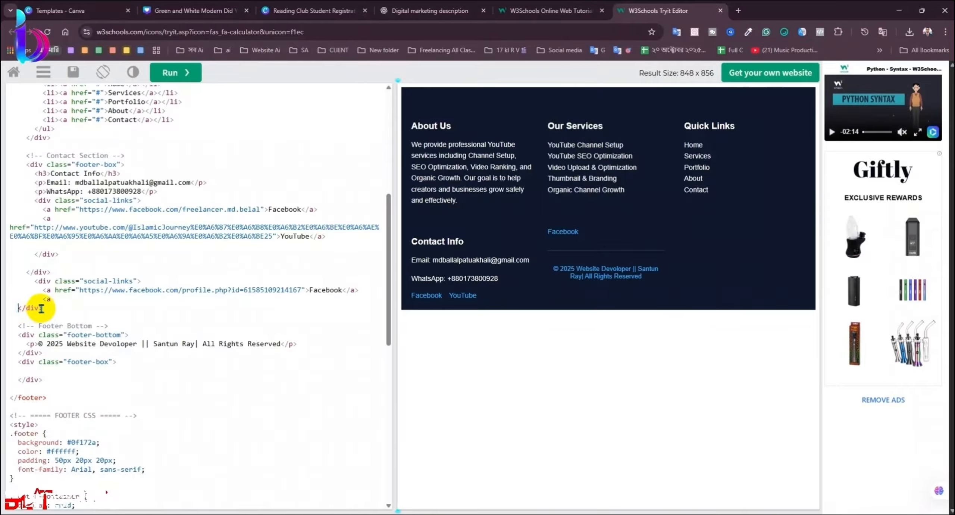
pyautogui.press('BackSpace')
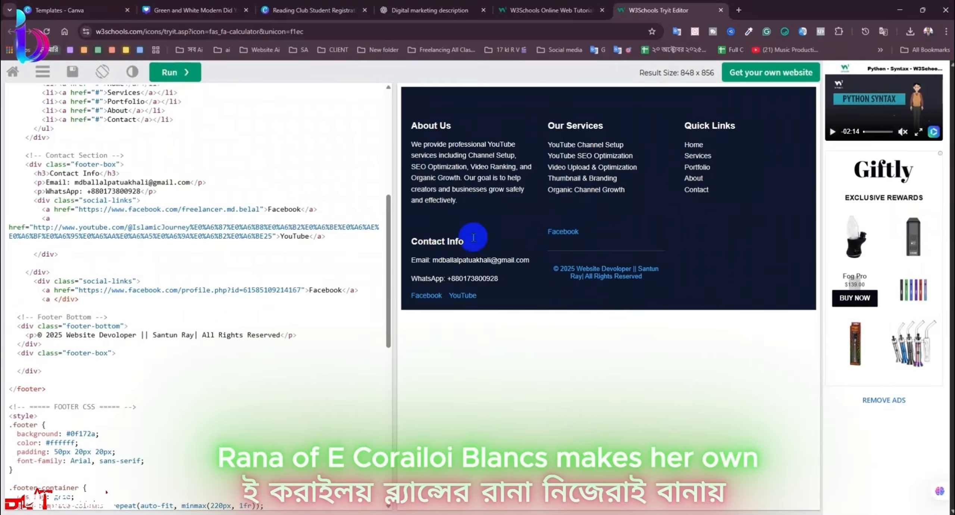
pyautogui.moveTo(387, 239); pyautogui.dragTo(421, 283)
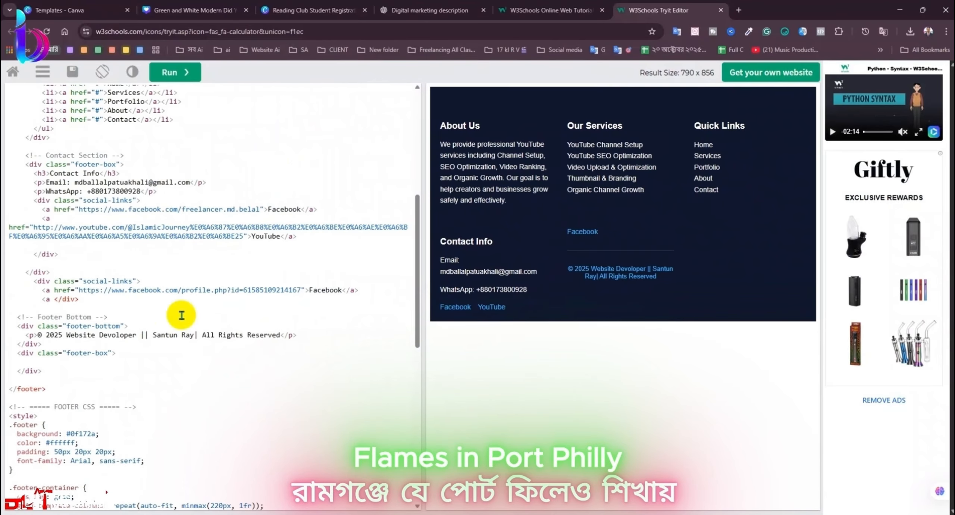
# Step: Delete the extra social-links block and rerun to check the preview
pyautogui.moveTo(100, 303); pyautogui.dragTo(24, 259)
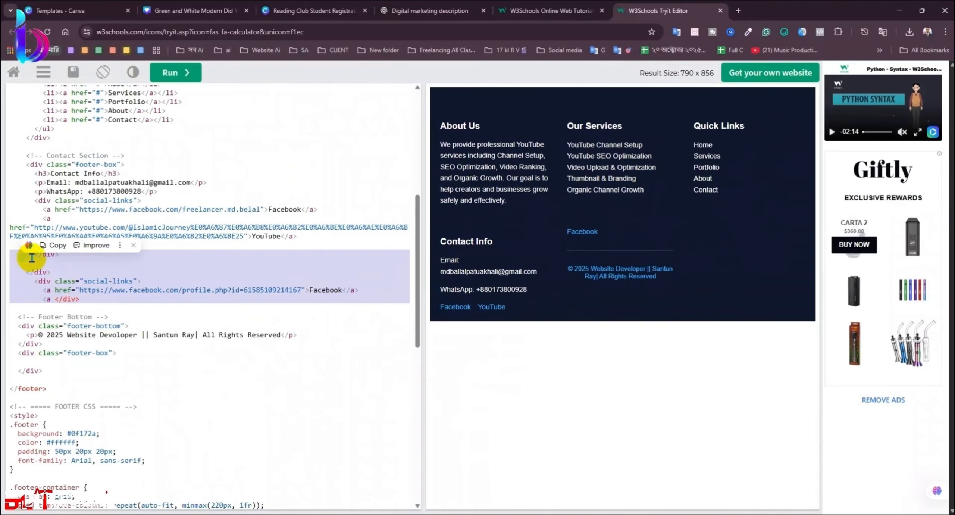
pyautogui.press('BackSpace')
pyautogui.click(182, 81)
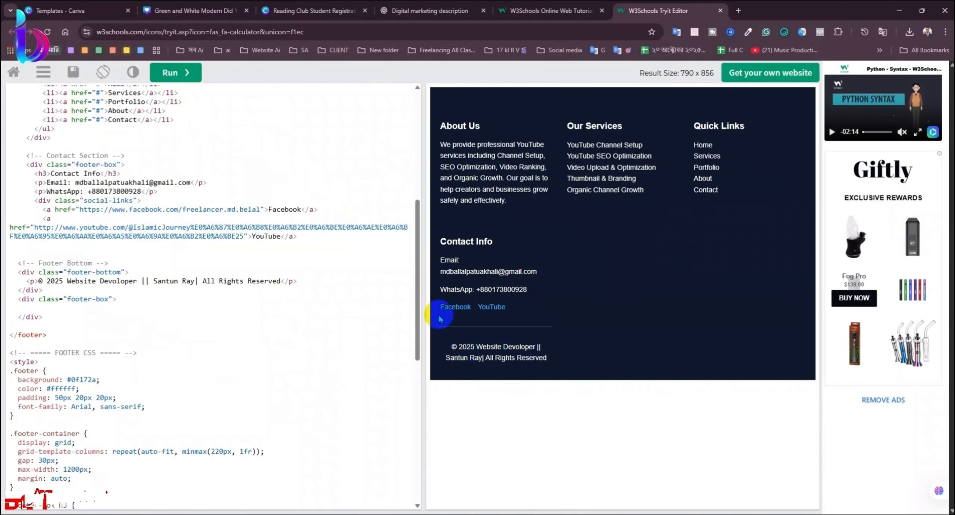
pyautogui.moveTo(423, 294); pyautogui.dragTo(243, 314)
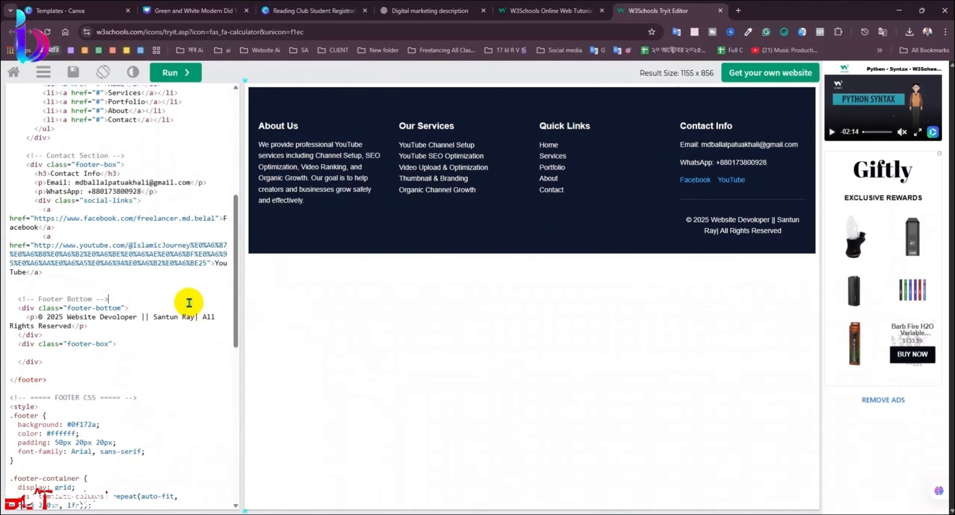
# Step: Restore the social-links block with undo, rerun, and select all the code
pyautogui.hotkey('ctrl', 'z')
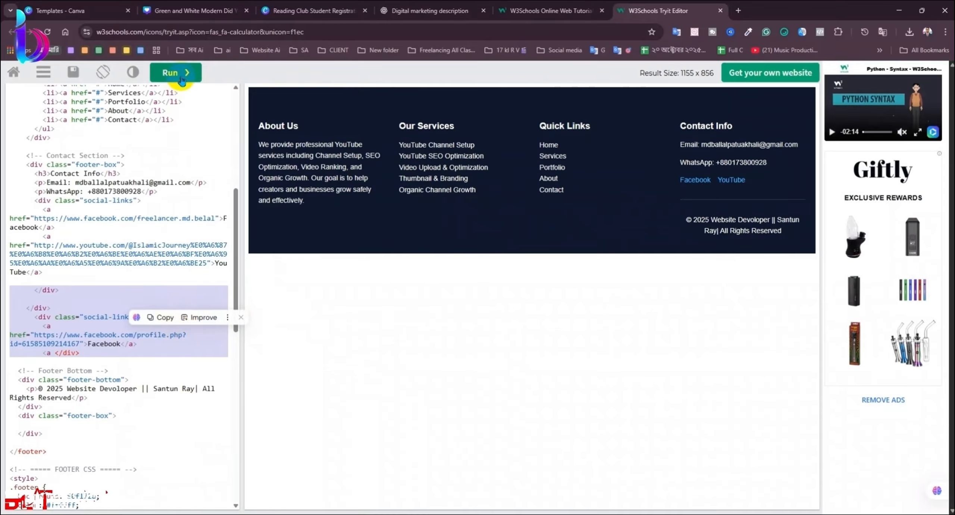
pyautogui.click(174, 72)
pyautogui.click(154, 249)
pyautogui.hotkey('ctrl', 'a')
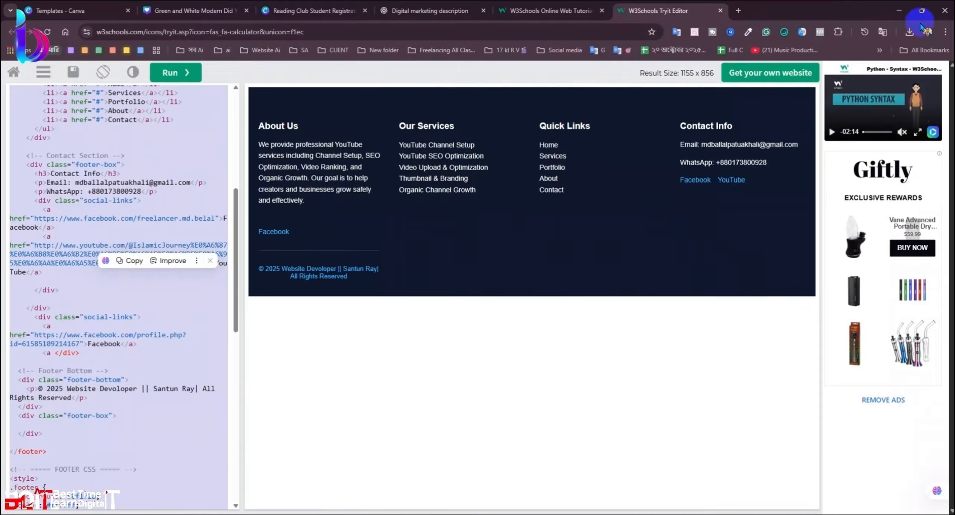
# Step: Return to the Google Sites editor and find the footer embed below Thank You
pyautogui.click(896, 15)
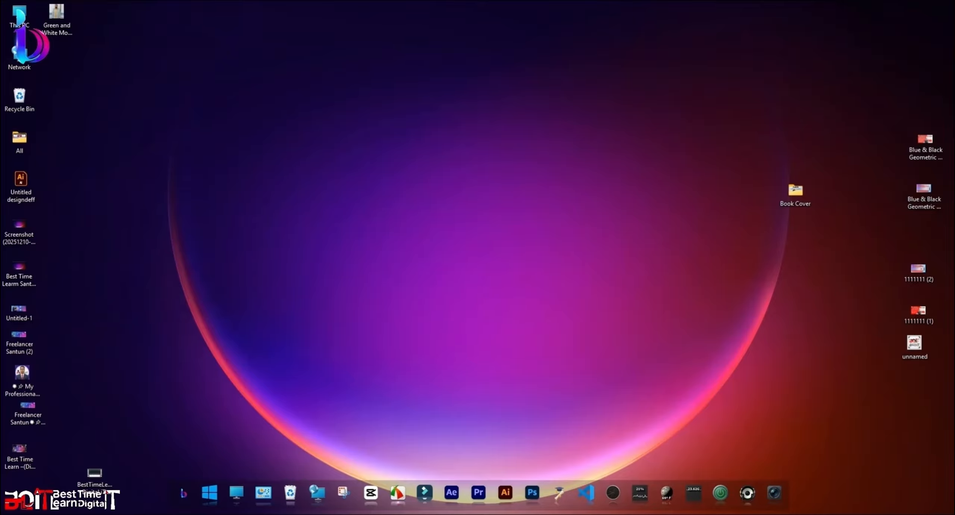
pyautogui.click(235, 61)
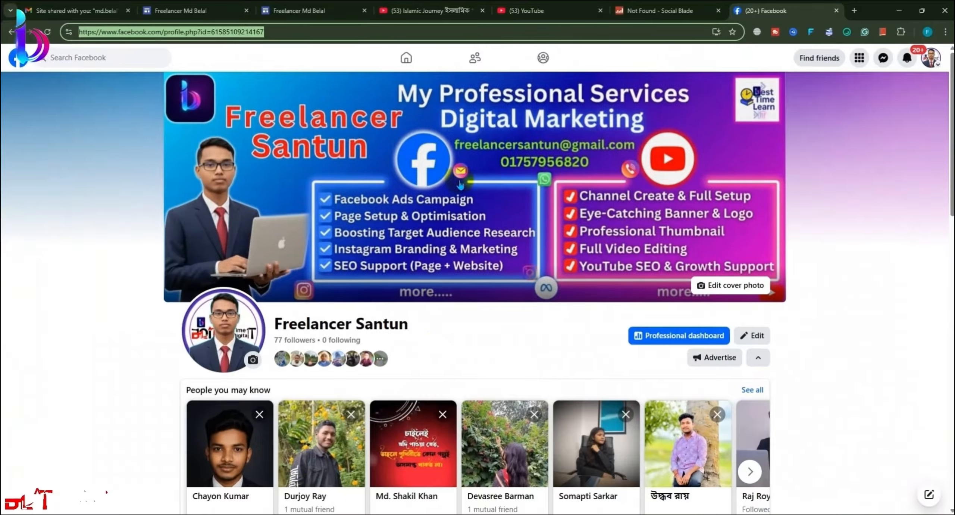
pyautogui.click(186, 11)
pyautogui.scroll(-10, 405, 330)
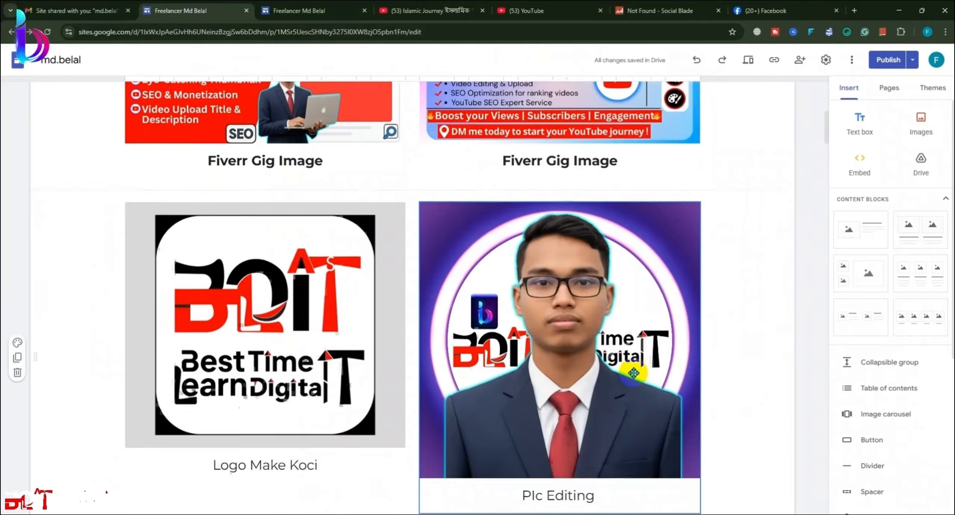
pyautogui.scroll(-10, 656, 384)
pyautogui.scroll(3, 688, 324)
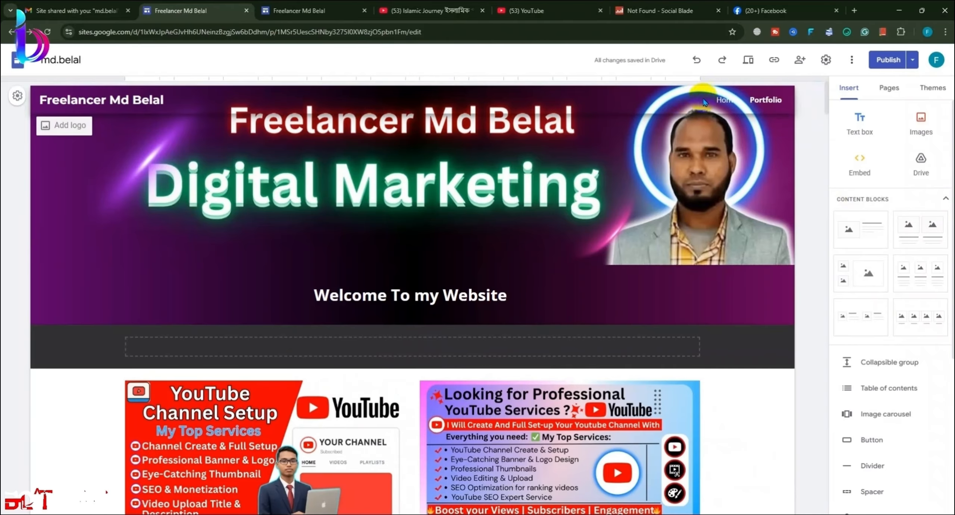
pyautogui.scroll(-15, 509, 185)
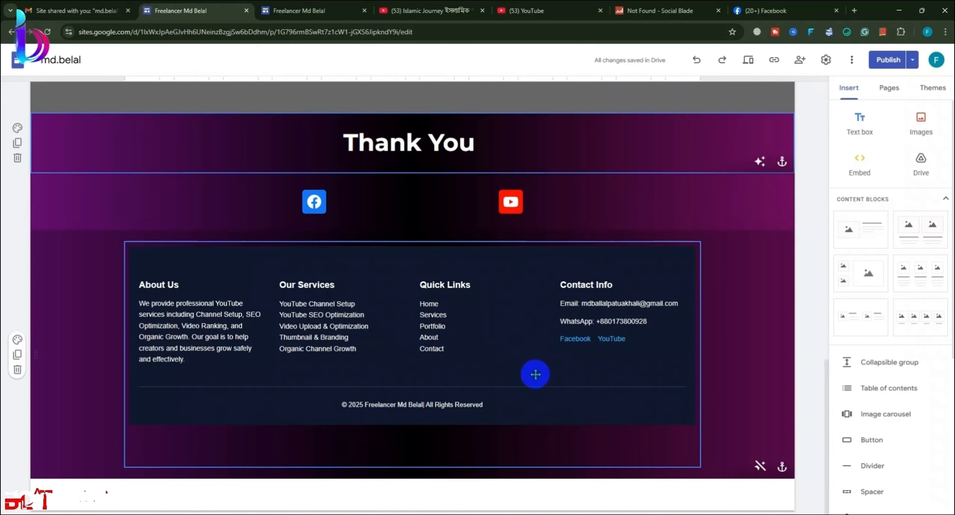
# Step: Replace the footer embed's code with the newly copied footer code
pyautogui.doubleClick(536, 374)
pyautogui.hotkey('ctrl', 'a')
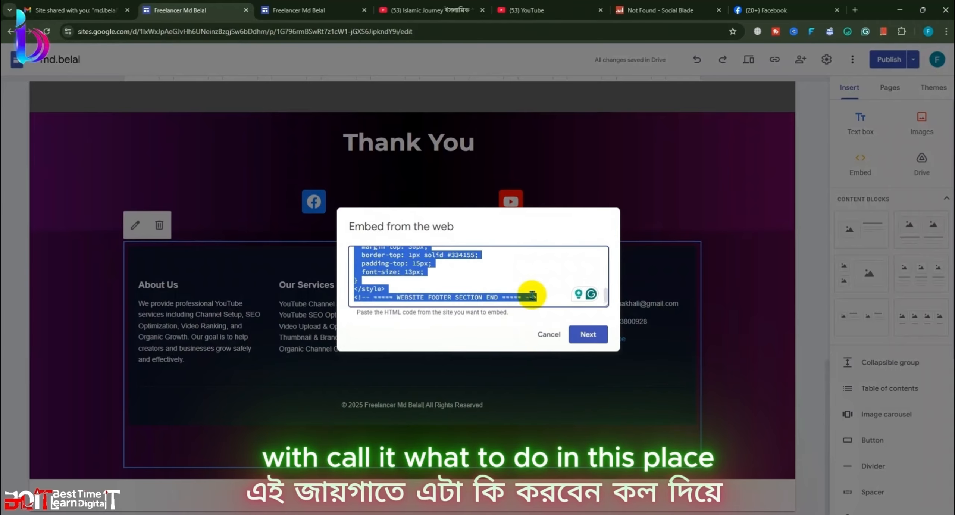
pyautogui.hotkey('ctrl', 'v')
pyautogui.click(588, 334)
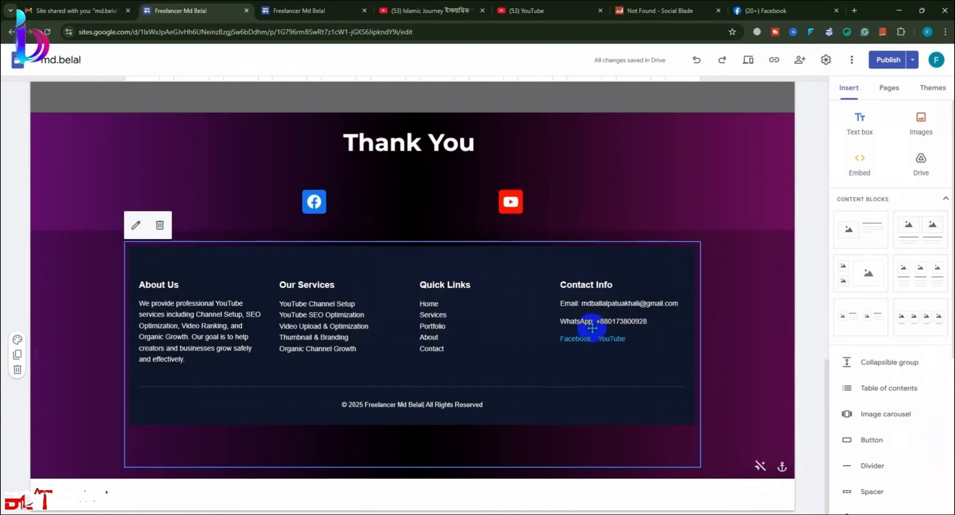
# Step: Check the publish review and return to editing the page
pyautogui.click(872, 68)
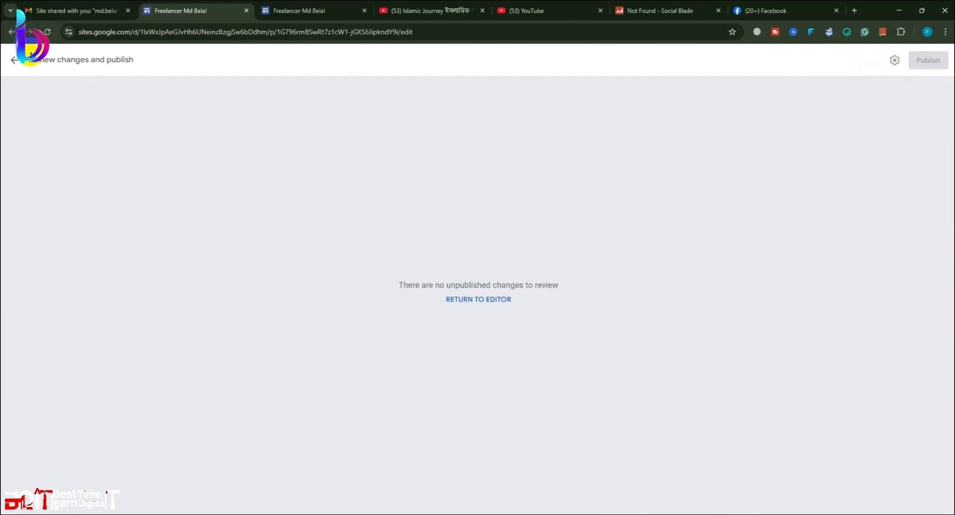
pyautogui.click(15, 65)
pyautogui.scroll(-15, 731, 262)
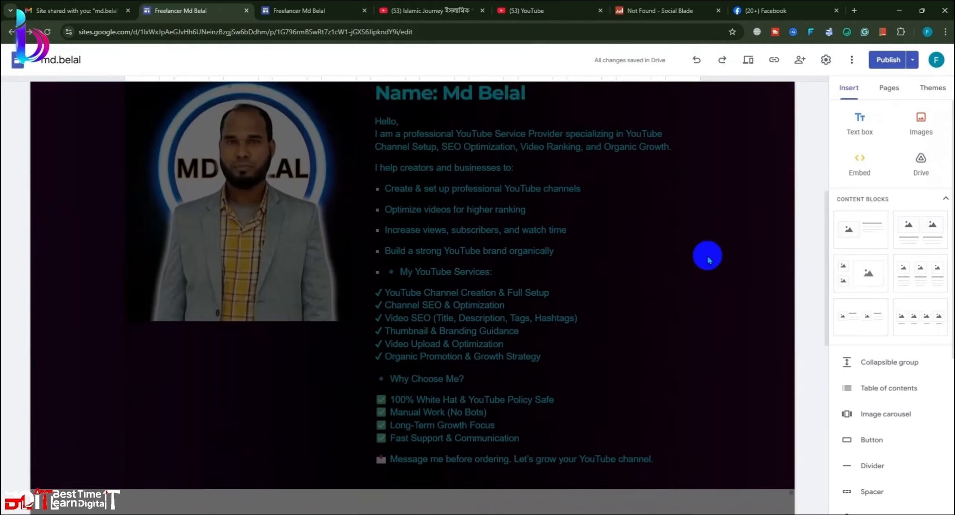
pyautogui.scroll(-3, 750, 290)
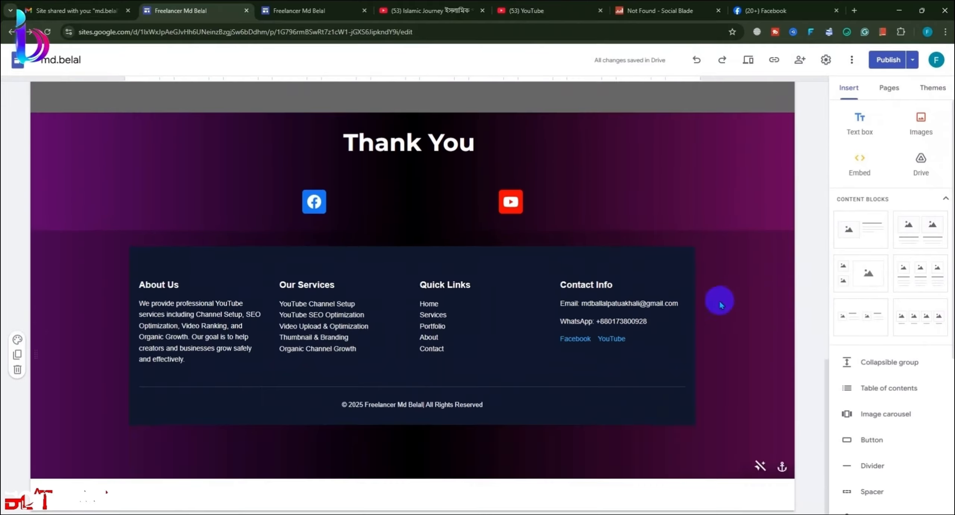
# Step: Insert a new embed containing the pasted footer code into the page
pyautogui.click(858, 125)
pyautogui.click(643, 424)
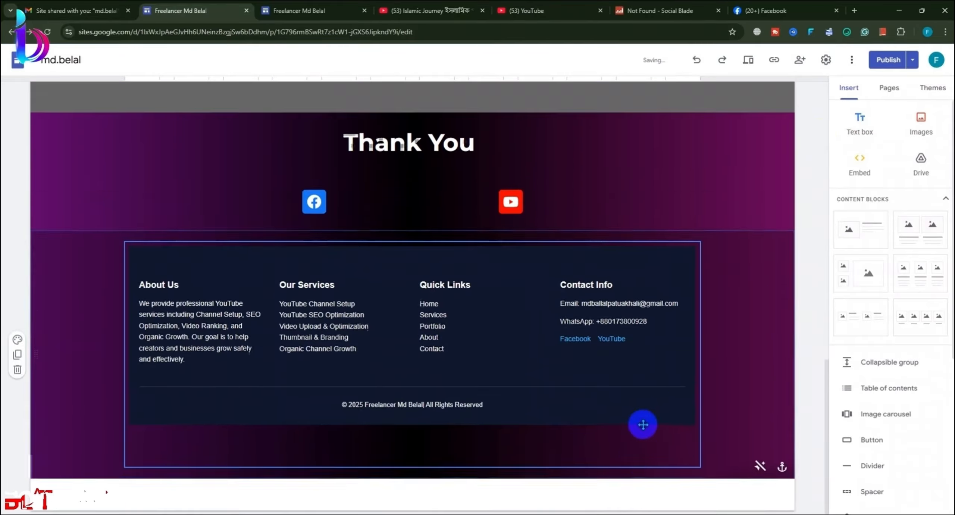
pyautogui.click(859, 164)
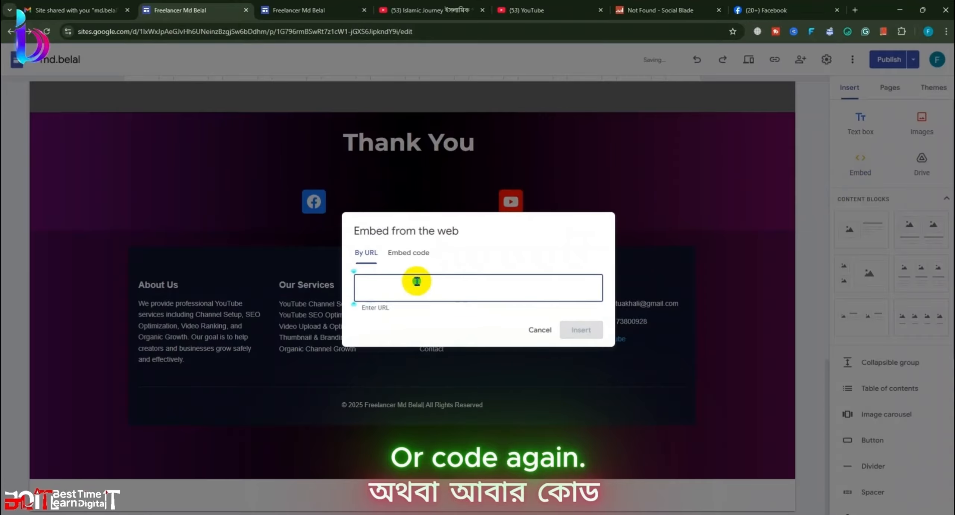
pyautogui.click(411, 252)
pyautogui.hotkey('ctrl', 'v')
pyautogui.click(583, 346)
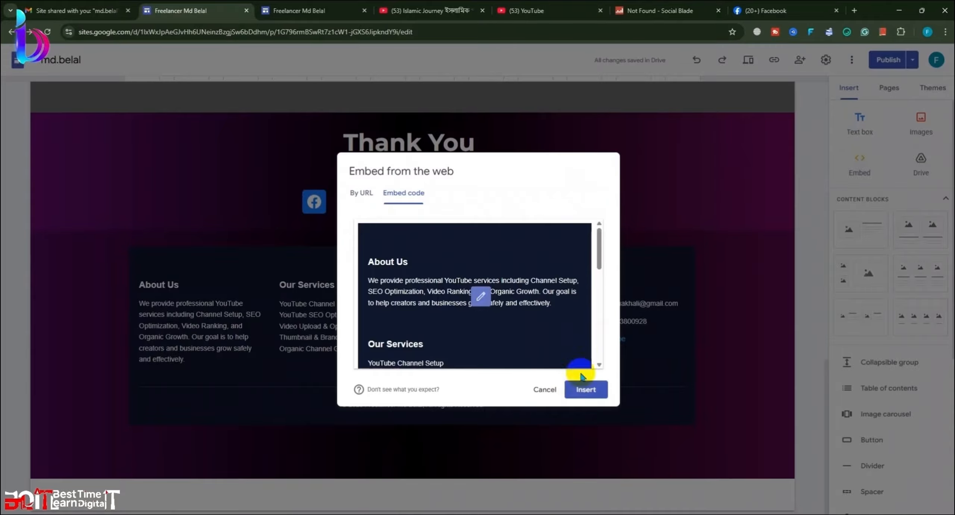
pyautogui.click(590, 398)
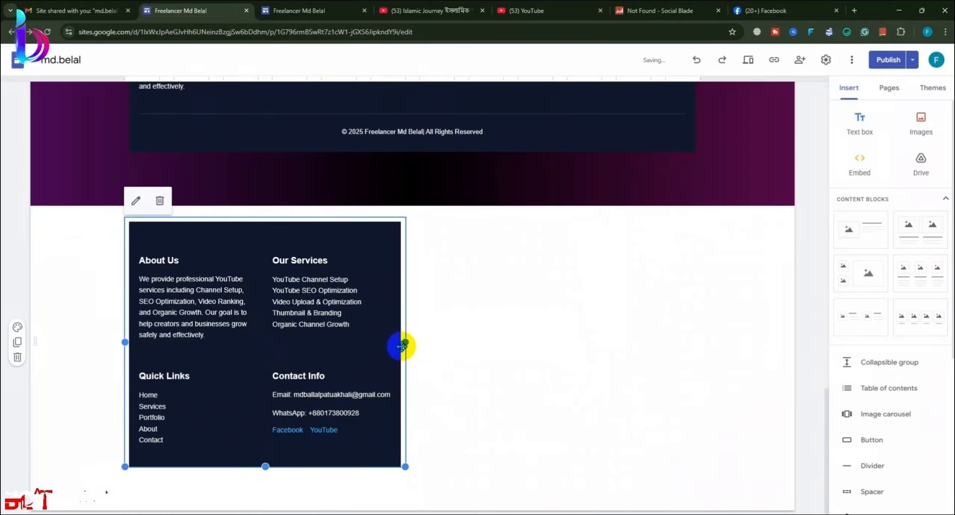
# Step: Widen the new footer embed so its columns fit one row, and shorten its height
pyautogui.moveTo(405, 343); pyautogui.dragTo(716, 382)
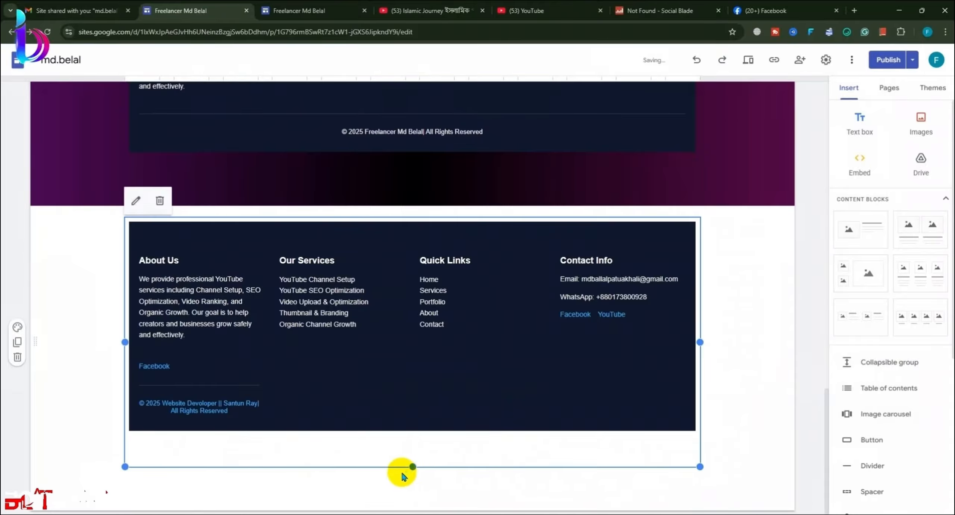
pyautogui.moveTo(414, 465); pyautogui.dragTo(472, 424)
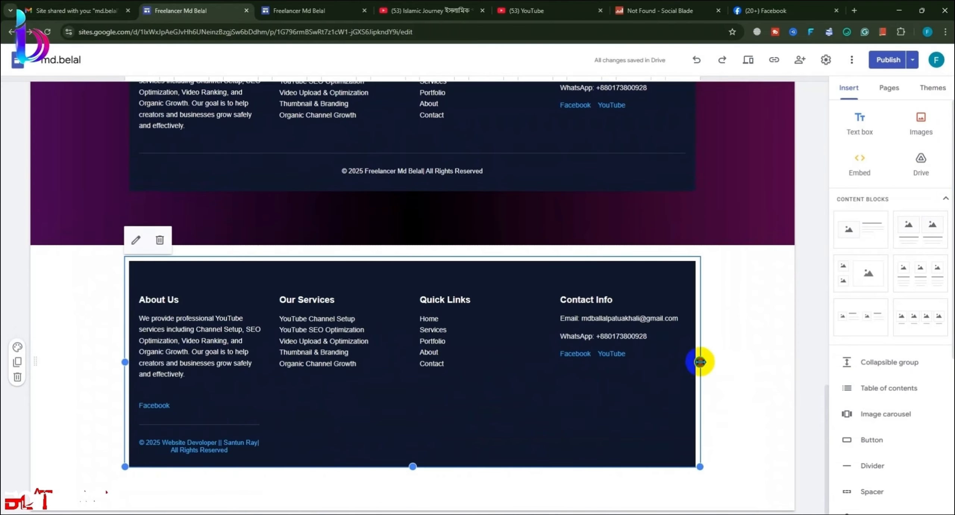
pyautogui.moveTo(700, 361); pyautogui.dragTo(719, 363)
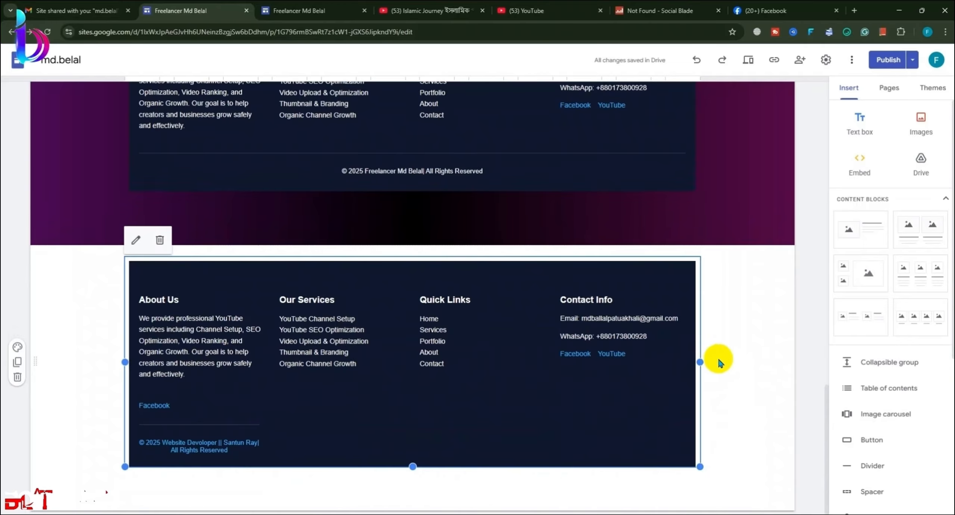
pyautogui.click(720, 424)
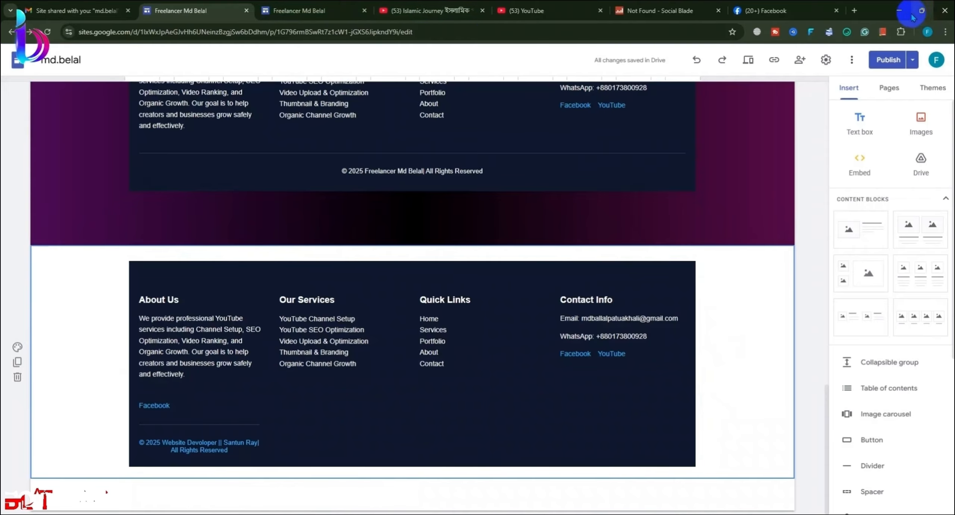
# Step: Bring the Google Sites editor window back to the front
pyautogui.click(899, 11)
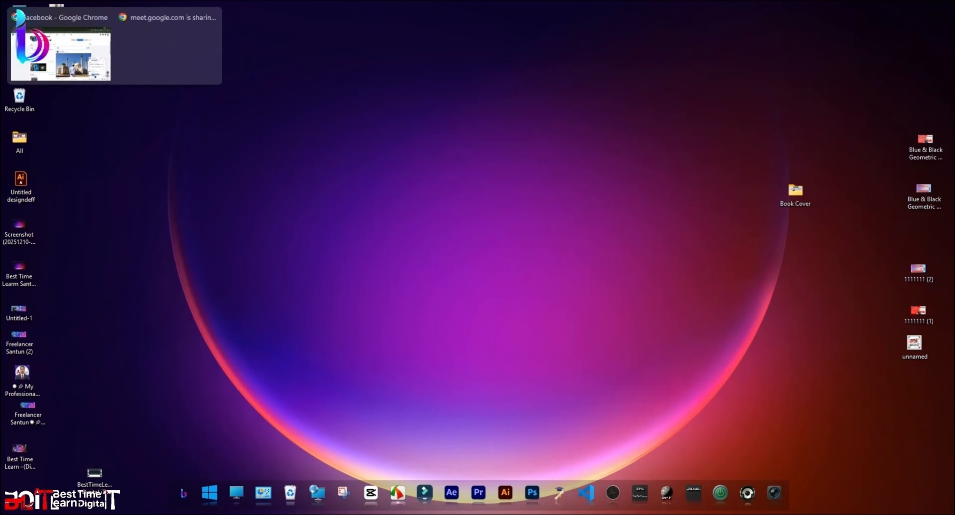
pyautogui.moveTo(112, 2)
pyautogui.click(150, 63)
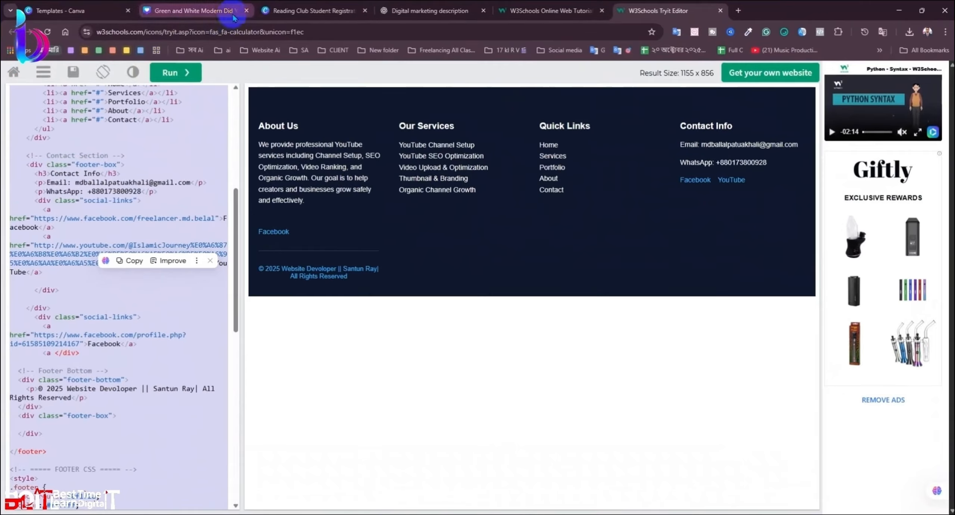
pyautogui.click(218, 54)
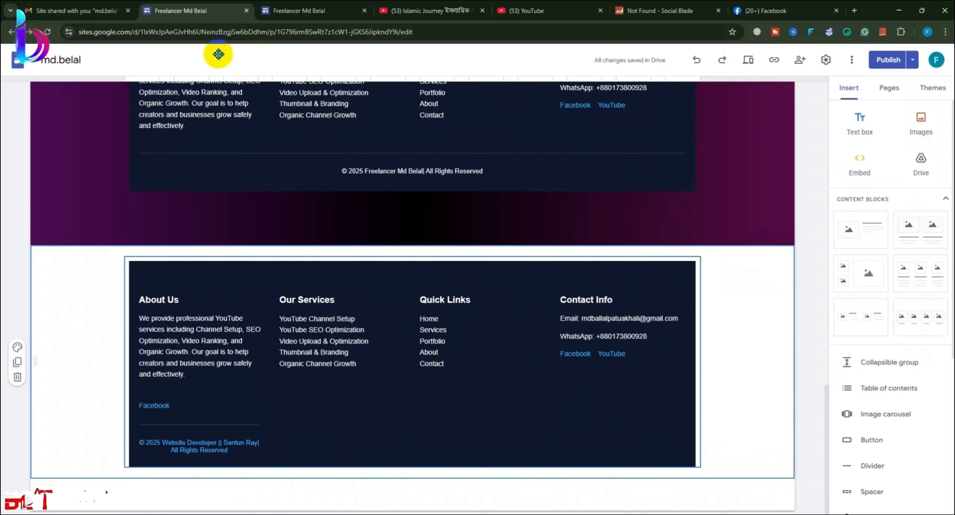
# Step: Try removing the old footer embed, undoing an accidental move of the new footer
pyautogui.click(149, 154)
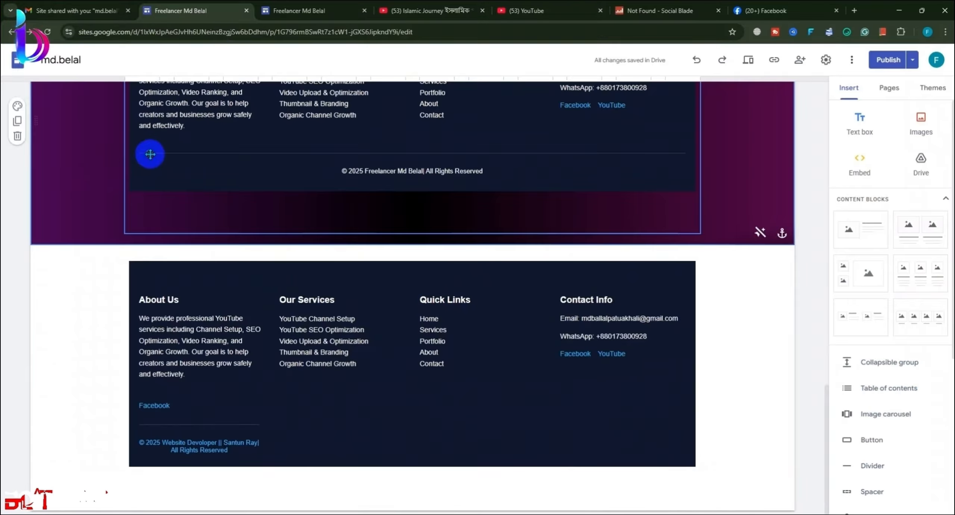
pyautogui.scroll(1, 124, 172)
pyautogui.scroll(3, 124, 174)
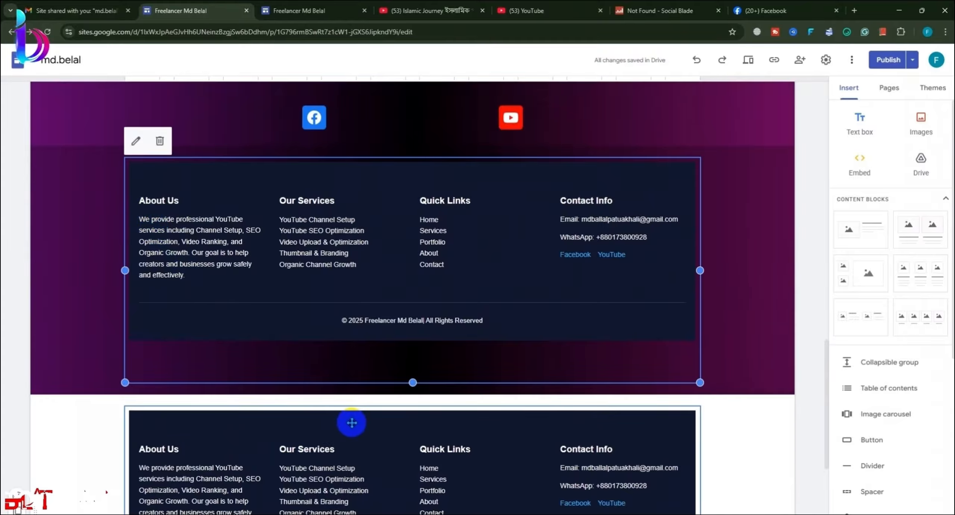
pyautogui.moveTo(352, 421); pyautogui.dragTo(511, 318)
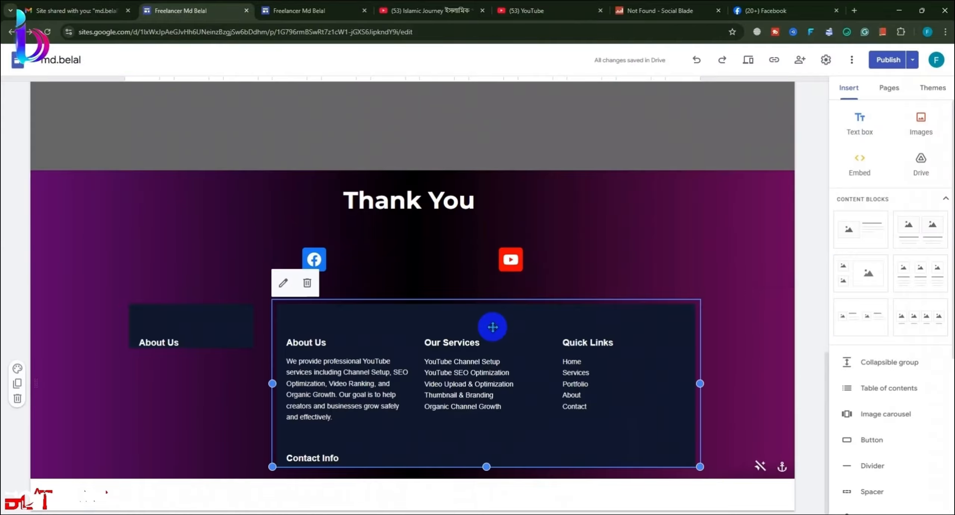
pyautogui.click(307, 282)
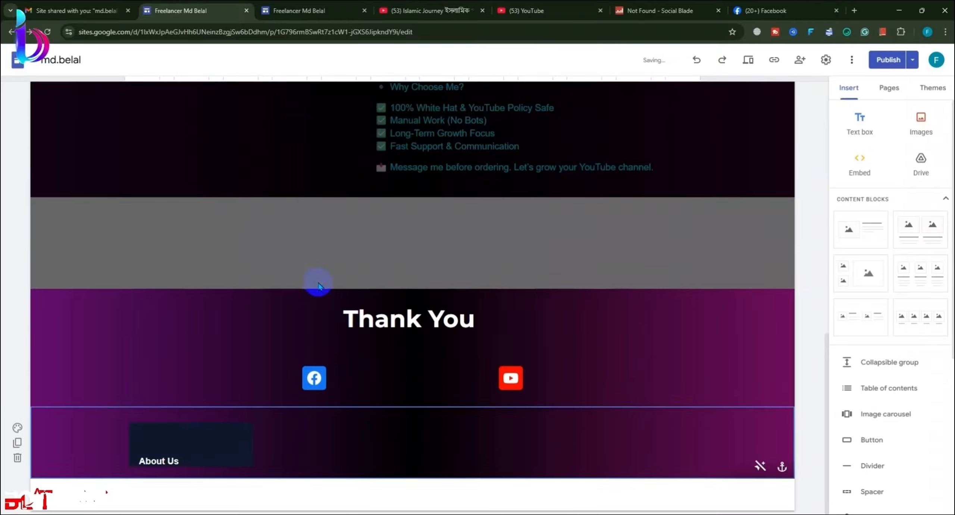
pyautogui.click(225, 433)
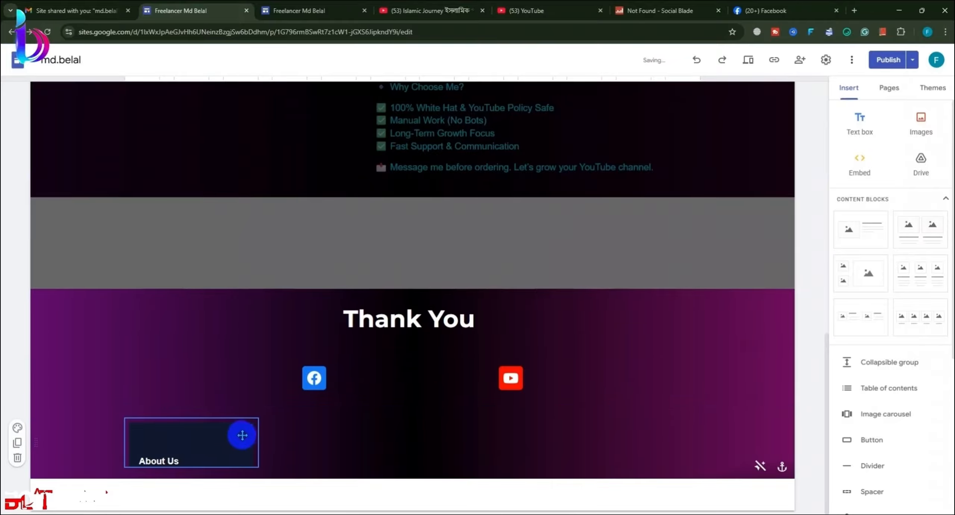
pyautogui.hotkey('ctrl', 'z')
pyautogui.hotkey('ctrl', 'z')
# Step: Delete the old footer embed from the purple Thank You section
pyautogui.scroll(-10, 415, 413)
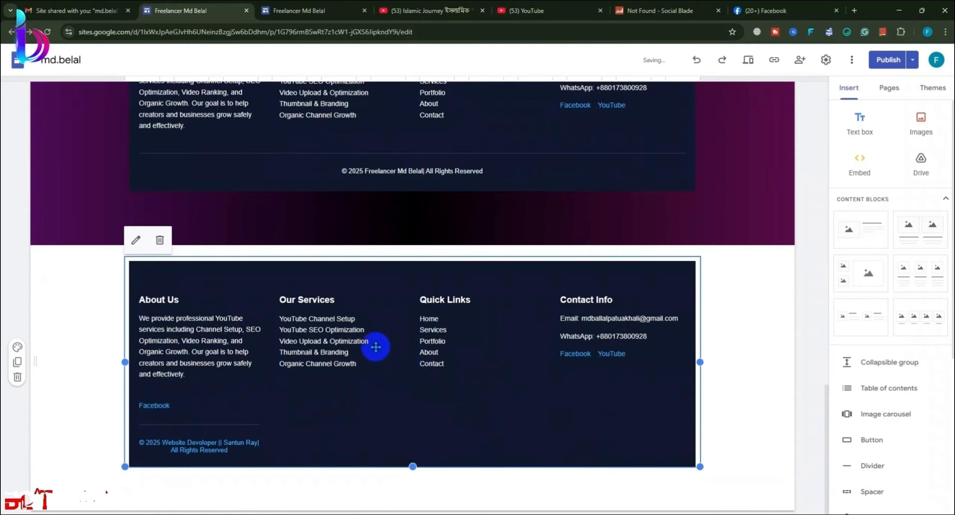
pyautogui.scroll(4, 375, 346)
pyautogui.click(396, 230)
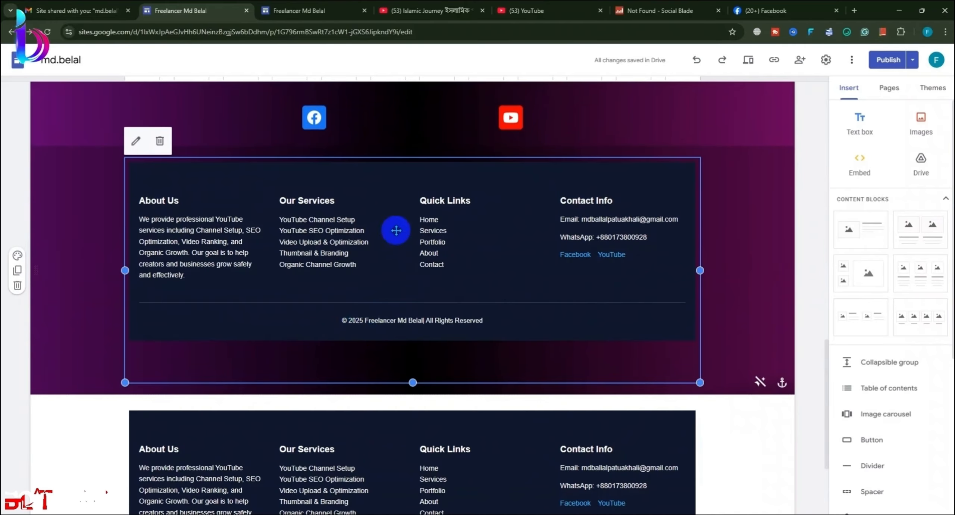
pyautogui.click(159, 148)
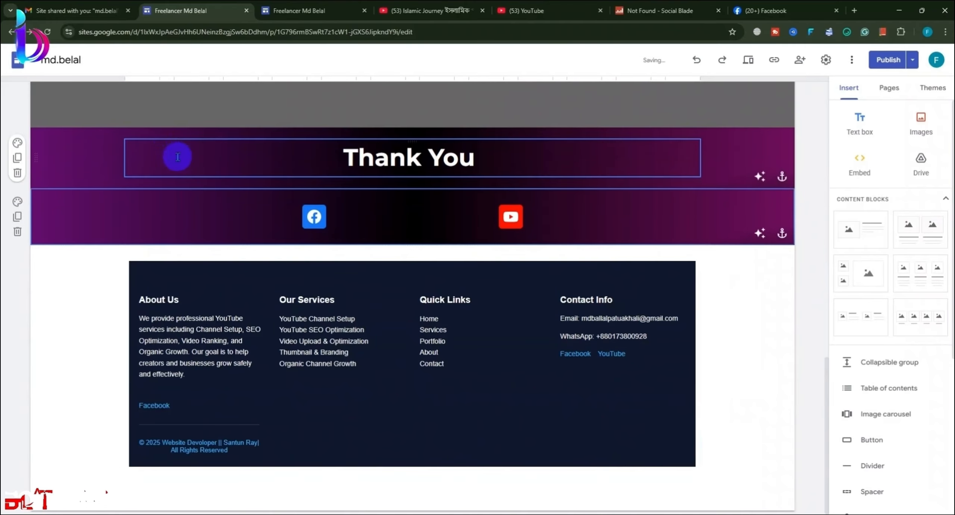
# Step: Give the footer's section a dark purple background image uploaded from Downloads
pyautogui.click(108, 337)
pyautogui.click(17, 346)
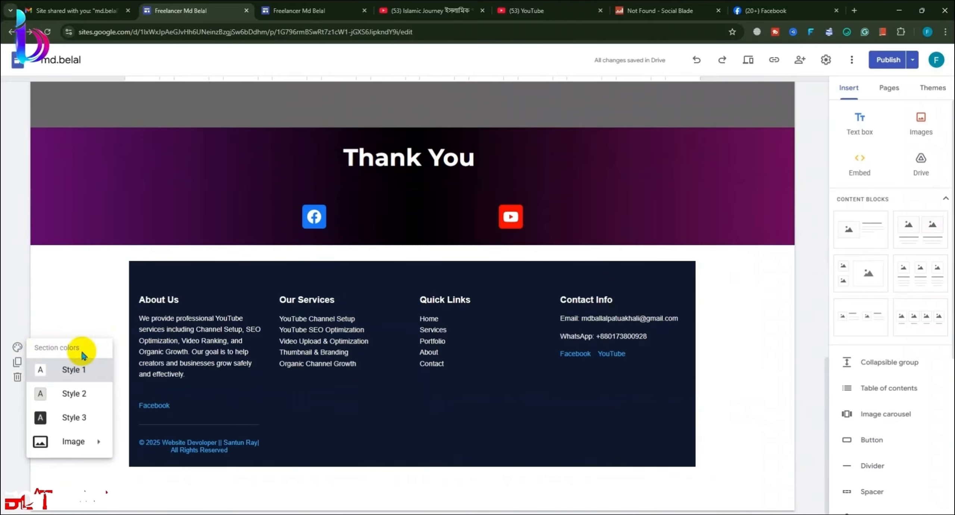
pyautogui.moveTo(75, 441)
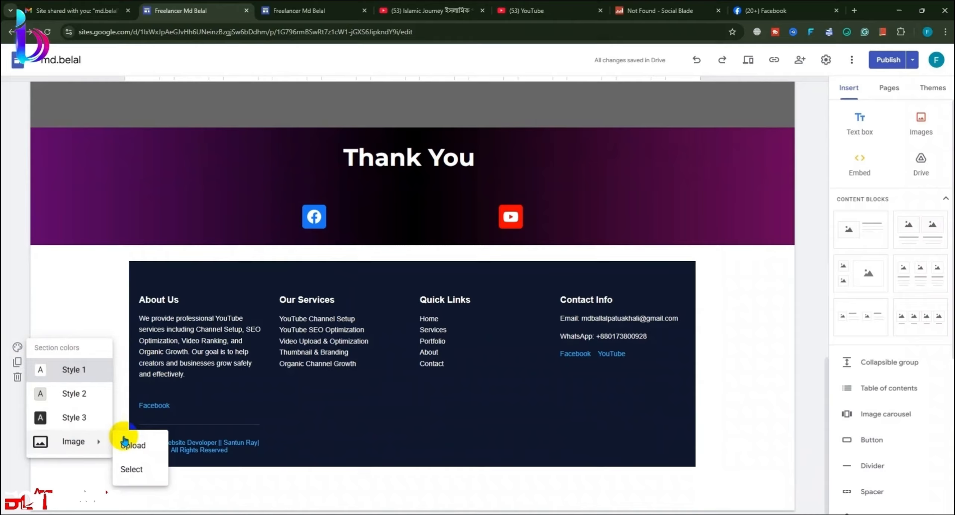
pyautogui.click(144, 443)
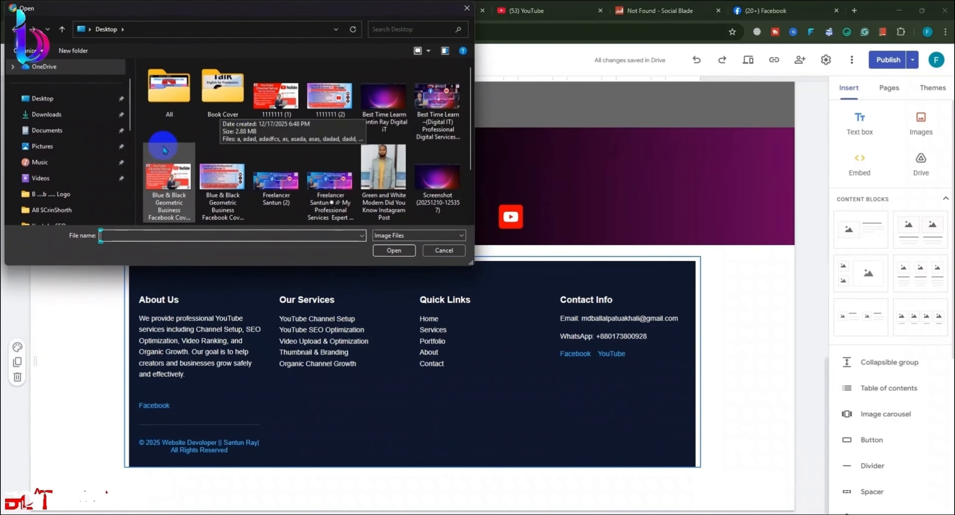
pyautogui.click(56, 114)
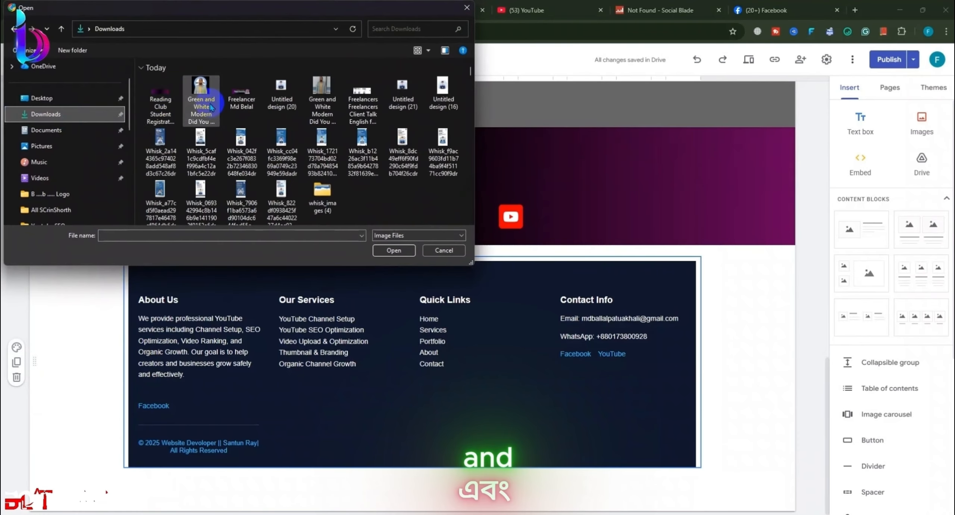
pyautogui.click(160, 101)
pyautogui.click(394, 250)
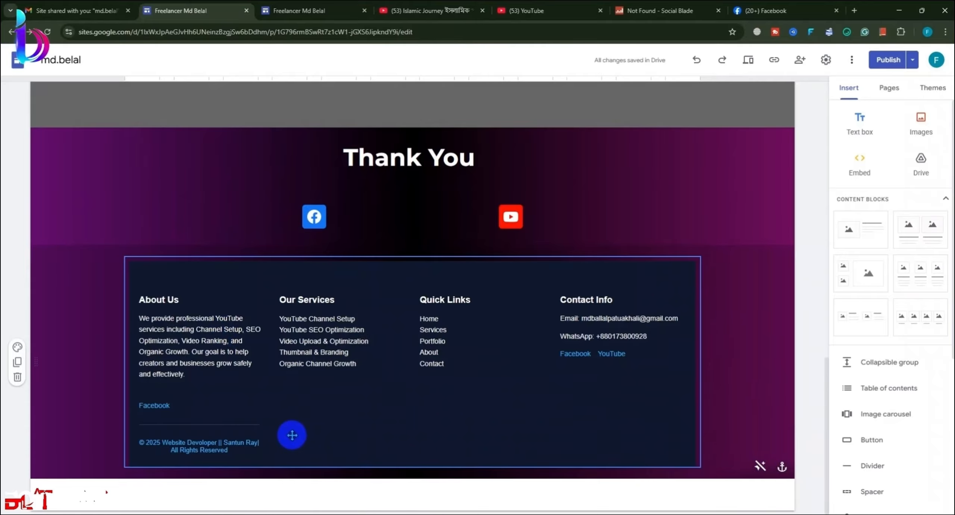
# Step: Publish the latest site changes
pyautogui.click(883, 60)
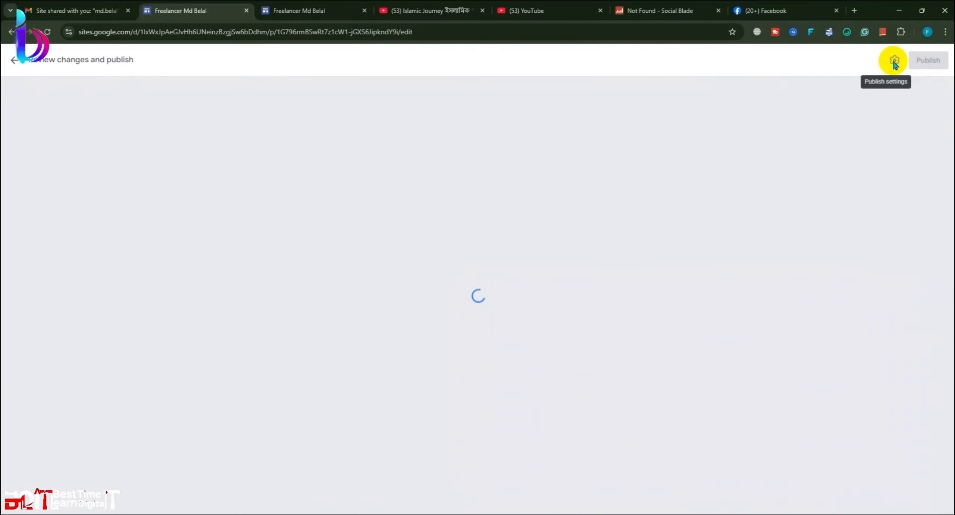
pyautogui.click(927, 60)
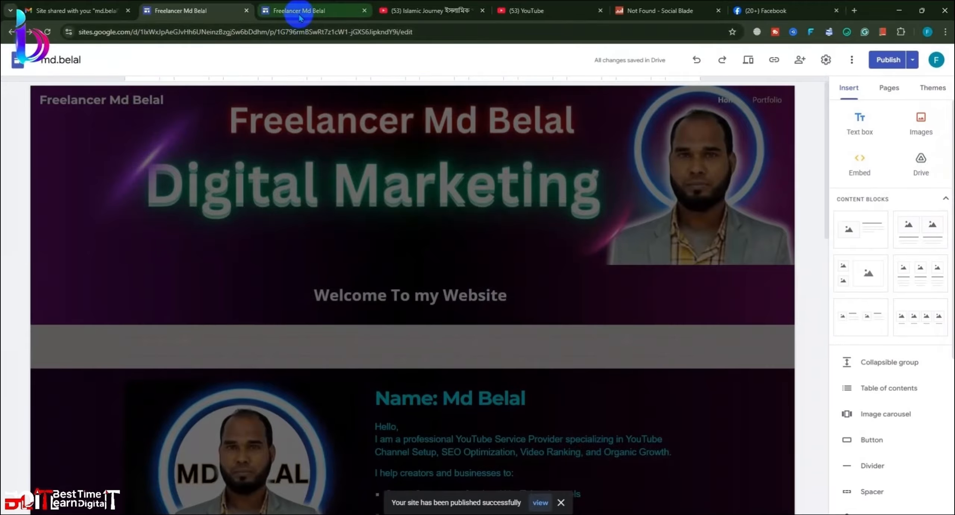
pyautogui.click(301, 17)
pyautogui.click(232, 14)
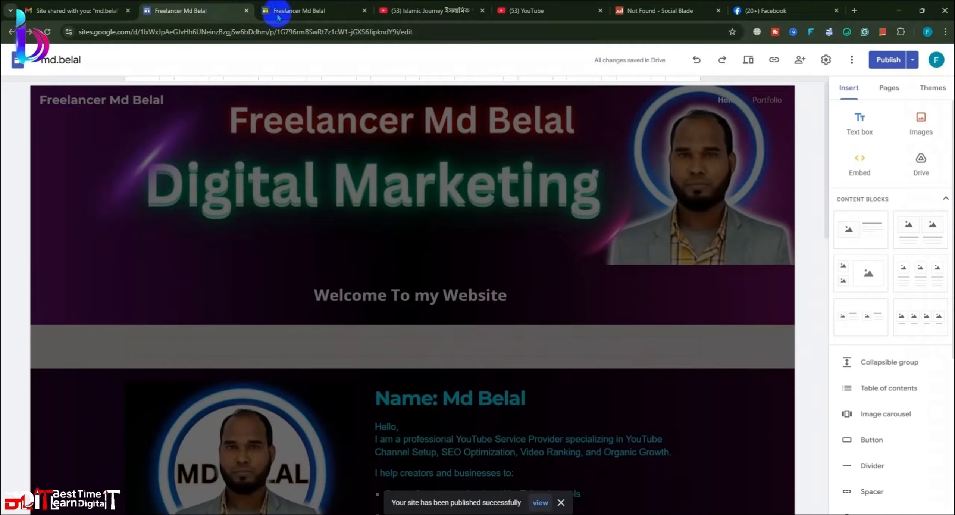
# Step: Copy the published site's link and load it in a new browser tab
pyautogui.click(774, 61)
pyautogui.click(588, 284)
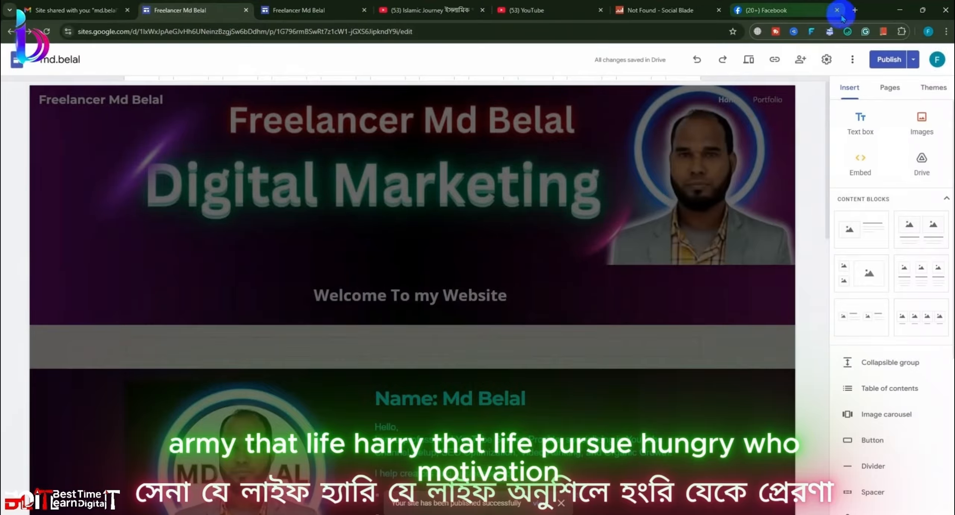
pyautogui.click(854, 11)
pyautogui.hotkey('ctrl', 'v')
pyautogui.press('Return')
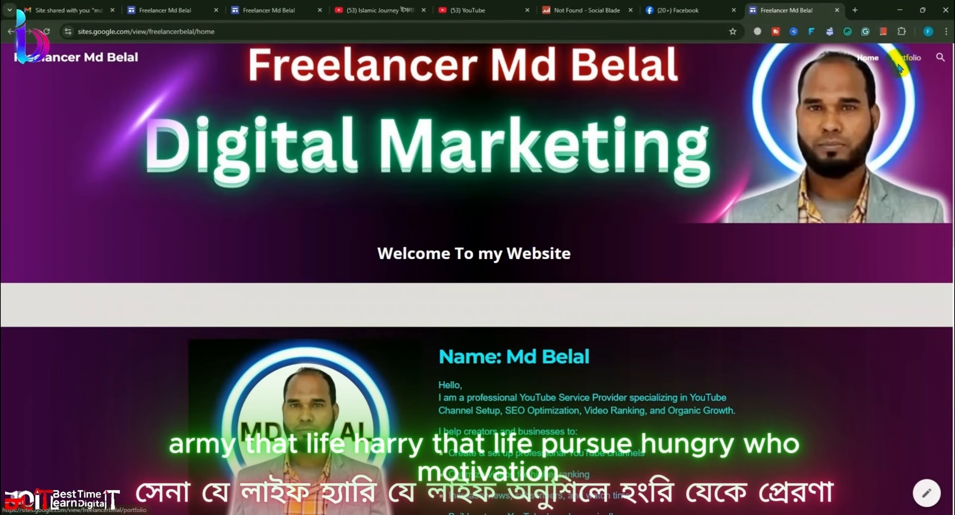
# Step: On the live site, follow the footer's Facebook link to confirm it opens the right profile
pyautogui.scroll(-15, 654, 281)
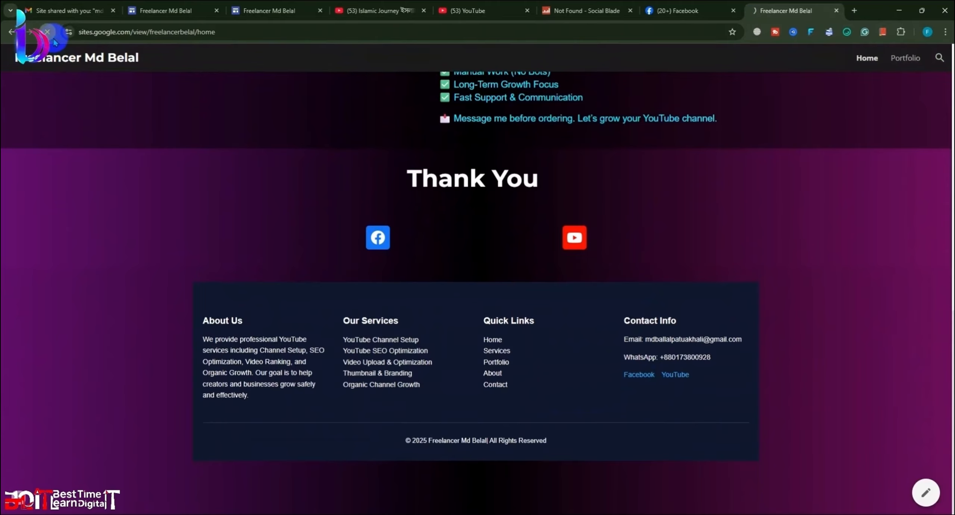
pyautogui.scroll(-15, 490, 305)
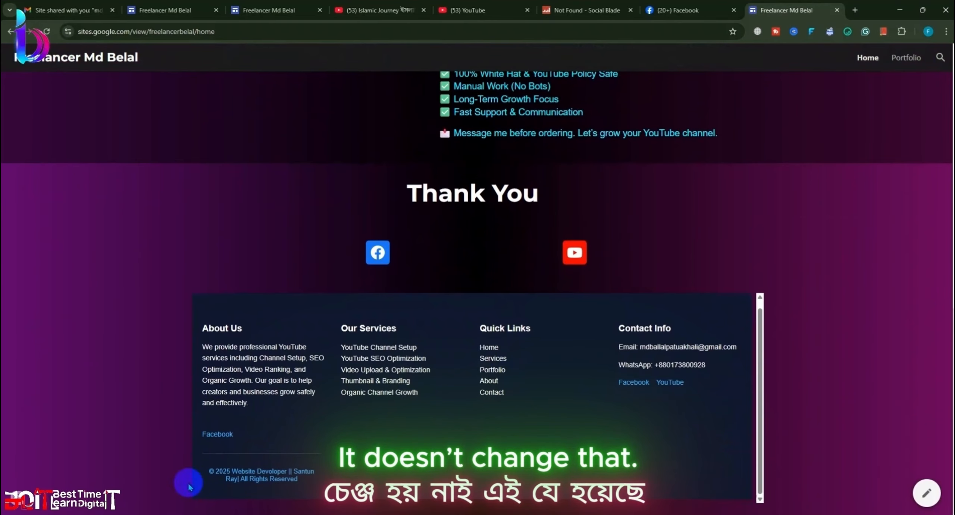
pyautogui.click(218, 433)
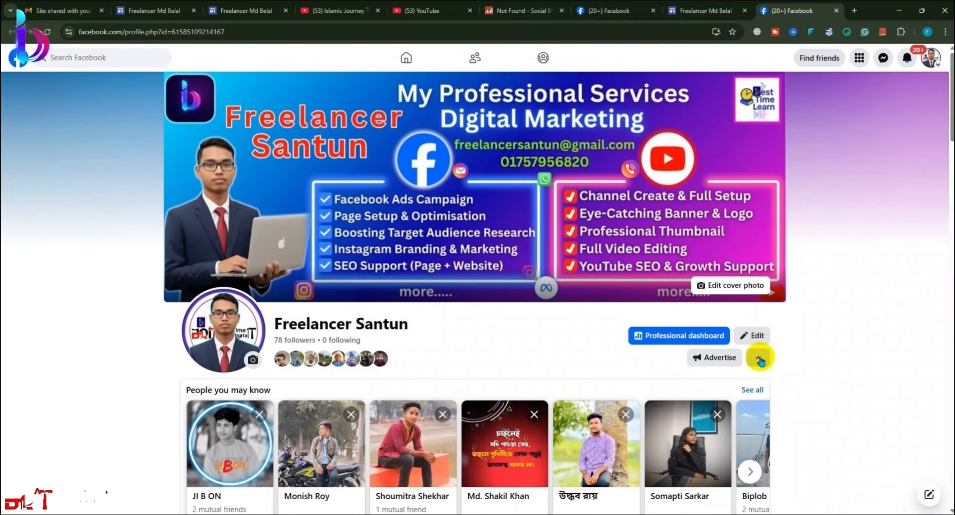
pyautogui.click(760, 360)
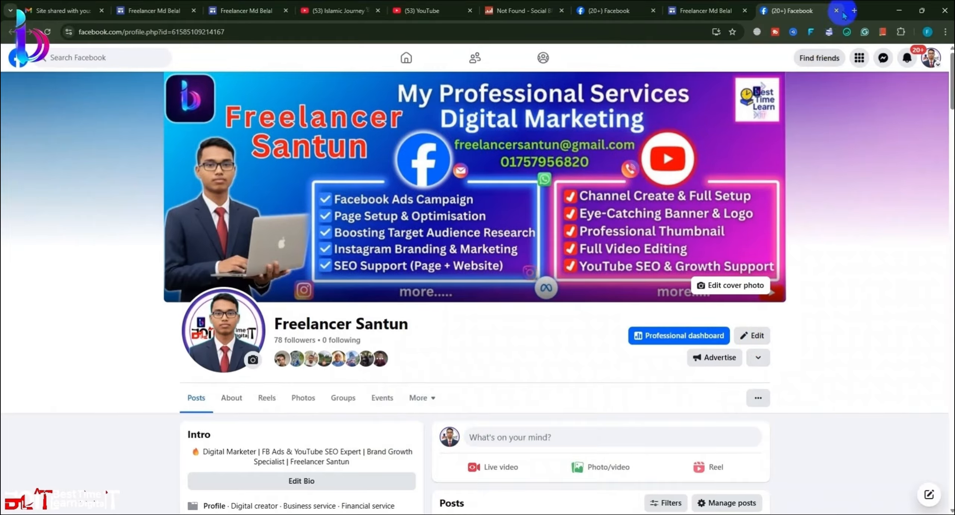
pyautogui.click(837, 11)
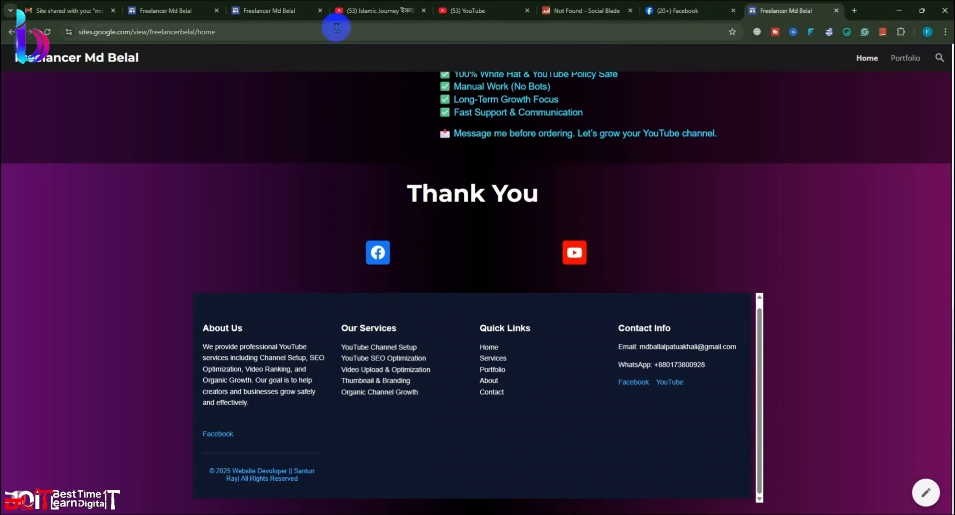
pyautogui.click(257, 12)
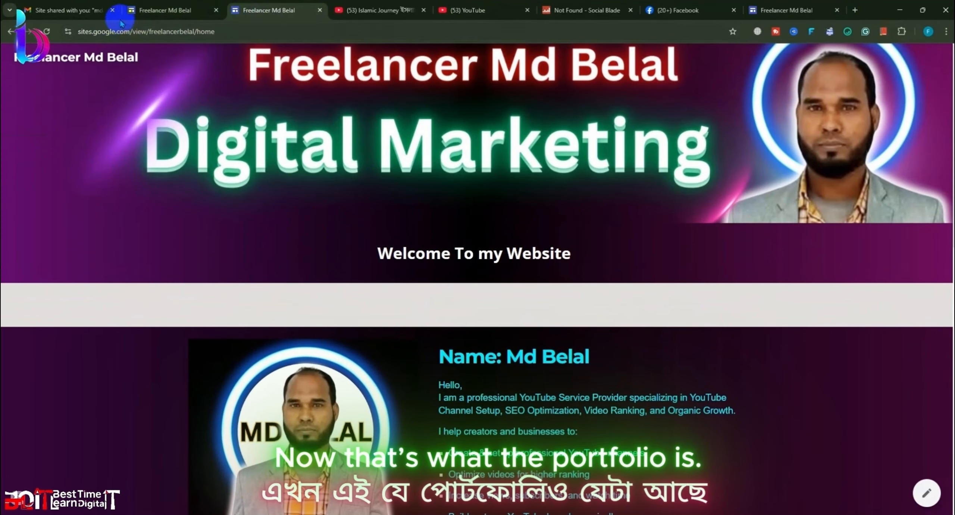
pyautogui.click(129, 11)
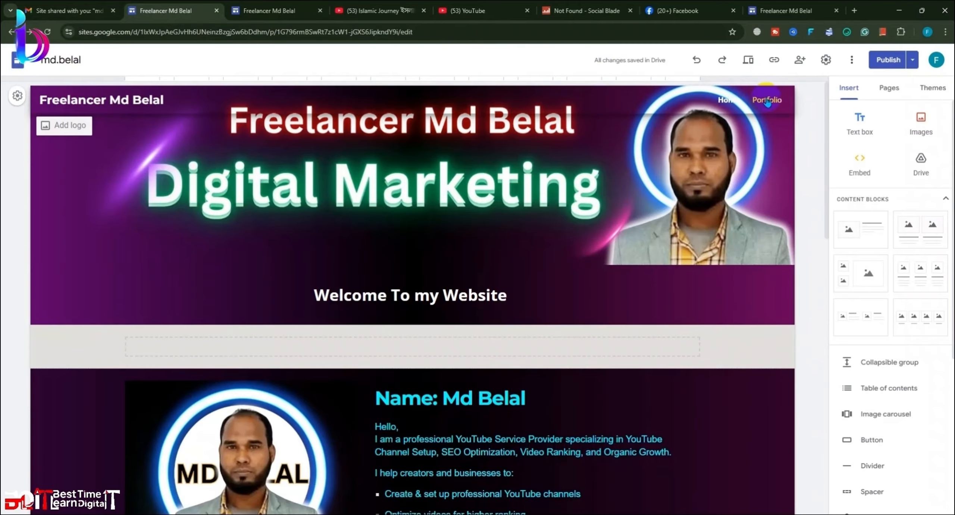
# Step: On the Portfolio page, stretch the left empty image placeholder wider and much taller
pyautogui.click(763, 100)
pyautogui.scroll(-15, 408, 344)
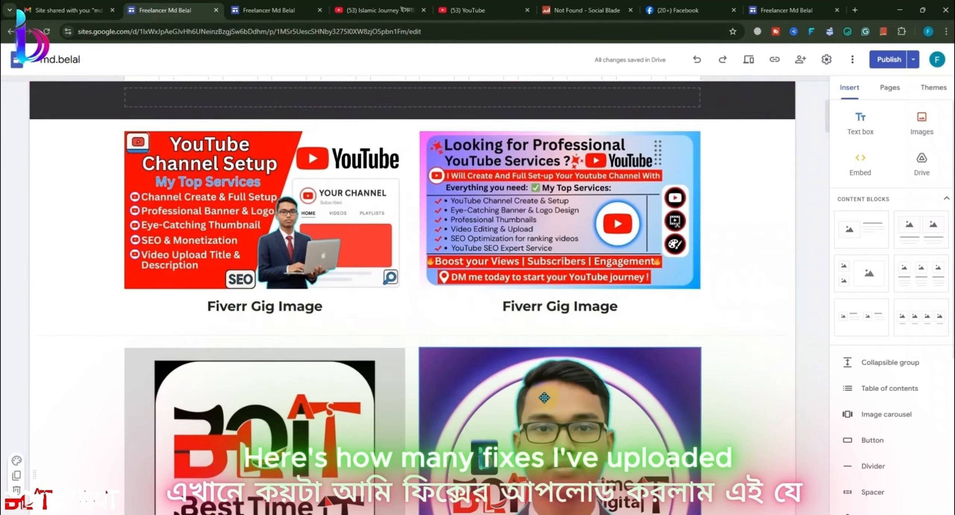
pyautogui.scroll(5, 424, 338)
pyautogui.scroll(-8, 635, 356)
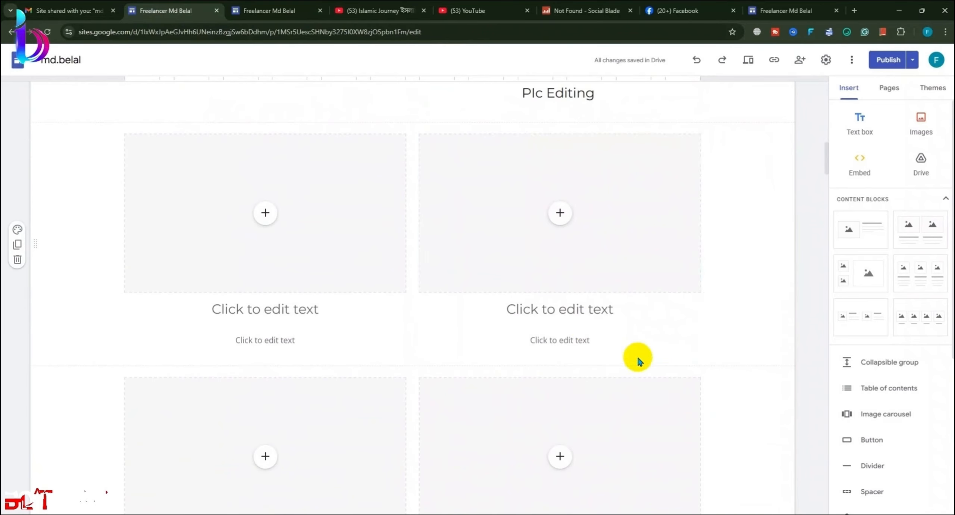
pyautogui.scroll(13, 373, 340)
pyautogui.scroll(-10, 364, 362)
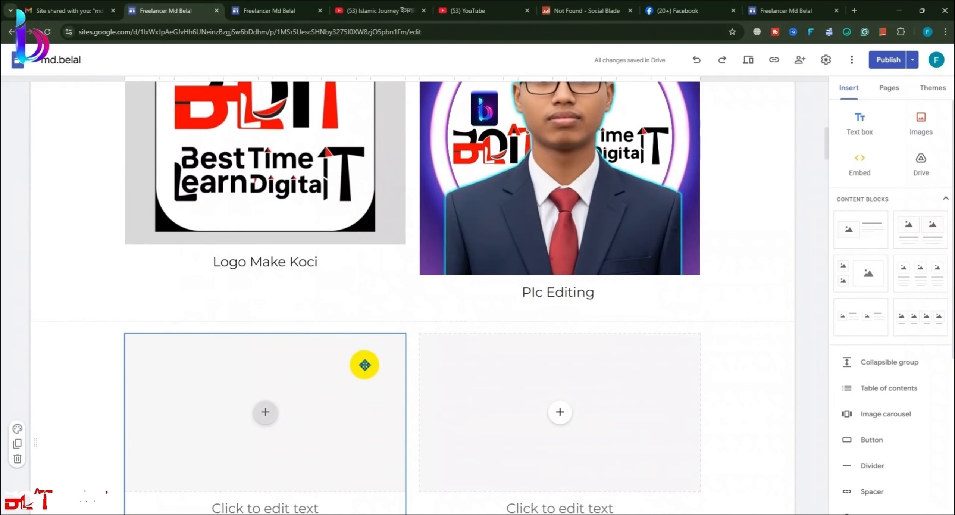
pyautogui.scroll(8, 360, 384)
pyautogui.scroll(-10, 415, 196)
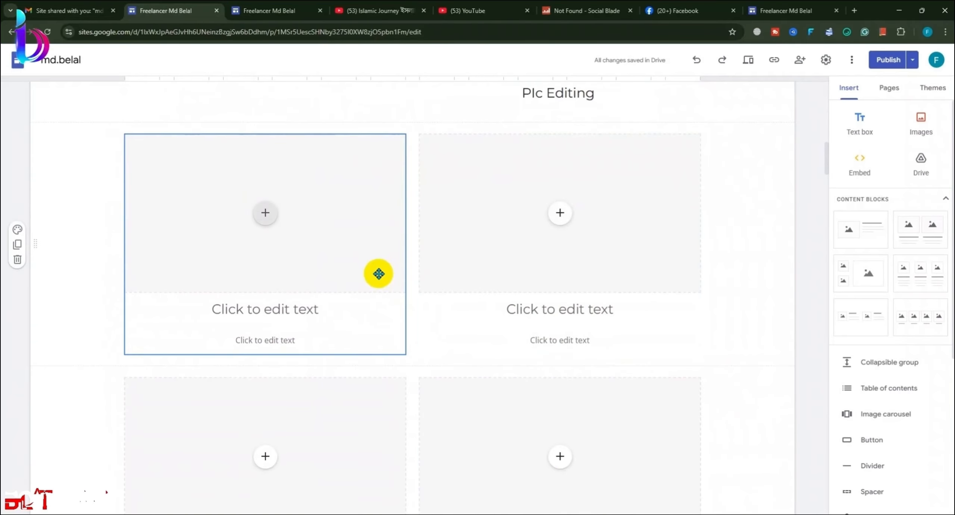
pyautogui.click(378, 272)
pyautogui.moveTo(405, 246); pyautogui.dragTo(706, 276)
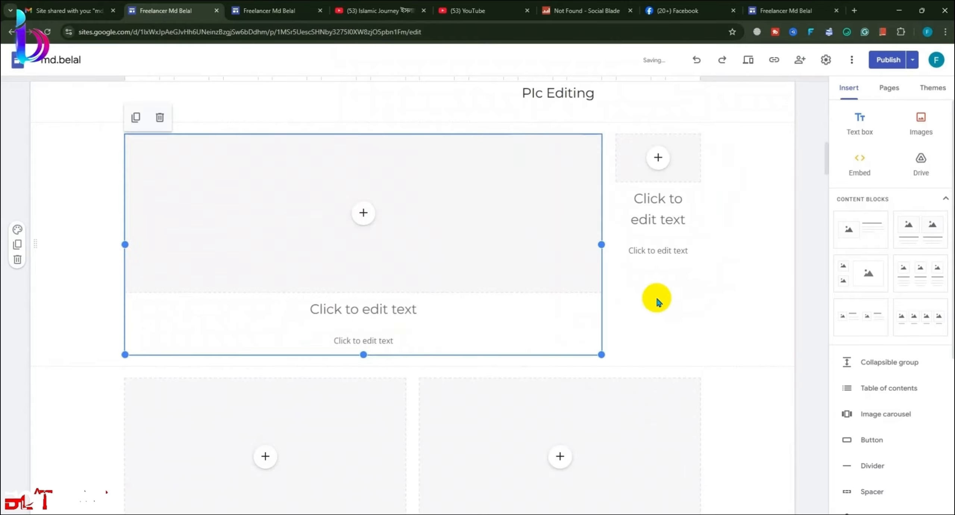
pyautogui.moveTo(360, 353); pyautogui.dragTo(367, 472)
# Step: Delete the narrow right placeholder block without adding any media
pyautogui.scroll(-2, 657, 181)
pyautogui.scroll(5, 667, 164)
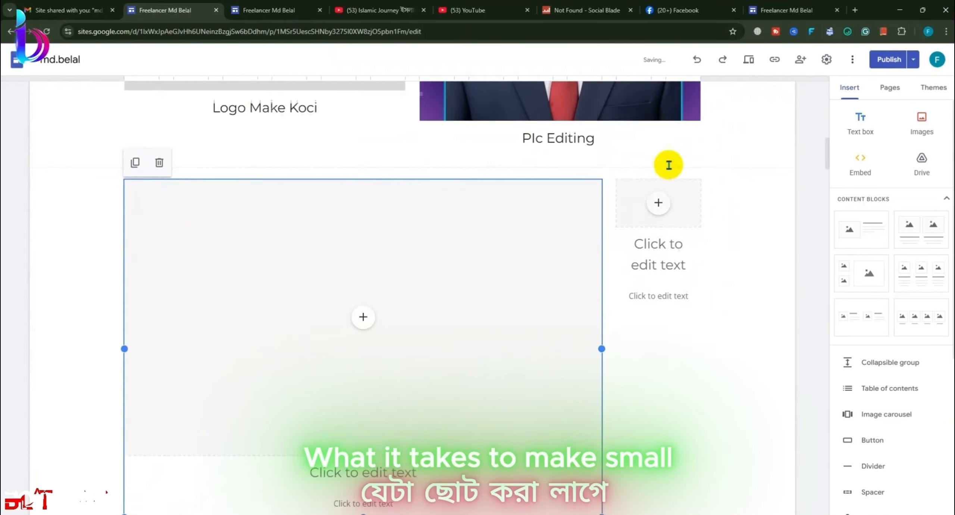
pyautogui.click(658, 257)
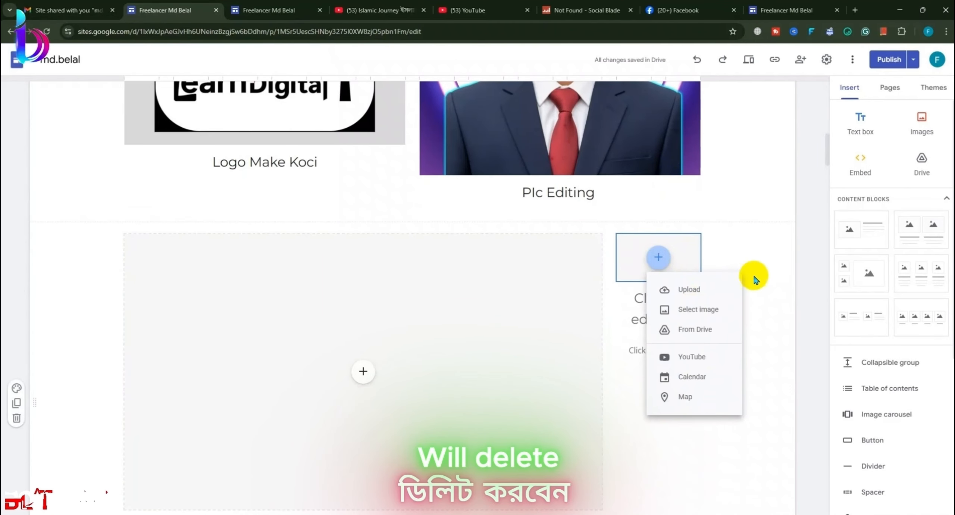
pyautogui.click(749, 244)
pyautogui.click(650, 216)
pyautogui.scroll(-2, 591, 314)
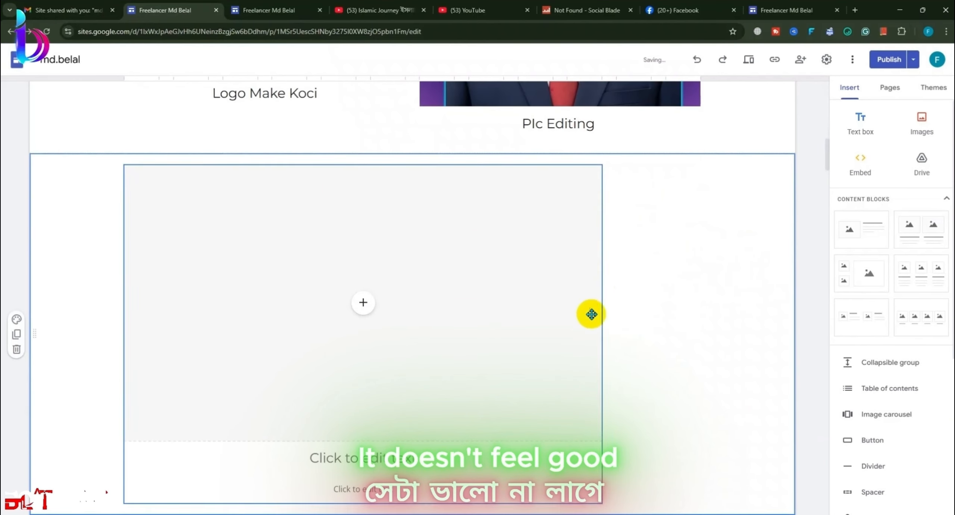
pyautogui.click(597, 314)
# Step: Widen the remaining image block to full width and review changes before publishing
pyautogui.moveTo(602, 337); pyautogui.dragTo(740, 337)
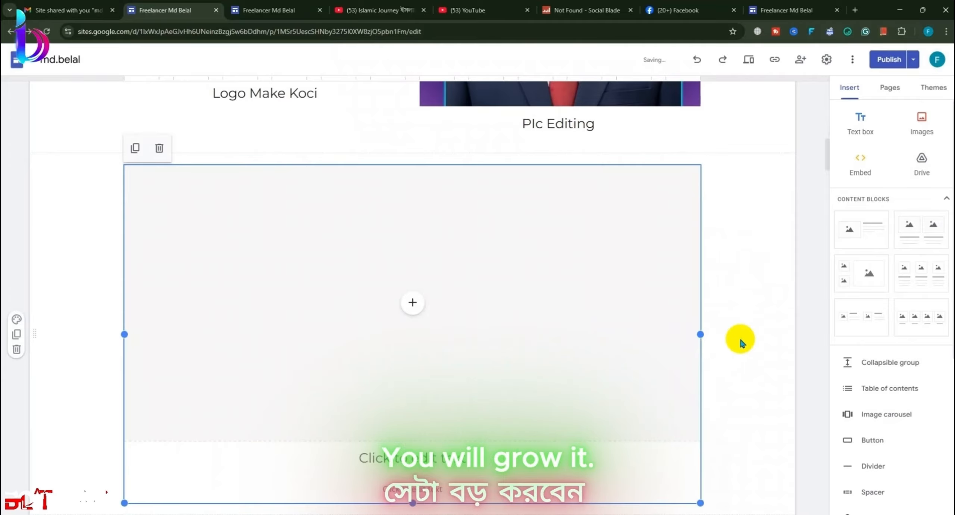
pyautogui.scroll(-5, 753, 332)
pyautogui.scroll(2, 755, 335)
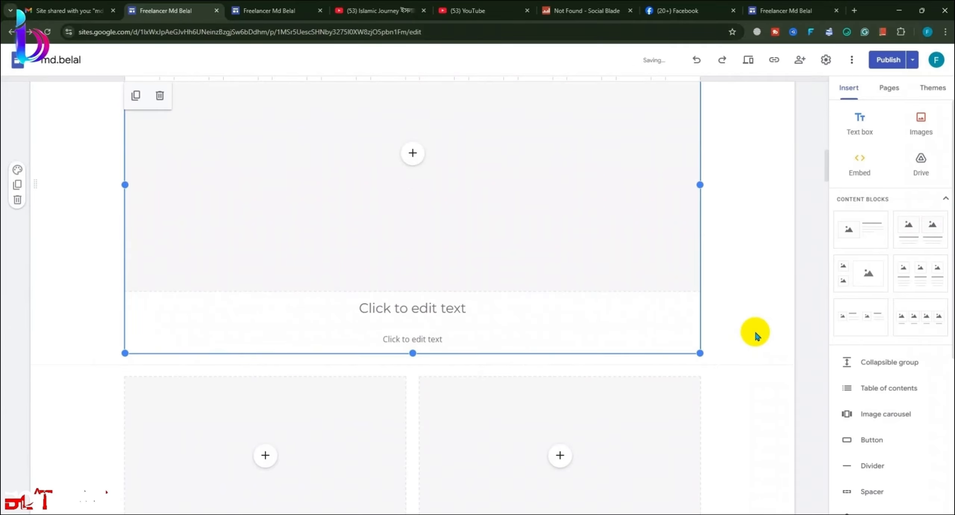
pyautogui.click(757, 330)
pyautogui.click(662, 311)
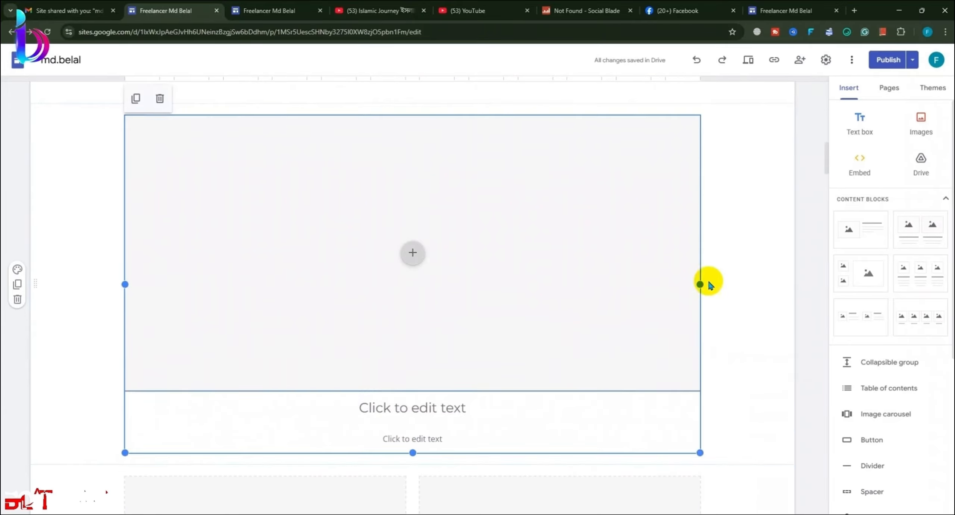
pyautogui.click(889, 60)
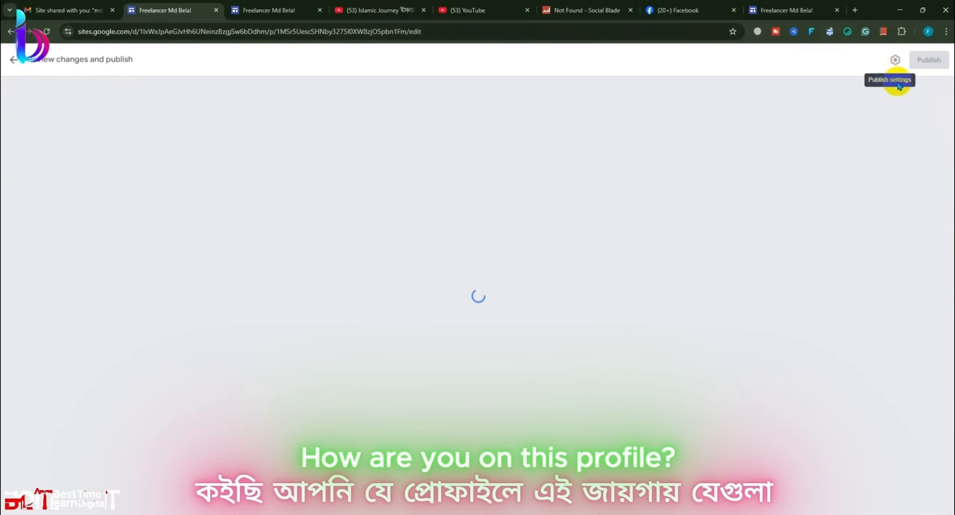
# Step: Publish the site changes from the review page
pyautogui.click(922, 61)
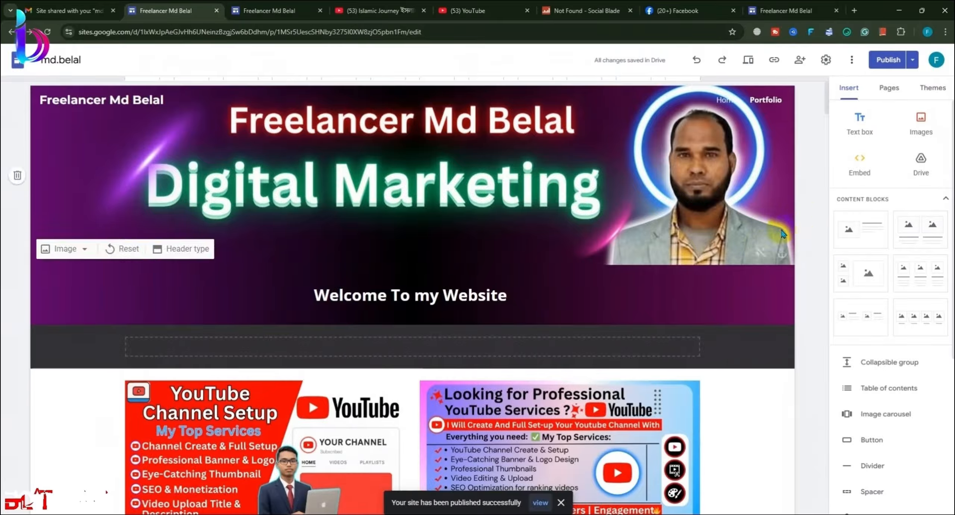
pyautogui.scroll(-6, 725, 252)
pyautogui.scroll(-4, 611, 366)
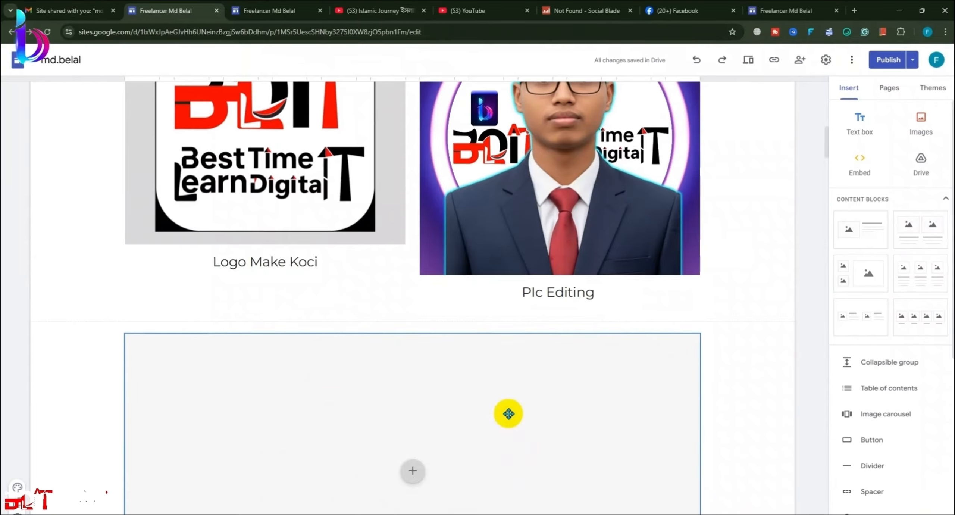
pyautogui.scroll(3, 507, 412)
pyautogui.scroll(1, 613, 403)
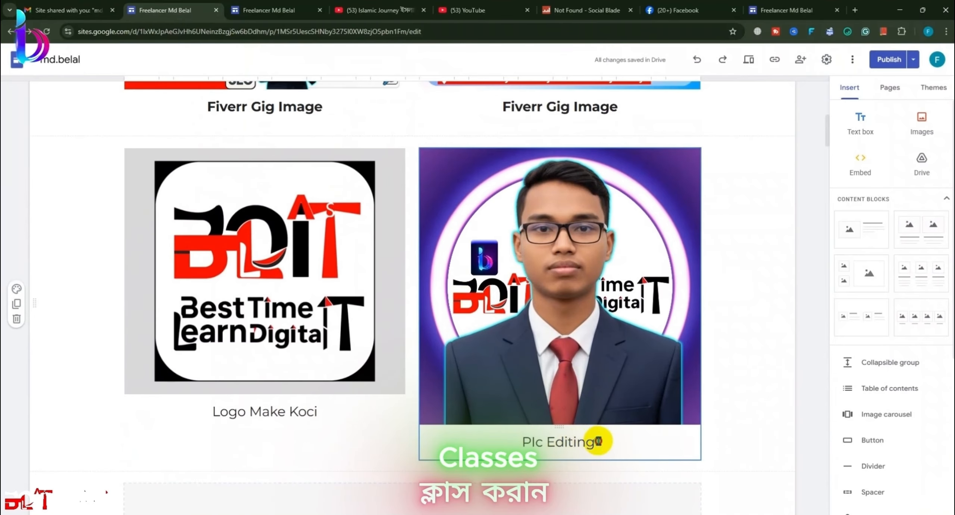
# Step: Correct the Portfolio caption to read 'Picture Editing' and open the publish review
pyautogui.click(598, 441)
pyautogui.click(534, 441)
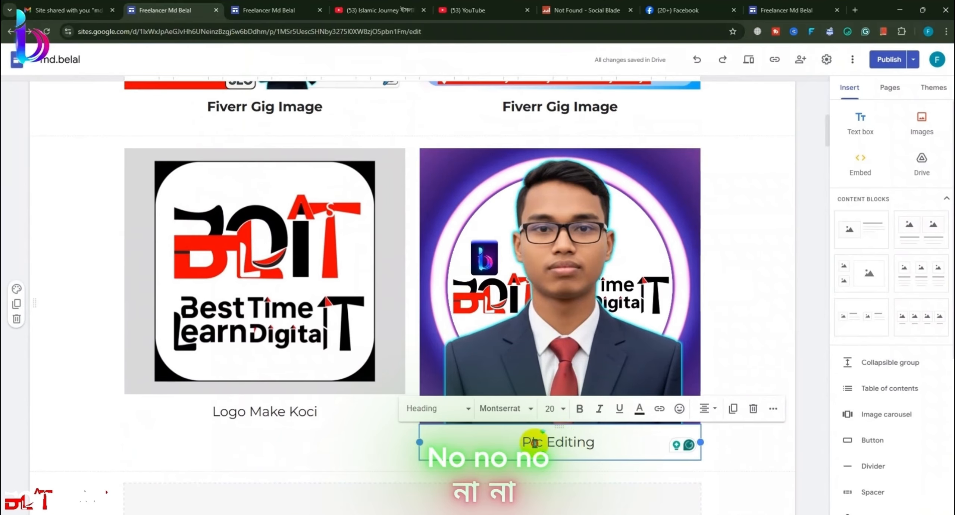
pyautogui.press('BackSpace')
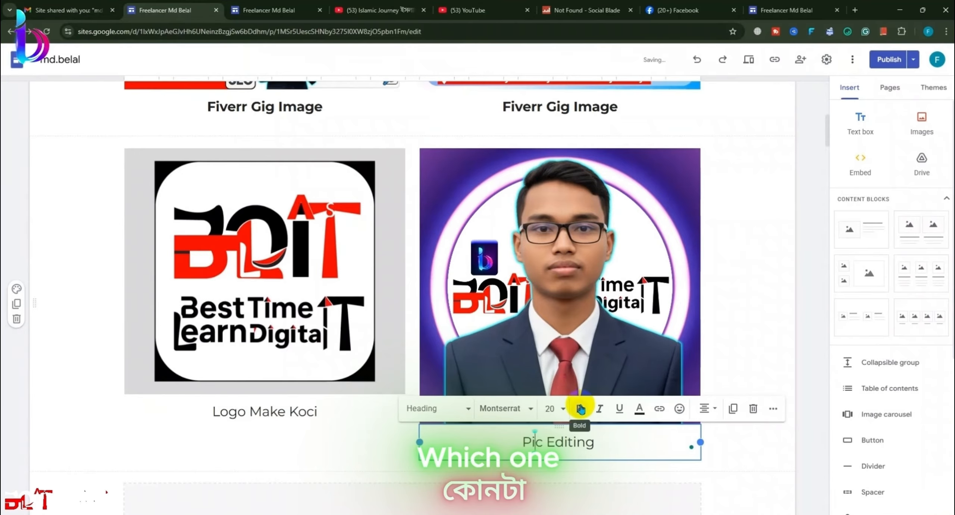
pyautogui.press('Right')
pyautogui.press('Right')
pyautogui.press('Right')
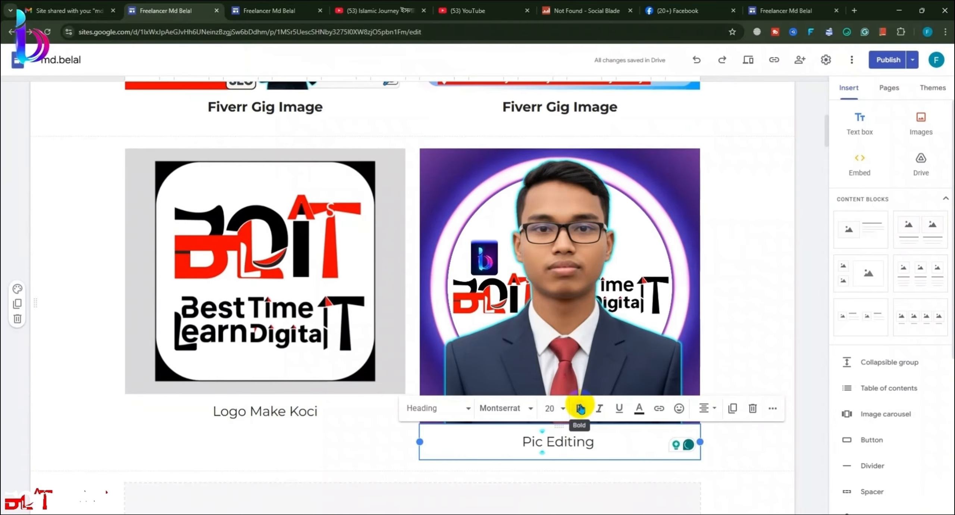
pyautogui.write('ture')
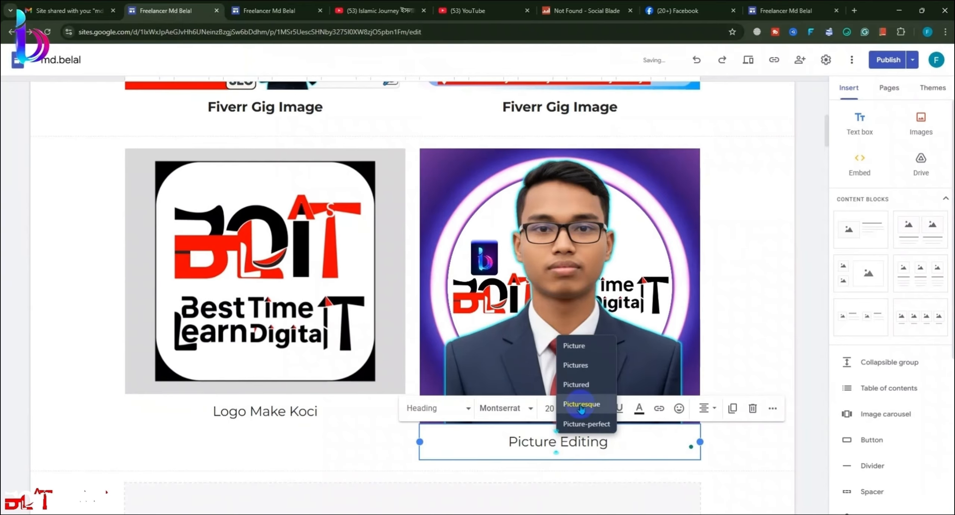
pyautogui.click(579, 346)
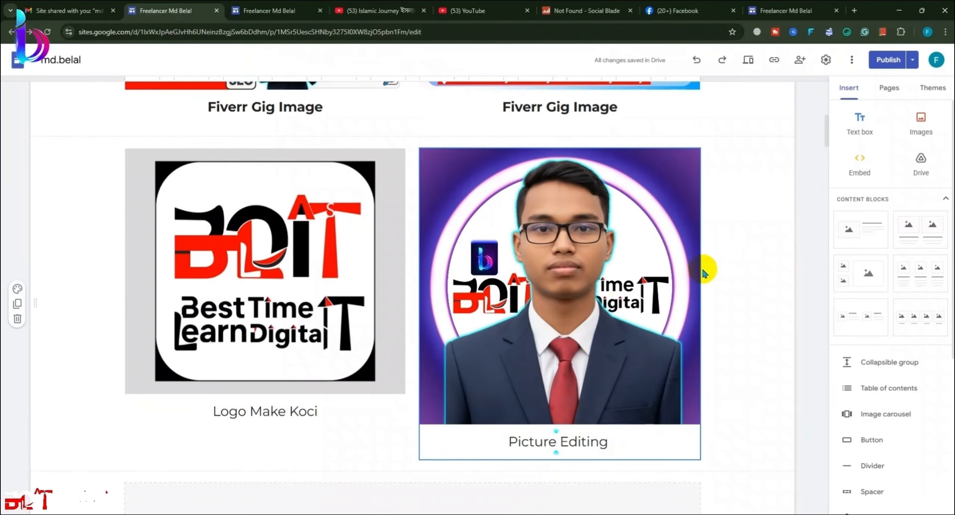
pyautogui.click(884, 61)
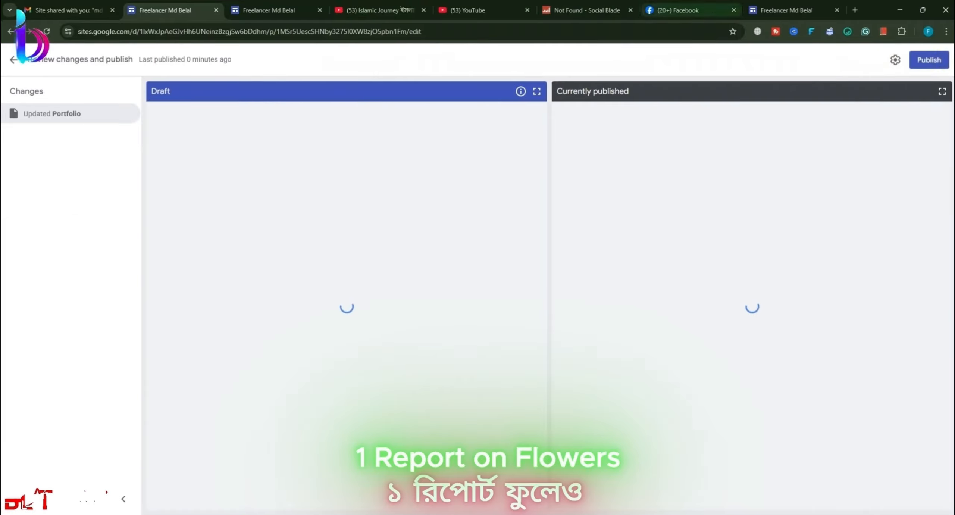
# Step: Publish the 'Picture Editing' caption fix
pyautogui.click(929, 61)
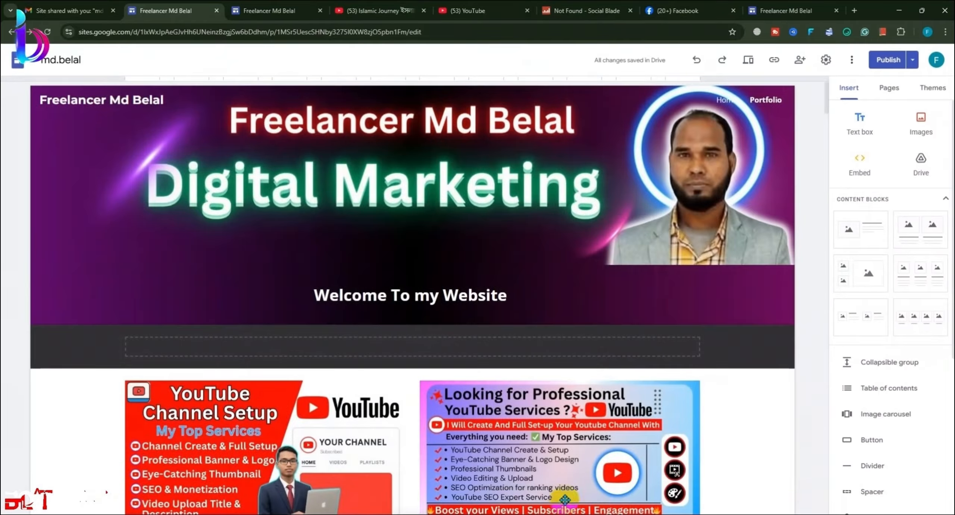
pyautogui.scroll(-3, 584, 394)
pyautogui.scroll(-8, 582, 394)
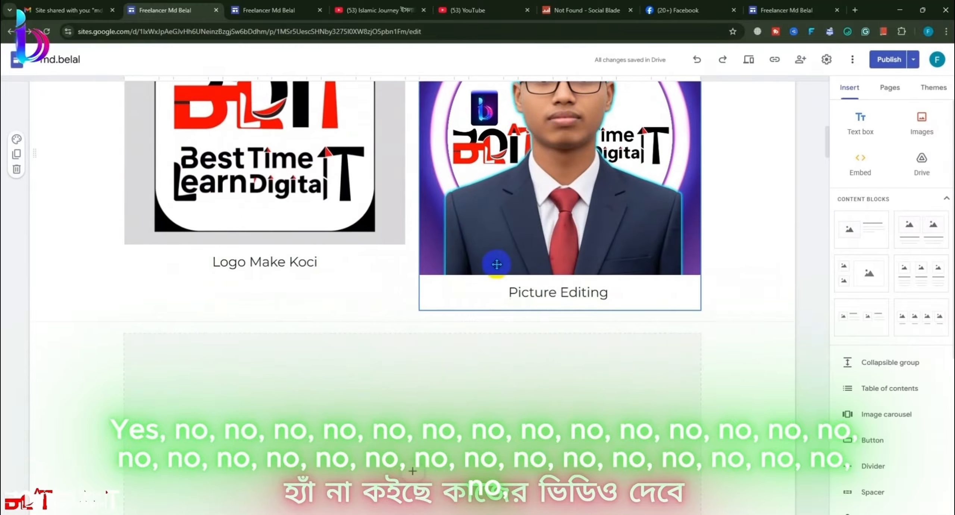
pyautogui.scroll(-10, 499, 449)
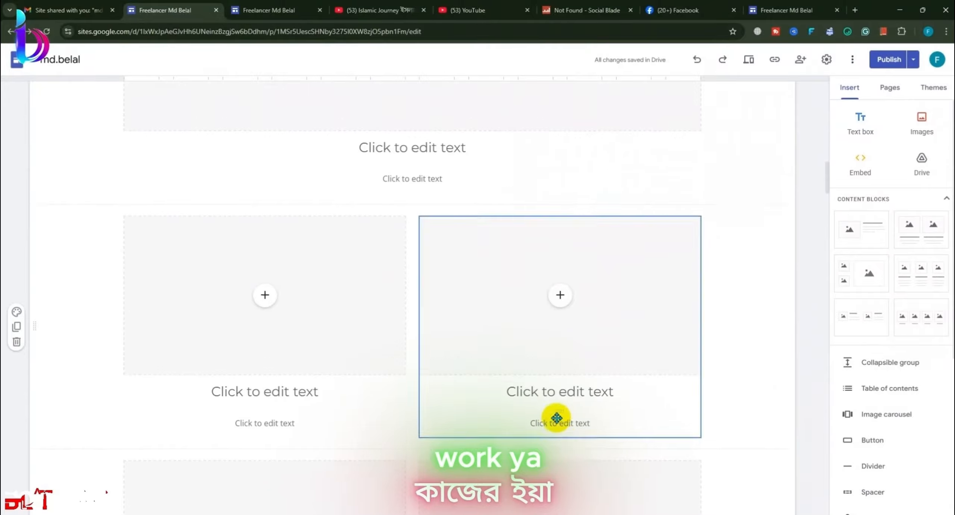
pyautogui.scroll(4, 444, 371)
# Step: Delete the empty text box under the wide image block and publish again
pyautogui.click(441, 356)
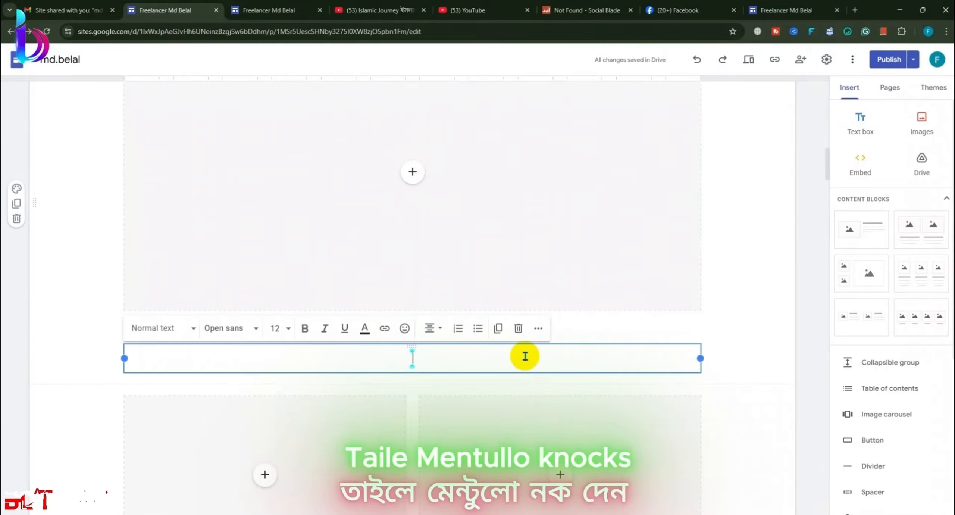
pyautogui.click(519, 329)
pyautogui.click(888, 59)
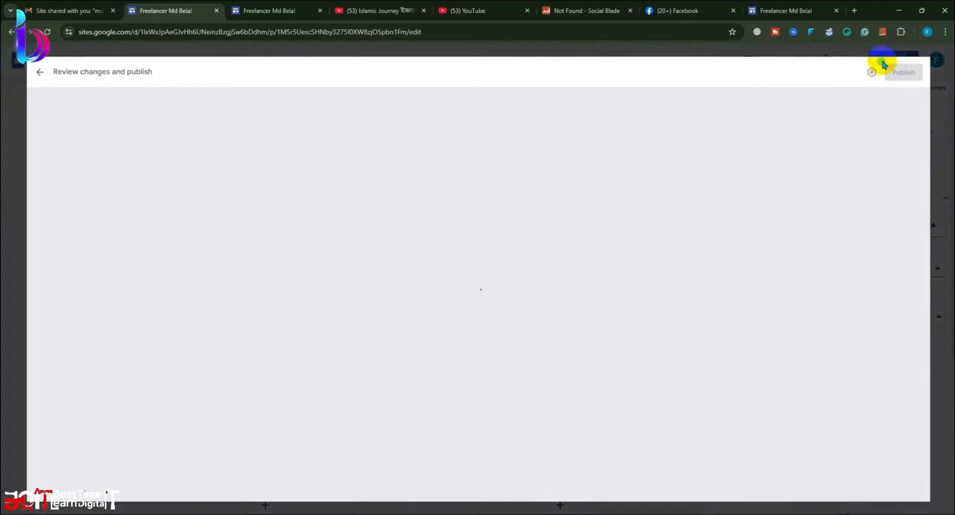
pyautogui.click(928, 60)
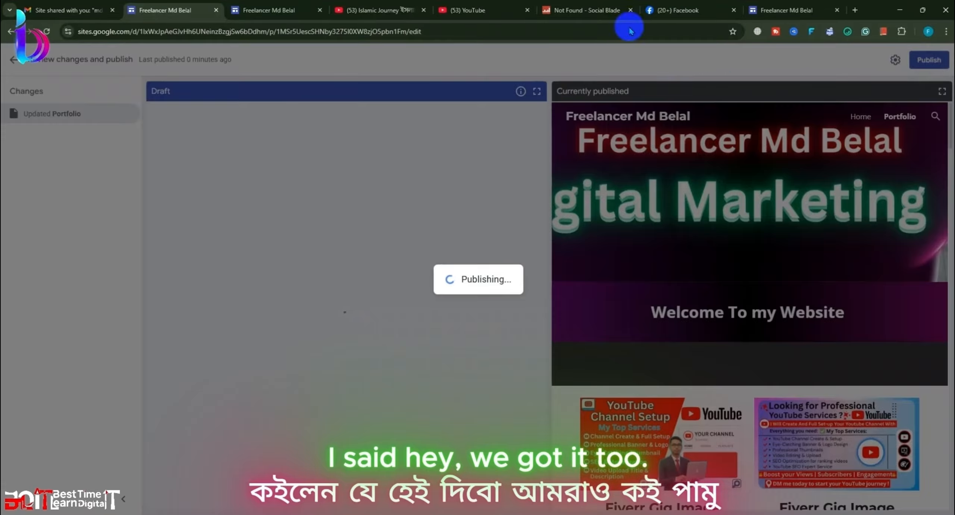